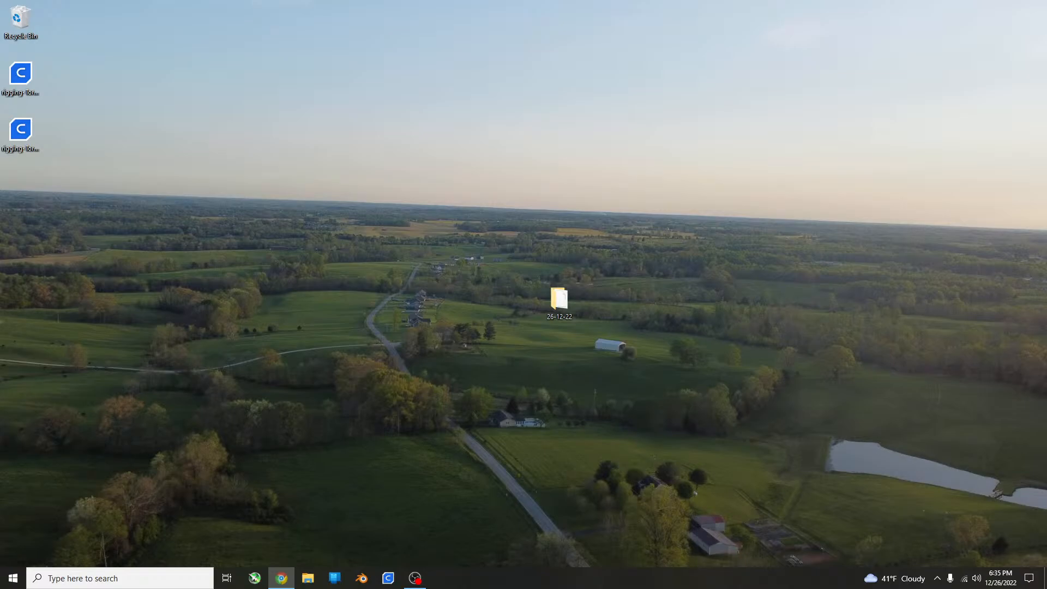
Launch Blender and dismiss its splash screen to reach the default scene.
click(74, 572)
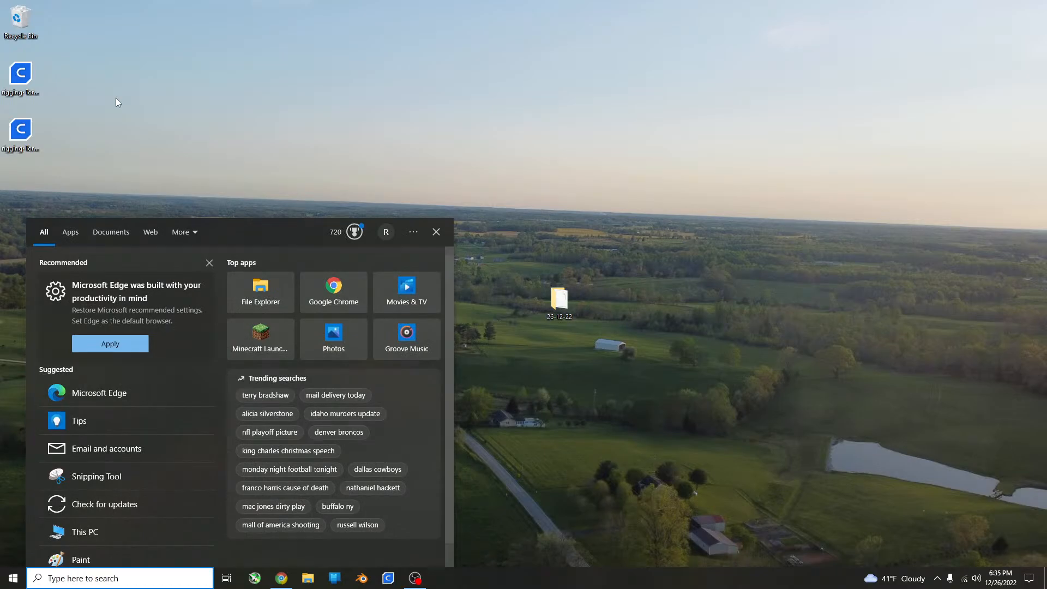
click(629, 442)
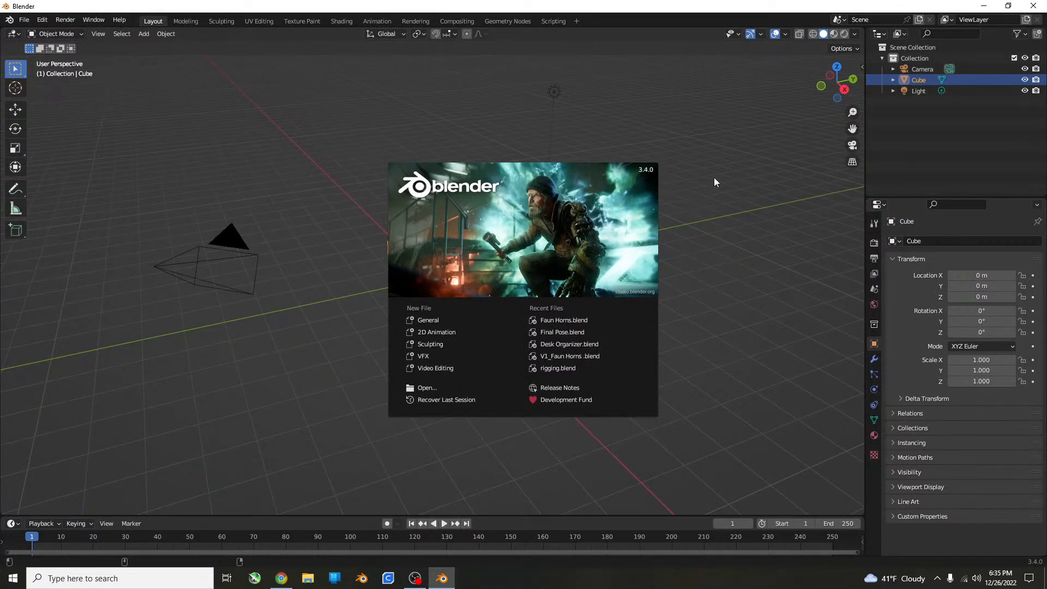
click(248, 370)
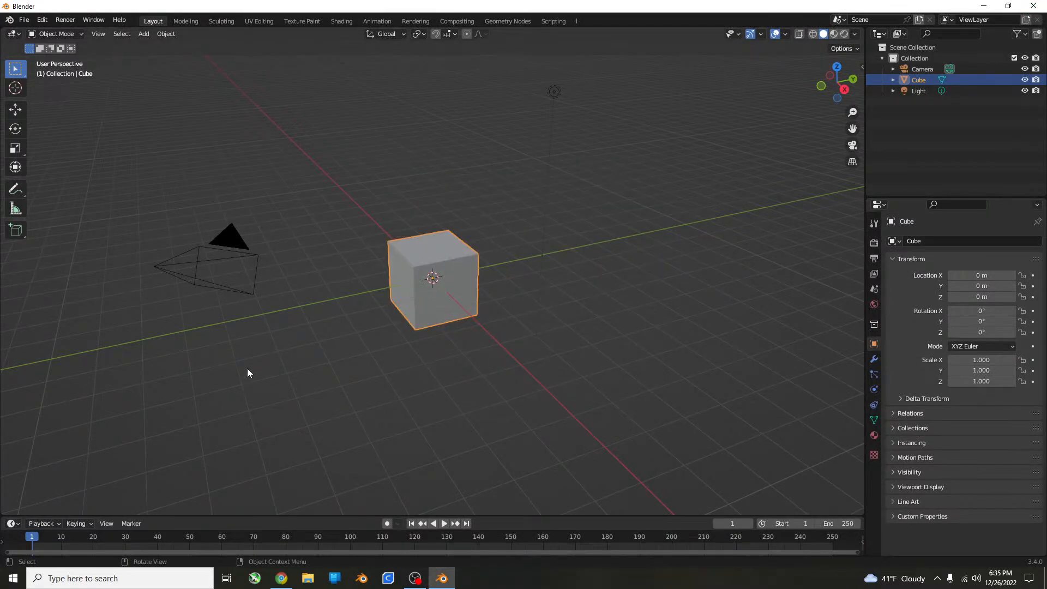
key(a)
key(alt+a)
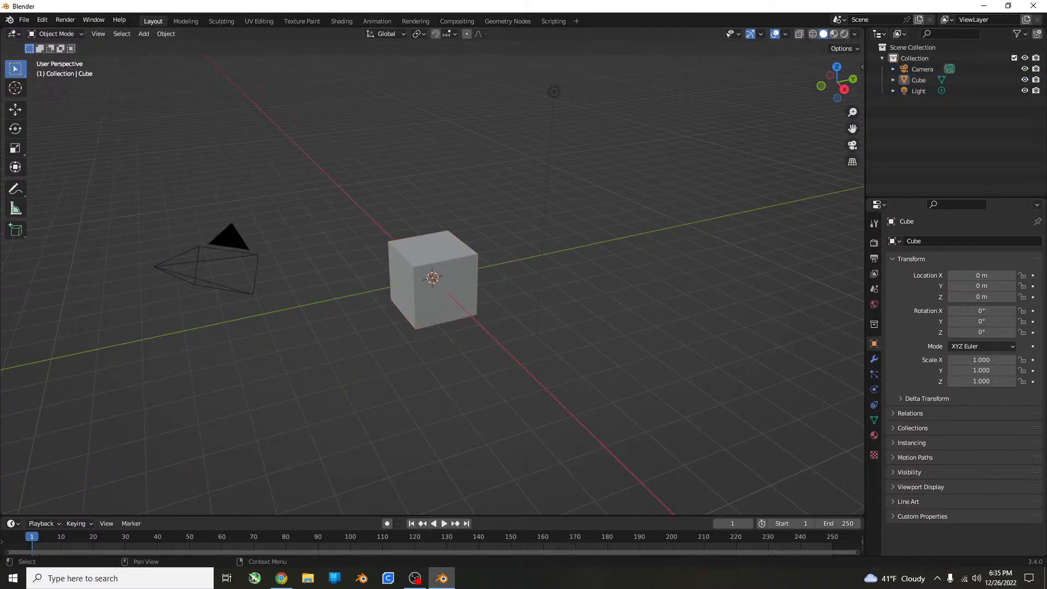
drag(1046, 404, 0, 251)
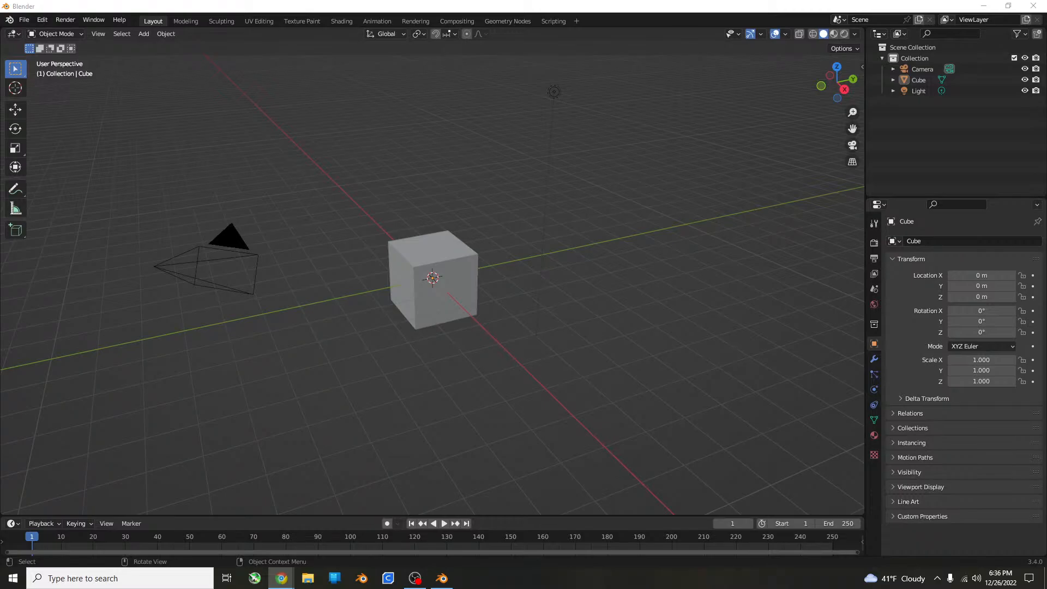
click(502, 352)
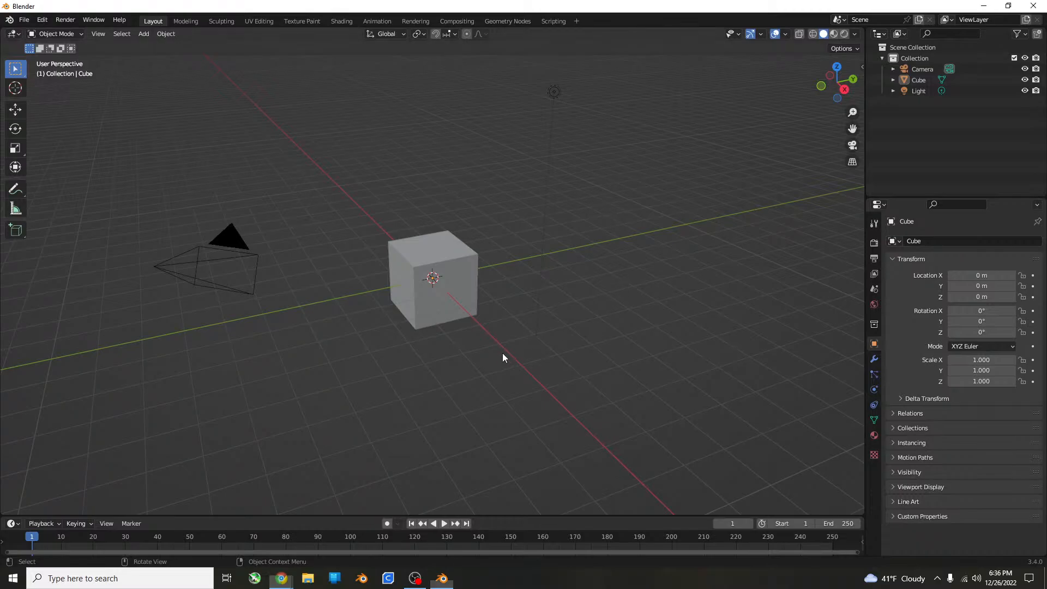
Delete the default camera, cube and light so the scene is empty.
click(457, 315)
key(a)
key(x)
click(456, 318)
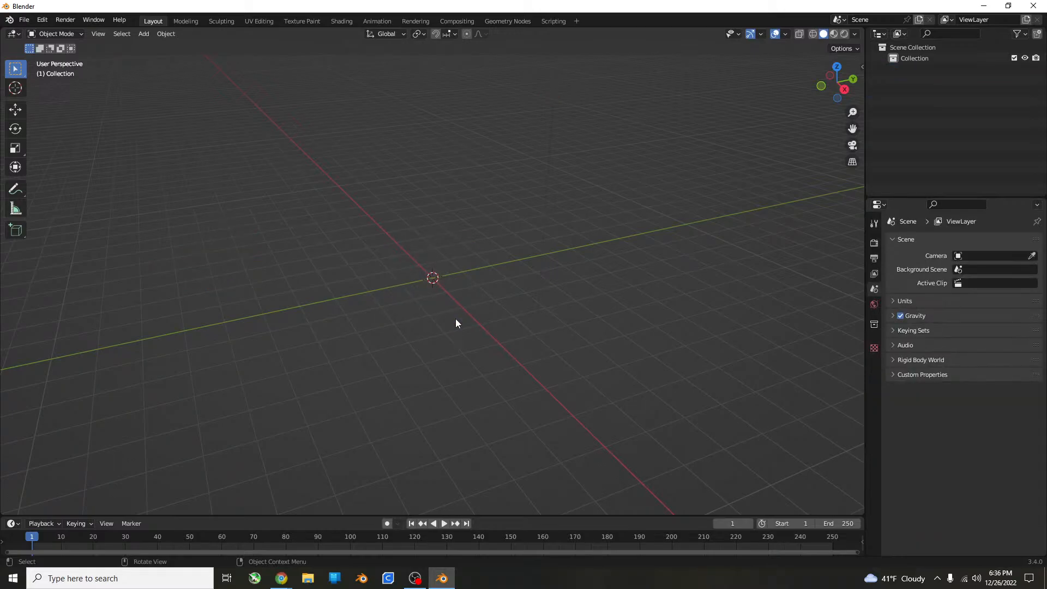
Add a mesh cylinder at the origin and stretch it along Z to a scale of about 5.95.
key(shift+a)
mouse_move(456, 318)
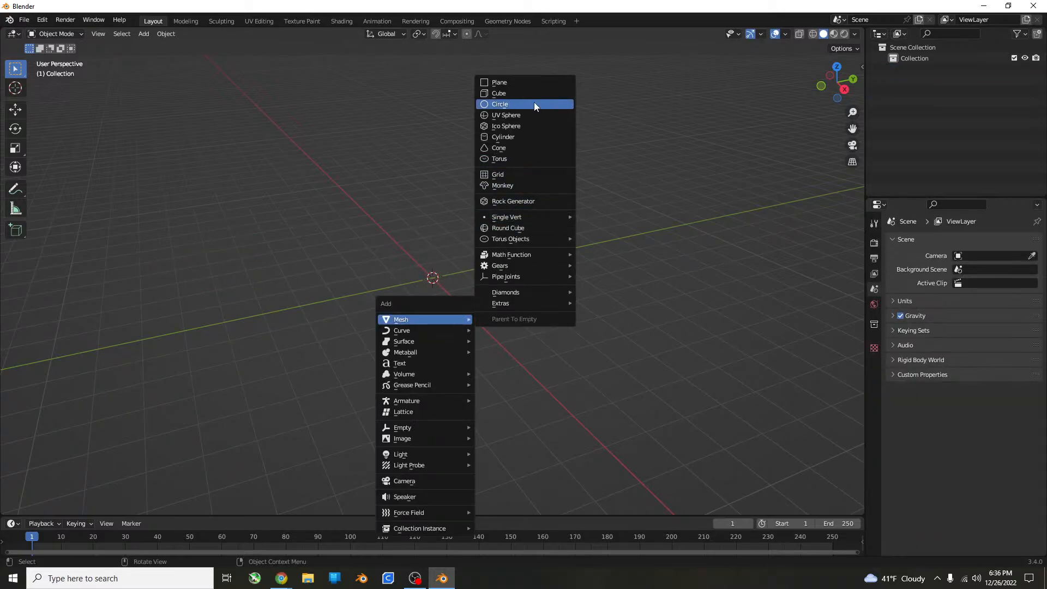
click(504, 138)
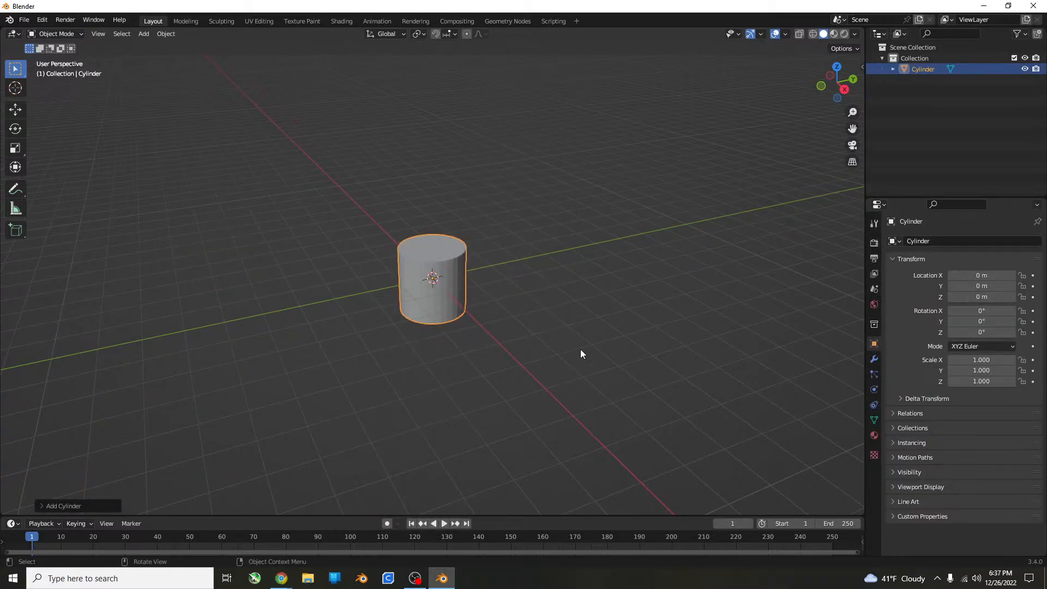
key(s)
key(z)
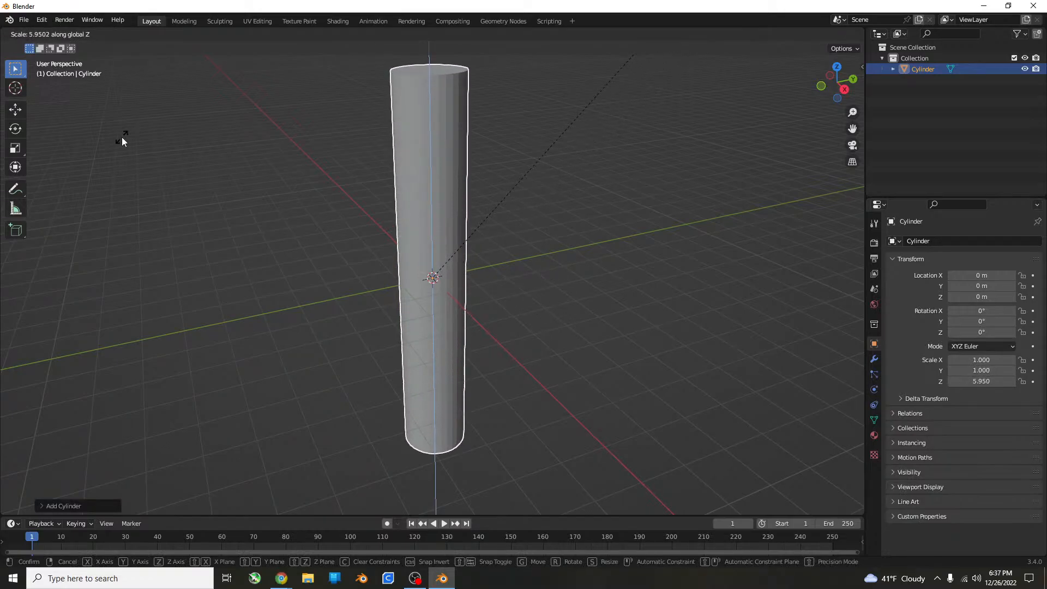
click(122, 139)
Scale the cylinder down uniformly to about 0.303 in X and Y, and stretch its Z scale to about 5.406.
shift+middle_drag(574, 309, 583, 348)
key(s)
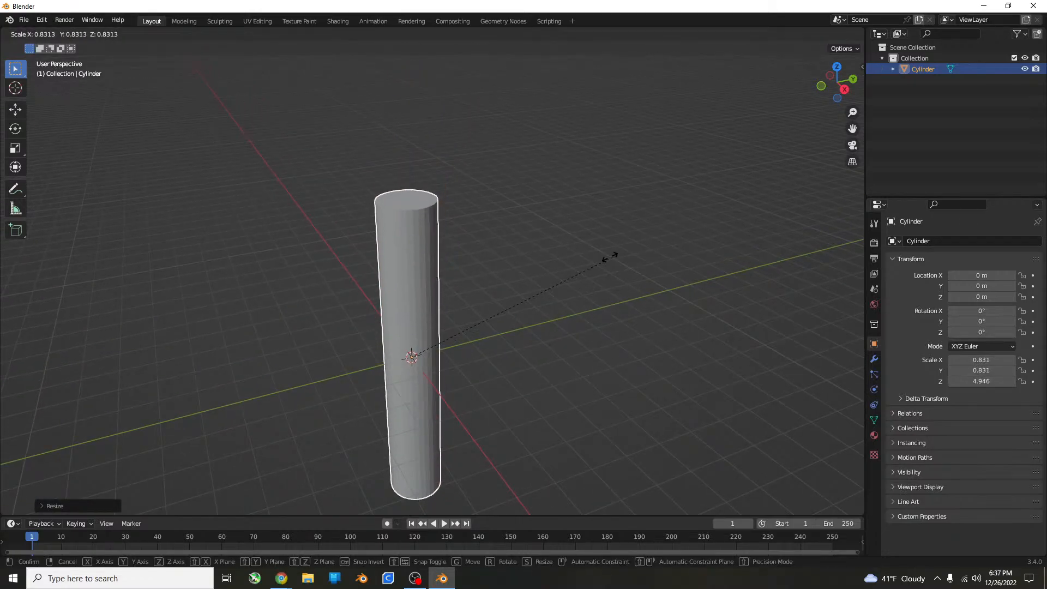
click(460, 291)
key(s)
key(z)
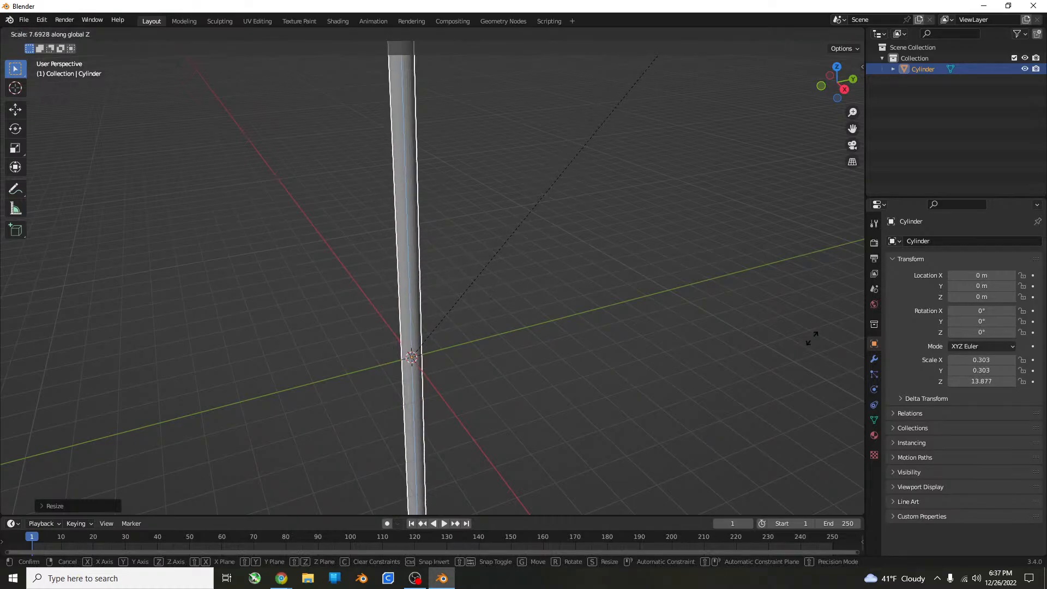
click(518, 152)
Thin the cylinder to a scale of about 0.122 in X and Y with Z locked, and deselect it.
middle_drag(582, 273, 594, 346)
scroll(573, 283, up, 3)
key(s)
key(shift+z)
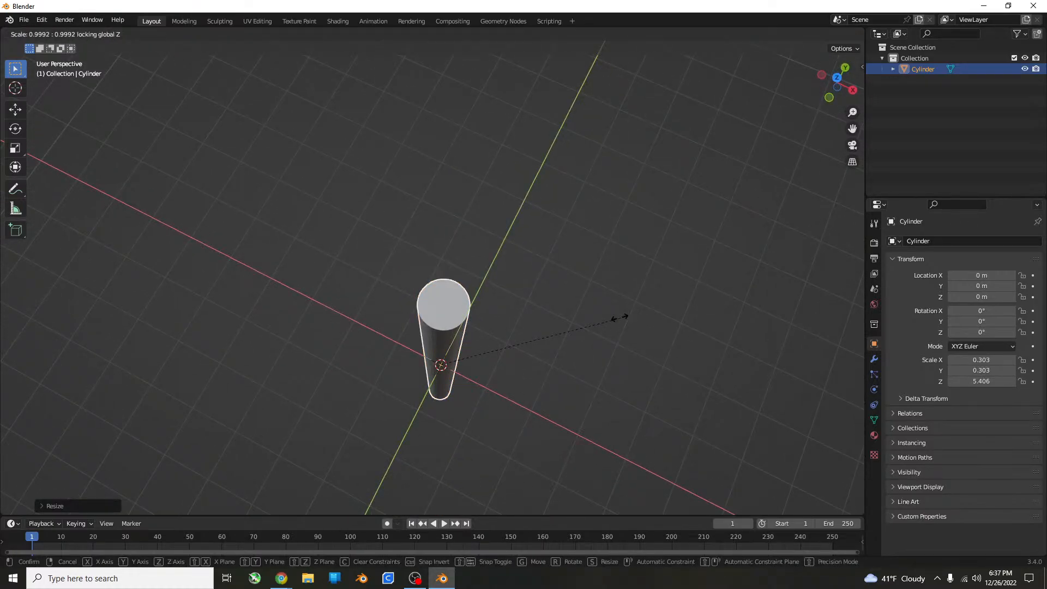
click(503, 339)
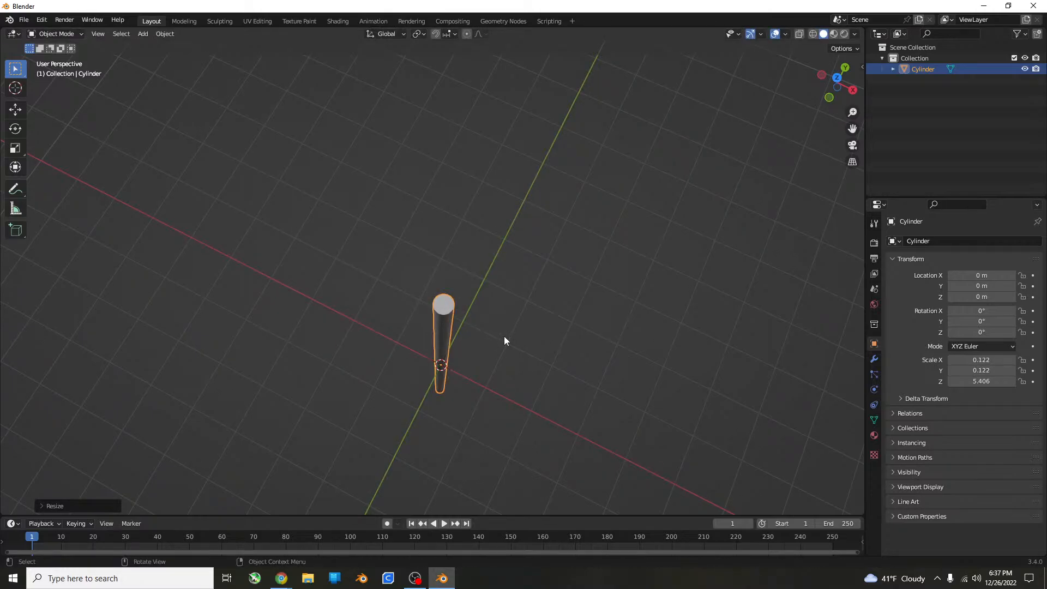
click(503, 341)
Examine the thin cylinder from several sides, both up close and from a distance.
middle_drag(504, 340, 396, 294)
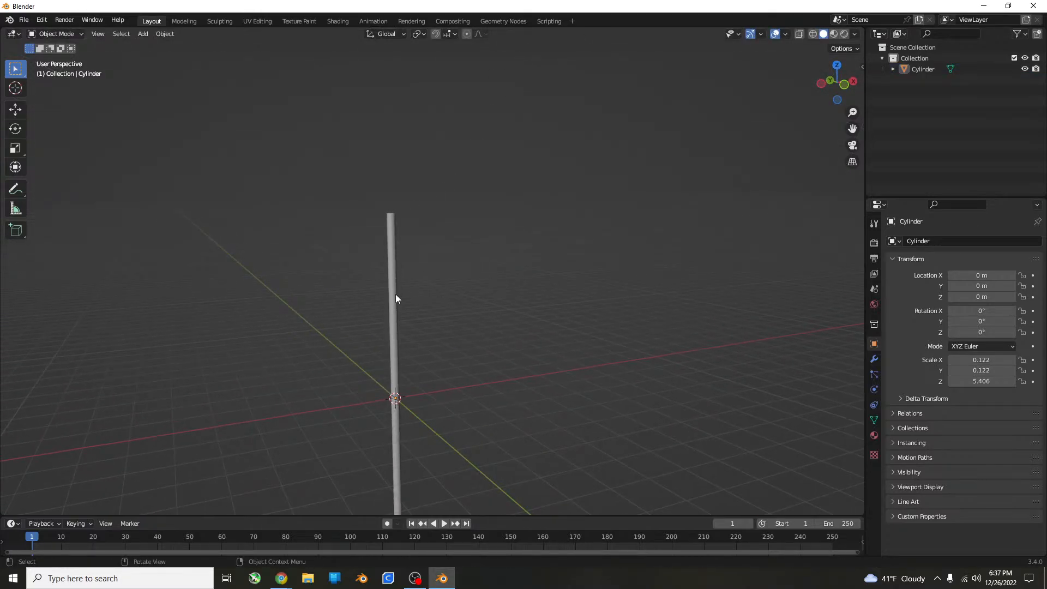
click(396, 295)
click(515, 293)
middle_drag(322, 374, 235, 143)
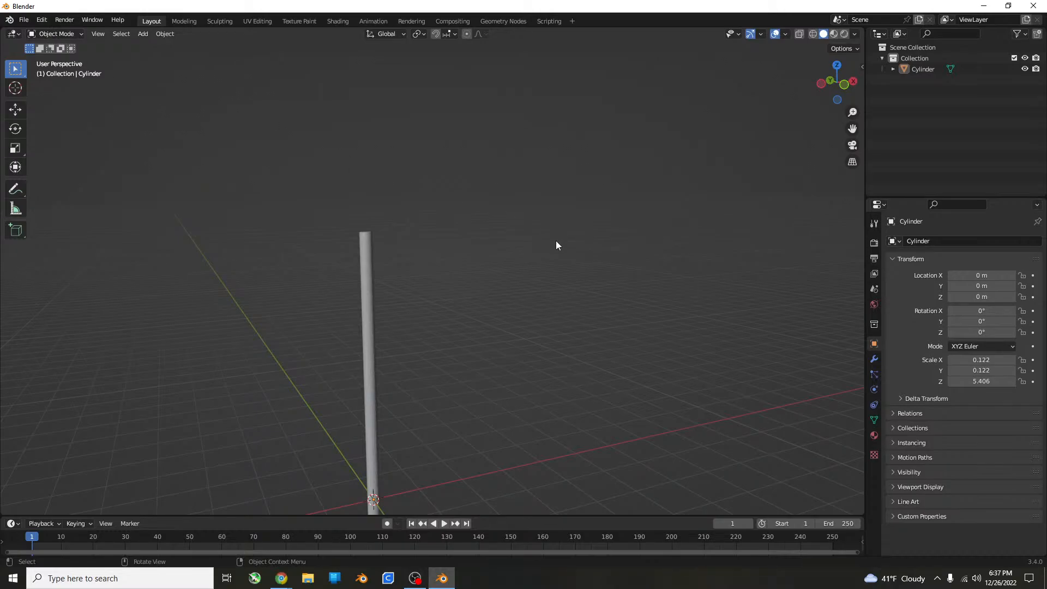
middle_drag(315, 302, 502, 365)
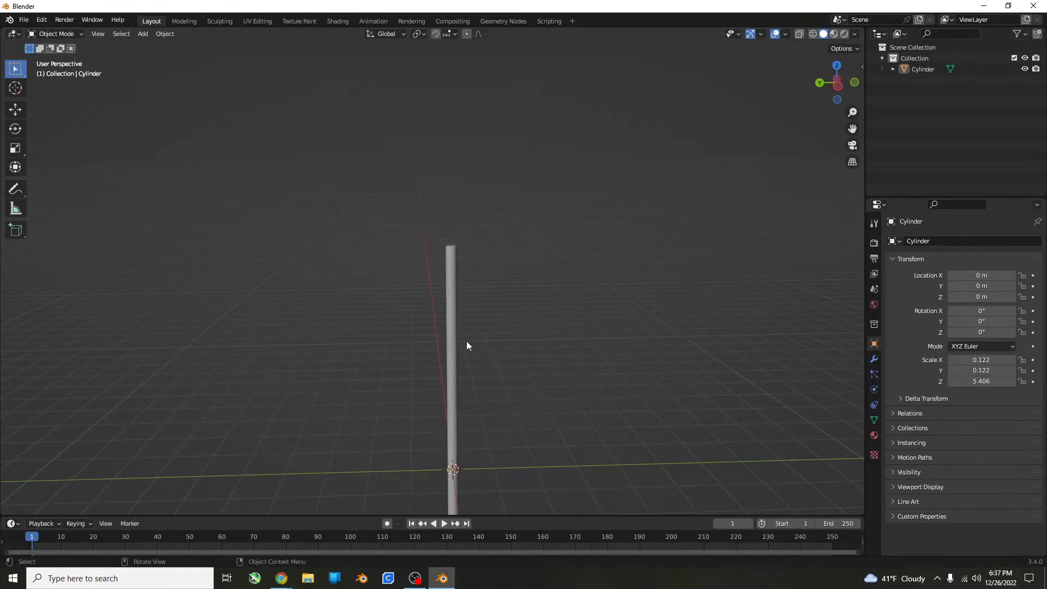
scroll(466, 342, up, 5)
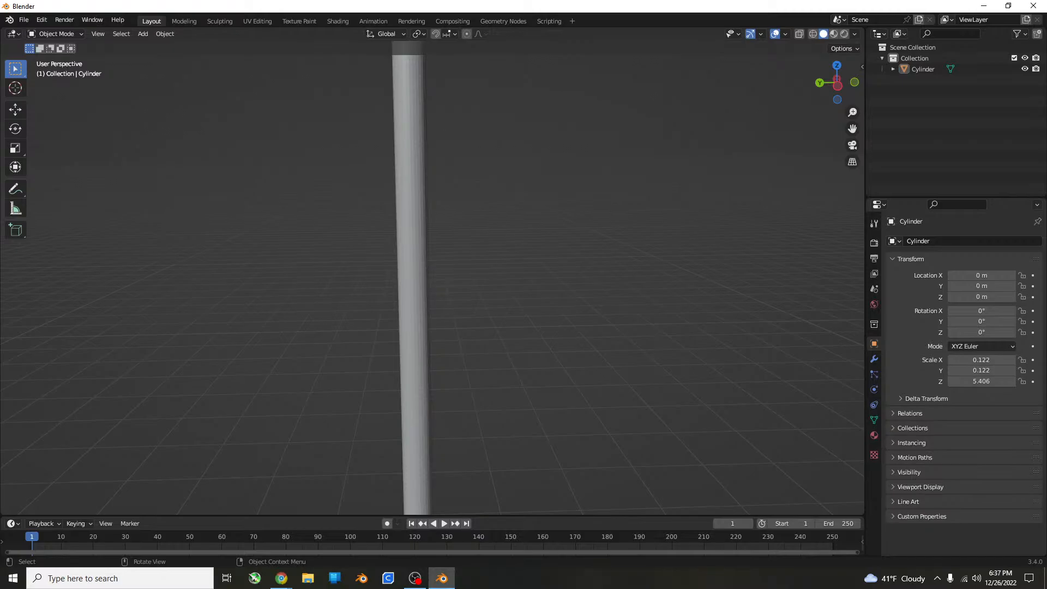
key(alt+Tab)
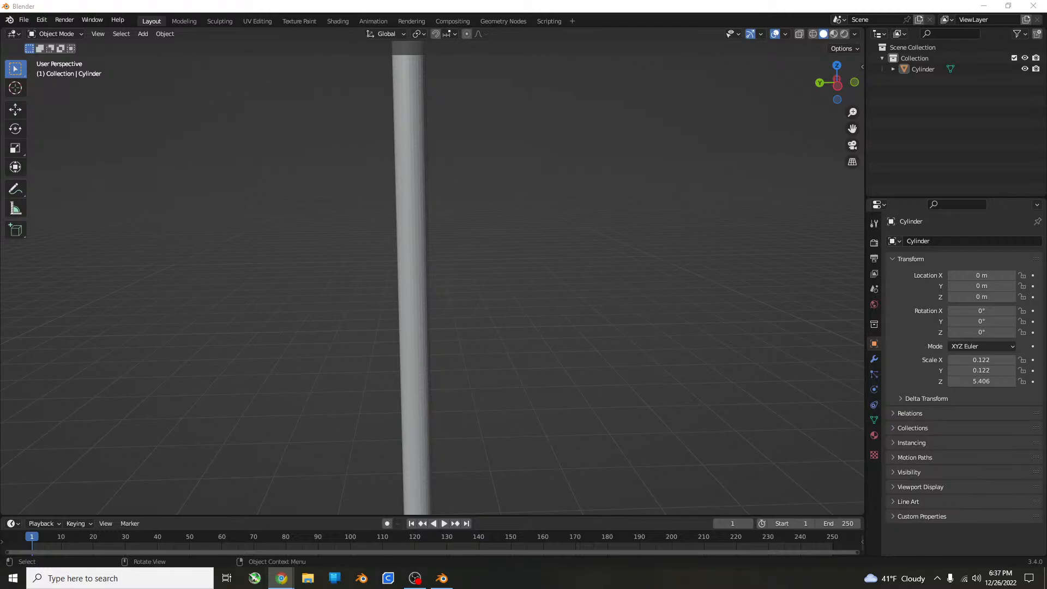
middle_drag(343, 302, 252, 362)
scroll(250, 334, down, 4)
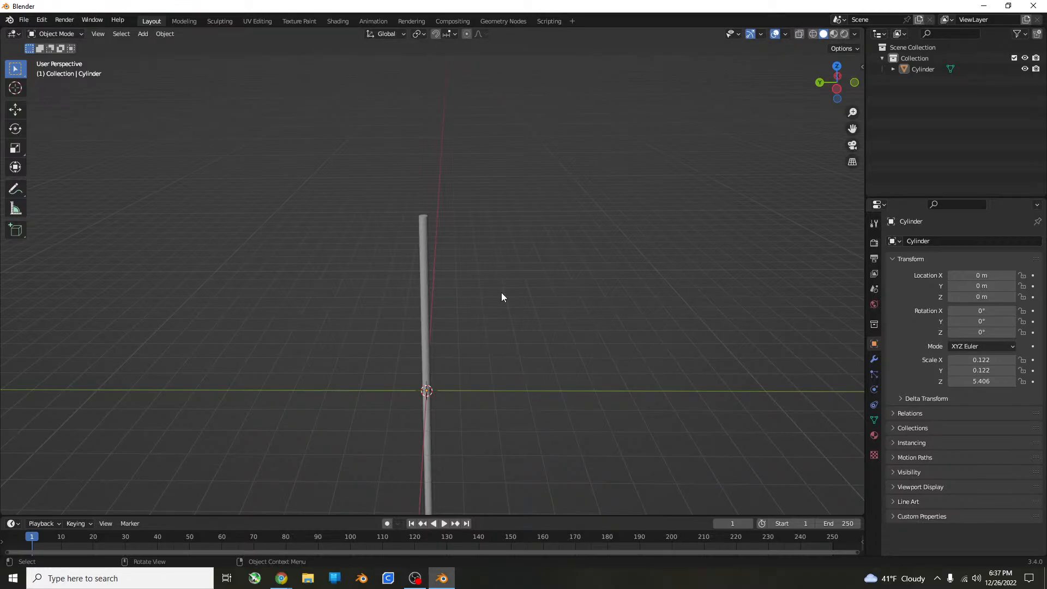
Begin saving the project, create a folder named Modeling 26-12-22 on the Desktop, and open it.
key(ctrl+s)
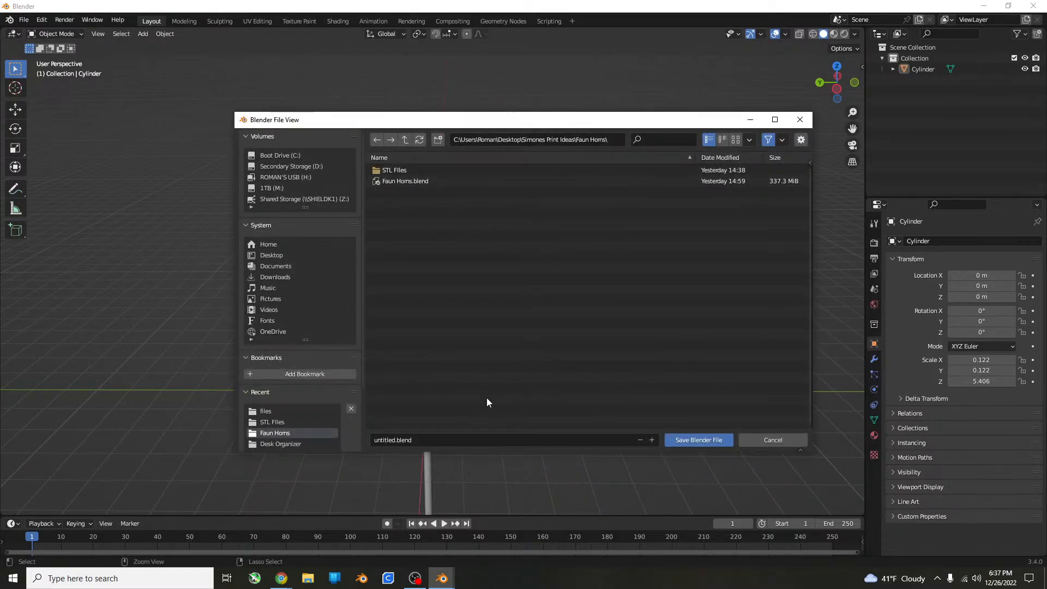
click(271, 255)
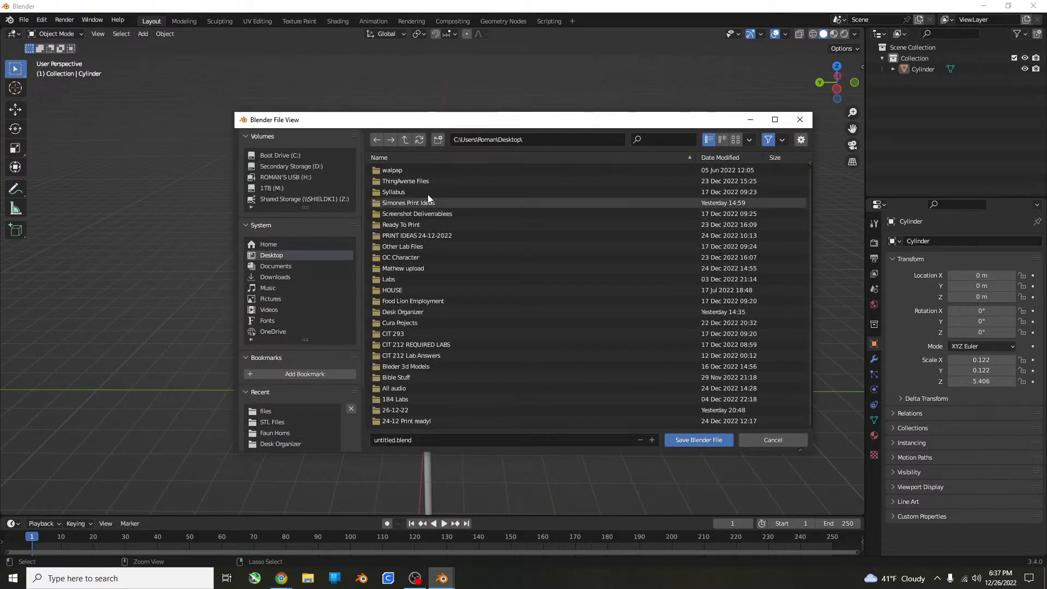
click(438, 140)
text(Mod)
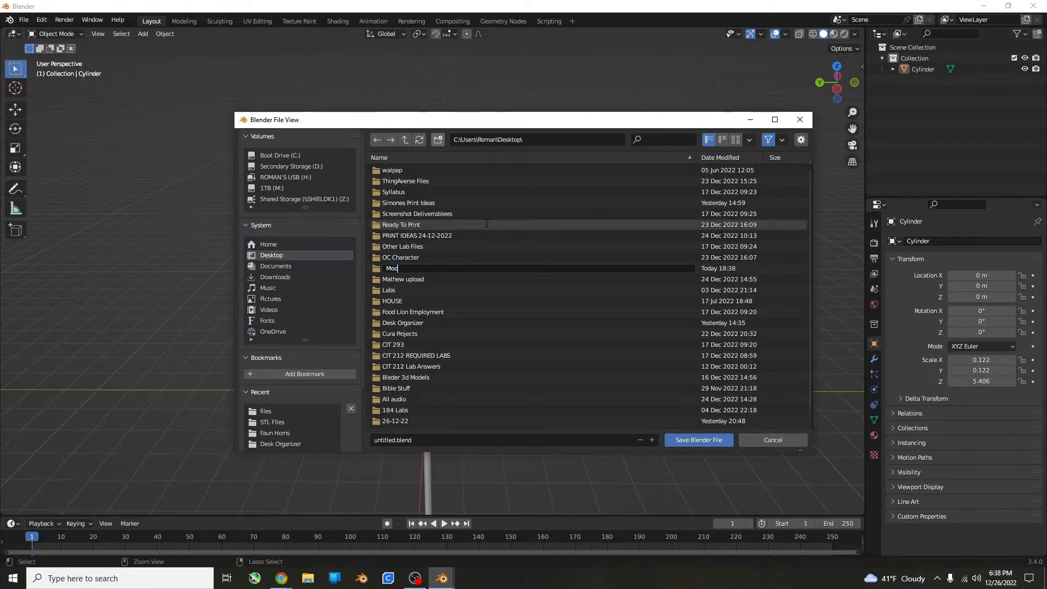
text(eling 26-12-22)
key(Return)
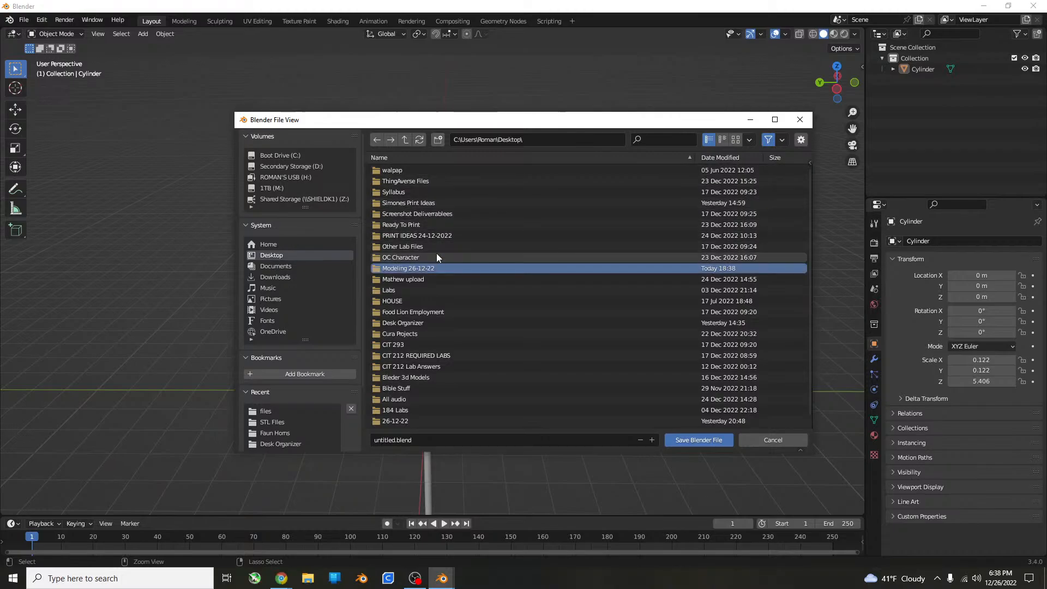
double_click(432, 268)
right_click(421, 251)
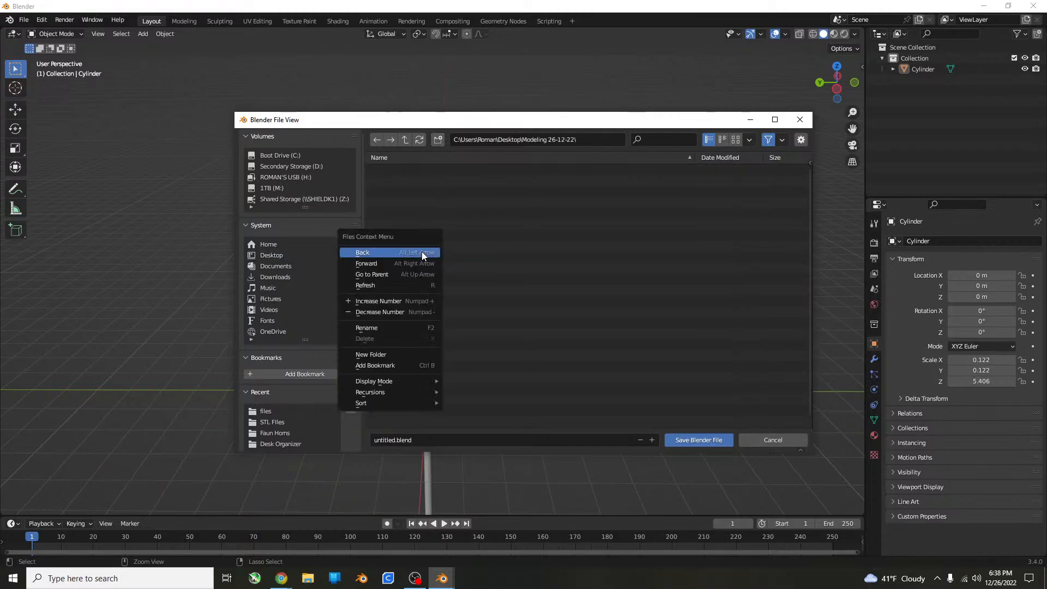
Create a subfolder named Army man cable ties inside the Modeling 26-12-22 folder.
click(438, 140)
text(Amy m)
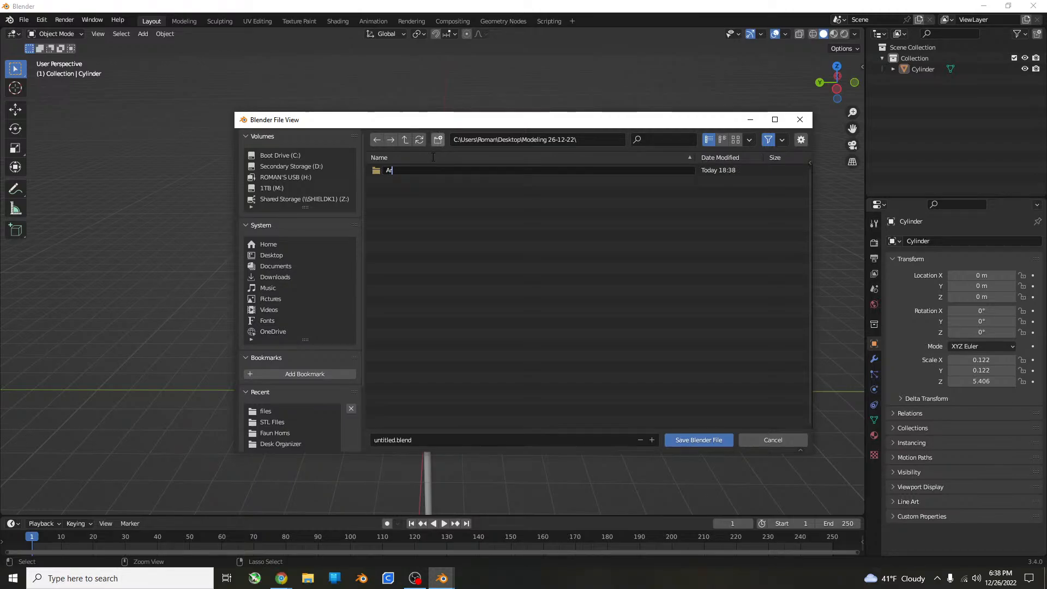
text(an cable ties)
key(Return)
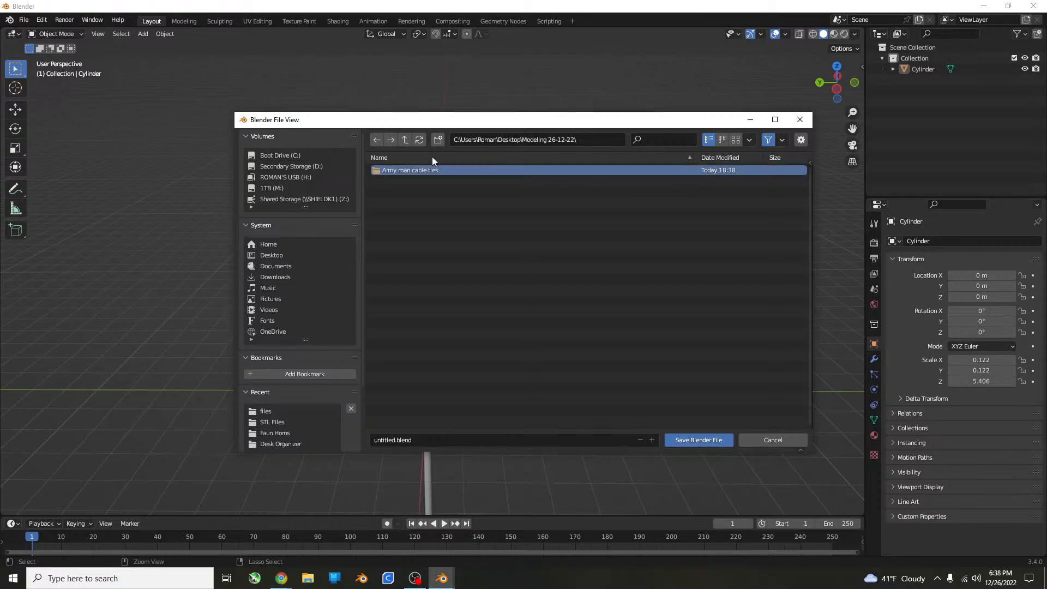
Save the project as army_man_cableties.blend in the Army man cable ties folder.
click(410, 440)
key(BackSpace)
text(army_man_cableties)
key(Return)
click(699, 440)
click(694, 438)
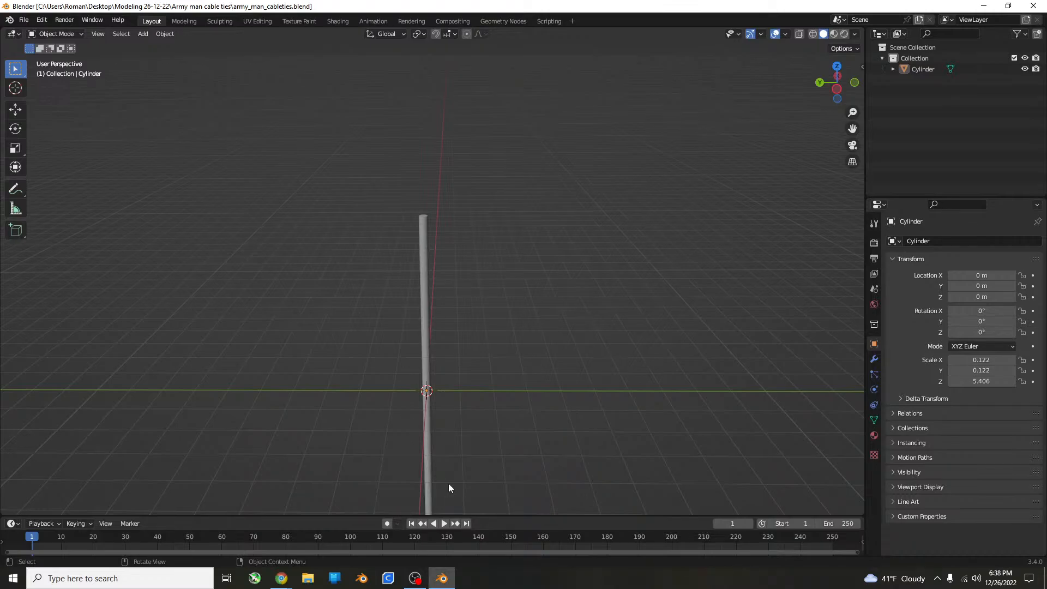
In front orthographic view, move the cylinder along X to about -9.85 m and deselect it.
mouse_move(281, 577)
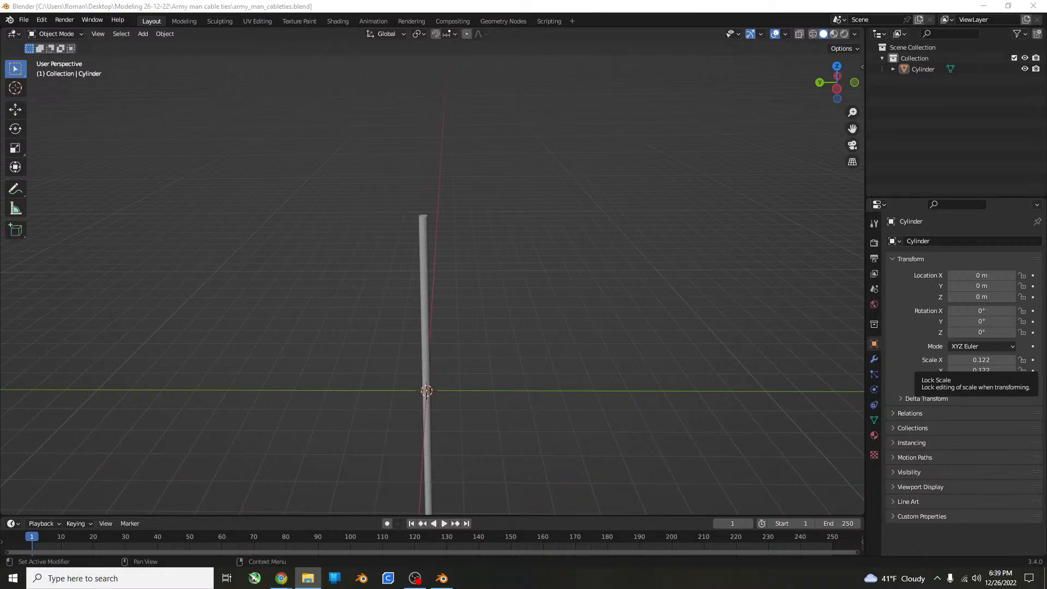
middle_drag(758, 204, 626, 184)
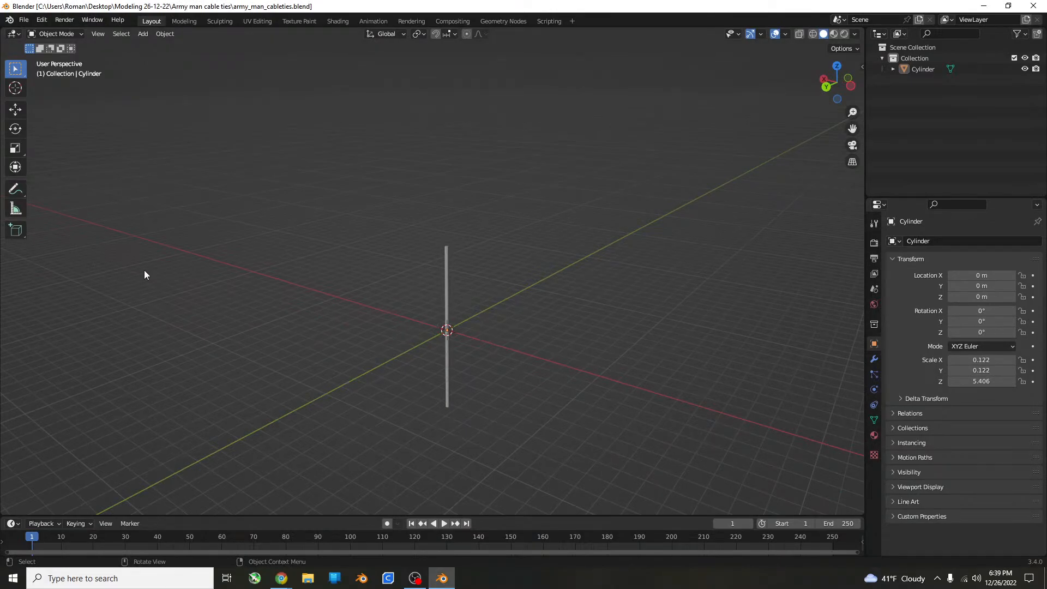
key(KP_1)
scroll(368, 273, up, 4)
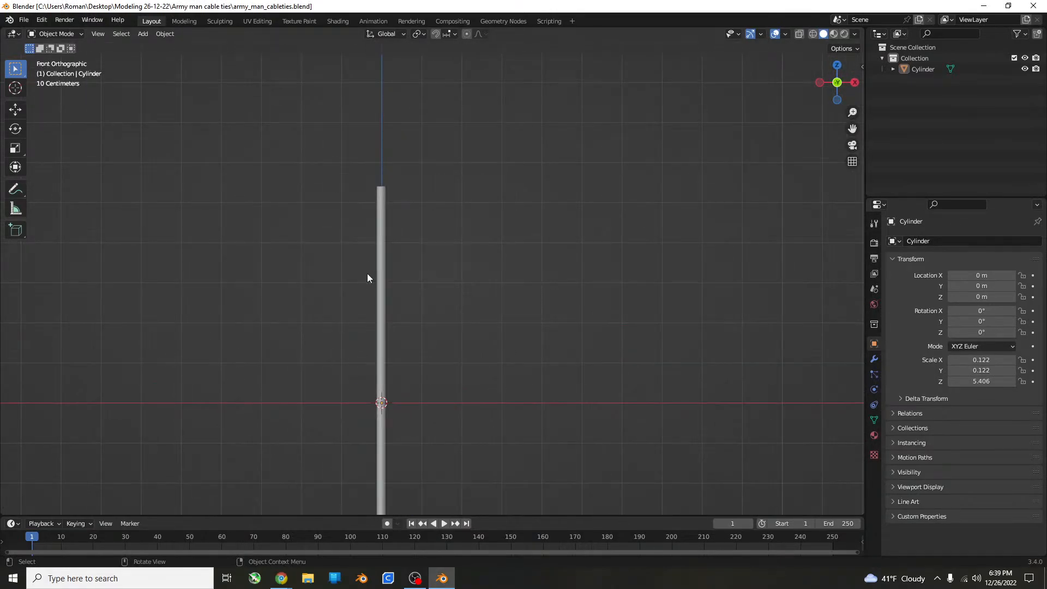
click(377, 277)
key(g)
key(x)
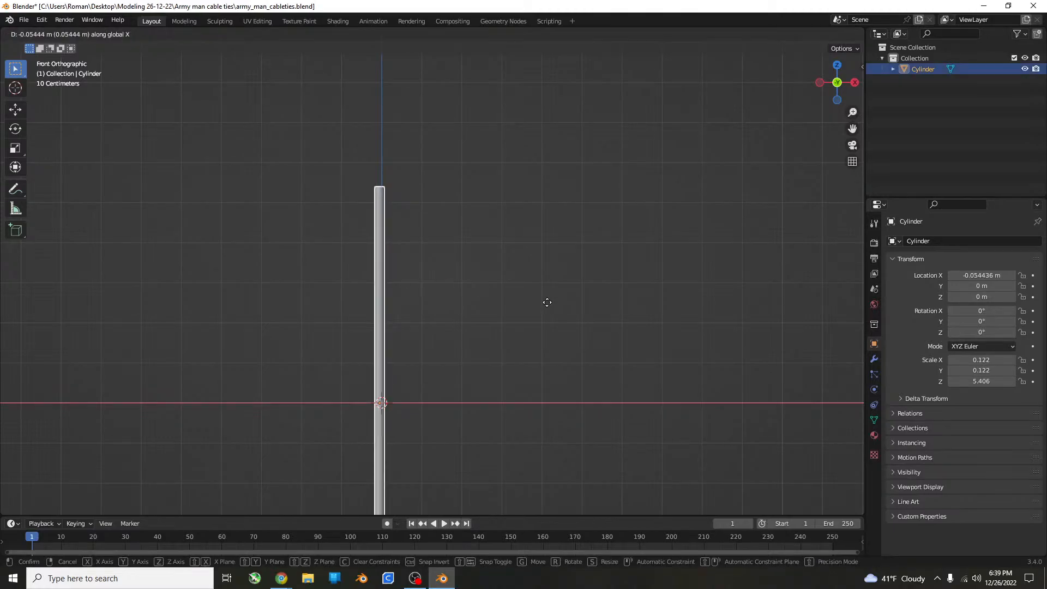
click(160, 281)
click(522, 276)
scroll(548, 270, down, 3)
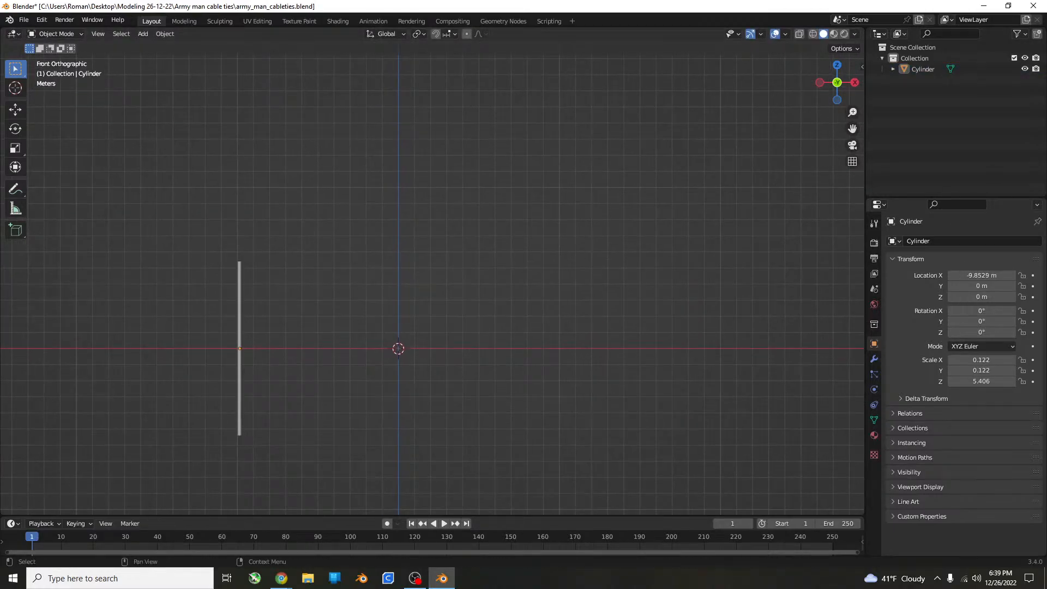
key(alt+Tab)
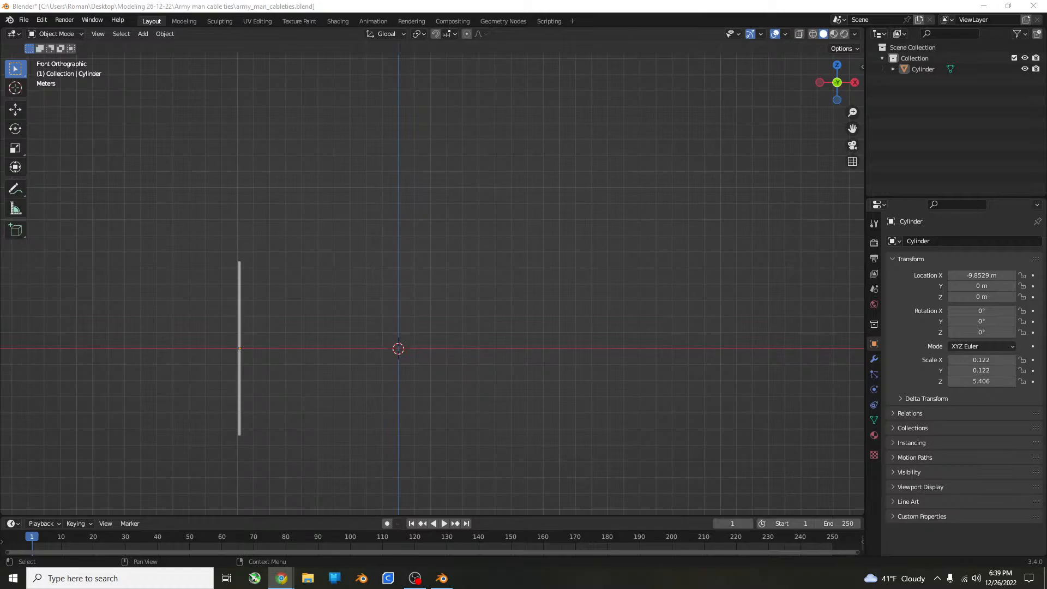
click(587, 403)
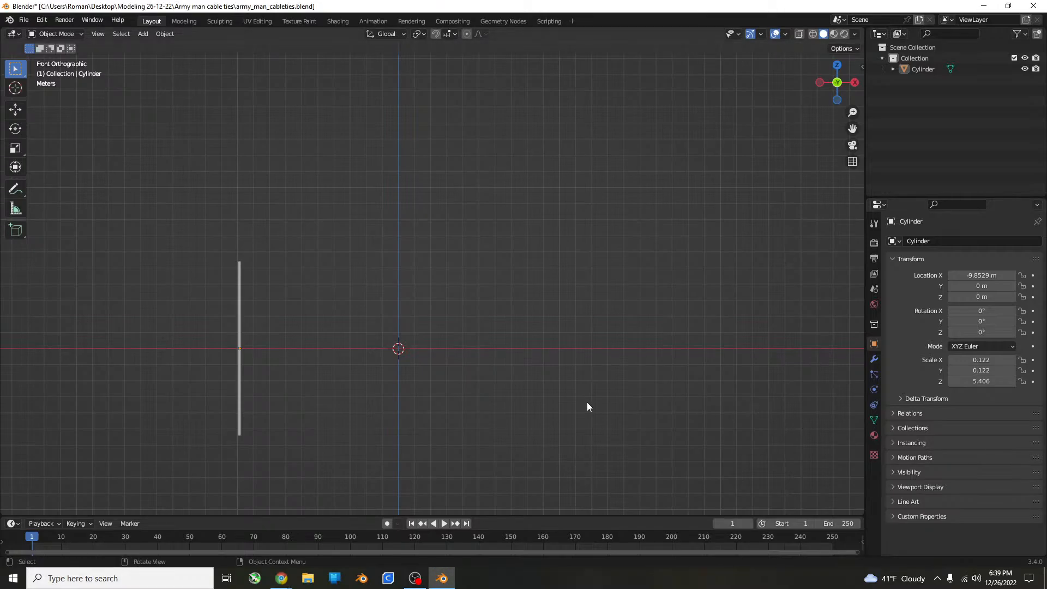
Add a single-vertex mesh object at the scene origin.
key(shift+a)
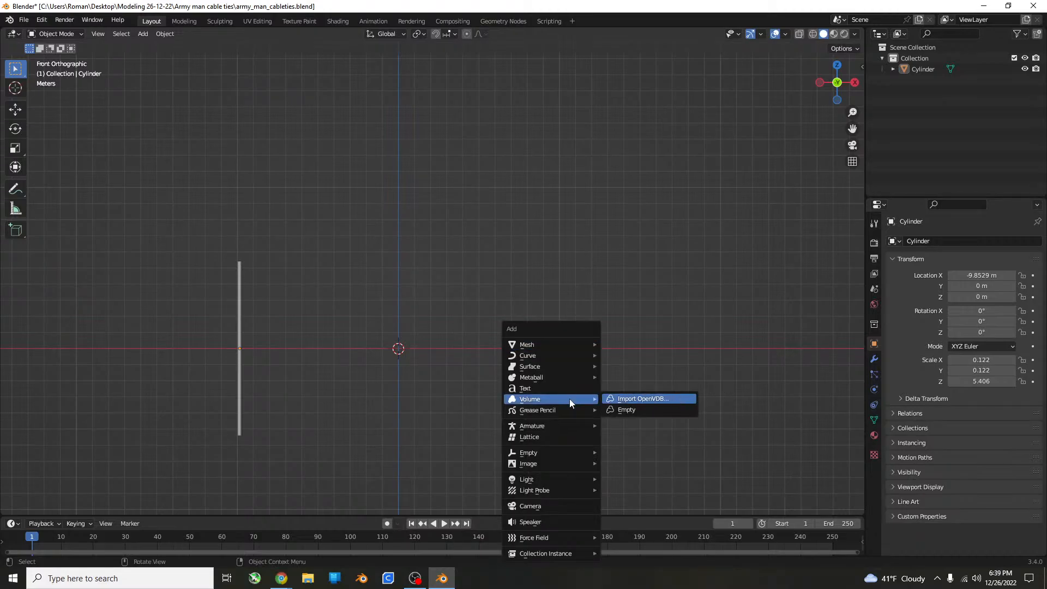
key(shift+a)
mouse_move(548, 377)
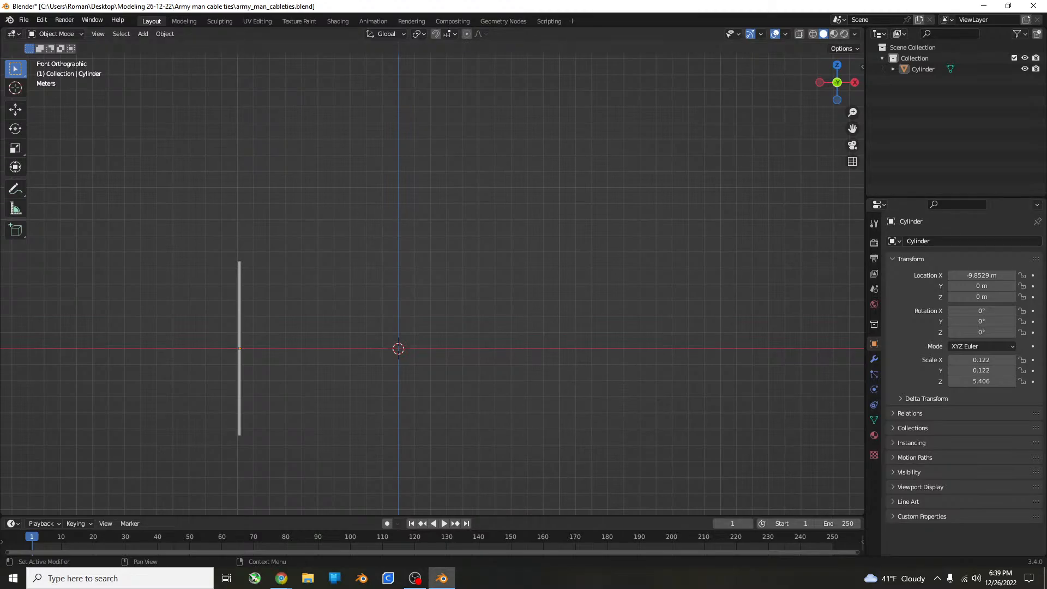
key(shift+a)
mouse_move(525, 283)
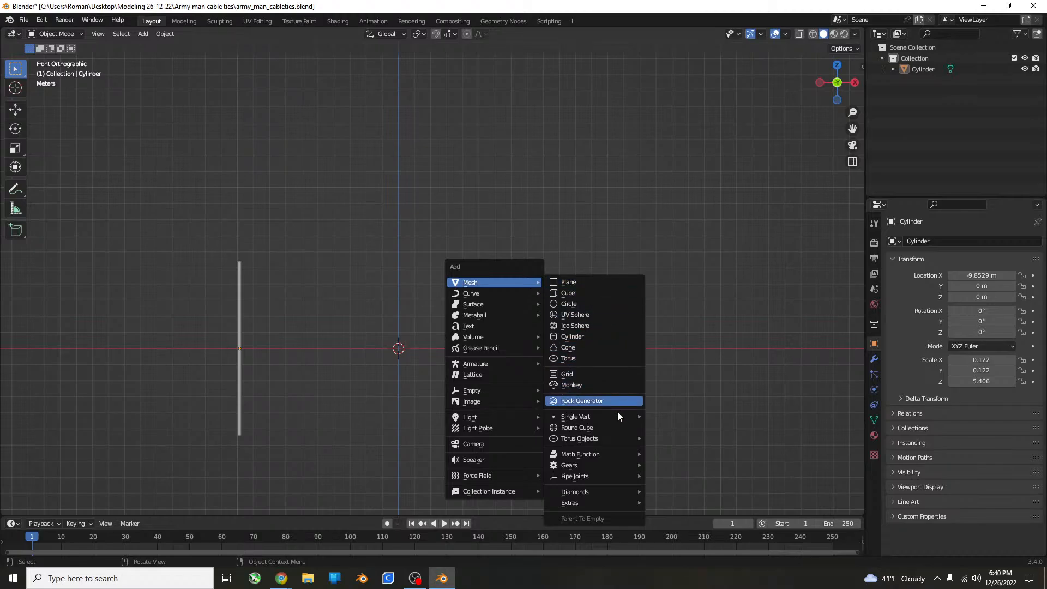
mouse_move(616, 418)
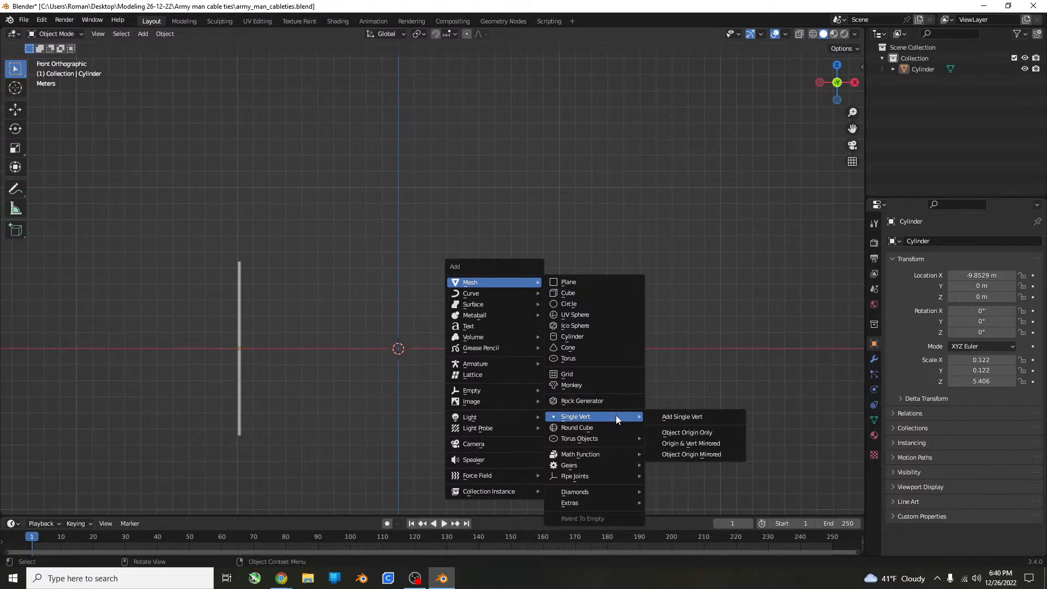
click(697, 418)
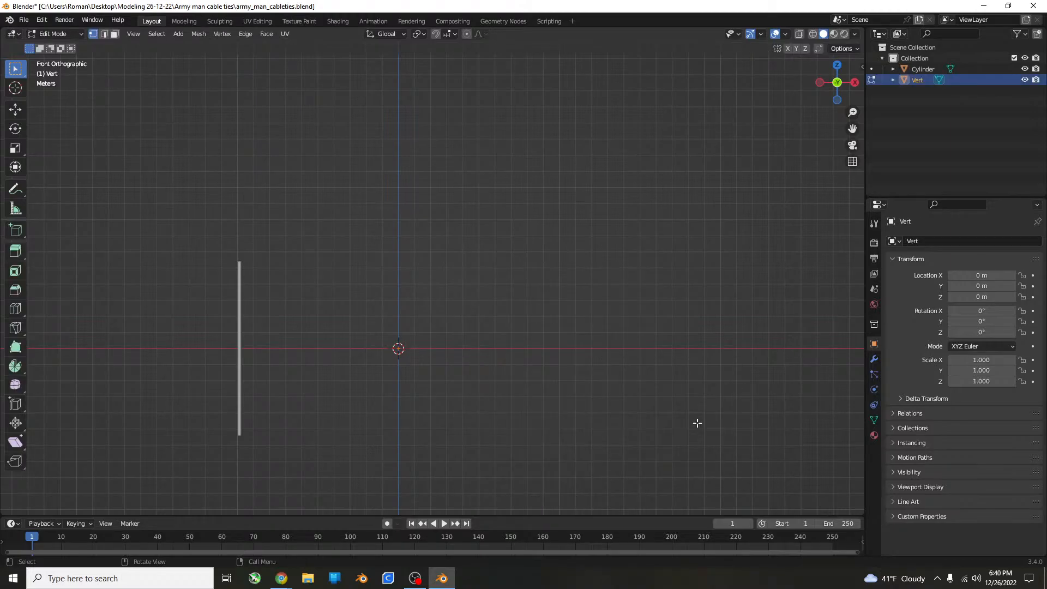
Give the single-vertex object a Mirror modifier on the X axis, followed by a Skin modifier.
scroll(631, 426, up, 5)
key(KP_Decimal)
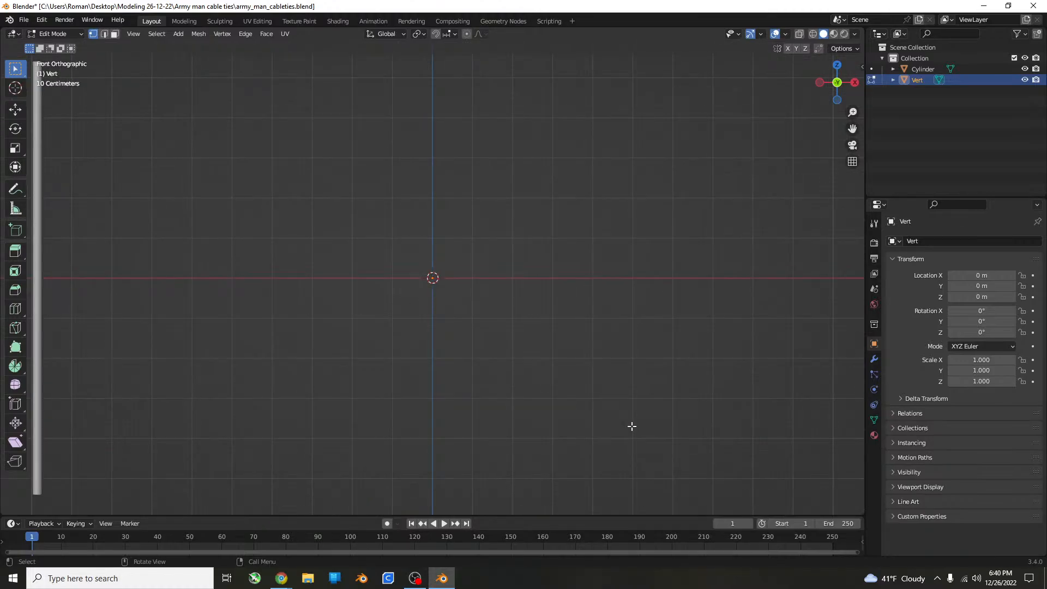
scroll(538, 429, down, 5)
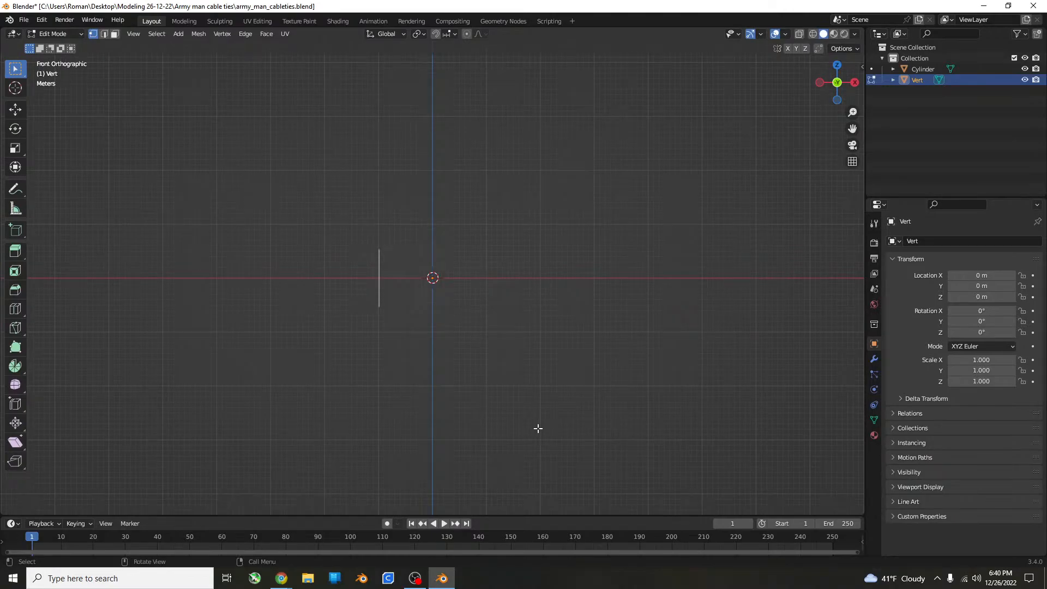
scroll(523, 414, up, 5)
shift+scroll(502, 420, up, 3)
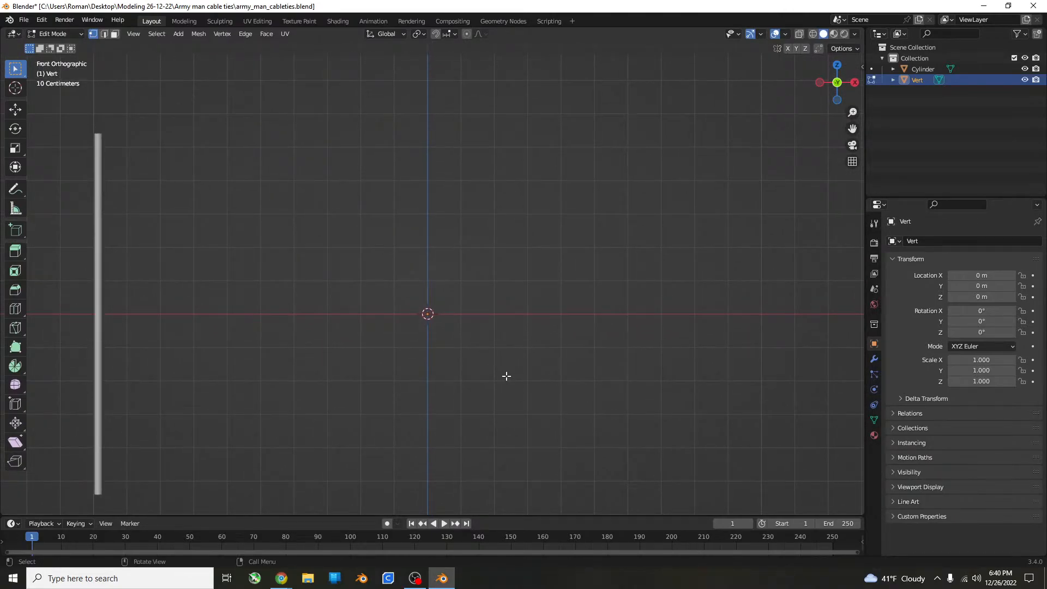
click(873, 359)
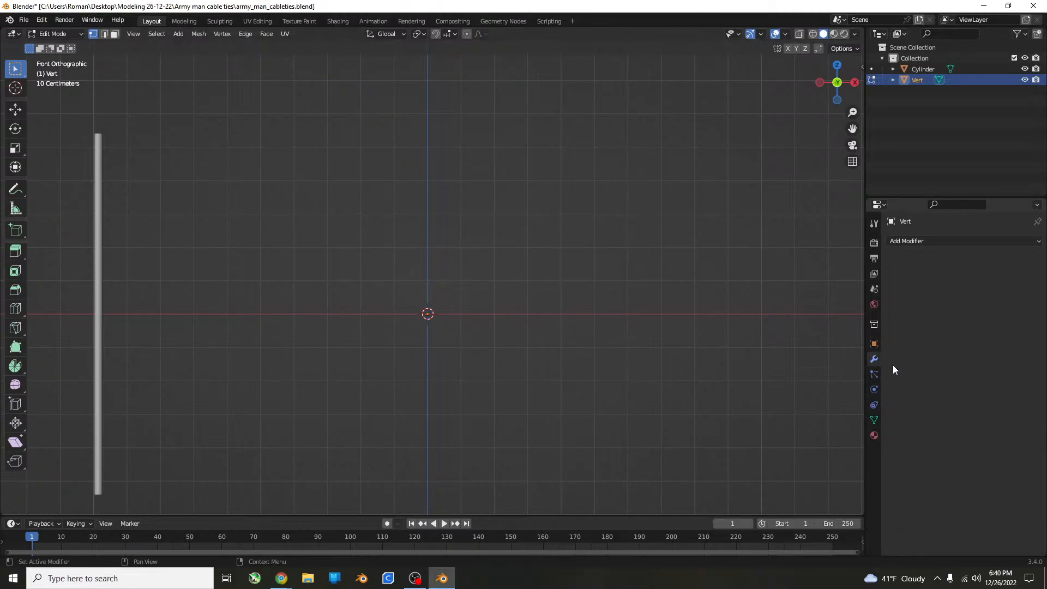
click(931, 242)
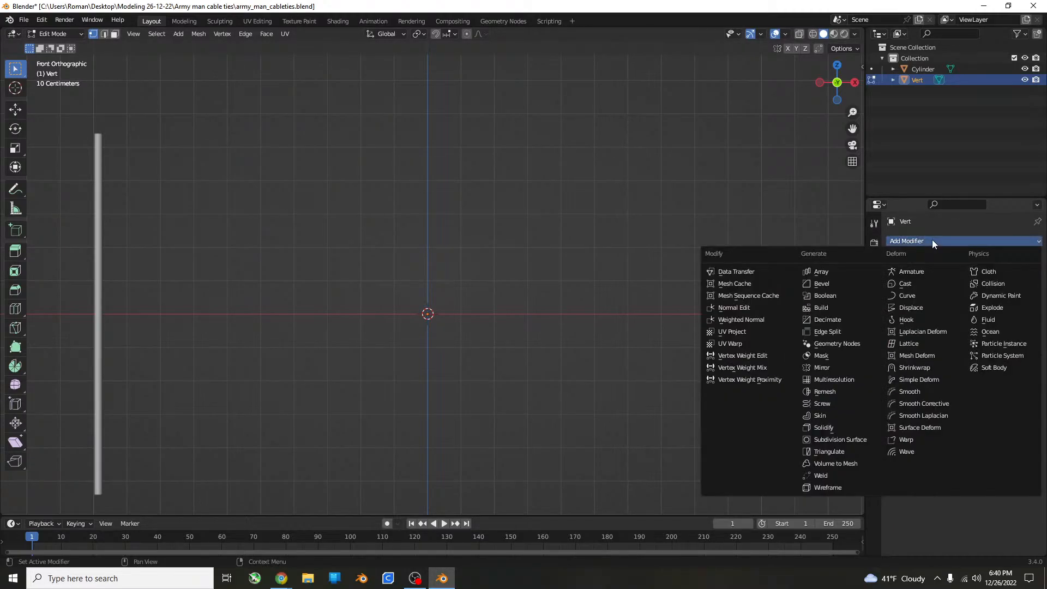
click(832, 367)
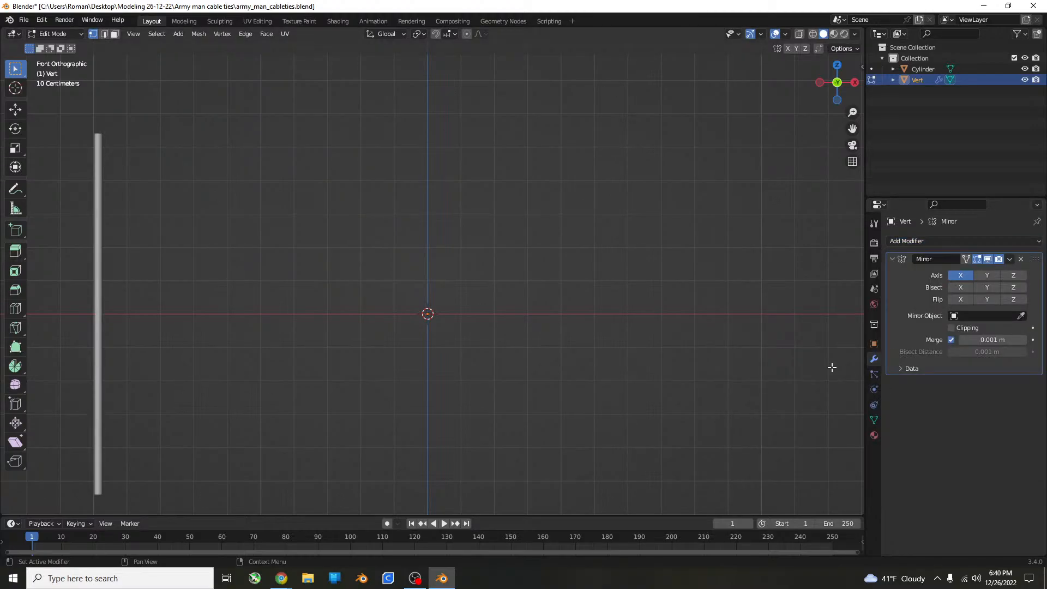
click(936, 240)
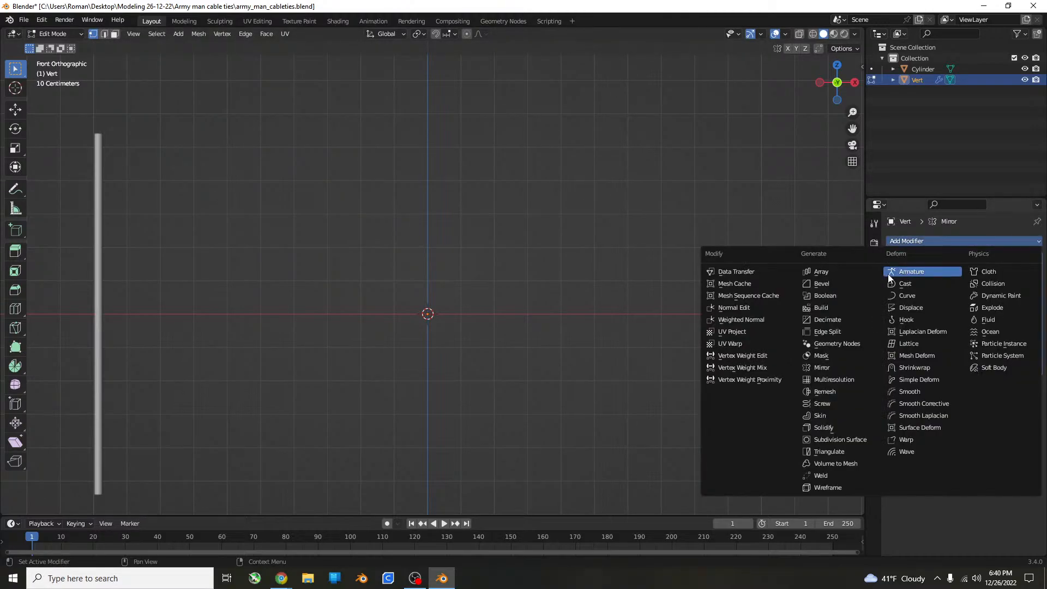
click(842, 412)
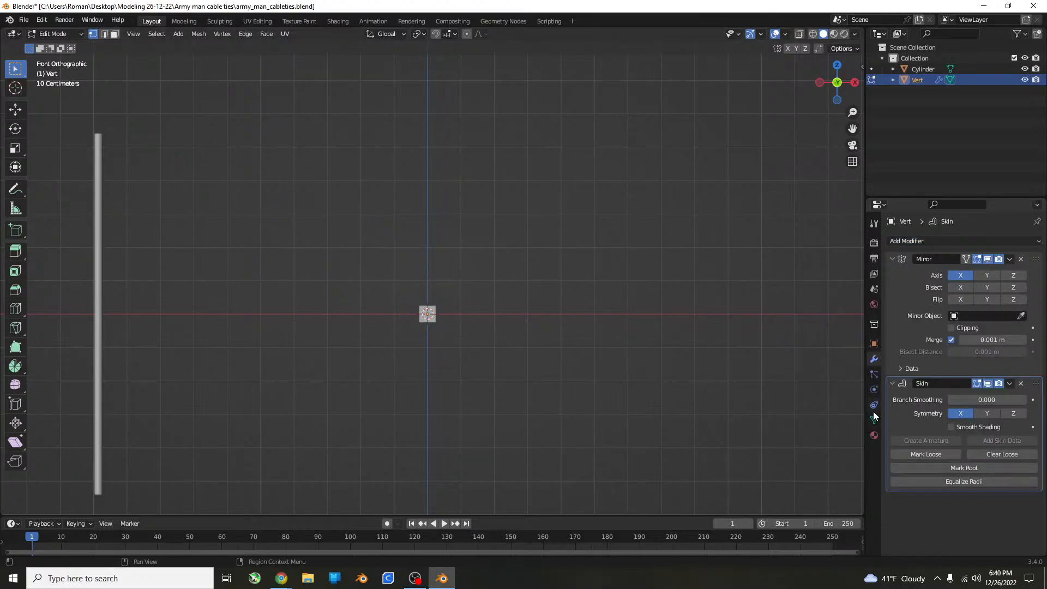
Add a Subdivision Surface modifier below the Skin modifier and set its viewport levels to 2.
click(909, 242)
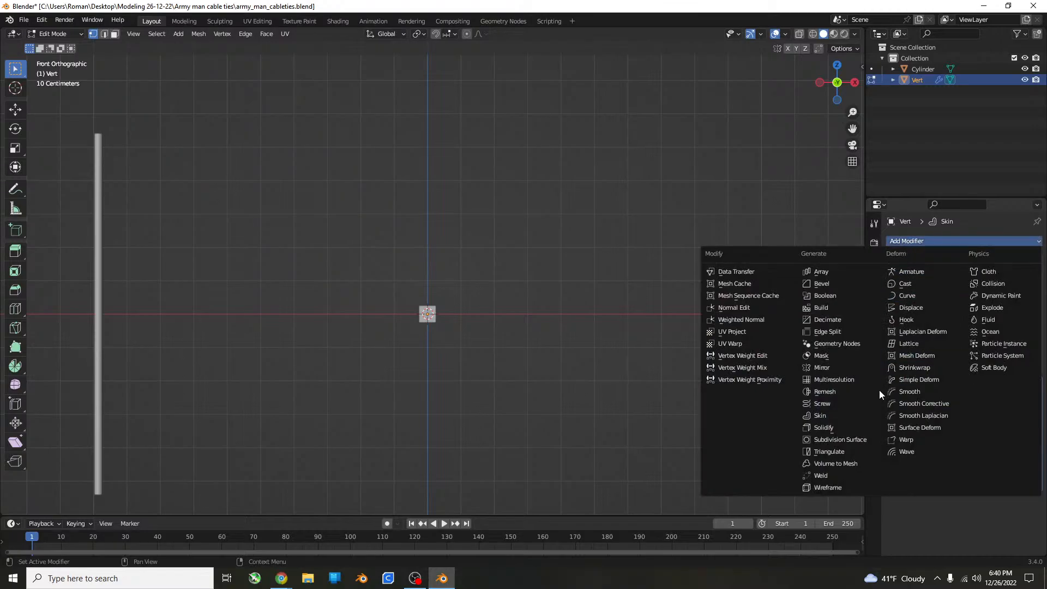
click(864, 439)
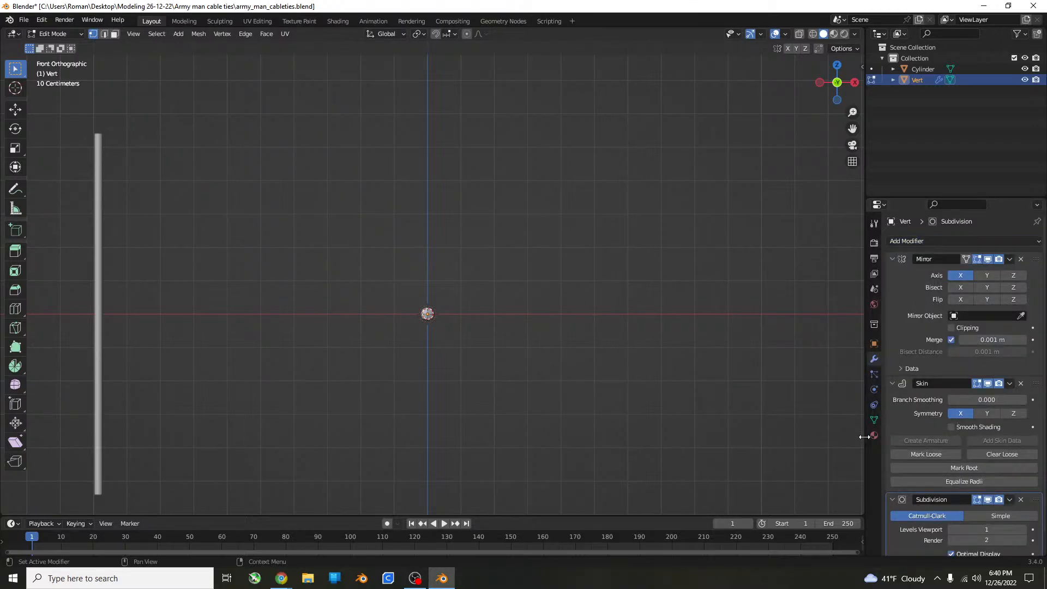
click(1023, 530)
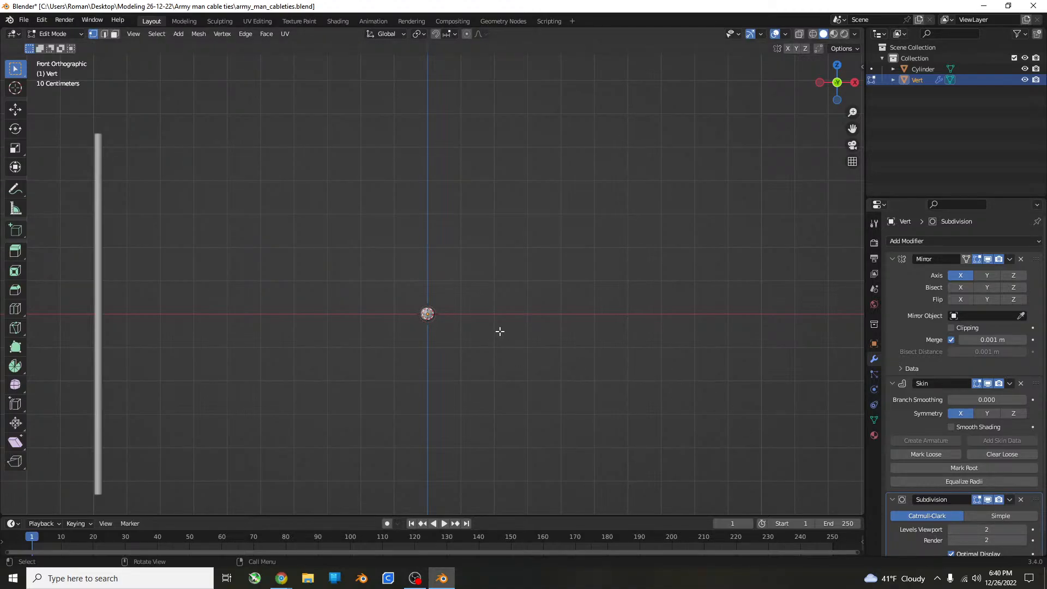
Try moving the vertex freely upward and slightly off the mirror axis, and undo the move.
key(g)
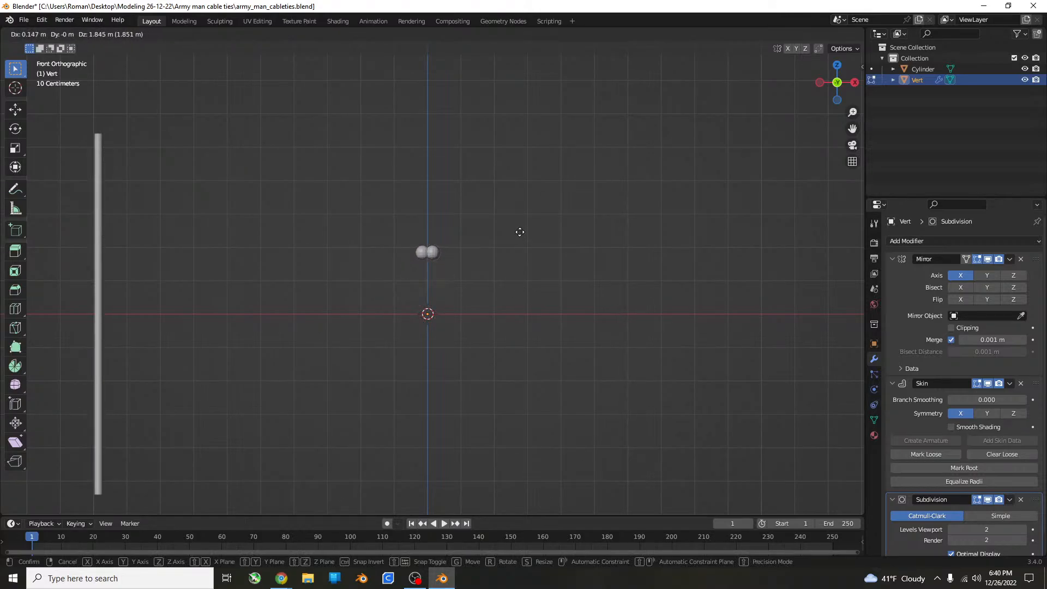
click(519, 232)
key(ctrl+z)
Set the Mirror modifier's merge distance to 0.1 m.
scroll(637, 274, up, 10)
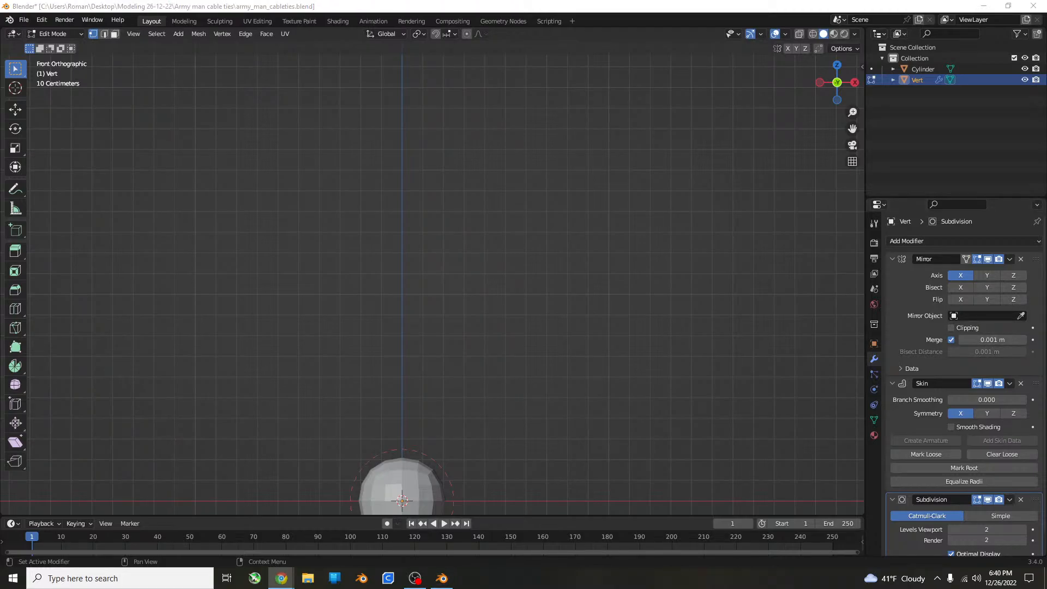
click(986, 339)
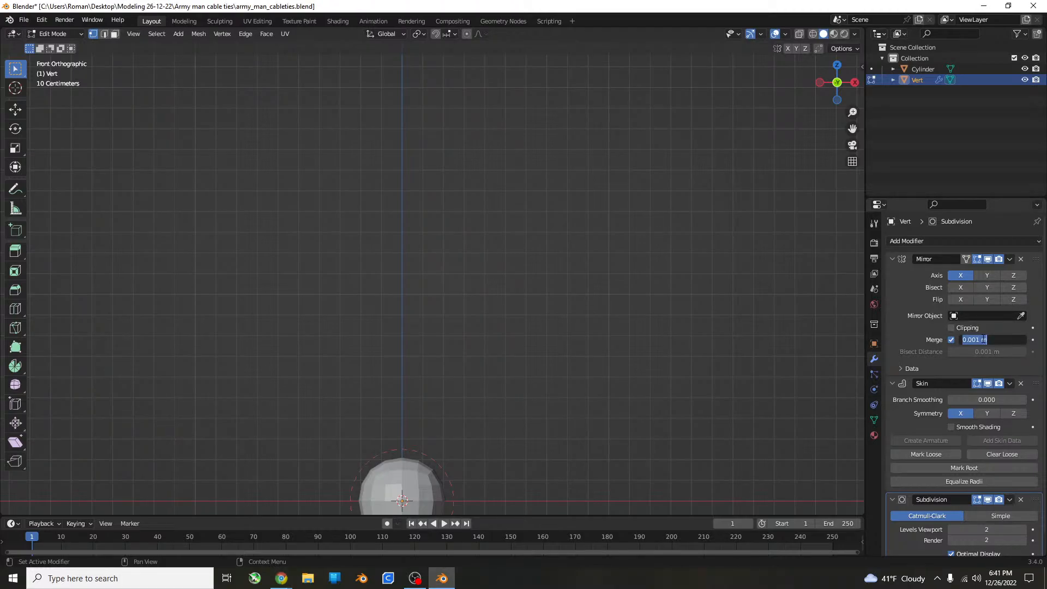
text(.1)
key(Return)
Test the mirror merging by shifting the vertex slightly away from the centre line, and undo the shift.
scroll(598, 353, down, 3)
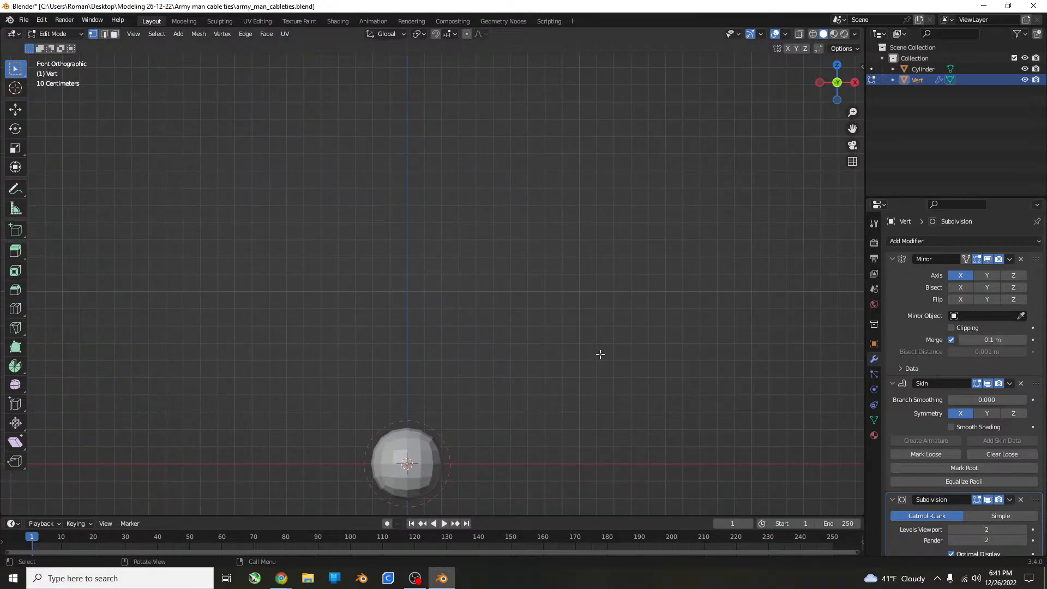
key(g)
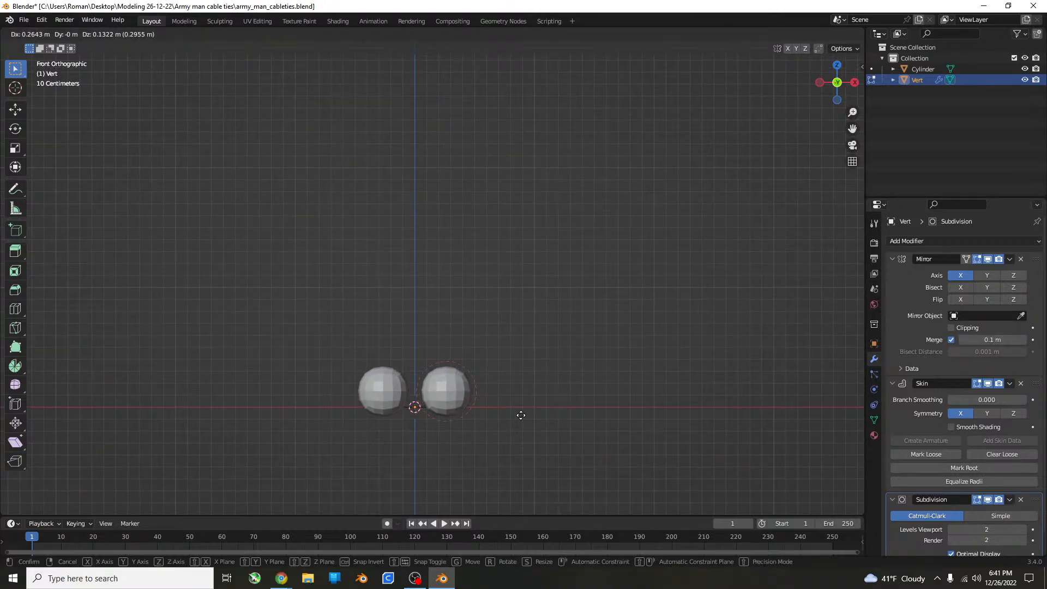
click(505, 402)
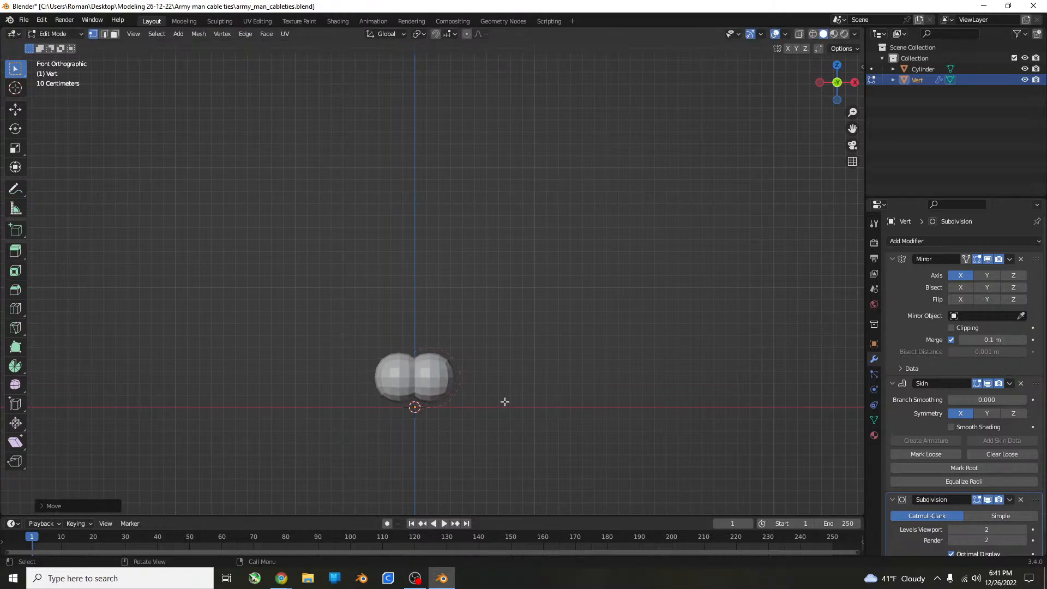
key(ctrl+z)
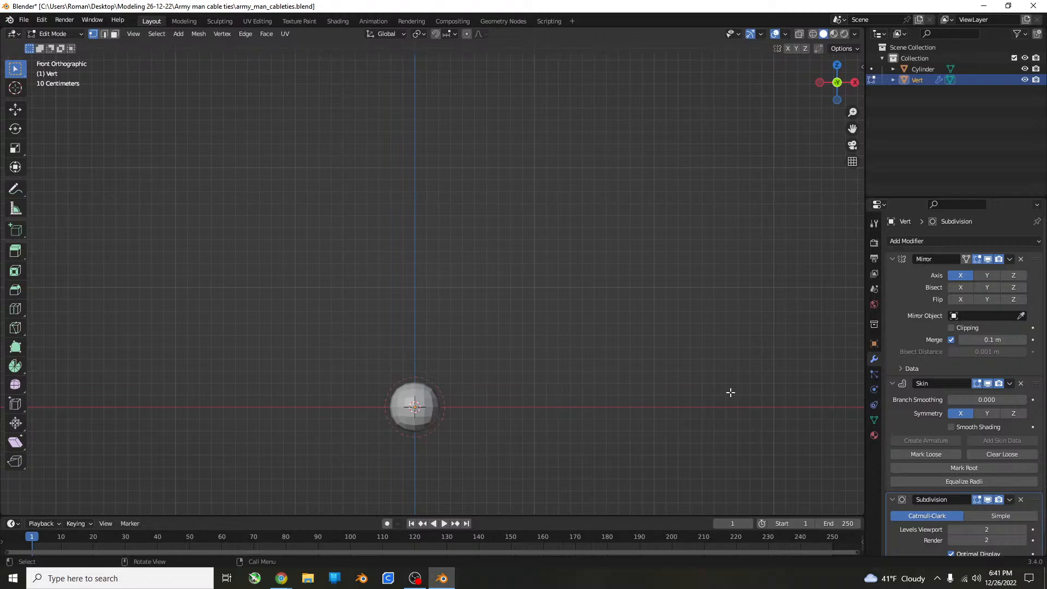
Try the Skin modifier's smooth shading and X-ray display on the sphere, and switch both off again.
click(952, 428)
scroll(502, 428, up, 4)
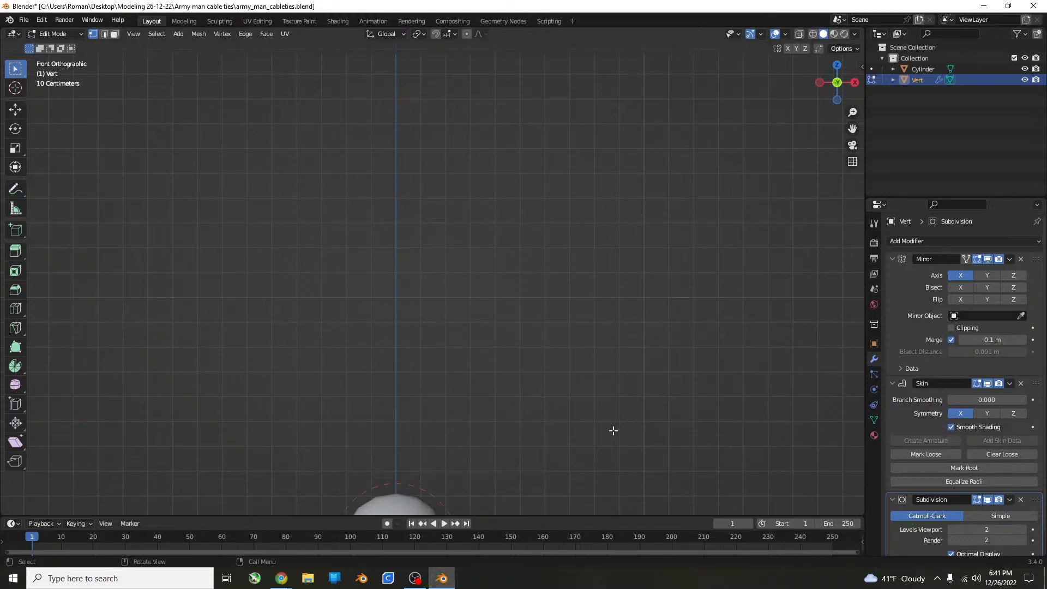
shift+middle_drag(603, 428, 638, 290)
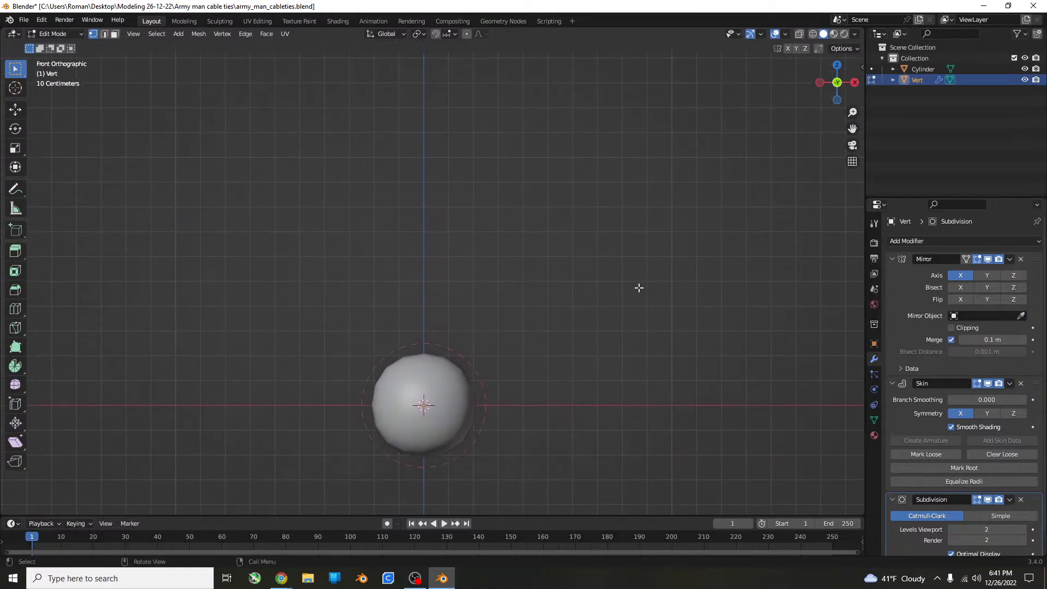
click(951, 427)
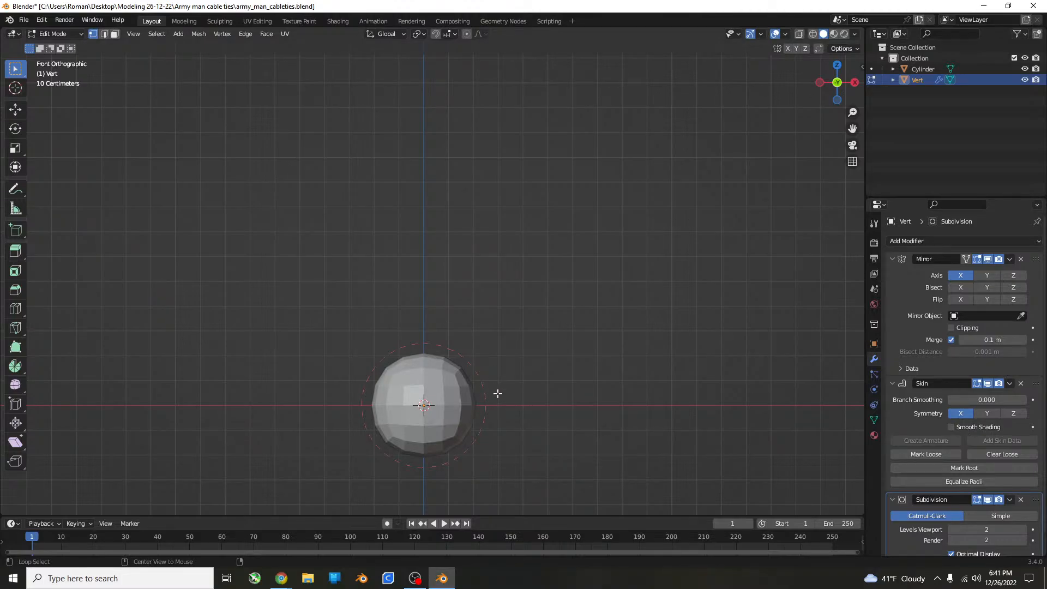
key(alt+z)
key(alt+z)
Move the vertex up about 1.4 m above the origin, keeping it near the mirror centre line.
scroll(486, 388, down, 2)
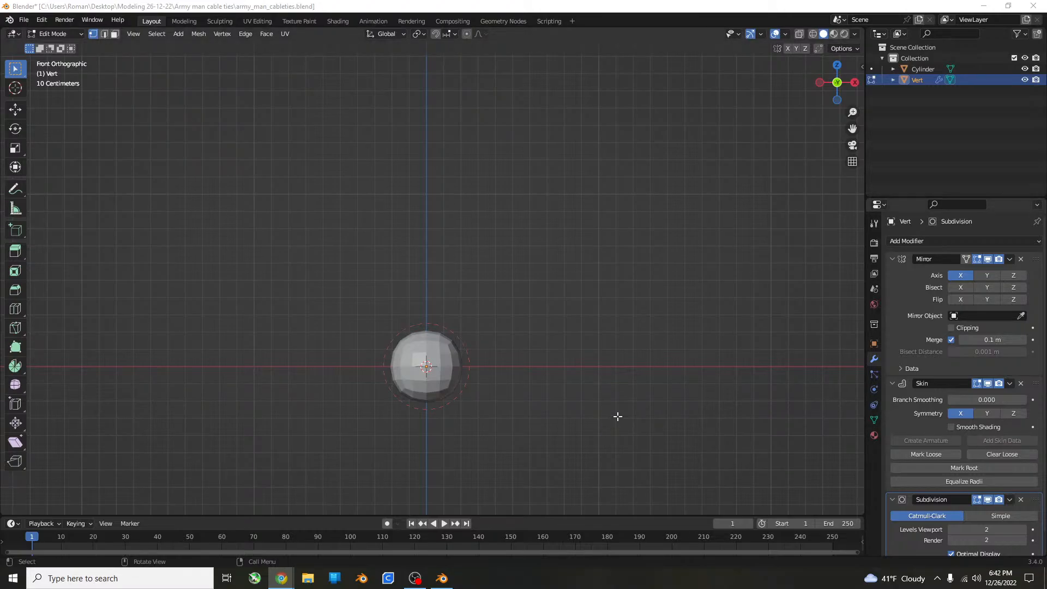
click(582, 200)
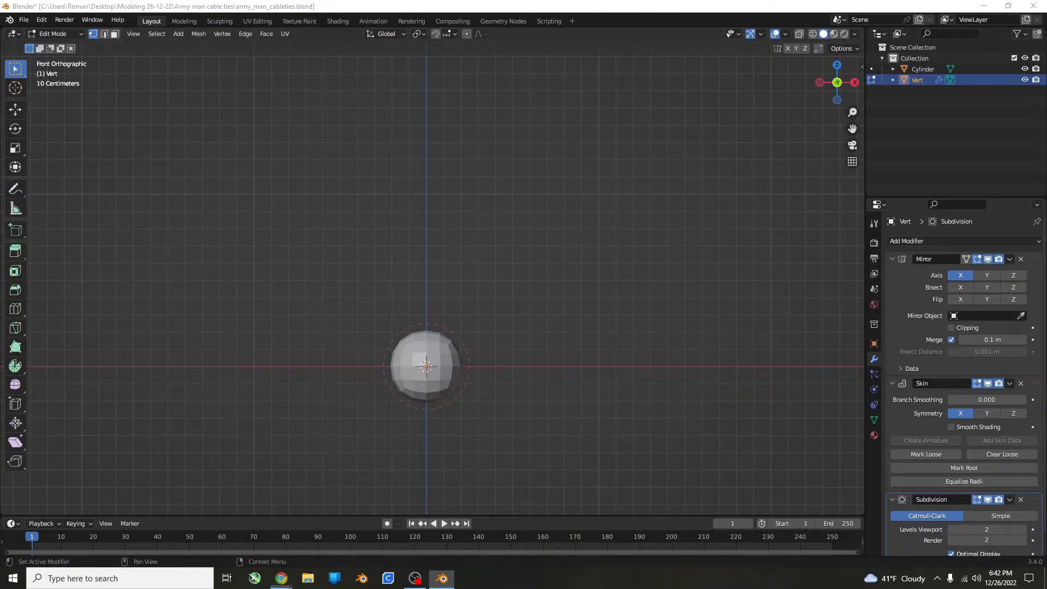
click(433, 361)
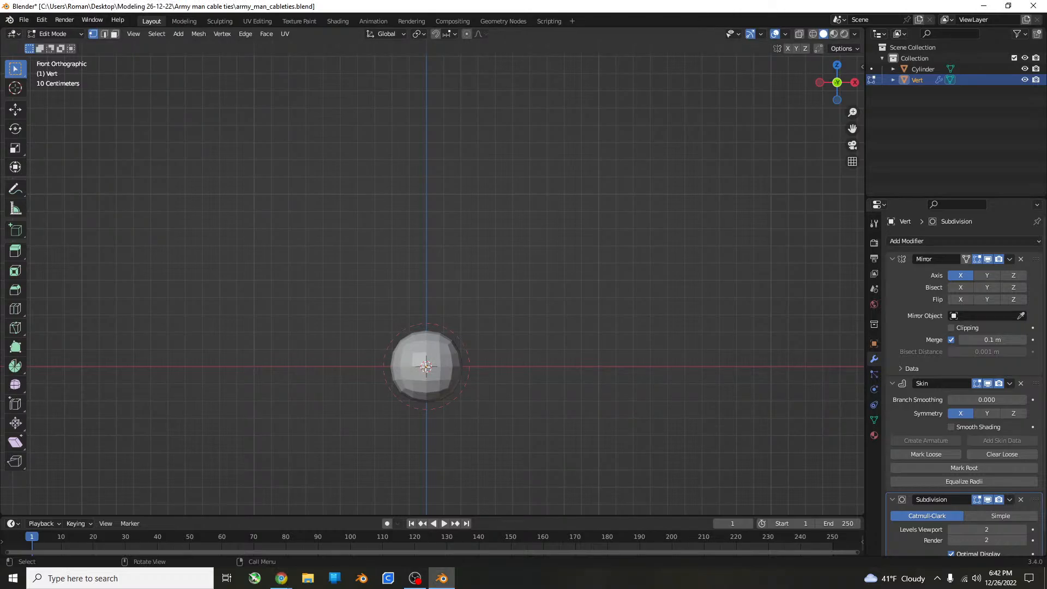
key(g)
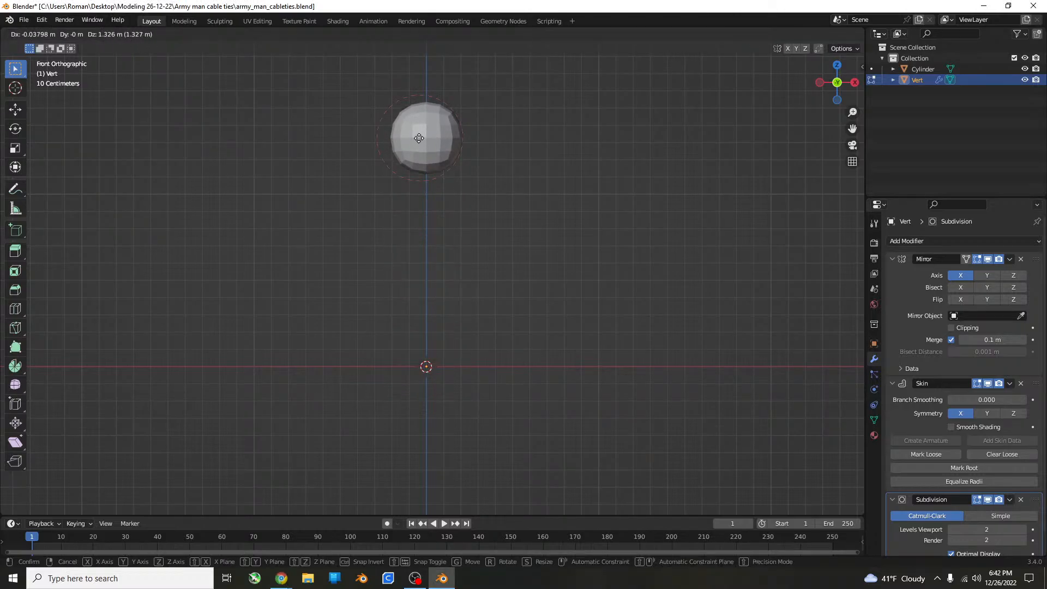
click(419, 131)
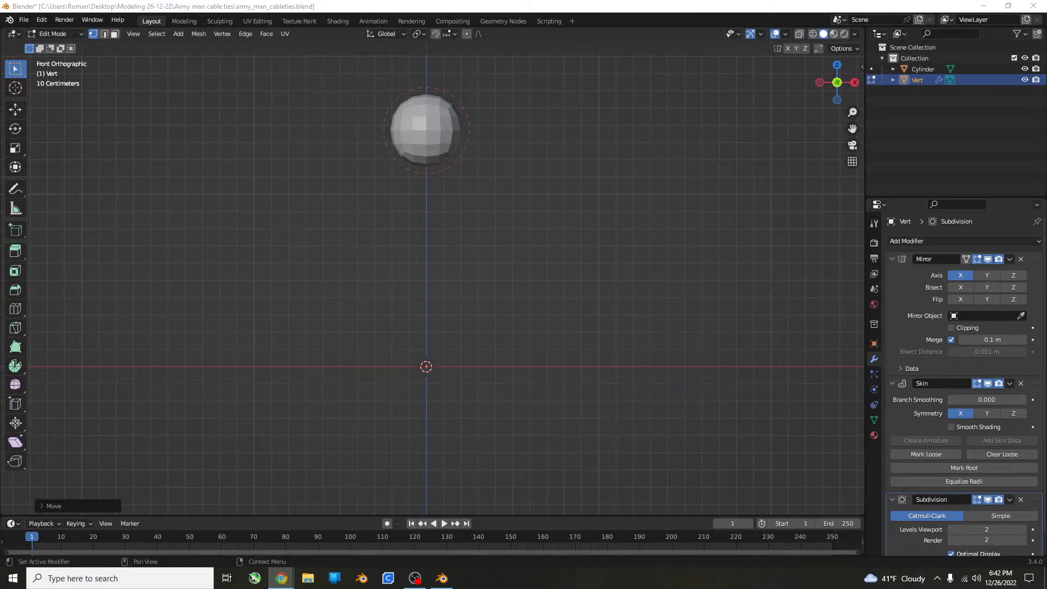
Try extruding the vertex sideways about 0.7 m along X into a mirrored bar, and undo the extrusion.
scroll(573, 223, up, 1)
shift+middle_drag(547, 221, 519, 293)
click(401, 185)
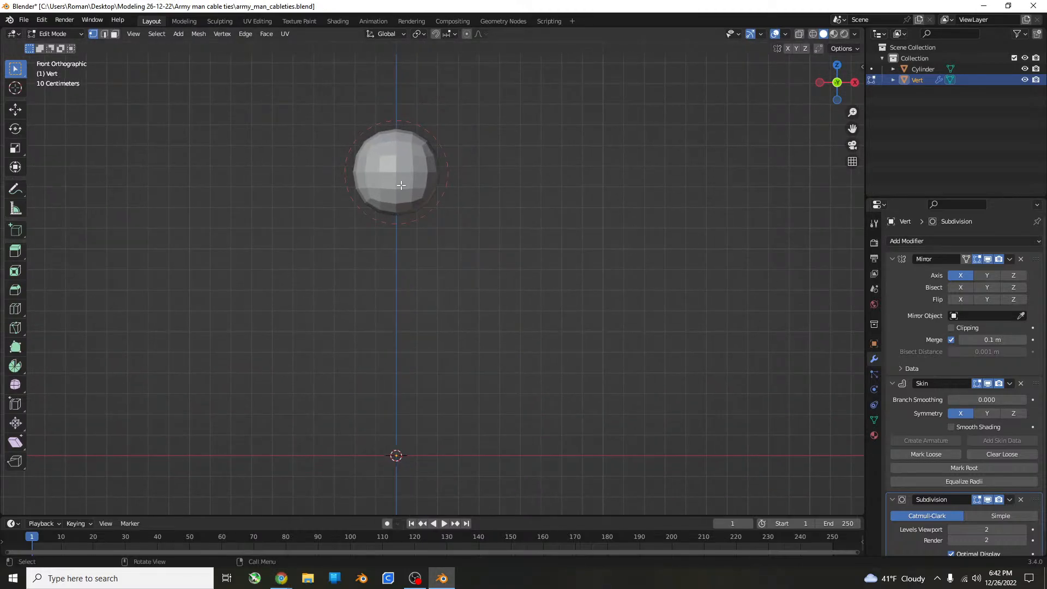
key(e)
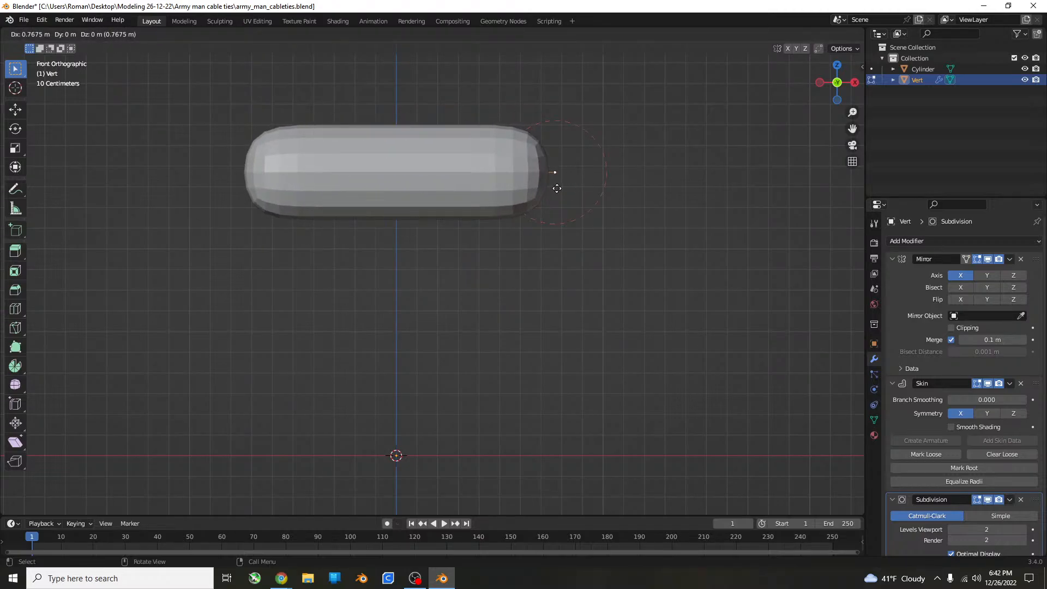
click(540, 175)
scroll(535, 199, down, 5)
scroll(535, 199, down, 1)
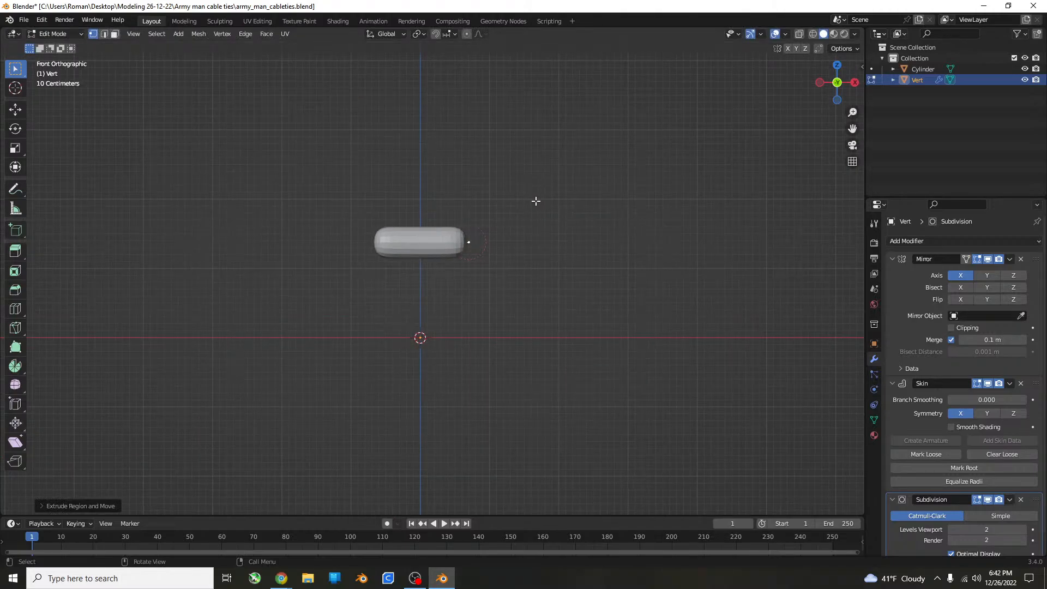
key(ctrl+z)
Move the vertex straight up along Z to about 3 m above the origin.
key(g)
key(z)
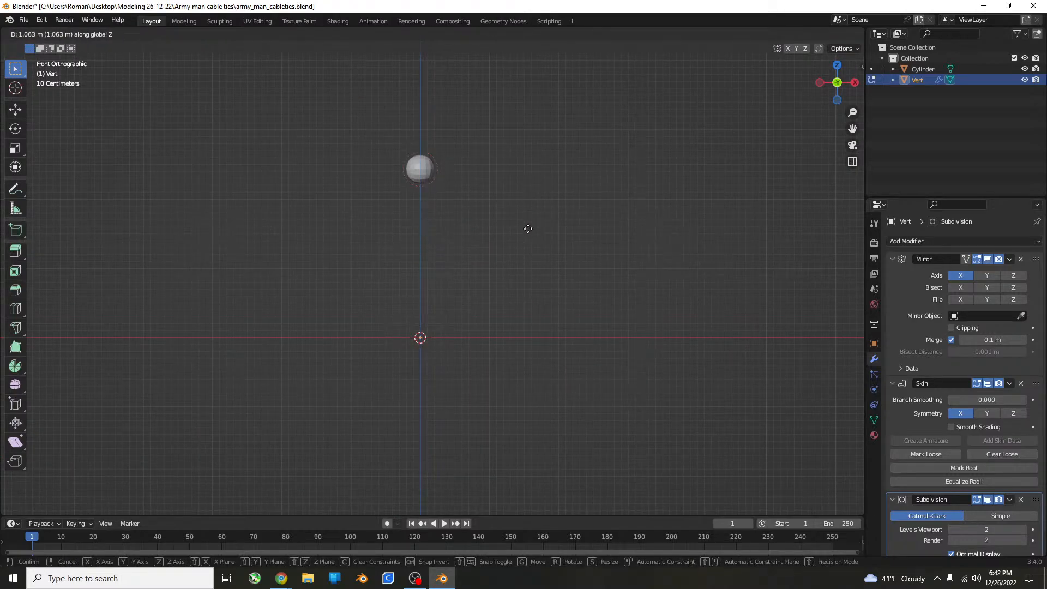
click(532, 210)
Try extruding the vertex about 2 m sideways and then about 3.4 m down, and undo both extrusions.
scroll(483, 290, down, 4)
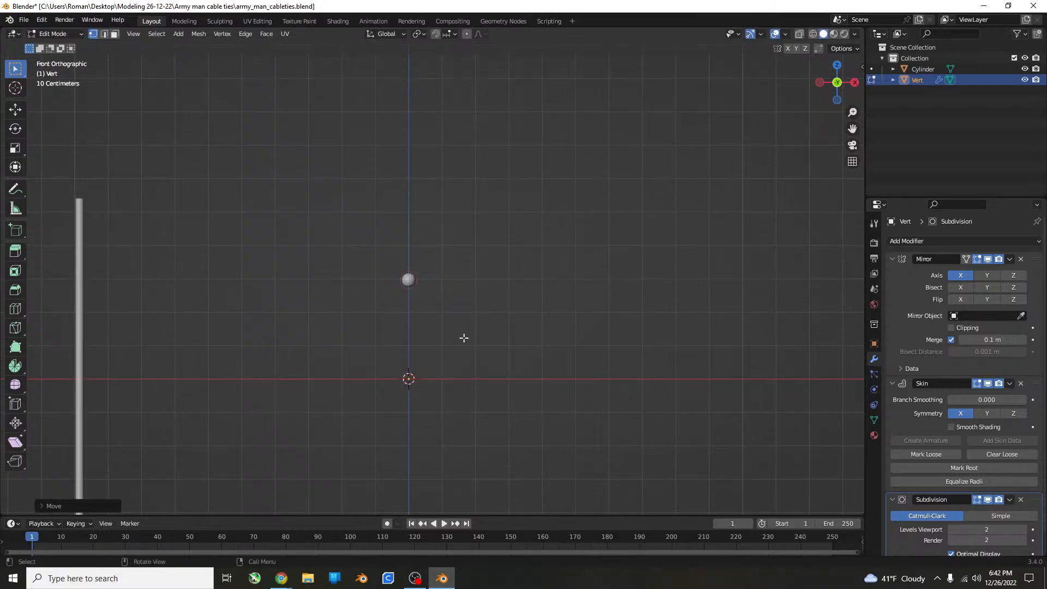
key(e)
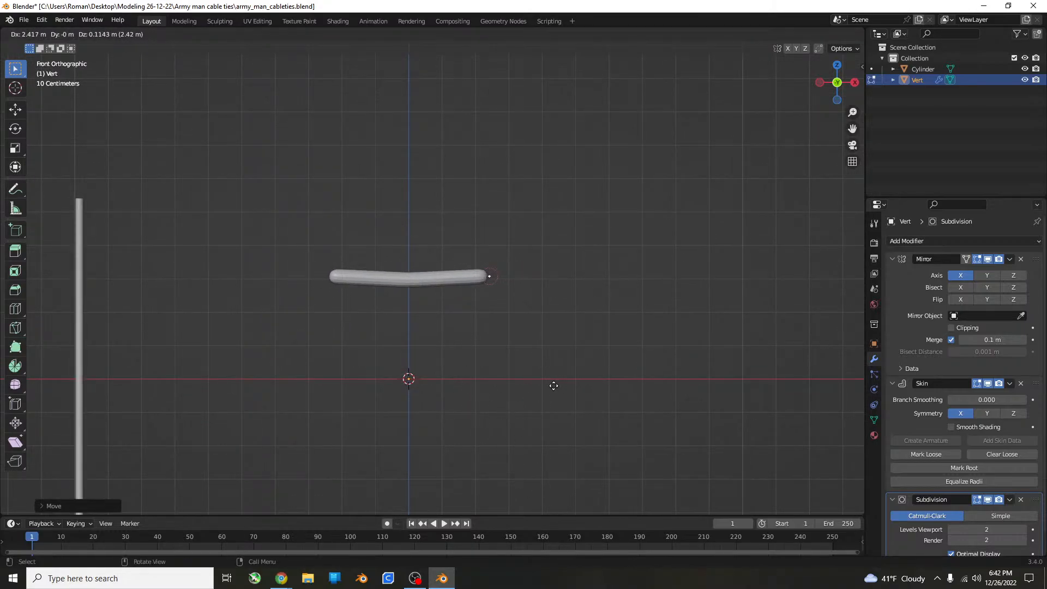
click(535, 391)
key(e)
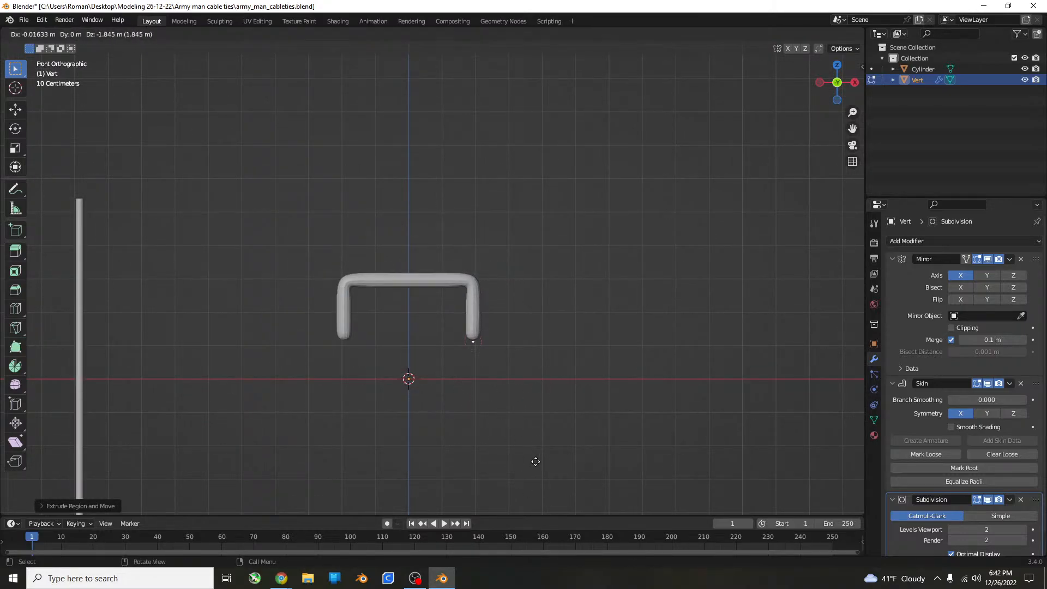
click(536, 498)
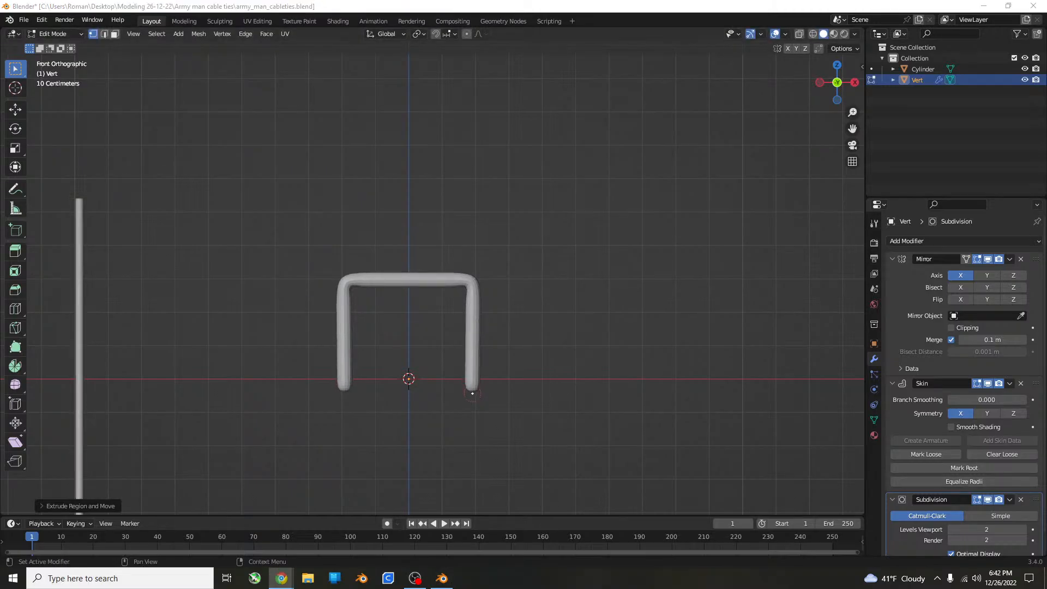
click(628, 367)
key(ctrl+z)
key(ctrl+z)
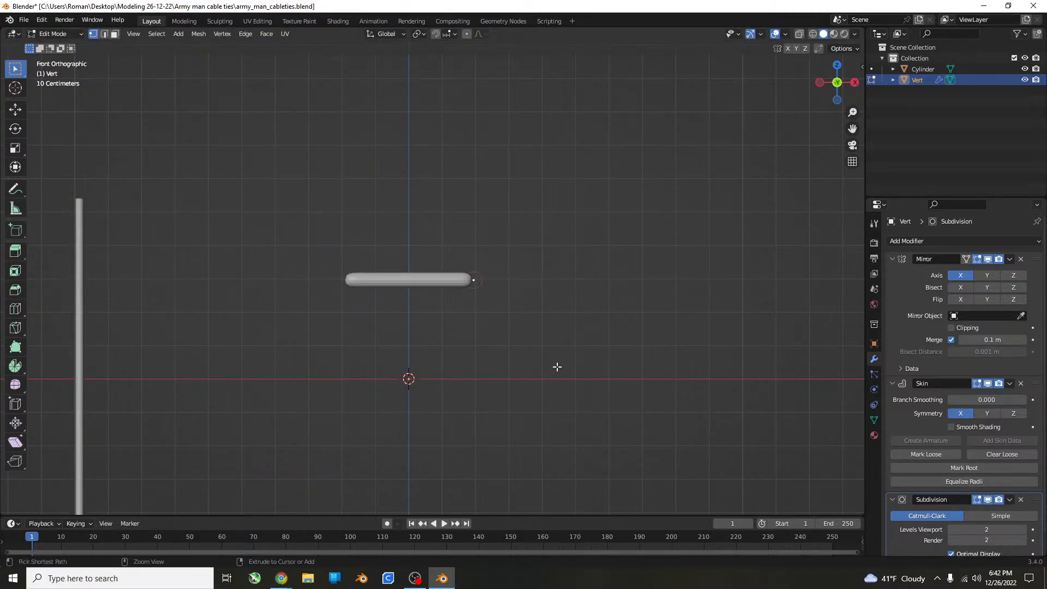
key(a)
Extrude the vertex about 1.2 m sideways for the hip and then about 3 m down for the leg.
key(e)
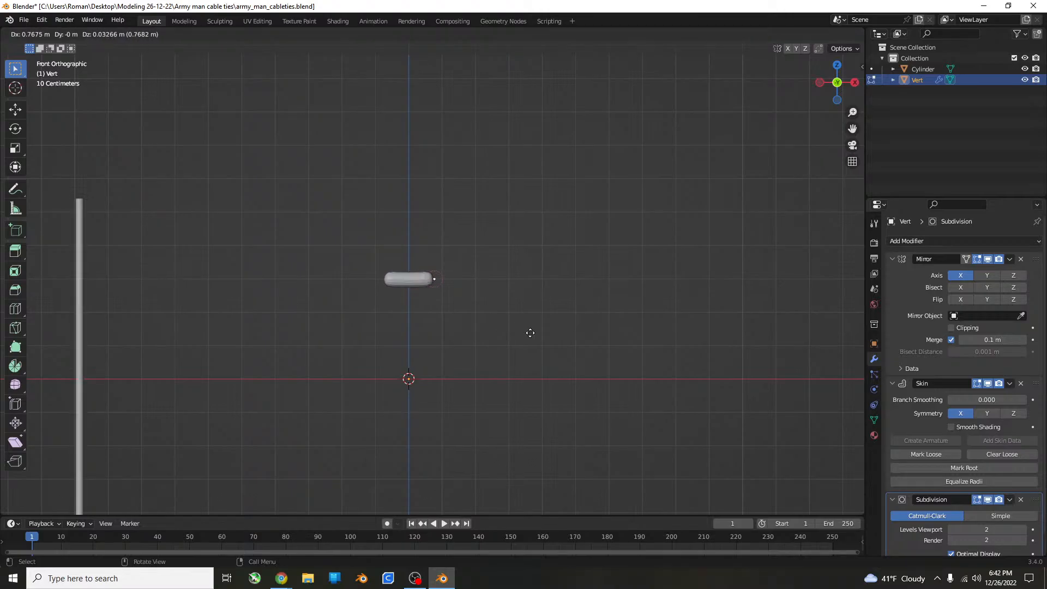
click(538, 333)
key(e)
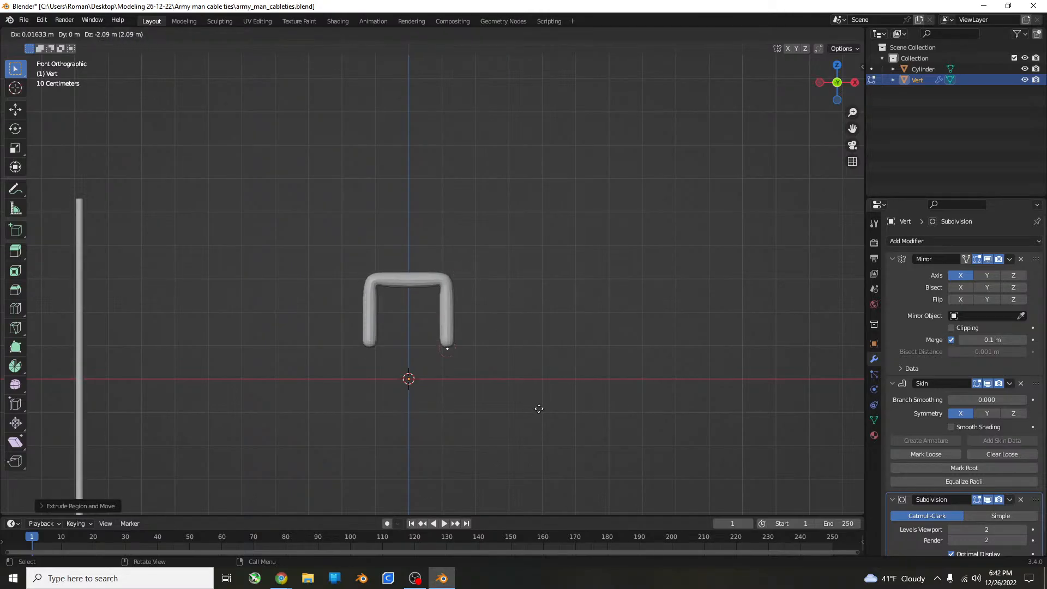
click(538, 440)
Extrude the lower end of the leg forward along the Y axis to form the foot.
key(KP_7)
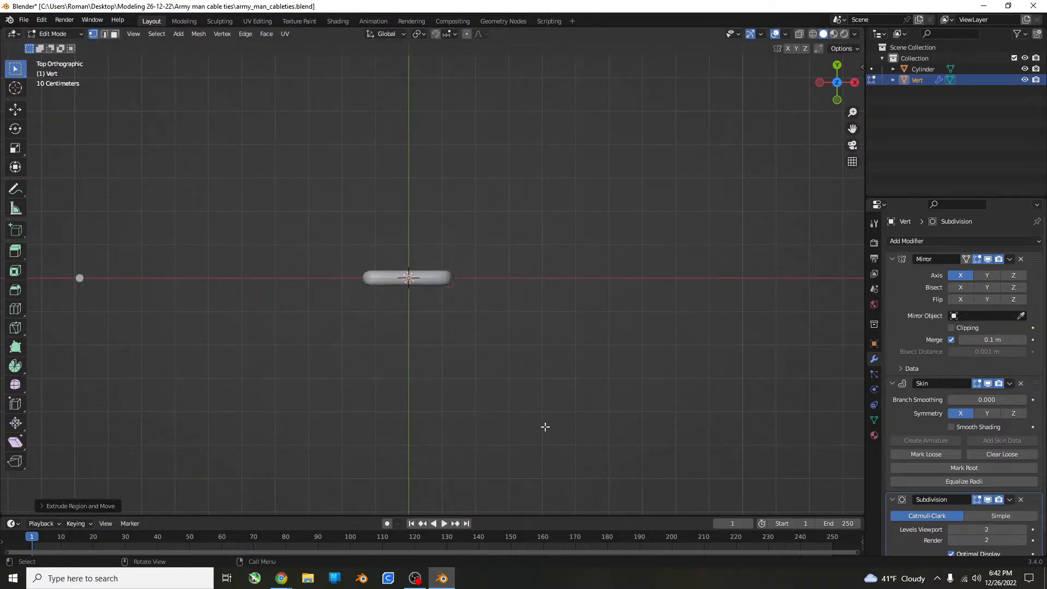
click(559, 384)
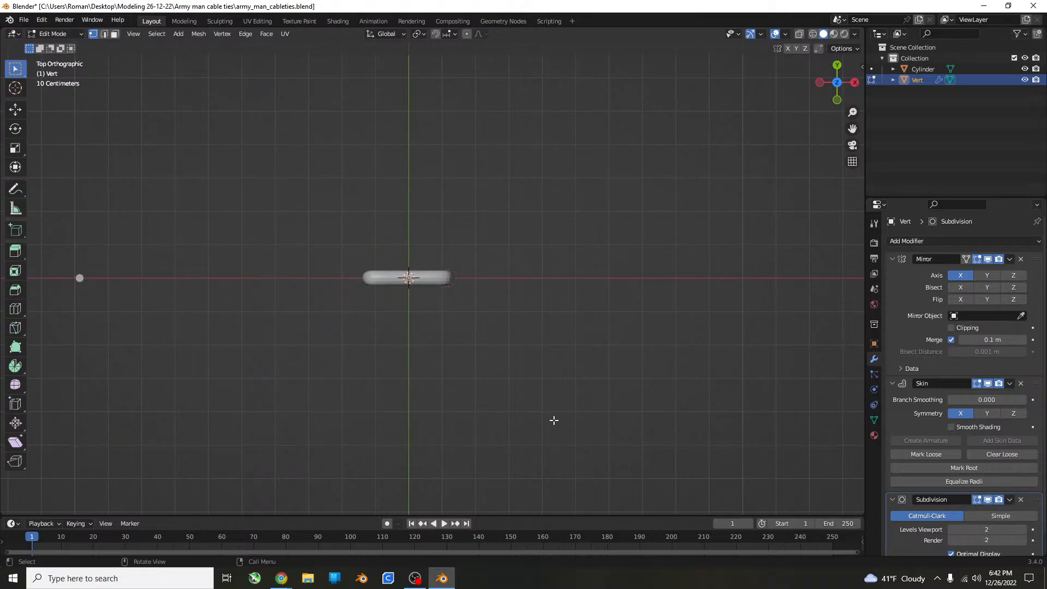
middle_drag(554, 428, 477, 347)
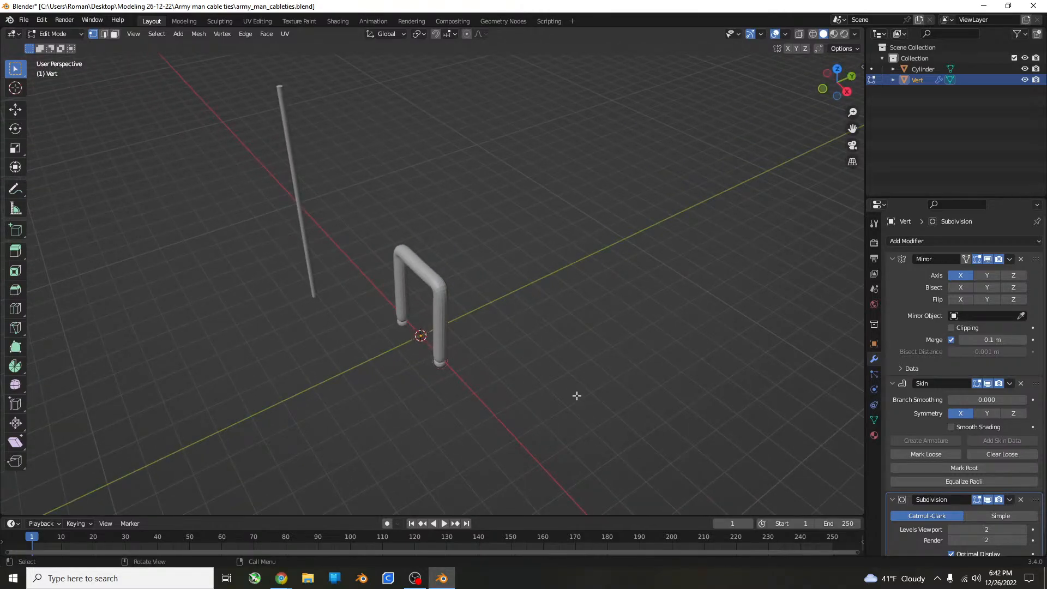
middle_drag(577, 394, 491, 309)
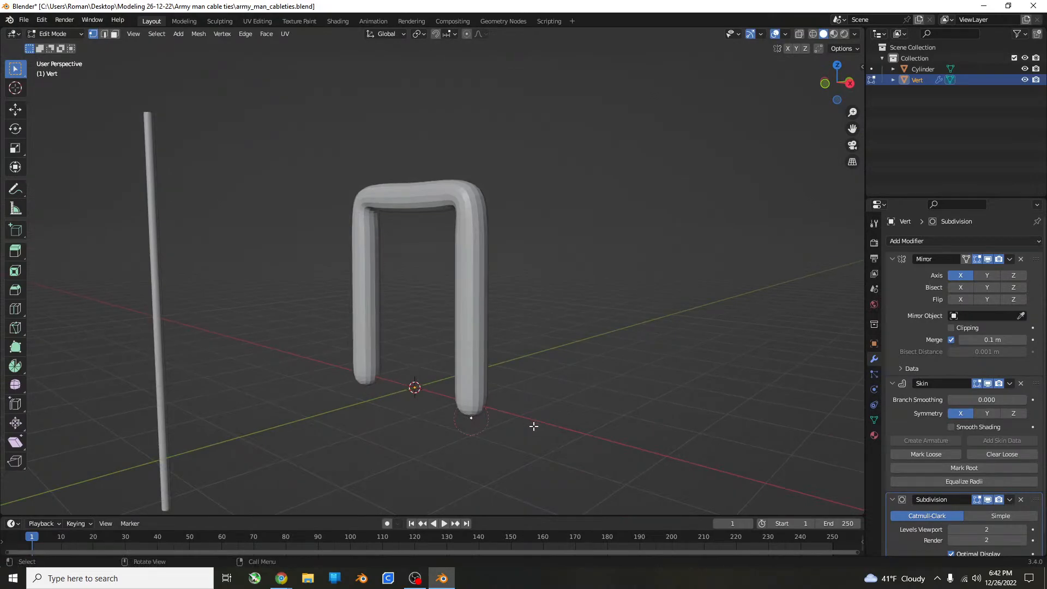
scroll(526, 425, up, 2)
key(e)
key(y)
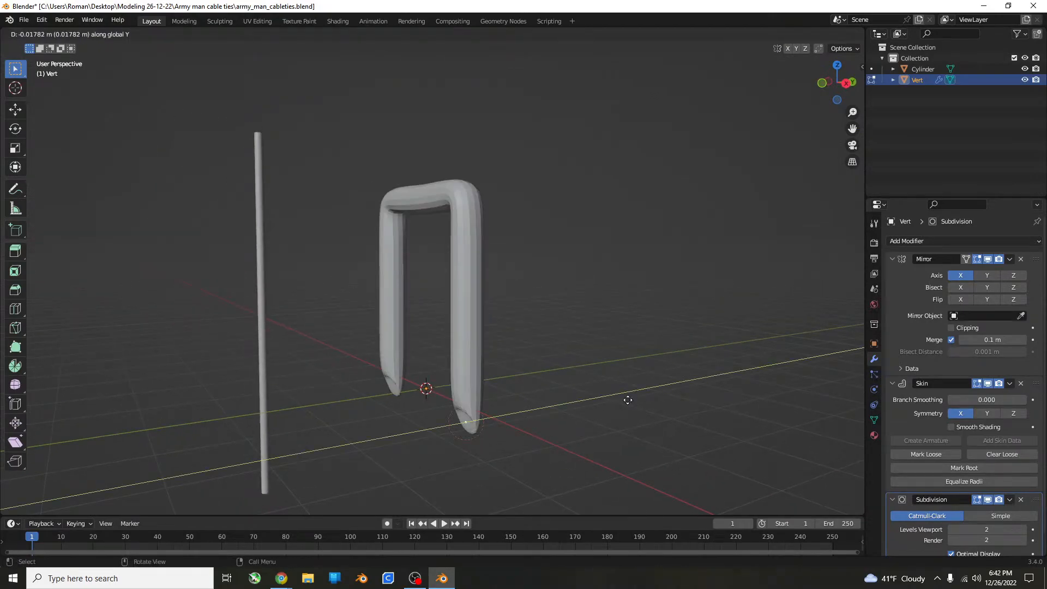
click(555, 402)
middle_drag(556, 402, 635, 381)
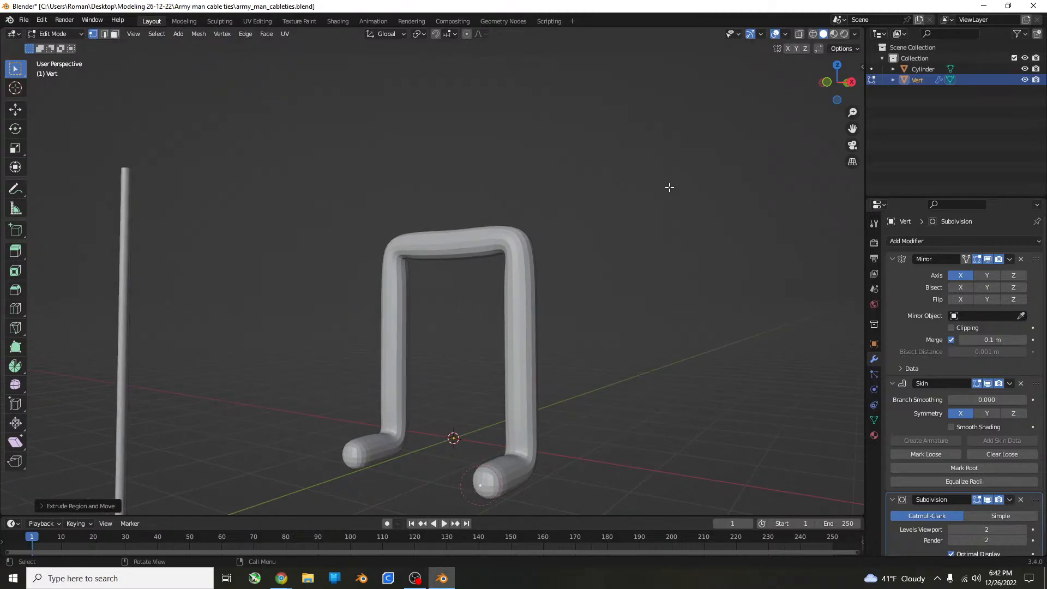
Turn on X-ray display and extrude the hip bar's centre vertex about 3.7 m straight up along Z as the torso.
key(alt+z)
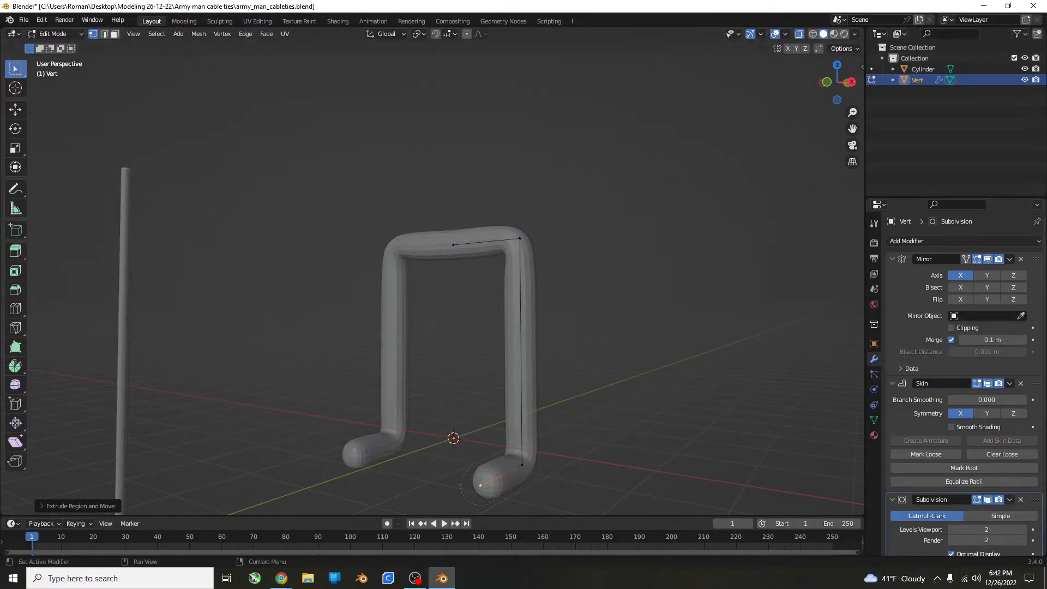
scroll(558, 262, up, 4)
middle_drag(559, 261, 525, 338)
scroll(591, 262, down, 1)
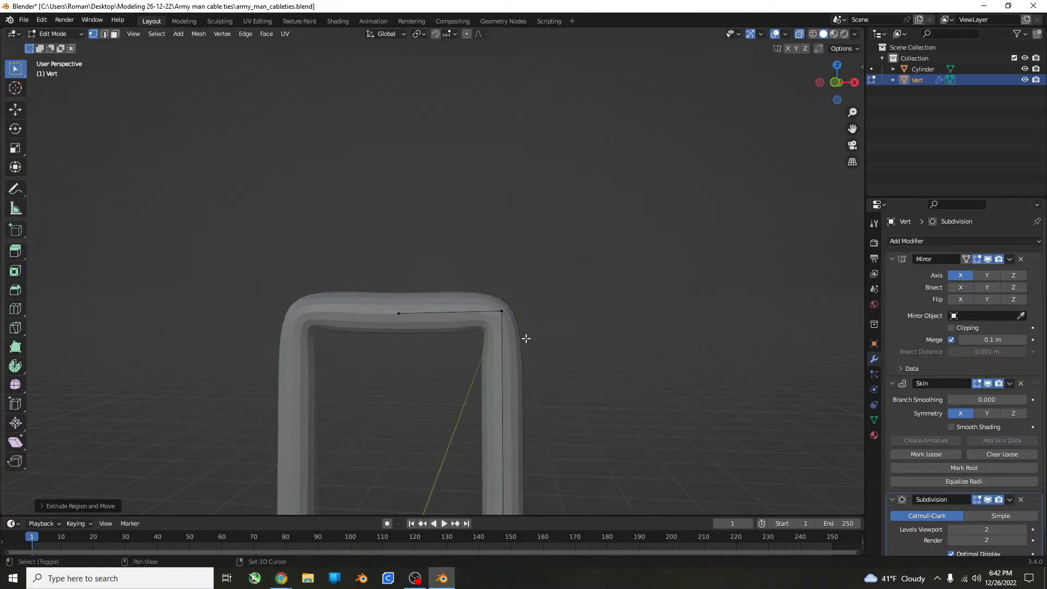
click(500, 312)
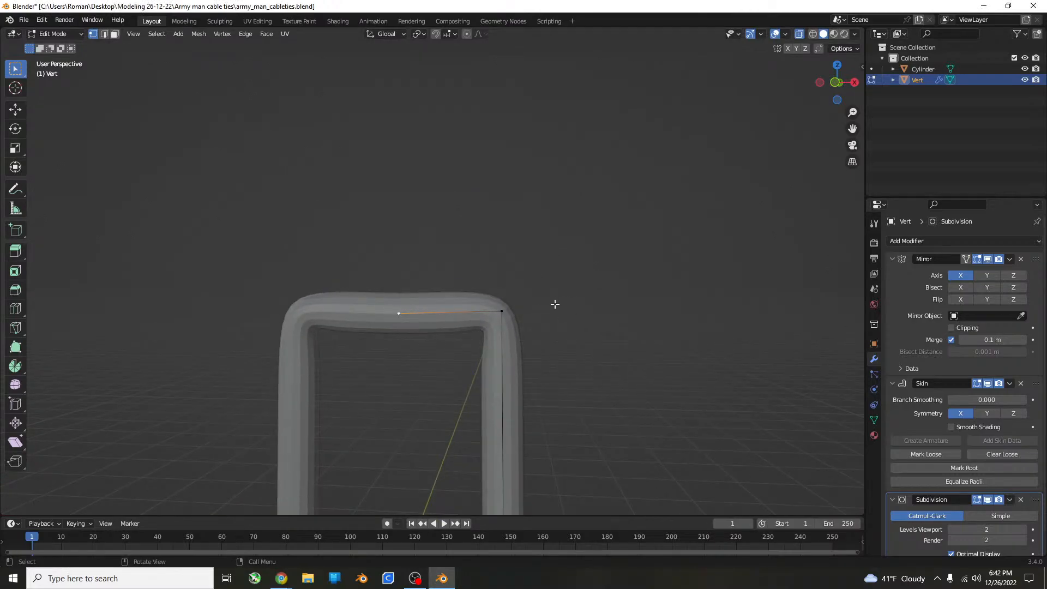
key(KP_1)
scroll(545, 305, down, 6)
shift+middle_drag(507, 309, 500, 364)
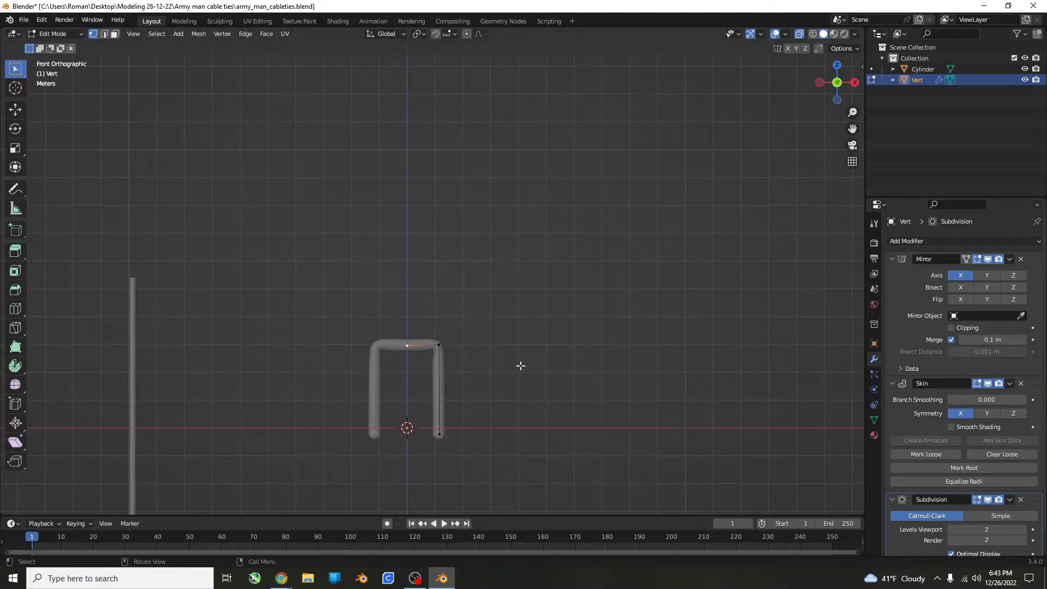
key(e)
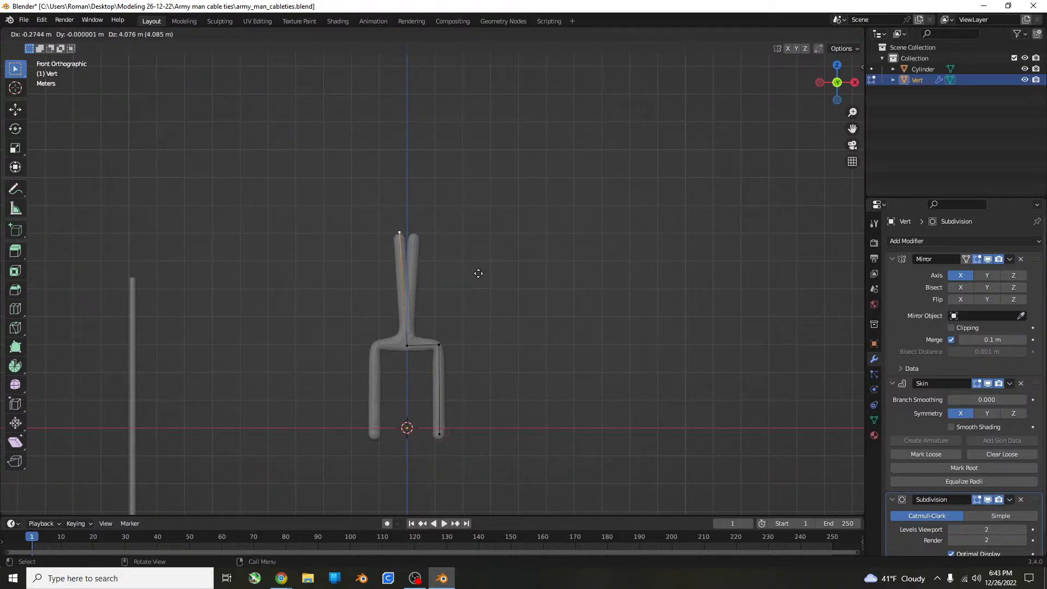
key(z)
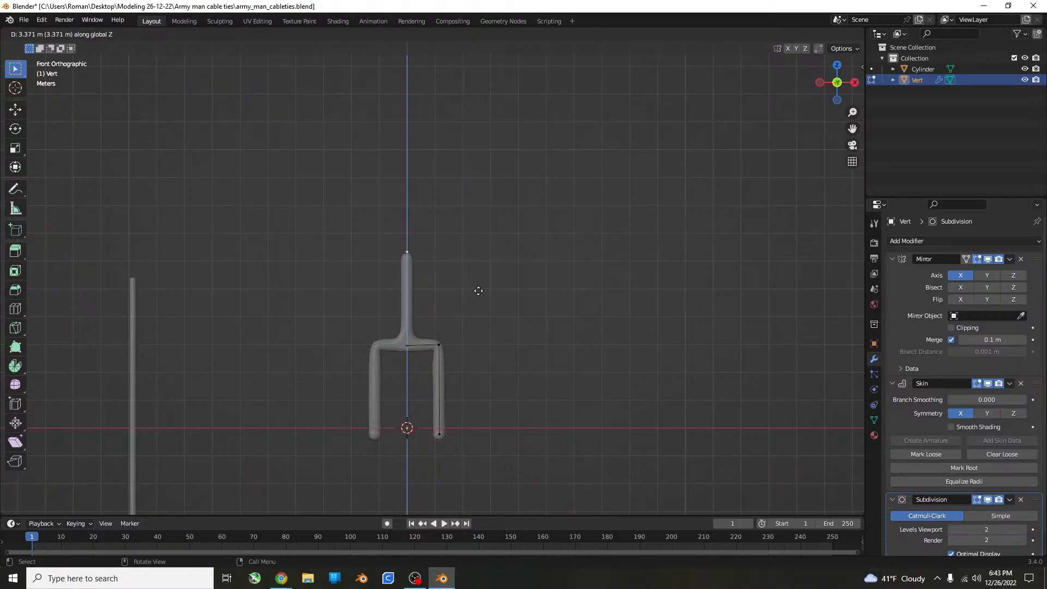
click(478, 284)
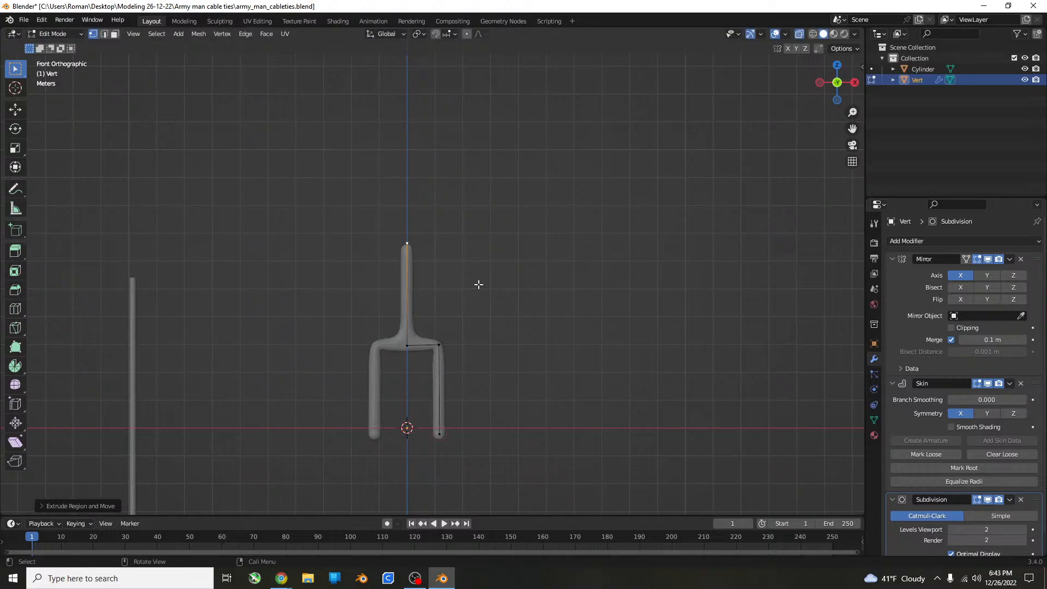
Extrude the torso's upper vertex about 2.3 m sideways for the shoulder and about 2.2 m down for the arm.
key(e)
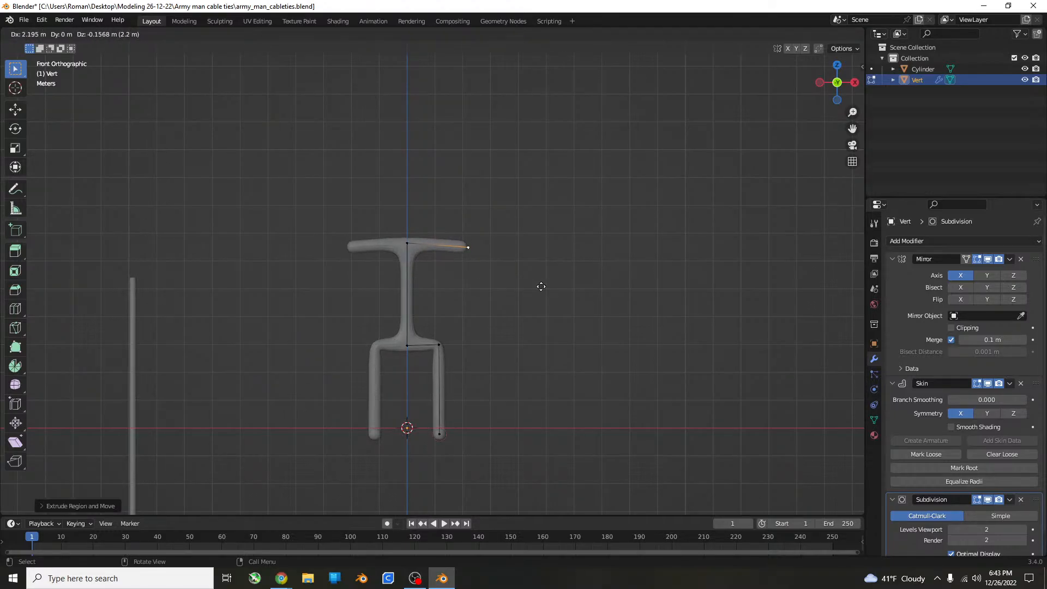
click(545, 287)
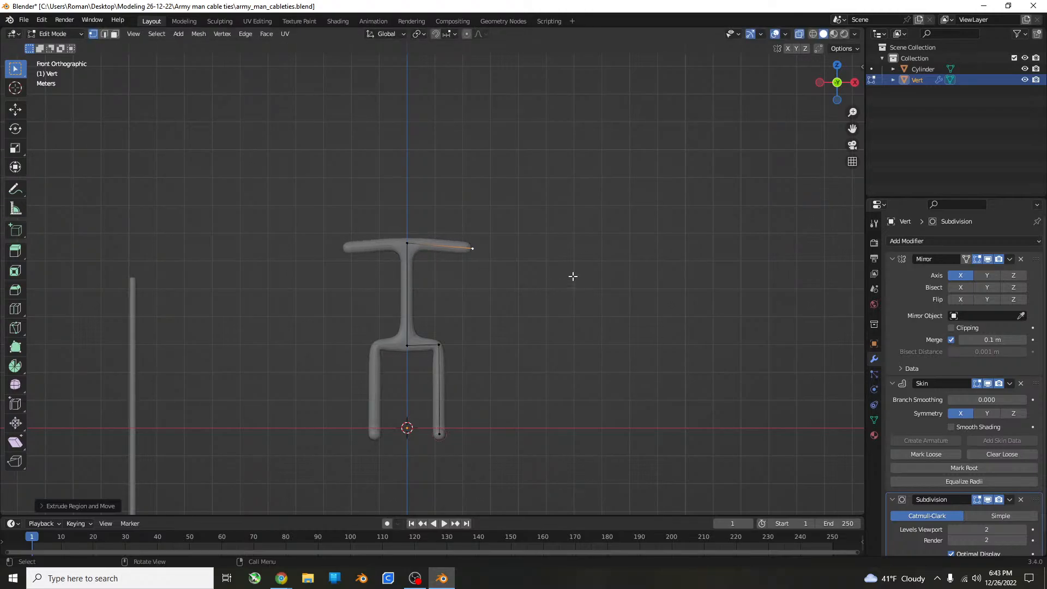
key(e)
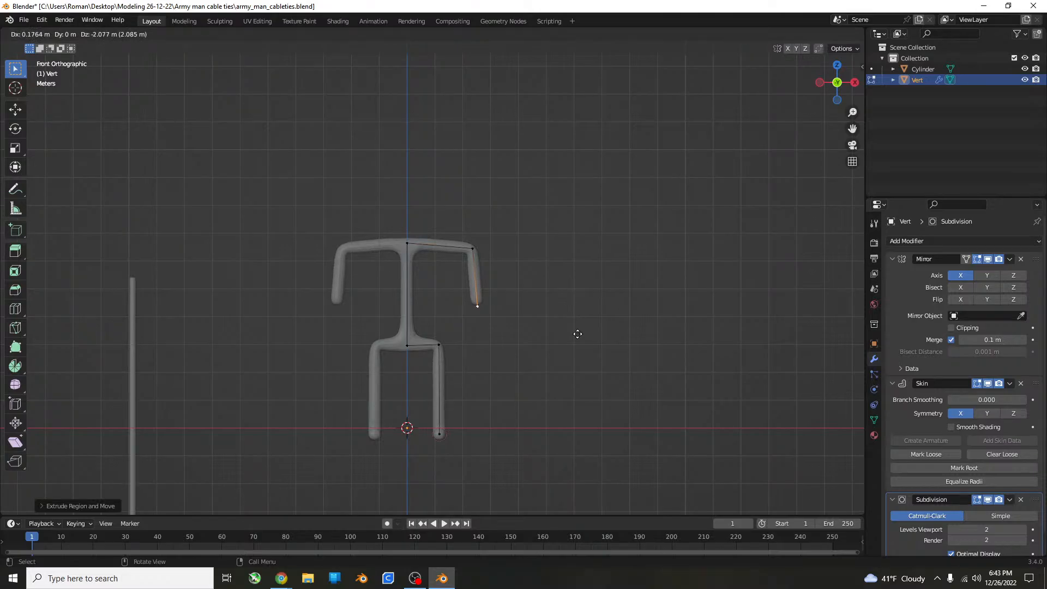
click(577, 338)
Try reducing the skin thickness at the foot's tip vertex along the X axis.
middle_drag(578, 338, 584, 365)
scroll(523, 325, up, 3)
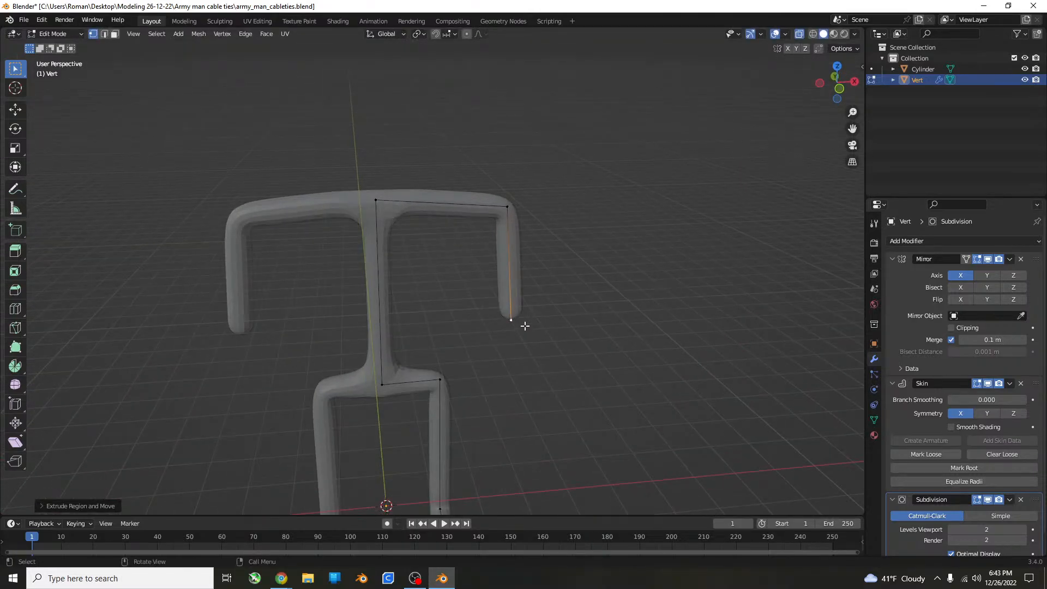
scroll(507, 311, down, 5)
middle_drag(506, 299, 502, 316)
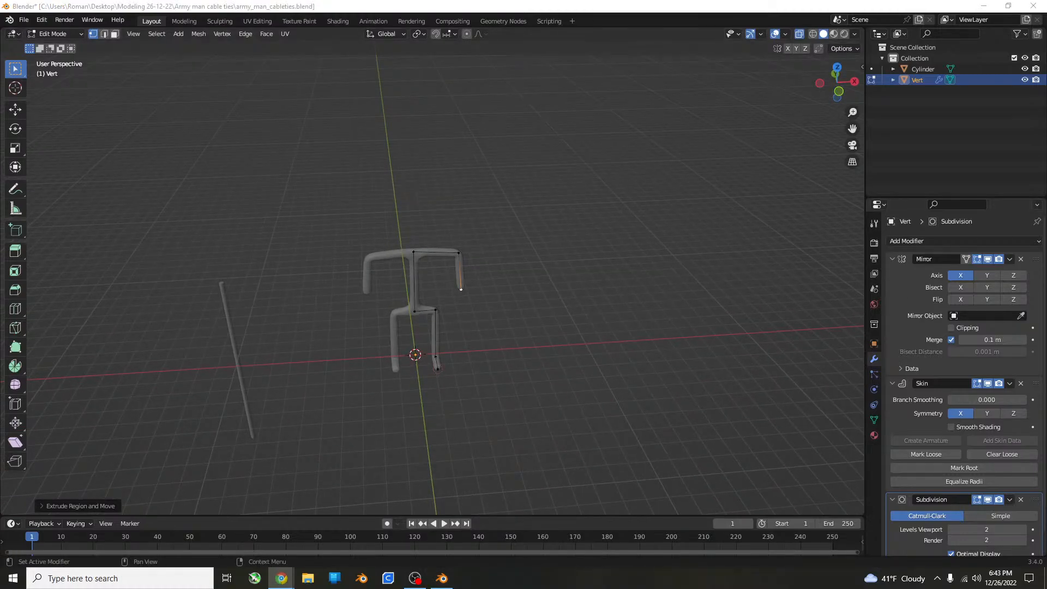
middle_drag(645, 431, 449, 311)
click(436, 291)
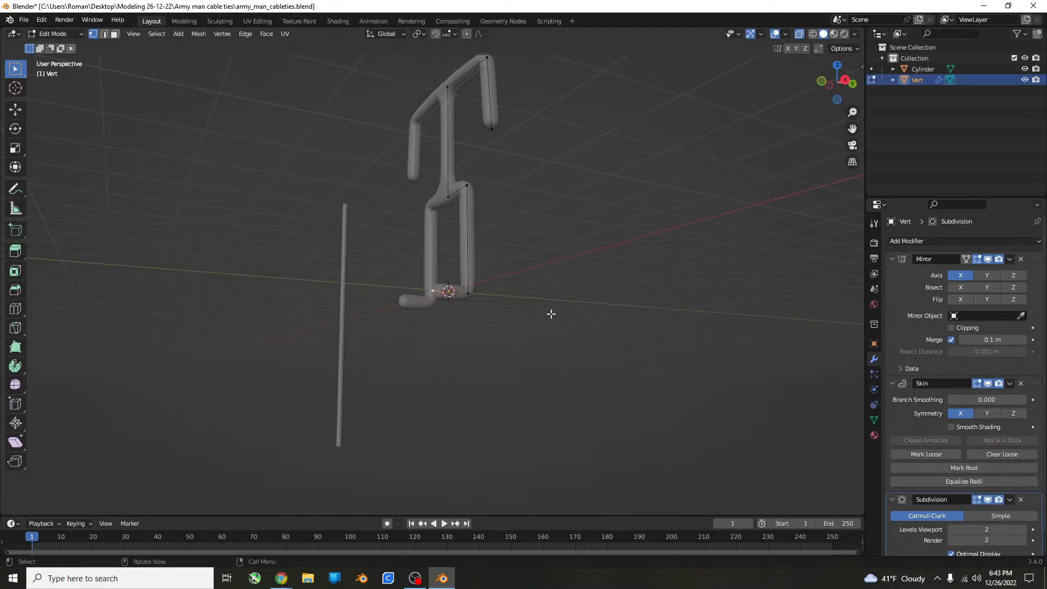
scroll(518, 322, up, 2)
shift+middle_drag(512, 323, 452, 326)
key(ctrl+a)
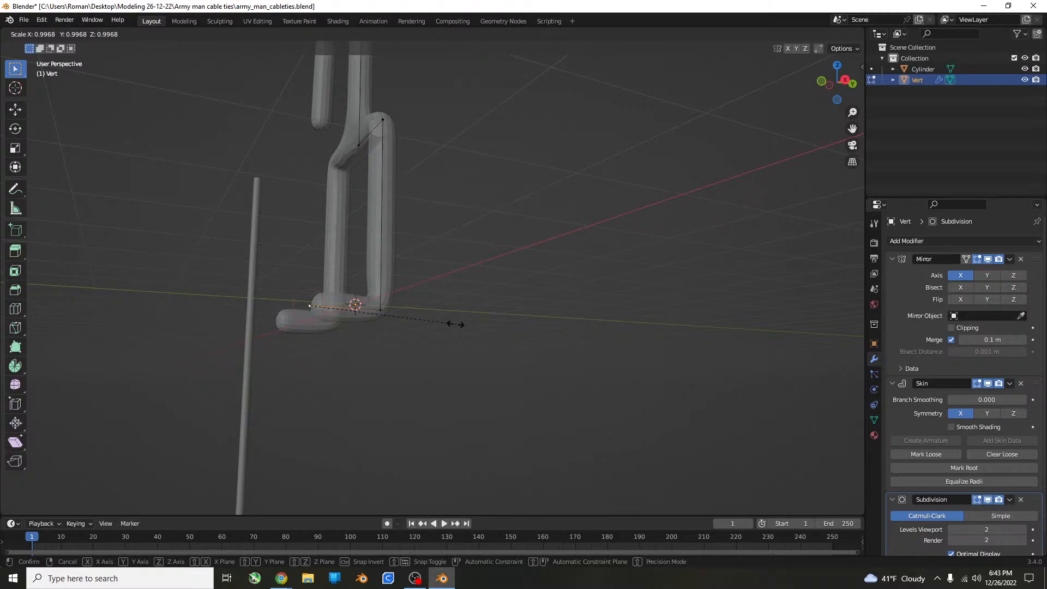
key(x)
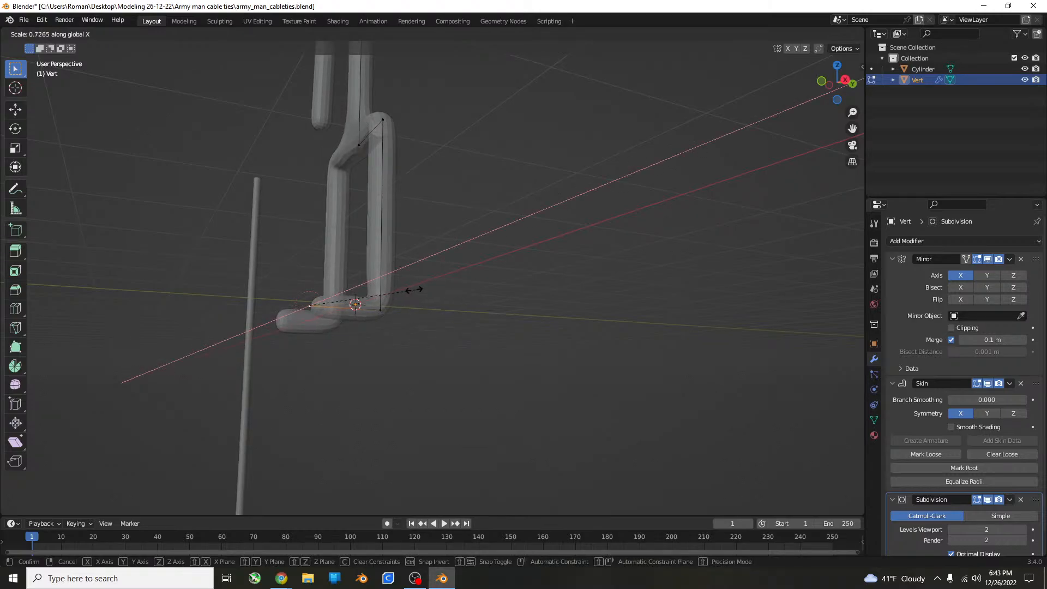
click(398, 290)
Try shrinking the foot tip's skin along the Y axis to about half, and undo the resize.
middle_drag(398, 291, 502, 345)
key(ctrl+a)
key(y)
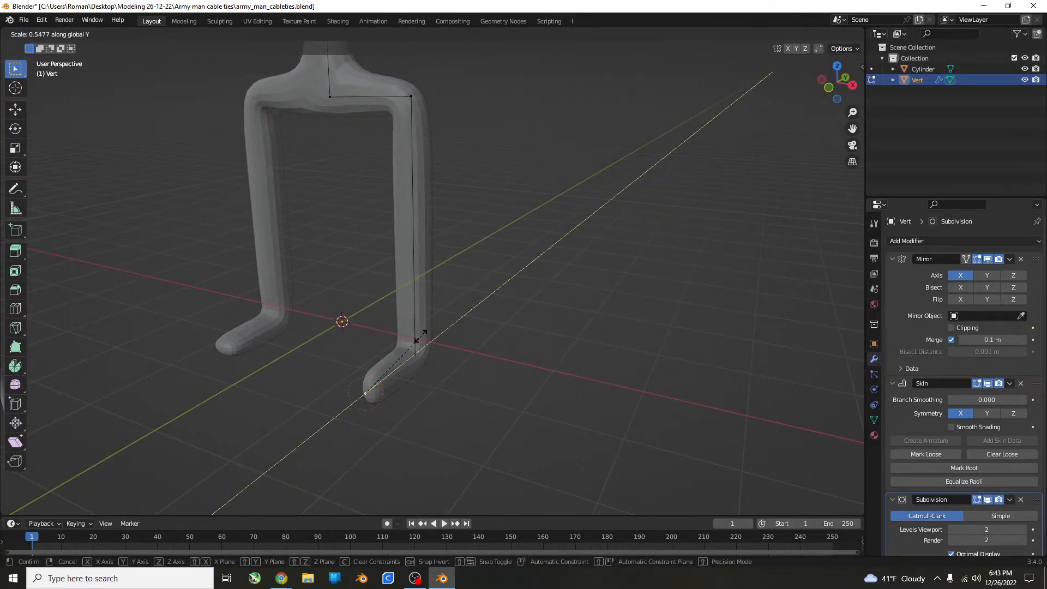
click(408, 337)
key(ctrl+z)
Try shrinking the foot tip's skin along the X axis, compare both feet, and undo the resize.
key(ctrl+a)
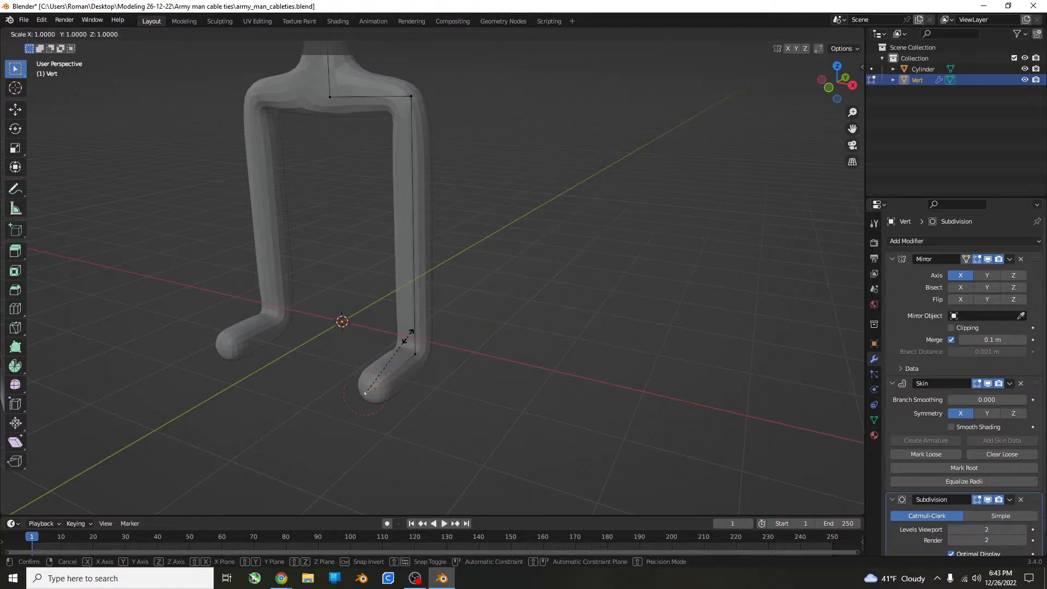
key(x)
click(362, 364)
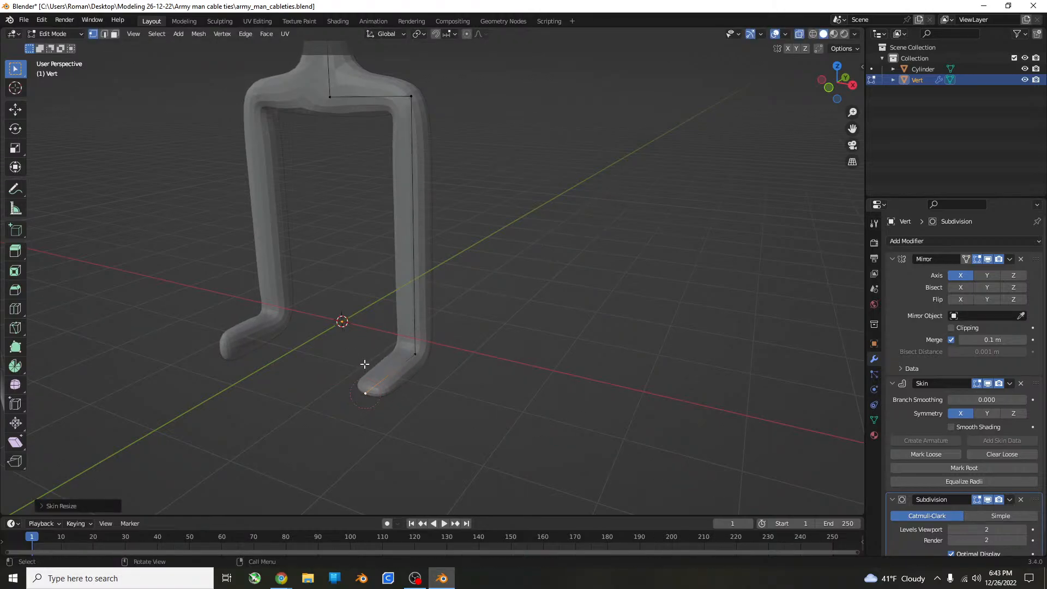
middle_drag(362, 364, 571, 350)
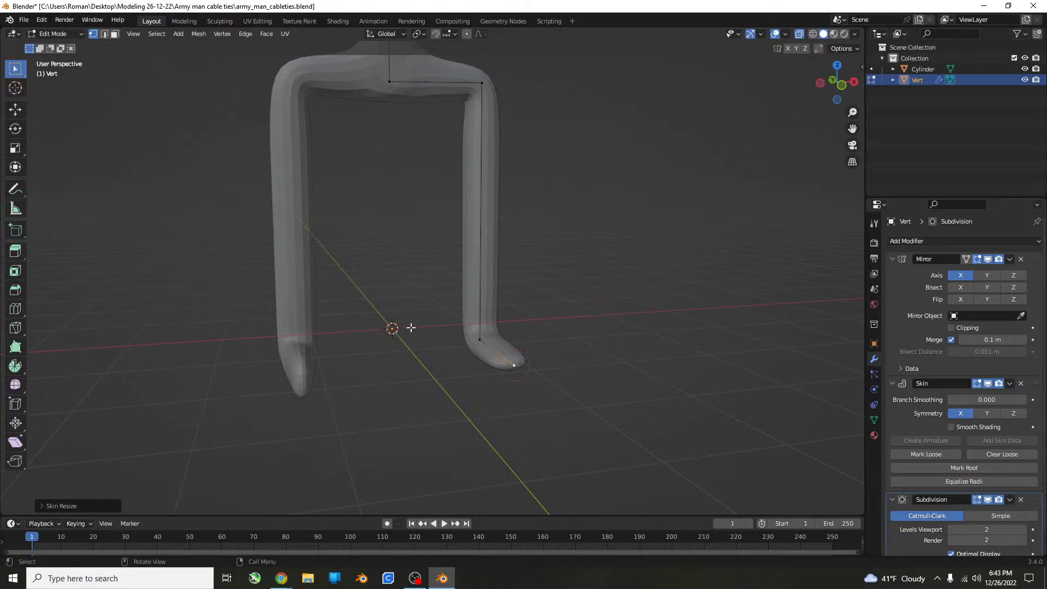
key(ctrl+z)
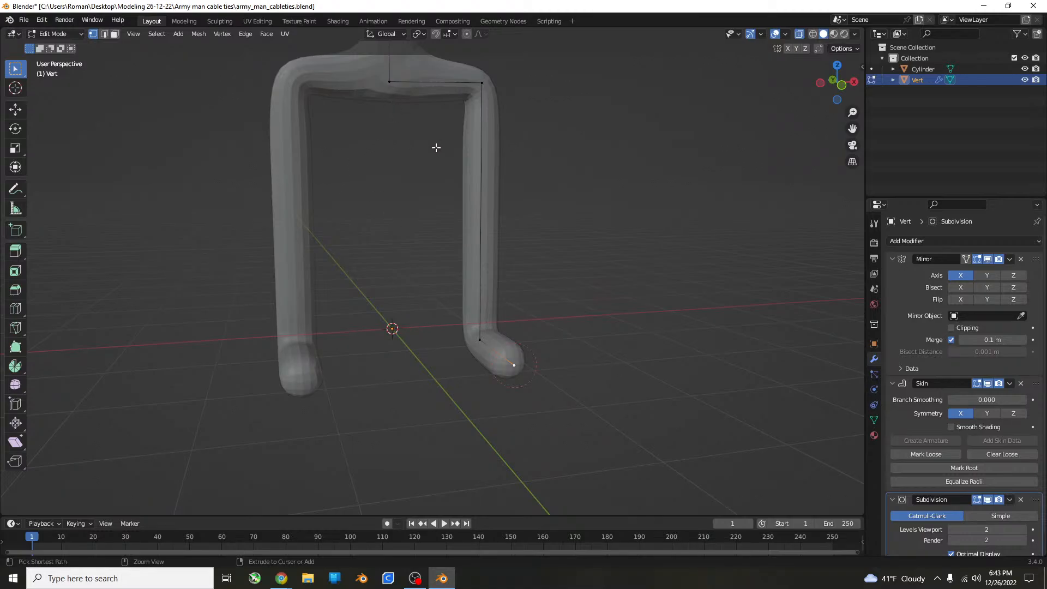
Mark the vertex at the centre of the hips as the skin's root.
click(390, 81)
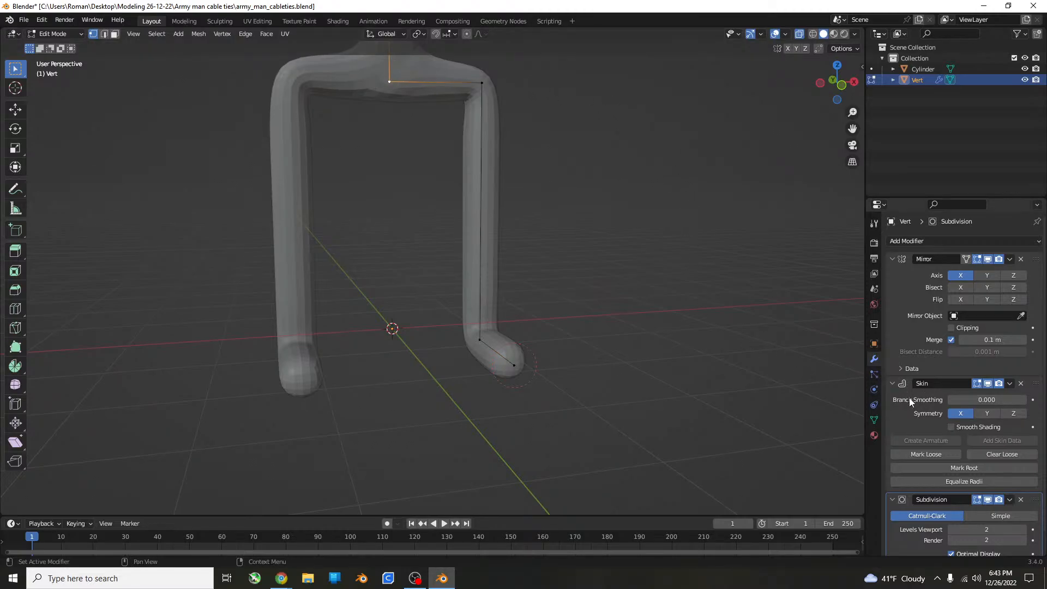
click(978, 470)
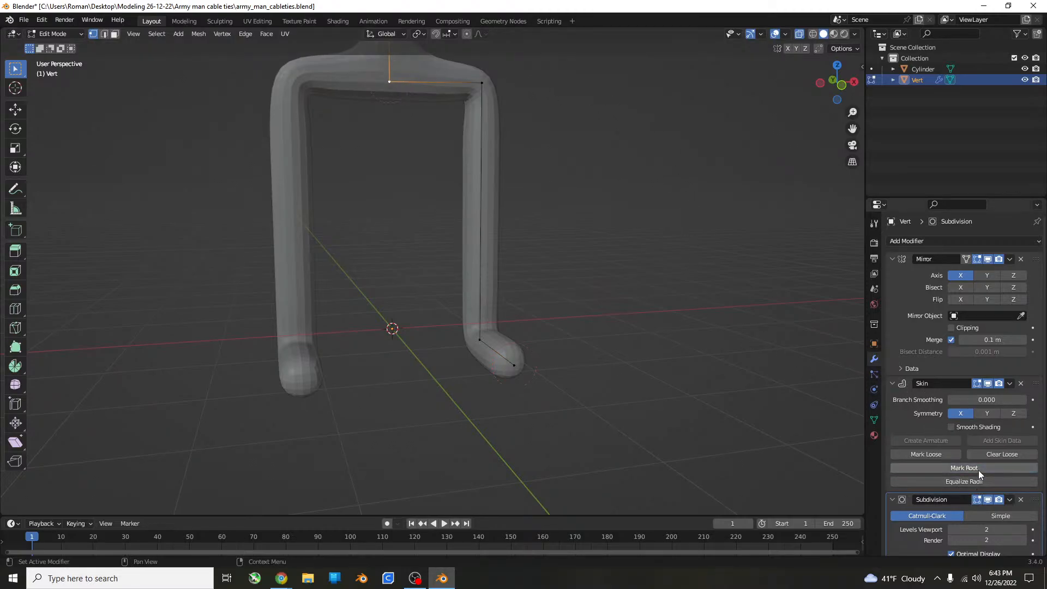
Try scaling the foot's tip vertex along the X axis, and undo it.
click(511, 365)
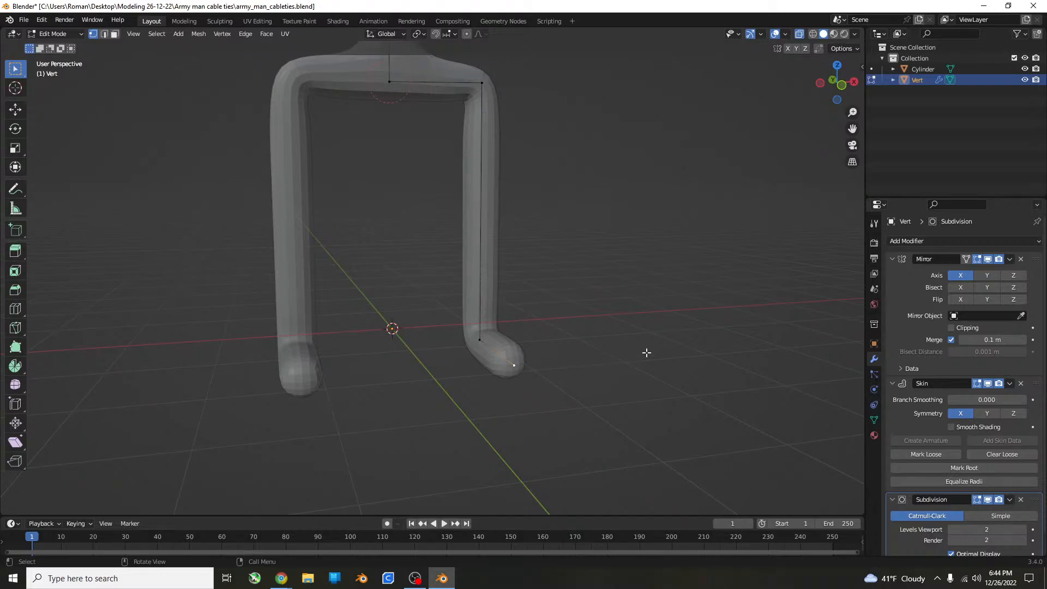
key(s)
key(x)
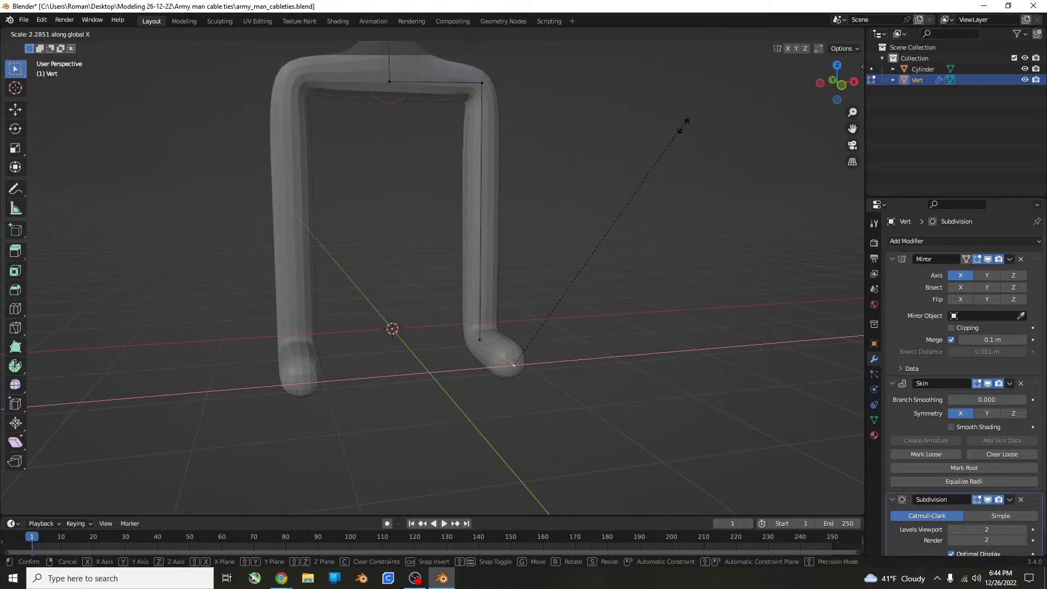
click(633, 240)
key(ctrl+z)
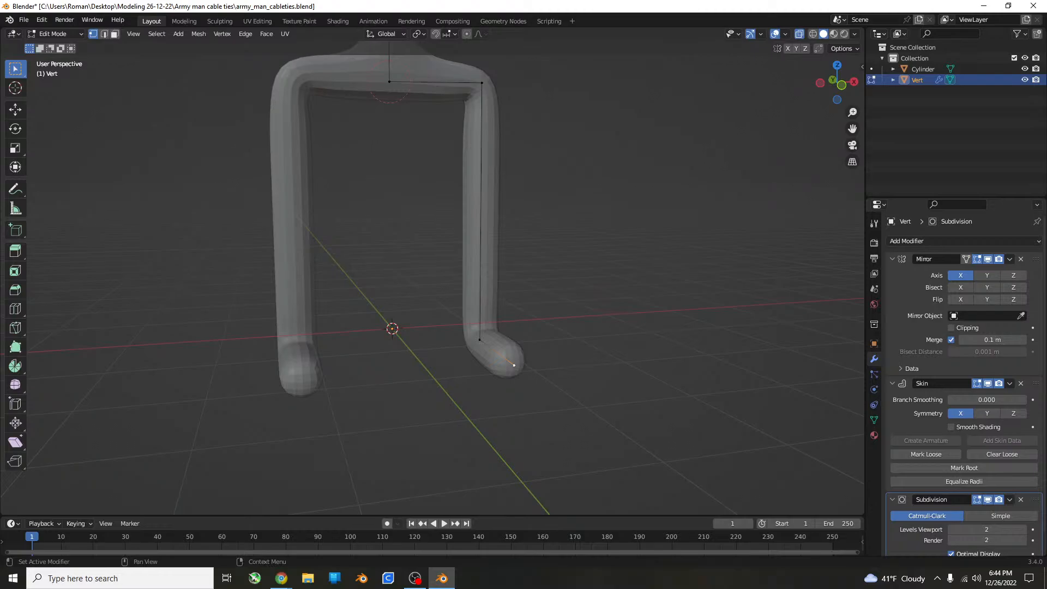
Flatten the foot by shrinking the skin at its tip vertex along the X axis, and check its shape.
key(alt+Tab)
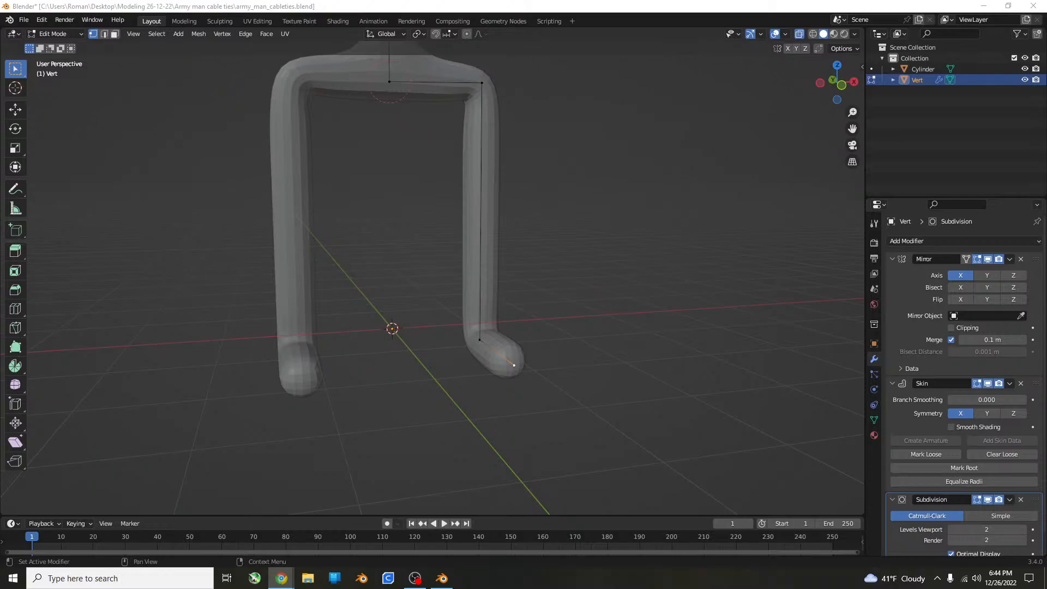
scroll(601, 392, up, 2)
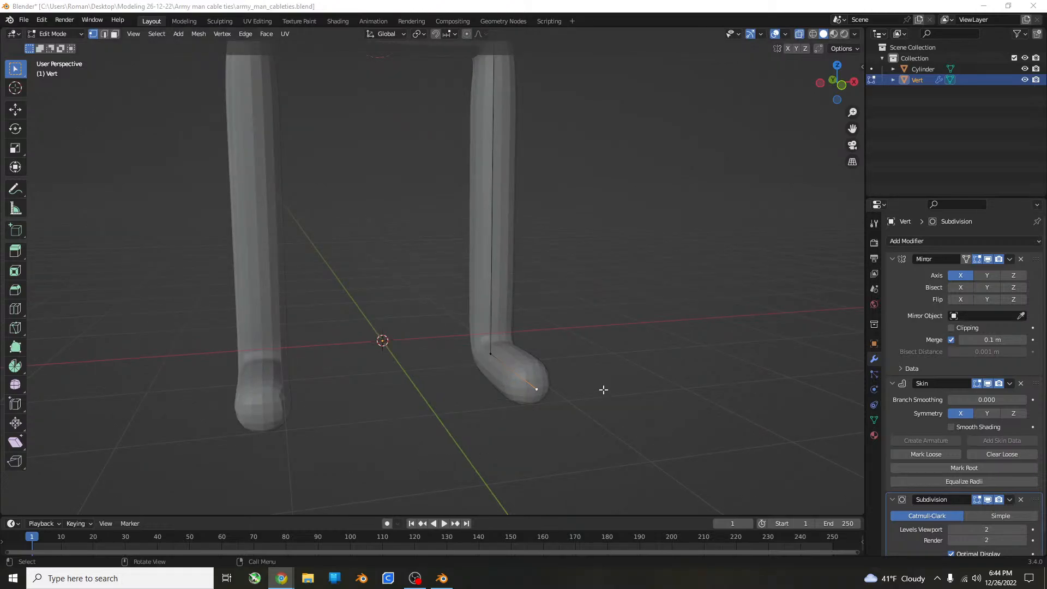
click(615, 366)
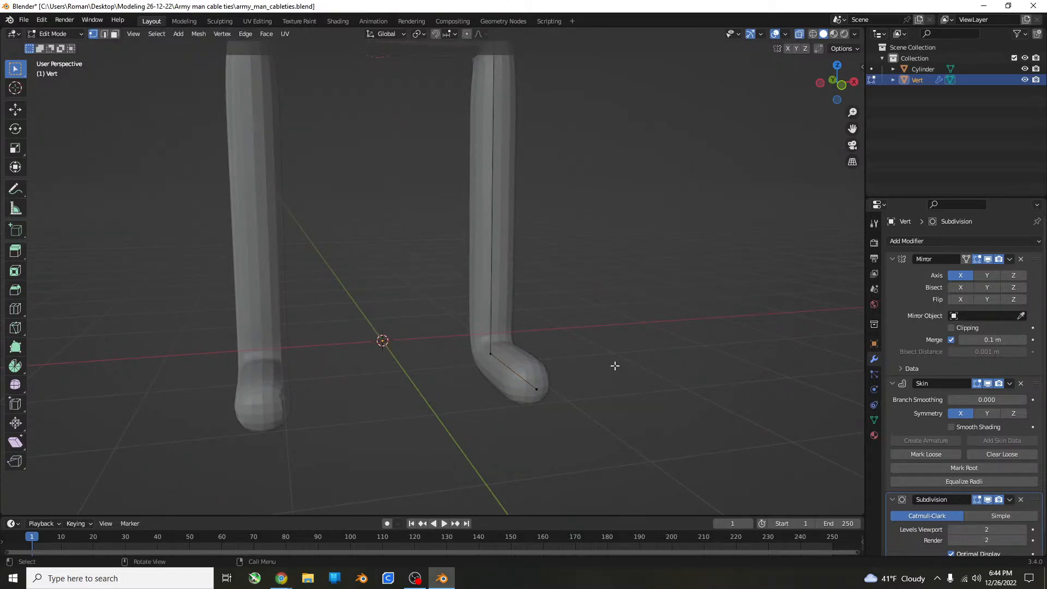
drag(539, 394, 543, 392)
click(535, 389)
key(s)
key(x)
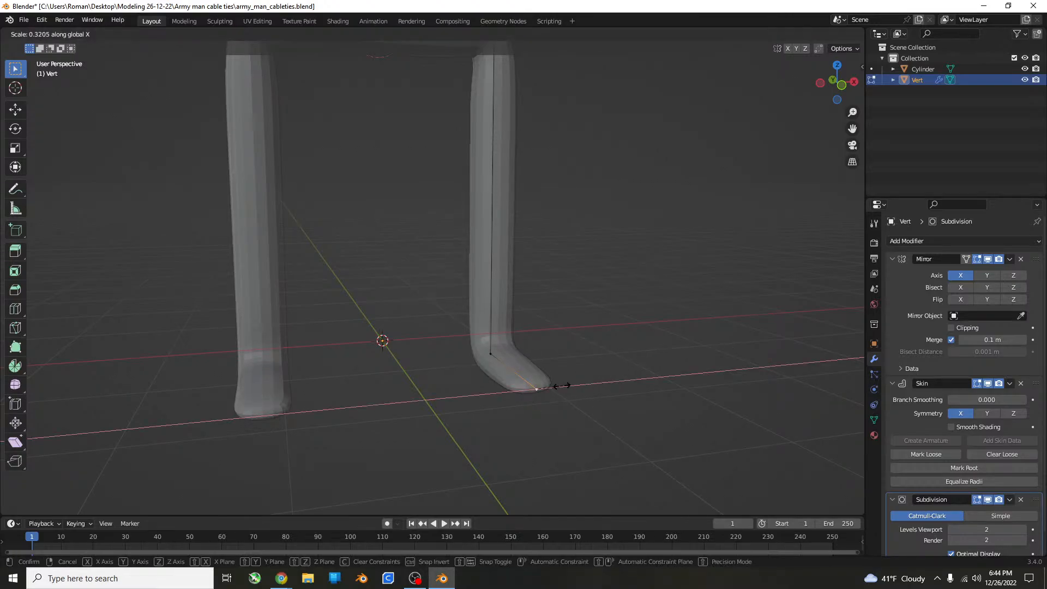
click(571, 380)
middle_drag(582, 361, 622, 352)
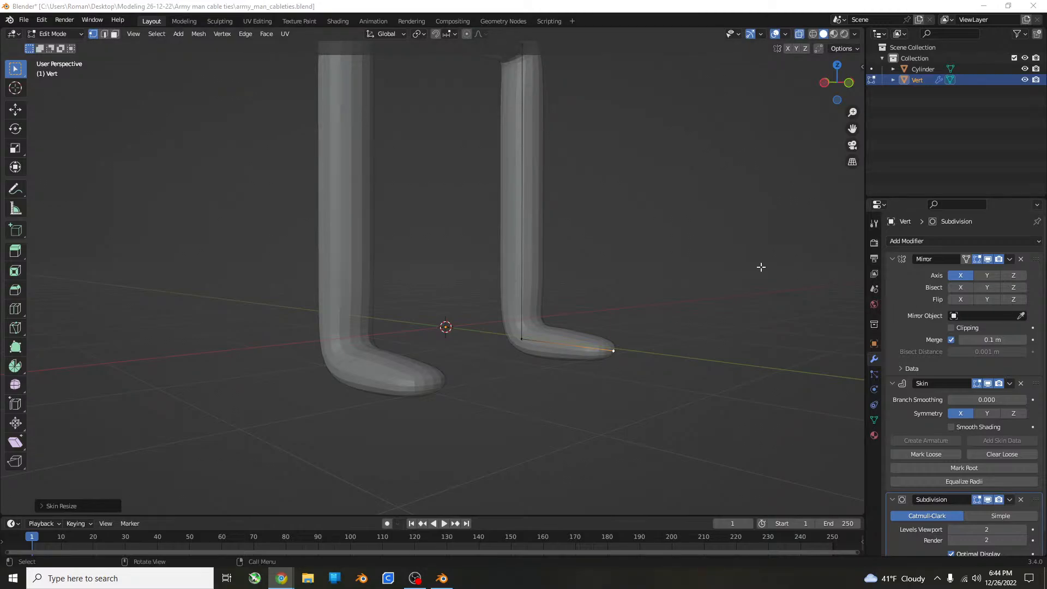
Extrude the torso's upper centre vertex about 2.5 m straight up along the Z axis for the neck and head.
scroll(540, 128, down, 5)
middle_drag(540, 128, 648, 295)
key(KP_1)
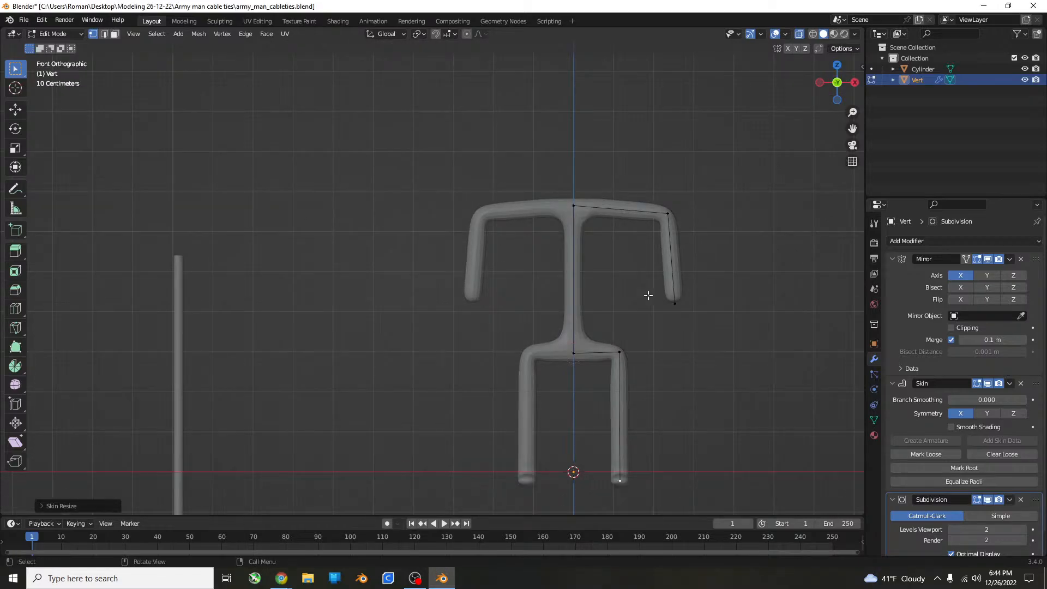
shift+middle_drag(593, 314, 543, 344)
click(522, 236)
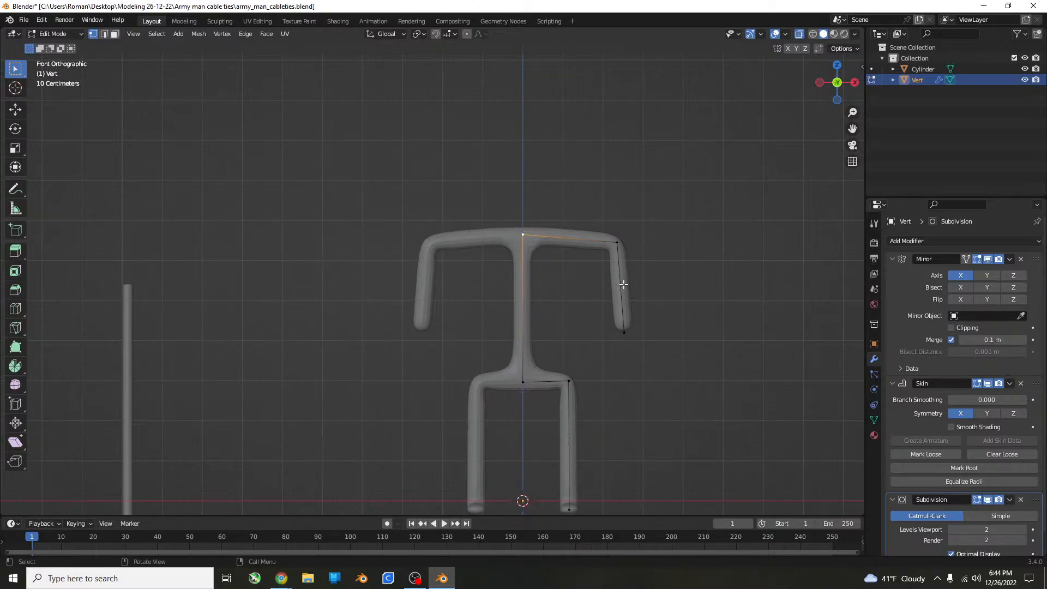
key(e)
key(z)
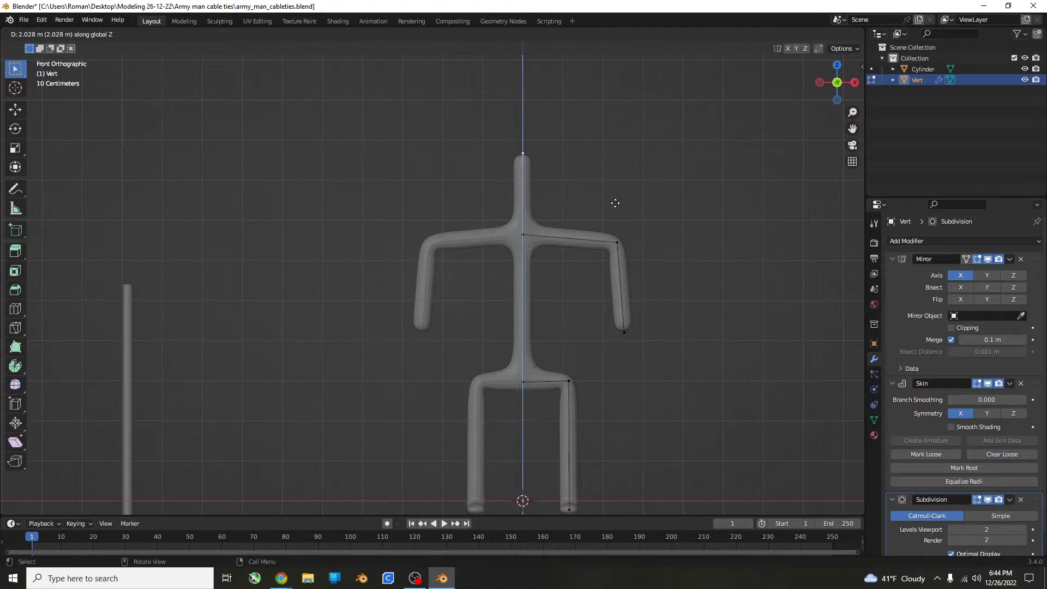
click(618, 185)
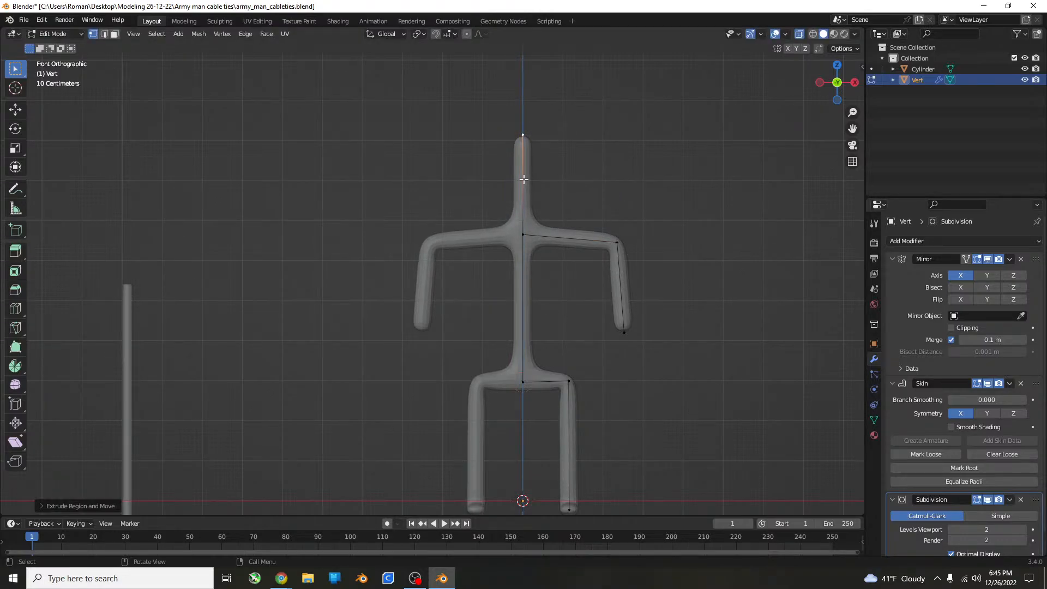
Add a vertex midway along the neck and head edge and raise it slightly along the Z axis.
click(507, 174)
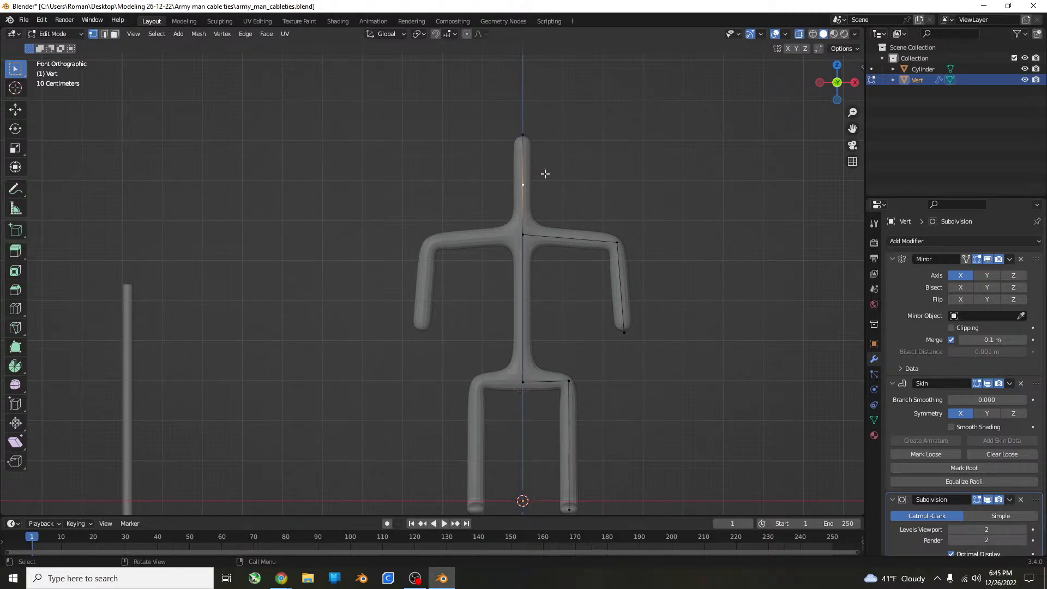
key(g)
key(z)
click(581, 171)
Try enlarging the skin at the new vertex into a head, inspect its shape, and undo the resize.
key(ctrl+a)
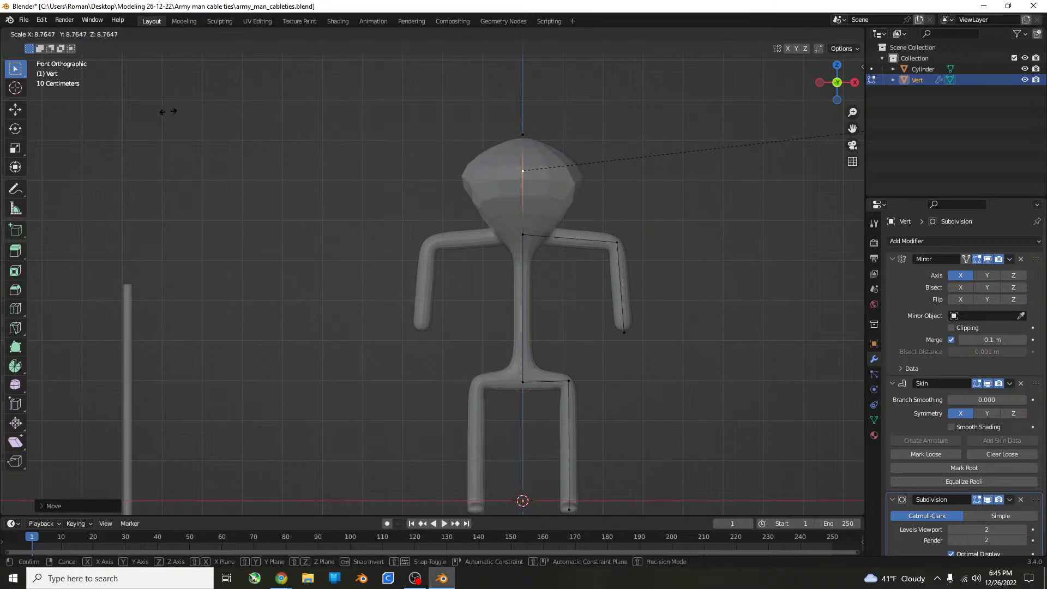
click(427, 203)
middle_drag(428, 203, 907, 251)
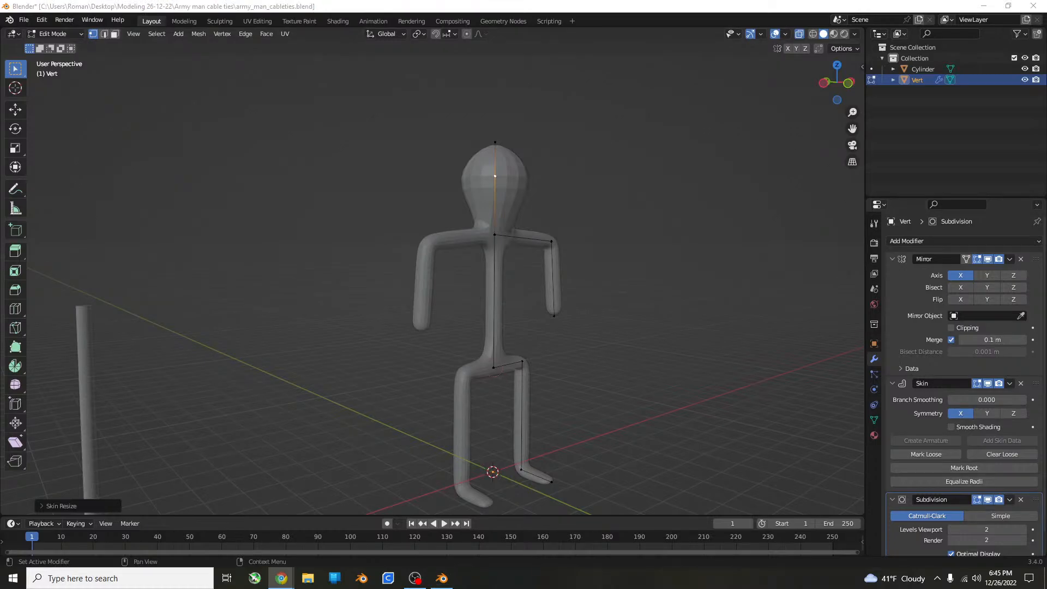
middle_drag(627, 224, 572, 218)
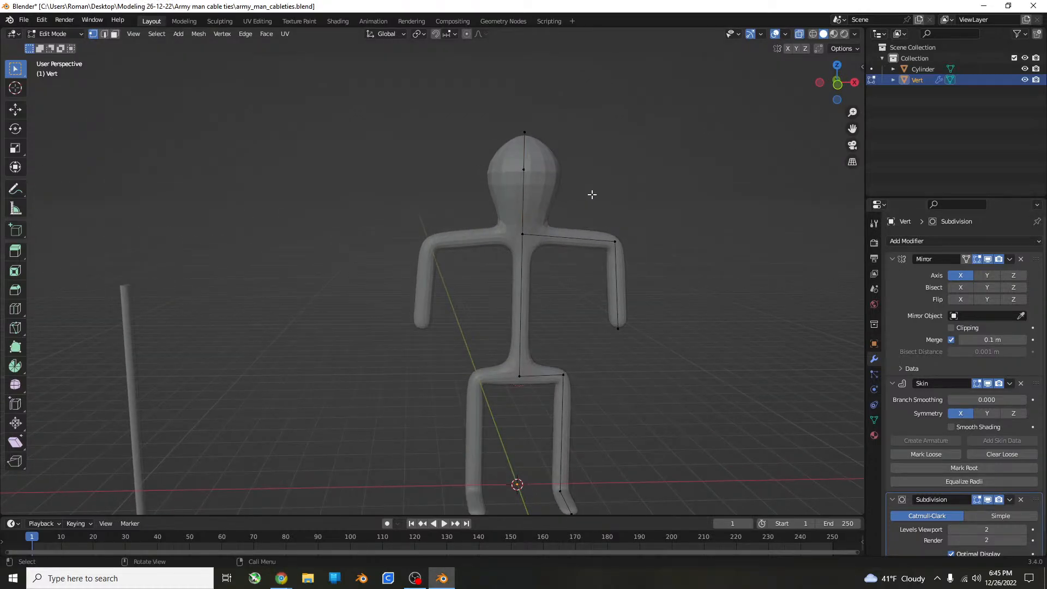
key(KP_1)
key(ctrl+z)
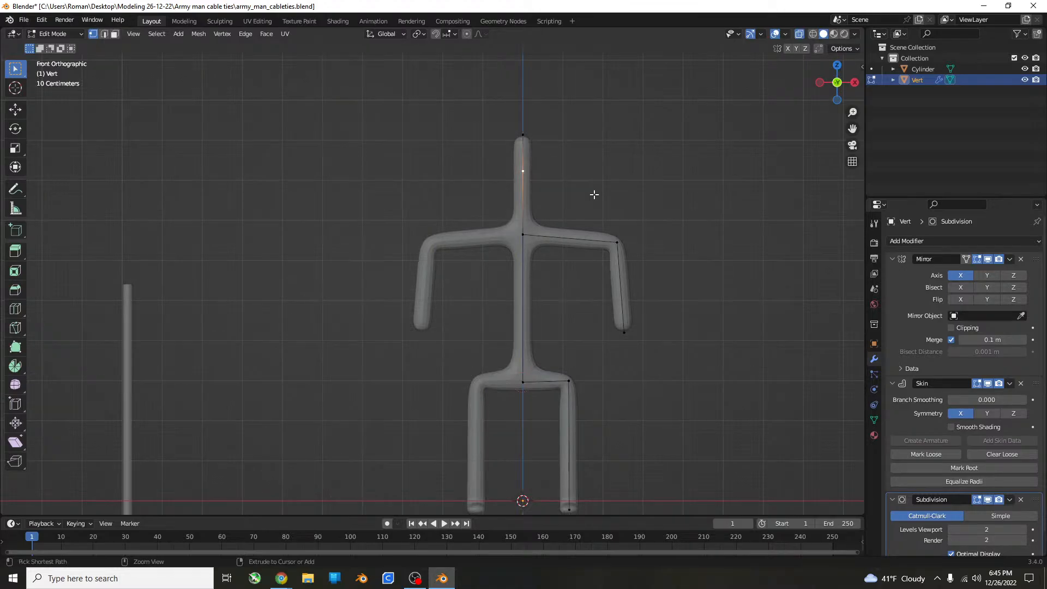
Lower the neck vertex along Z to just above the shoulders, and add another vertex midway between it and the top.
key(g)
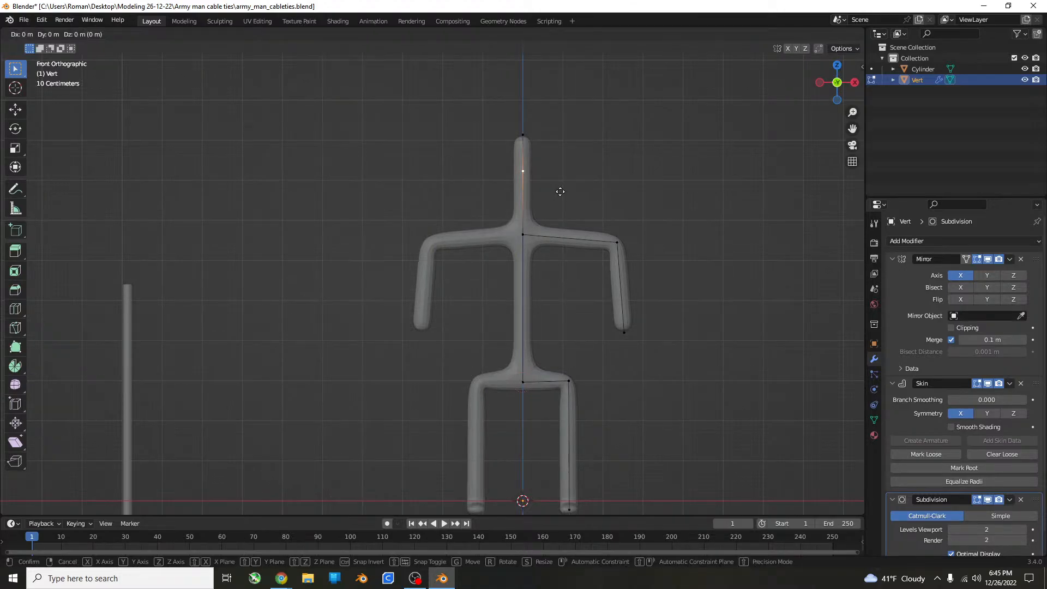
key(z)
click(559, 230)
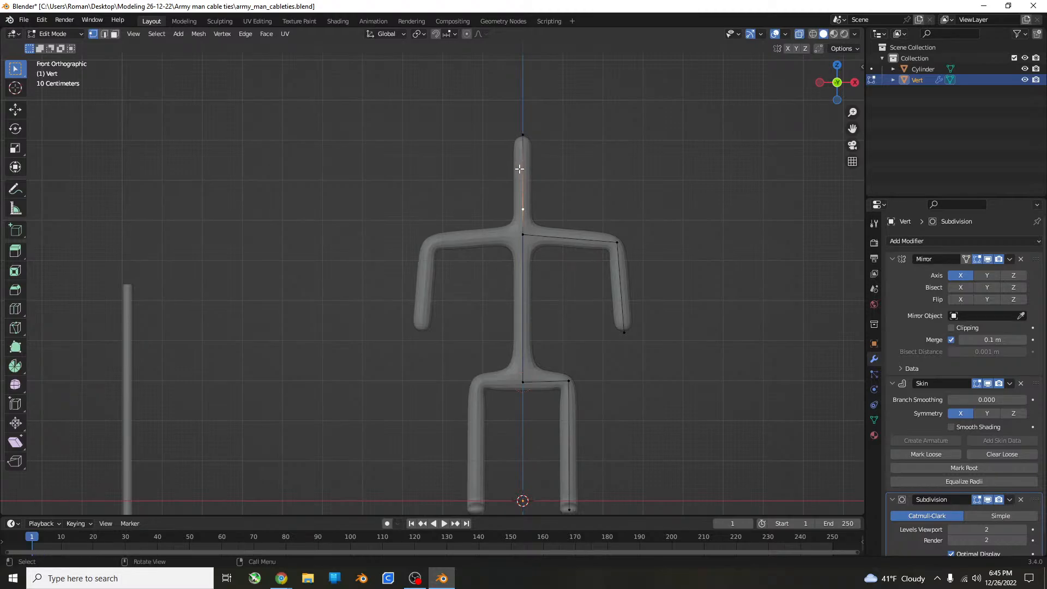
key(ctrl+r)
click(541, 153)
right_click(539, 153)
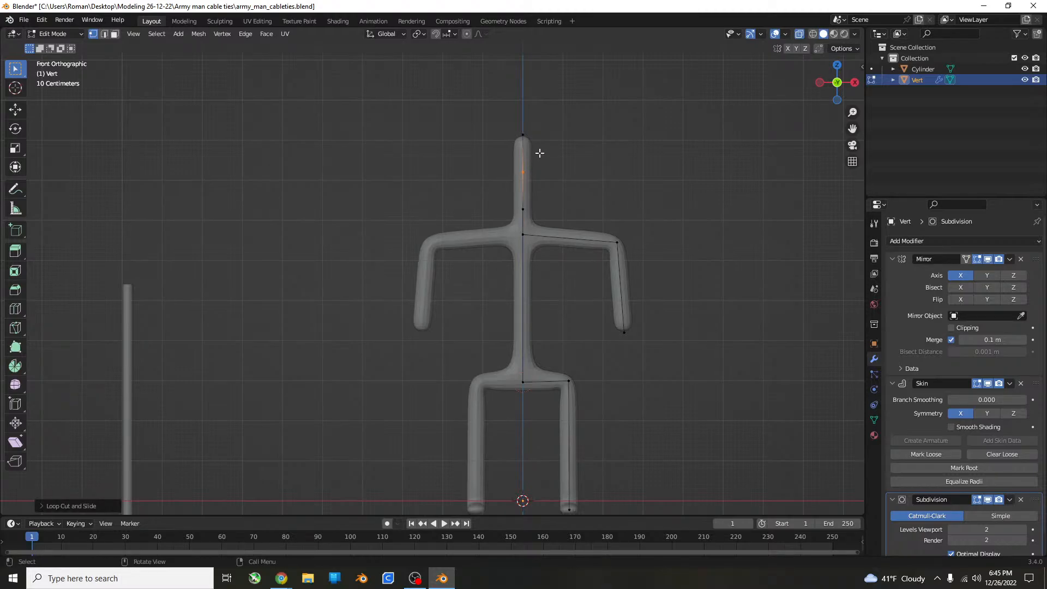
Enlarge the skin at the new middle vertex into a head, and raise the top vertex about 0.5 m along Z.
key(ctrl+a)
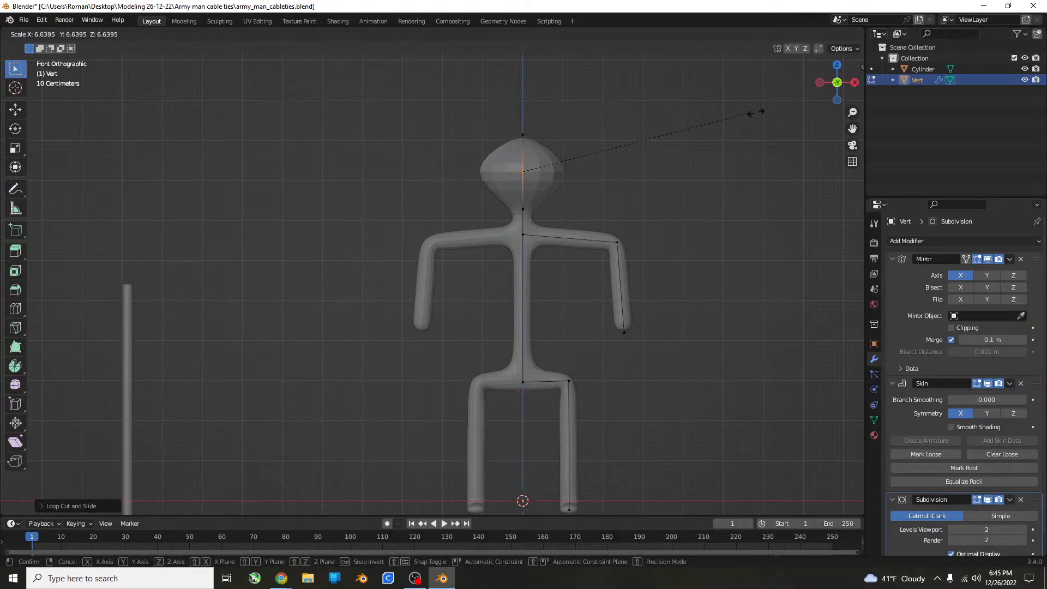
click(628, 124)
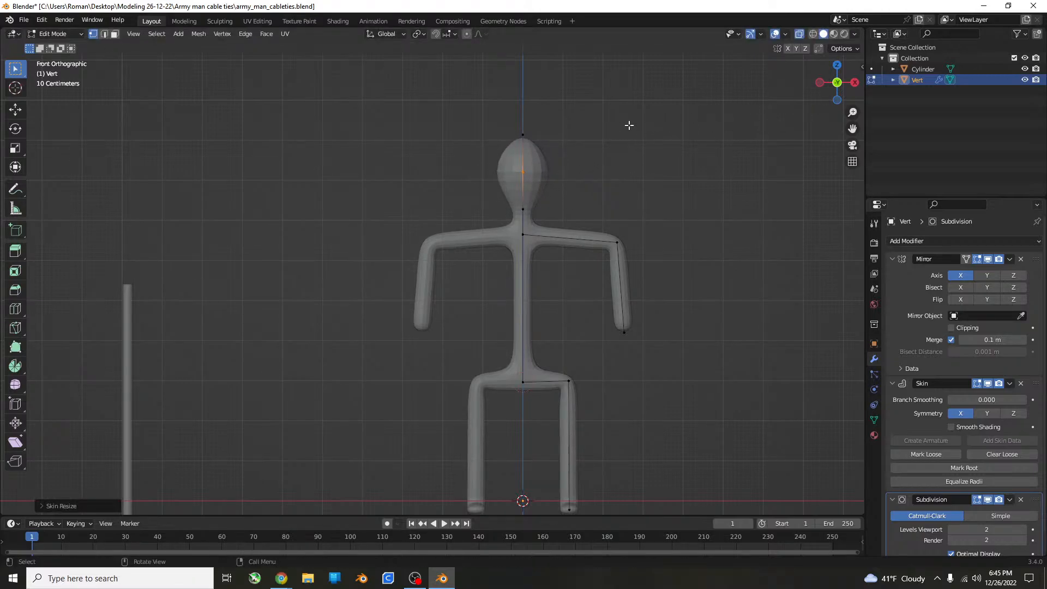
key(e)
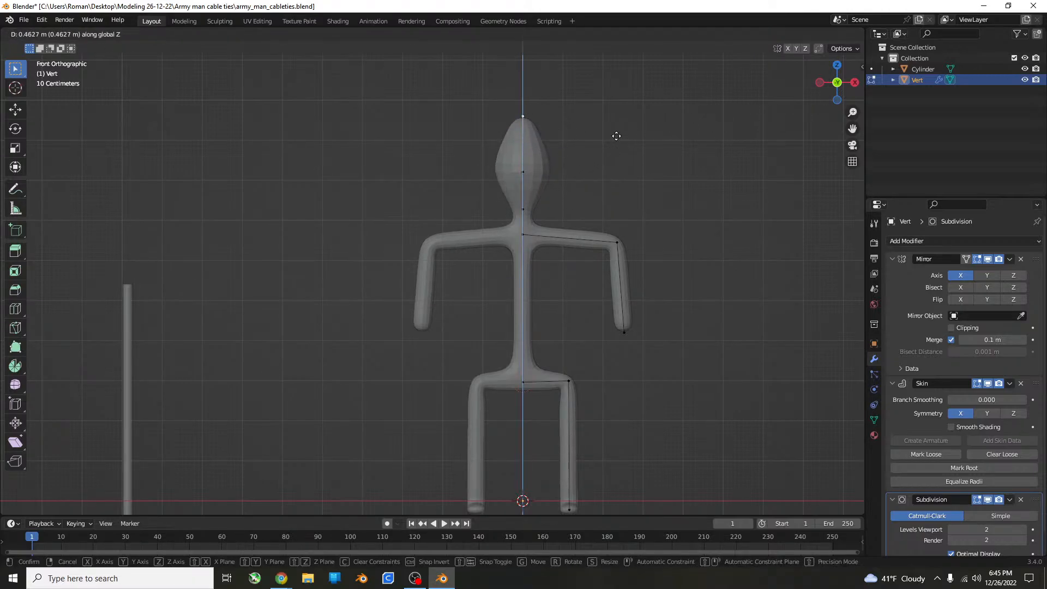
click(616, 133)
Select the head's middle vertex and try scaling it uniformly, then undo the scaling.
click(523, 178)
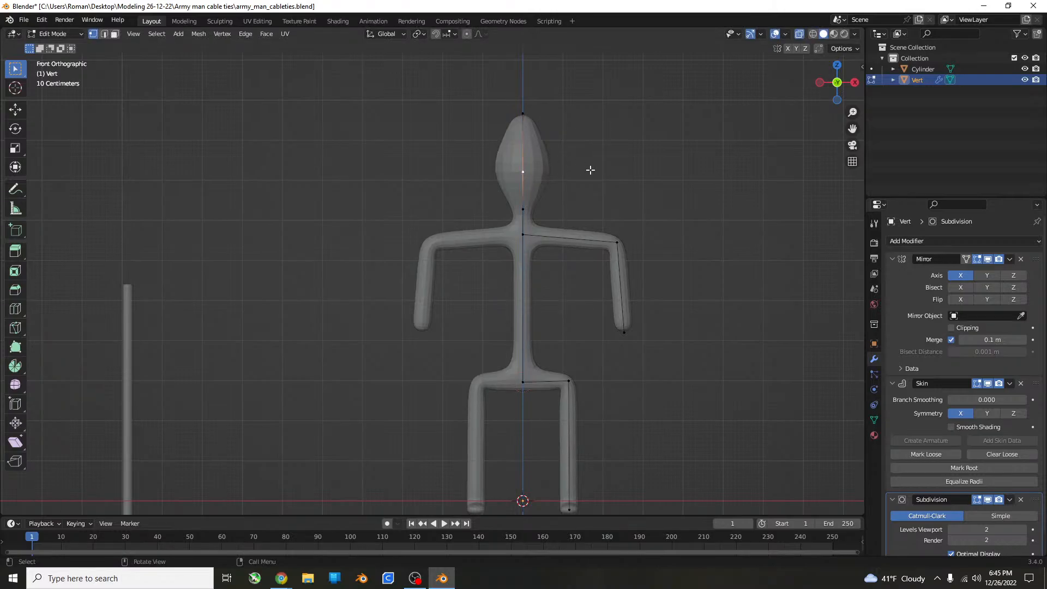
key(s)
click(700, 159)
key(ctrl+z)
Enlarge the skin at the head's middle vertex uniformly by a factor of about 2.3.
key(ctrl+a)
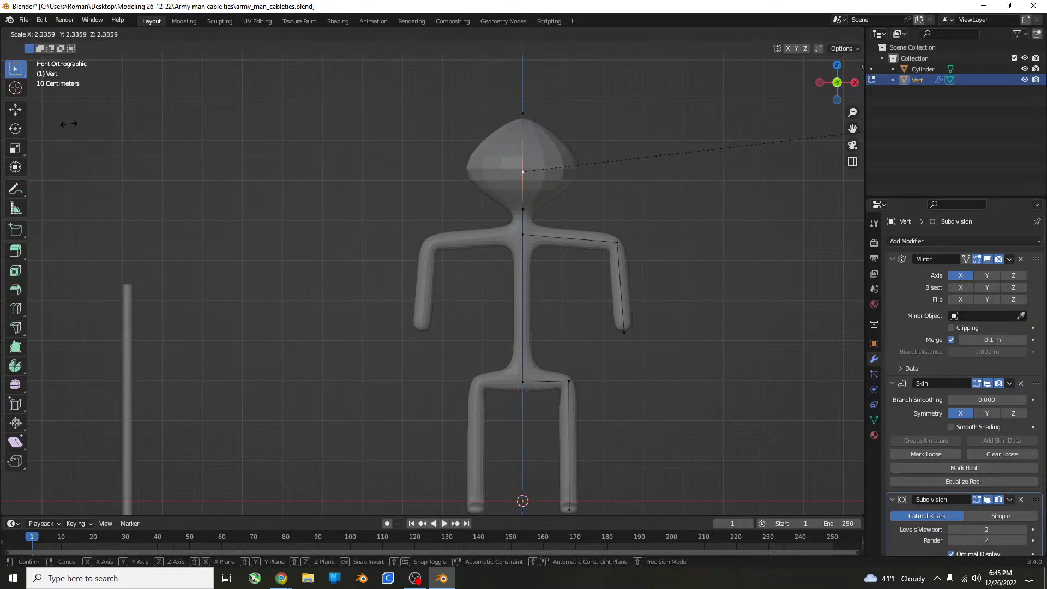
click(73, 127)
key(alt+Tab)
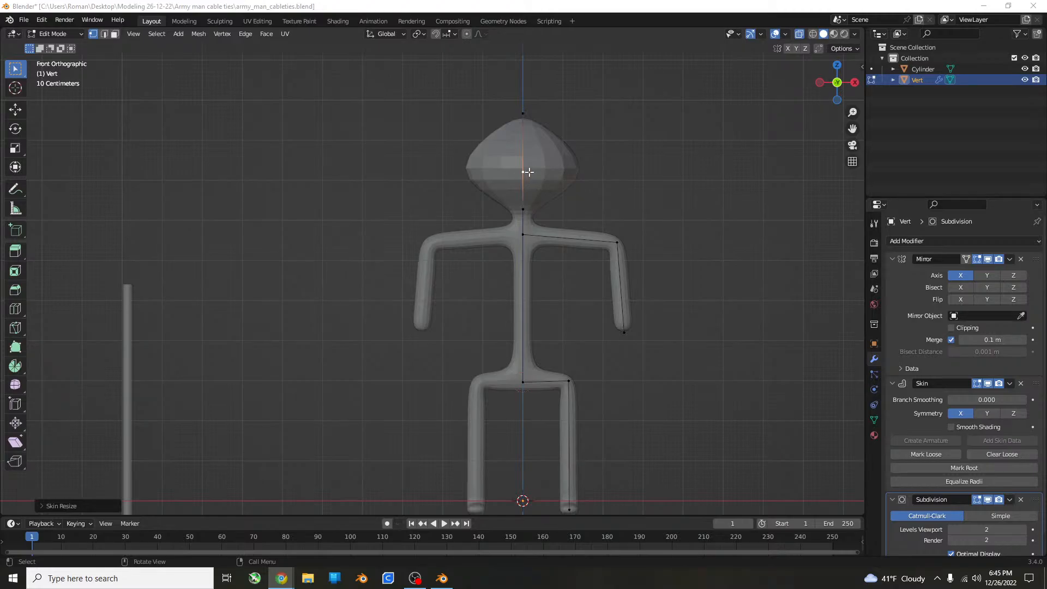
Try an edge bevel on the head's middle vertex, and undo it.
click(523, 170)
key(ctrl+b)
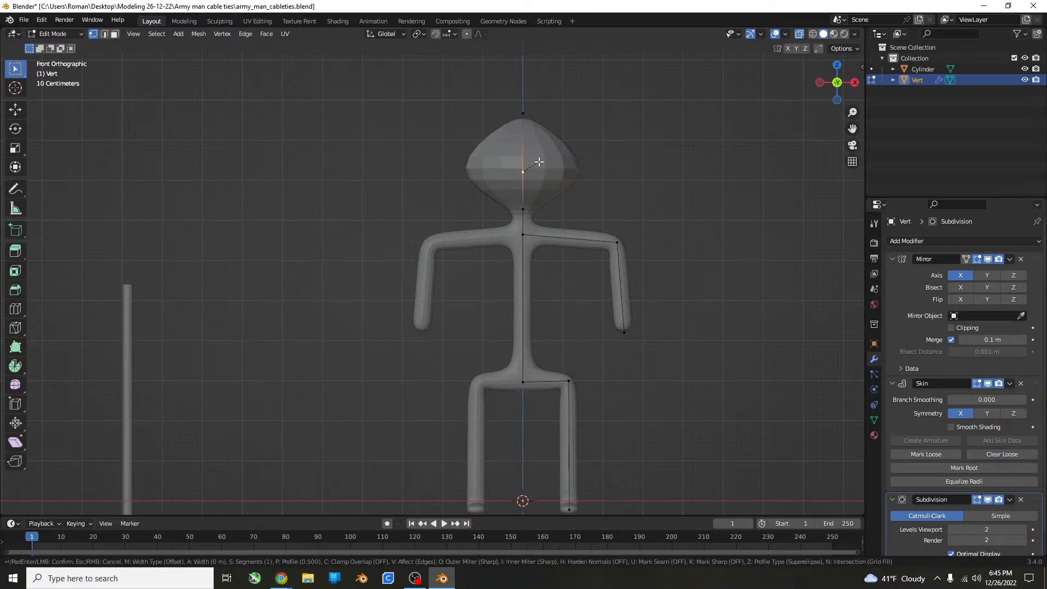
click(621, 154)
key(ctrl+z)
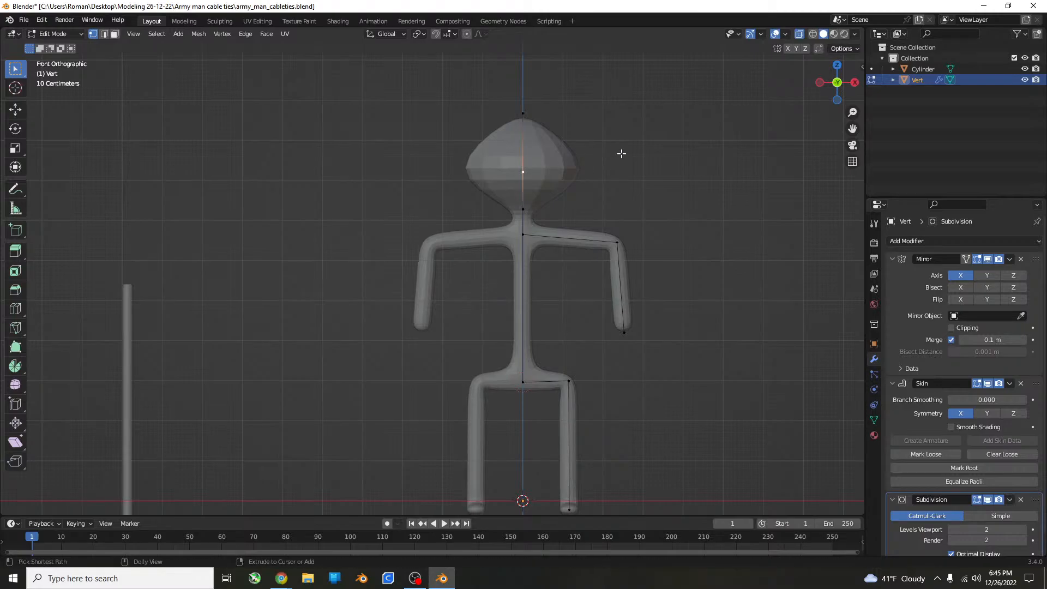
Apply a one-segment vertex bevel of about 0.91 m to the head's middle vertex, and view the figure from the side.
key(ctrl+shift+b)
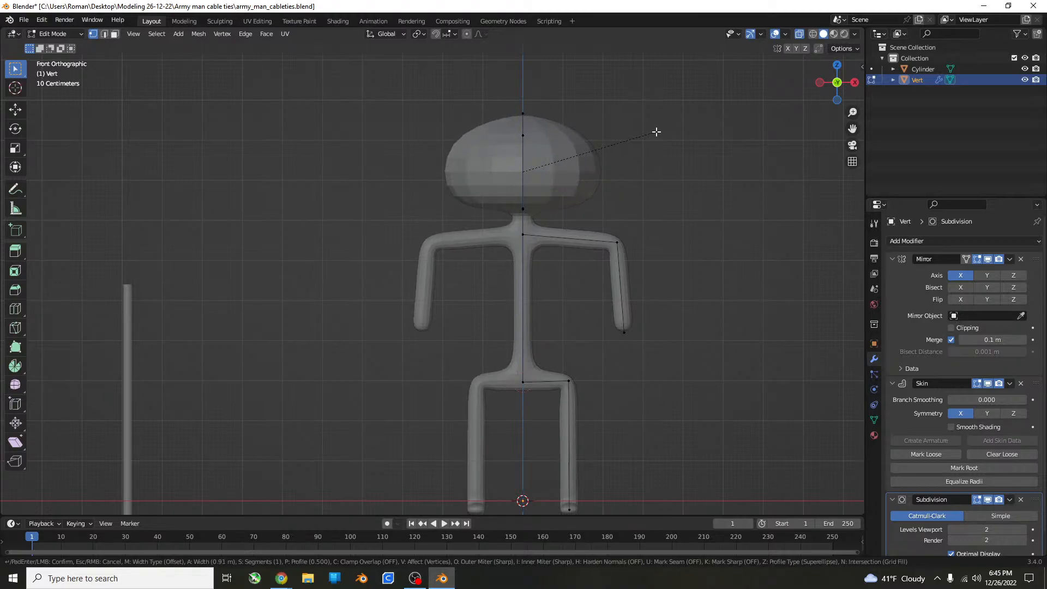
click(662, 147)
middle_drag(667, 165, 631, 172)
key(KP_3)
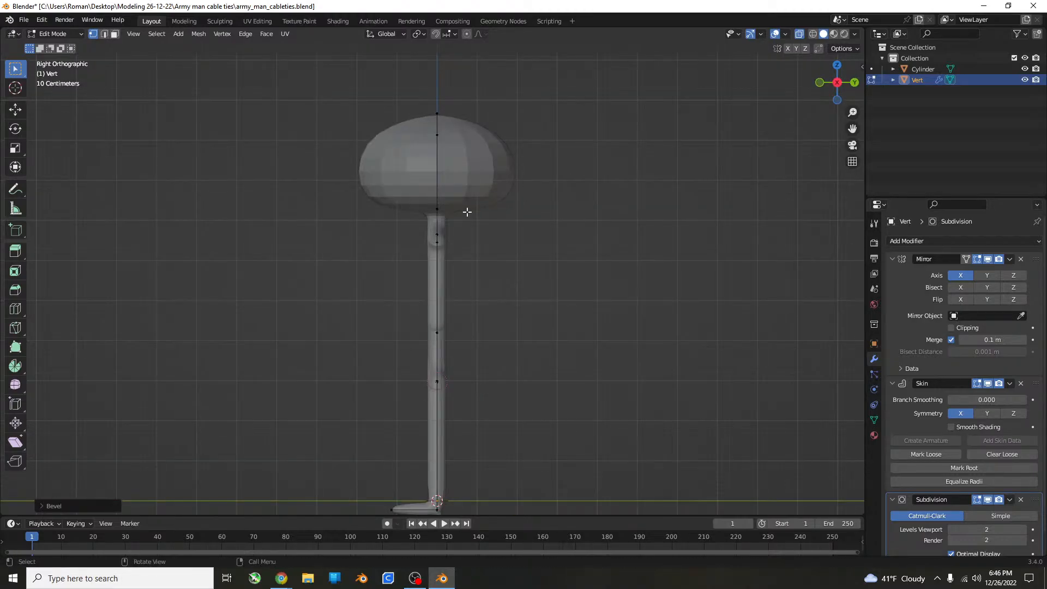
Move the head's lower vertex forward along the Y axis by about 0.13 m in the side view.
scroll(502, 145, up, 6)
shift+middle_drag(448, 90, 395, 235)
click(396, 216)
scroll(453, 191, down, 3)
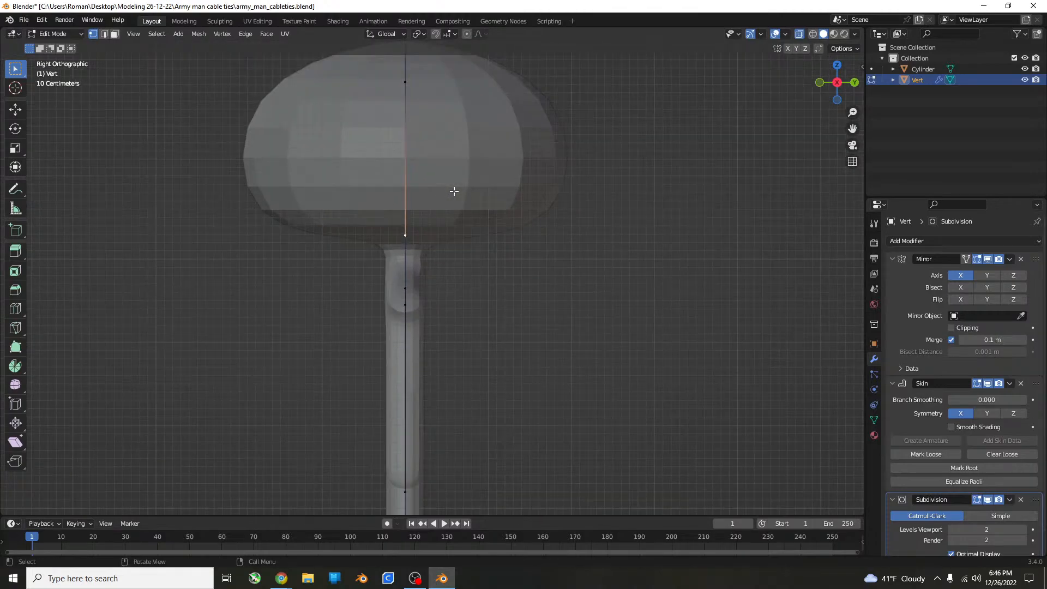
middle_drag(470, 212, 537, 212)
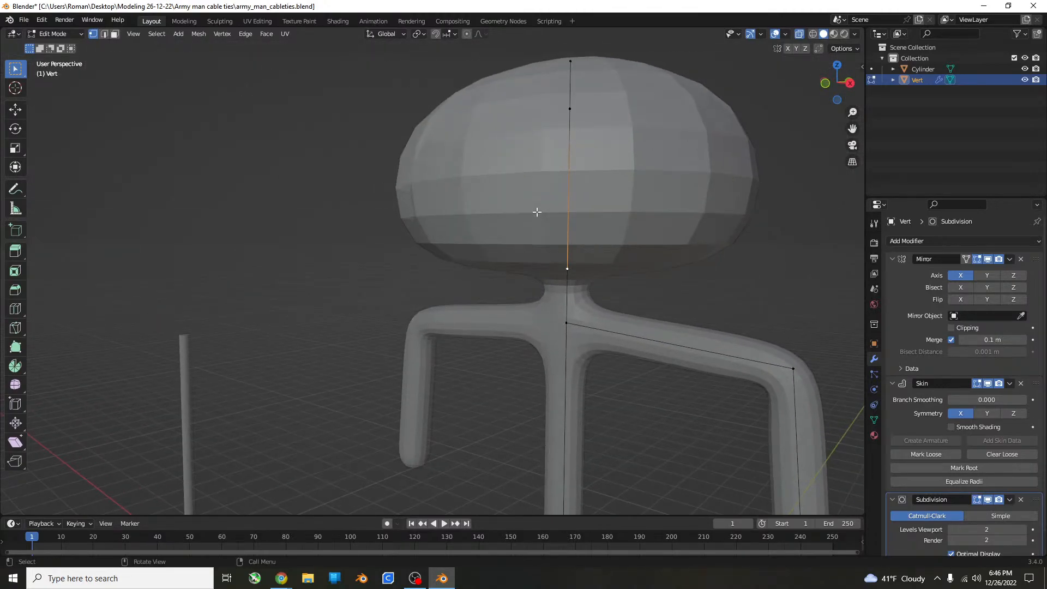
key(KP_3)
key(g)
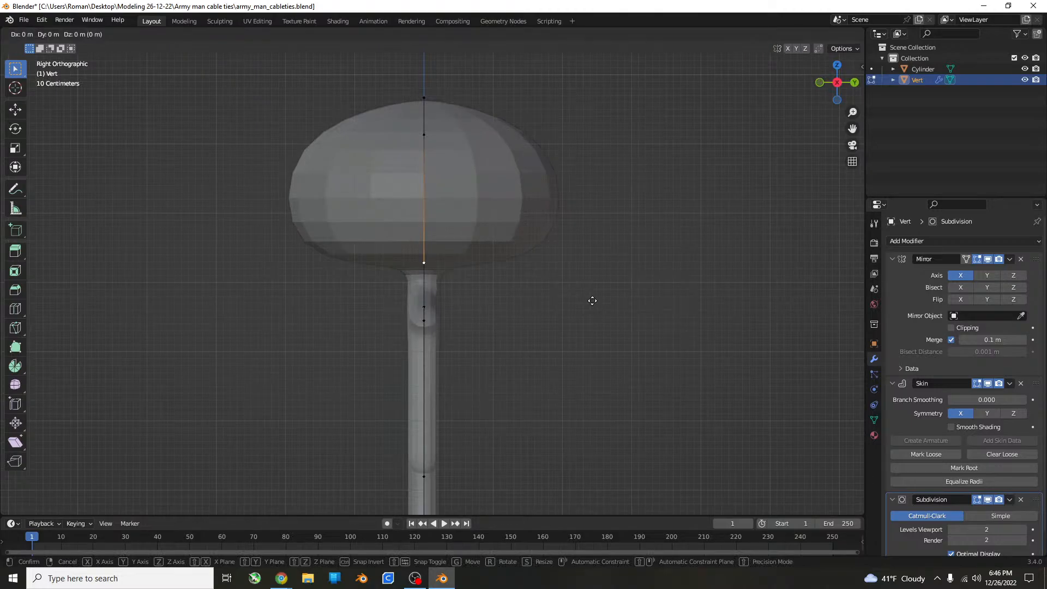
key(y)
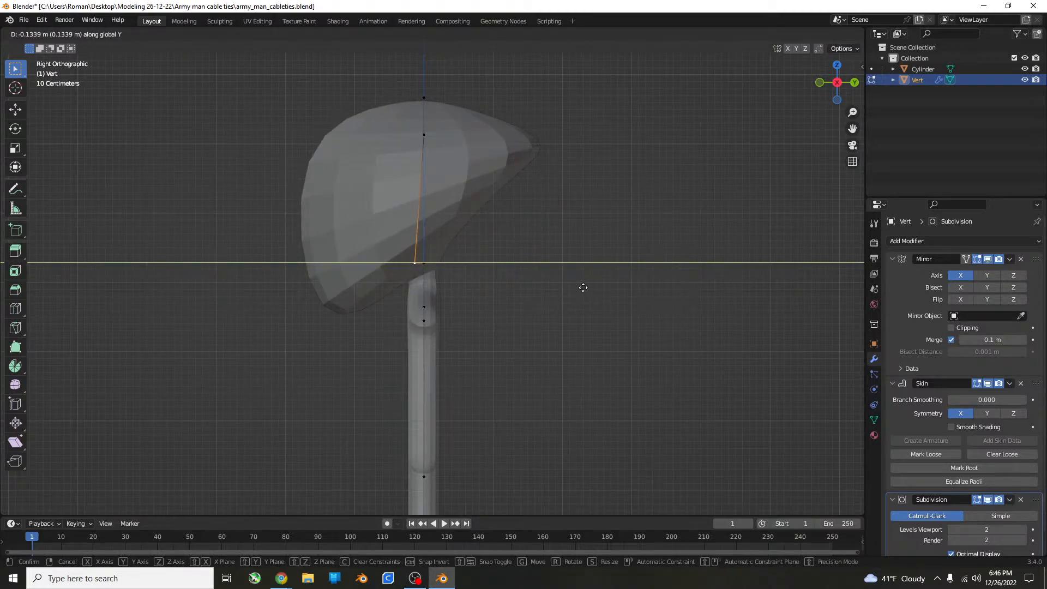
click(582, 288)
Resize the skin at the head's upper vertex along Y, and narrow it along X to about half.
middle_drag(583, 288, 667, 320)
scroll(738, 267, down, 4)
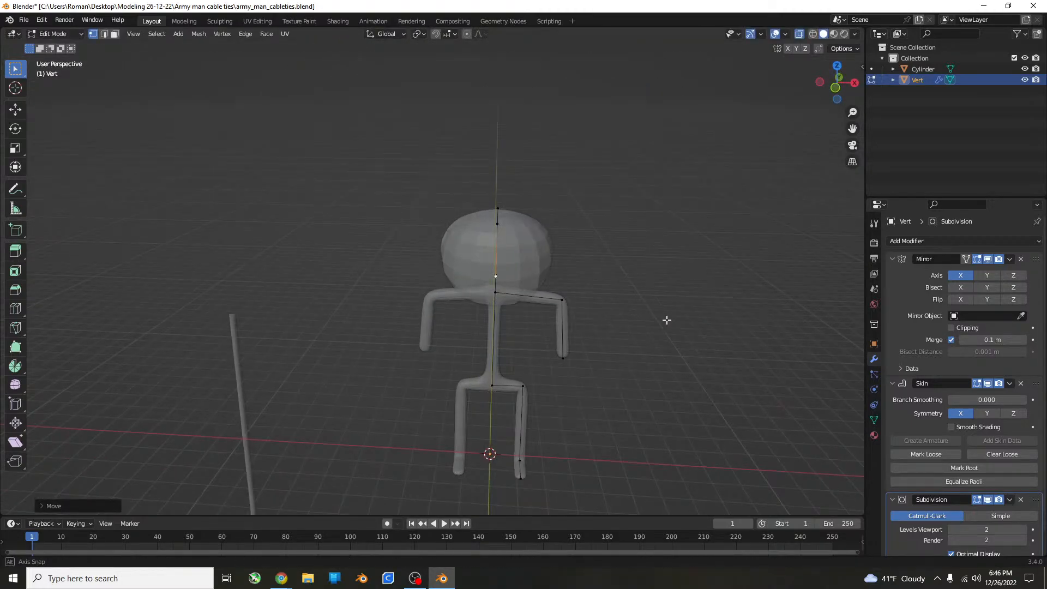
click(496, 228)
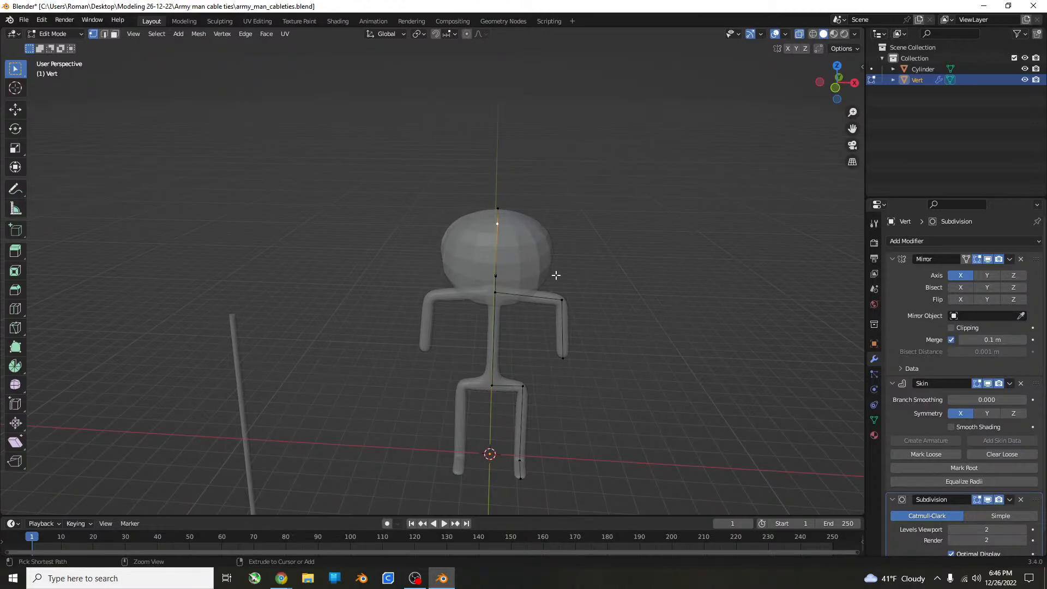
key(s)
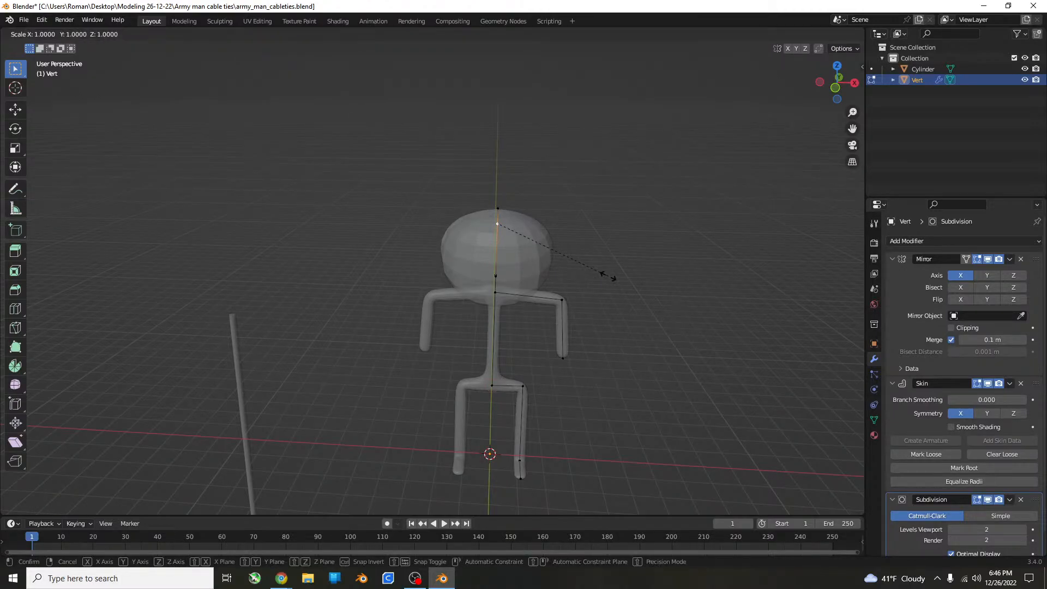
key(y)
click(526, 249)
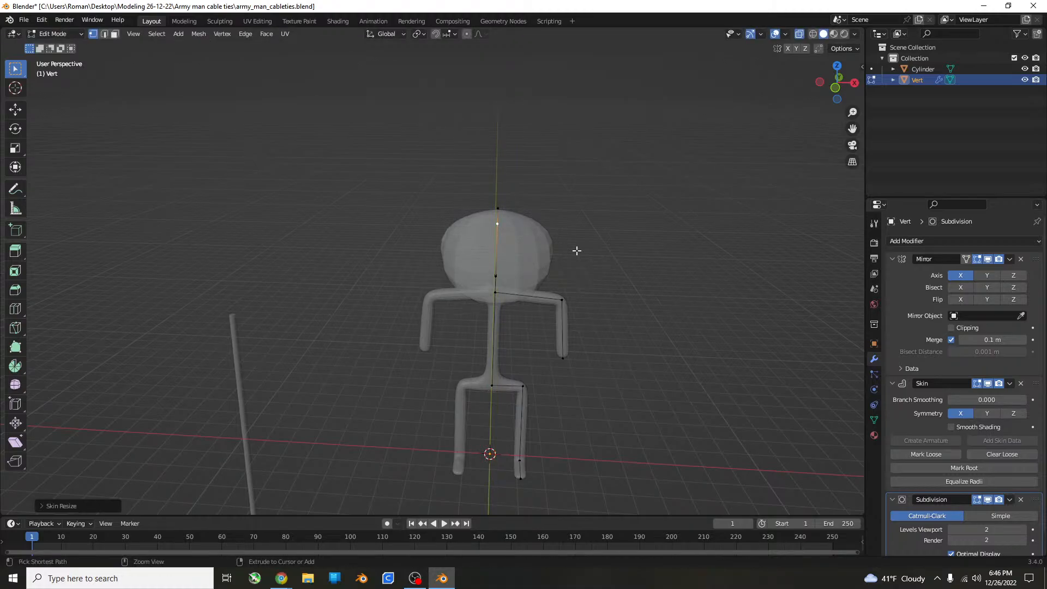
key(ctrl+a)
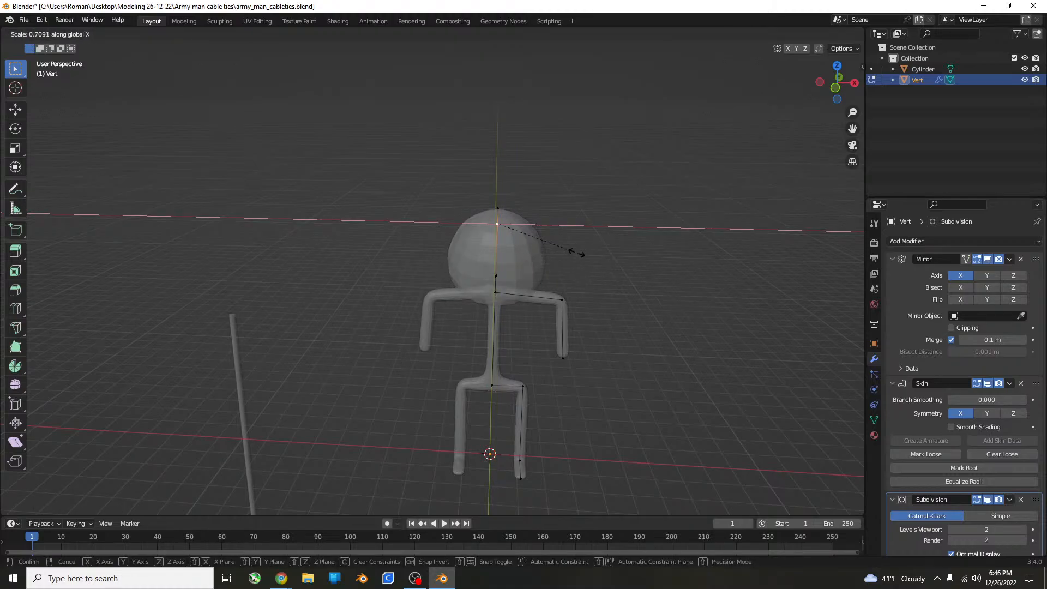
click(555, 248)
Try resizing the skin at the neck vertex just under the head along X, and undo it.
middle_drag(554, 248, 542, 219)
scroll(500, 253, up, 2)
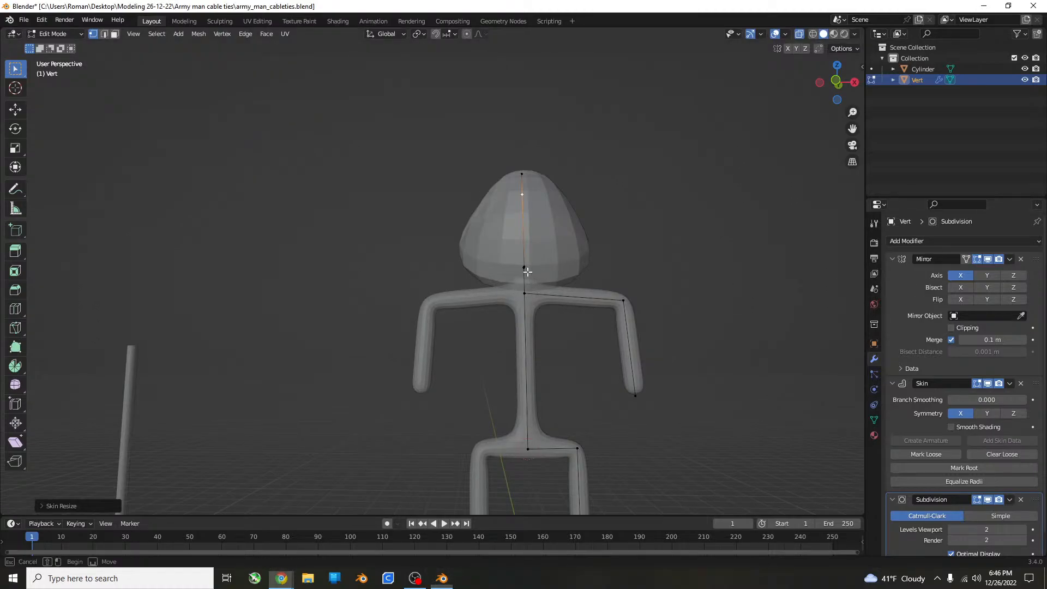
click(524, 270)
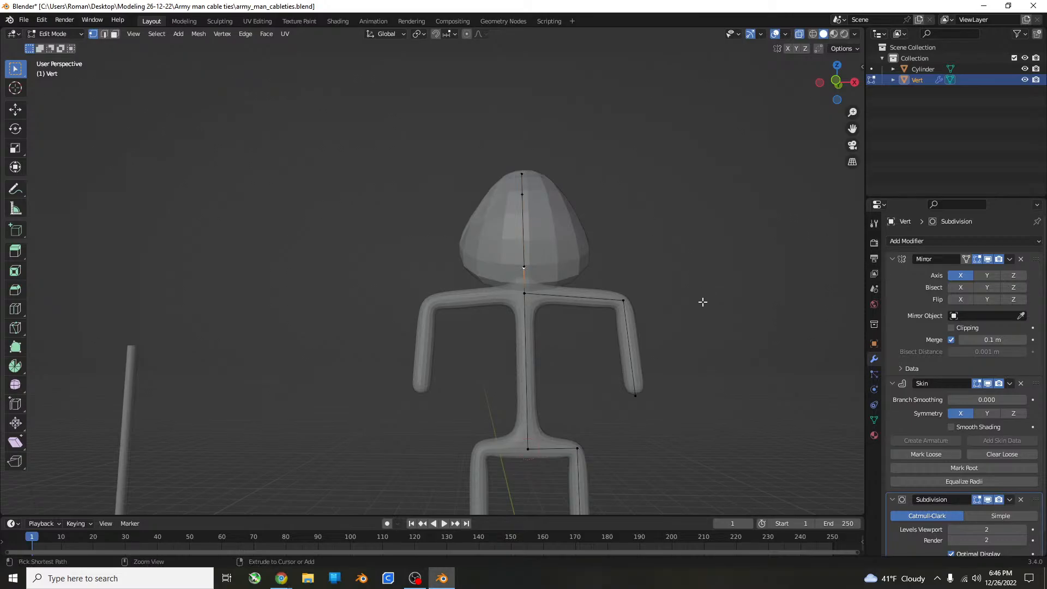
key(s)
key(x)
click(604, 275)
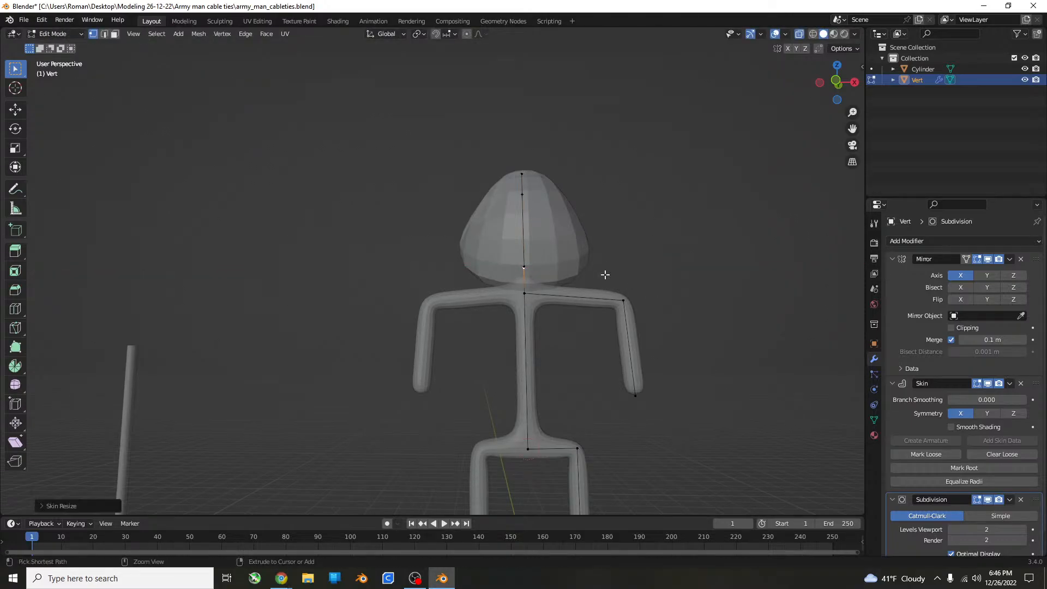
key(ctrl+z)
Resize the skin along X at the neck vertex just below the head.
key(s)
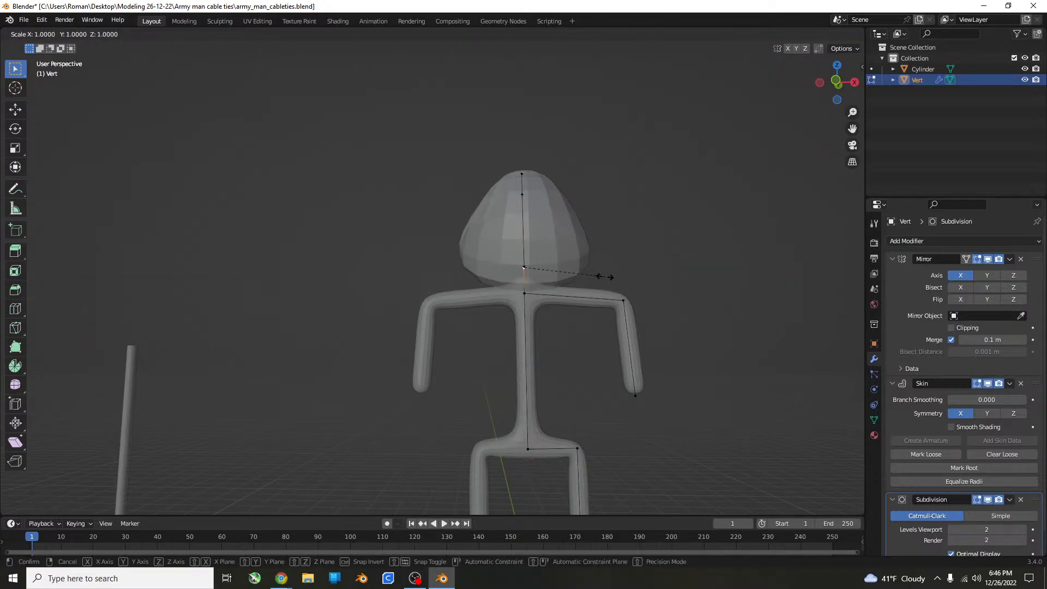
key(x)
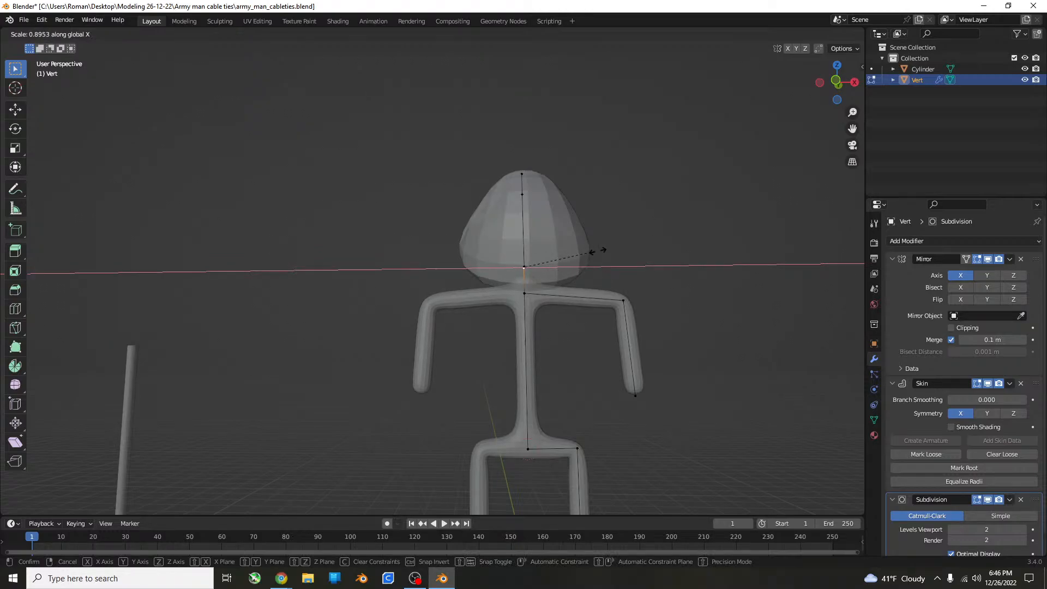
click(619, 233)
Enlarge the skin uniformly at the chest vertex where the arms meet the spine, to roughly twice its size.
middle_drag(619, 233, 537, 284)
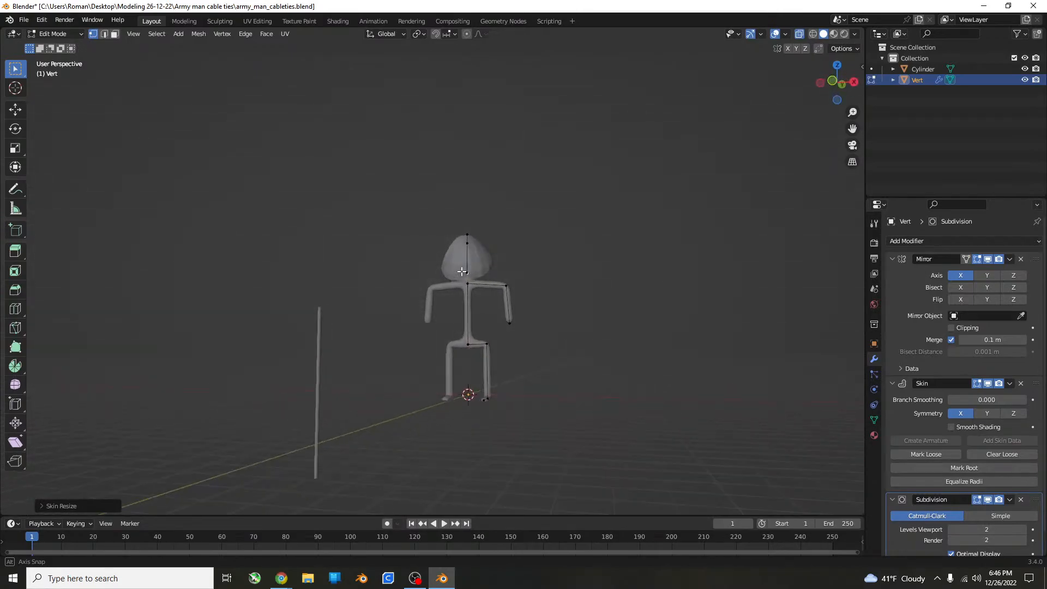
scroll(537, 283, up, 5)
click(528, 292)
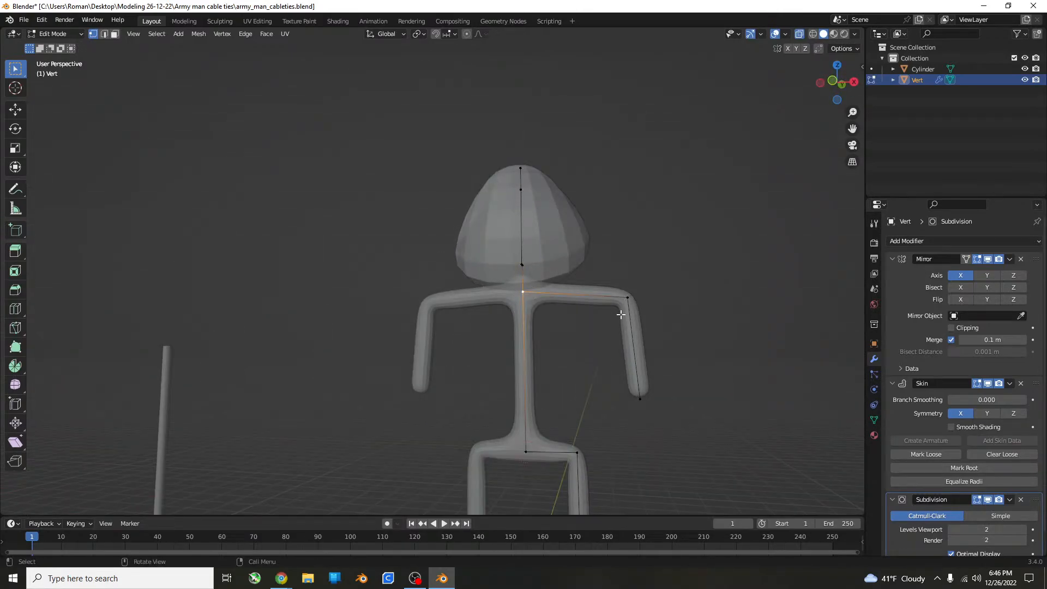
key(ctrl+a)
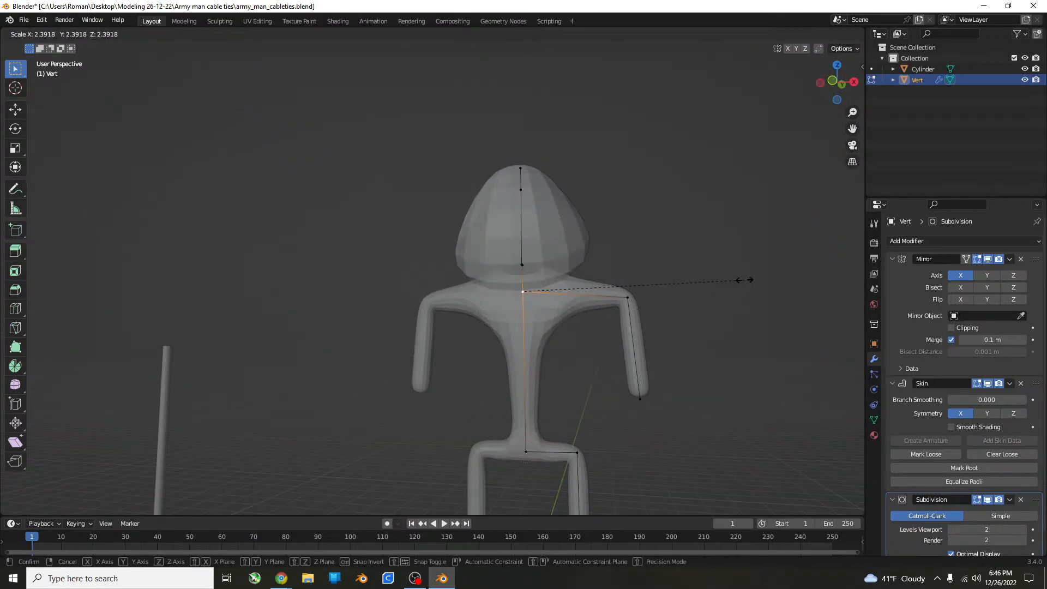
click(707, 293)
Move all the leg and hip-corner vertices about 0.4 m inward along X in the front view.
middle_drag(707, 292, 630, 298)
scroll(630, 298, down, 4)
scroll(556, 339, up, 6)
shift+middle_drag(562, 357, 485, 129)
key(KP_1)
drag(526, 179, 484, 388)
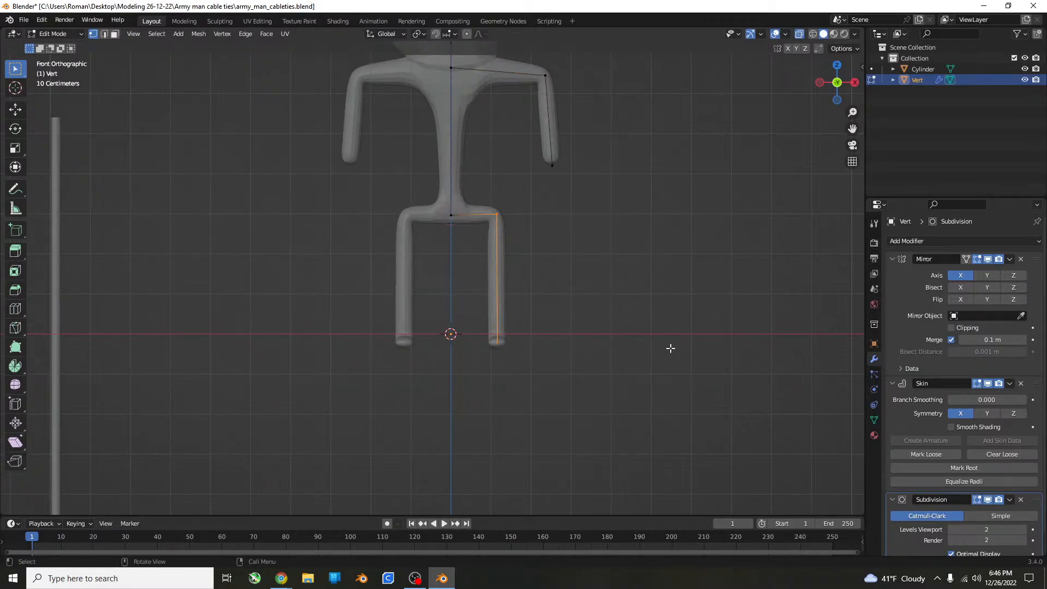
key(g)
key(x)
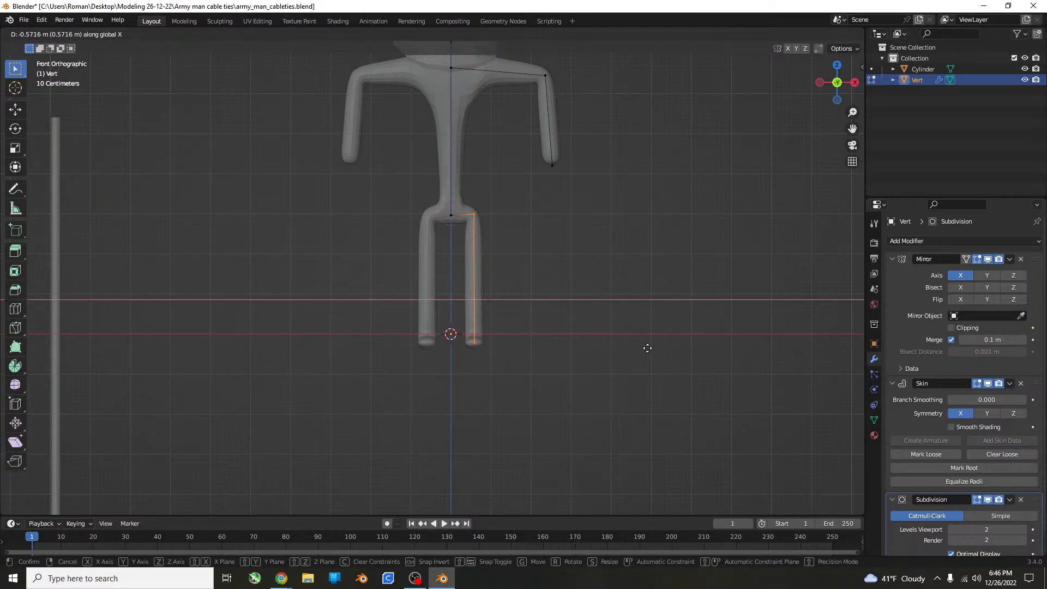
click(654, 343)
Move the arm's upper corner vertex about 0.5 m inward and about 1 m down to slope the shoulders.
shift+middle_drag(600, 229, 517, 259)
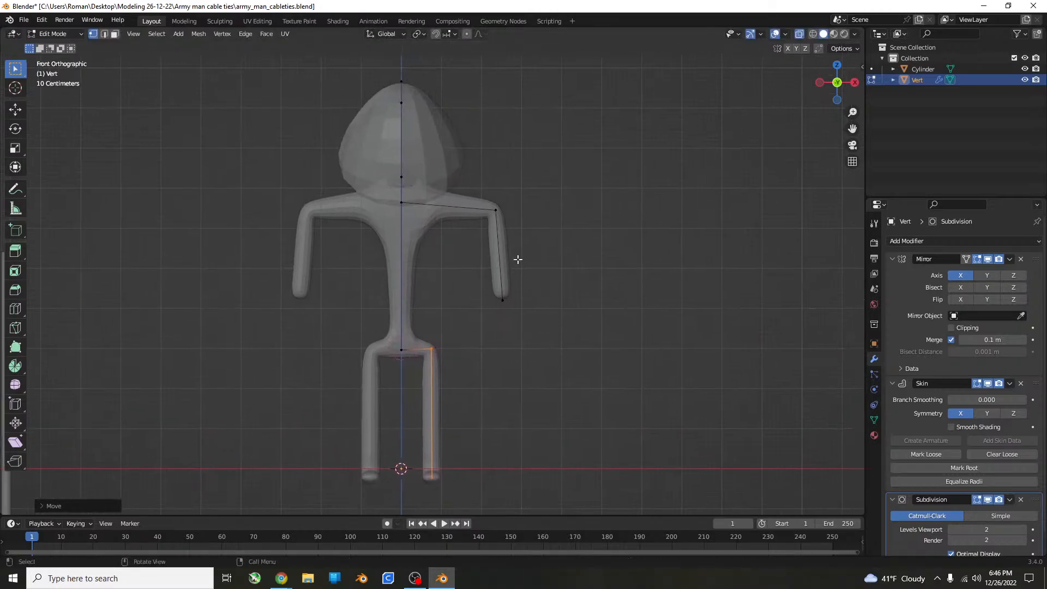
click(494, 213)
key(g)
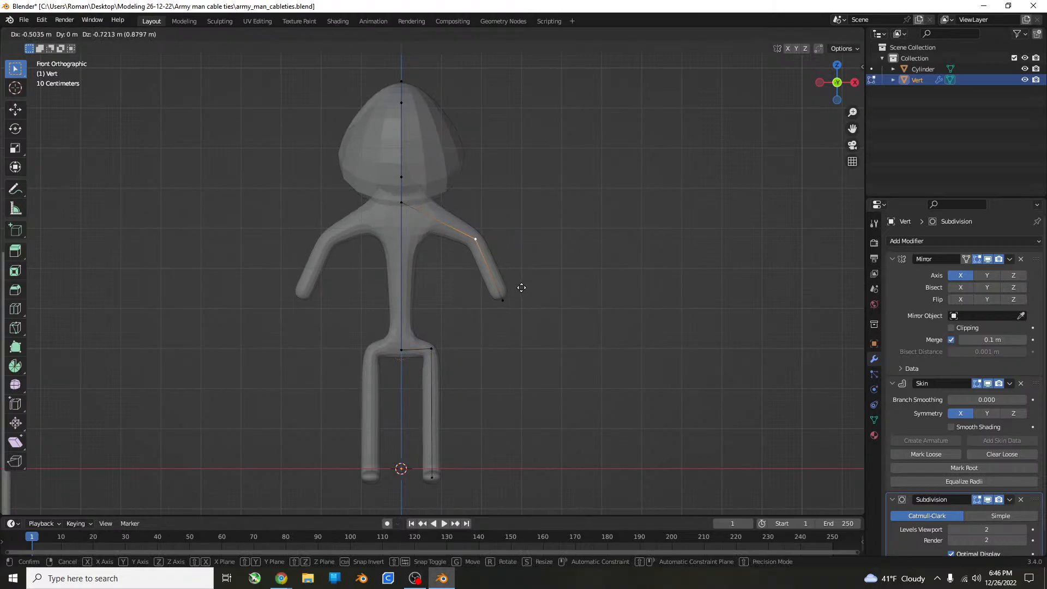
click(523, 301)
Narrow the skin along X at the head's lower forward vertex to about three quarters of its width.
middle_drag(523, 301, 561, 294)
shift+middle_drag(472, 224, 343, 434)
scroll(346, 369, down, 3)
scroll(315, 365, up, 6)
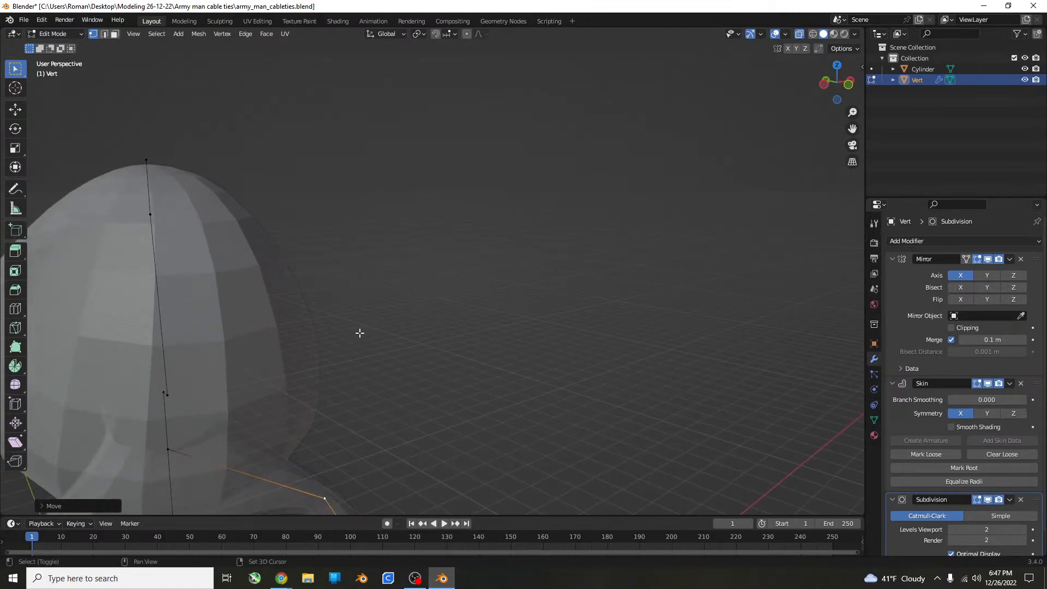
click(198, 388)
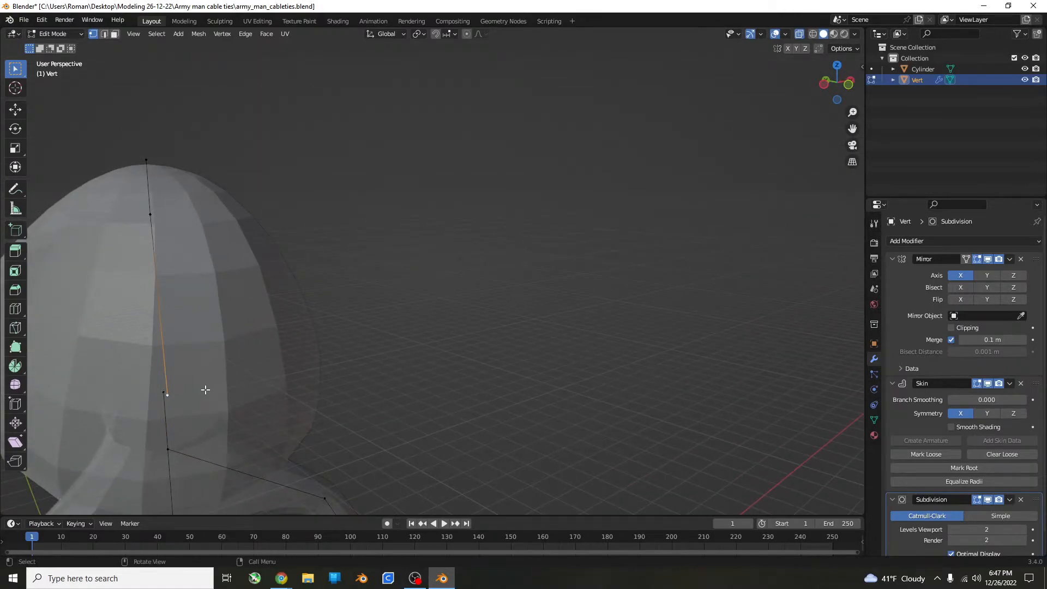
scroll(205, 390, down, 5)
middle_drag(516, 402, 543, 387)
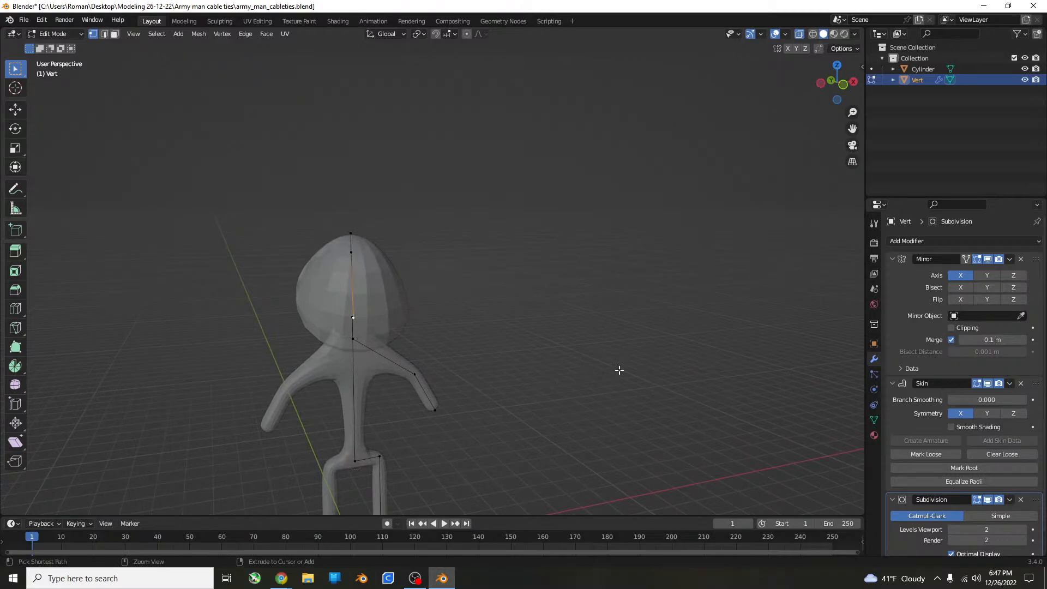
key(s)
key(x)
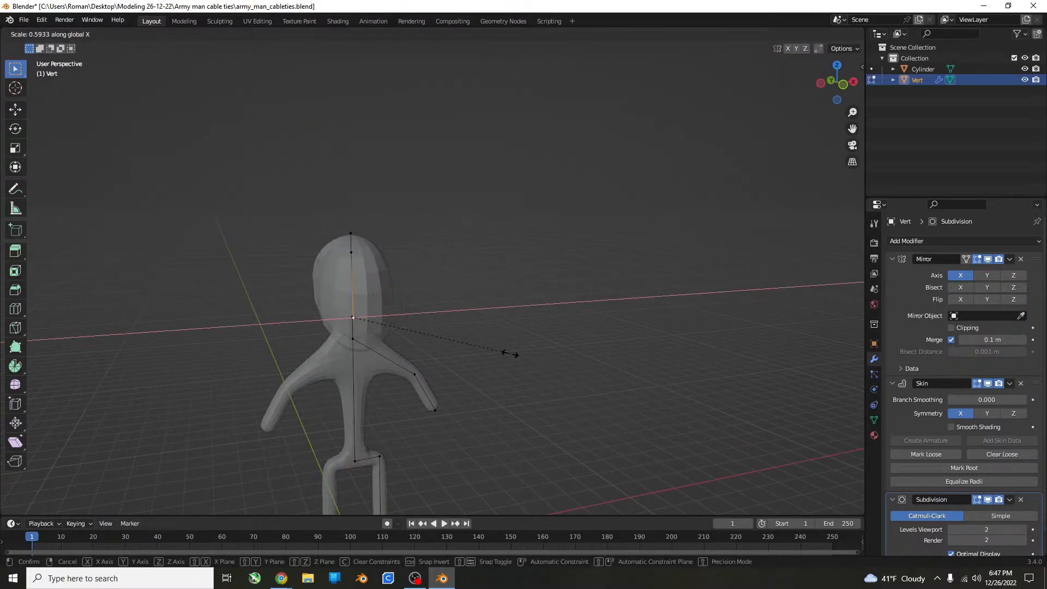
click(557, 349)
Narrow the skin at the same lower head vertex further along X, to about half.
mouse_move(558, 347)
middle_down()
mouse_move(479, 310)
mouse_move(550, 333)
middle_up()
key(ctrl+a)
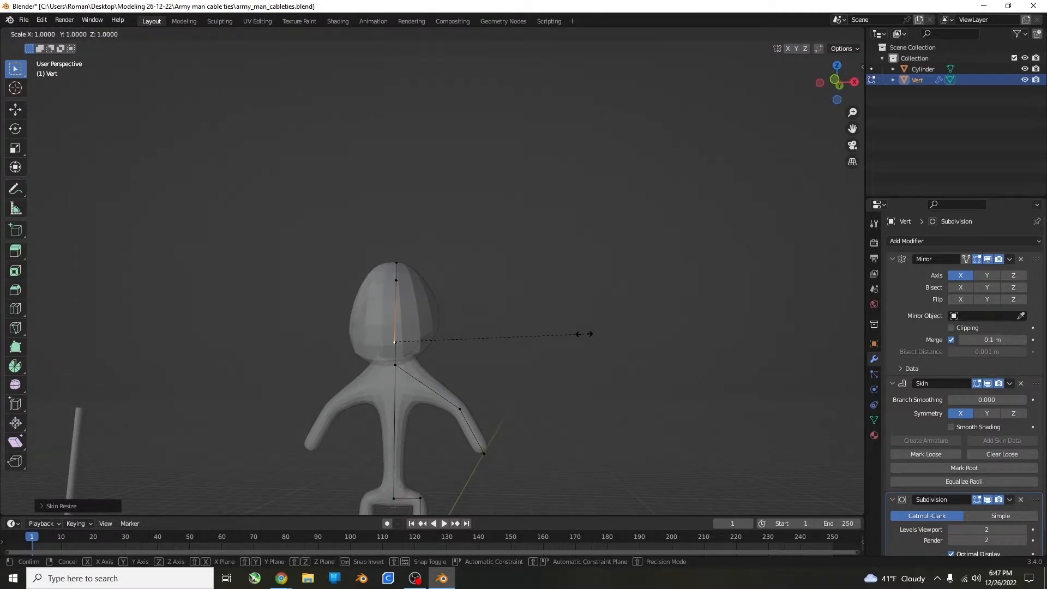
key(x)
click(490, 339)
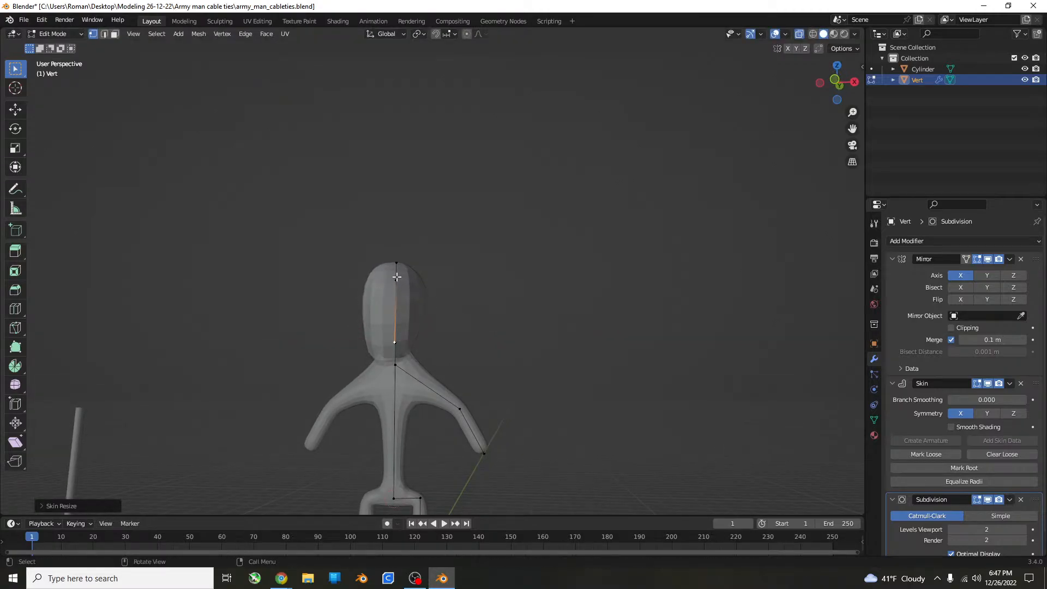
Widen the skin at the head's upper vertex along X by about a quarter.
middle_drag(489, 339, 529, 309)
key(ctrl+a)
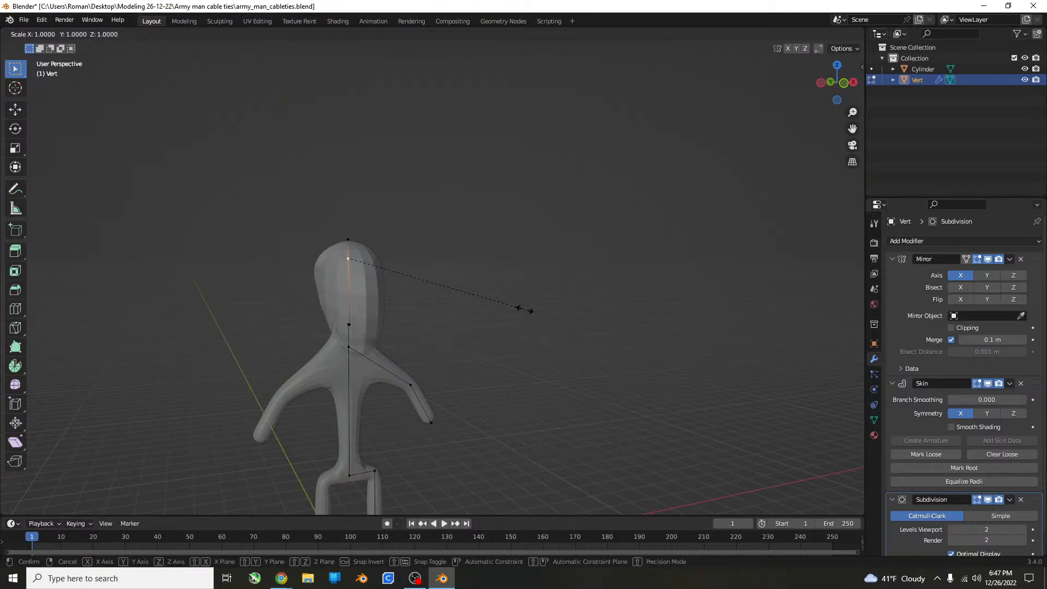
key(x)
click(574, 295)
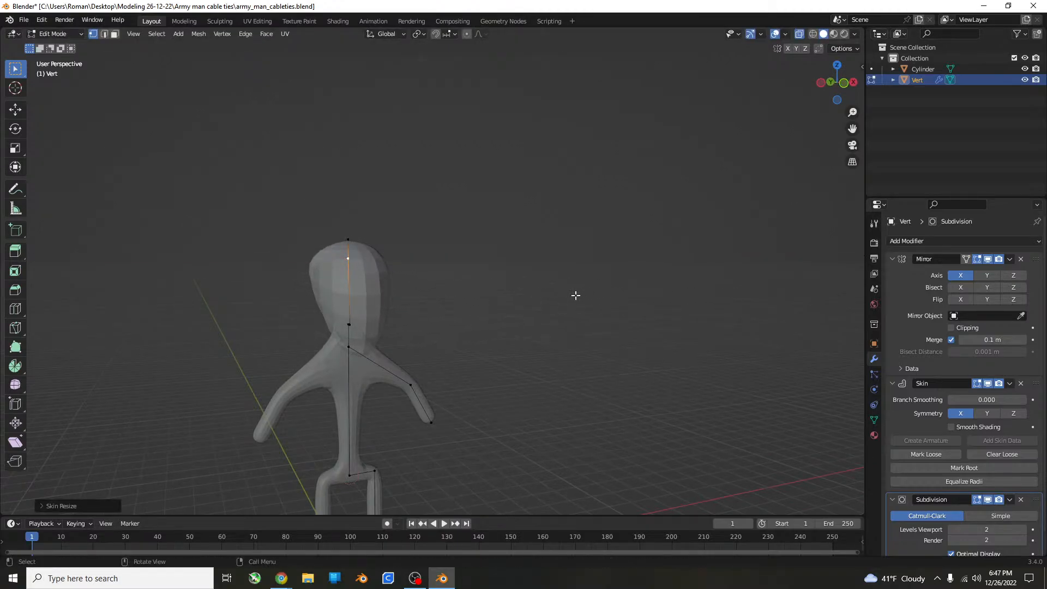
Try moving the topmost head vertex forward along Y by about 1.4 m.
middle_drag(574, 294, 363, 315)
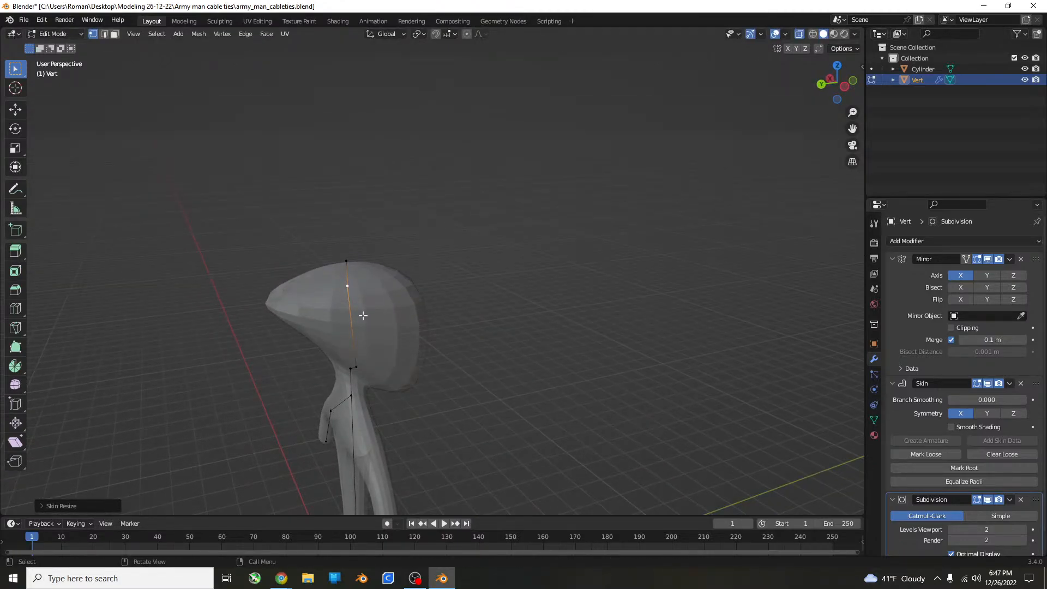
click(344, 262)
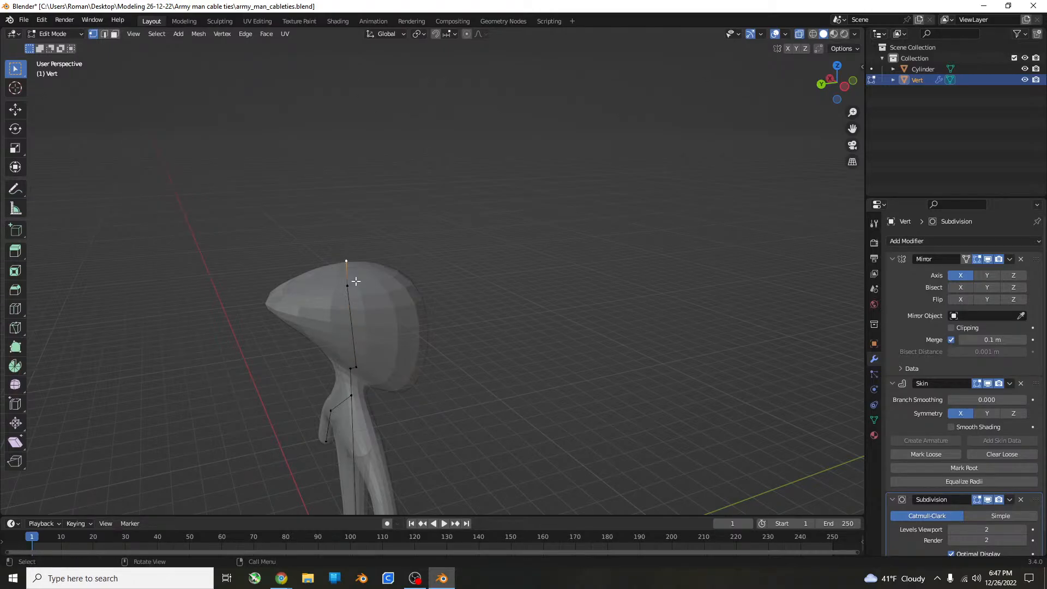
key(g)
key(y)
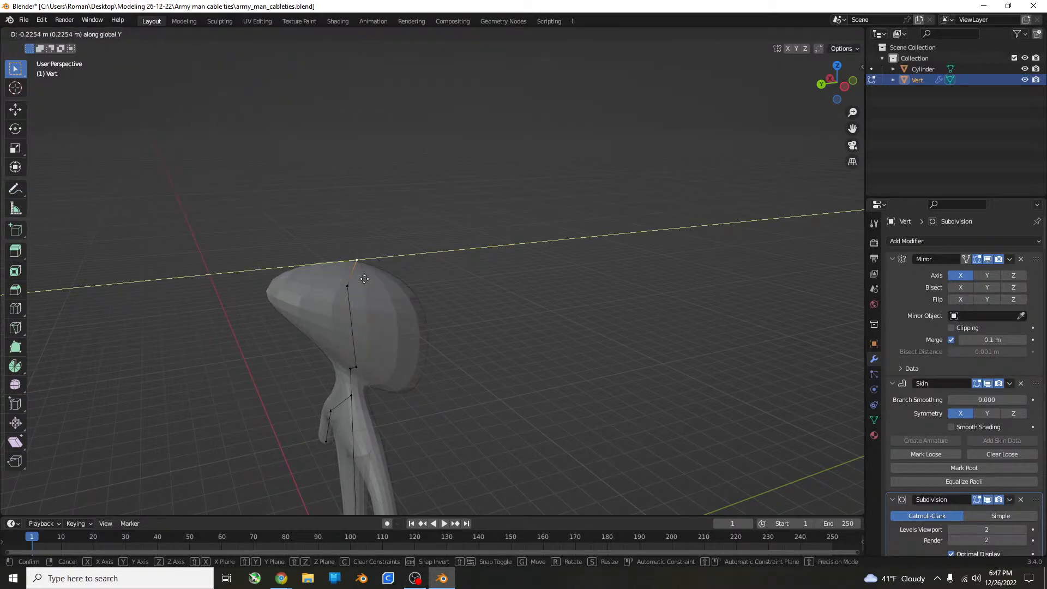
click(444, 264)
Try moving the head's upper vertex, just below the topmost one, forward in the side view by about 0.3 m.
middle_drag(443, 264, 247, 256)
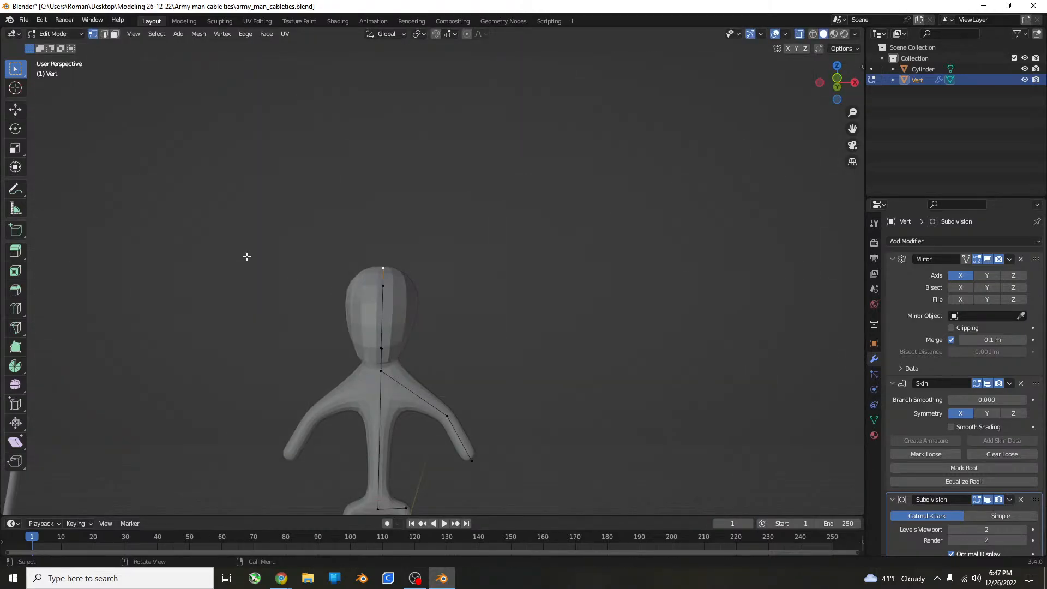
key(KP_3)
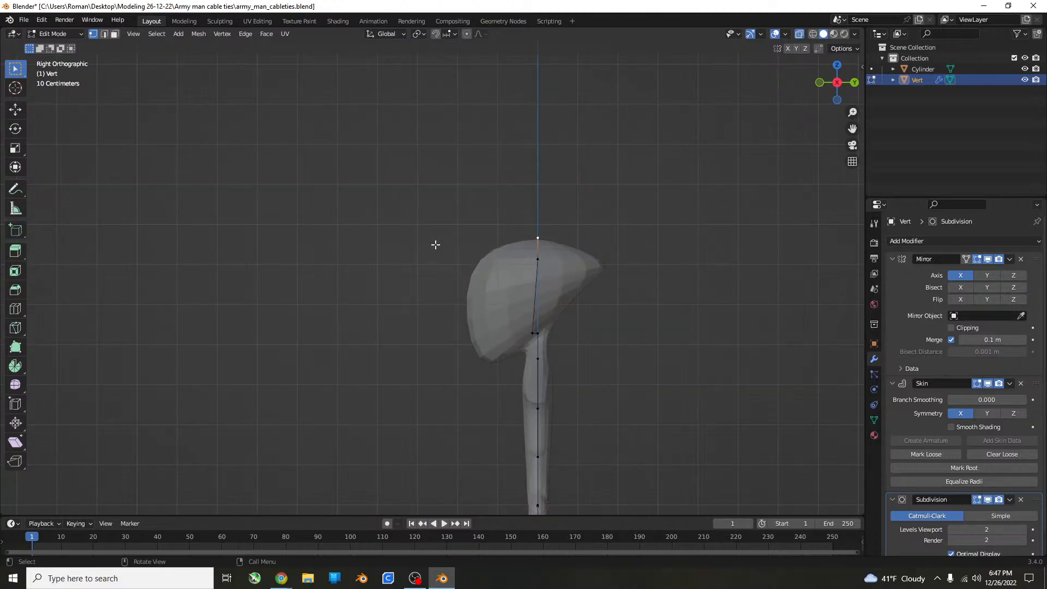
scroll(545, 253, up, 3)
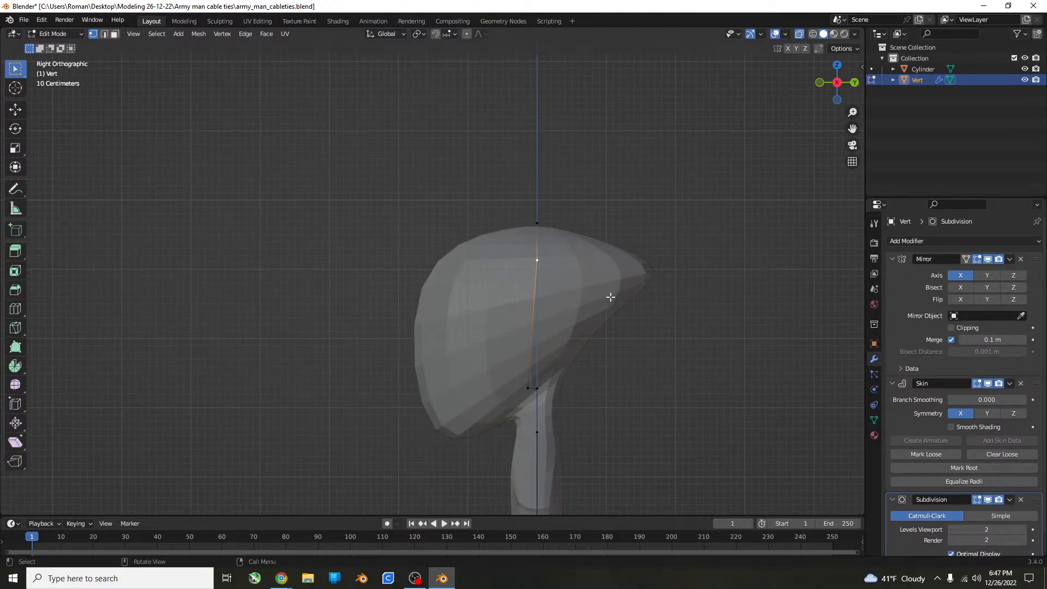
key(g)
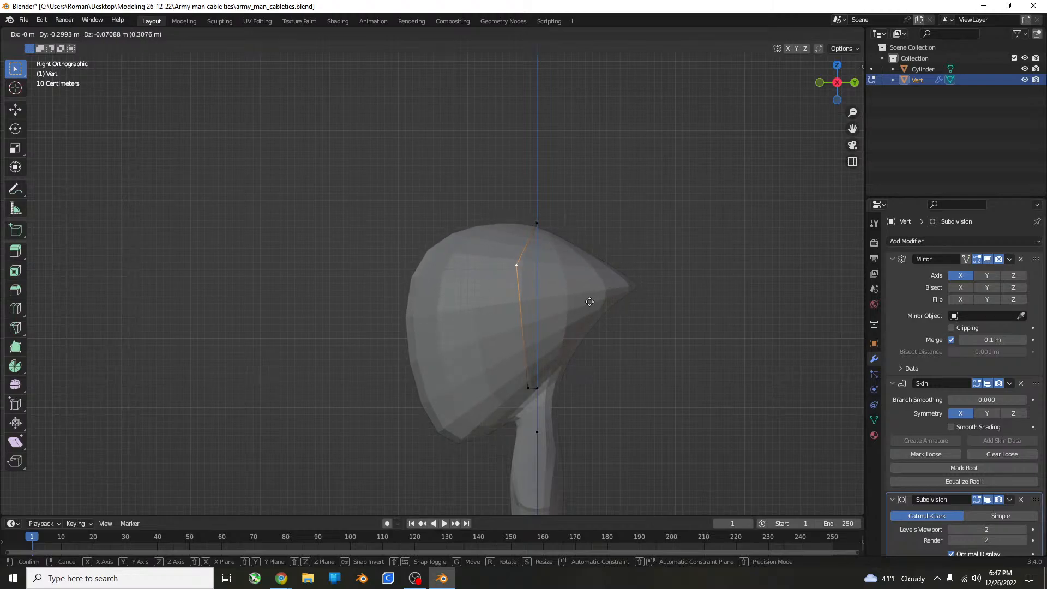
click(623, 301)
middle_drag(624, 302, 600, 351)
Save the army_man_cableties.blend file.
scroll(627, 311, down, 6)
key(ctrl+s)
scroll(435, 320, up, 5)
Add one loop cut at the middle of the edge running from the upper chest vertex to the arm.
shift+middle_drag(399, 407, 462, 318)
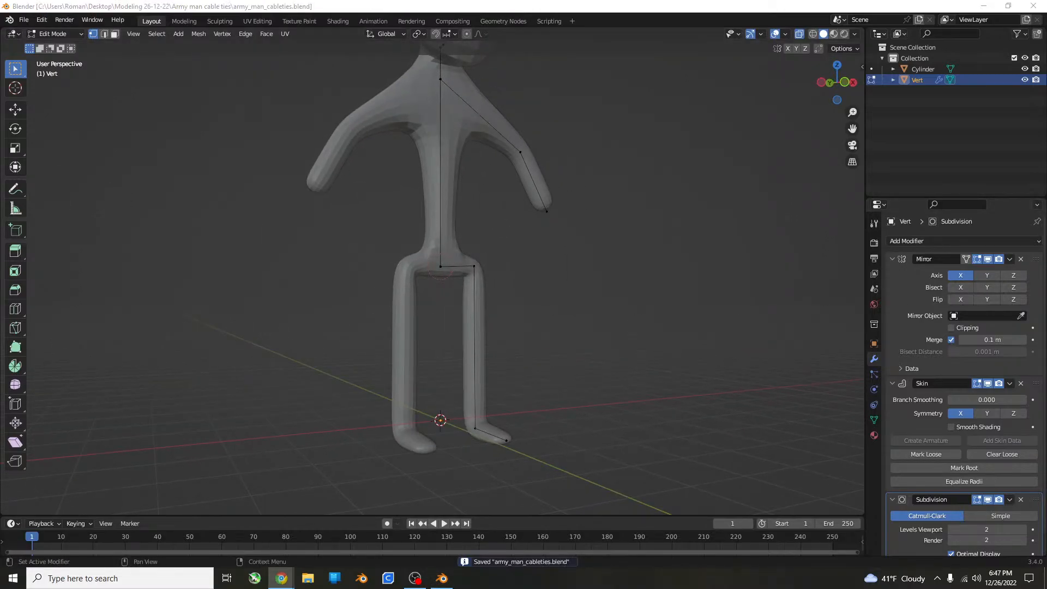
click(452, 90)
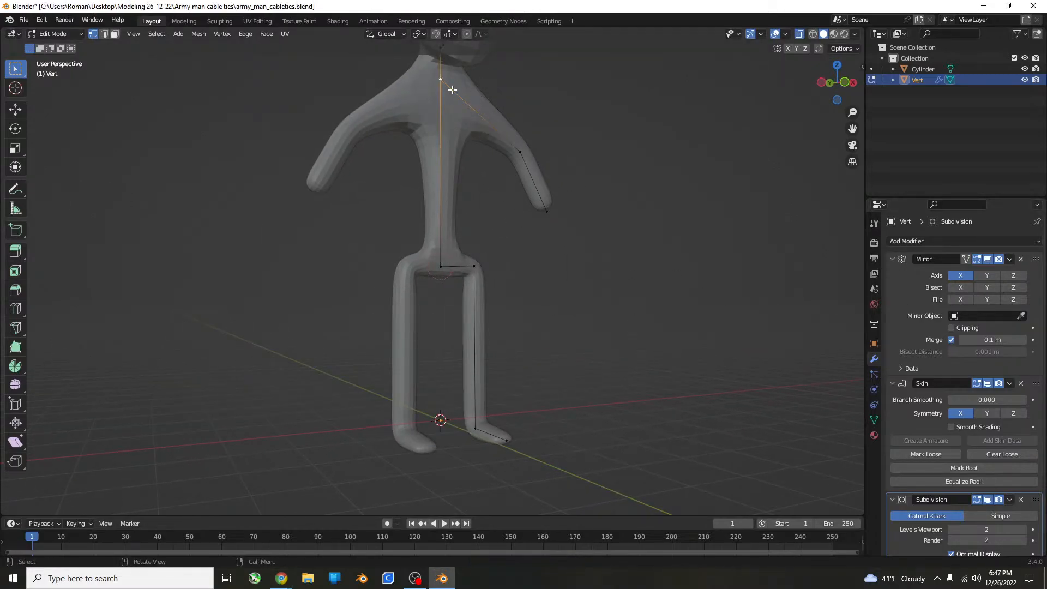
key(KP_1)
scroll(371, 392, up, 6)
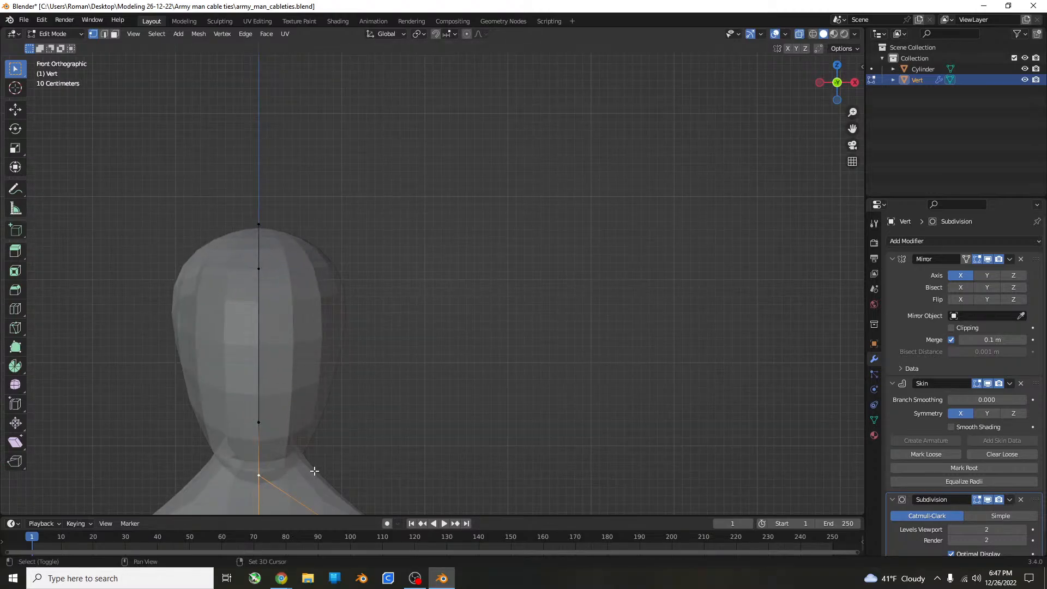
scroll(398, 354, up, 2)
key(ctrl+r)
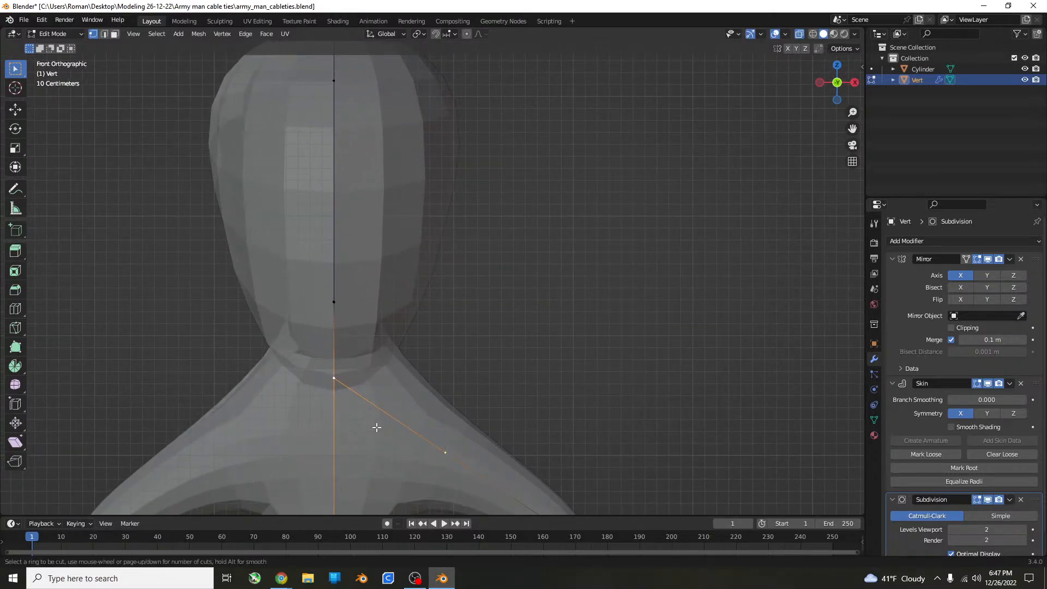
double_click(386, 409)
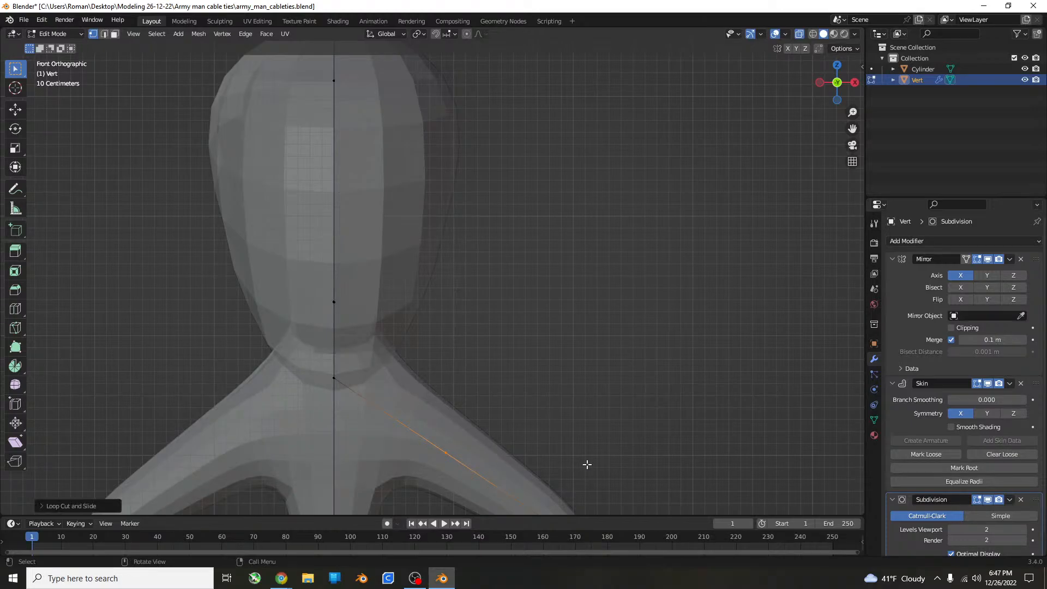
Move the new shoulder vertex upward in the front view until it is nearly level with the upper chest vertex.
key(g)
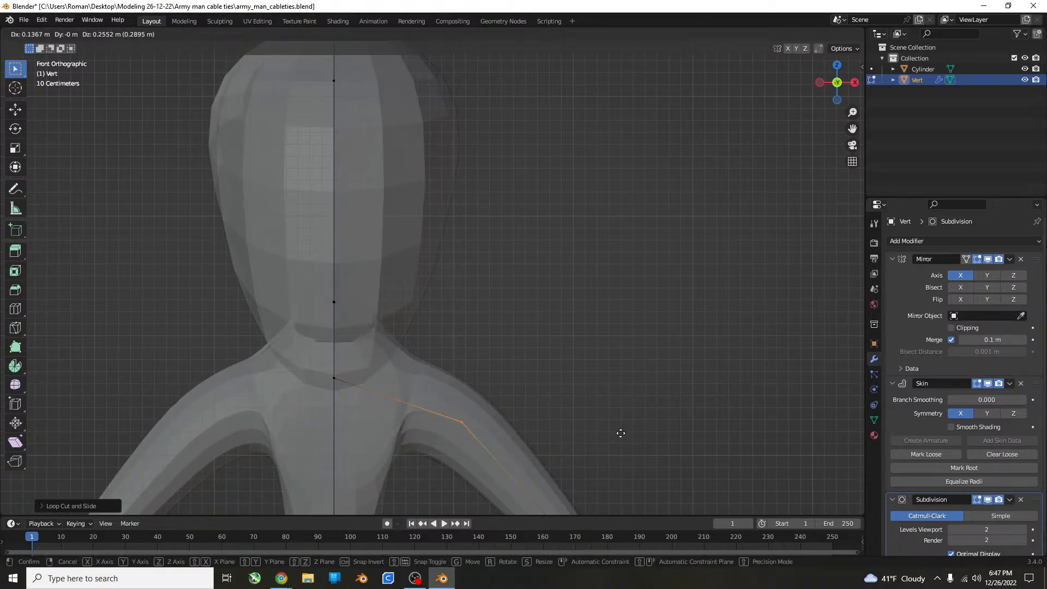
click(638, 442)
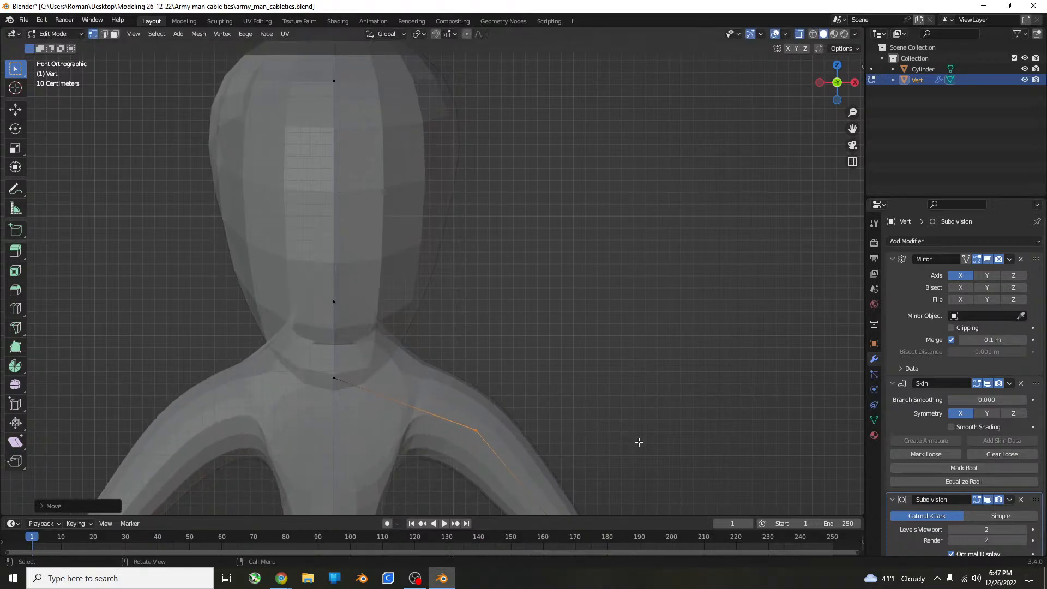
click(620, 421)
scroll(555, 406, down, 4)
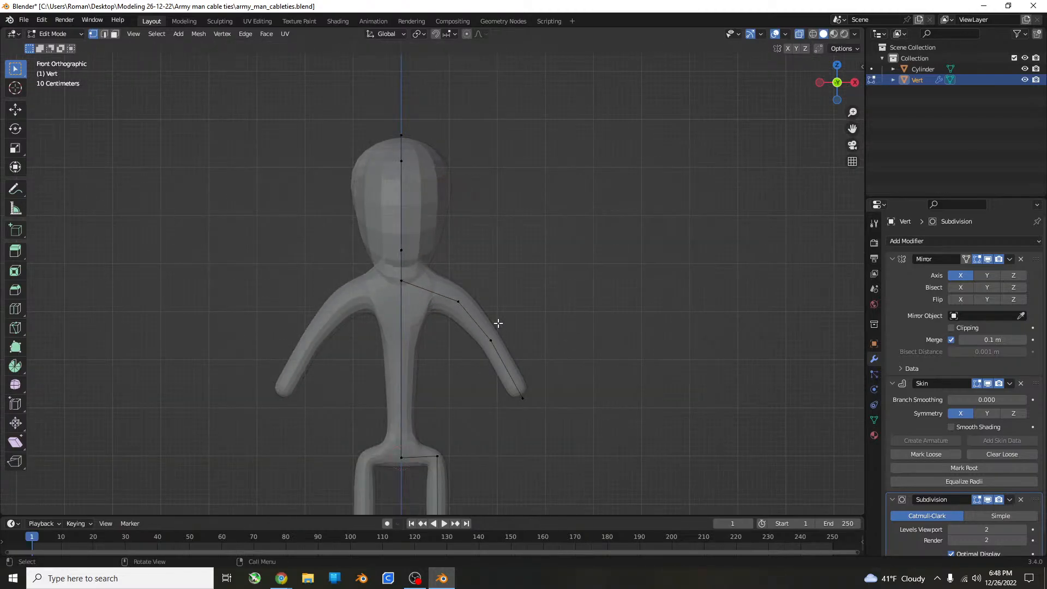
key(g)
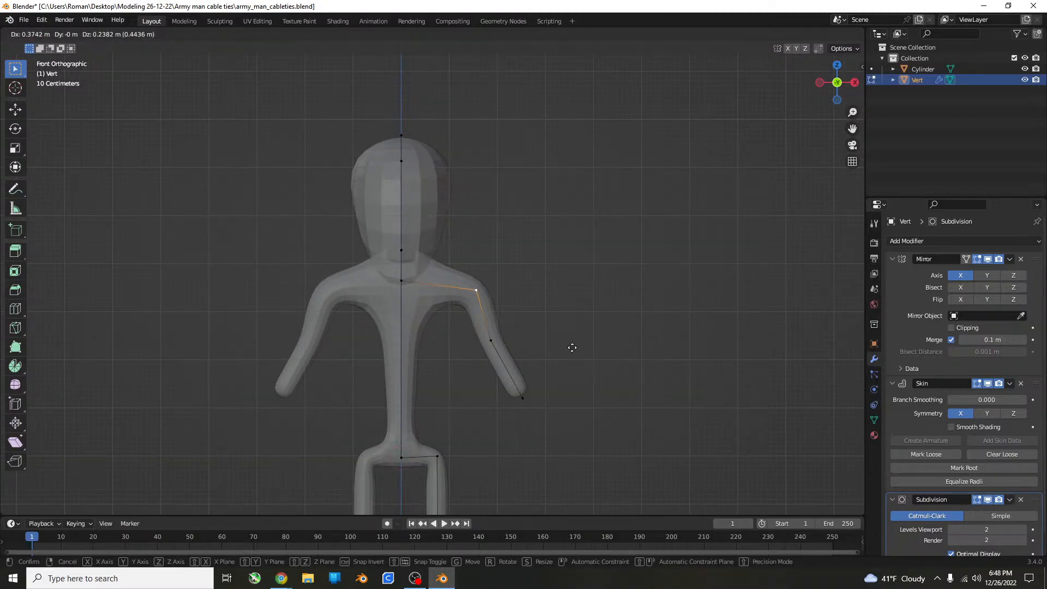
click(543, 342)
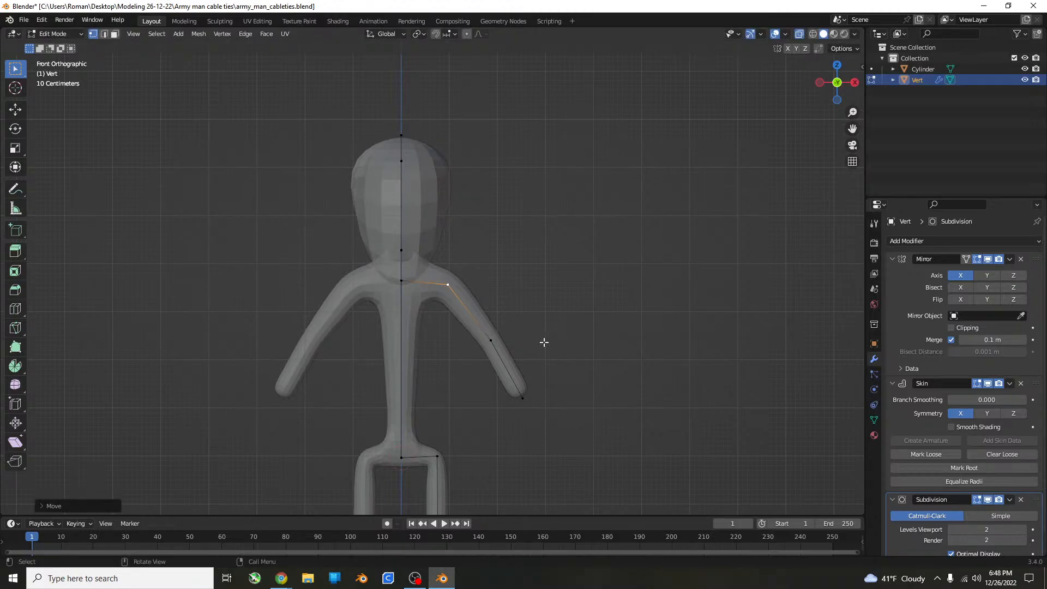
Enlarge the skin at the shoulder vertex to about one and a half times and at the upper chest vertex to about three times.
key(ctrl+a)
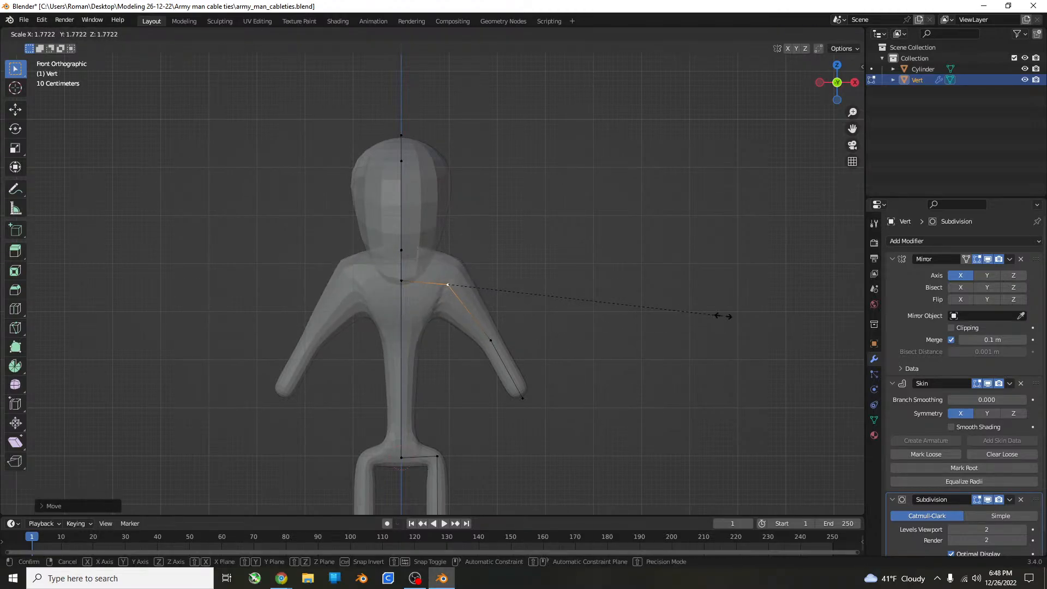
click(675, 314)
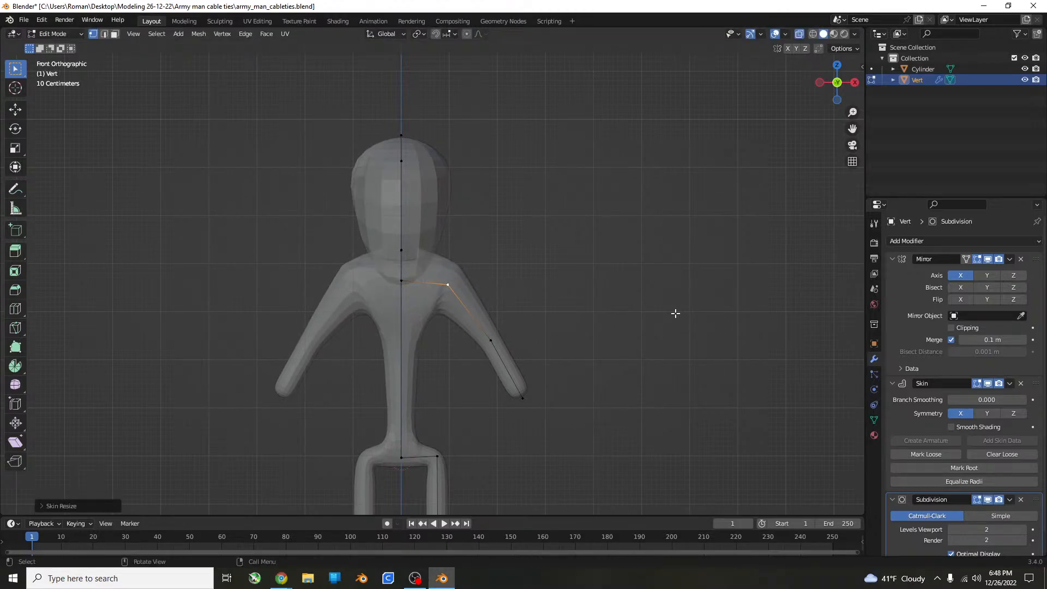
click(420, 291)
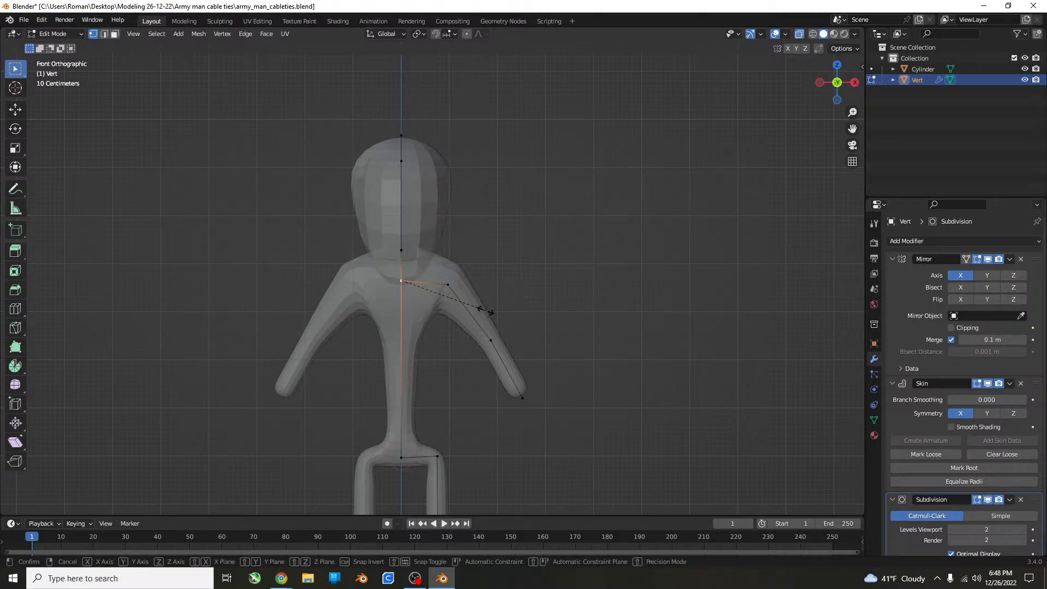
key(ctrl+a)
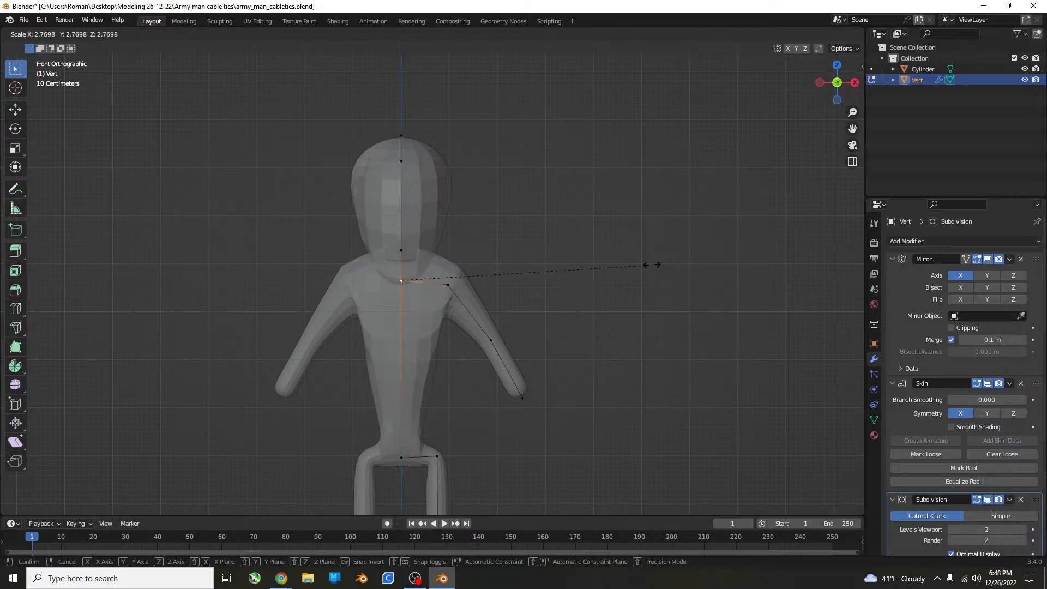
click(711, 258)
Add one loop cut at the middle of the short neck edge between the head and the upper chest vertex.
scroll(398, 297, up, 4)
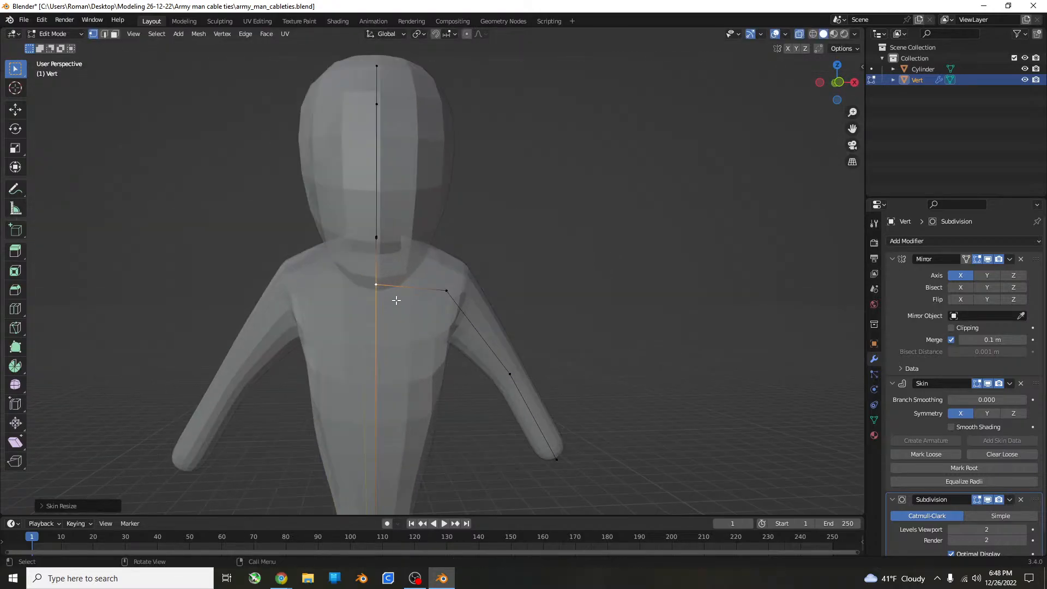
middle_drag(369, 238, 703, 234)
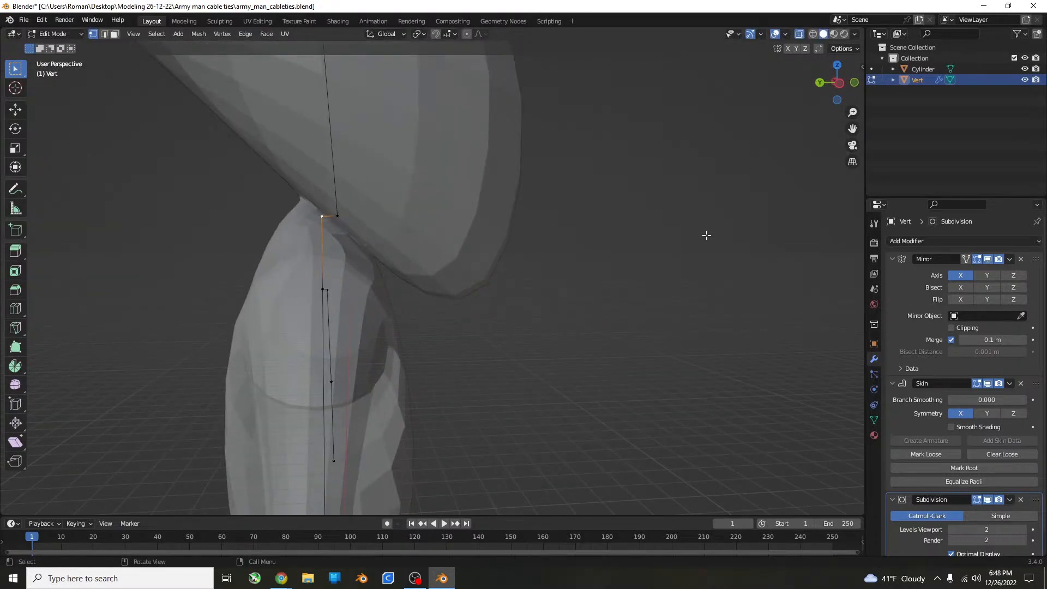
key(ctrl+r)
double_click(299, 249)
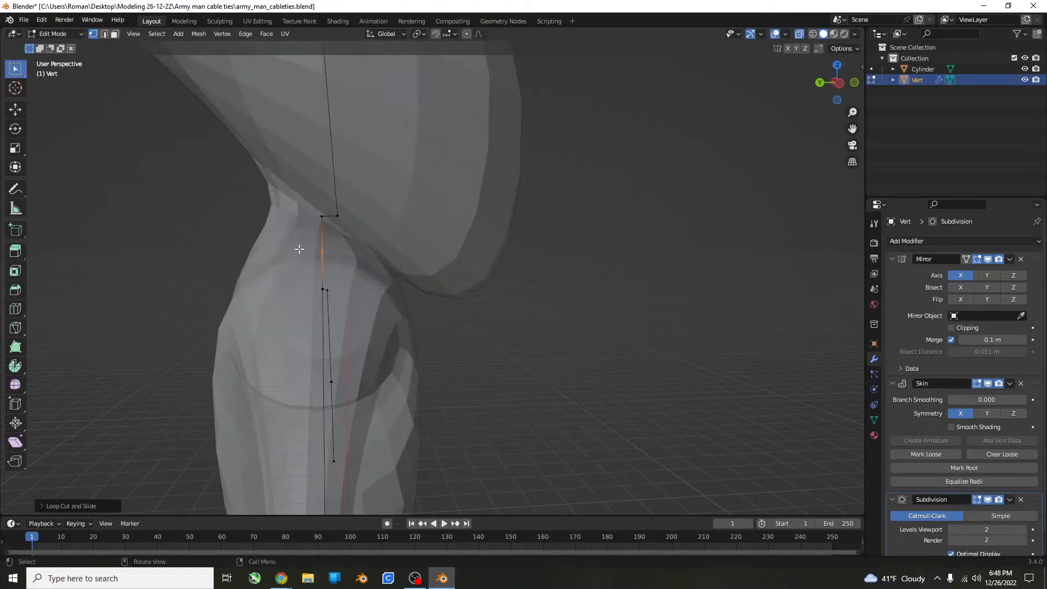
Shrink the skin at the new neck vertex to about a third of its size.
middle_drag(667, 251, 450, 264)
scroll(519, 245, down, 6)
scroll(498, 289, up, 6)
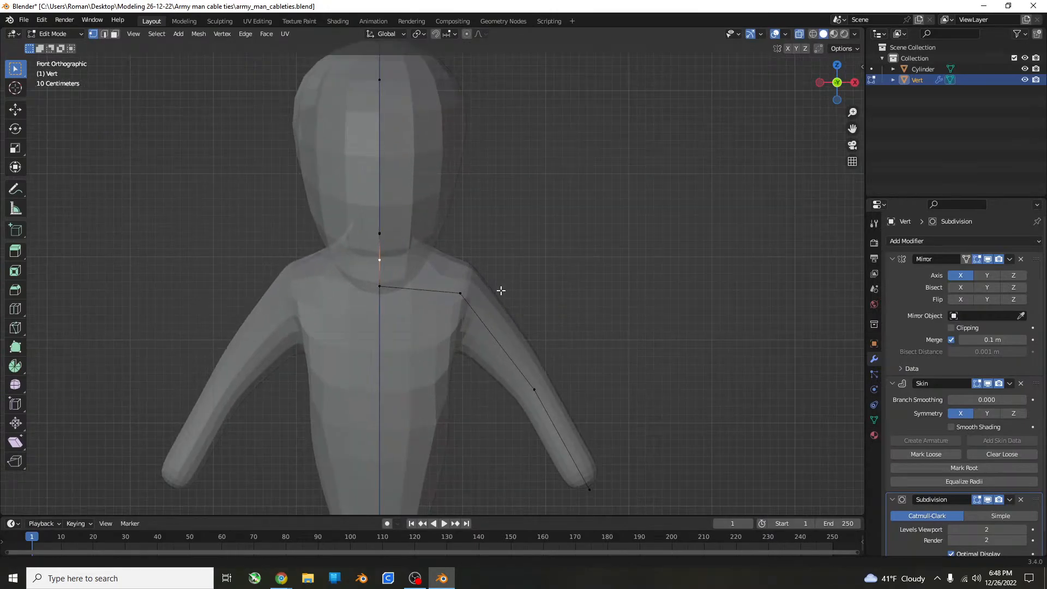
key(ctrl+a)
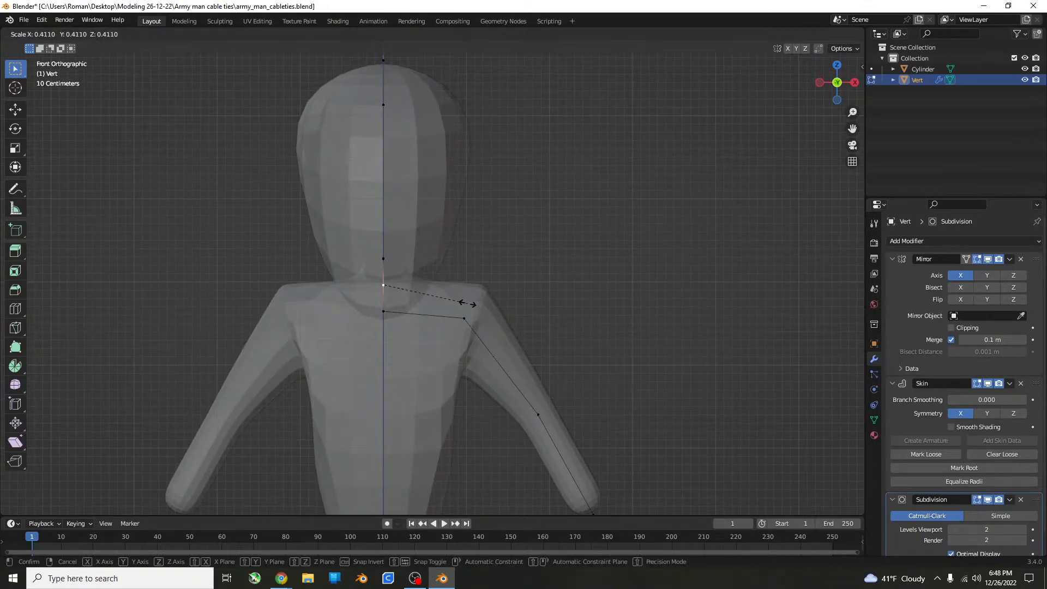
click(449, 286)
Move the neck vertex slightly toward the back of the figure in the side view, by about 0.1 m.
middle_drag(449, 286, 546, 312)
key(KP_3)
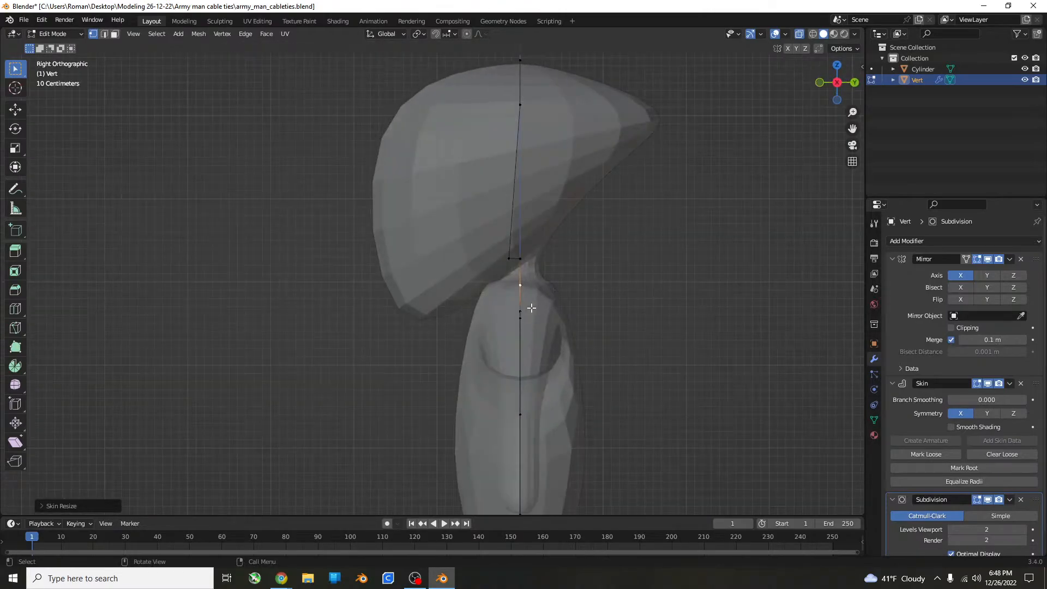
key(g)
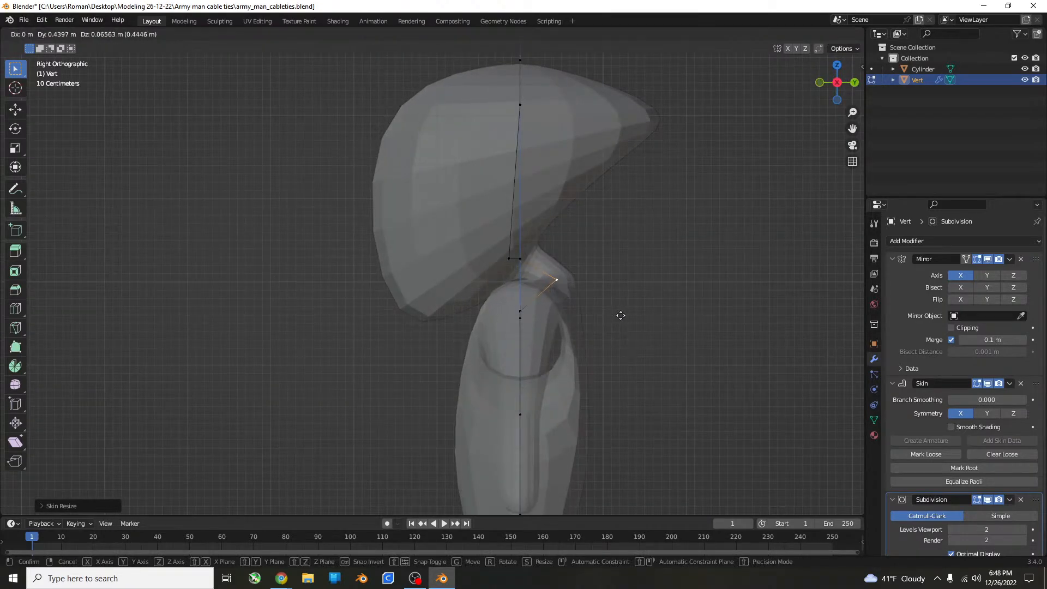
click(593, 322)
middle_drag(593, 322, 600, 296)
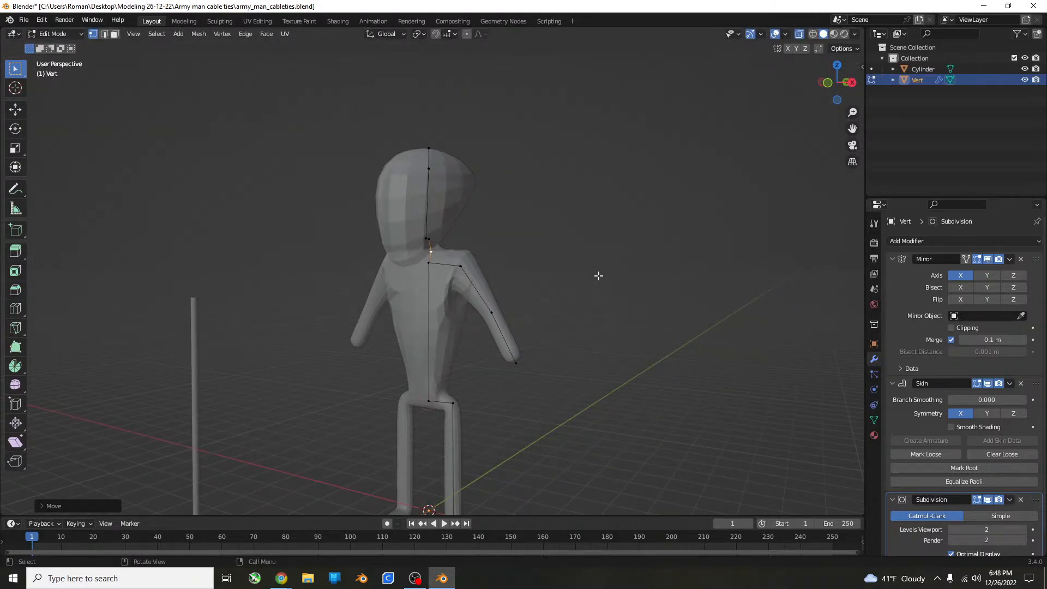
Add one loop cut to the torso edge between chest and hips and move its vertex down along Z to just above the hips.
key(KP_1)
scroll(460, 416, up, 4)
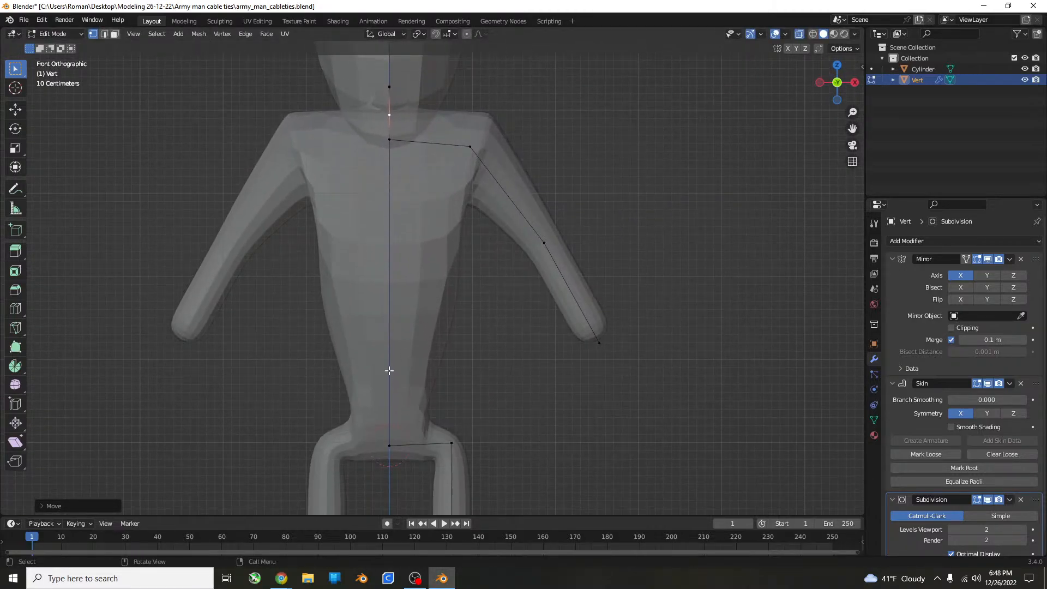
click(392, 445)
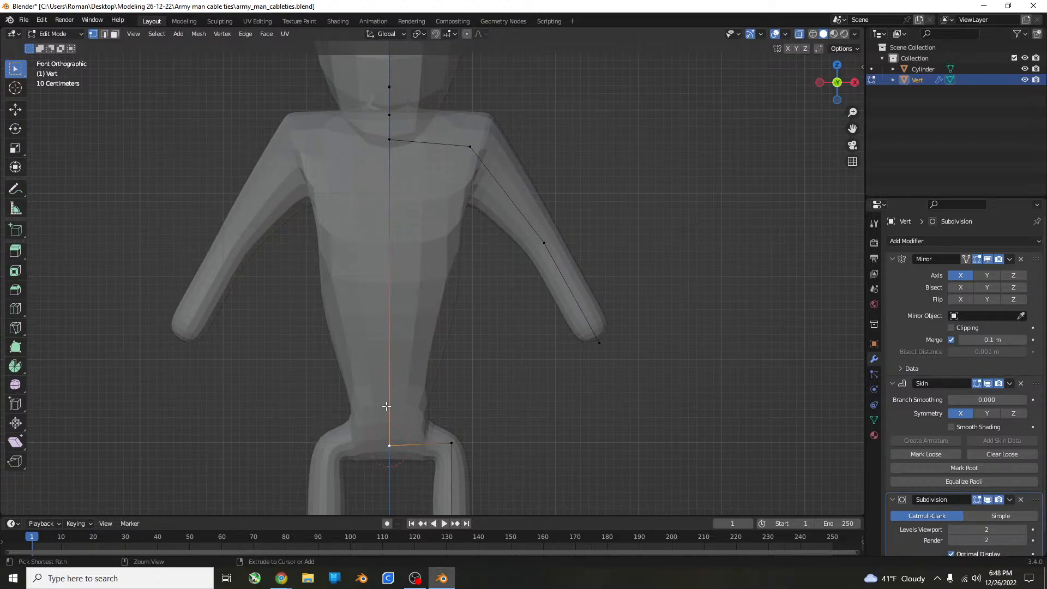
key(ctrl+r)
click(386, 397)
right_click(386, 397)
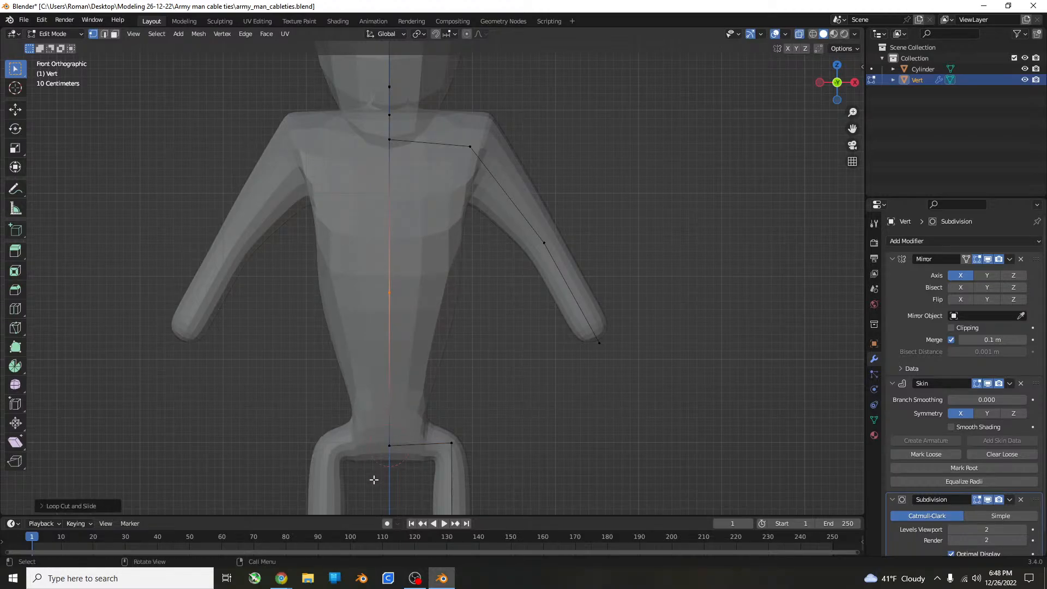
key(g)
key(z)
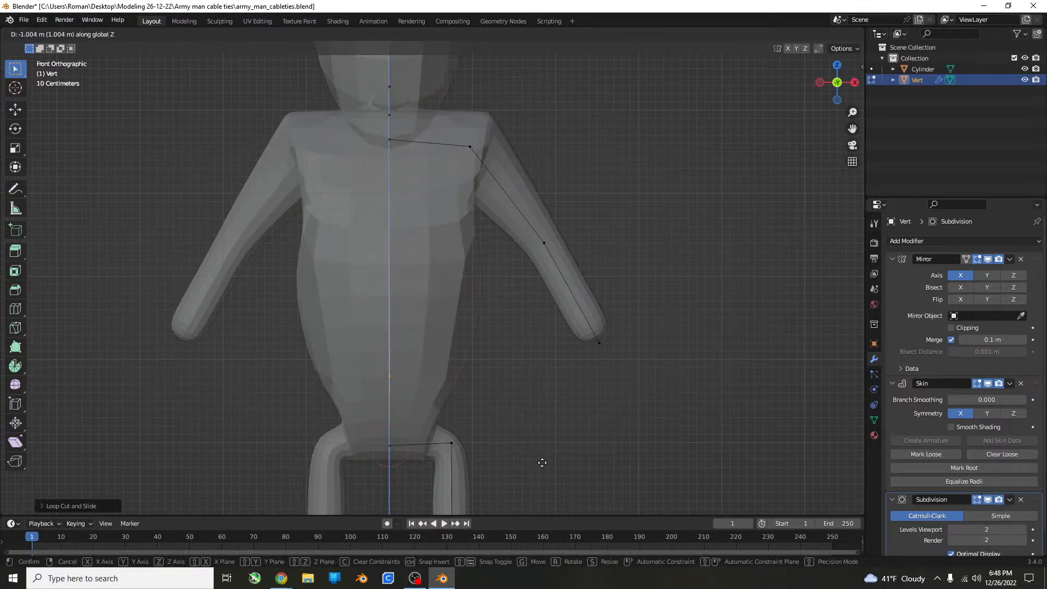
click(550, 482)
In the front view, narrow the skin at the vertex just above the hips along X to somewhat over half.
key(KP_3)
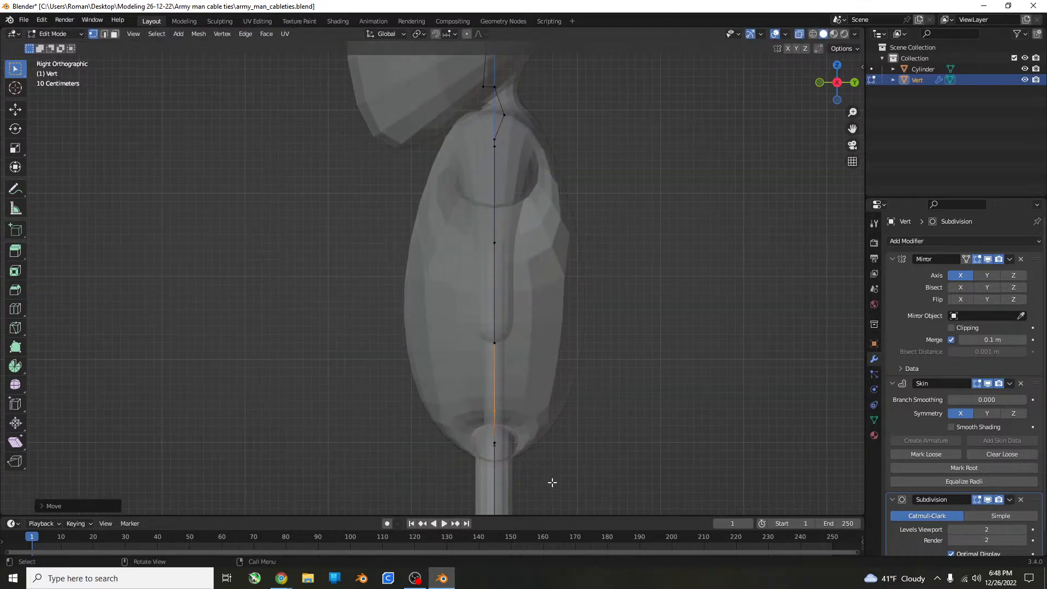
key(KP_1)
scroll(541, 452, down, 4)
scroll(541, 452, down, 1)
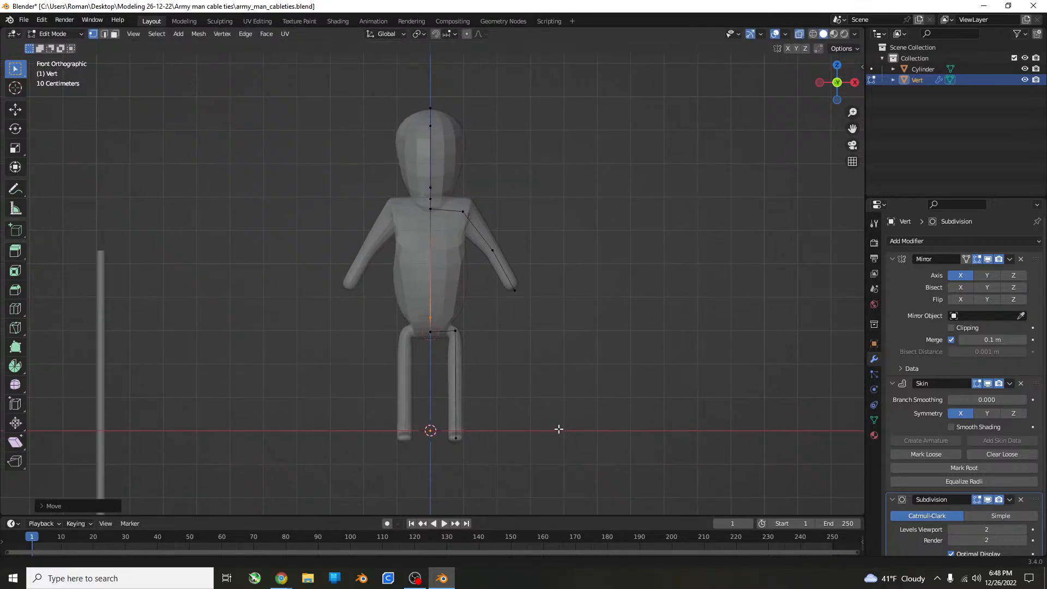
key(ctrl+a)
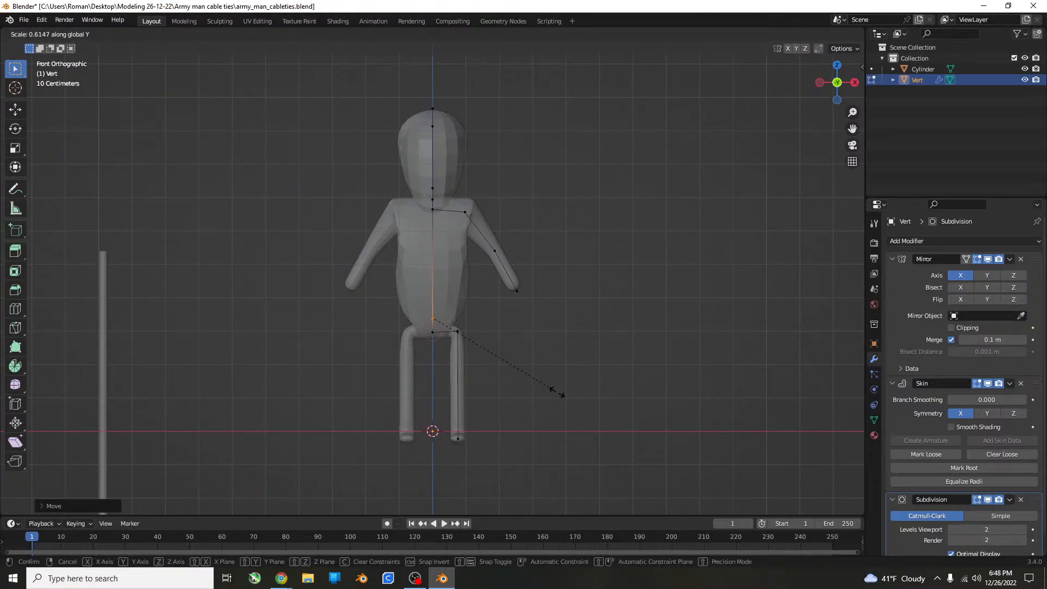
click(472, 355)
key(ctrl+a)
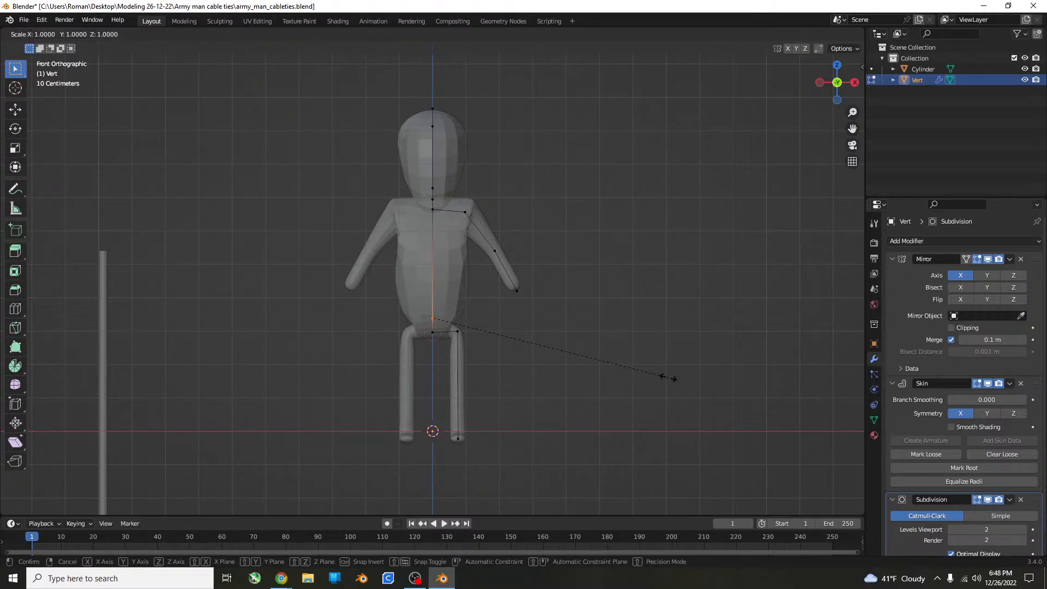
key(x)
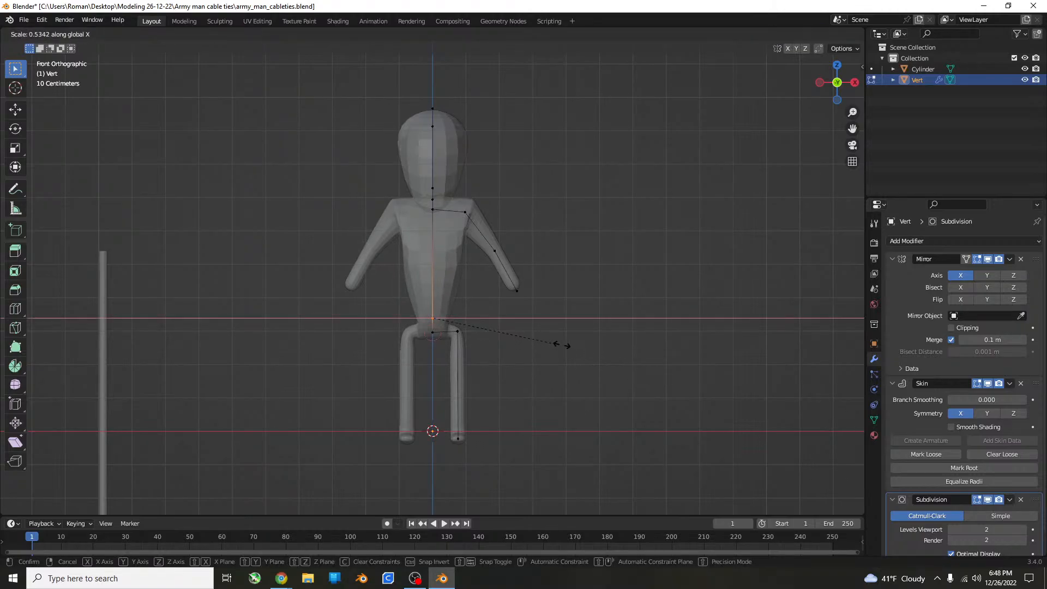
click(577, 345)
Move the vertex above the hips slightly up along Z and enlarge its skin uniformly by about 1.3 times.
key(g)
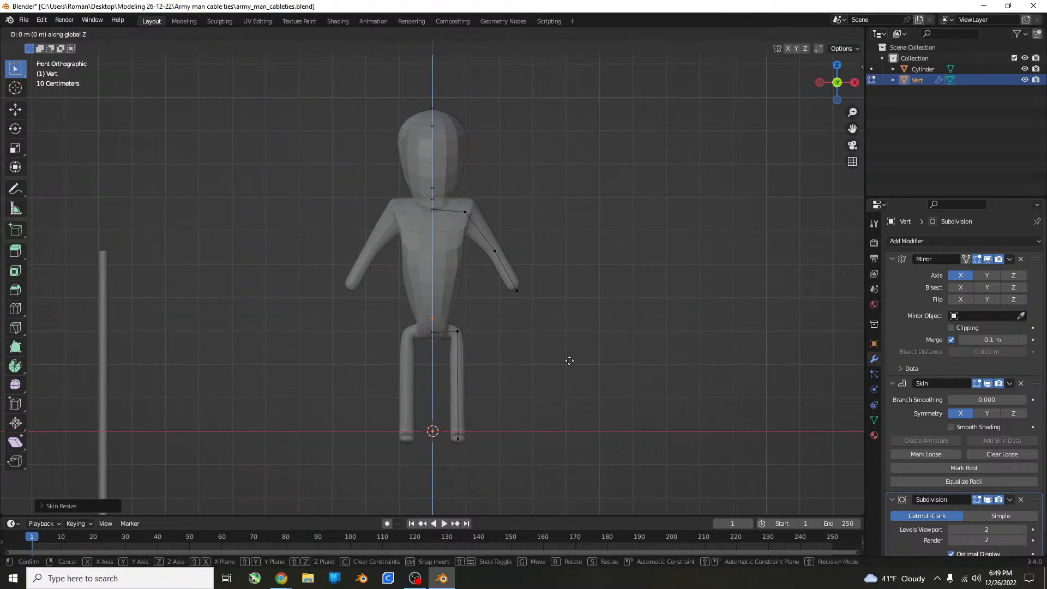
key(z)
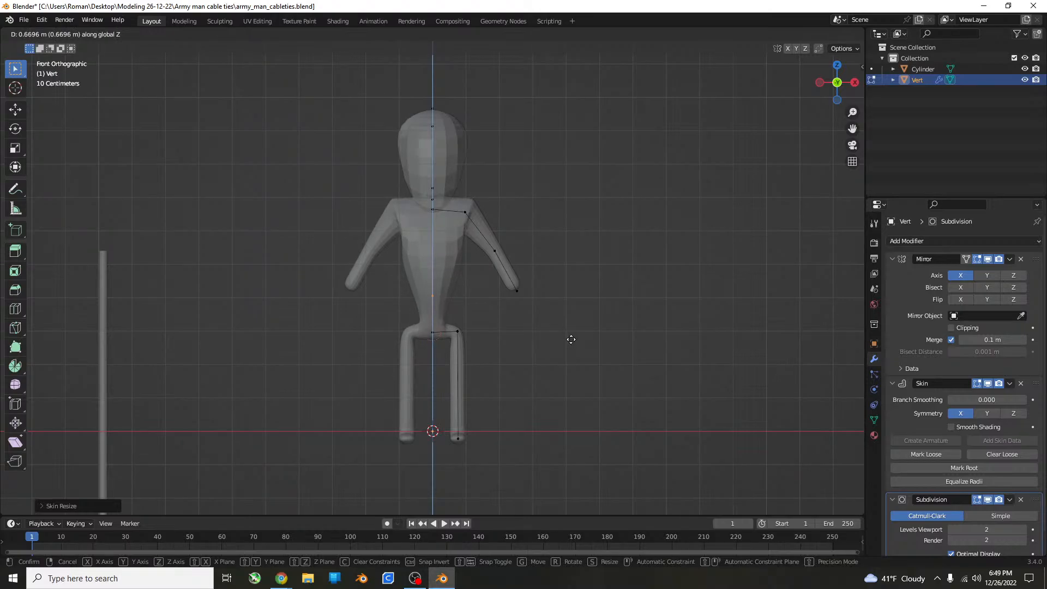
click(570, 355)
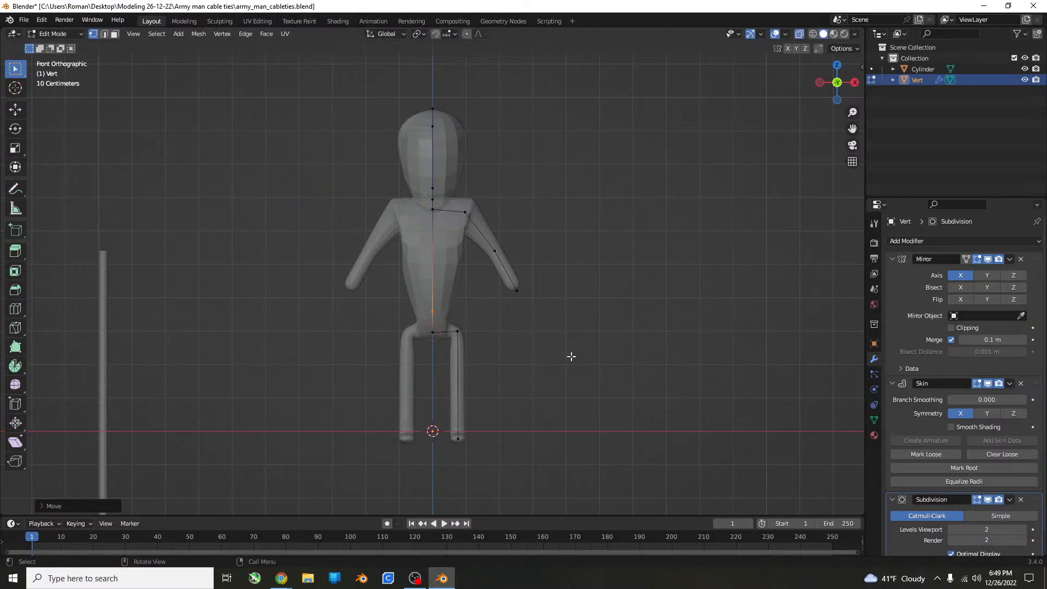
scroll(571, 356, up, 5)
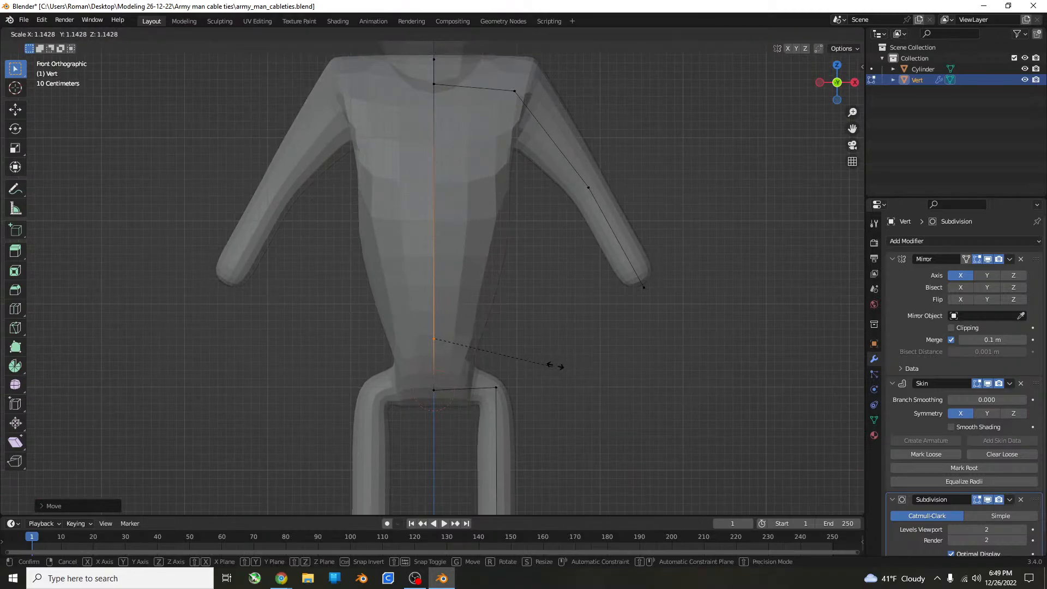
key(ctrl+a)
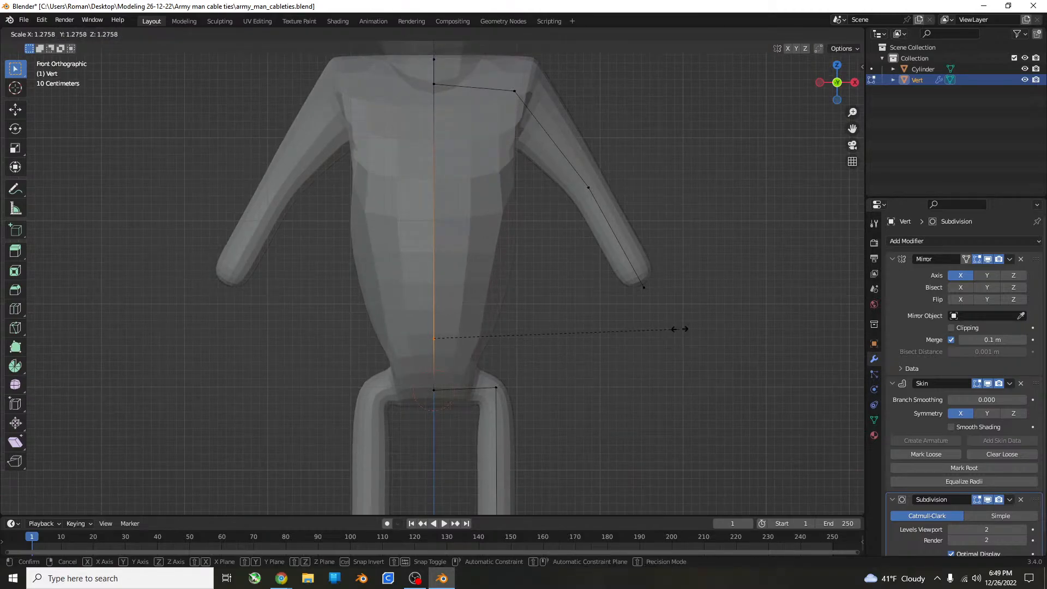
click(708, 327)
middle_drag(708, 327, 621, 333)
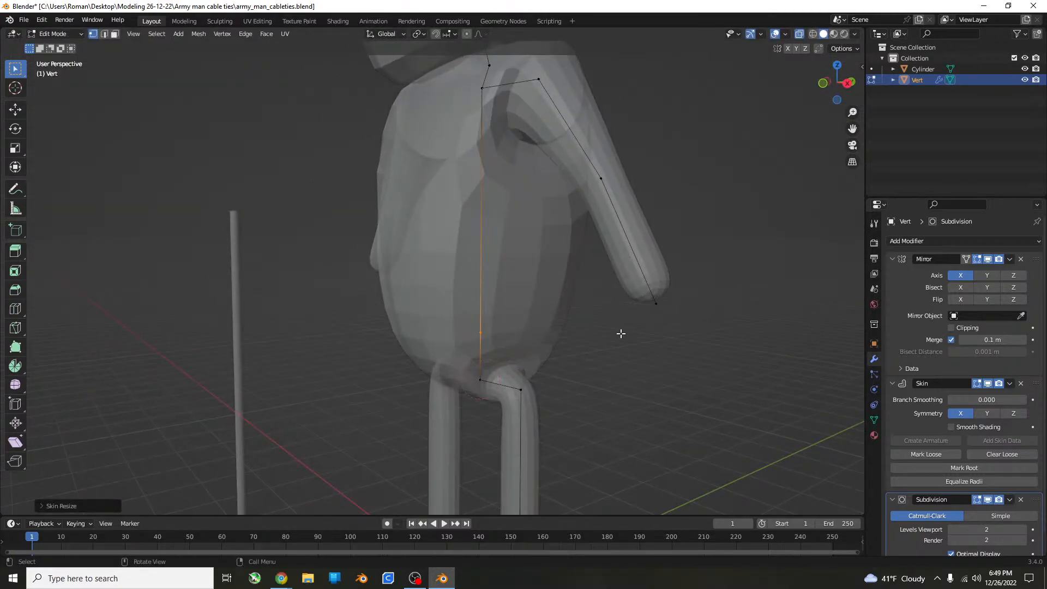
In the side view, flatten the skin at that waist vertex along Y and move it about 0.16 m toward the back.
key(KP_3)
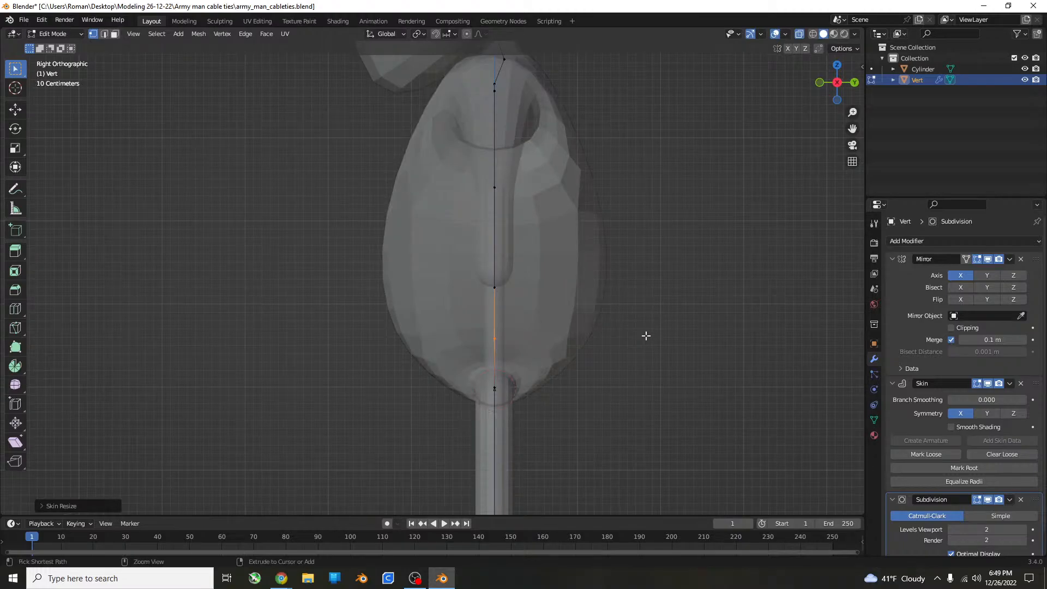
key(ctrl+a)
key(y)
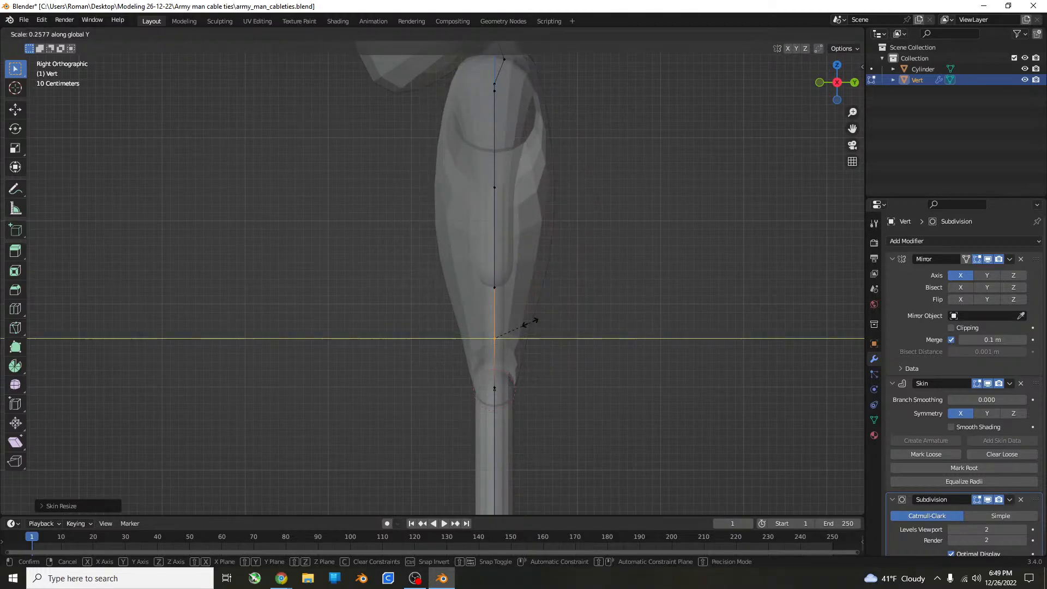
click(581, 326)
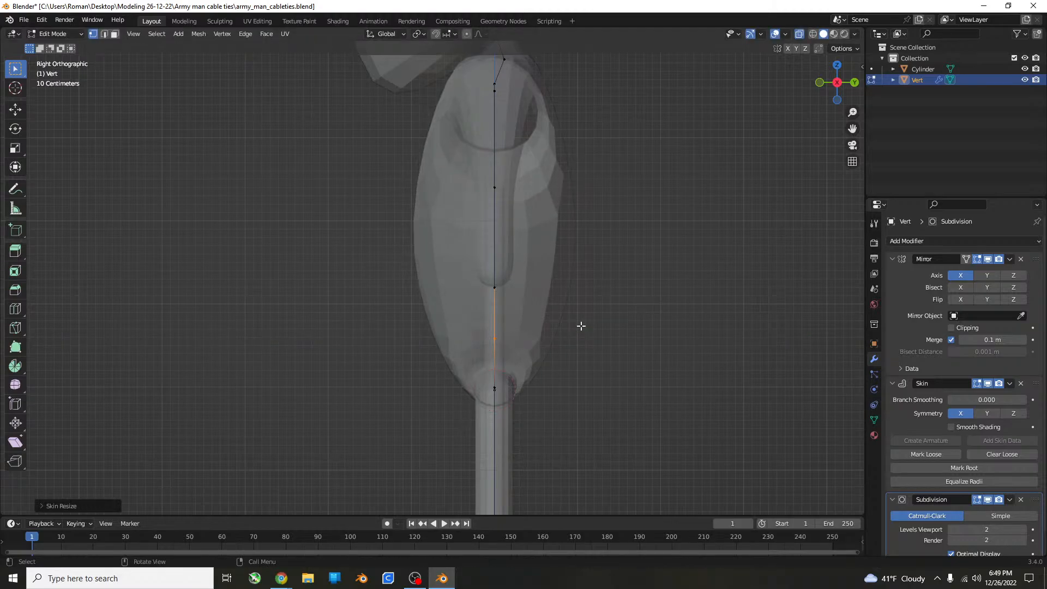
key(g)
key(y)
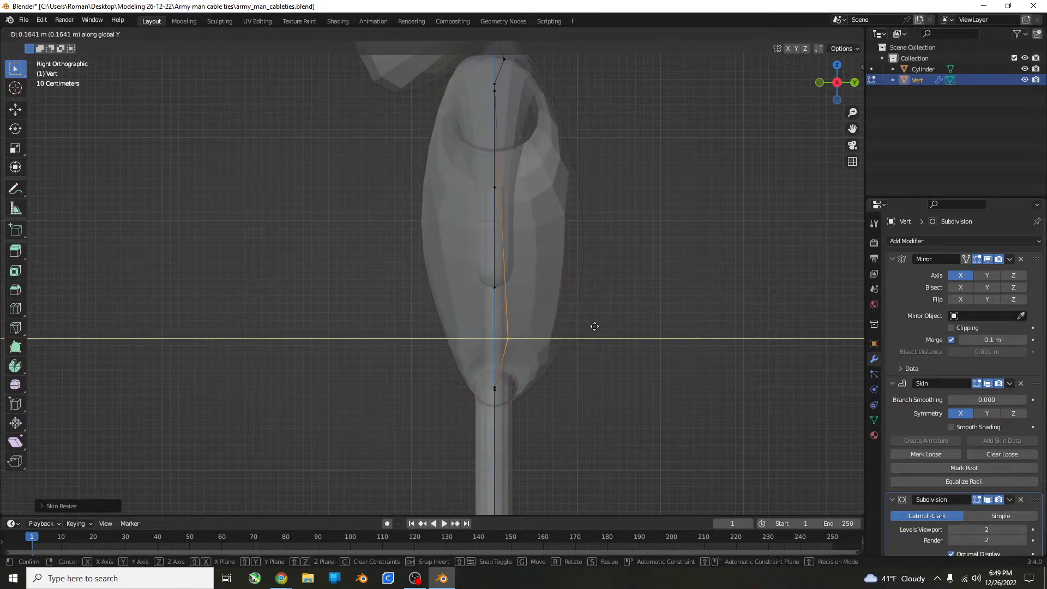
click(583, 322)
Add one loop cut to the torso edge above the waist vertex and move its new vertex down about 0.85 m.
click(511, 301)
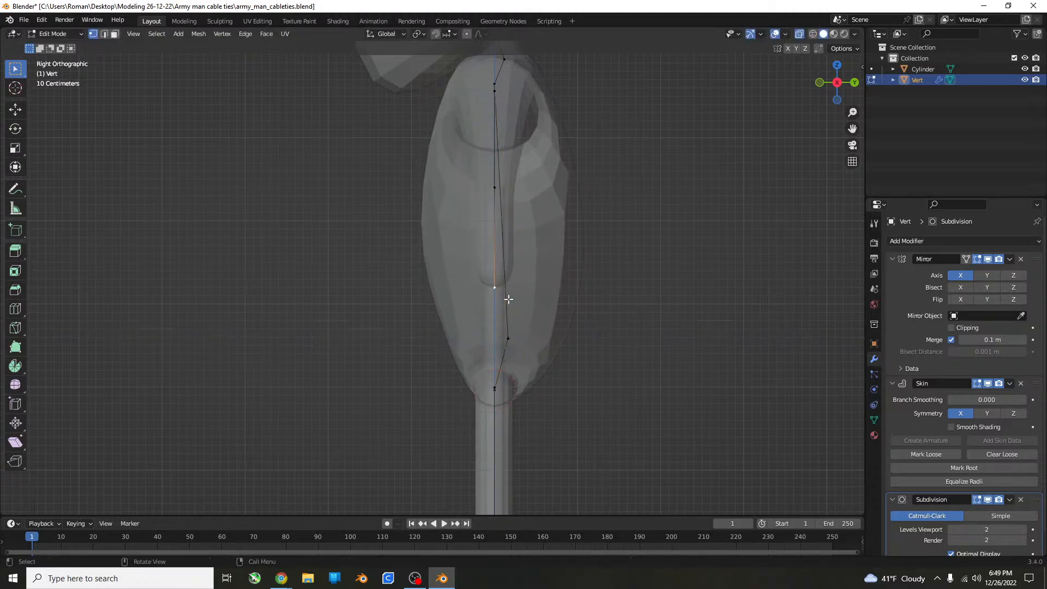
click(509, 339)
key(ctrl+r)
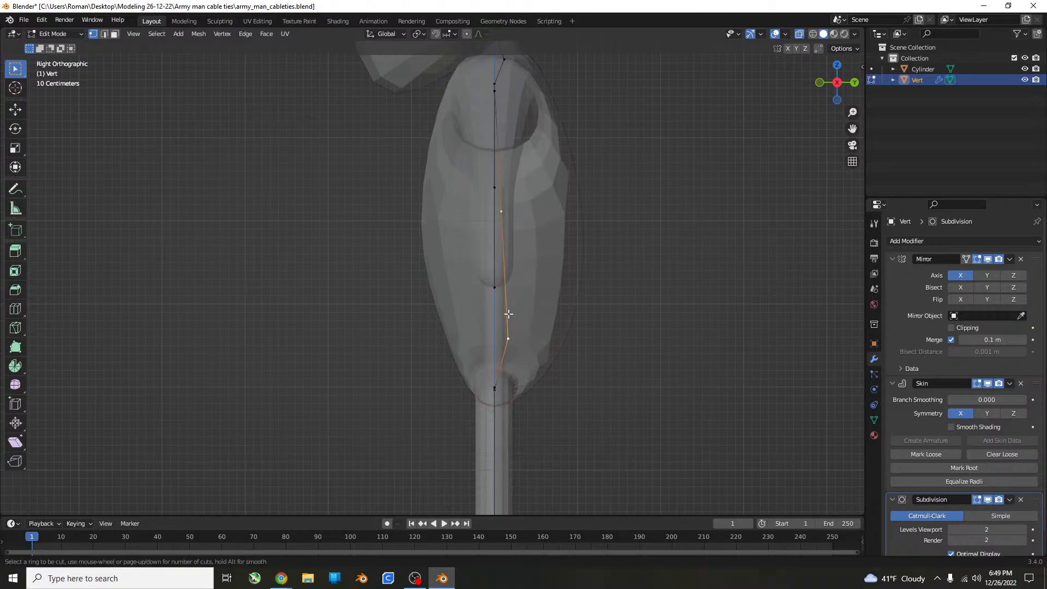
click(509, 294)
key(g)
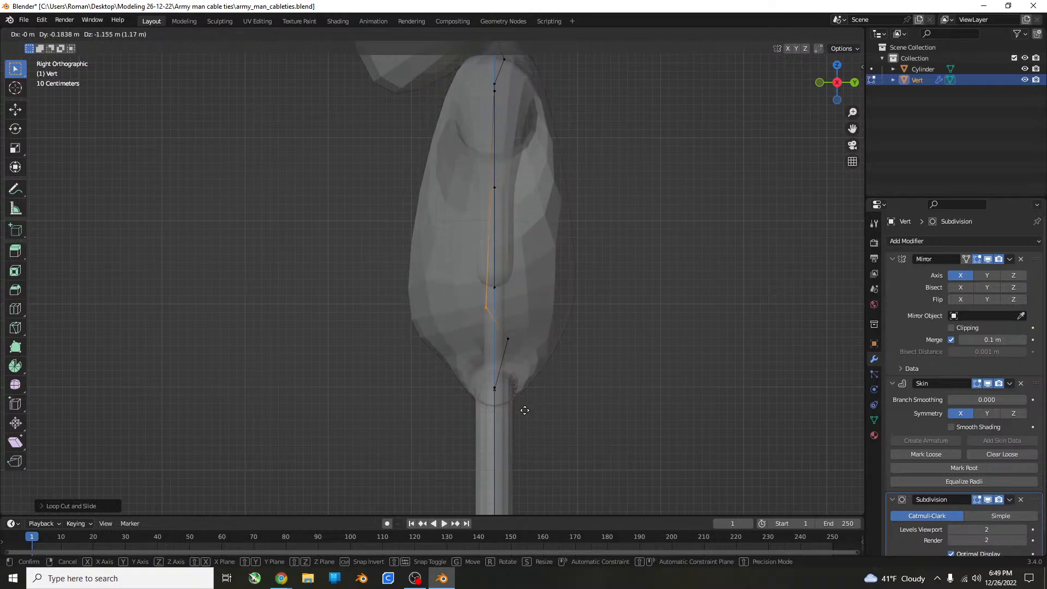
click(542, 381)
Flatten the new belly vertex's skin along Y and move the vertex about 0.33 m forward and 0.48 m down.
key(s)
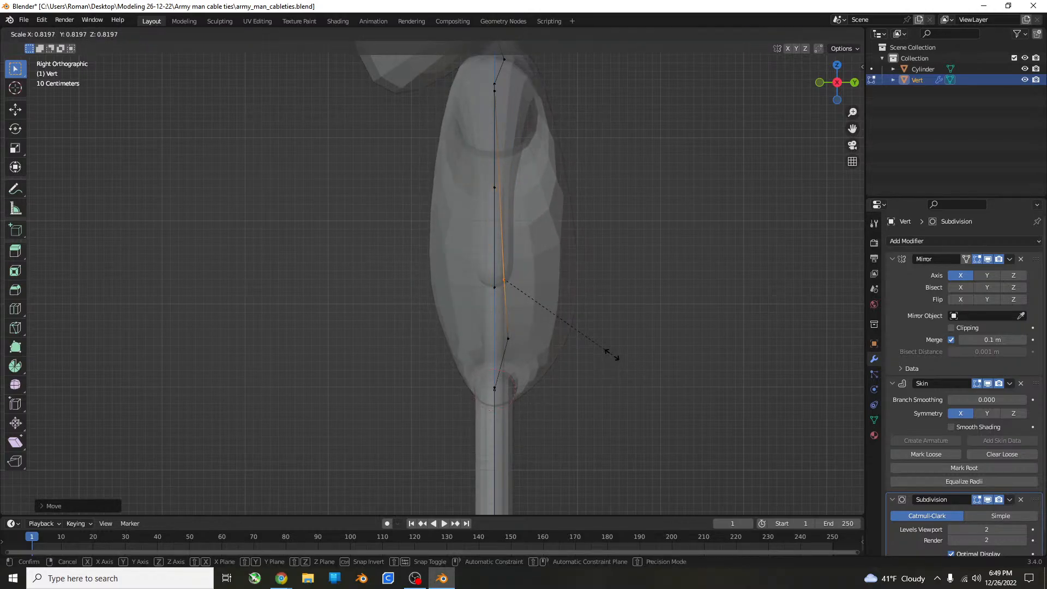
key(y)
click(563, 327)
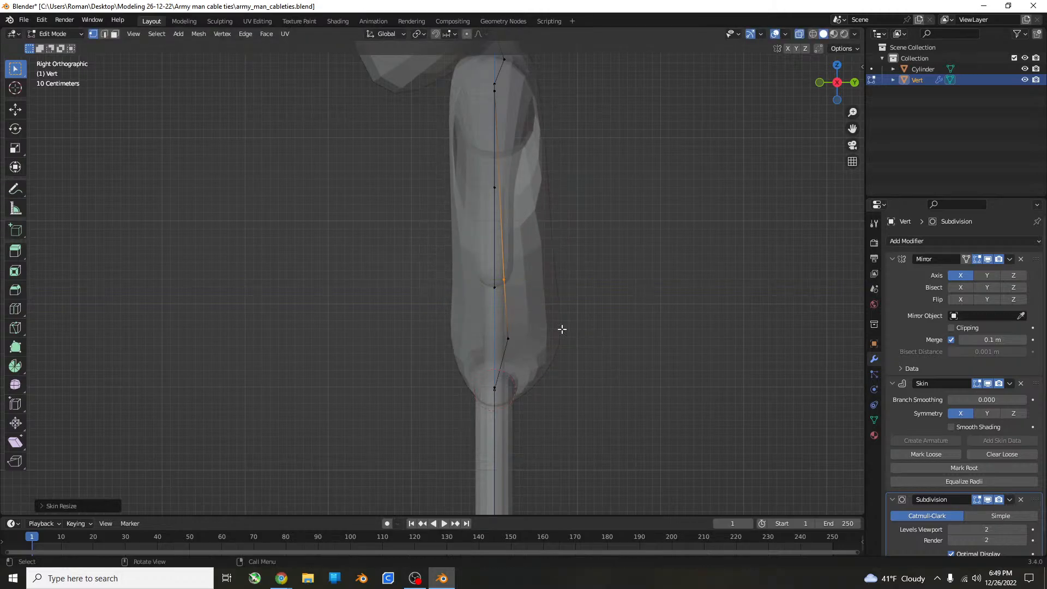
key(g)
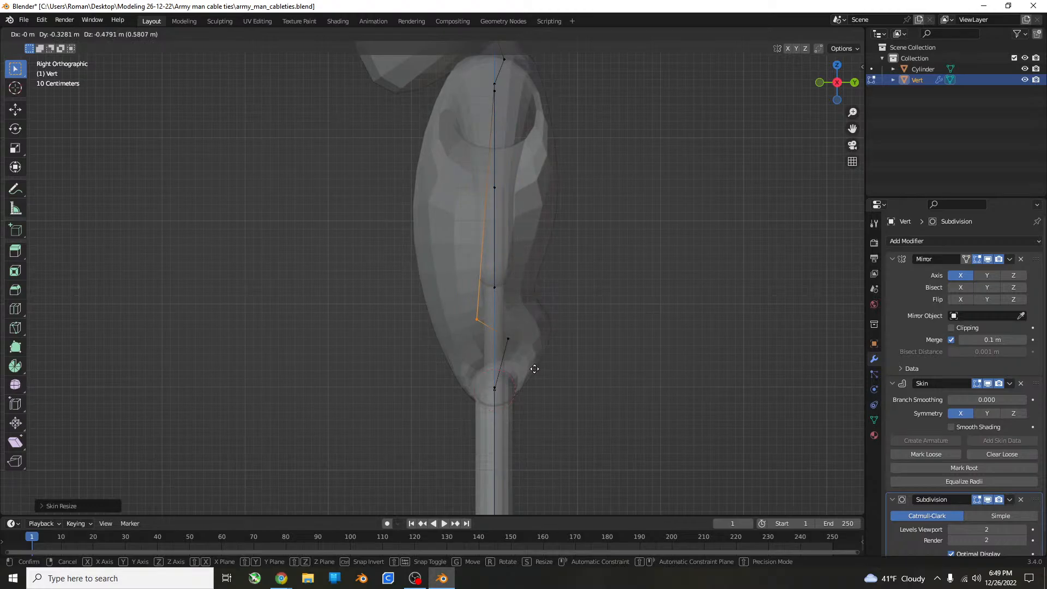
click(533, 365)
Narrow the skin at the belly vertex along X to about two thirds.
middle_drag(534, 366, 668, 343)
scroll(669, 343, down, 6)
scroll(516, 320, up, 6)
middle_drag(538, 343, 534, 301)
scroll(533, 300, down, 4)
key(s)
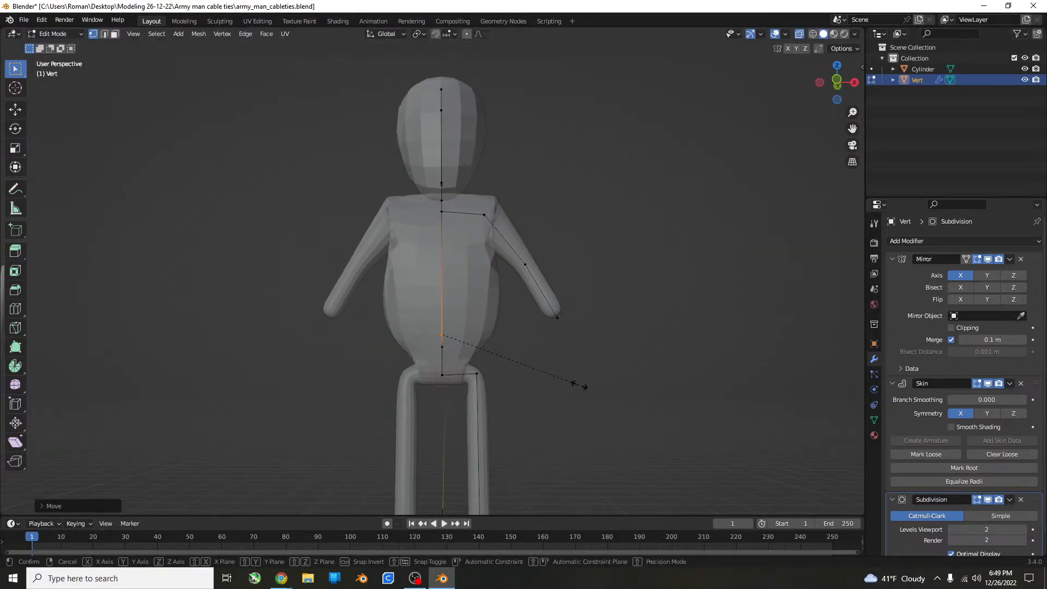
key(x)
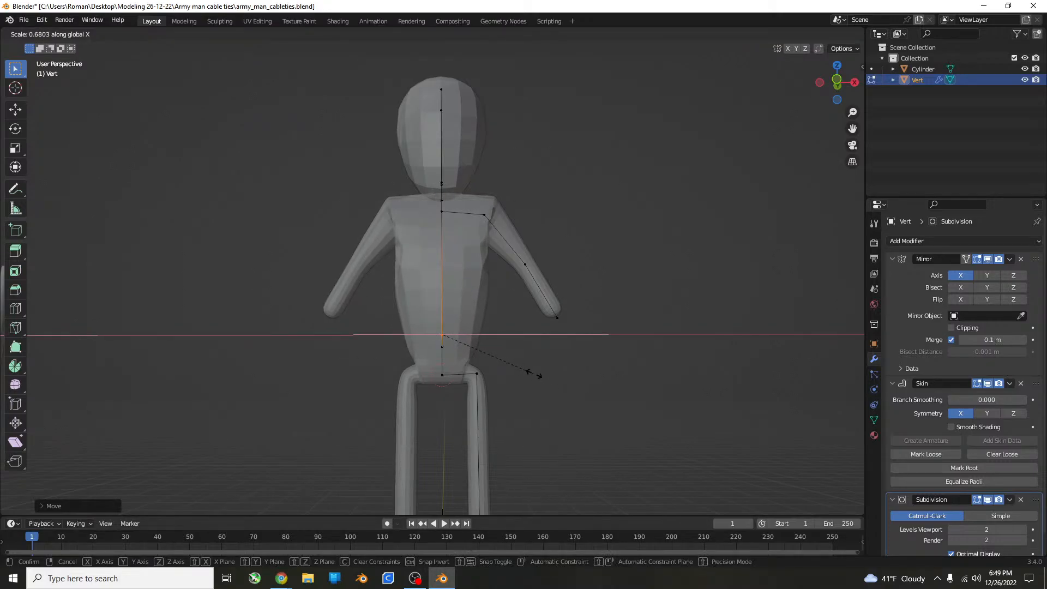
click(527, 368)
Examine the figure's torso and overall proportions from several angles and distances.
scroll(526, 371, down, 3)
middle_drag(527, 380, 536, 404)
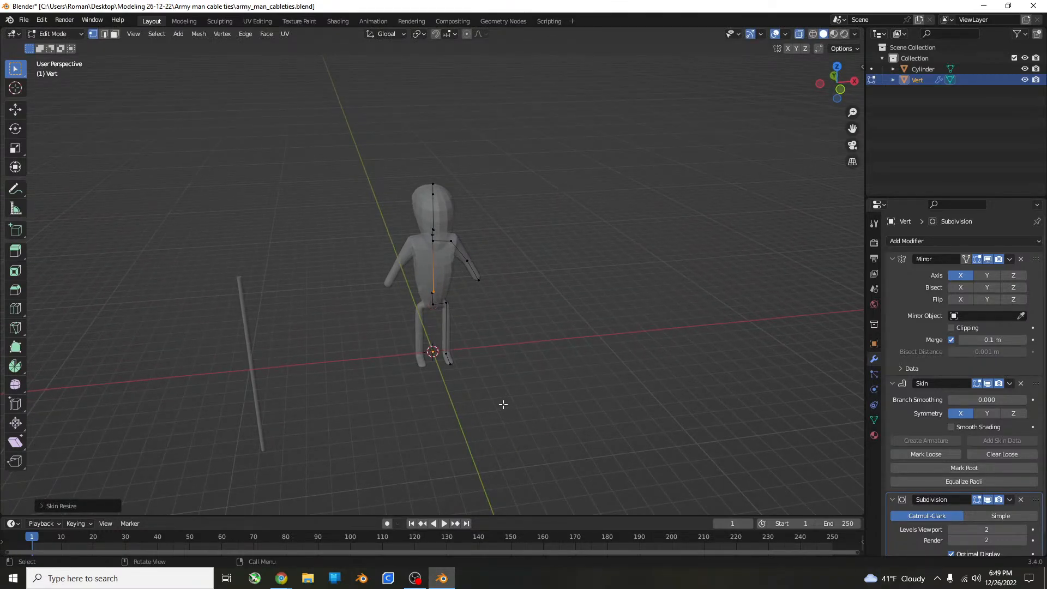
middle_drag(502, 396, 437, 346)
scroll(559, 353, up, 4)
scroll(597, 344, down, 3)
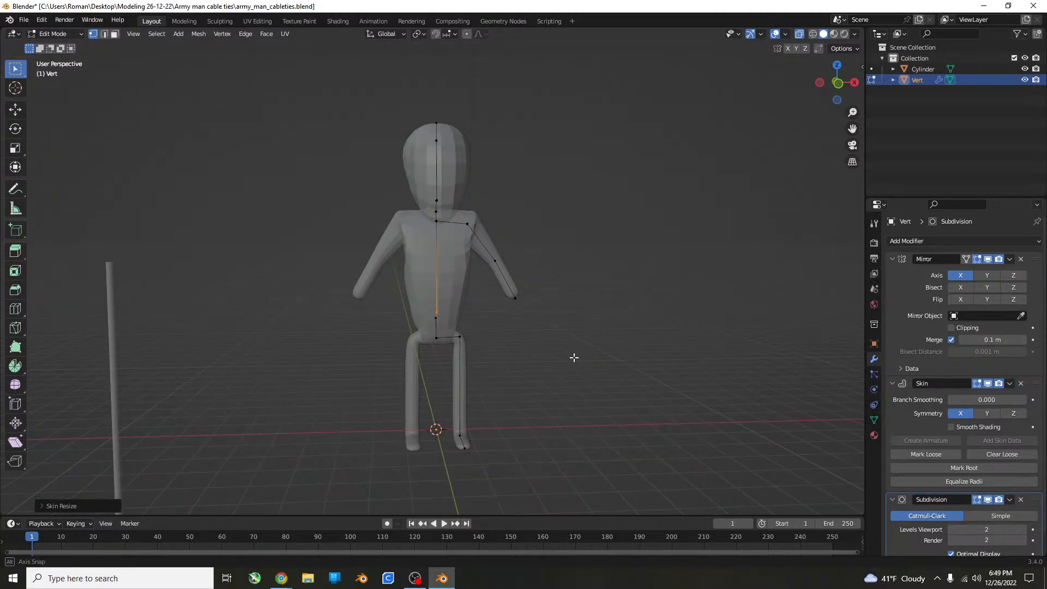
middle_drag(573, 355, 533, 354)
scroll(537, 356, up, 3)
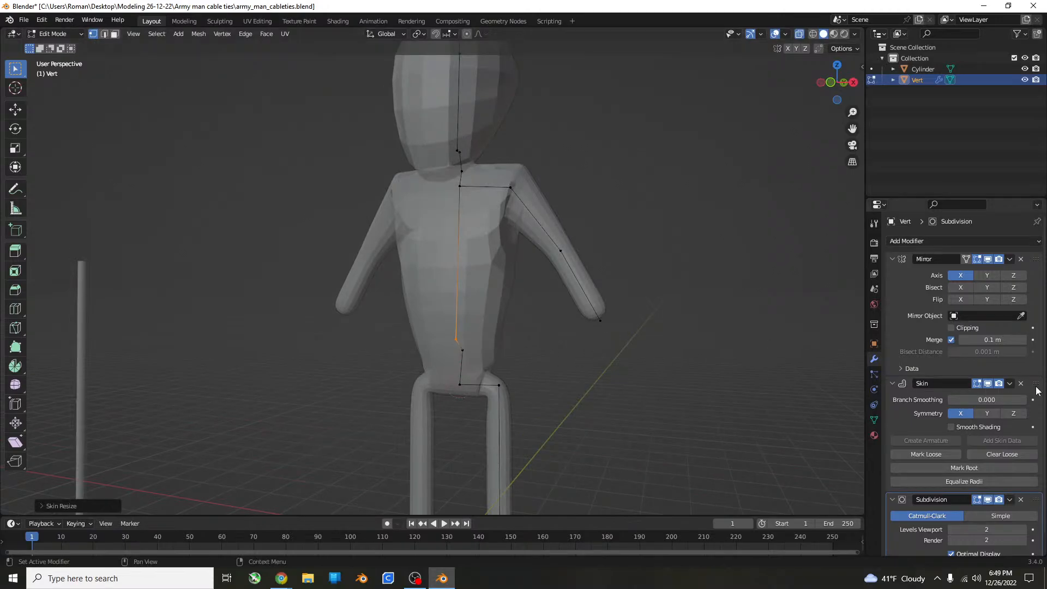
key(alt+Tab)
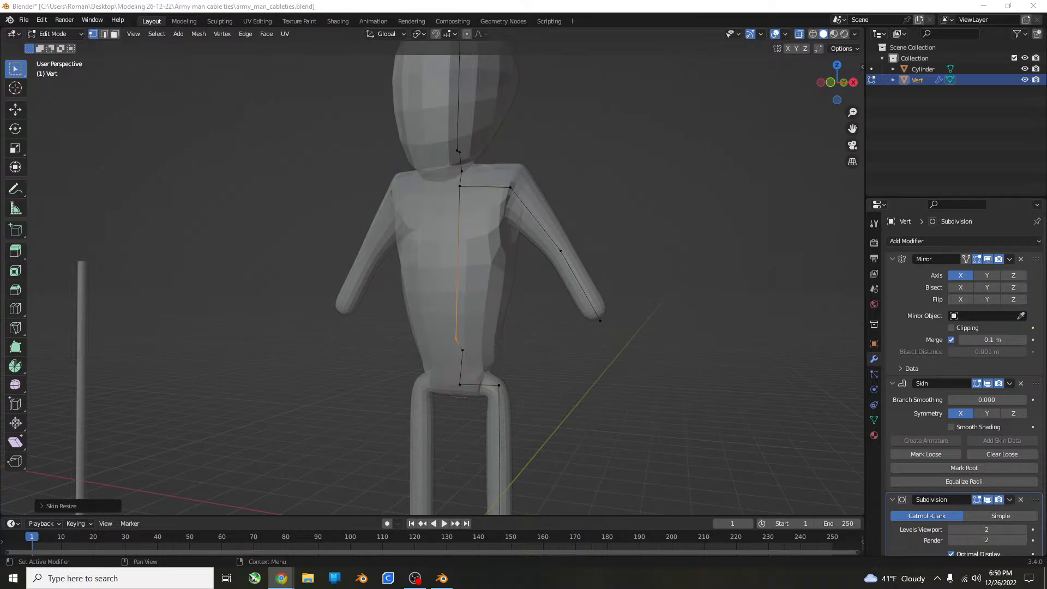
scroll(532, 397, up, 5)
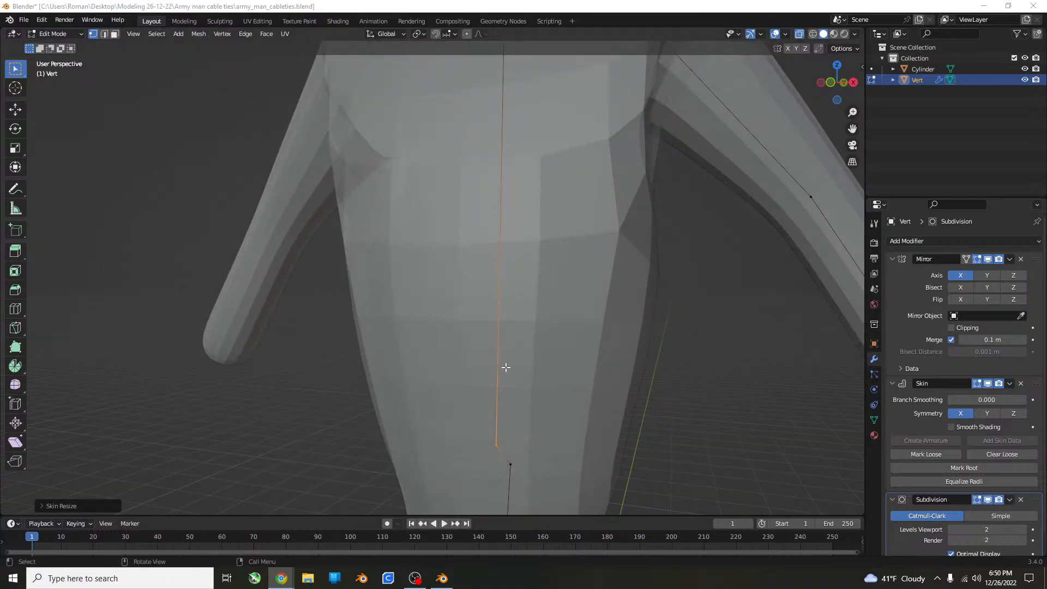
scroll(505, 367, down, 7)
middle_drag(481, 372, 558, 327)
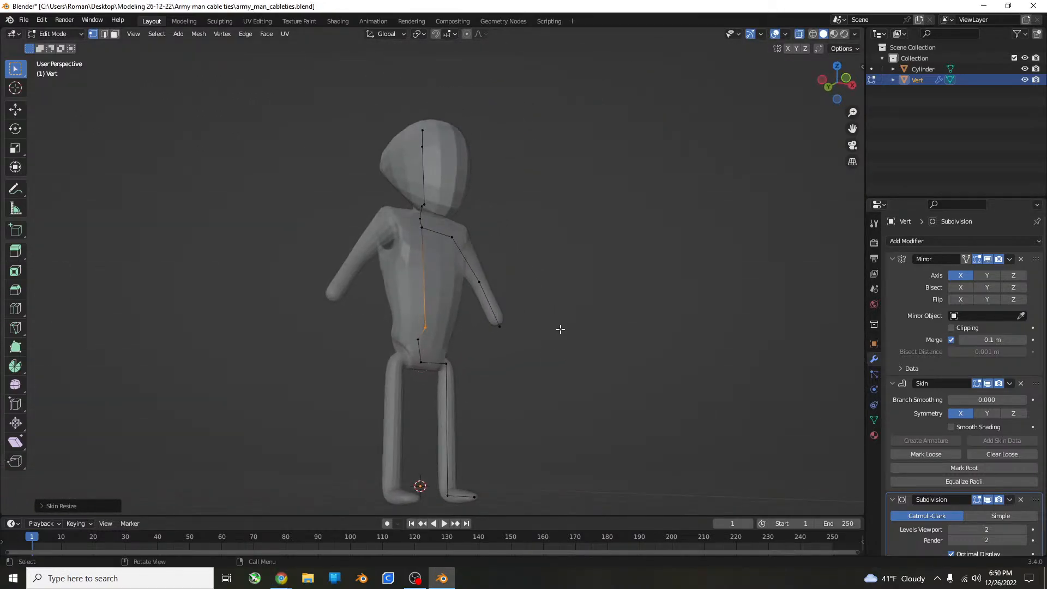
Extrude the arm's end vertex outward and down in the front view, first a short segment and then a longer one for the hand.
scroll(492, 325, up, 4)
middle_drag(491, 326, 659, 352)
click(657, 355)
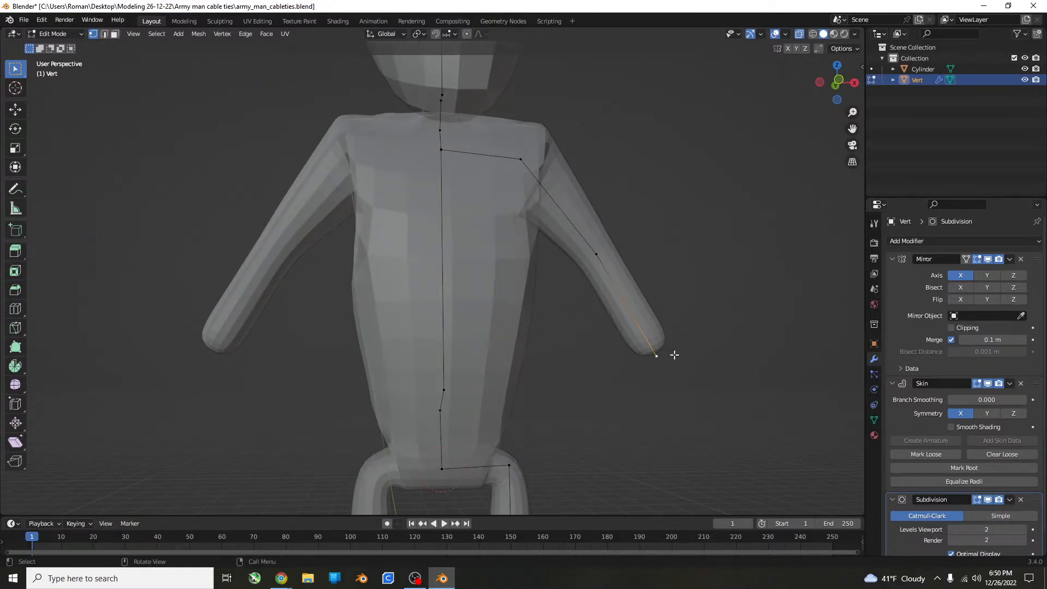
key(KP_1)
scroll(421, 348, up, 3)
key(g)
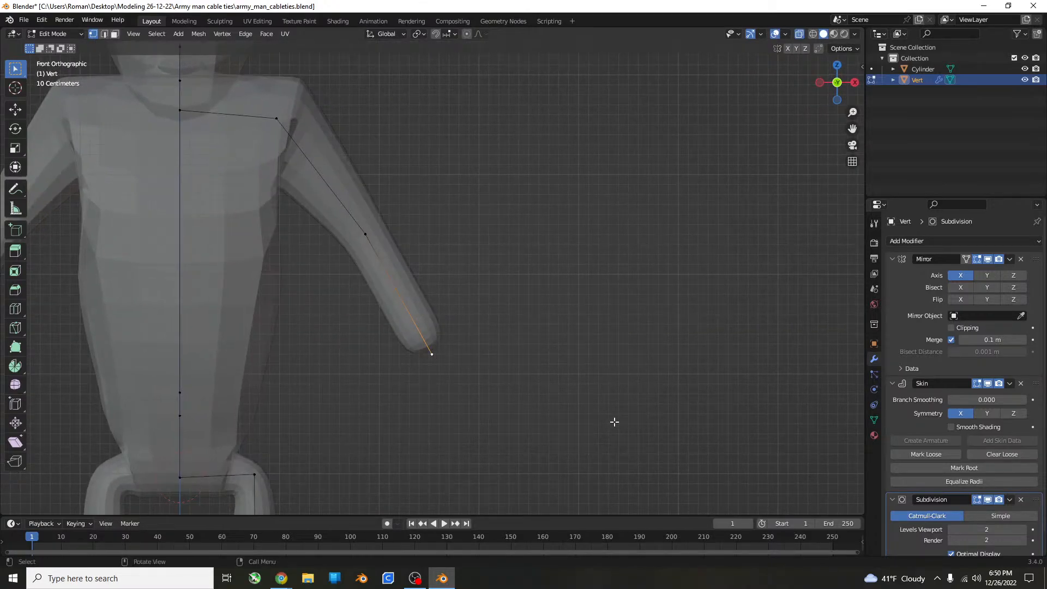
click(626, 436)
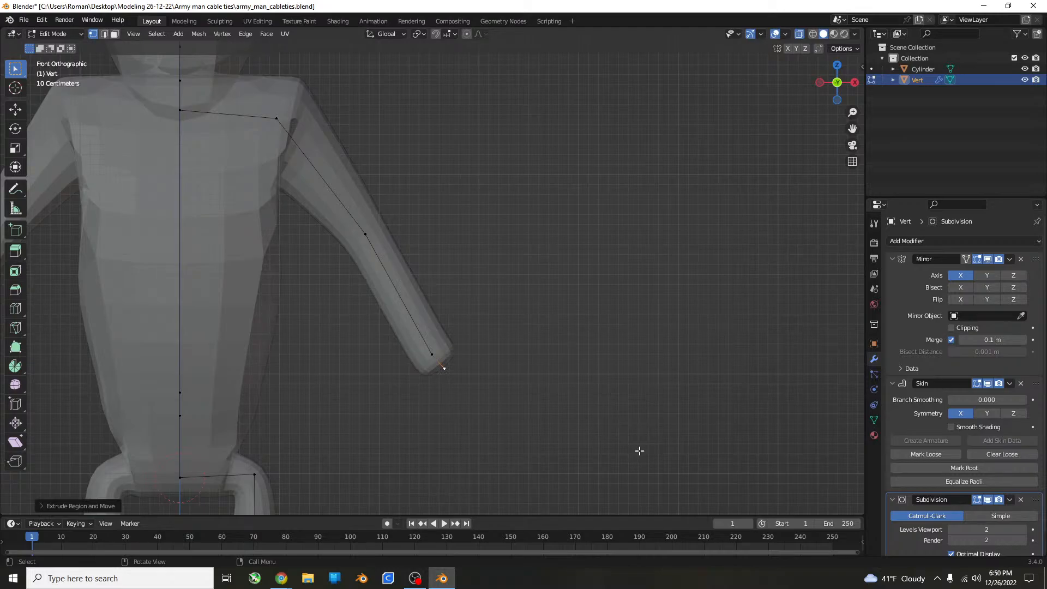
key(e)
click(572, 444)
In the top view, extrude the hand's end vertex diagonally outward and toward the back of the figure.
middle_drag(562, 437, 539, 451)
key(KP_7)
scroll(532, 420, up, 8)
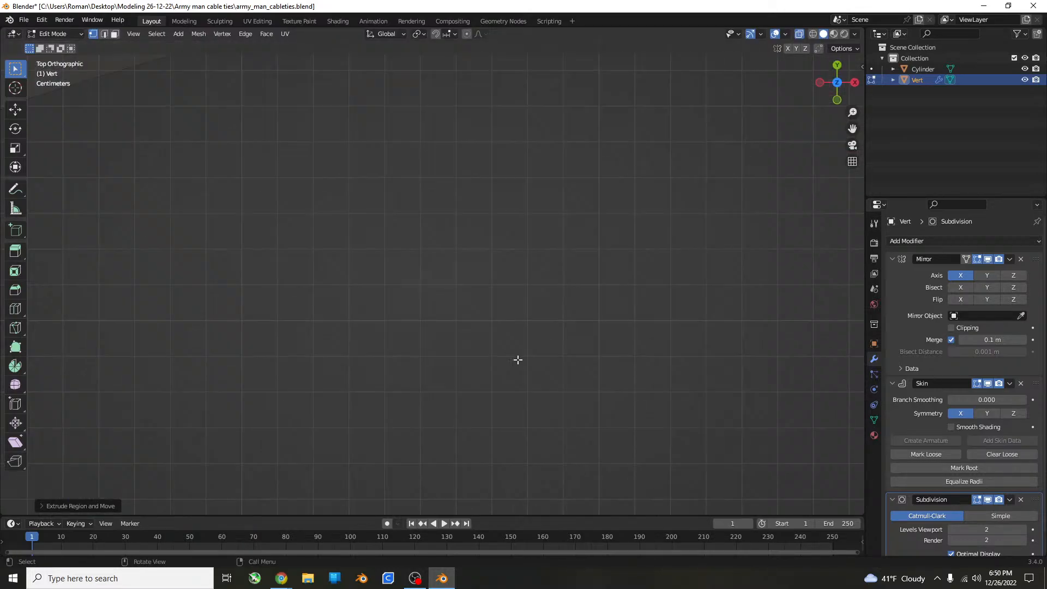
shift+middle_drag(461, 152, 324, 453)
shift+middle_drag(467, 283, 425, 339)
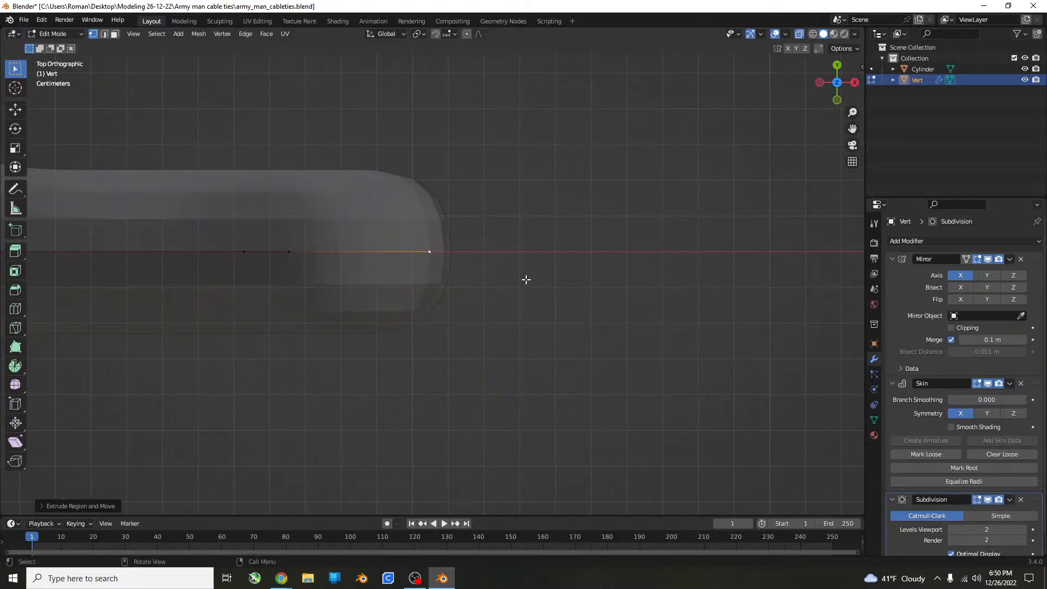
key(e)
click(570, 175)
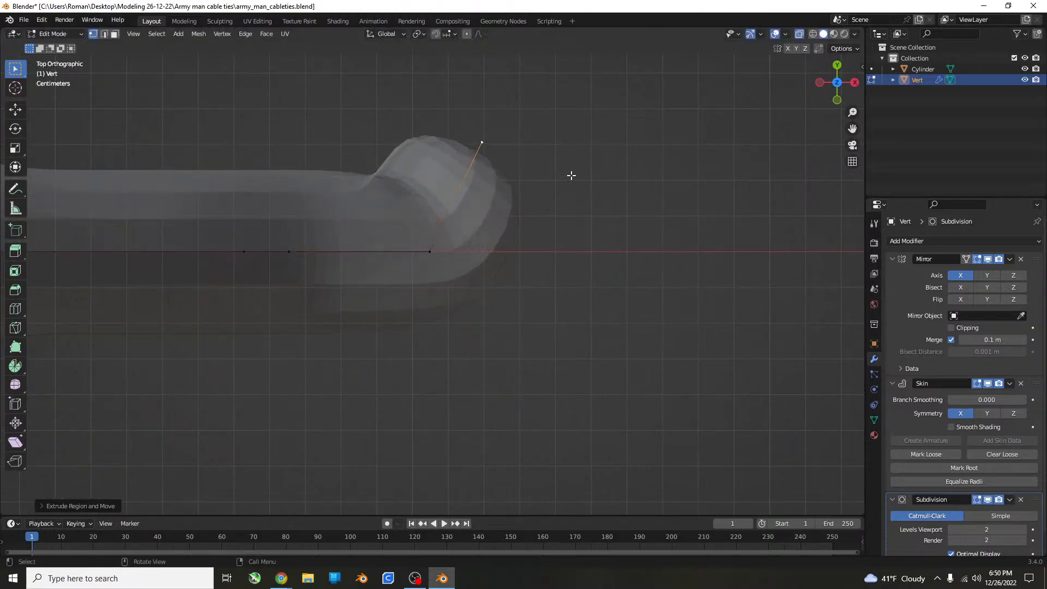
Extrude three more finger segments from the palm vertex: one outward, one diagonally toward the front, and one almost straight toward the front.
click(439, 249)
key(e)
click(507, 261)
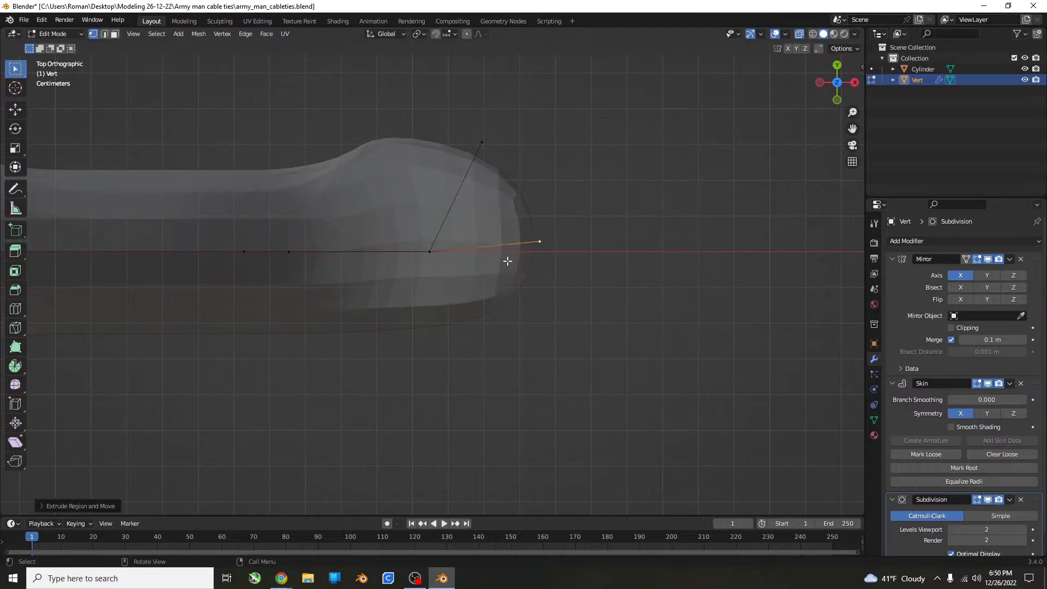
click(429, 251)
key(e)
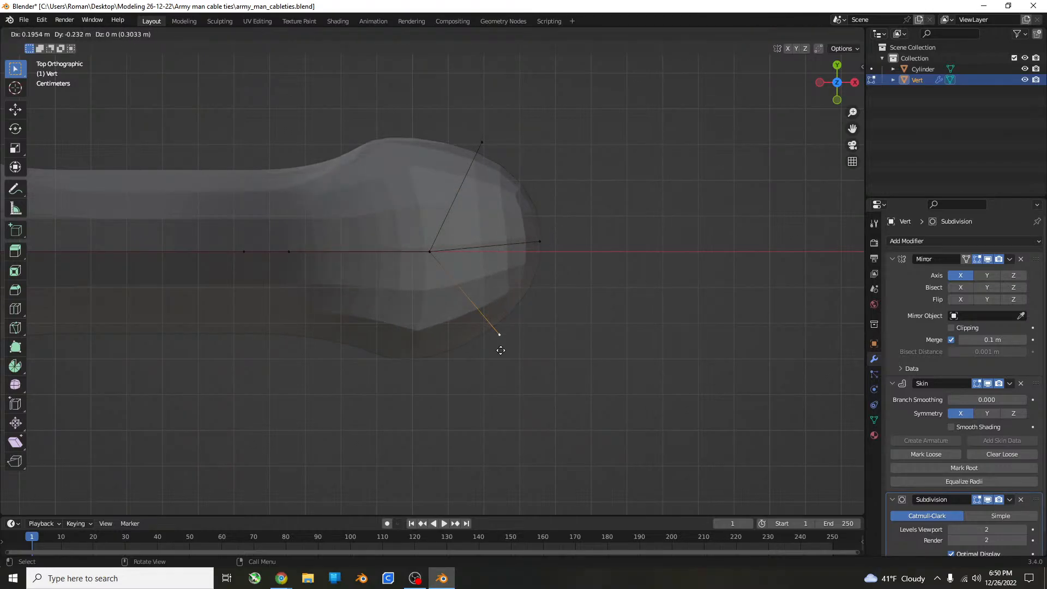
click(513, 355)
click(428, 252)
key(e)
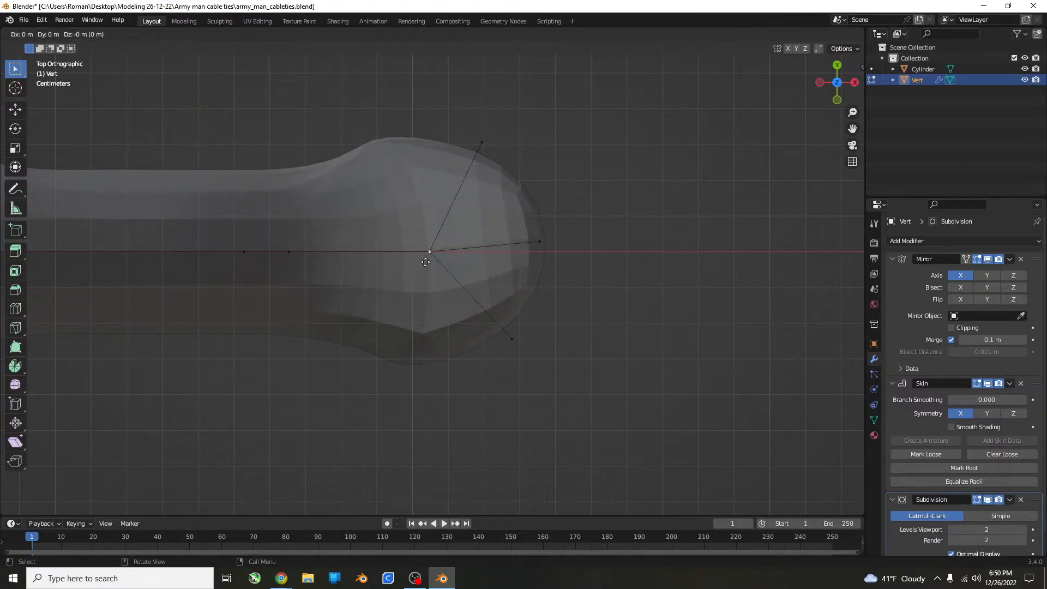
click(405, 398)
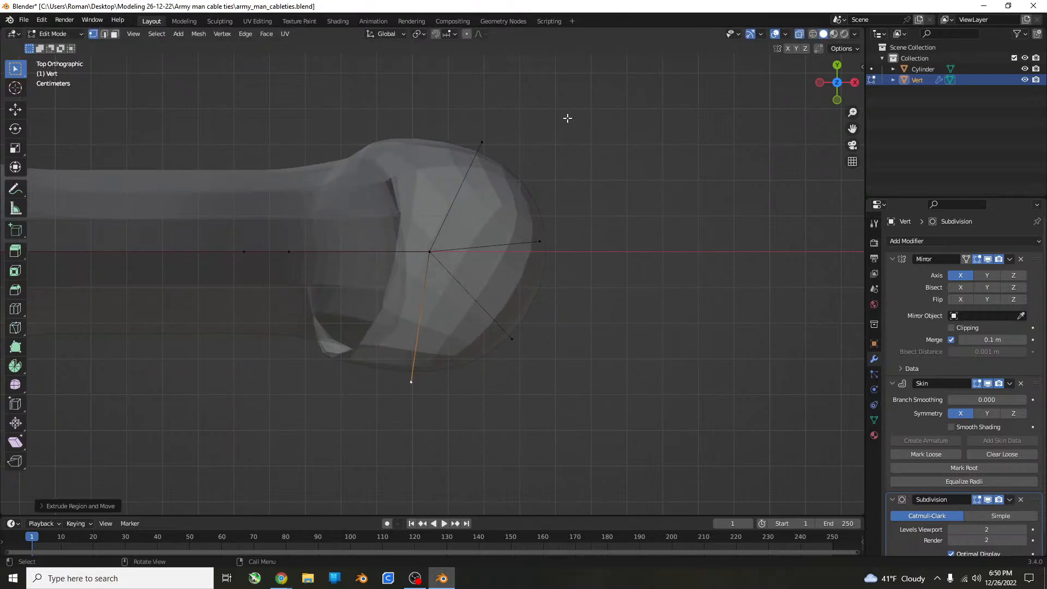
Select the four finger end vertices without the palm vertex and try scaling them closer together.
drag(592, 85, 419, 482)
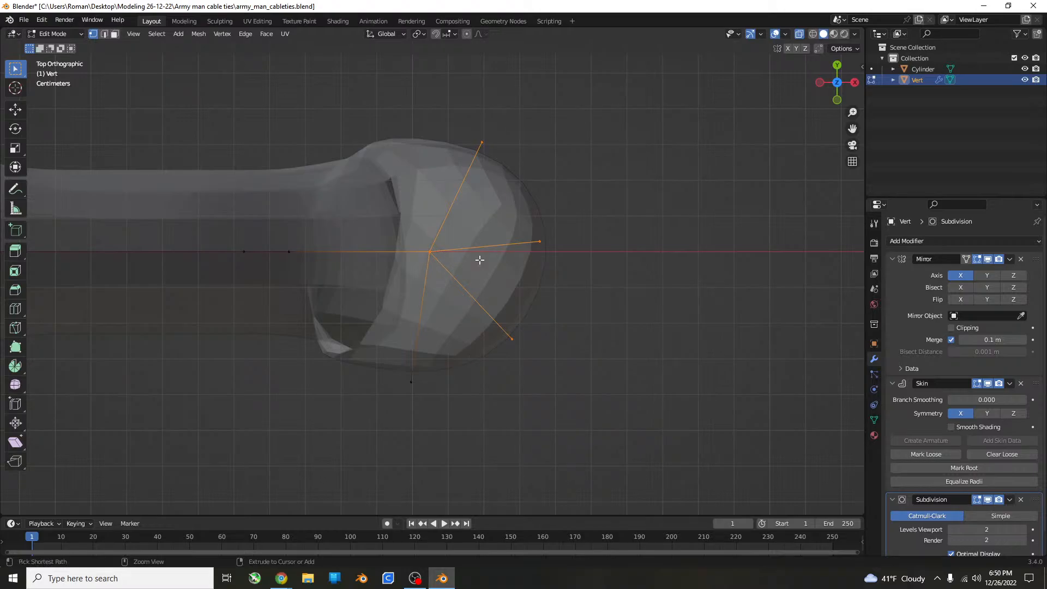
shift+click(430, 251)
key(s)
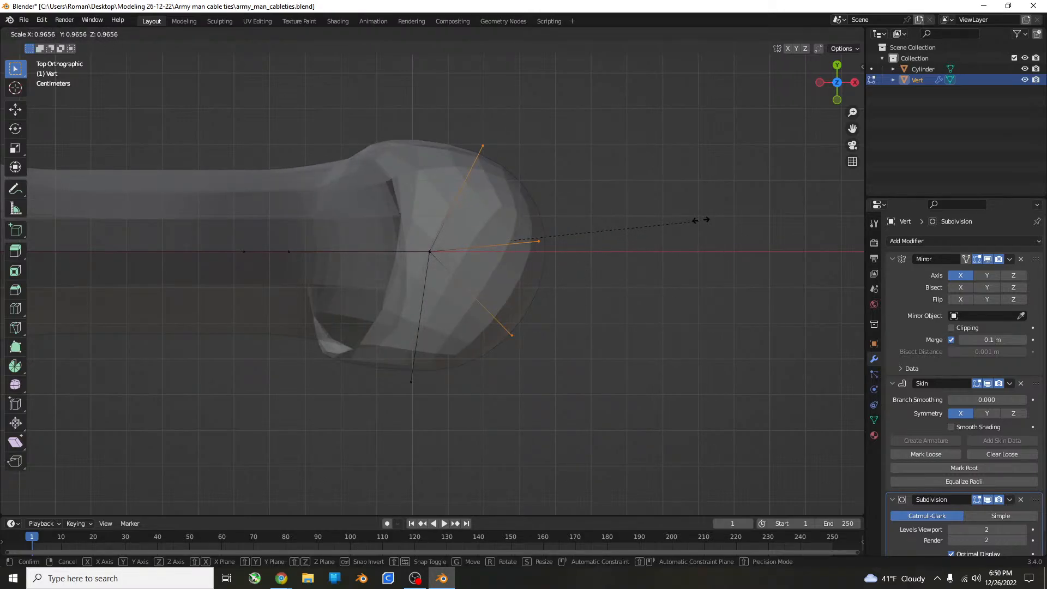
click(684, 227)
key(ctrl+z)
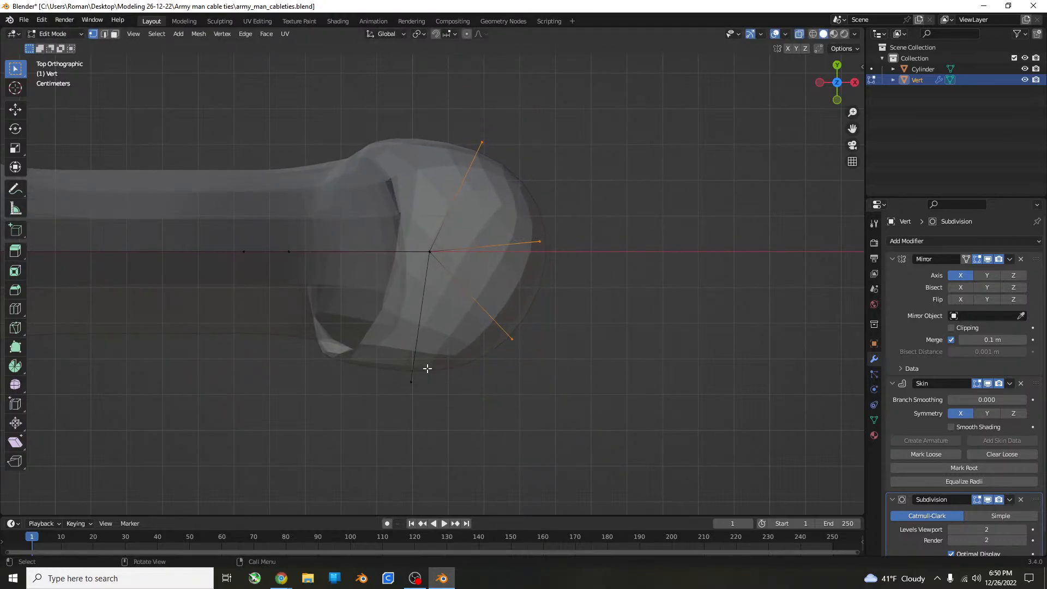
shift+click(411, 382)
key(s)
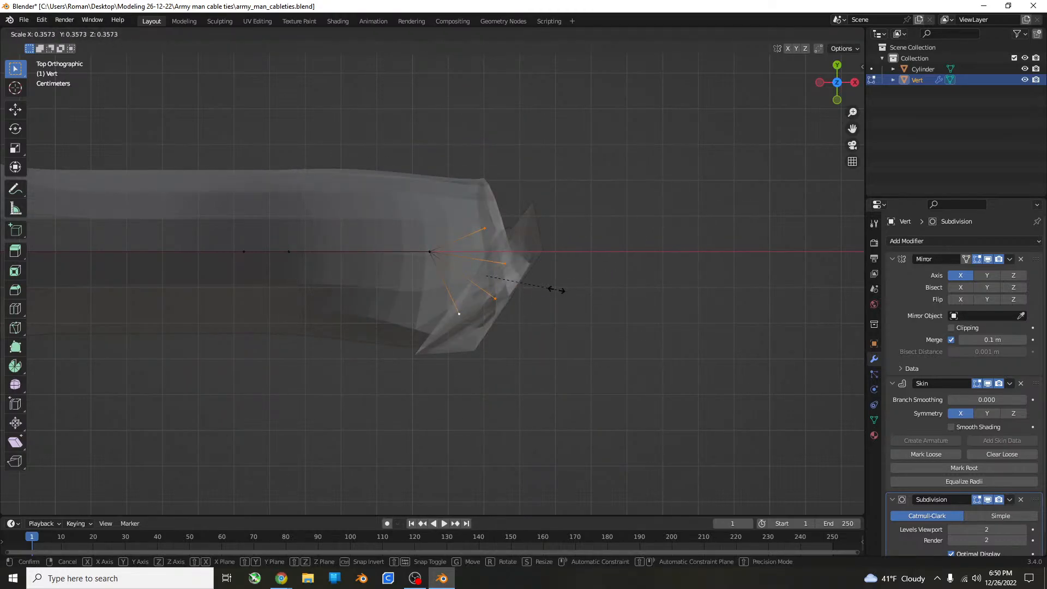
key(Escape)
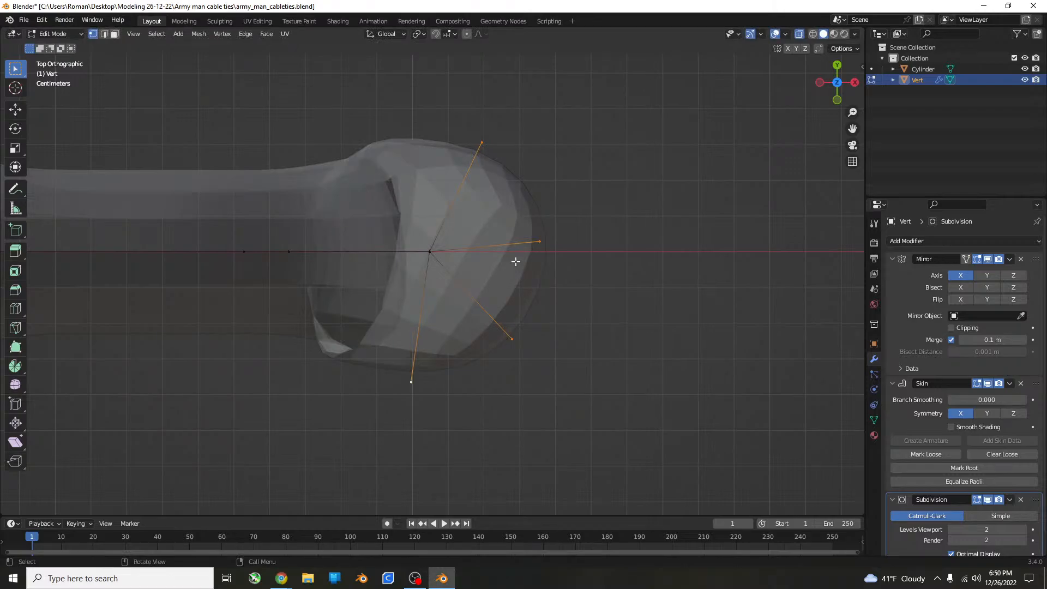
Shrink the skin at the four finger end vertices in two passes until they taper to small points.
middle_drag(738, 306, 599, 326)
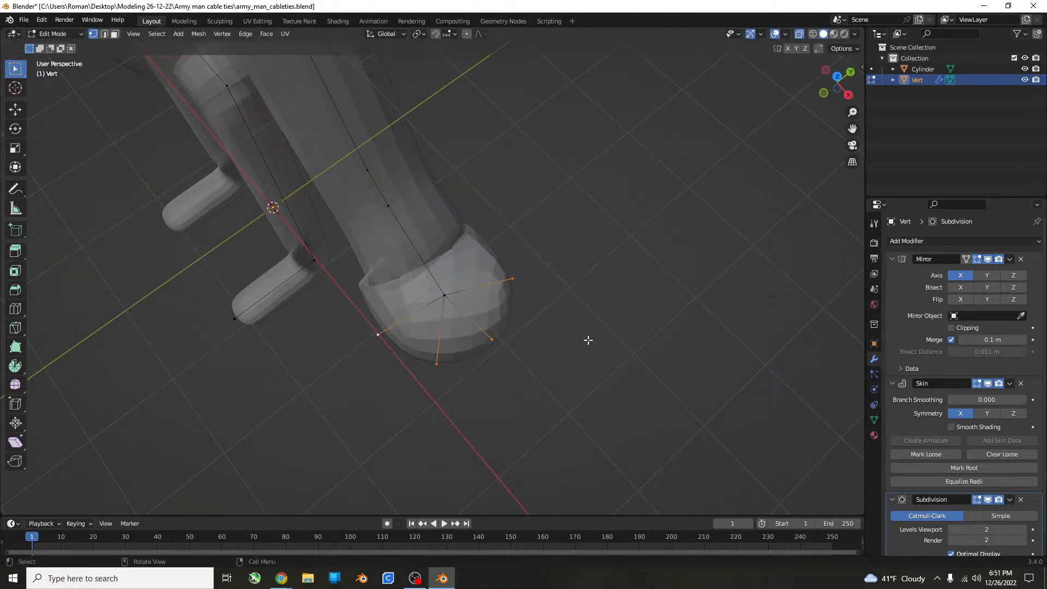
key(ctrl+a)
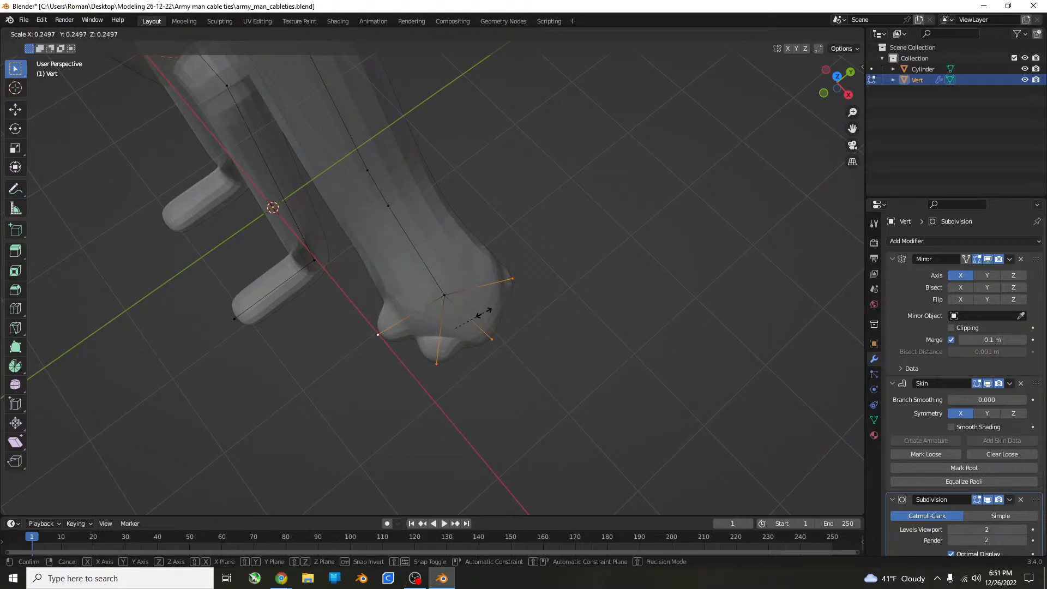
click(484, 313)
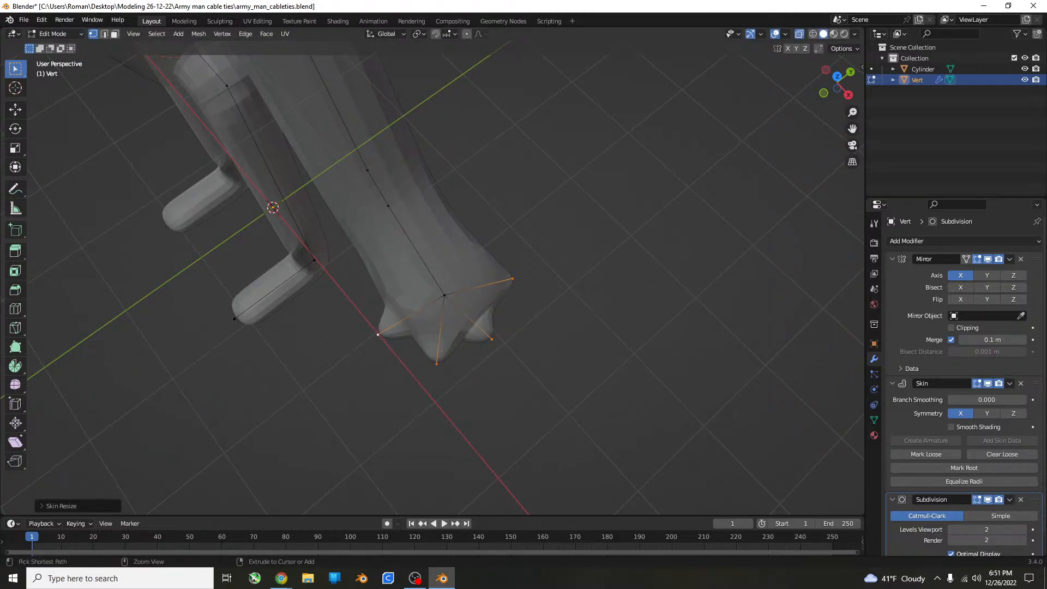
key(ctrl+a)
click(526, 324)
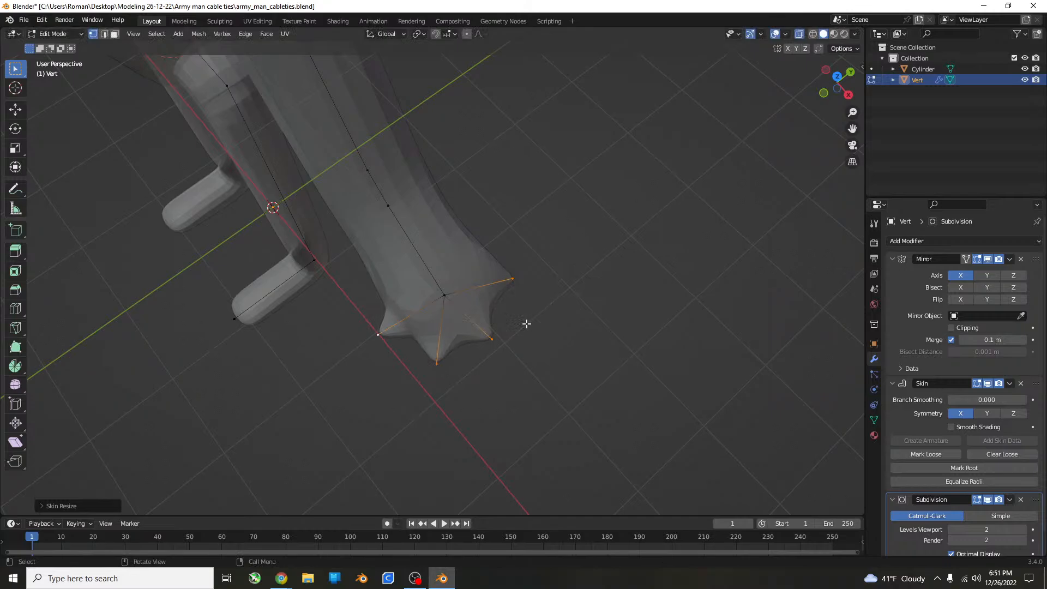
Try to extrude three of the finger end vertices outward along the arm in the top view.
click(490, 344)
click(437, 359)
shift+click(509, 296)
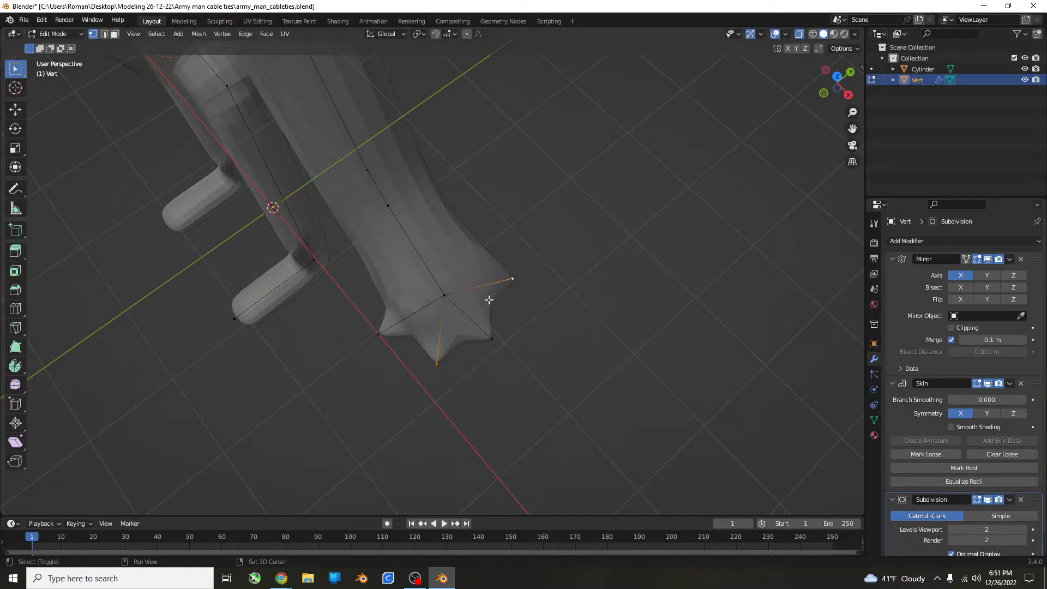
shift+click(379, 337)
key(KP_7)
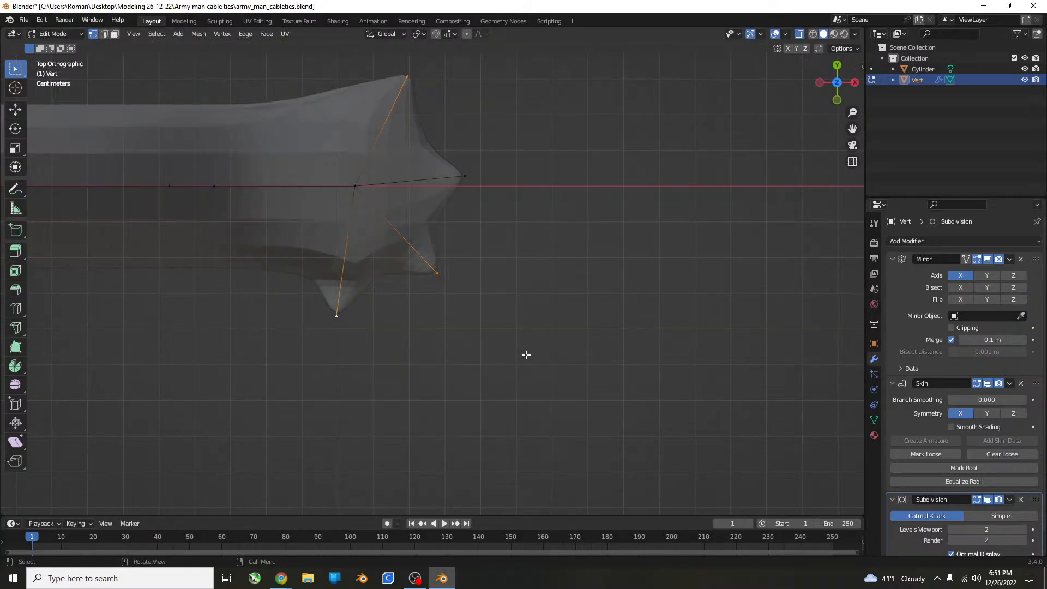
key(e)
click(616, 357)
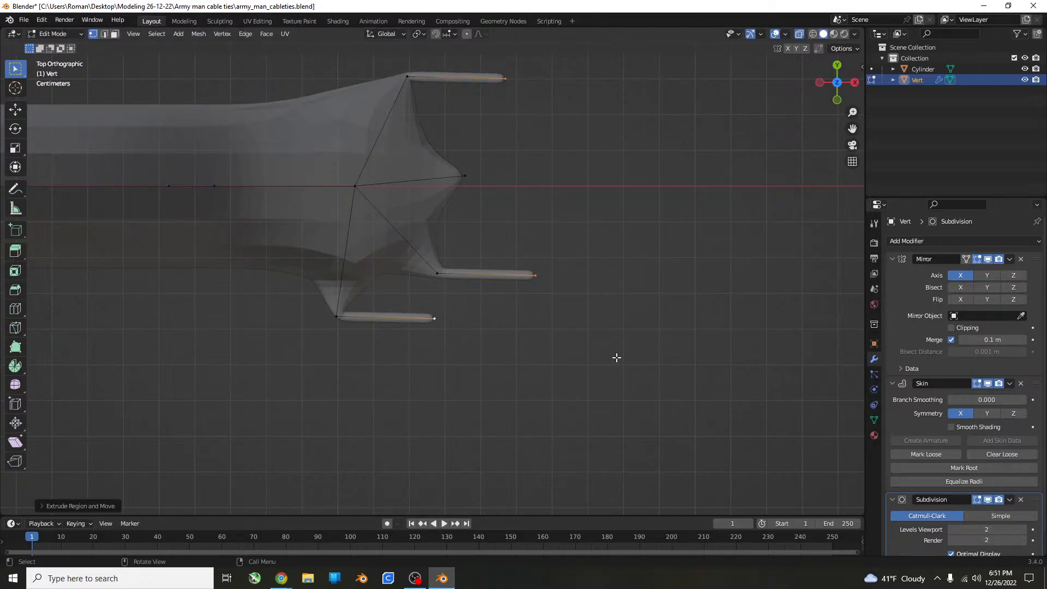
key(ctrl+z)
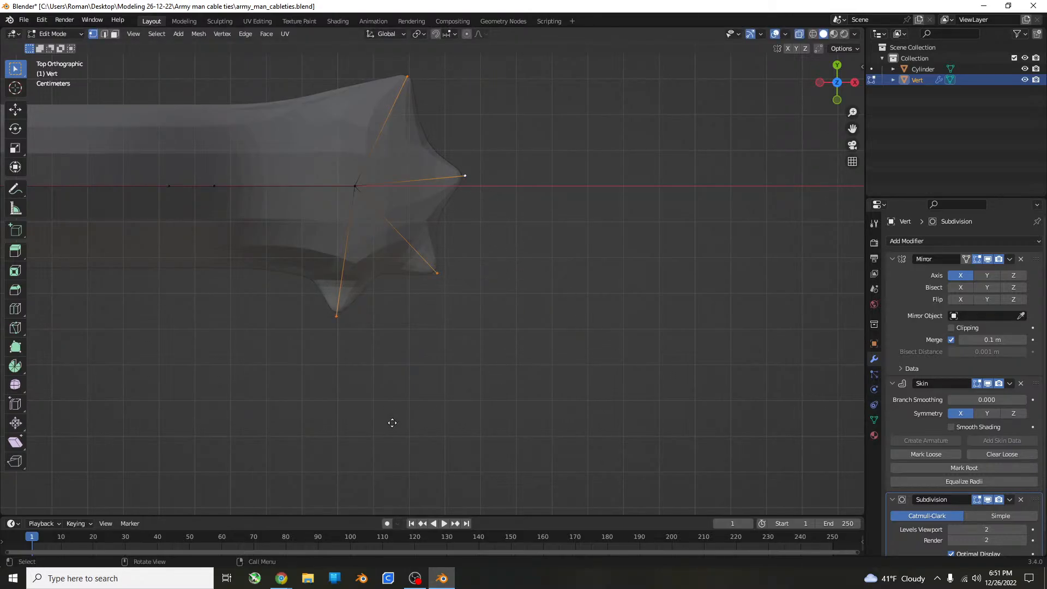
Extrude all four finger end vertices together, straight outward along the arm, to form thin parallel fingers.
key(e)
click(527, 421)
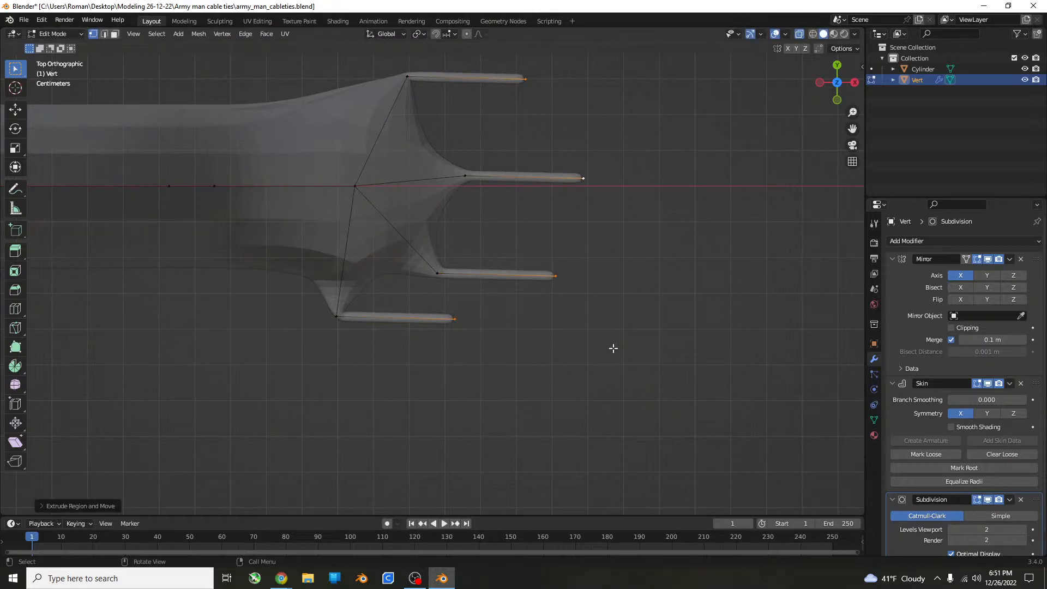
key(ctrl+a)
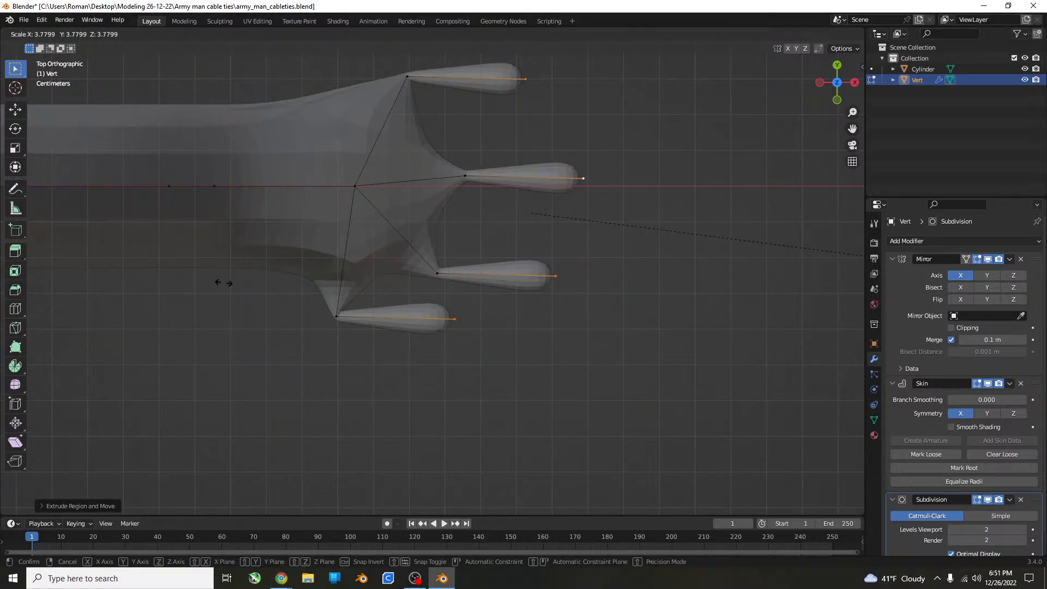
right_click(473, 296)
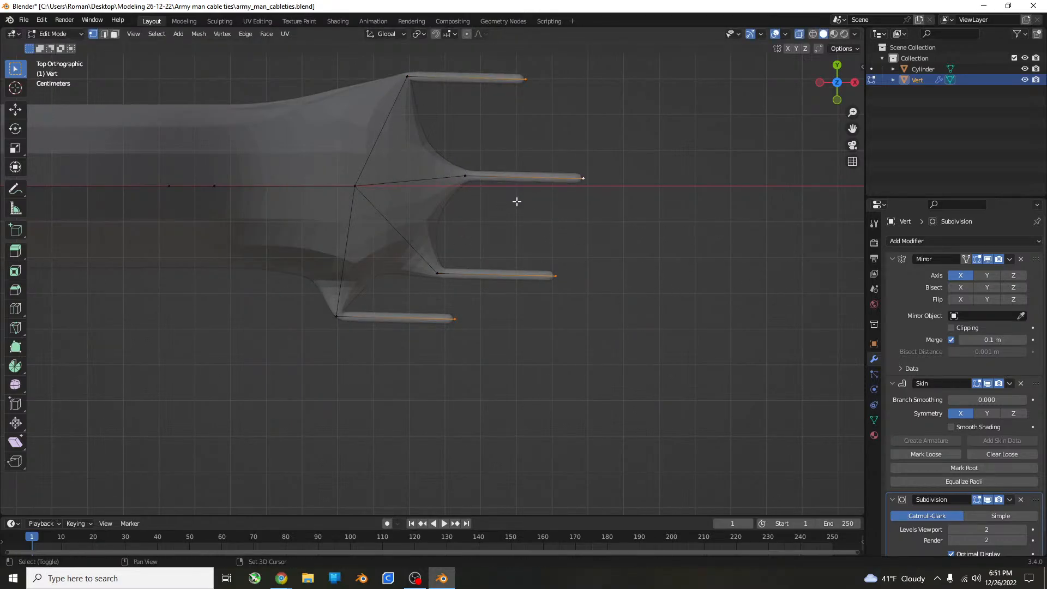
Add the four finger base vertices to the selected fingertips and thicken the skin along all four fingers evenly.
shift+click(467, 178)
shift+click(404, 76)
shift+click(436, 272)
shift+click(333, 319)
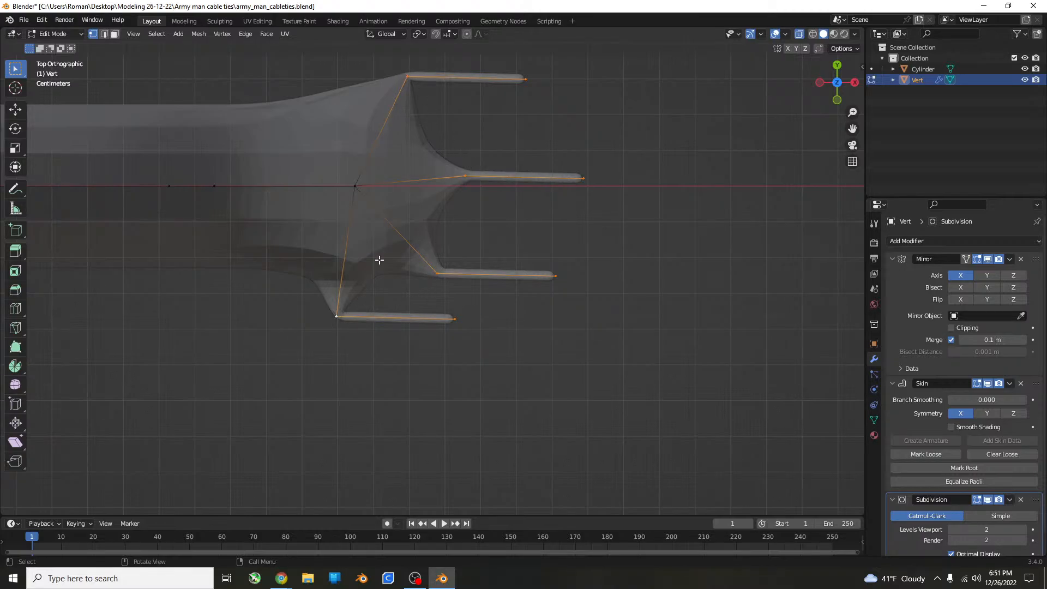
key(ctrl+a)
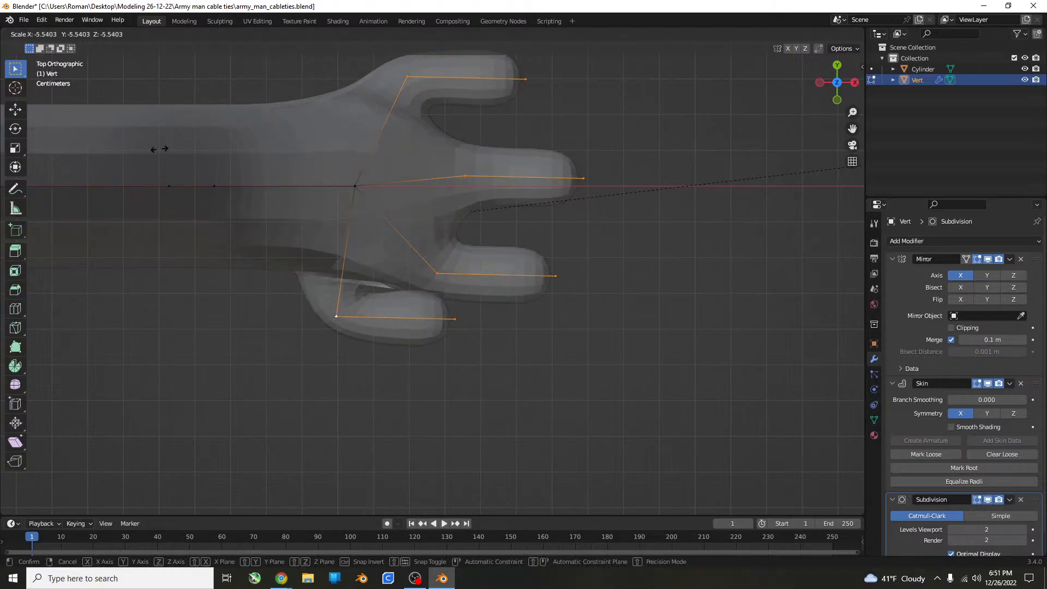
click(746, 151)
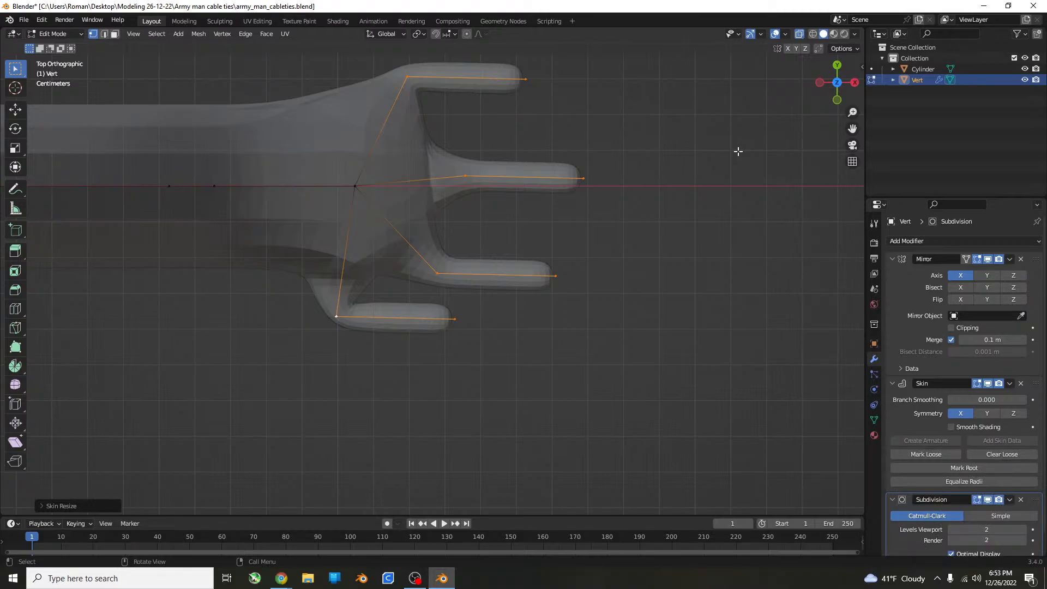
Try to move all four fingers slightly downward in the front view.
middle_drag(502, 360, 492, 249)
key(KP_Decimal)
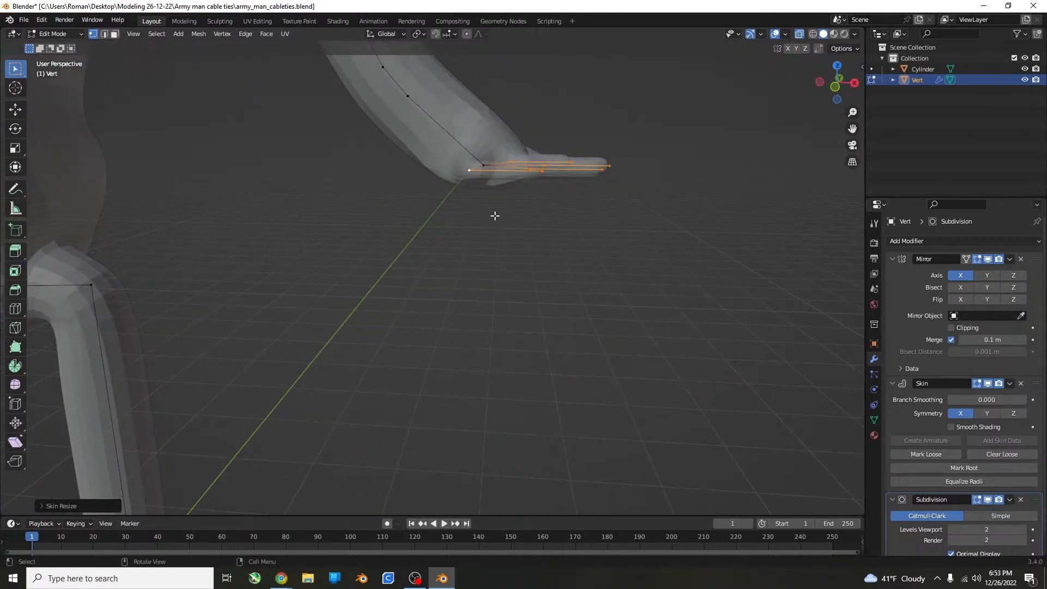
key(KP_1)
key(g)
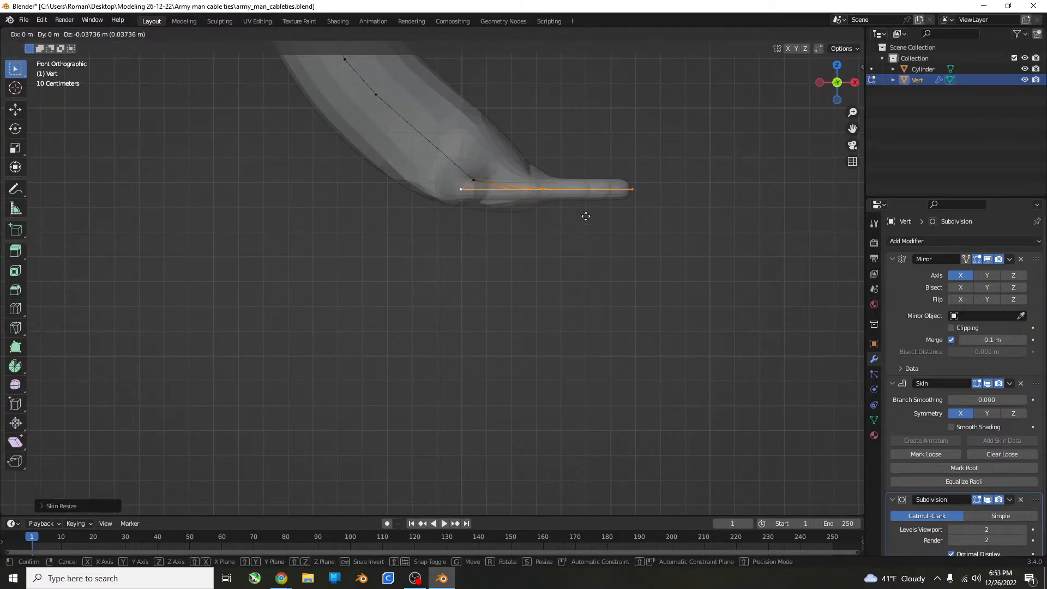
click(586, 204)
key(ctrl+z)
Select the four fingertip vertices and move them about 0.17 m down along the Z axis to slant the fingers downward.
middle_drag(586, 203, 573, 165)
key(KP_7)
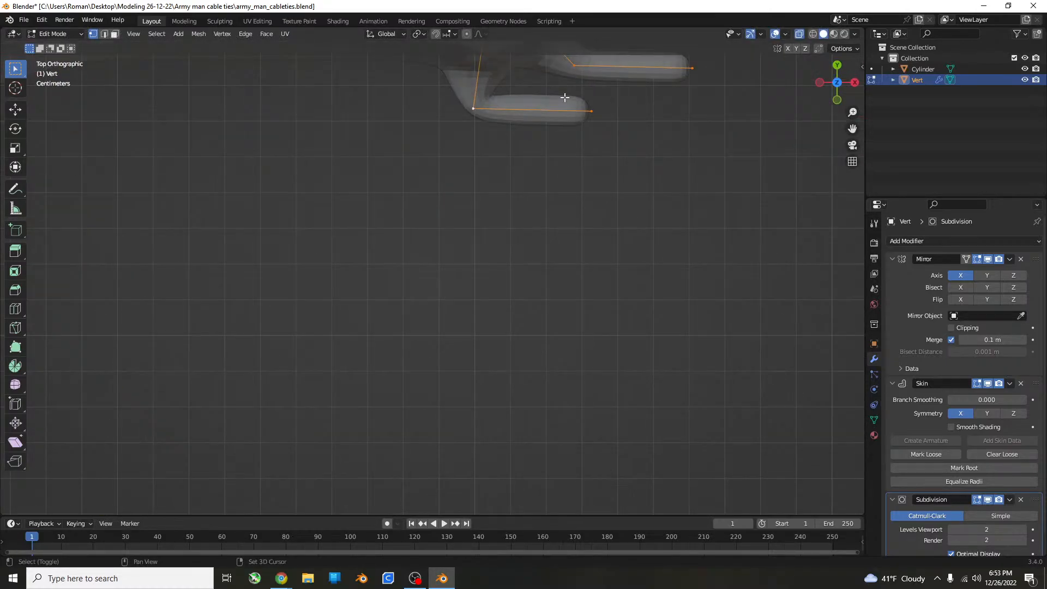
shift+middle_drag(564, 98, 355, 305)
click(371, 343)
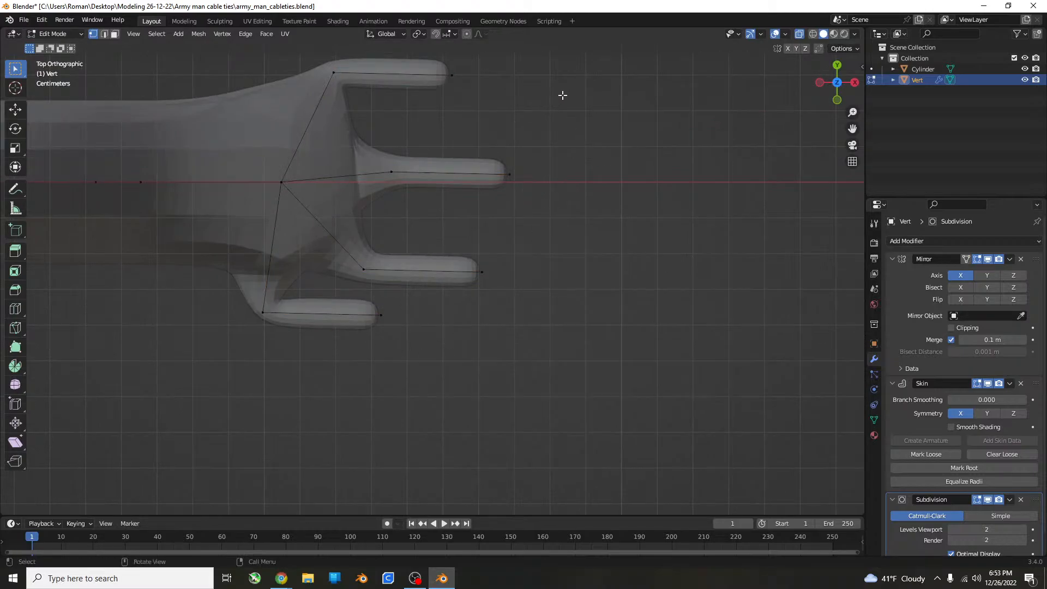
drag(602, 47, 445, 424)
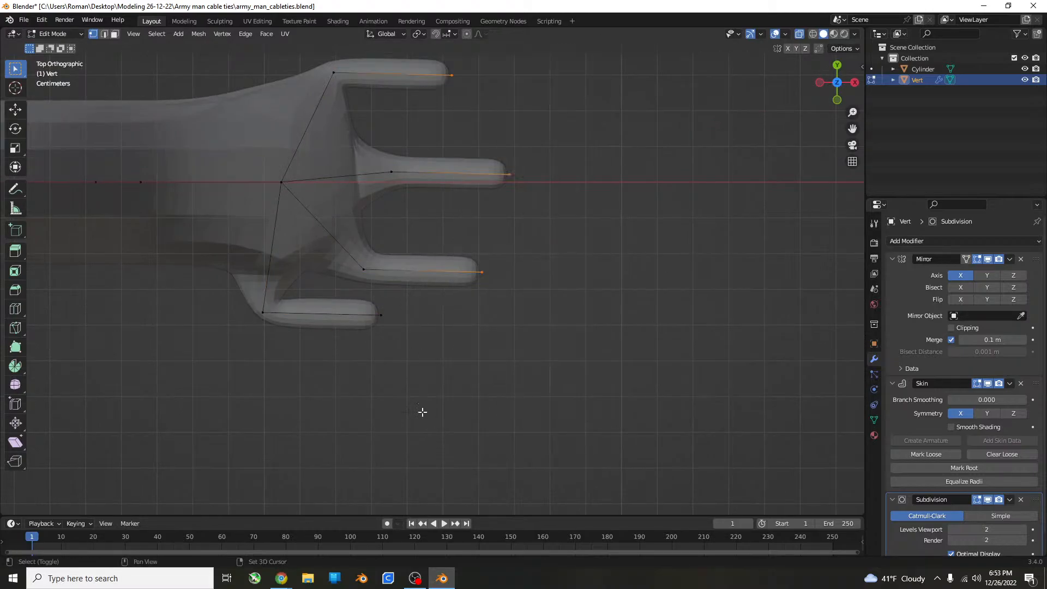
shift+click(380, 315)
key(KP_1)
scroll(443, 315, down, 1)
shift+middle_drag(442, 314, 441, 329)
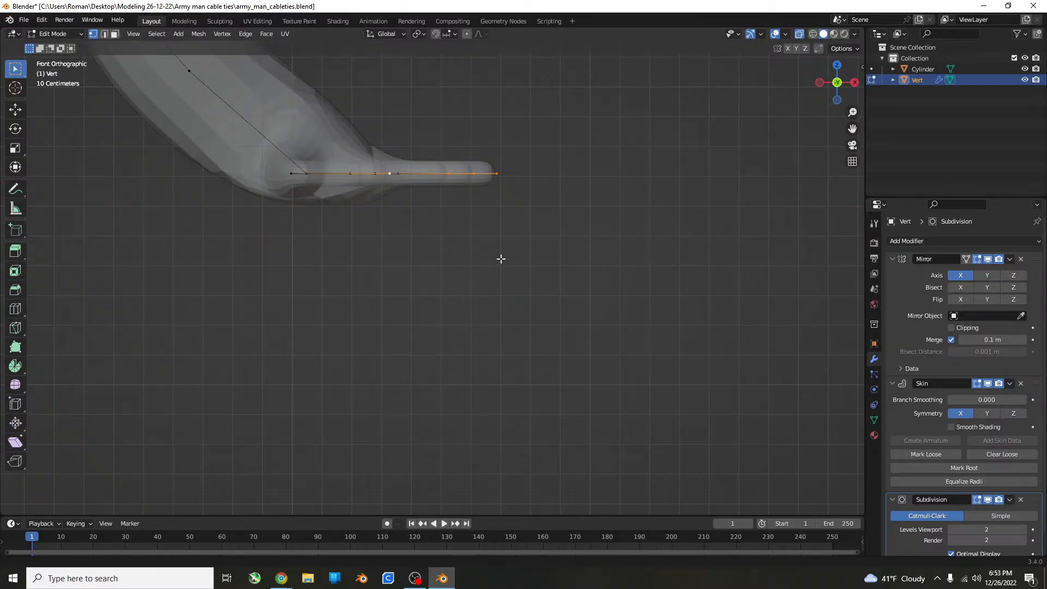
key(g)
key(z)
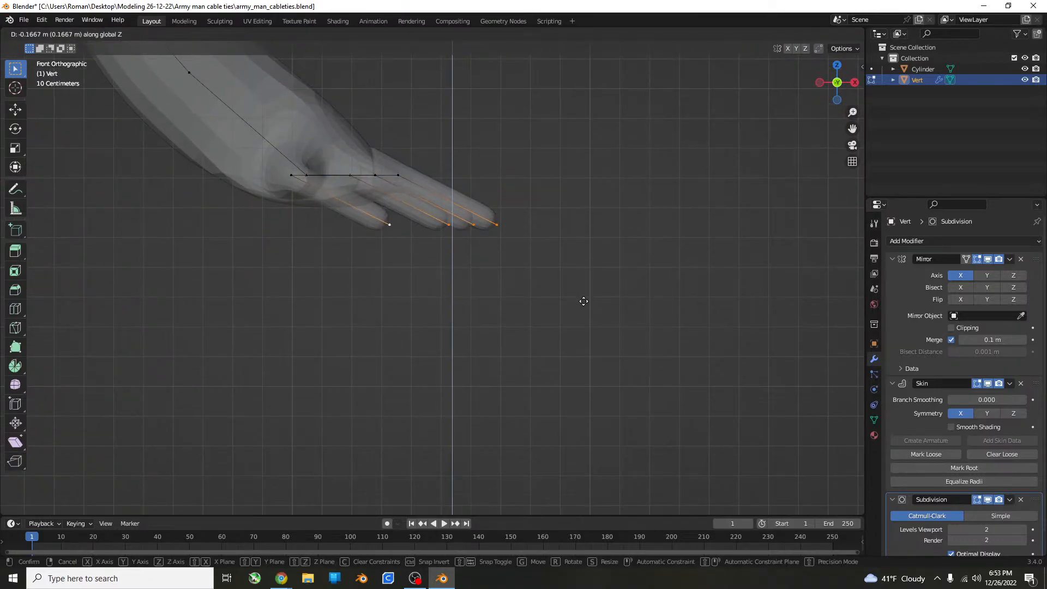
click(581, 301)
Select the four finger base vertices and shrink their skin so the fingers are thinner at the knuckles.
middle_drag(581, 301, 443, 365)
click(334, 364)
shift+click(477, 373)
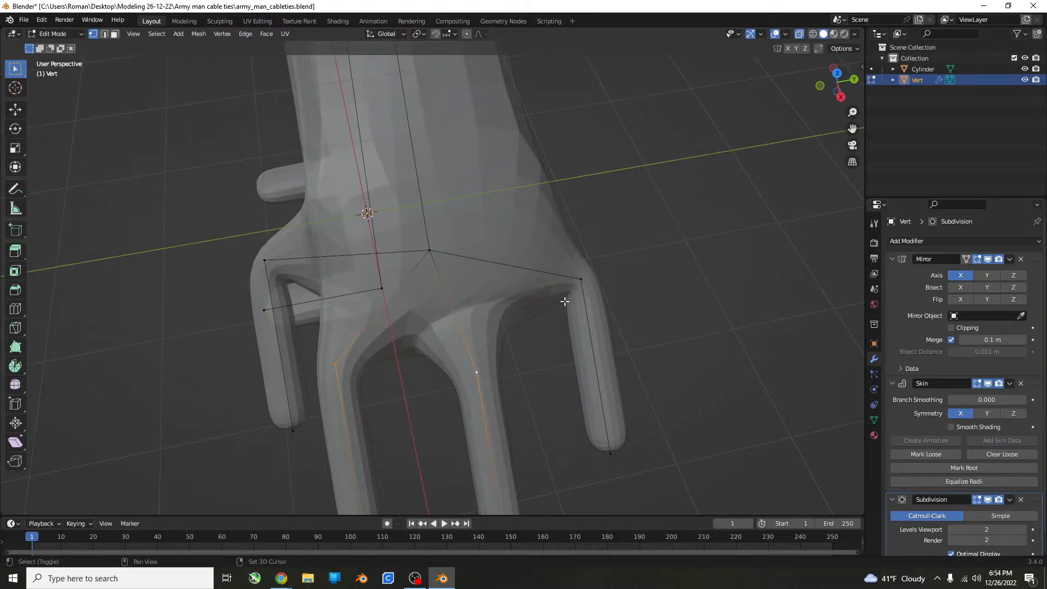
shift+click(580, 280)
shift+click(266, 261)
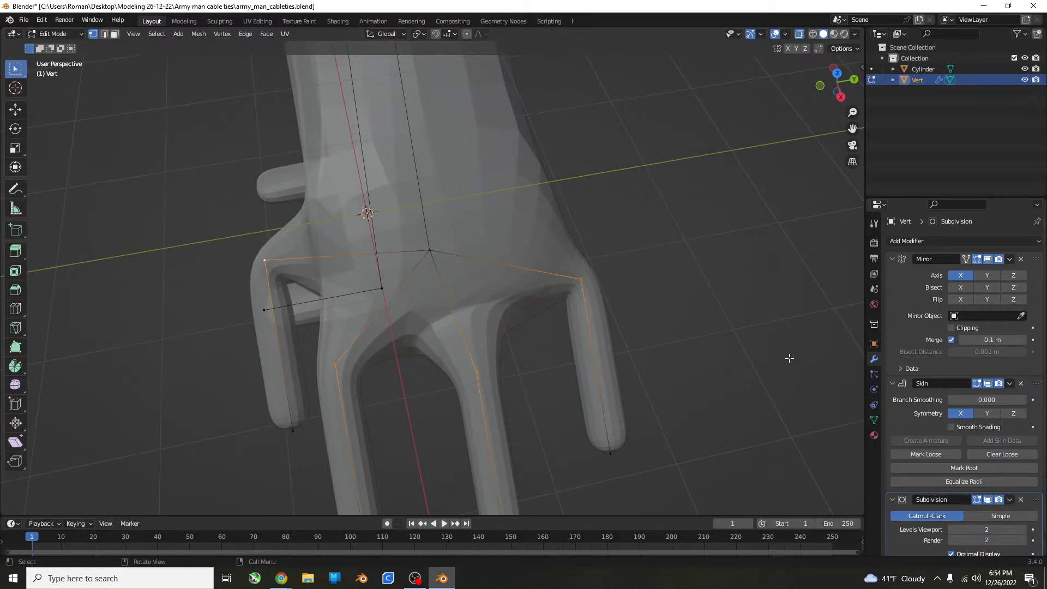
key(ctrl+a)
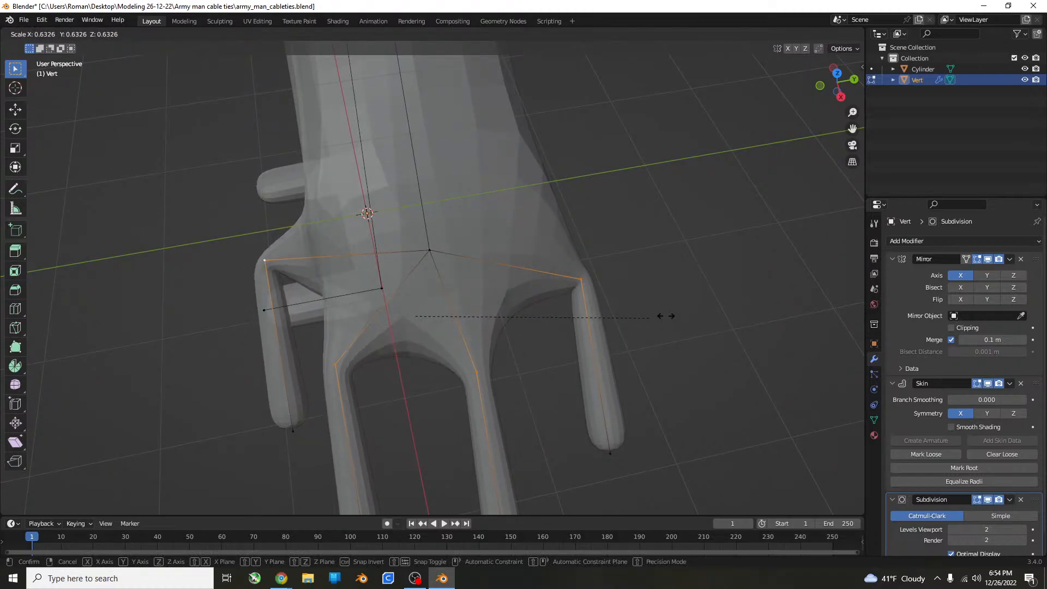
click(335, 338)
Select the four fingertip vertices and thicken their skin so the fingers widen toward the ends.
scroll(334, 338, down, 4)
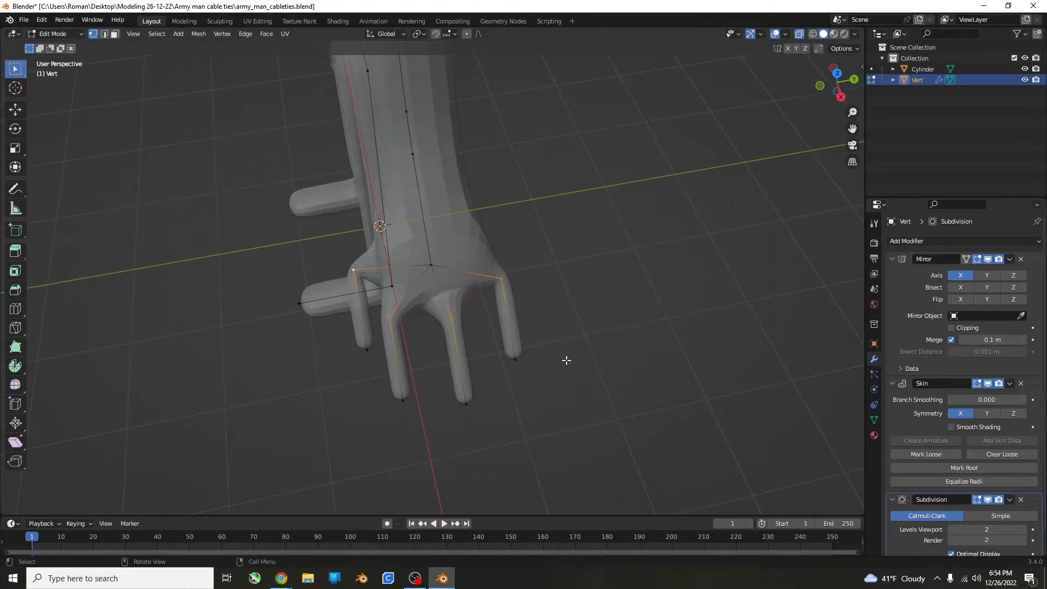
drag(591, 343, 294, 477)
key(ctrl+a)
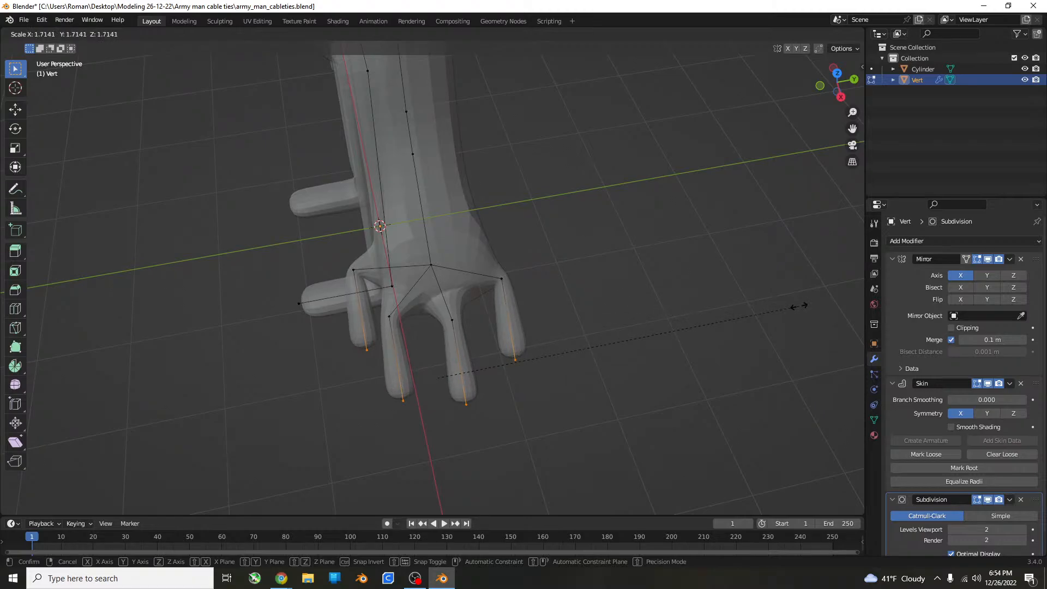
click(603, 311)
scroll(602, 311, up, 3)
middle_drag(648, 329, 676, 292)
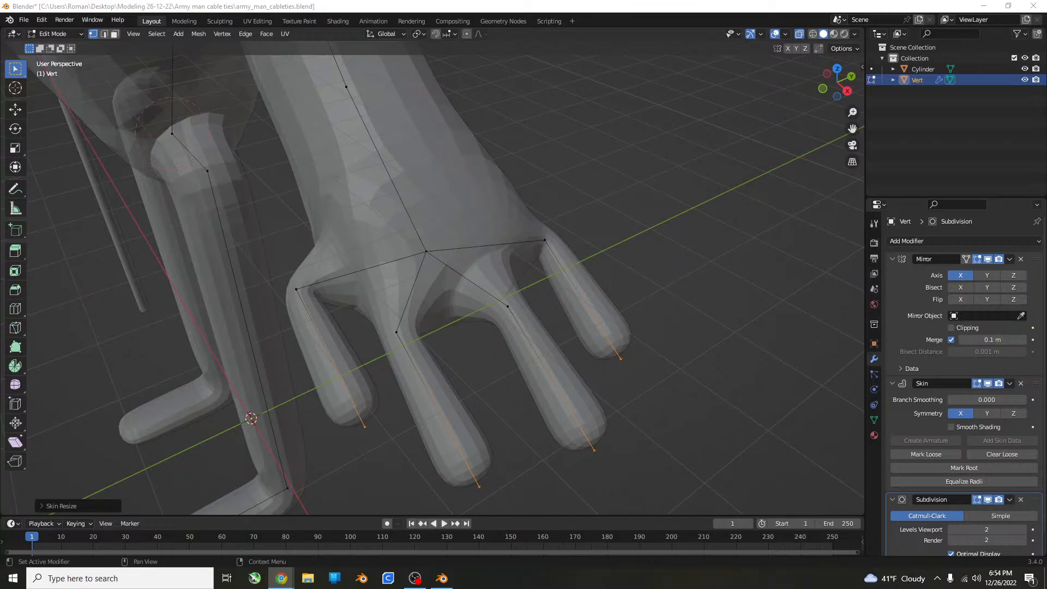
Try to thicken the skin at the central palm vertex to fill out the hand.
middle_drag(567, 365, 517, 366)
click(518, 362)
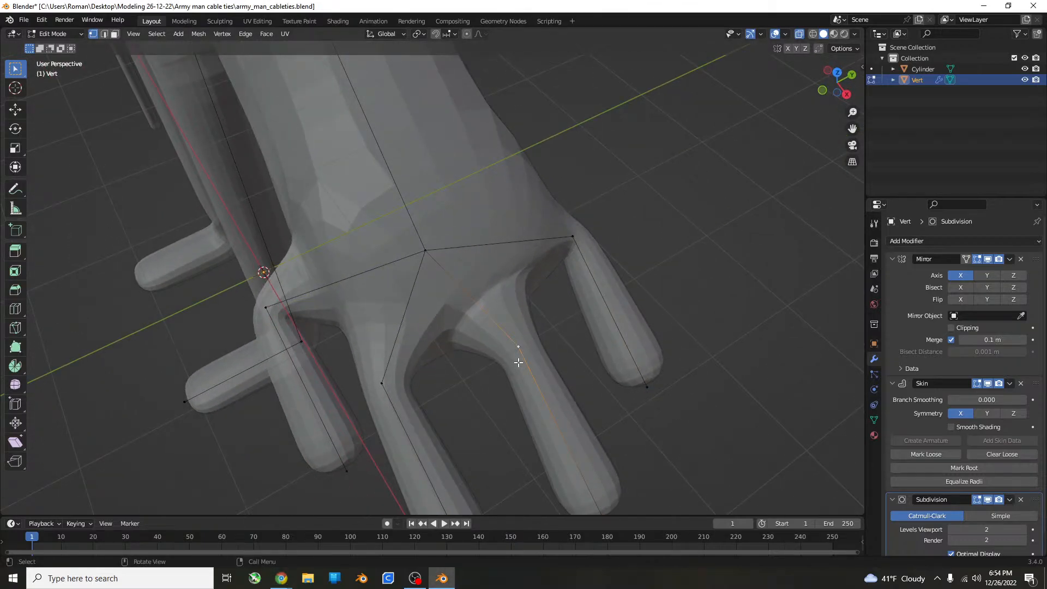
scroll(434, 353, down, 4)
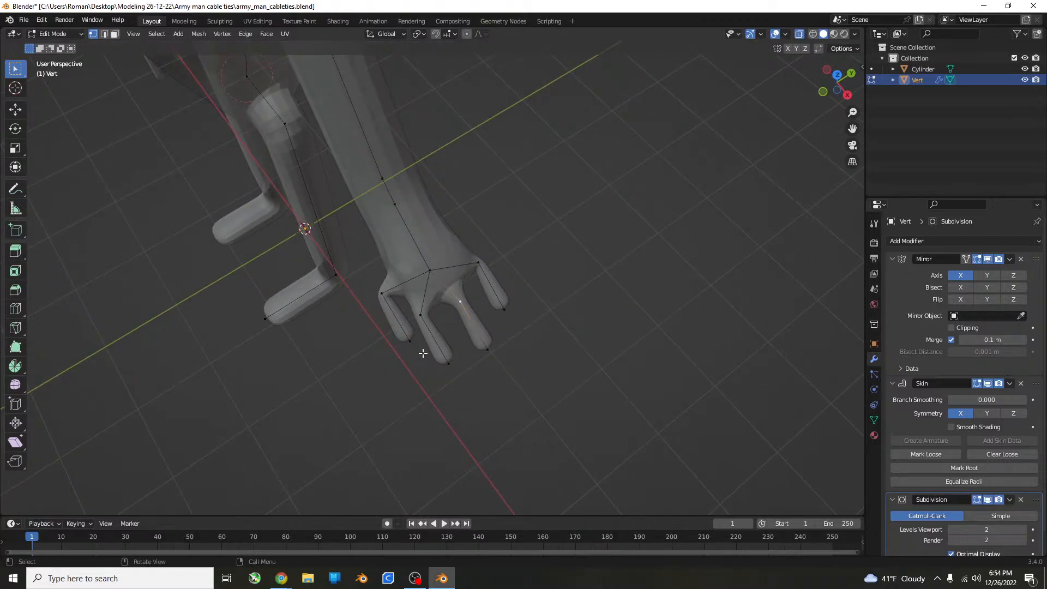
middle_drag(423, 353, 437, 311)
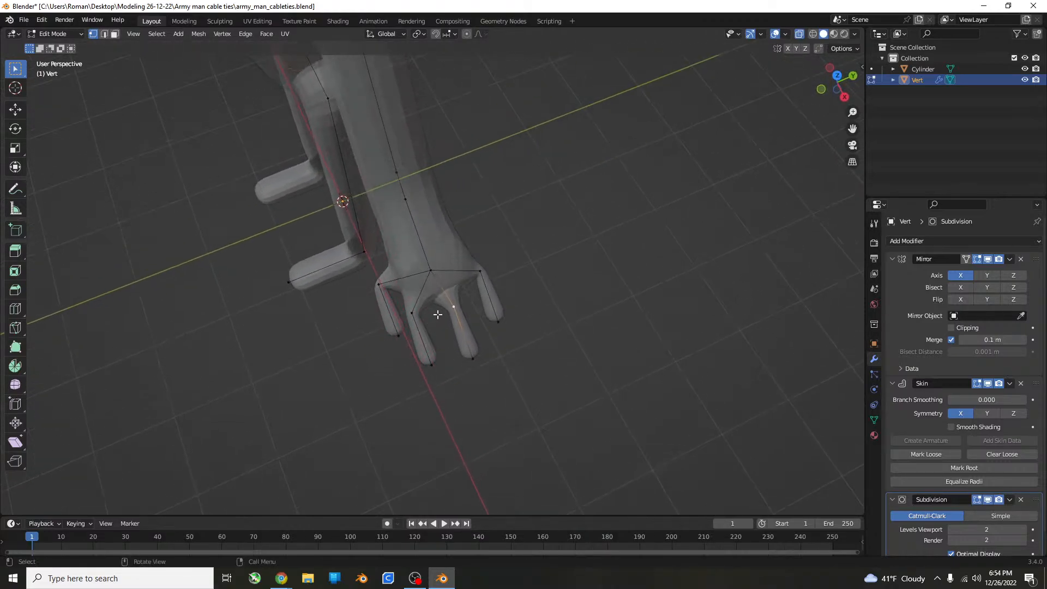
click(455, 272)
key(ctrl+a)
click(570, 236)
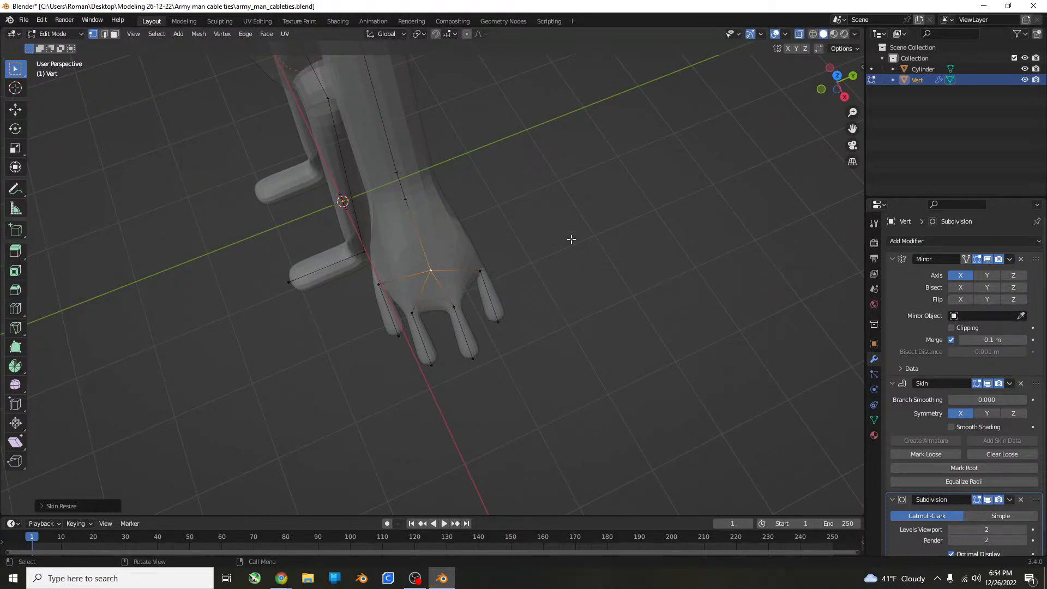
Try to scale the central palm vertex along the global Z axis.
middle_drag(570, 236, 382, 287)
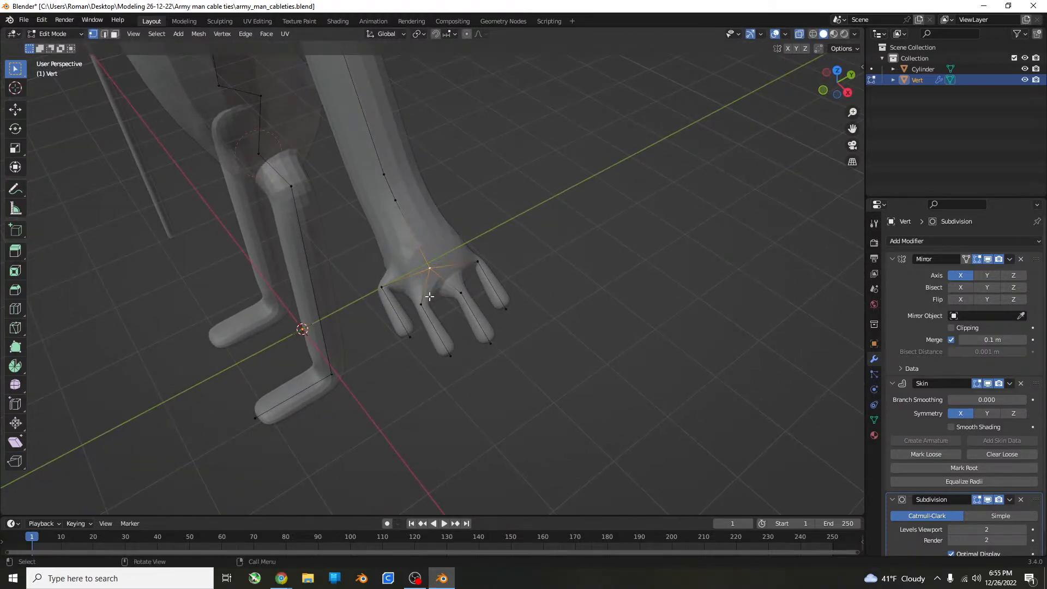
click(382, 286)
shift+click(422, 305)
shift+click(461, 292)
shift+click(480, 265)
middle_drag(484, 313, 506, 281)
click(430, 269)
middle_drag(617, 280, 617, 293)
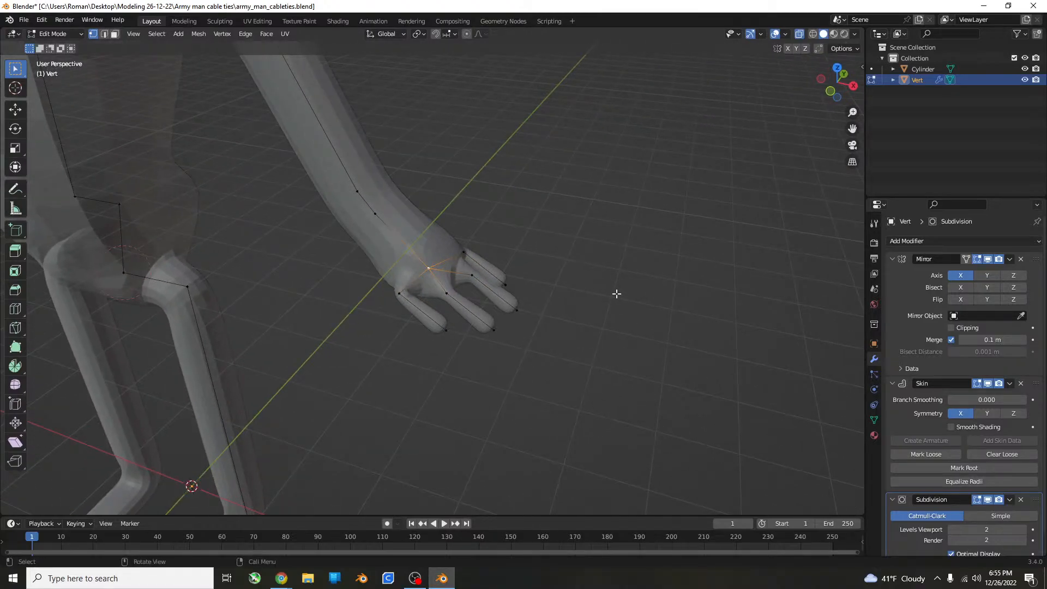
key(s)
key(z)
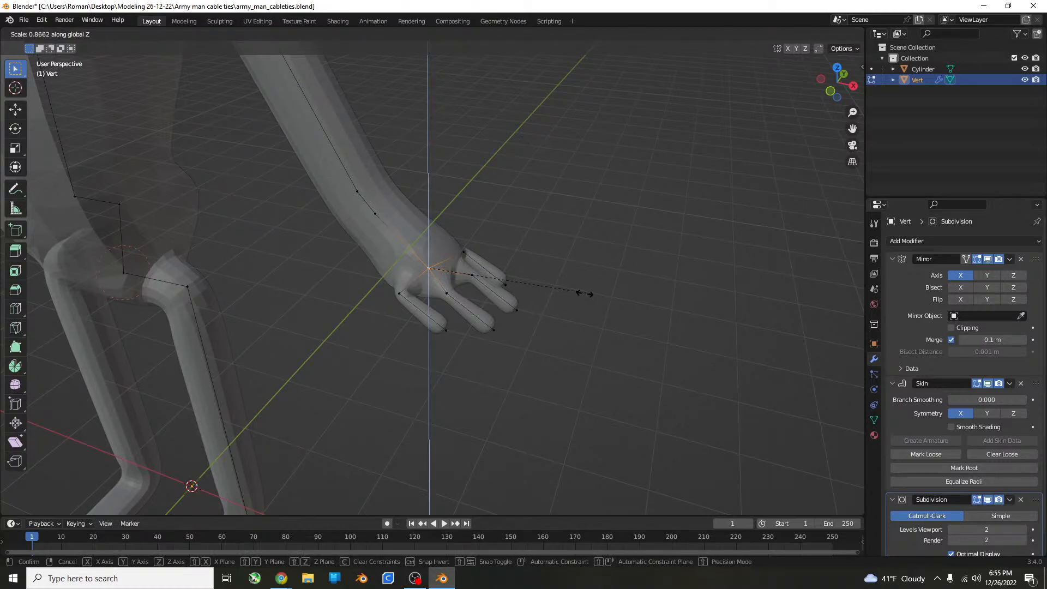
click(435, 265)
key(ctrl+z)
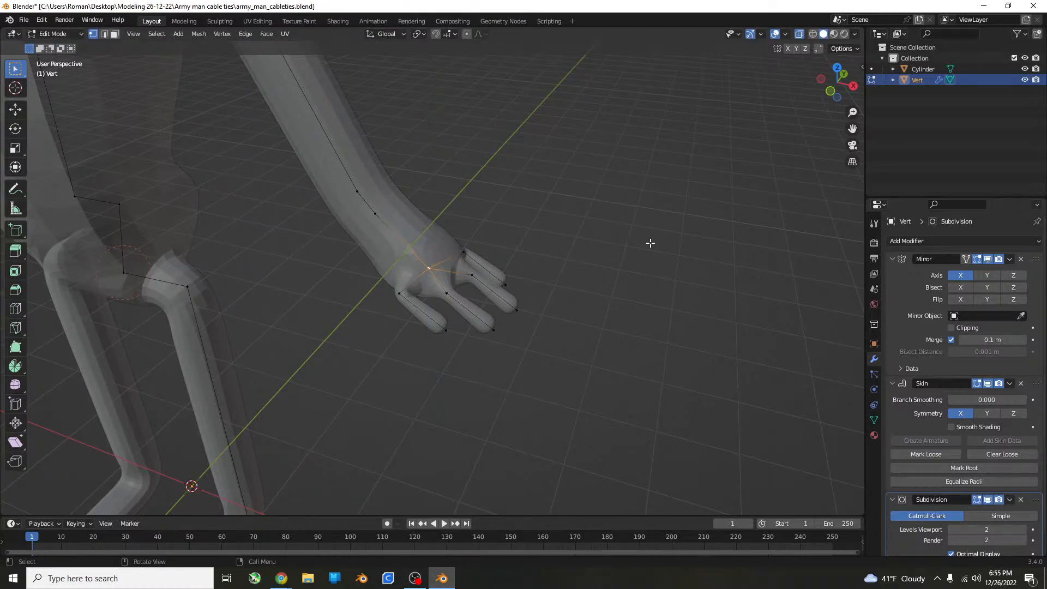
Enlarge the skin at the central palm vertex so the palm fills in between the finger bases.
key(ctrl+a)
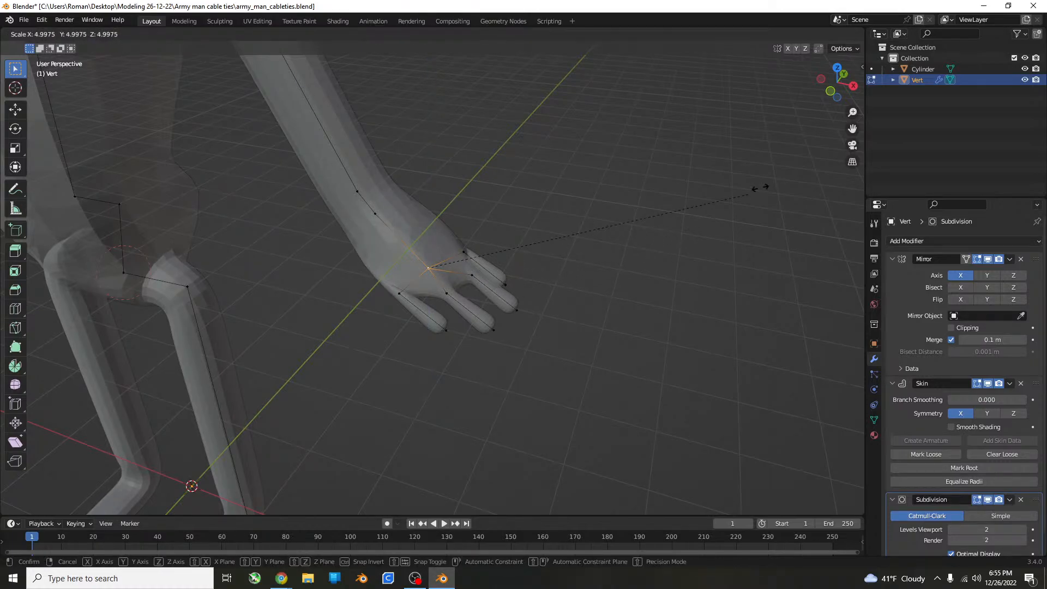
click(527, 376)
middle_drag(574, 338, 416, 341)
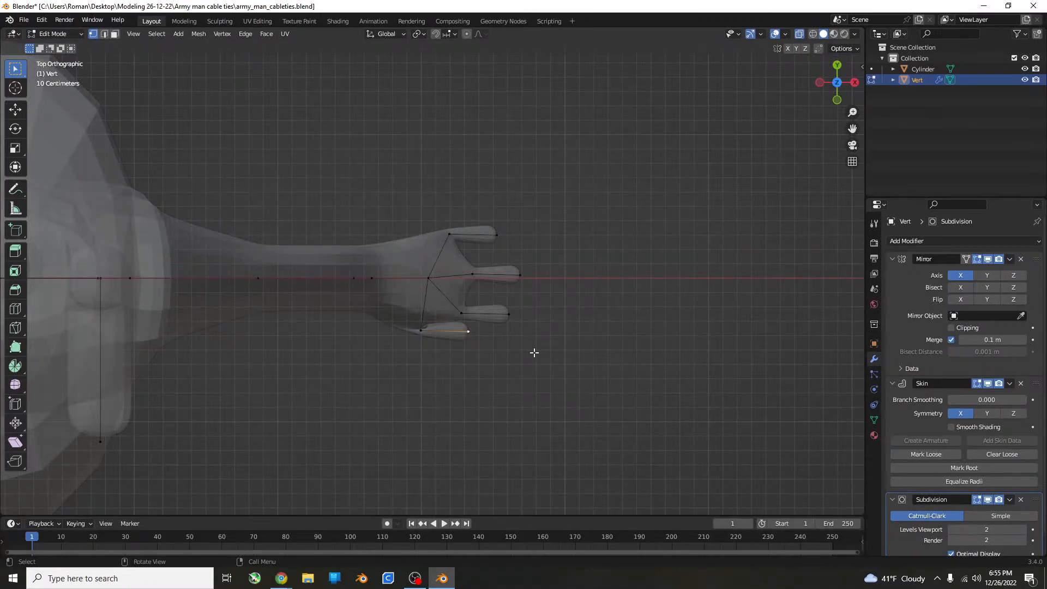
Move the lowest finger's tip vertex about 0.36 m outward in the top view to angle it away like a thumb.
key(g)
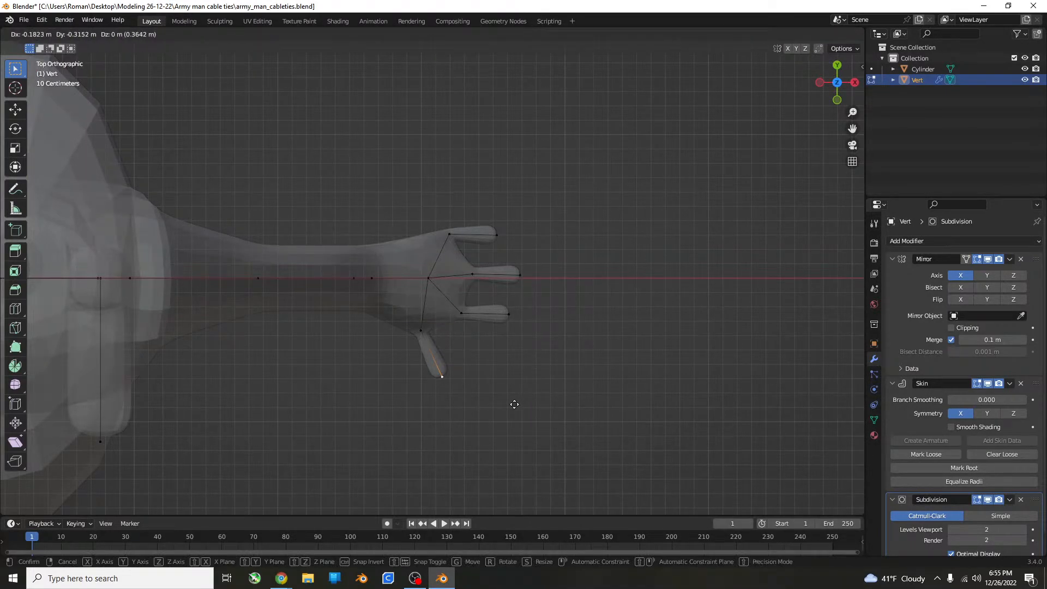
click(513, 404)
middle_drag(514, 398, 510, 357)
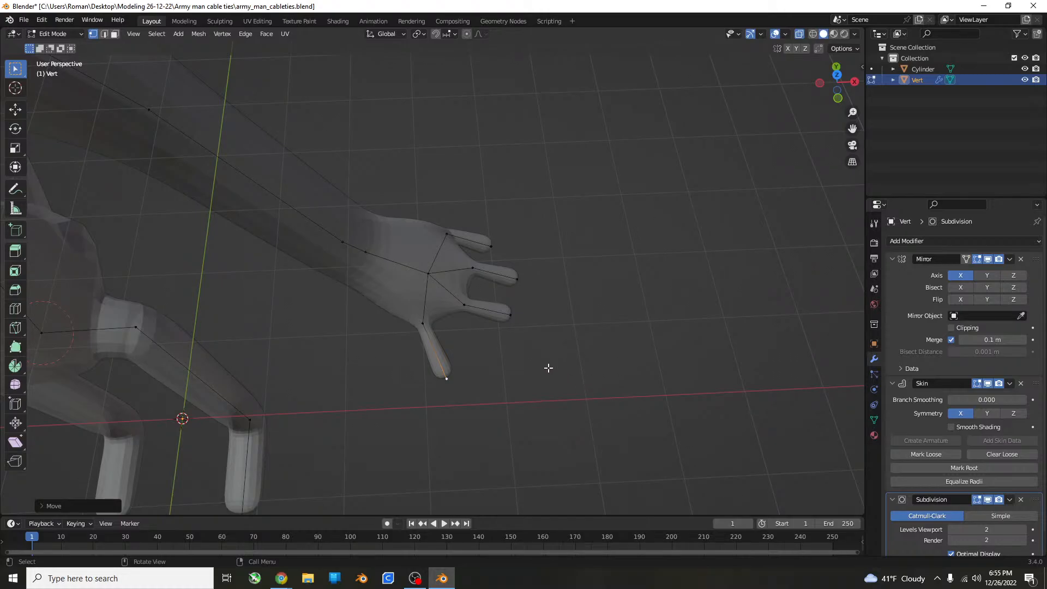
middle_drag(541, 368, 448, 392)
scroll(439, 369, up, 3)
Move the tip vertex of the finger beside the thumb about 0.1 m toward the thumb in the top view.
click(339, 298)
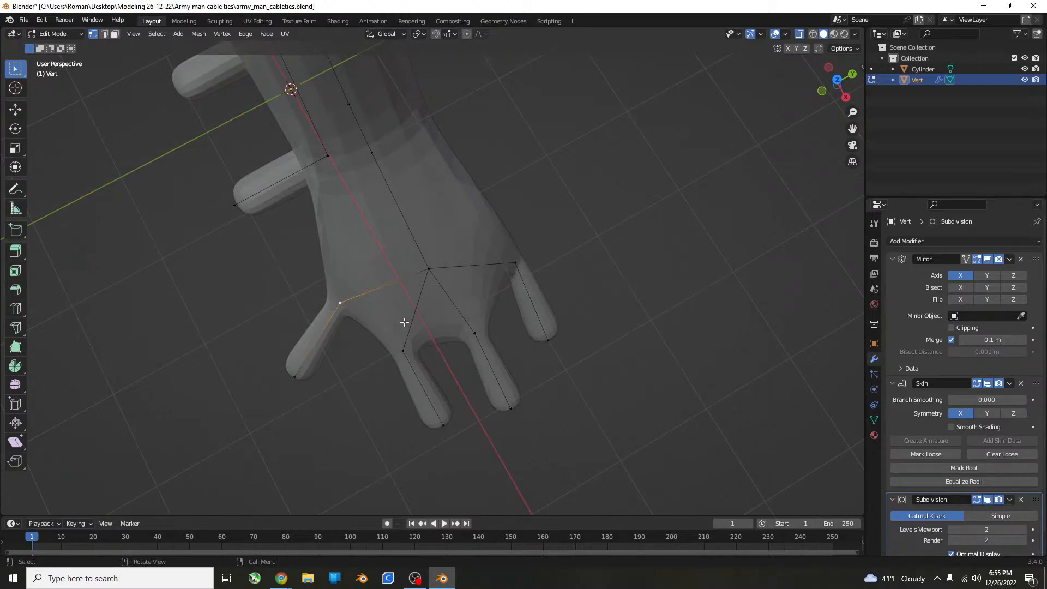
key(KP_3)
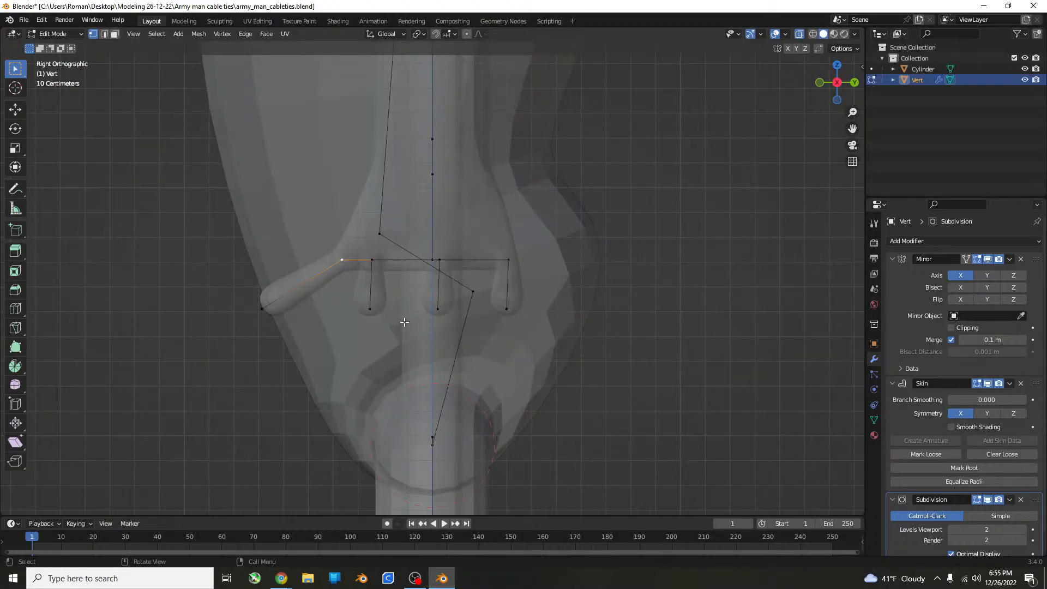
middle_drag(404, 322, 459, 351)
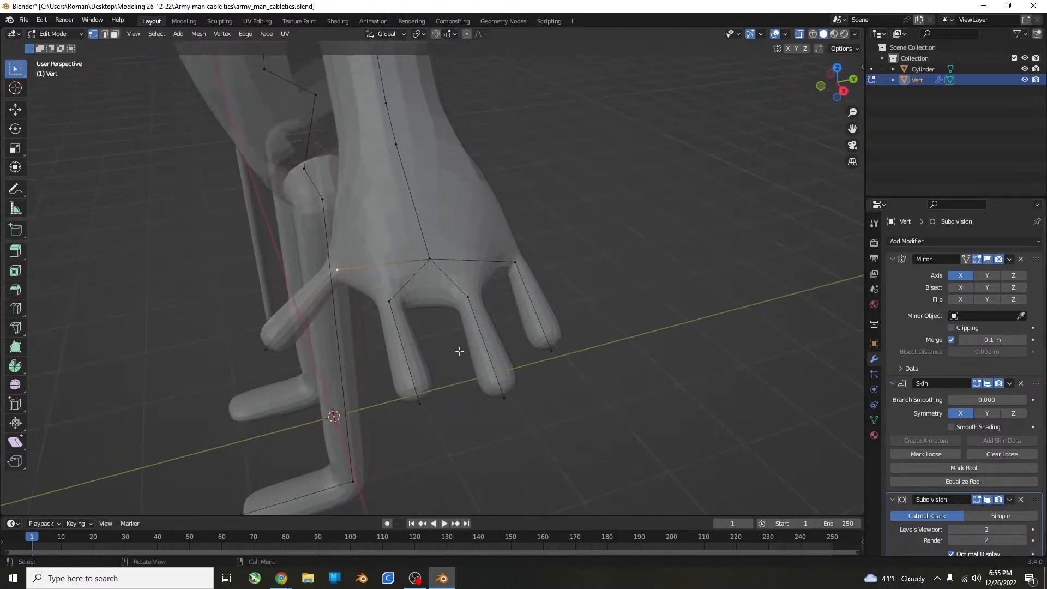
click(474, 298)
key(KP_7)
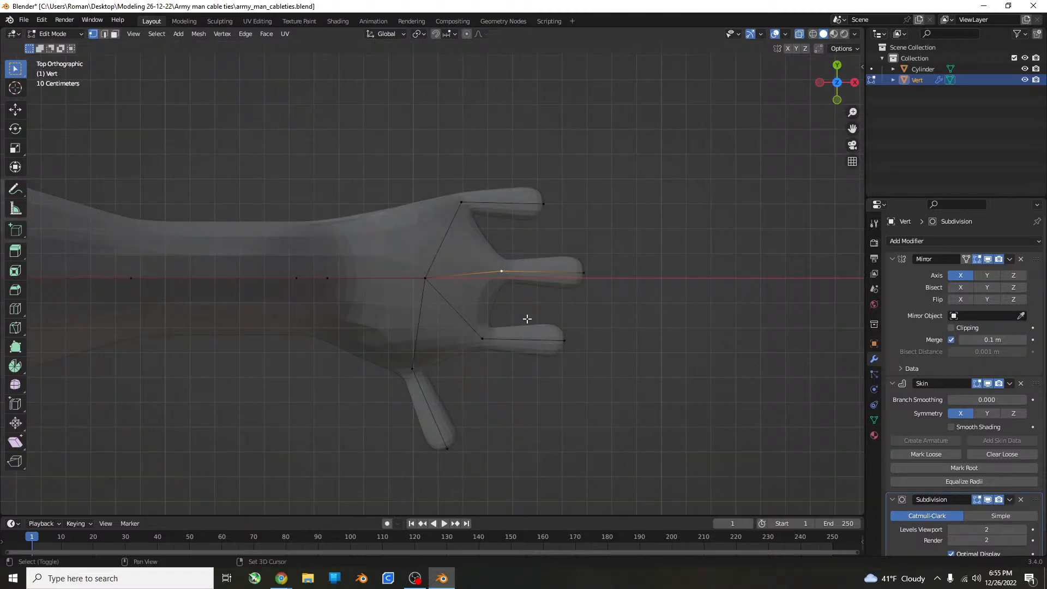
key(g)
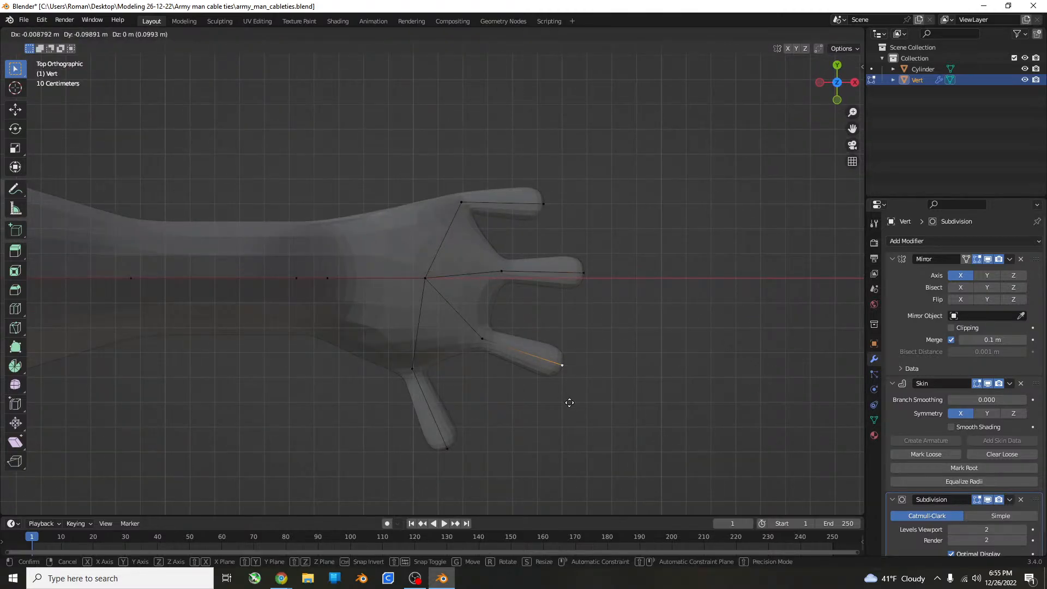
click(568, 402)
Shift the two remaining fingers toward the thumb side, and bring the outermost one closer still to its neighbour.
click(502, 272)
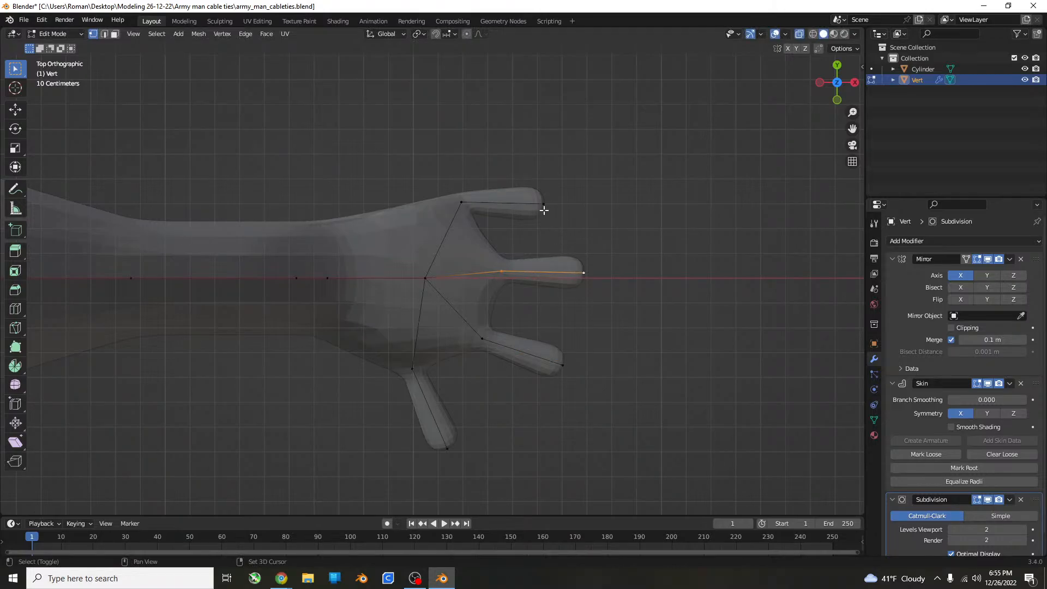
key(g)
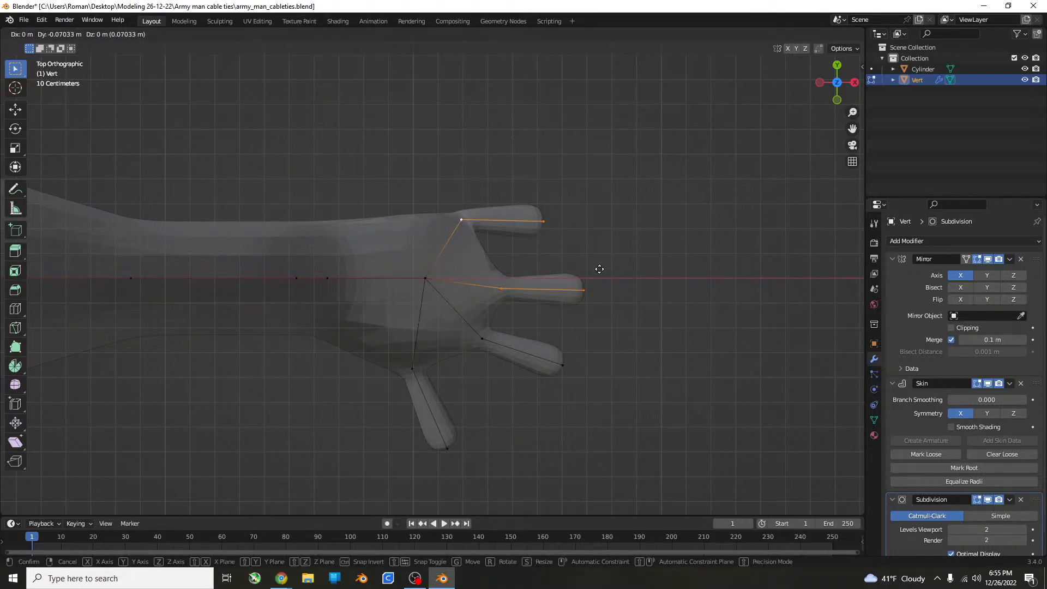
click(594, 271)
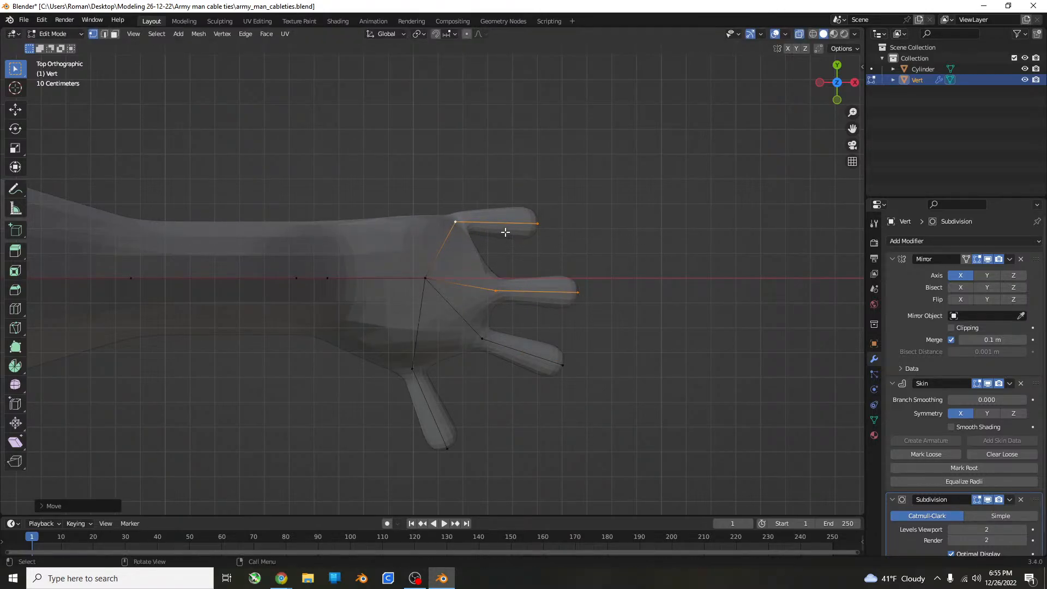
click(534, 231)
key(g)
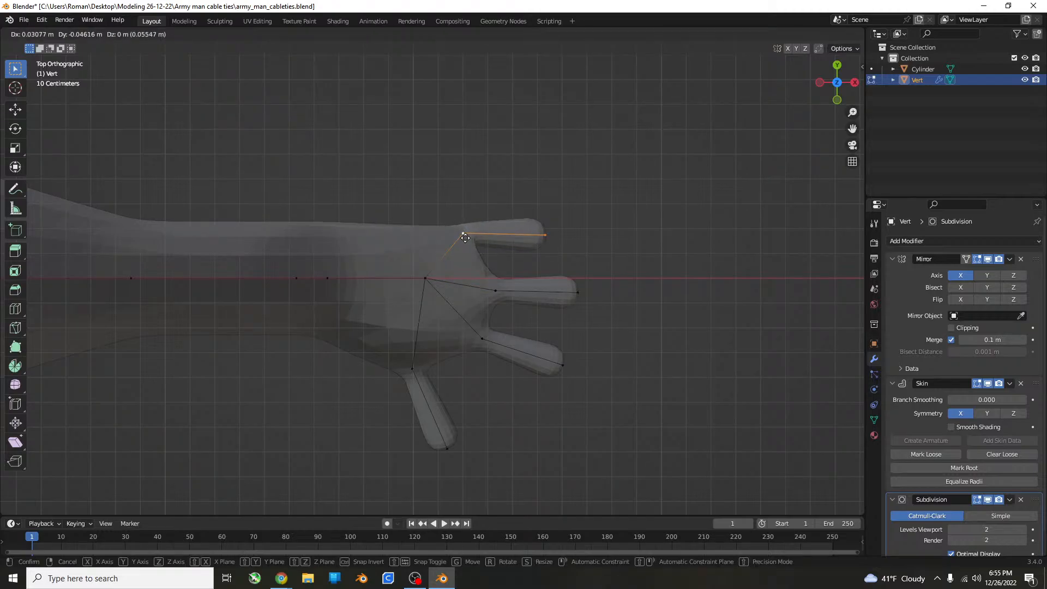
click(463, 253)
Try to extrude an additional finger vertex from the central palm vertex.
click(429, 276)
shift+middle_drag(472, 238, 442, 293)
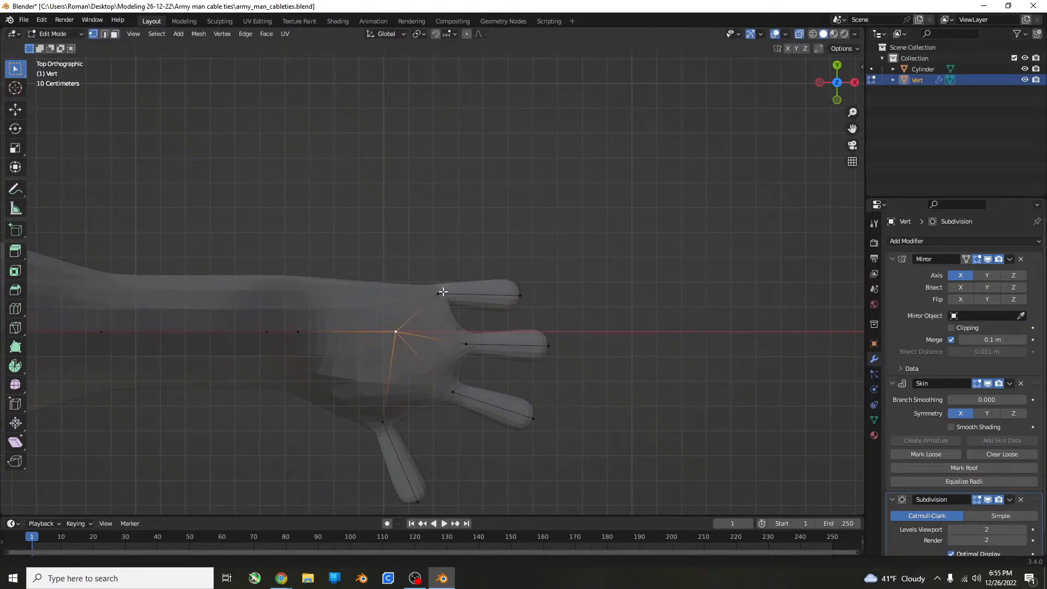
key(e)
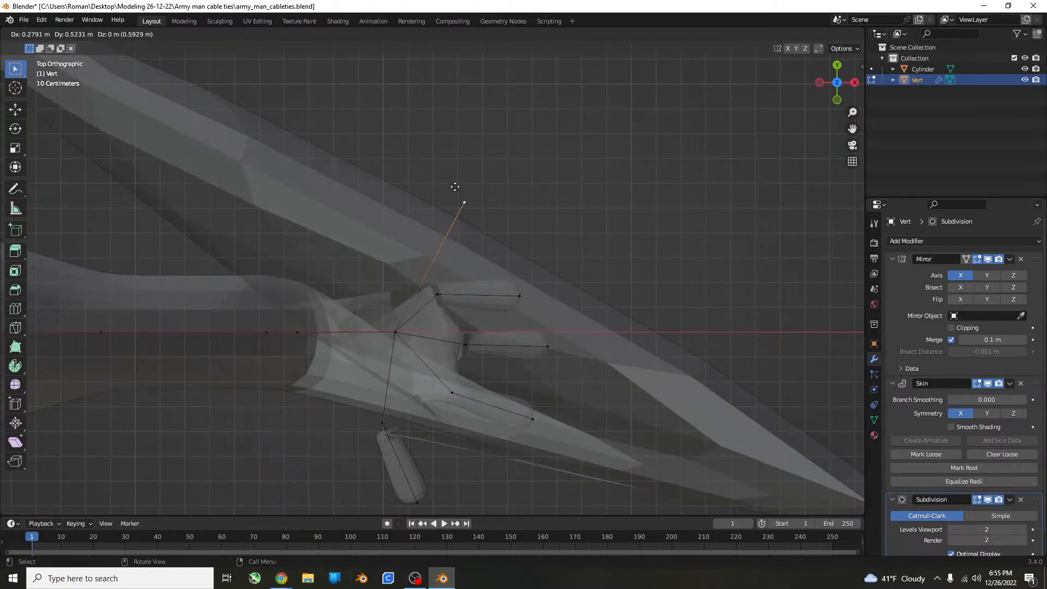
click(450, 191)
key(ctrl+z)
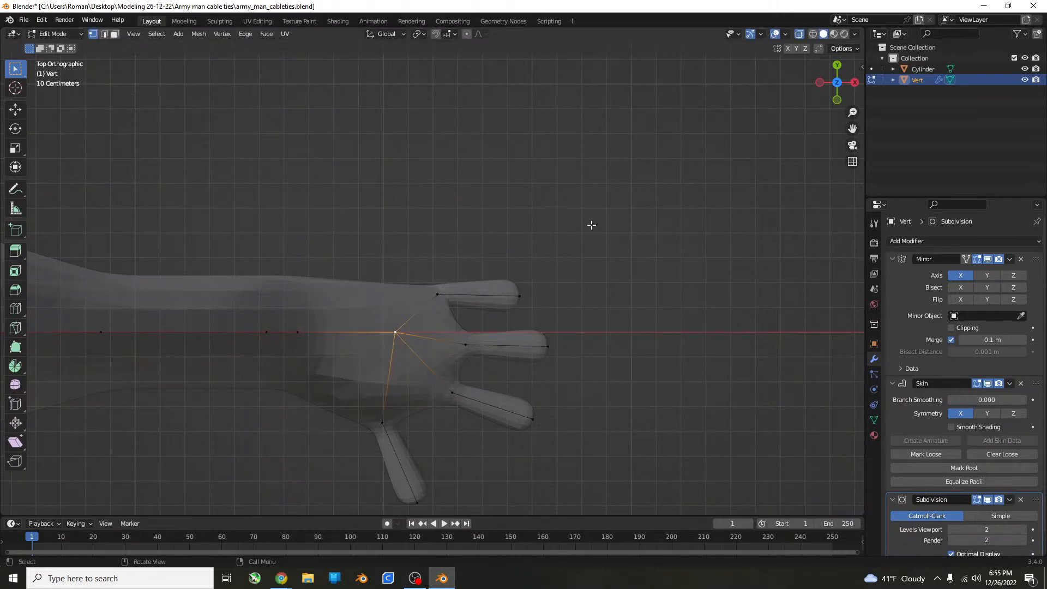
Duplicate the outermost finger opposite the thumb and place the copy beside it on the outer side of the hand.
drag(592, 225, 423, 317)
key(shift+d)
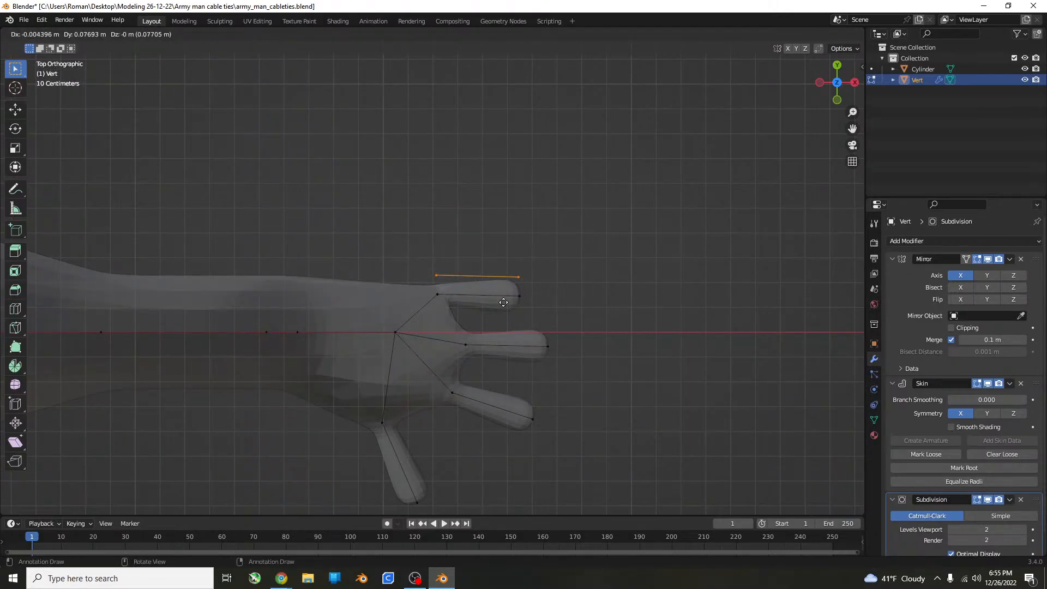
click(504, 273)
shift+click(397, 332)
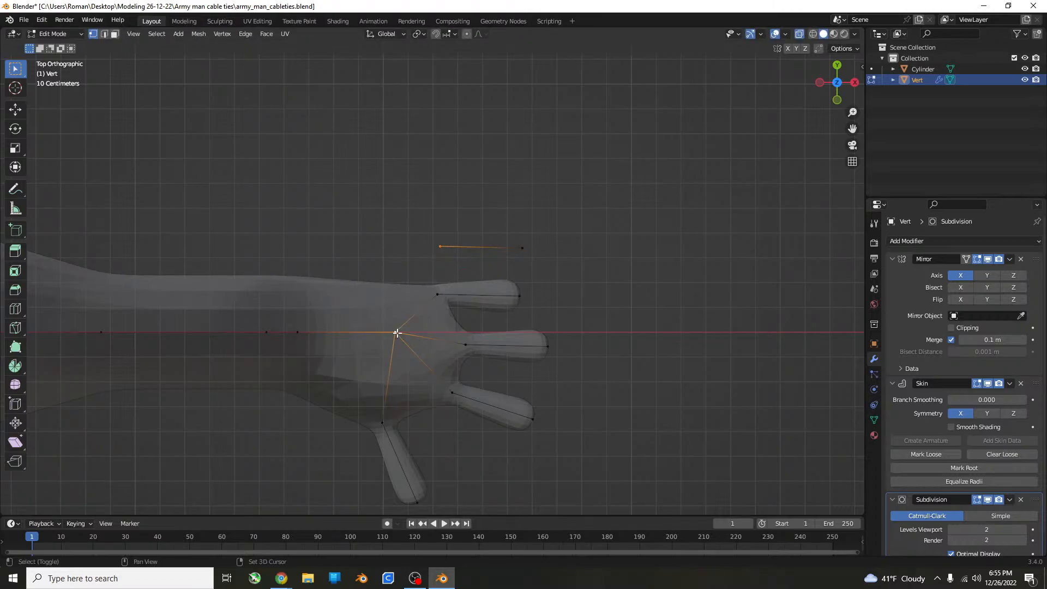
key(ctrl+m)
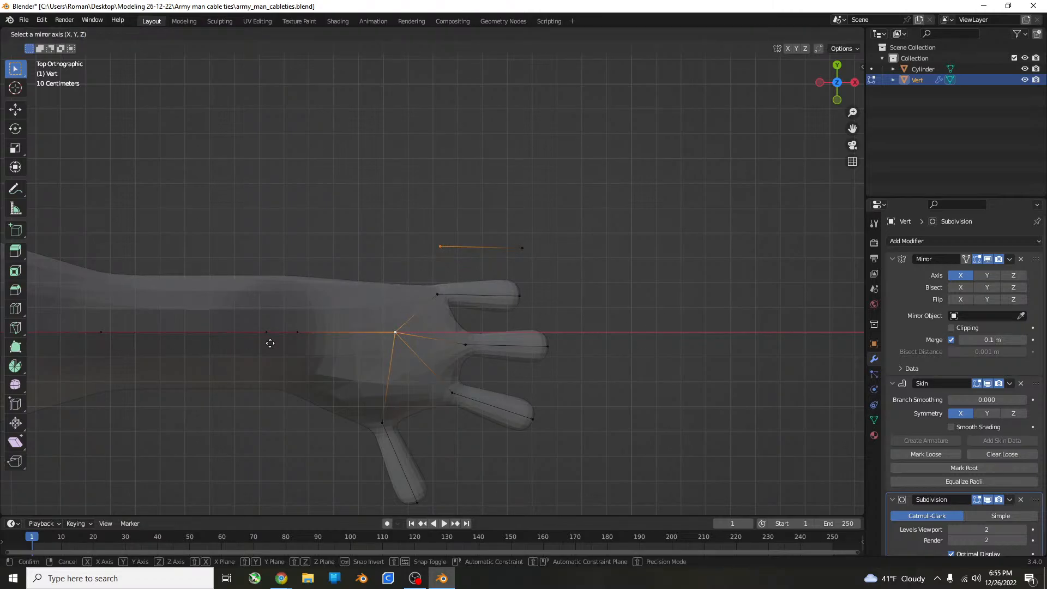
key(Escape)
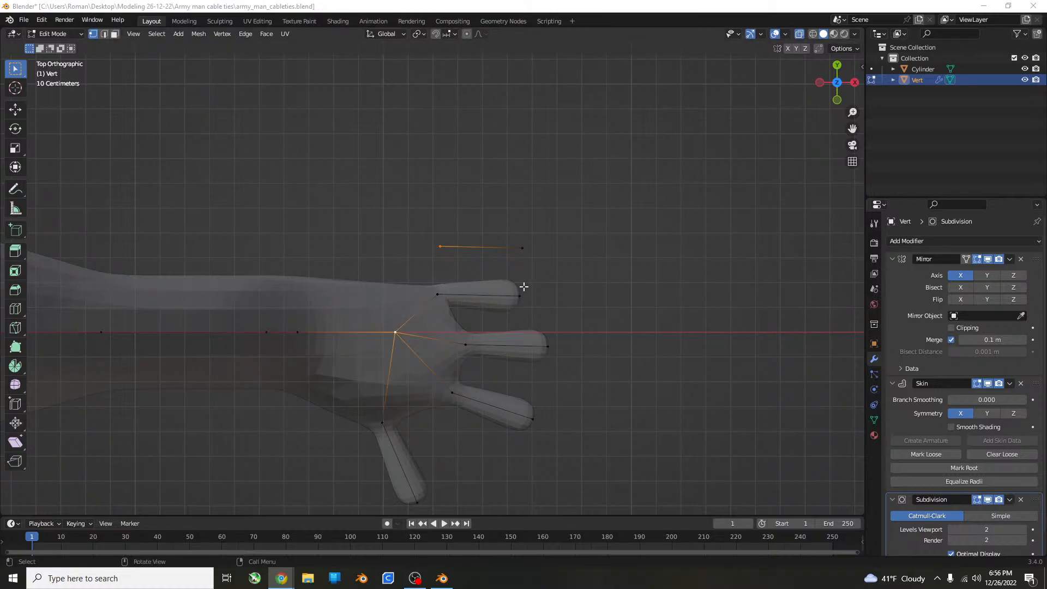
Connect the duplicated finger's base vertex to the central palm vertex with an edge.
click(437, 249)
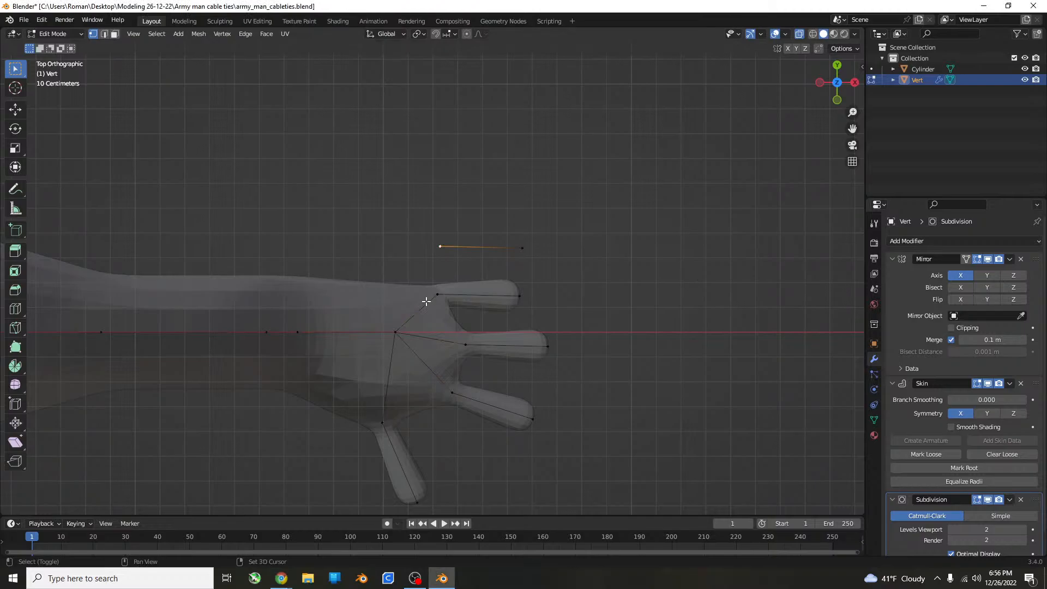
shift+click(389, 332)
key(f)
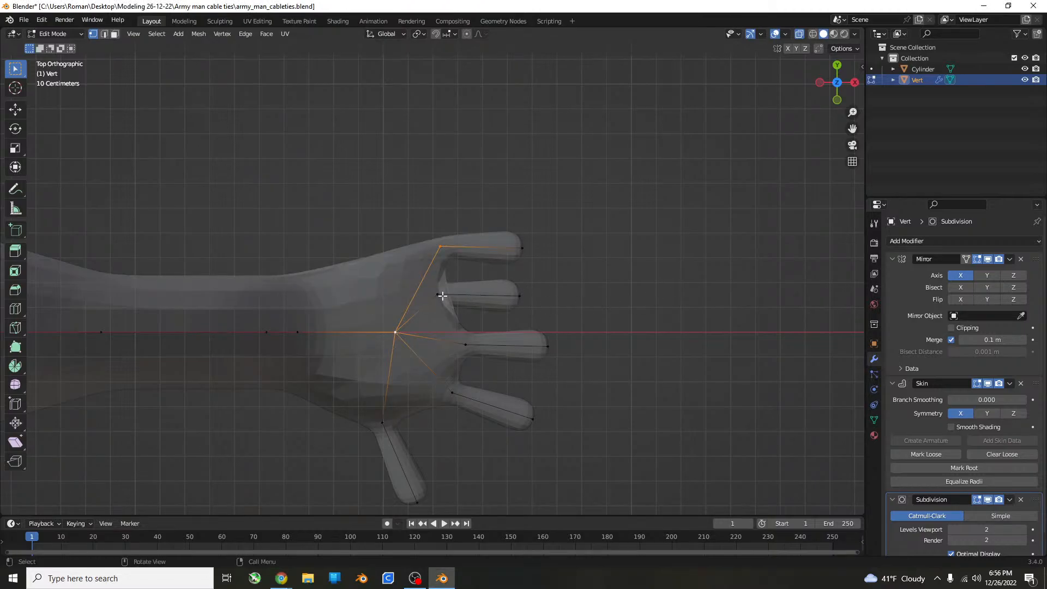
Move the ring finger's base vertex about 0.1 m away from the wrist and extend its tip about 0.21 m.
click(440, 295)
key(g)
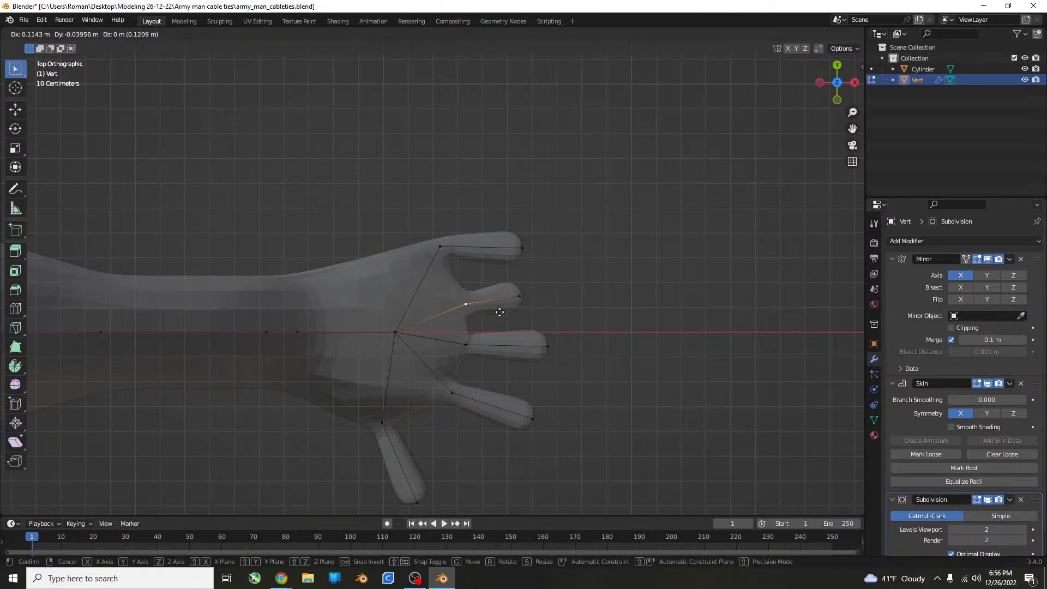
click(492, 311)
key(g)
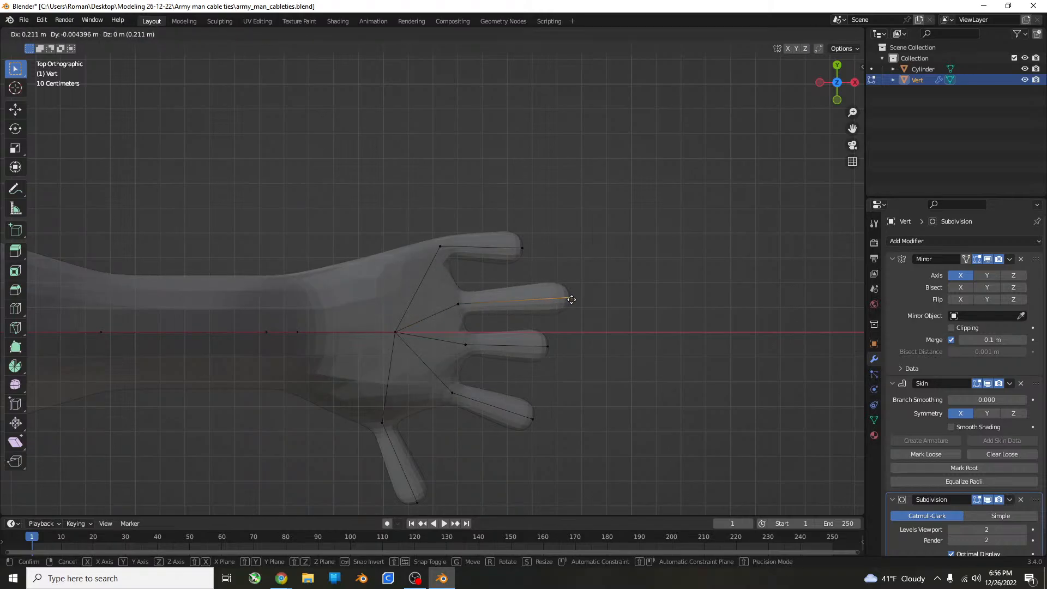
click(571, 297)
Lengthen the middle and index fingers by moving their tip vertices outward, nearly in line with the ring fingertip.
click(548, 346)
key(g)
click(583, 346)
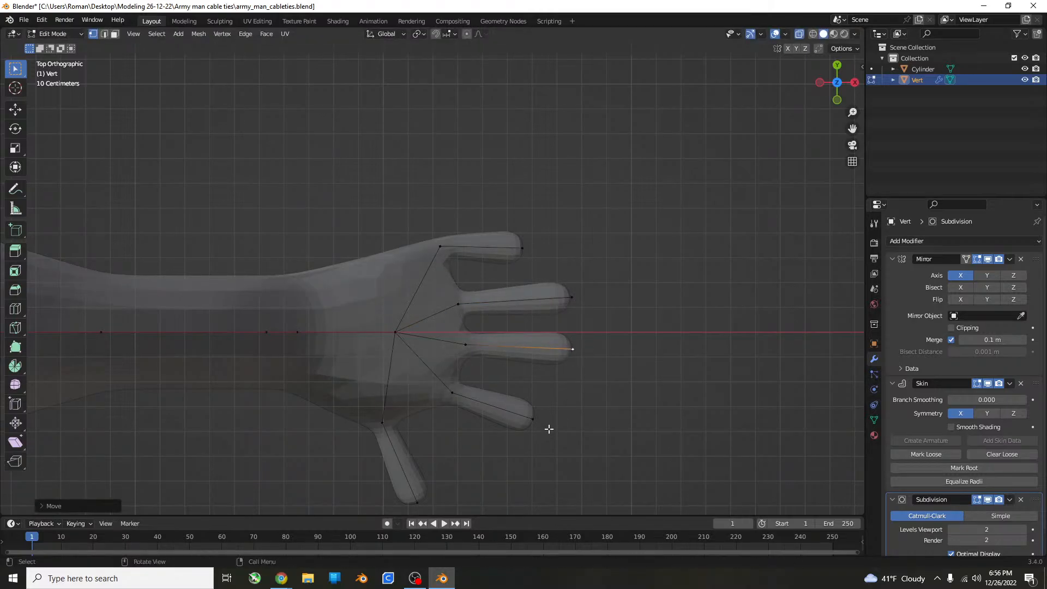
click(533, 420)
key(g)
click(576, 423)
Lengthen and splay the little finger by repositioning its tip, and move its base vertex about 0.1 m toward the ring finger.
click(522, 249)
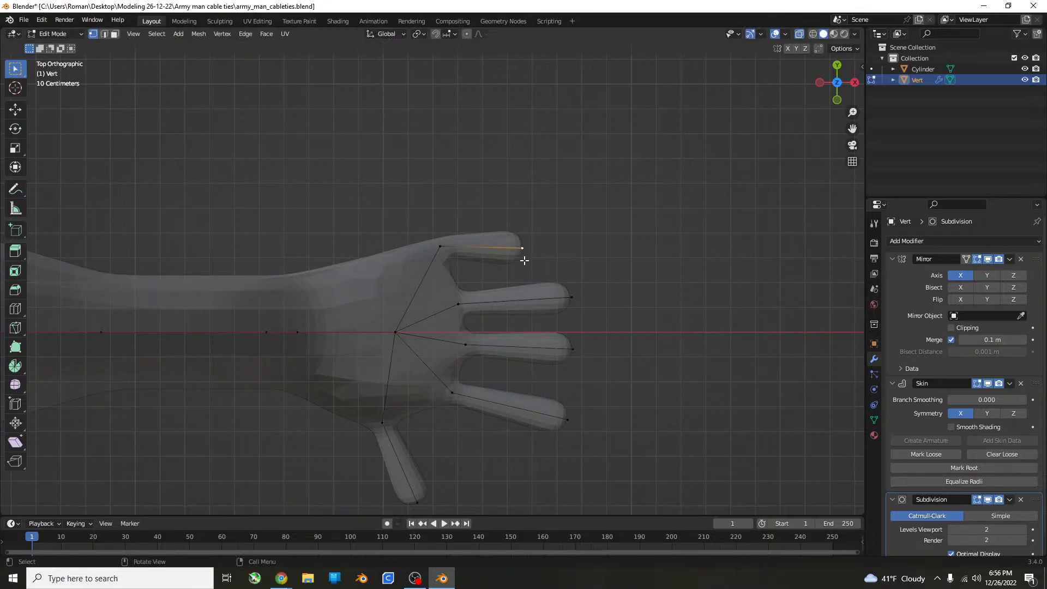
key(g)
click(548, 225)
click(440, 250)
key(g)
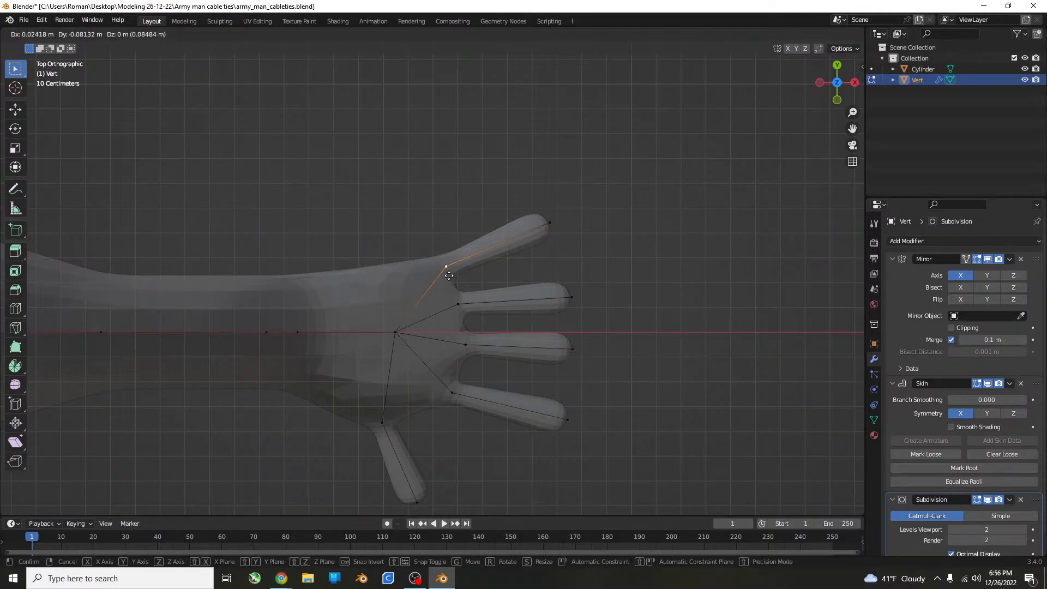
click(448, 273)
click(551, 233)
key(g)
click(547, 252)
Extend the middle finger's tip vertex in the top view so it reaches beyond the neighbouring fingers.
middle_drag(547, 252, 400, 257)
key(KP_7)
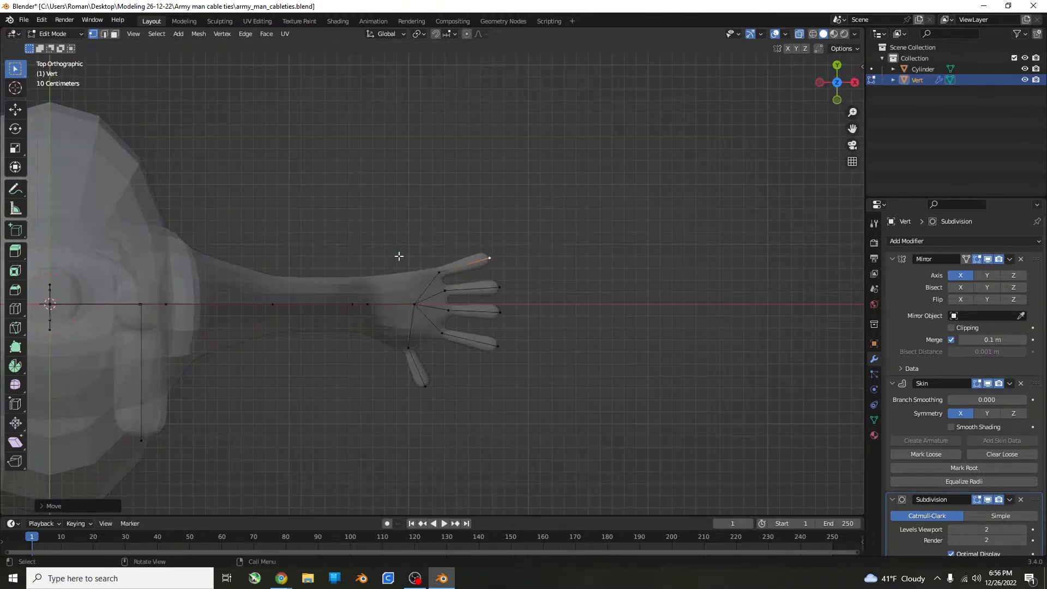
scroll(600, 329, up, 6)
shift+middle_drag(621, 366, 554, 310)
click(539, 324)
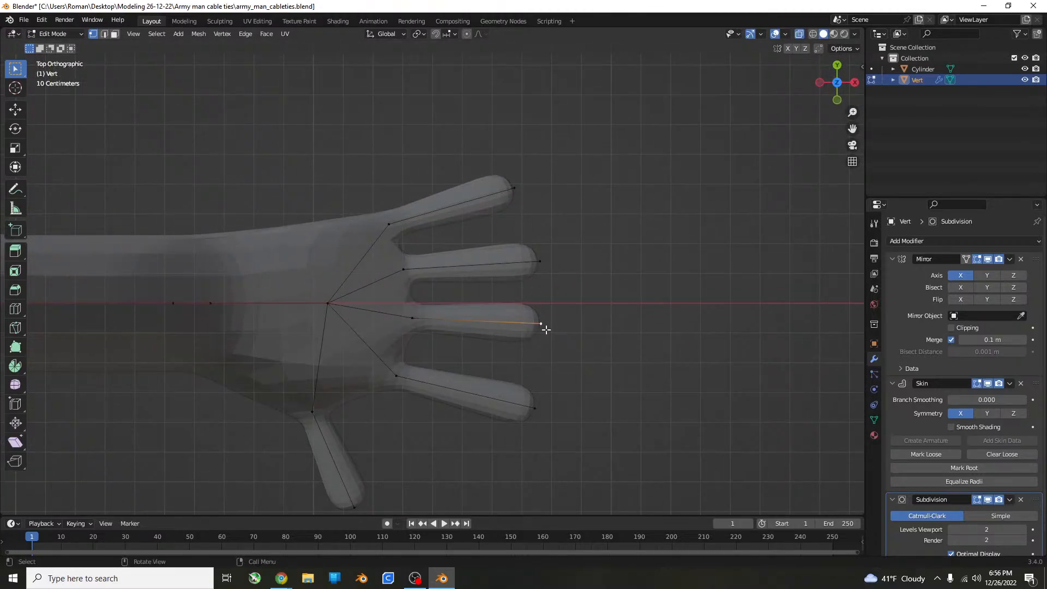
key(g)
click(575, 330)
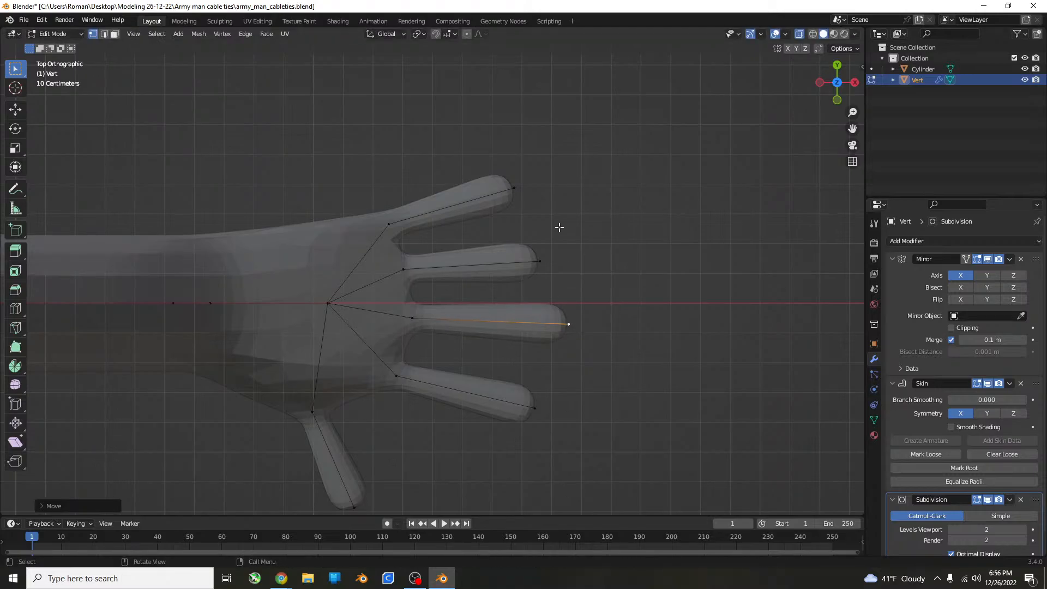
Pull the little finger's tip vertex slightly in toward the ring finger, and save the file.
click(514, 192)
key(g)
click(509, 198)
middle_drag(509, 198, 478, 235)
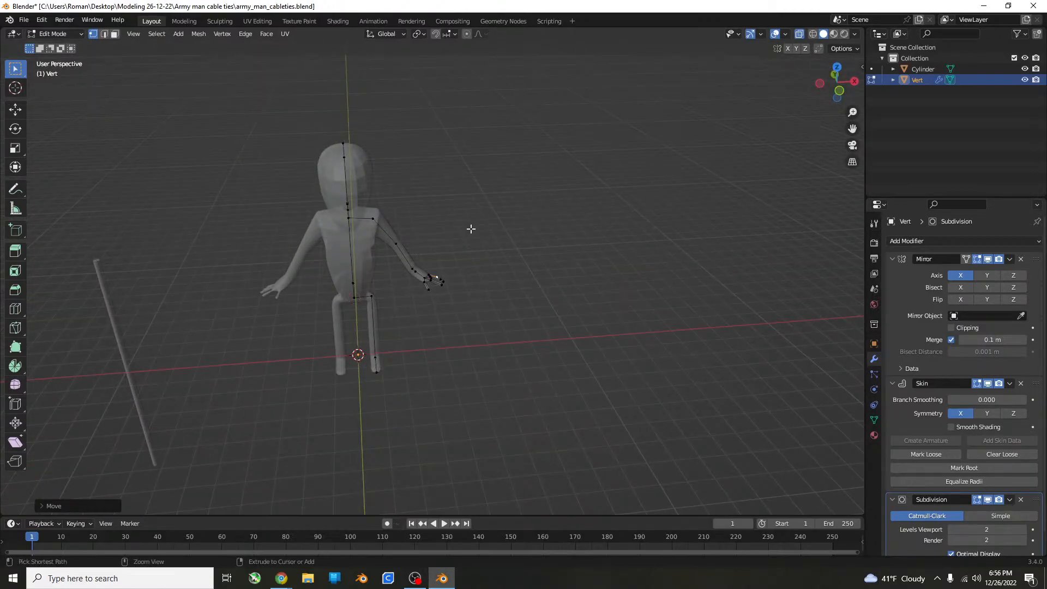
key(ctrl+s)
Move the hip vertex at the top of the leg slightly down in the front view, level with the pelvis centre.
scroll(560, 334, up, 6)
scroll(560, 334, down, 5)
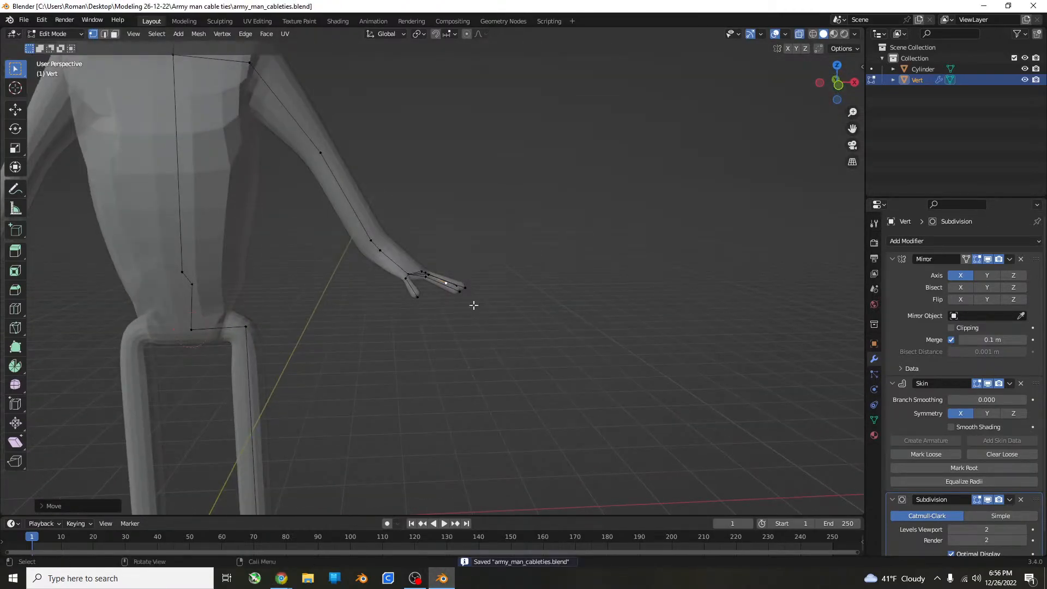
middle_drag(472, 304, 659, 280)
click(475, 299)
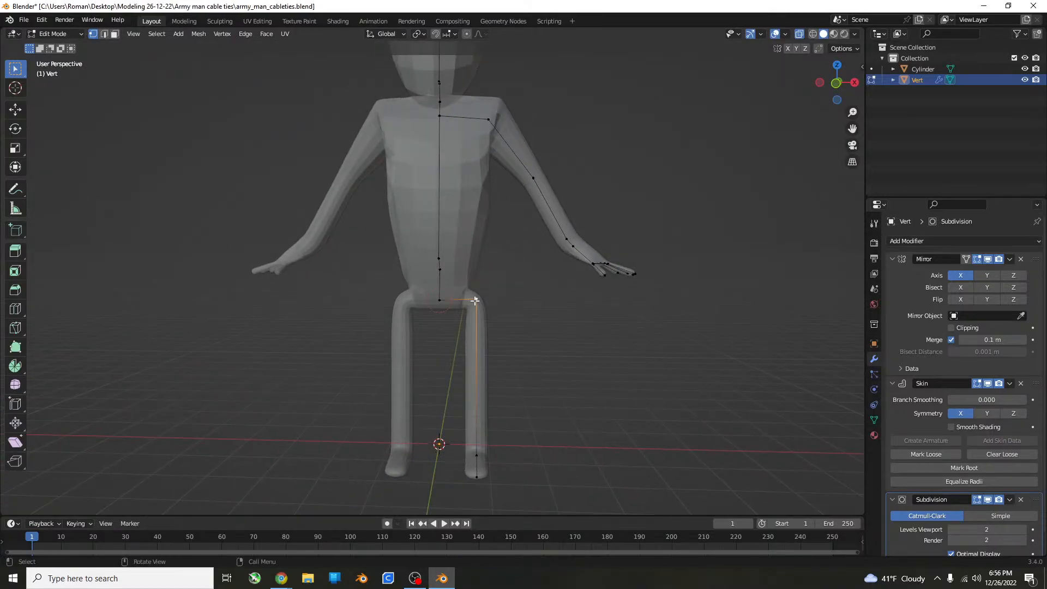
key(KP_1)
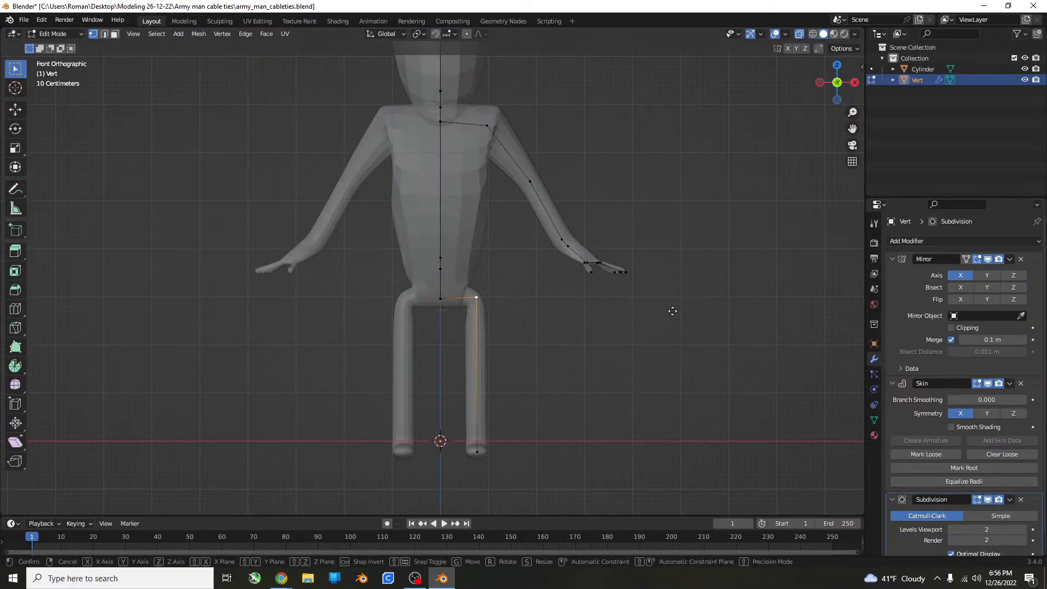
key(g)
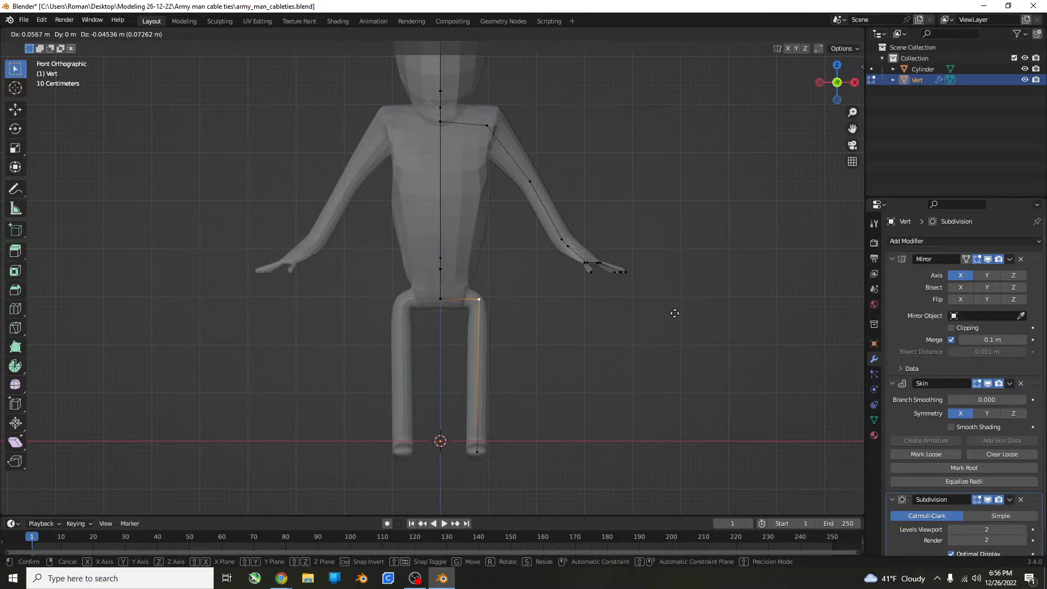
click(672, 313)
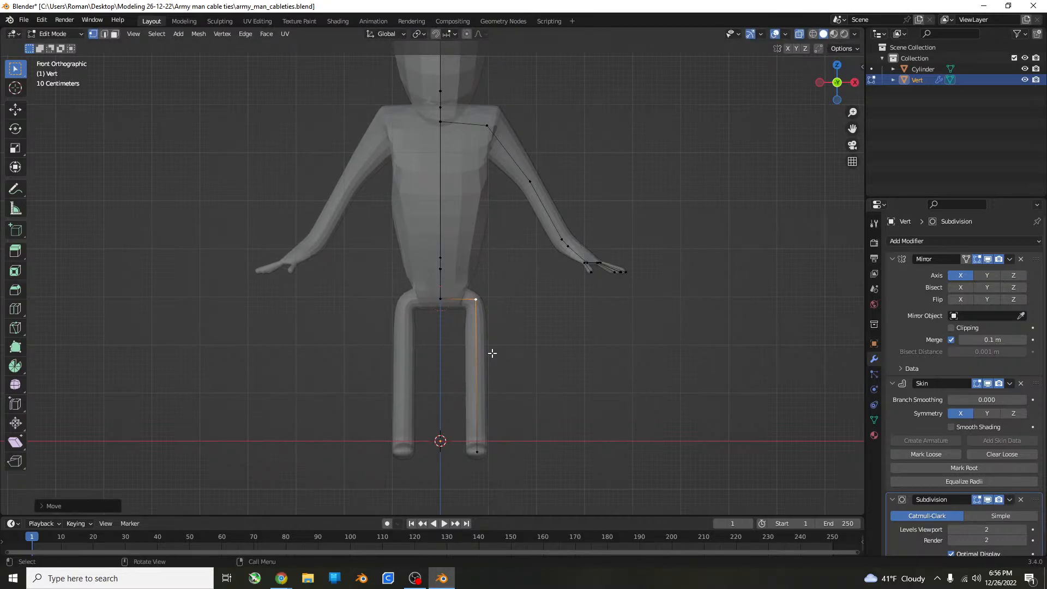
Enlarge the skin at the hip vertex about 2.27 times, and resize it once more to fill out the thighs.
key(ctrl+a)
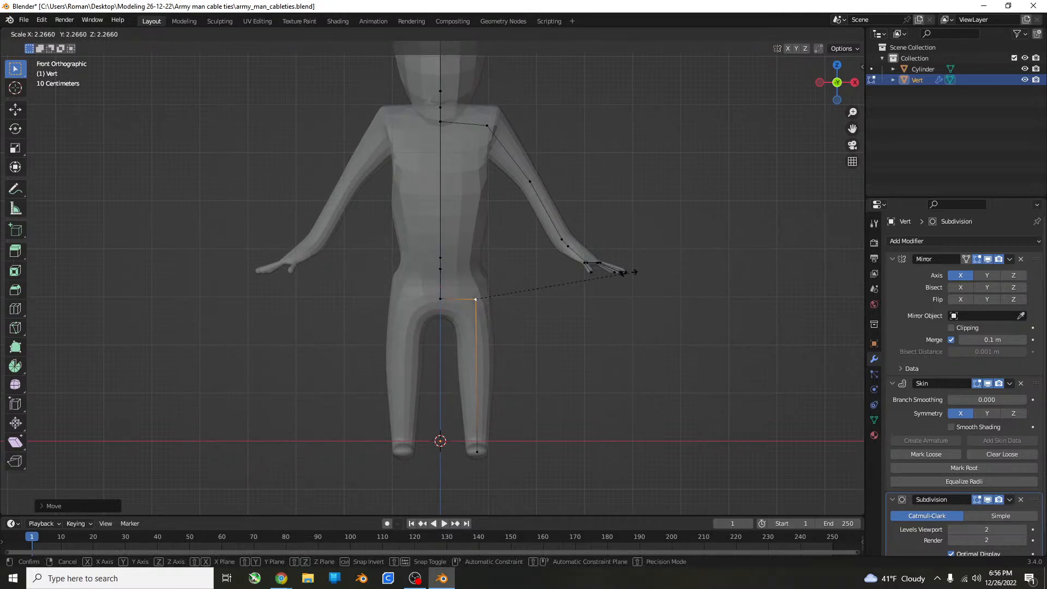
click(637, 272)
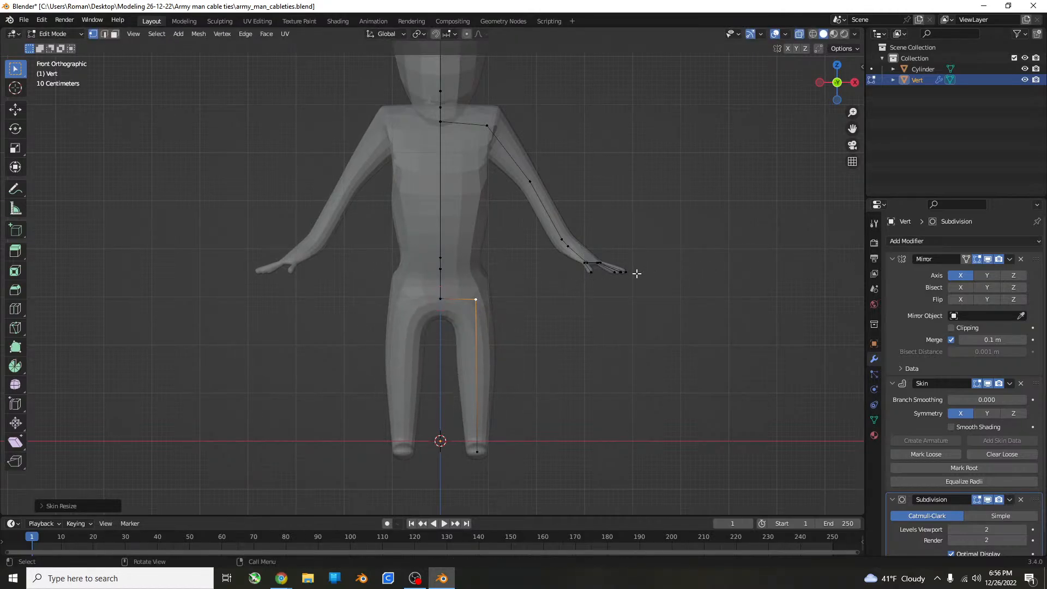
key(ctrl+a)
click(656, 271)
Move the lower spine vertex just above the pelvis down and slightly backward in the side view, and save the file.
middle_drag(576, 287, 753, 285)
key(KP_3)
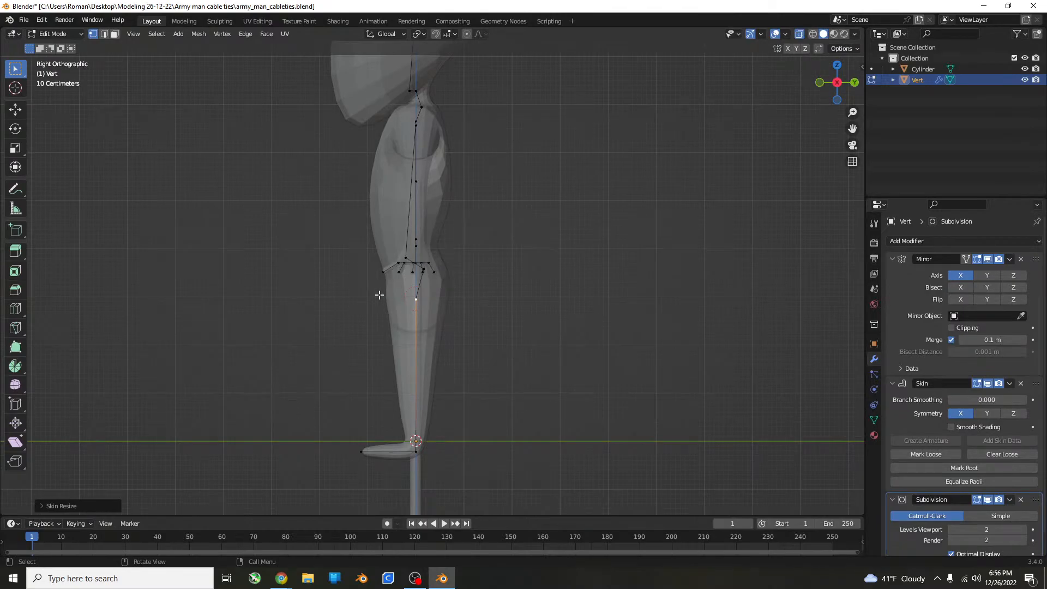
click(427, 271)
middle_drag(467, 269, 452, 270)
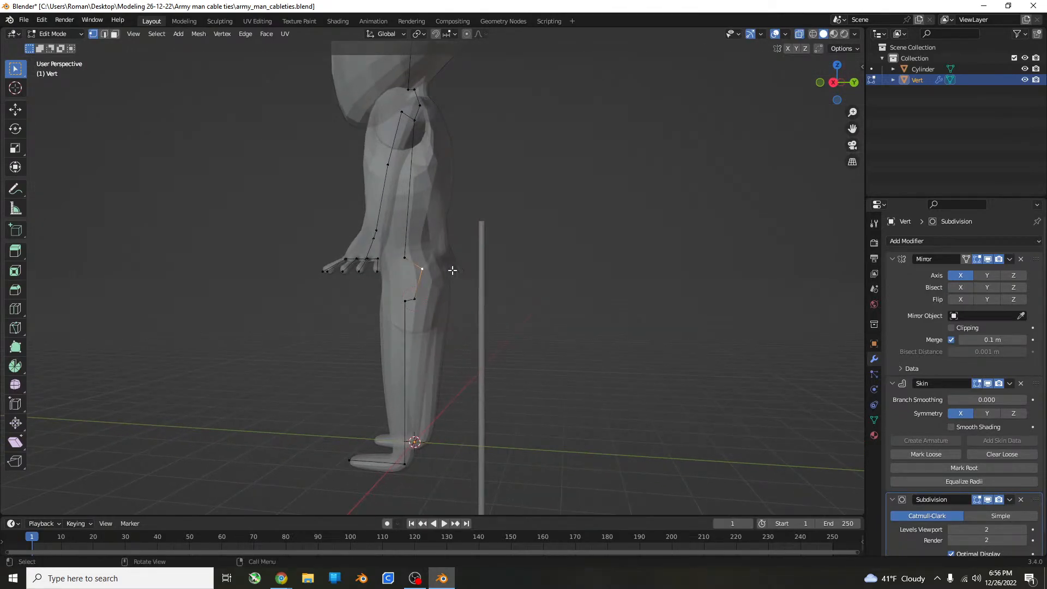
key(KP_3)
key(g)
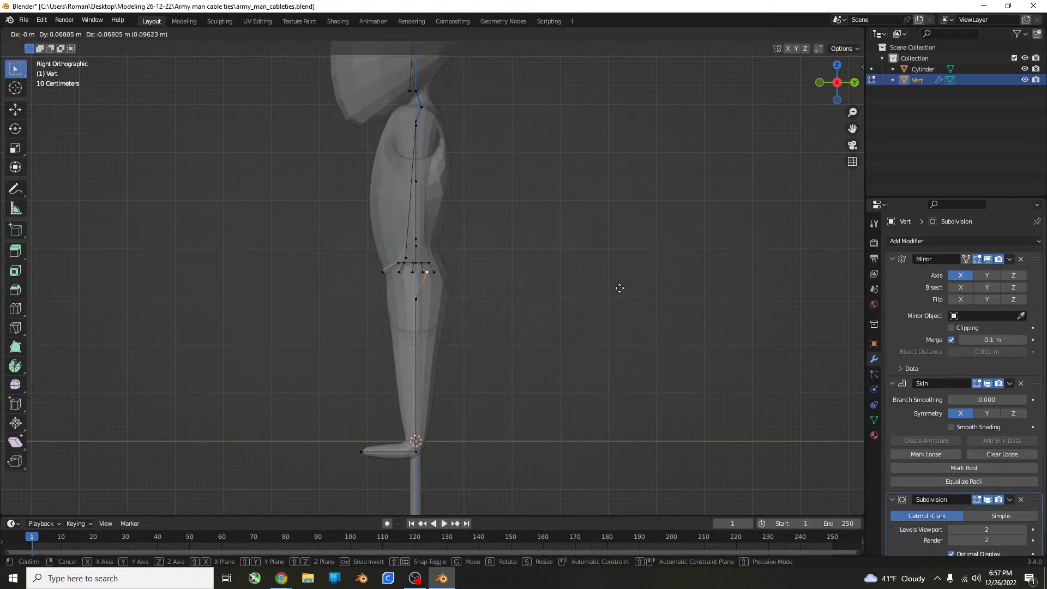
click(614, 291)
middle_drag(615, 293, 581, 303)
key(ctrl+s)
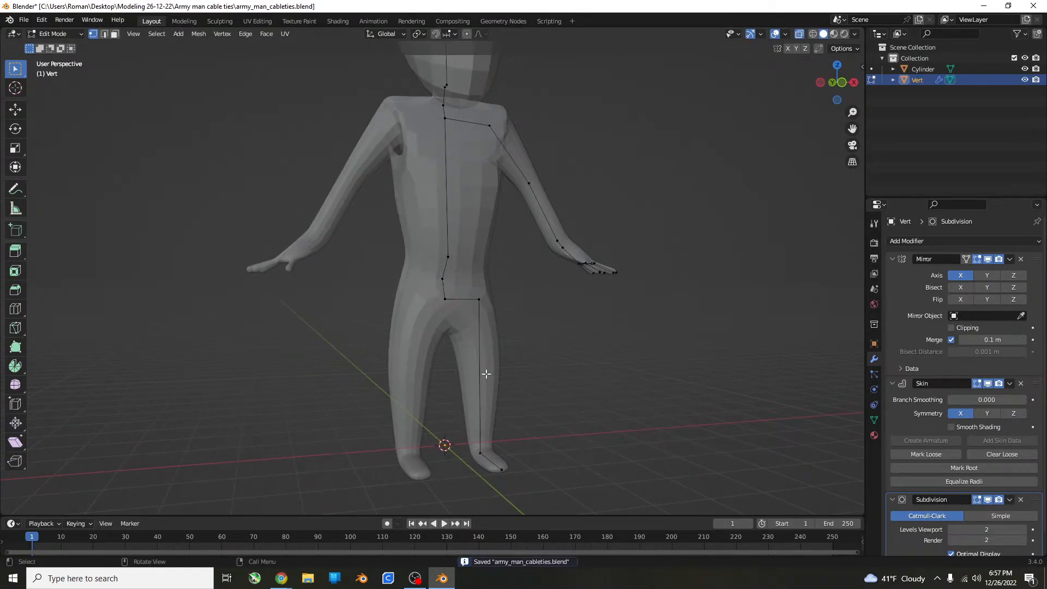
Add a knee vertex midway along the leg with a loop cut and raise it about 0.1 m along Z.
key(KP_1)
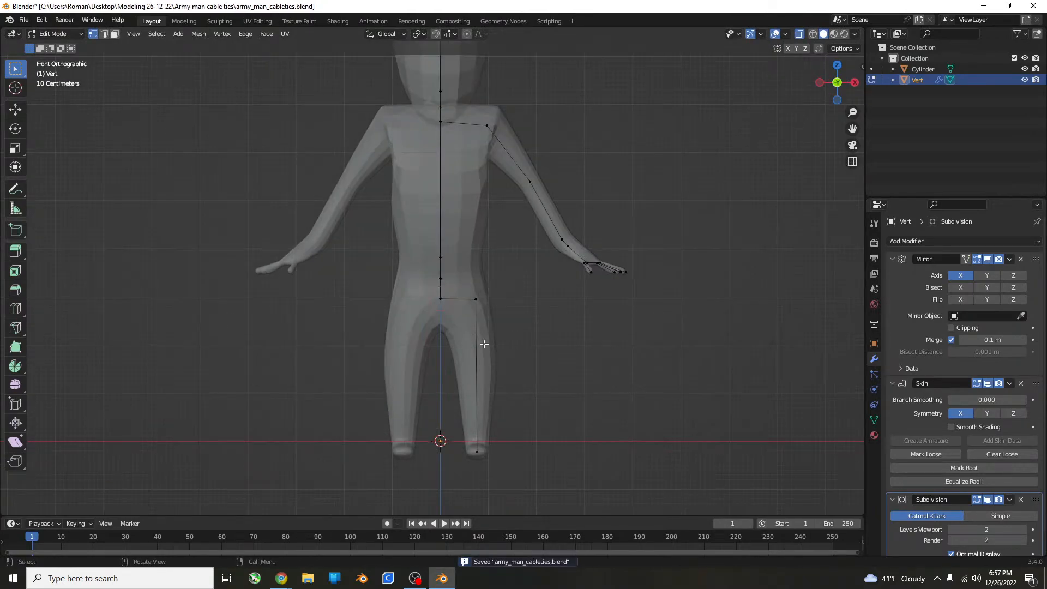
key(ctrl+r)
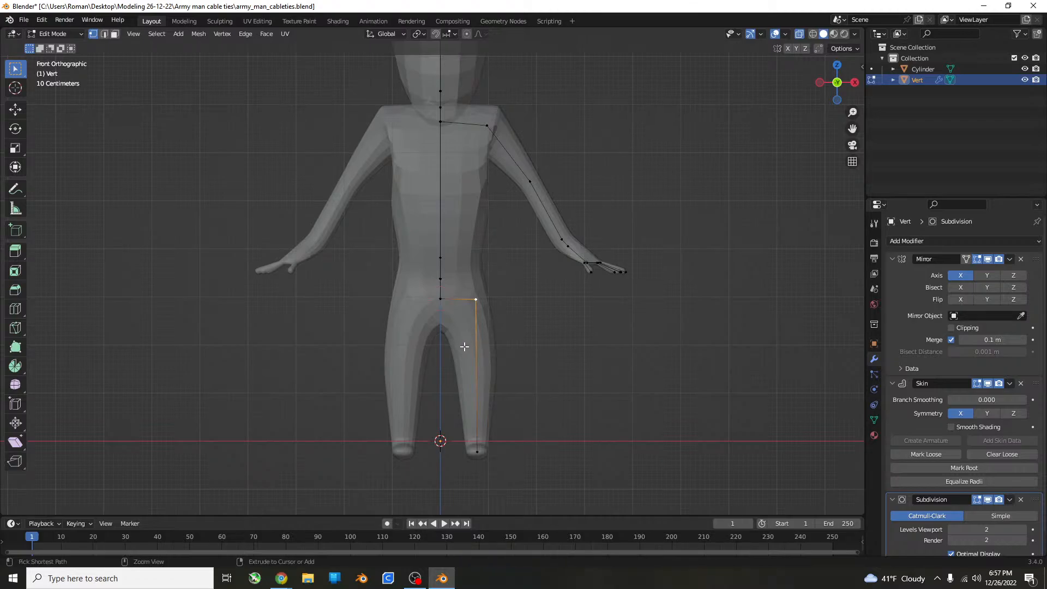
click(465, 346)
click(464, 346)
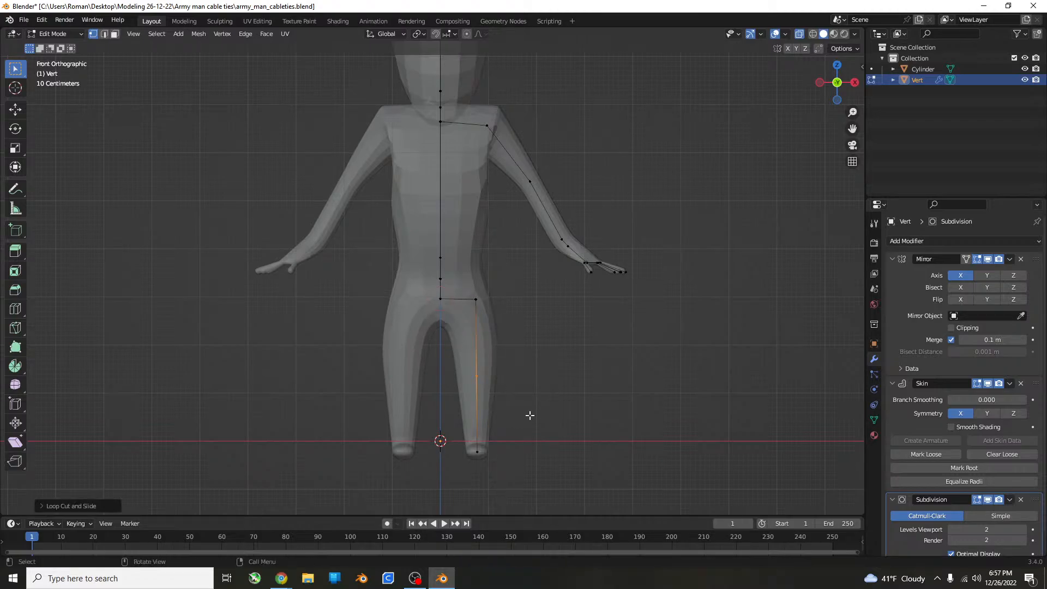
key(g)
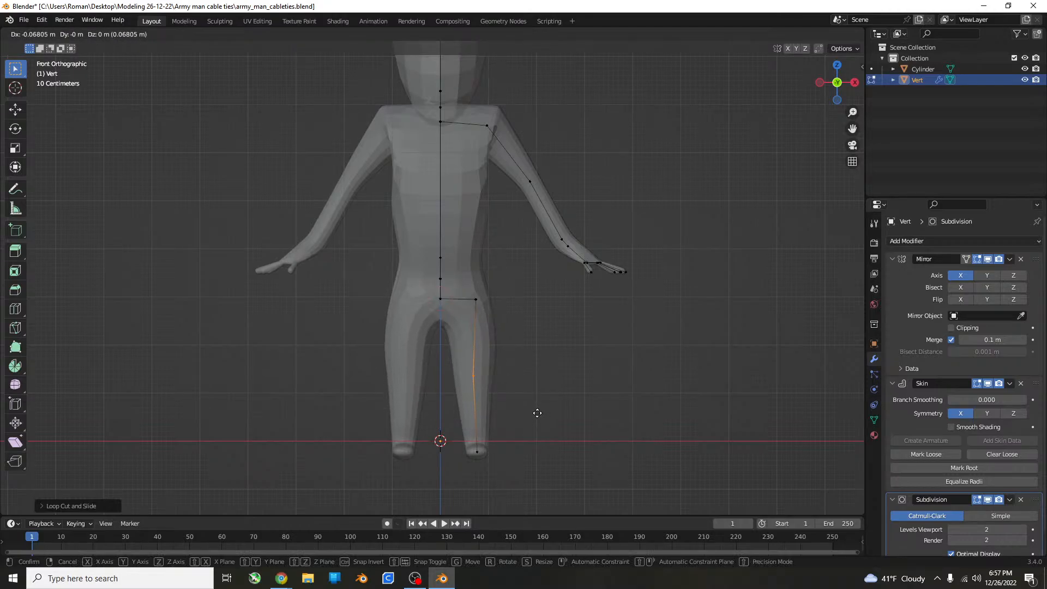
key(z)
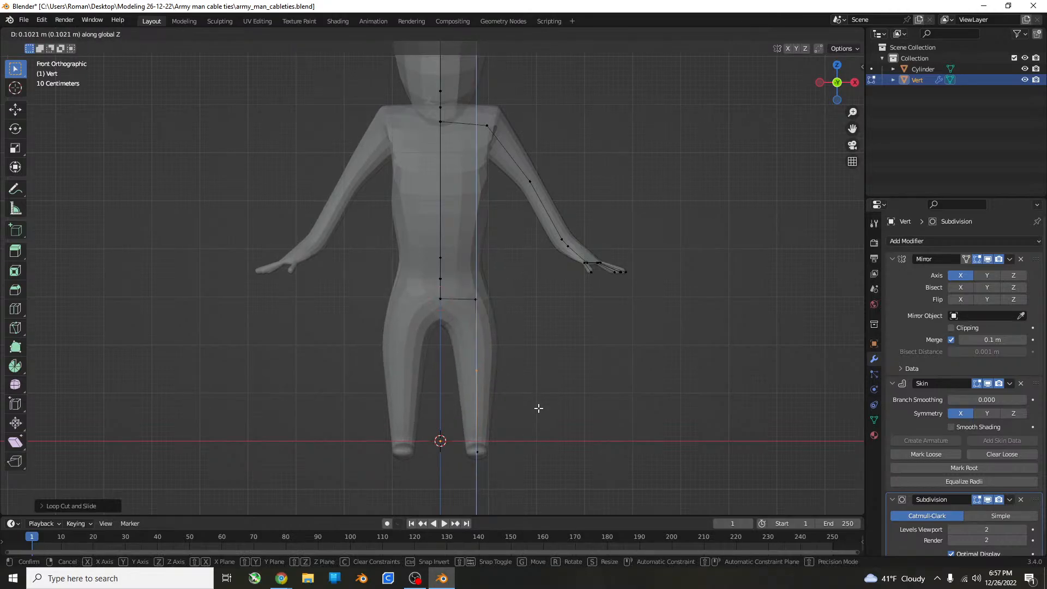
click(538, 408)
middle_drag(539, 408, 433, 404)
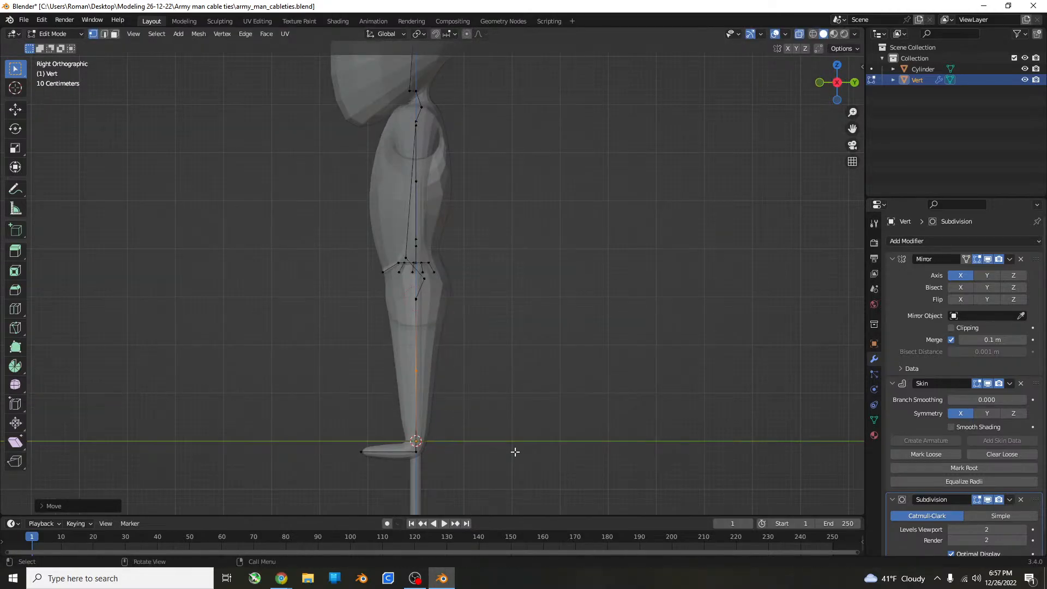
Move the knee vertex forward about 0.2 m along Y, and shift the foot vertices slightly backward along Y.
key(g)
key(y)
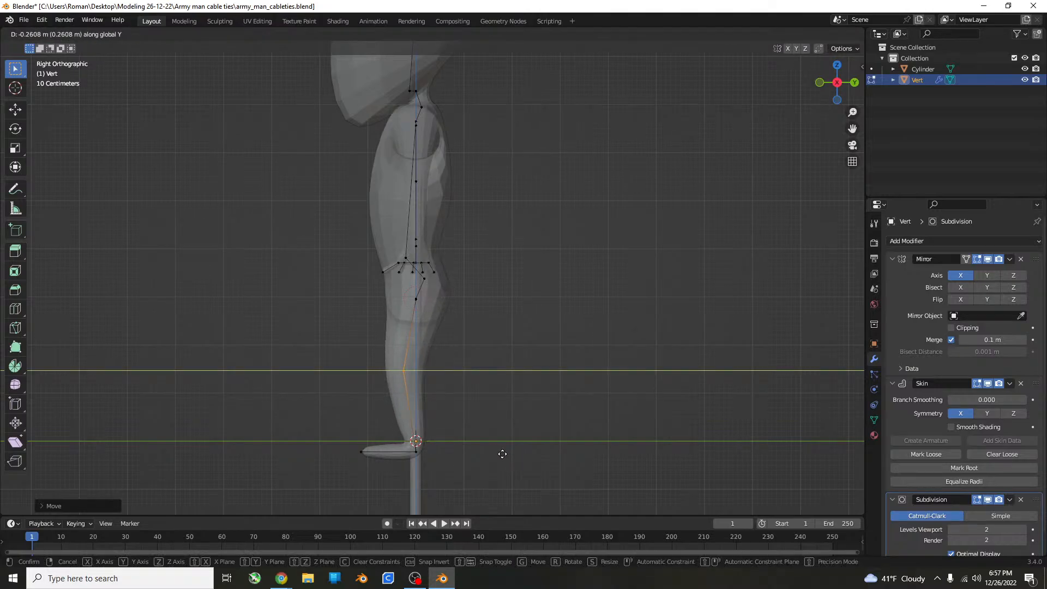
click(505, 454)
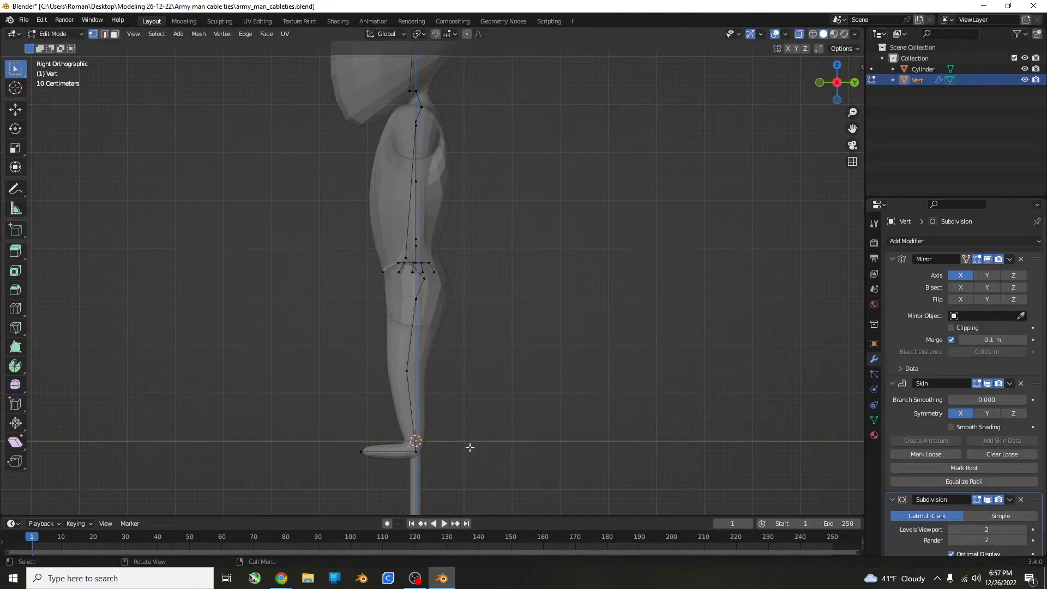
drag(465, 426, 306, 504)
key(g)
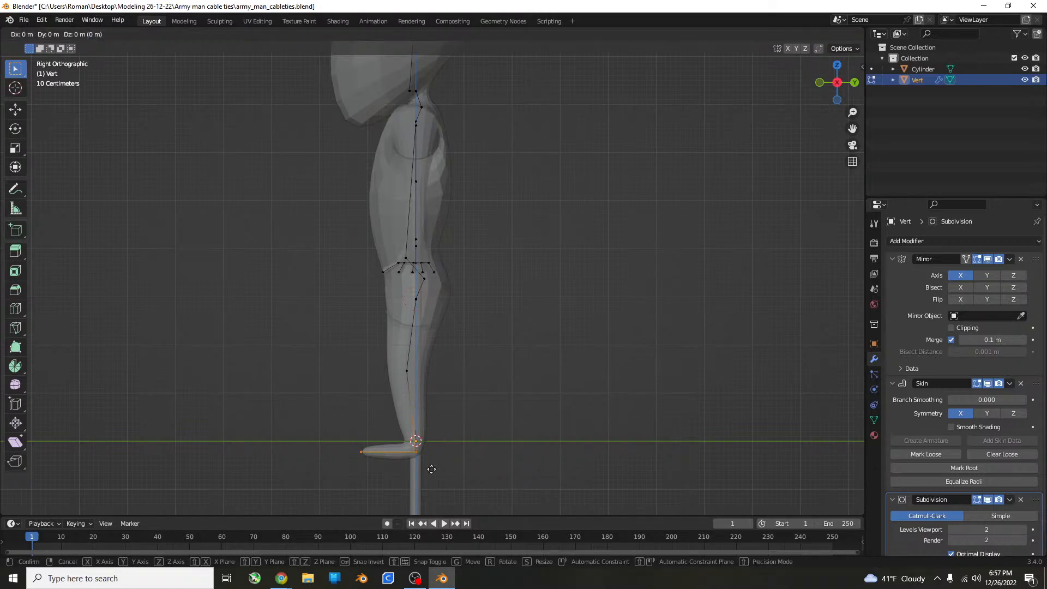
key(y)
click(443, 466)
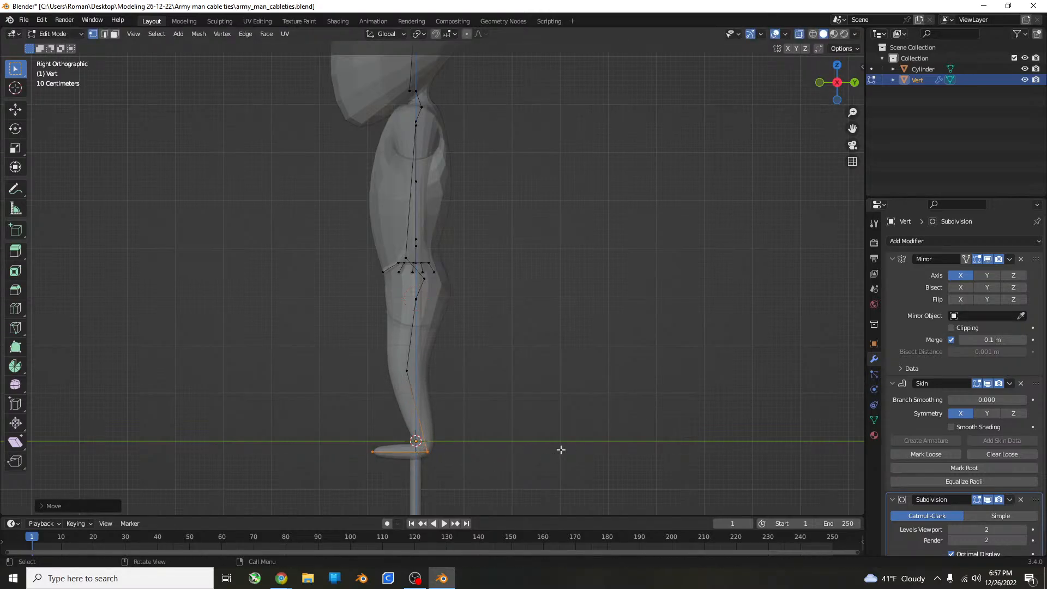
Switch to Object Mode, deselect the figure and examine its overall shape from the front.
middle_drag(561, 449, 492, 497)
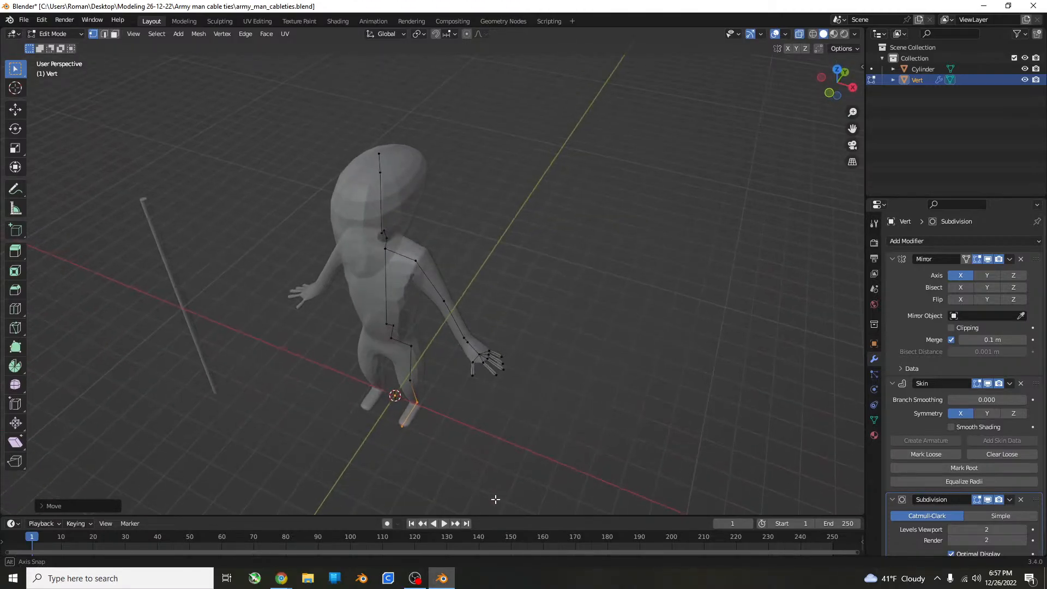
key(Tab)
click(555, 428)
middle_drag(554, 428, 571, 370)
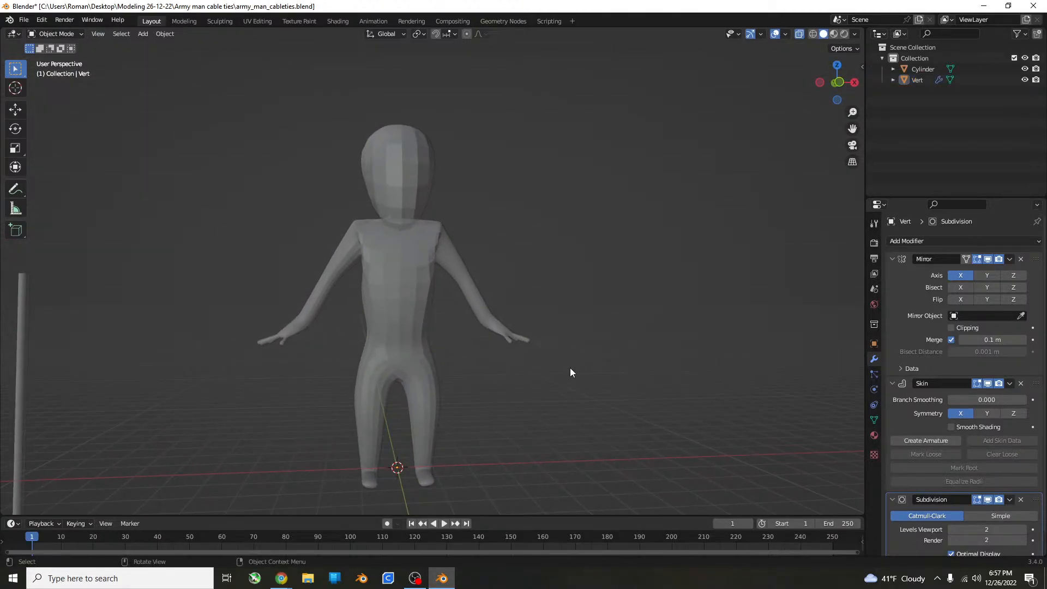
scroll(467, 272, up, 6)
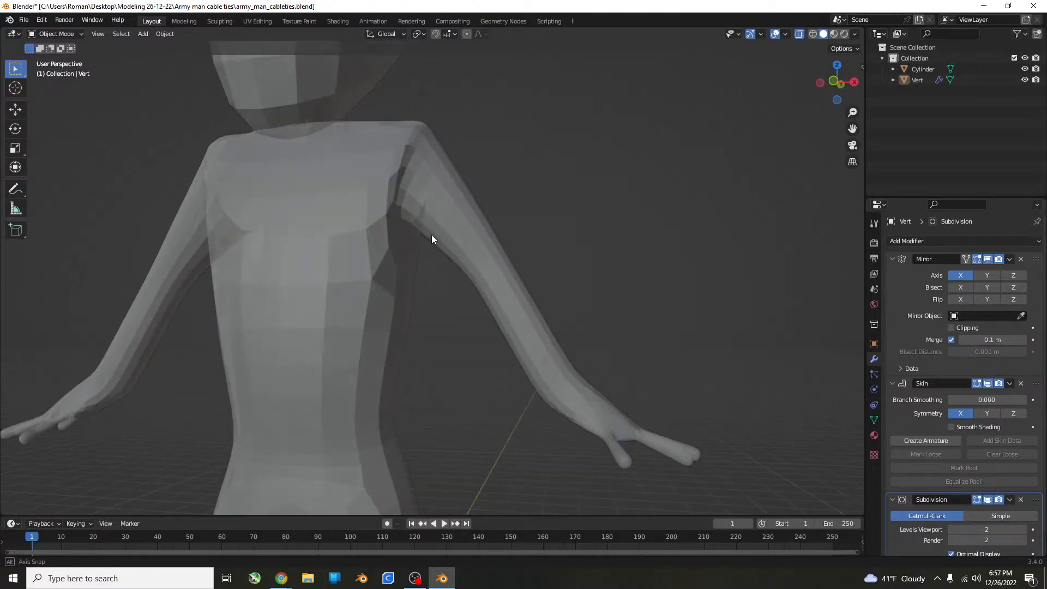
Return the figure to Edit Mode and move the lowest head vertex slightly up and forward in the side view.
click(314, 235)
middle_drag(314, 235, 402, 238)
key(Tab)
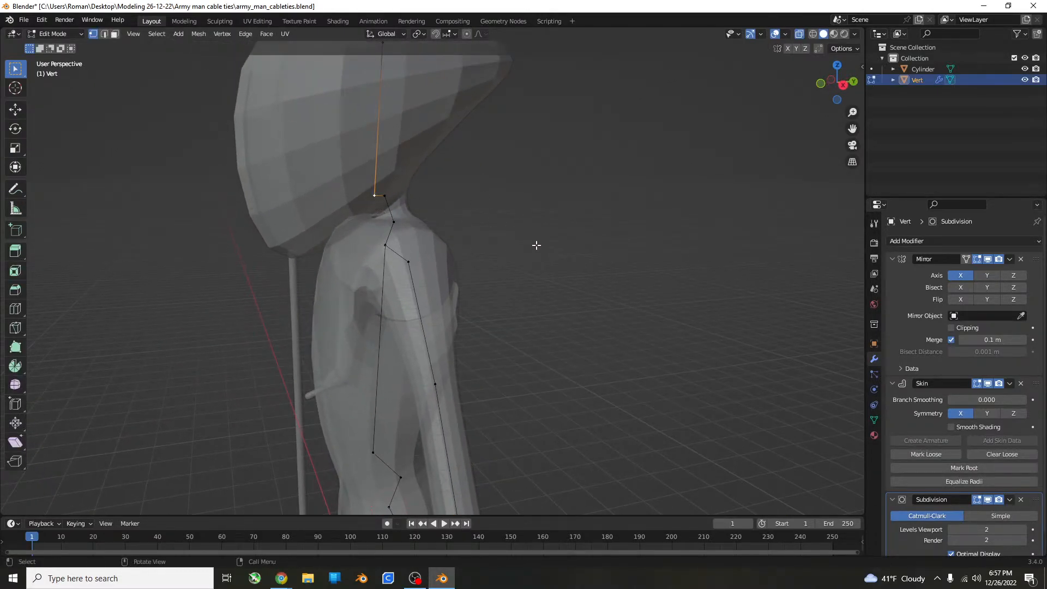
key(KP_3)
key(g)
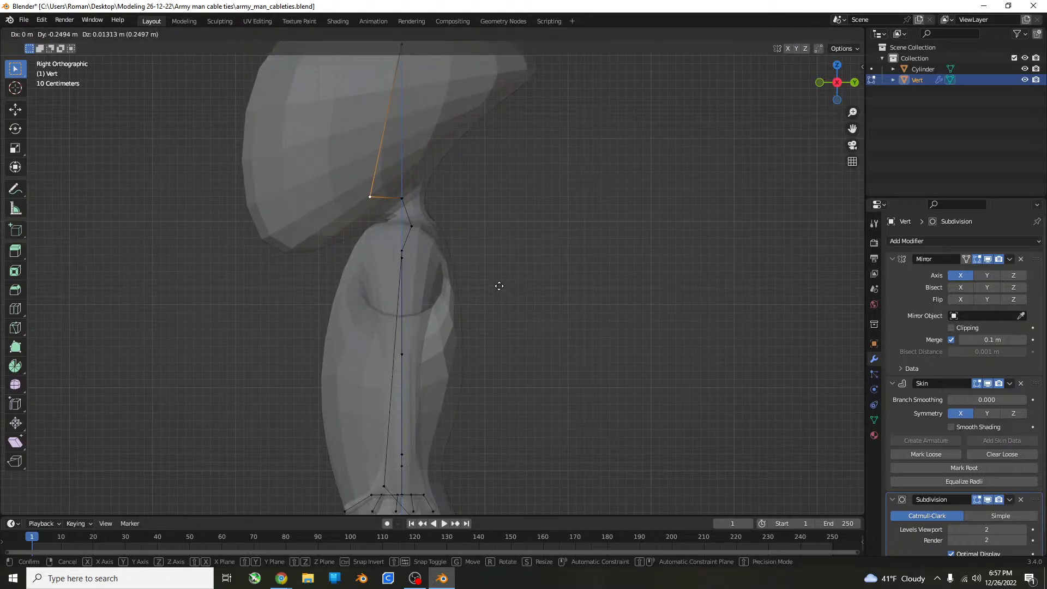
click(508, 277)
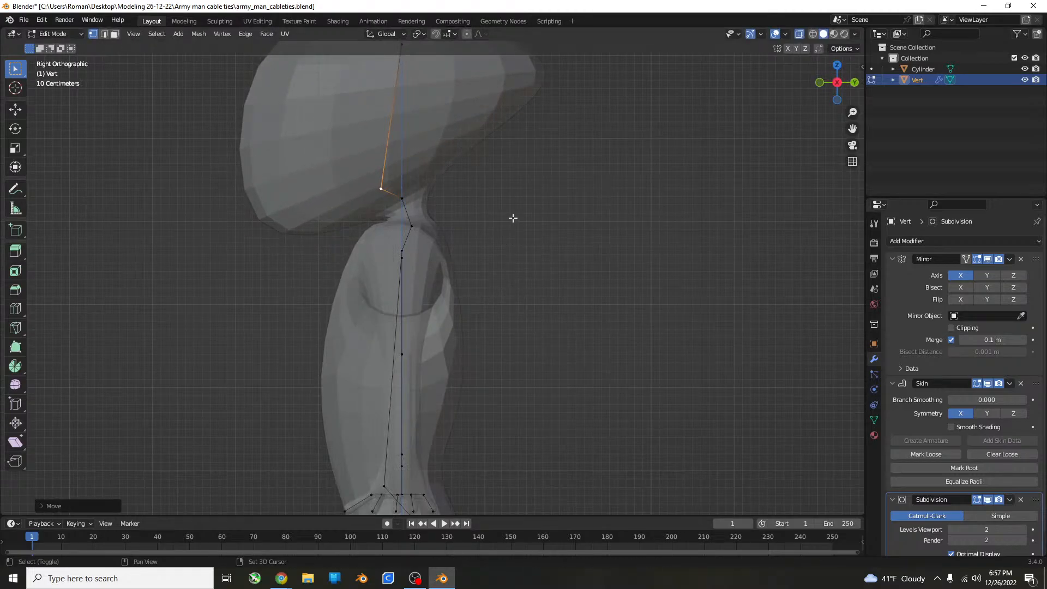
Try shrinking the skin at the upper chest vertex to about 0.35 times, and undo the resize.
middle_drag(511, 218, 537, 311)
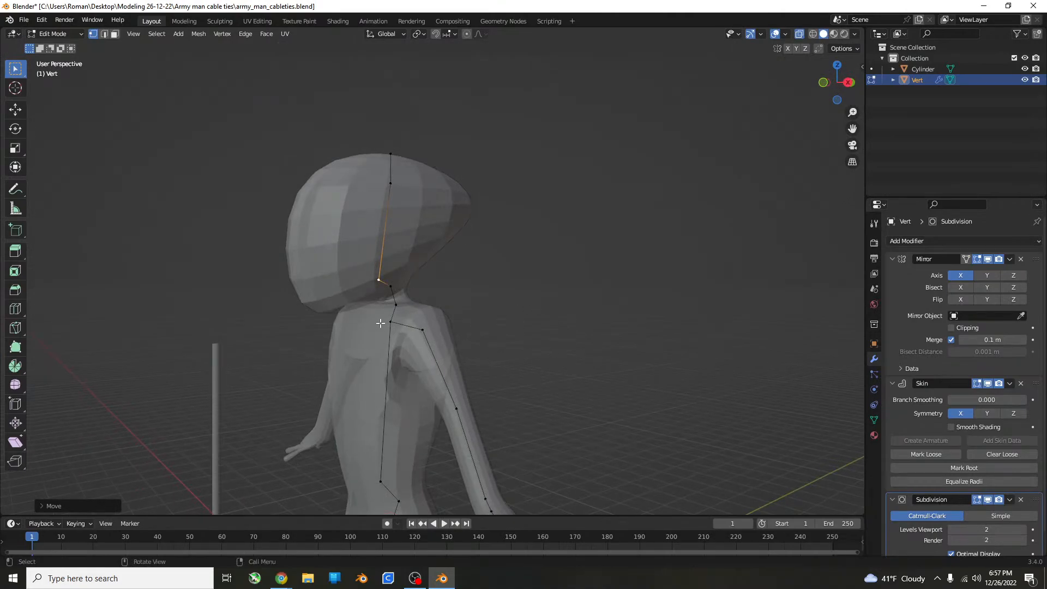
click(389, 323)
key(KP_3)
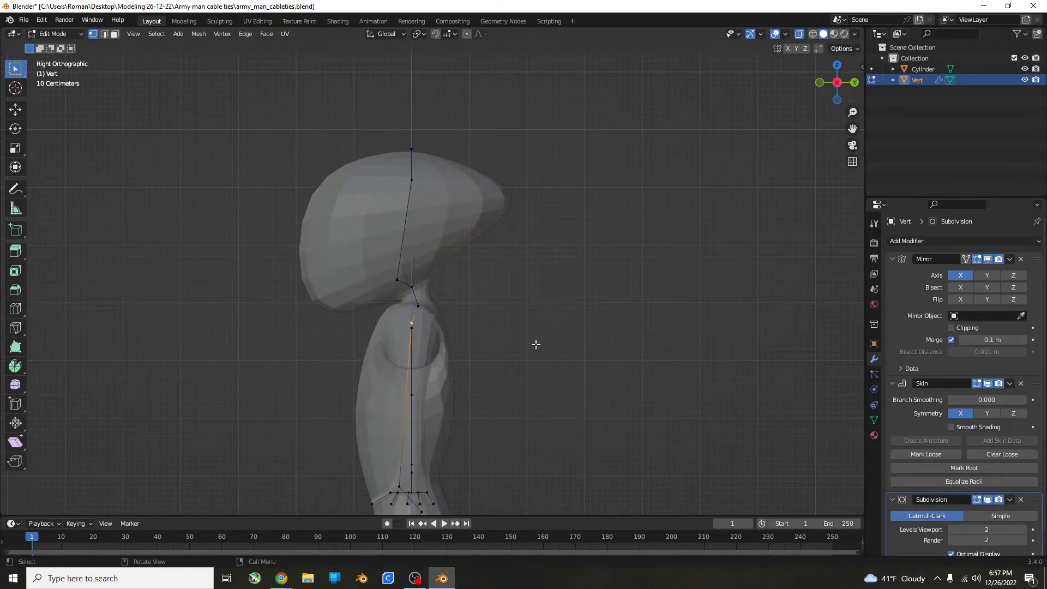
key(ctrl+a)
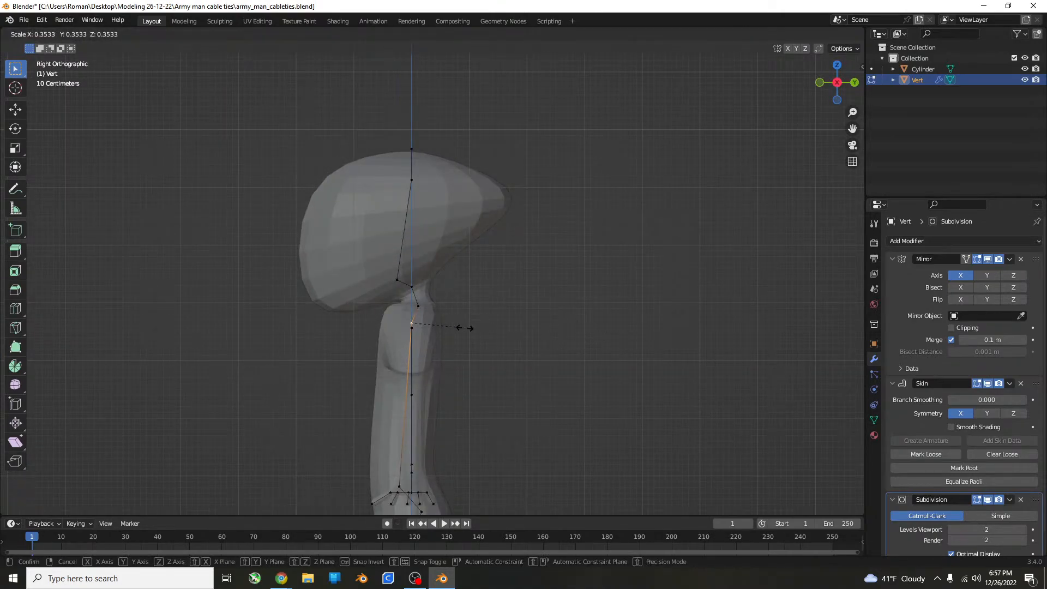
click(470, 328)
middle_drag(523, 325, 434, 374)
key(ctrl+z)
Add a vertex midway along the torso's spine edge with a loop cut and resize its skin about 0.96 times.
key(KP_3)
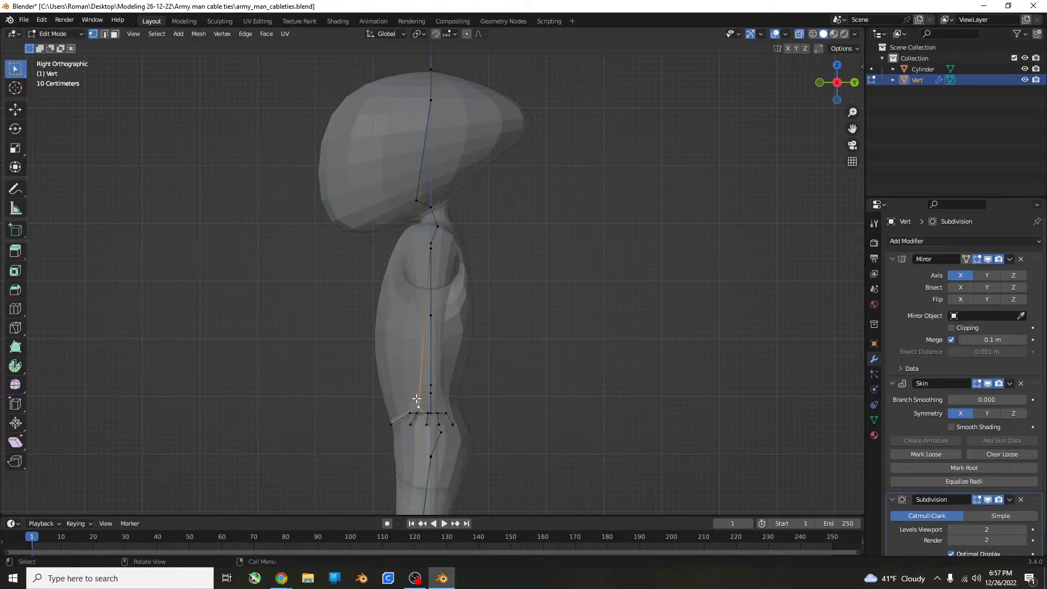
key(ctrl+r)
click(415, 385)
right_click(416, 385)
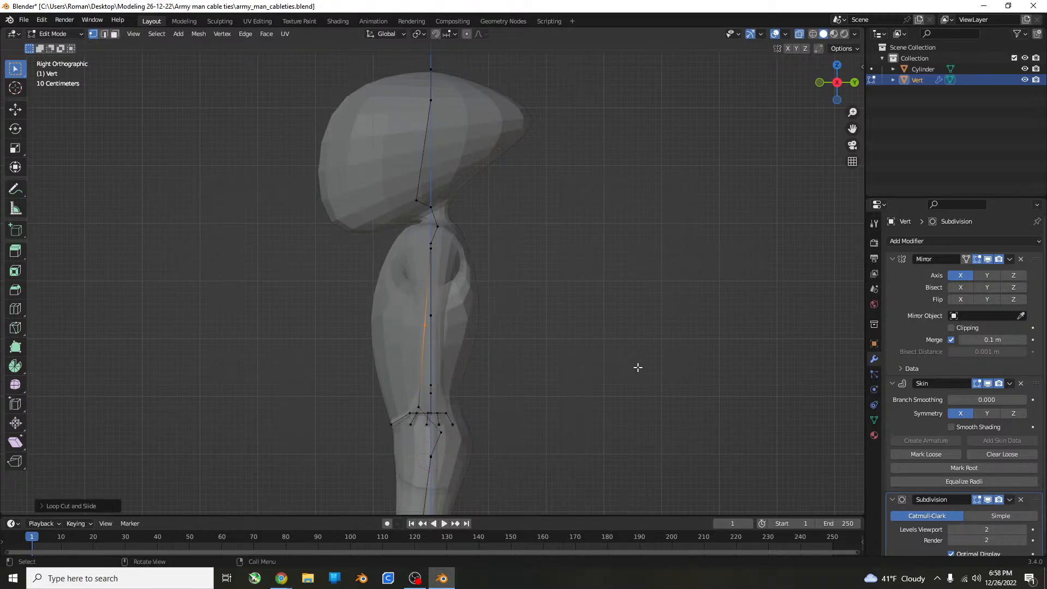
key(ctrl+a)
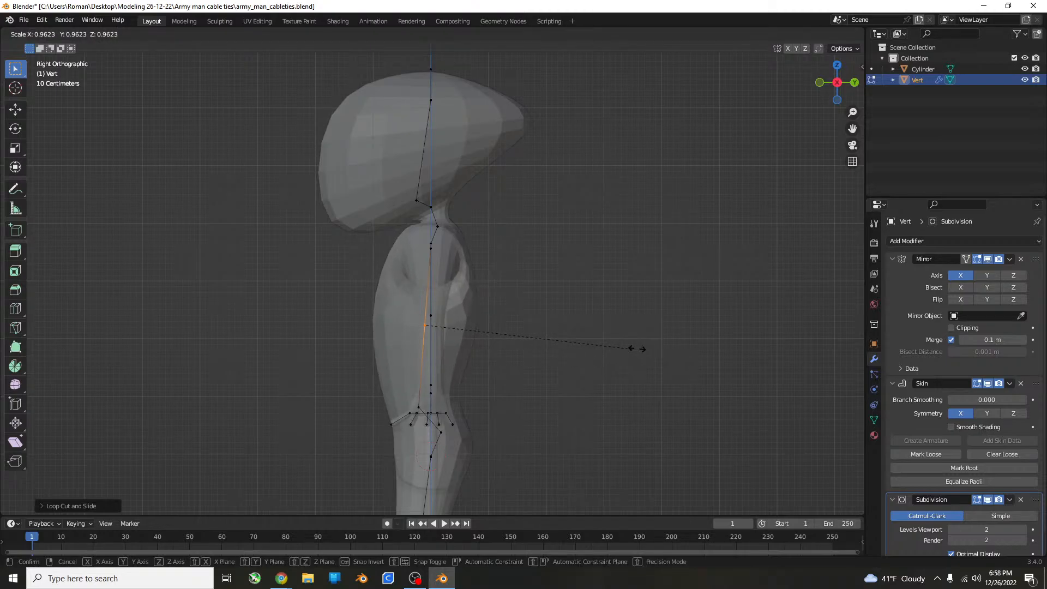
click(633, 348)
Raise the new mid-torso vertex about 0.4 m along Z towards the chest.
key(g)
key(z)
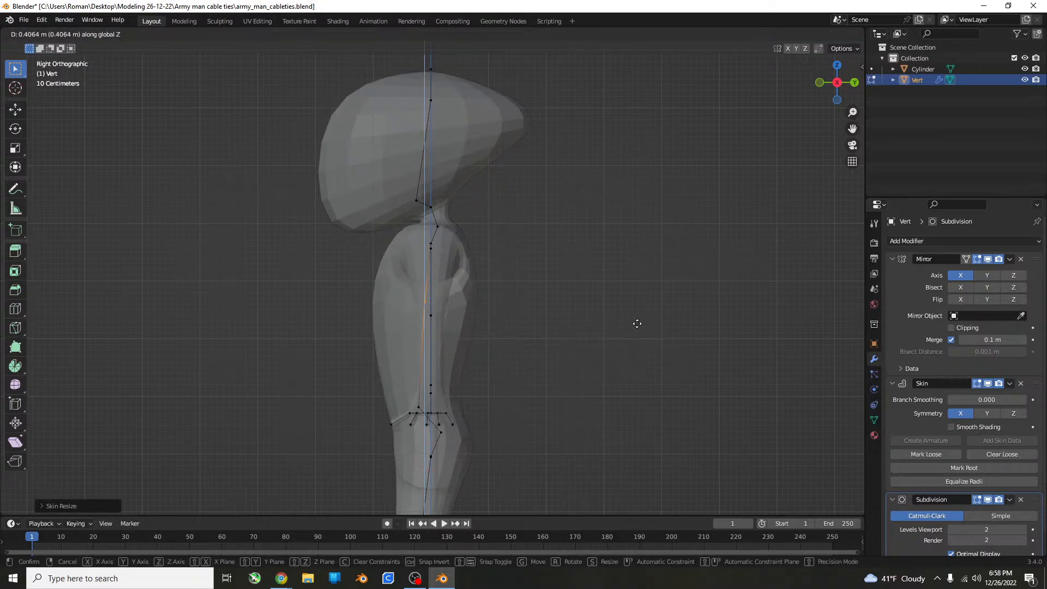
click(637, 323)
Show the figure in Object Mode with X-ray turned off, and save the file.
middle_drag(631, 311, 688, 346)
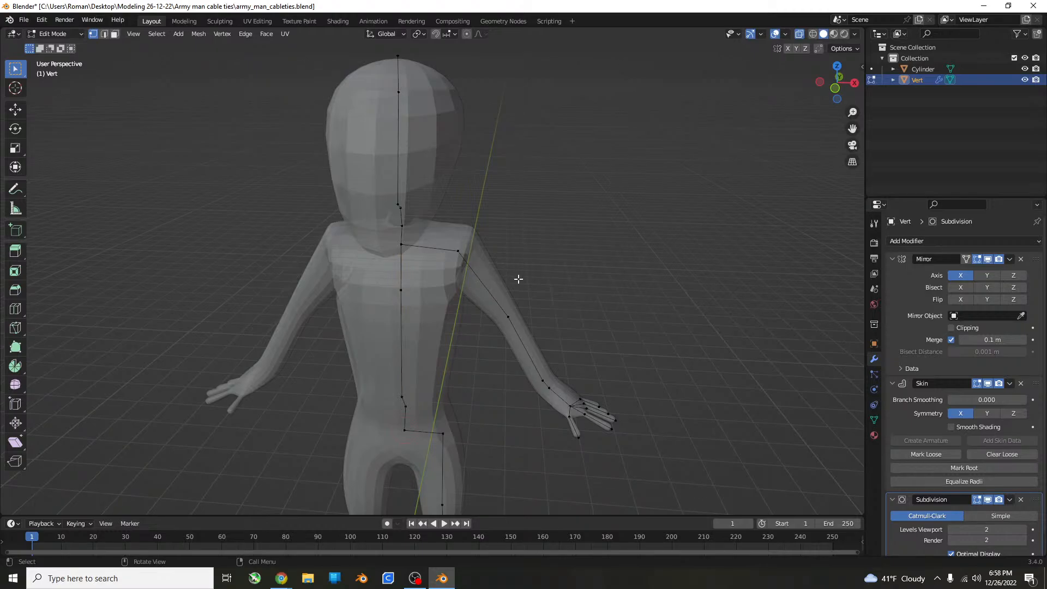
key(Tab)
click(652, 294)
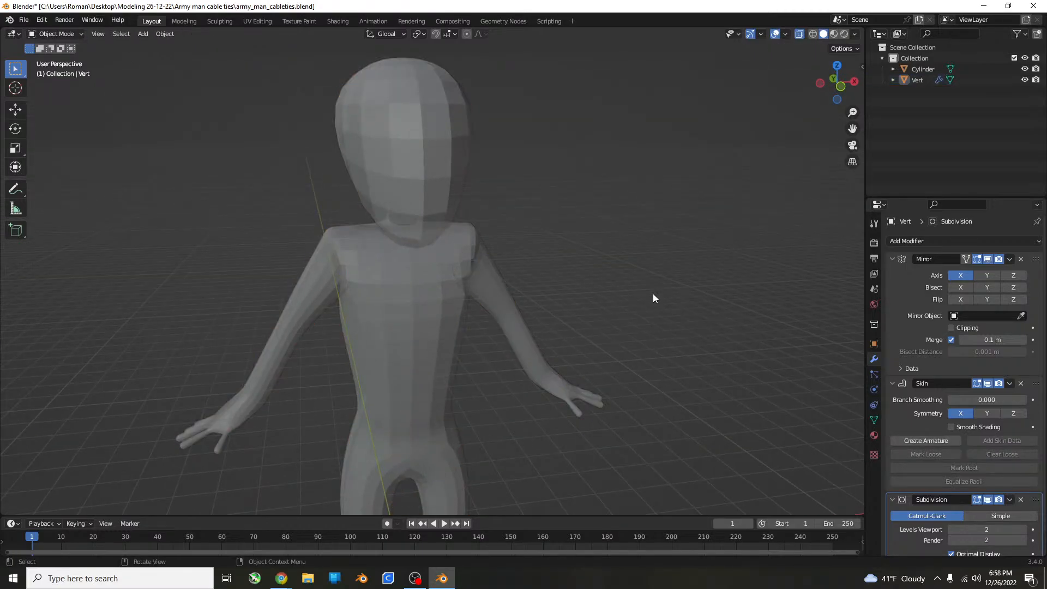
scroll(786, 119, down, 4)
middle_drag(800, 37, 616, 138)
scroll(474, 293, up, 4)
middle_drag(469, 290, 538, 300)
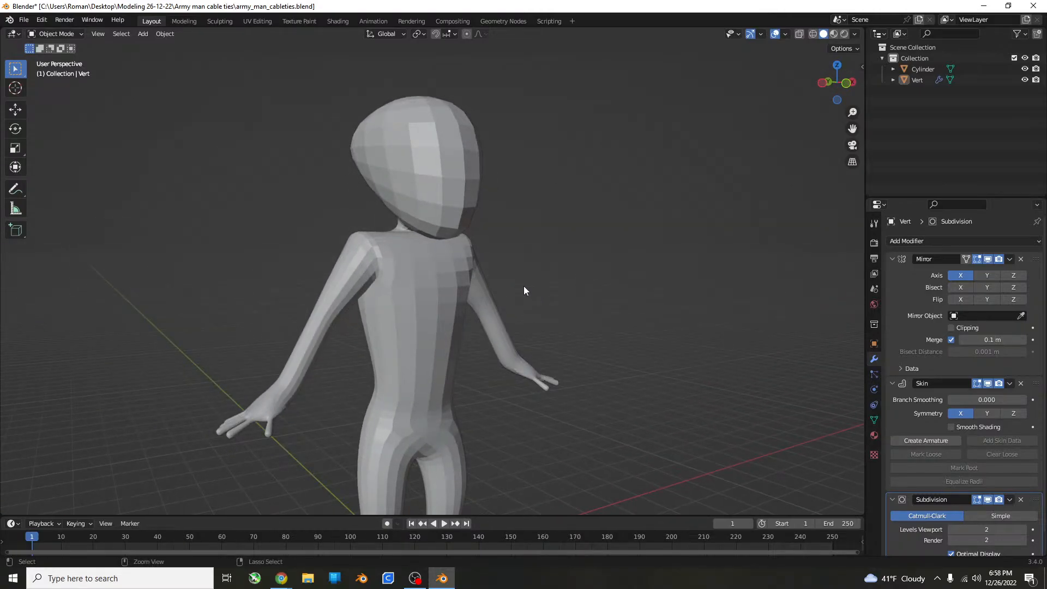
key(ctrl+s)
Select the figure, enter Edit Mode and turn X-ray back on.
scroll(525, 315, down, 8)
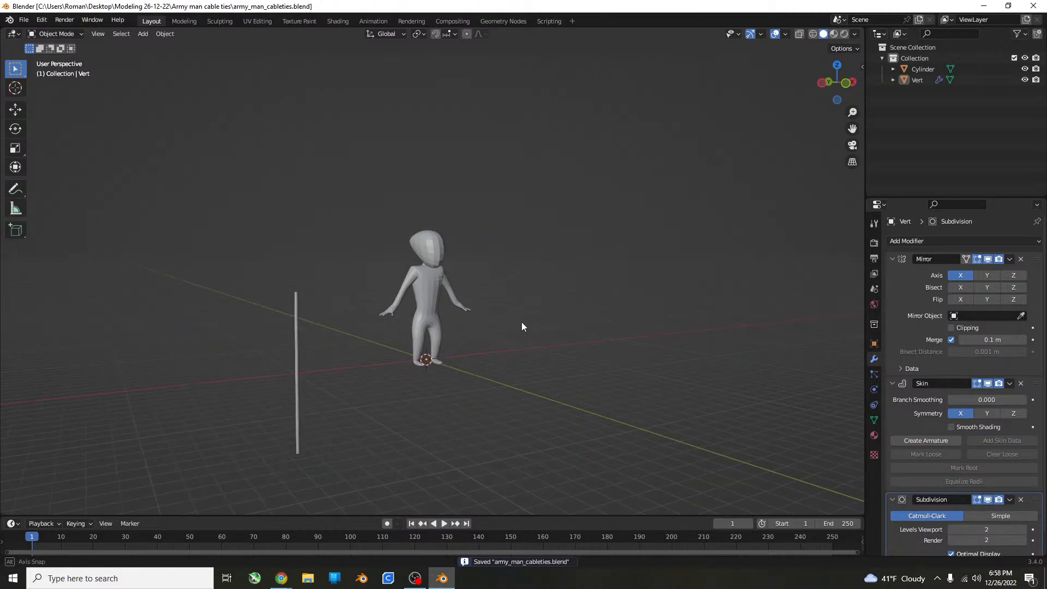
scroll(461, 329, up, 5)
middle_drag(521, 322, 457, 440)
click(446, 421)
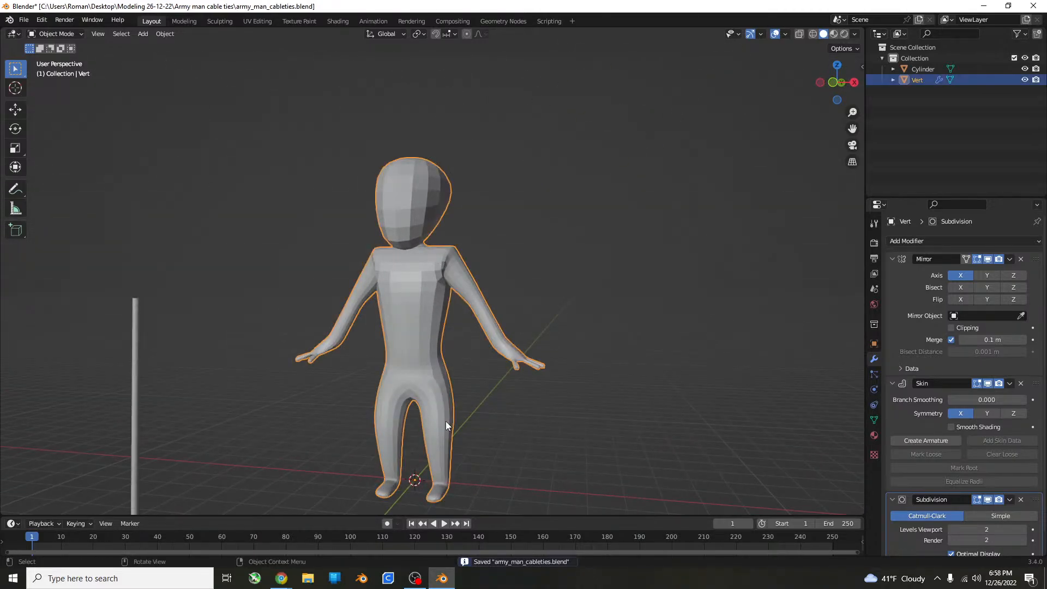
key(Tab)
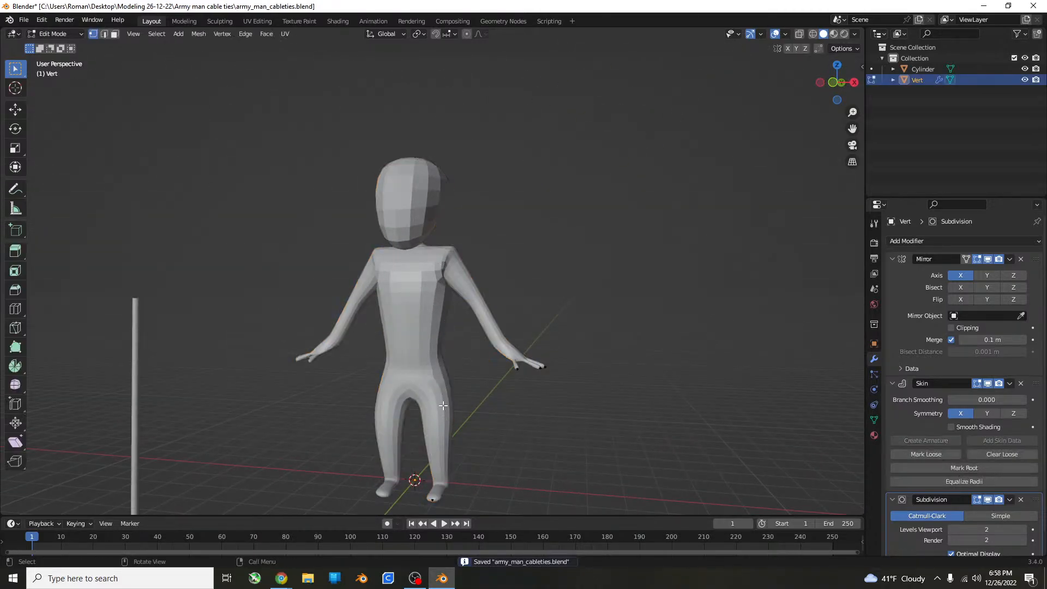
click(798, 34)
Move the hip vertex at the top of the leg down and slightly inward in the front view.
key(KP_1)
scroll(636, 538, down, 1)
scroll(549, 416, down, 5)
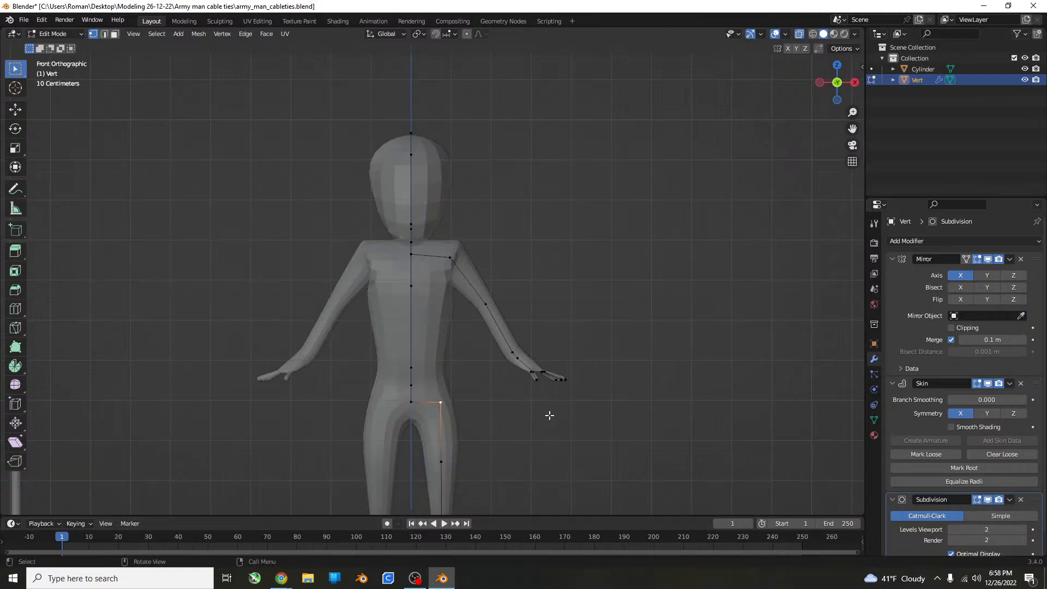
shift+middle_drag(521, 420, 447, 362)
scroll(585, 262, up, 4)
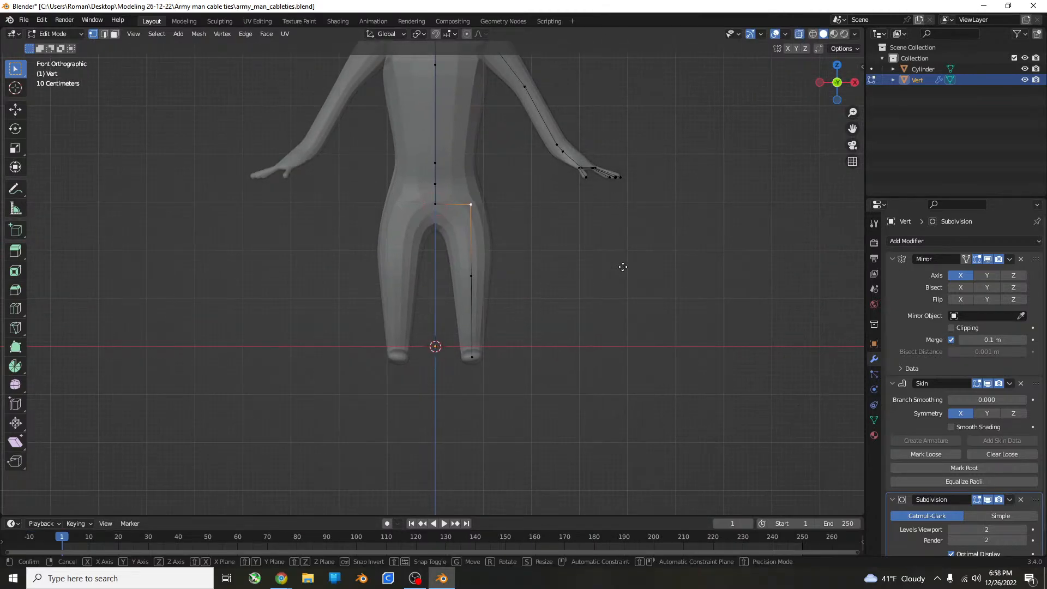
key(g)
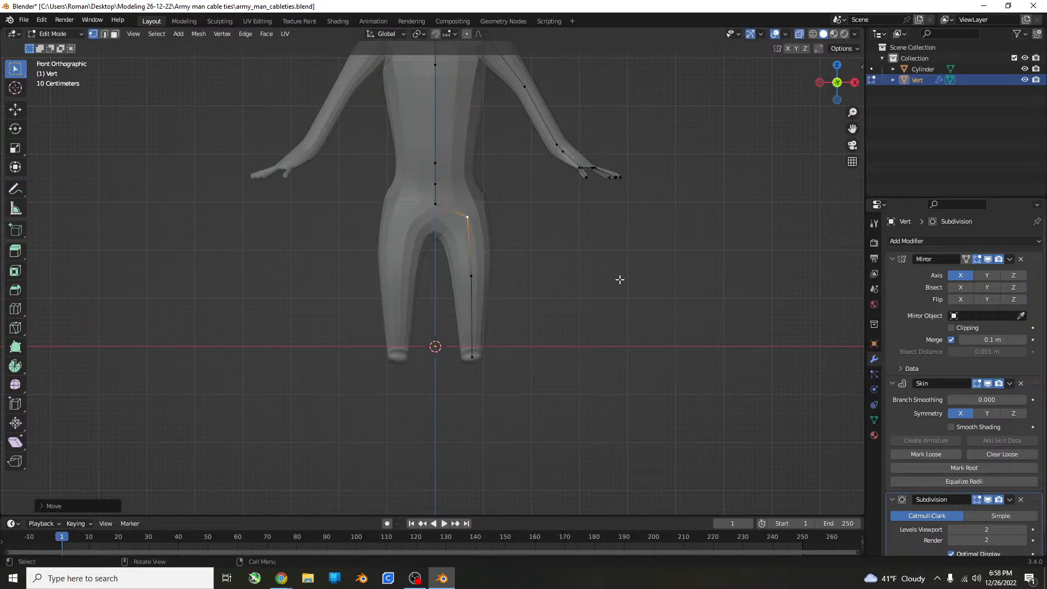
Try a vertex bevel on the hip vertex, varying its width and number of segments.
key(ctrl+shift+b)
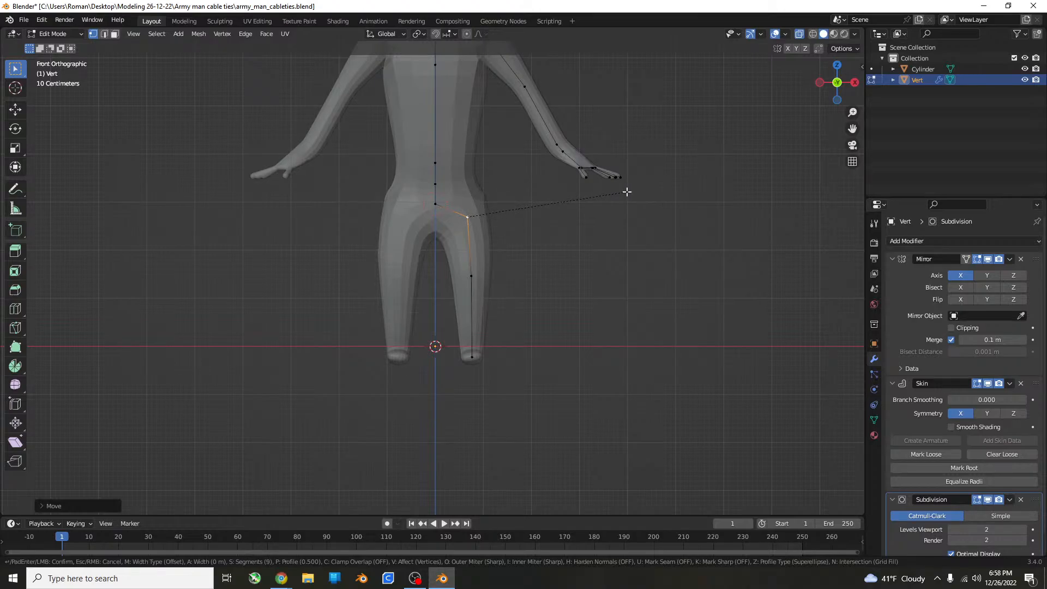
scroll(680, 190, up, 18)
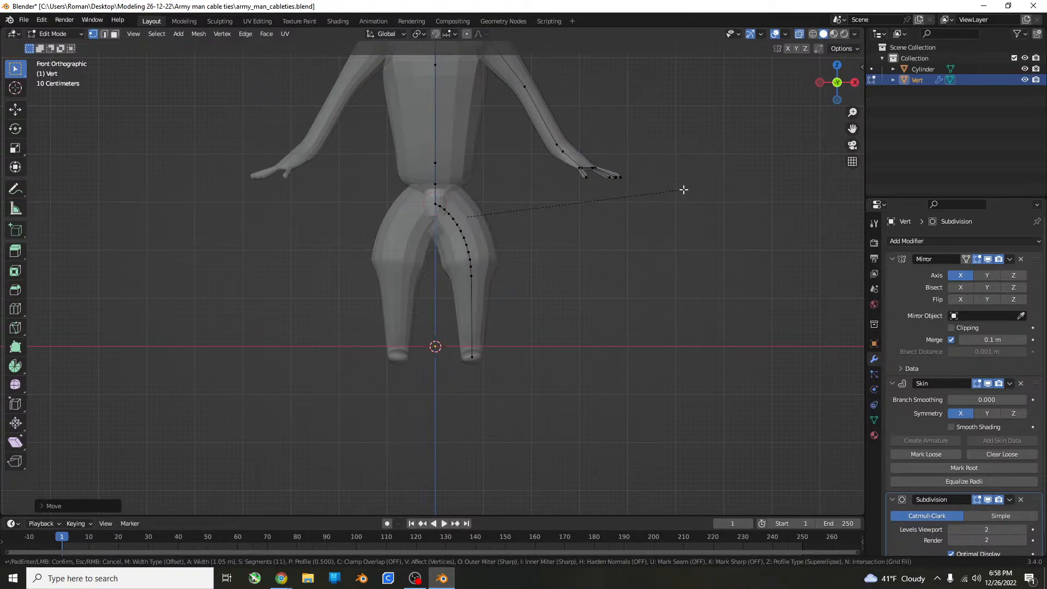
scroll(652, 191, down, 3)
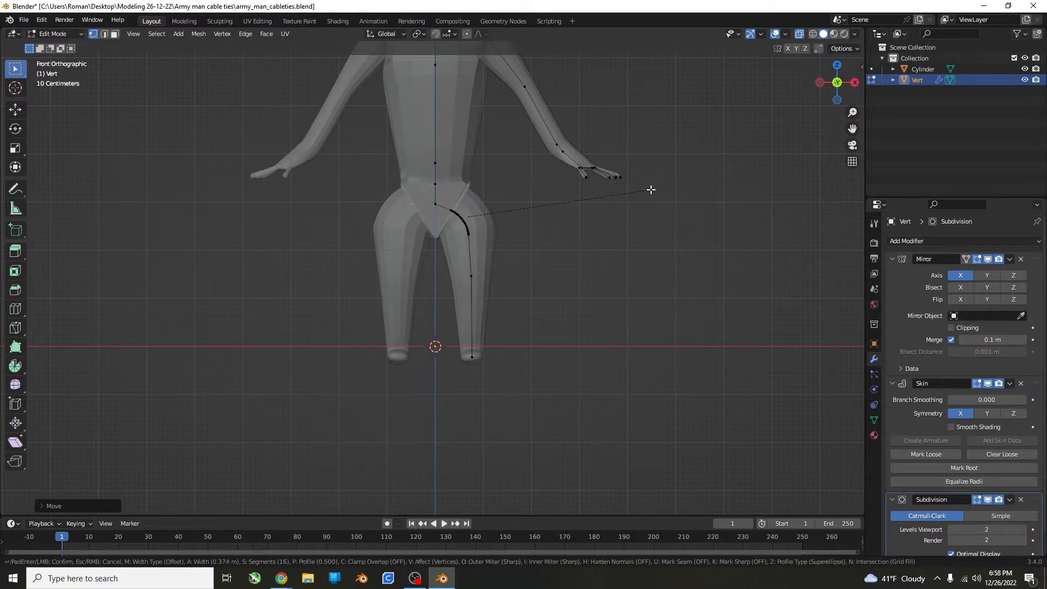
scroll(654, 189, down, 6)
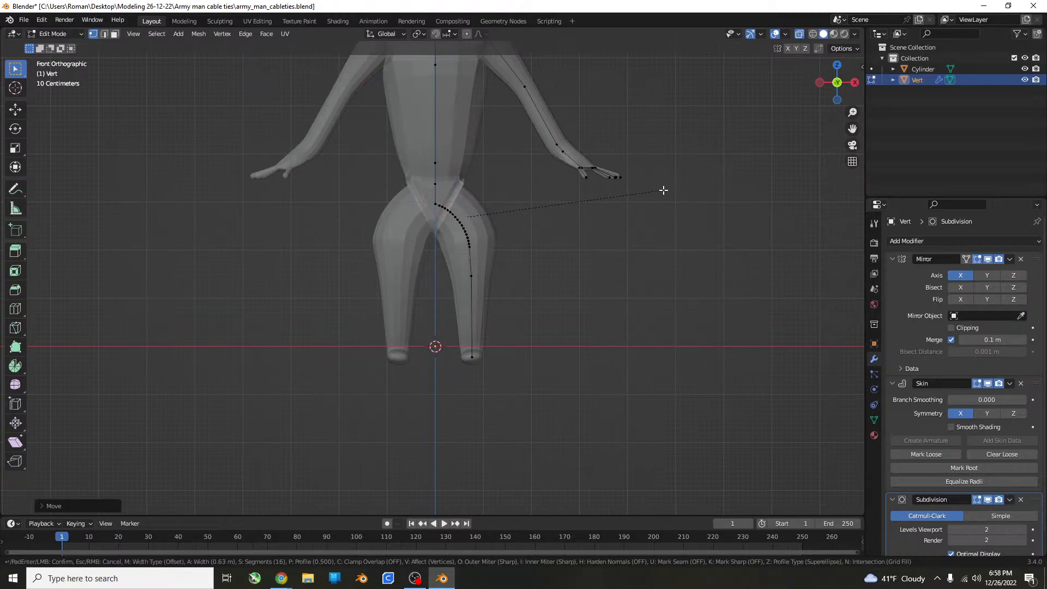
scroll(665, 189, down, 5)
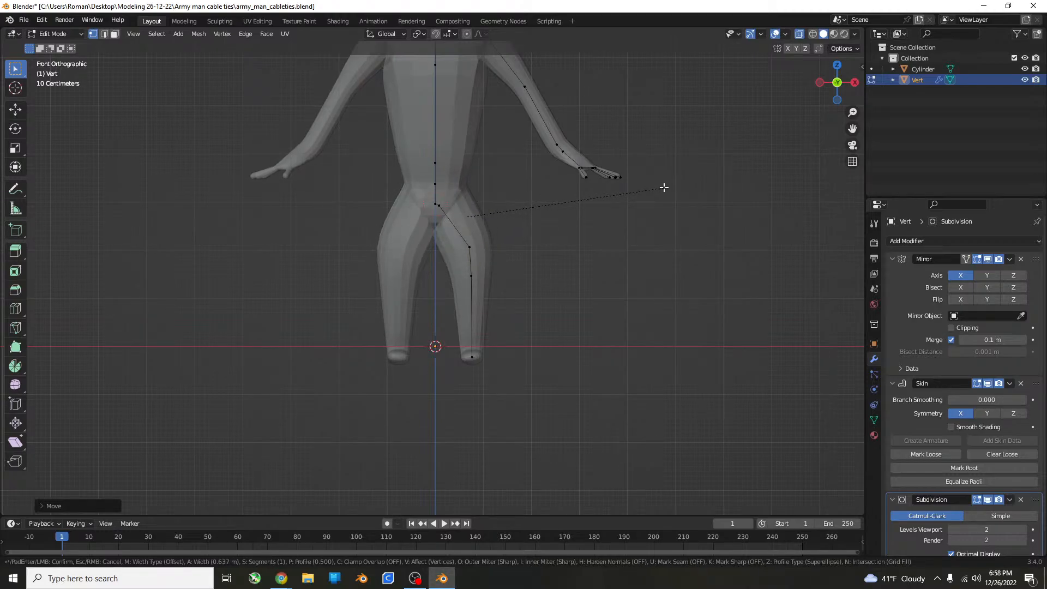
scroll(669, 187, up, 2)
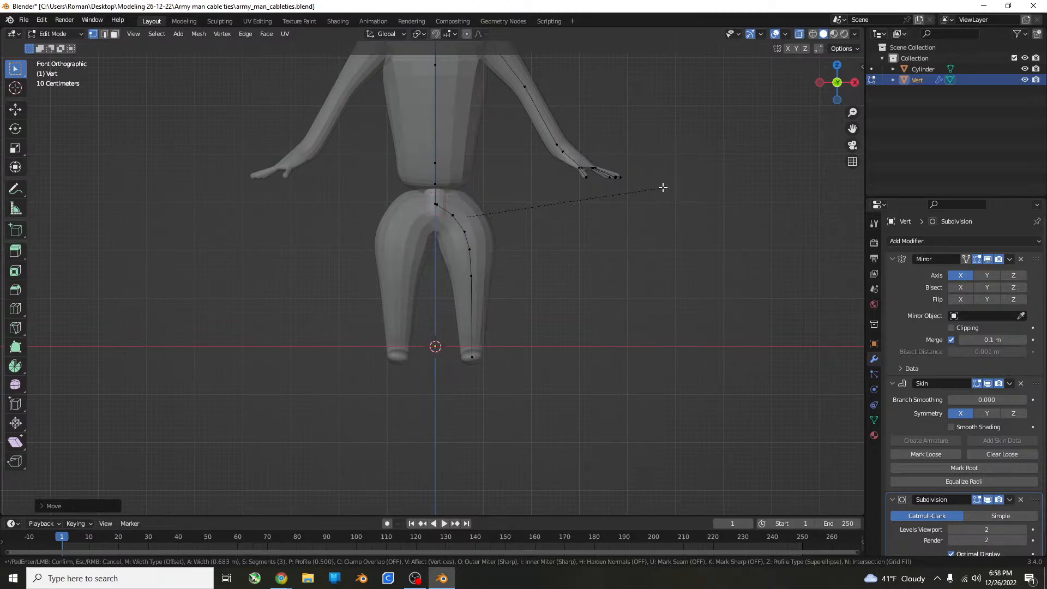
key(Escape)
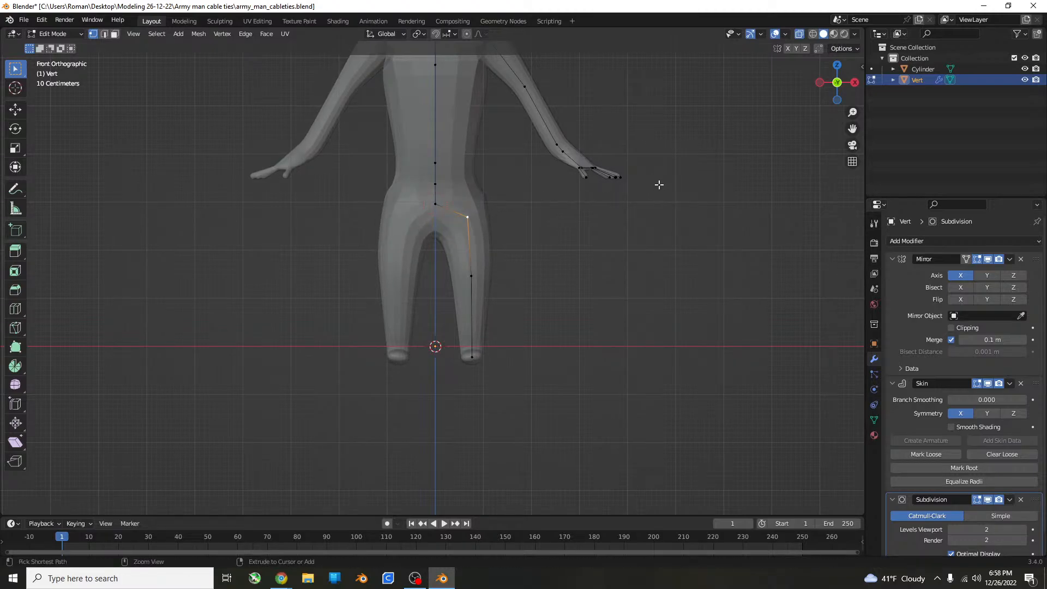
Move the hip vertex at the top of the leg about 0.21 m inward in the front view, and save the file.
scroll(480, 218, up, 4)
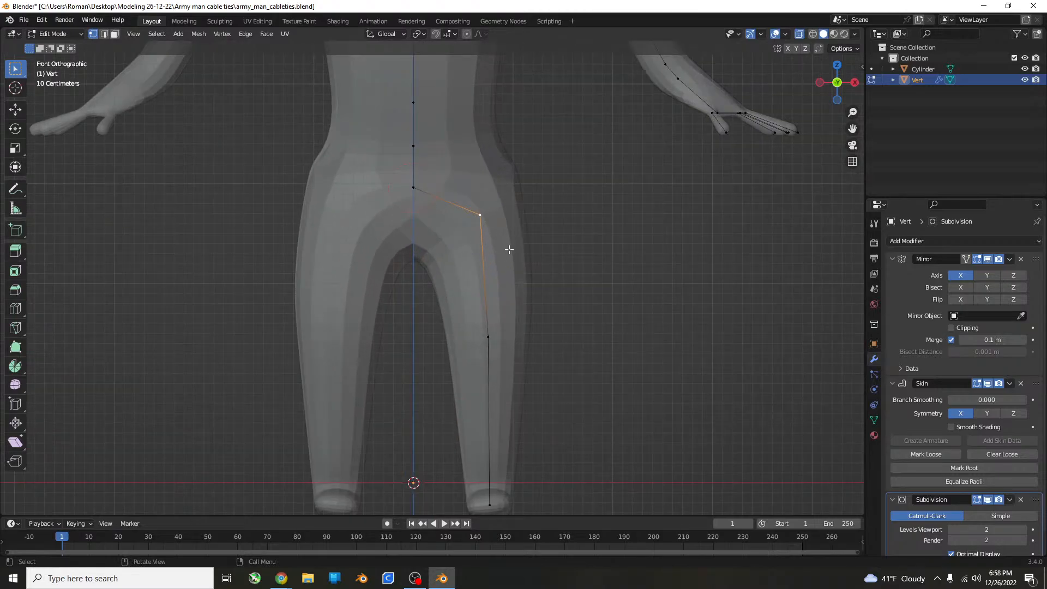
key(g)
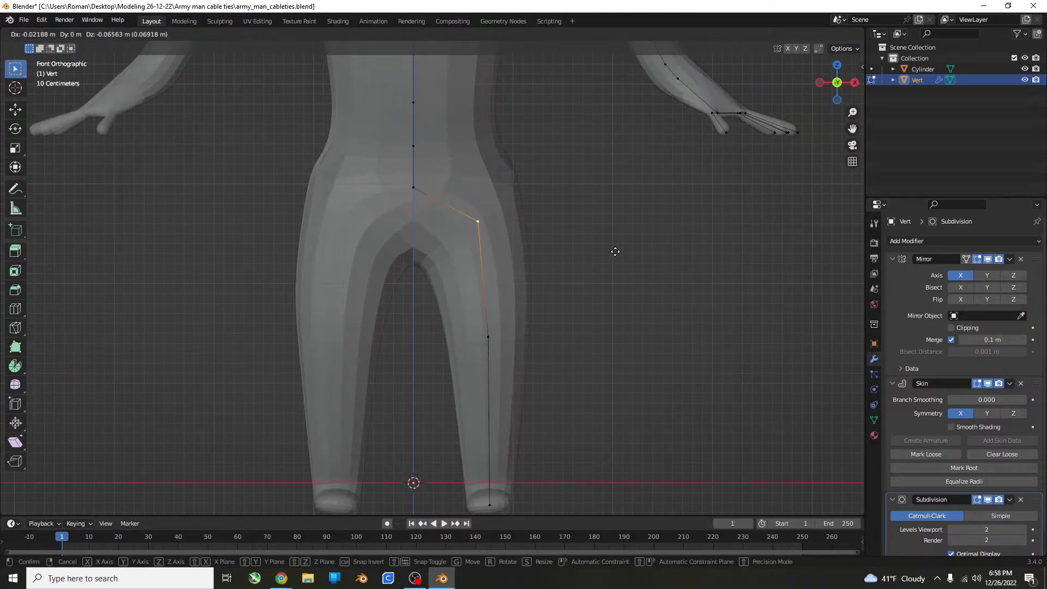
click(599, 243)
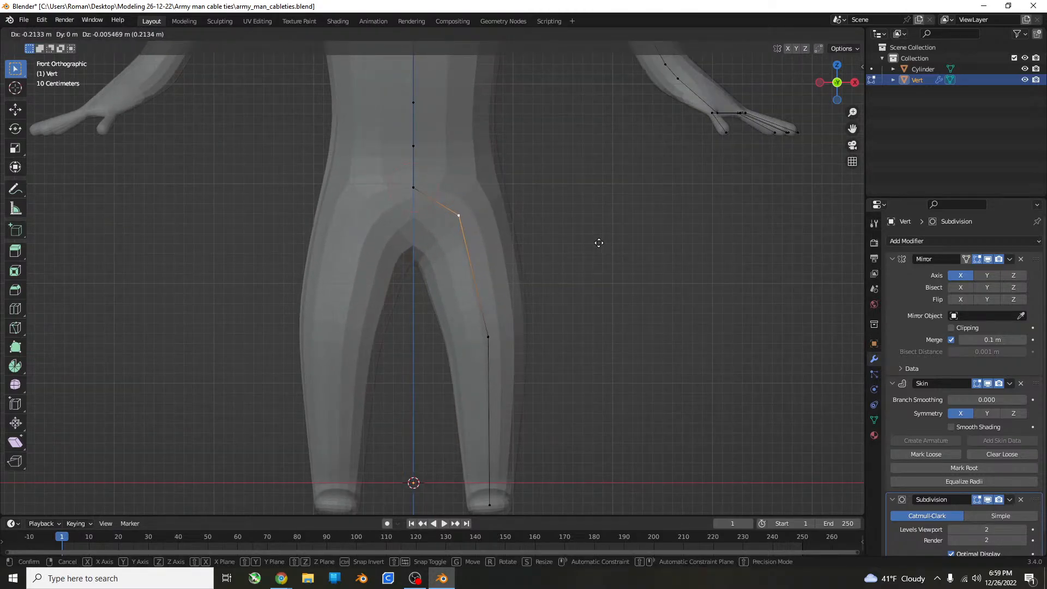
middle_drag(600, 243, 525, 232)
scroll(427, 253, down, 5)
key(ctrl+s)
Try moving the waist vertex on the spine vertically along Z.
scroll(448, 236, up, 5)
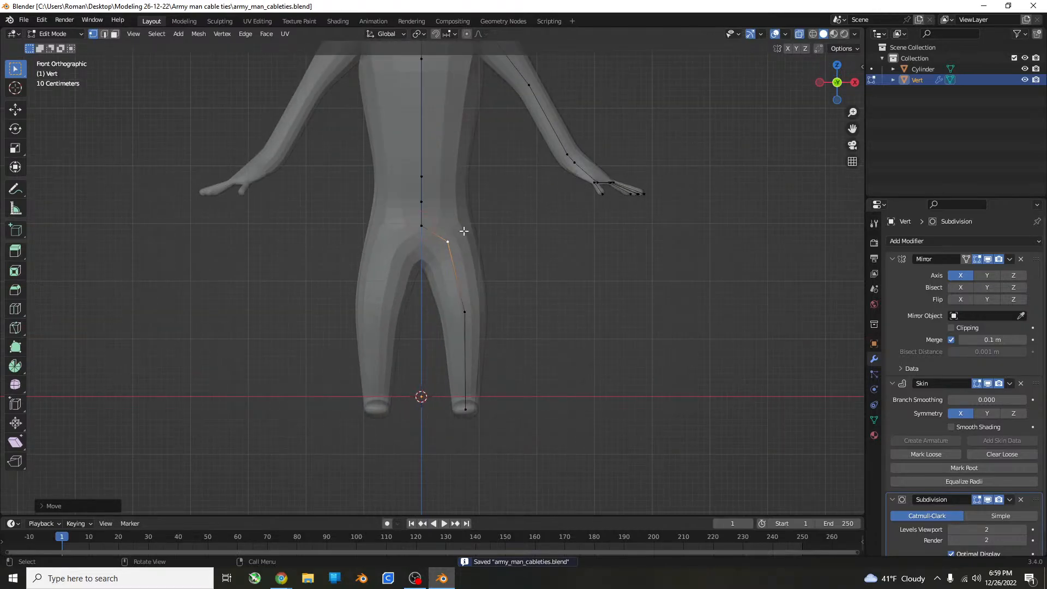
shift+middle_drag(449, 236, 423, 285)
click(401, 241)
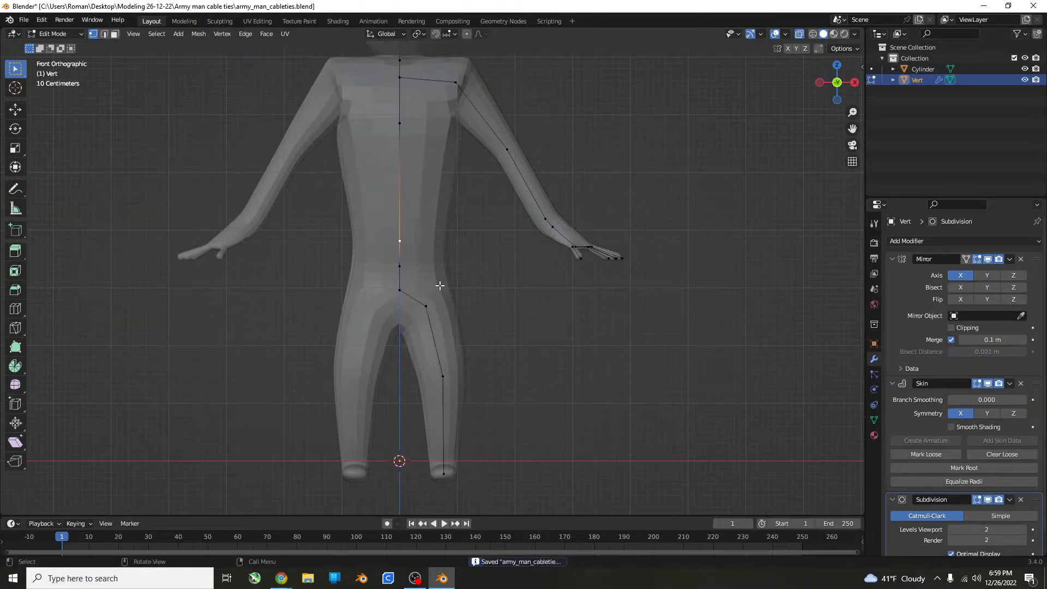
key(g)
key(z)
click(410, 260)
key(ctrl+z)
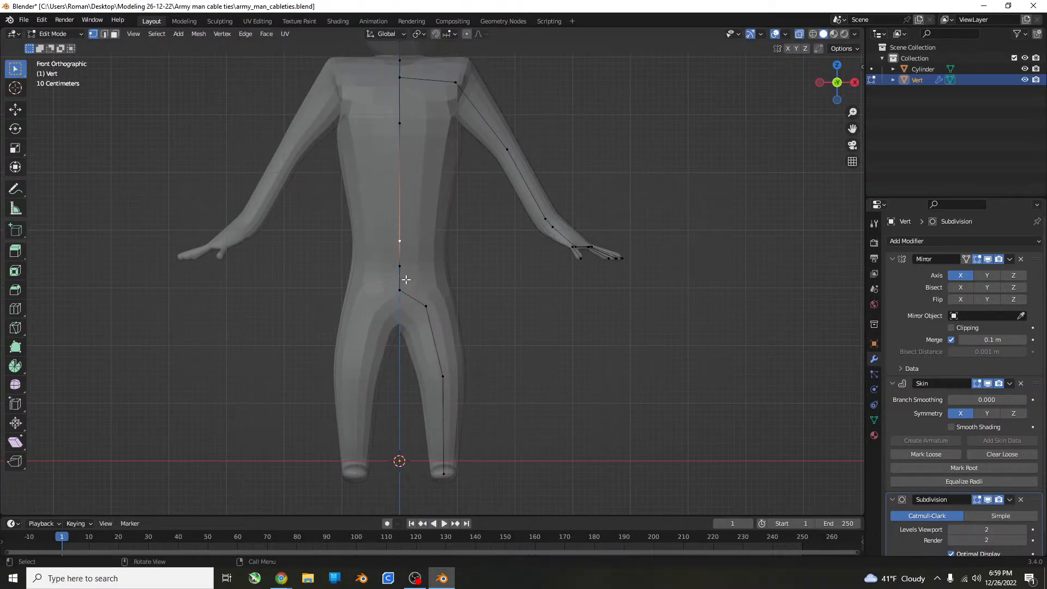
Try moving the three lowest spine vertices vertically along Z.
shift+click(404, 271)
shift+click(406, 295)
key(g)
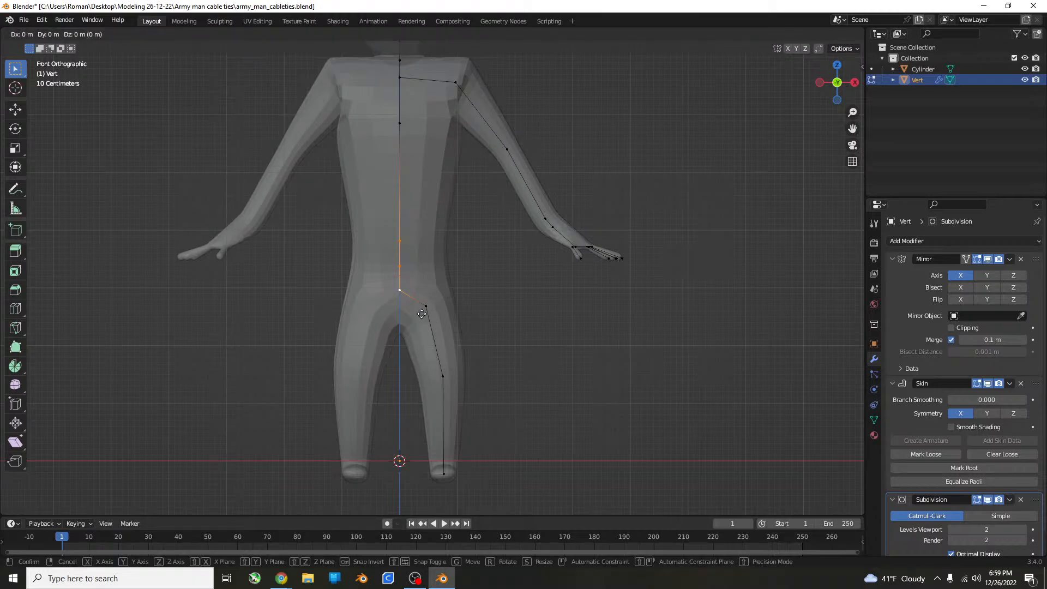
key(z)
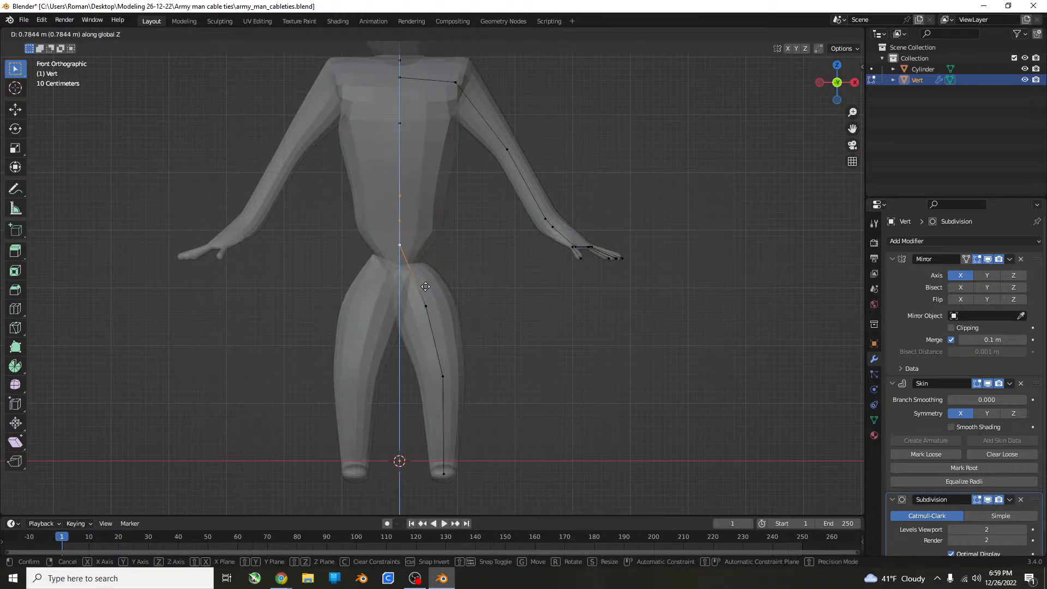
click(423, 301)
key(ctrl+z)
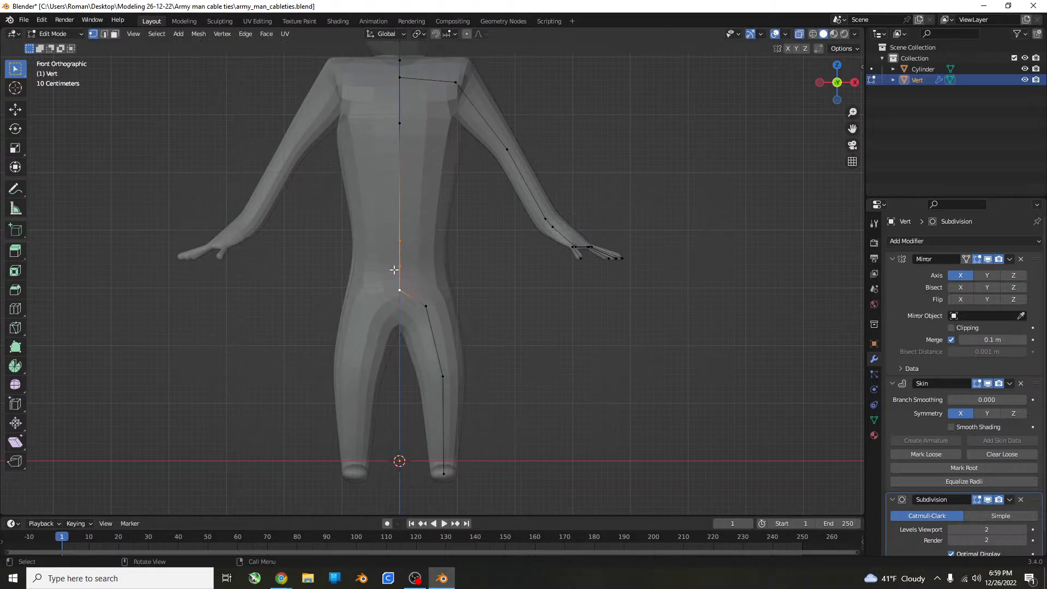
click(394, 269)
shift+click(402, 245)
key(g)
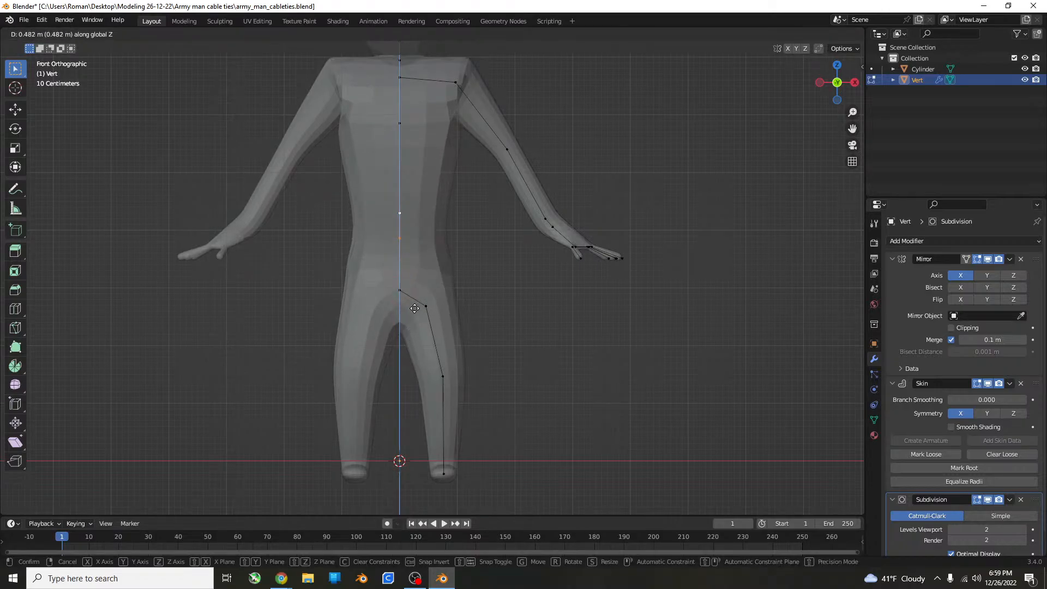
key(Escape)
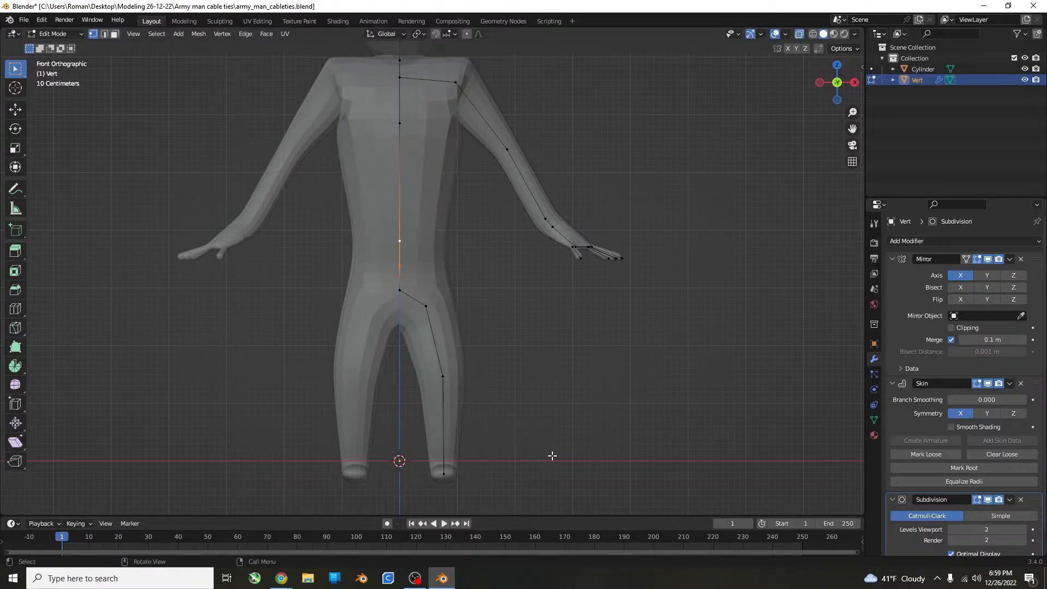
Select all lower spine, hip and leg vertices together and move them up about 0.88 m along Z to shorten the torso.
drag(537, 502, 336, 153)
key(g)
key(z)
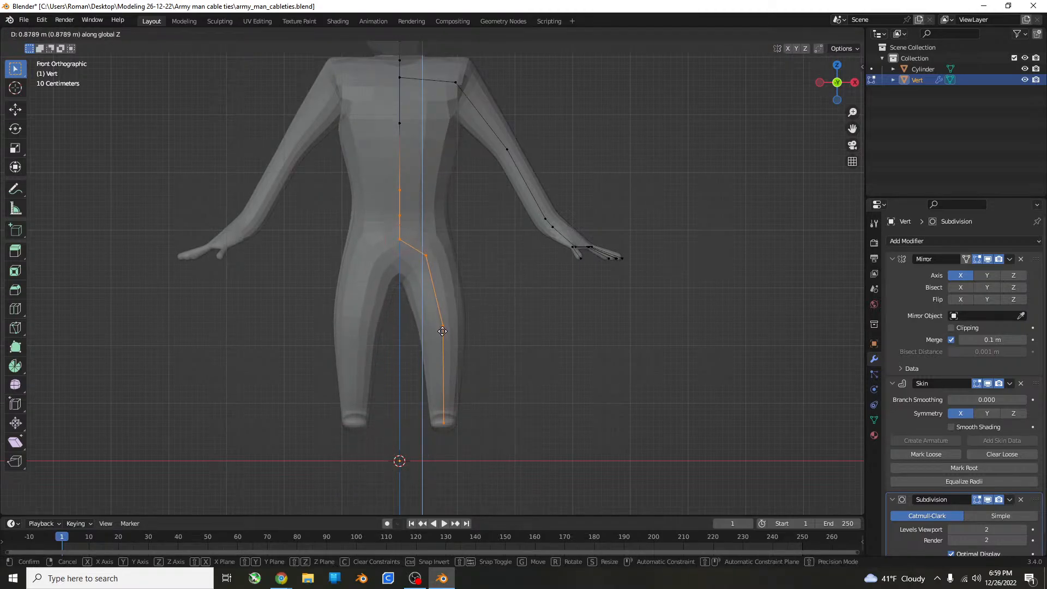
click(442, 330)
Check the shortened torso in Object Mode, then lower the same spine, hip and leg vertices slightly along Z in Edit Mode.
key(Tab)
middle_drag(460, 330, 486, 358)
click(560, 348)
scroll(469, 350, down, 7)
key(ctrl+z)
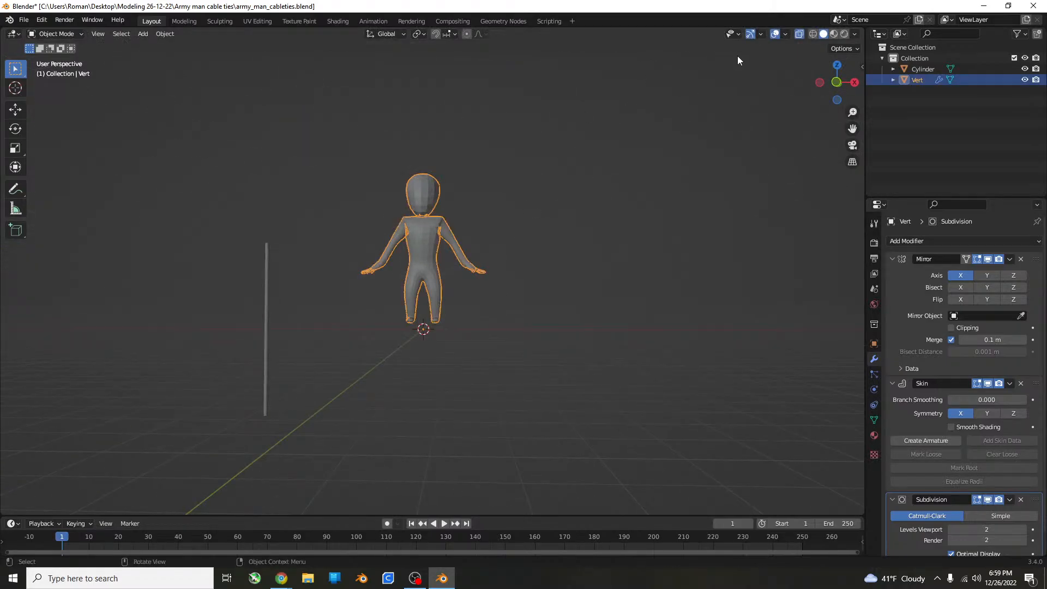
key(Tab)
key(g)
key(z)
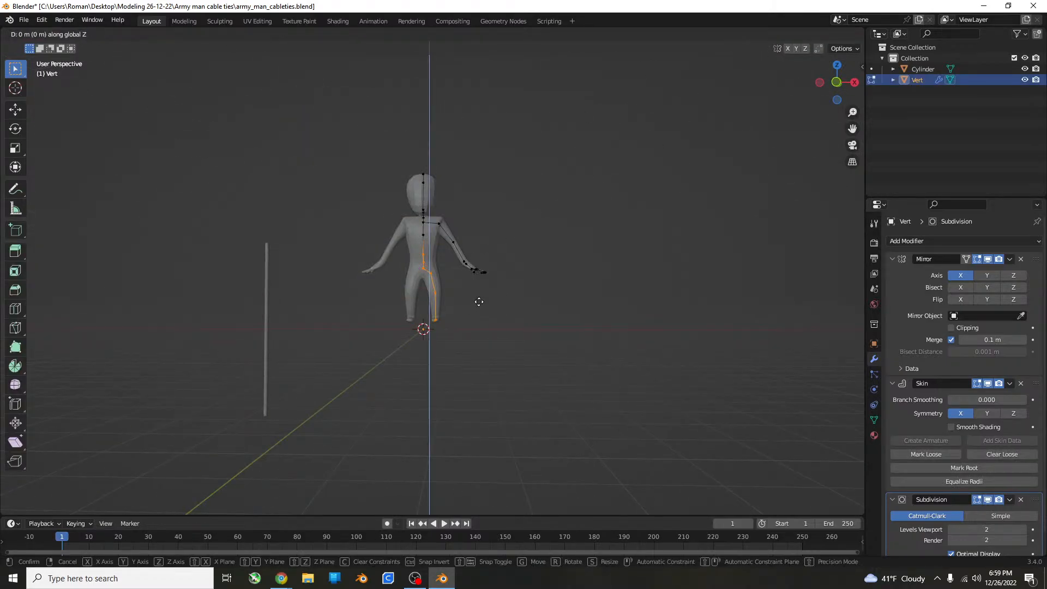
click(479, 305)
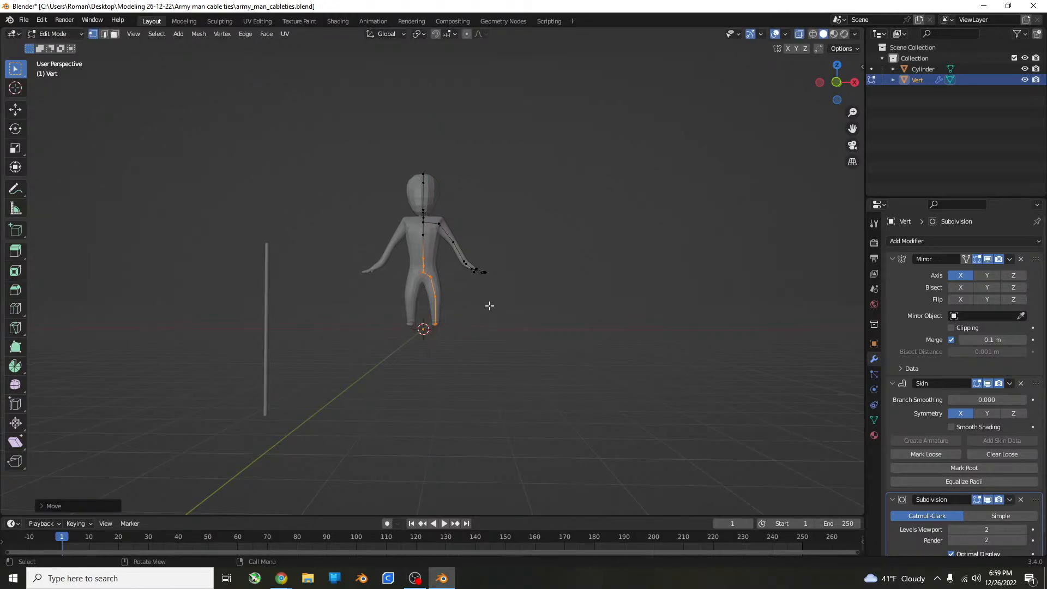
Return to Object Mode, deselect the figure, inspect it from the side and save the file.
key(Tab)
click(519, 307)
middle_drag(519, 307, 562, 280)
key(ctrl+s)
scroll(417, 263, up, 7)
scroll(318, 281, down, 5)
Select the second vertex from the top of the head in Edit Mode and scale its skin along Y to about 0.48.
click(452, 153)
key(Tab)
scroll(448, 155, up, 4)
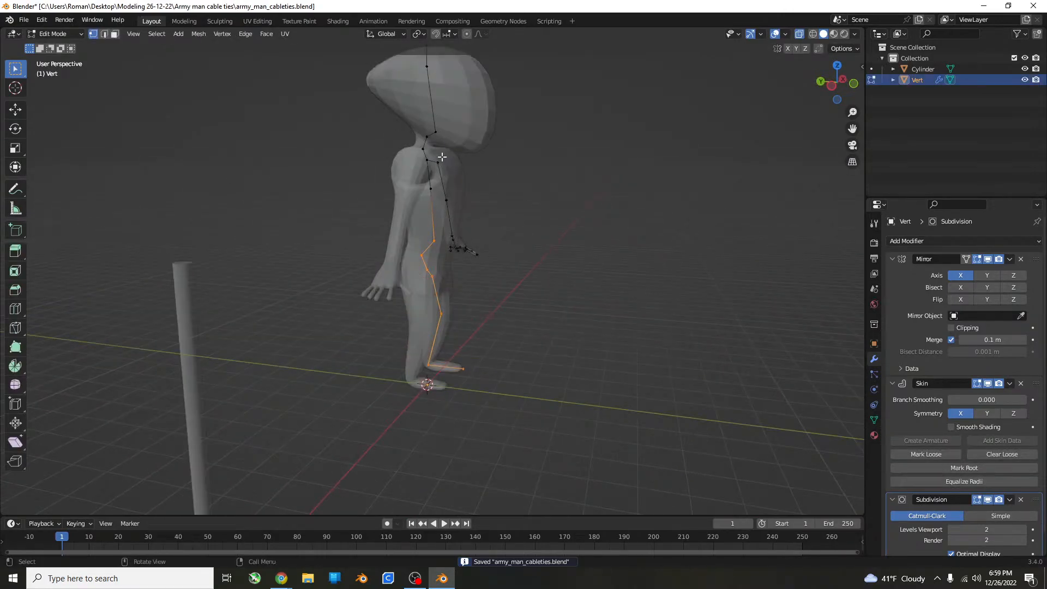
shift+middle_drag(440, 163, 430, 443)
click(420, 279)
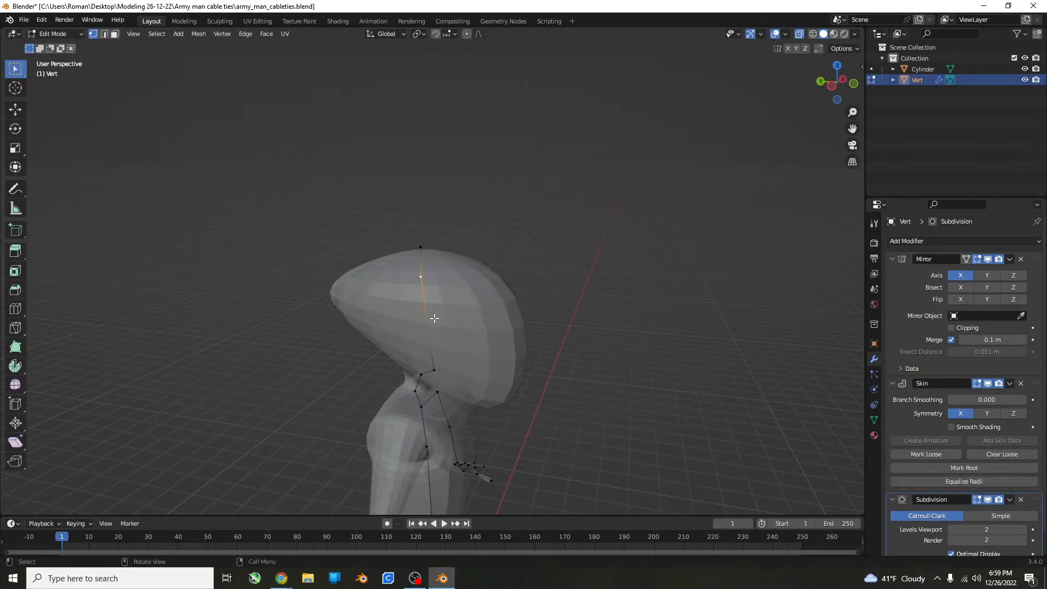
key(s)
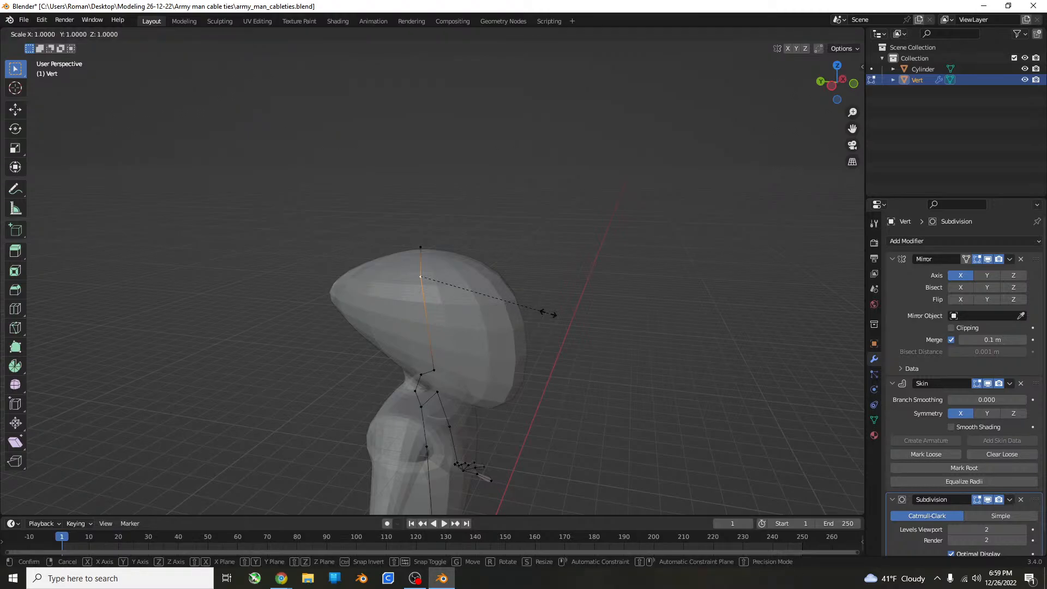
click(548, 312)
key(s)
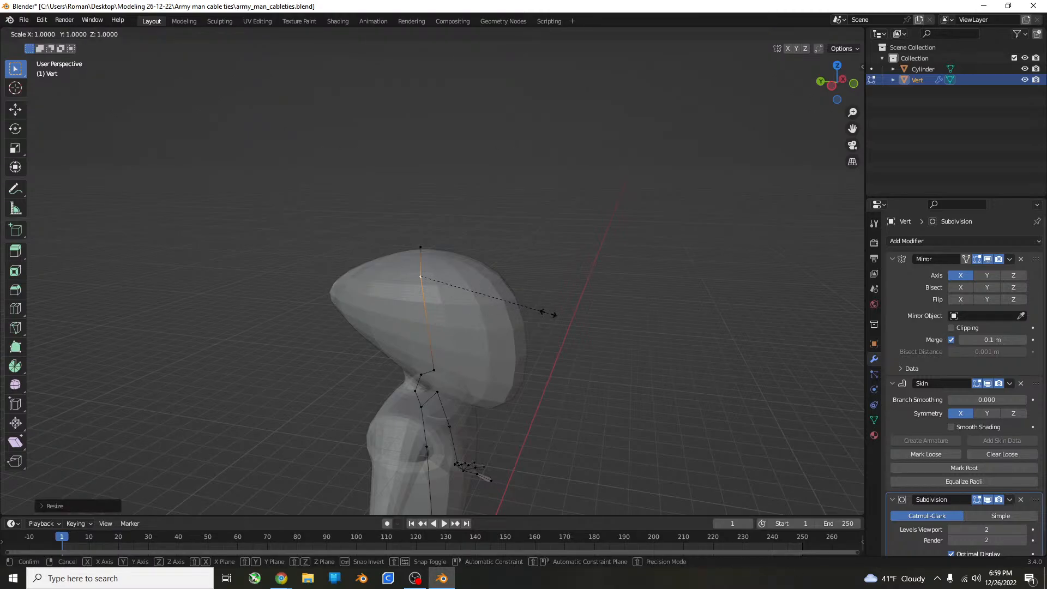
key(y)
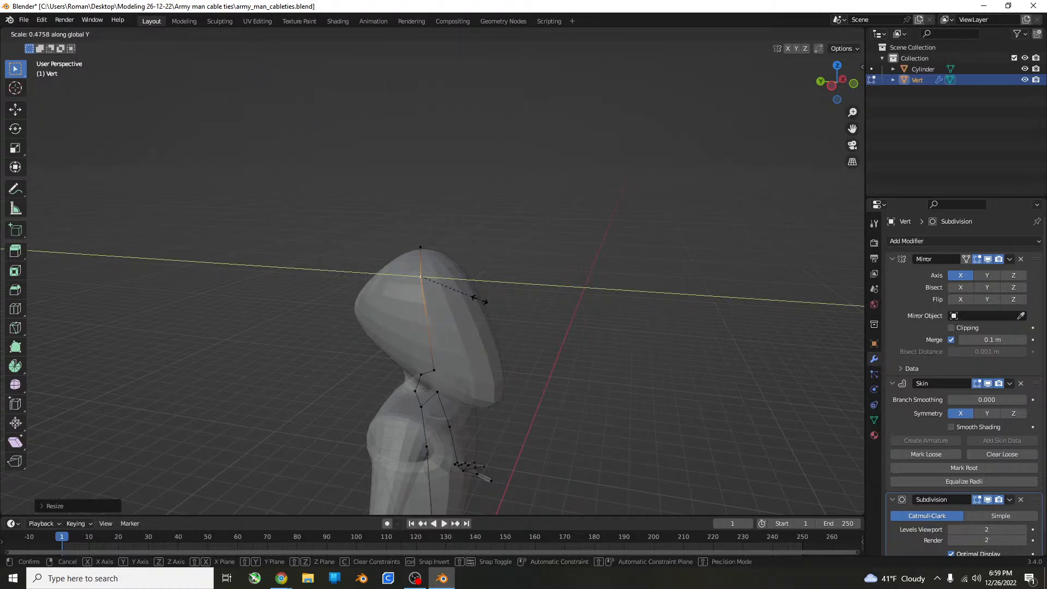
click(480, 299)
Move the same upper head vertex about 0.69 m in the negative Y direction.
key(g)
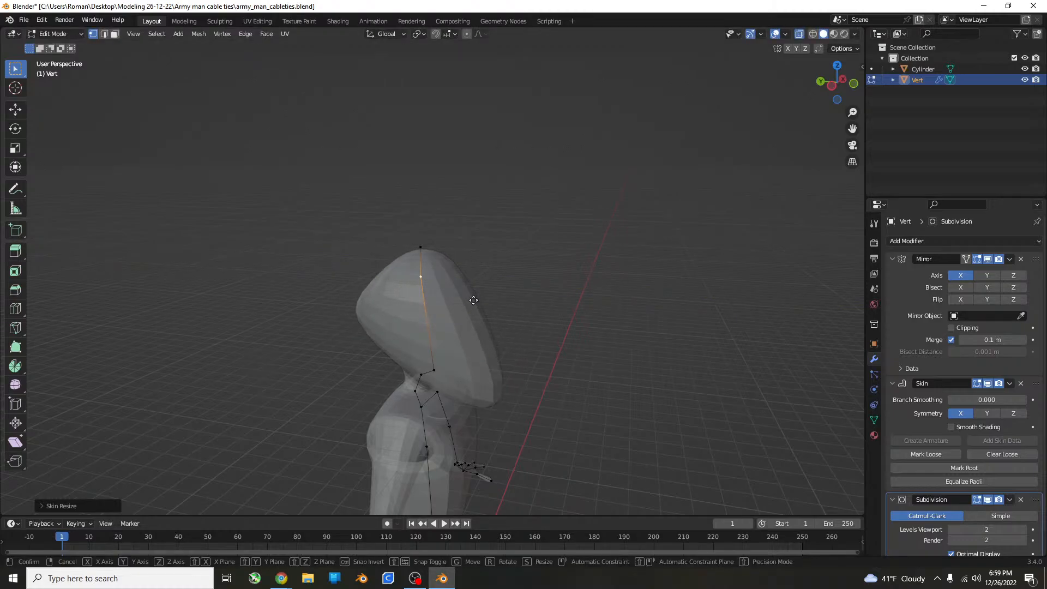
key(y)
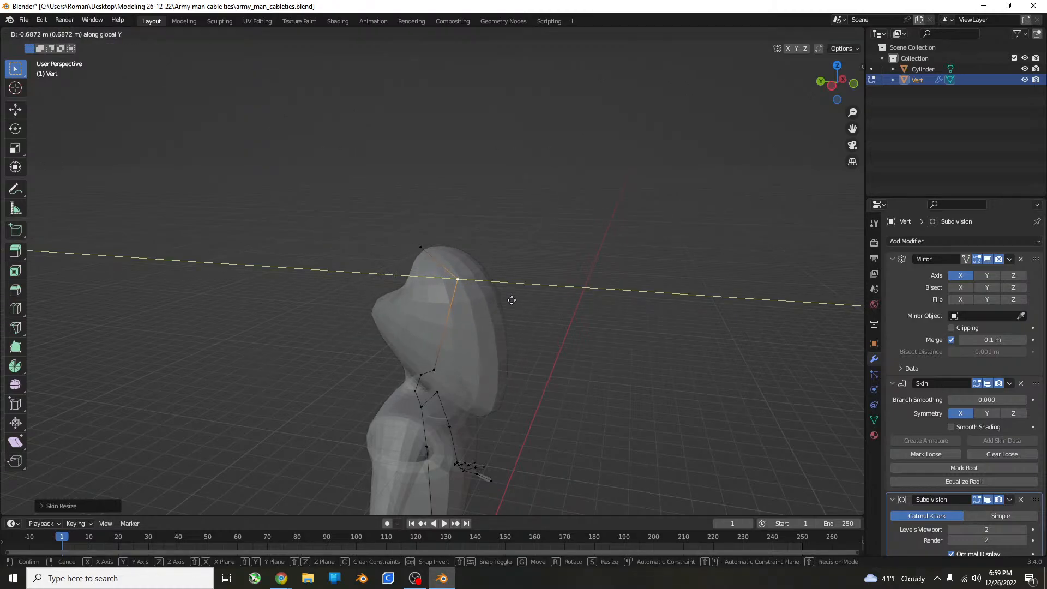
click(509, 302)
Move the topmost head vertex about 0.75 m in the negative Y direction, above the vertex below it.
middle_drag(509, 301, 512, 248)
click(480, 233)
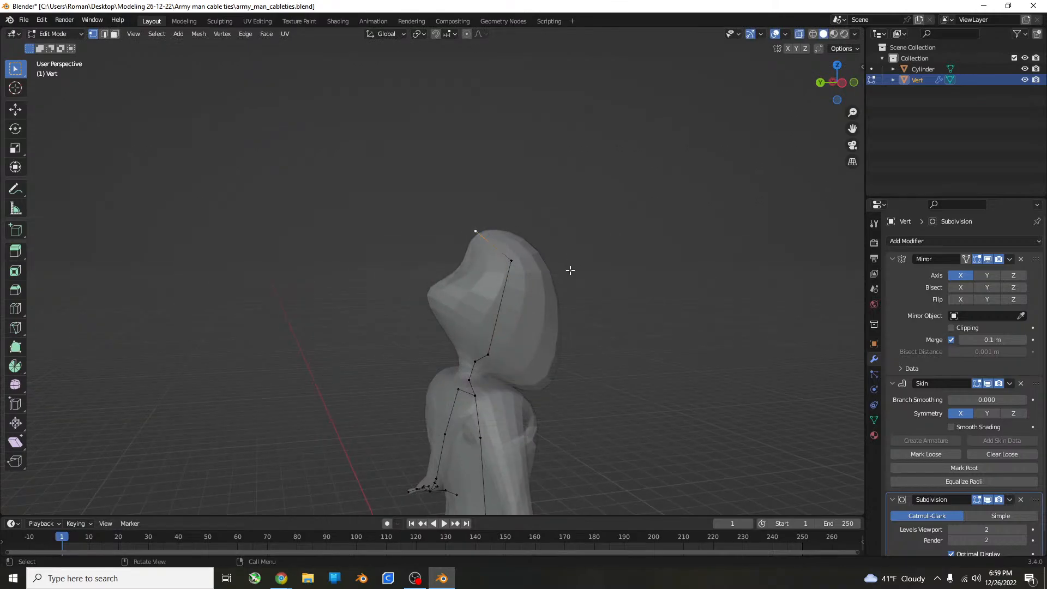
key(g)
key(y)
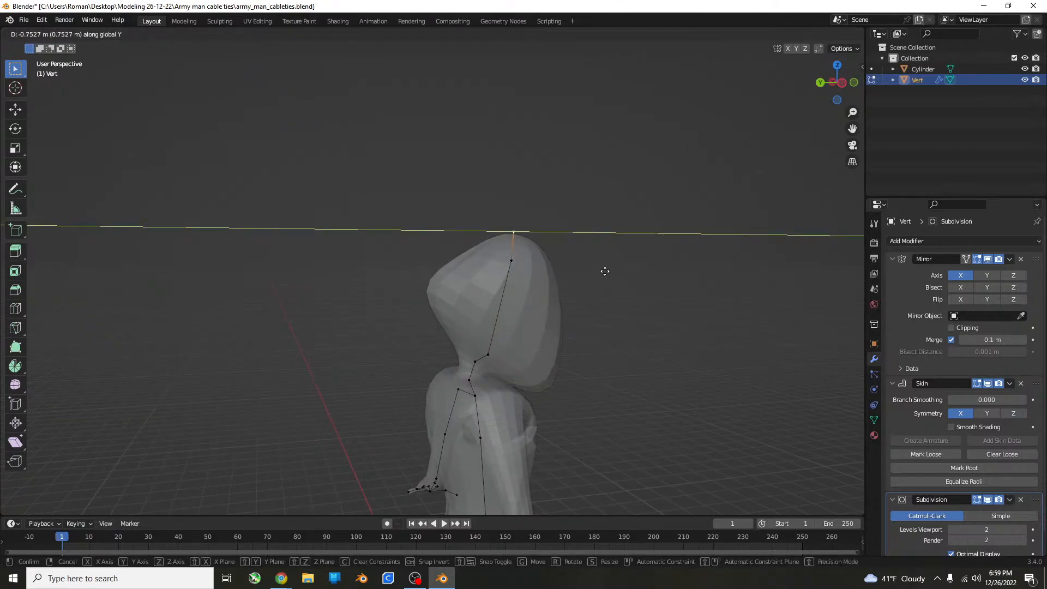
click(608, 278)
Adjust the two uppermost head vertices in the right view, shifting both slightly toward negative Y to round the head.
key(KP_3)
scroll(388, 293, up, 5)
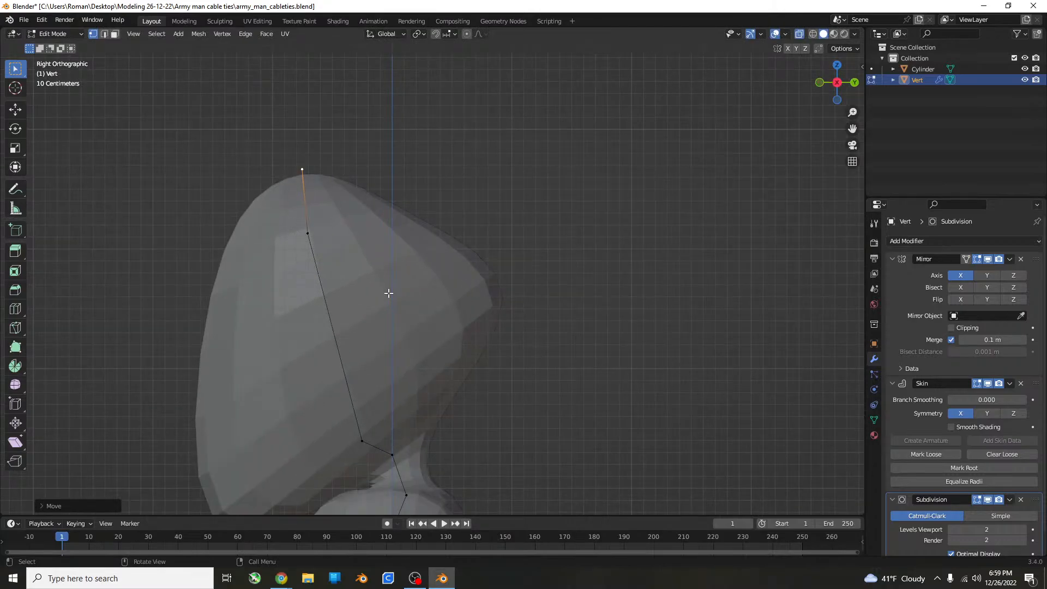
shift+middle_drag(388, 292, 484, 296)
key(g)
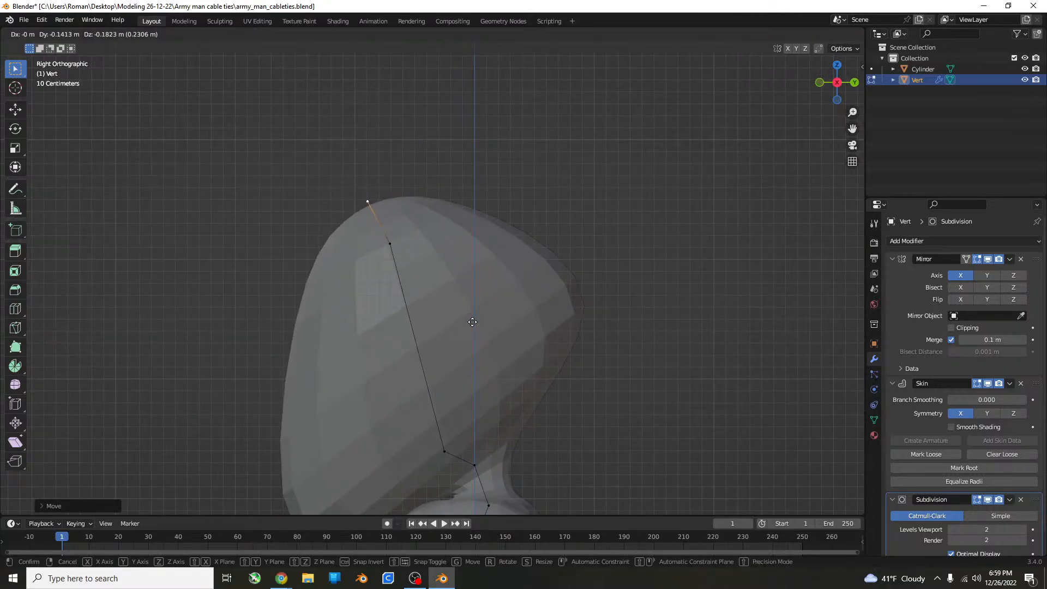
click(382, 251)
click(380, 214)
key(g)
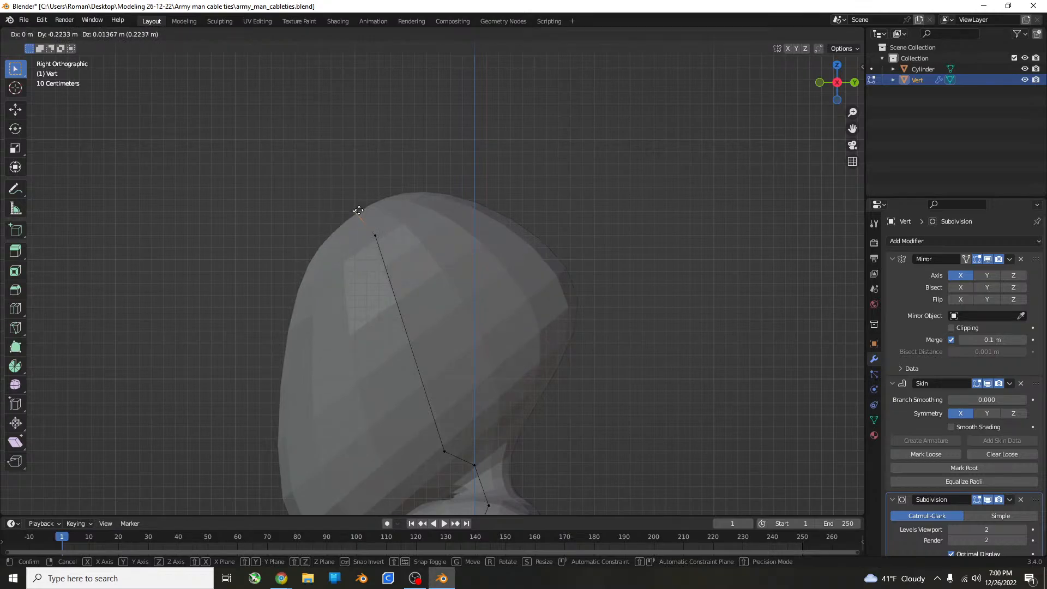
click(357, 210)
Leave Edit Mode, deselect the figure, review the reshaped head from several angles and save the file.
scroll(467, 287, down, 6)
key(Tab)
click(488, 309)
middle_drag(489, 310, 619, 335)
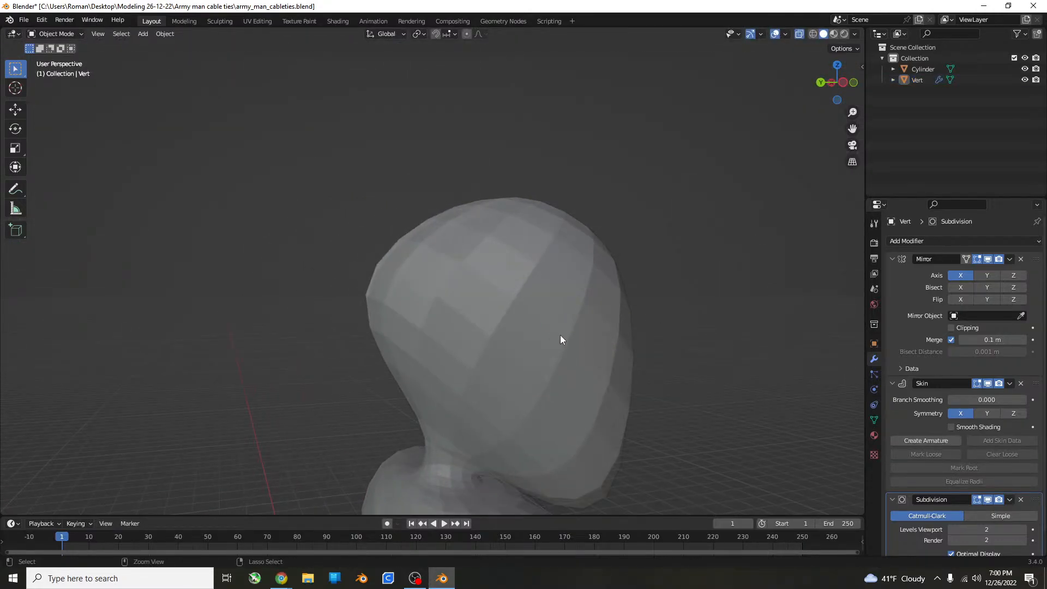
key(ctrl+s)
scroll(513, 345, down, 7)
middle_drag(509, 346, 388, 342)
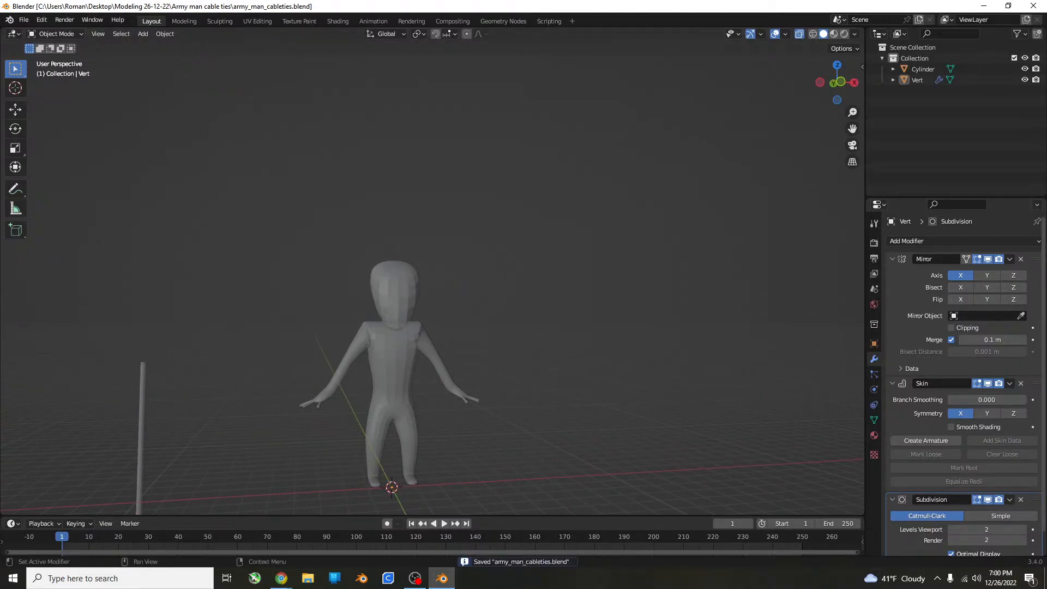
key(alt+Tab)
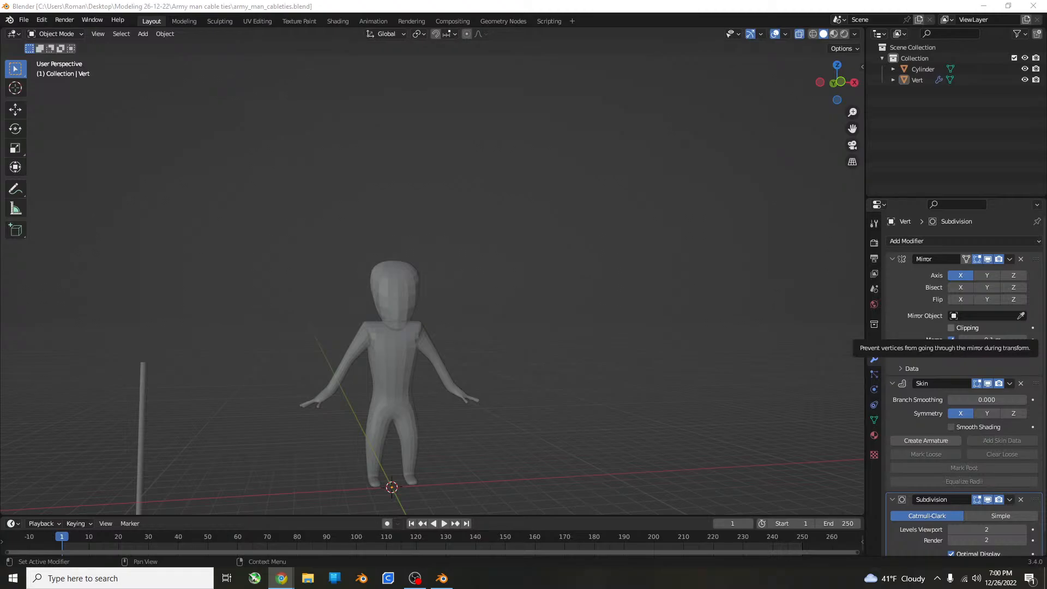
scroll(508, 346, up, 5)
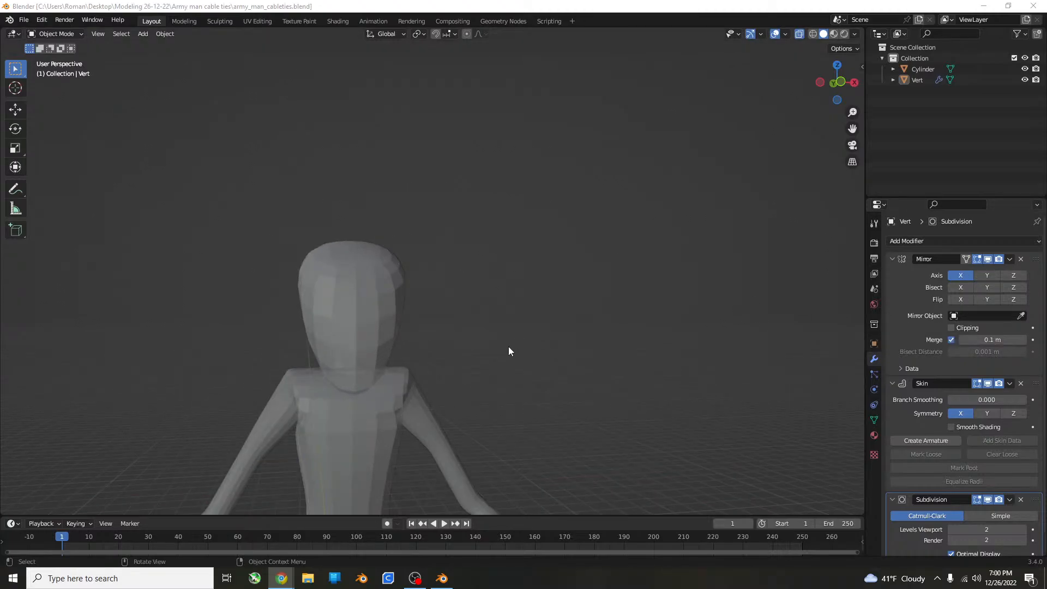
click(375, 347)
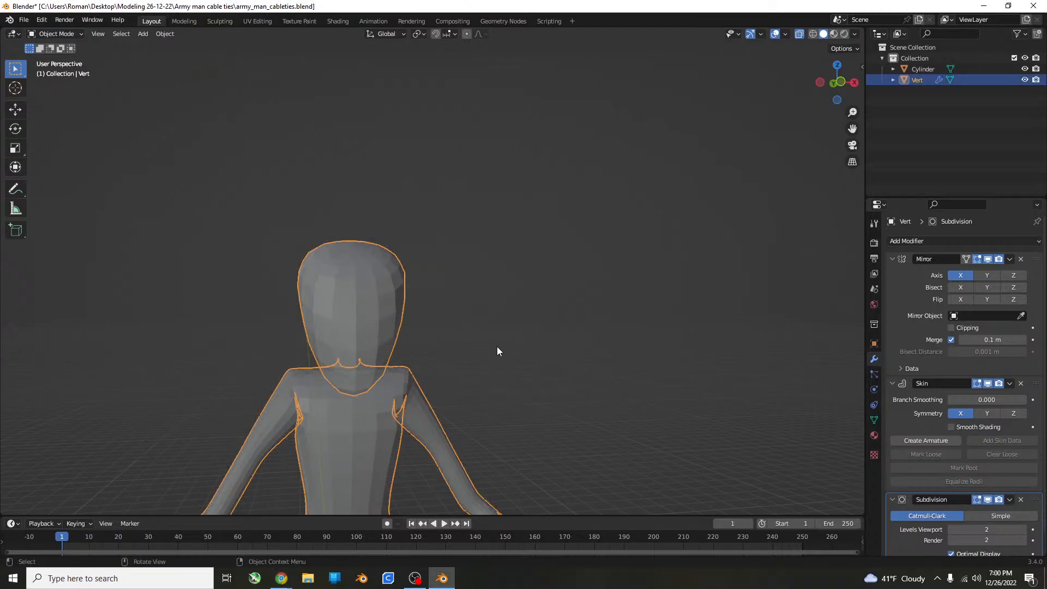
key(Tab)
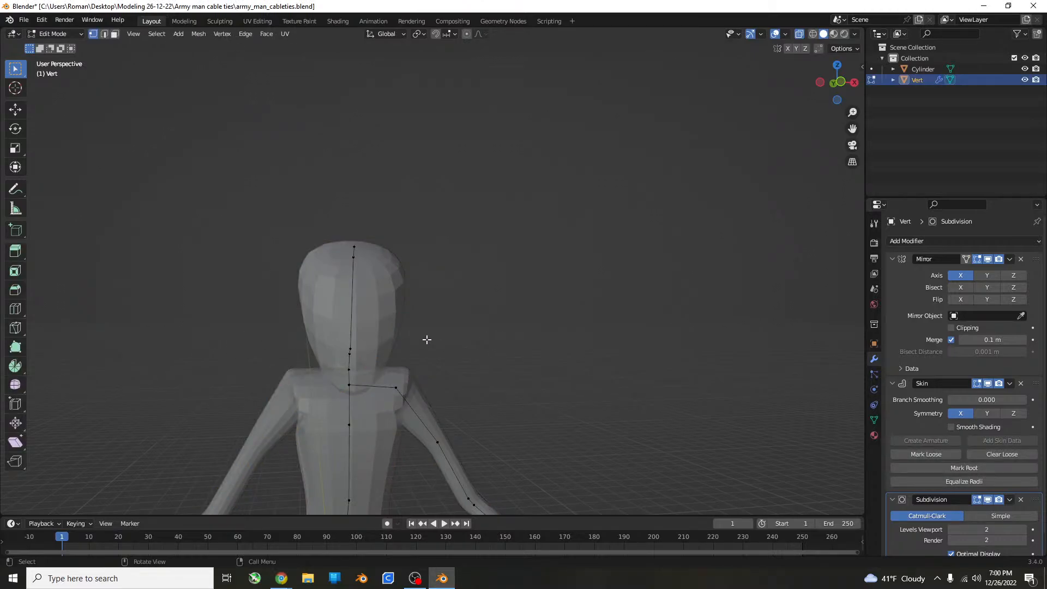
key(Tab)
click(282, 578)
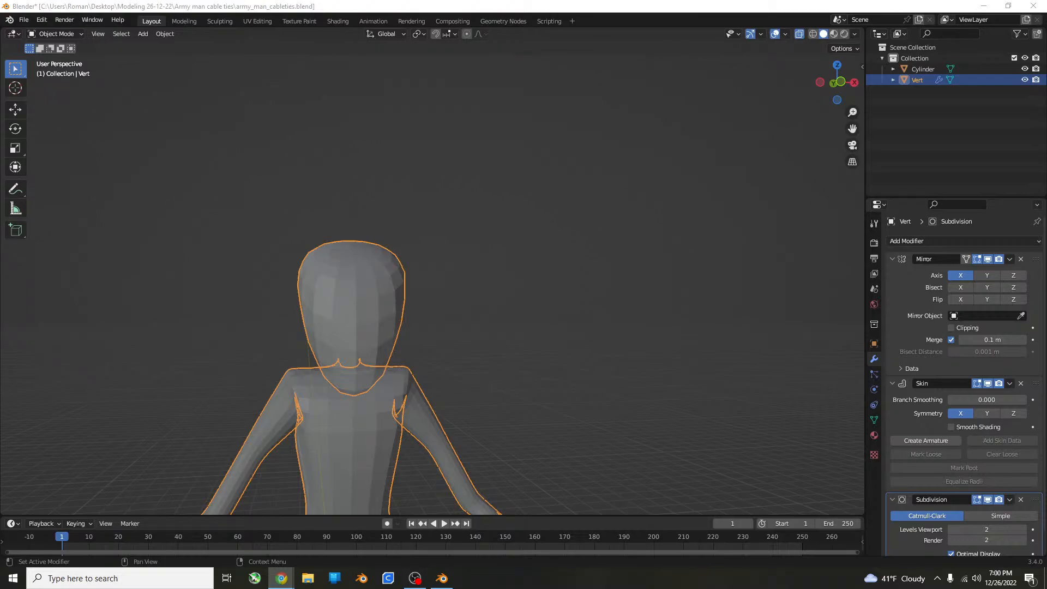
scroll(334, 447, down, 8)
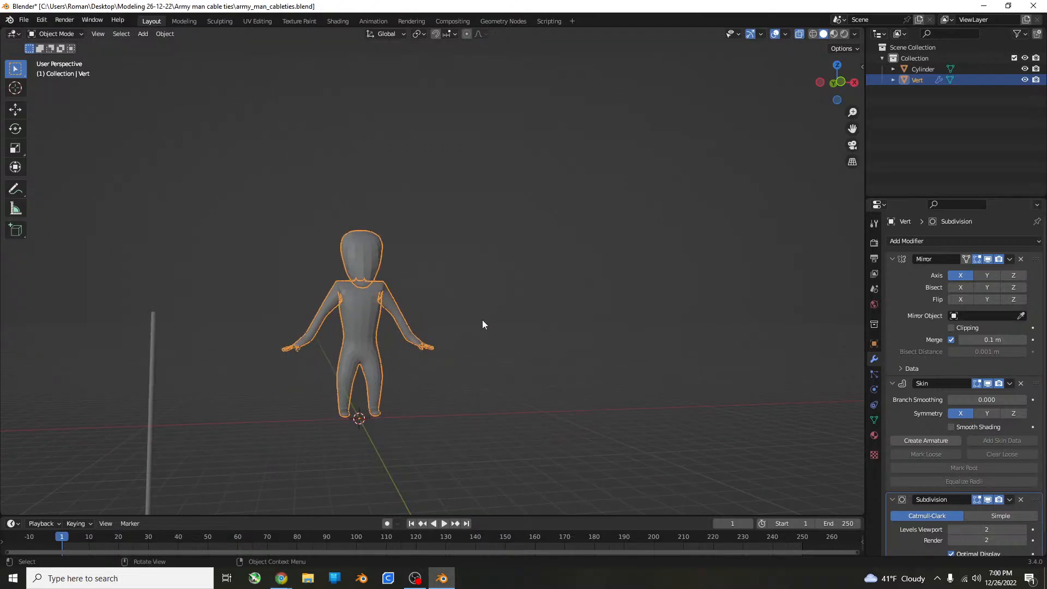
Duplicate the figure and place the copy about 10.2 m along the X axis, beside the original.
key(KP_1)
key(shift+d)
key(x)
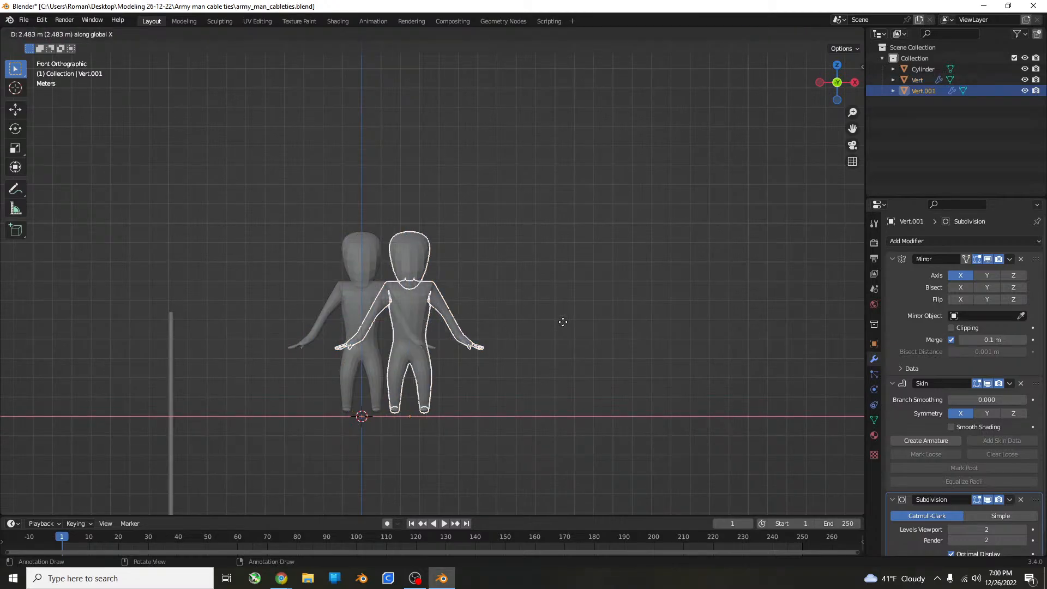
click(551, 335)
scroll(779, 294, up, 4)
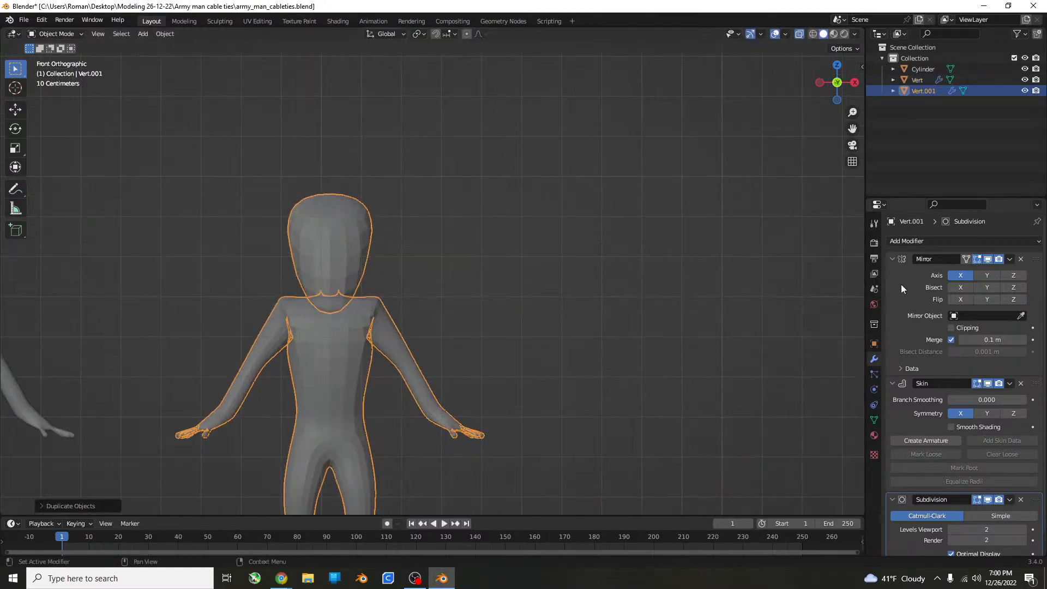
click(1009, 259)
click(993, 272)
key(Tab)
scroll(348, 343, up, 2)
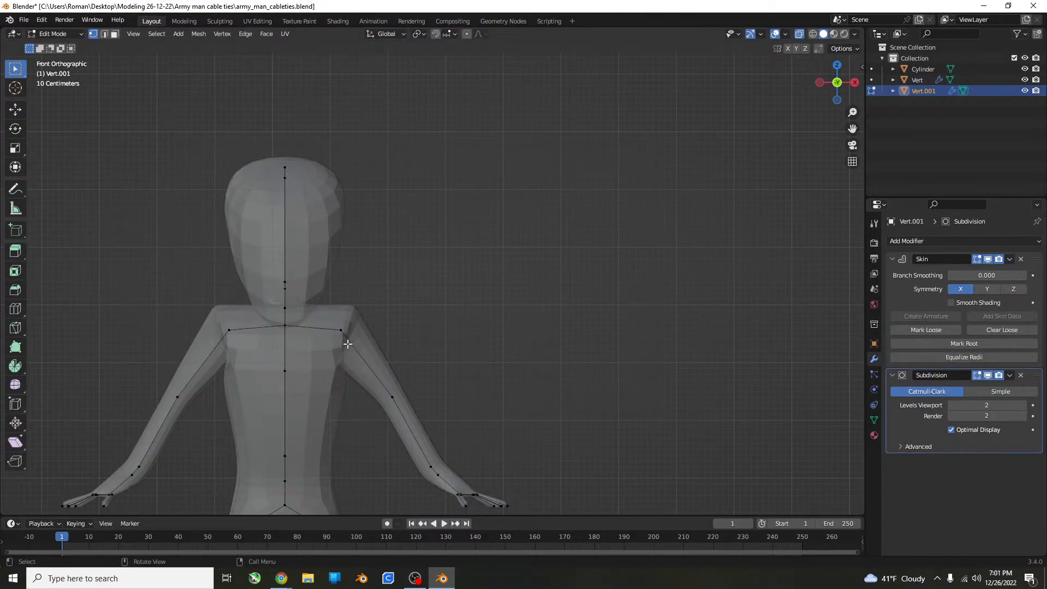
shift+middle_drag(348, 343, 365, 325)
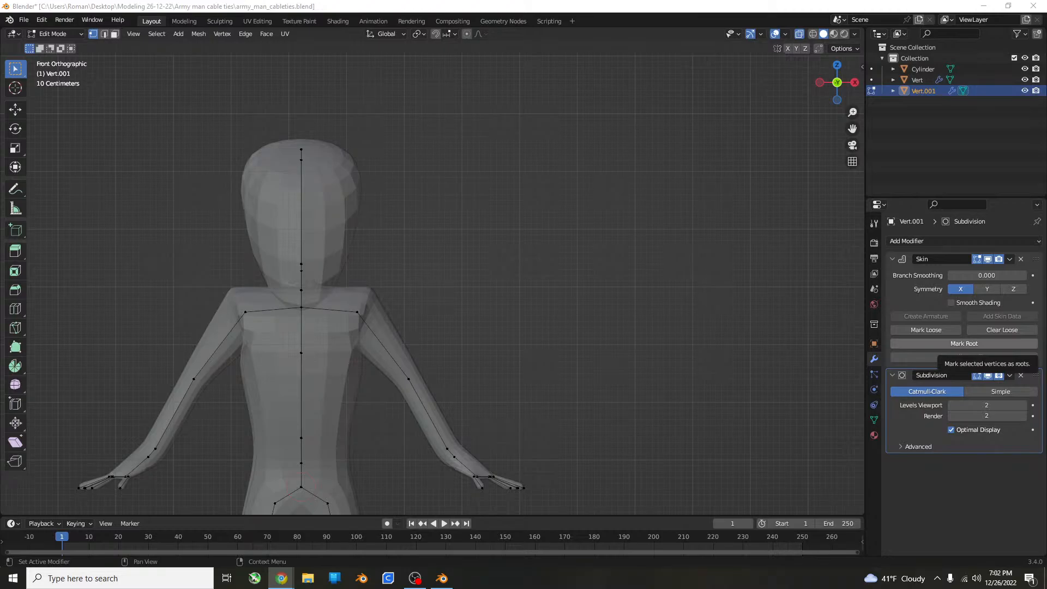
click(1002, 391)
click(938, 391)
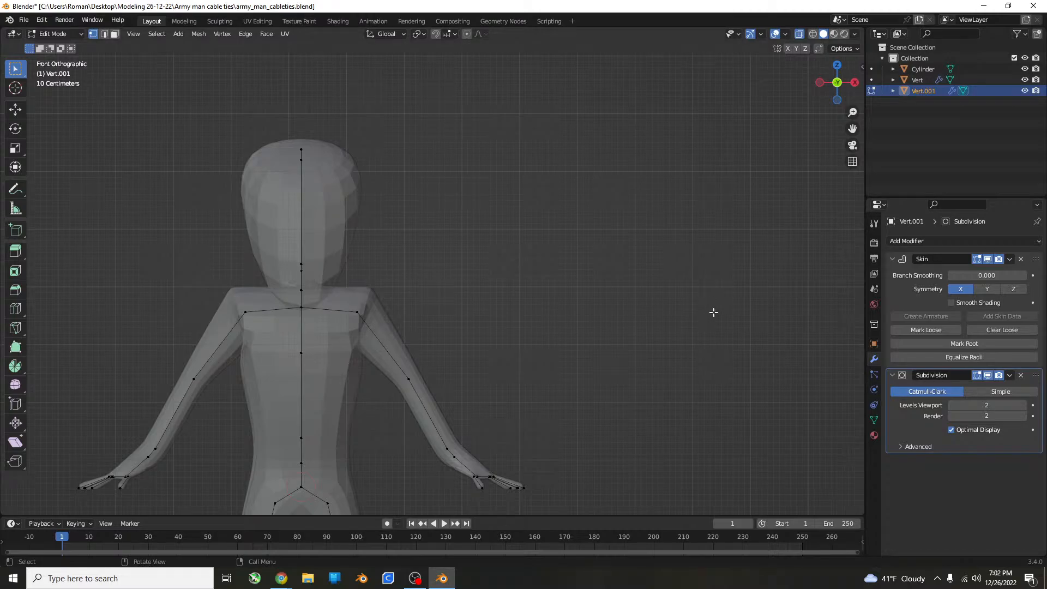
key(ctrl+z)
key(ctrl+z)
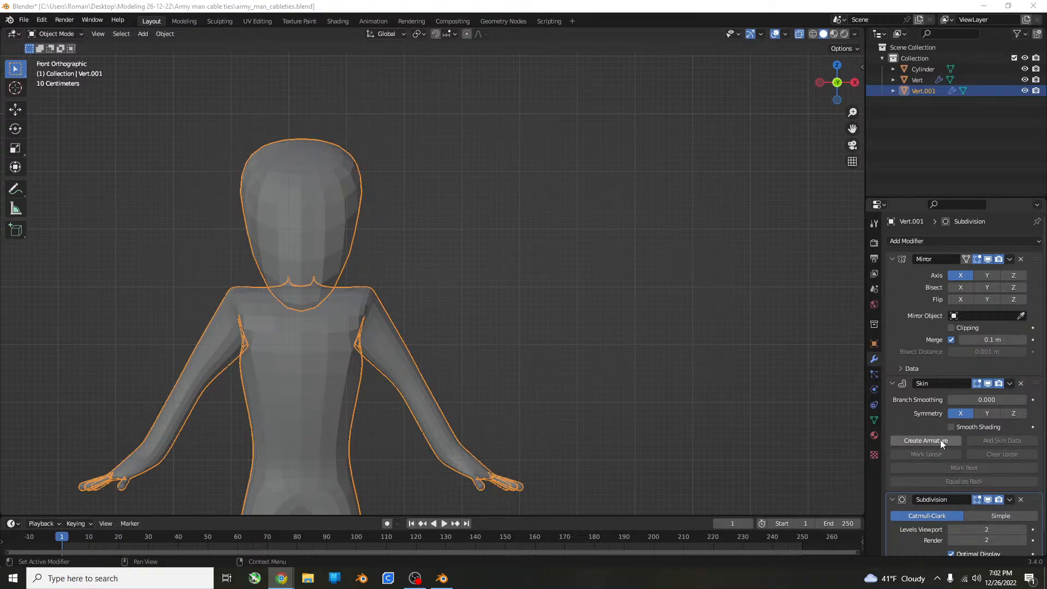
Apply the duplicate figure's Mirror modifier and create an armature from its Skin modifier.
click(1009, 259)
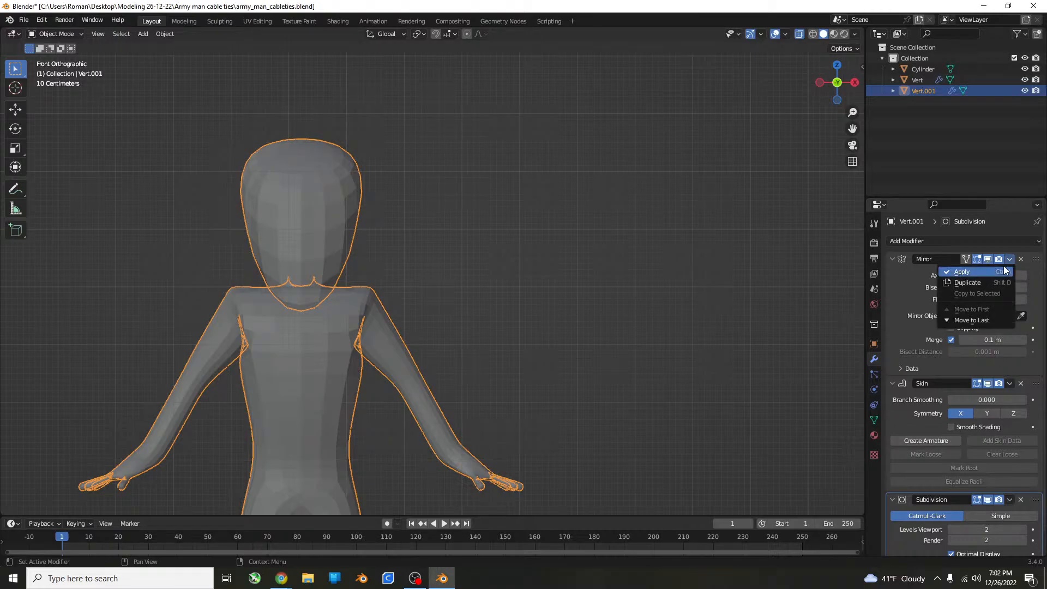
click(1002, 269)
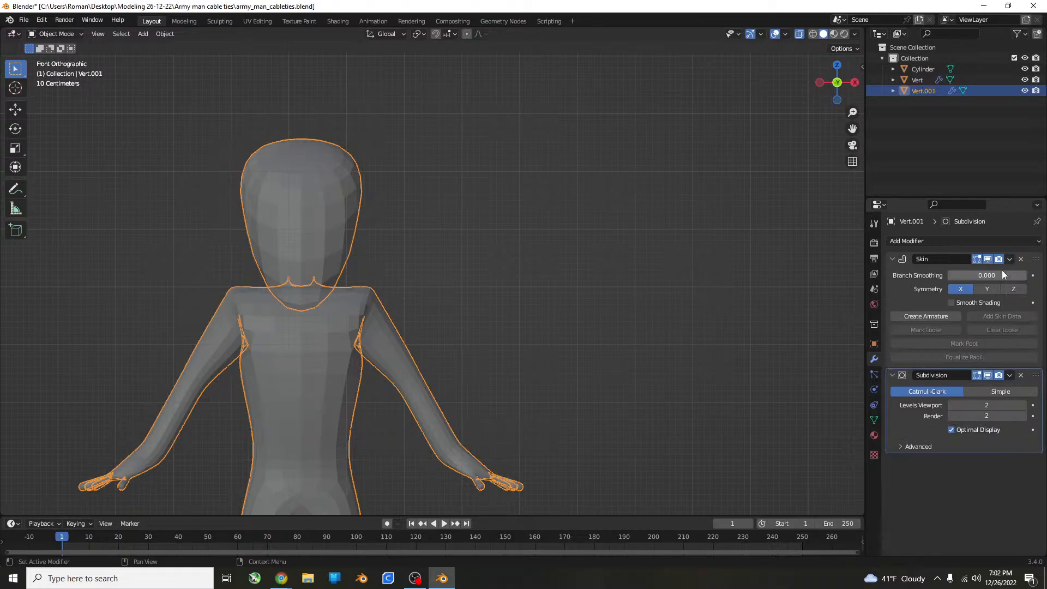
click(951, 317)
scroll(427, 323, down, 5)
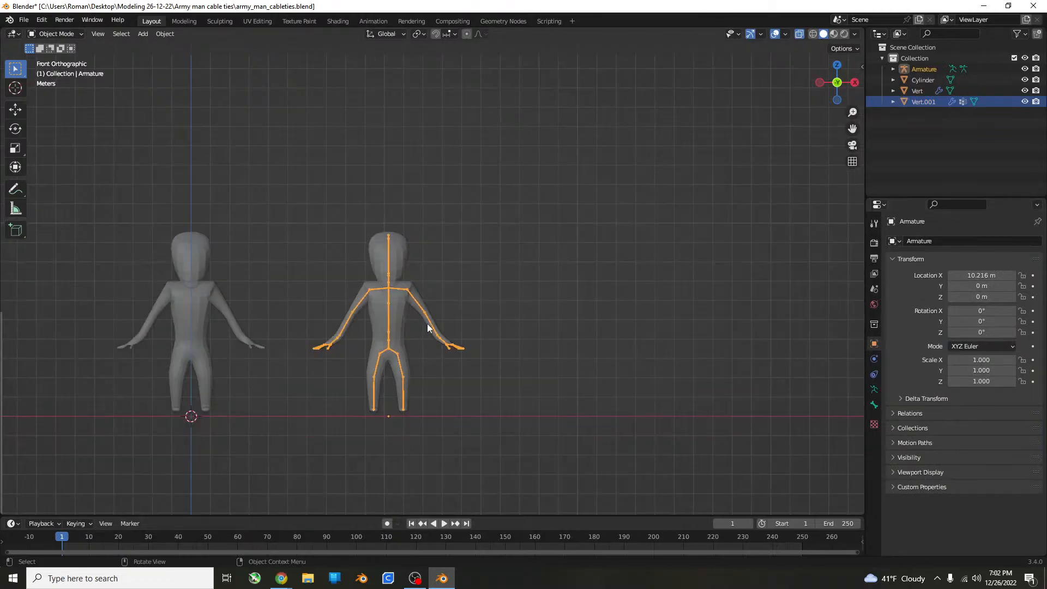
Switch the new armature to Pose Mode.
scroll(358, 263, up, 7)
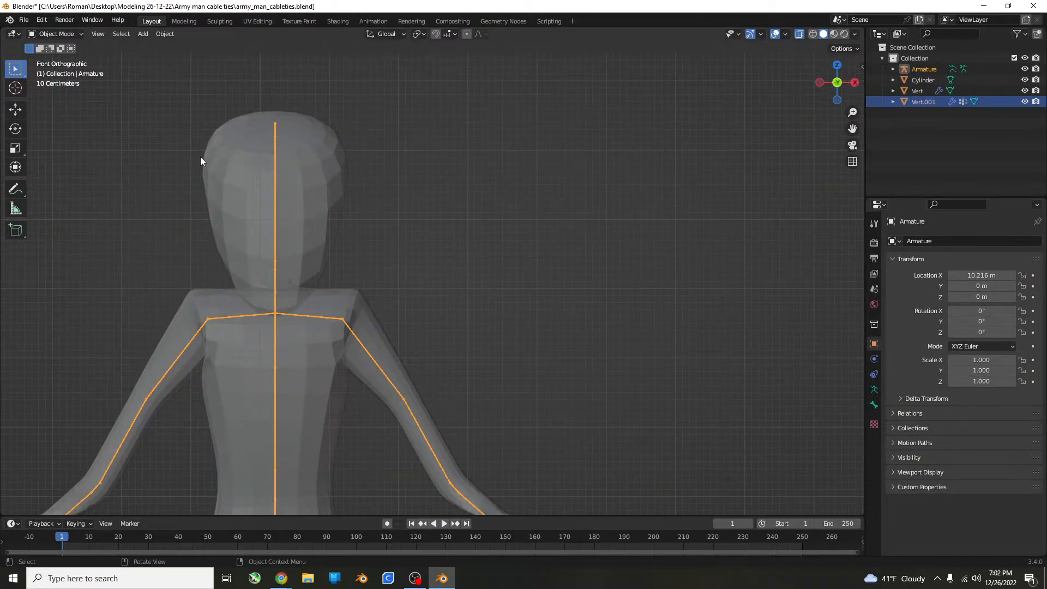
scroll(240, 226, down, 4)
shift+middle_drag(304, 273, 350, 247)
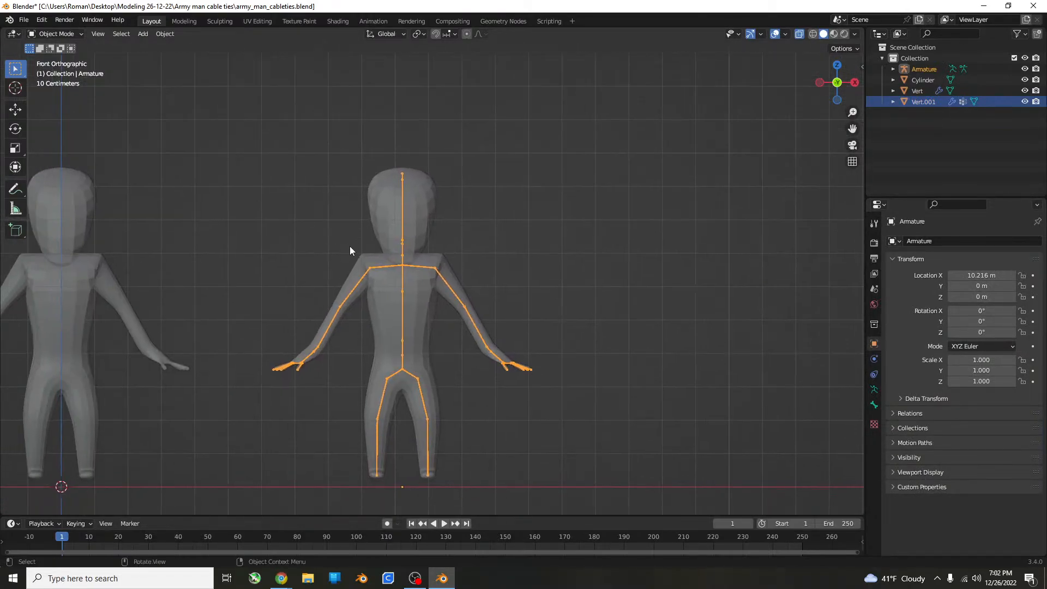
click(54, 34)
click(77, 71)
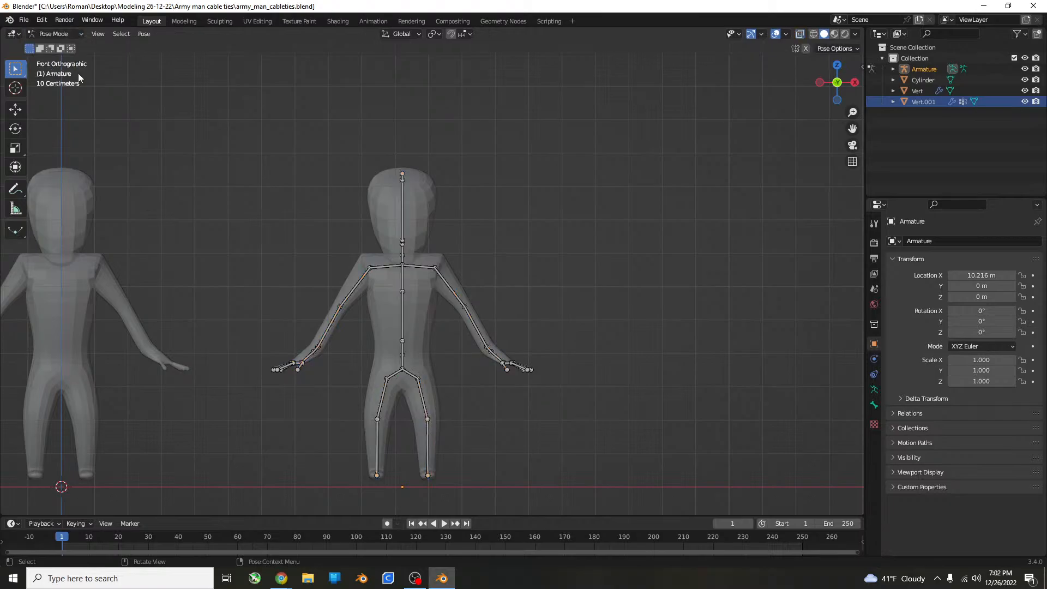
Try to raise one arm by moving its upper arm bone, and undo the move.
click(464, 301)
key(g)
click(650, 186)
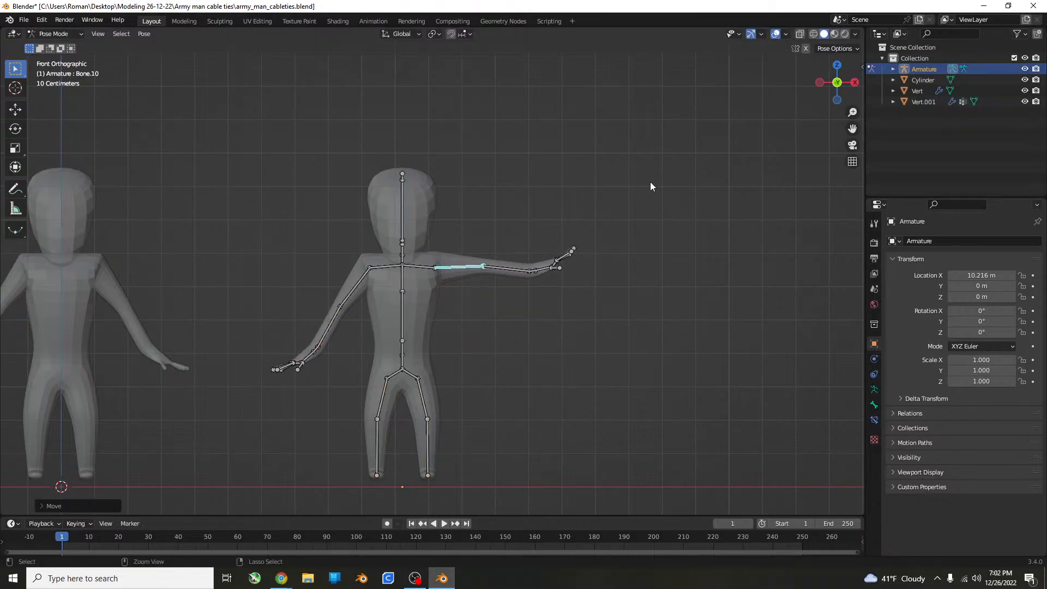
key(ctrl+z)
Rotate the topmost head bone and the short bone at the base of the head to test the head's deformation.
click(410, 177)
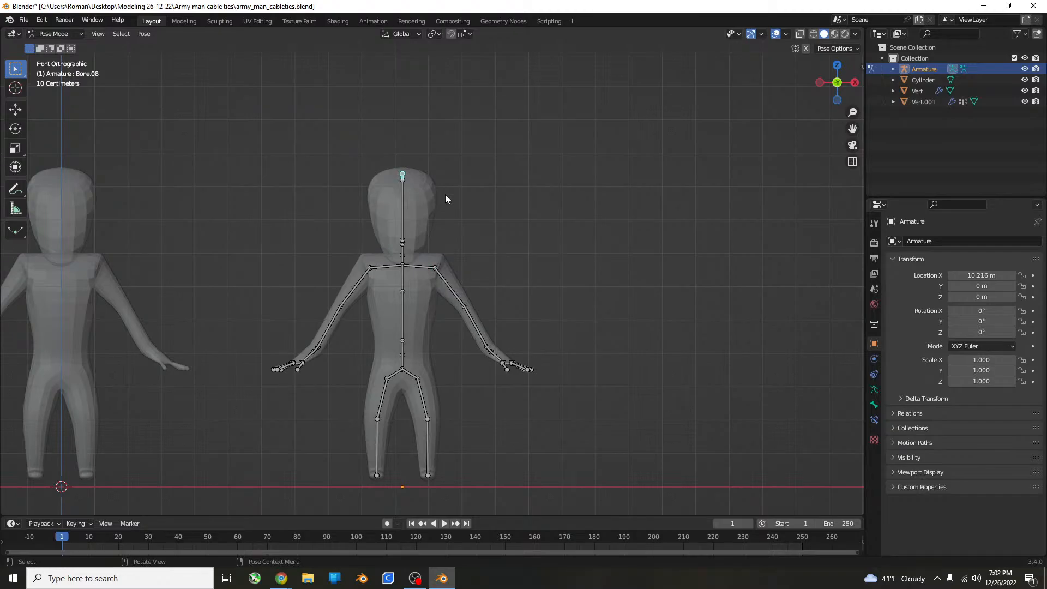
key(r)
click(450, 169)
middle_drag(450, 175, 499, 260)
click(400, 243)
scroll(509, 242, up, 5)
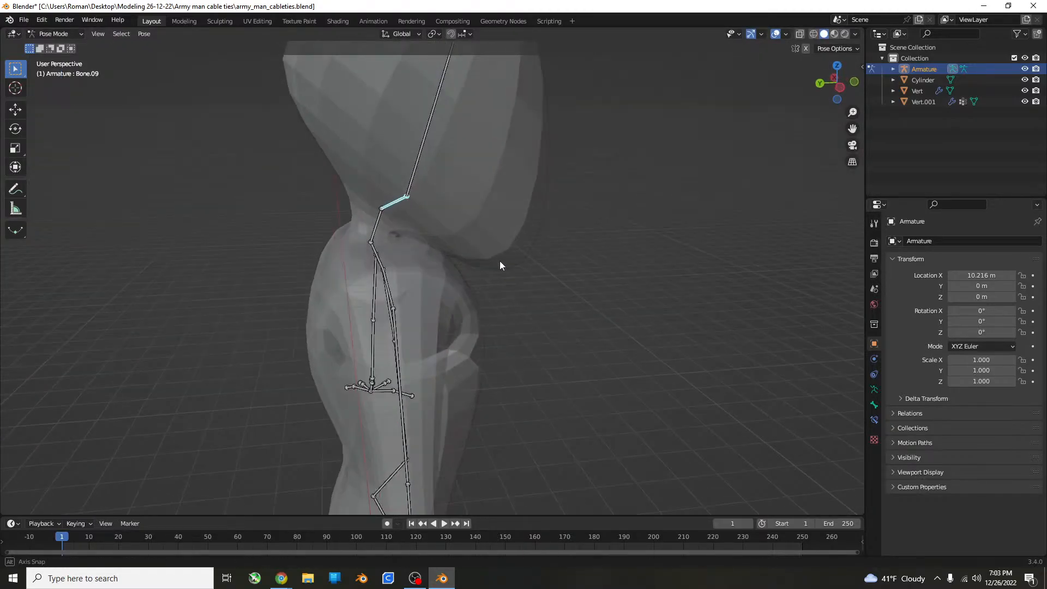
key(r)
click(700, 254)
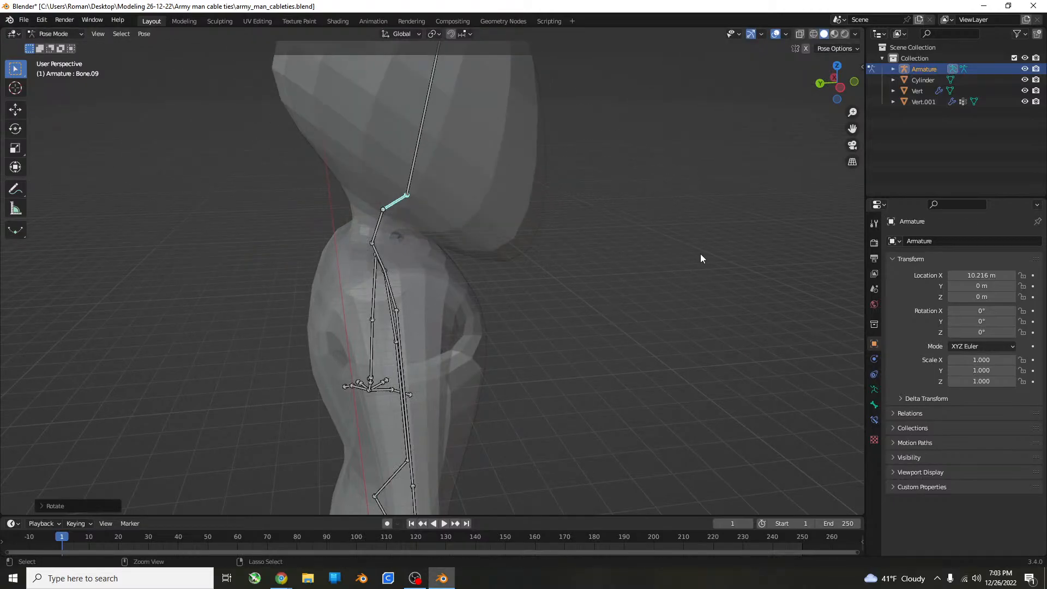
Try to move the whole rigged figure upward by its root bone at the hips, and undo the move.
middle_drag(700, 253, 578, 300)
scroll(480, 306, down, 3)
middle_drag(475, 307, 563, 264)
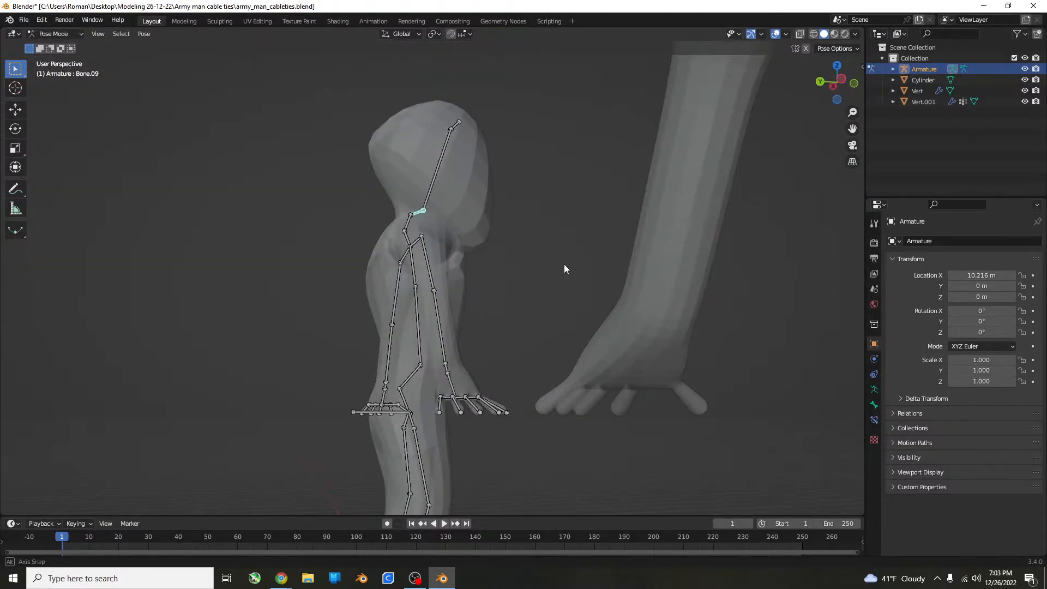
click(355, 412)
middle_drag(449, 395, 411, 395)
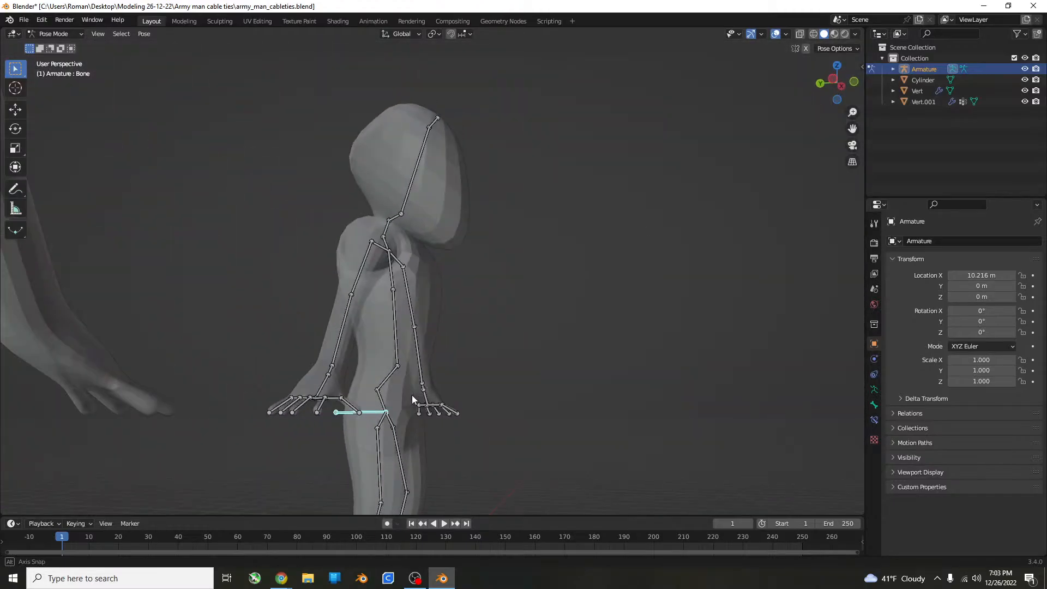
key(KP_3)
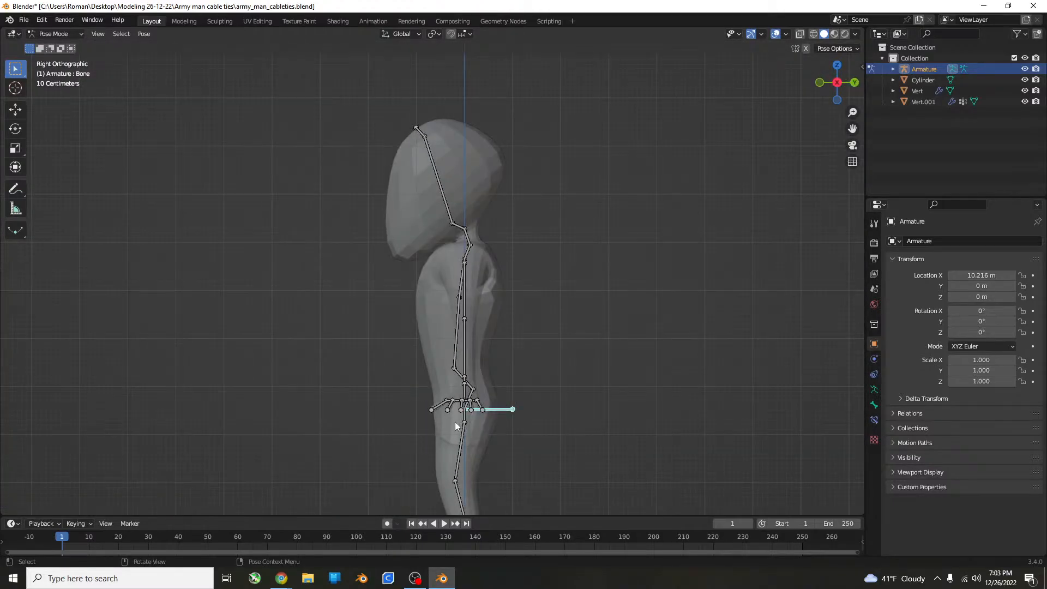
middle_drag(603, 421, 636, 345)
scroll(537, 431, down, 5)
key(g)
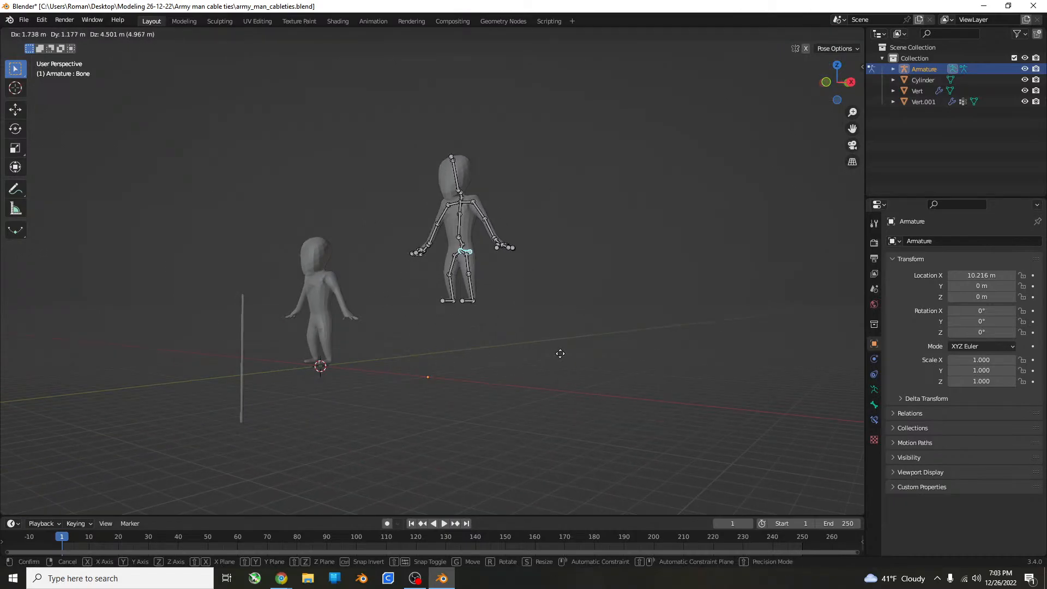
click(583, 361)
key(ctrl+z)
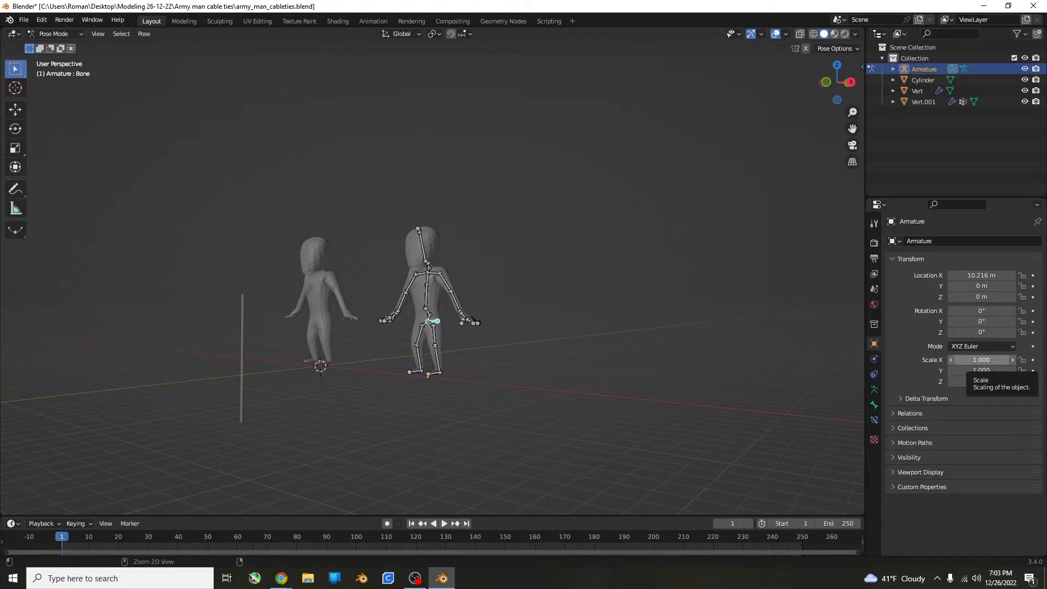
Try to rotate the topmost head bone as seen from the front, and undo the rotation.
scroll(469, 246, up, 3)
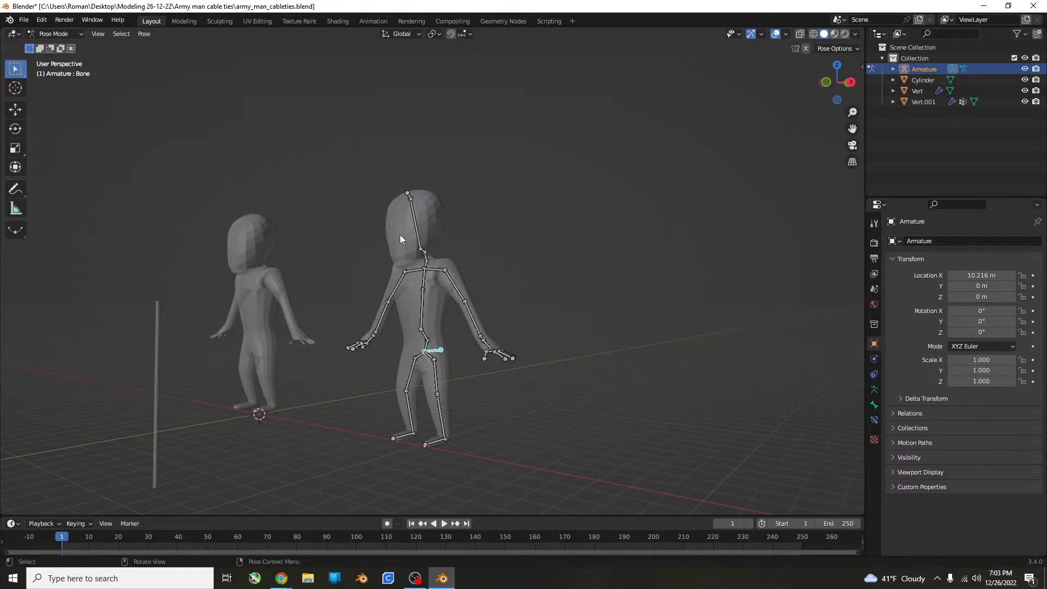
click(418, 192)
middle_drag(420, 192, 526, 206)
key(r)
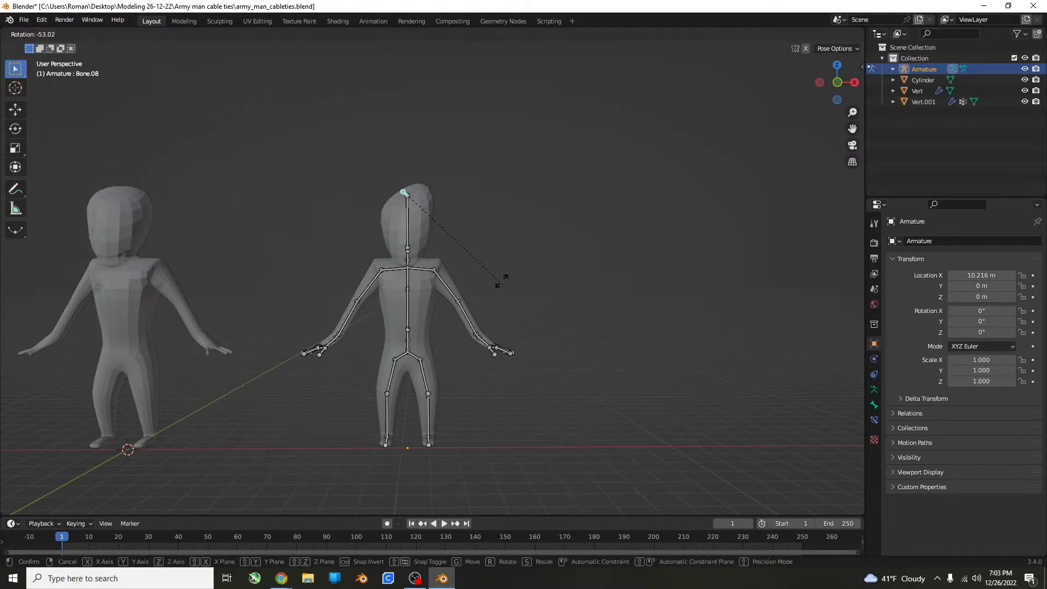
click(404, 236)
key(ctrl+z)
scroll(570, 217, up, 3)
middle_drag(571, 217, 502, 368)
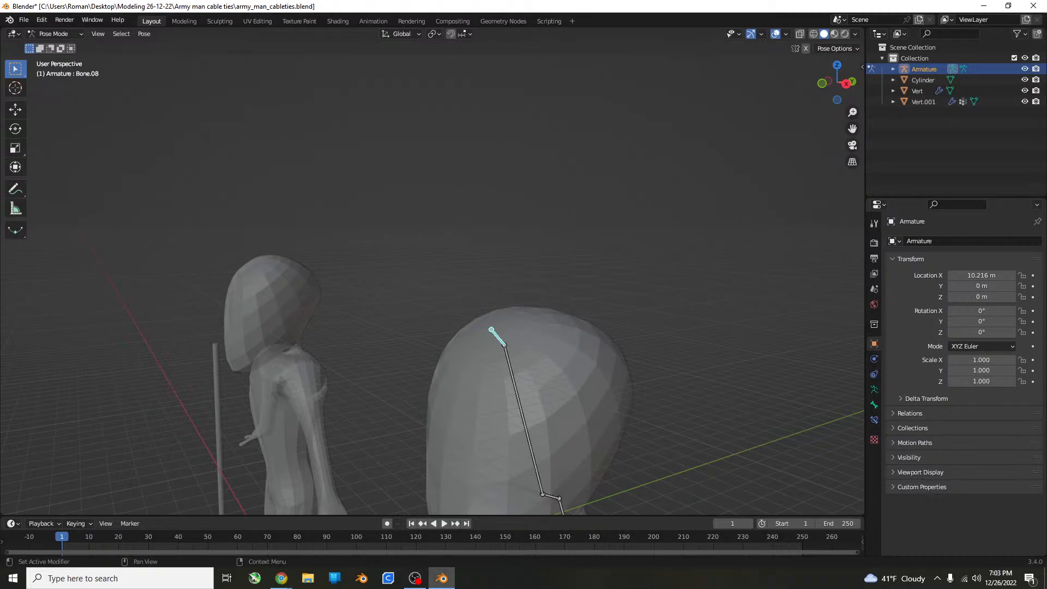
key(alt+Tab)
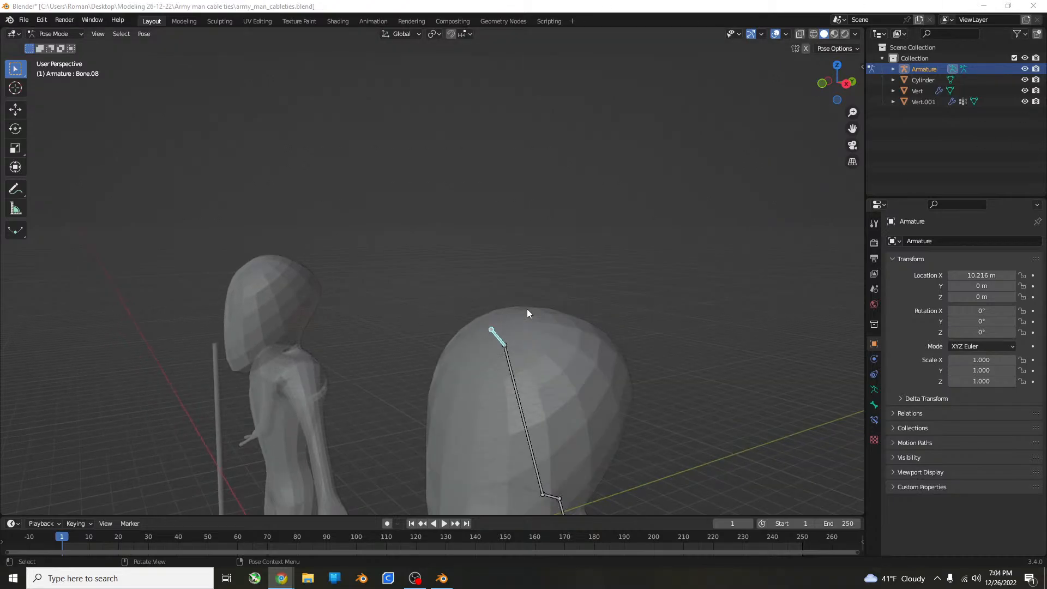
scroll(526, 309, down, 8)
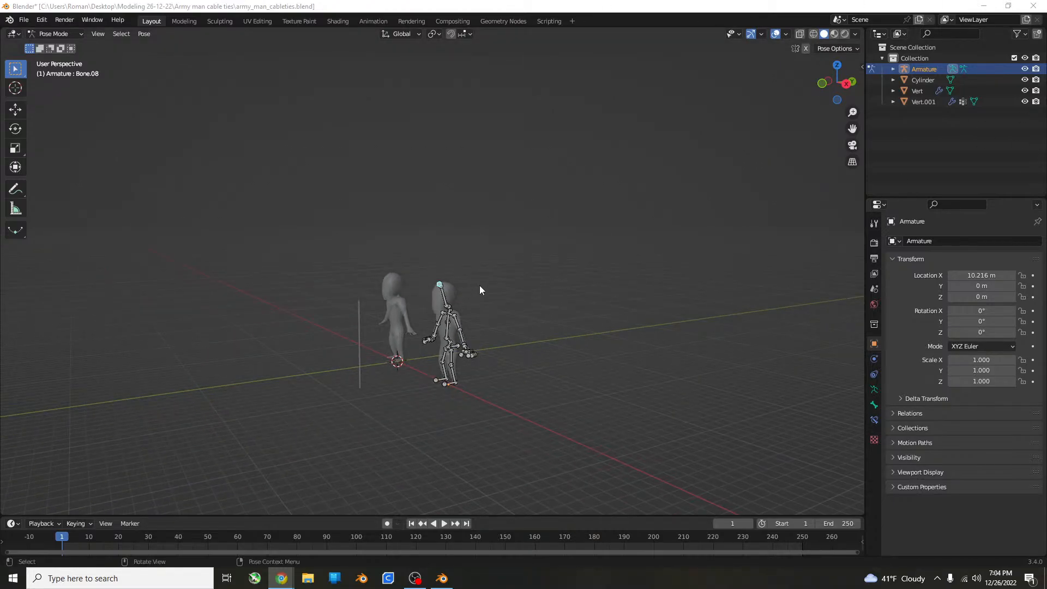
Return to Object Mode and select the duplicate figure together with its armature.
click(57, 33)
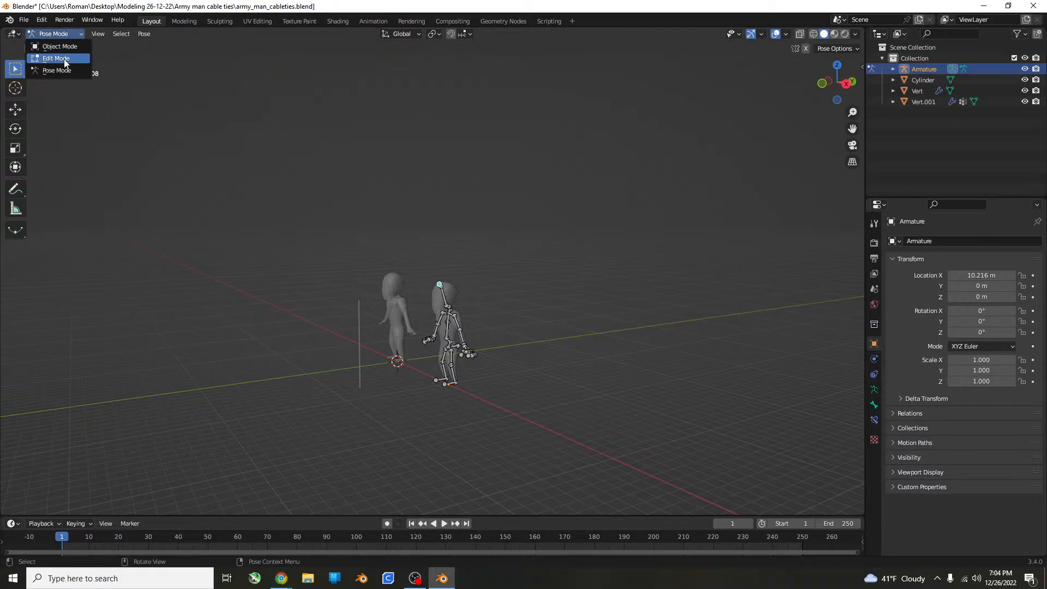
click(52, 44)
click(548, 243)
key(KP_1)
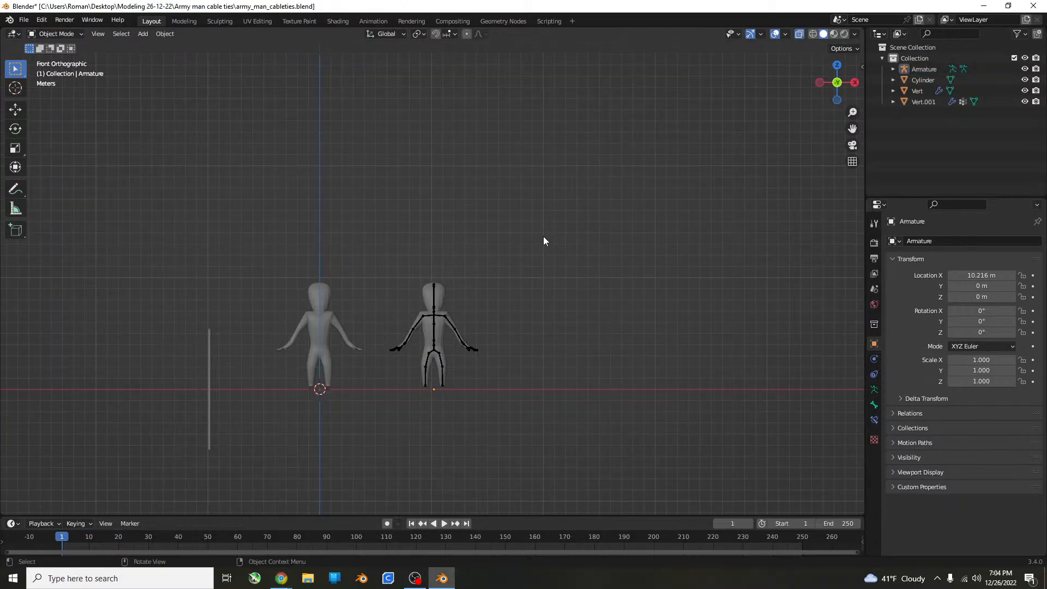
drag(541, 189, 456, 474)
drag(431, 516, 400, 515)
scroll(453, 399, down, 4)
middle_drag(454, 399, 474, 412)
Duplicate the selected figure and armature in the top view, placing the copies about 23 m further along X.
key(KP_7)
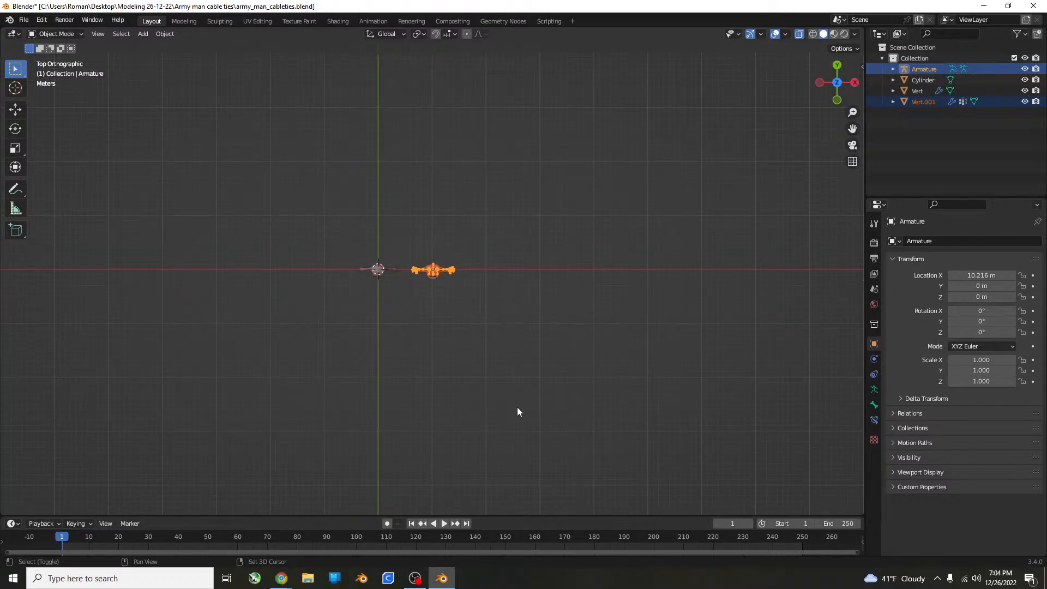
key(shift+d)
key(x)
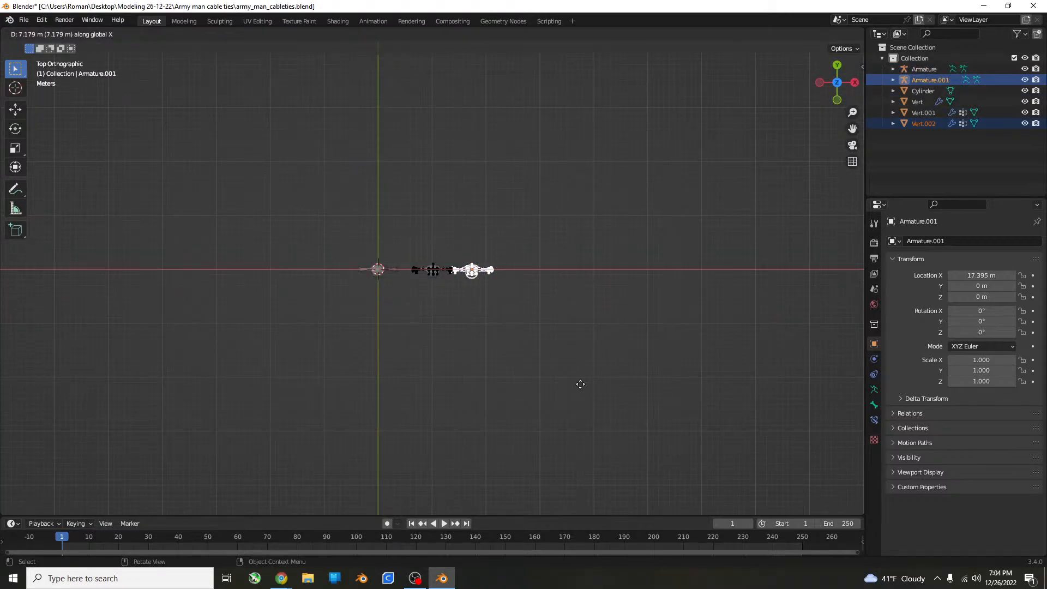
click(627, 349)
Select the cylinder and move it along the X axis to the position of the farthest duplicated figure.
drag(271, 226, 358, 364)
drag(257, 219, 340, 341)
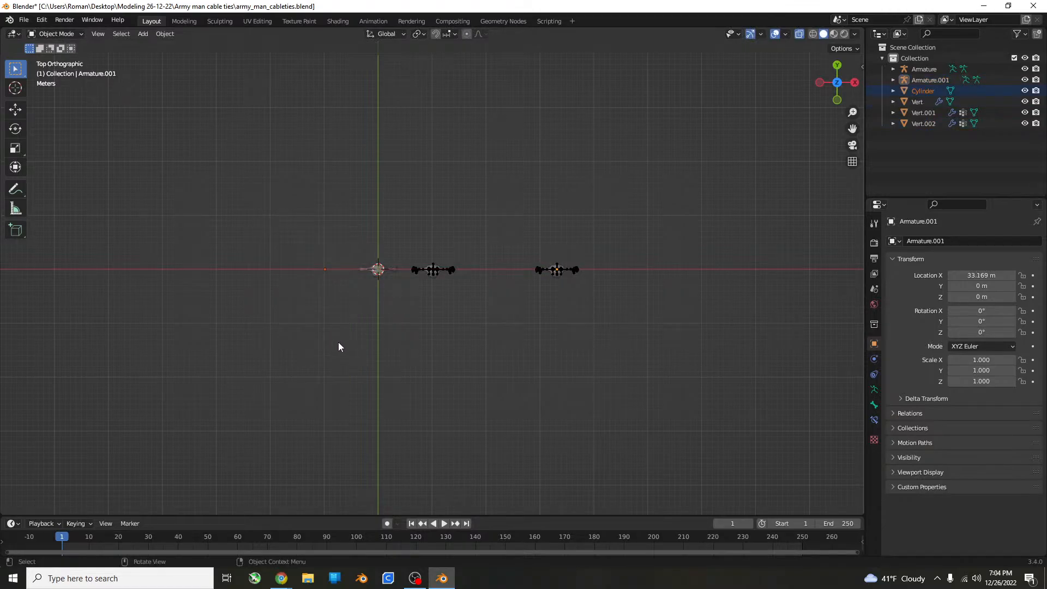
key(g)
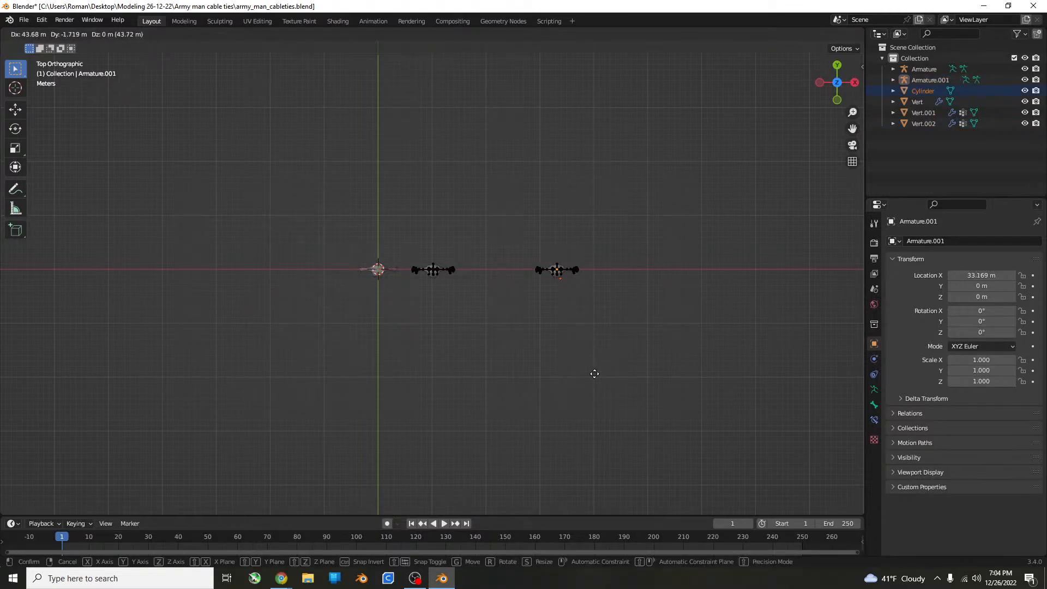
click(592, 371)
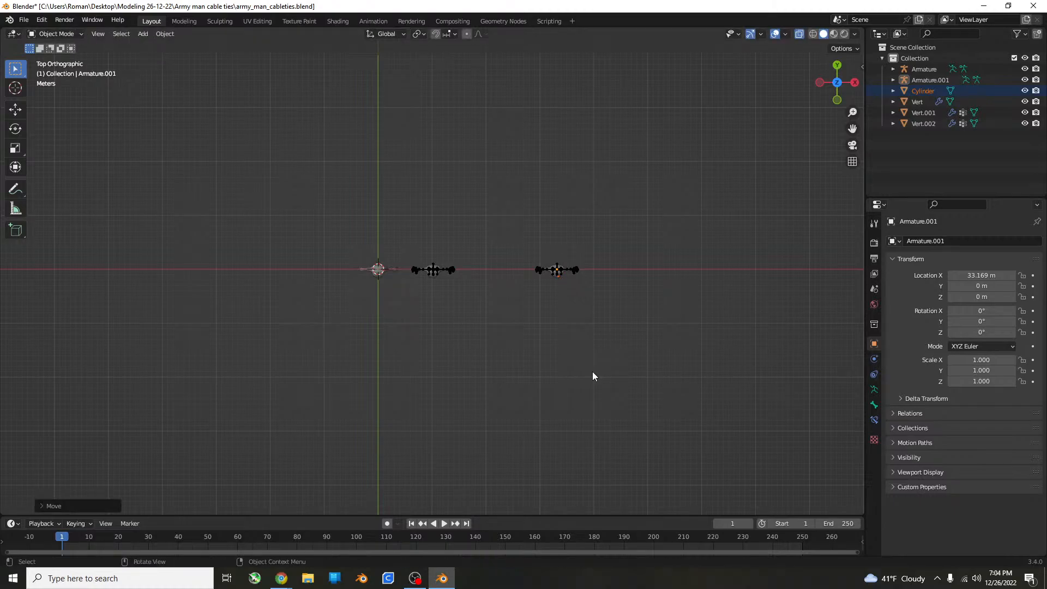
key(g)
key(x)
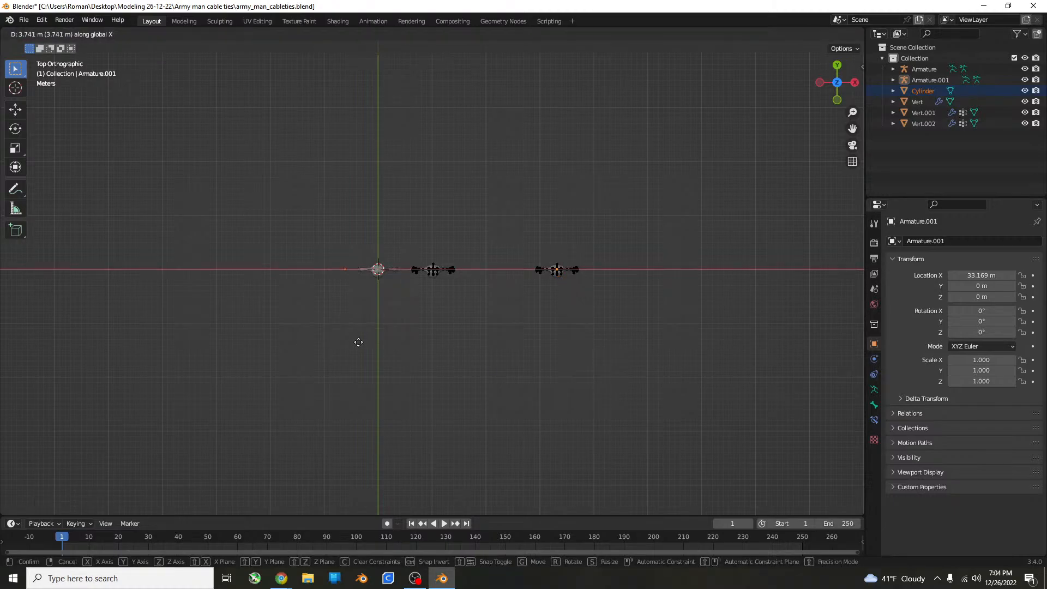
click(532, 345)
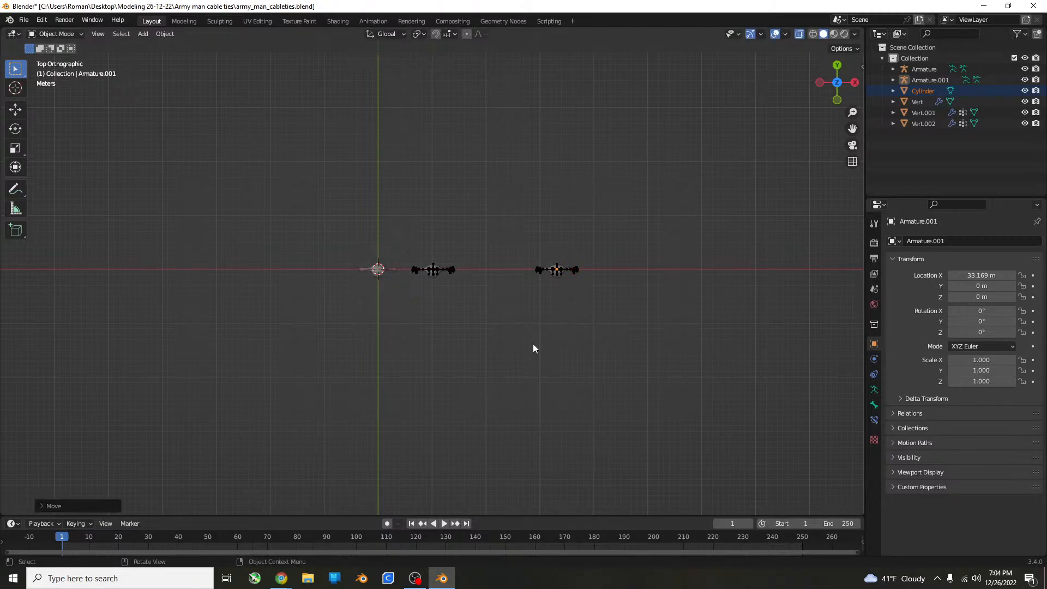
Scale up the cylinder in the top view until it is about as wide as the farthest figure's body.
scroll(551, 335, up, 5)
shift+middle_drag(769, 305, 380, 311)
key(s)
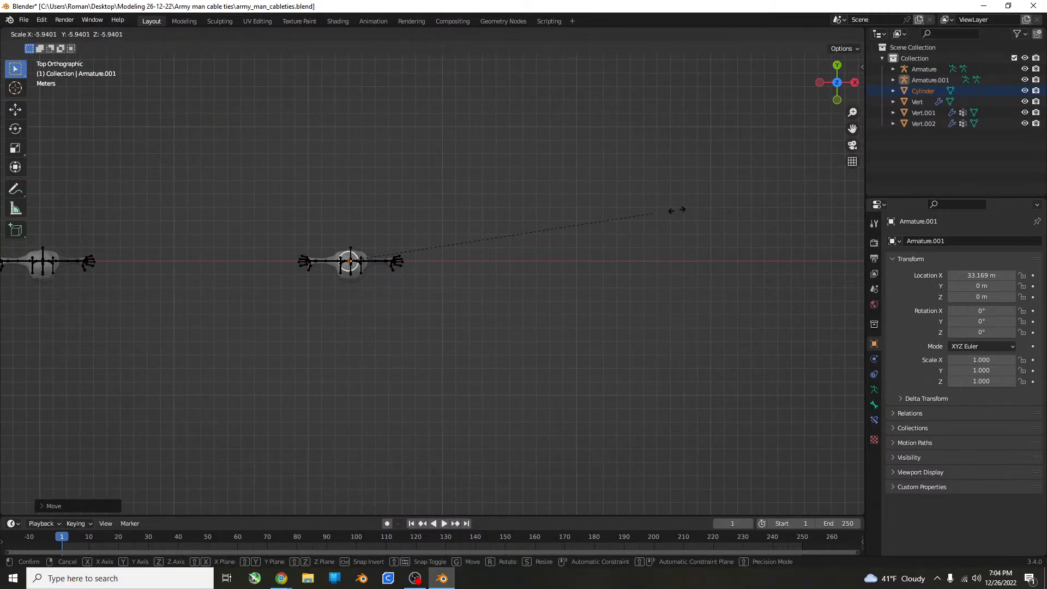
click(256, 188)
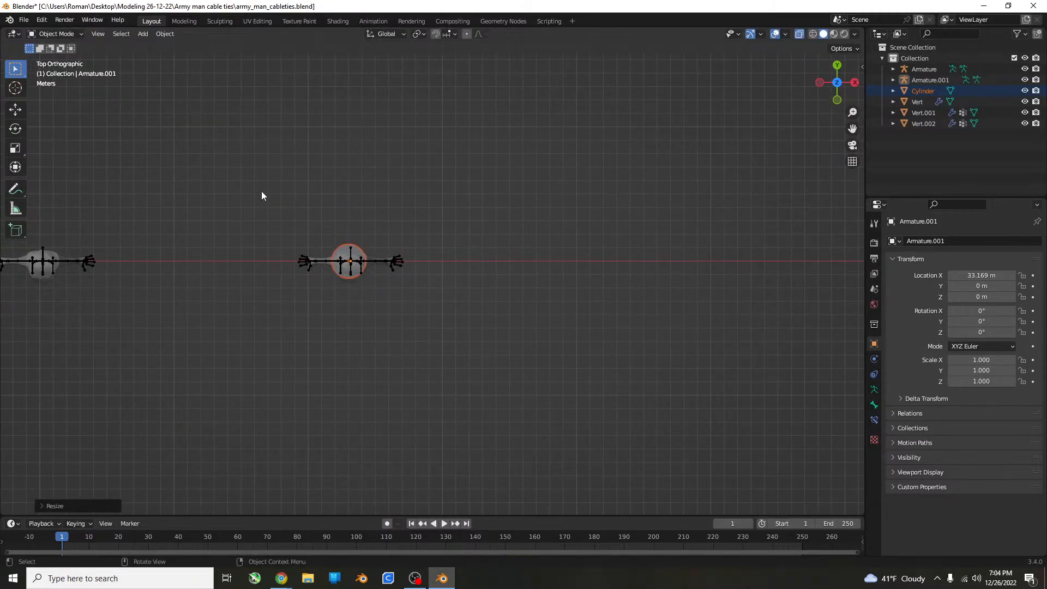
Select the farthest figure with its armature and move both about 2.48 m along the Y axis, off the cylinder.
click(396, 264)
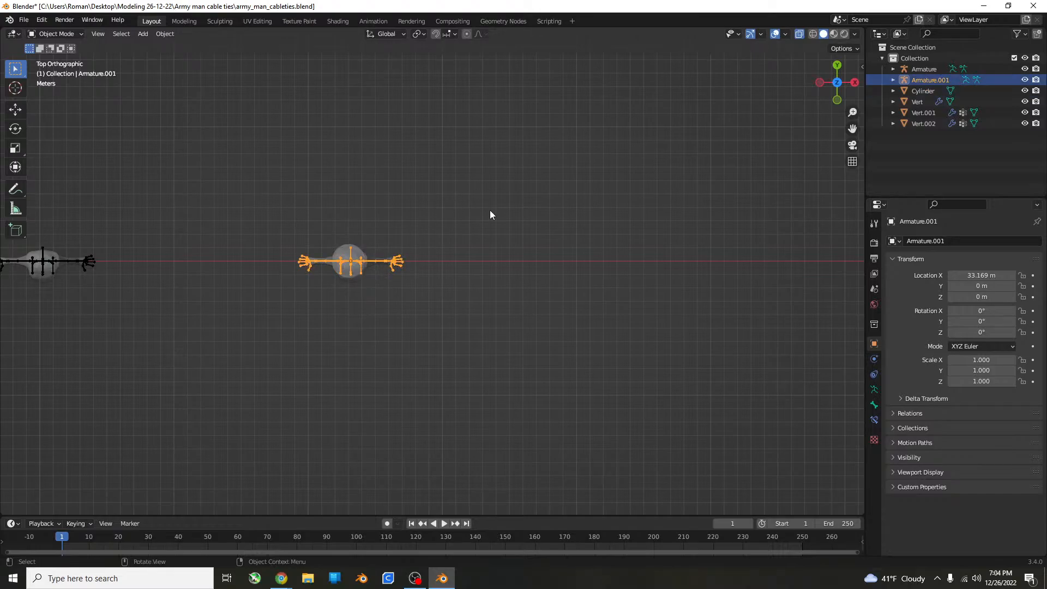
drag(489, 210, 377, 361)
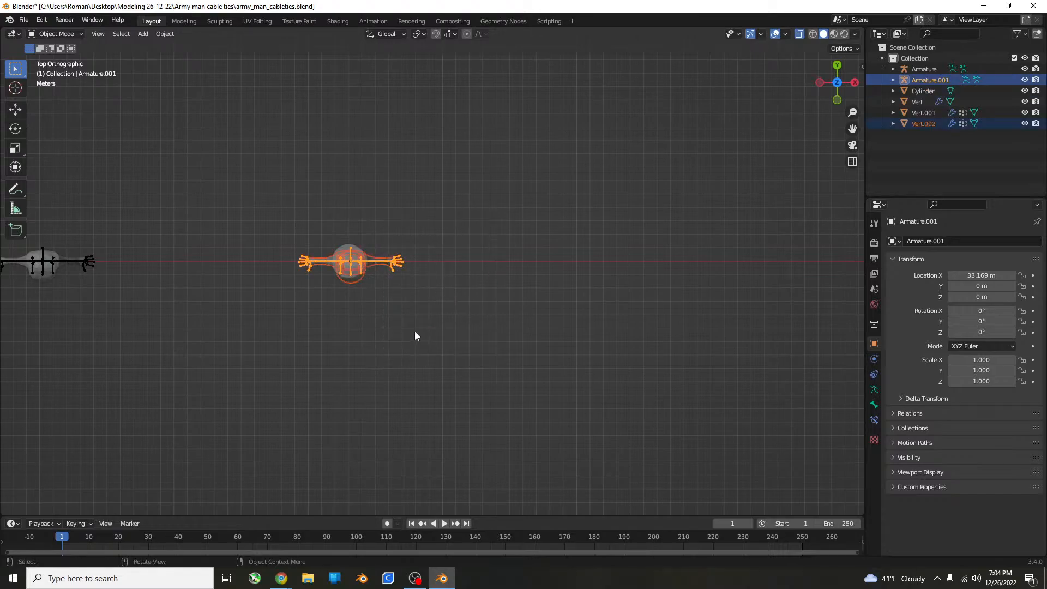
key(g)
key(x)
click(403, 410)
key(ctrl+z)
key(g)
key(y)
click(411, 375)
key(KP_Decimal)
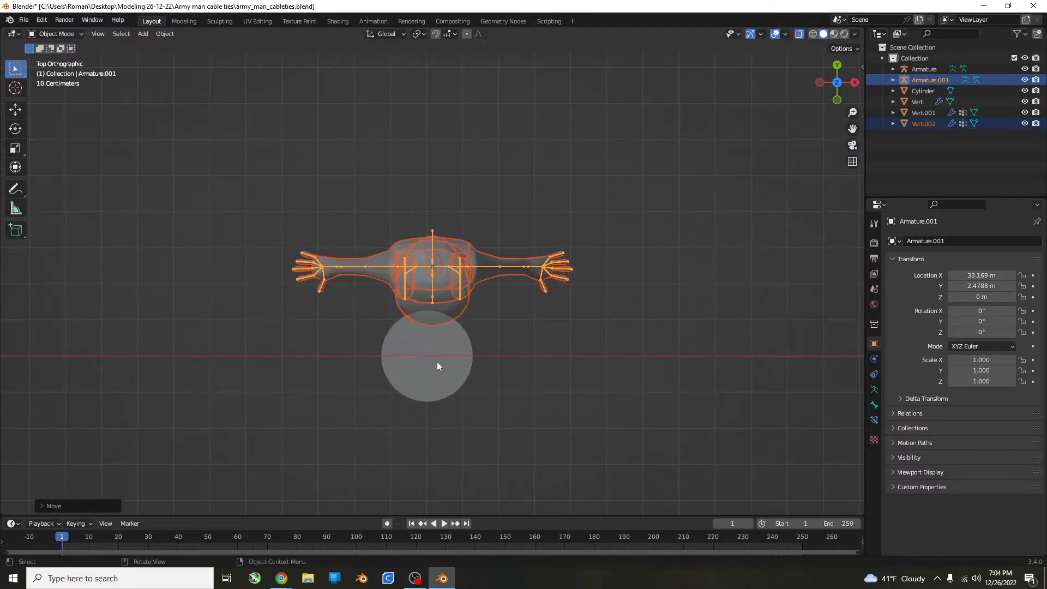
Turn off X-ray display and scale the cylinder to about a third of its width, keeping its height along Z.
middle_drag(436, 362, 861, 50)
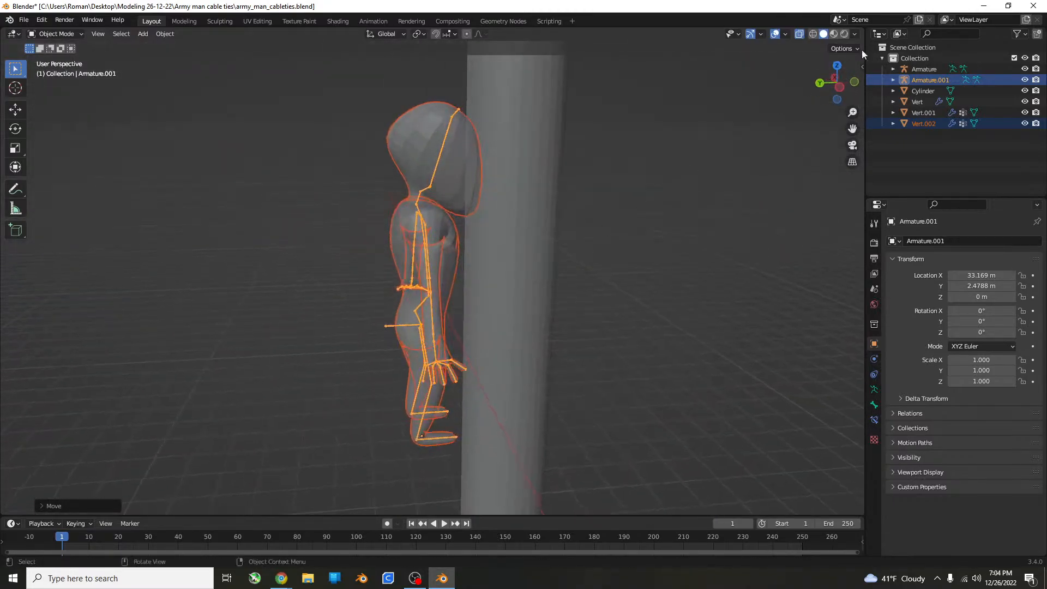
click(799, 36)
click(515, 299)
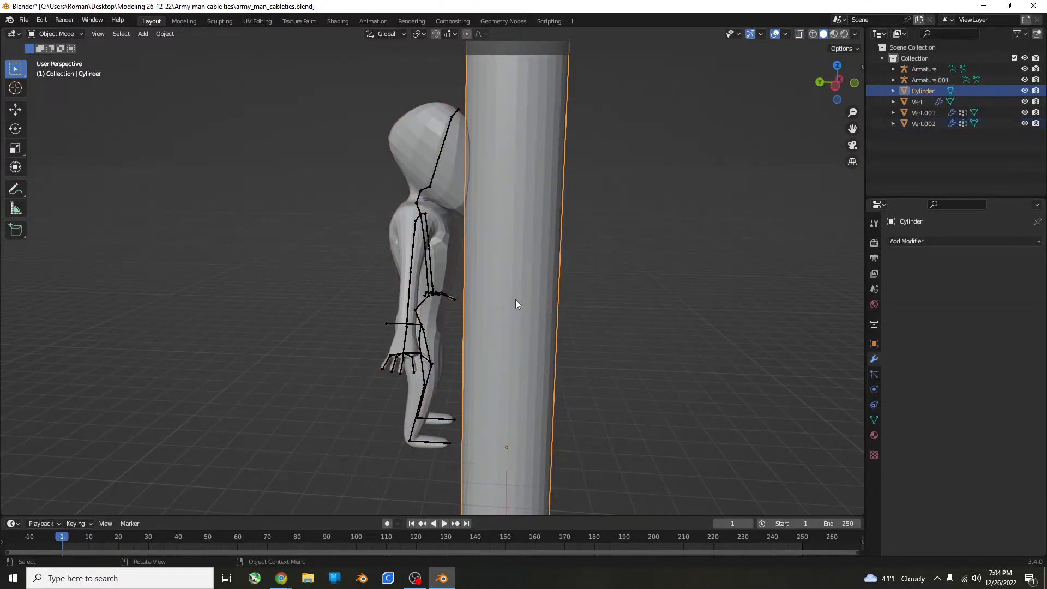
key(s)
key(shift+z)
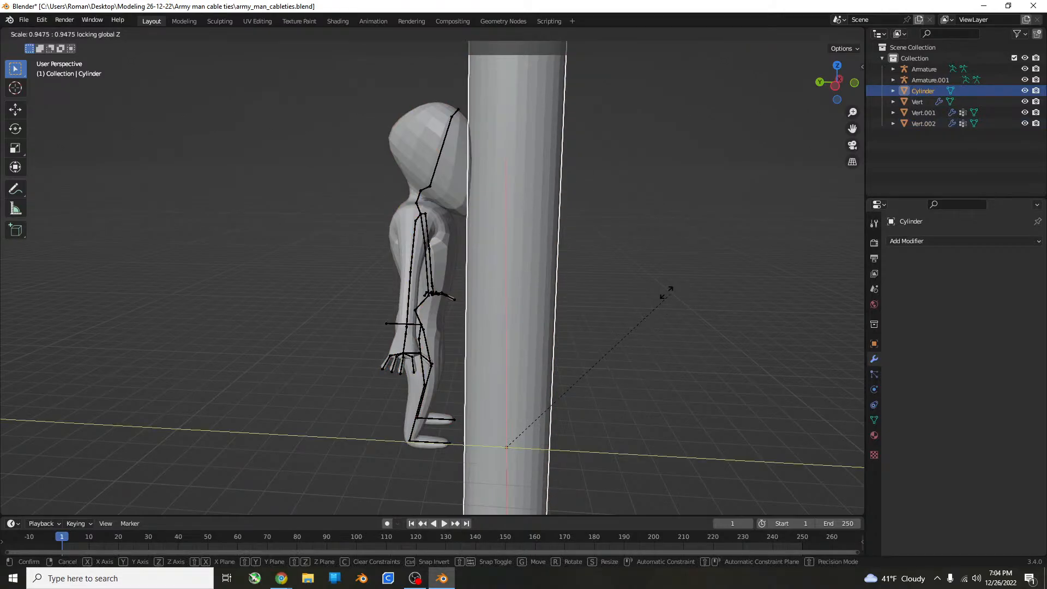
click(533, 369)
Select the farthest figure, its armature and the cylinder, and move them together about 15.3 m along Y in the right side view.
click(426, 240)
middle_drag(479, 266, 287, 195)
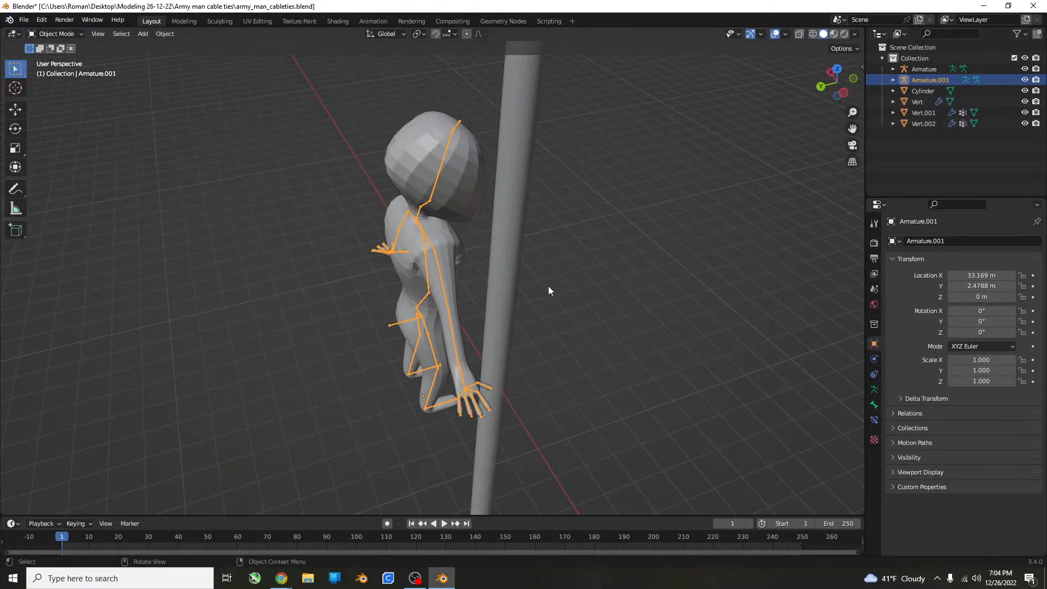
key(KP_3)
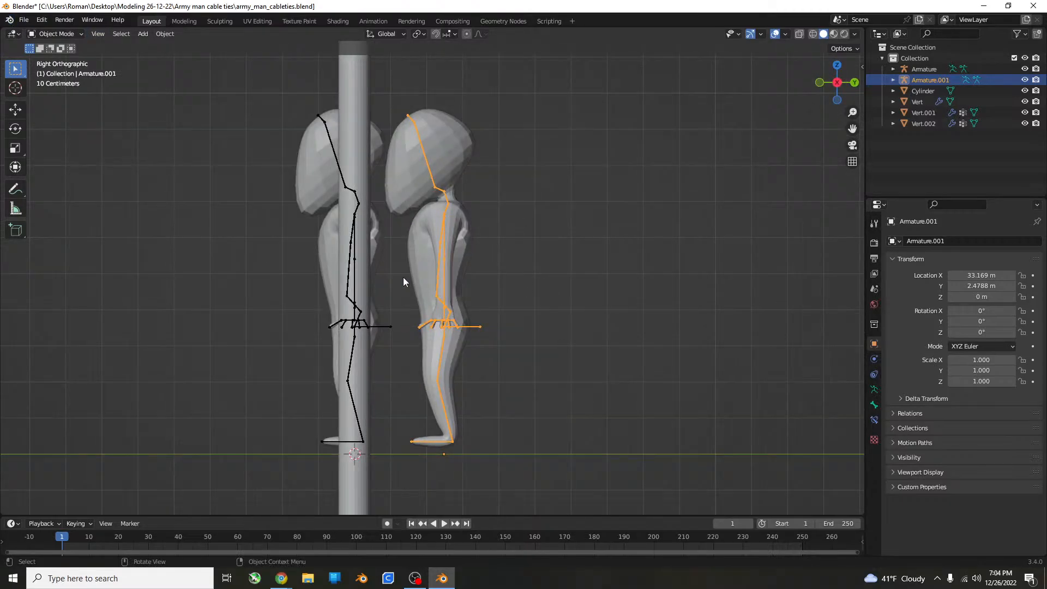
scroll(401, 245, down, 5)
click(401, 130)
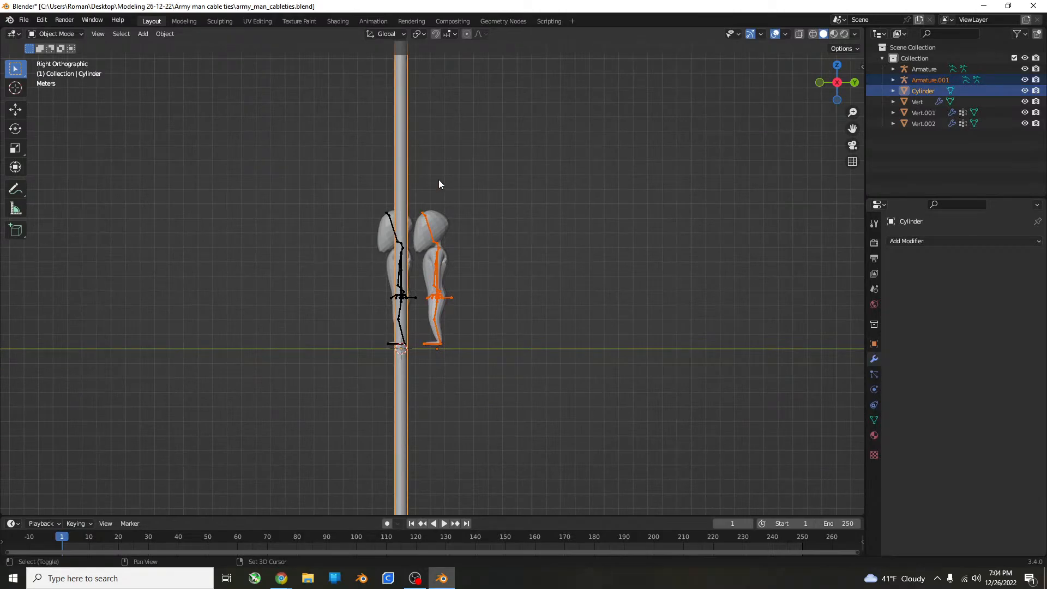
drag(510, 172, 436, 345)
shift+click(404, 184)
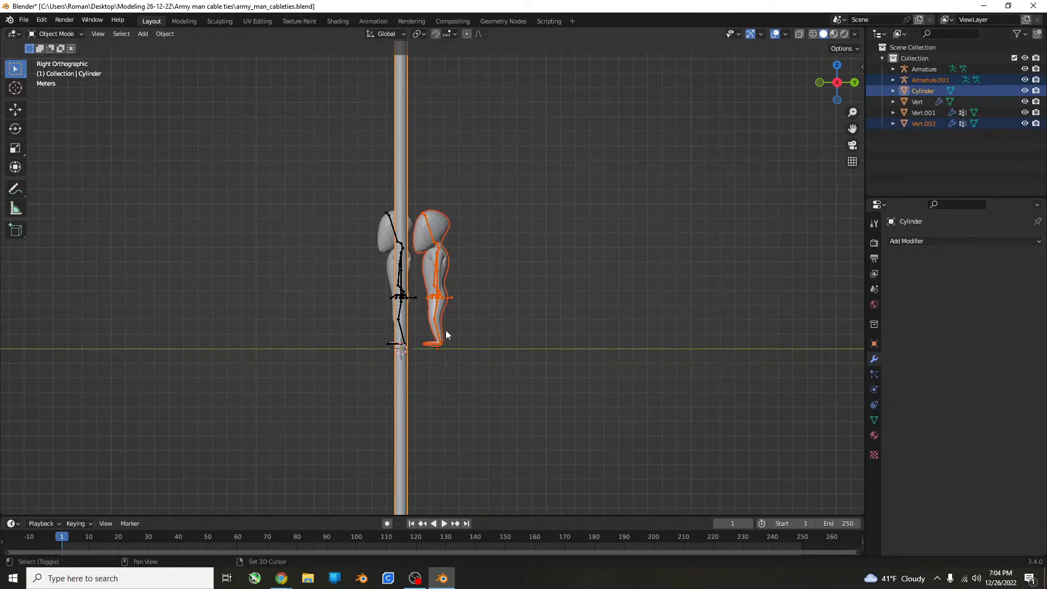
scroll(458, 354, down, 2)
key(g)
key(y)
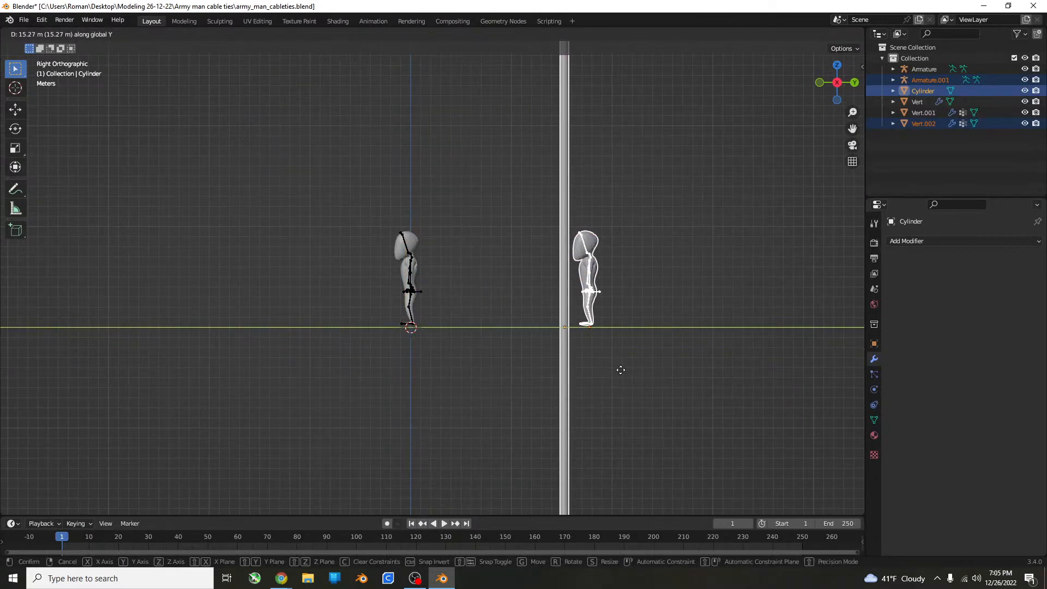
click(623, 370)
Select only the figure and its armature and move them about 1.08 m along negative Y, up against the cylinder.
scroll(623, 370, down, 5)
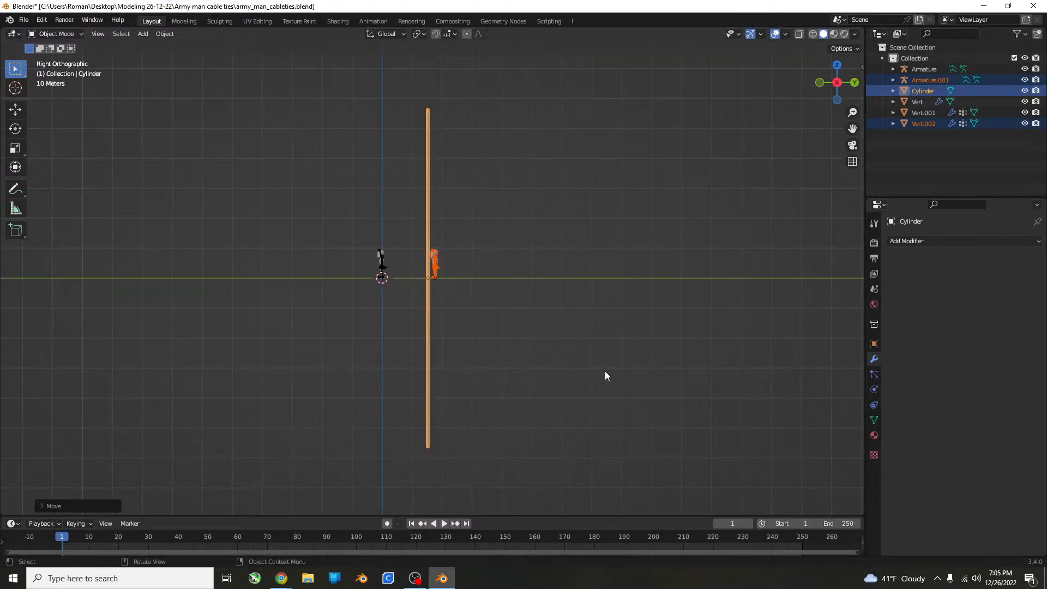
scroll(604, 370, up, 8)
shift+middle_drag(450, 369, 455, 413)
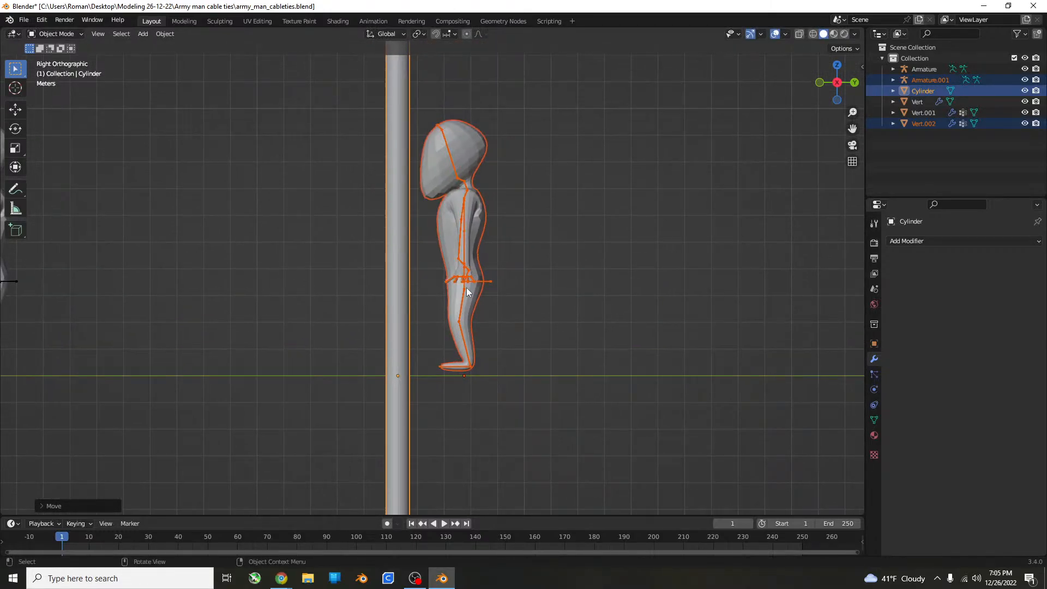
click(495, 256)
drag(630, 160, 448, 384)
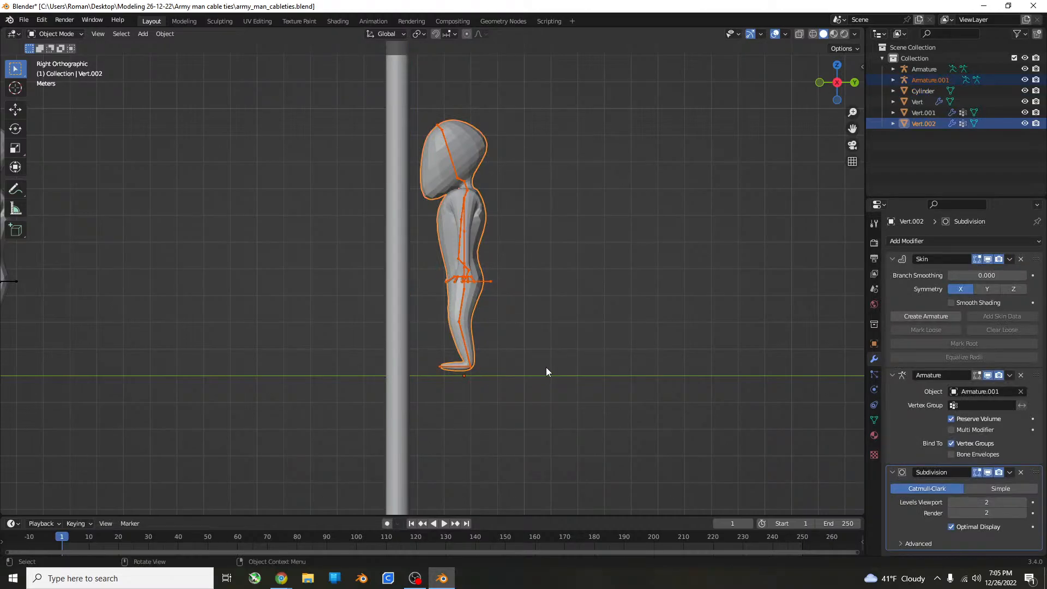
key(g)
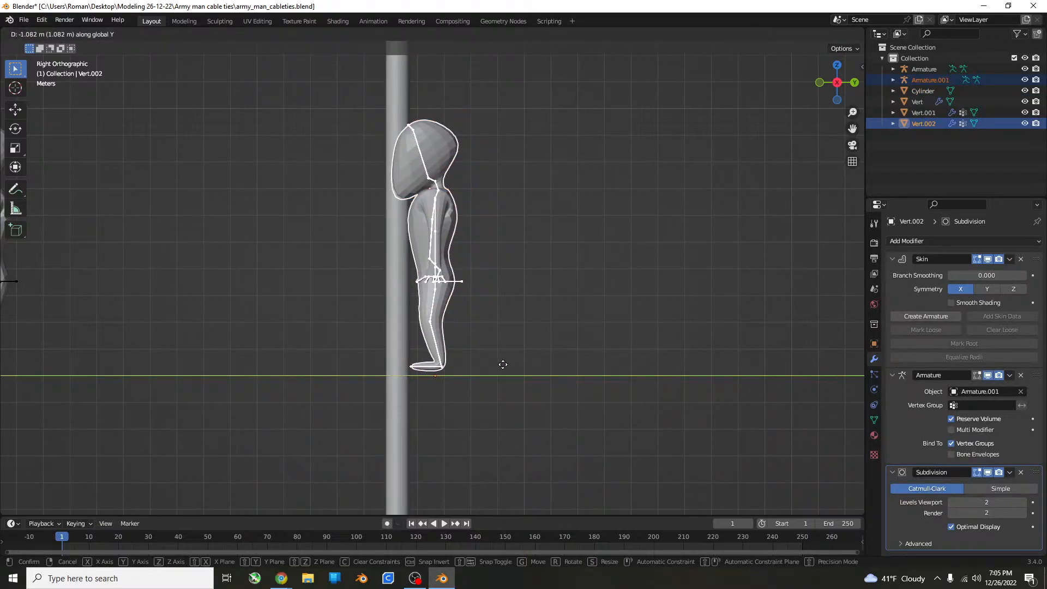
click(503, 363)
Return the figure to Object Mode, select only its armature beside the cylinder and switch it to Pose Mode.
key(Tab)
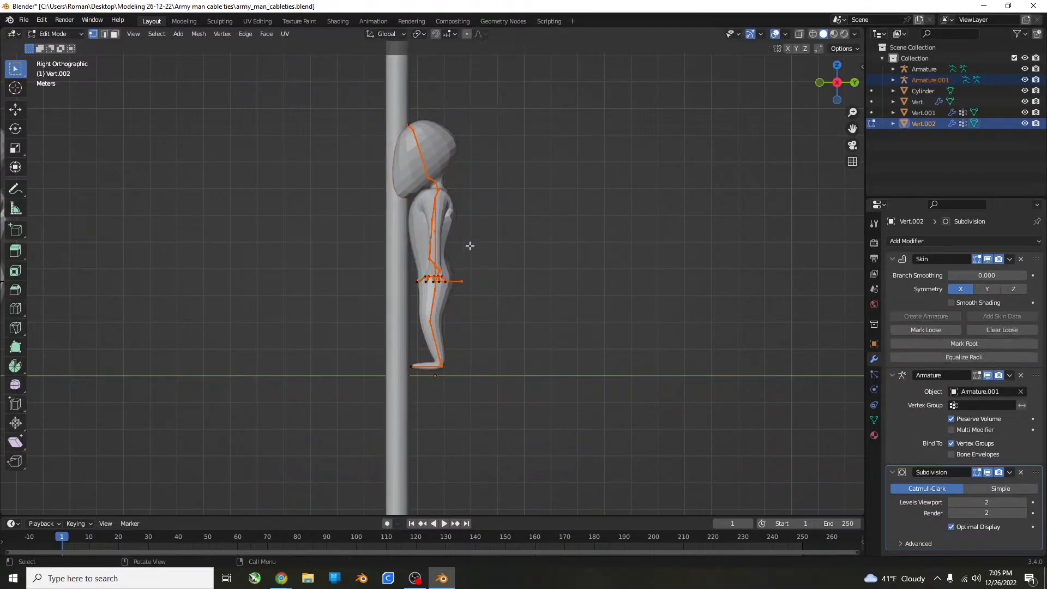
click(50, 34)
click(53, 47)
click(443, 246)
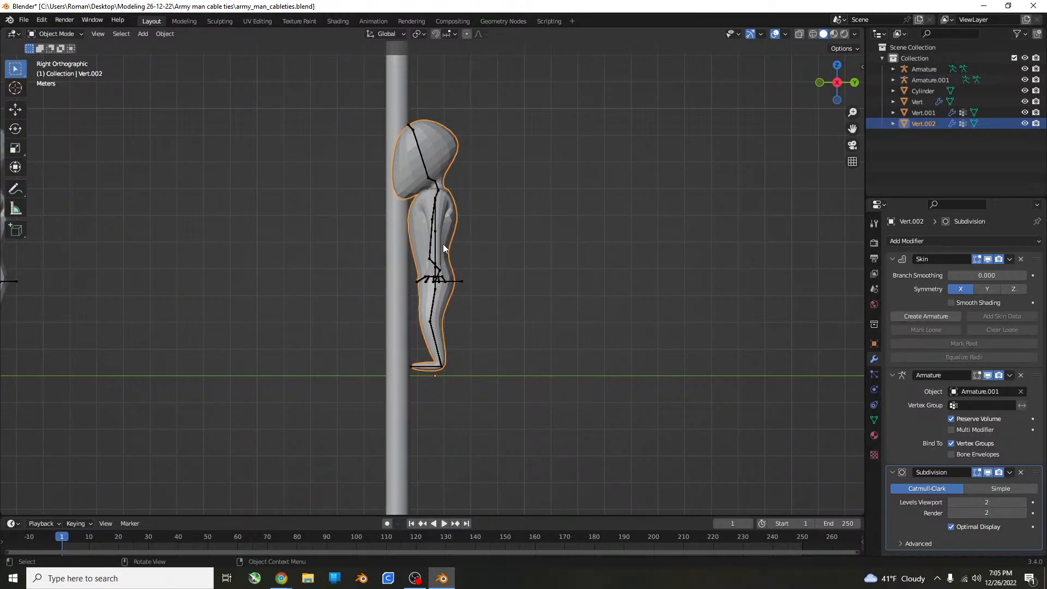
click(424, 163)
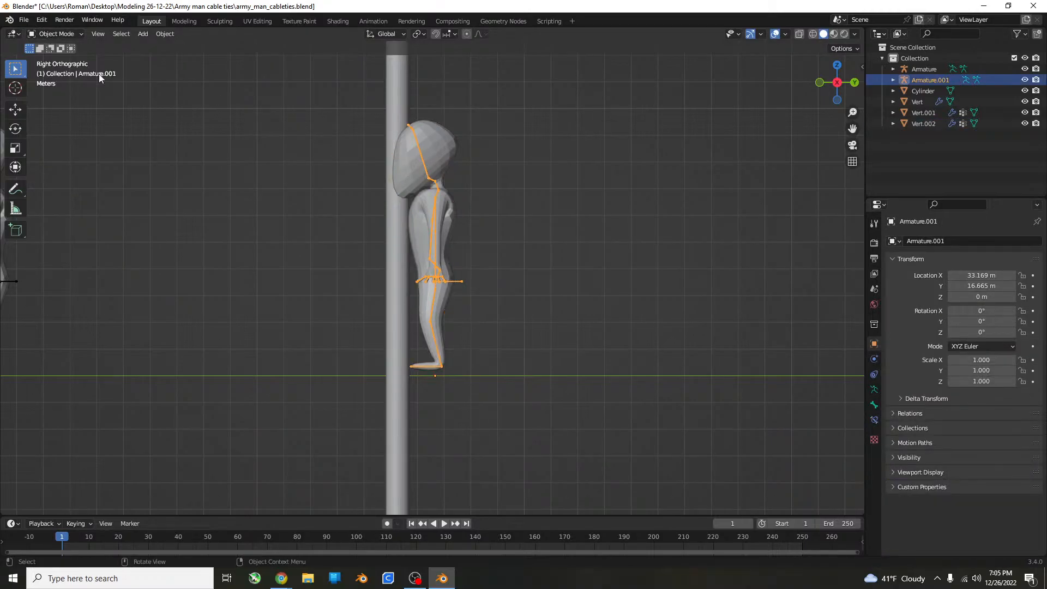
click(52, 34)
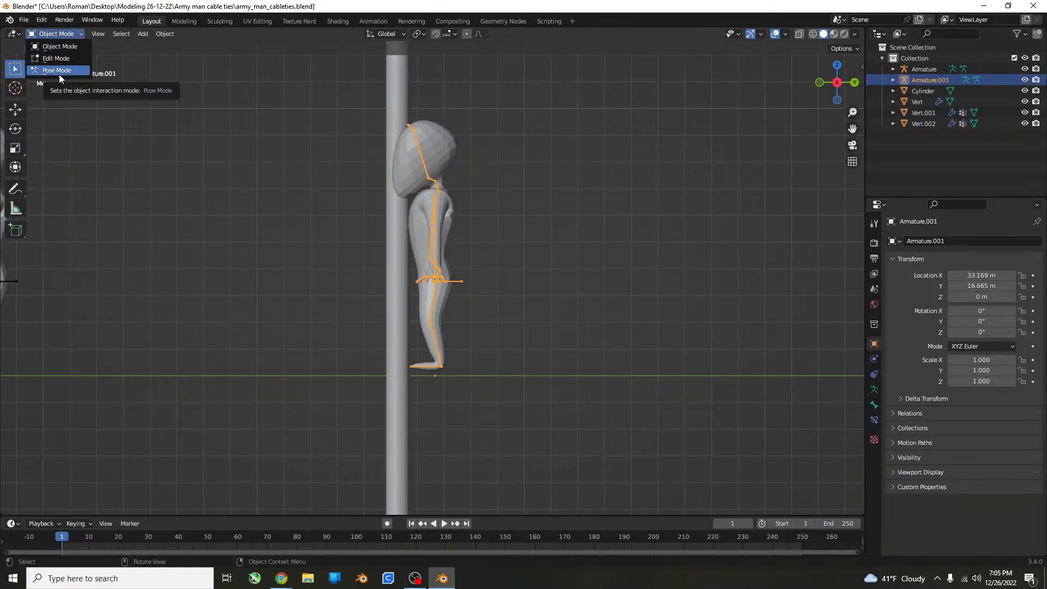
click(59, 74)
Try to rotate the two lower leg bones together in a perspective view, and undo the rotation.
scroll(532, 349, up, 6)
middle_drag(532, 349, 536, 351)
scroll(537, 351, up, 4)
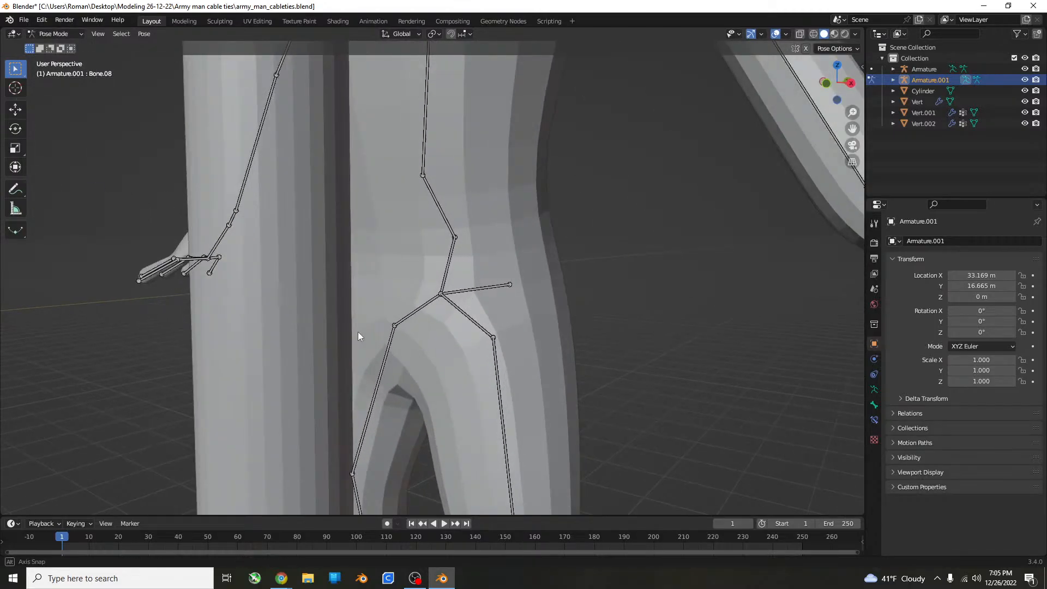
middle_drag(357, 332, 376, 349)
middle_drag(428, 307, 523, 389)
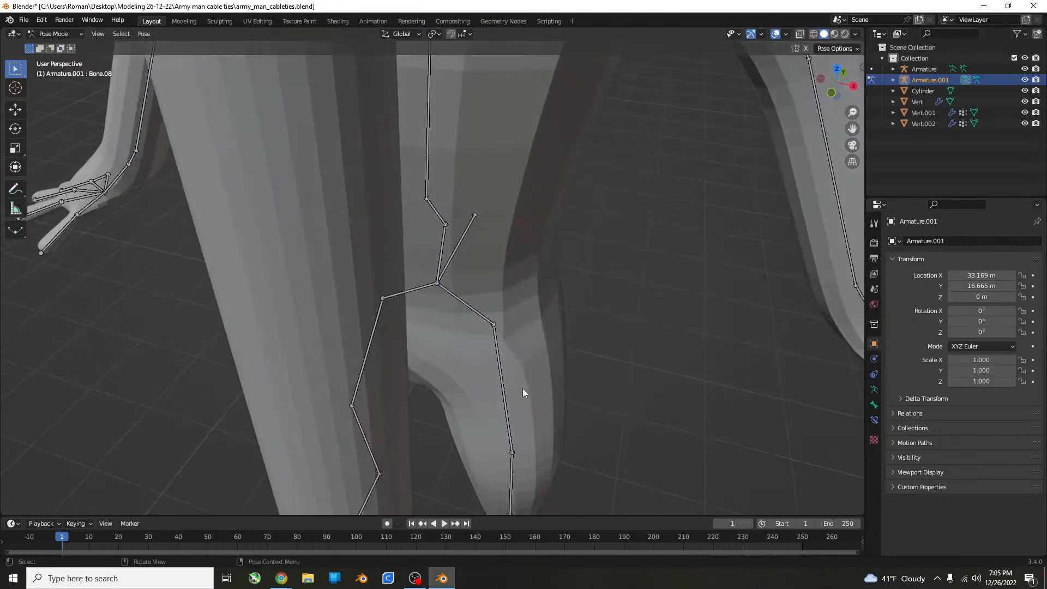
click(510, 468)
middle_drag(518, 457, 466, 436)
scroll(502, 374, down, 3)
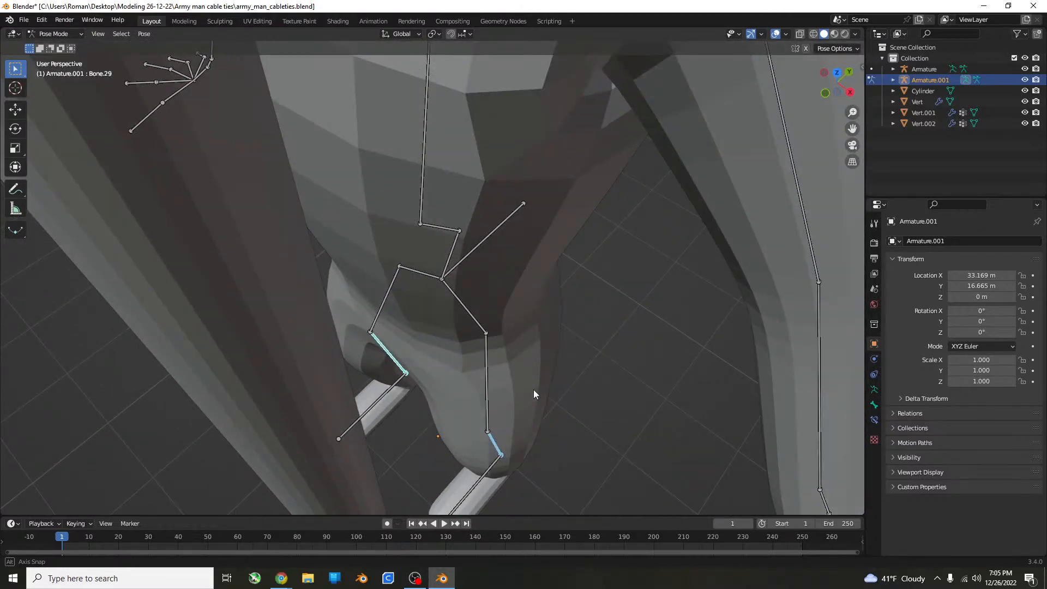
key(r)
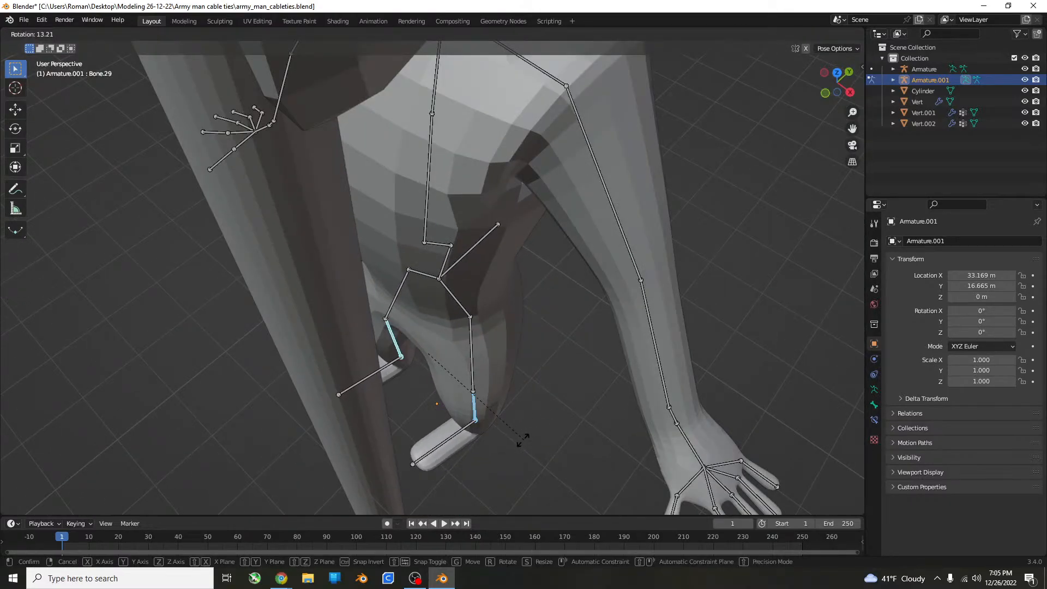
click(544, 430)
key(ctrl+z)
Select the figure's nearer thigh bone and rotate it about the global Z axis.
middle_drag(506, 403, 448, 330)
click(480, 336)
middle_drag(504, 350, 473, 337)
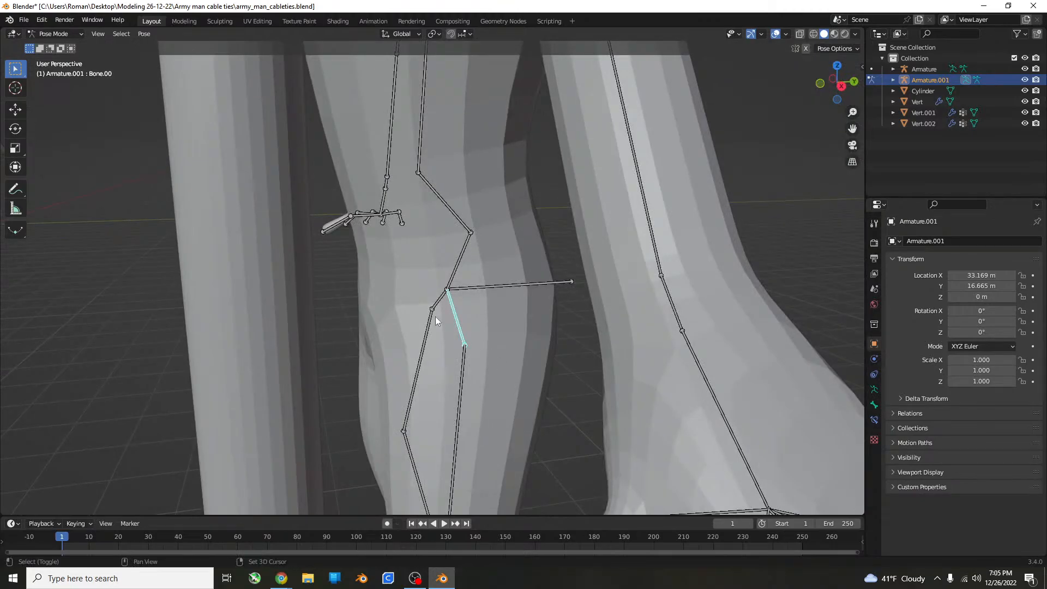
shift+click(435, 317)
click(466, 353)
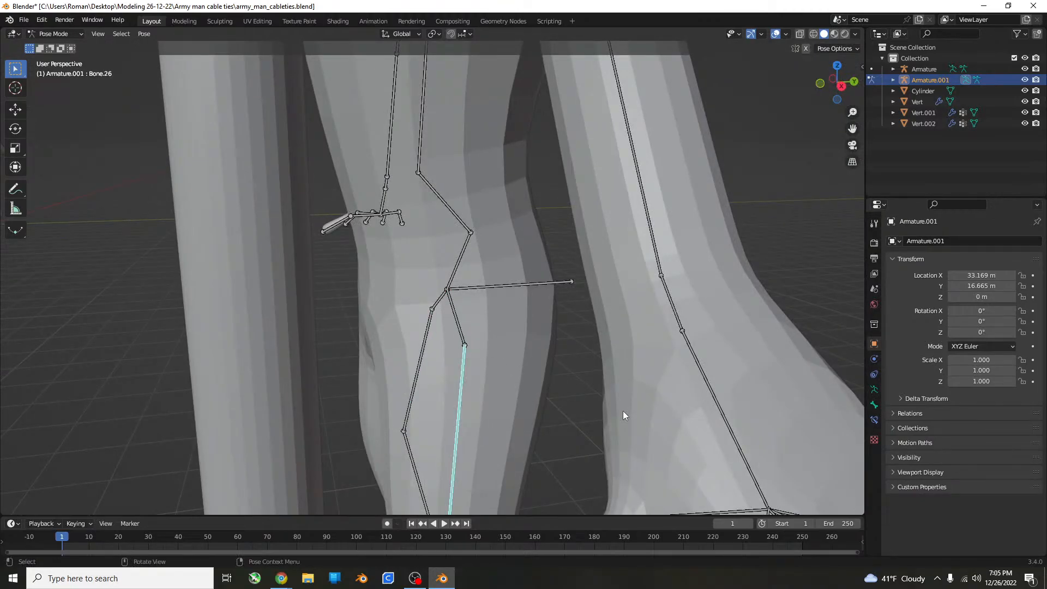
key(r)
key(z)
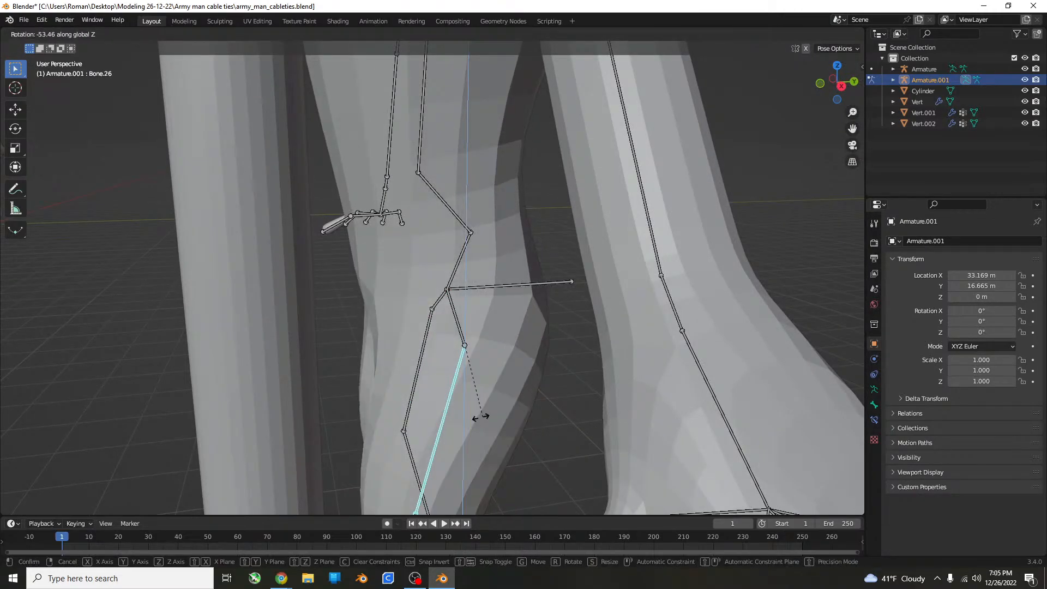
click(504, 415)
Try to swing the nearer thigh bone forward so the leg lifts toward the cylinder, and undo it.
key(g)
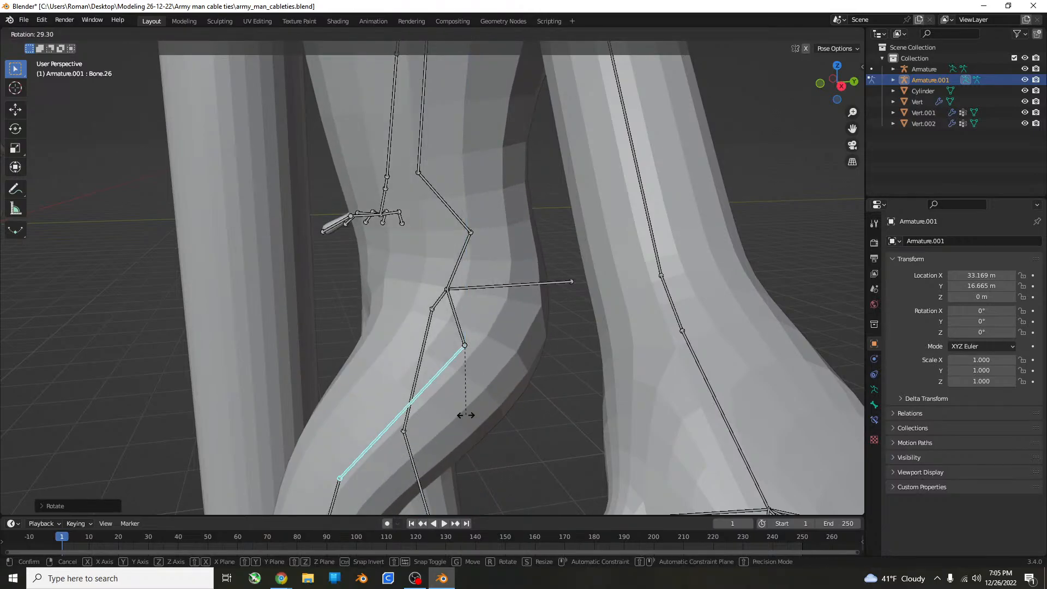
click(410, 414)
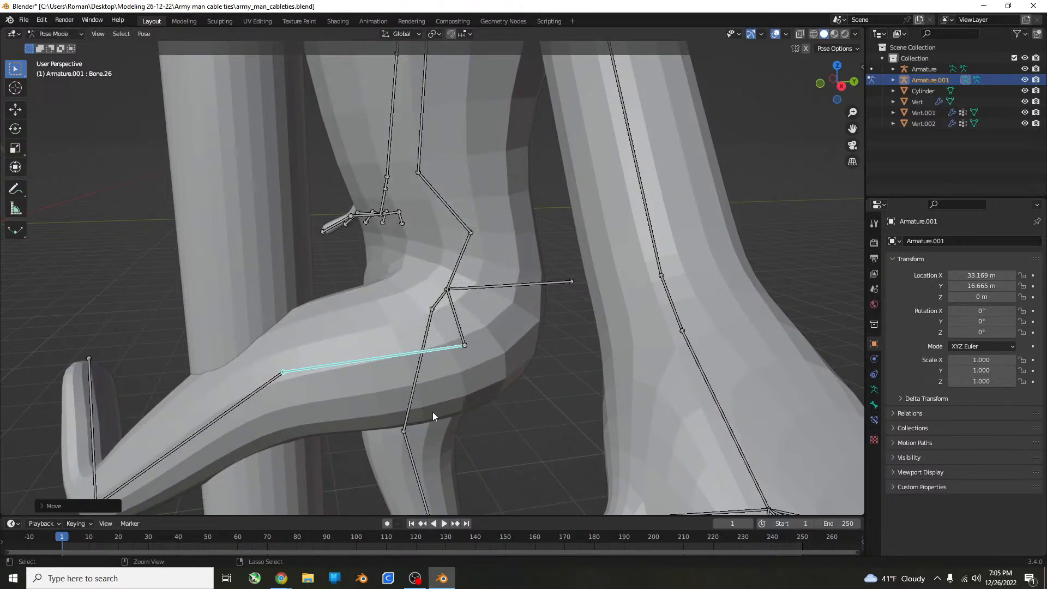
key(ctrl+z)
Rotate the other thigh bone about the global Z axis and select both thigh bones in the right side view.
click(431, 300)
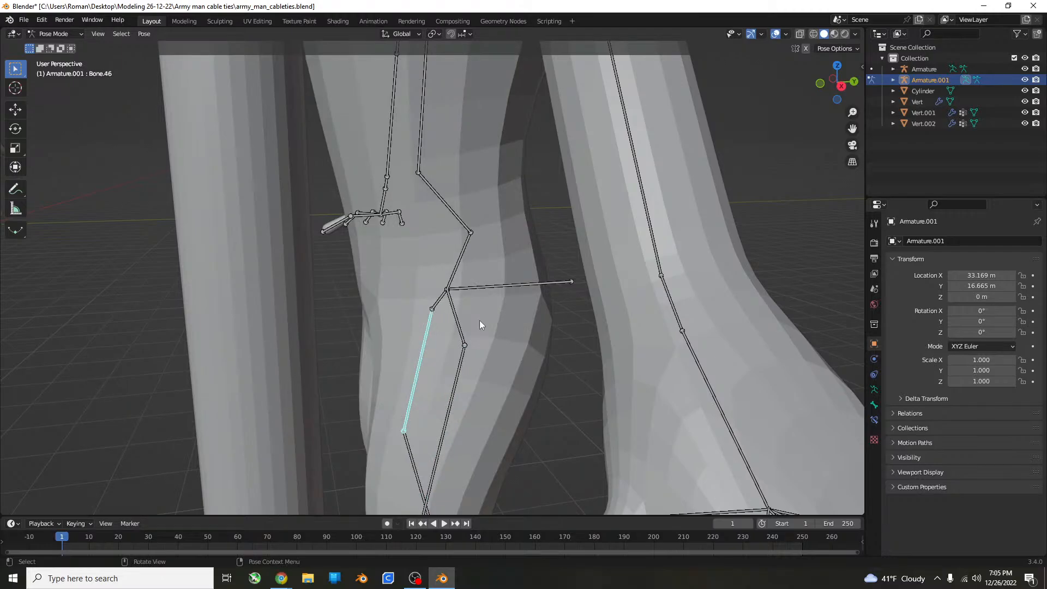
middle_drag(479, 320, 486, 380)
key(r)
key(z)
click(508, 411)
shift+click(488, 383)
key(KP_3)
scroll(488, 383, down, 3)
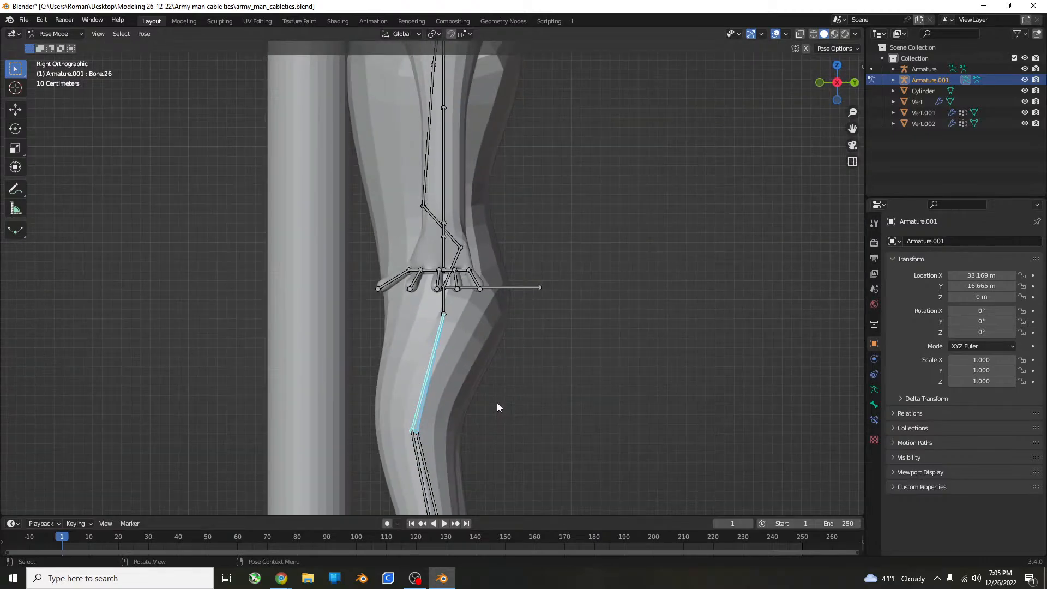
key(r)
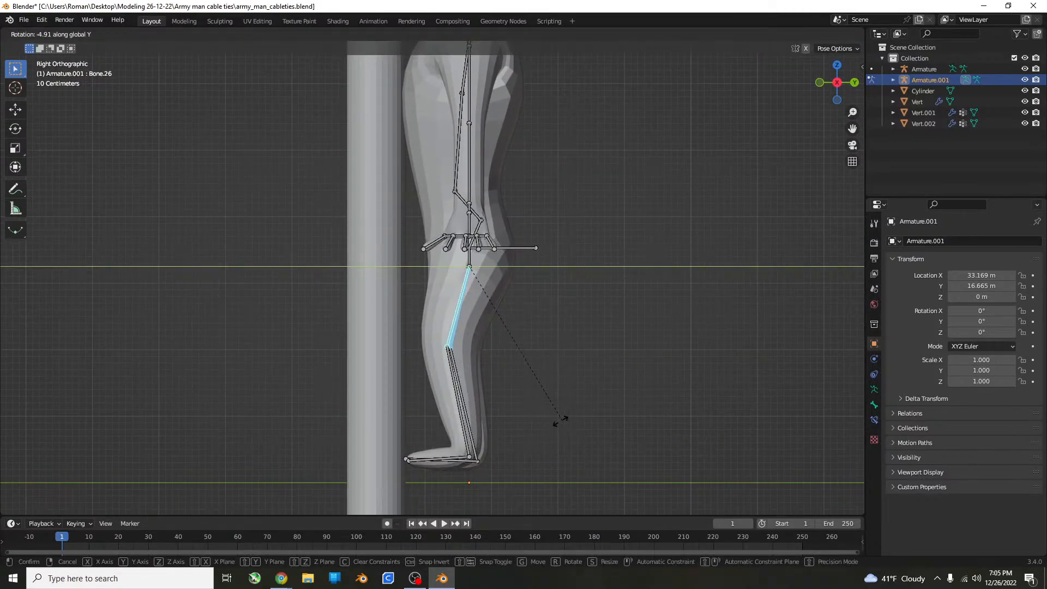
key(Escape)
key(r)
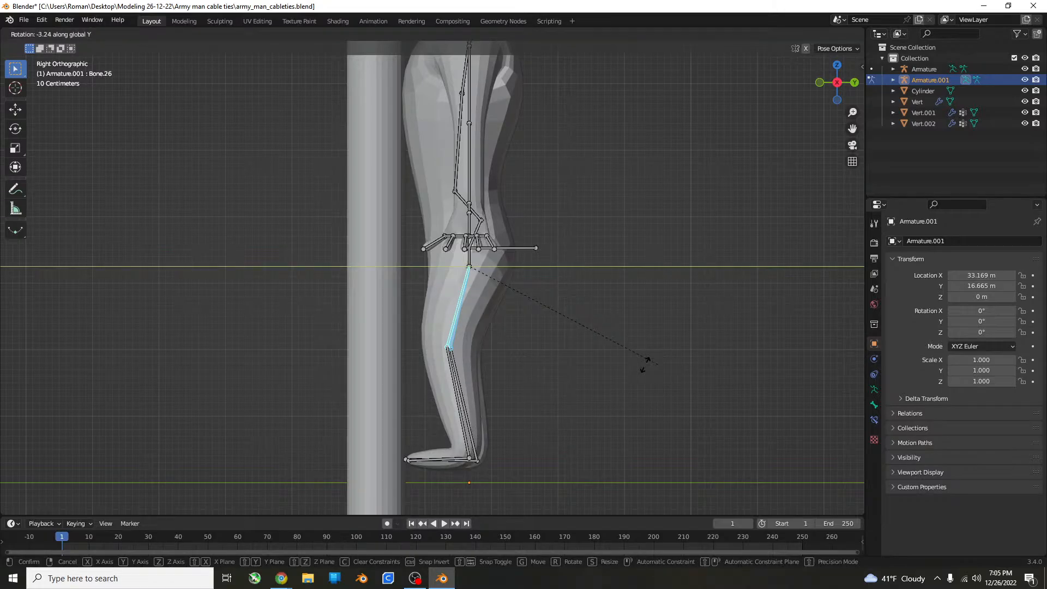
key(Escape)
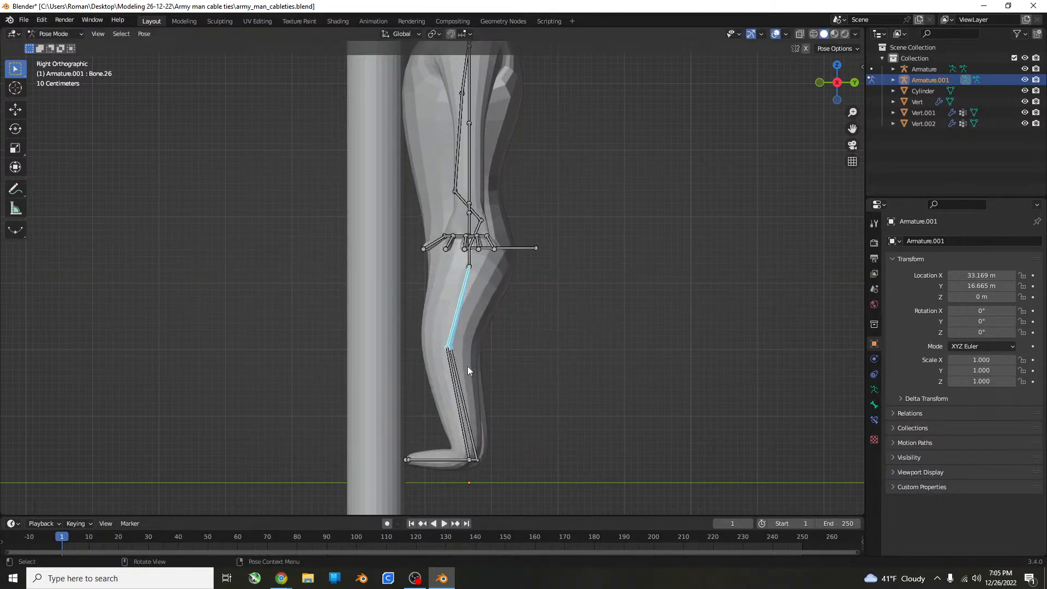
Rotate both thigh bones about the global X axis so the legs lift forward to nearly horizontal beside the cylinder.
click(472, 266)
click(463, 291)
shift+click(465, 293)
key(r)
key(Escape)
key(r)
key(Escape)
key(r)
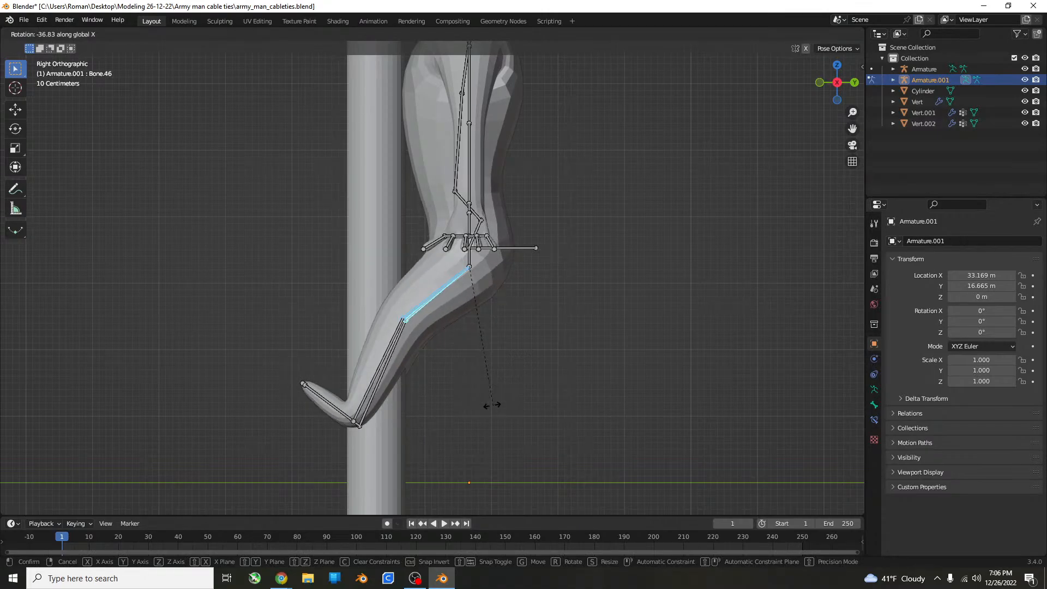
click(428, 379)
Select both lower leg bones and rotate them about the global X axis so the shins hang down from the raised knees.
click(324, 324)
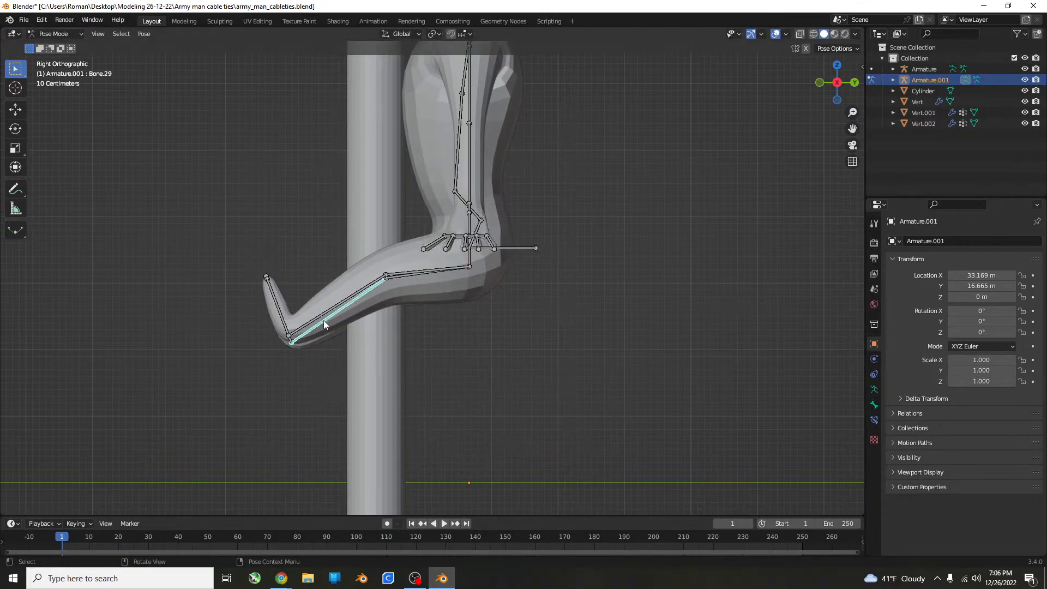
shift+click(324, 316)
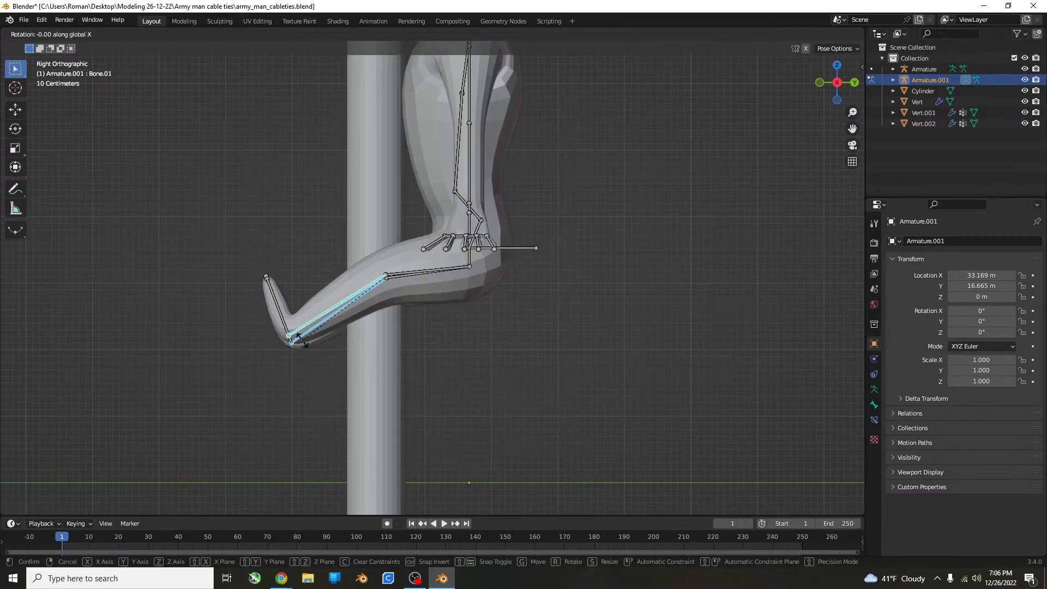
key(r)
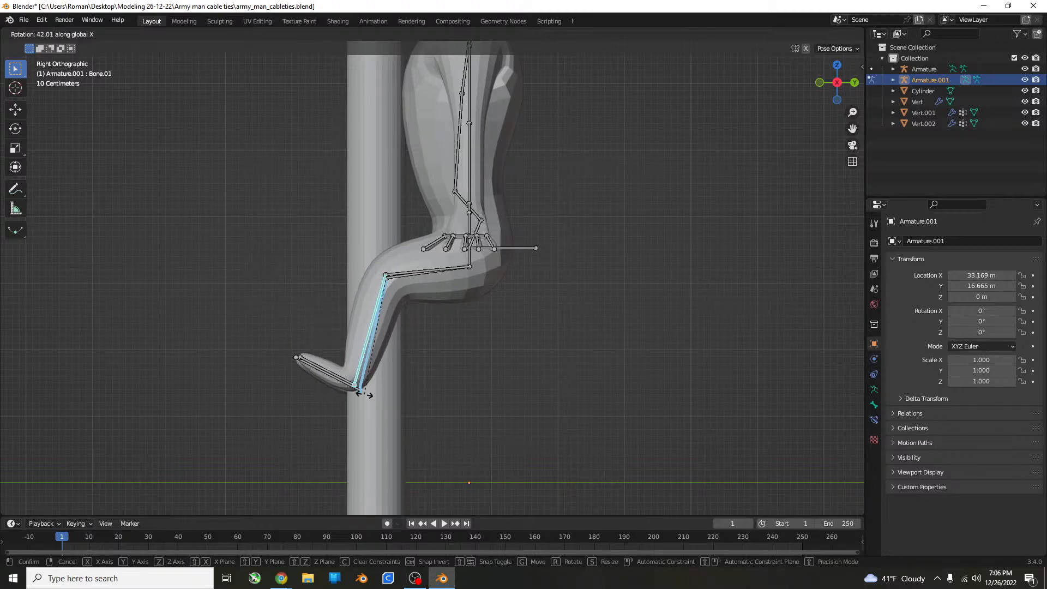
click(355, 387)
Select both foot bones and rotate them in the right side view, leaving the toes pointing forward and slightly up.
click(315, 371)
middle_drag(315, 371, 311, 387)
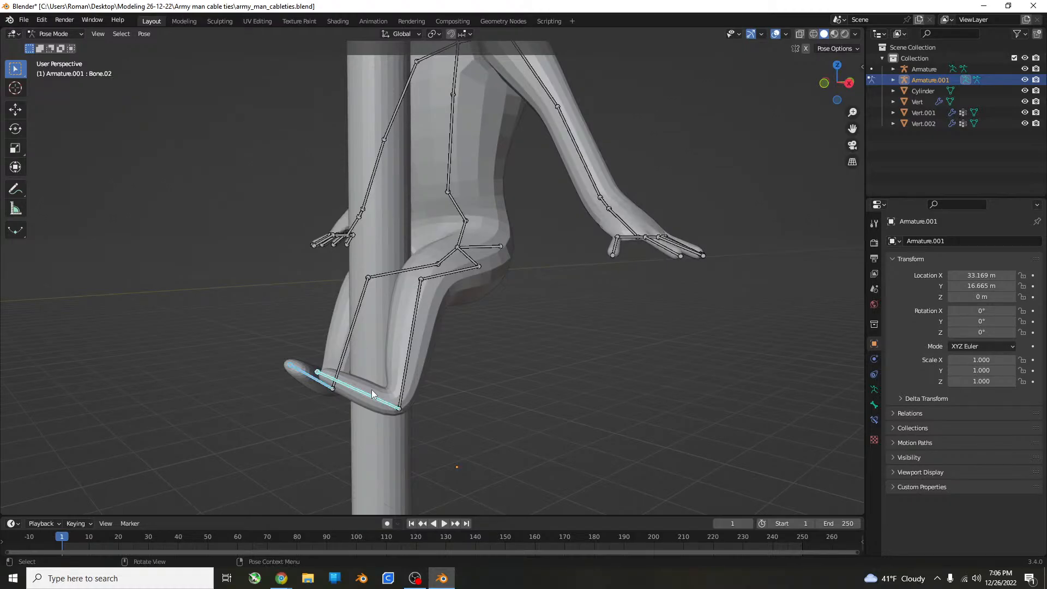
key(KP_3)
key(r)
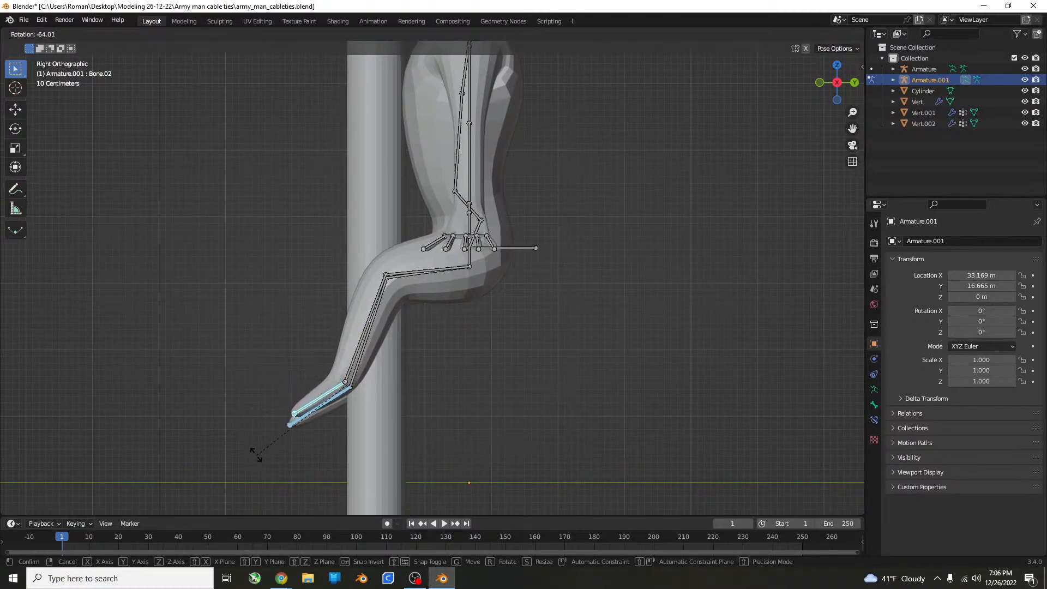
click(263, 355)
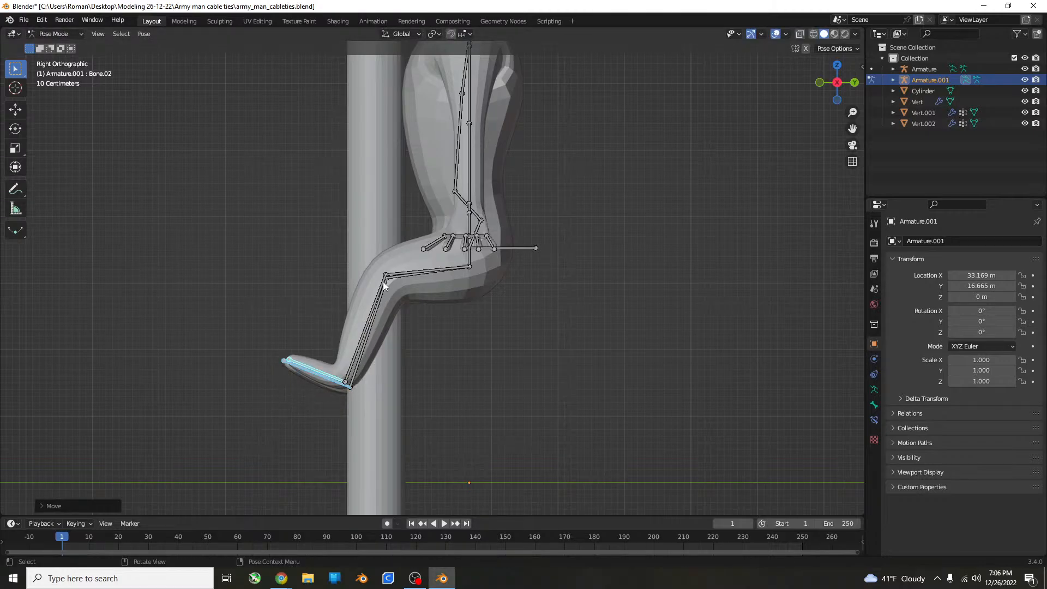
Select both thigh bones again and adjust their forward lift with a rotation about the global X axis.
shift+middle_drag(512, 243, 504, 303)
click(425, 332)
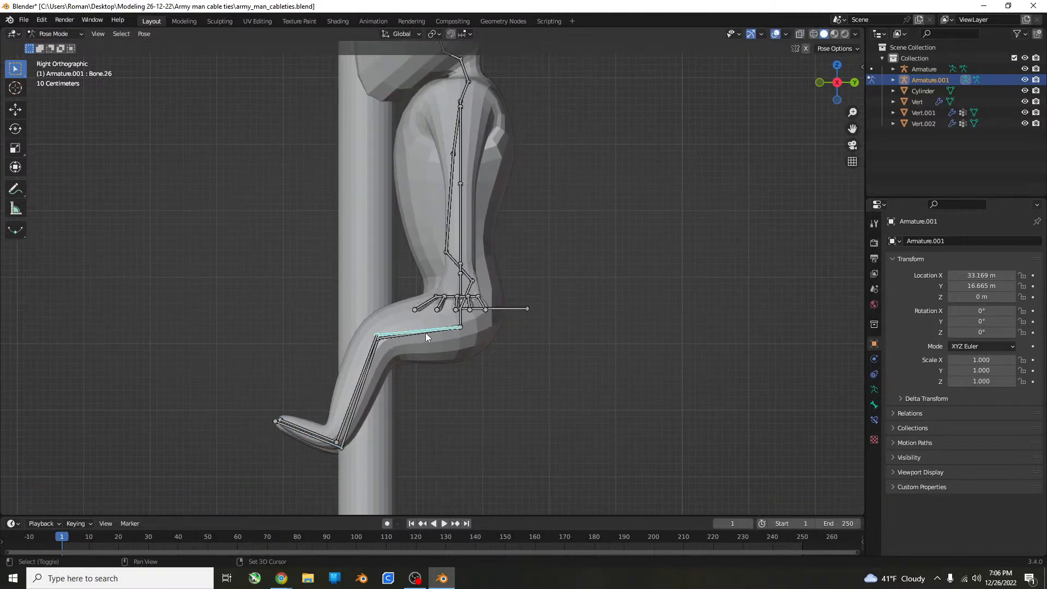
key(r)
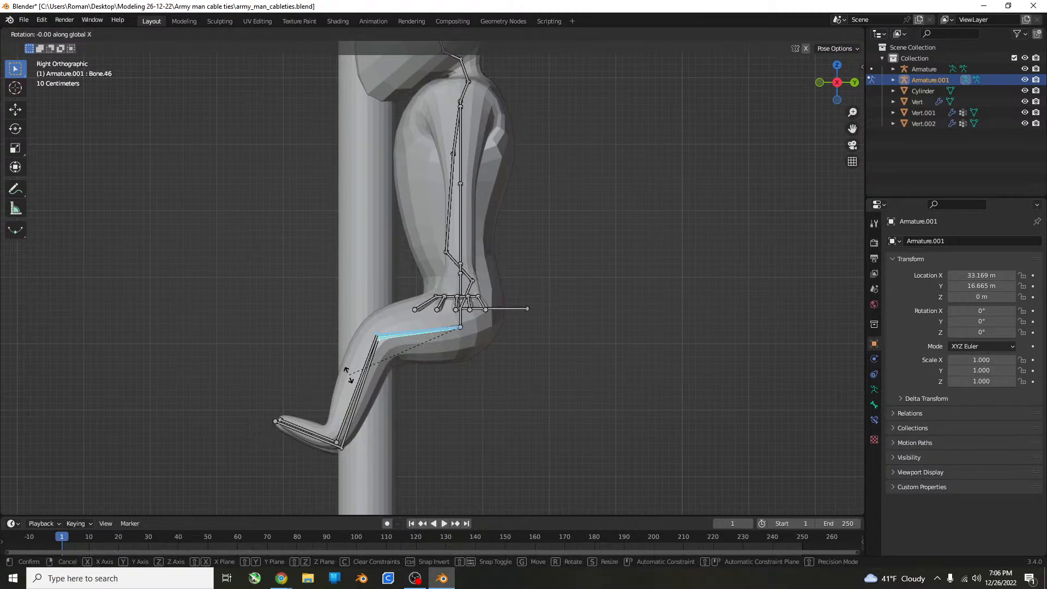
click(362, 390)
In the top view, move each lower leg bone inward so the shins close around the cylinder.
middle_drag(361, 387, 520, 387)
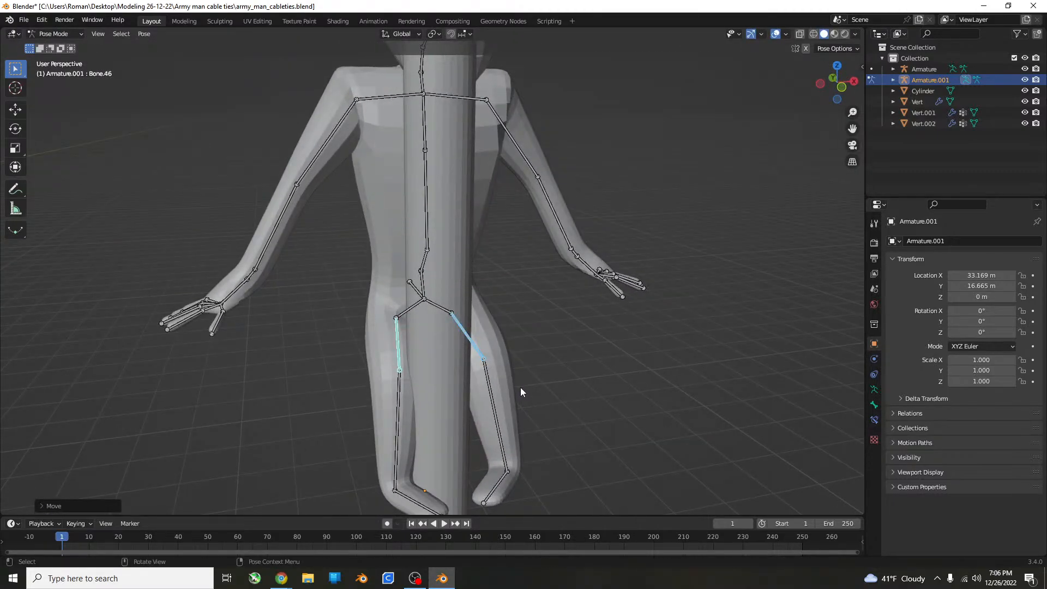
key(KP_7)
scroll(568, 525, up, 2)
scroll(437, 378, up, 4)
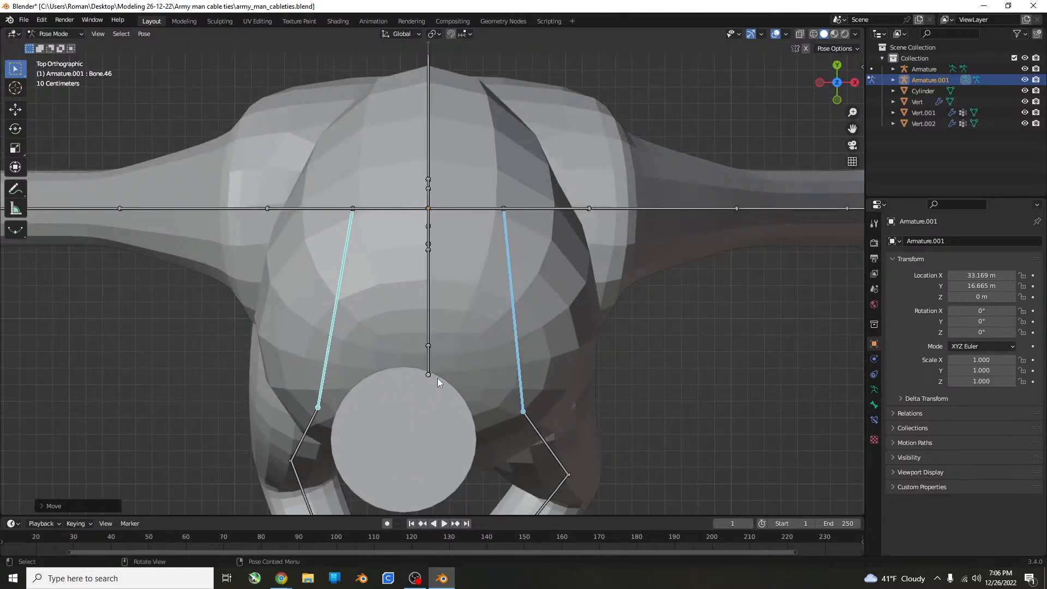
click(296, 349)
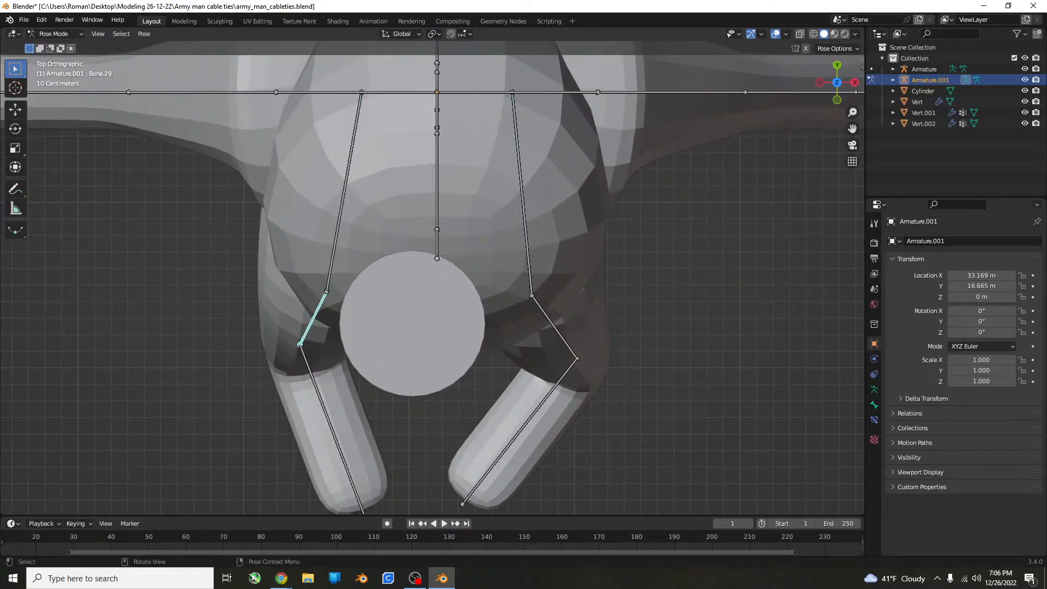
key(g)
click(314, 372)
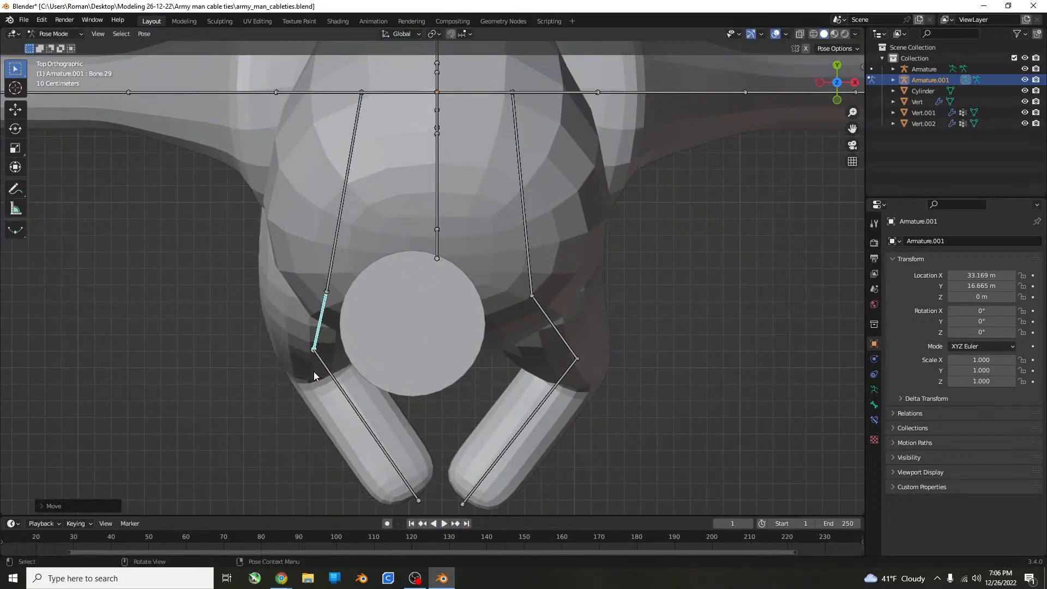
click(578, 357)
key(g)
click(527, 384)
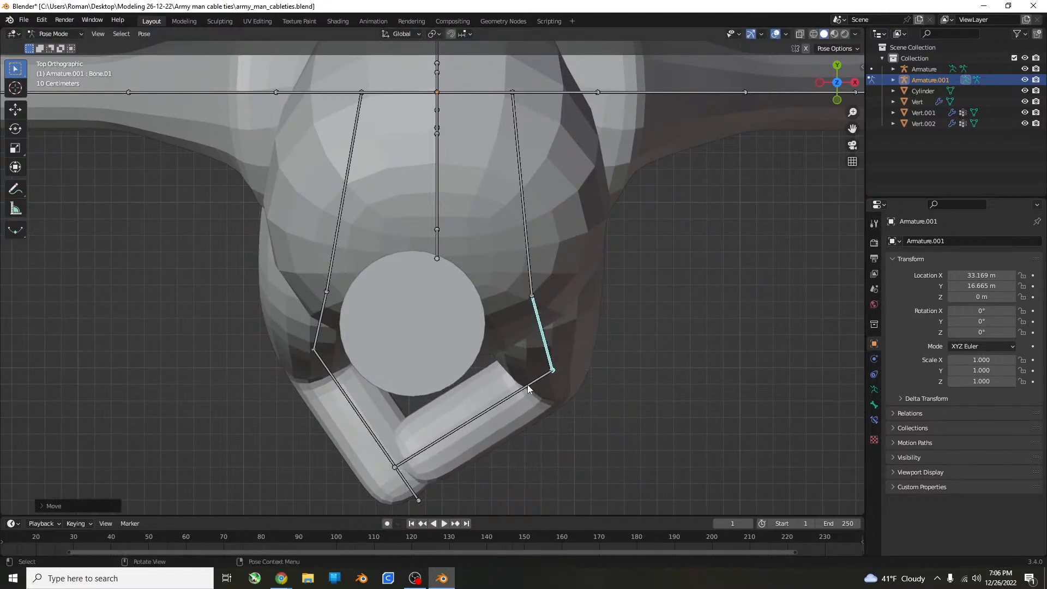
Rotate each foot bone outward in the top view so the two feet no longer cross in front of the cylinder.
click(420, 497)
key(r)
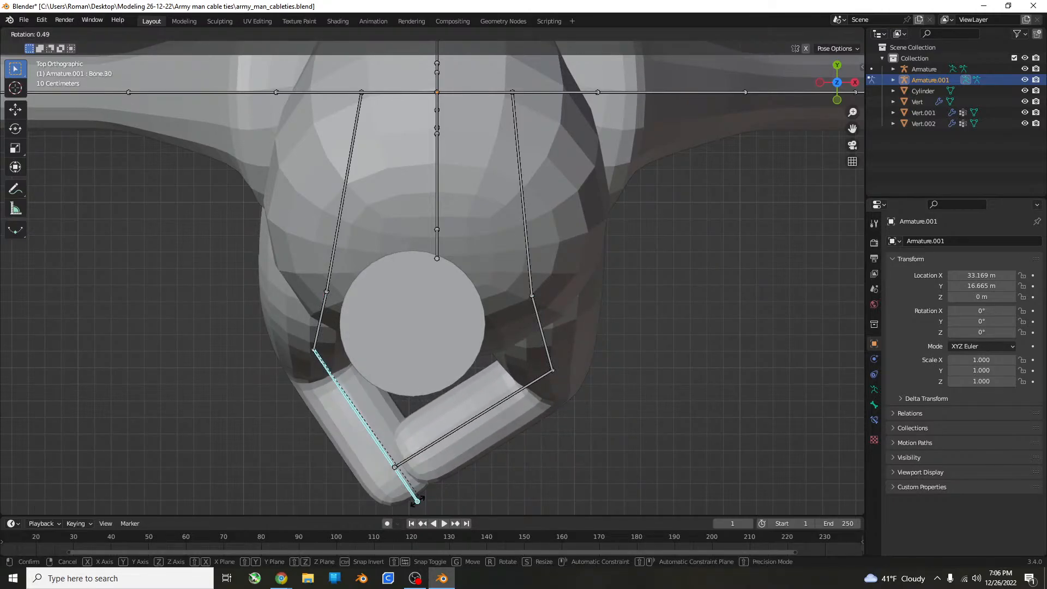
click(368, 521)
click(397, 466)
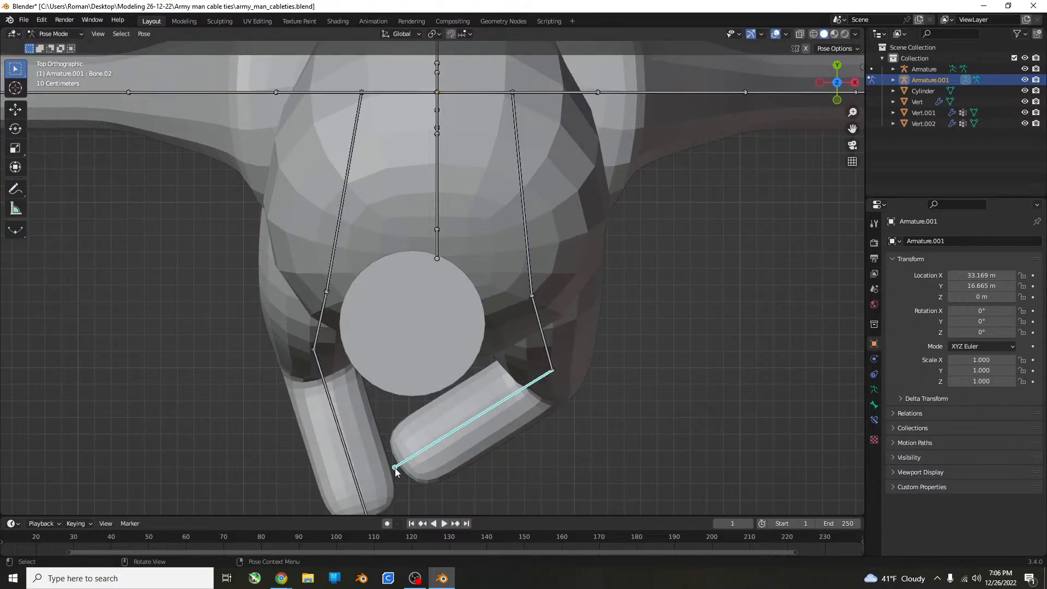
key(r)
click(457, 492)
Select the figure's right upper arm bone and rotate it forward toward the cylinder in the top view.
middle_drag(457, 492, 518, 393)
scroll(493, 443, down, 6)
scroll(382, 245, up, 3)
shift+middle_drag(377, 237, 482, 346)
click(336, 258)
middle_drag(384, 274, 401, 295)
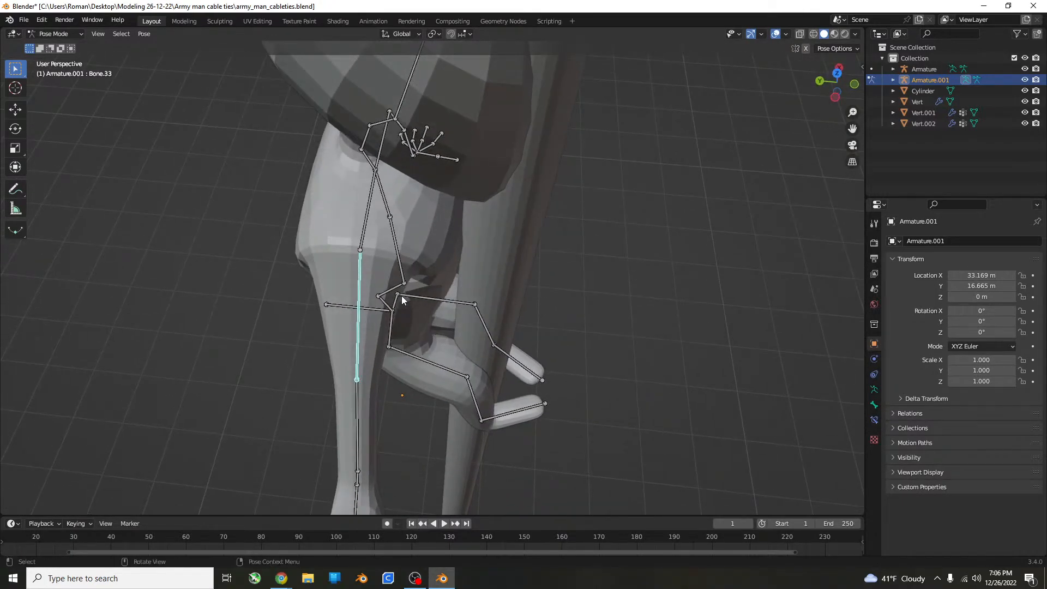
scroll(403, 295, up, 5)
scroll(409, 292, down, 9)
key(KP_7)
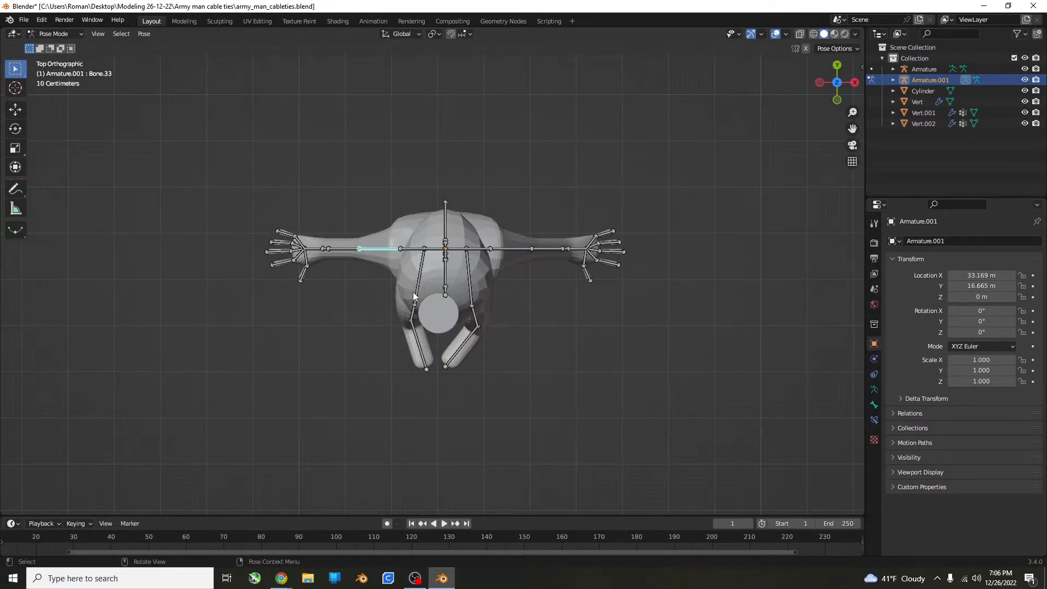
key(r)
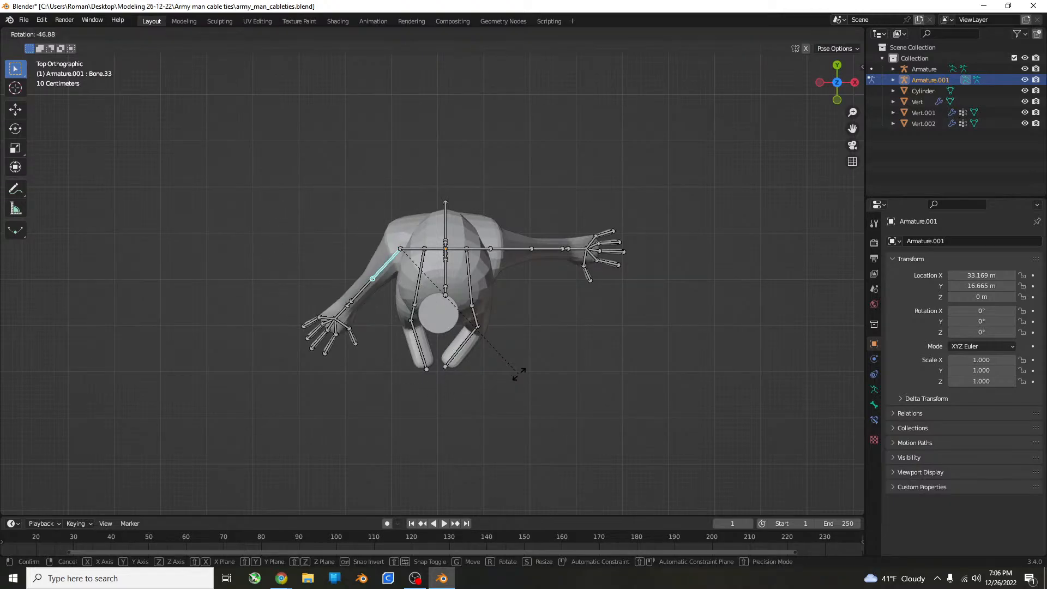
click(549, 362)
Rotate the right forearm bone inward in the top view so the hand comes in beside the cylinder.
click(369, 300)
key(r)
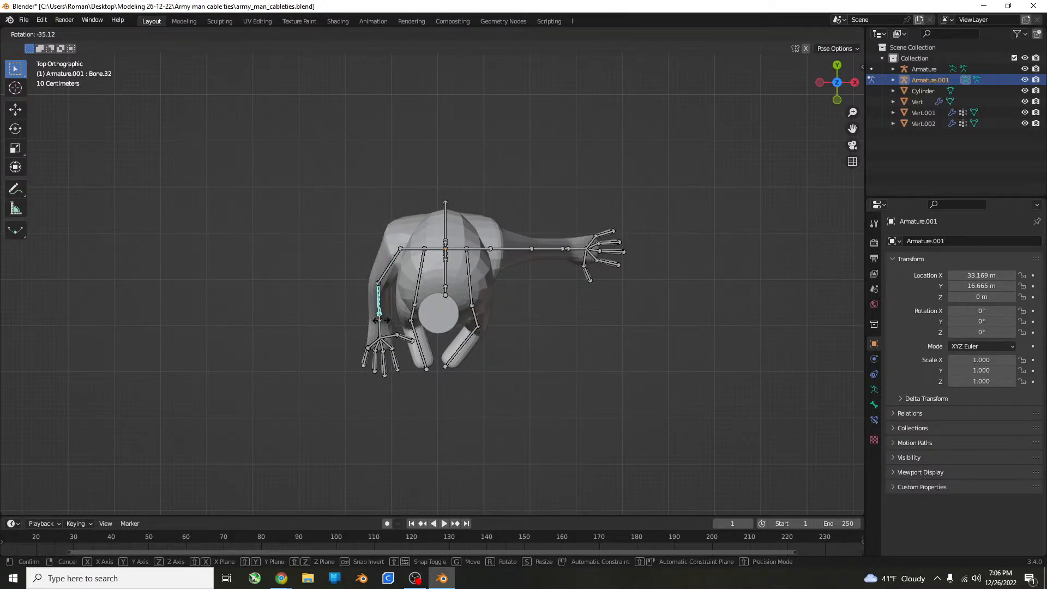
click(394, 327)
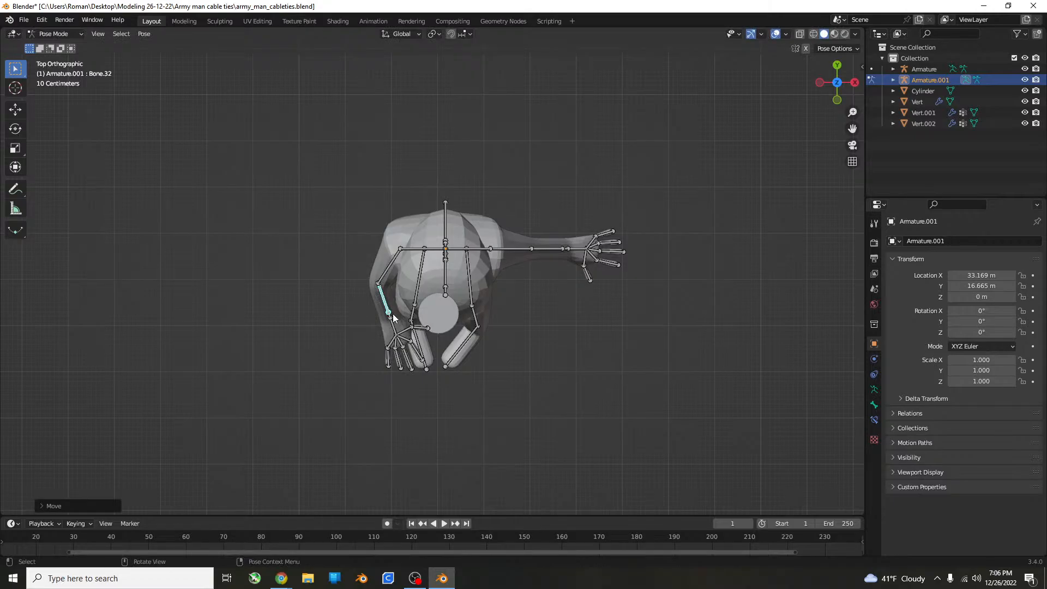
Select the right upper arm bone and rotate it upward in the right side view so the arm extends forward past the cylinder.
scroll(547, 285, up, 6)
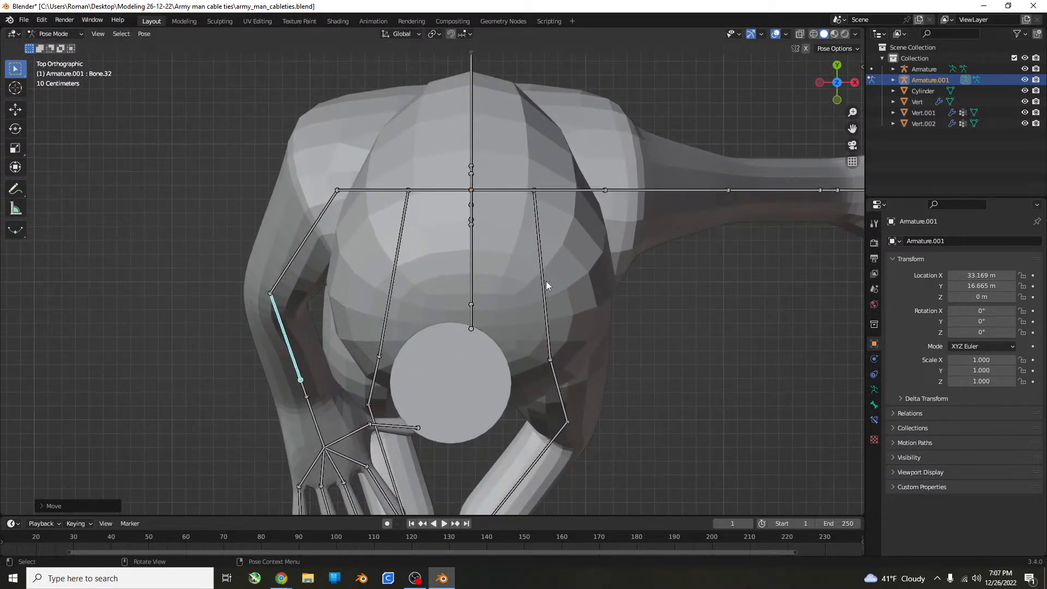
middle_drag(617, 199, 518, 268)
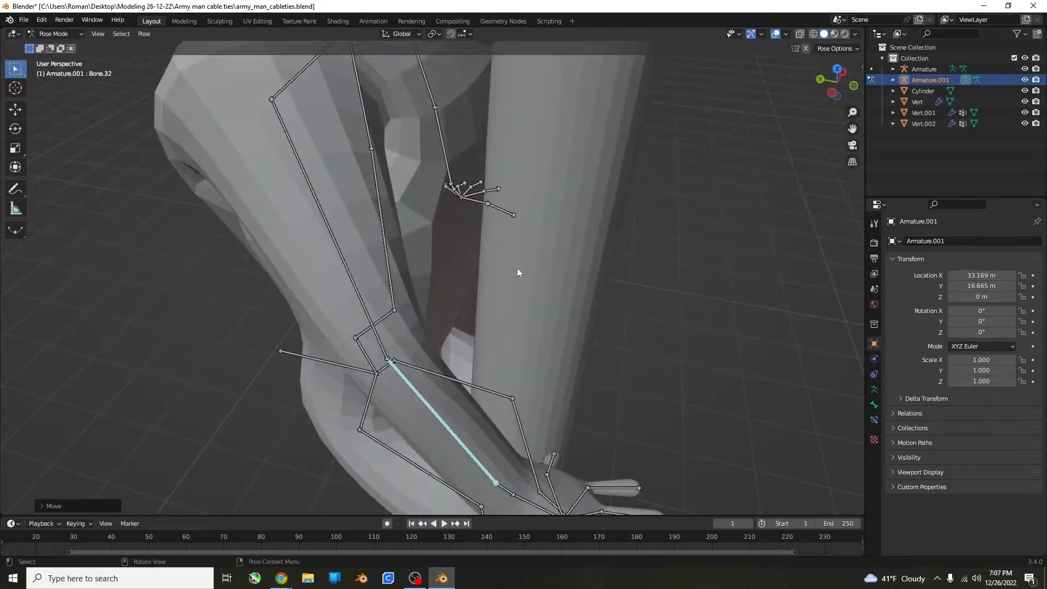
click(352, 296)
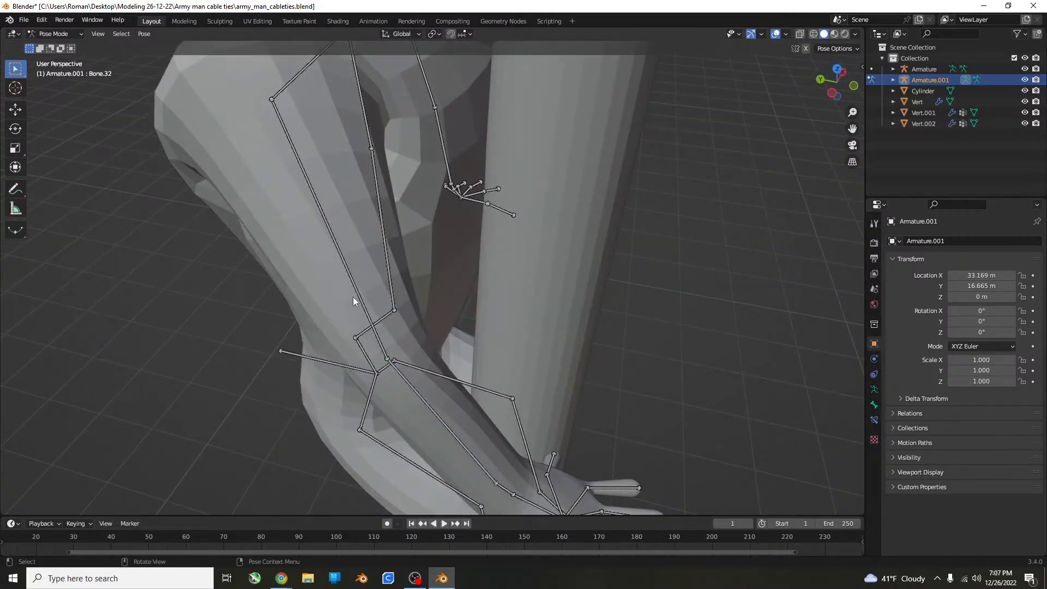
middle_drag(360, 289, 424, 250)
key(KP_3)
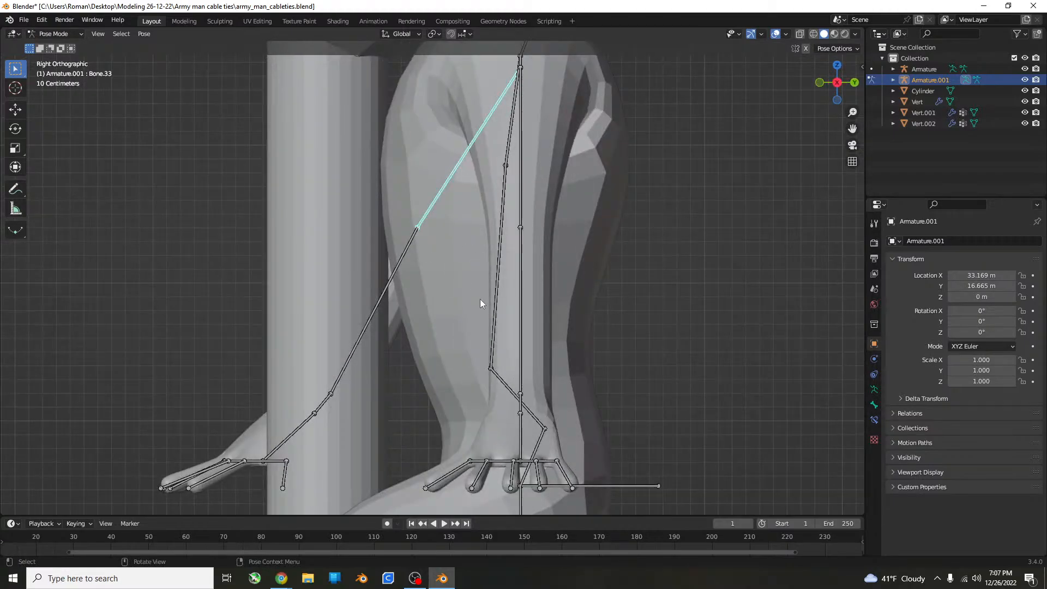
shift+click(528, 163)
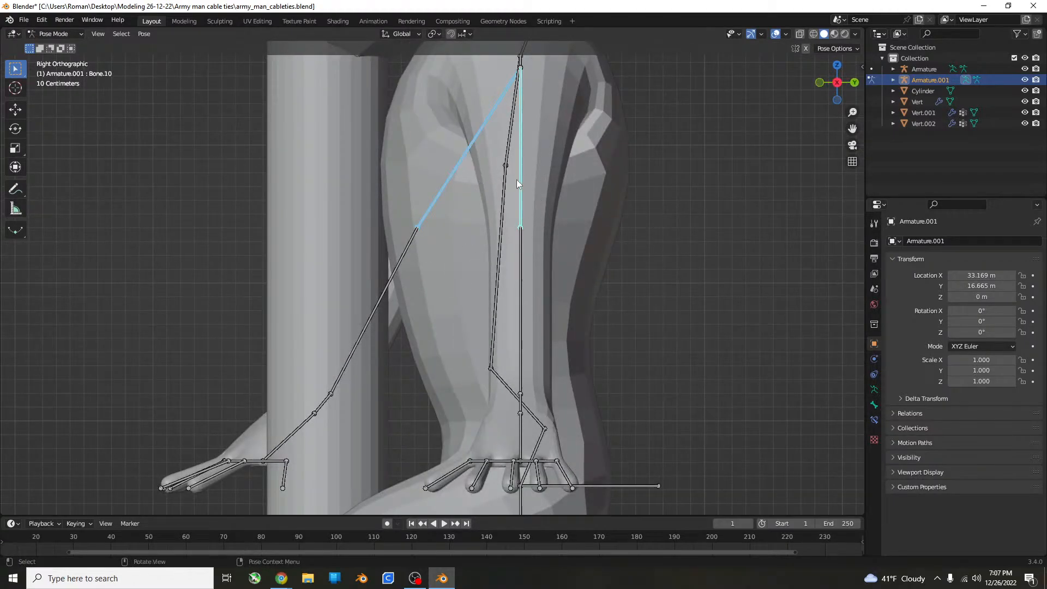
click(516, 177)
click(448, 188)
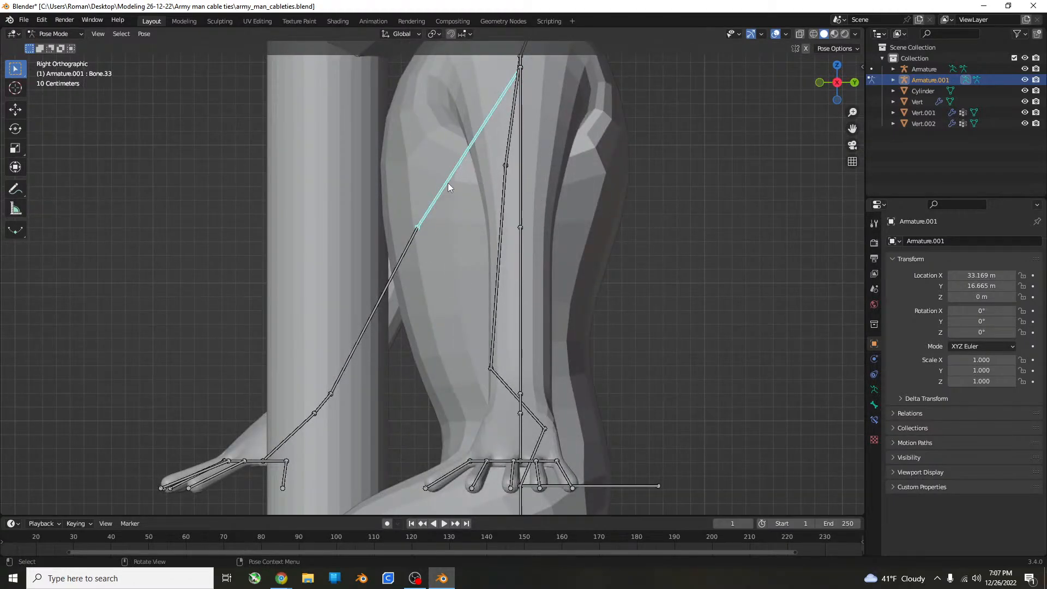
key(r)
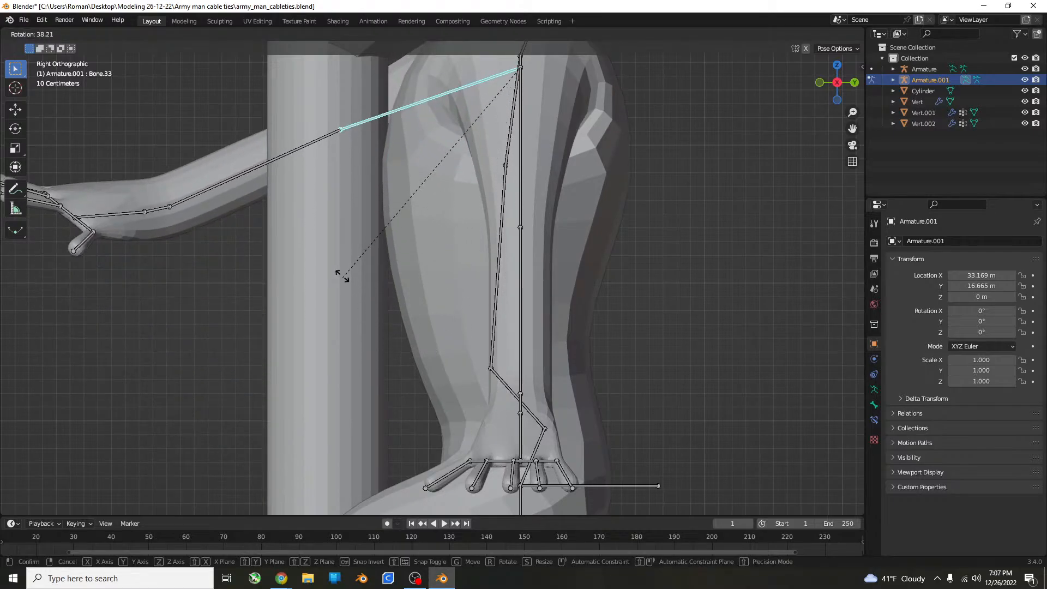
click(356, 259)
Rotate the right forearm bone and wrist bone inward so the hand crosses in front of the cylinder.
middle_drag(357, 260, 390, 334)
scroll(504, 290, down, 6)
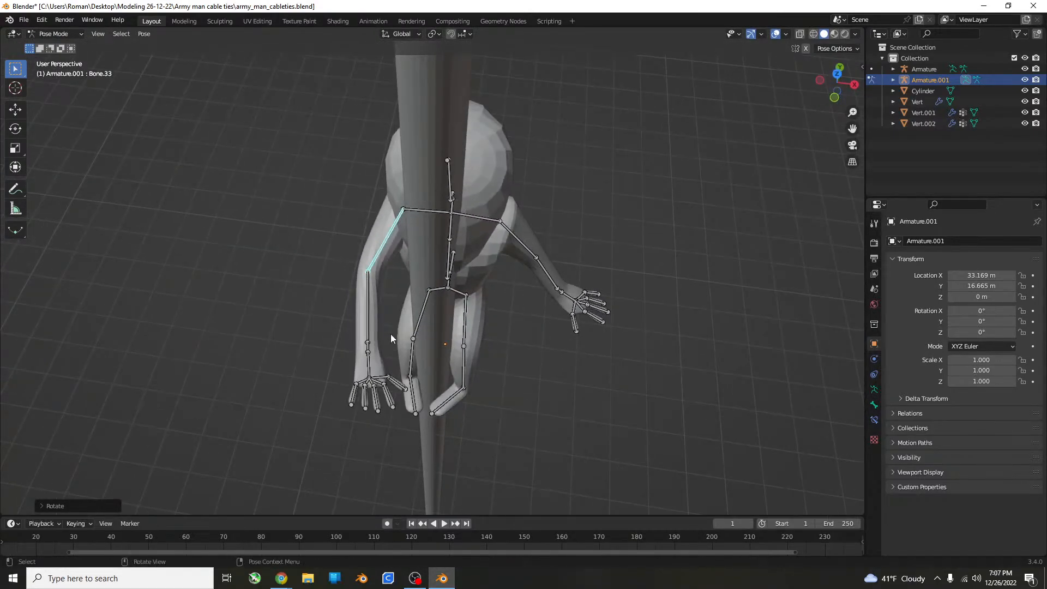
click(365, 325)
key(r)
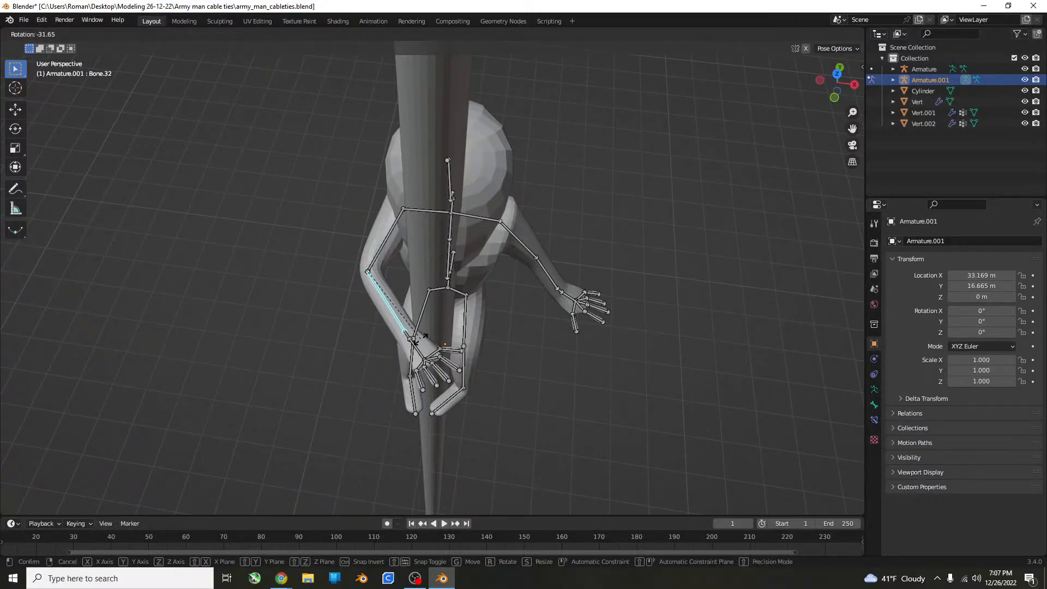
click(413, 346)
click(414, 348)
key(r)
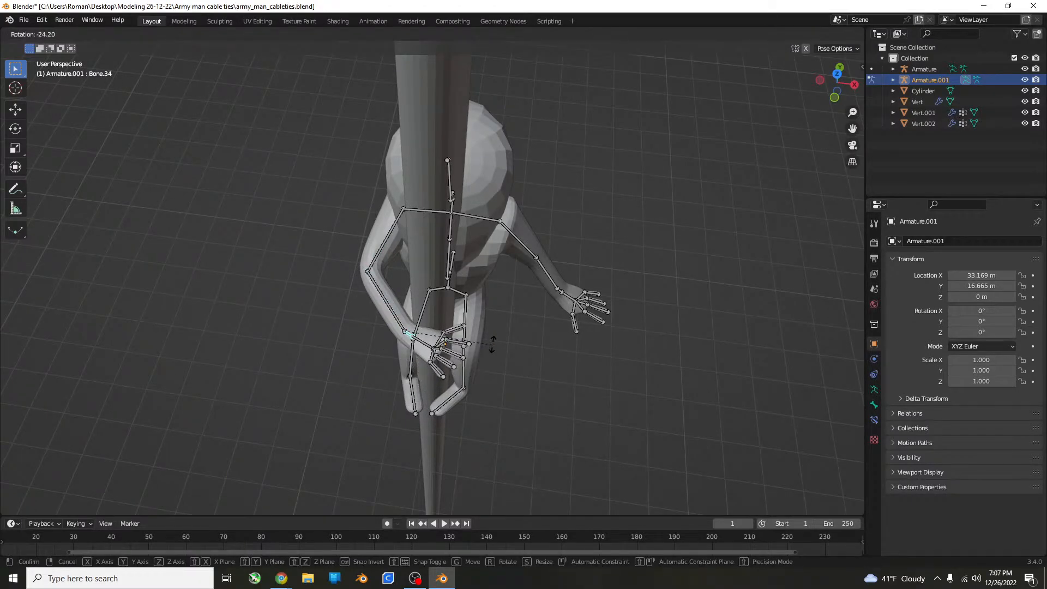
click(420, 335)
Select the right hand bone and rotate it in the right side view so the fingers point forward and slightly down.
click(422, 336)
middle_drag(453, 329, 431, 280)
key(KP_3)
scroll(431, 281, up, 5)
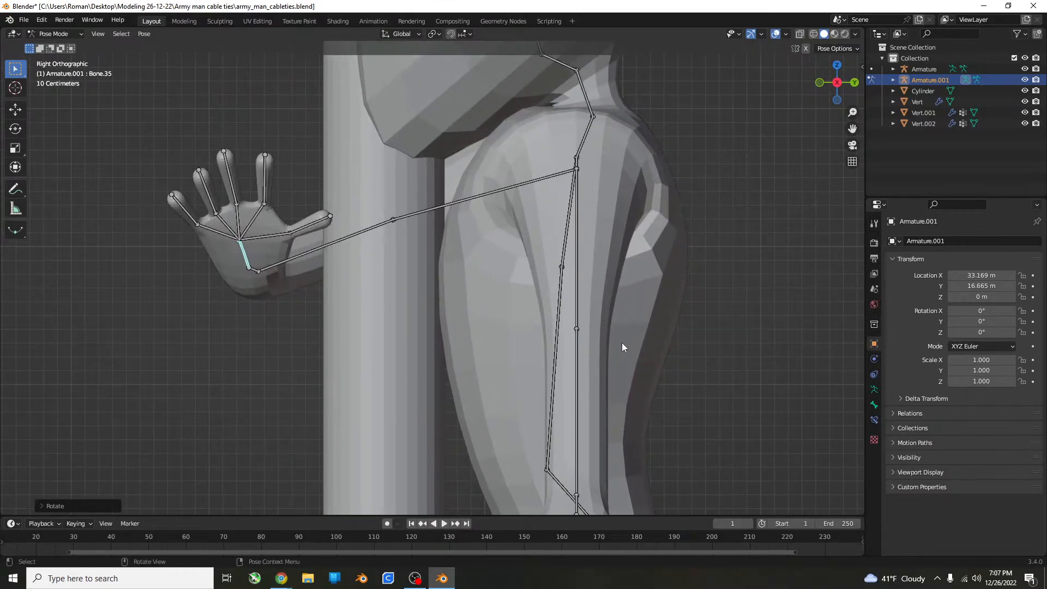
key(r)
click(264, 472)
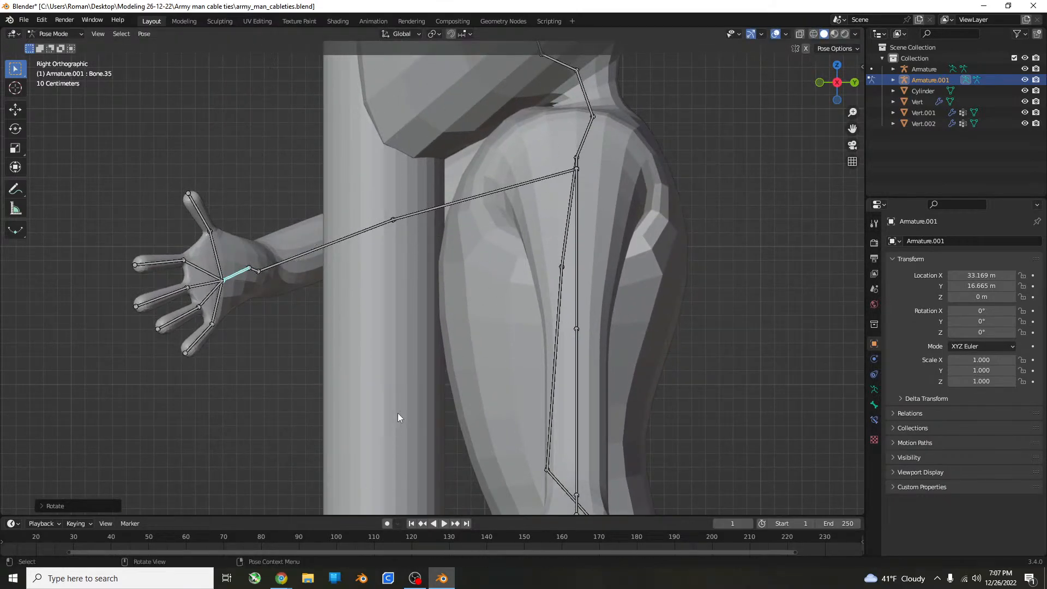
Rotate the right hand bone in the top view so the palm turns back toward the cylinder.
middle_drag(398, 414, 560, 461)
key(KP_7)
scroll(574, 414, down, 3)
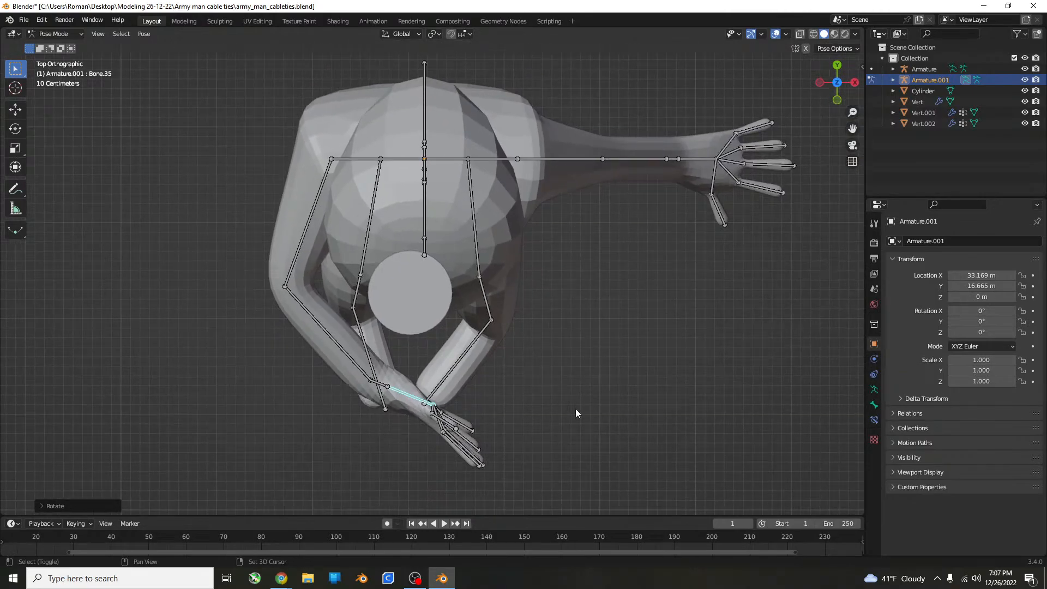
key(r)
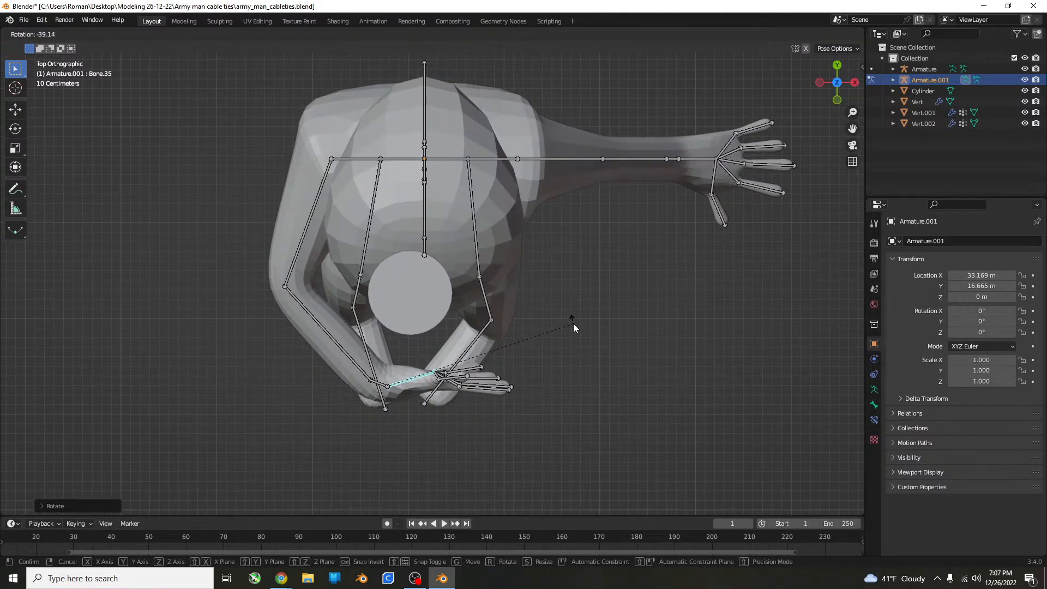
click(477, 387)
Select the left upper arm bone and raise it forward in the right side view, higher than the right arm.
middle_drag(478, 388, 453, 290)
click(580, 230)
middle_drag(580, 230, 568, 250)
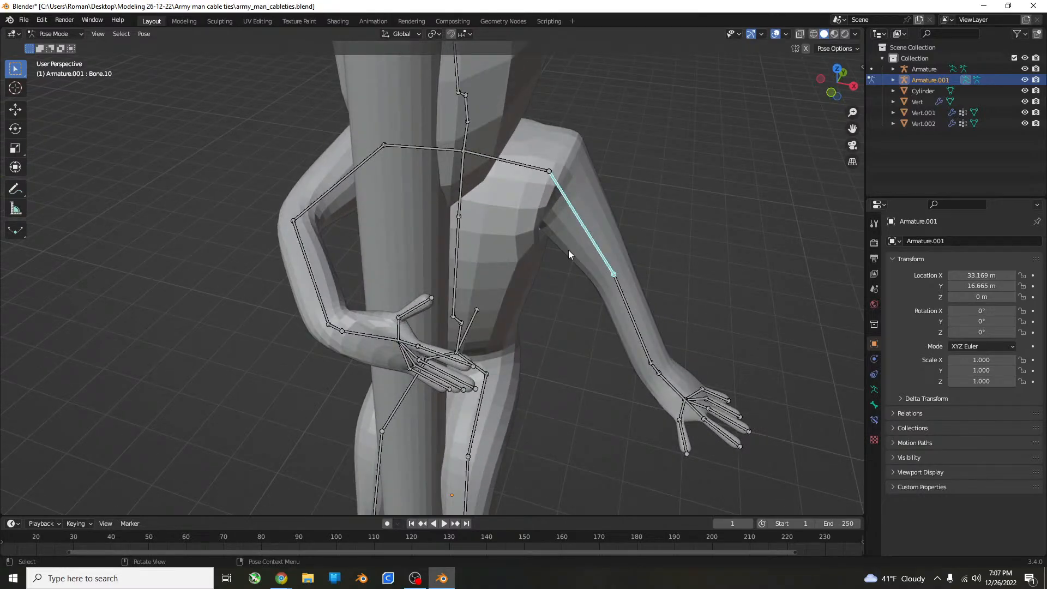
key(KP_3)
key(r)
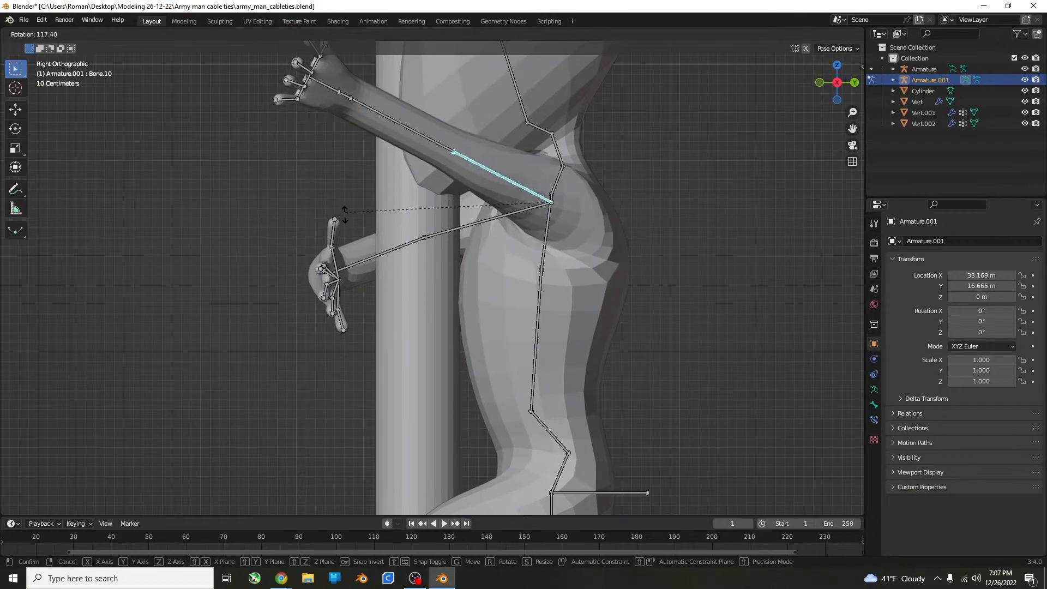
click(349, 194)
Rotate the left upper arm bone inward in the top view so it points forward alongside the head.
middle_drag(349, 194, 442, 233)
key(KP_7)
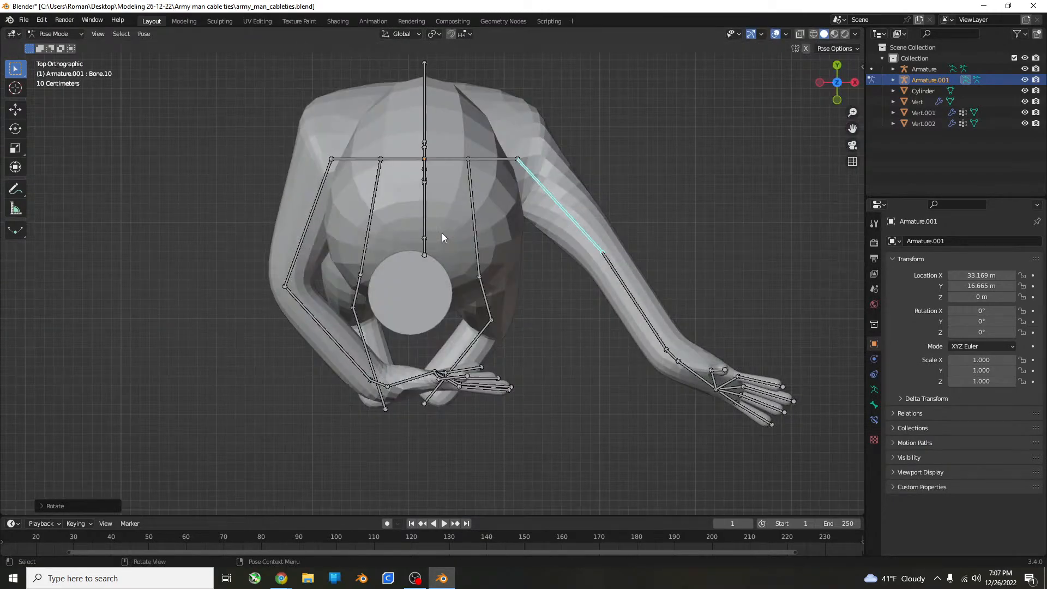
key(r)
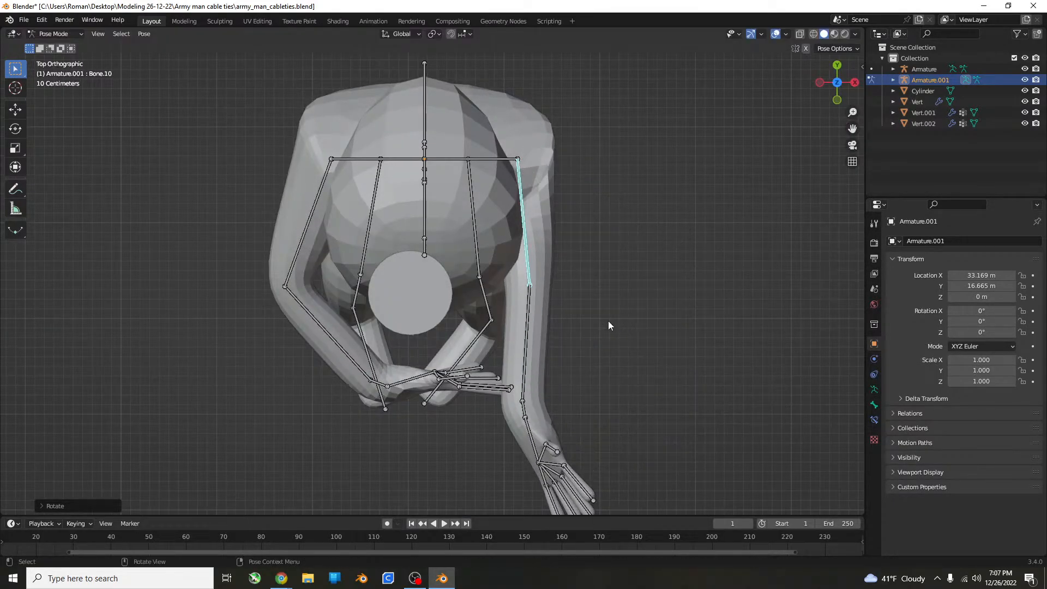
click(542, 345)
Rotate the left forearm and hand bones inward in the top view so the hand wraps in front of the cylinder.
click(532, 342)
key(r)
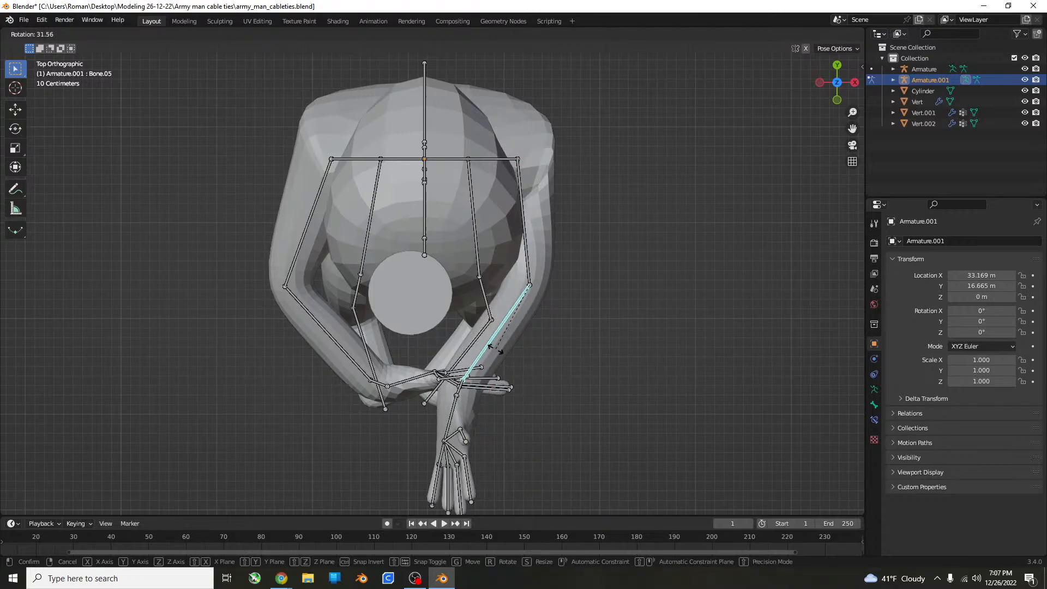
click(498, 417)
click(457, 416)
key(r)
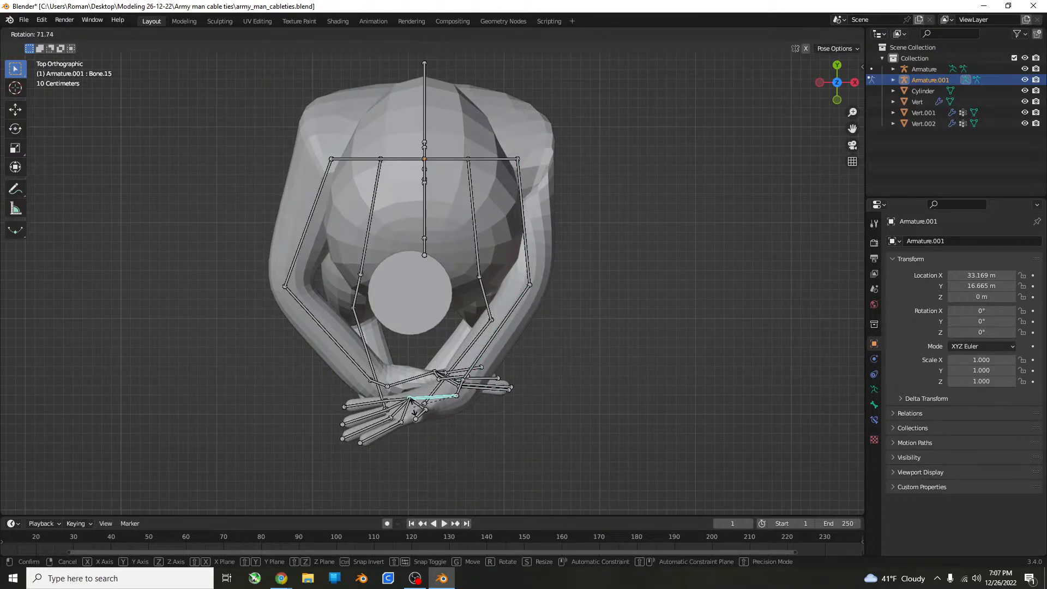
click(430, 404)
Tilt the left hand bone in the right side view to adjust its angle against the cylinder.
middle_drag(476, 387, 475, 299)
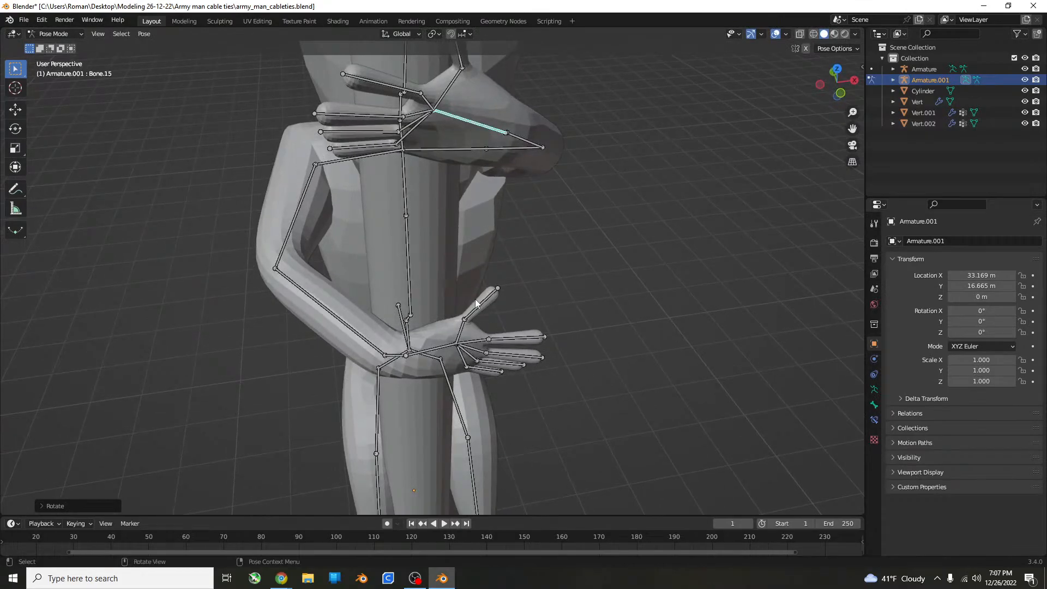
key(KP_3)
scroll(446, 198, down, 3)
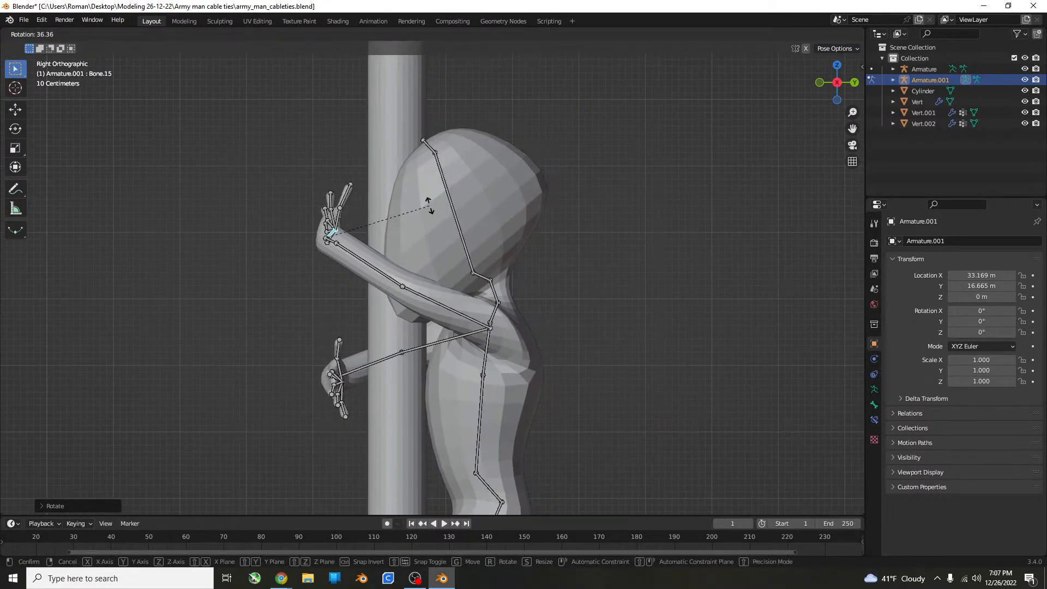
middle_drag(420, 196, 306, 218)
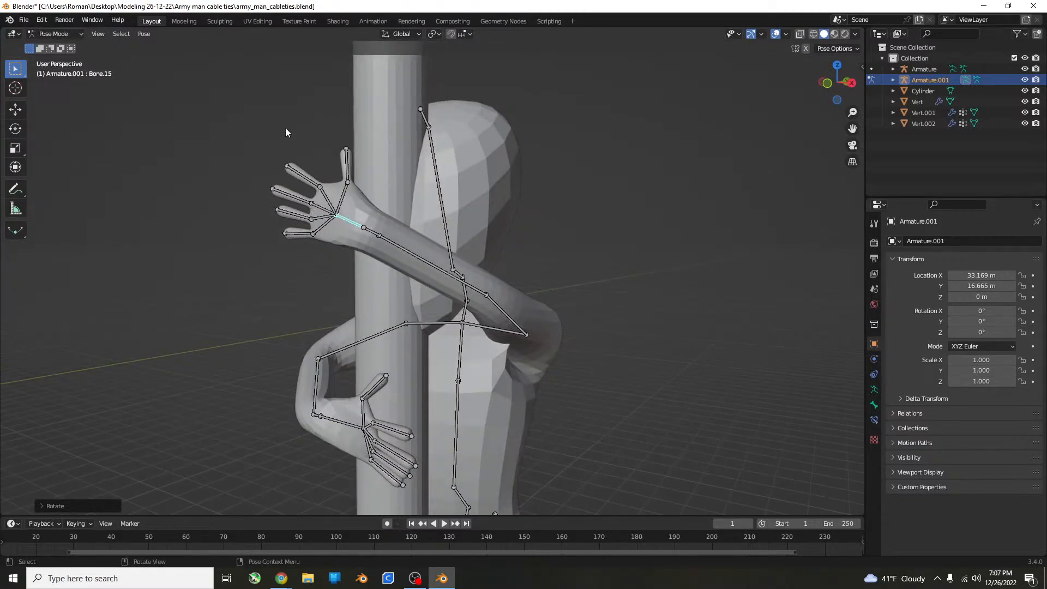
Select the left hand's four finger bones and rotate them in the top view so they curl toward the cylinder.
drag(285, 128, 240, 292)
middle_drag(274, 256, 279, 284)
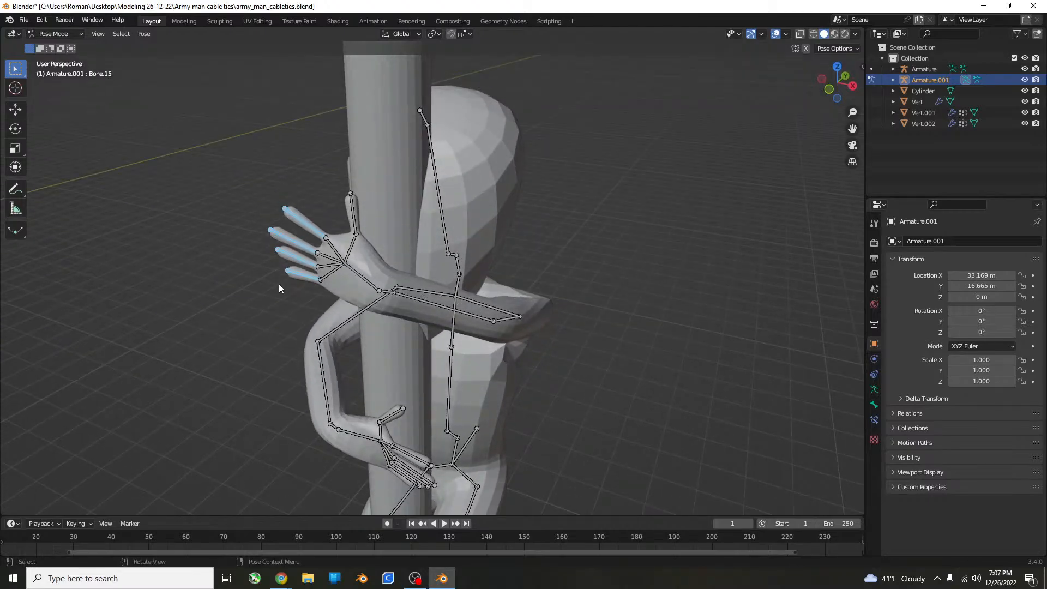
key(KP_7)
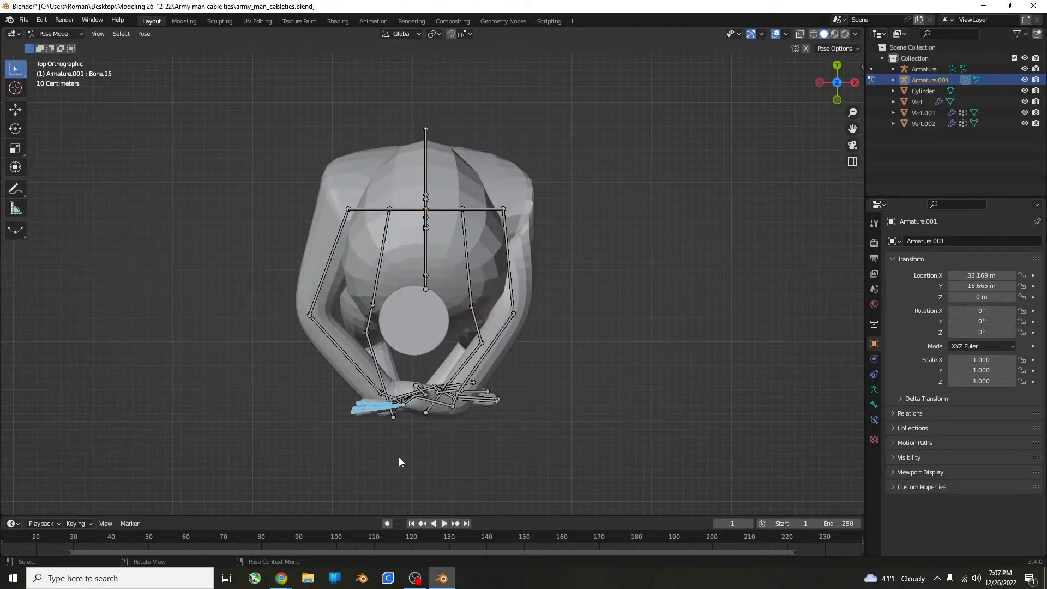
key(r)
click(383, 415)
Select the right hand's four finger bones and rotate them in the top view so they curl toward the cylinder.
middle_drag(383, 414, 606, 379)
drag(655, 345, 617, 435)
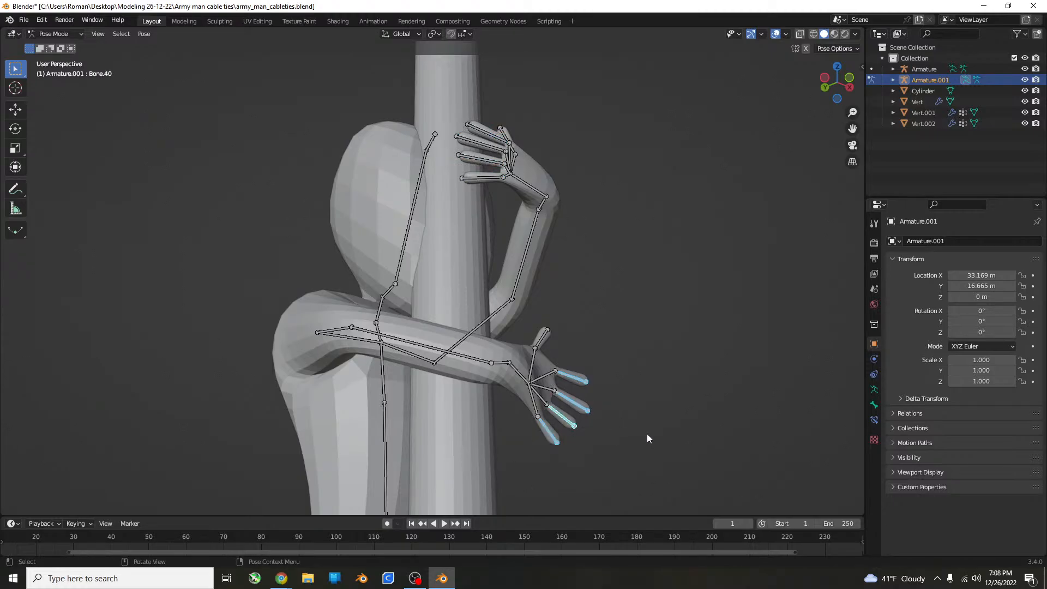
key(KP_3)
middle_drag(659, 436, 737, 404)
scroll(714, 437, down, 6)
key(KP_7)
scroll(735, 396, up, 10)
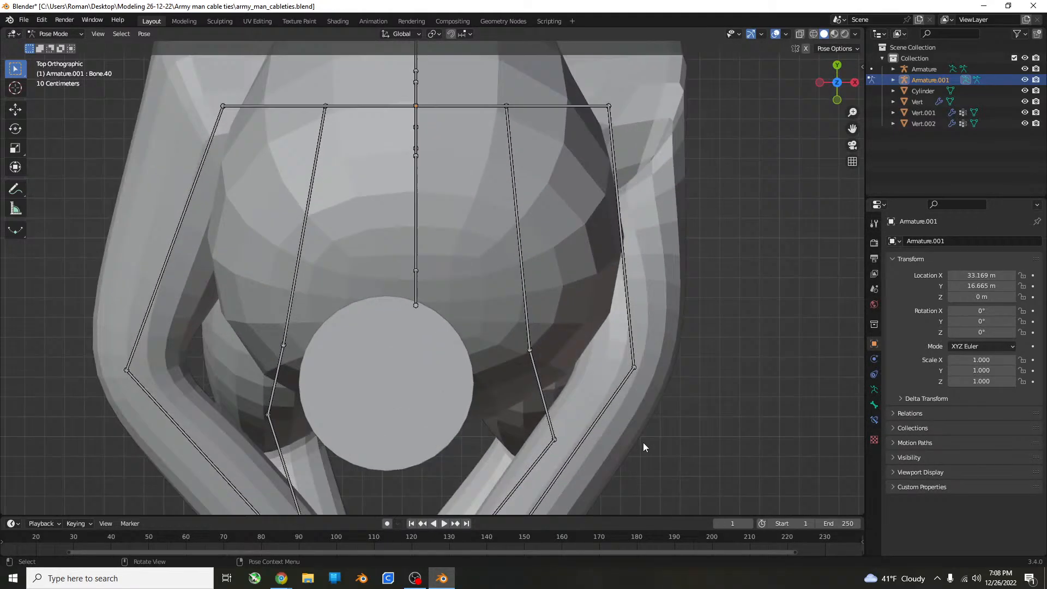
key(r)
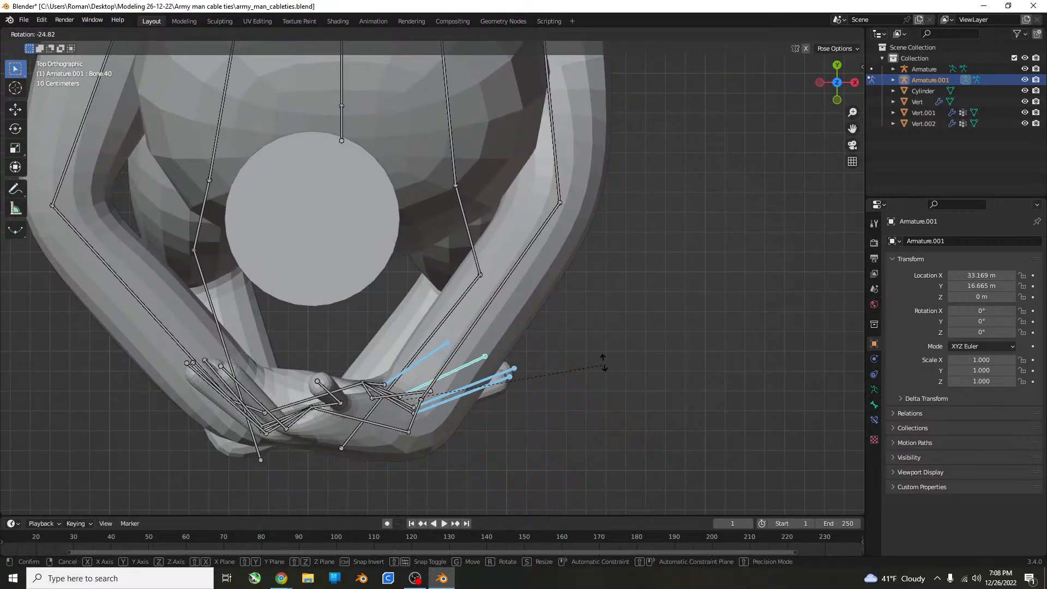
click(551, 367)
Rotate the right and left upper arm bones outward in the top view to spread the elbows and hands apart.
middle_drag(552, 364, 632, 270)
scroll(608, 290, down, 10)
scroll(422, 354, up, 3)
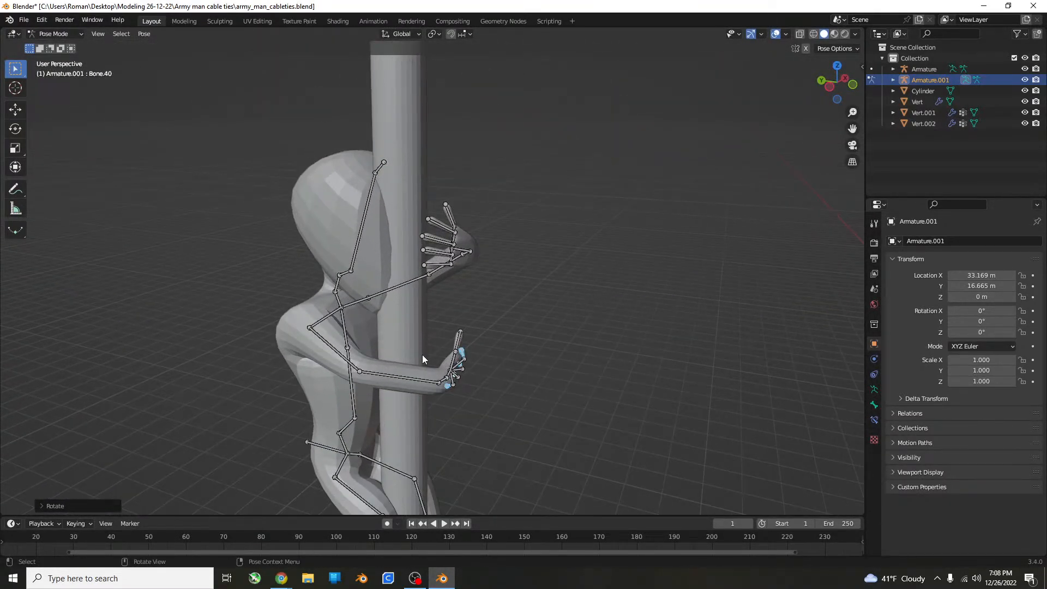
click(349, 363)
middle_drag(358, 358, 378, 386)
key(KP_7)
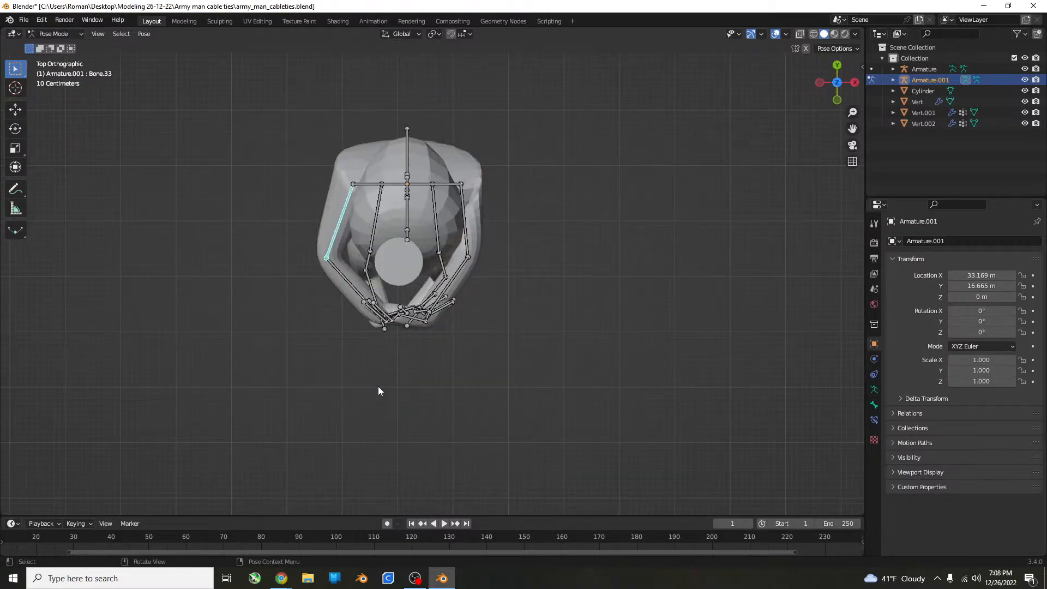
key(r)
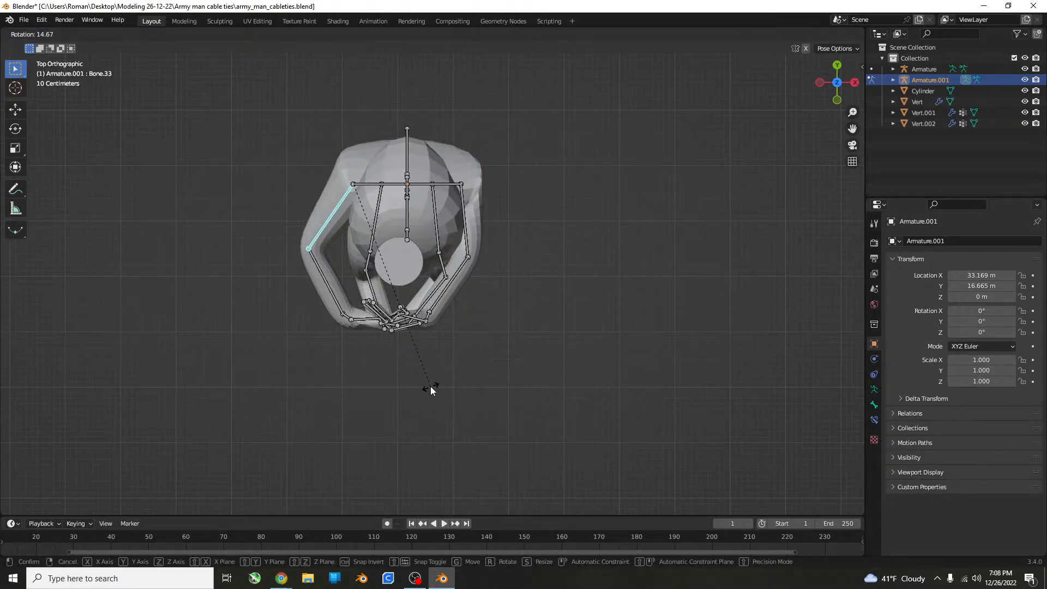
click(431, 386)
click(465, 234)
key(r)
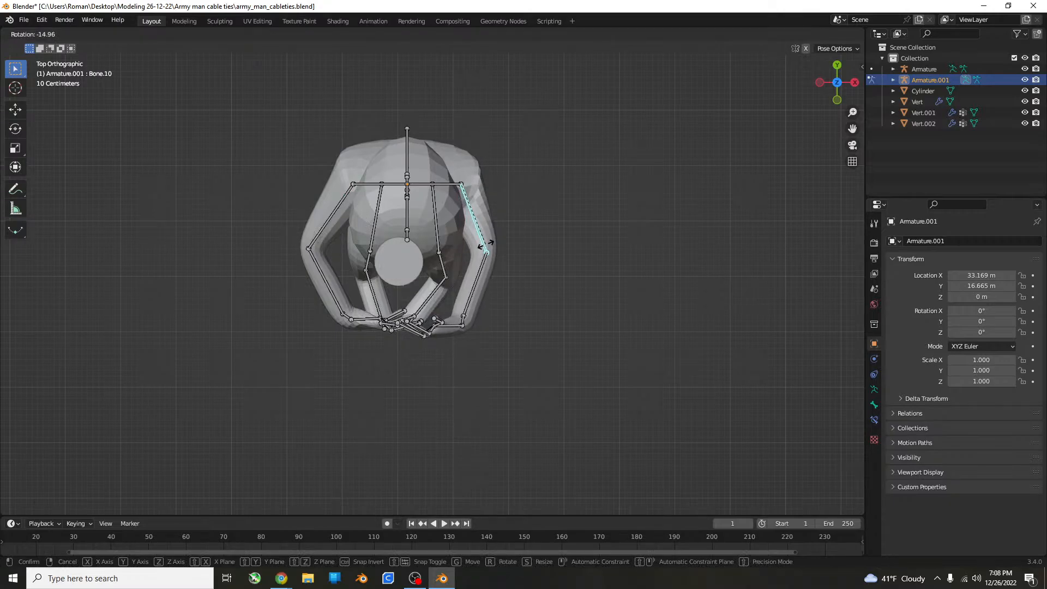
click(447, 315)
Select the left hand bone and rotate it slightly outward in the top view so it clears the right hand.
click(447, 324)
key(r)
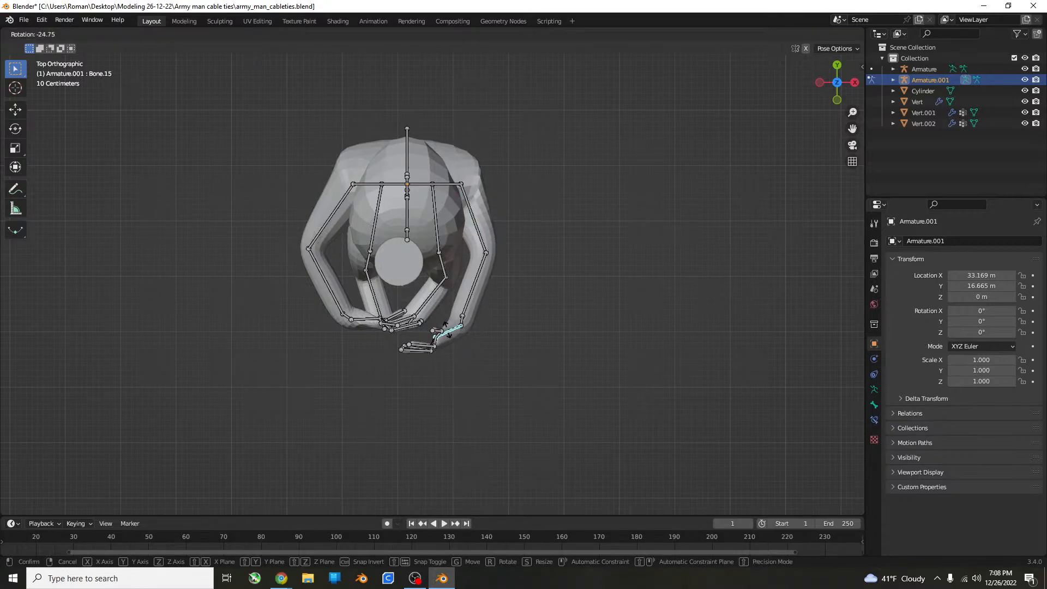
click(447, 327)
click(378, 319)
key(r)
click(379, 318)
key(ctrl+z)
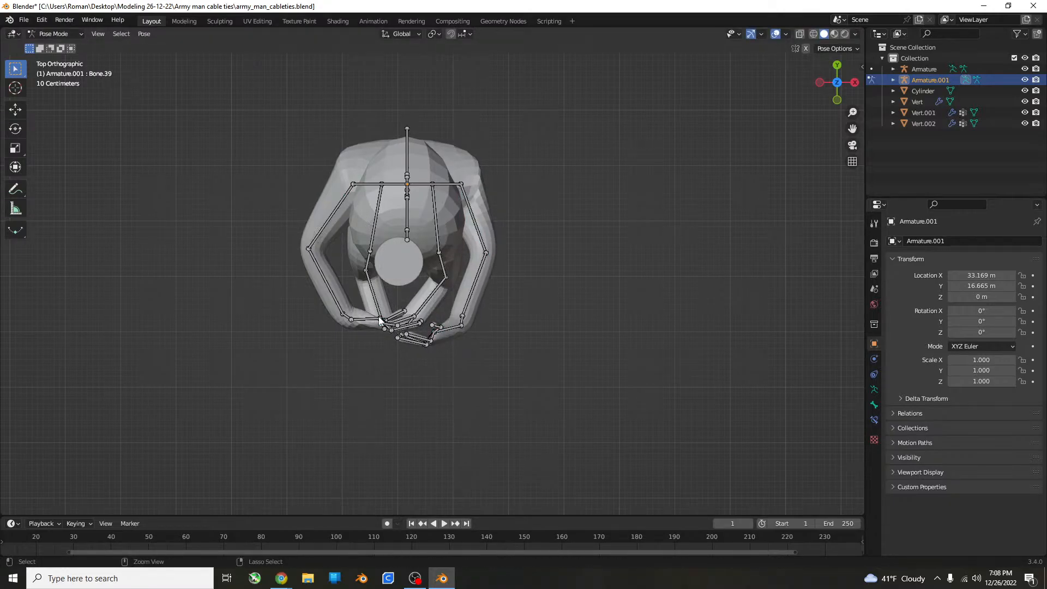
Rotate the right hand bone slightly in the top view to bring it closer to the left hand.
key(r)
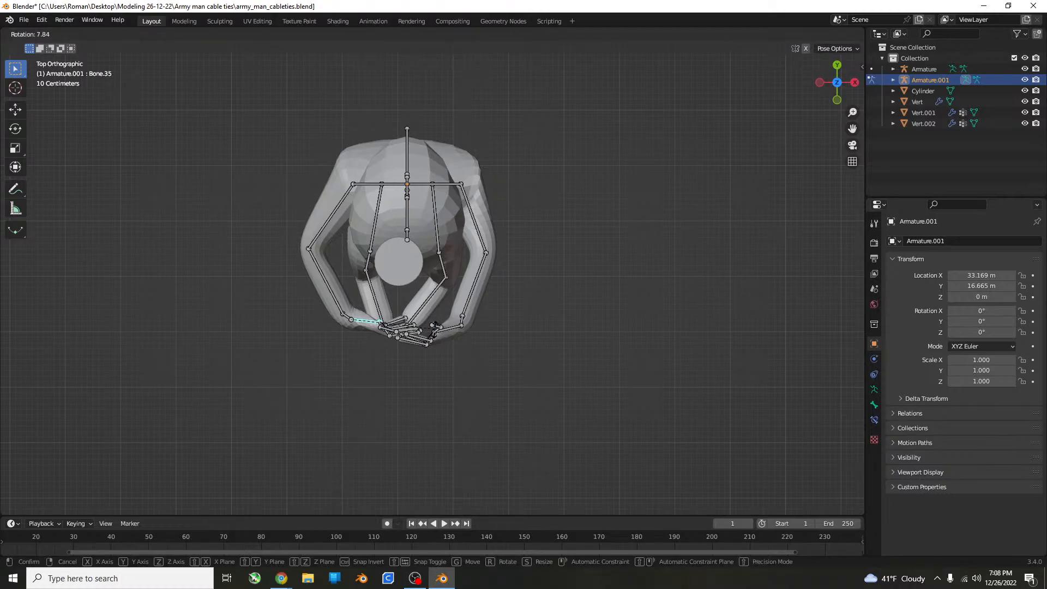
click(433, 338)
middle_drag(432, 334, 436, 365)
middle_drag(453, 259, 407, 299)
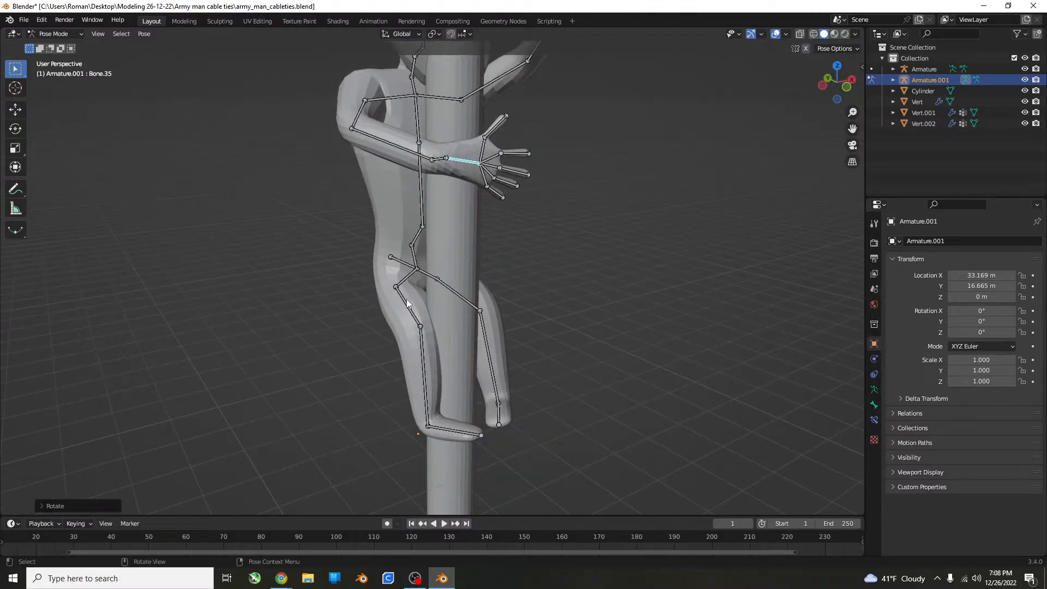
Swing the right thigh bone outward in the top view and rotate the right foot bone back inward.
key(KP_7)
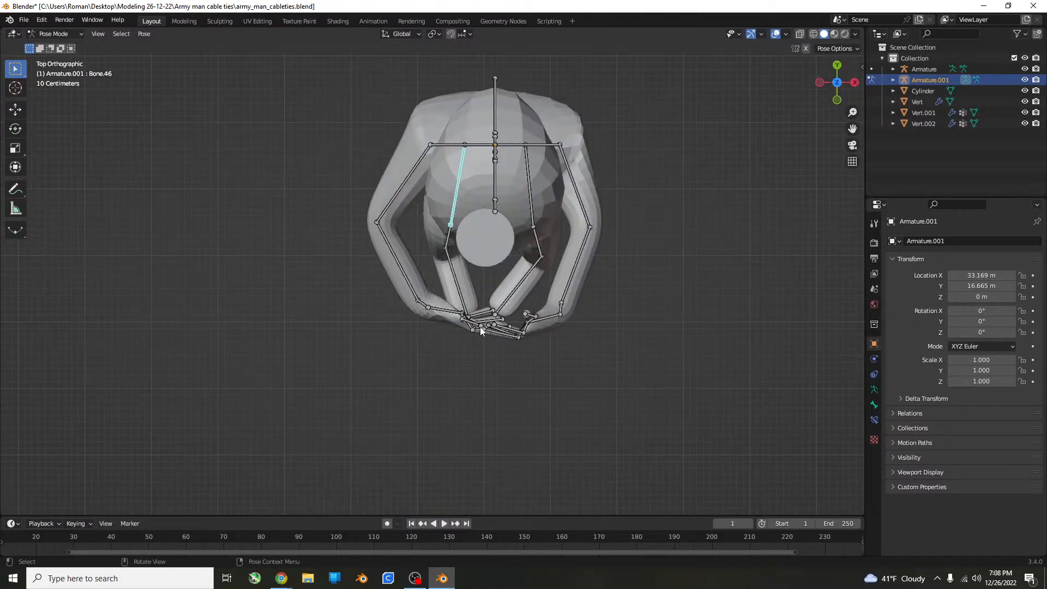
key(r)
click(443, 273)
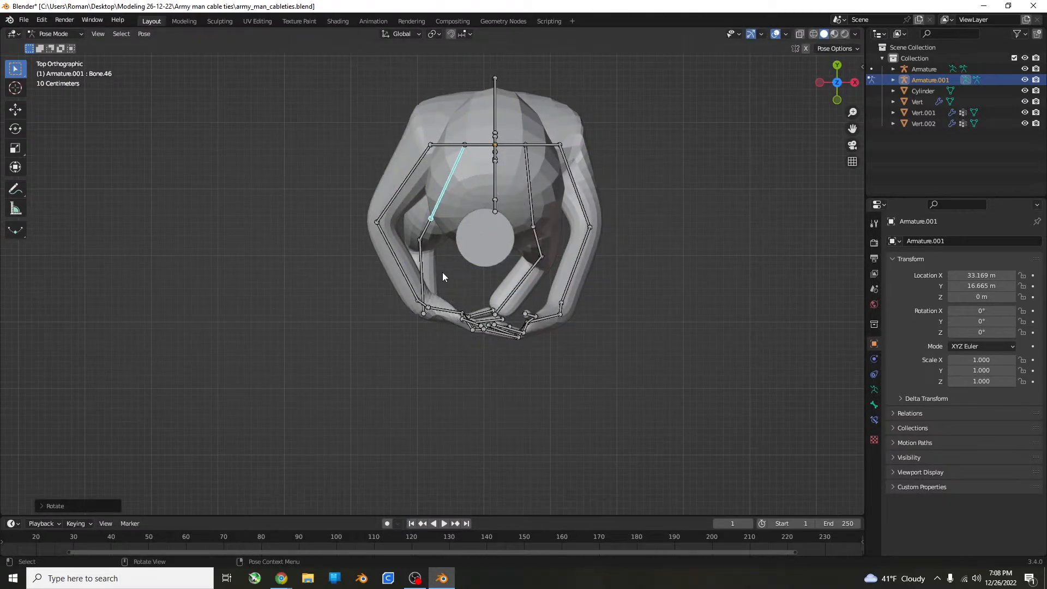
click(423, 264)
key(r)
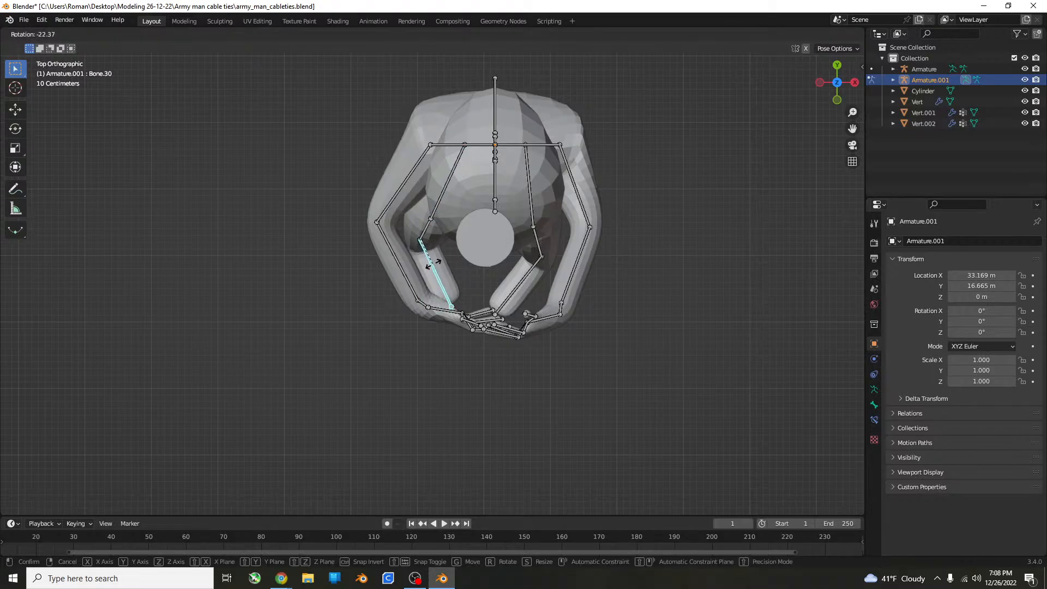
click(437, 261)
middle_drag(437, 261, 505, 195)
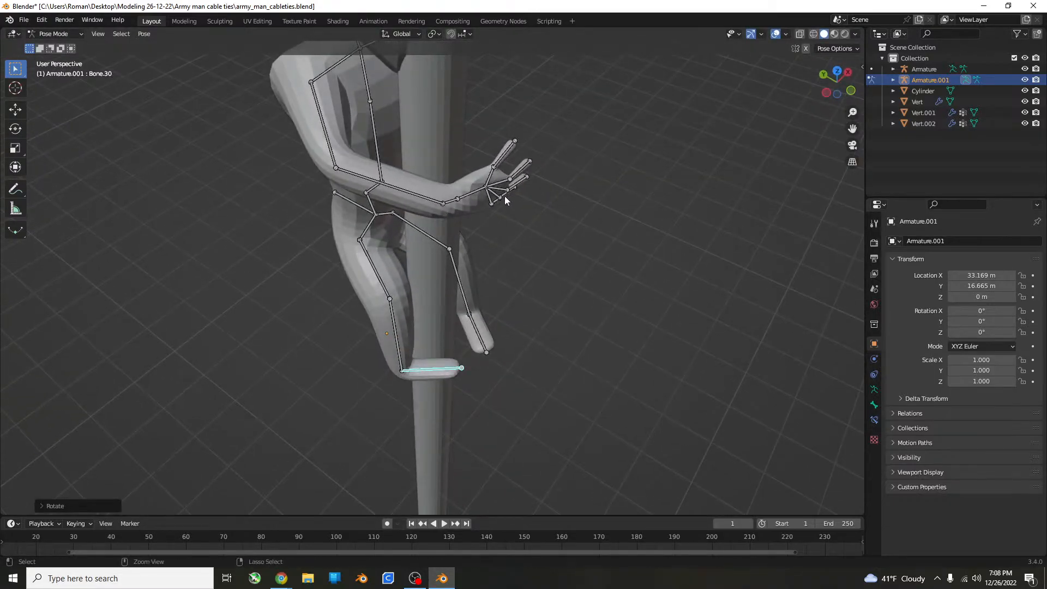
Rotate the right thigh bone outward in the front view to spread the right leg away from the cylinder.
middle_drag(390, 287, 437, 287)
key(KP_1)
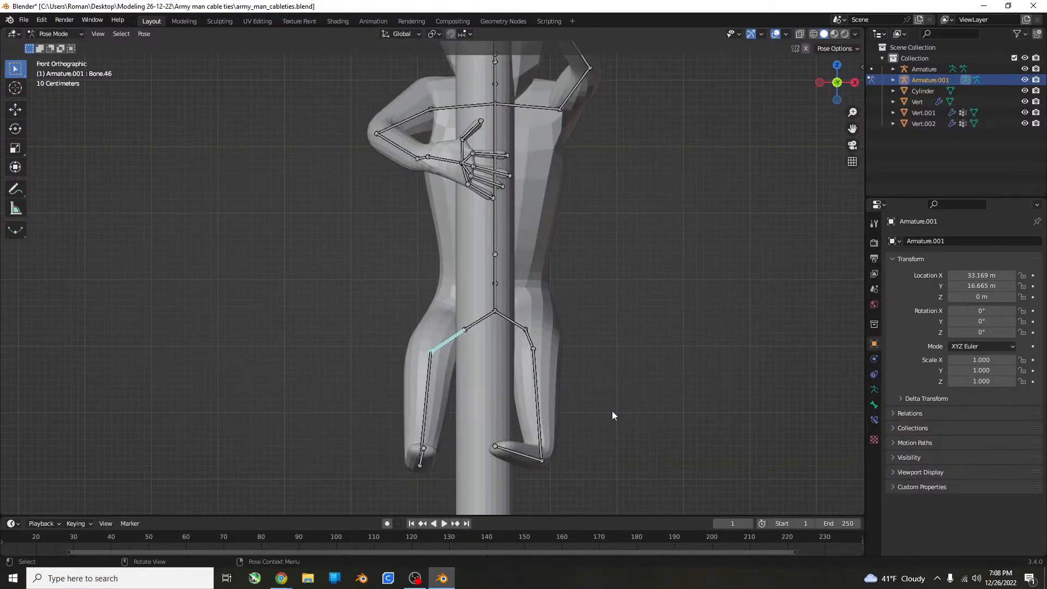
key(r)
click(544, 413)
Rotate the left thigh bone outward in the top view so the left leg clears the cylinder.
click(534, 343)
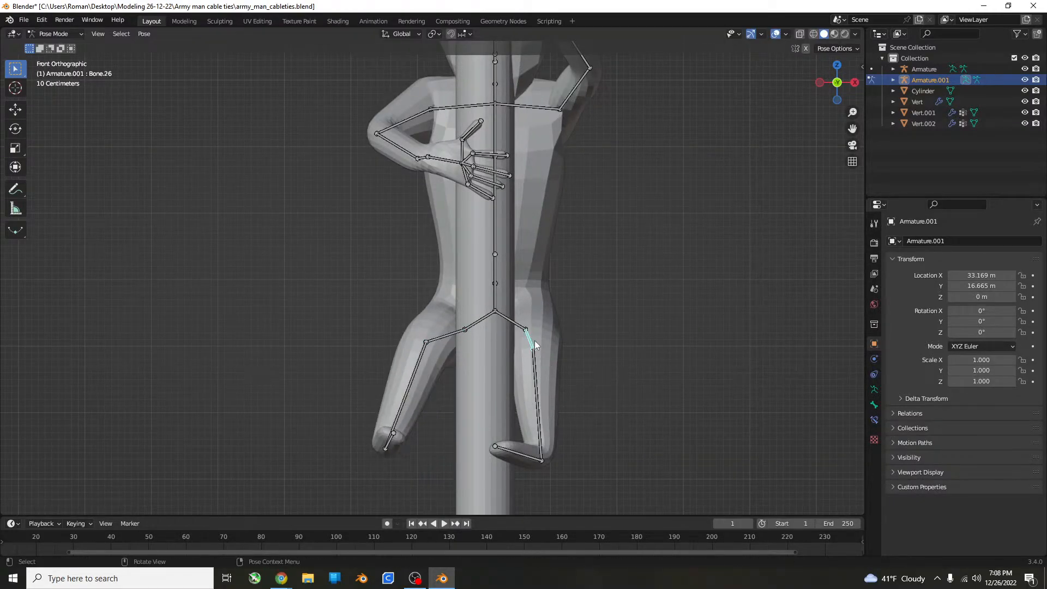
key(r)
click(537, 337)
key(ctrl+z)
middle_drag(666, 368, 640, 424)
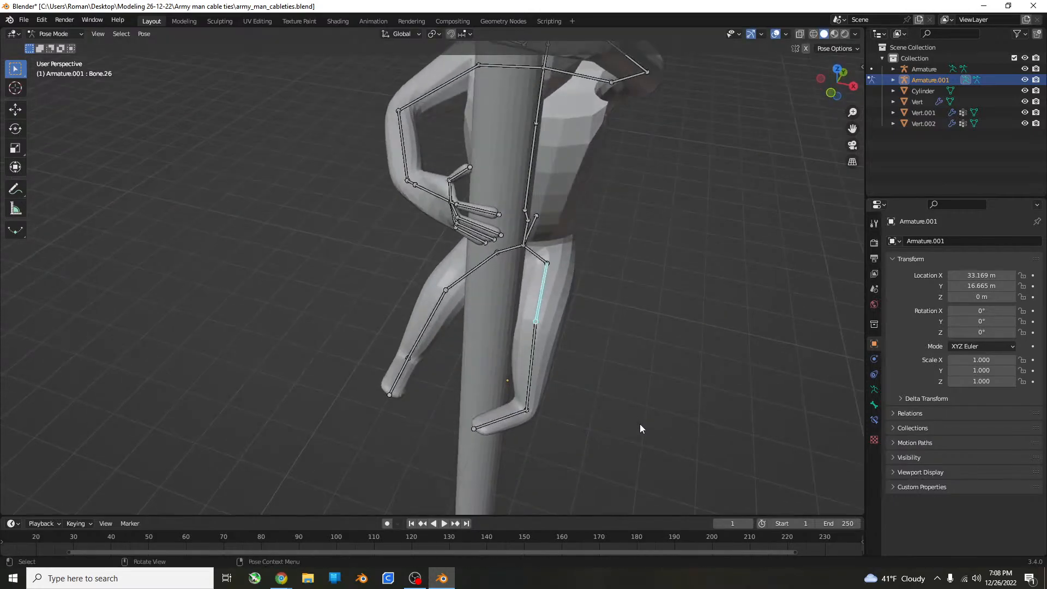
key(KP_7)
key(r)
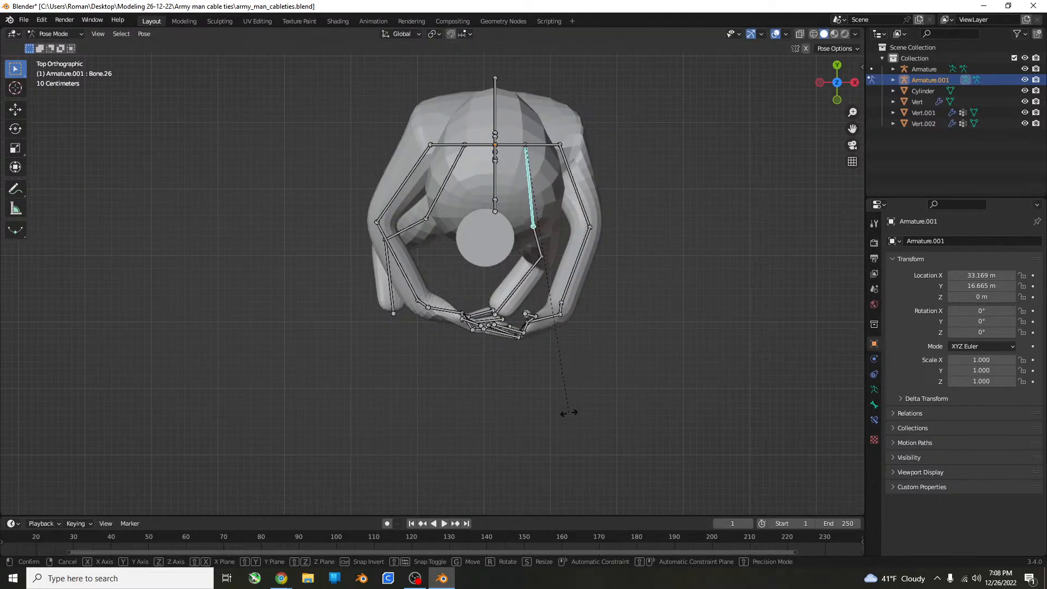
click(621, 398)
middle_drag(623, 397, 622, 280)
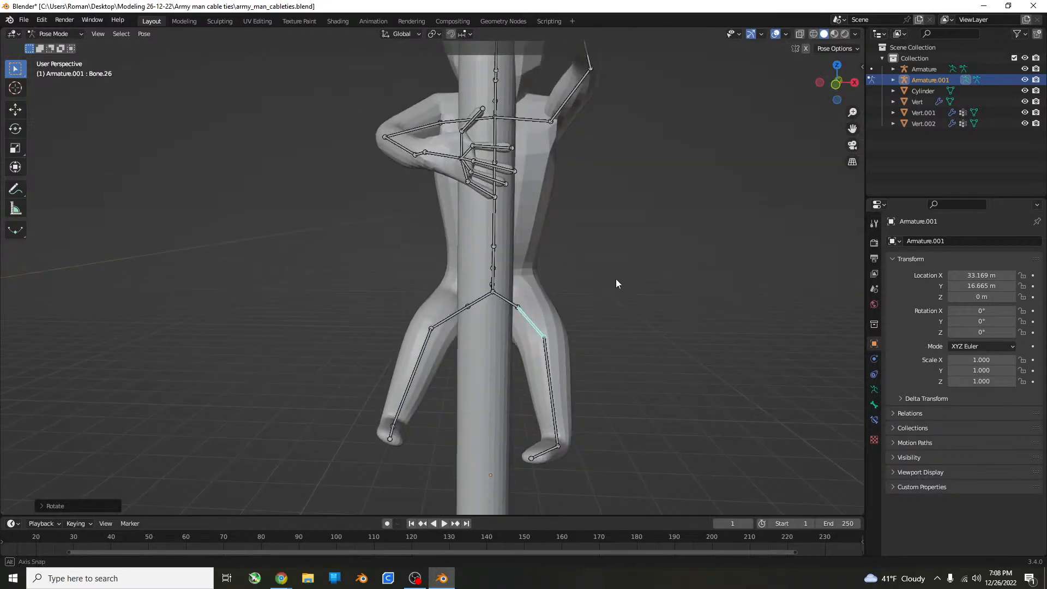
Select the left shin bone and rotate it inward in the front view toward the cylinder.
scroll(568, 354, up, 3)
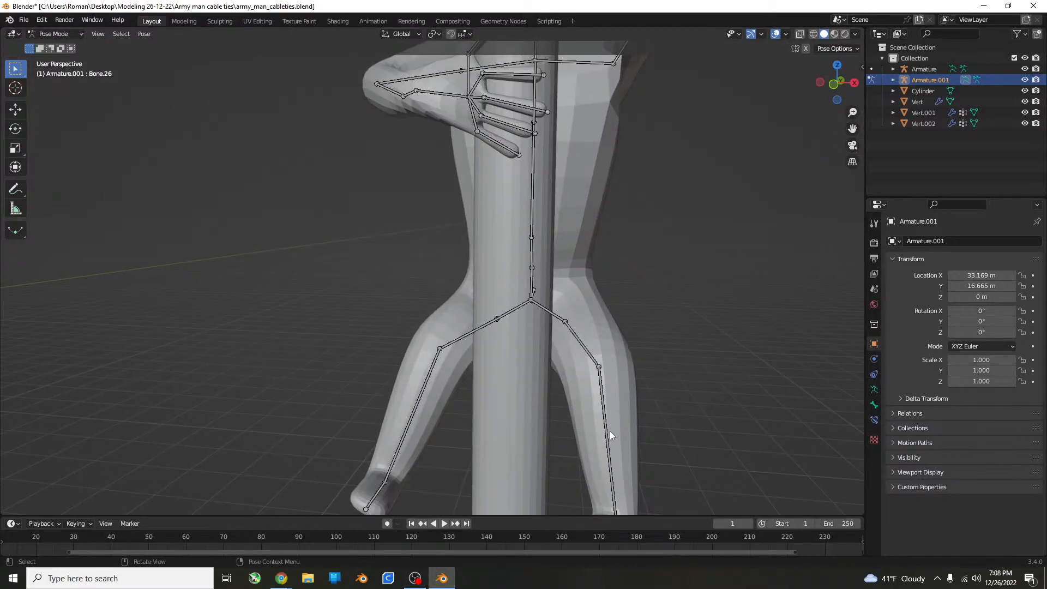
middle_drag(610, 430, 616, 456)
scroll(609, 456, down, 3)
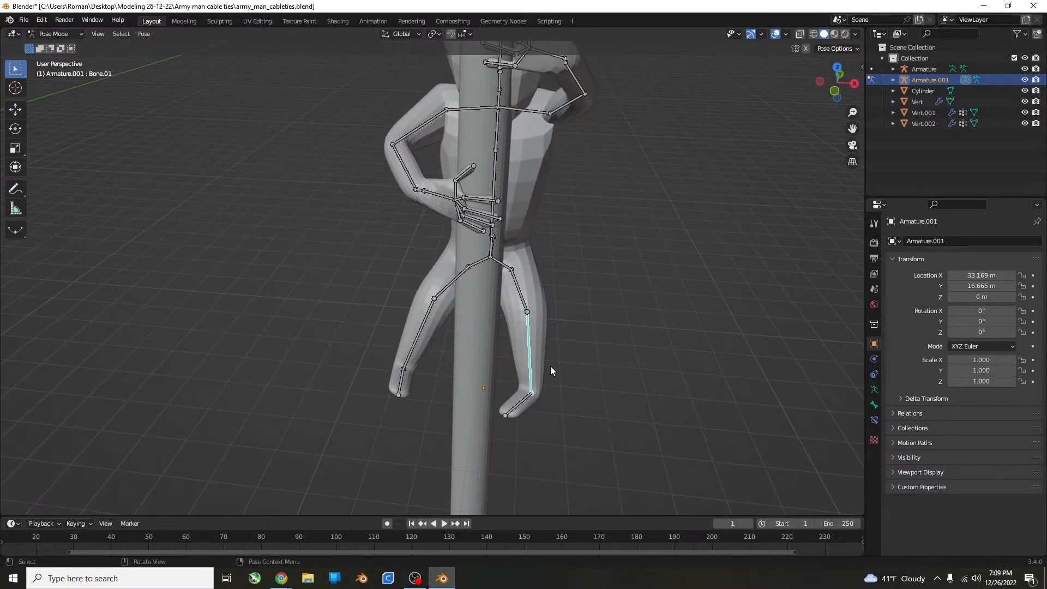
middle_drag(550, 366, 572, 343)
key(KP_1)
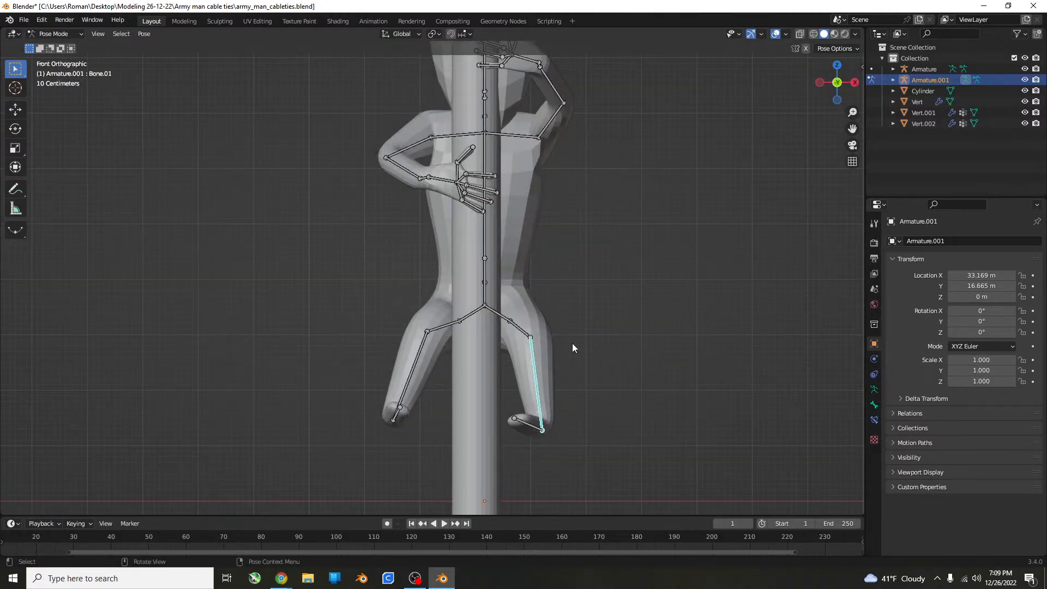
key(r)
click(551, 379)
Rotate the left shin bone forward and up past the cylinder in the right side view.
middle_drag(551, 378, 504, 358)
key(KP_3)
key(r)
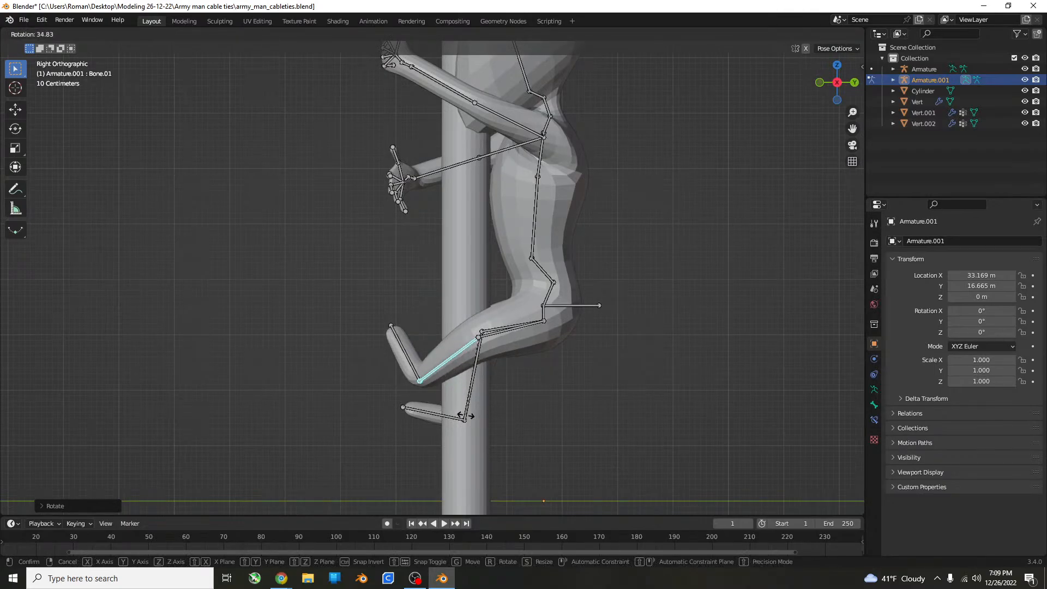
click(459, 417)
middle_drag(459, 417, 581, 465)
Rotate the right shin bone forward about 46° in the right side view to line up with the left shin.
click(424, 329)
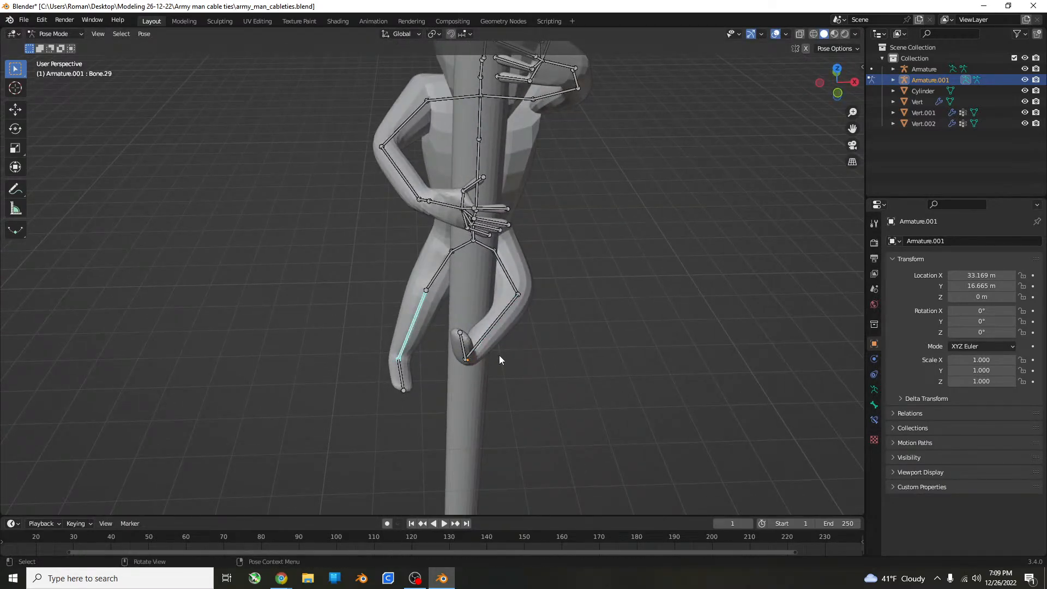
key(KP_3)
key(r)
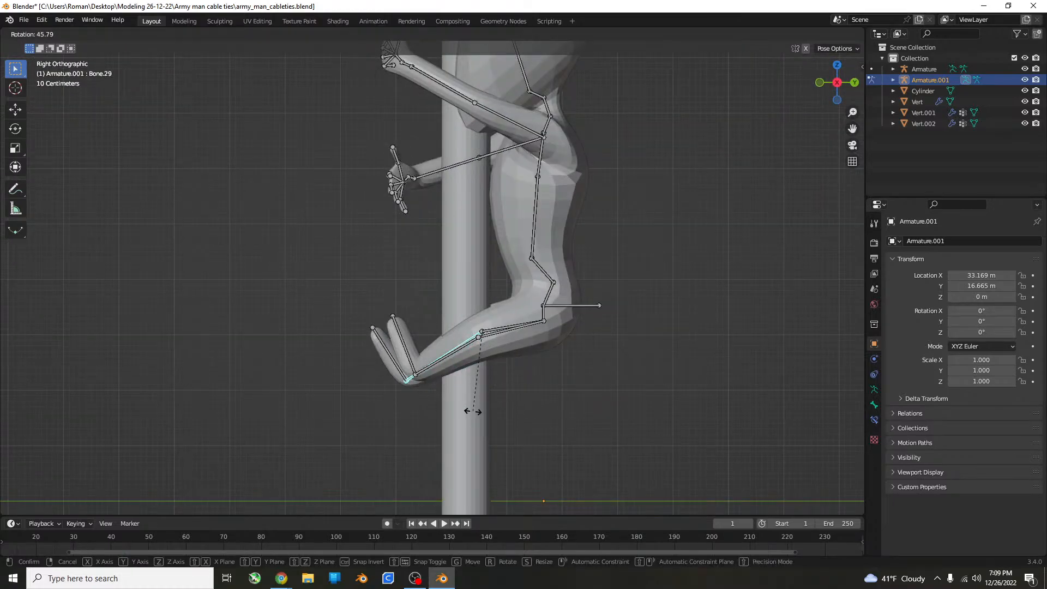
click(473, 410)
middle_drag(473, 401, 617, 436)
Adjust both shin bones in the top view so the lower legs converge evenly beyond the cylinder.
key(KP_7)
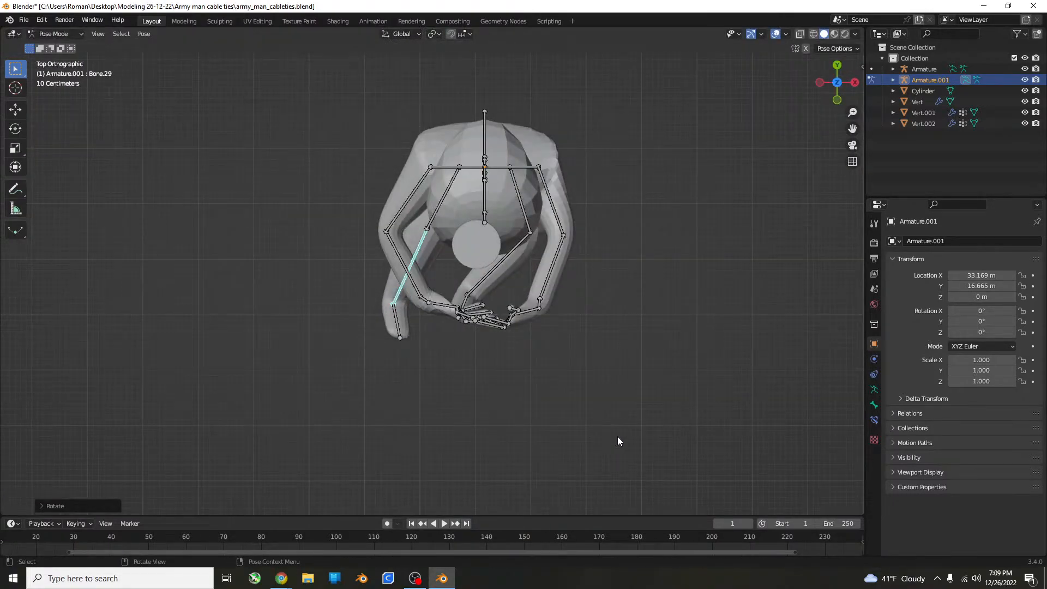
key(r)
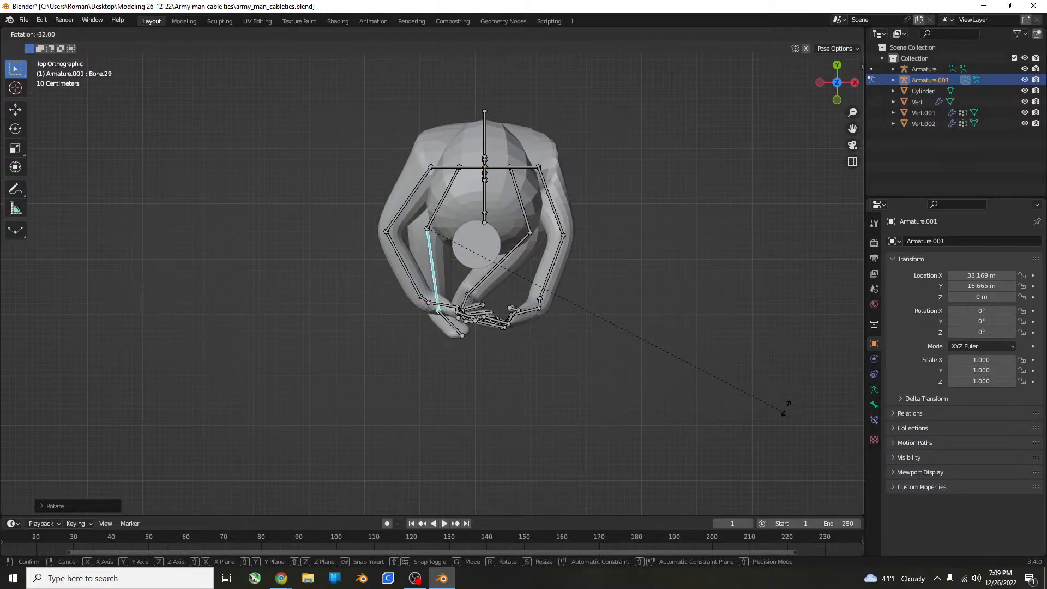
key(g)
click(673, 367)
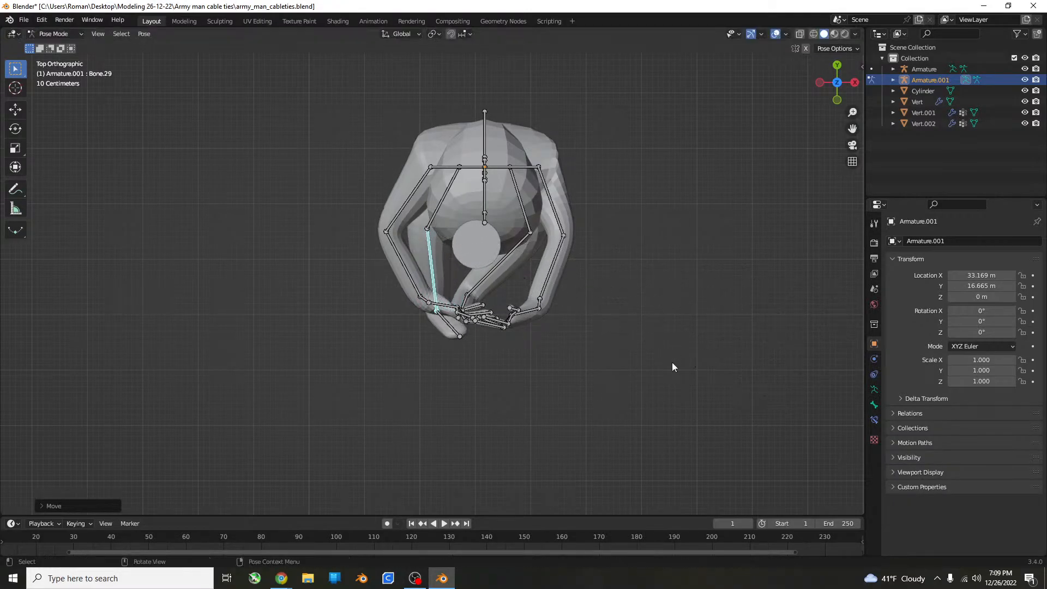
key(g)
click(472, 285)
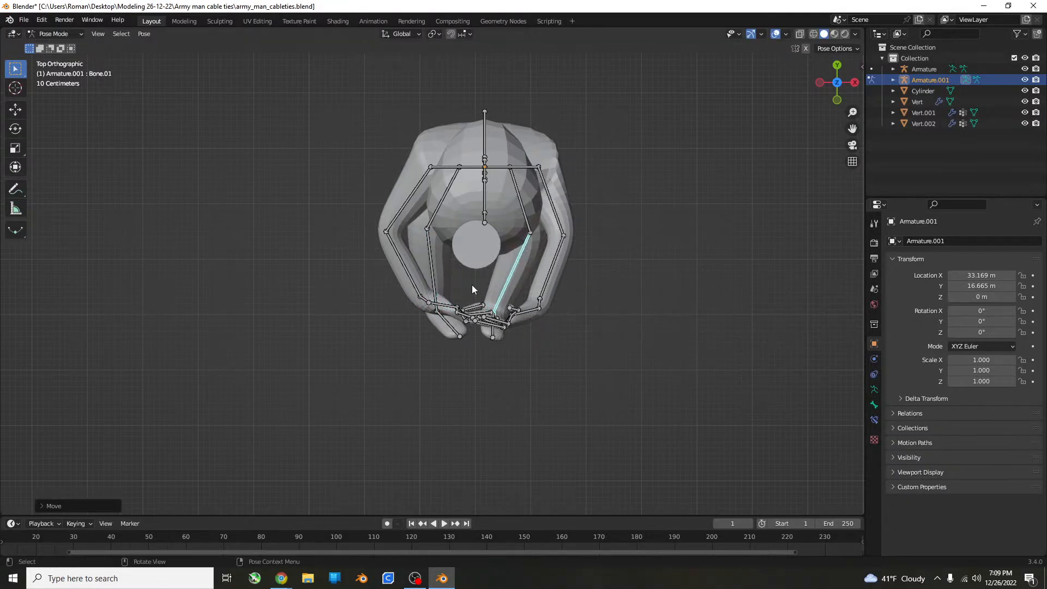
click(432, 263)
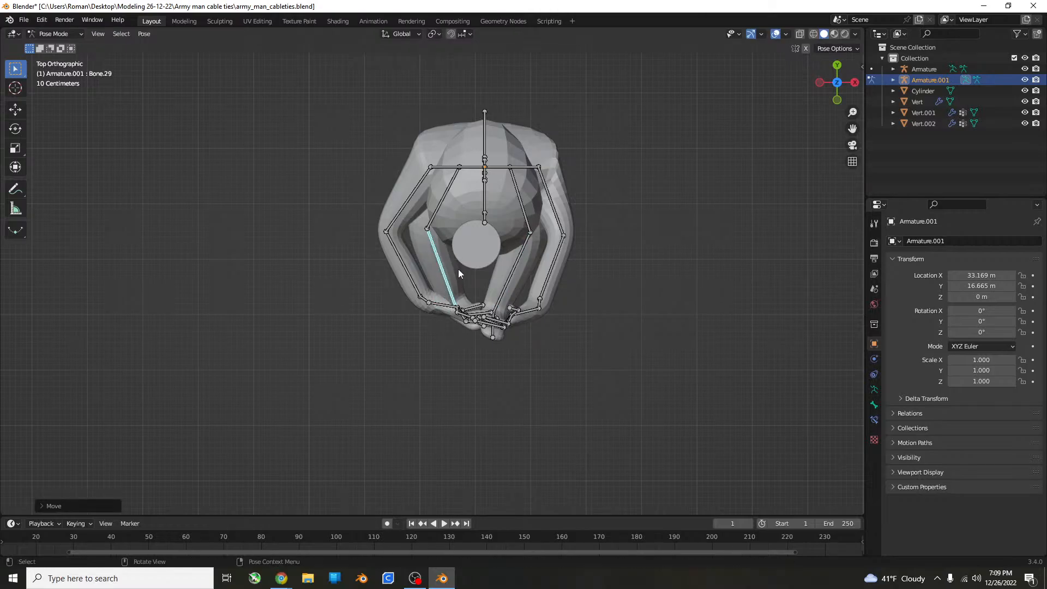
Rotate the right and left foot bones inward in the front view so the feet cross over the cylinder.
middle_drag(458, 270, 577, 296)
key(r)
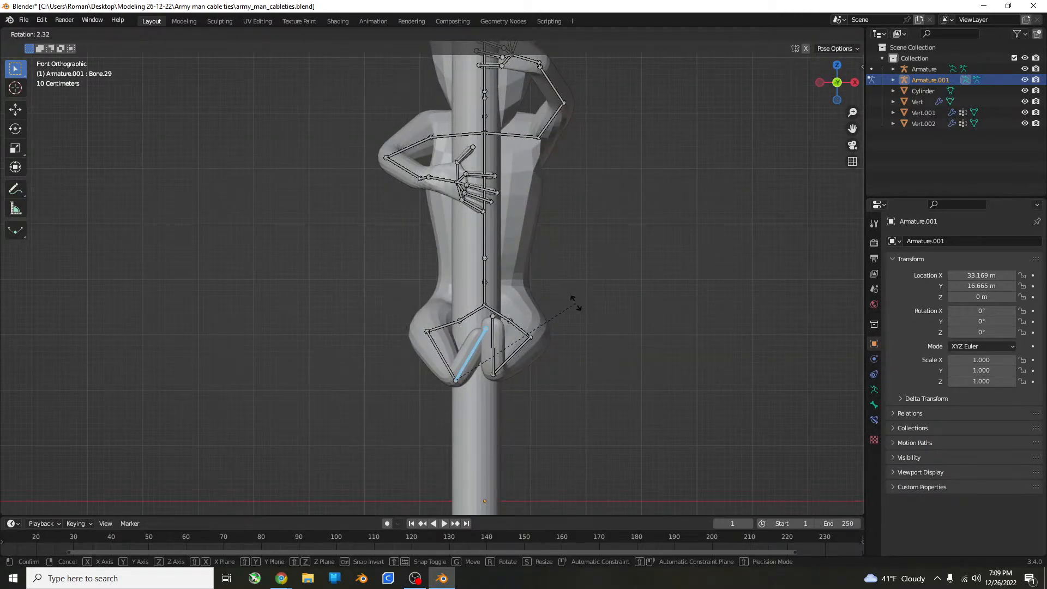
click(496, 359)
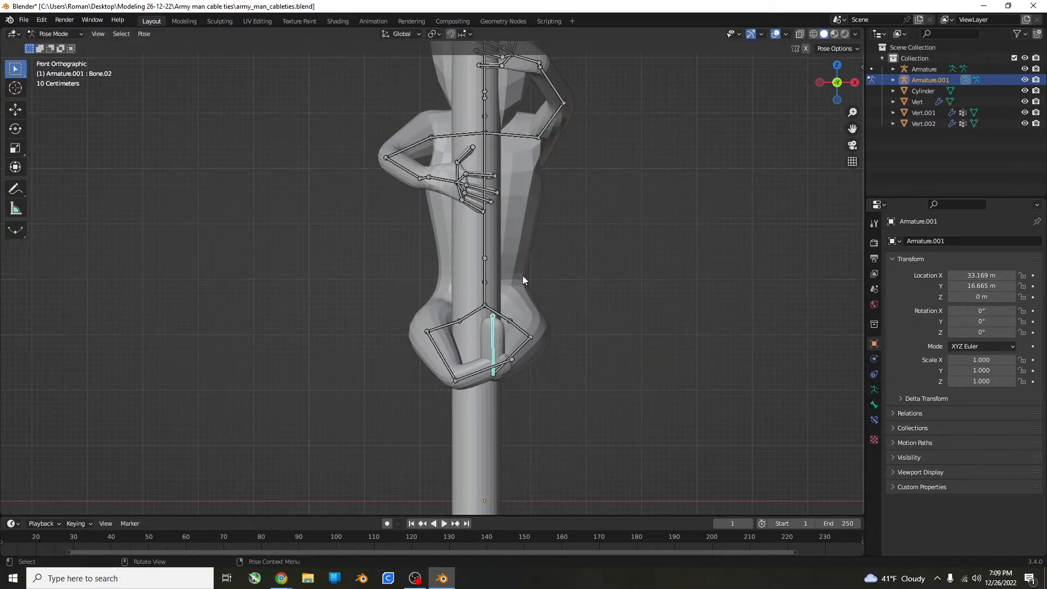
key(r)
click(318, 347)
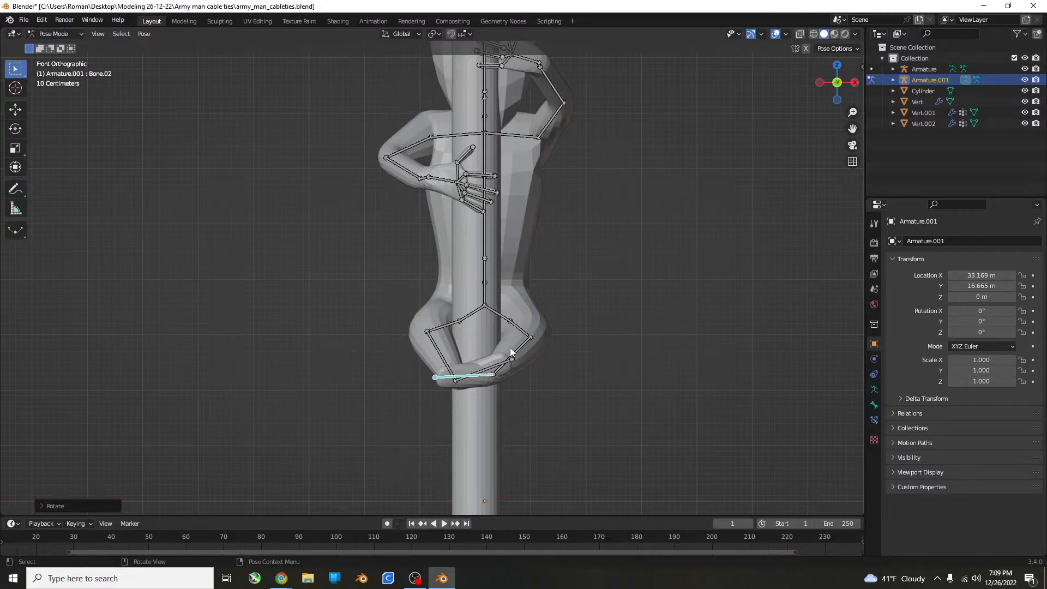
Rotate the left thigh and right shin bones slightly outward in the front view to separate the crossed feet.
click(517, 324)
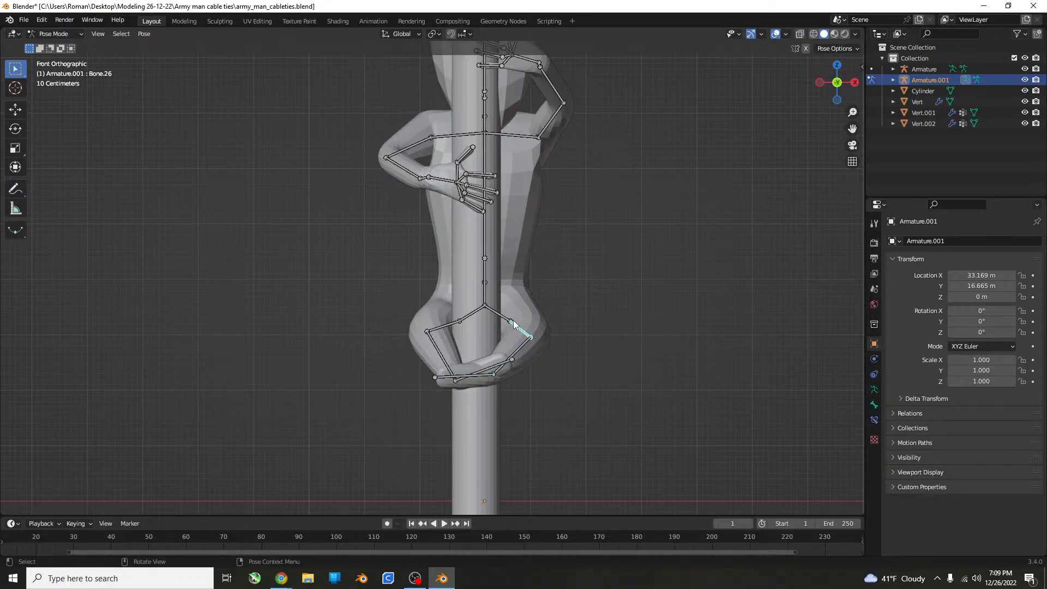
key(r)
click(540, 313)
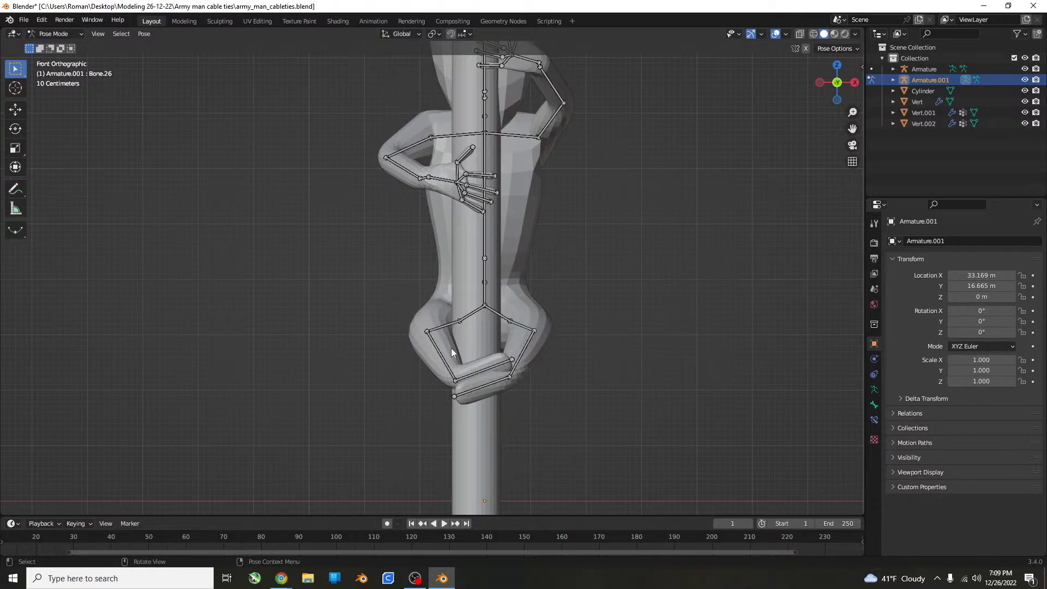
click(446, 352)
key(r)
click(487, 343)
Rotate the right thigh bone slightly outward about the global Z axis.
click(467, 326)
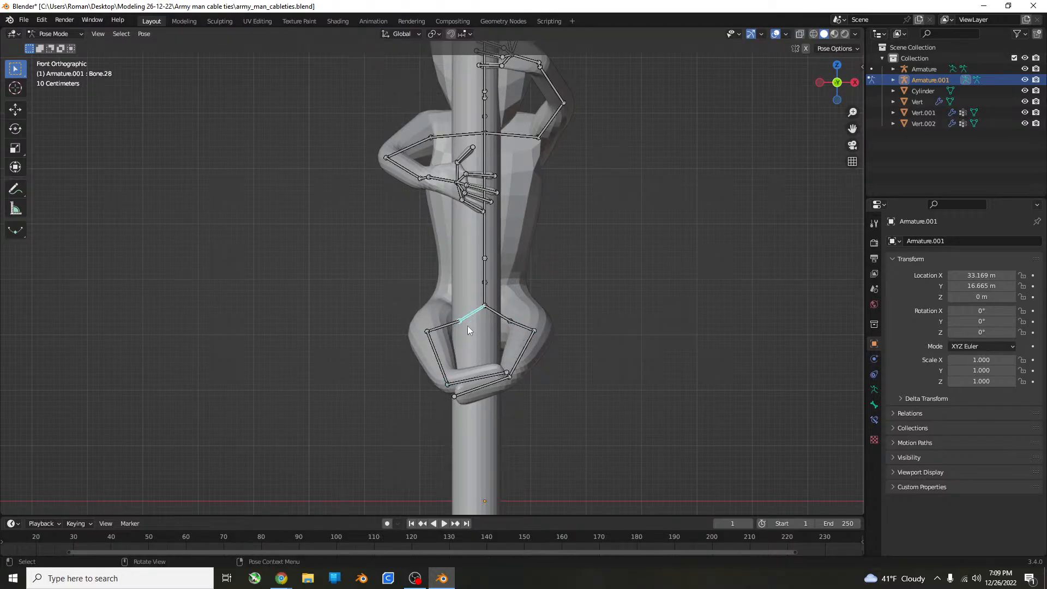
key(r)
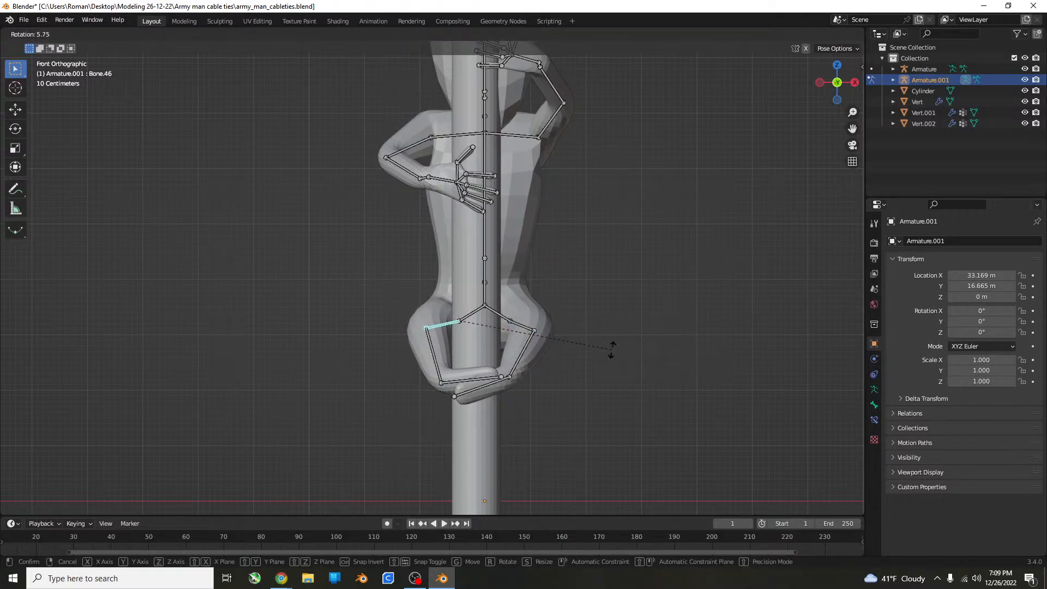
key(z)
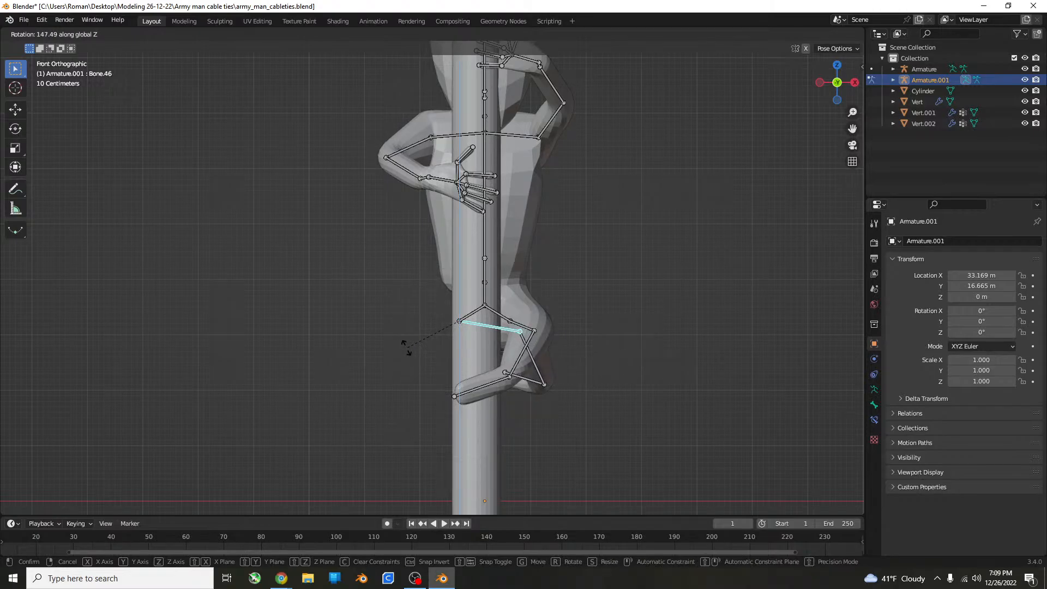
click(699, 346)
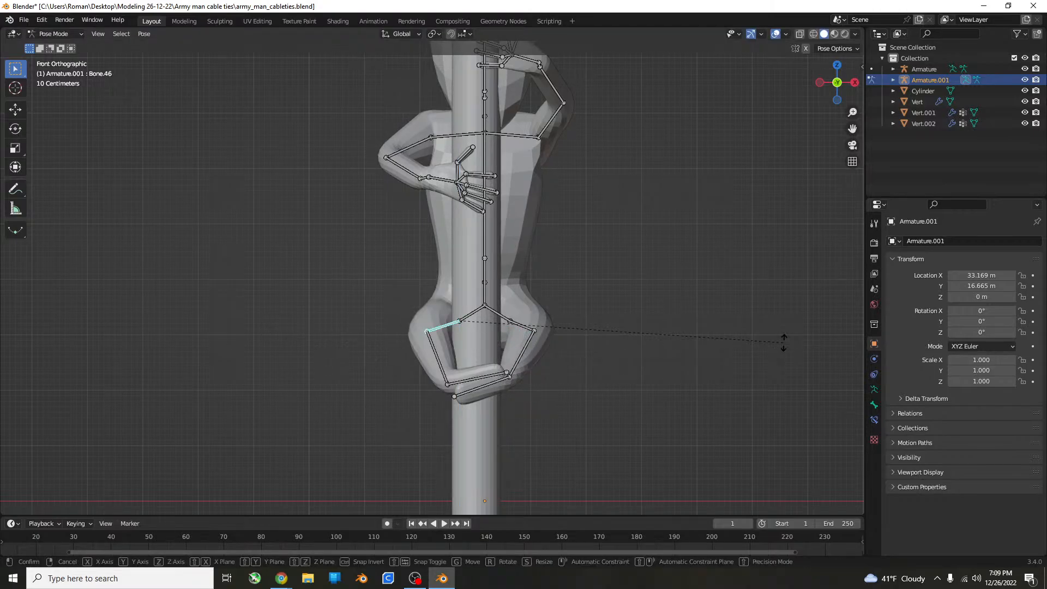
key(r)
key(z)
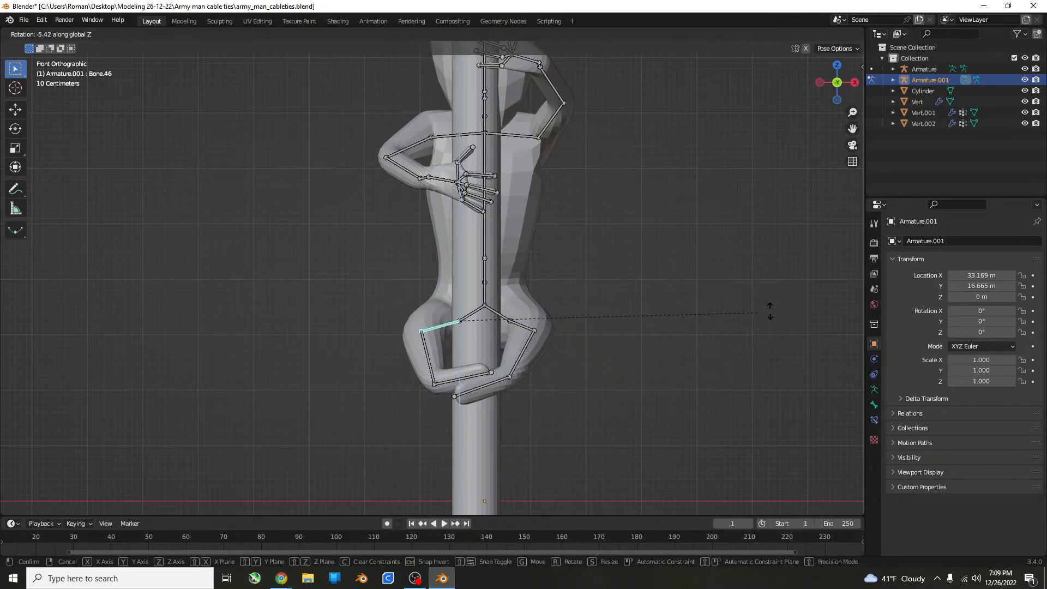
click(837, 281)
Rotate the left thigh bone outward about the global Z axis and swing the left shin inward toward the cylinder.
middle_drag(836, 280, 617, 326)
key(r)
key(z)
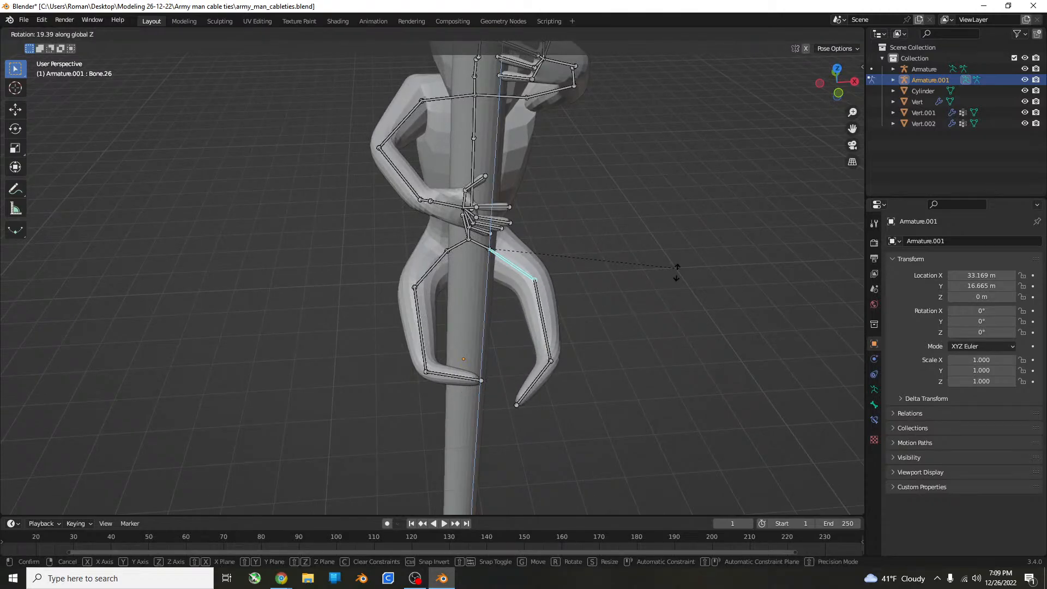
click(580, 332)
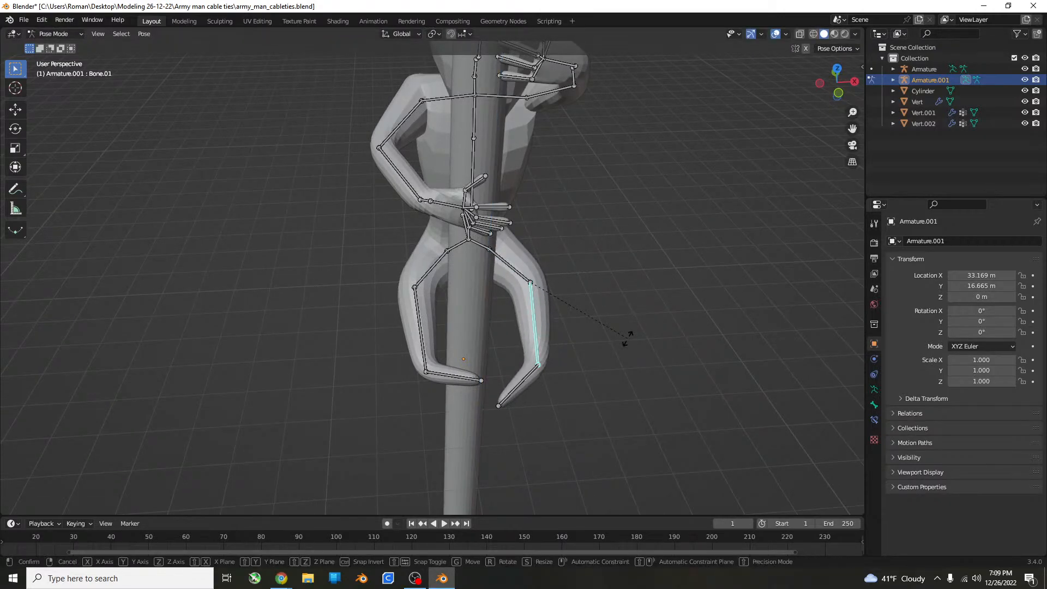
key(r)
click(538, 359)
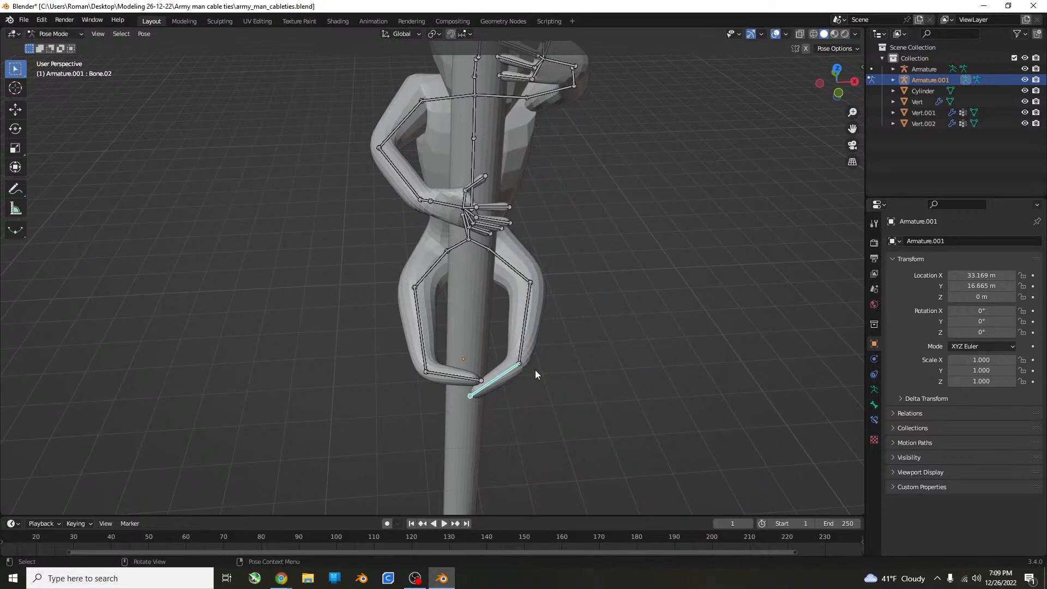
Rotate the selected foot bone about the global Z axis in two passes to bring it around the cylinder.
middle_drag(534, 369, 432, 382)
key(r)
key(z)
click(598, 387)
scroll(584, 332, down, 4)
scroll(626, 384, up, 5)
key(r)
key(z)
click(483, 404)
middle_drag(483, 403, 549, 387)
scroll(548, 387, down, 3)
Rotate the same leg's shin bone and its foot bone freely so the lower leg curls around the cylinder.
click(500, 368)
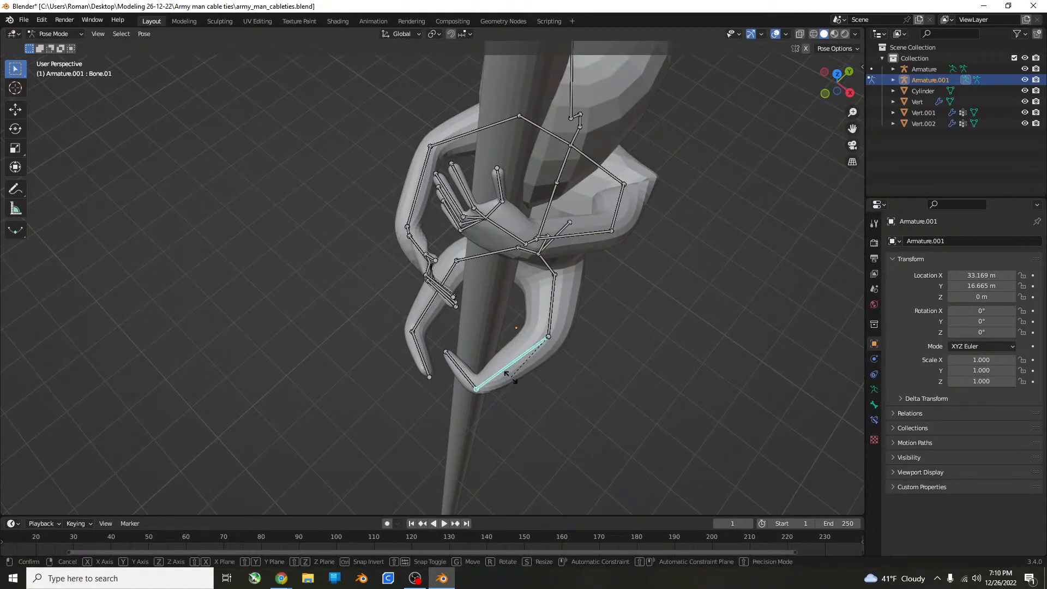
key(r)
click(512, 382)
middle_drag(512, 382, 465, 366)
click(450, 357)
key(r)
click(558, 334)
middle_drag(558, 335, 650, 288)
click(469, 403)
Compare the pose with the armature's rest position and inspect the whole figure in Object Mode.
key(Tab)
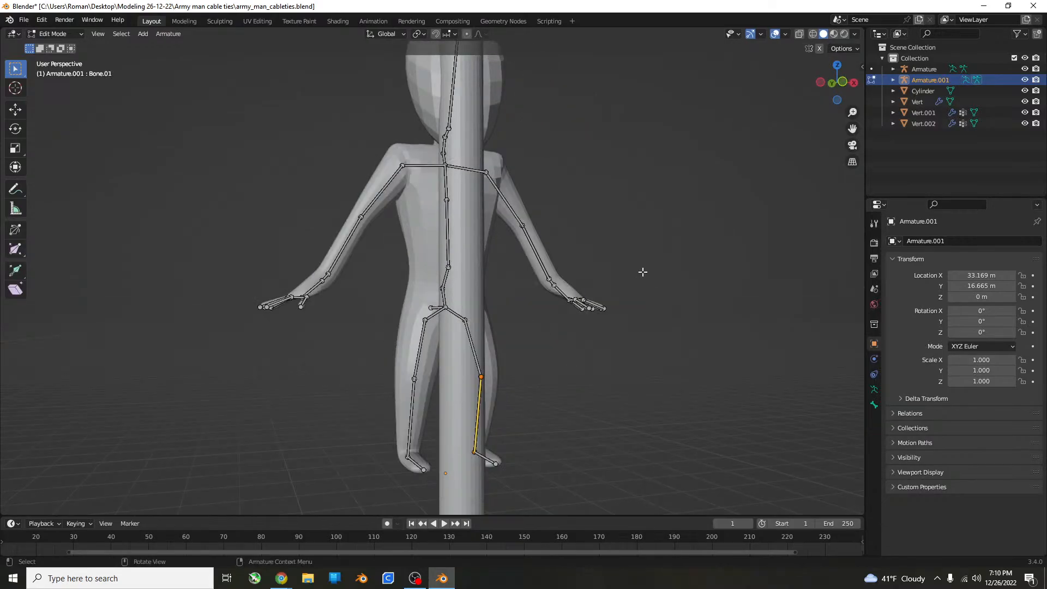
key(Tab)
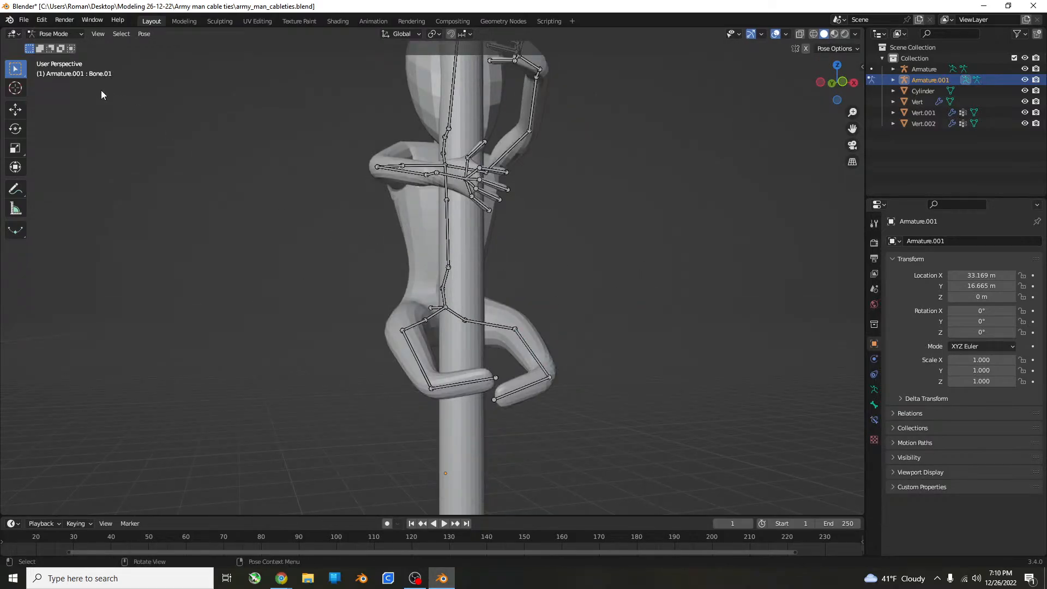
click(68, 33)
click(52, 45)
scroll(630, 224, down, 4)
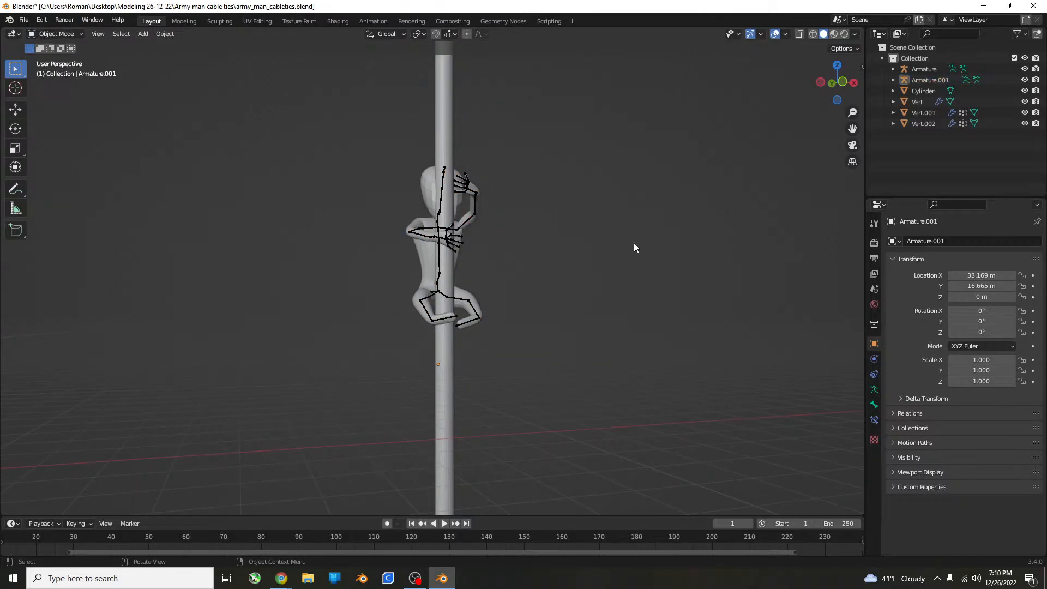
middle_drag(634, 243, 523, 229)
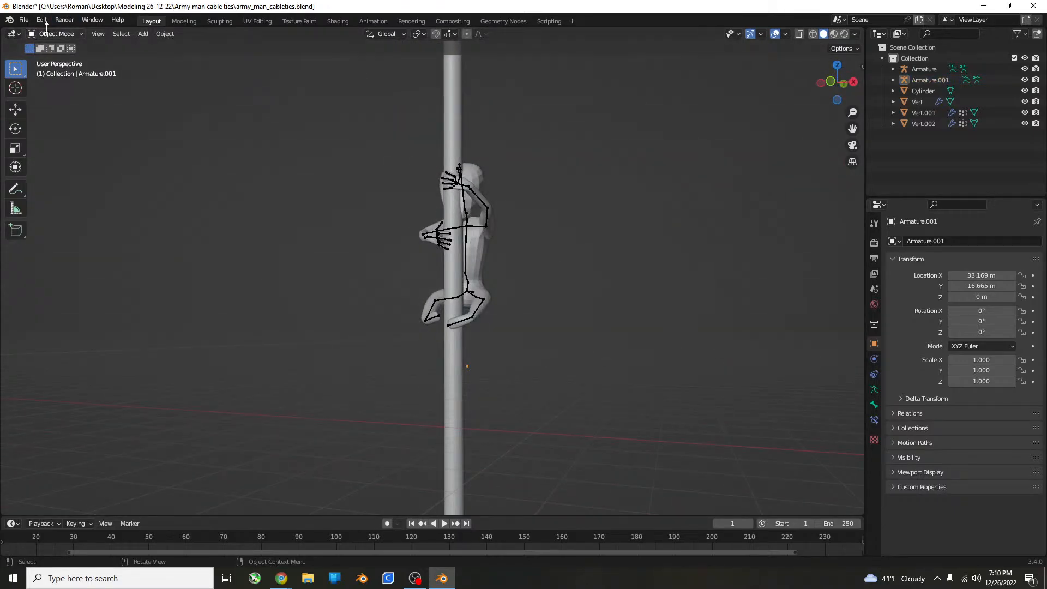
Select the posed figure's armature and switch it back to Pose Mode.
click(48, 35)
click(50, 47)
click(488, 215)
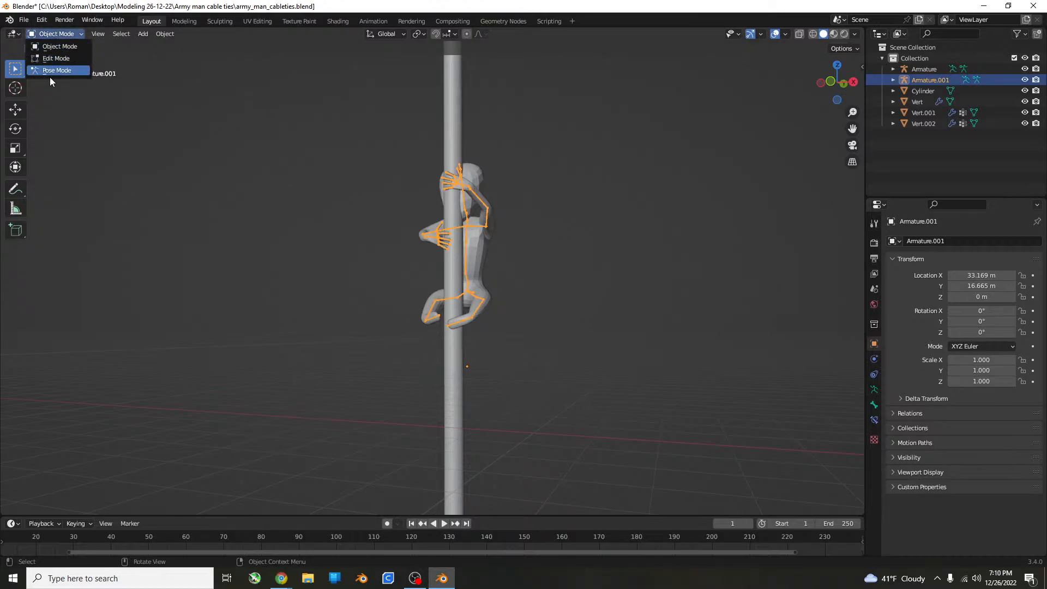
click(49, 77)
Rotate the lower neck bone by about 15° in the top view to turn the head beside the cylinder.
middle_drag(389, 289, 492, 315)
scroll(469, 296, up, 3)
middle_drag(446, 276, 515, 324)
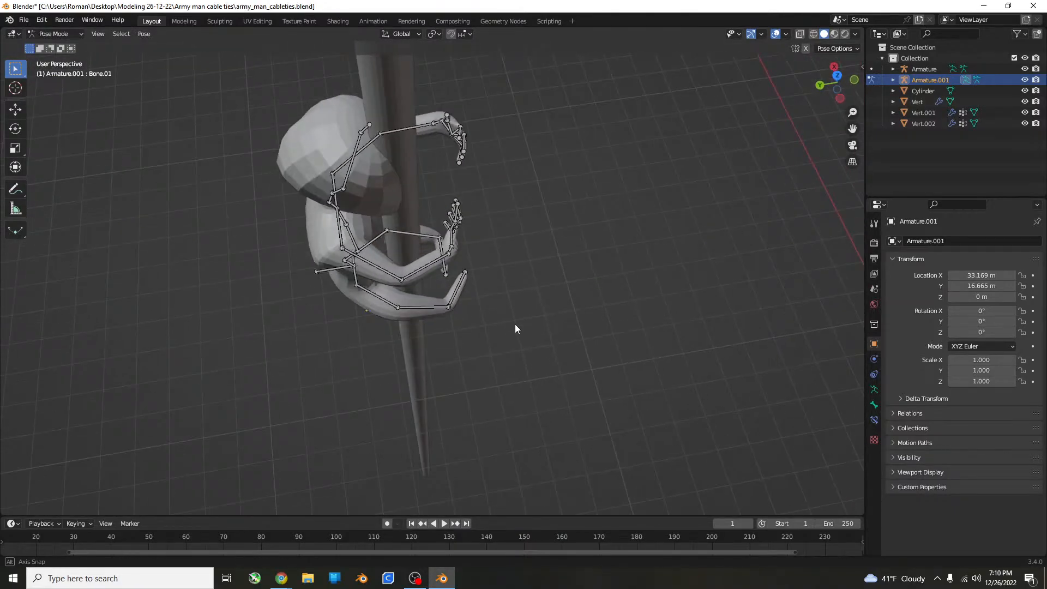
scroll(463, 292, down, 7)
middle_drag(462, 292, 440, 253)
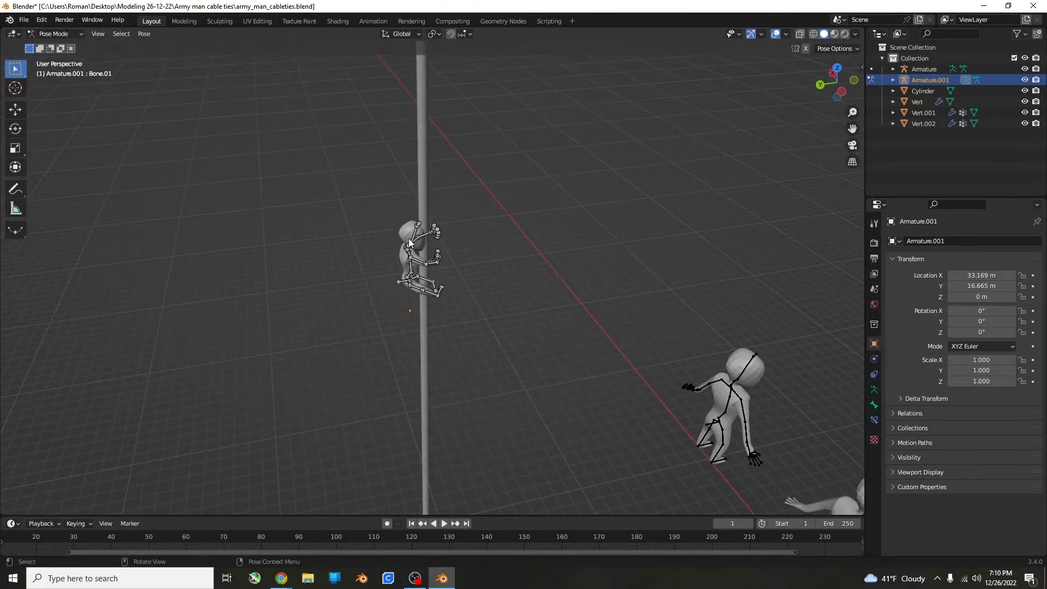
scroll(408, 240, up, 8)
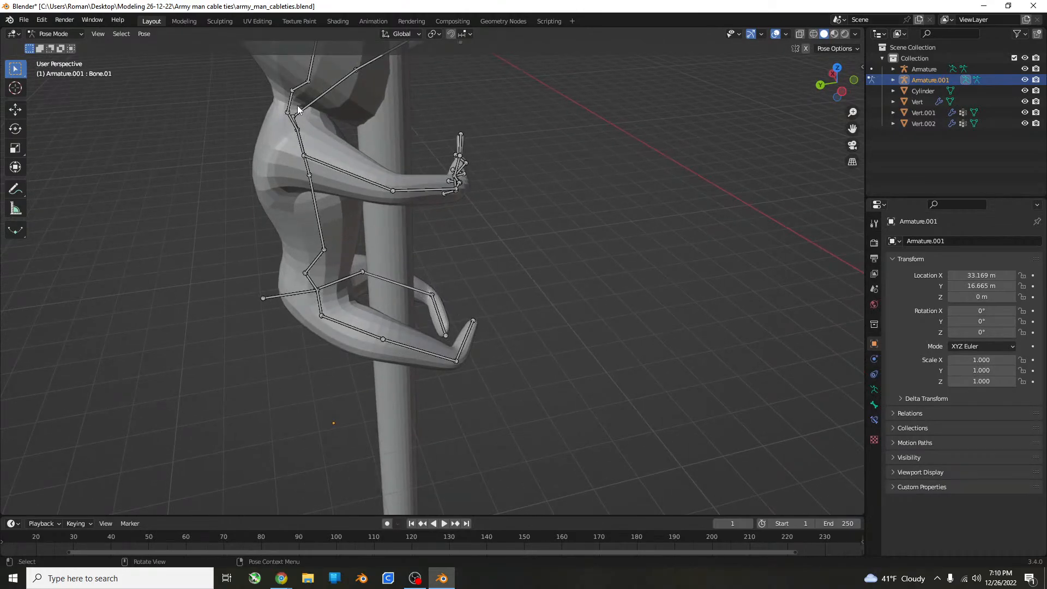
key(KP_7)
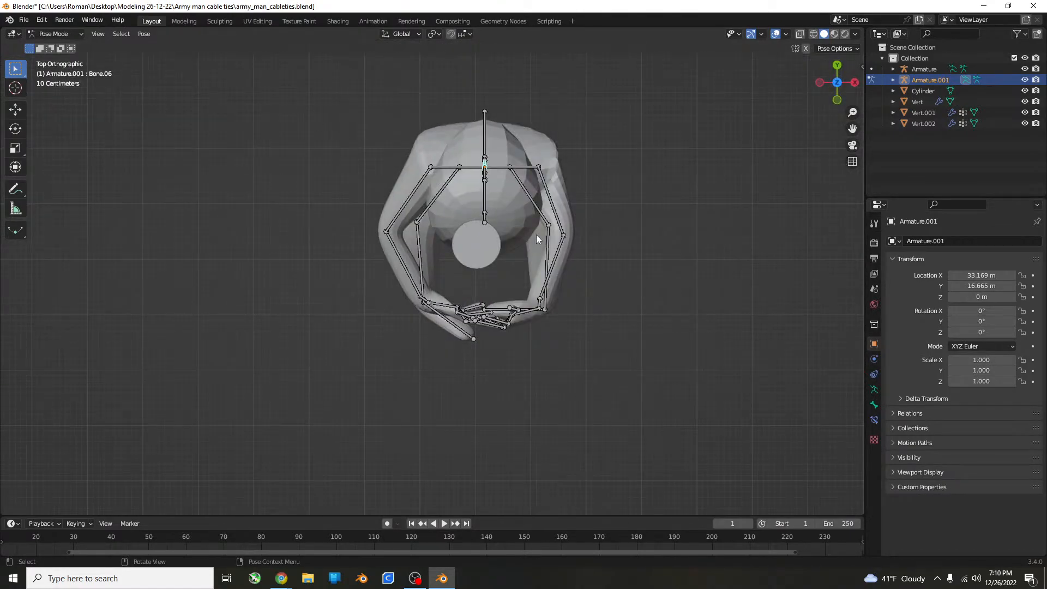
shift+middle_drag(535, 234, 548, 286)
key(r)
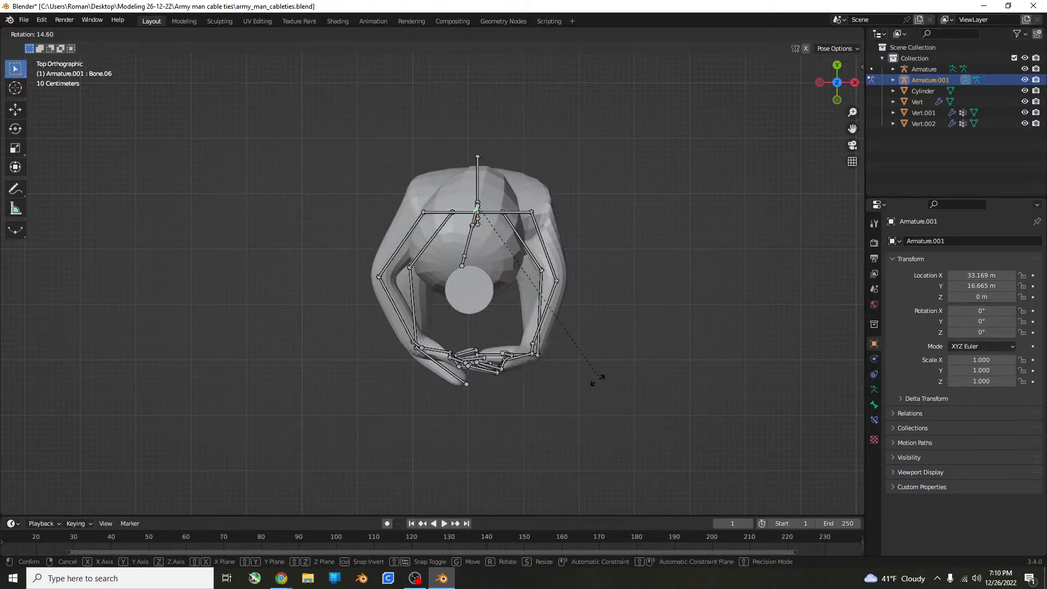
click(598, 379)
Rotate the neck about the global Z axis and tilt the upper neck bone so the head leans beside the cylinder.
middle_drag(414, 305, 466, 258)
key(r)
key(z)
click(497, 273)
key(r)
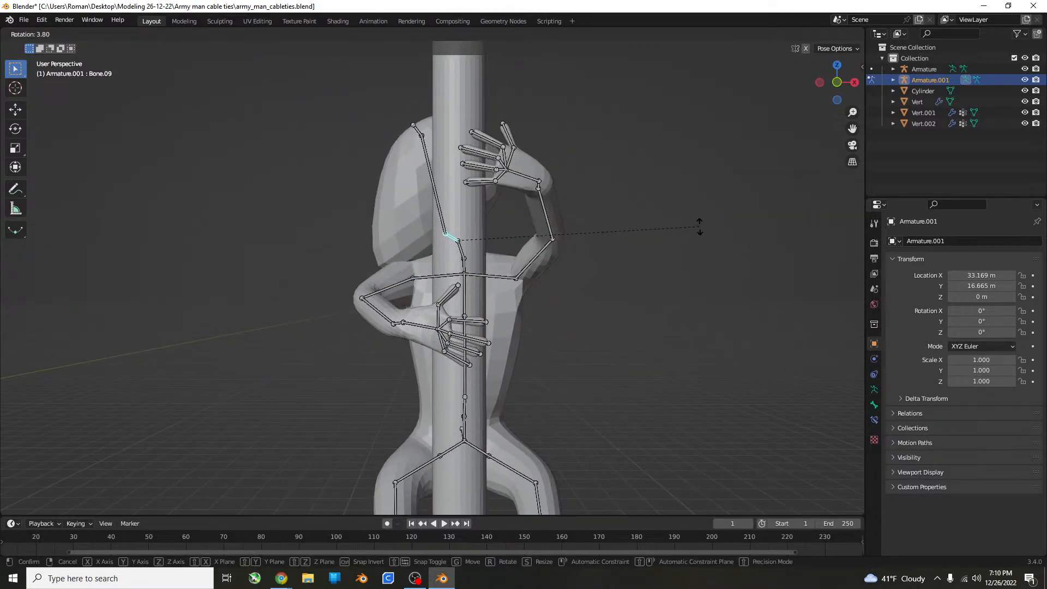
click(666, 327)
middle_drag(666, 327, 692, 175)
key(Tab)
key(Tab)
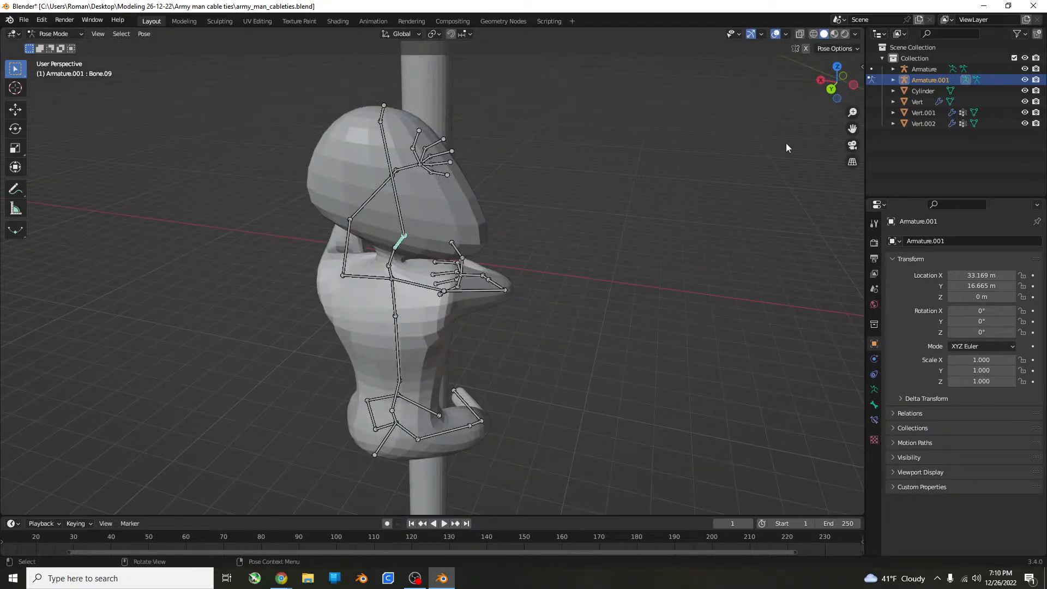
Save the file with the finished pose and switch the armature to Object Mode.
middle_drag(786, 143, 655, 176)
scroll(655, 176, down, 5)
key(ctrl+z)
middle_drag(635, 220, 604, 200)
key(ctrl+s)
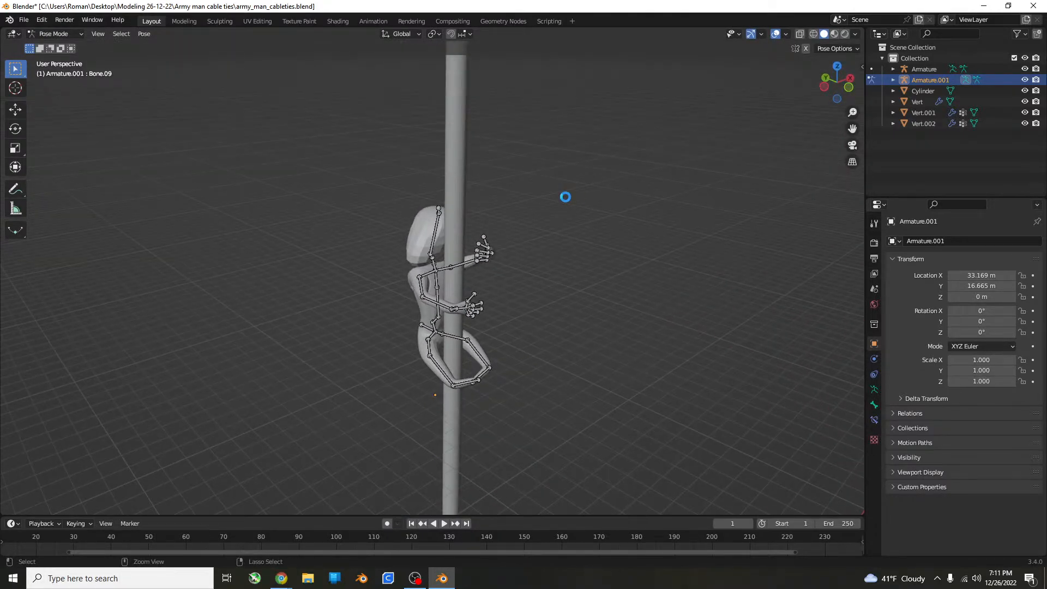
click(69, 34)
click(55, 46)
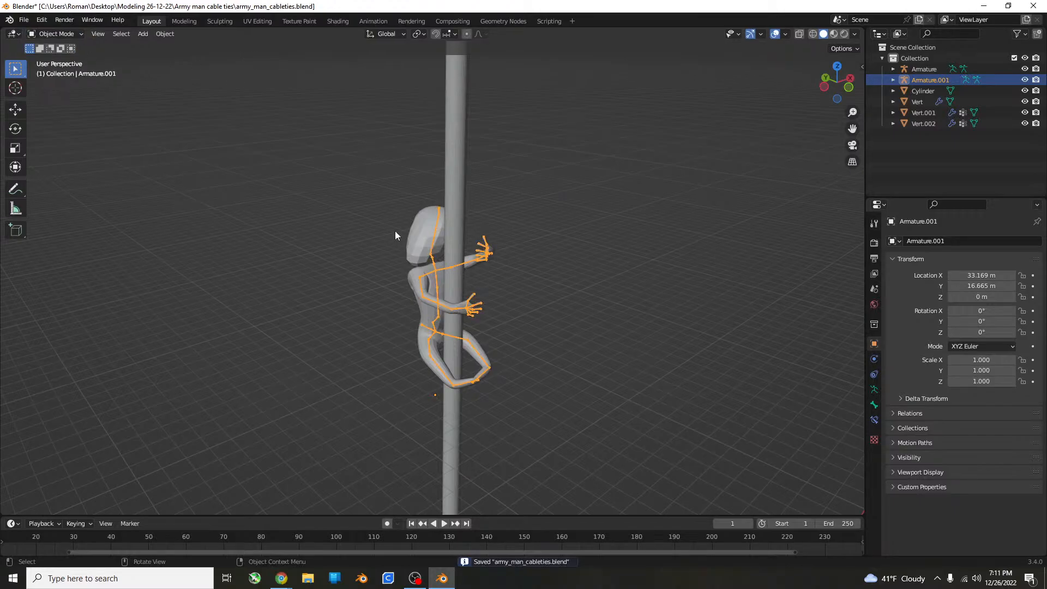
Check the posed body mesh against the cylinder from several angles, save the file again, and clear the selection.
click(503, 253)
middle_drag(509, 245, 520, 312)
scroll(520, 312, down, 7)
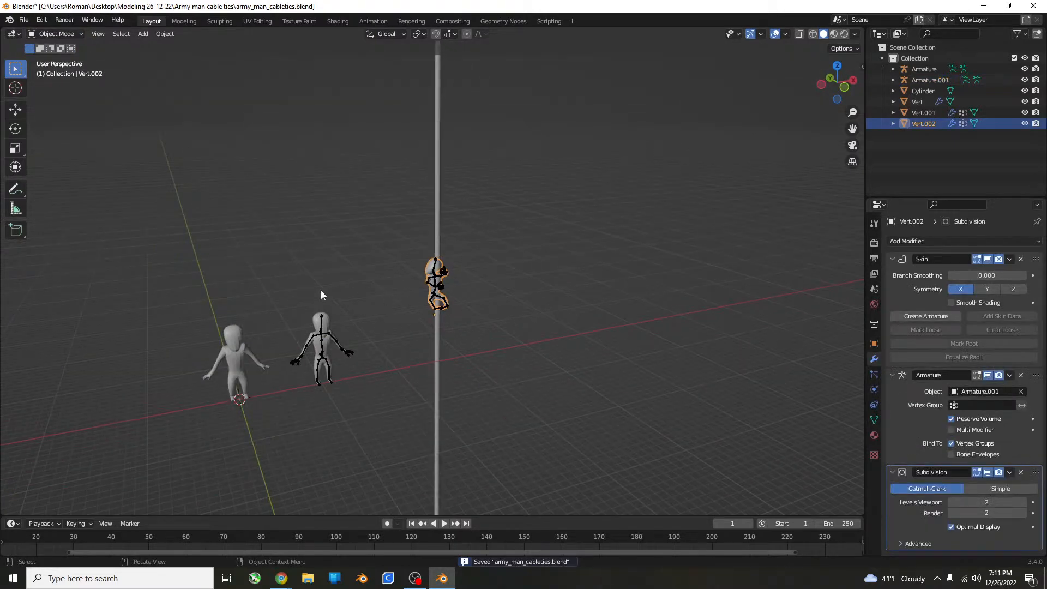
middle_drag(320, 290, 381, 120)
scroll(372, 276, up, 6)
scroll(344, 323, up, 6)
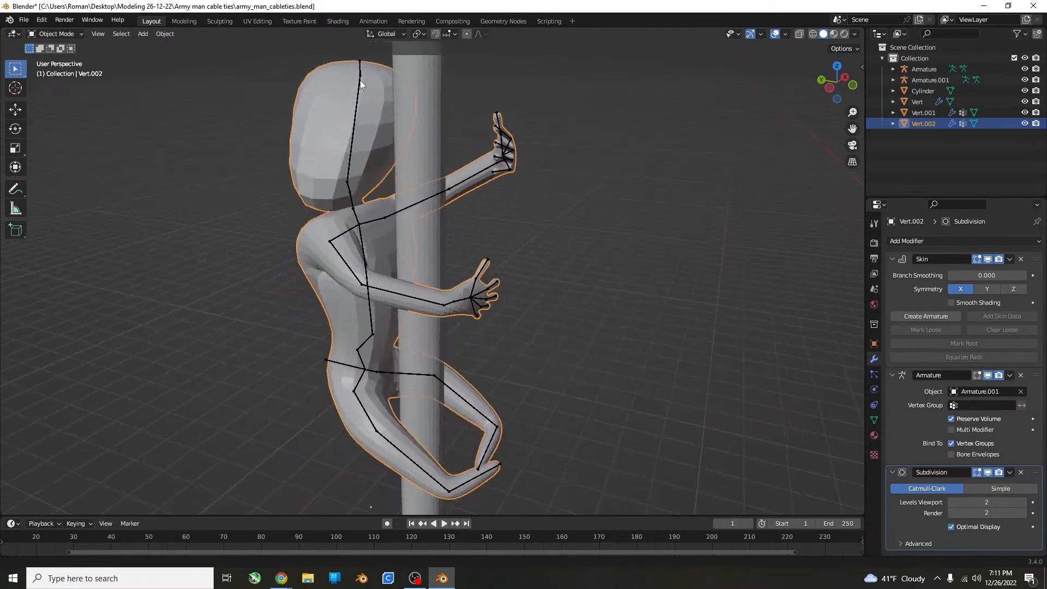
scroll(397, 123, down, 4)
key(ctrl+s)
scroll(441, 229, down, 4)
mouse_move(442, 243)
middle_down()
mouse_move(590, 215)
mouse_move(430, 254)
middle_up()
click(556, 248)
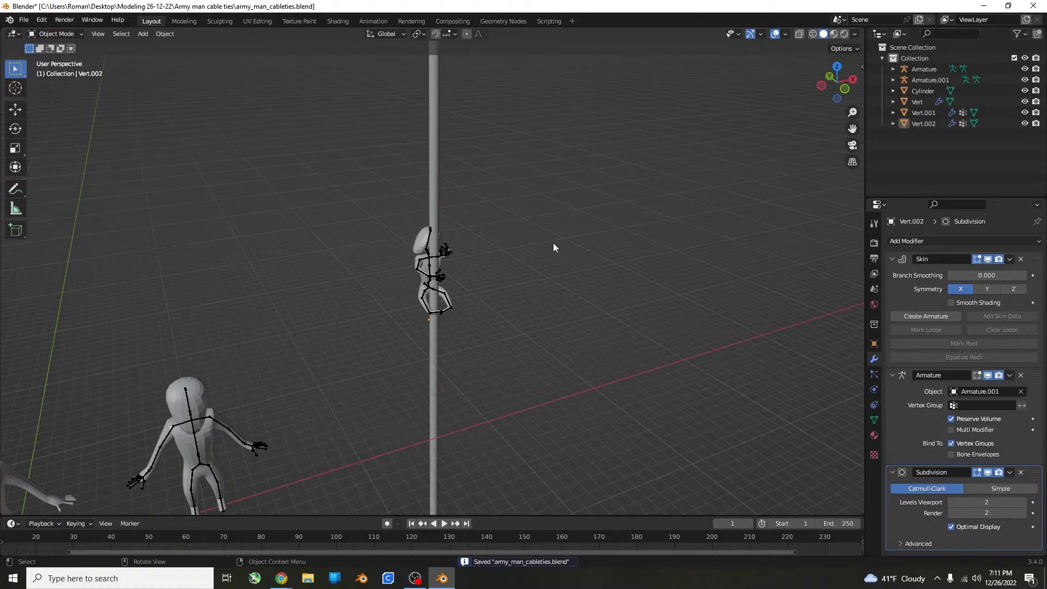
Duplicate the posed figure with its armature and cylinder, placing the copy beside the original along X in the front view.
key(KP_1)
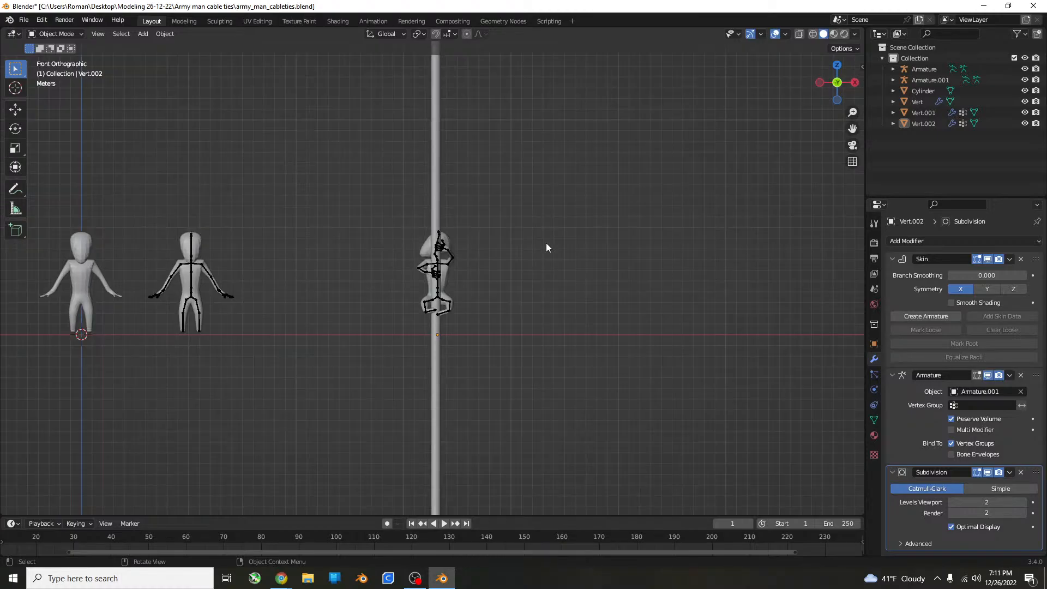
drag(571, 121, 416, 404)
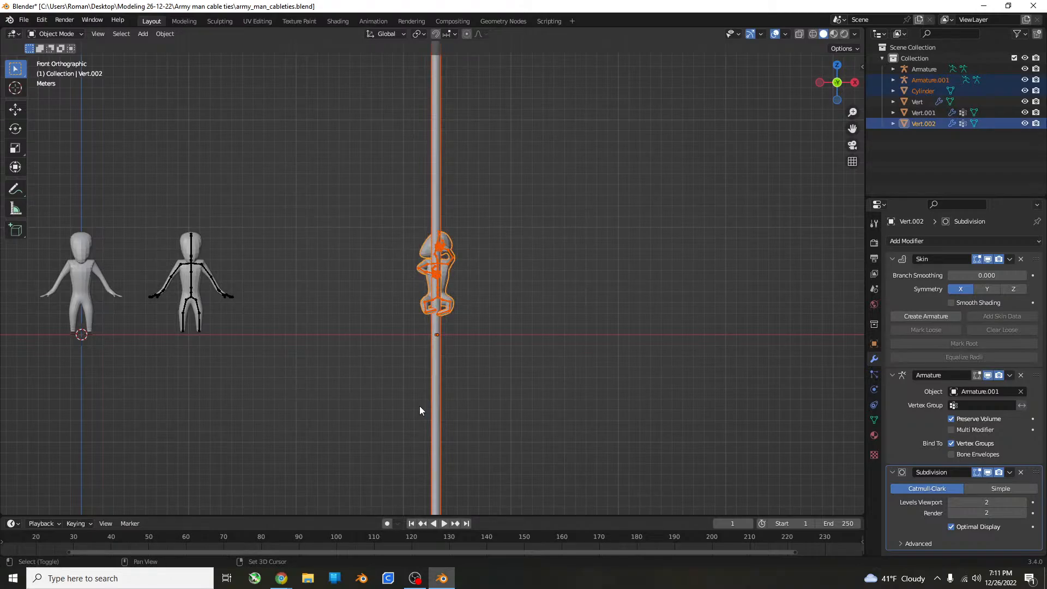
key(shift+d)
click(588, 400)
click(697, 320)
scroll(691, 296, up, 6)
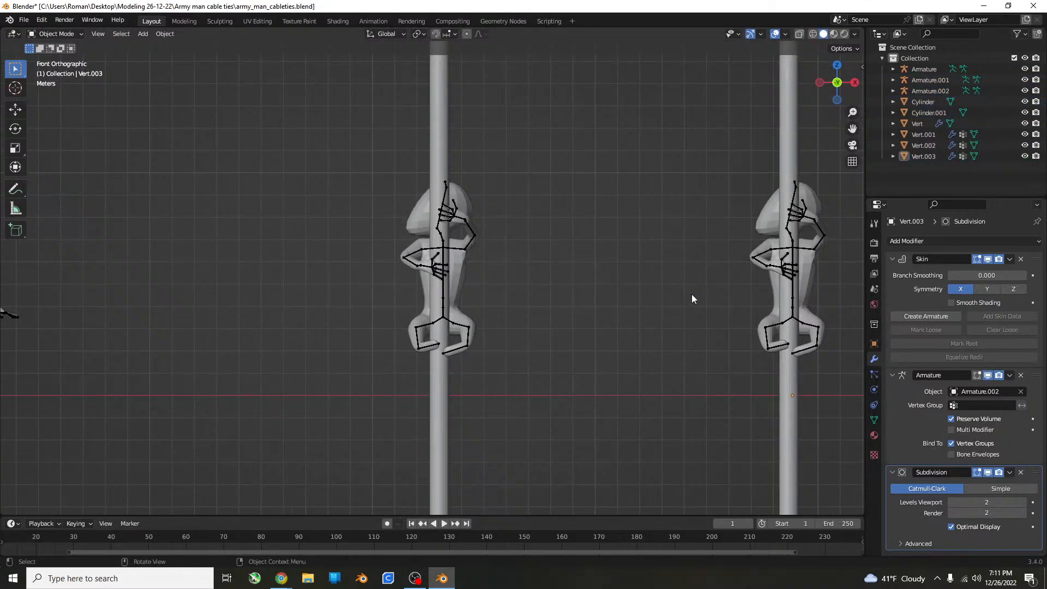
Select the duplicated figure's body mesh and examine its head and back.
shift+middle_drag(691, 296, 159, 397)
click(380, 297)
middle_drag(380, 297, 654, 240)
scroll(636, 294, up, 4)
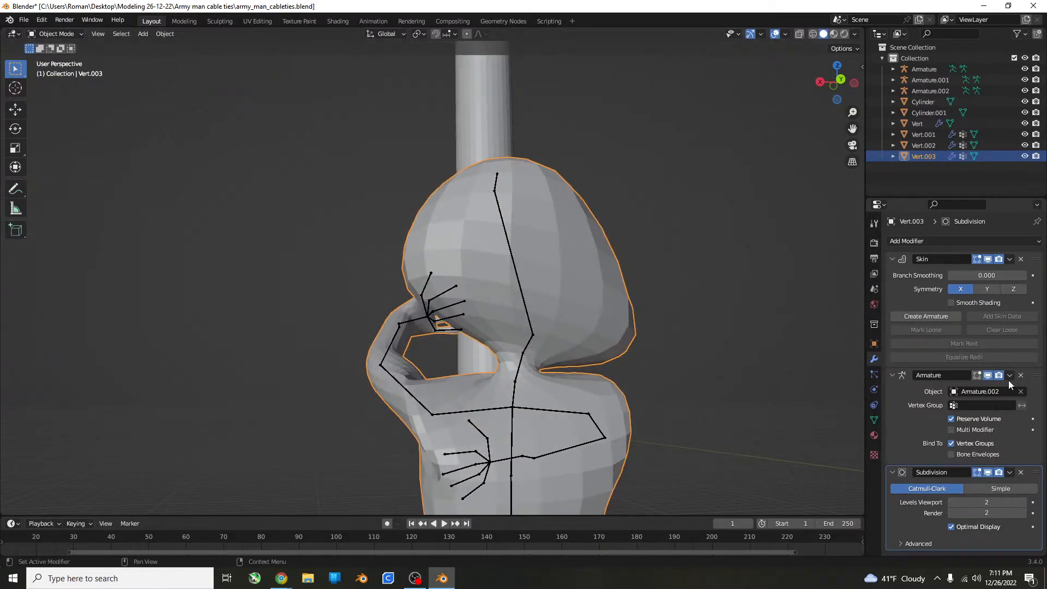
scroll(804, 381, down, 2)
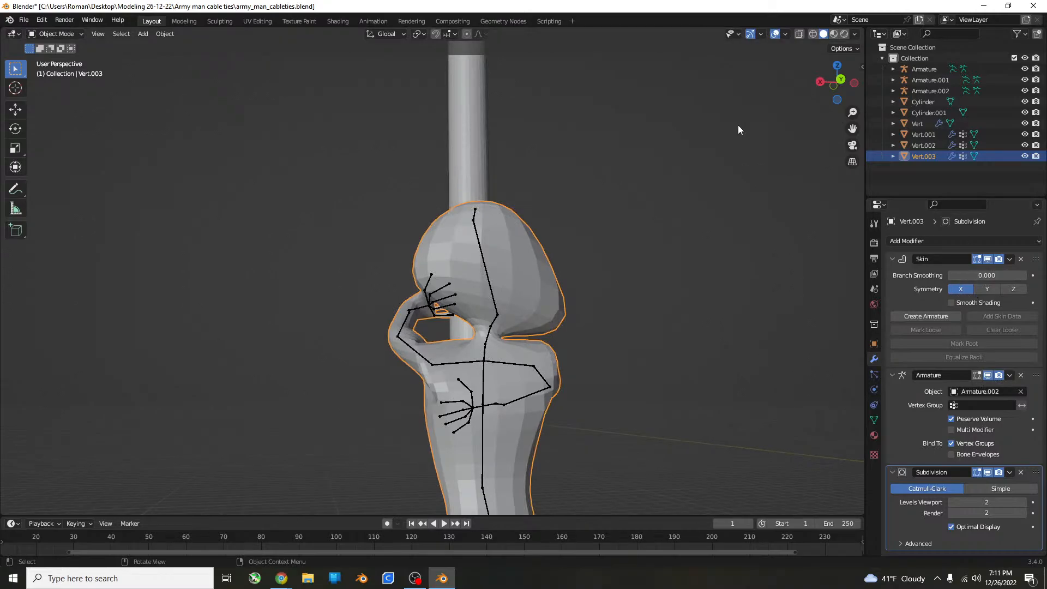
Open the duplicated body mesh in the Sculpting workspace and frame its head beside the cylinder.
click(221, 22)
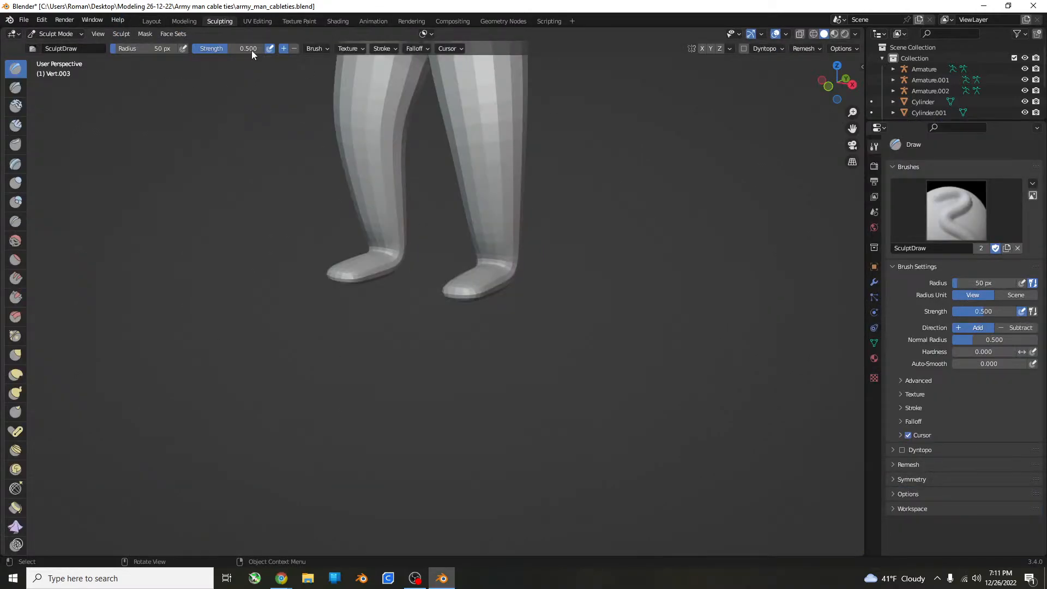
scroll(461, 343, down, 10)
middle_drag(505, 335, 426, 340)
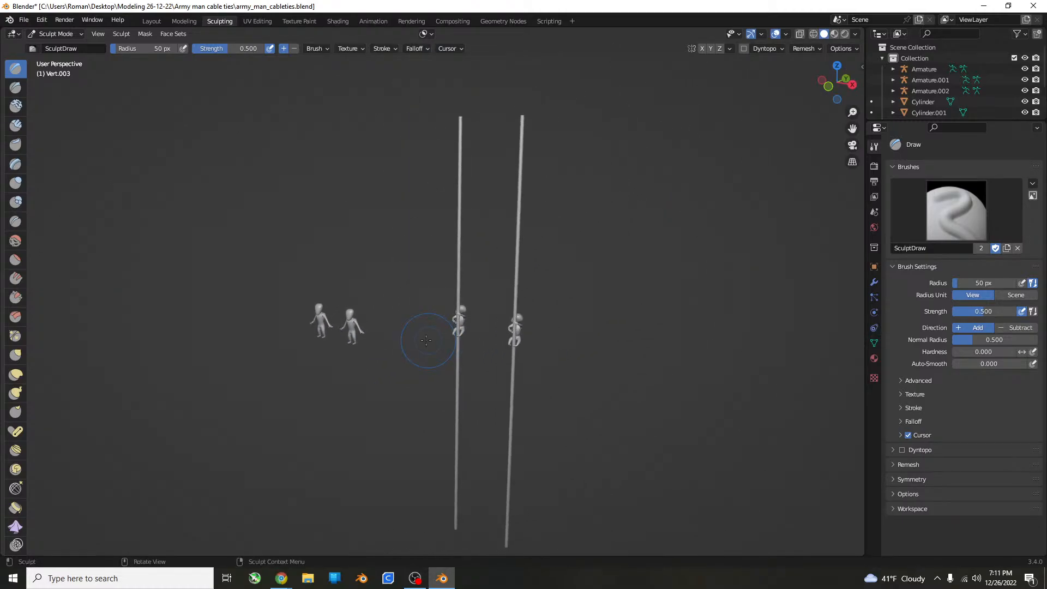
shift+middle_drag(509, 393, 435, 351)
scroll(450, 335, up, 10)
shift+middle_drag(460, 251, 381, 22)
scroll(390, 369, up, 2)
middle_drag(446, 202, 413, 187)
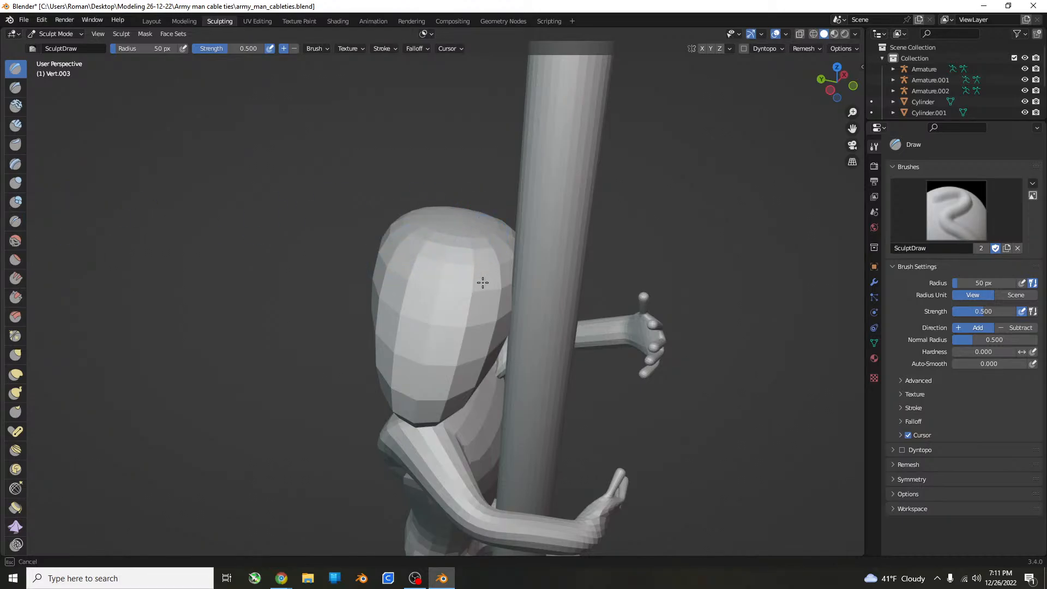
Try enabling Dyntopo on the duplicated body mesh, accepting the modifier warning, and undo it.
click(902, 451)
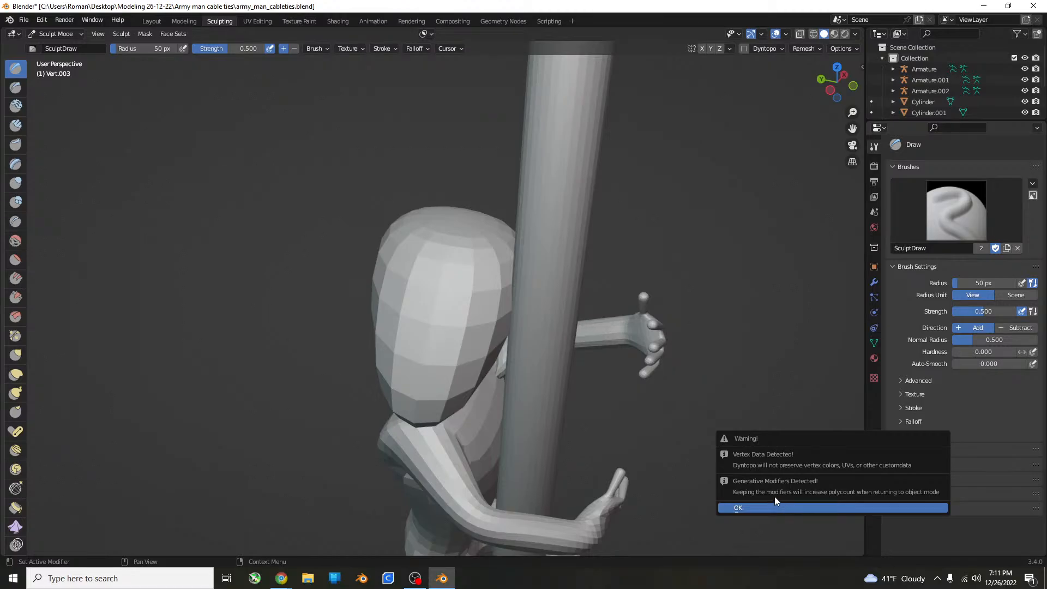
click(761, 507)
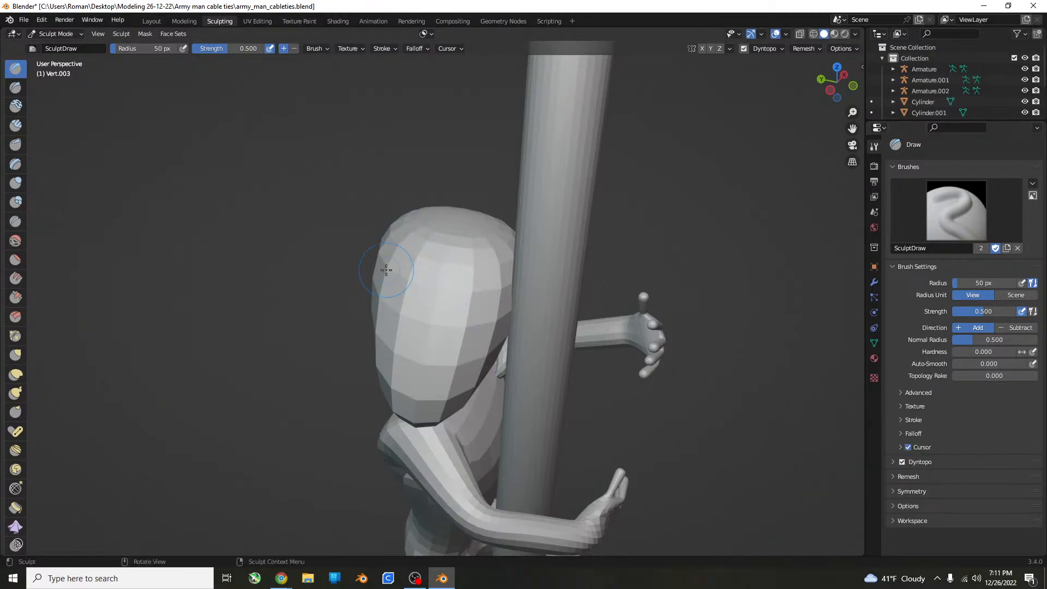
key(ctrl+z)
middle_drag(387, 270, 435, 239)
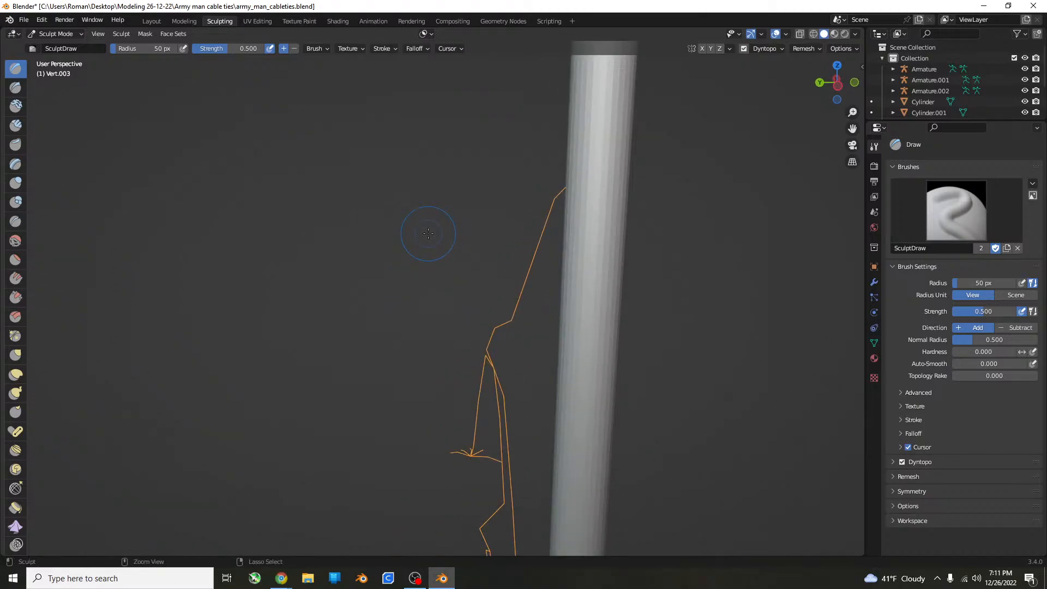
scroll(427, 233, down, 8)
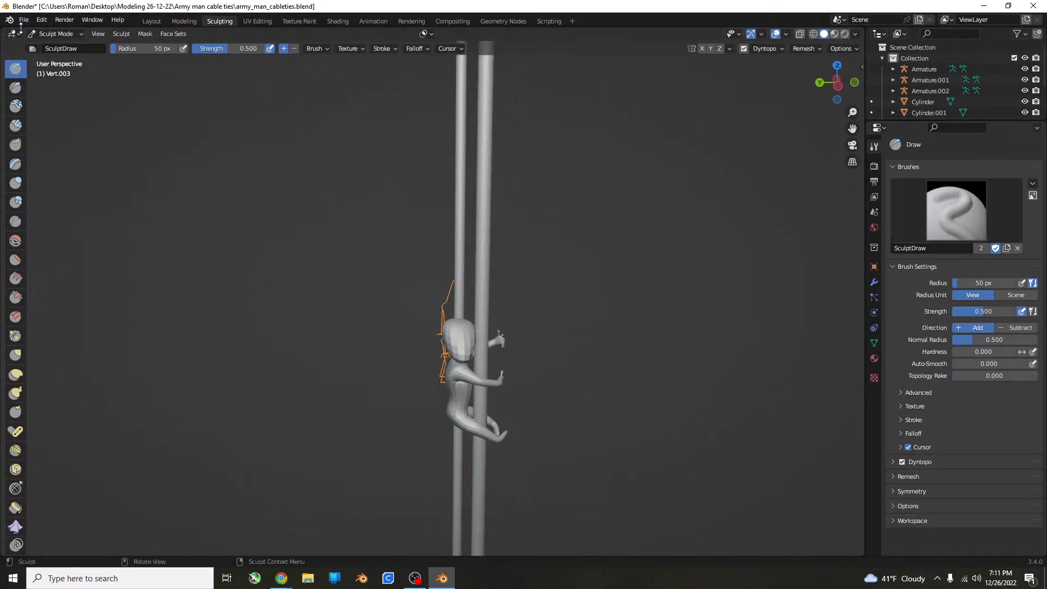
middle_drag(506, 214, 513, 207)
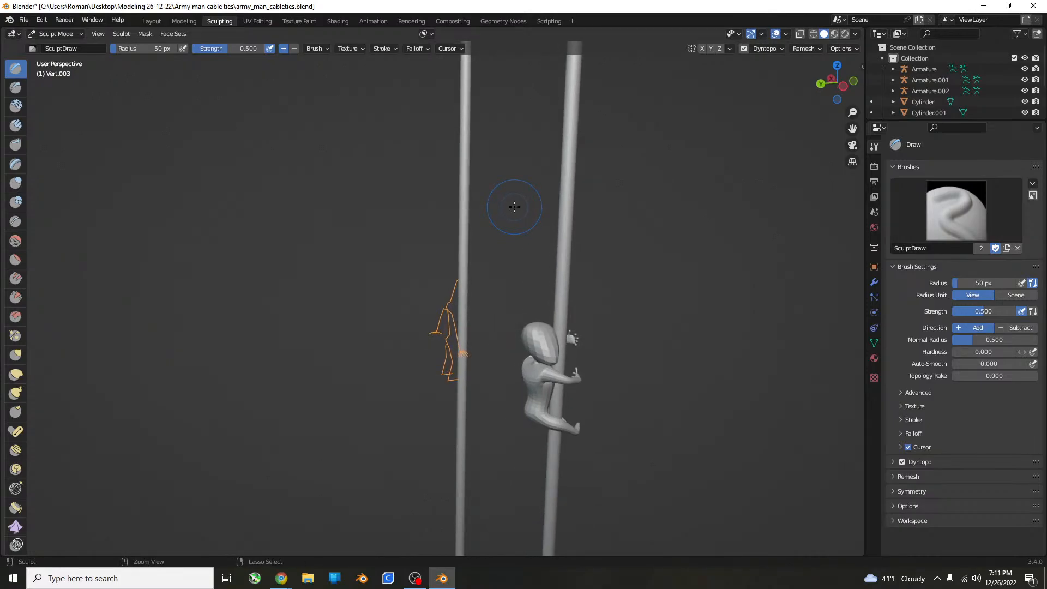
key(ctrl+z)
scroll(514, 207, up, 6)
shift+middle_drag(572, 229, 482, 219)
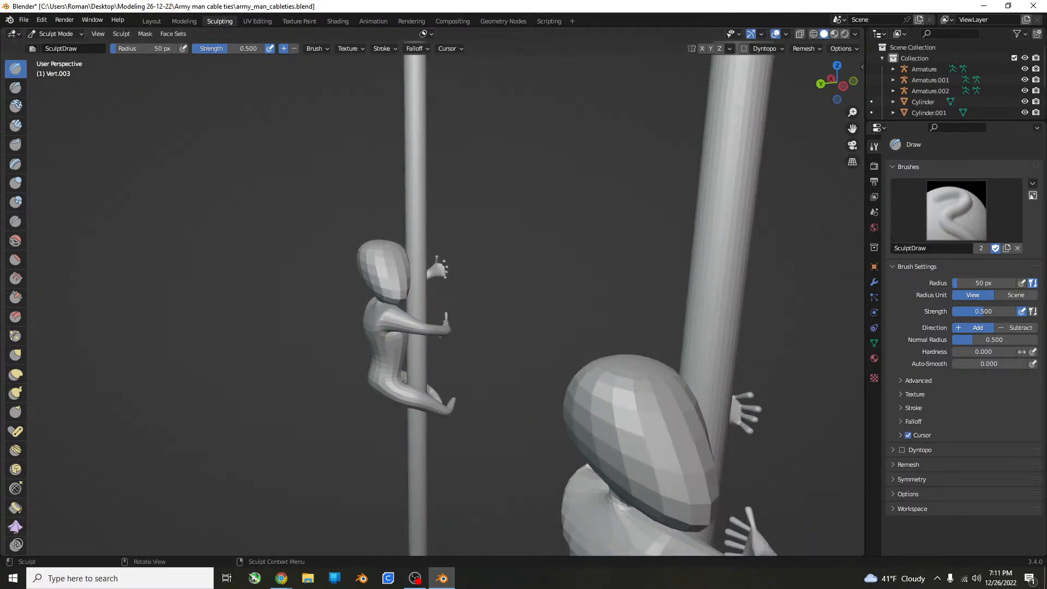
Return to the Layout workspace with the duplicated body mesh selected and bring its front side into view.
click(23, 20)
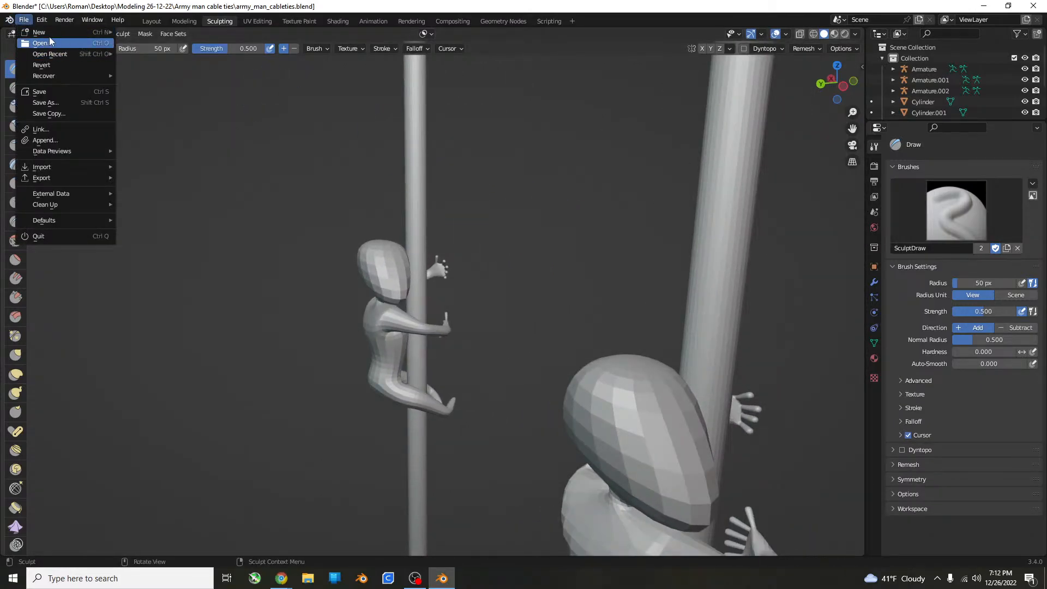
click(151, 23)
scroll(414, 170, down, 7)
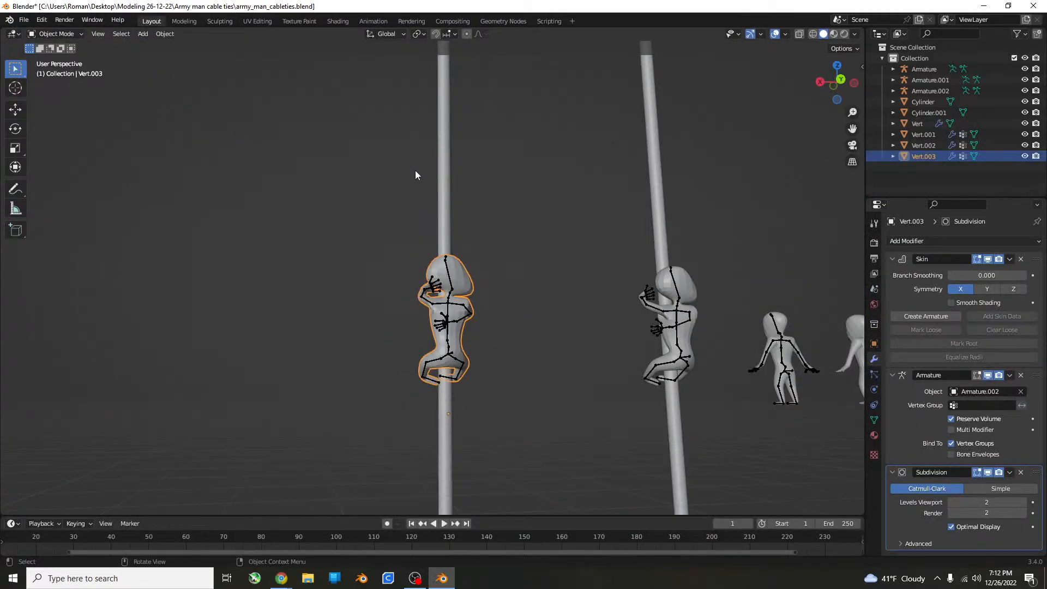
mouse_move(414, 170)
middle_down()
mouse_move(187, 200)
mouse_move(283, 241)
mouse_move(493, 268)
middle_up()
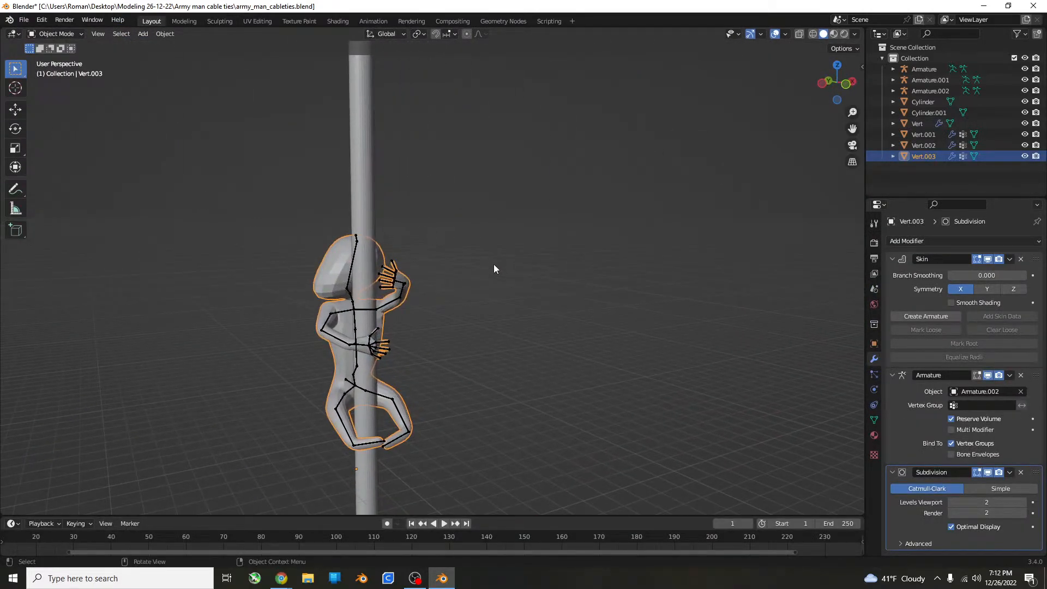
Apply the duplicated body mesh's Skin, Armature and Subdivision modifiers, working down the stack.
click(307, 254)
click(331, 258)
click(1008, 259)
click(993, 271)
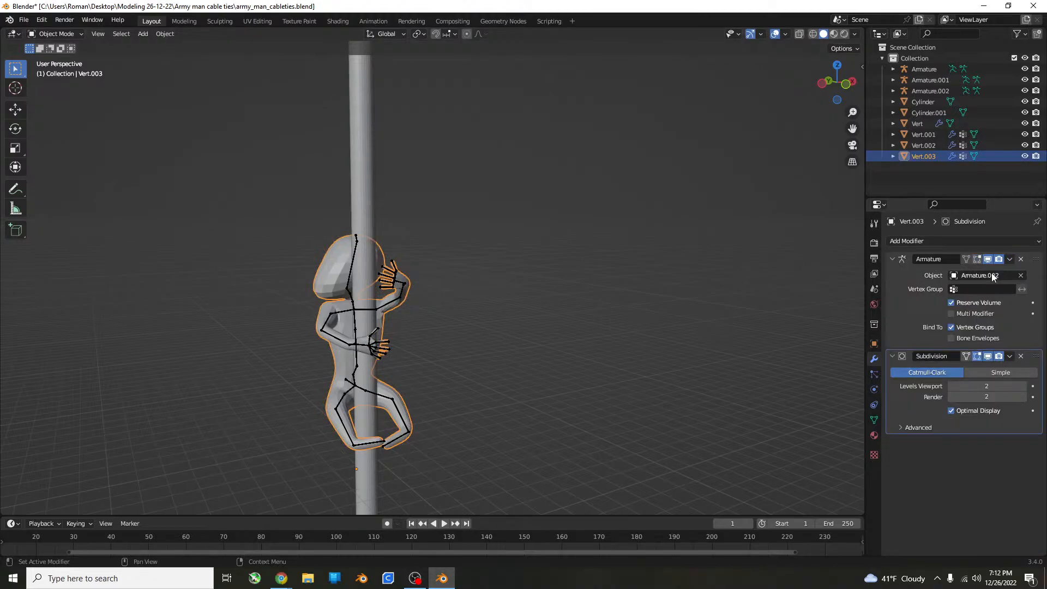
click(1008, 260)
click(994, 268)
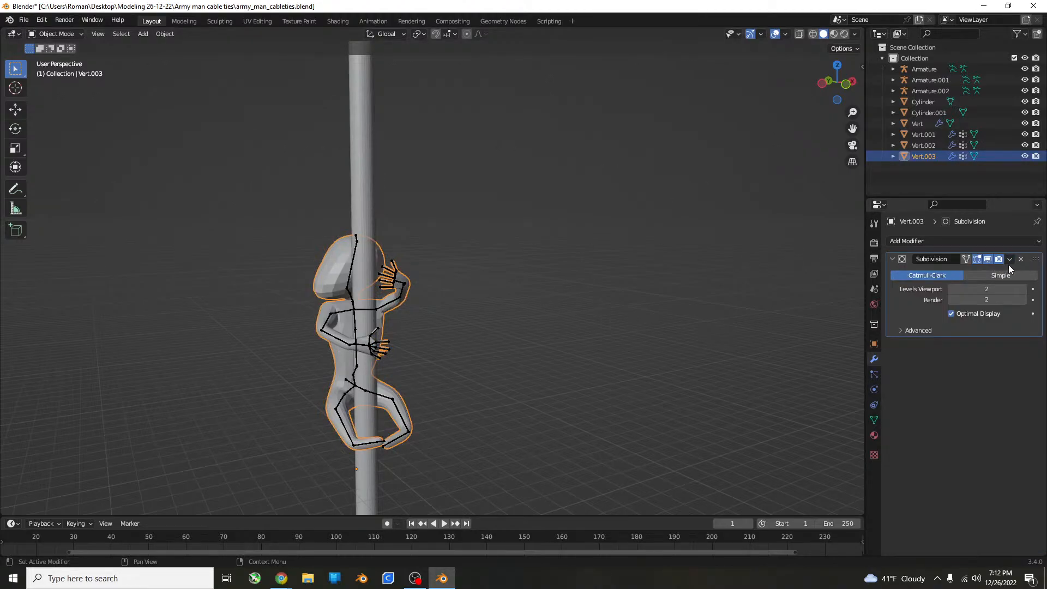
click(1006, 263)
click(997, 271)
Open the body mesh in Edit Mode and examine its applied geometry around the head and arms.
scroll(541, 288, up, 4)
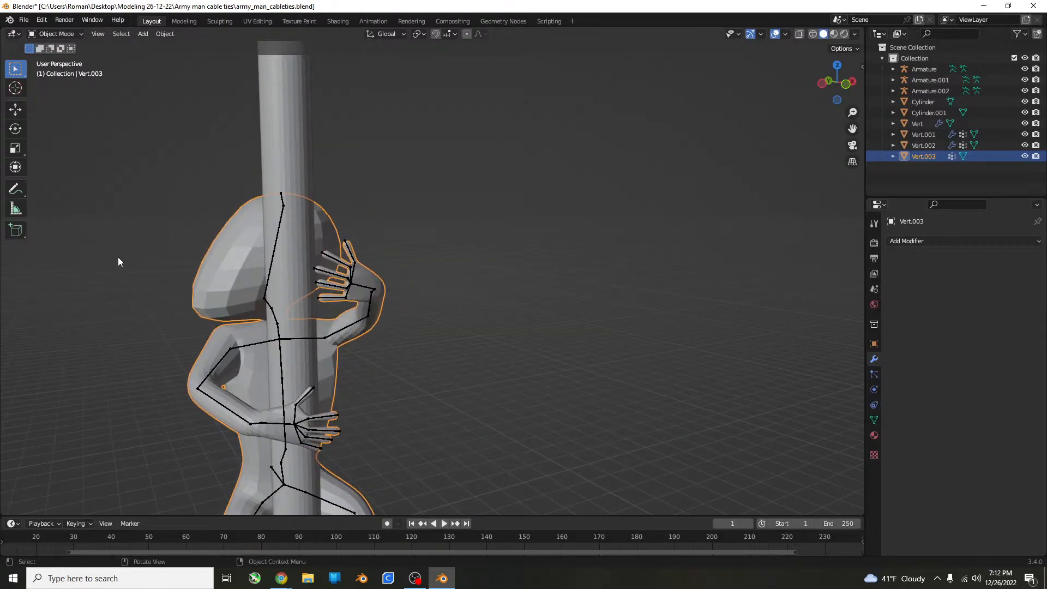
key(Tab)
middle_drag(118, 257, 305, 244)
key(Tab)
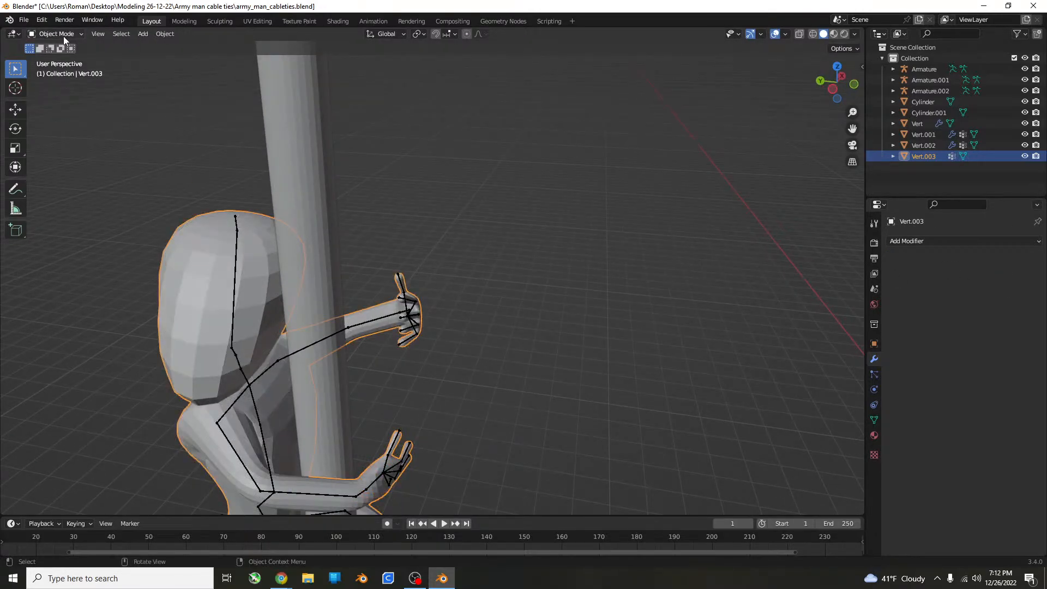
click(63, 34)
key(Tab)
middle_drag(225, 48, 321, 160)
key(KP_3)
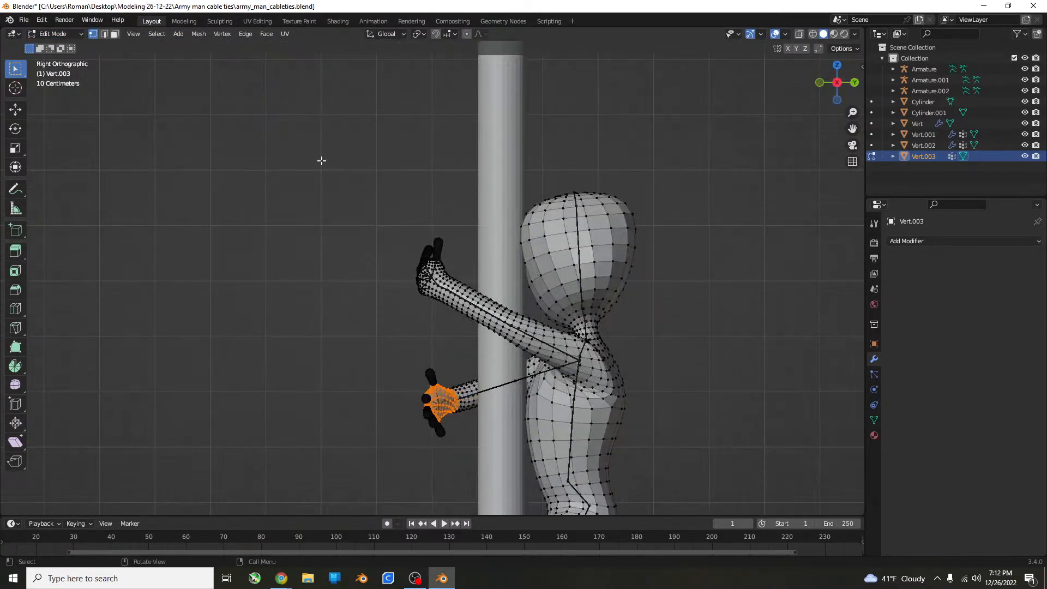
click(647, 174)
middle_drag(646, 173, 709, 230)
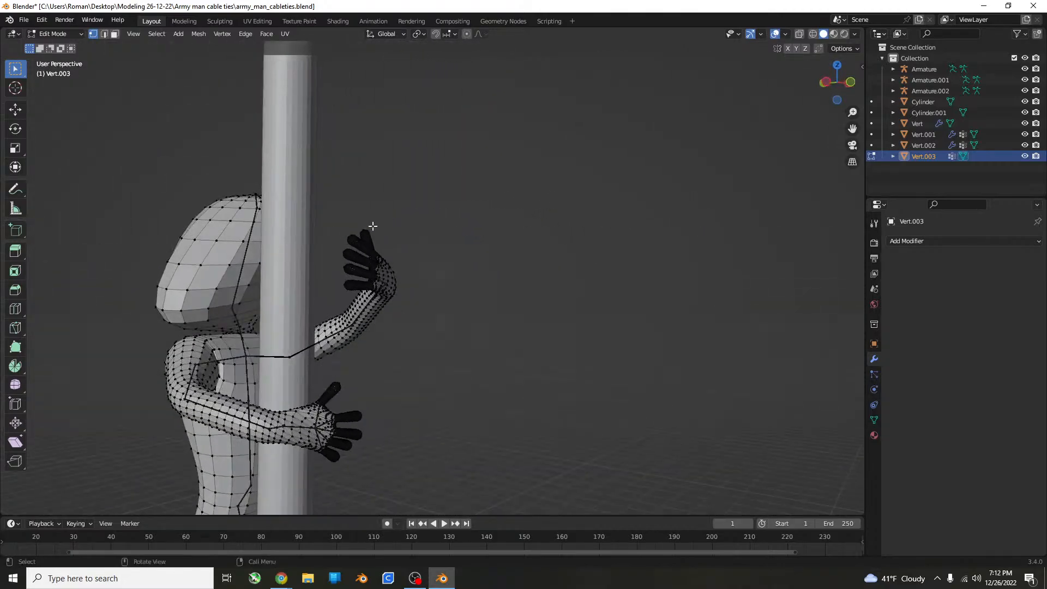
Examine the whole body mesh on its cylinder beside the neighbouring figure, leaving Edit Mode.
scroll(371, 227, down, 5)
middle_drag(371, 227, 166, 283)
shift+middle_drag(256, 280, 661, 248)
shift+middle_drag(592, 241, 558, 320)
scroll(558, 320, up, 4)
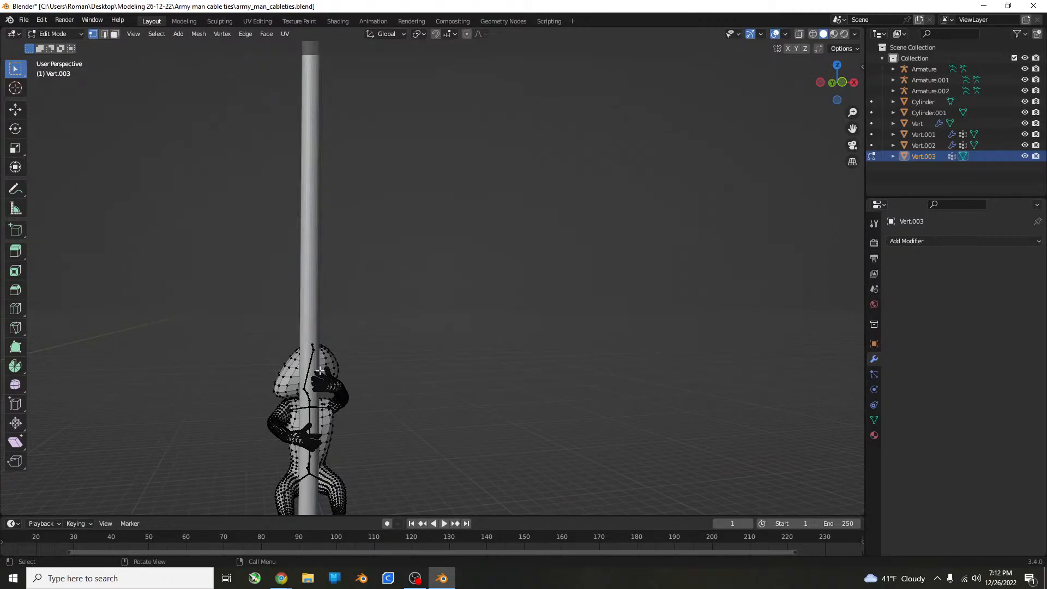
scroll(320, 371, up, 16)
scroll(322, 350, down, 5)
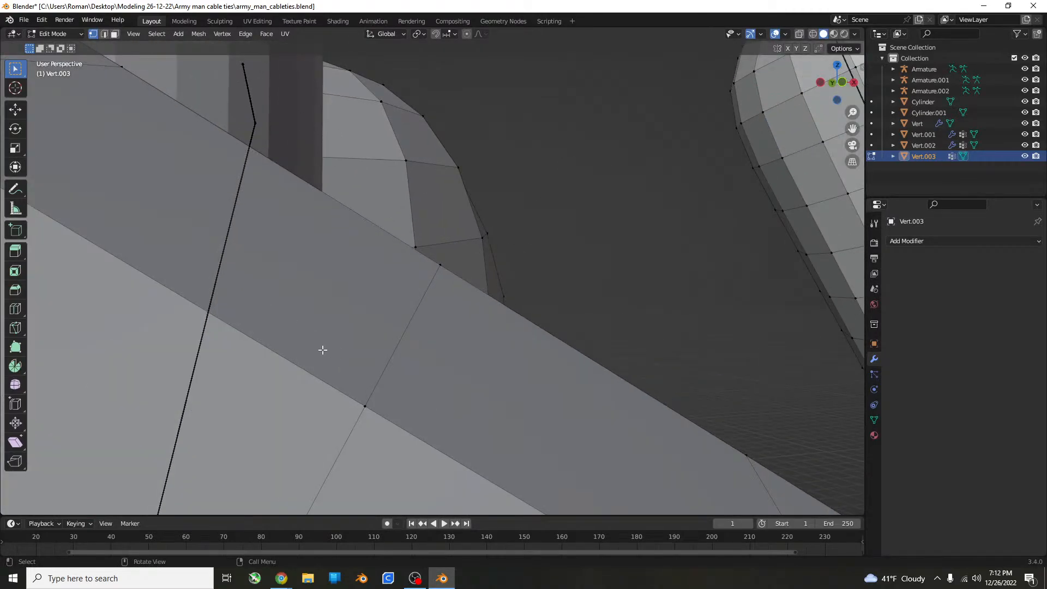
scroll(320, 340, down, 5)
scroll(344, 317, down, 5)
middle_drag(336, 329, 400, 322)
scroll(454, 350, down, 2)
key(Tab)
scroll(511, 318, down, 12)
scroll(310, 316, up, 7)
scroll(328, 321, up, 6)
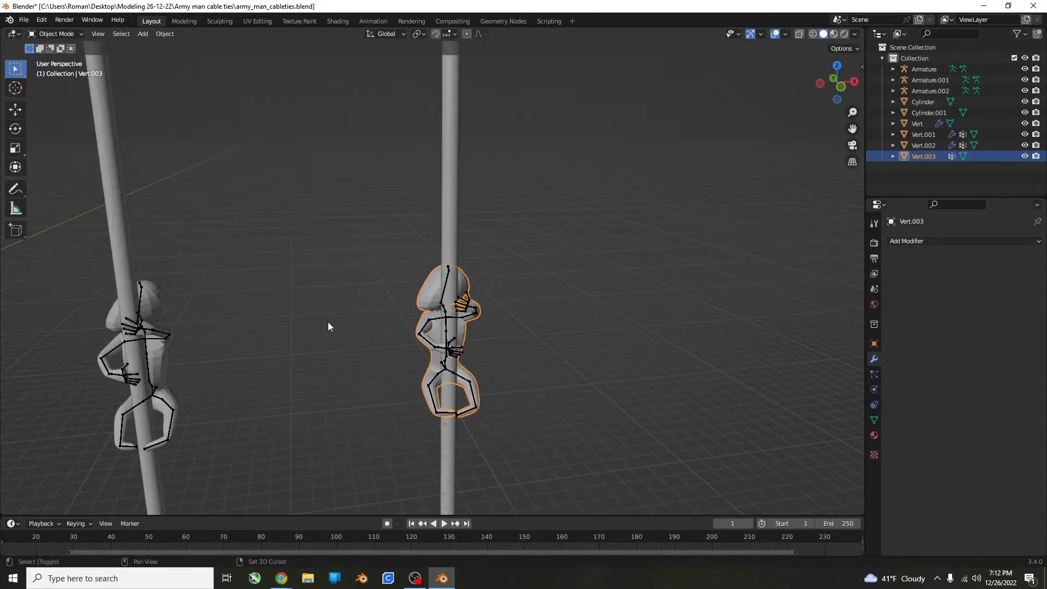
shift+middle_drag(328, 321, 528, 179)
scroll(499, 204, up, 3)
shift+middle_drag(485, 210, 290, 448)
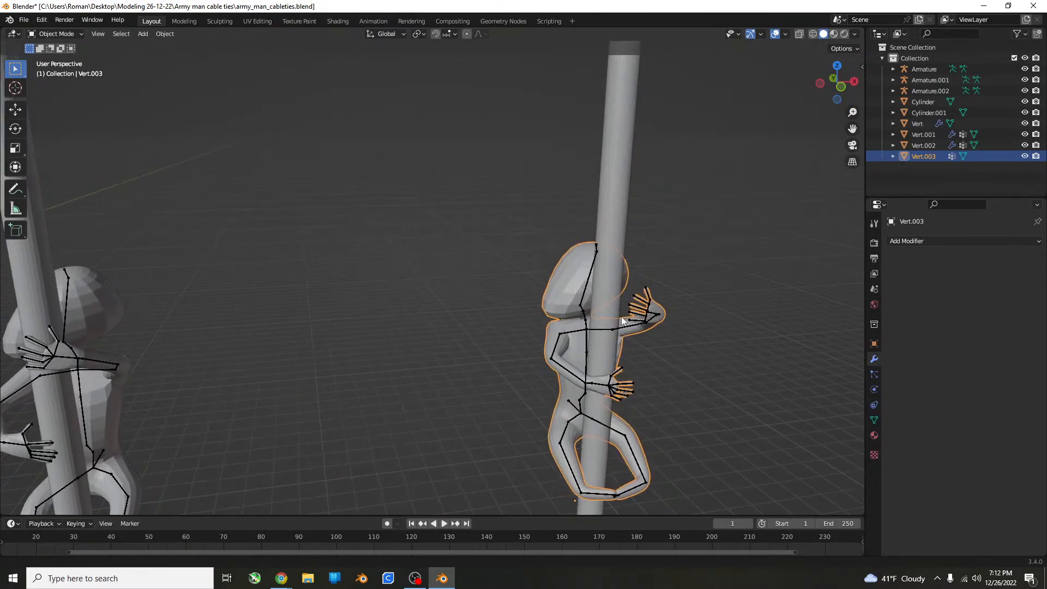
In Edit Mode with X-ray on, lasso-select the vertices across the upper part of the head.
scroll(406, 342, up, 4)
shift+middle_drag(623, 322, 486, 320)
key(Tab)
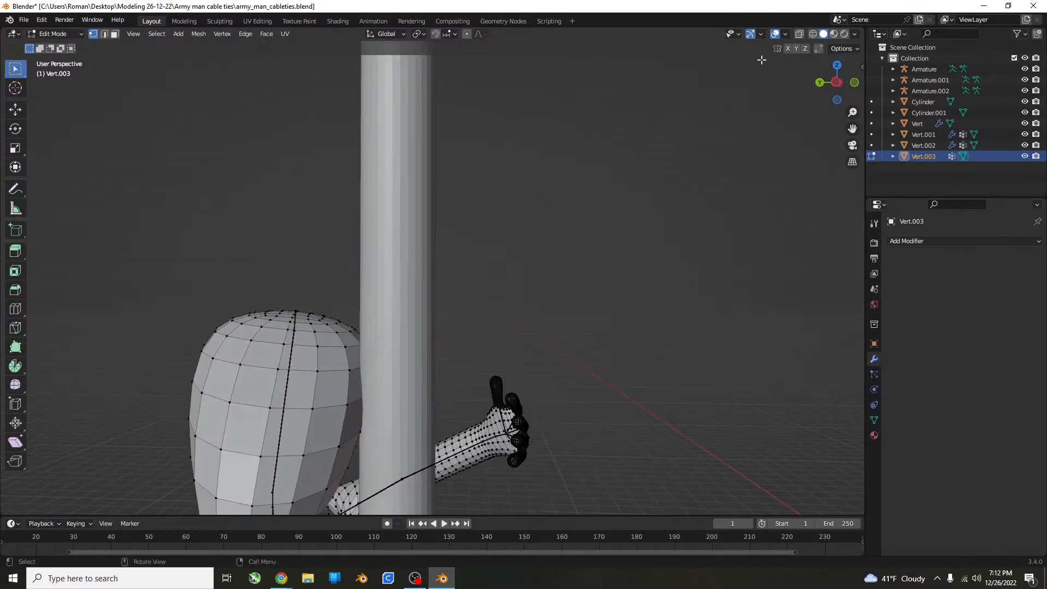
click(799, 34)
middle_drag(481, 274, 450, 240)
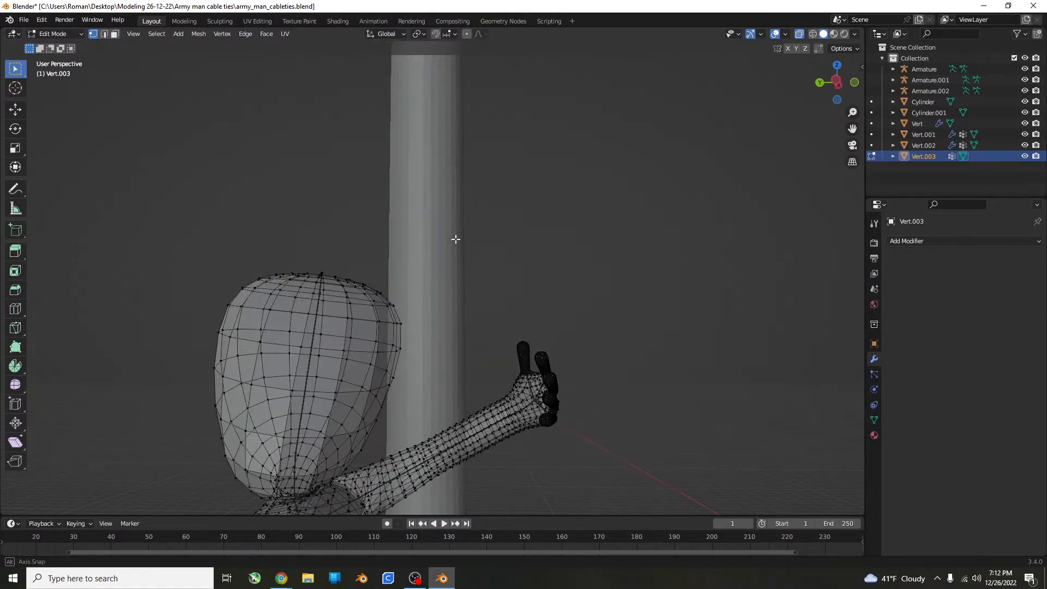
click(15, 70)
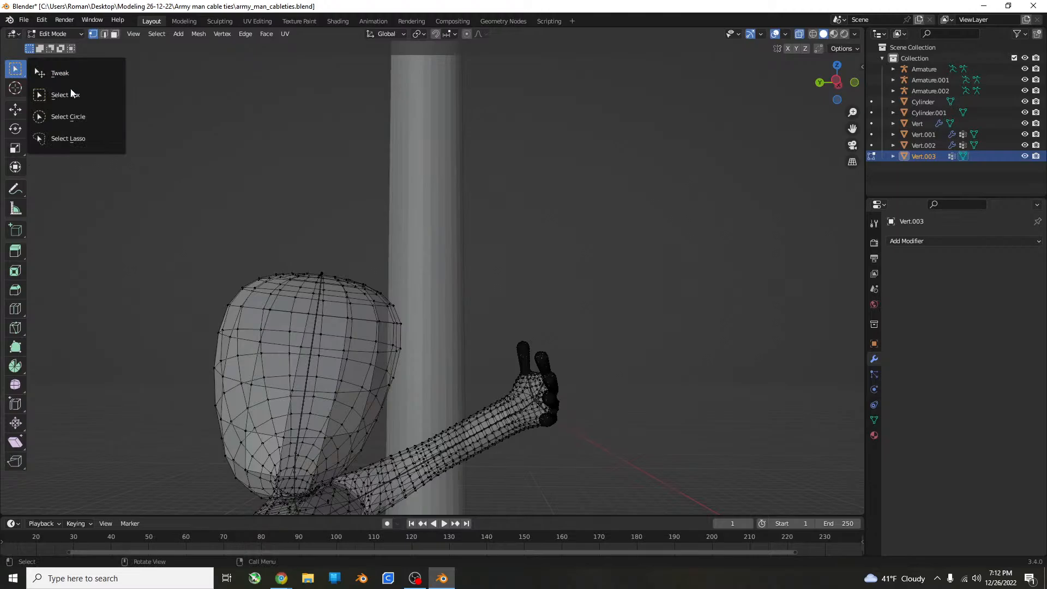
click(78, 139)
middle_drag(344, 155, 351, 149)
mouse_move(306, 133)
mouse_down()
mouse_move(218, 231)
mouse_move(222, 286)
mouse_move(245, 306)
mouse_move(330, 329)
mouse_move(427, 326)
mouse_move(459, 313)
mouse_up()
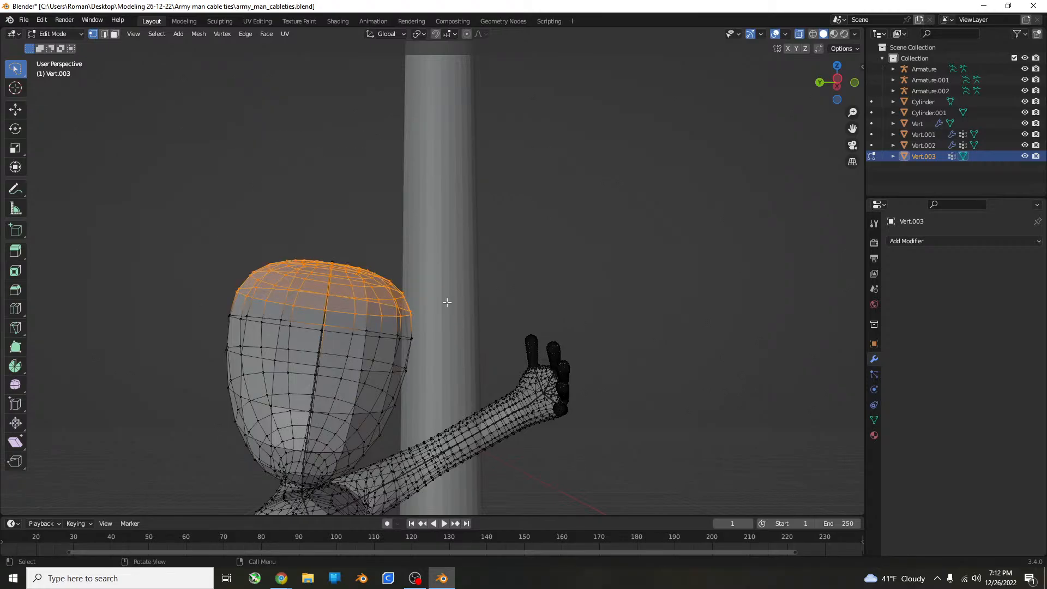
middle_drag(449, 302, 464, 306)
Switch to face selection and grow the selection on the crown by one ring of faces.
click(114, 33)
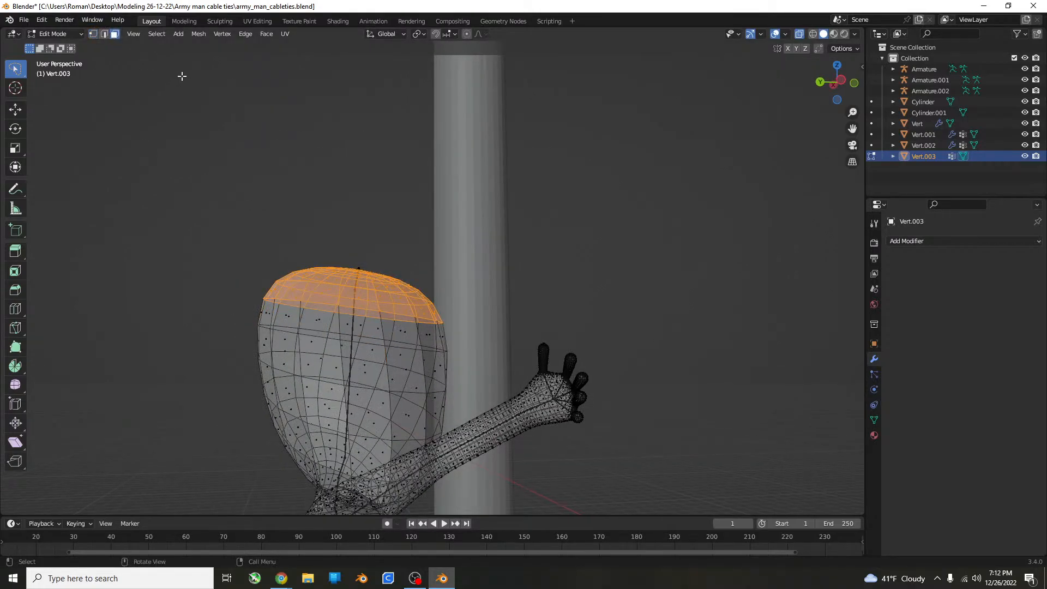
middle_drag(182, 75, 165, 77)
key(ctrl+KP_Add)
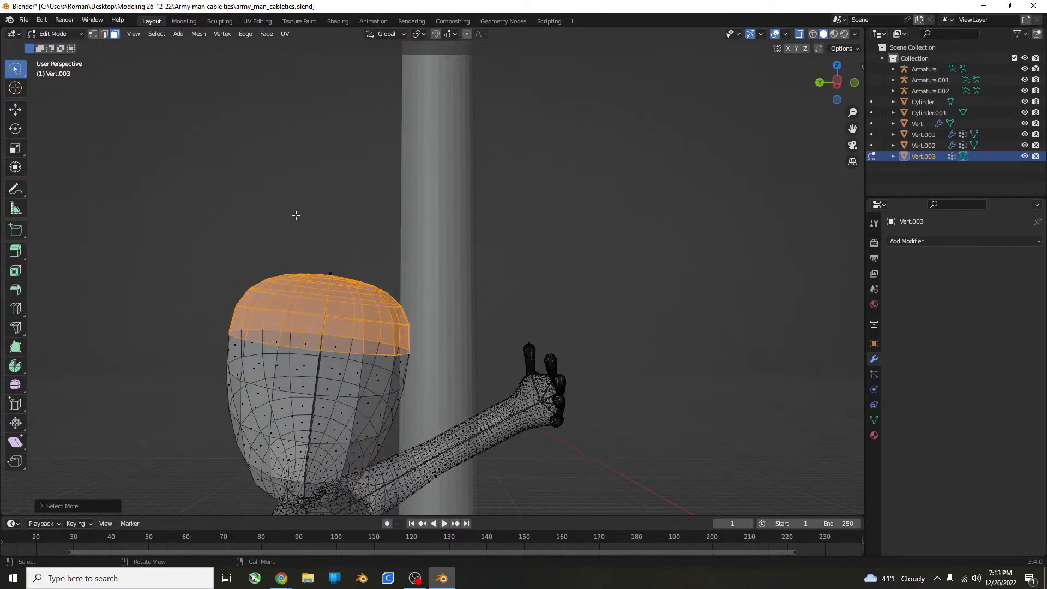
Try enlarging the selected crown faces, first directly and again after extruding in place, and undo the attempts.
key(s)
click(527, 210)
key(ctrl+z)
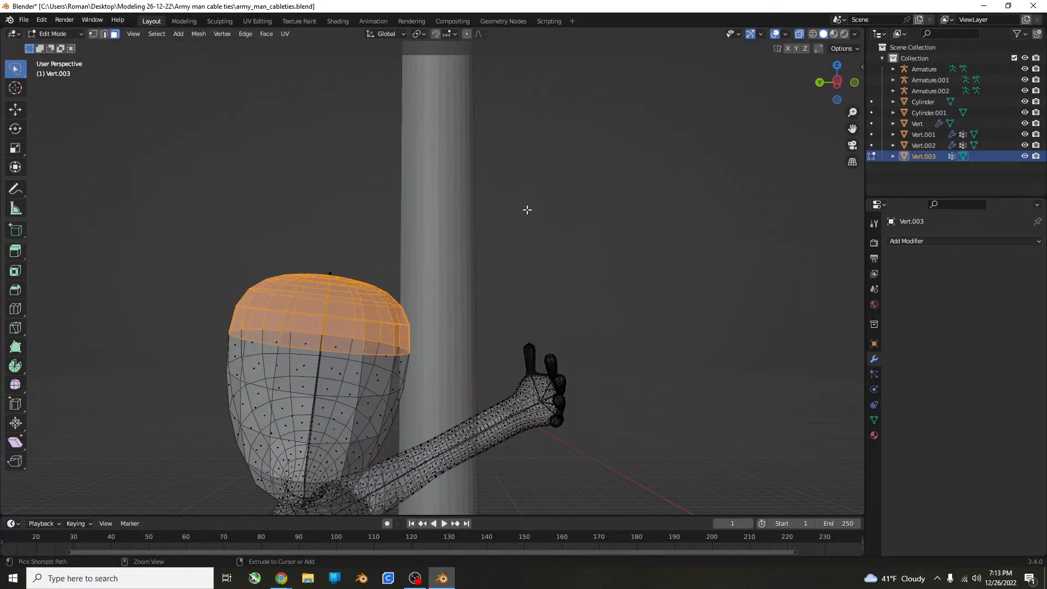
key(e)
right_click(553, 251)
key(s)
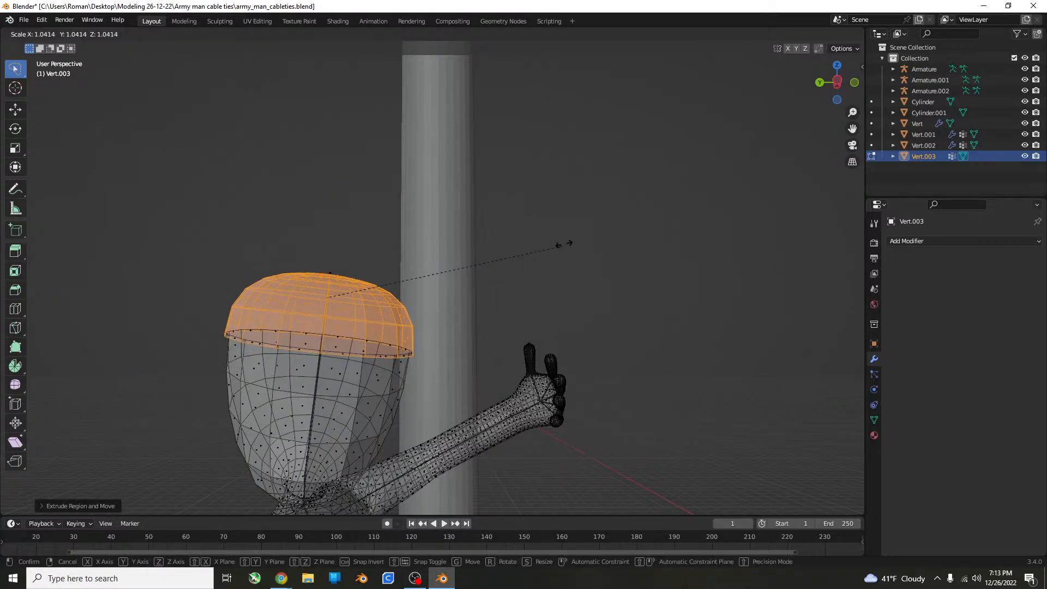
click(575, 235)
key(ctrl+z)
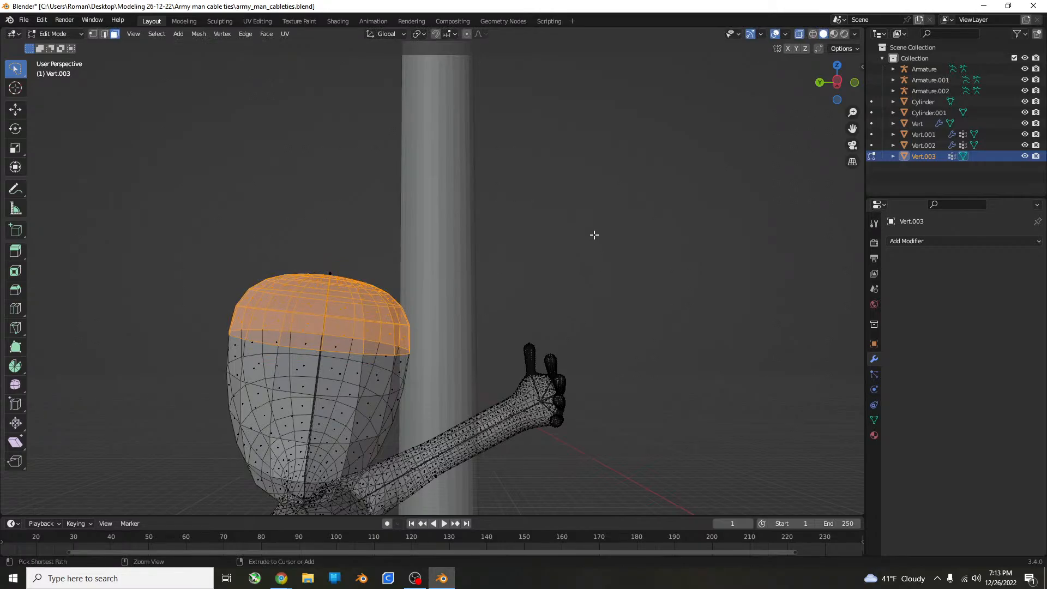
key(e)
right_click(597, 234)
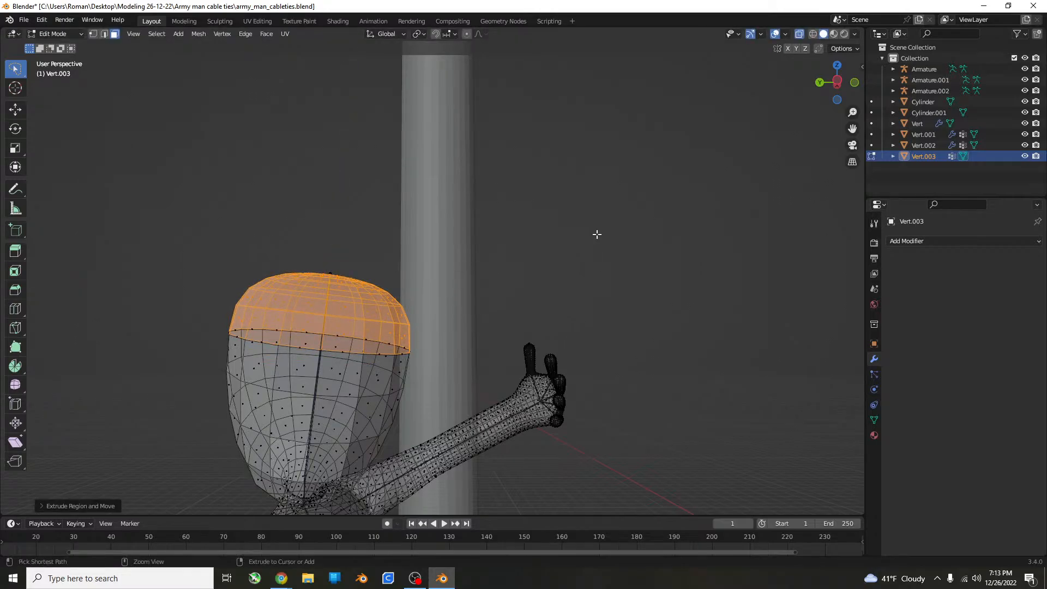
key(ctrl+z)
Extrude the crown faces in place, scale them up into an overhanging helmet, and check its outline in Object Mode.
key(e)
right_click(597, 234)
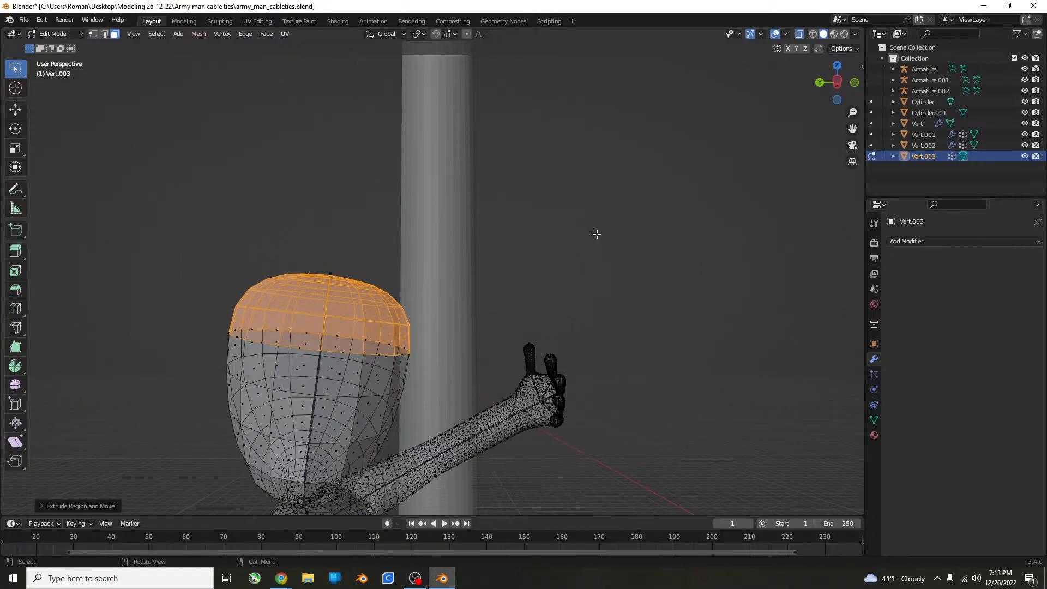
key(s)
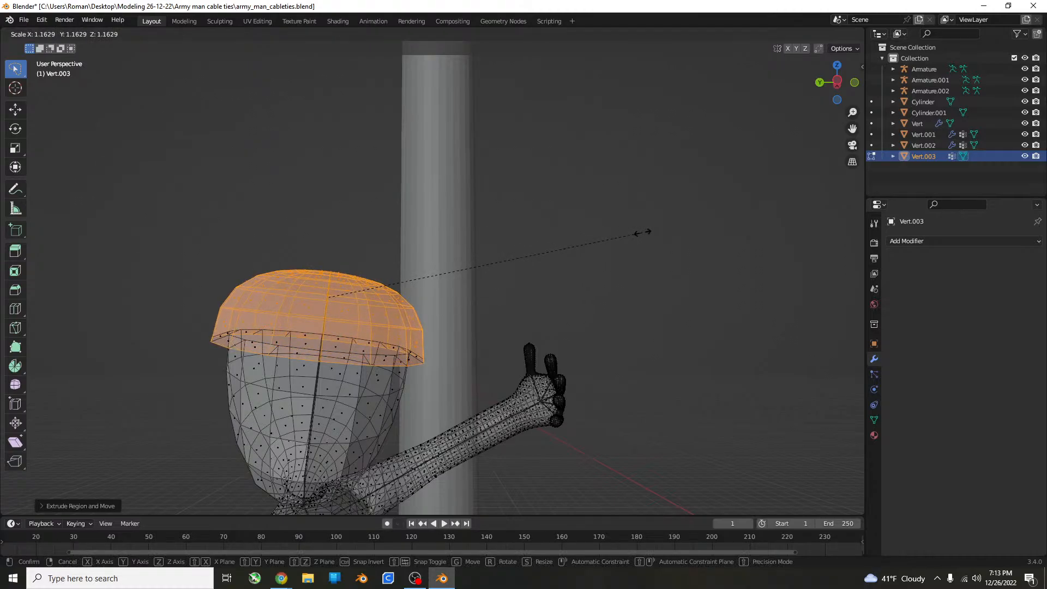
click(653, 236)
key(Tab)
scroll(653, 234, down, 6)
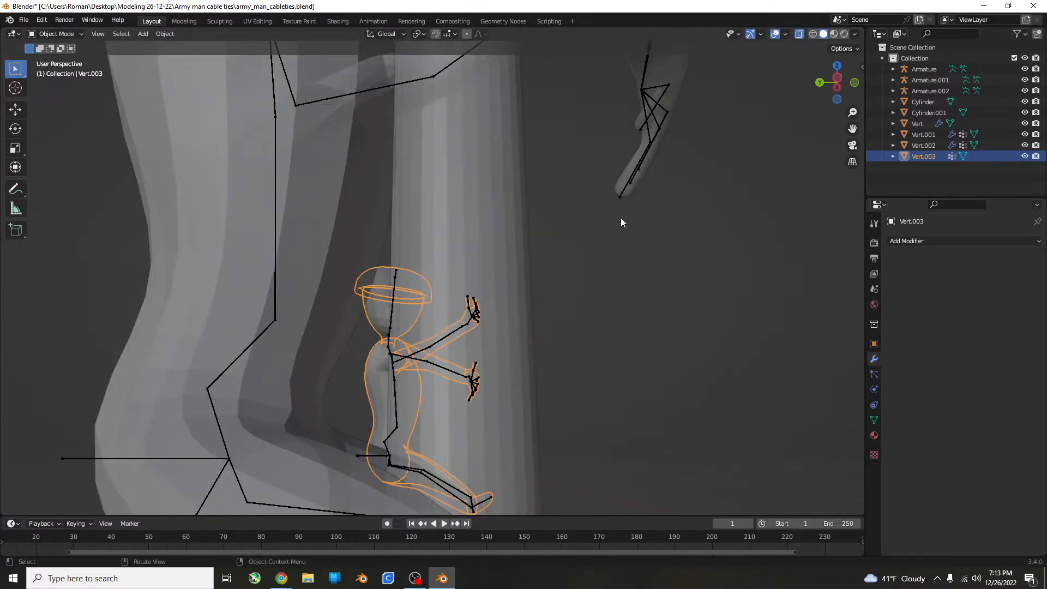
scroll(622, 219, up, 5)
middle_drag(536, 202, 529, 237)
Try enlarging the helmet further in Edit Mode and shifting it upward, and undo these changes.
key(Tab)
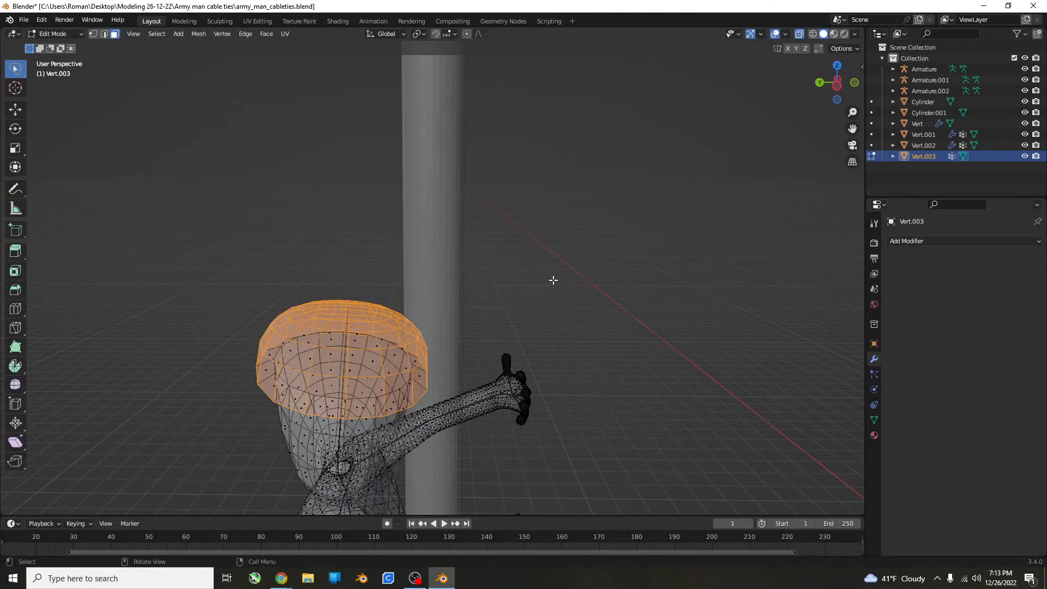
key(s)
click(569, 249)
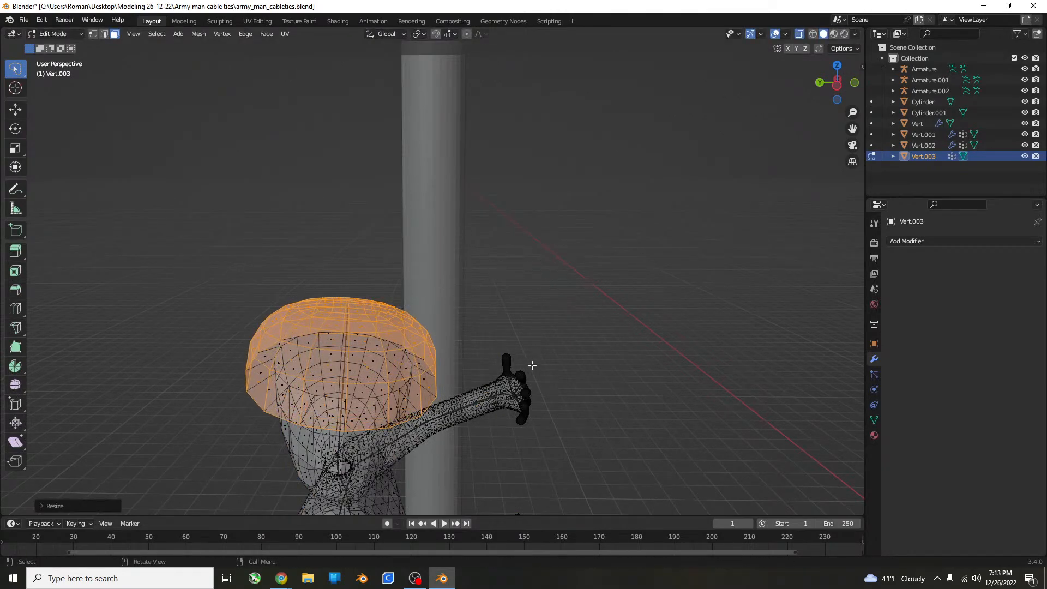
middle_drag(532, 364, 484, 320)
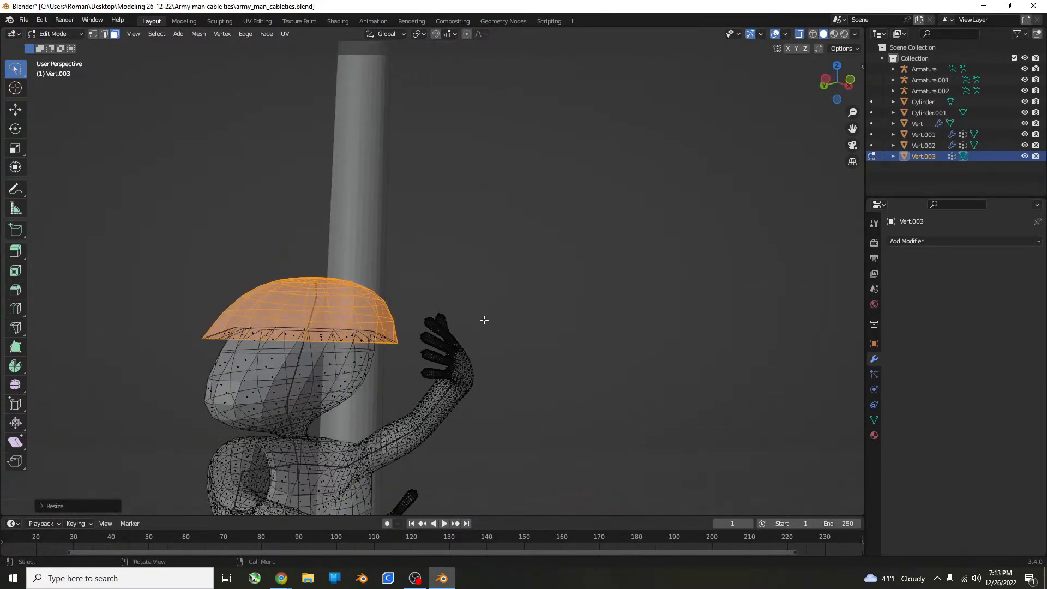
key(g)
click(494, 311)
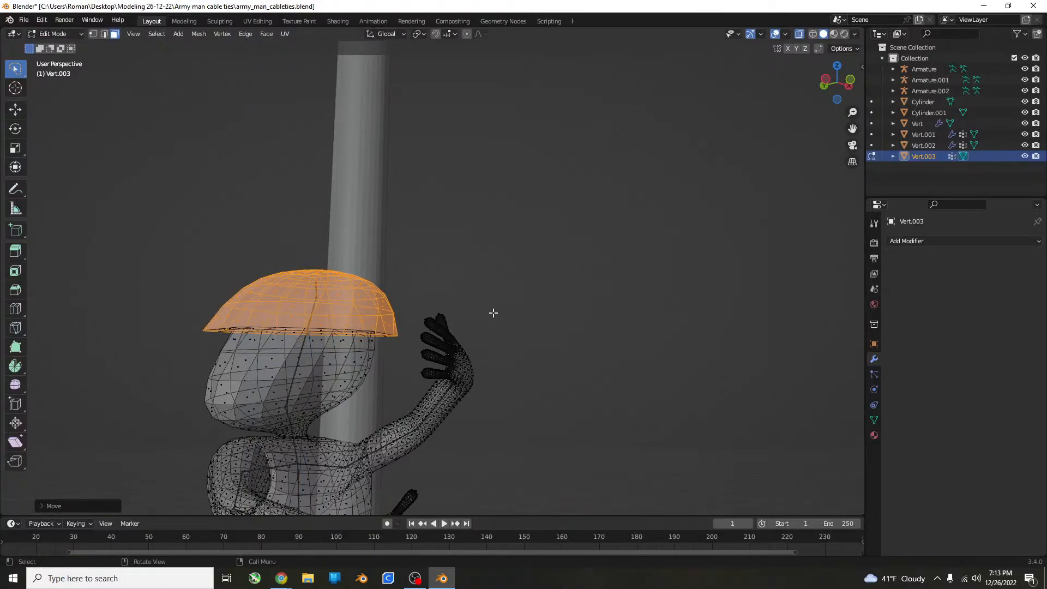
key(KP_1)
key(g)
click(514, 307)
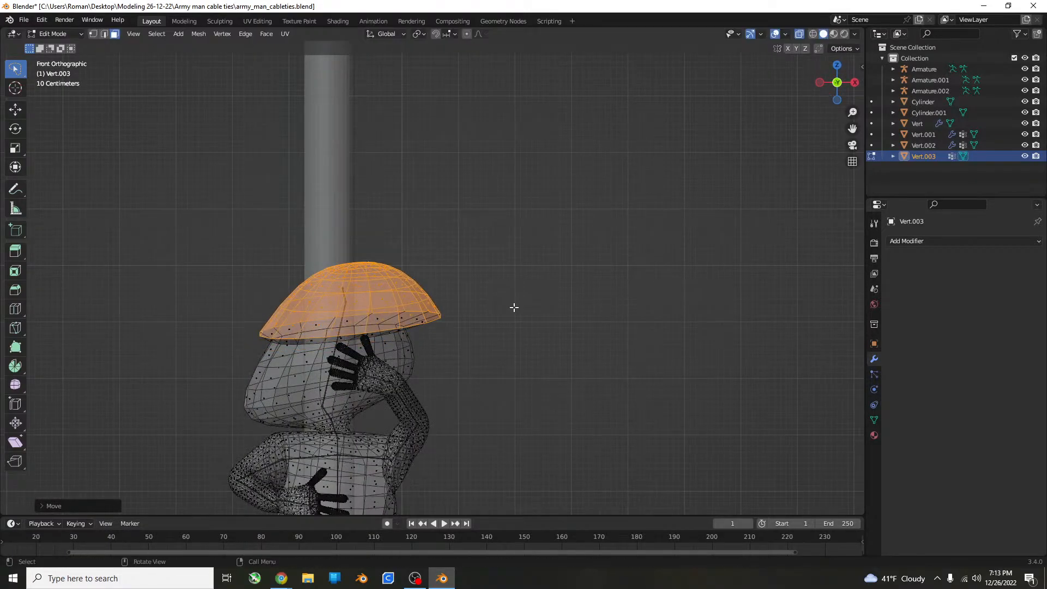
key(ctrl+z)
key(ctrl+z)
key(ctrl+z)
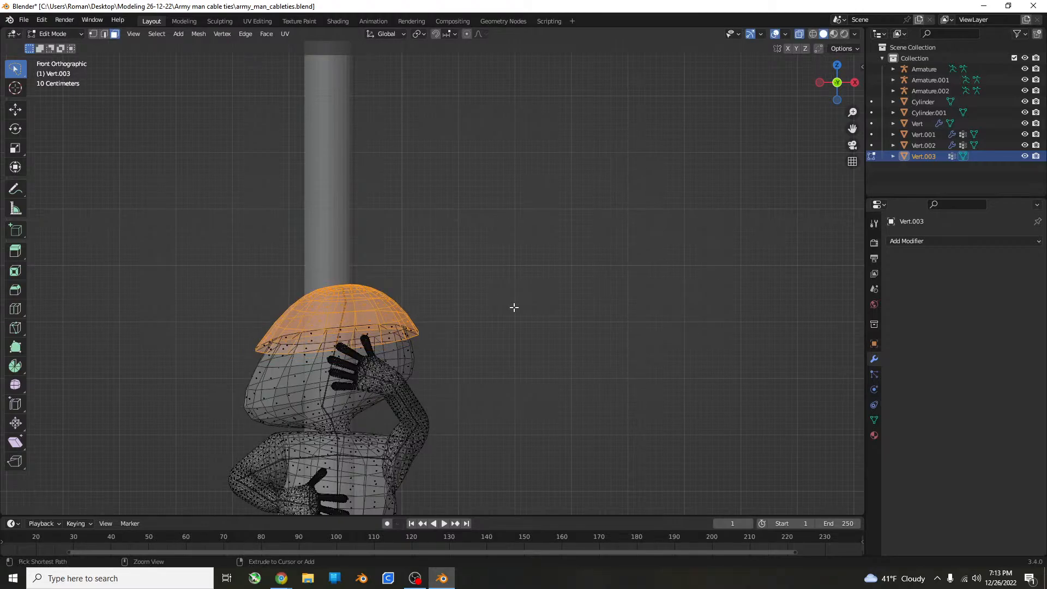
In the front view, rotate the helmet slightly clockwise and move it about 0.29 m along X and slightly upward.
key(r)
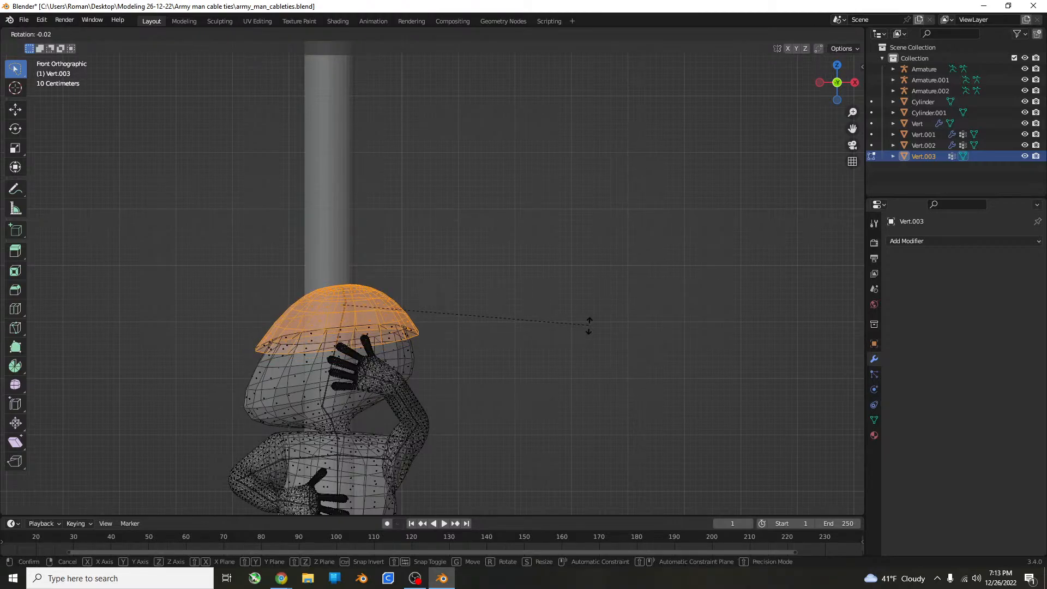
click(588, 347)
key(g)
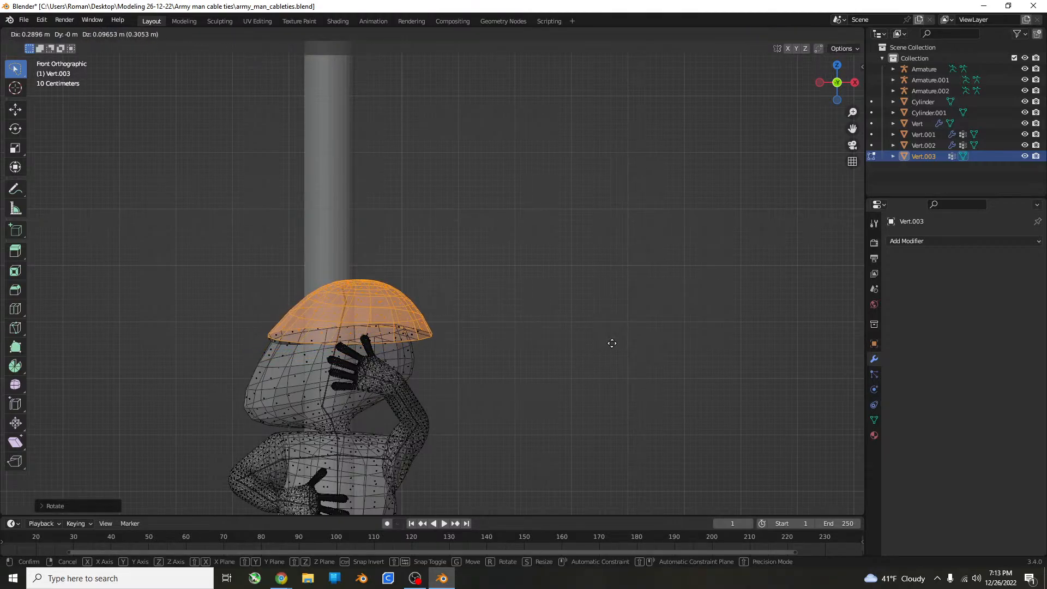
click(612, 339)
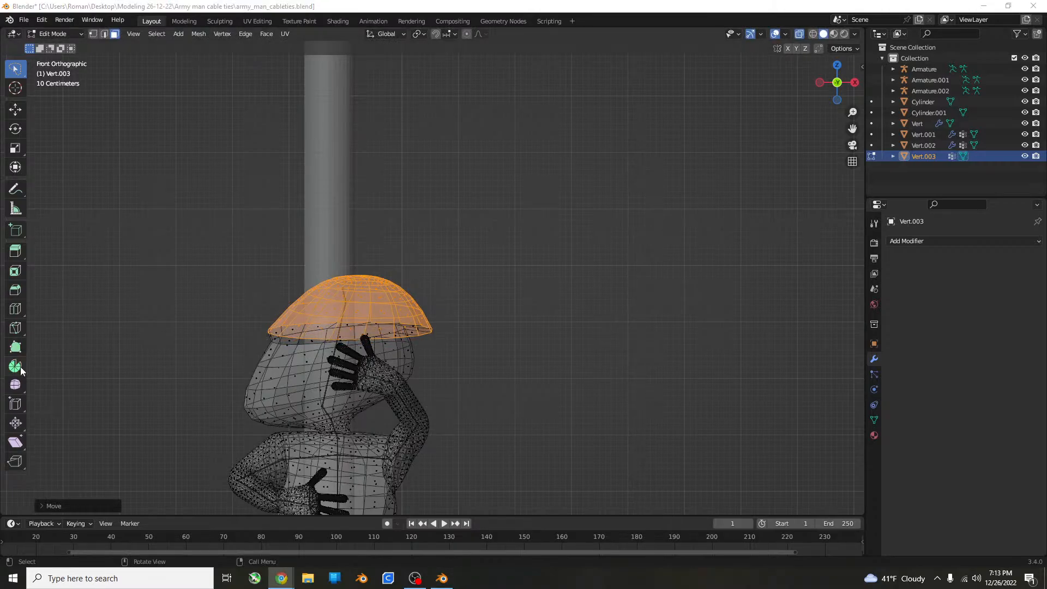
Turn off X-ray, check the helmet's shape around the head in Object Mode, and return to Edit Mode.
scroll(92, 355, up, 4)
shift+middle_drag(148, 348, 148, 292)
middle_drag(149, 292, 172, 297)
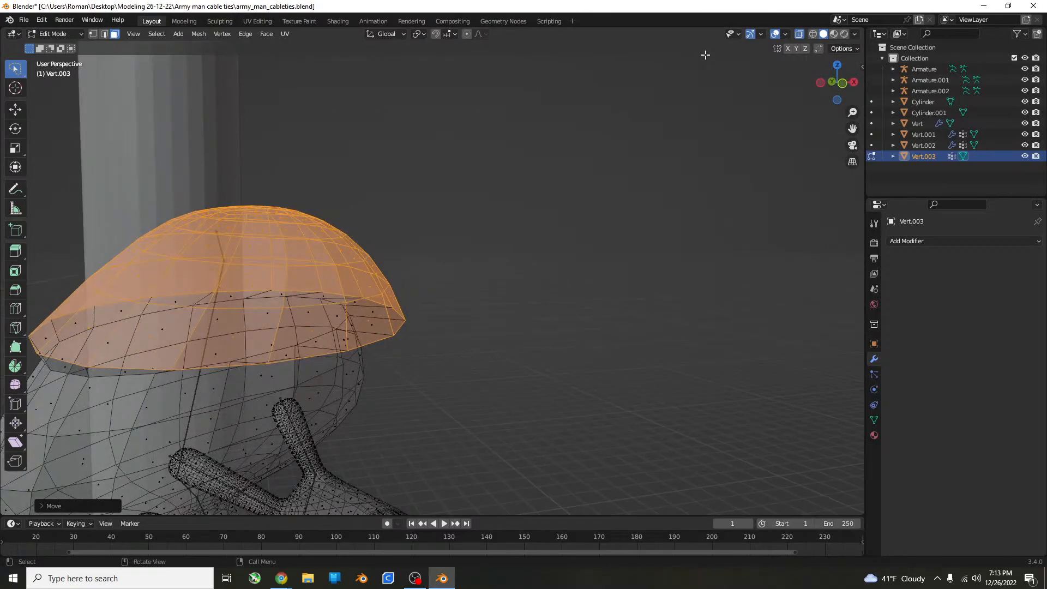
key(Tab)
middle_drag(491, 293, 547, 272)
click(799, 34)
scroll(469, 285, down, 5)
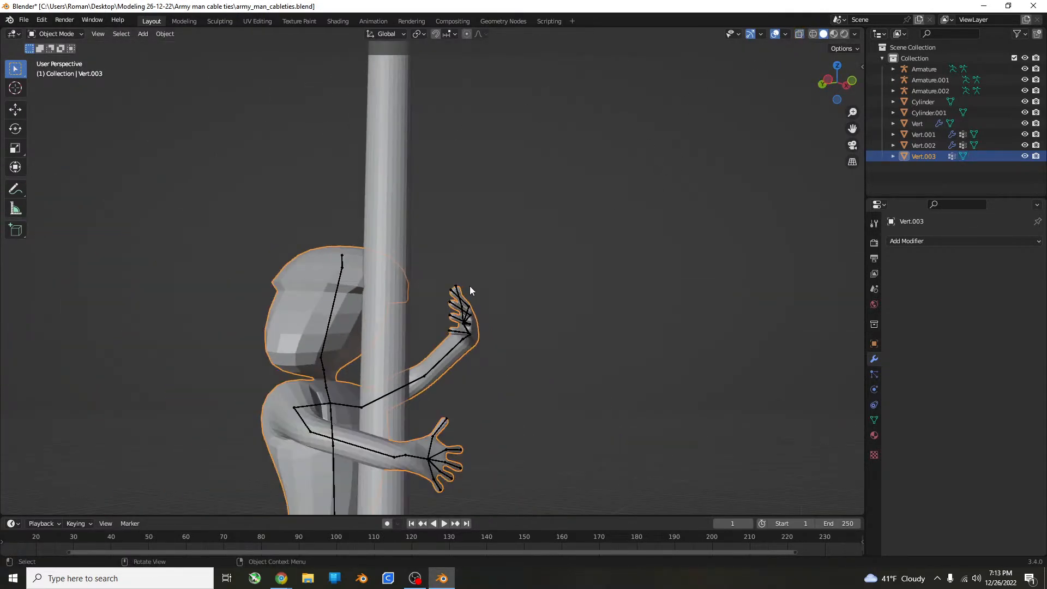
middle_drag(469, 286, 603, 302)
key(Tab)
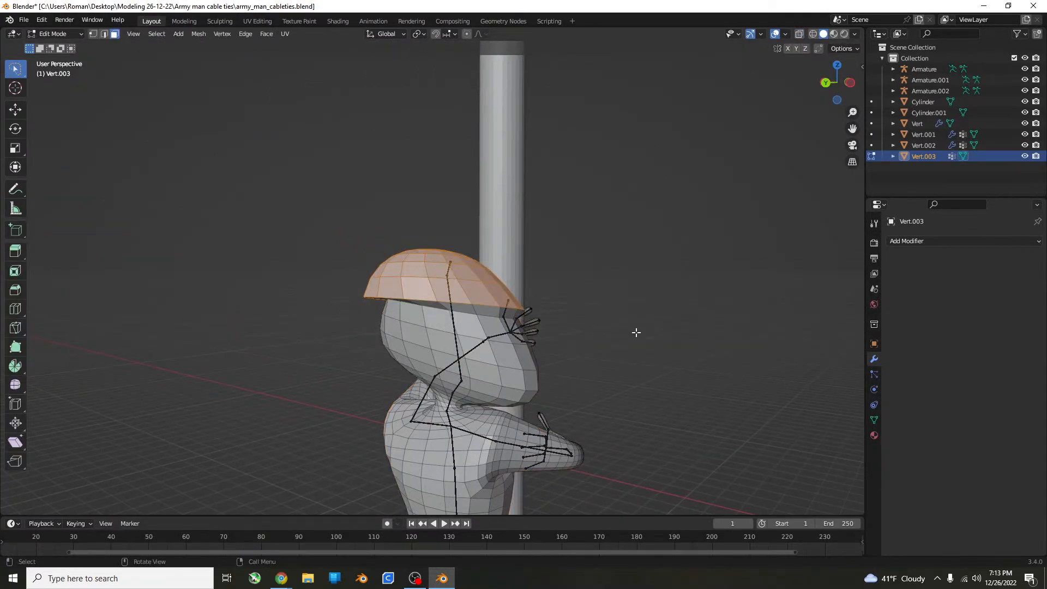
Move the helmet slightly along the X axis and rotate it about 5 degrees in the view to fit the head.
key(g)
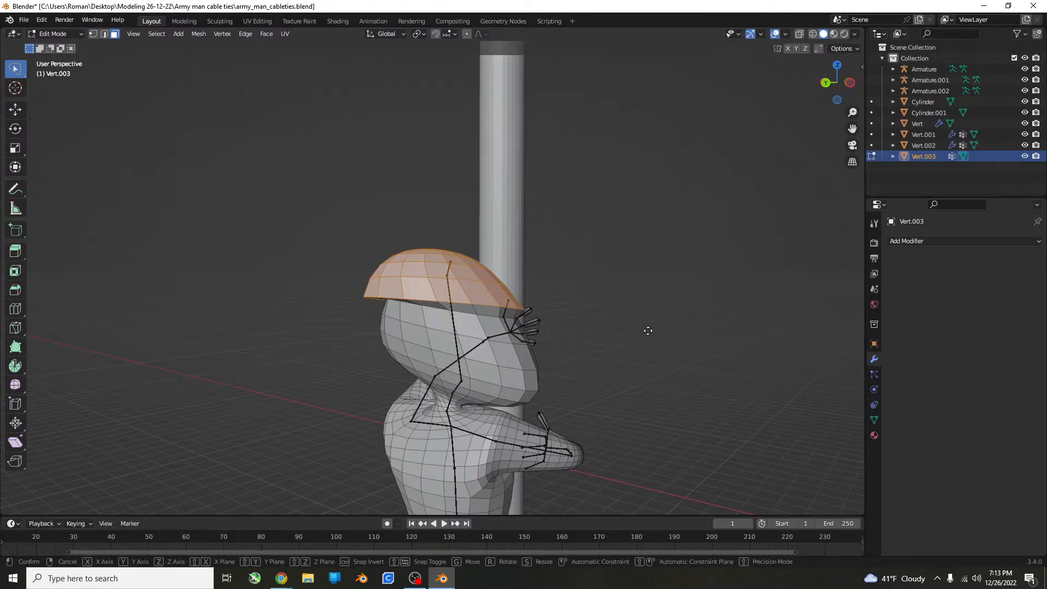
key(x)
click(658, 330)
middle_drag(658, 329, 698, 337)
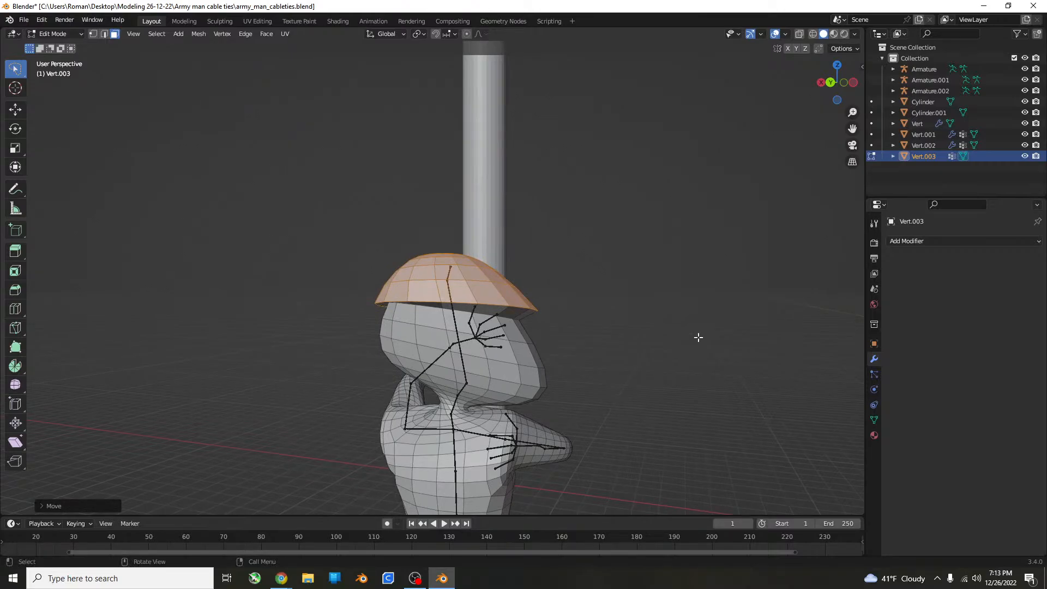
key(r)
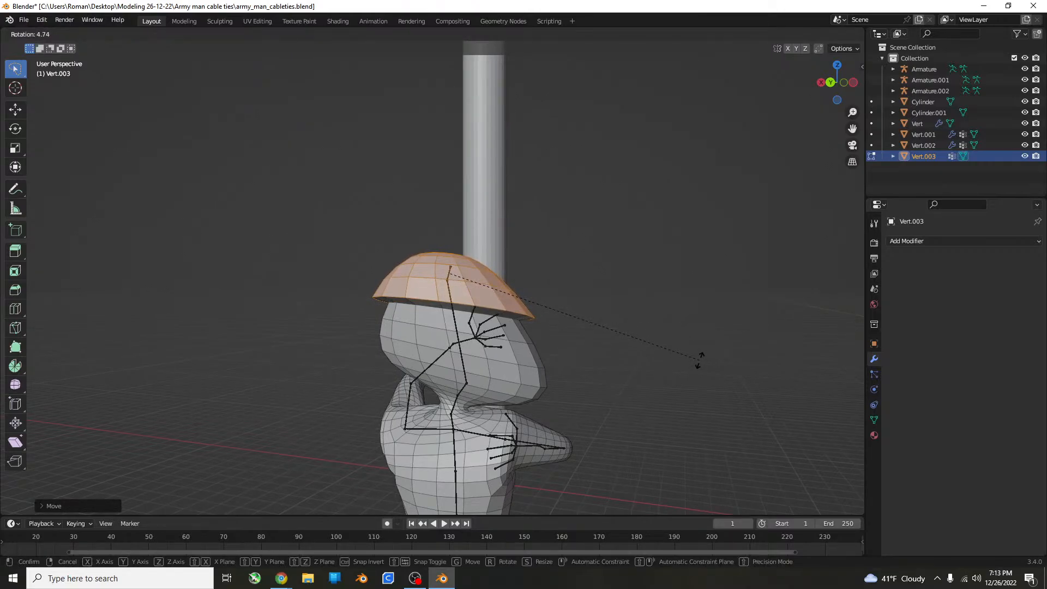
click(699, 360)
middle_drag(700, 360, 620, 342)
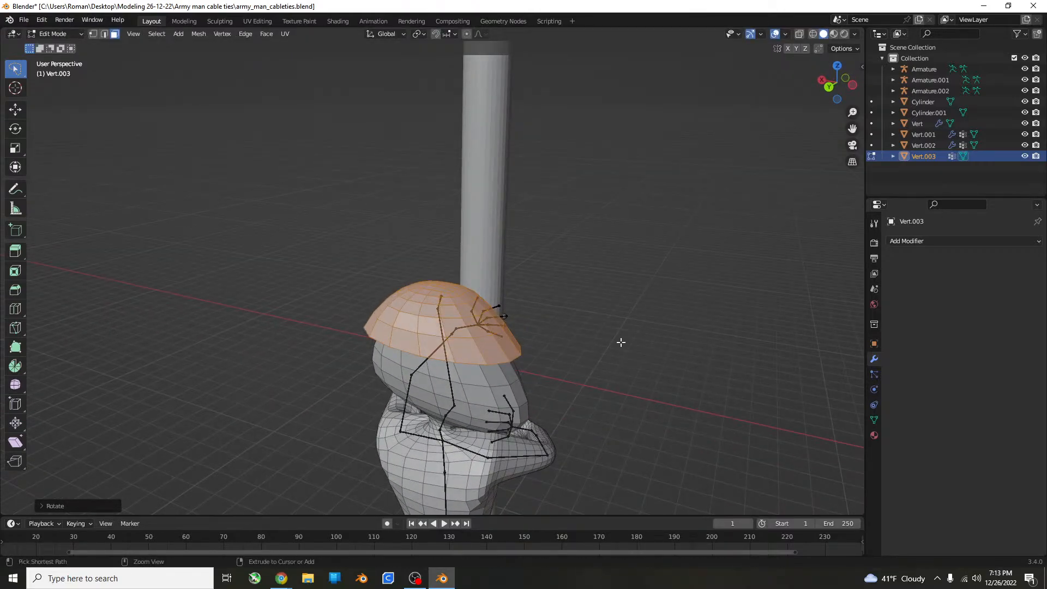
Scale the whole helmet up slightly, keeping its lowest ring of faces in the selection.
key(ctrl+KP_Subtract)
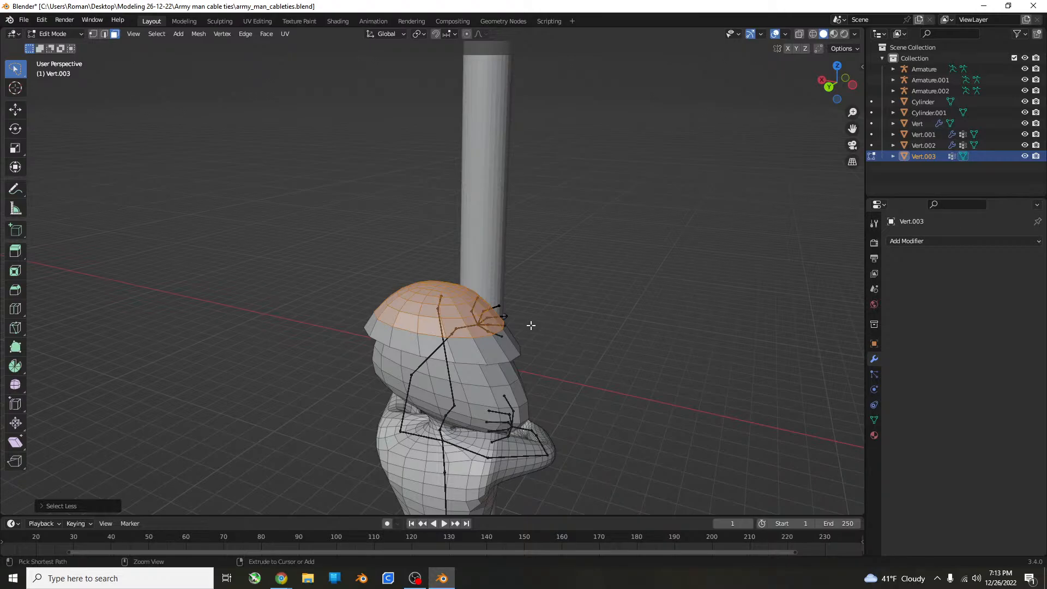
key(ctrl+KP_Add)
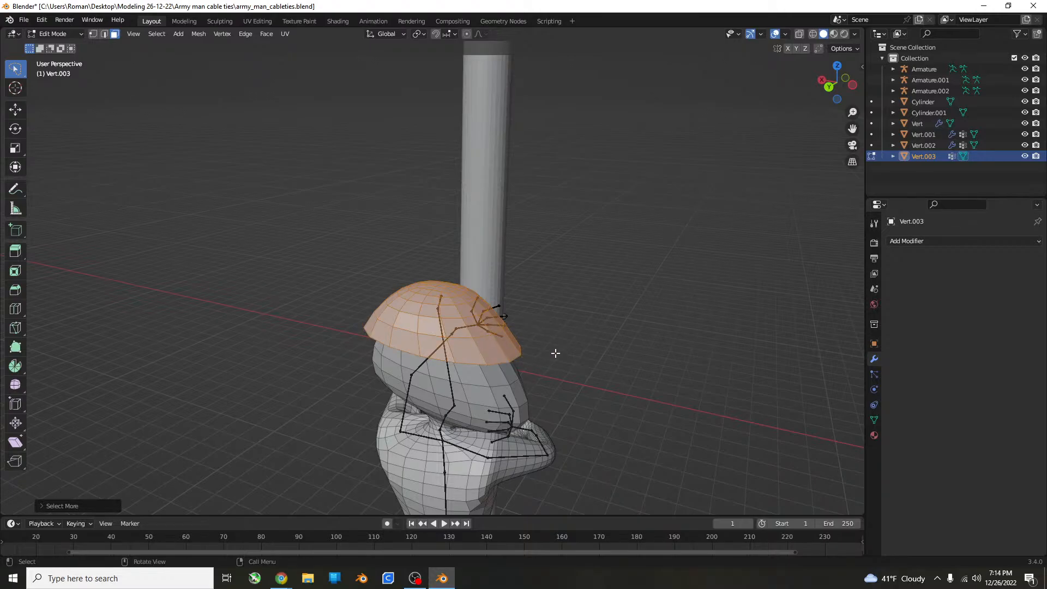
key(s)
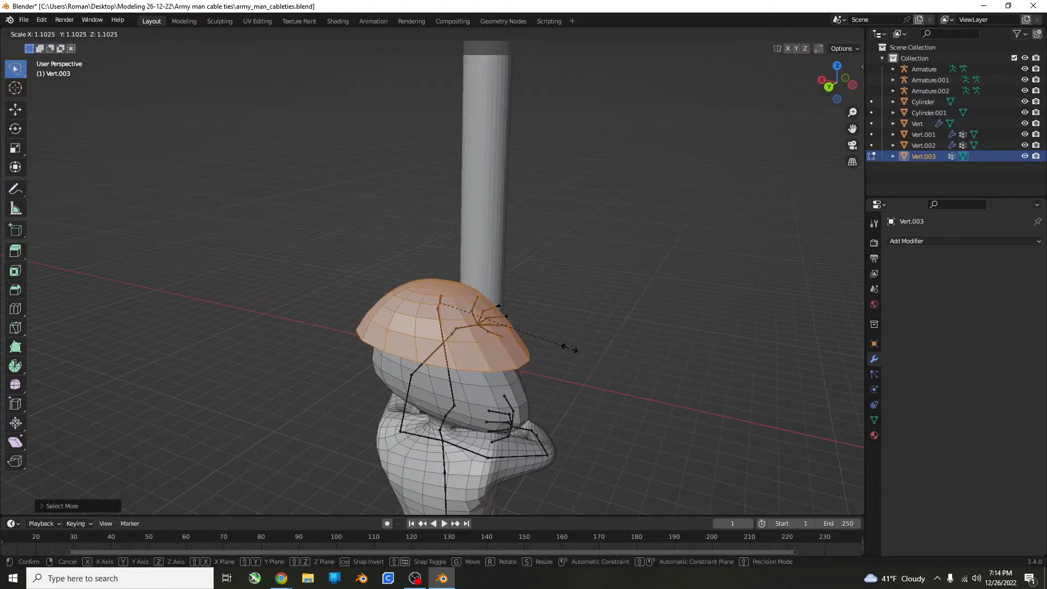
click(575, 346)
Reduce the selection to the helmet's crown, extrude it in place, and scale it inward to form a stepped brim.
key(ctrl+KP_Subtract)
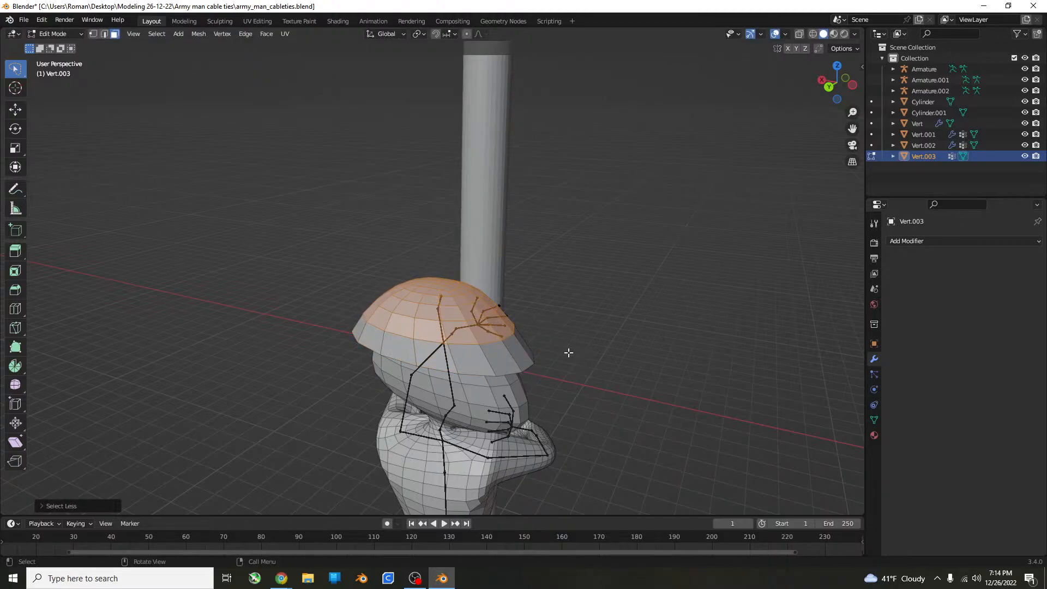
key(s)
click(569, 339)
key(ctrl+z)
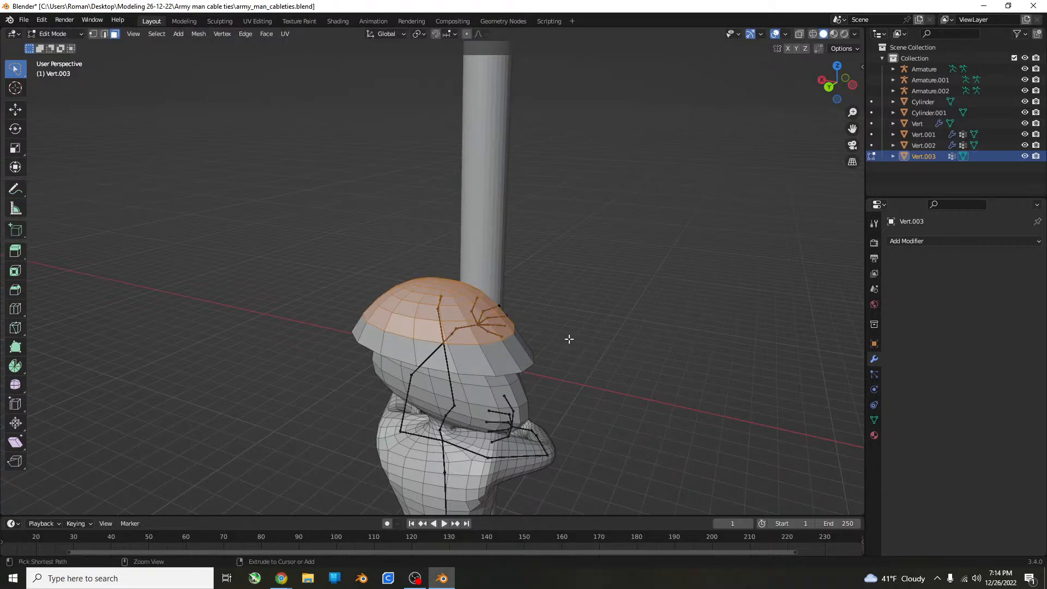
key(e)
right_click(628, 335)
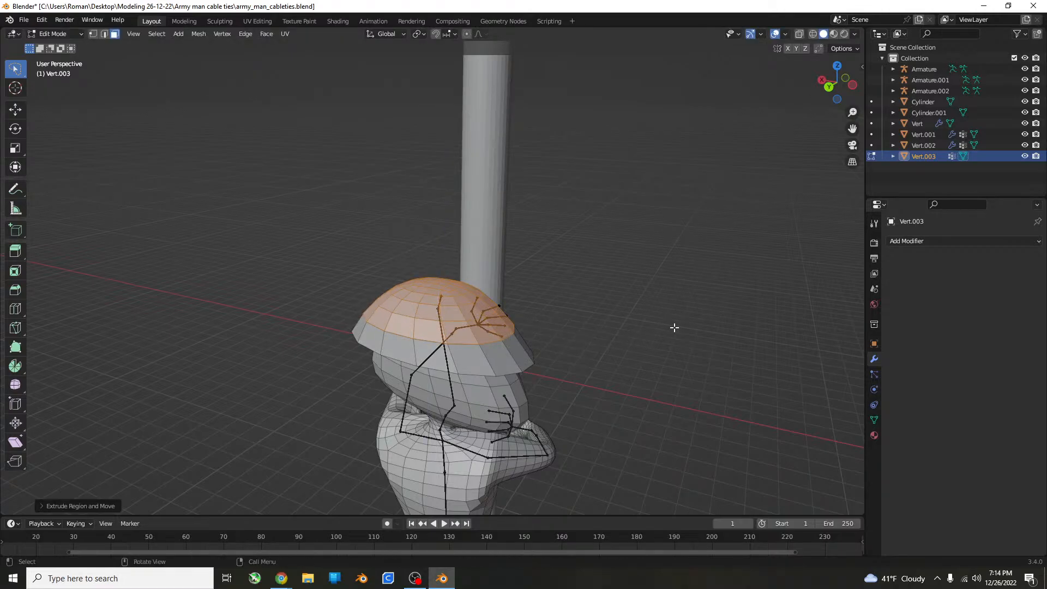
key(s)
click(648, 324)
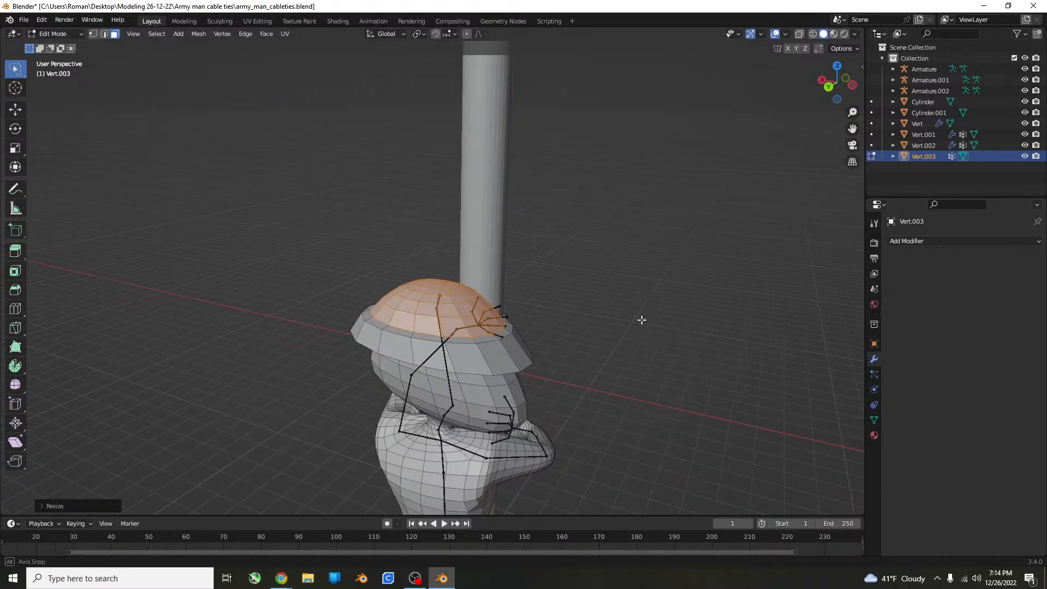
middle_drag(640, 318, 546, 279)
key(Tab)
key(Tab)
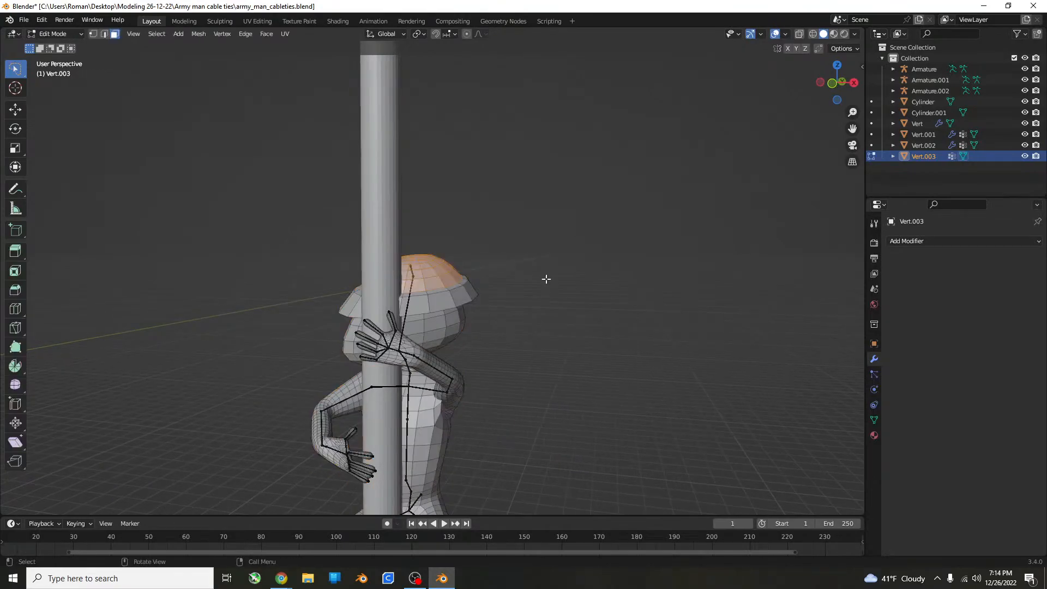
Expand the selection to the whole helmet, rotate it slightly, and shift it about 0.17 m, mostly along X.
key(ctrl+KP_Add)
key(ctrl+KP_Add)
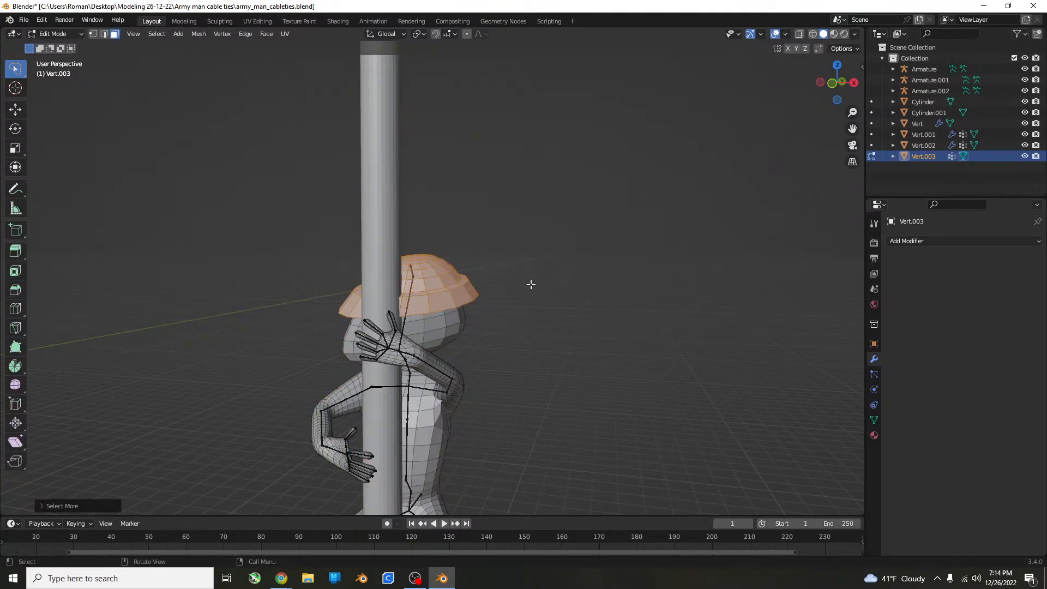
key(g)
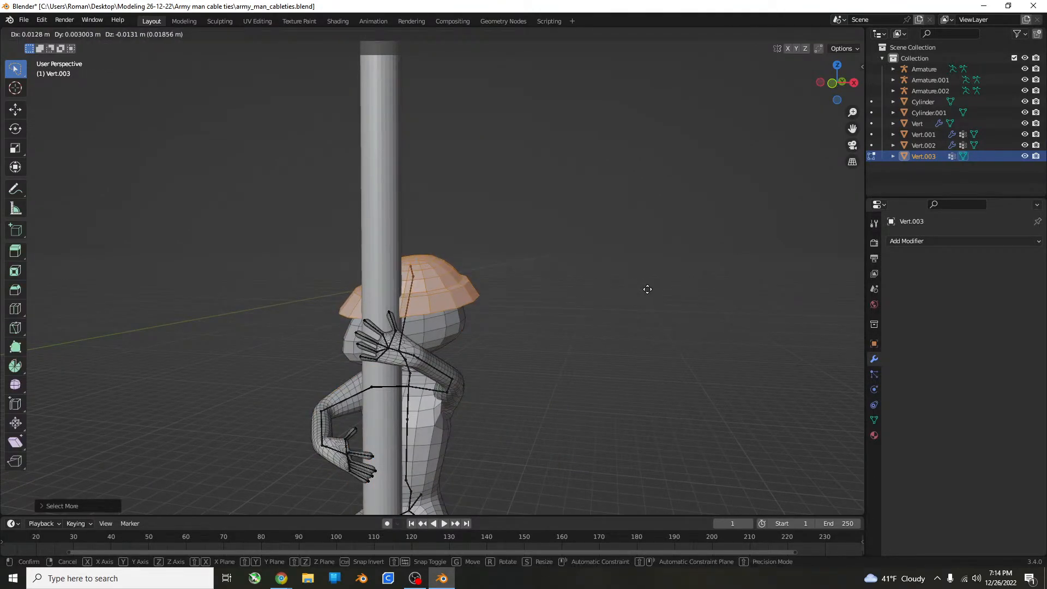
click(648, 290)
key(ctrl+z)
key(r)
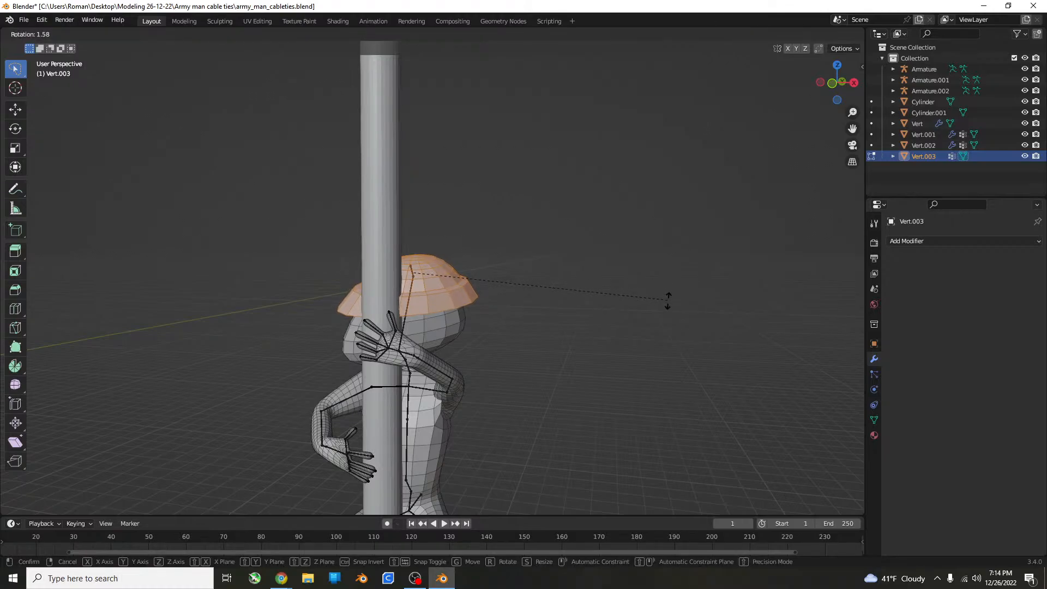
click(669, 315)
key(g)
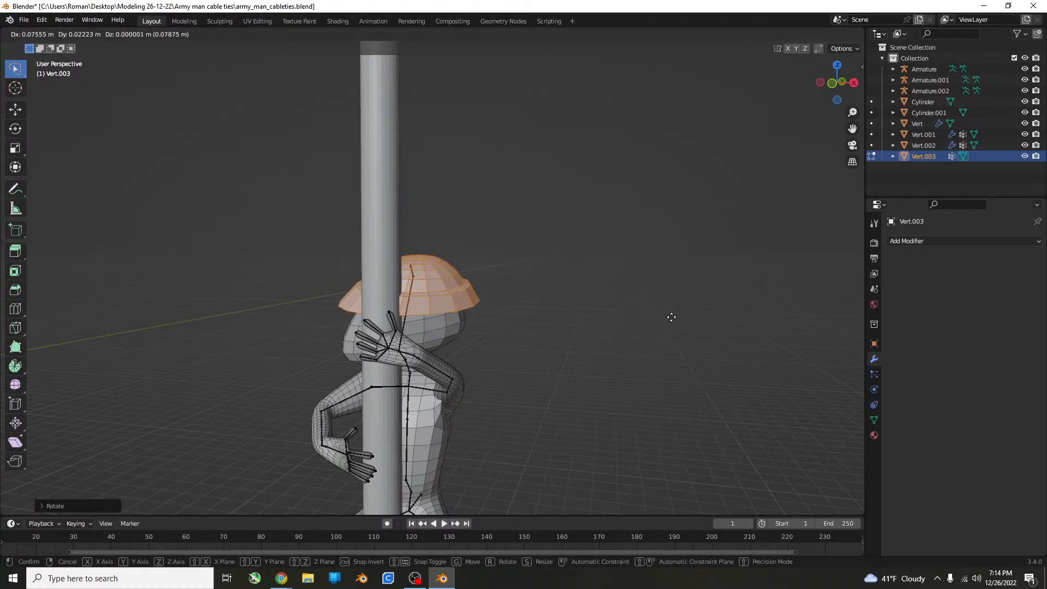
right_click(671, 315)
click(681, 341)
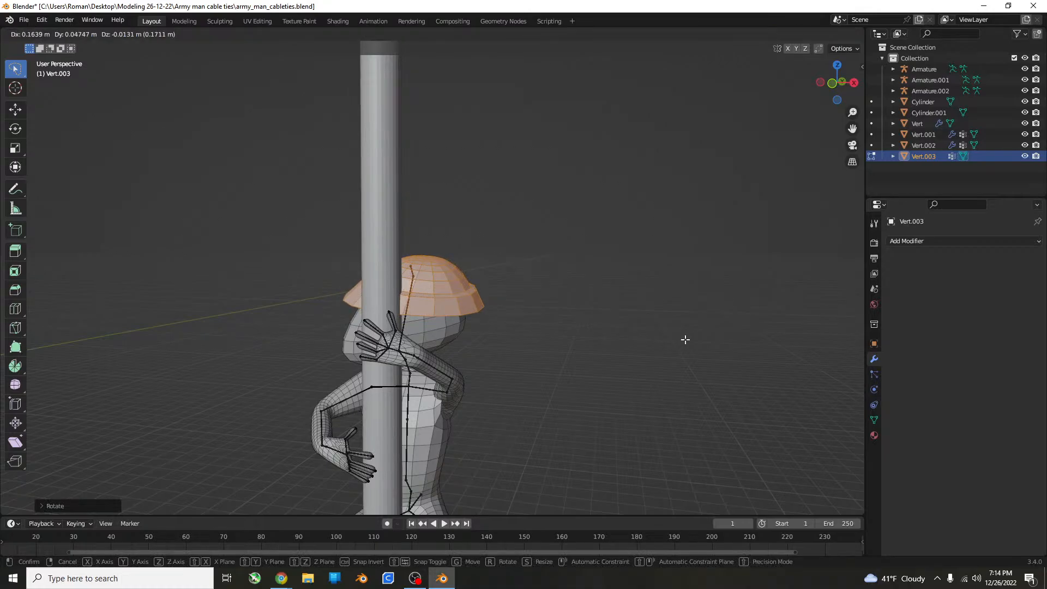
middle_drag(685, 342, 446, 346)
Examine the helmet and the posed figure on the pole from several angles in Object Mode.
key(Tab)
click(802, 321)
scroll(465, 246, up, 5)
scroll(307, 371, down, 3)
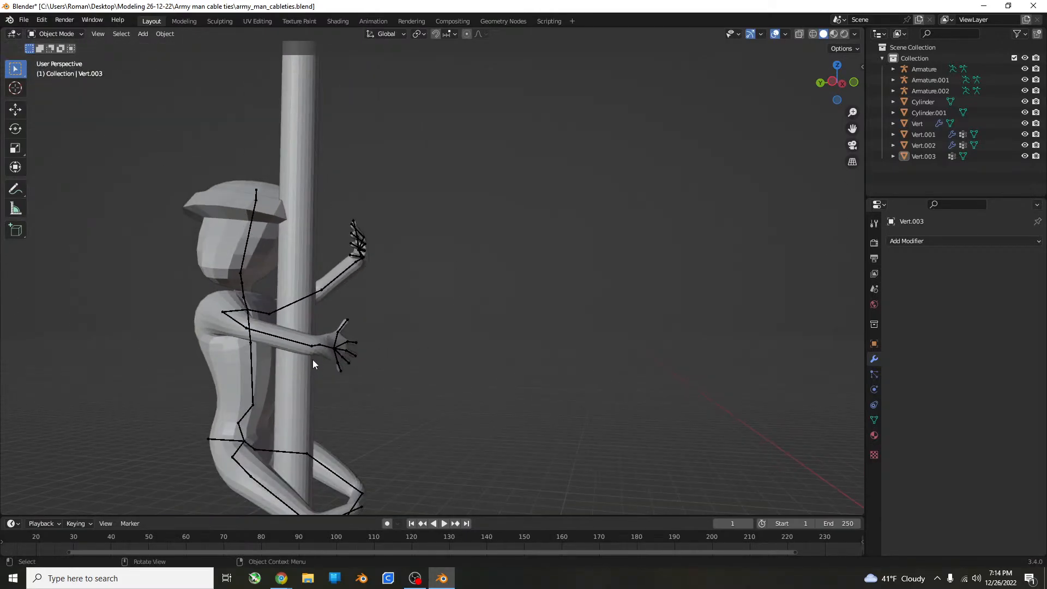
mouse_move(312, 359)
middle_down()
mouse_move(288, 377)
mouse_move(325, 358)
middle_up()
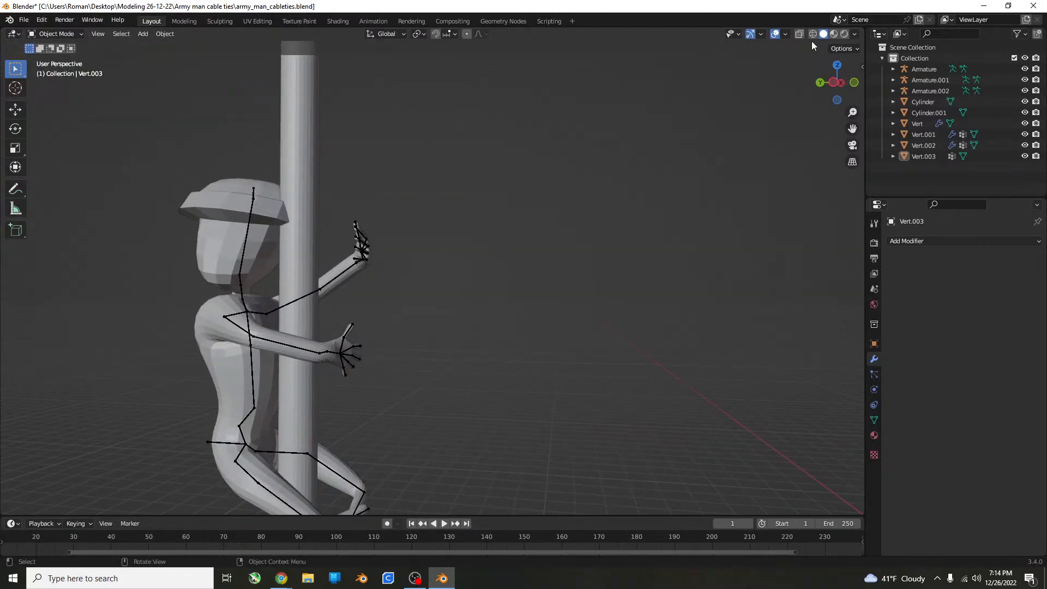
middle_drag(454, 346, 427, 344)
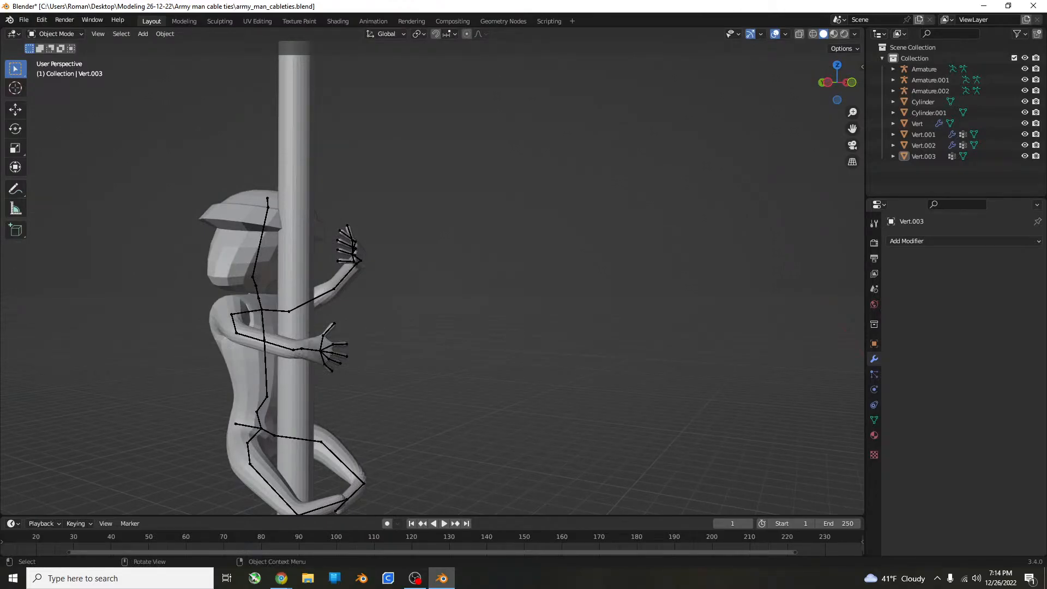
middle_drag(273, 349, 334, 467)
middle_drag(566, 420, 563, 322)
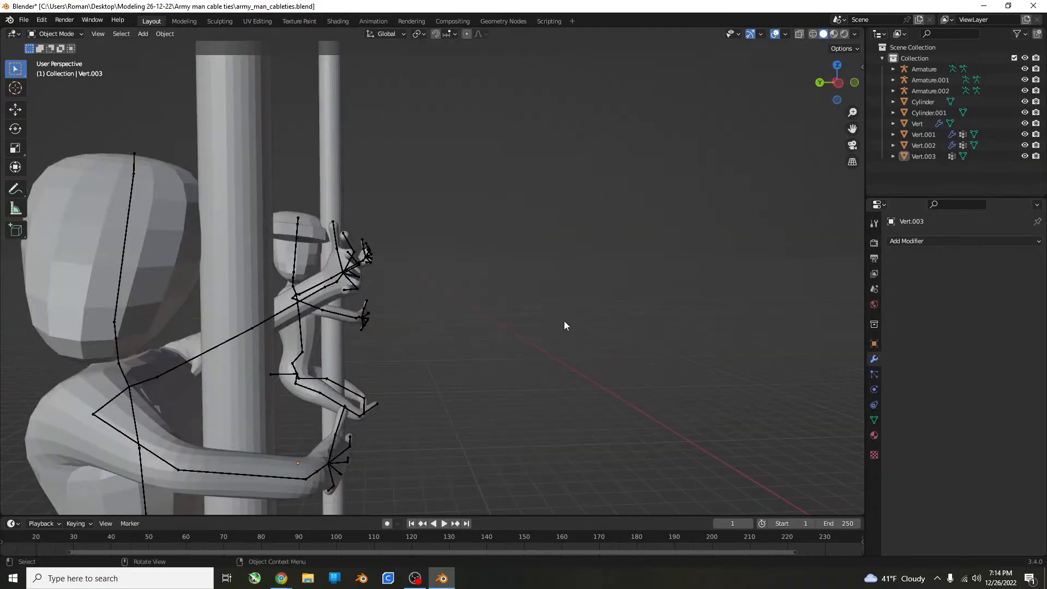
In the front view, add a cube mesh and place it beside the unrigged figure's outstretched hand.
key(KP_1)
scroll(556, 329, down, 4)
scroll(553, 329, down, 5)
shift+middle_drag(386, 341, 452, 336)
scroll(325, 330, up, 3)
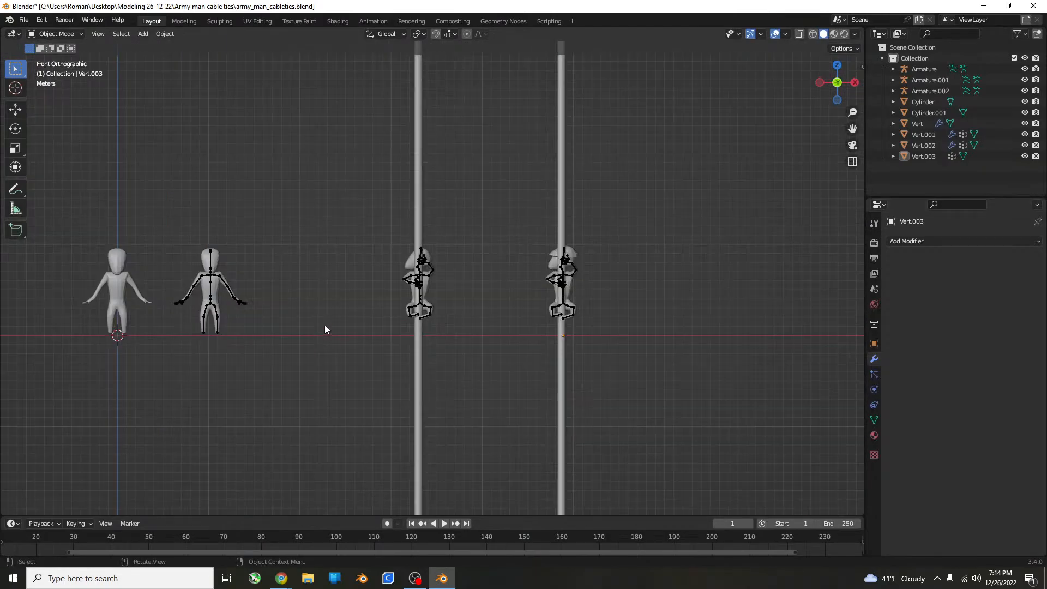
shift+middle_drag(325, 329, 547, 330)
key(shift+a)
mouse_move(368, 276)
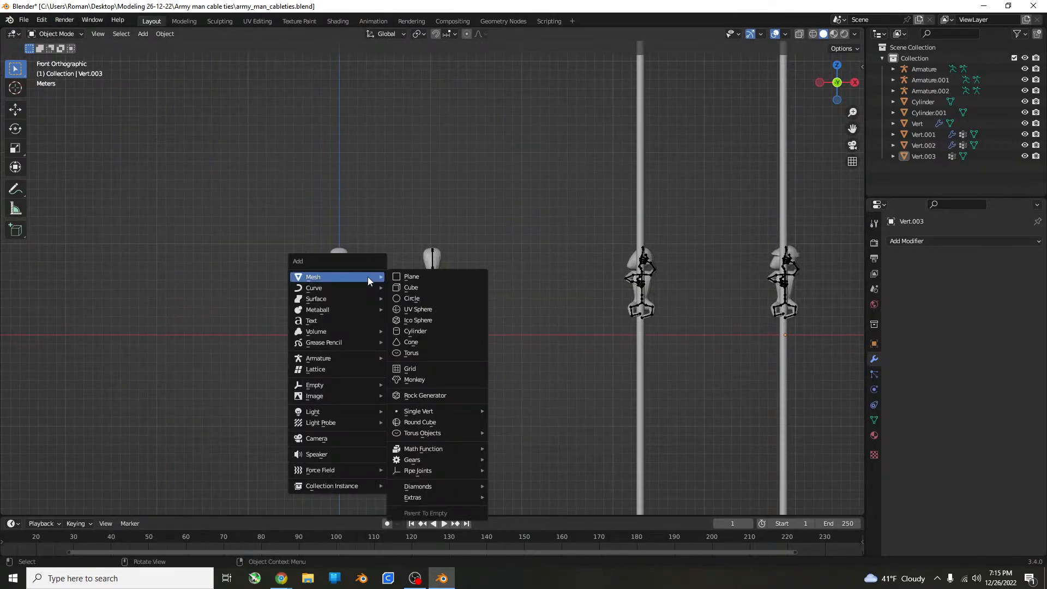
click(435, 288)
scroll(407, 372, up, 6)
key(g)
click(365, 219)
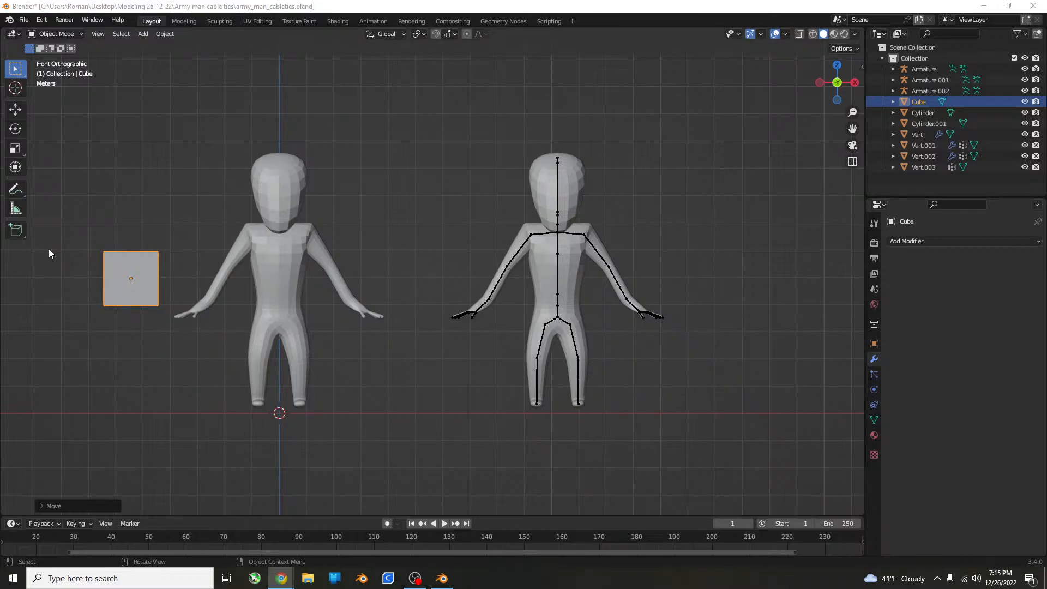
Bring in the rifle reference image, place it above the unrigged figure, and scale it up about 2.08 times.
scroll(49, 253, up, 1)
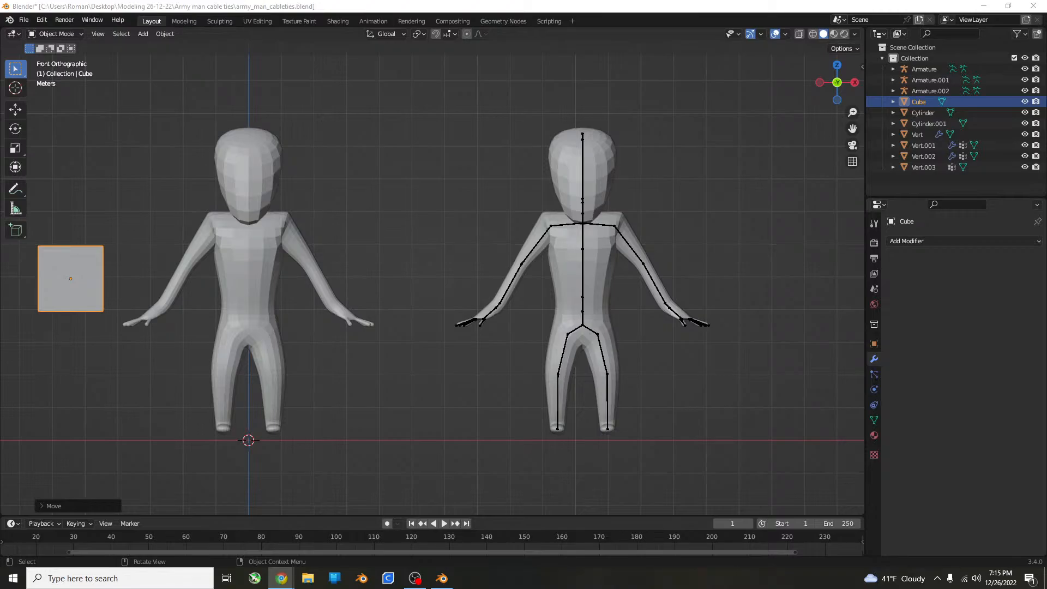
drag(324, 191, 330, 188)
scroll(333, 192, down, 5)
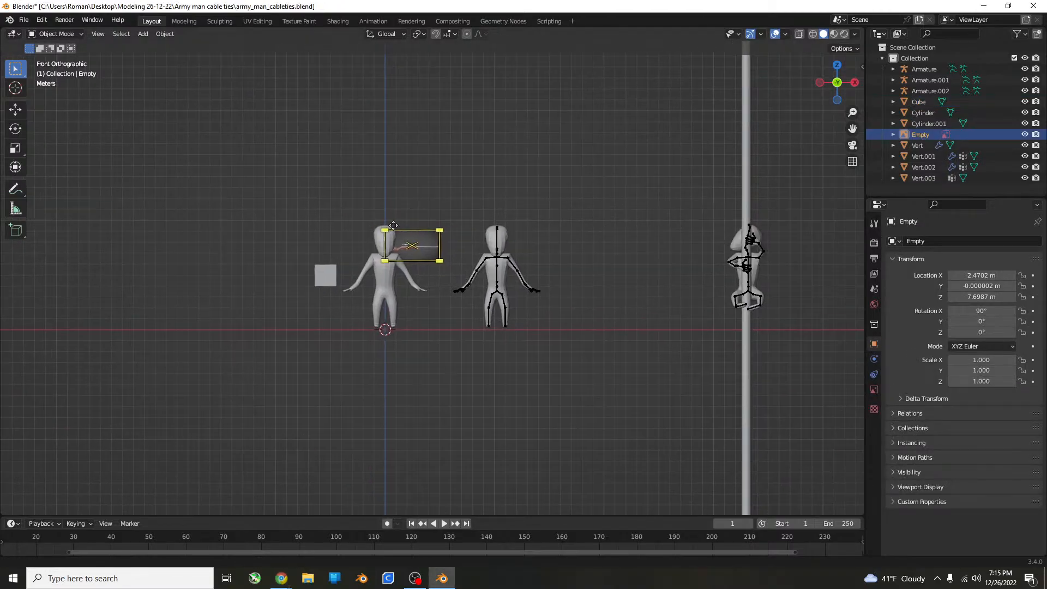
key(g)
click(445, 191)
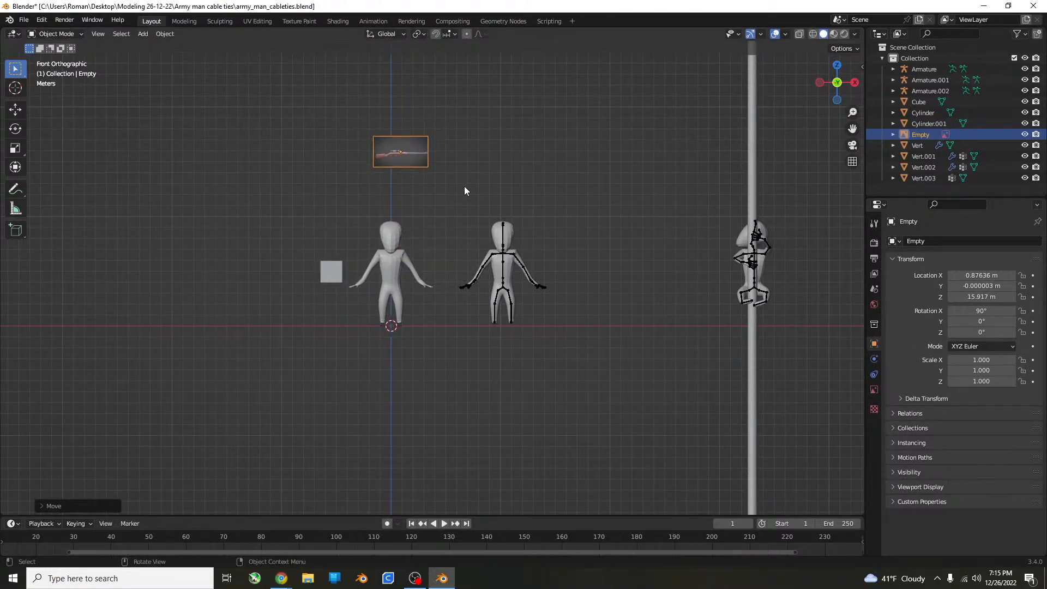
key(s)
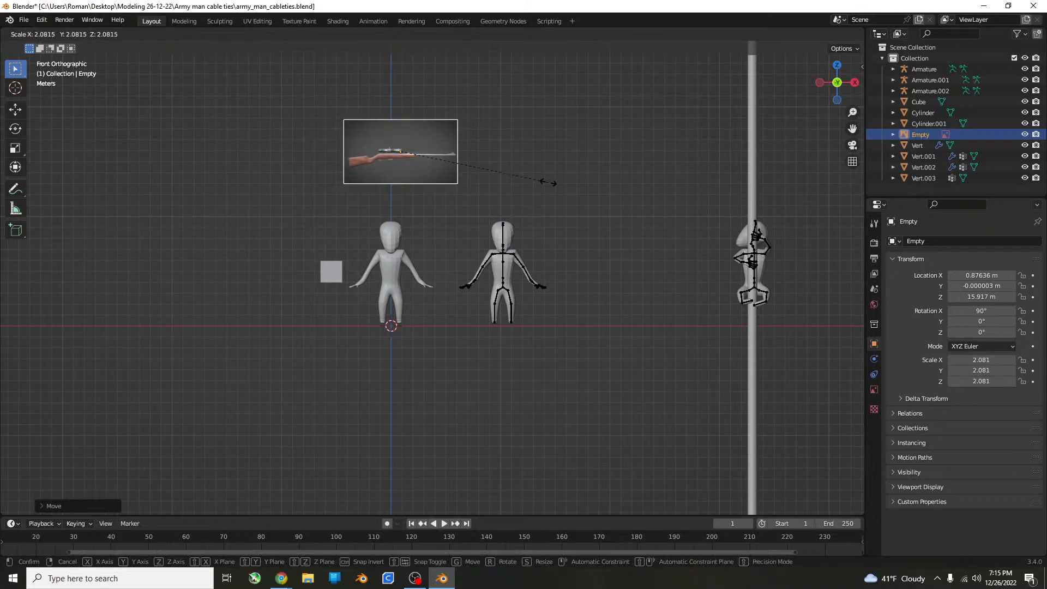
click(548, 183)
Move the cube onto the rifle's buttstock in the reference image.
click(331, 271)
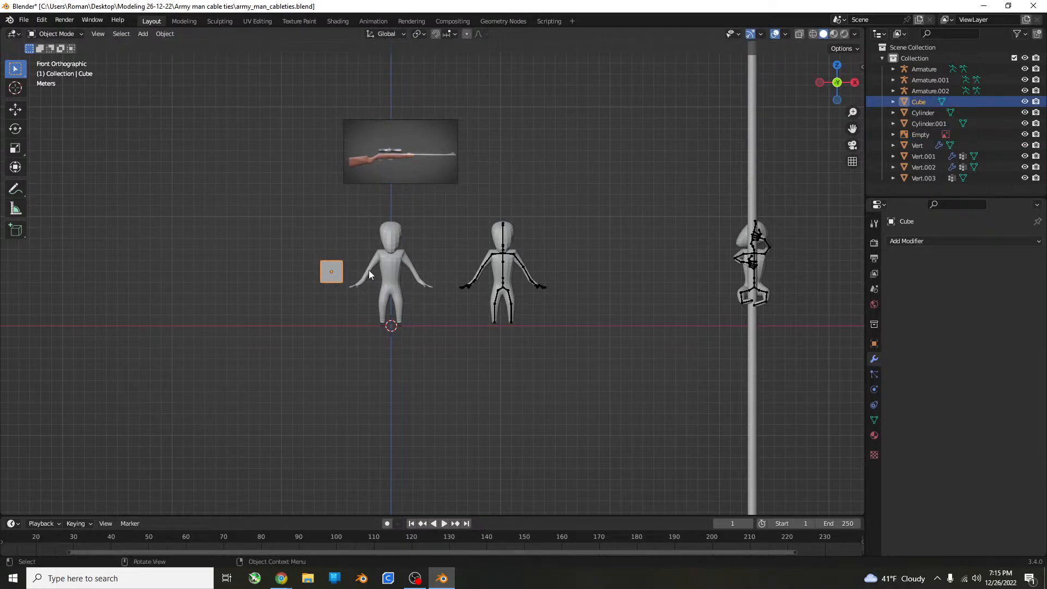
scroll(369, 270, up, 6)
shift+middle_drag(450, 242, 527, 352)
key(g)
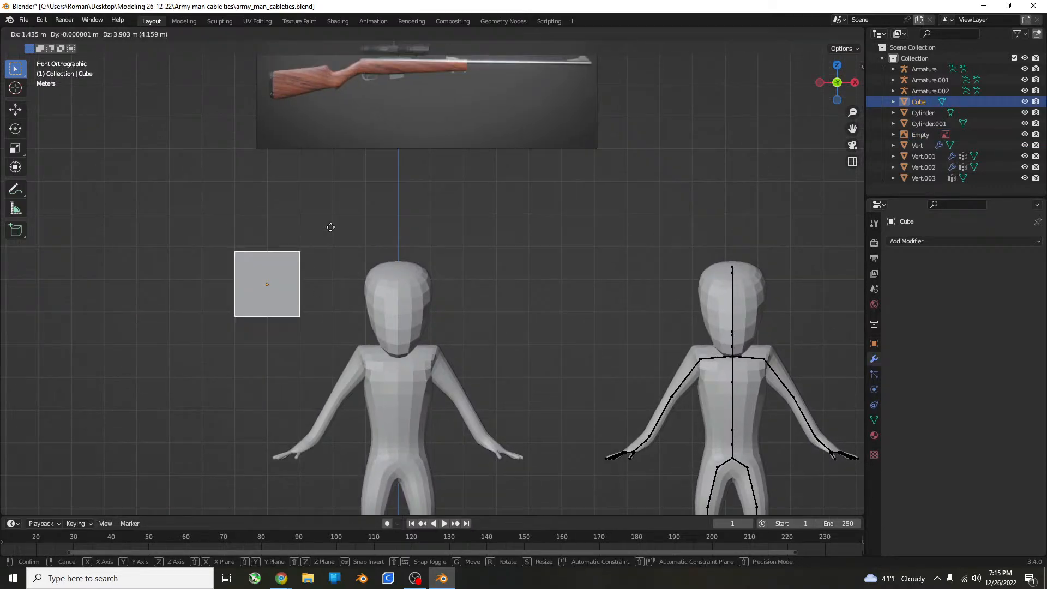
click(332, 103)
scroll(328, 195, up, 5)
key(KP_Decimal)
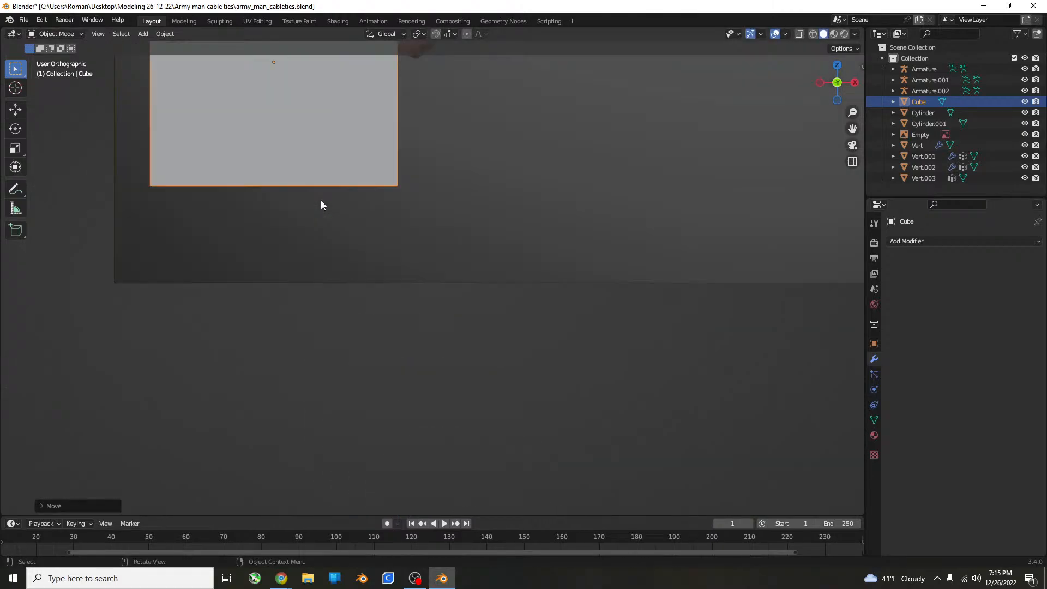
scroll(359, 185, up, 1)
Scale the cube down to fit the rifle's butt end, align it there, and switch to Edit Mode.
key(s)
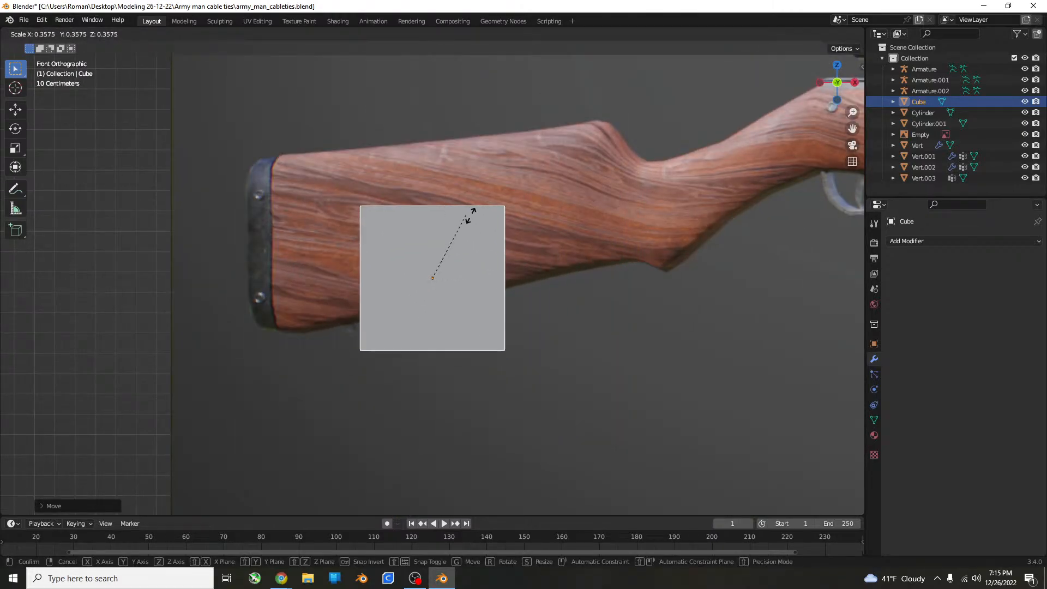
click(478, 238)
key(g)
click(371, 207)
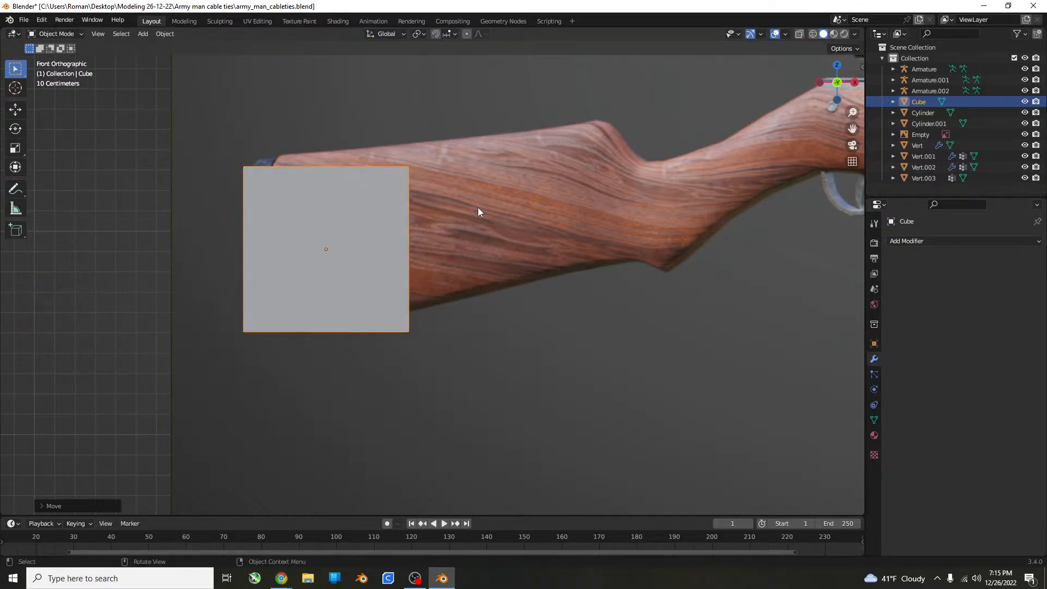
key(s)
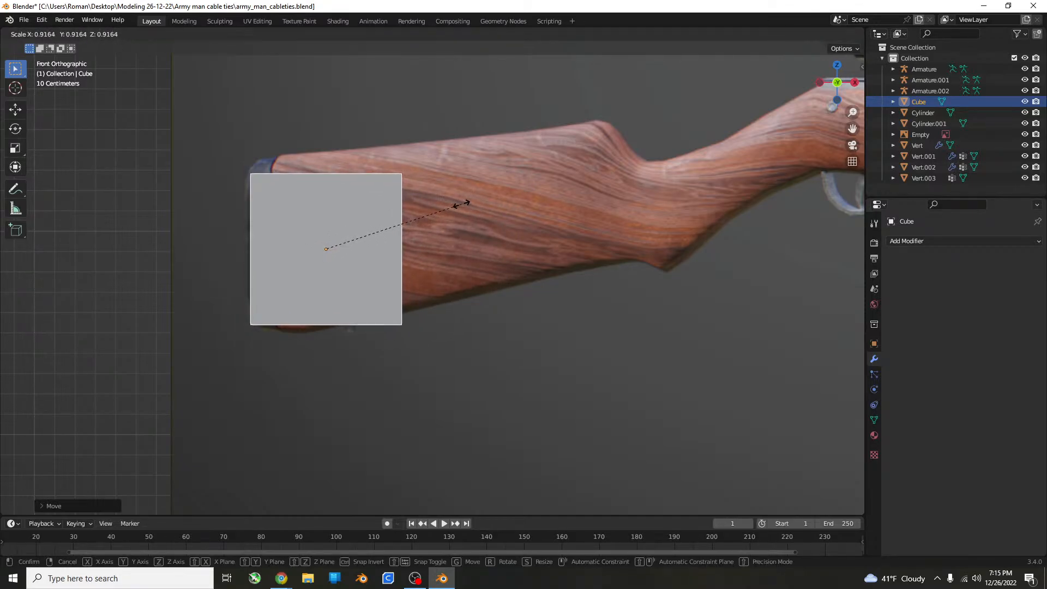
click(461, 204)
scroll(474, 199, up, 1)
key(Tab)
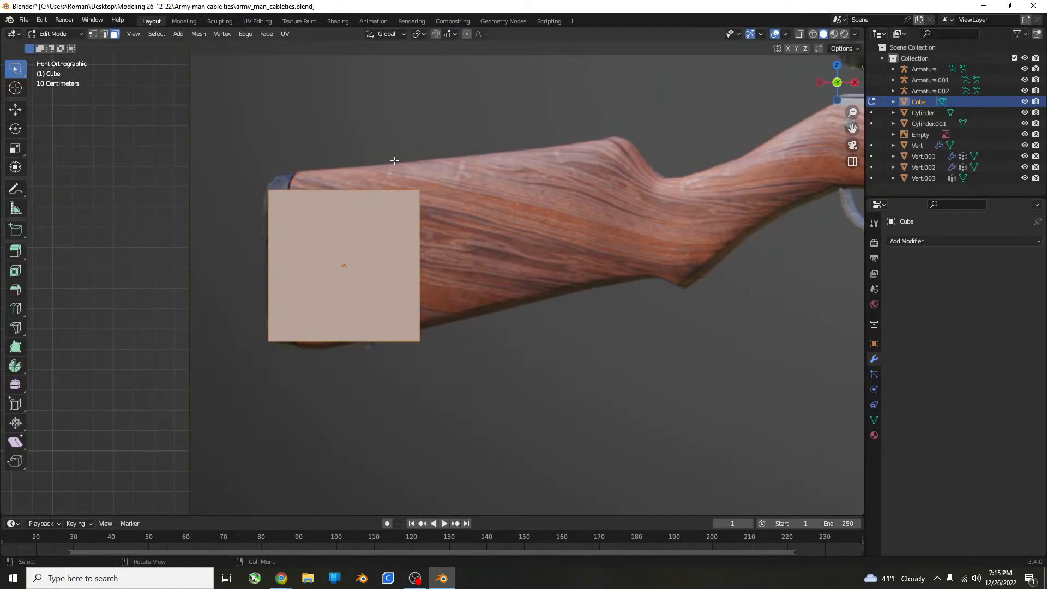
With X-ray on, move the cube's stock-side face back to the butt plate's edge and scale it up about 1.18 times.
click(799, 34)
middle_drag(496, 187, 431, 240)
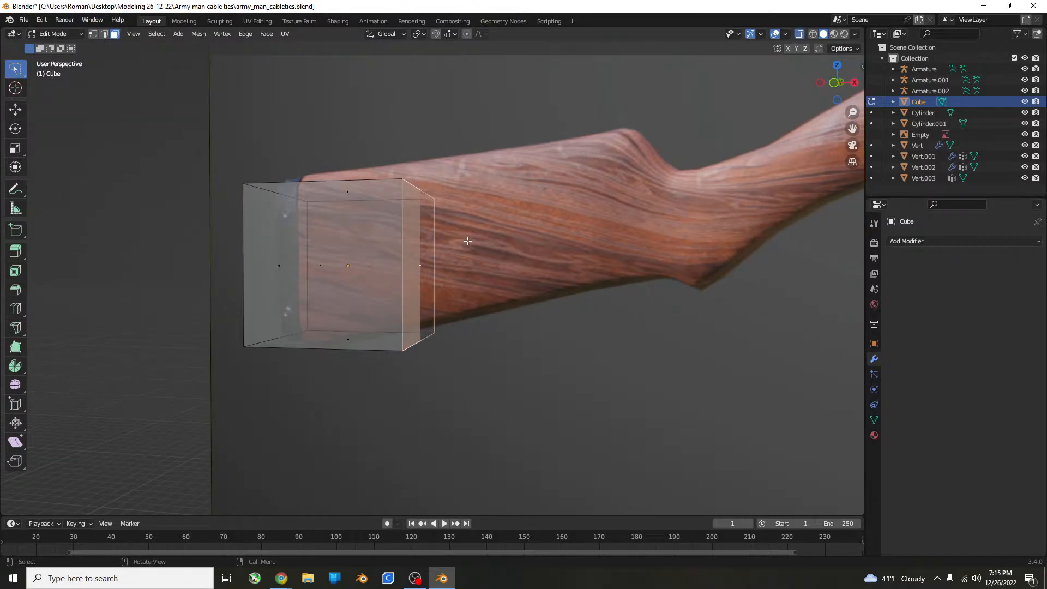
key(KP_1)
shift+middle_drag(433, 316, 521, 256)
scroll(487, 275, up, 3)
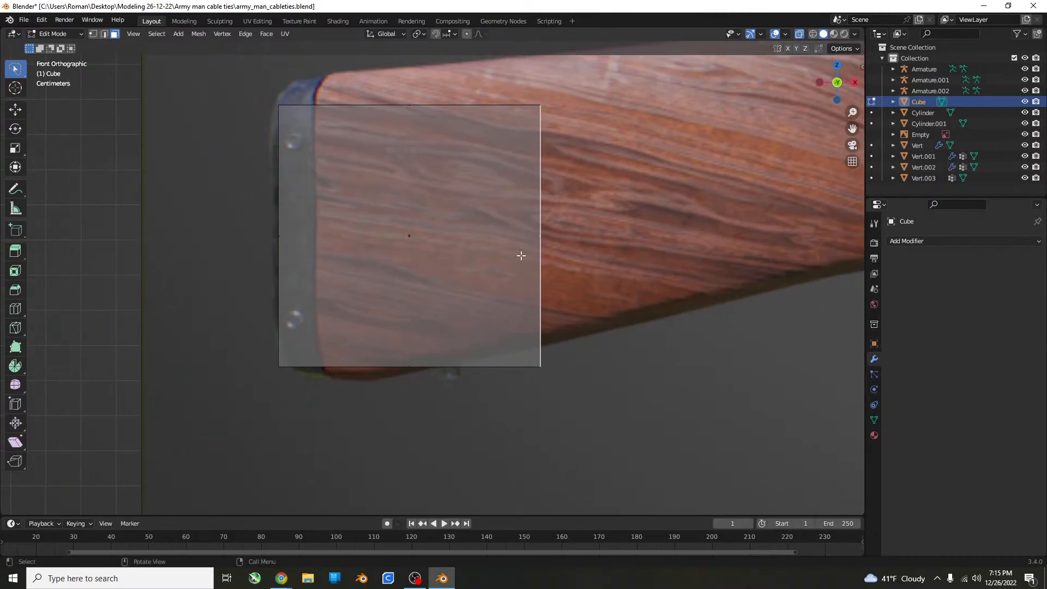
key(g)
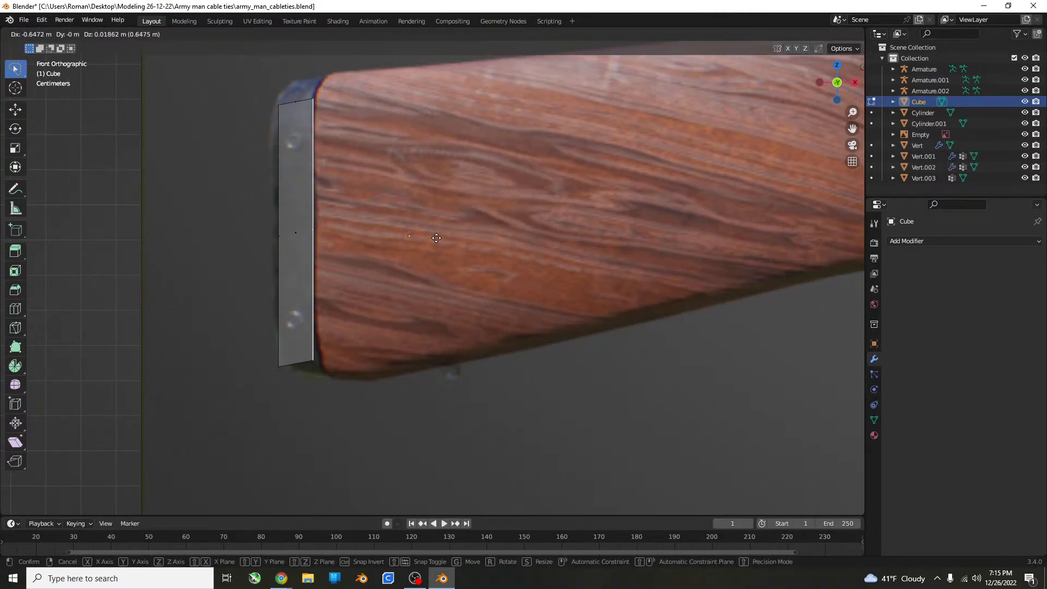
click(468, 221)
key(s)
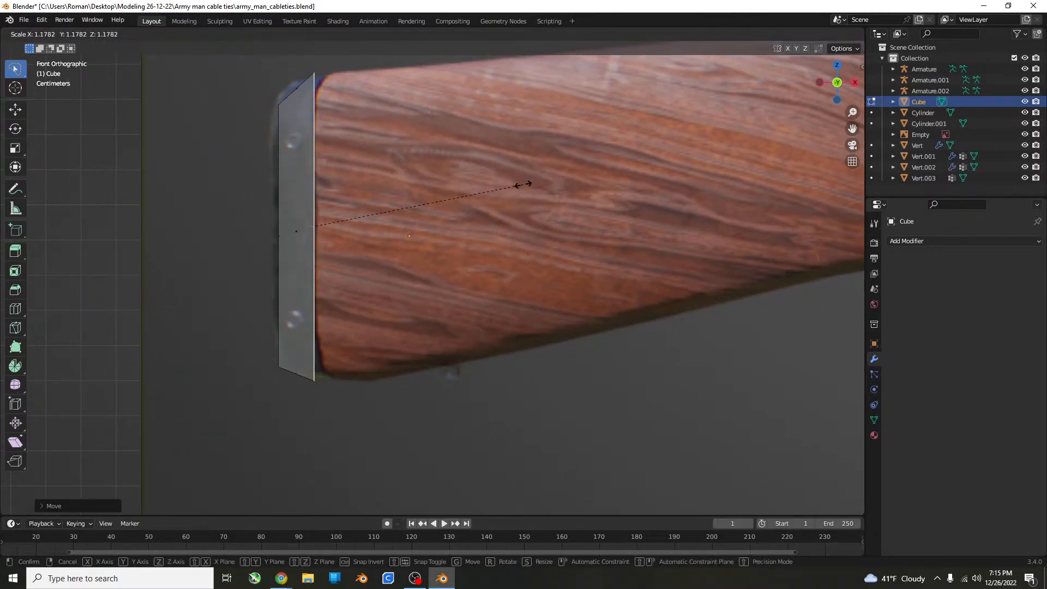
click(523, 185)
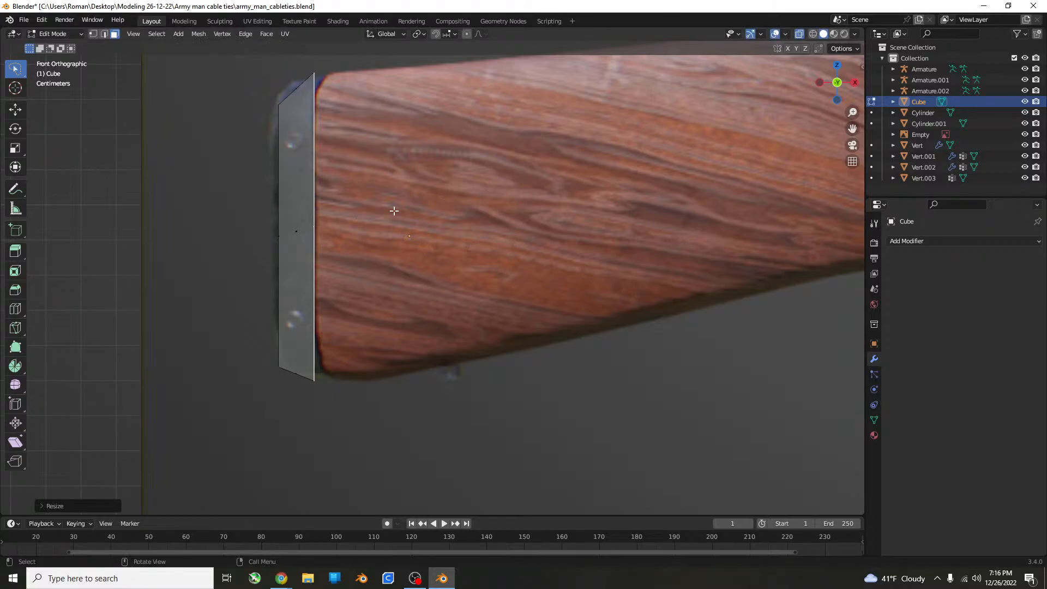
Select the cube's outer end face with X-ray off, switch to the Tweak selection tool, and turn X-ray back on.
middle_drag(394, 211, 305, 214)
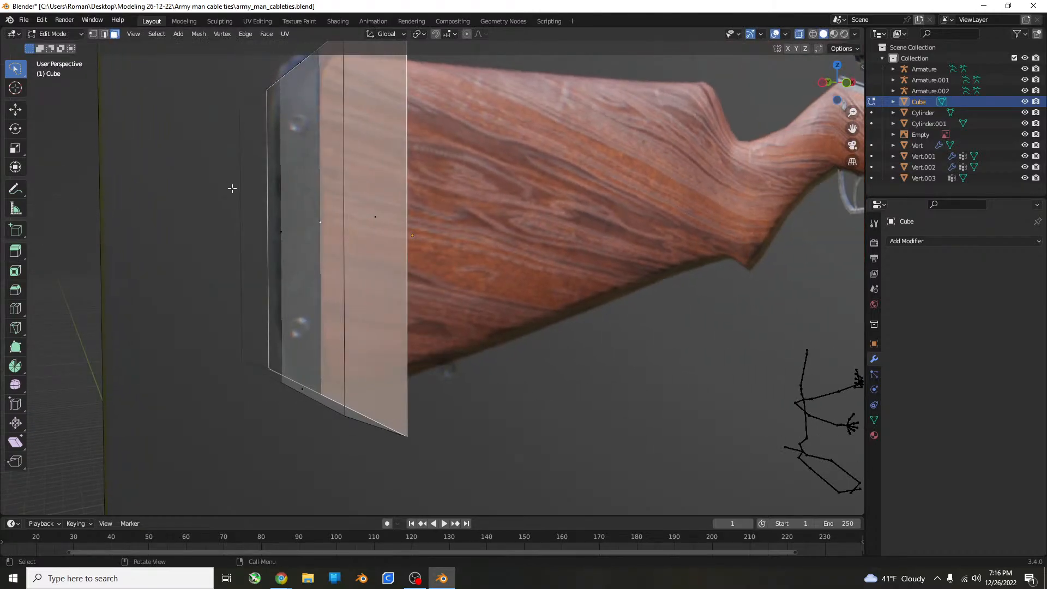
click(261, 177)
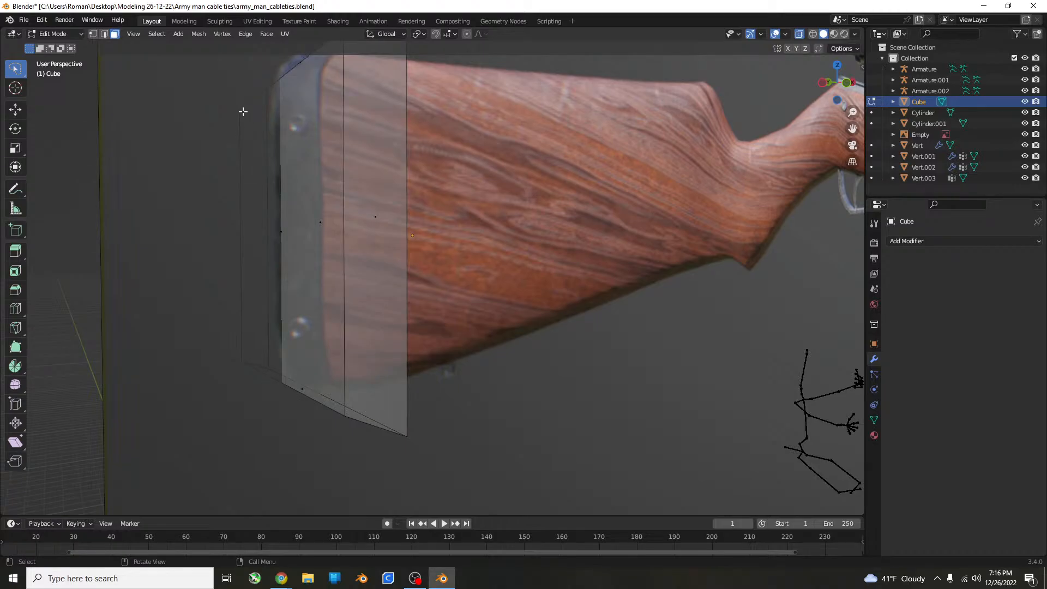
middle_drag(243, 111, 219, 193)
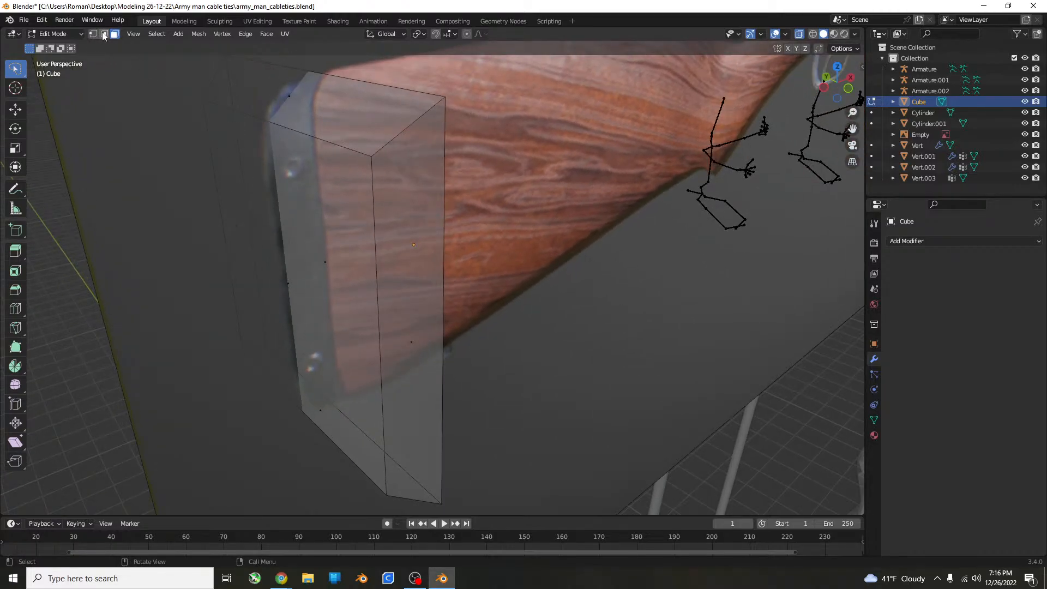
click(799, 34)
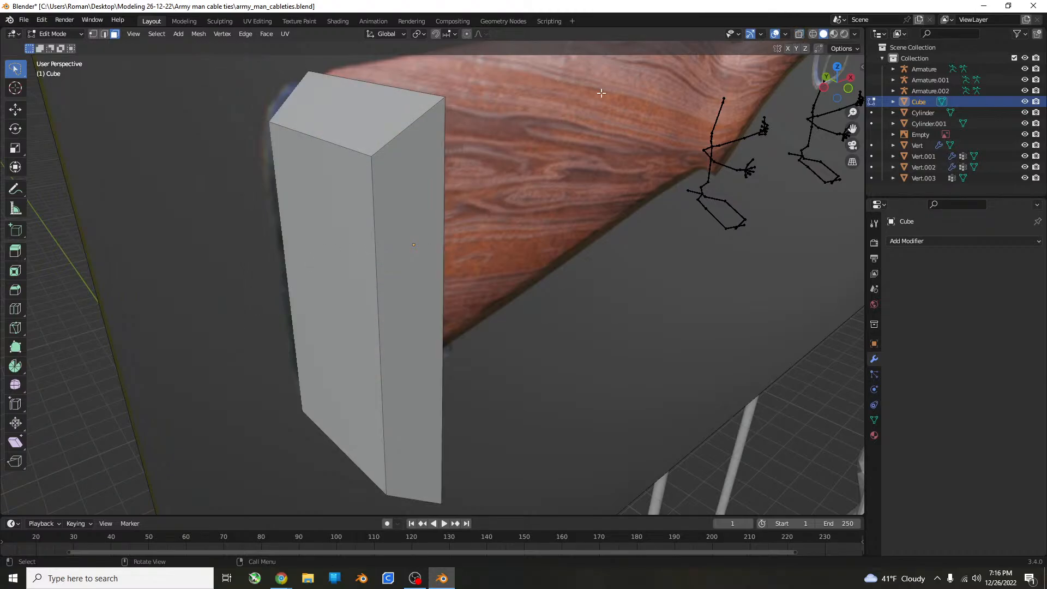
click(352, 186)
middle_drag(351, 186, 385, 144)
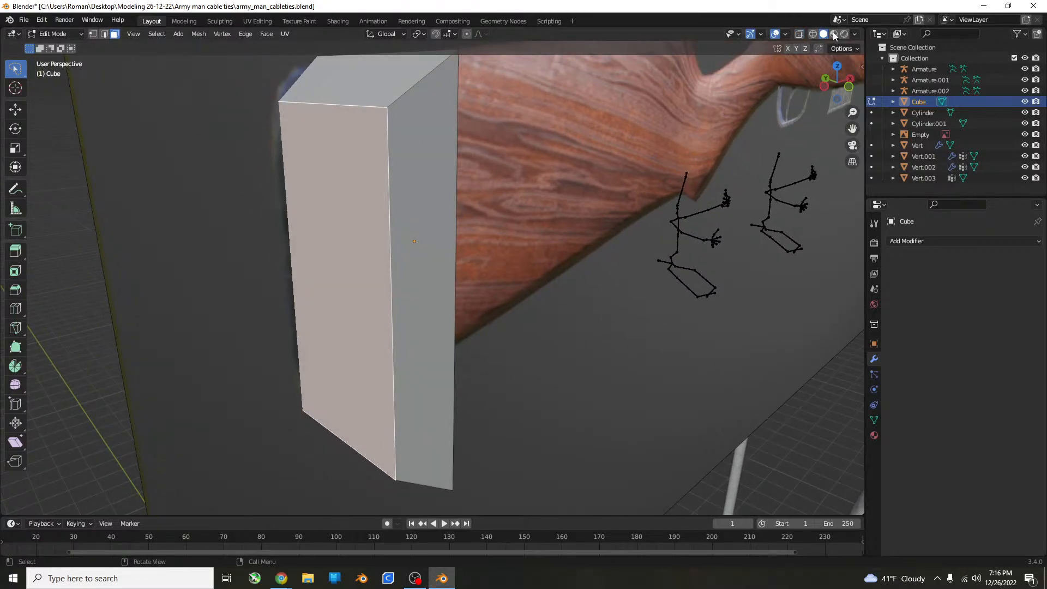
drag(16, 69, 60, 74)
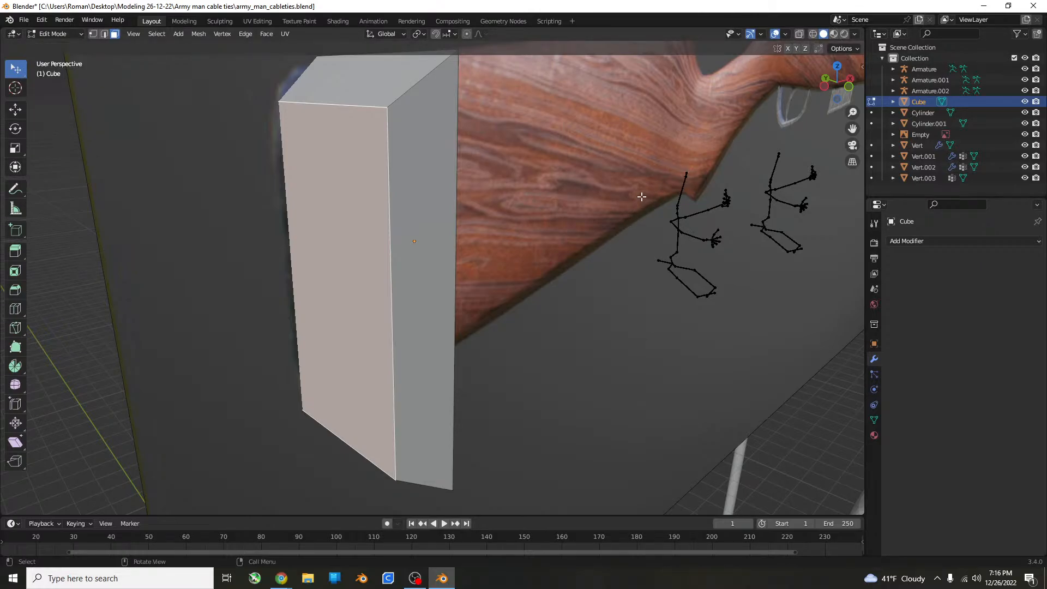
click(798, 35)
In the front view, rotate the outer end face about -2.05 degrees and shift it to match the butt plate's slanted edge.
key(KP_1)
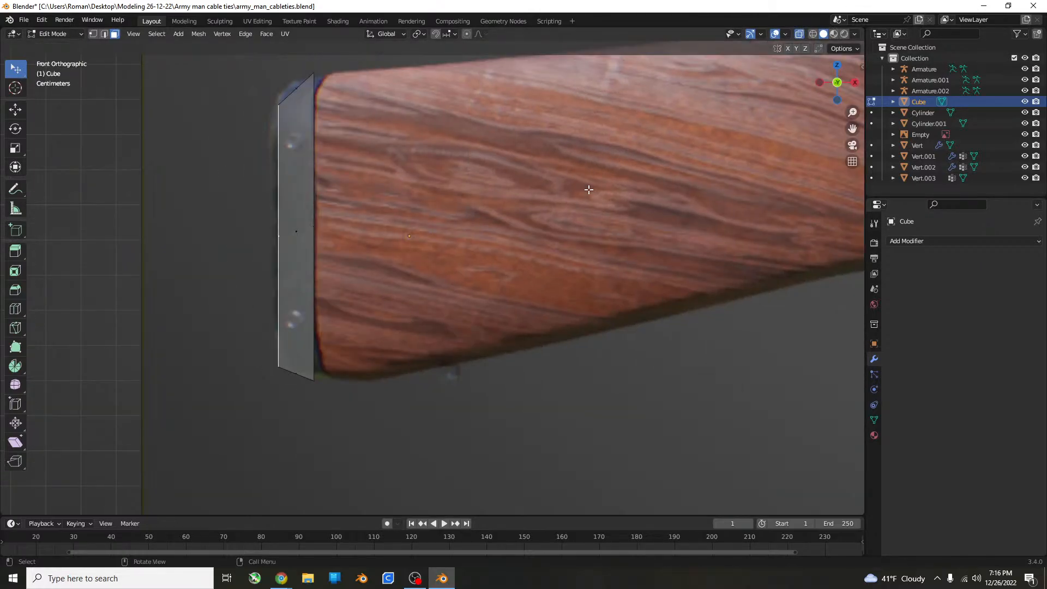
scroll(584, 175, up, 1)
shift+middle_drag(462, 198, 498, 237)
key(s)
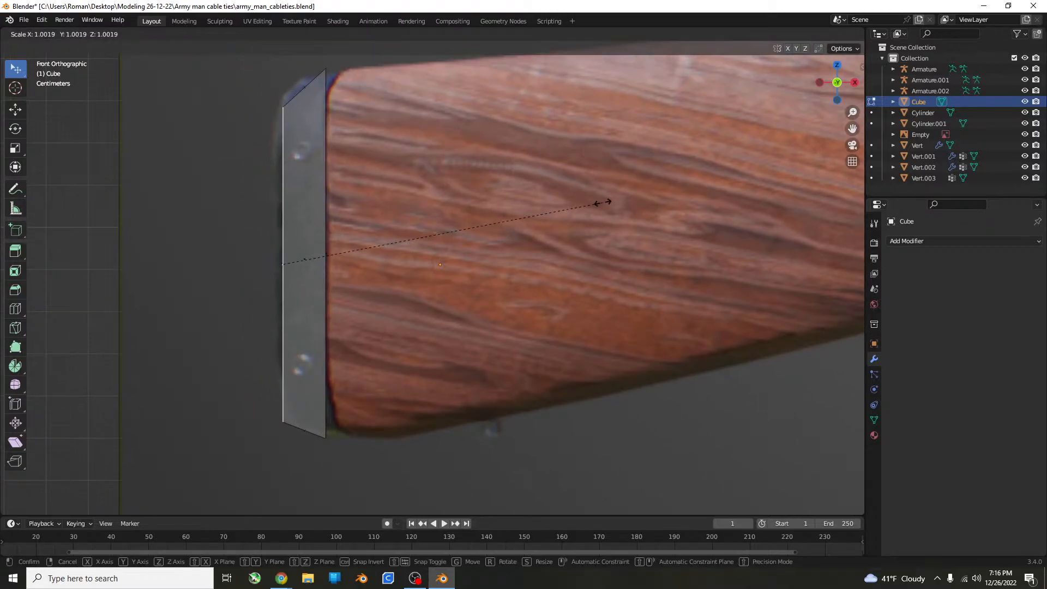
click(602, 191)
key(r)
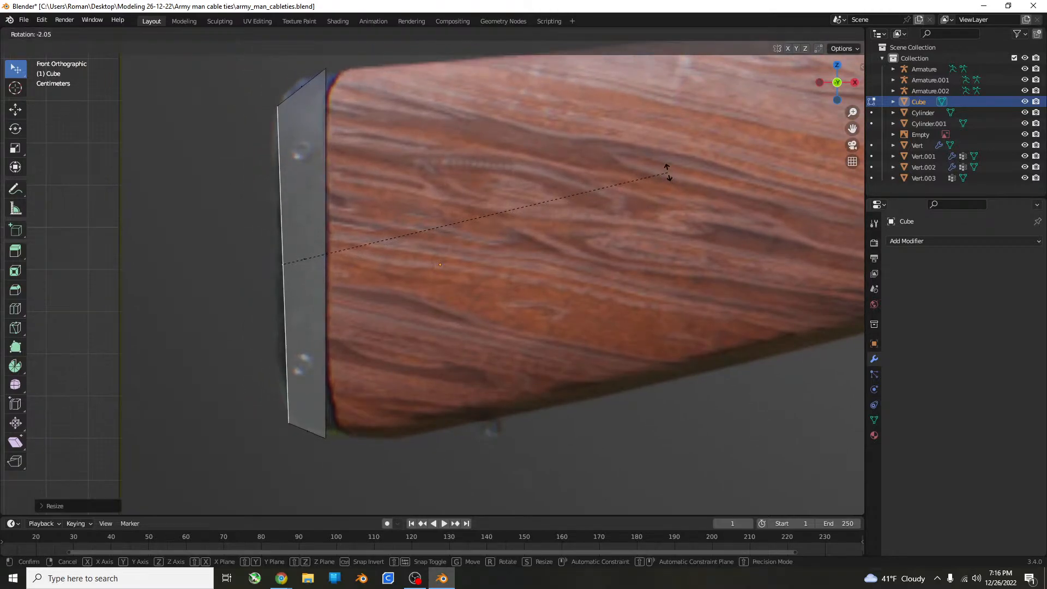
click(668, 172)
key(g)
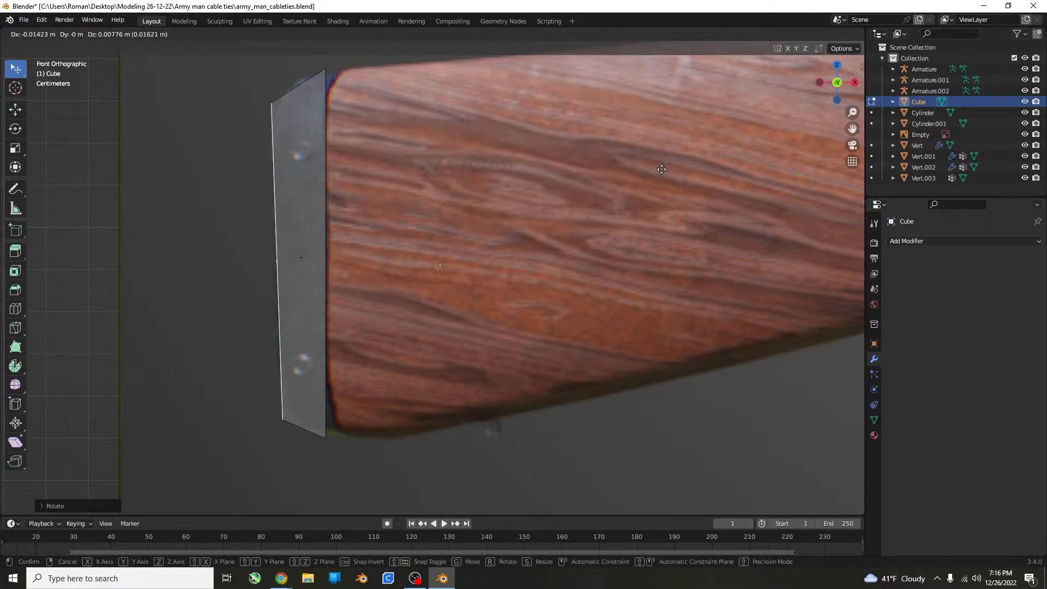
click(662, 169)
key(g)
click(669, 166)
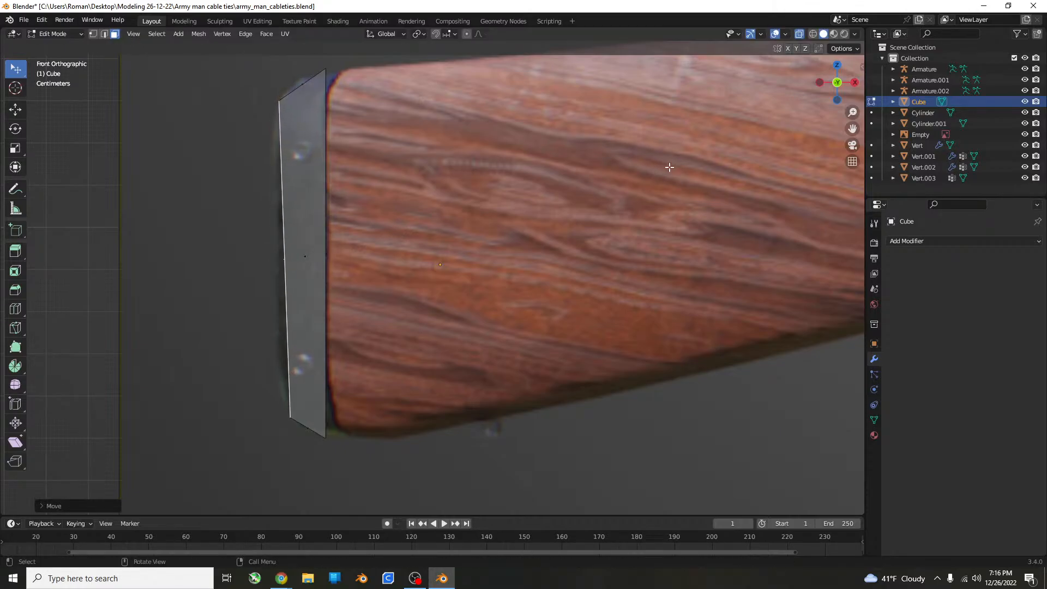
Extrude the outer end face outward and scale the new face to about 0.86 for a tapered butt plate.
click(485, 193)
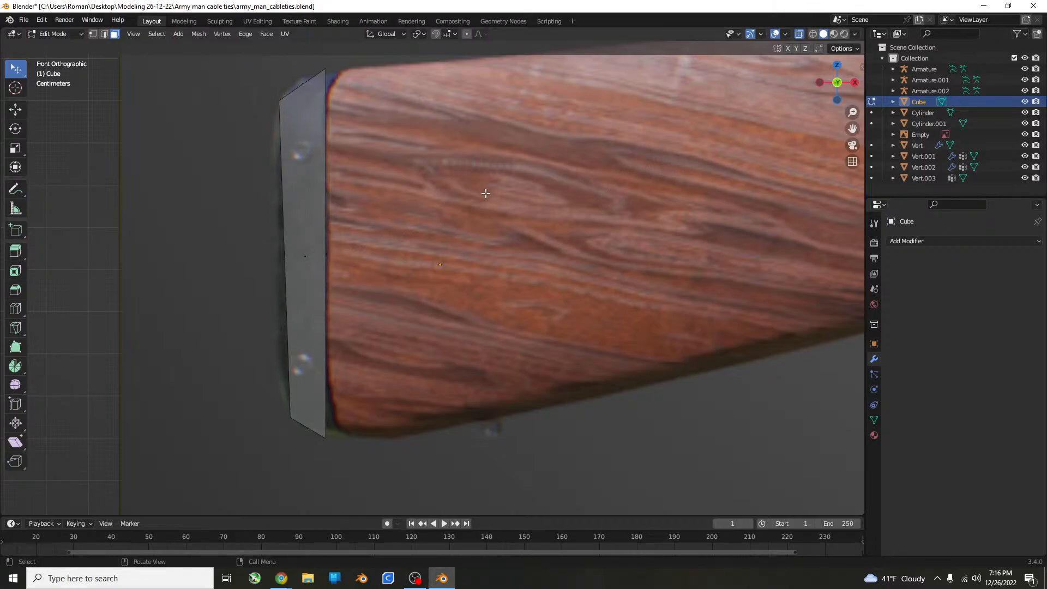
key(ctrl+z)
key(e)
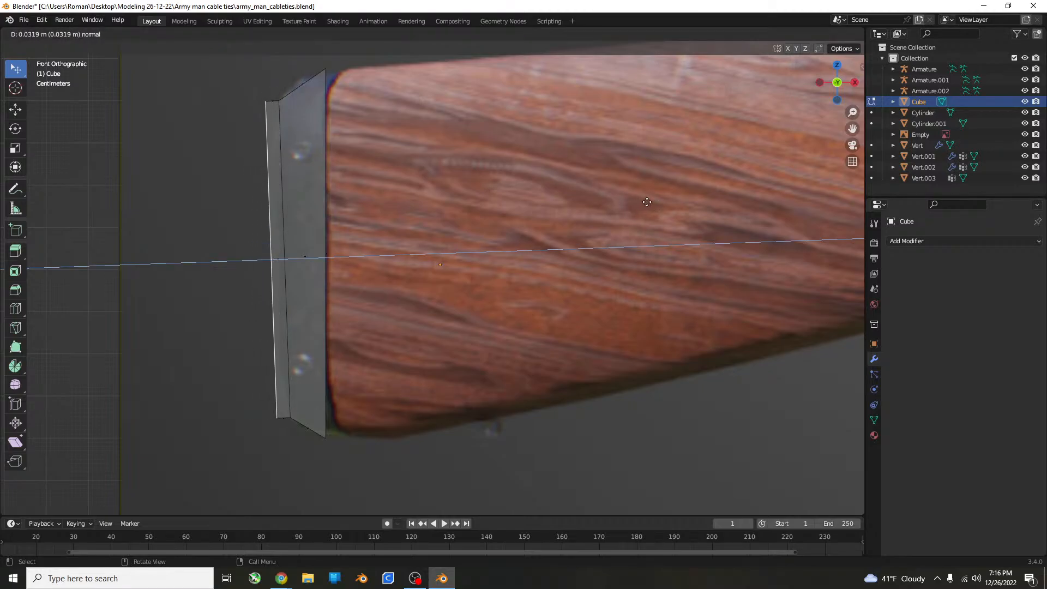
click(713, 188)
key(s)
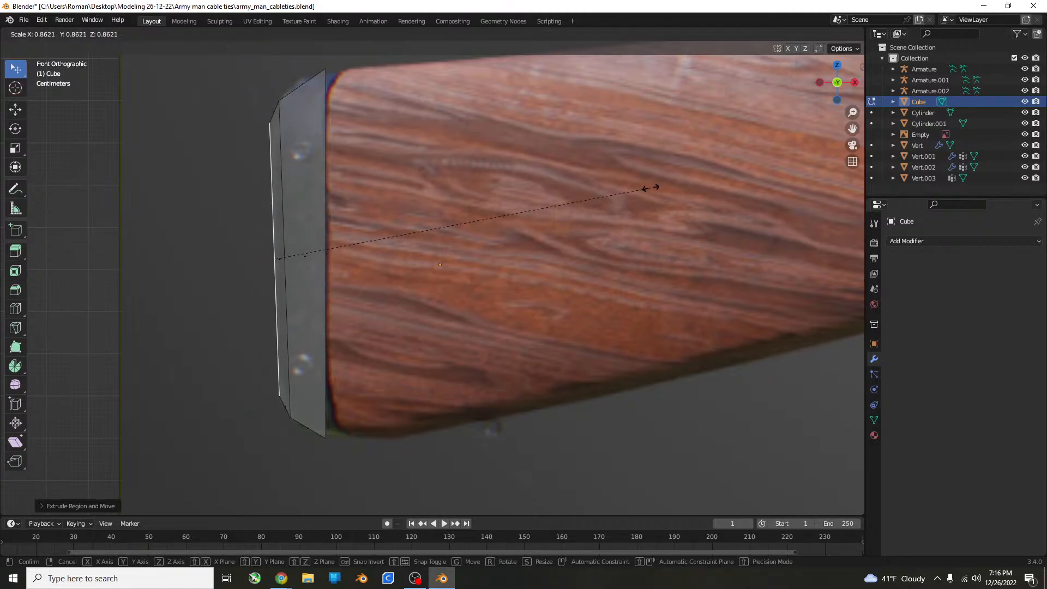
click(650, 187)
Select the butt plate's stock-side face and extrude it slightly toward the wooden stock in the front view.
middle_drag(643, 188, 482, 191)
click(323, 92)
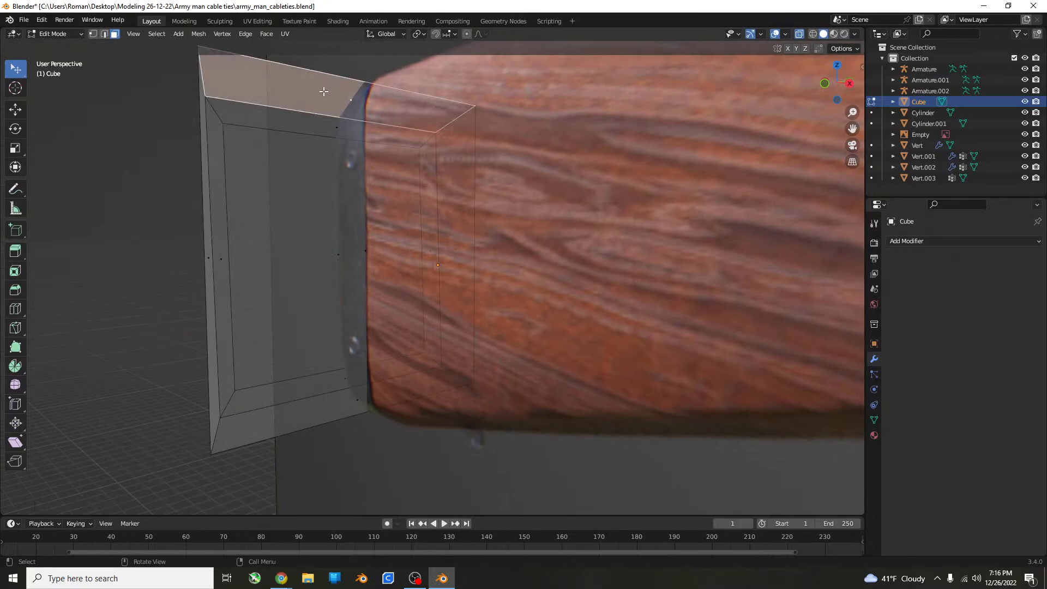
click(430, 179)
middle_drag(301, 215, 453, 267)
drag(307, 252, 327, 243)
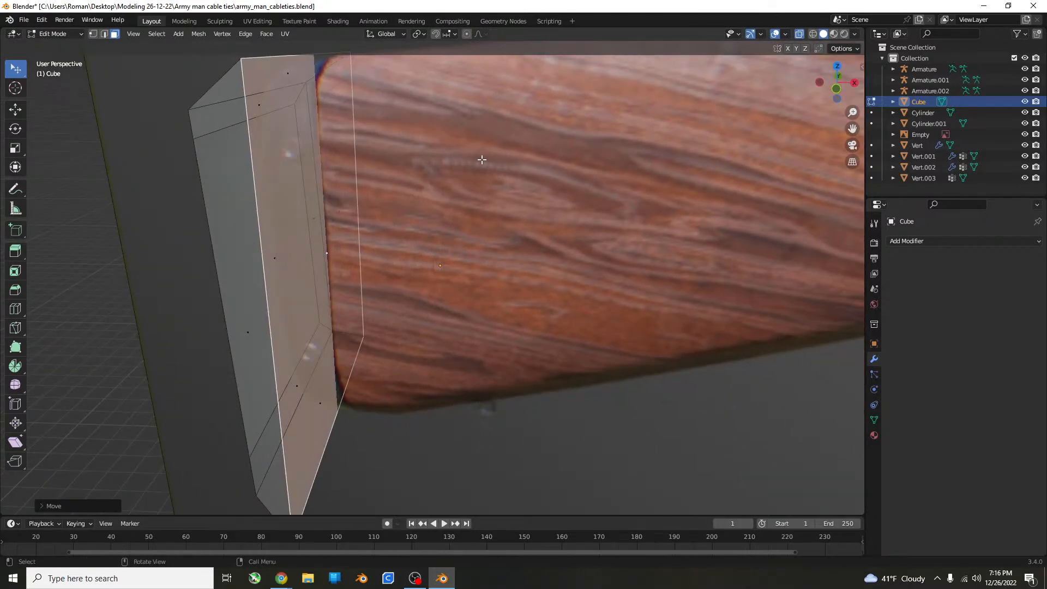
key(KP_1)
scroll(522, 155, down, 2)
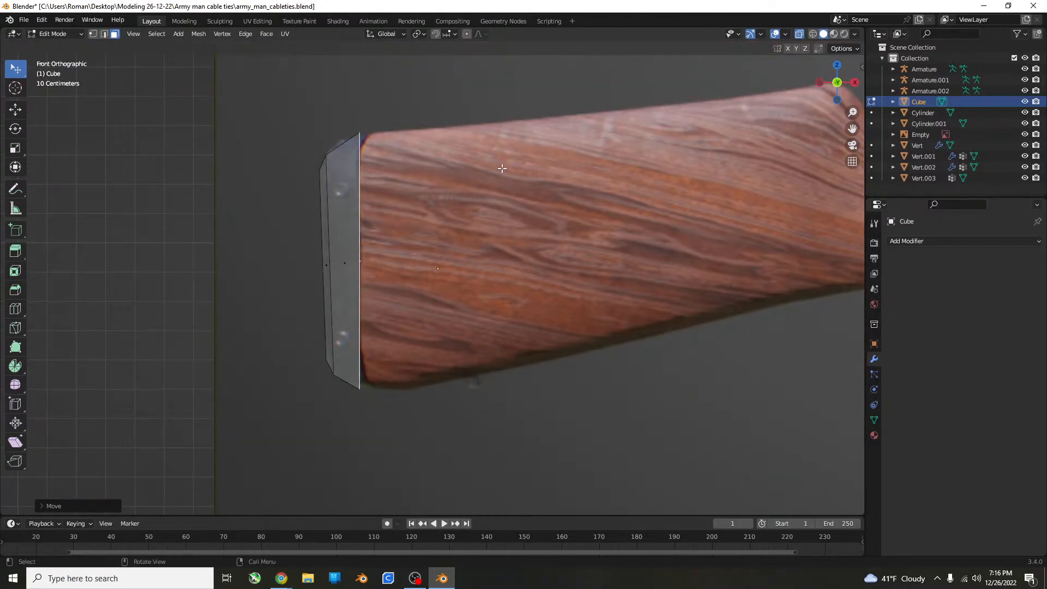
scroll(501, 170, up, 1)
key(e)
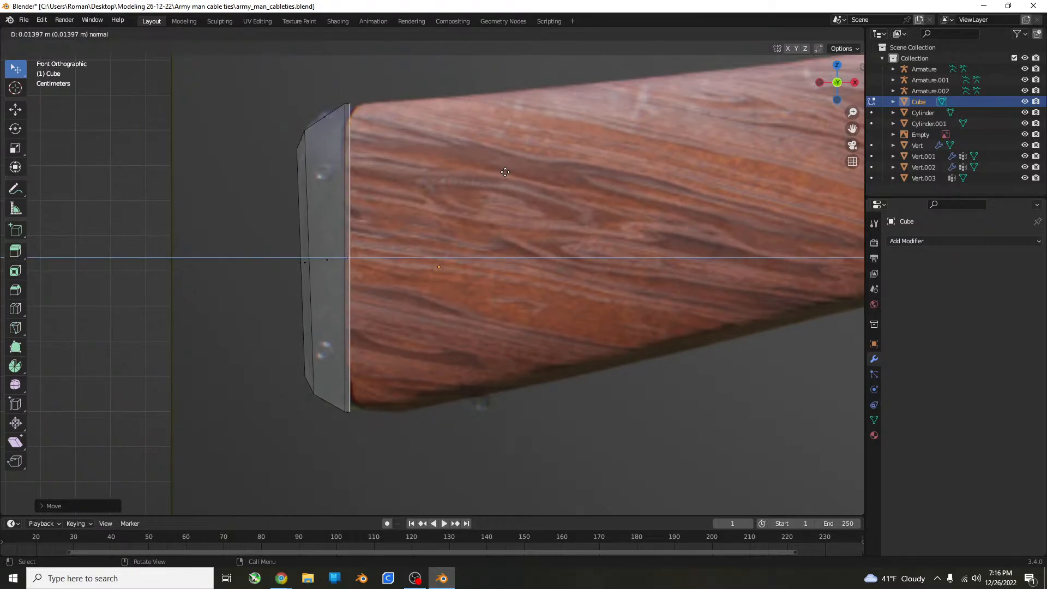
click(536, 147)
key(s)
click(551, 131)
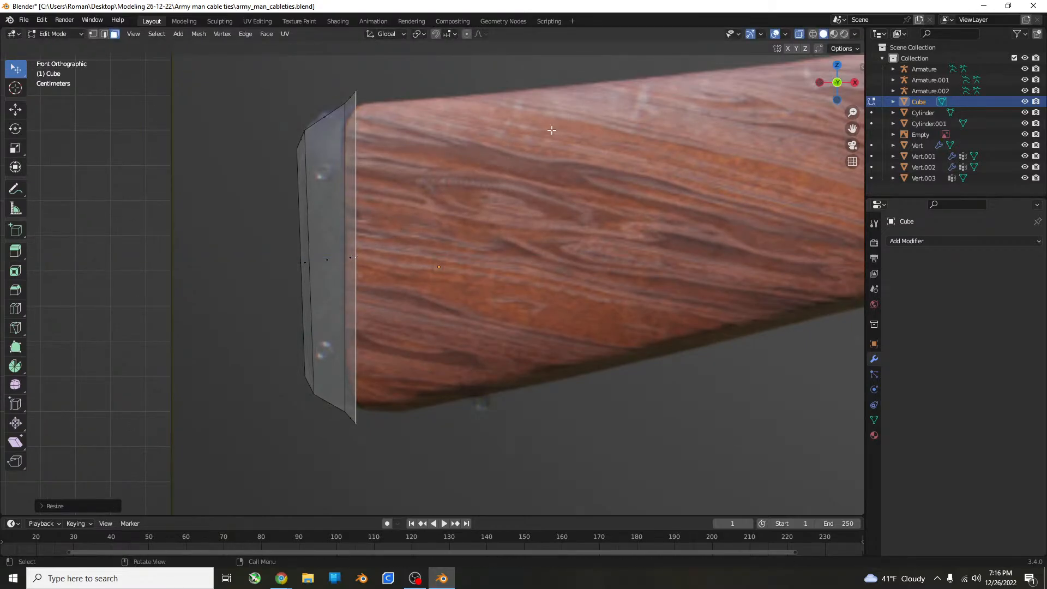
key(ctrl+z)
Move the extruded face along the wooden stock to the raised corner before the grip.
scroll(512, 177, down, 3)
shift+middle_drag(513, 177, 512, 211)
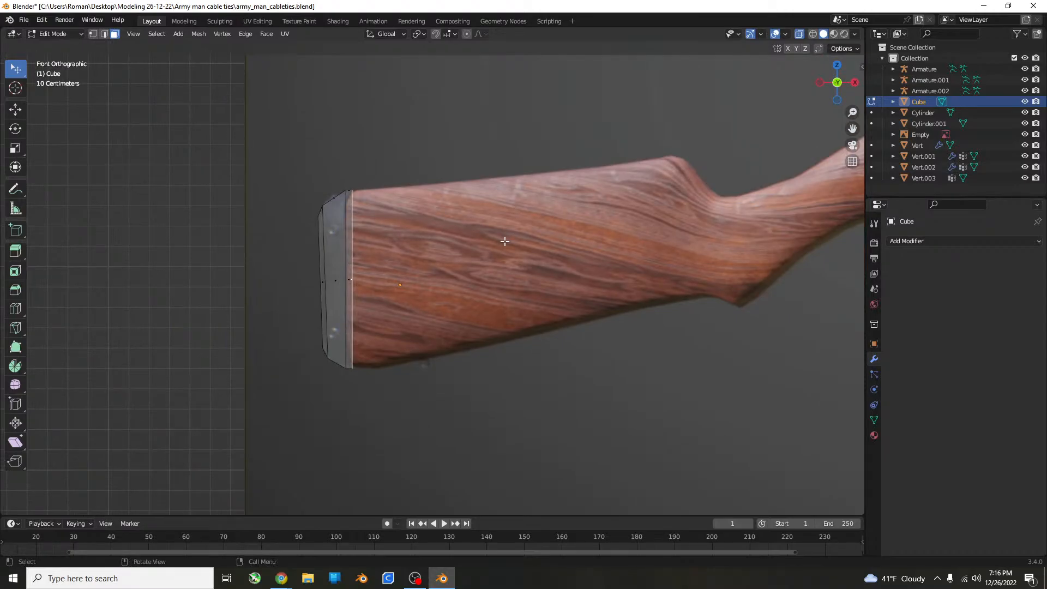
key(g)
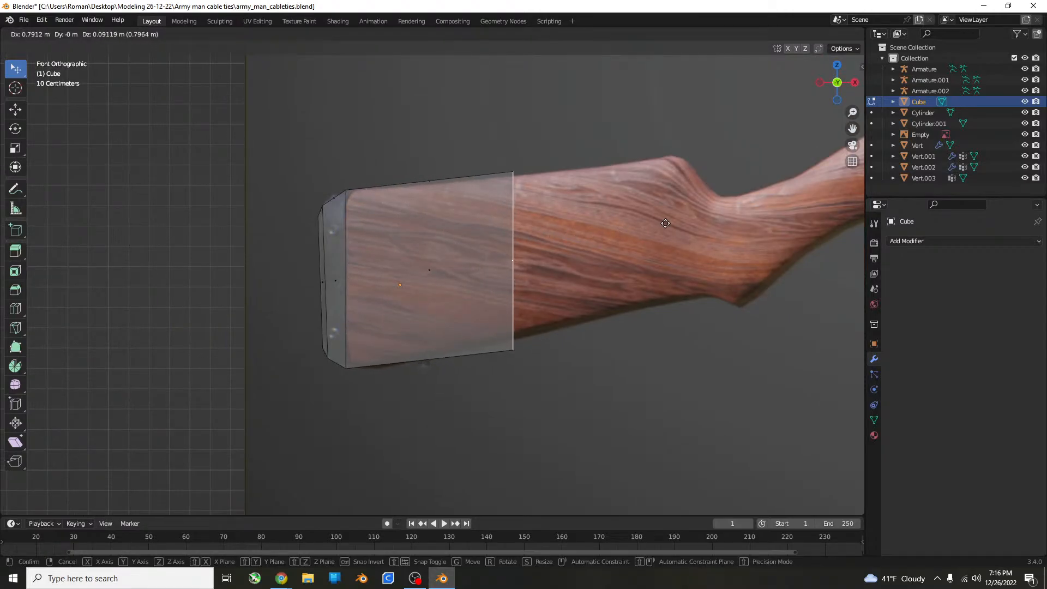
click(785, 218)
Scale the stock's end face to about 0.76 along Z and raise it to fit the reference outline.
scroll(769, 231, up, 4)
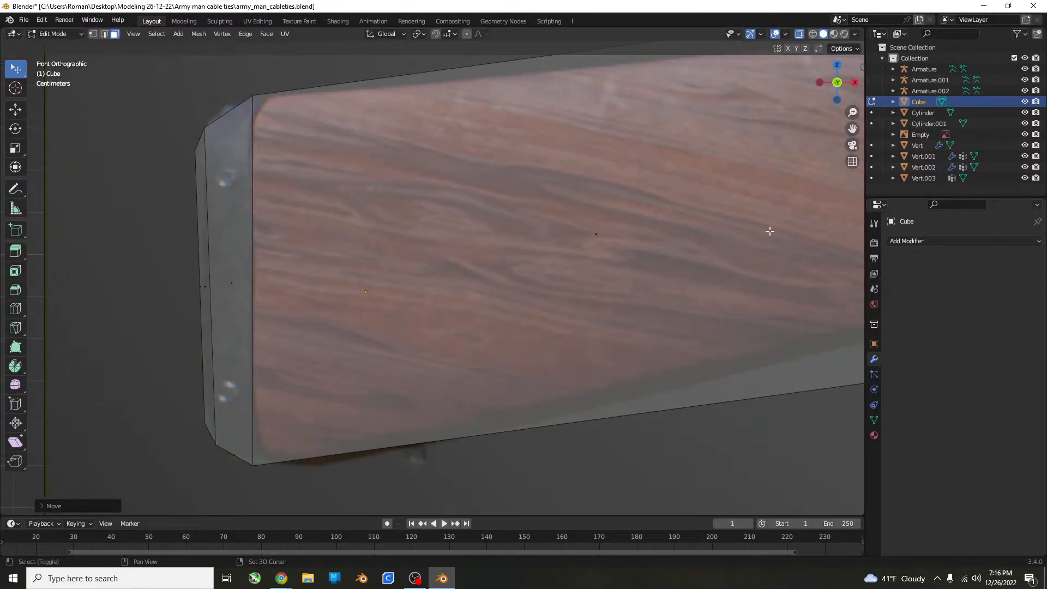
scroll(769, 232, down, 4)
key(s)
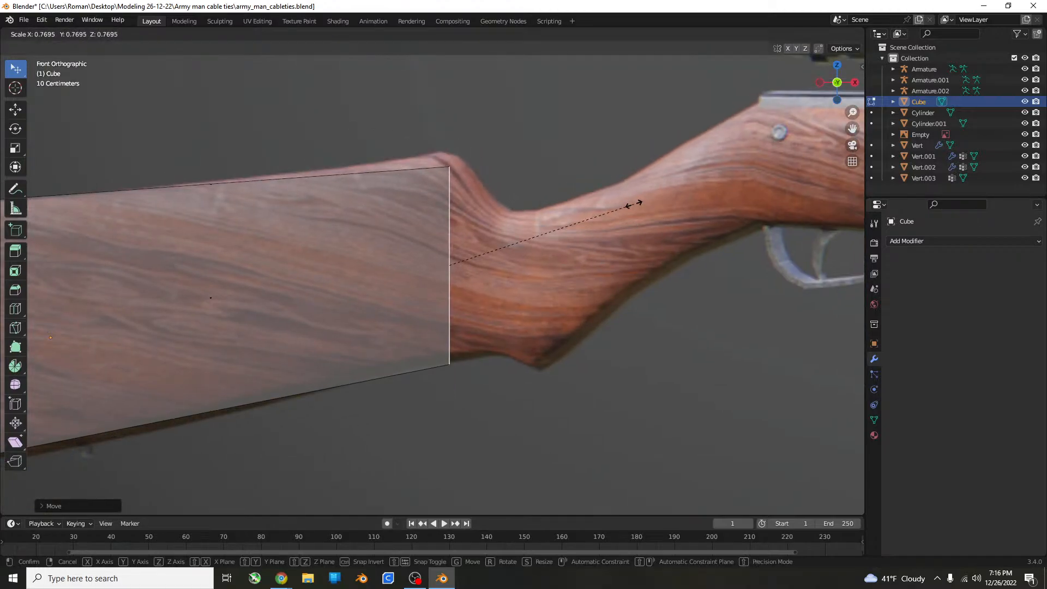
click(685, 199)
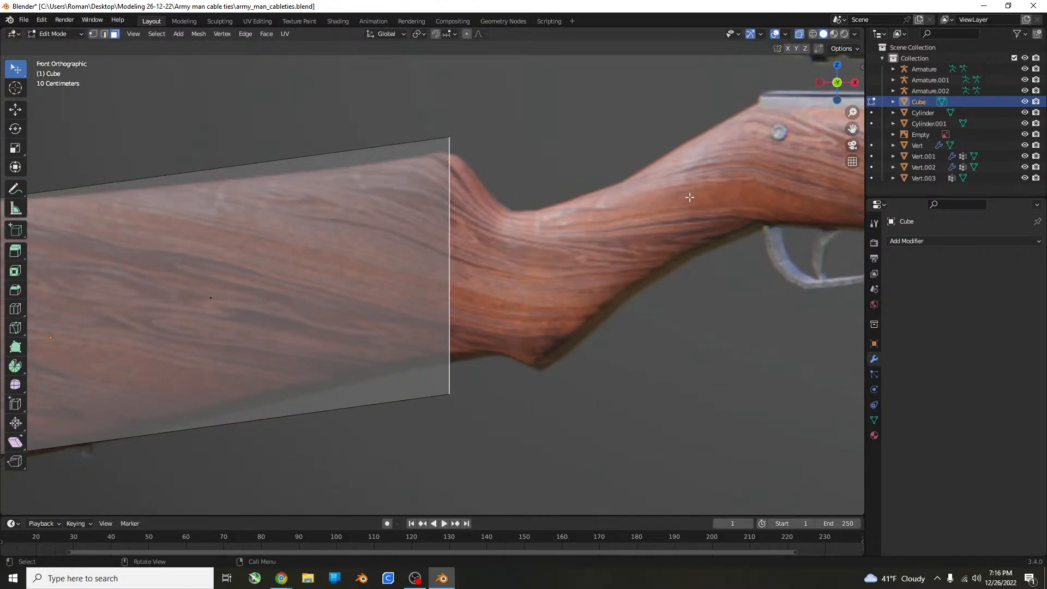
key(s)
key(z)
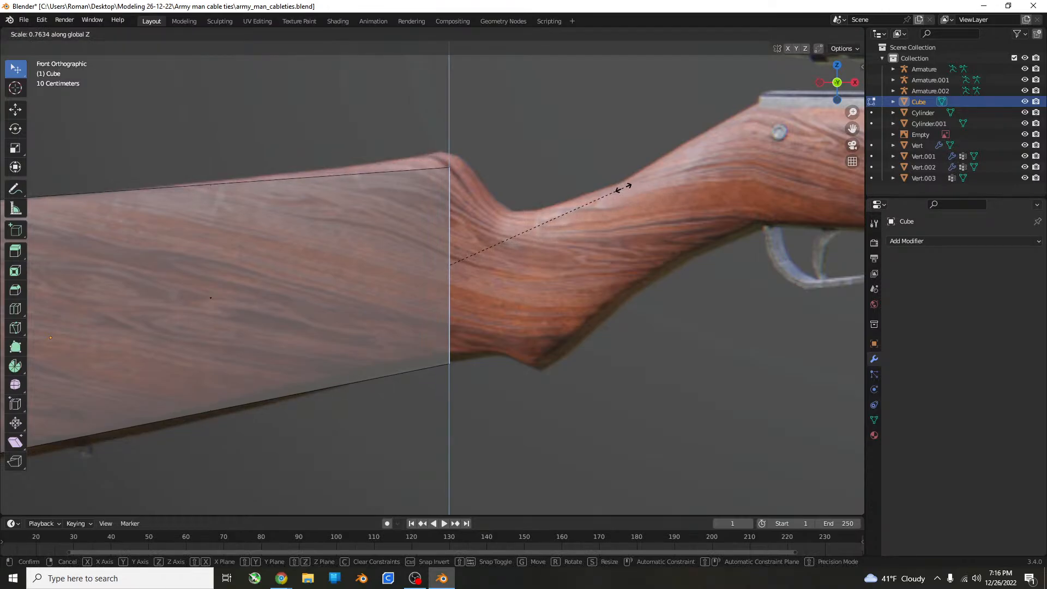
click(623, 188)
key(g)
click(625, 176)
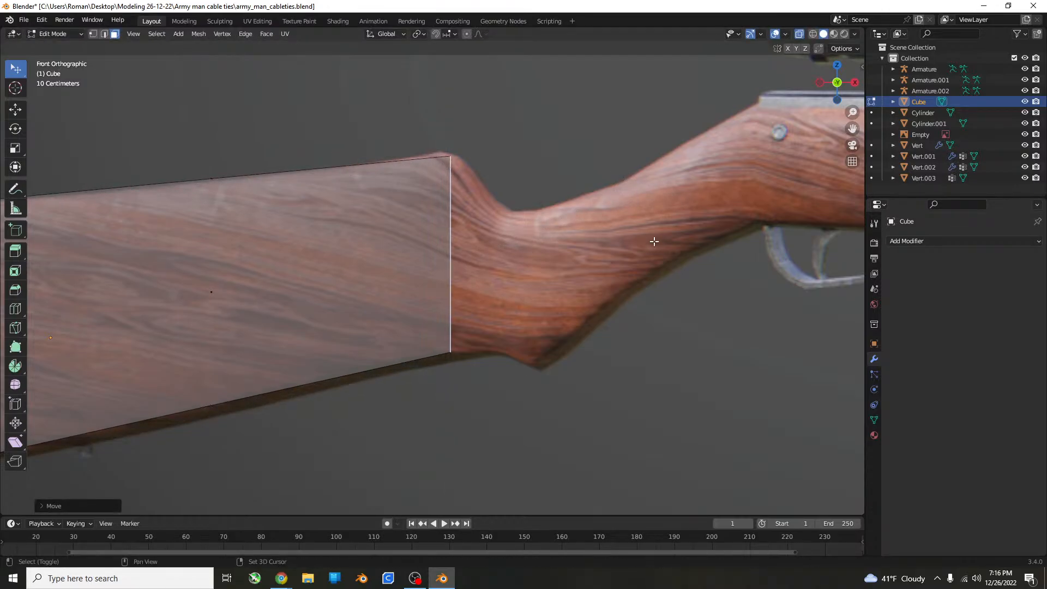
Enlarge the stock's end face slightly and nudge it to line up with the stock's upper and lower edges.
shift+middle_drag(653, 241, 571, 225)
key(s)
click(612, 184)
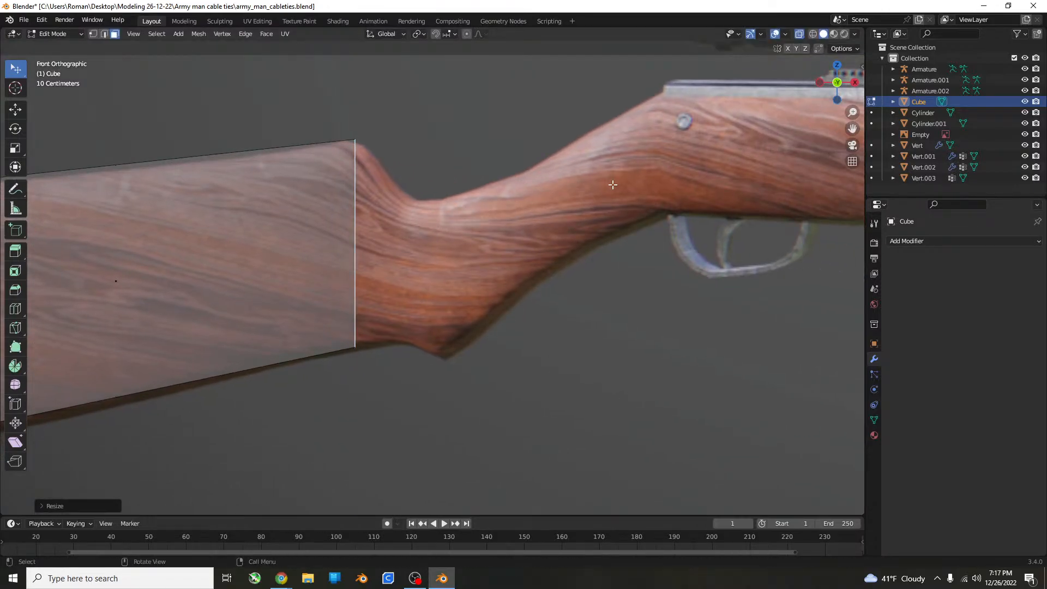
key(g)
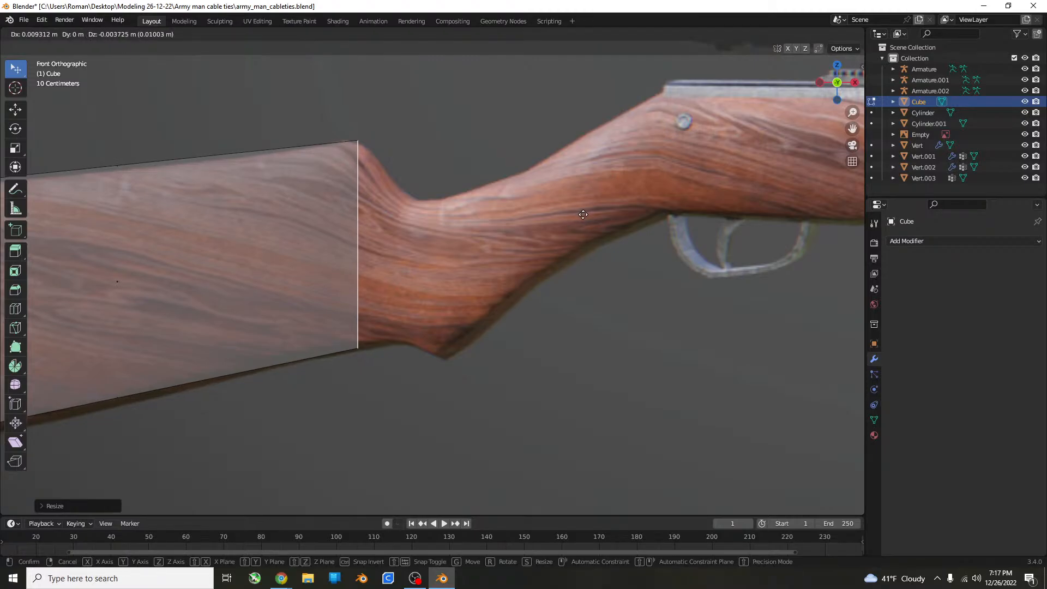
click(590, 214)
Extrude the stock's end face about 0.18 m, scale it to about 0.69 along Z and lower it to match the notch before the grip.
key(e)
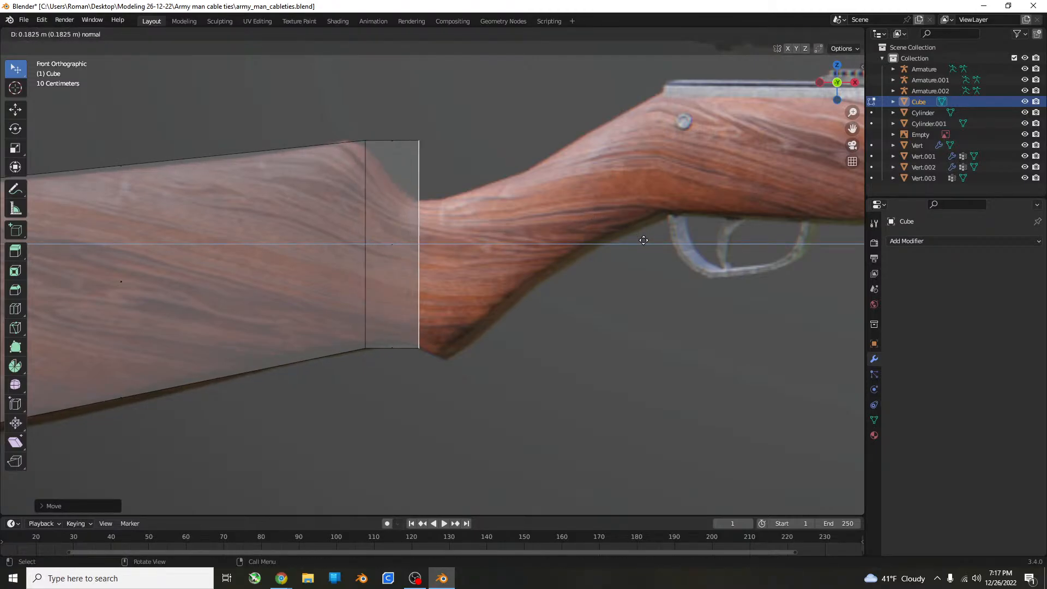
click(643, 240)
key(s)
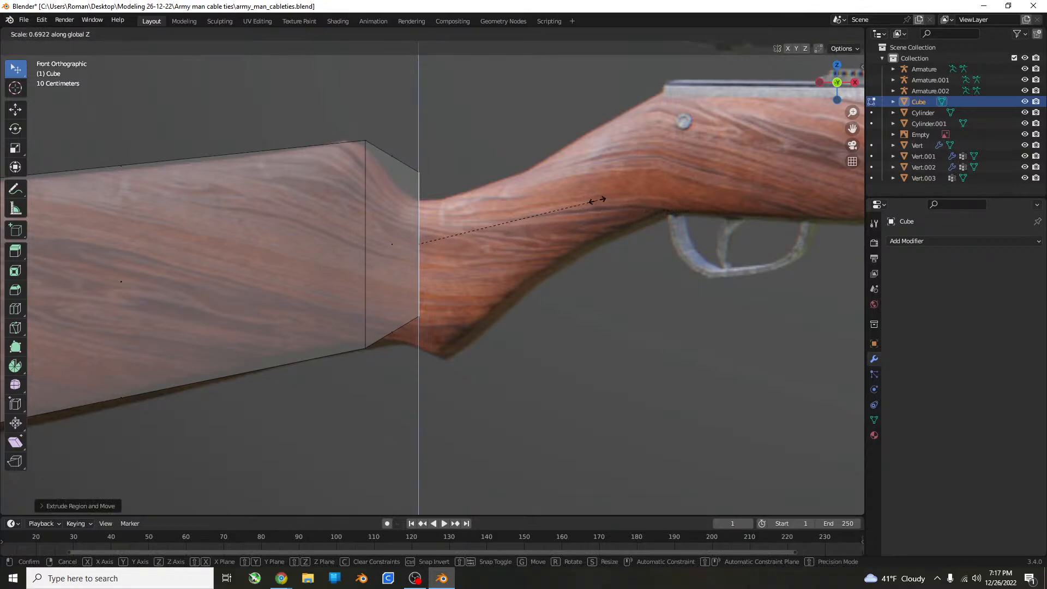
click(597, 200)
key(g)
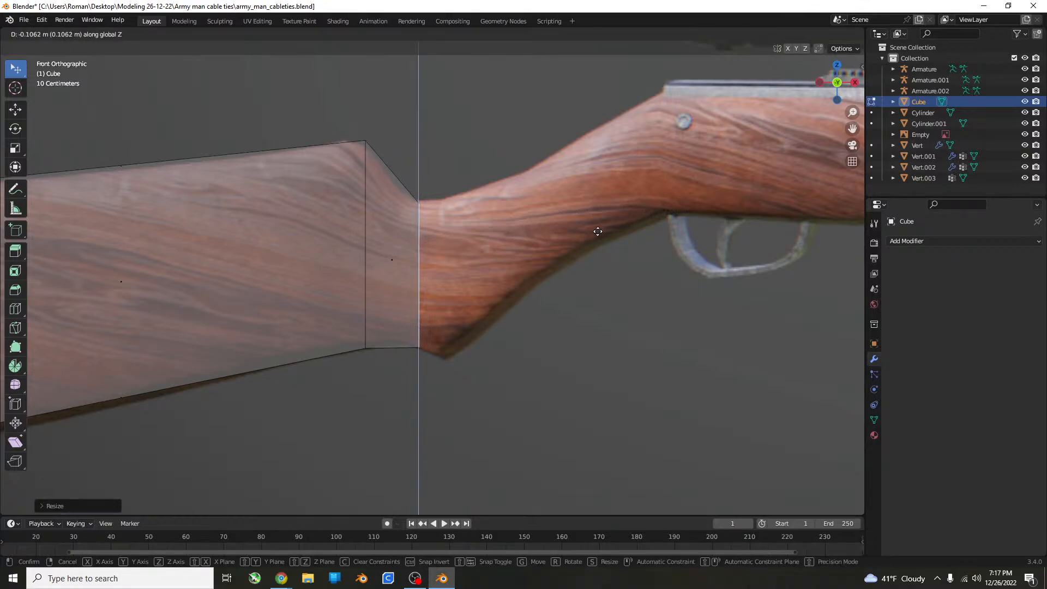
click(598, 231)
Extrude the end face a short way to the grip's lower corner and enlarge it along Z to meet the reference's upper and lower edges.
key(e)
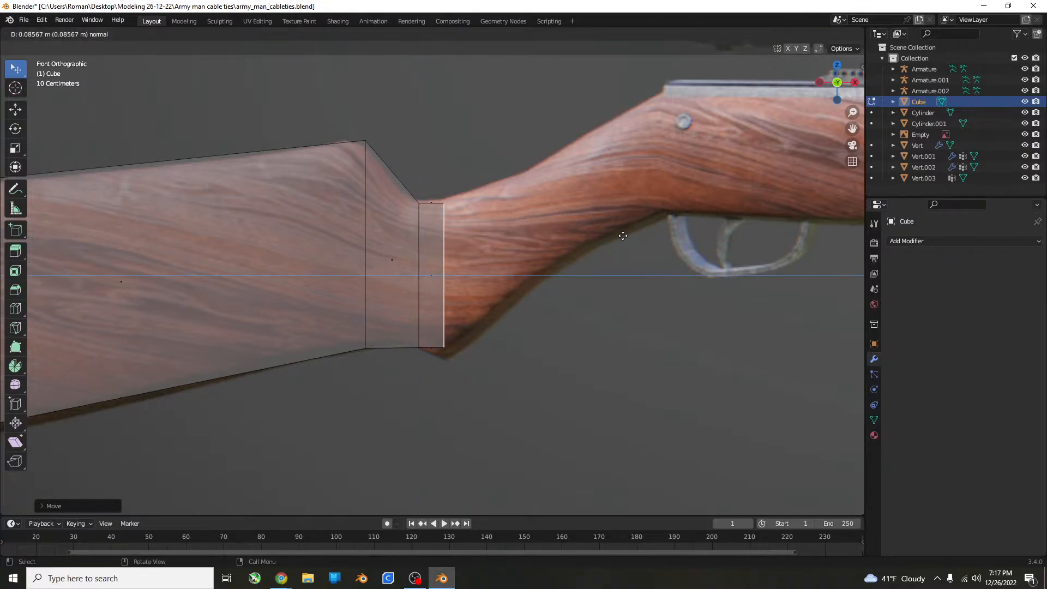
click(625, 236)
key(s)
key(z)
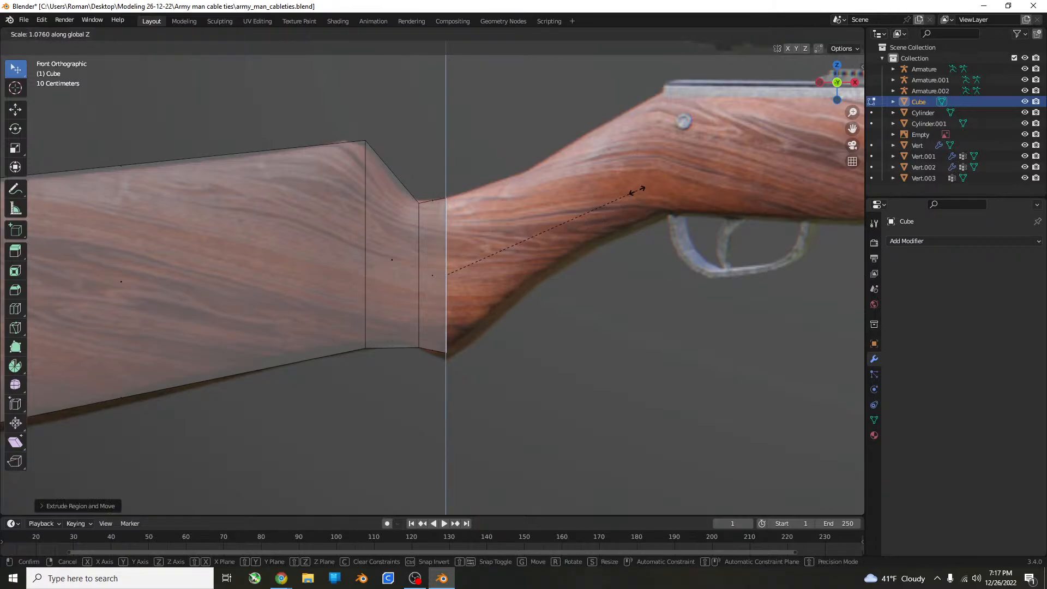
click(641, 175)
key(g)
key(z)
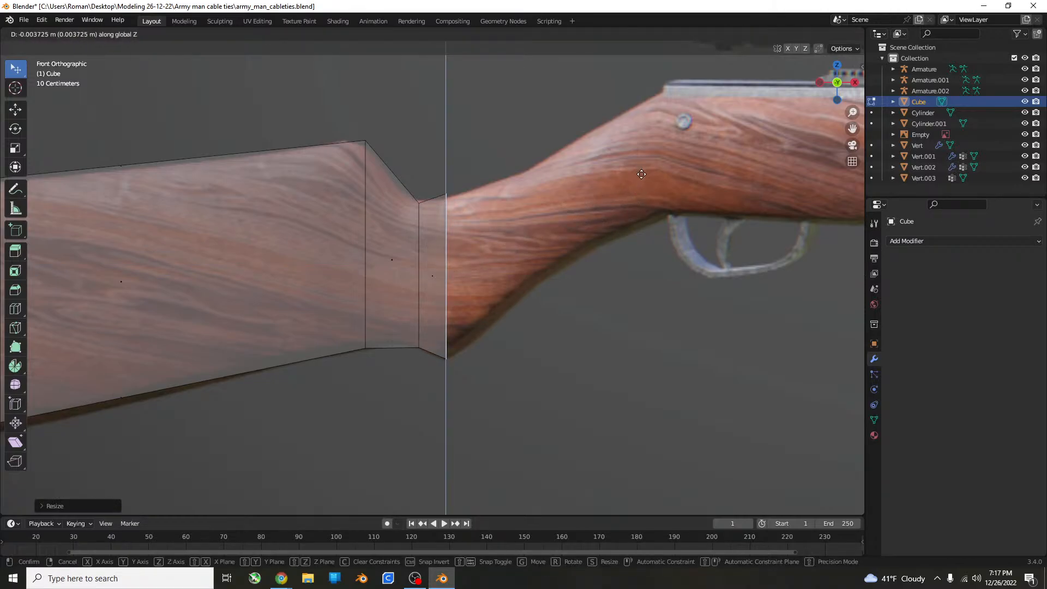
click(641, 171)
Extrude the grip's end face forward to the start of the trigger guard and raise it along Z to the receiver's rear corner.
shift+middle_drag(641, 171, 337, 275)
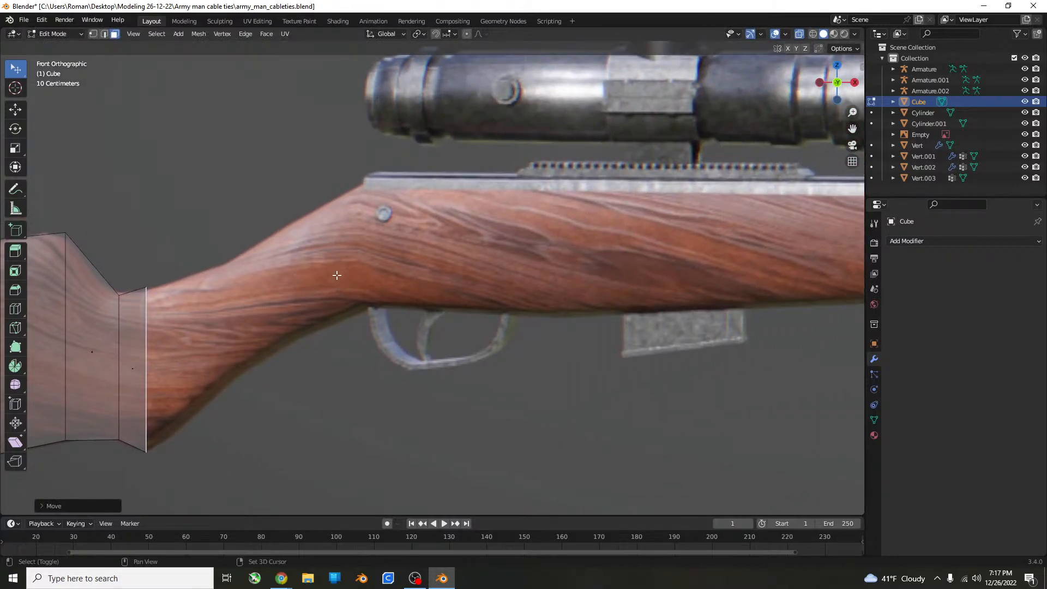
shift+middle_drag(481, 272, 518, 294)
key(e)
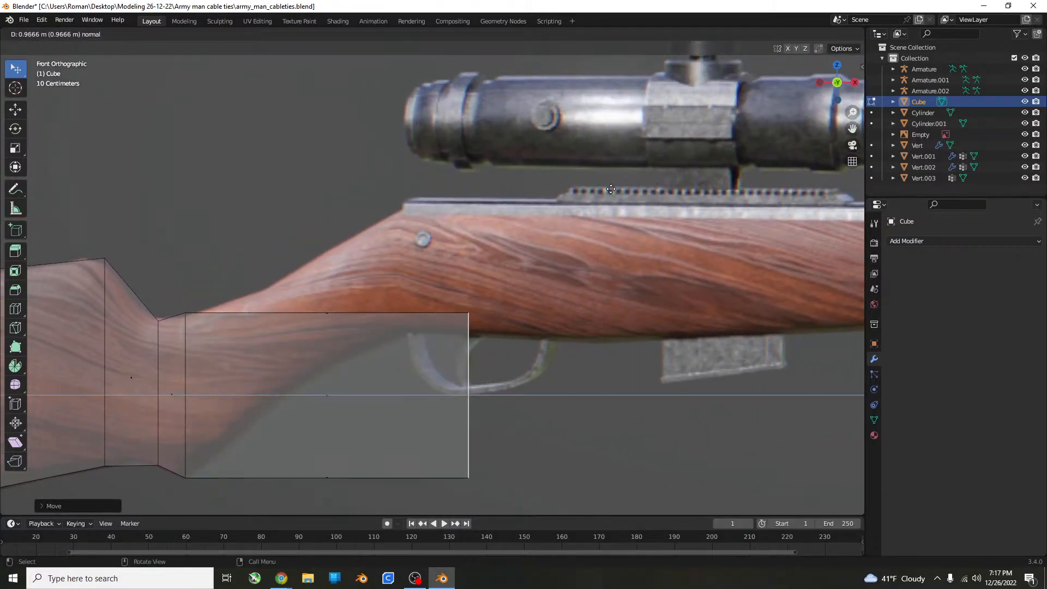
click(554, 222)
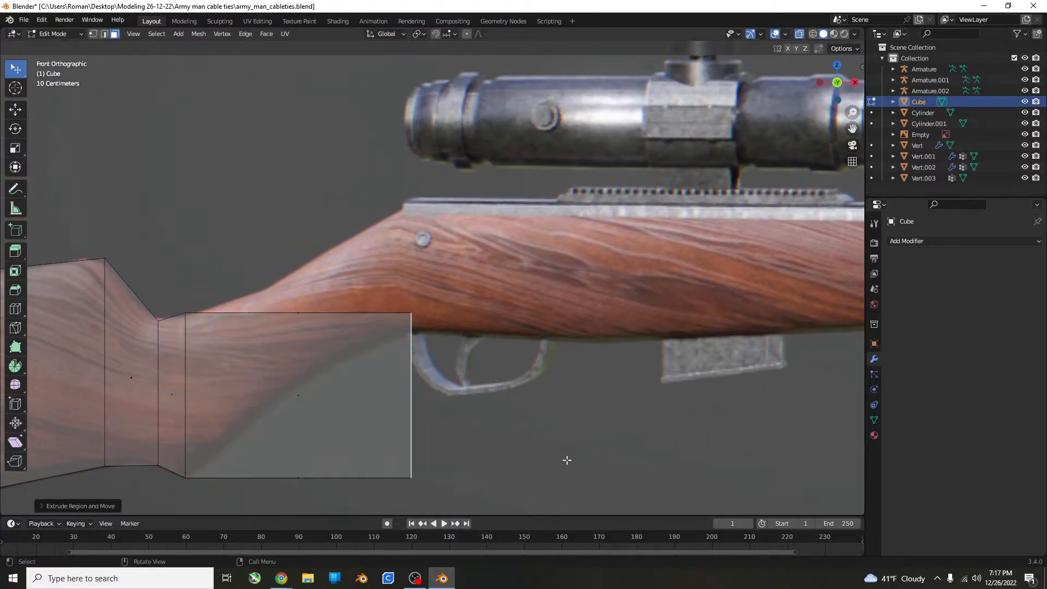
key(g)
key(z)
click(565, 344)
Shrink the raised end face along Z and move it up to fit the wood's height above the trigger guard.
key(s)
key(z)
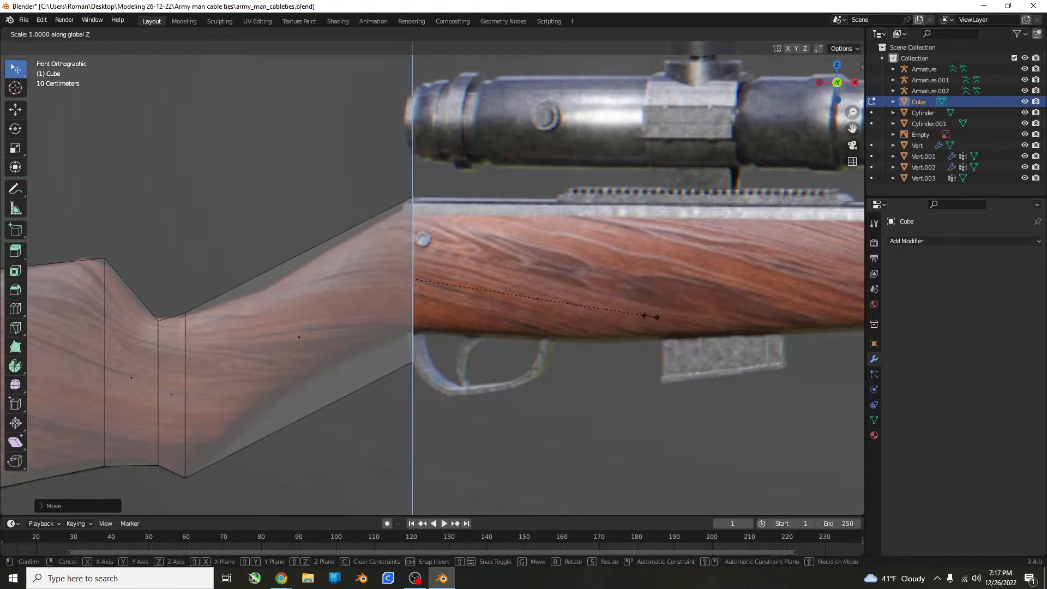
click(589, 317)
key(g)
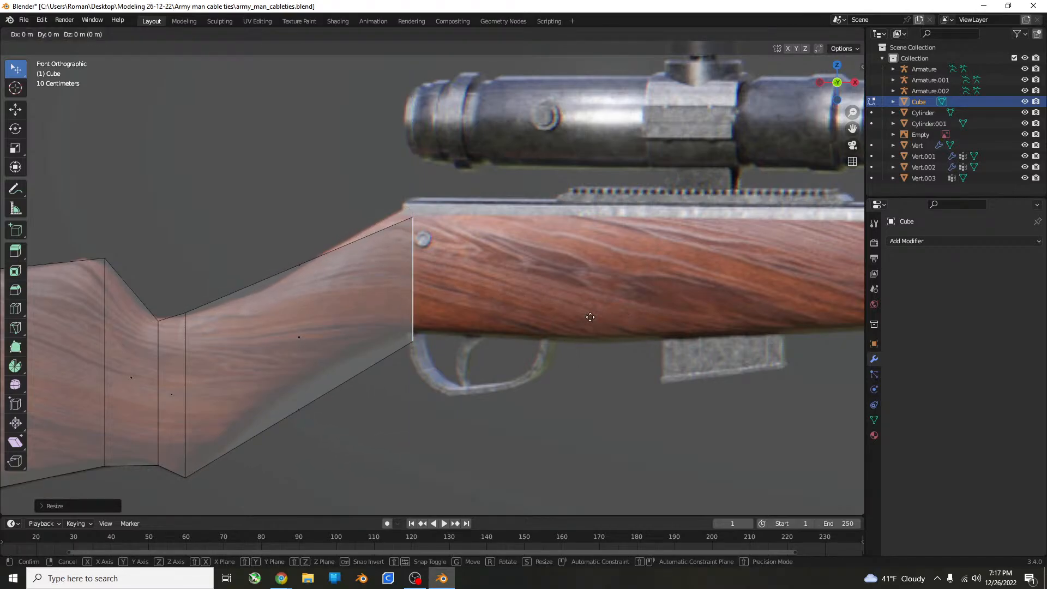
click(562, 316)
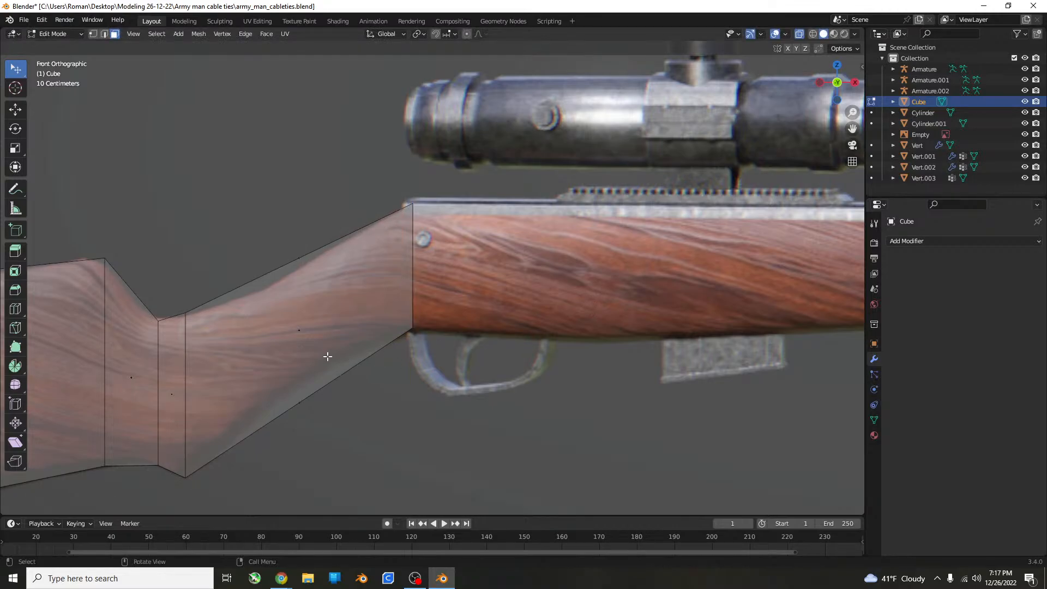
Add a centered vertical loop cut to the long grip segment and shift it slightly toward the buttstock.
key(ctrl+r)
click(237, 277)
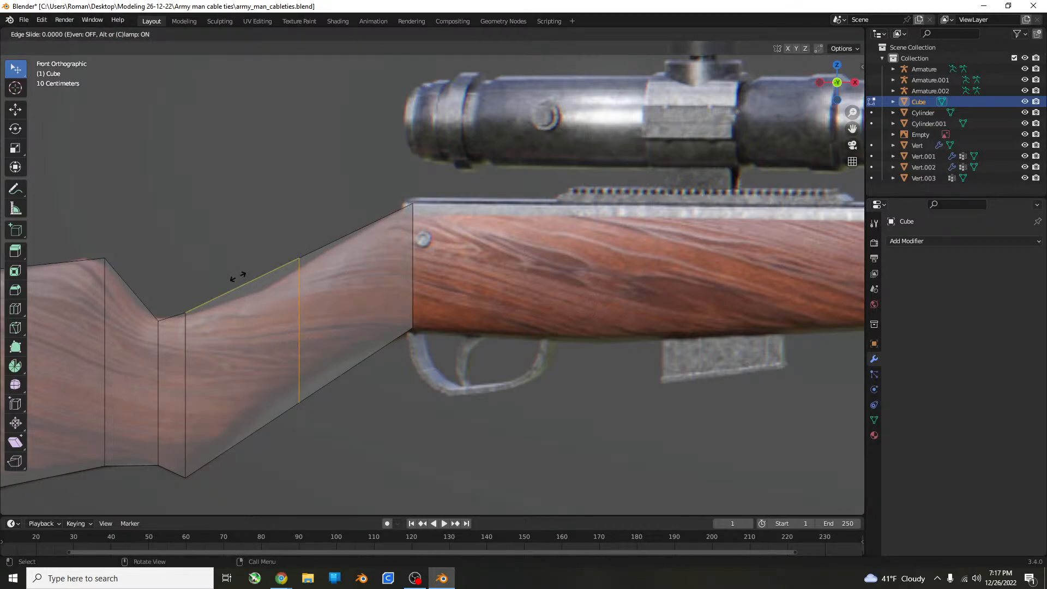
right_click(237, 276)
key(g)
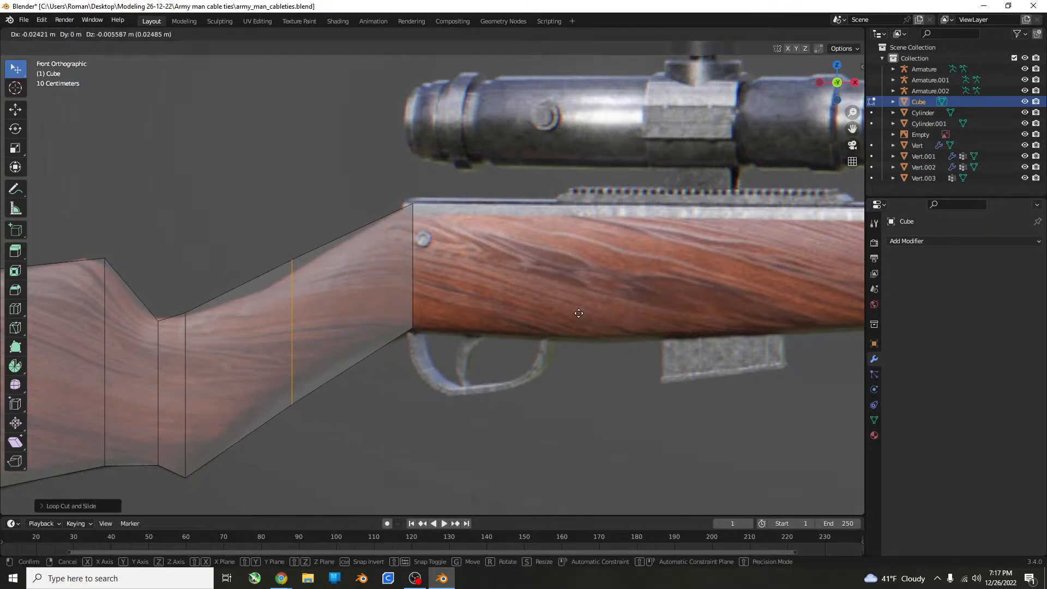
click(578, 313)
Scale the new edge loop to about 0.79 along Z and move it toward the buttstock to follow the grip's curve.
key(s)
key(z)
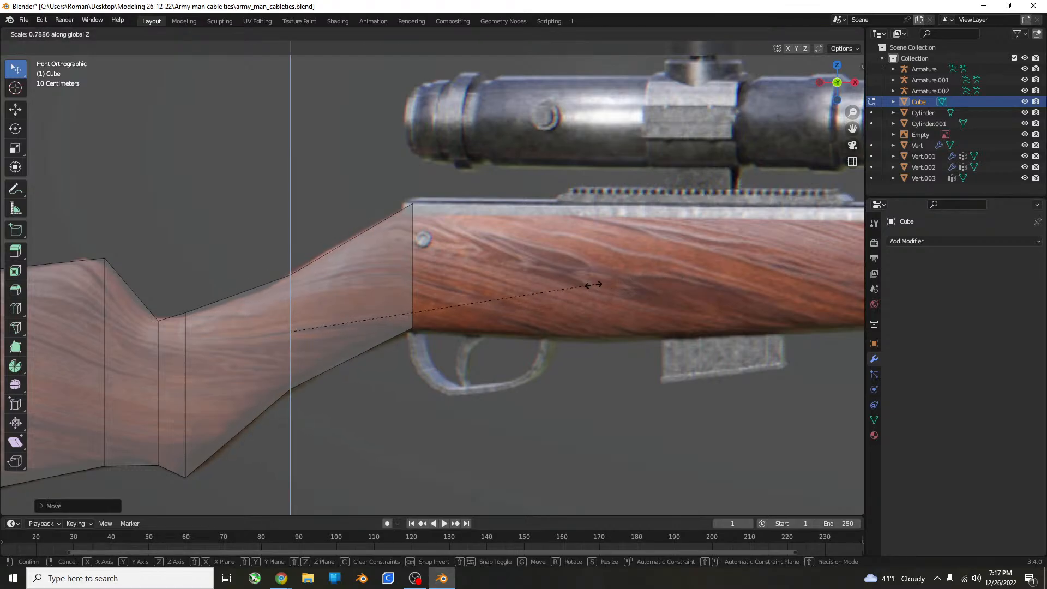
click(584, 286)
key(g)
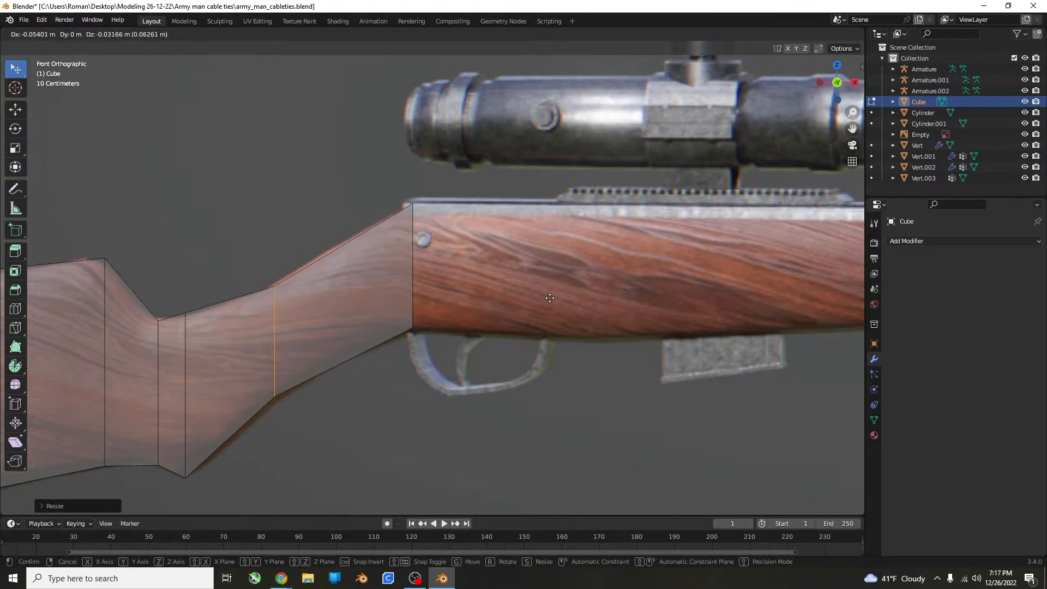
click(549, 299)
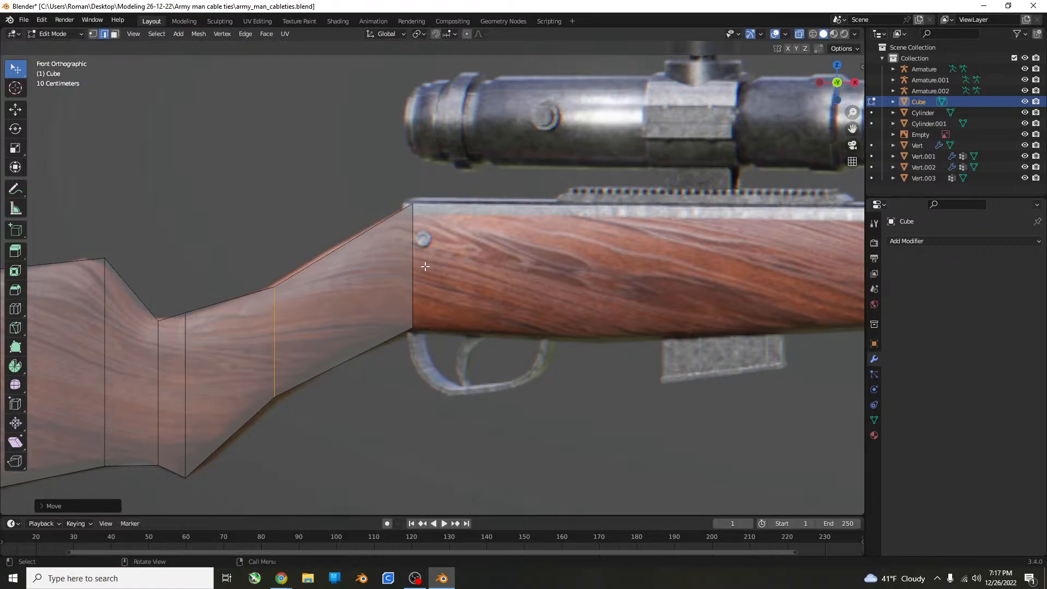
Select the grip's receiver-side end face in face selection mode and undo the move applied to it, returning to the front view.
middle_drag(425, 266, 354, 256)
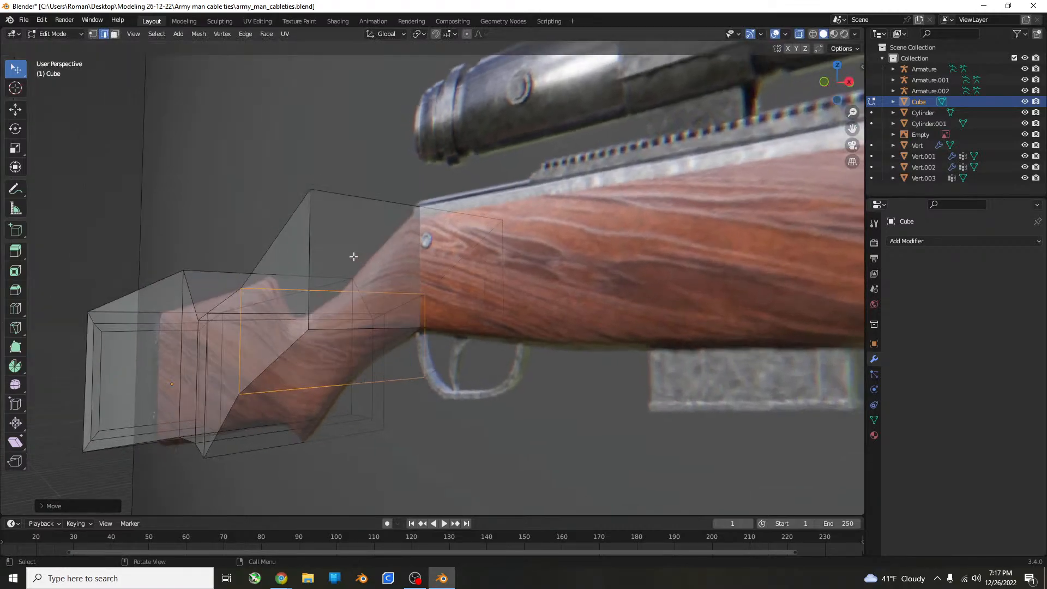
click(117, 34)
drag(384, 218, 357, 269)
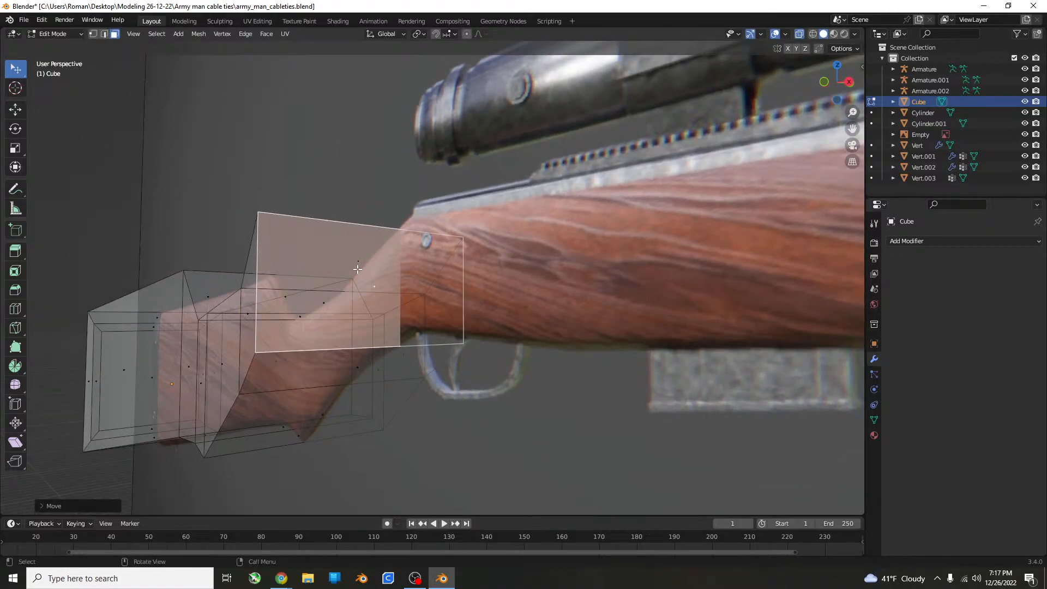
key(KP_1)
key(ctrl+z)
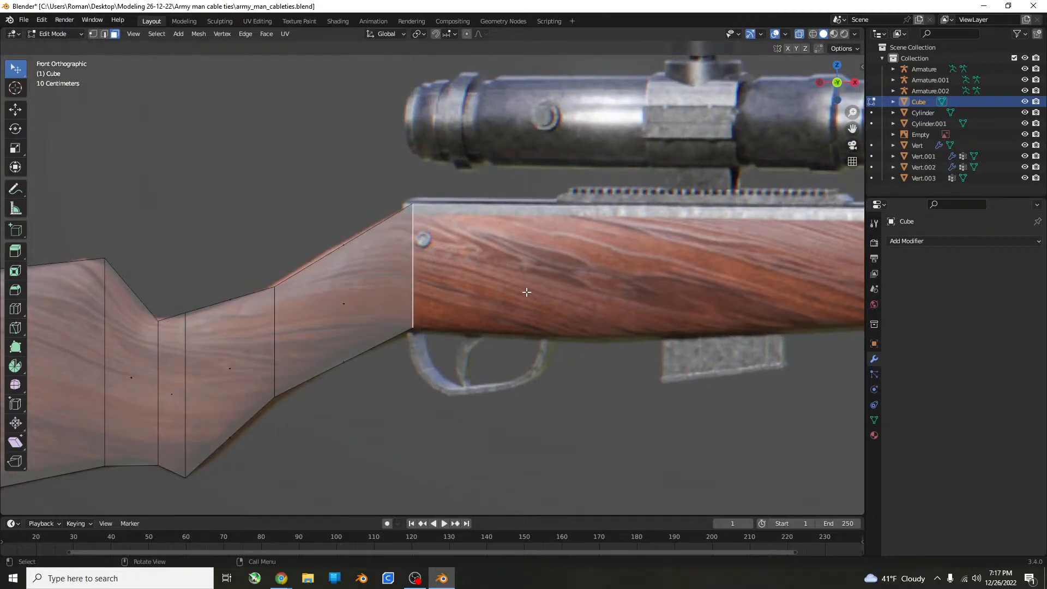
shift+middle_drag(515, 291, 414, 297)
scroll(396, 296, down, 1)
scroll(396, 296, down, 1)
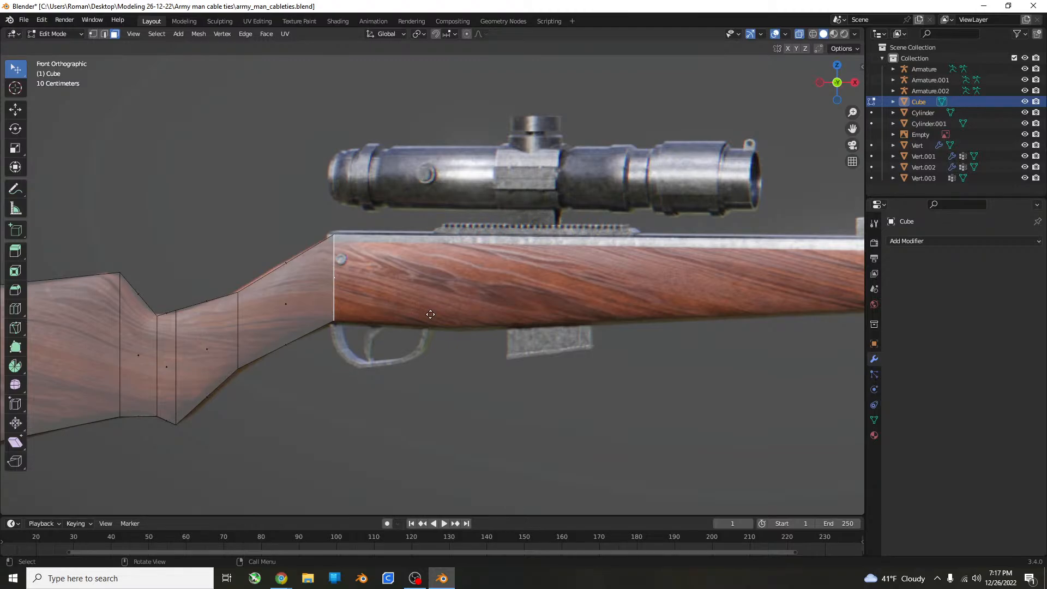
Extrude the grip's end face along the receiver to the trigger guard's front end, plus a short segment at the scope rail's start.
key(e)
click(526, 296)
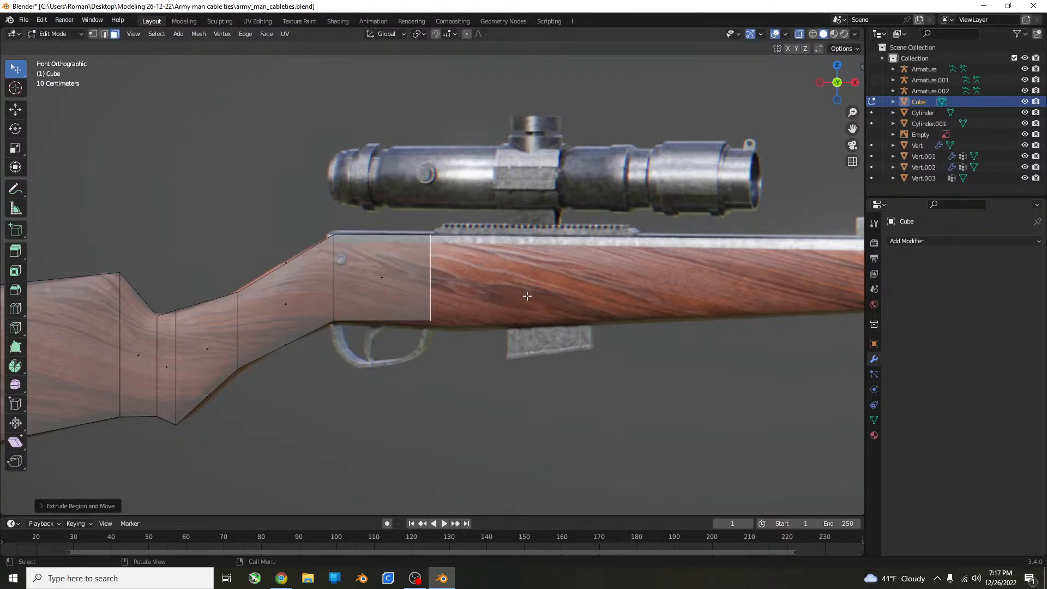
key(e)
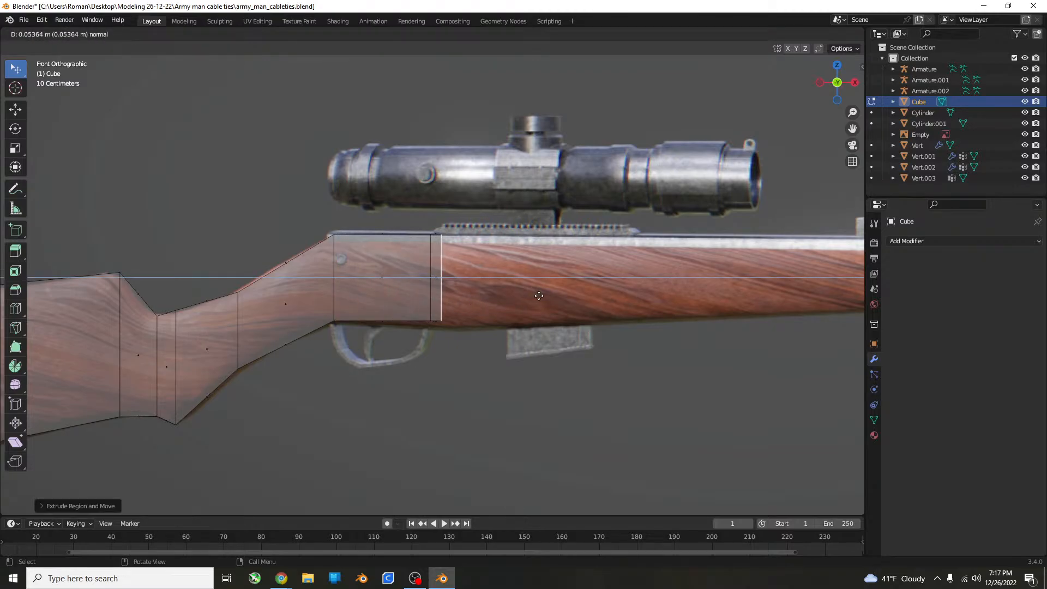
click(547, 292)
Enlarge the end face along Z and move it up to reach the top of the scope rail.
key(s)
key(z)
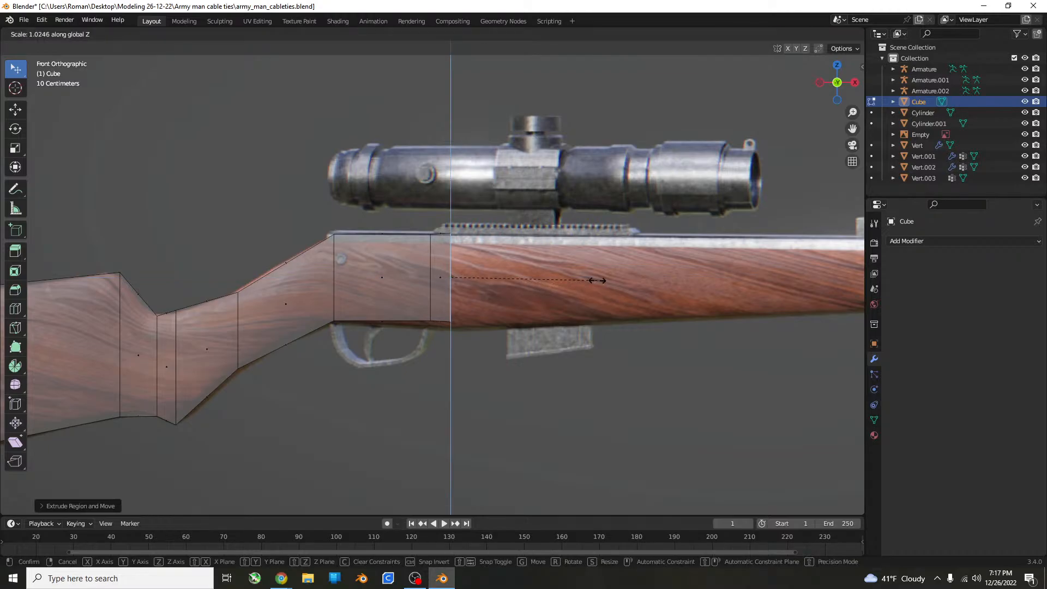
click(620, 268)
key(g)
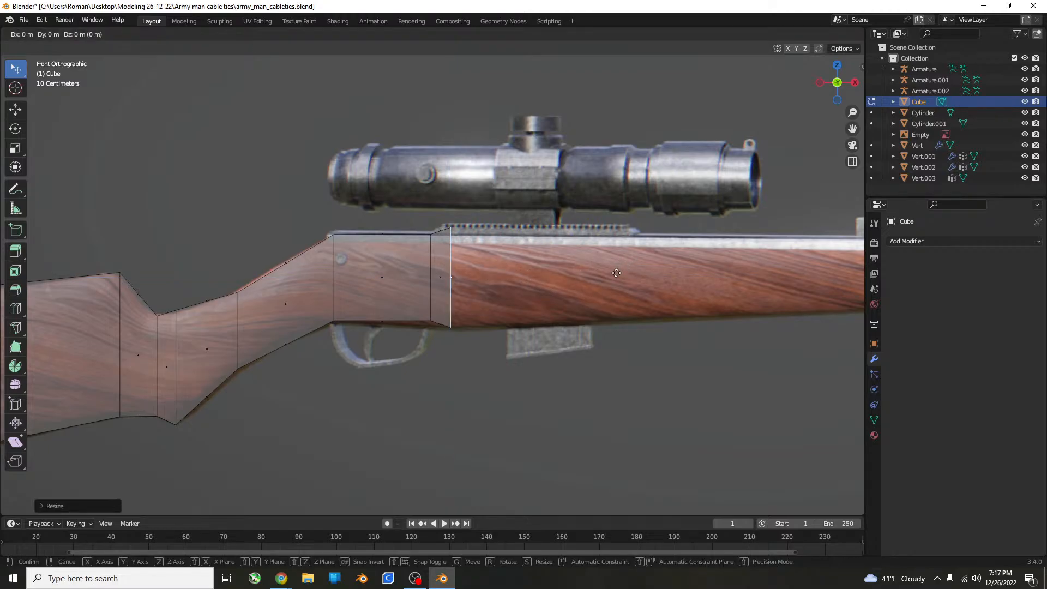
key(z)
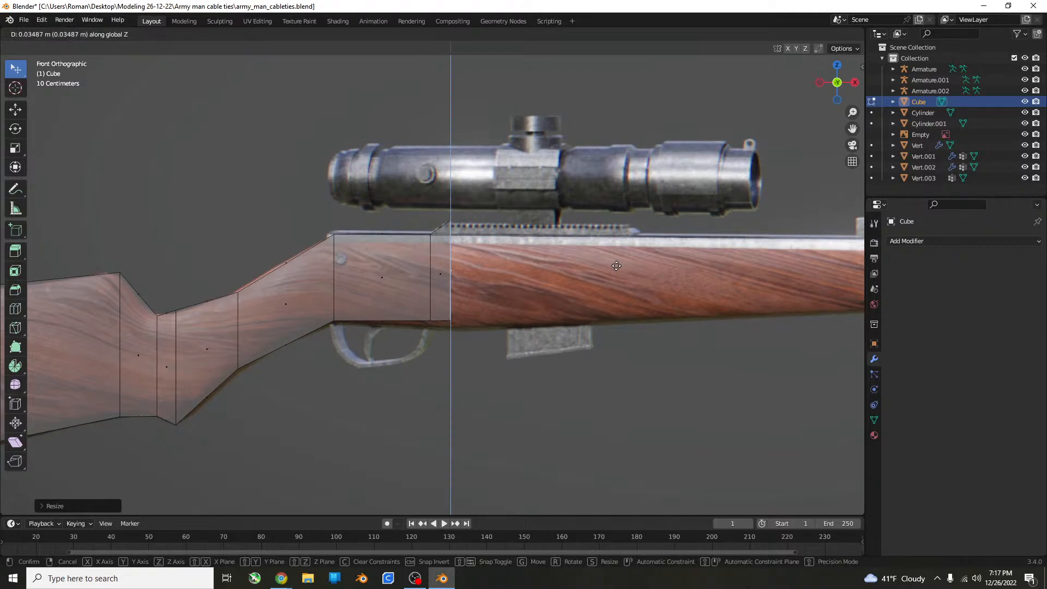
click(616, 265)
Extrude the end face along the length of the scope rail, plus a short segment just past the rail's front end.
key(e)
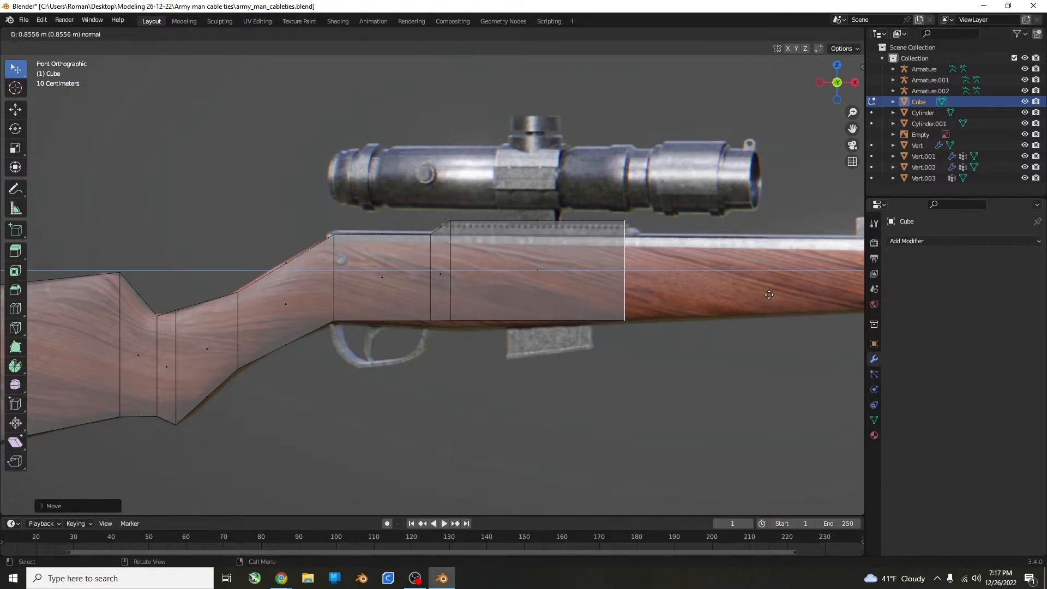
click(769, 294)
key(e)
click(784, 291)
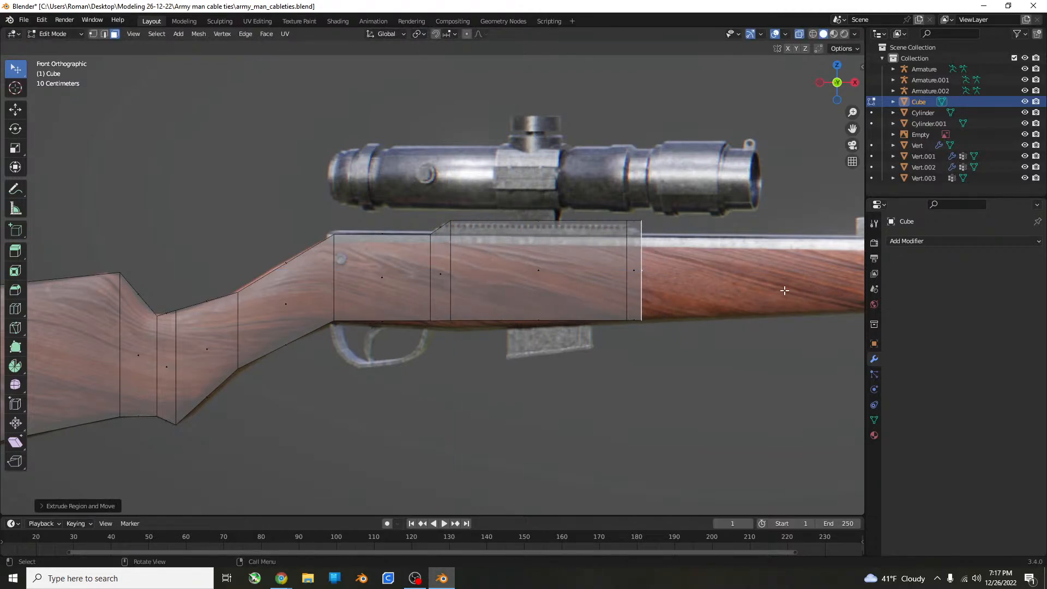
Shrink the new end face slightly along Z and move it down to form the rail's front slope.
key(s)
key(z)
click(773, 287)
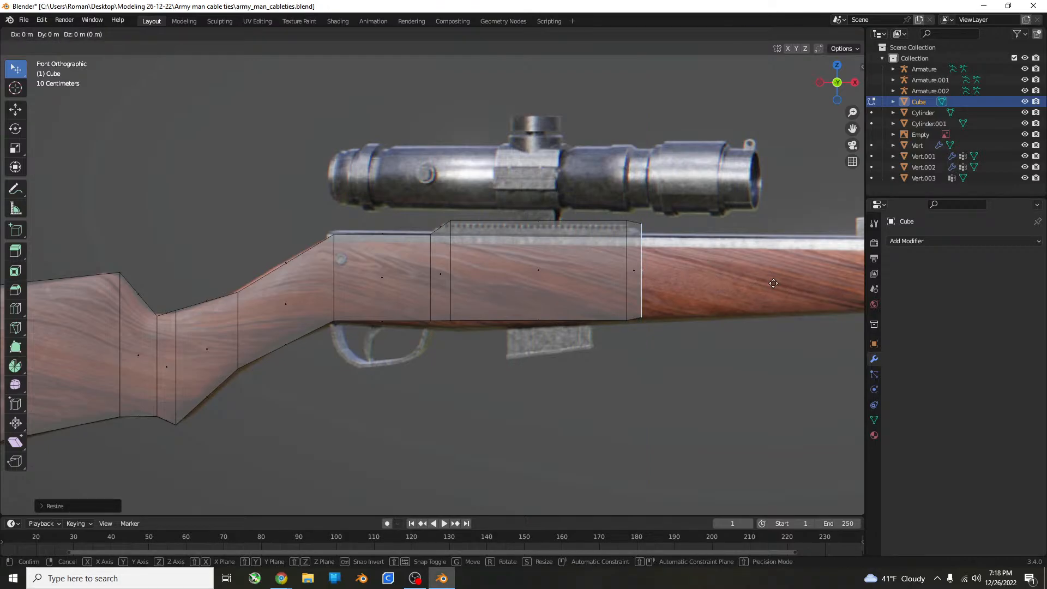
key(g)
key(z)
click(773, 288)
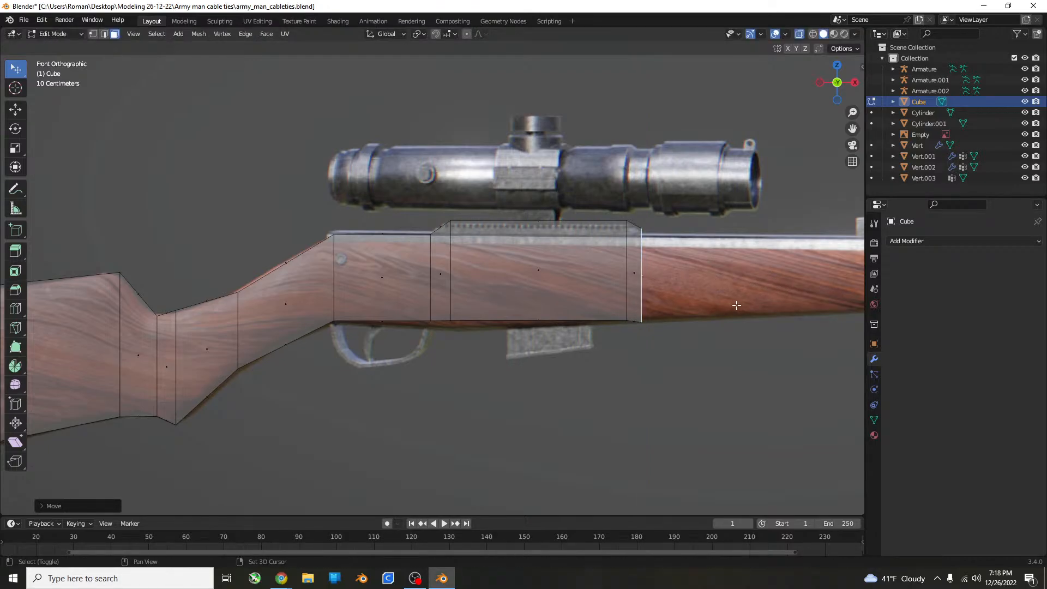
Extrude the end face along the fore-end to where the wood stops and the barrel begins.
shift+middle_drag(736, 304, 390, 317)
key(e)
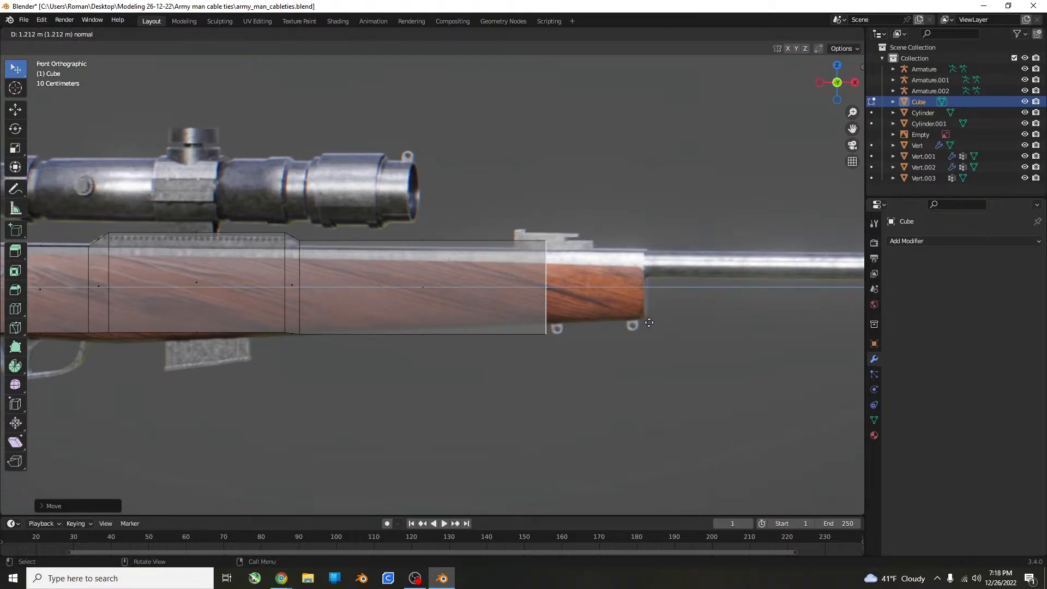
click(747, 308)
shift+middle_drag(748, 309, 685, 311)
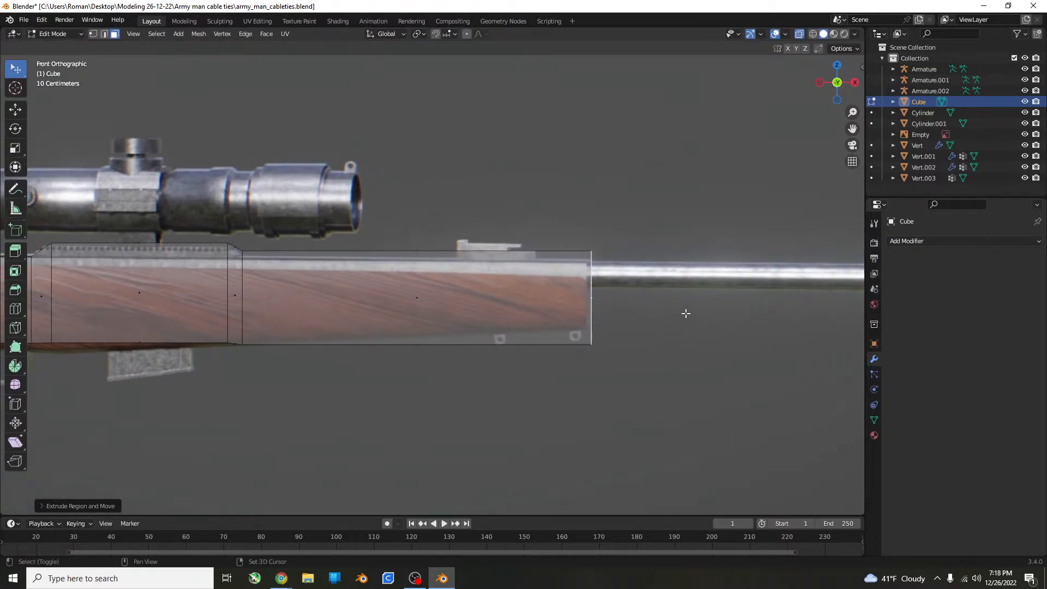
Shrink the fore-end's end face along Z and shift it to match the tapered tip of the wood.
key(s)
key(z)
click(711, 300)
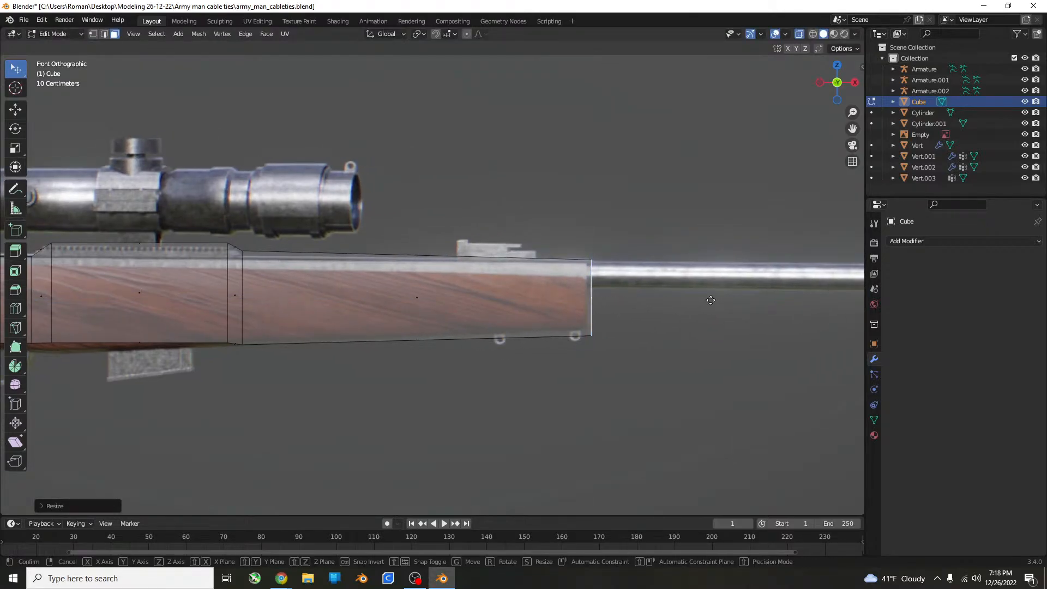
key(g)
click(712, 298)
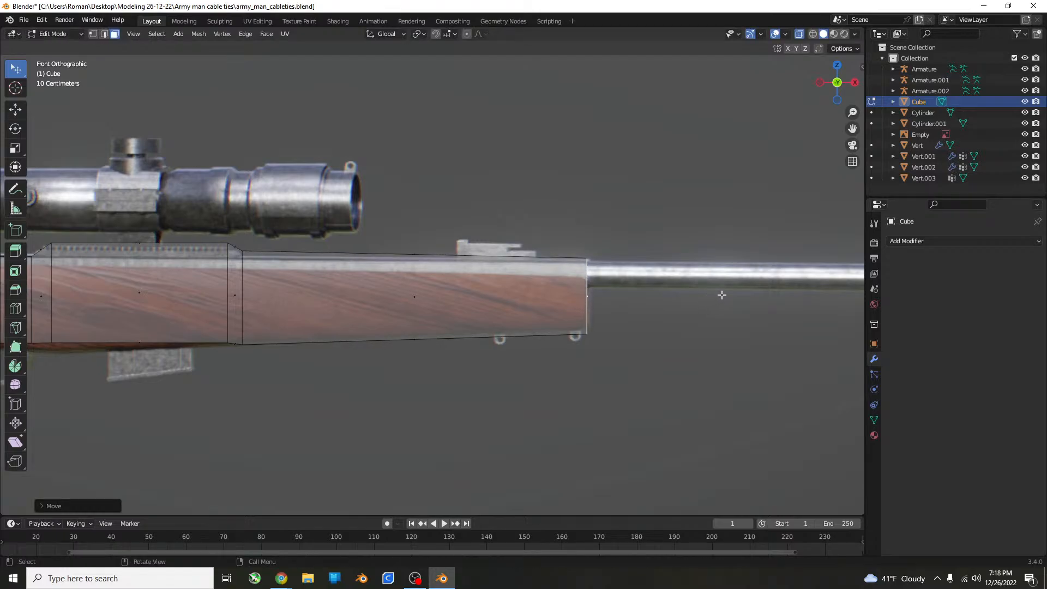
Extrude a short segment past the fore-end, then shrink its end face along Z and raise it to line up with the barrel.
shift+middle_drag(721, 294, 498, 337)
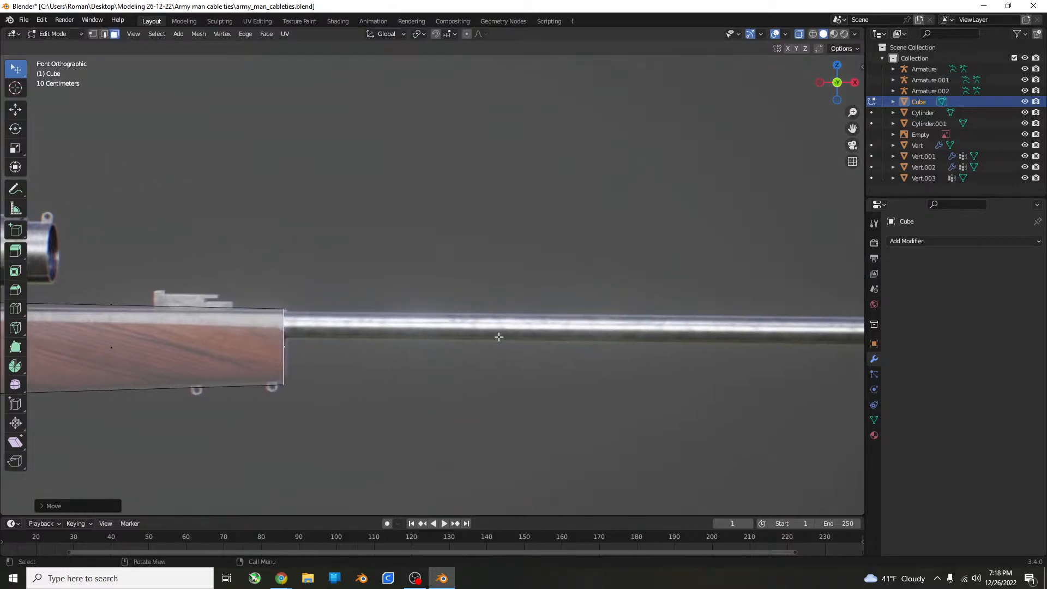
key(e)
click(545, 342)
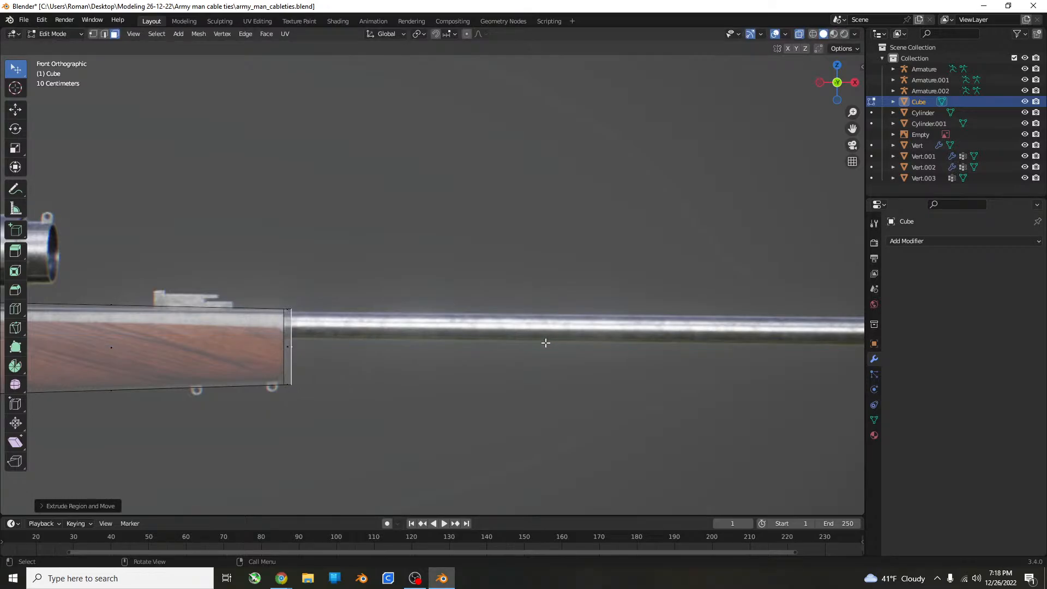
key(s)
key(z)
click(383, 326)
key(g)
key(z)
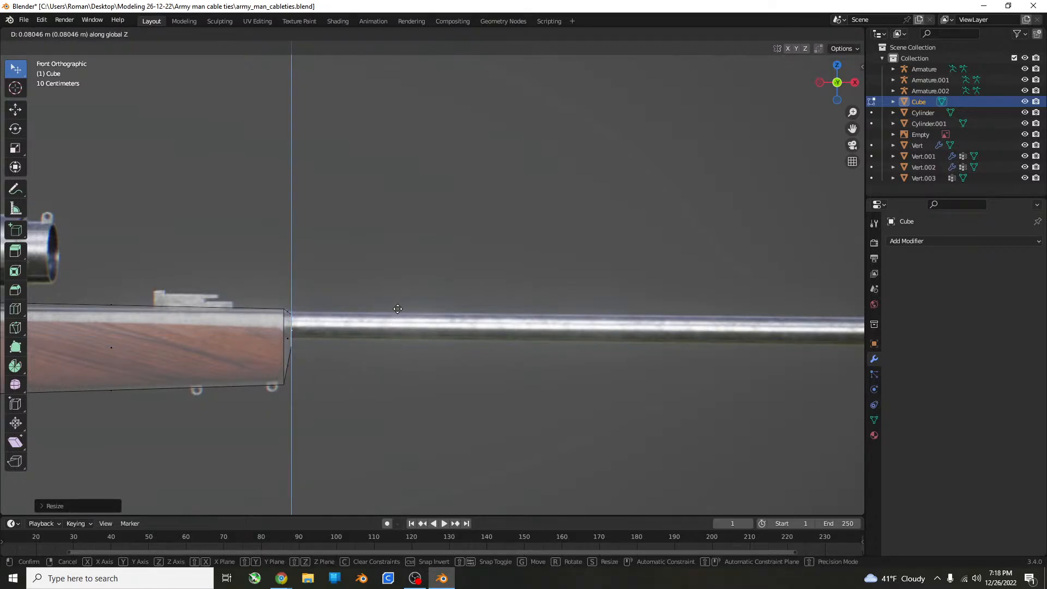
click(398, 308)
Extrude the end face about 3 m along the barrel to the start of the front sight's ramp.
scroll(397, 308, down, 5)
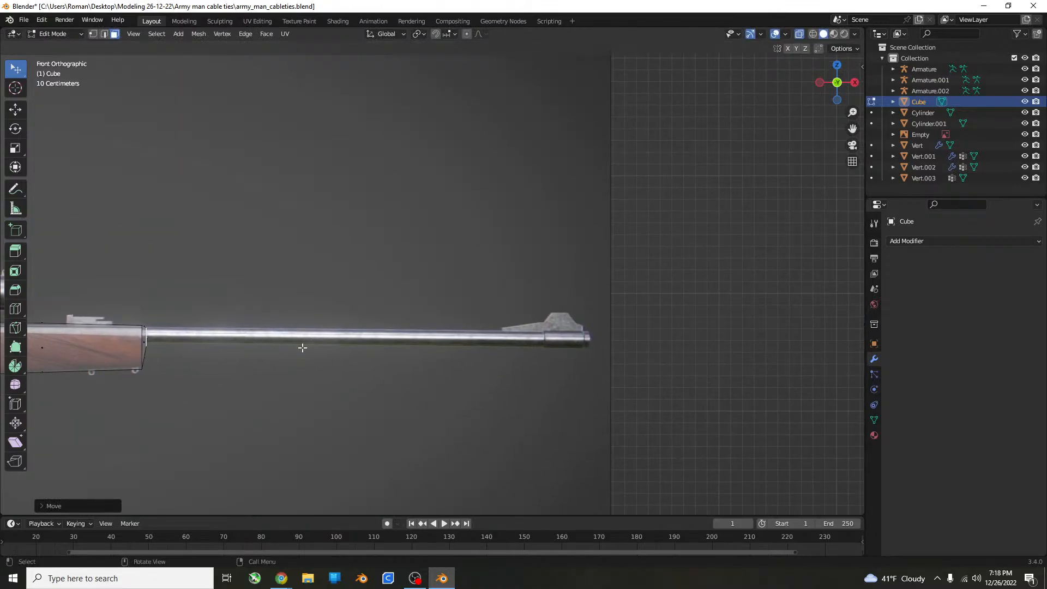
key(e)
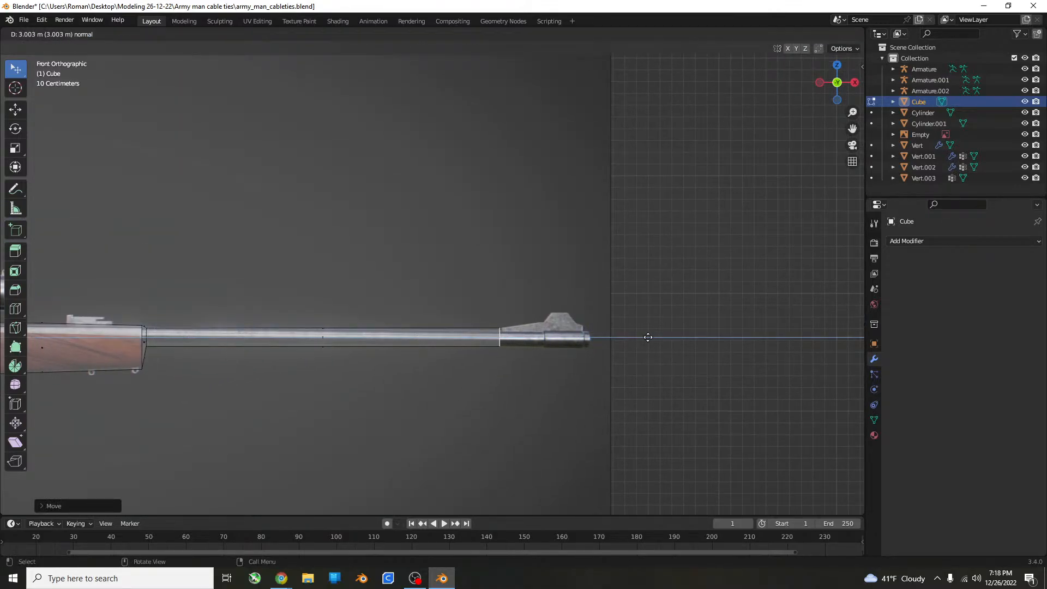
click(653, 337)
Extrude a segment along the front sight's ramp, then enlarge its end face along Z and raise it to follow the slope.
scroll(587, 358, up, 5)
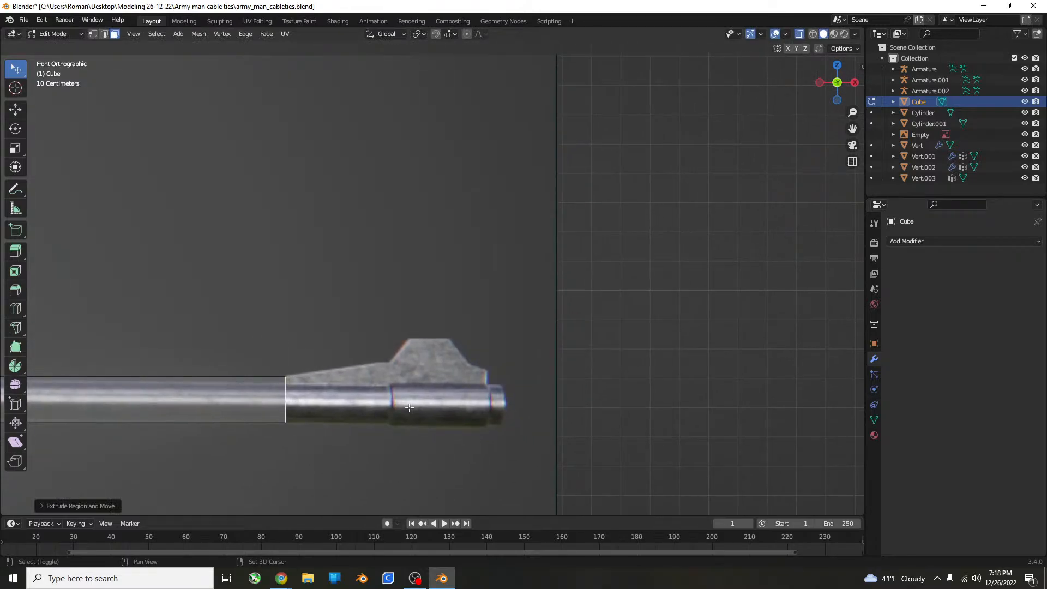
key(e)
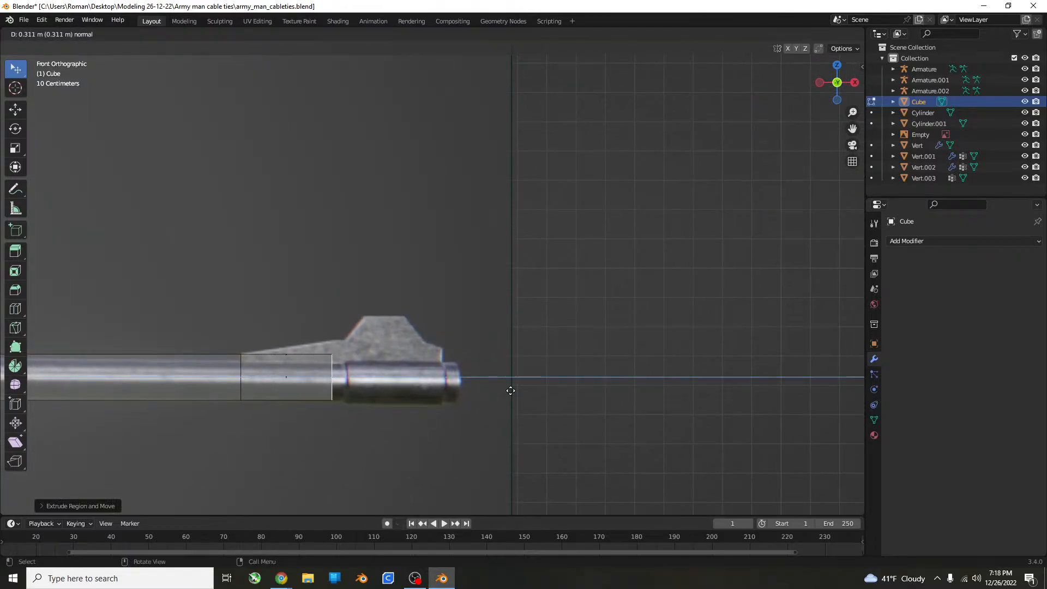
click(525, 389)
key(s)
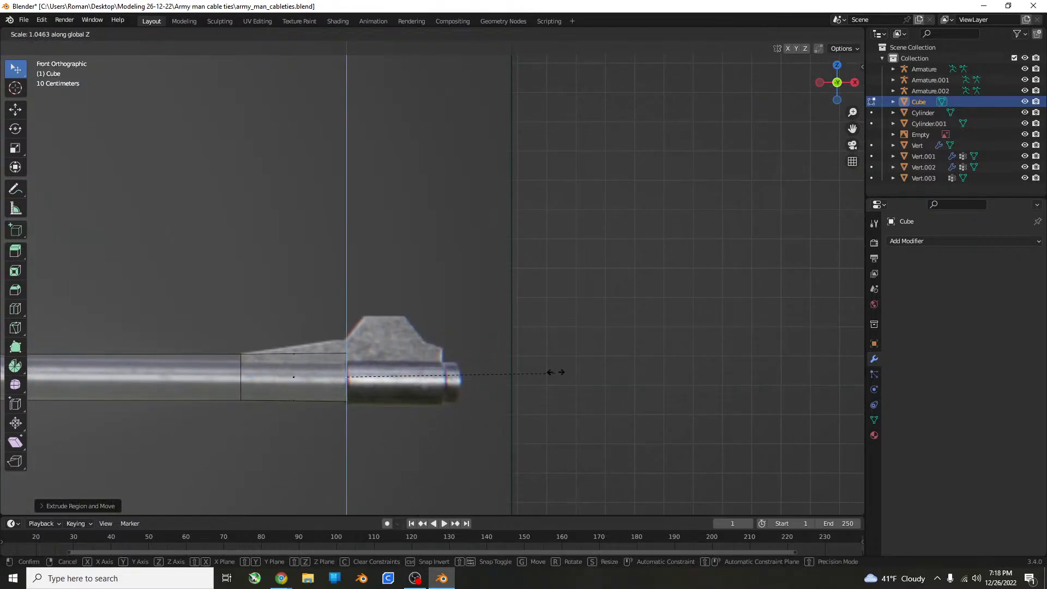
click(603, 341)
key(g)
key(z)
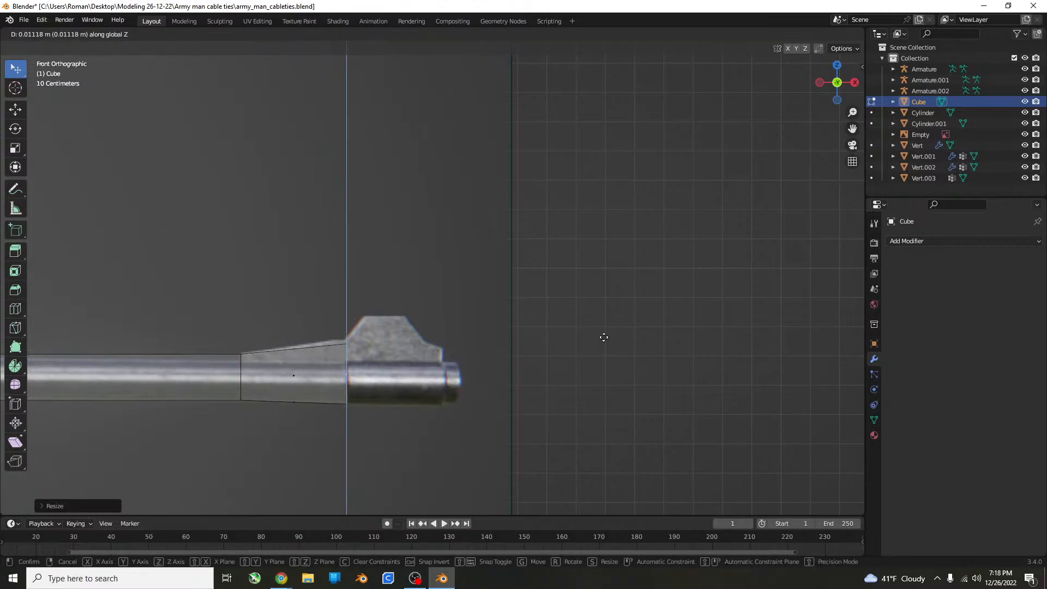
click(603, 330)
Extrude a short segment into the front sight's steep rise, then enlarge its end face along Z and raise it to the sight's top.
key(e)
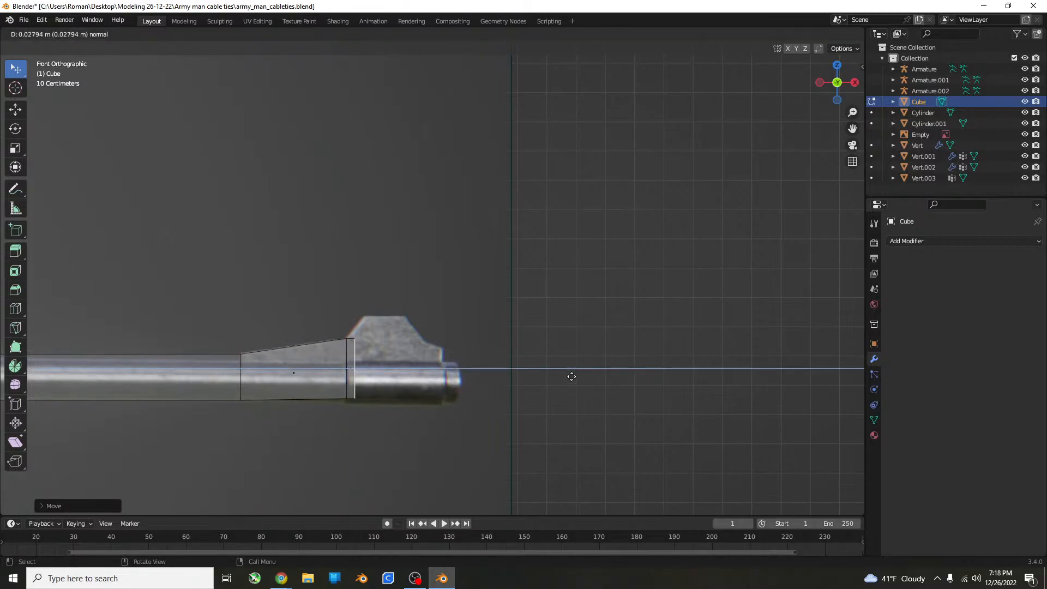
click(583, 373)
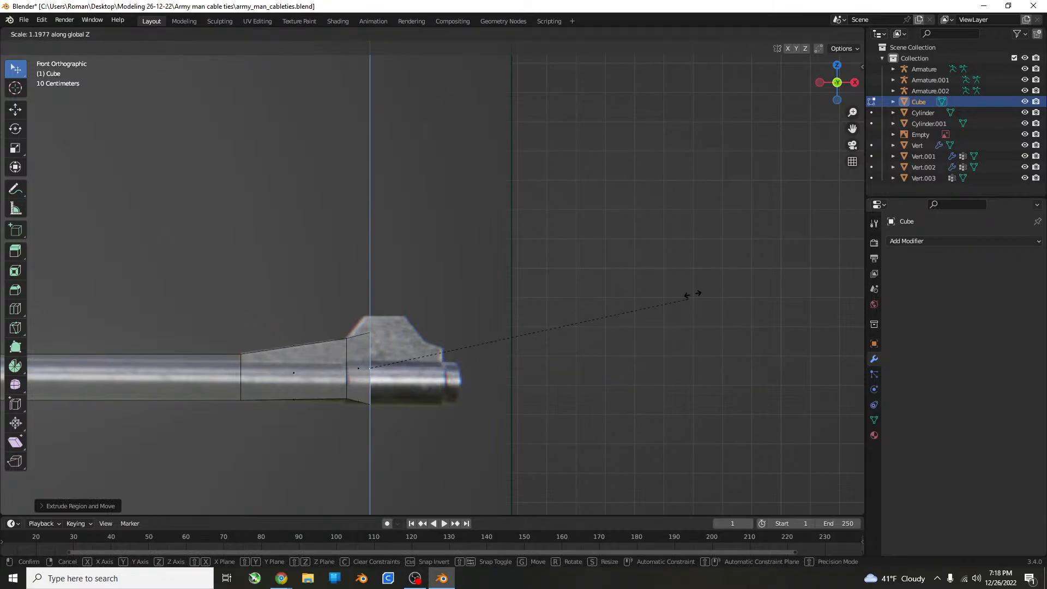
click(735, 248)
key(g)
key(z)
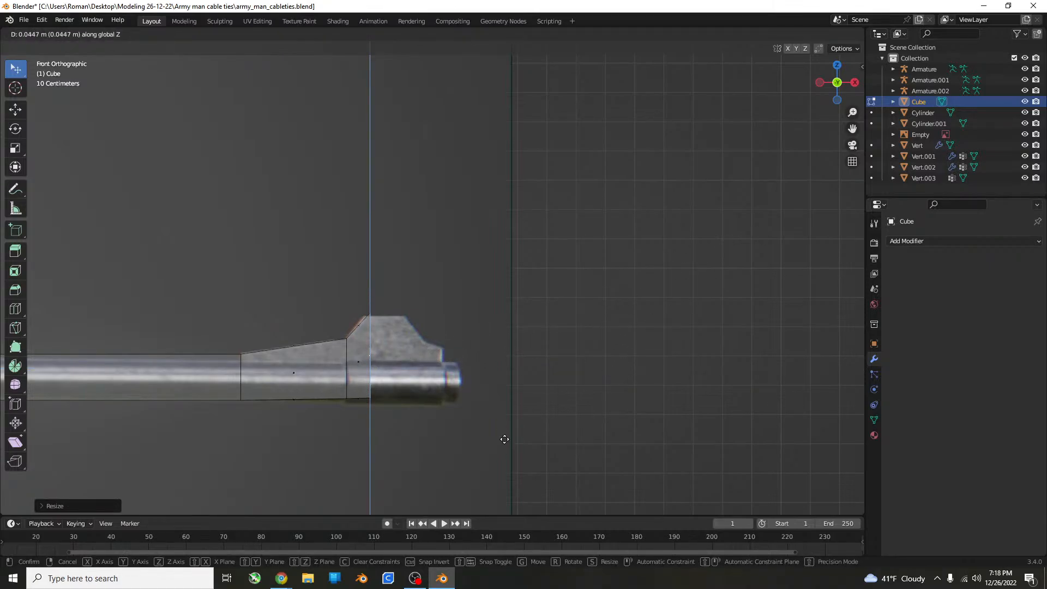
click(504, 439)
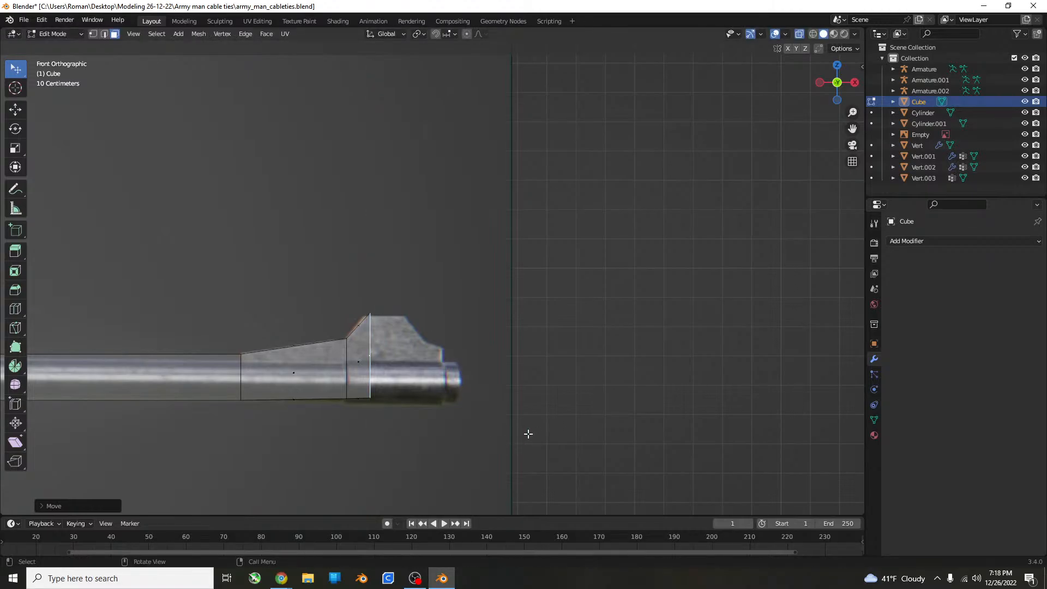
Enlarge the end face slightly along Z and extrude it across the flat top of the front sight.
key(s)
key(z)
click(541, 413)
key(e)
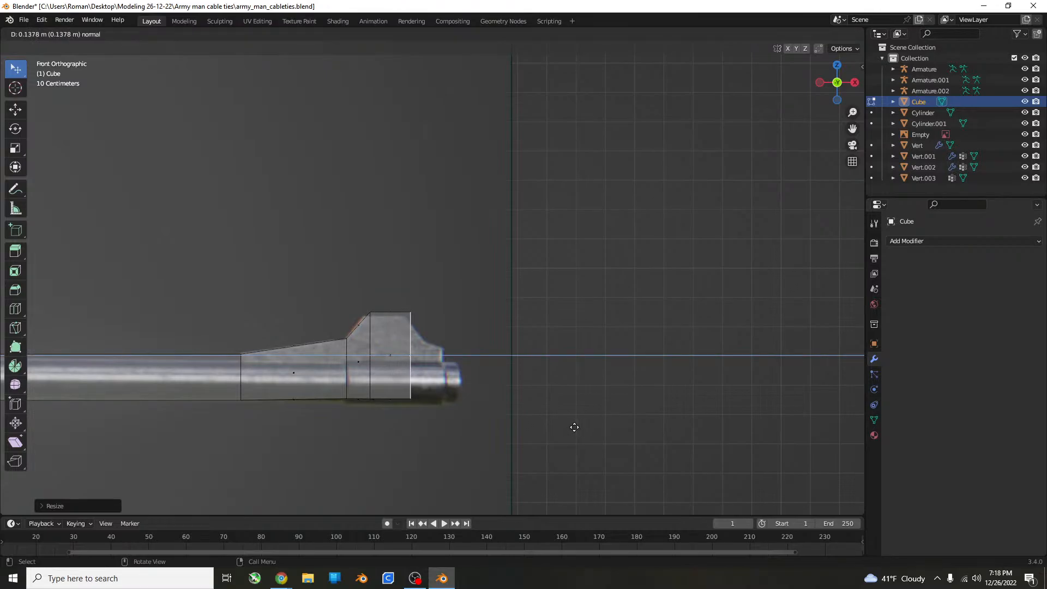
click(570, 428)
Extrude a short segment down the sight's front slope, then shrink its end face along Z and lower it.
key(e)
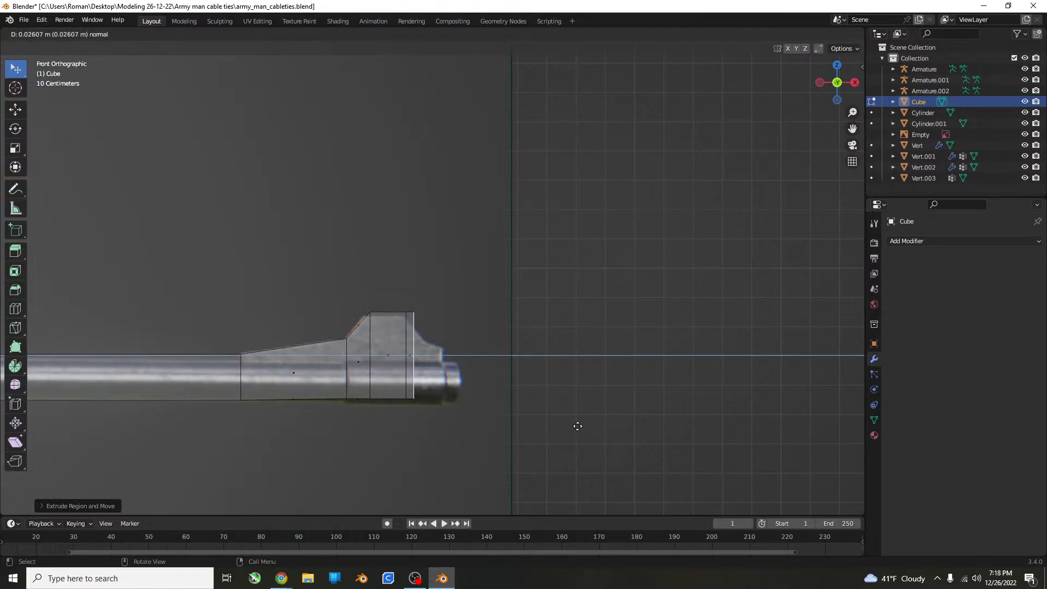
click(586, 426)
key(s)
key(z)
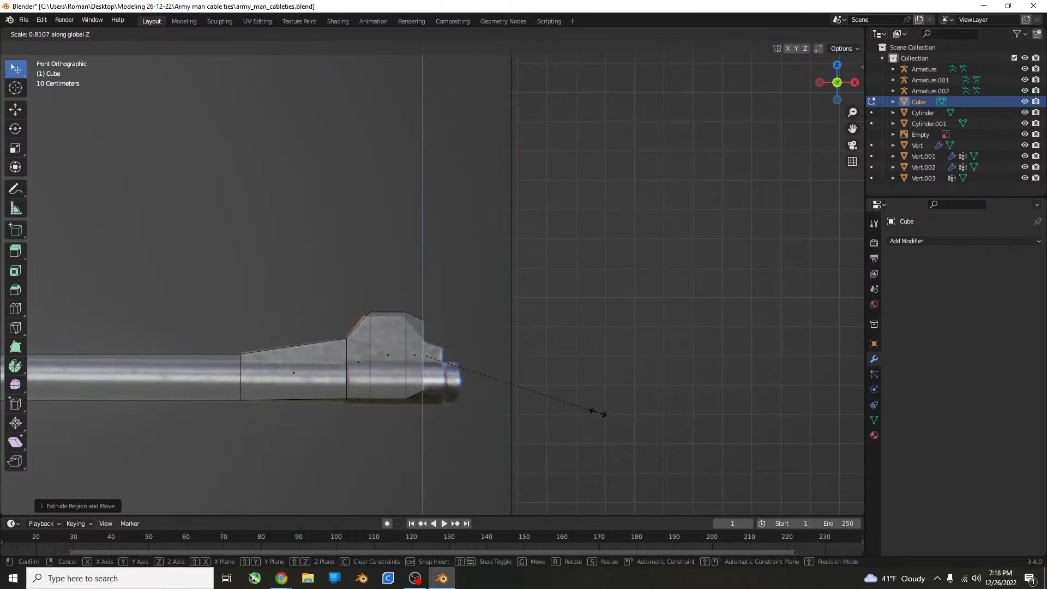
click(586, 413)
key(g)
key(z)
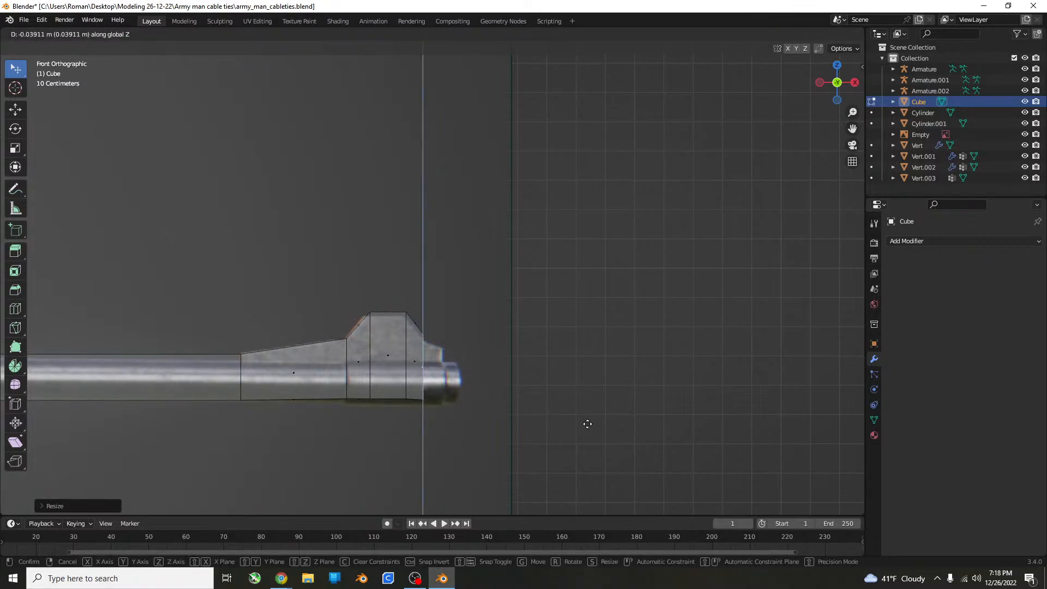
click(587, 424)
Refine the front slope's end face by scaling it along Z and shifting it vertically to fit the sight and barrel outline.
key(s)
key(z)
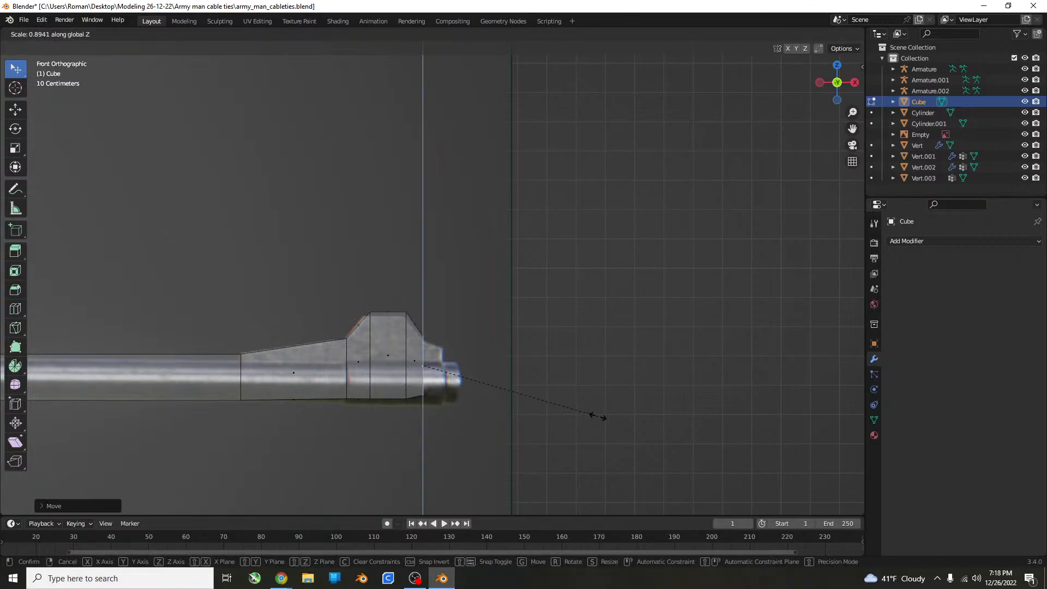
click(602, 418)
key(g)
key(z)
click(602, 419)
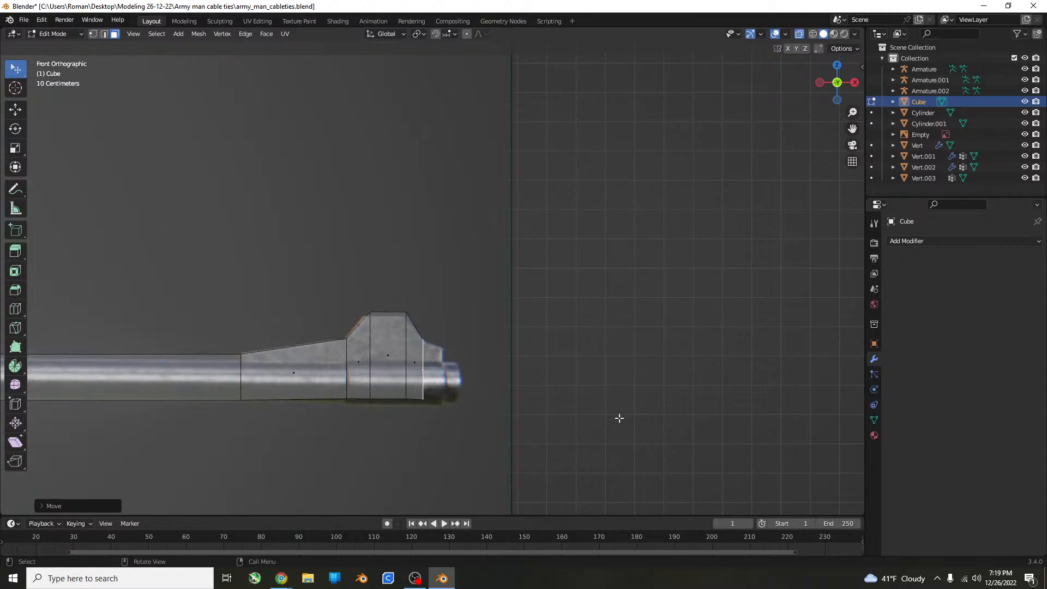
Extrude a short segment about 0.065 m forward from the front sight's slope, shrink its end face along Z and lower it.
key(e)
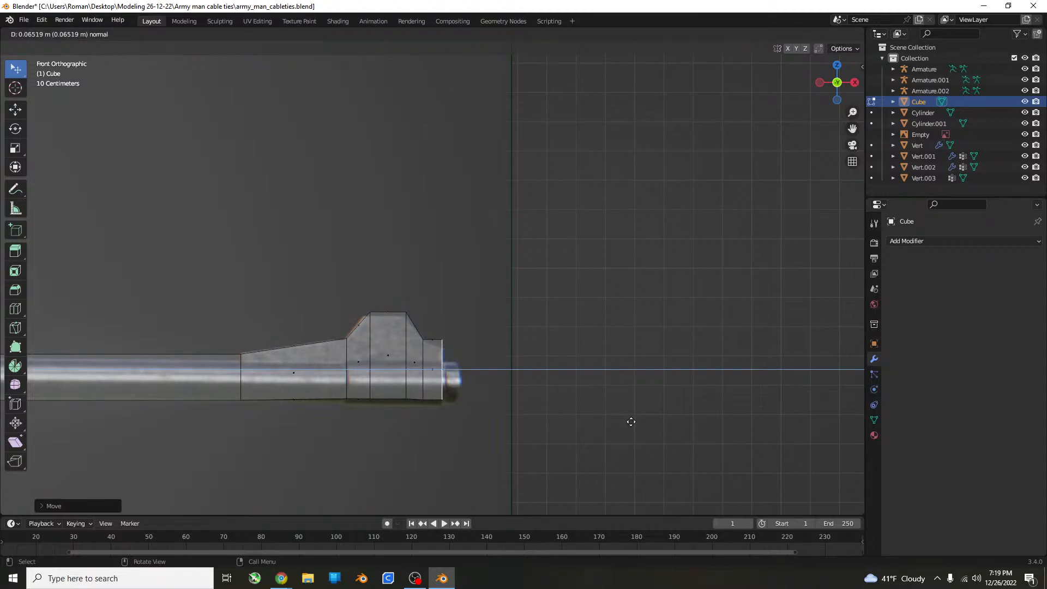
click(632, 422)
key(s)
key(z)
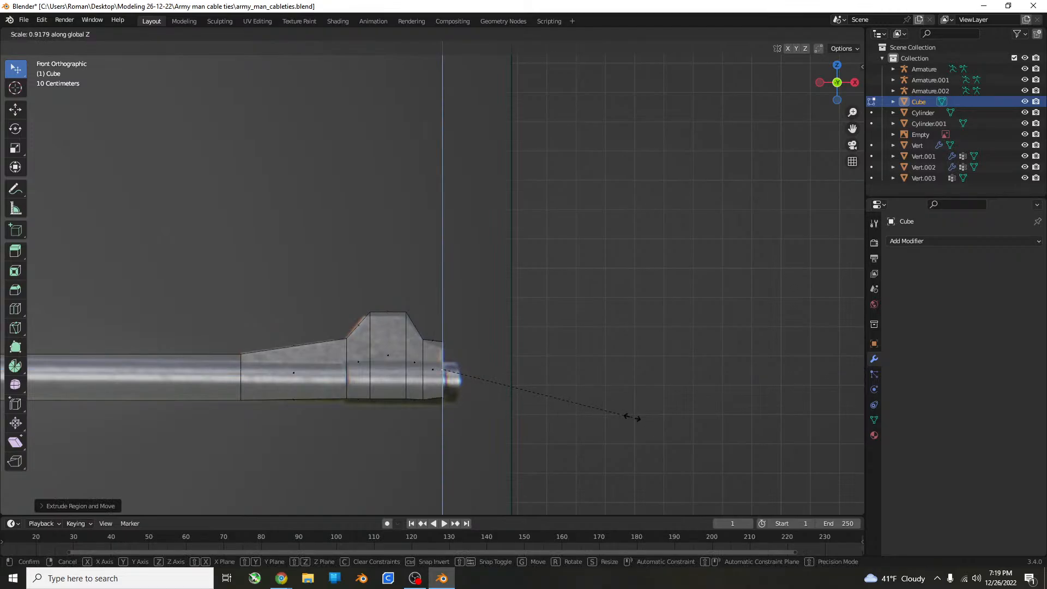
click(631, 418)
key(g)
key(z)
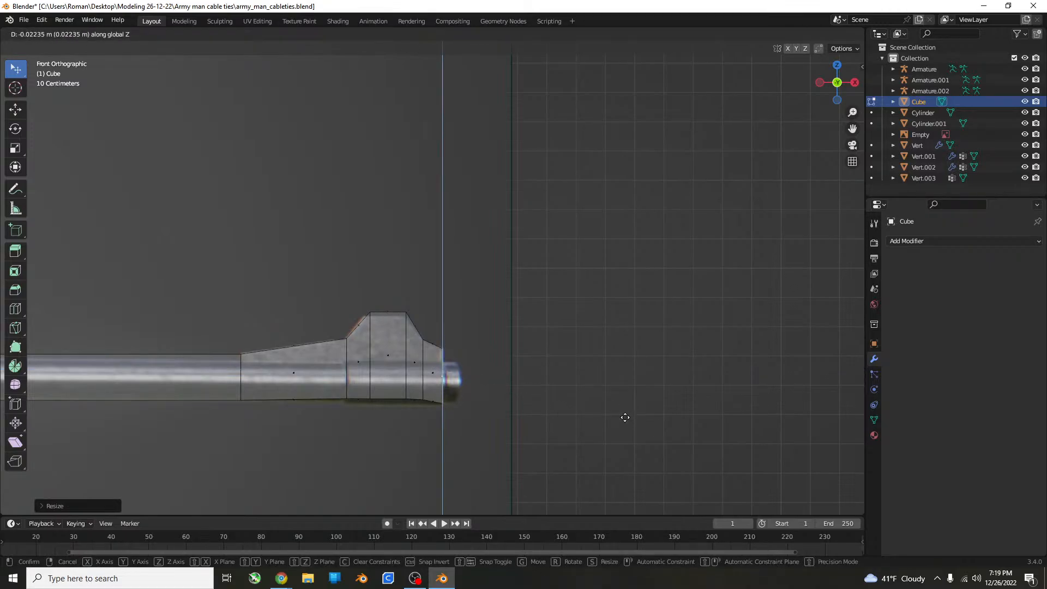
click(628, 414)
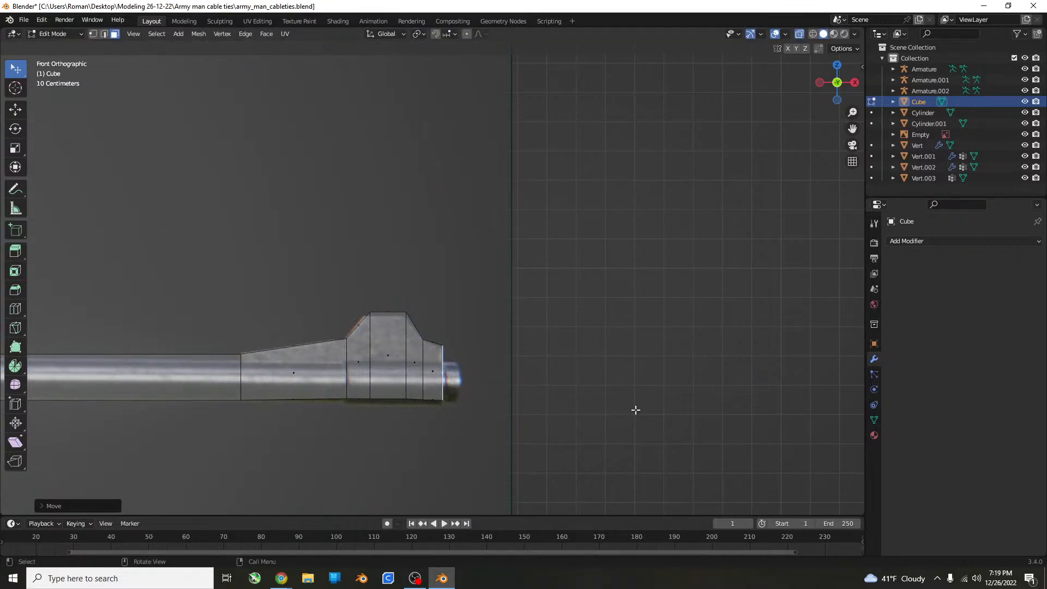
Shrink the segment's end face further along Z and shift it vertically to fit the barrel outline.
key(s)
key(z)
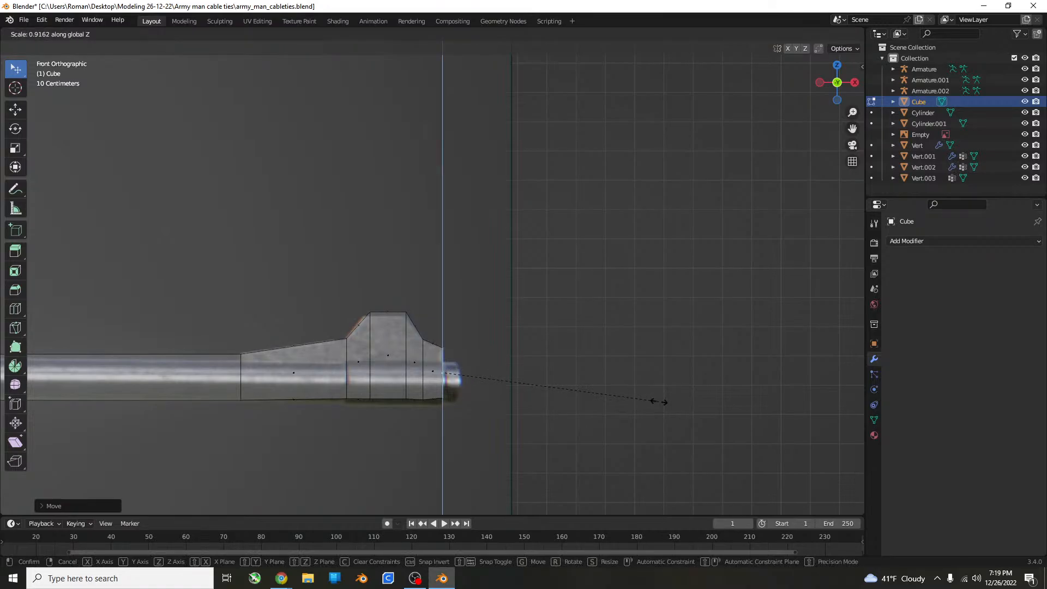
click(658, 402)
key(g)
key(z)
click(667, 402)
Extrude the end face about 0.07 m forward to form the muzzle tip and clear the selection.
key(e)
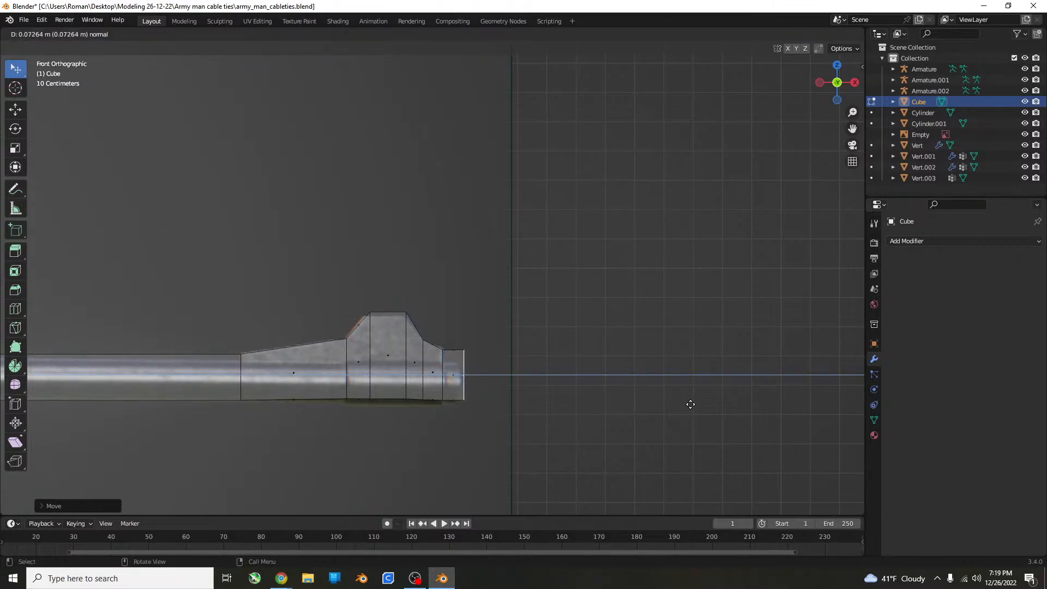
click(688, 402)
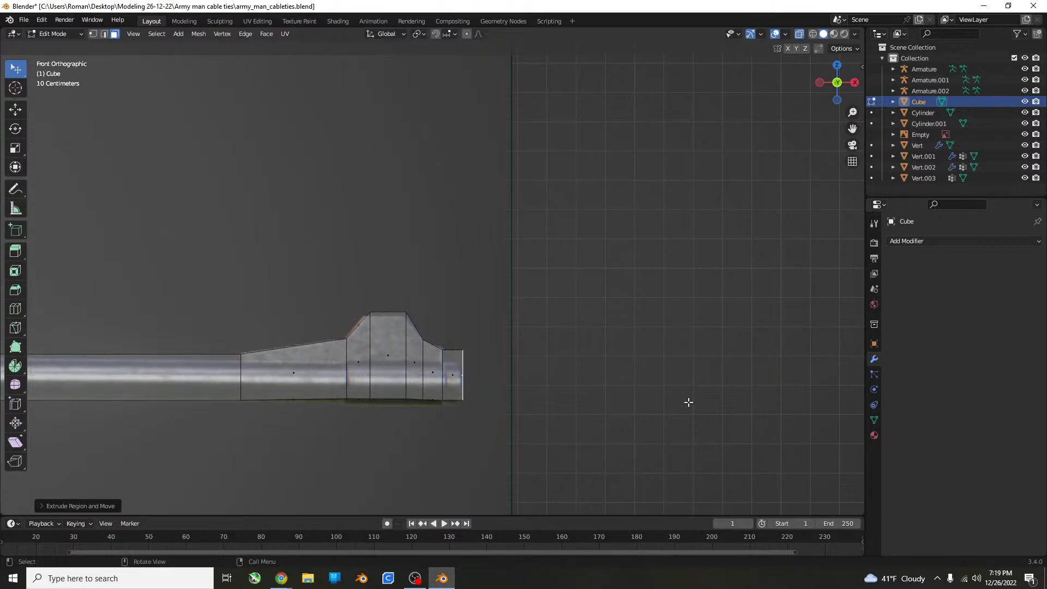
key(a)
key(alt+a)
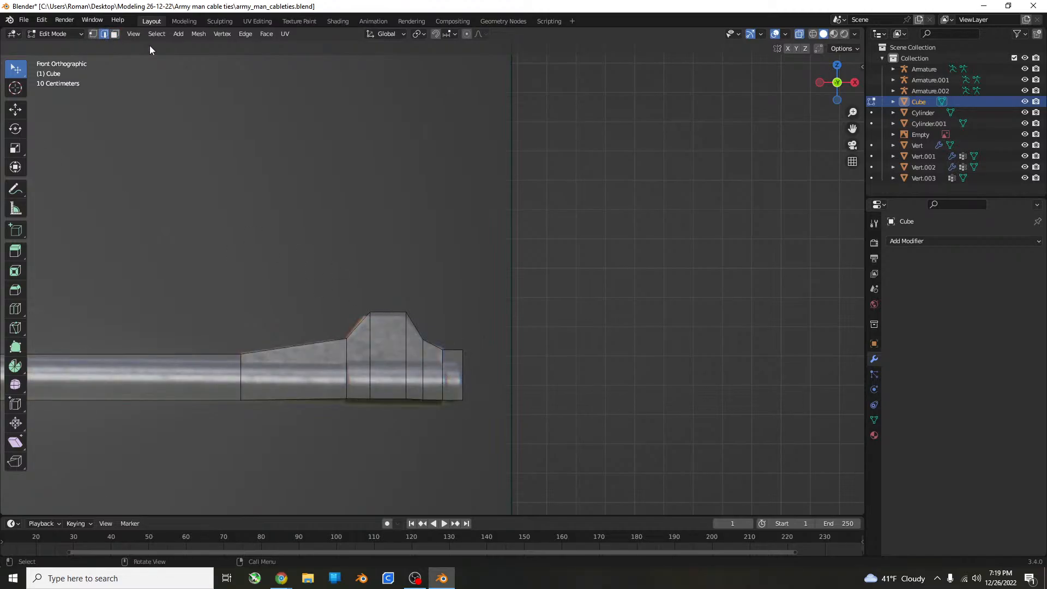
Select the edge loop where the muzzle tip meets the front sight, shrink it along Z and lower it about 0.01 m.
key(z)
click(434, 347)
alt+click(439, 374)
key(s)
key(z)
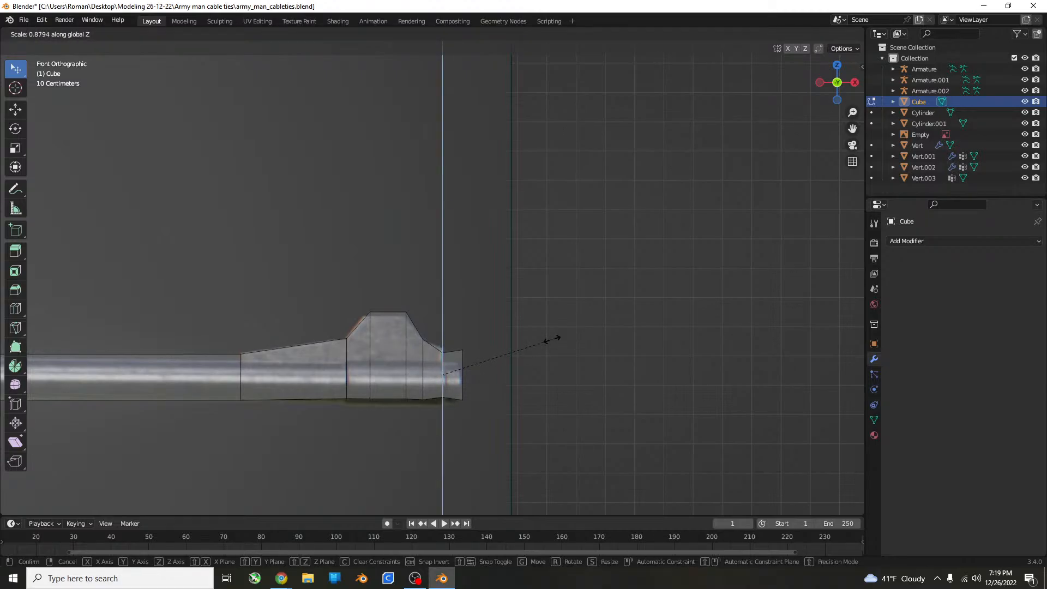
click(554, 339)
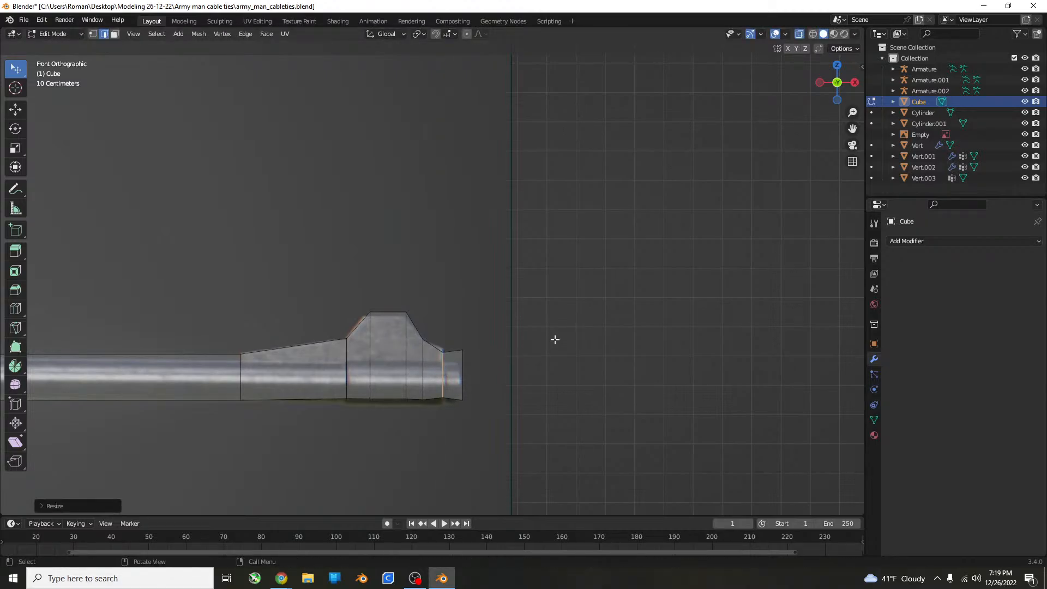
key(g)
key(z)
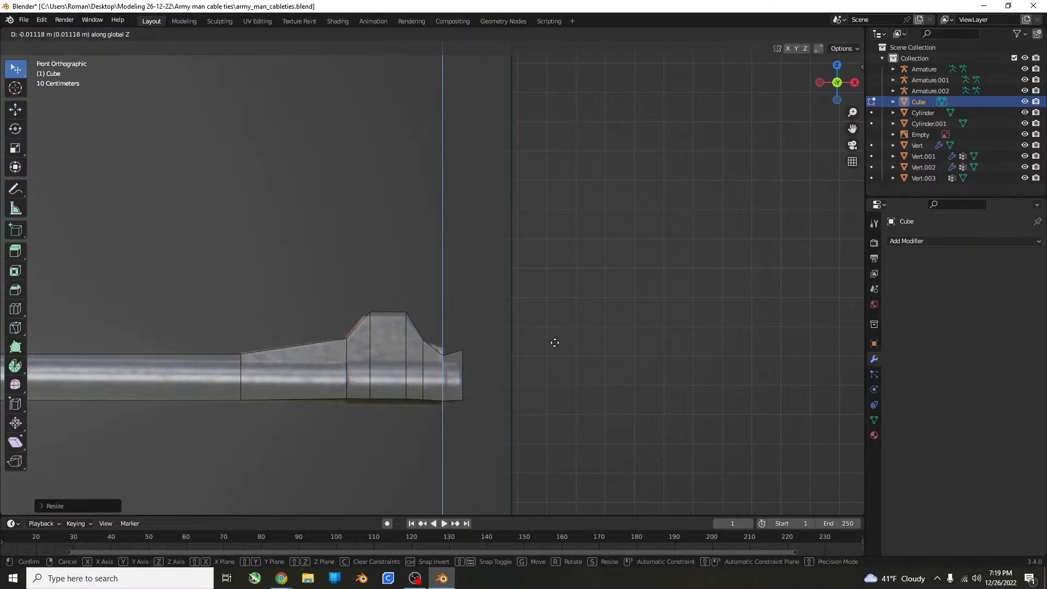
click(554, 343)
Add two loop cuts across the fore-end, aligned with the rear and front ends of the rear sight in the reference.
scroll(500, 332, down, 5)
scroll(467, 307, up, 12)
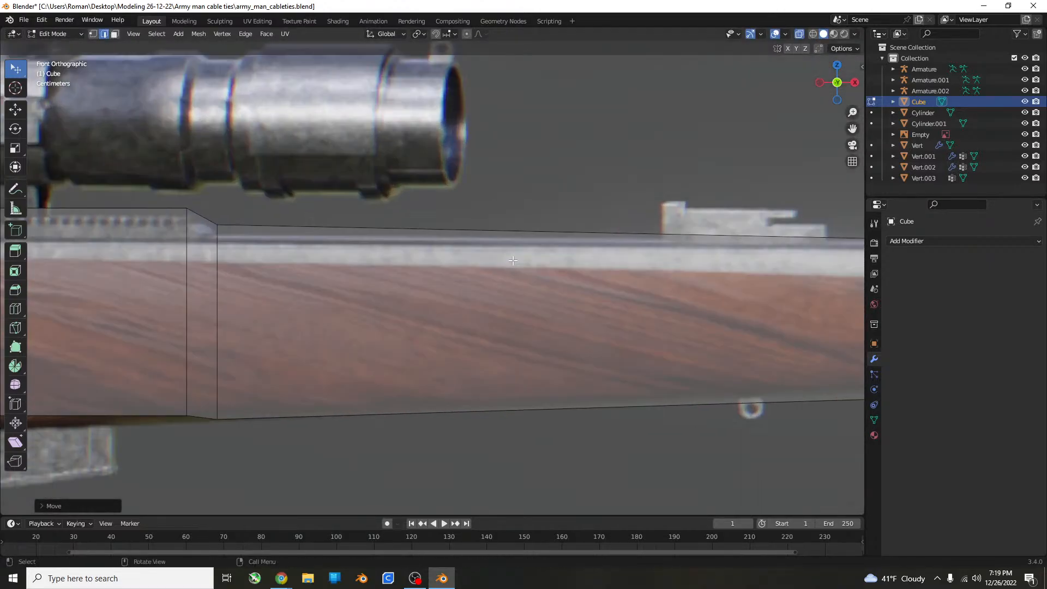
shift+middle_drag(712, 243, 552, 249)
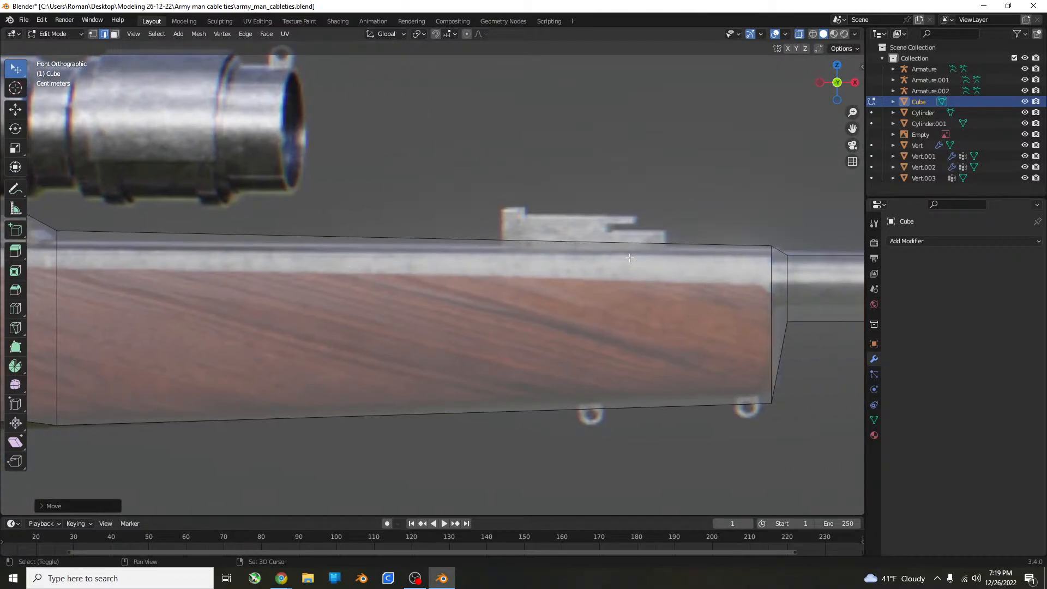
key(ctrl+r)
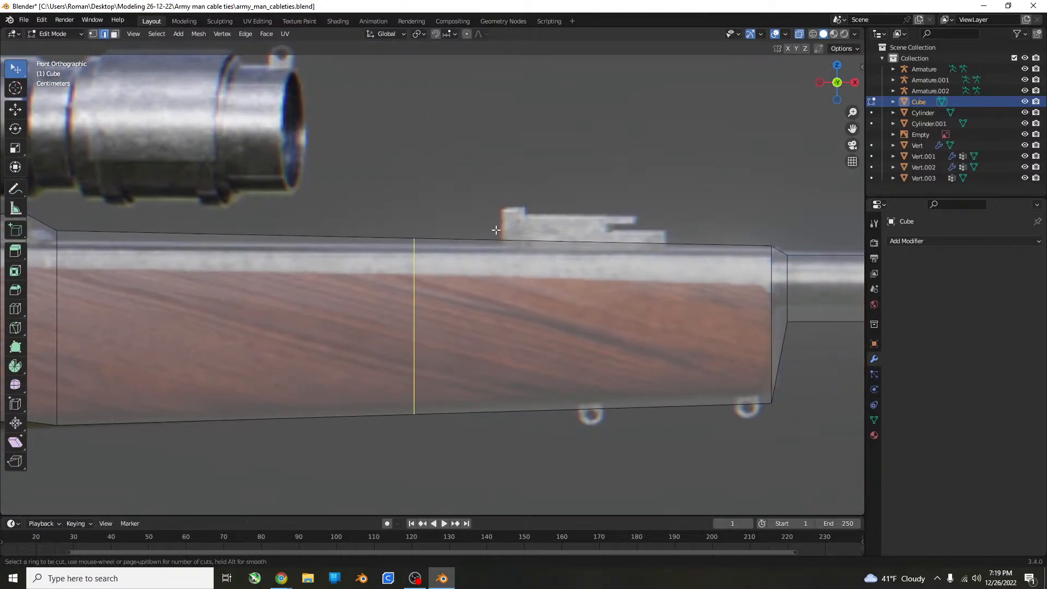
click(499, 230)
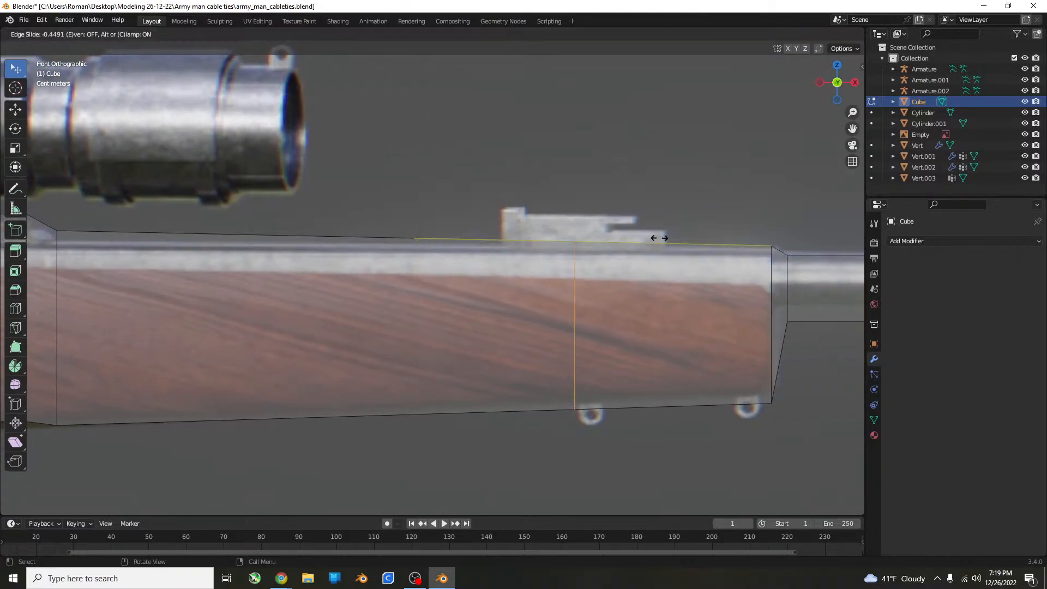
click(585, 240)
key(ctrl+r)
click(644, 240)
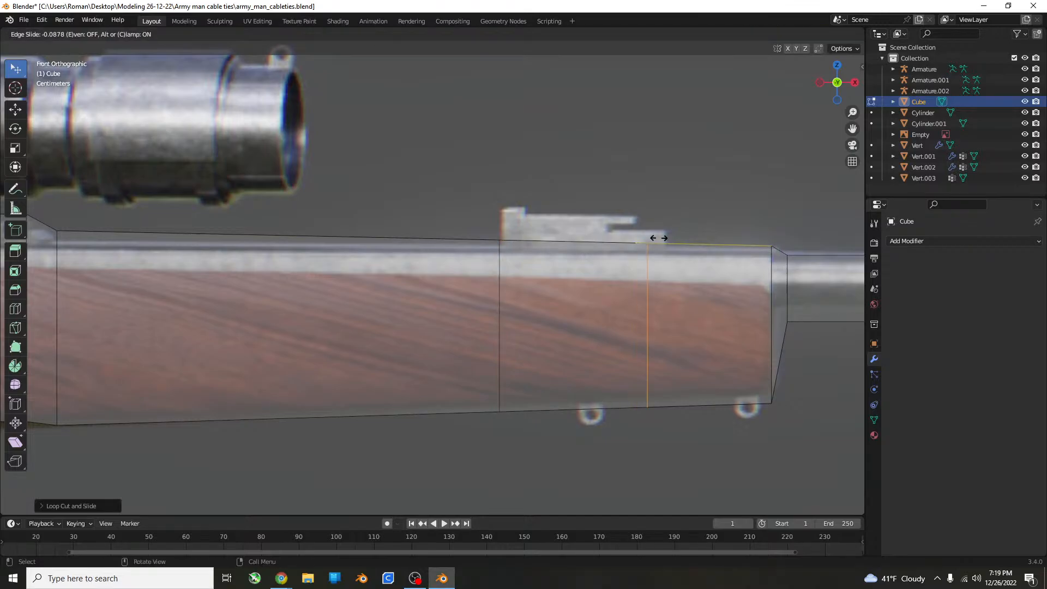
click(665, 238)
Select the fore-end's top face between the new loops and extrude it up to the rear sight's lower step.
middle_drag(668, 239, 440, 136)
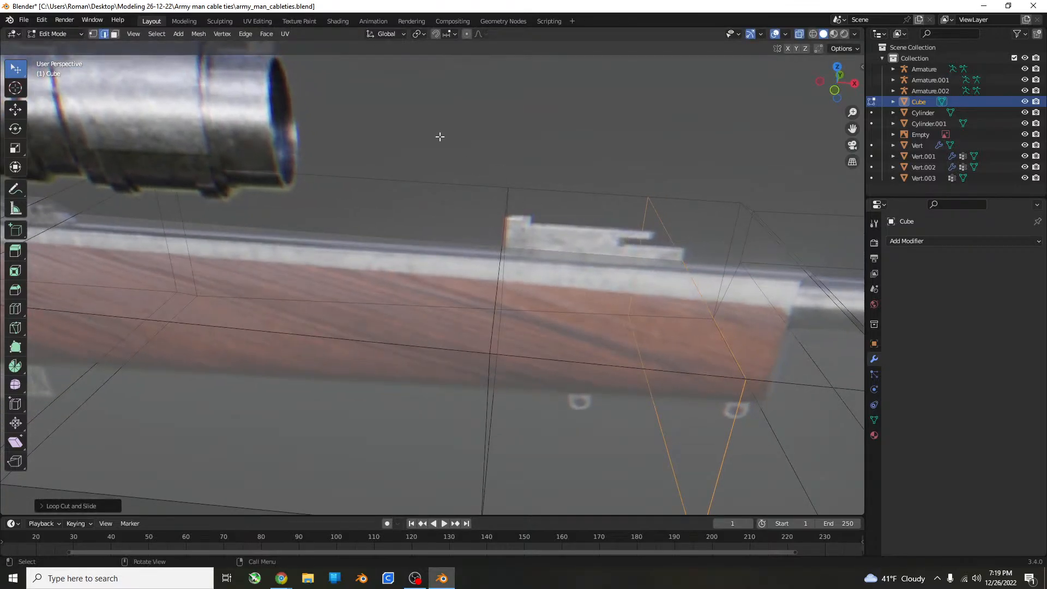
click(114, 34)
click(588, 254)
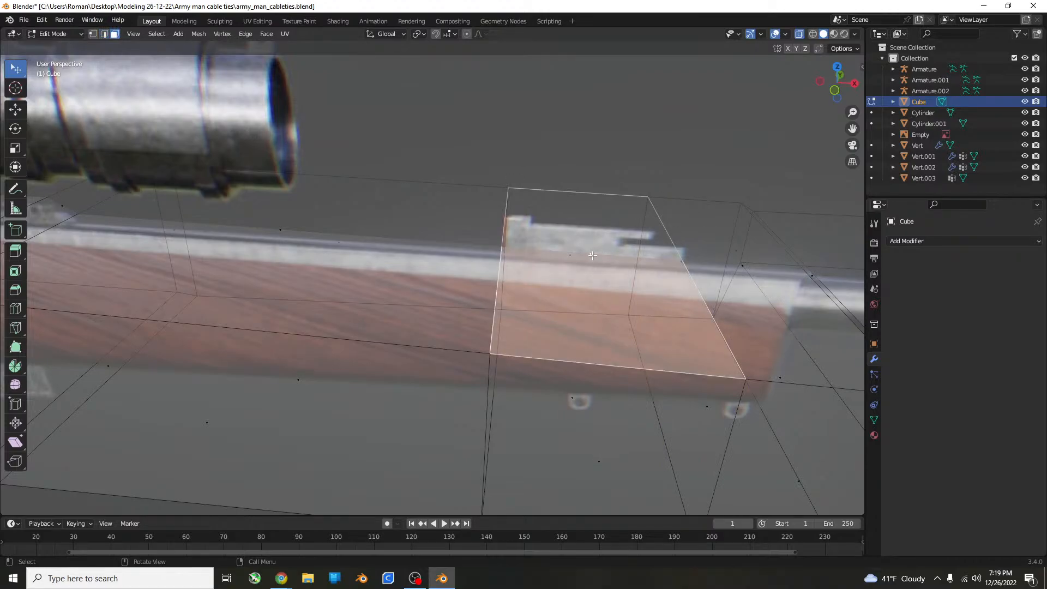
middle_drag(687, 235, 743, 191)
key(KP_1)
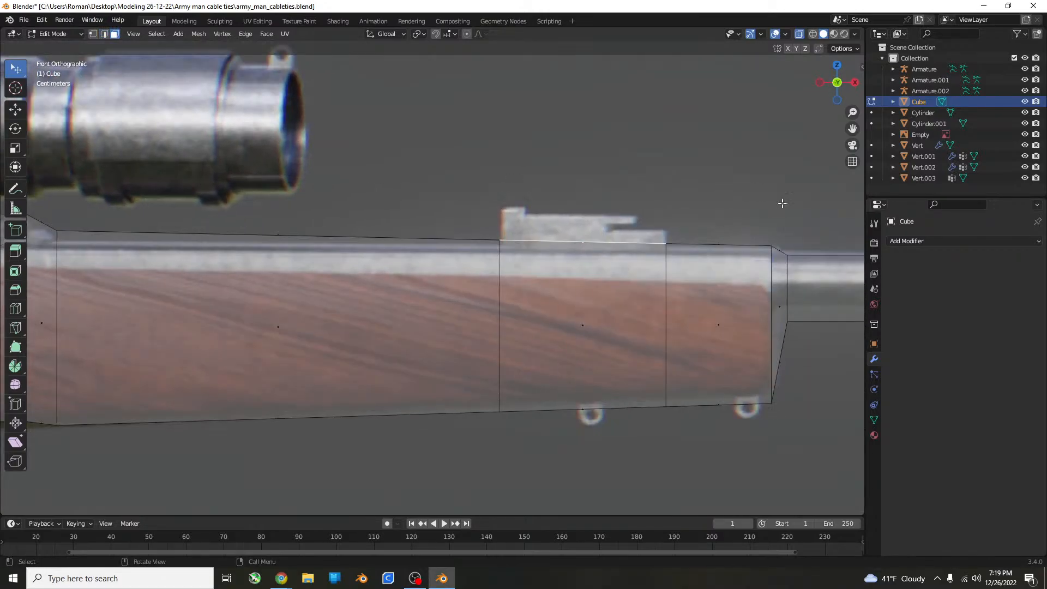
key(e)
click(755, 281)
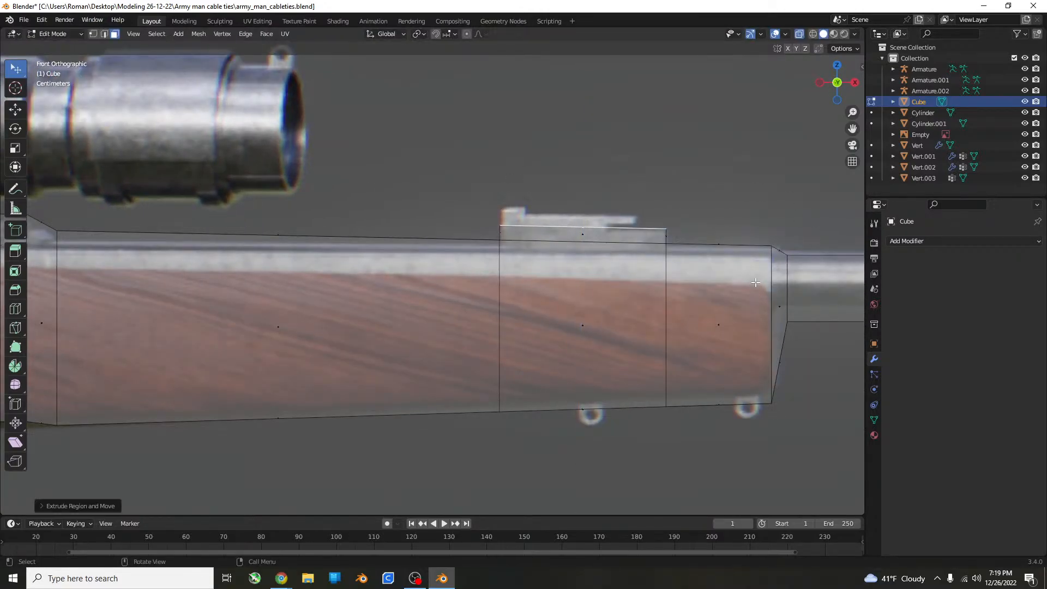
Extrude the rear sight's top face again up to the sight's full height and narrow it along X.
key(e)
click(754, 264)
key(s)
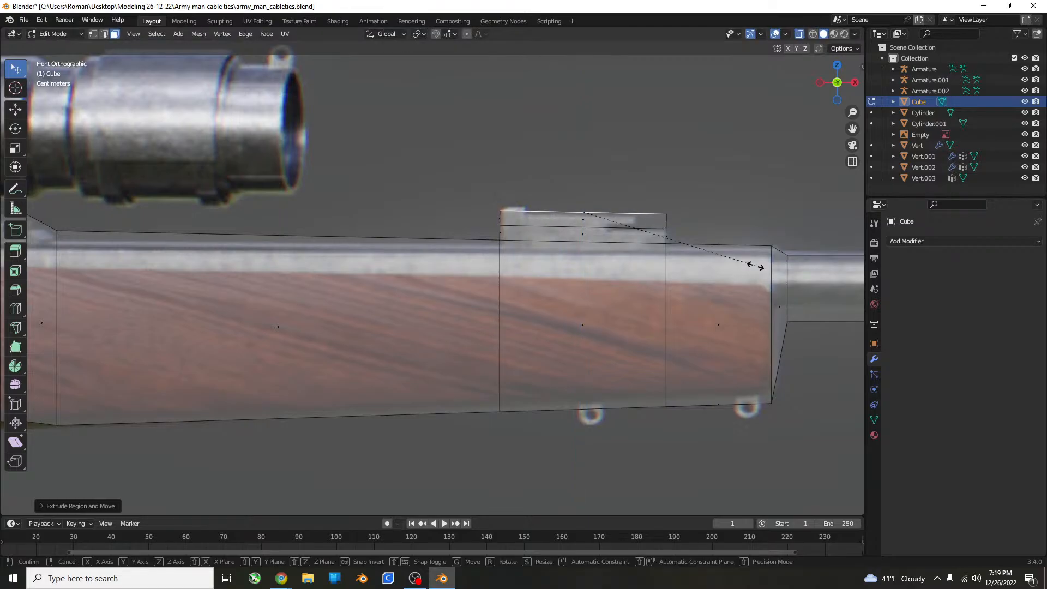
key(x)
click(643, 259)
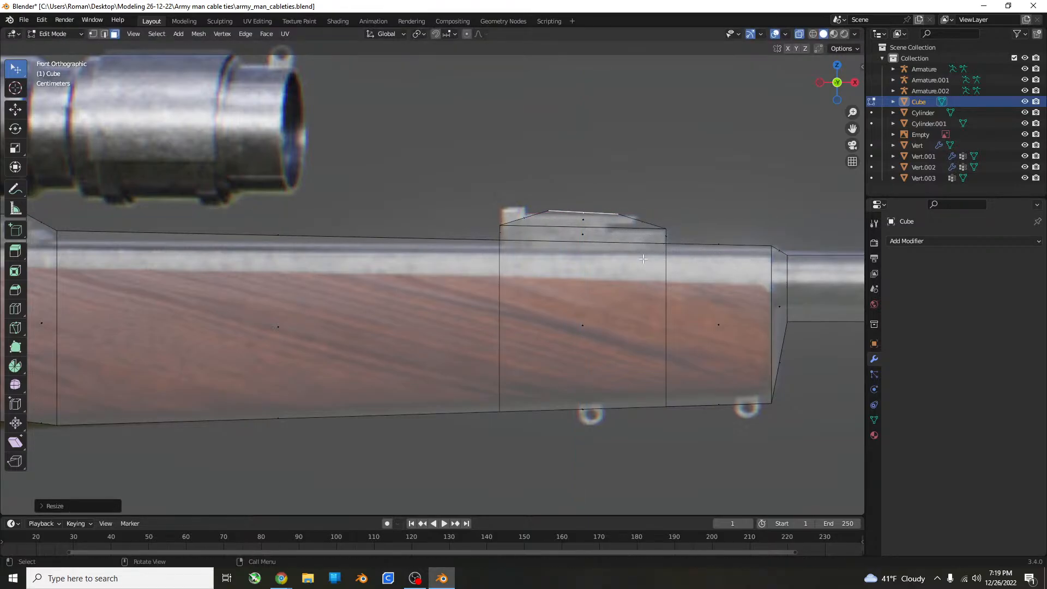
key(g)
key(z)
click(737, 256)
key(ctrl+z)
Shift the narrowed top face along X to the rear end of the sight and raise it along Z.
key(g)
key(x)
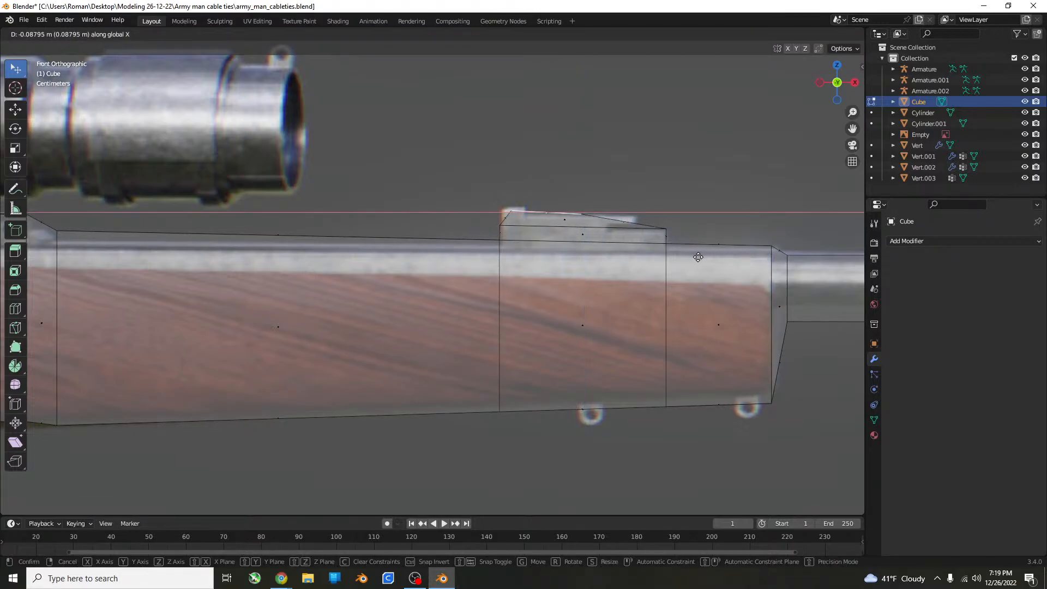
click(685, 257)
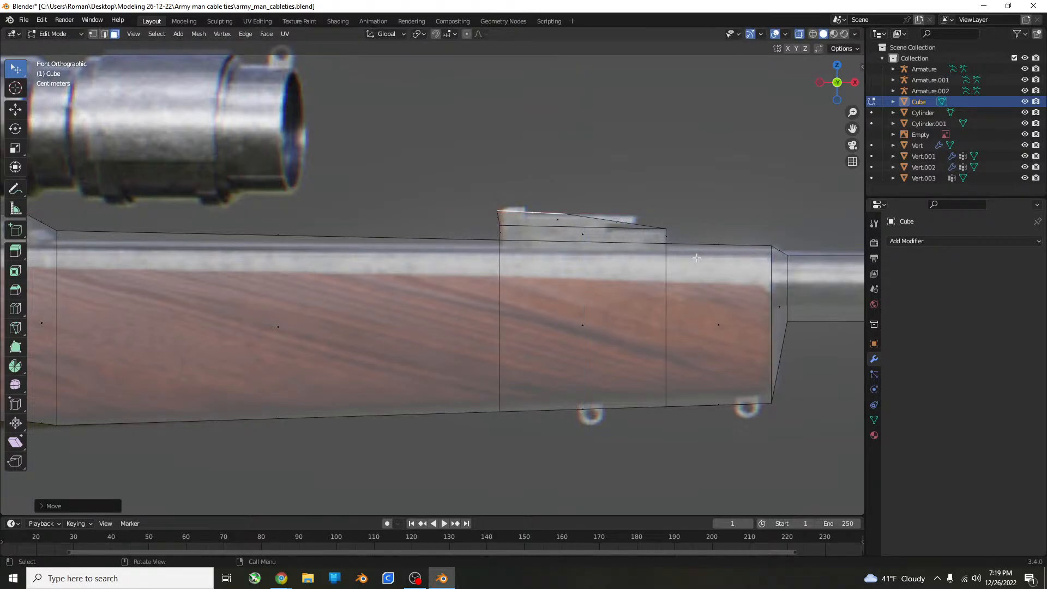
key(g)
key(z)
click(693, 247)
Examine the rifle against the reference image in Object Mode around the trigger guard, magazine and scope rail.
key(Tab)
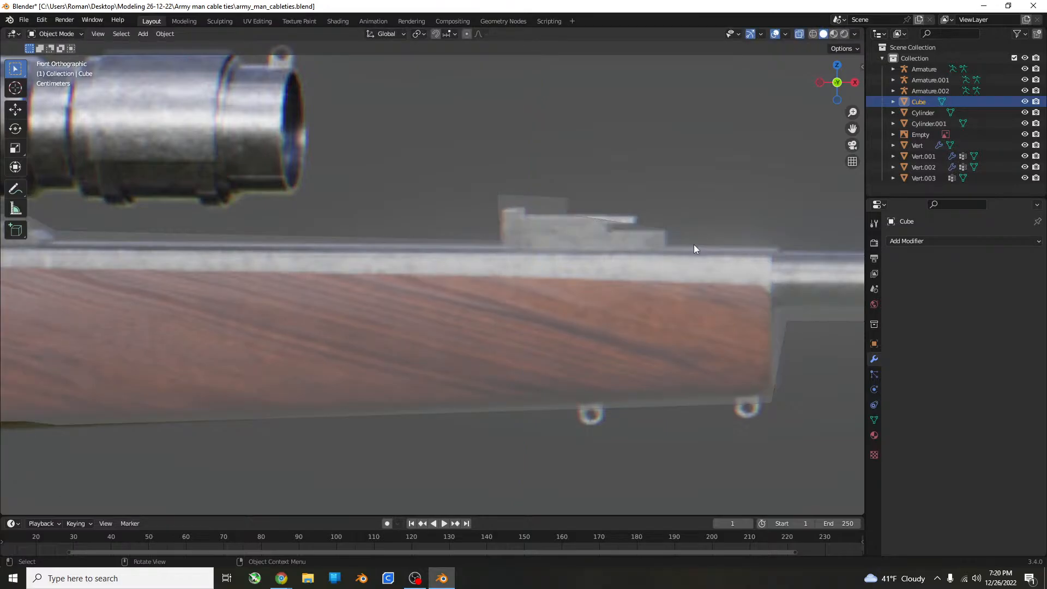
middle_drag(693, 244, 584, 259)
scroll(707, 282, down, 5)
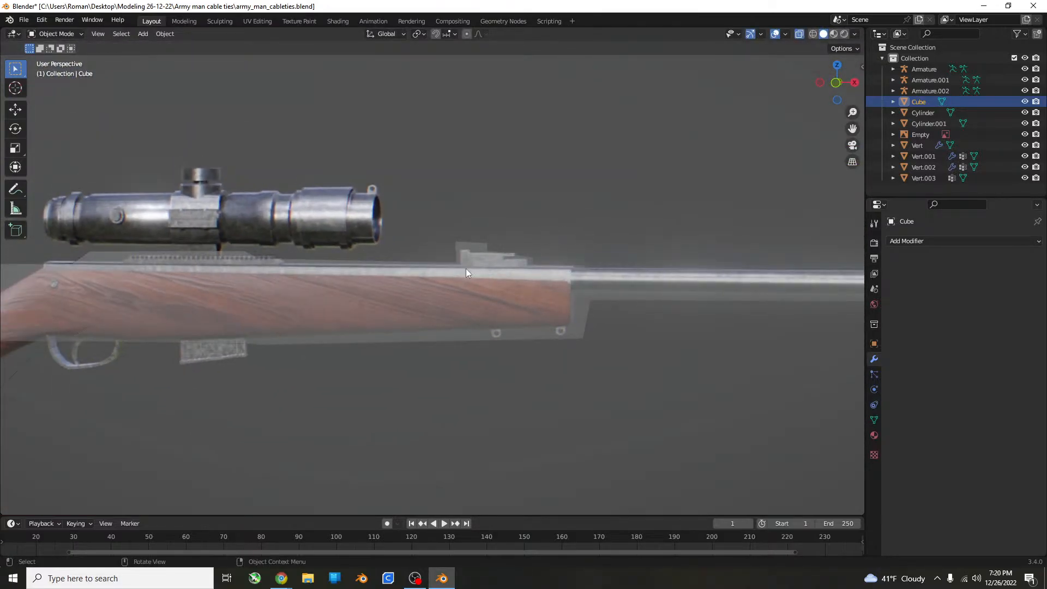
click(253, 281)
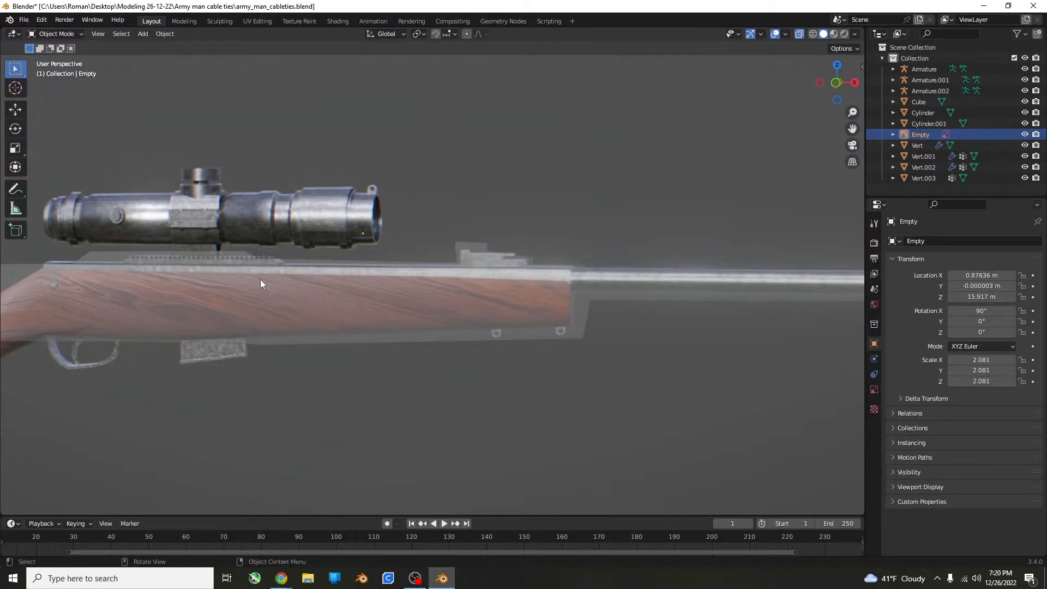
key(KP_1)
shift+middle_drag(258, 277, 620, 214)
scroll(415, 264, up, 4)
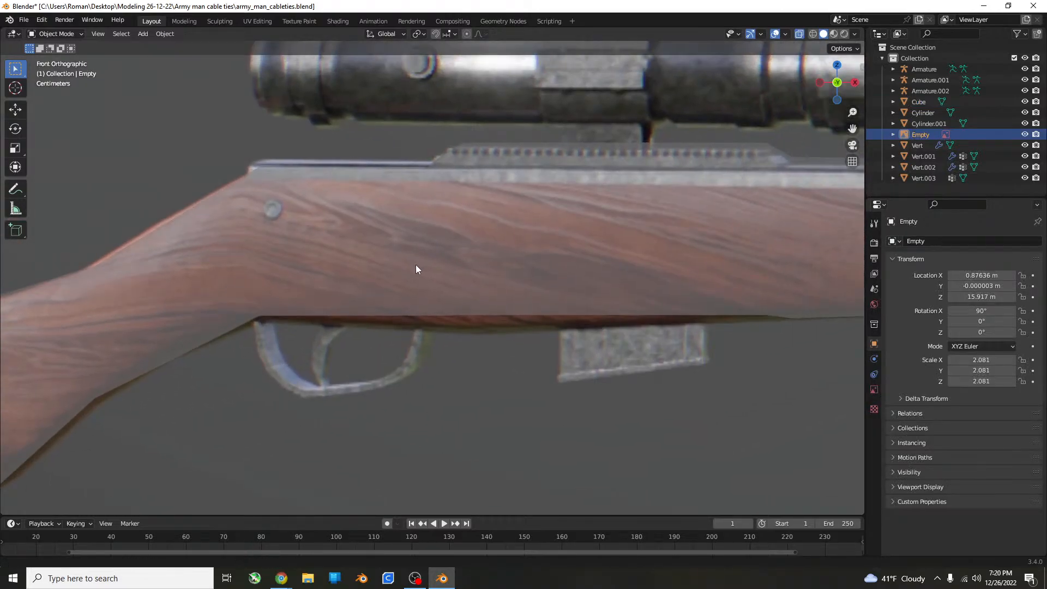
click(377, 247)
click(362, 247)
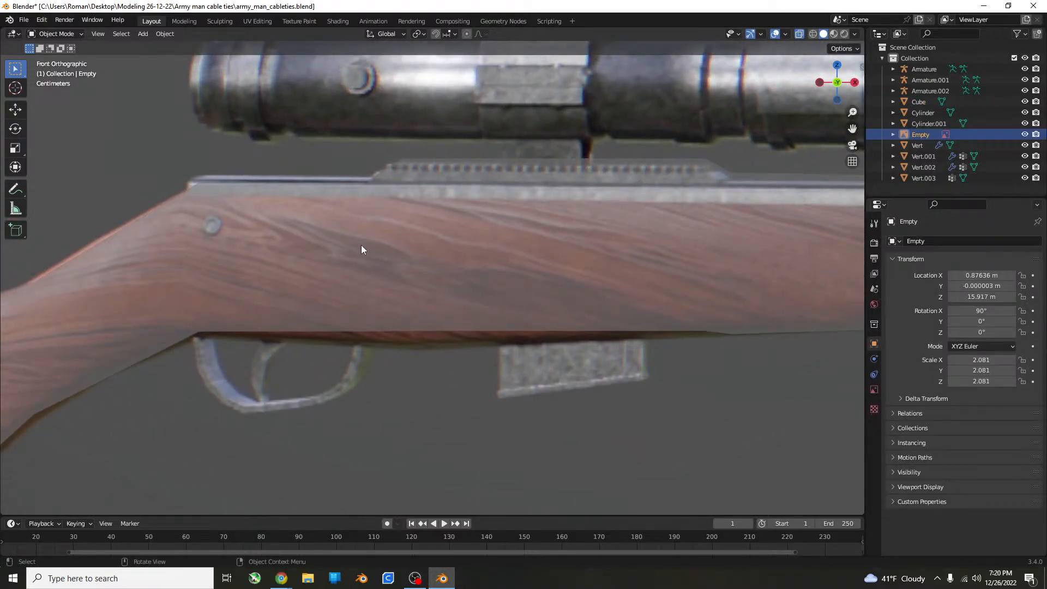
Edit the rifle mesh again and add two loop cuts through the raised scope rail section, one on each side of the scope mount.
click(332, 228)
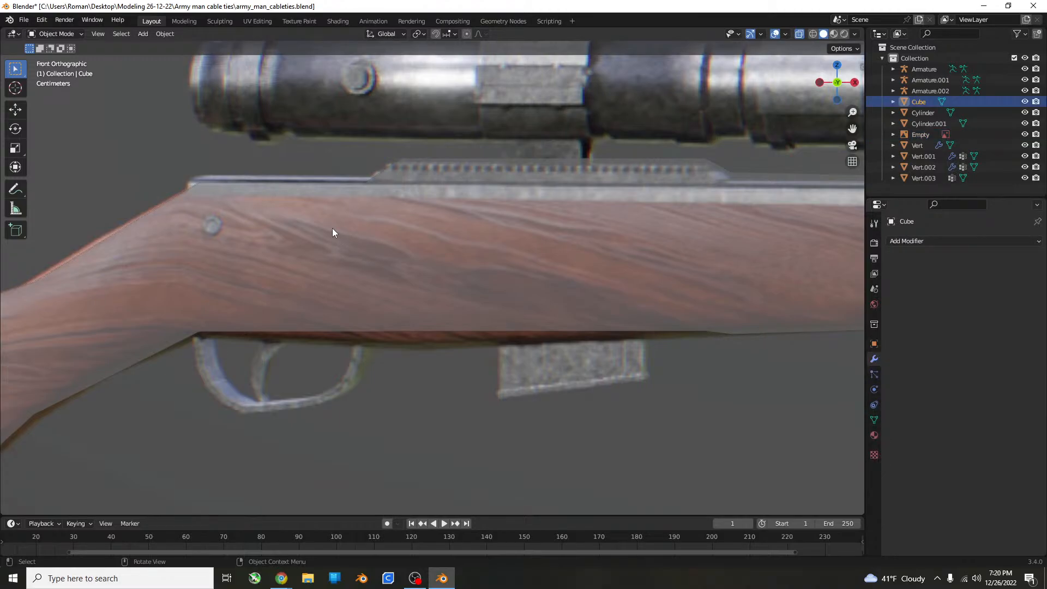
key(Tab)
scroll(451, 236, up, 3)
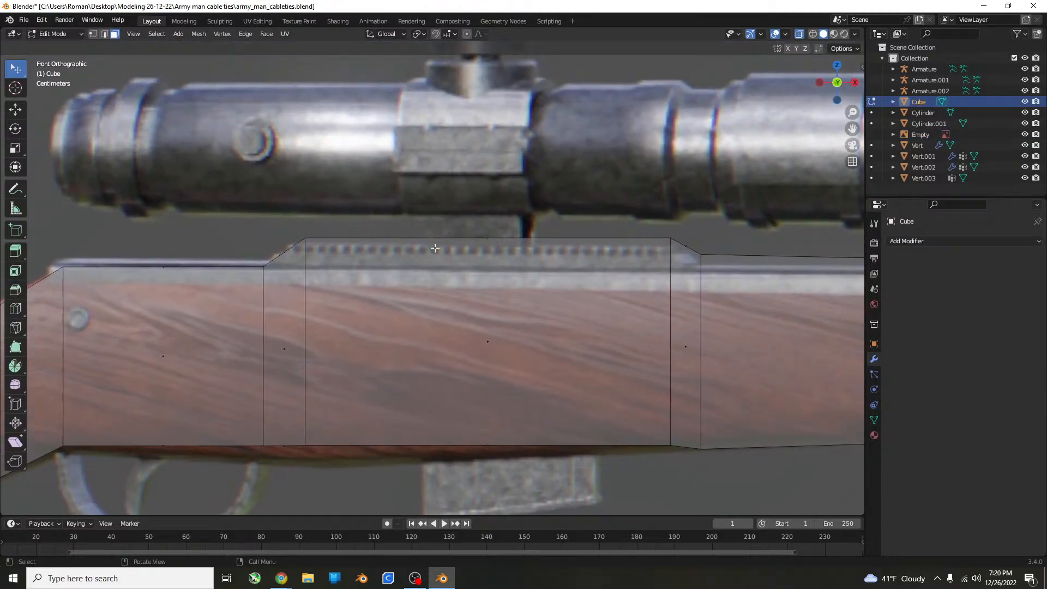
key(ctrl+r)
click(404, 236)
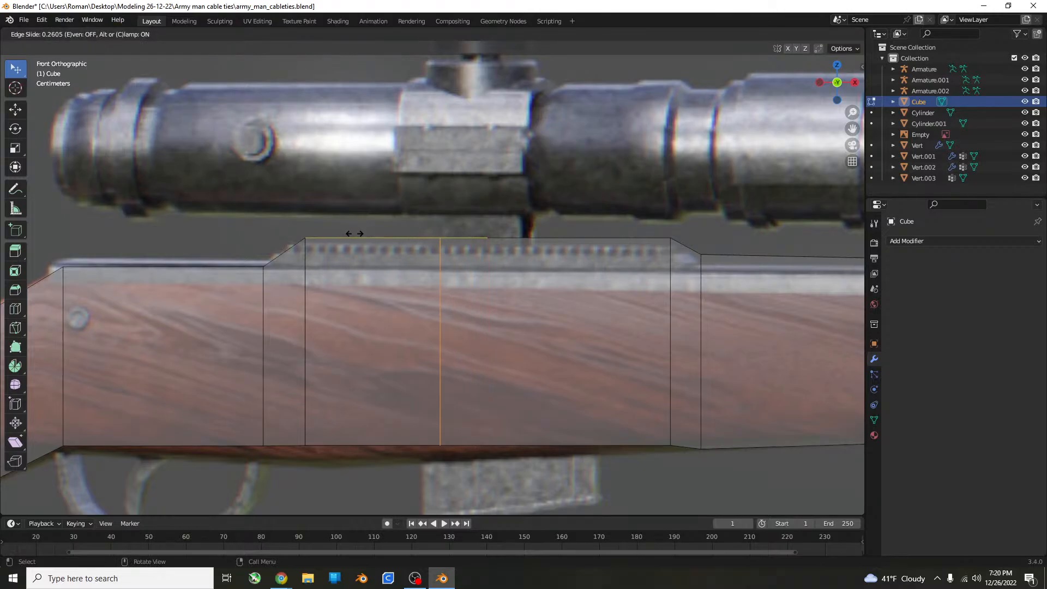
click(337, 231)
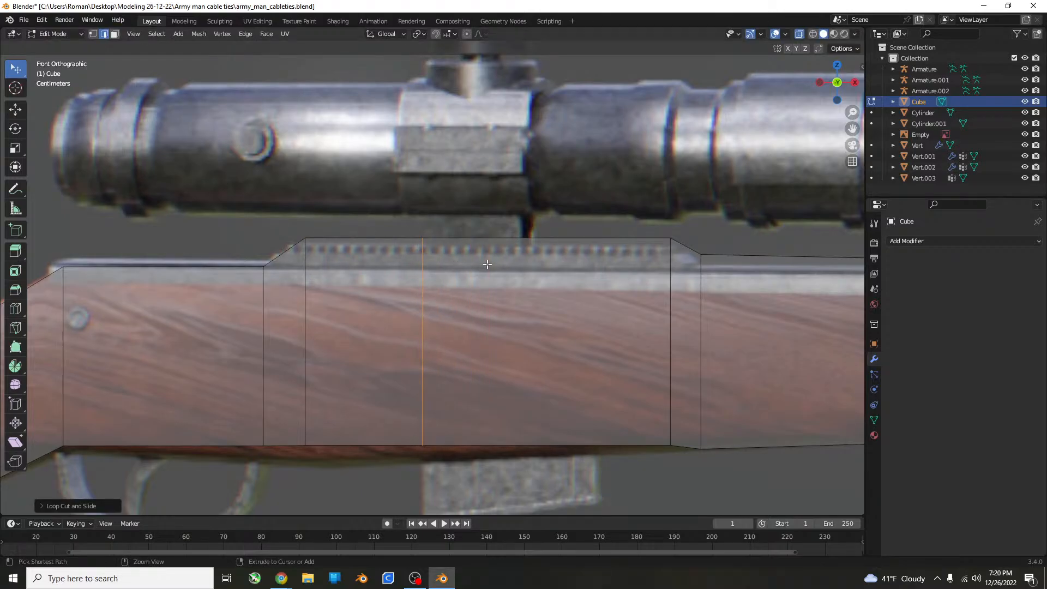
key(ctrl+r)
click(513, 252)
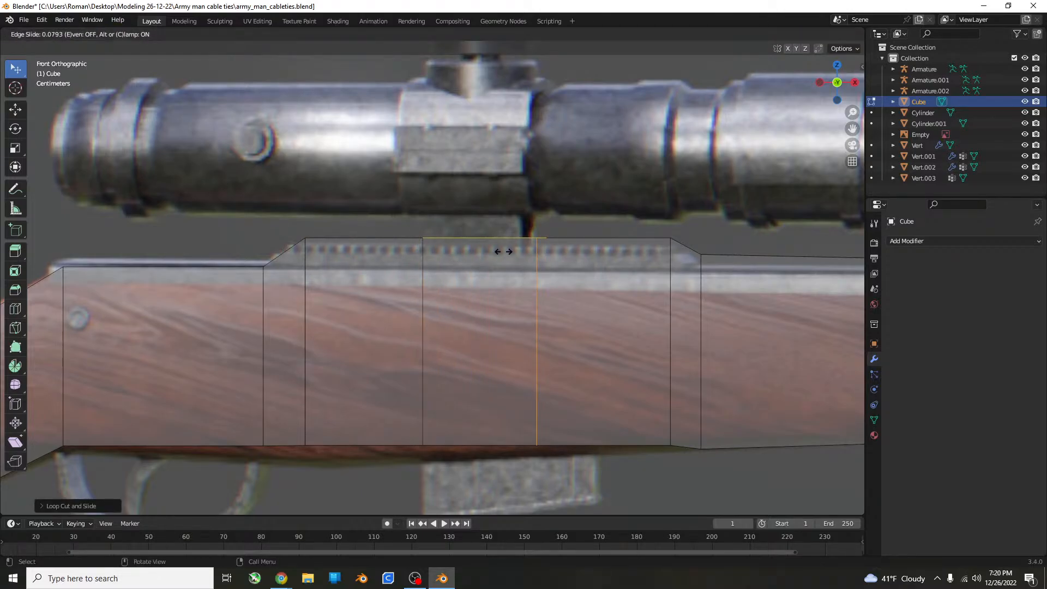
click(498, 251)
middle_drag(499, 251, 280, 133)
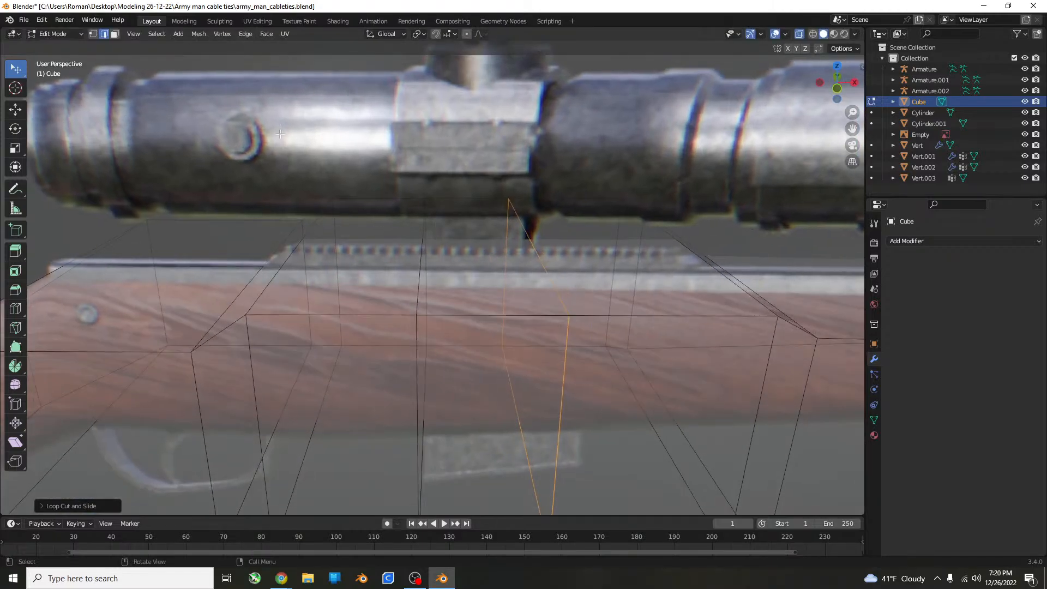
Select the rail's top face between the two loop cuts and extrude it upward to the underside of the scope.
click(115, 34)
click(477, 240)
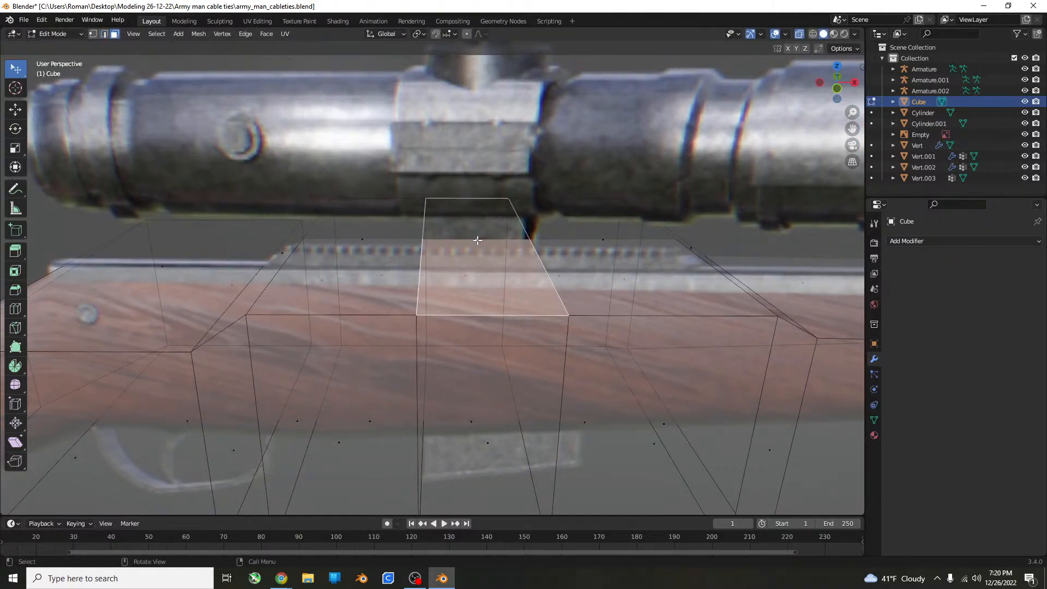
key(KP_1)
shift+middle_drag(512, 241, 505, 267)
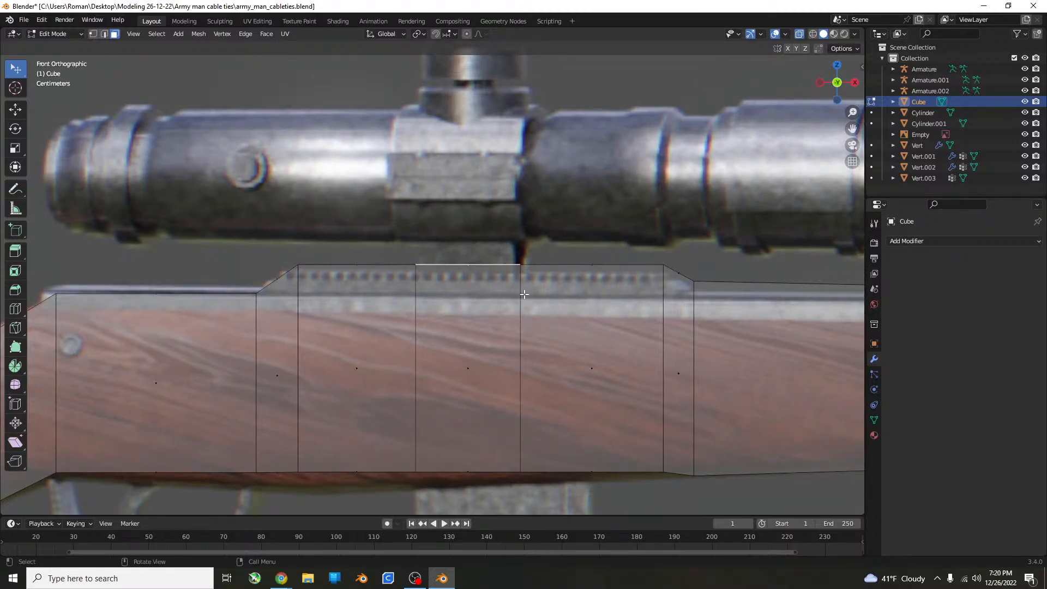
key(e)
click(528, 273)
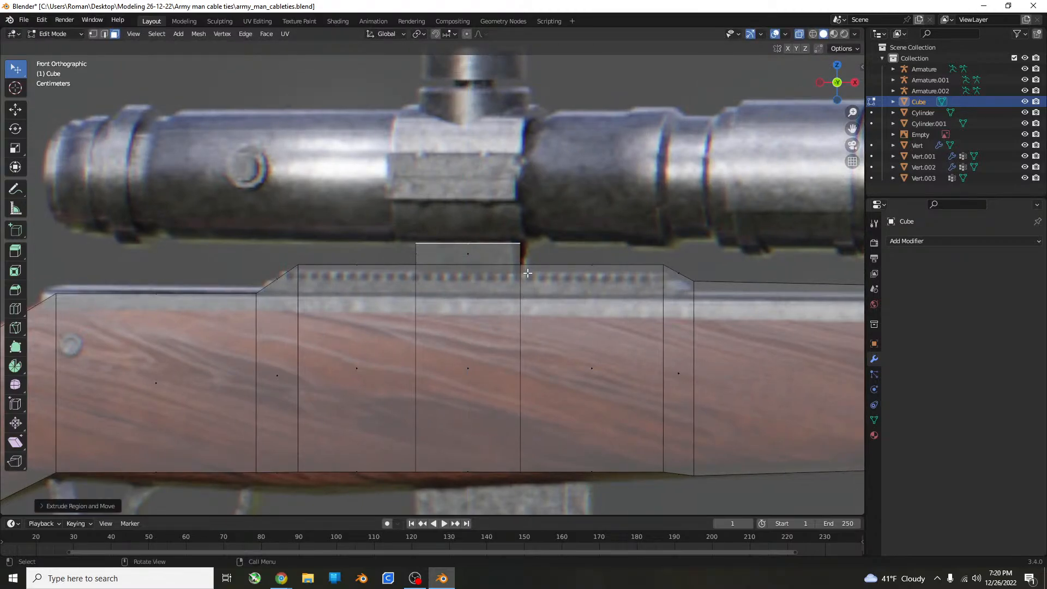
scroll(544, 263, down, 2)
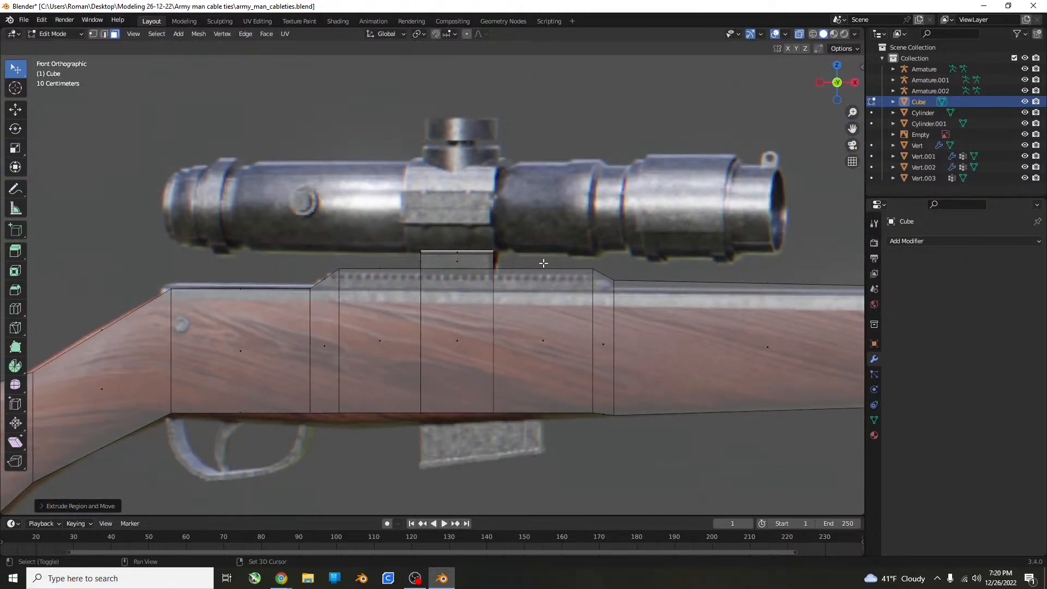
shift+middle_drag(544, 263, 531, 268)
Stretch the mount's top face along X to most of the scope's length and shift it along X towards the rear.
key(s)
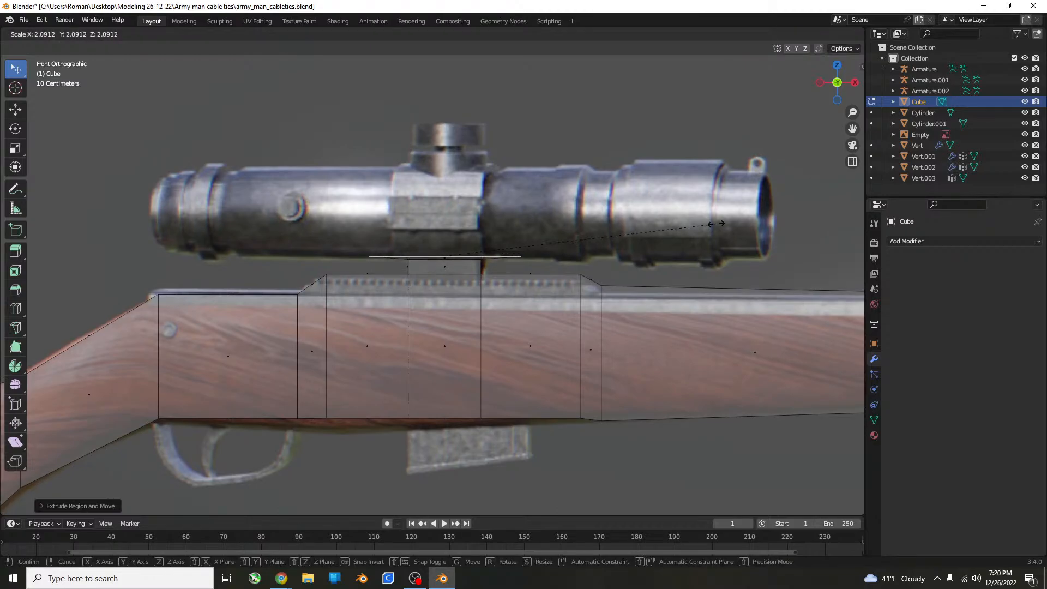
key(x)
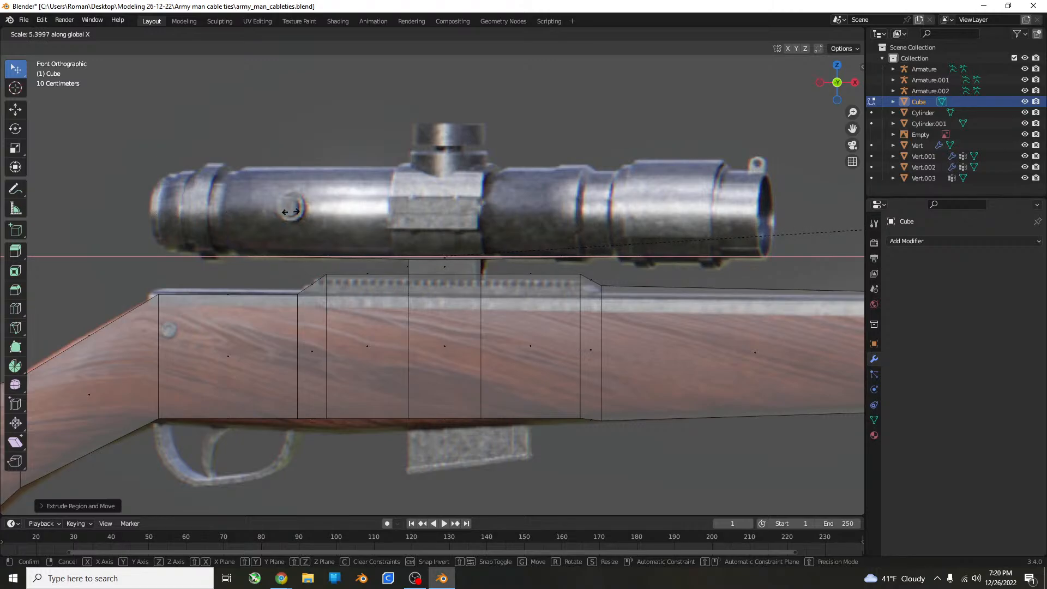
click(341, 209)
key(g)
key(x)
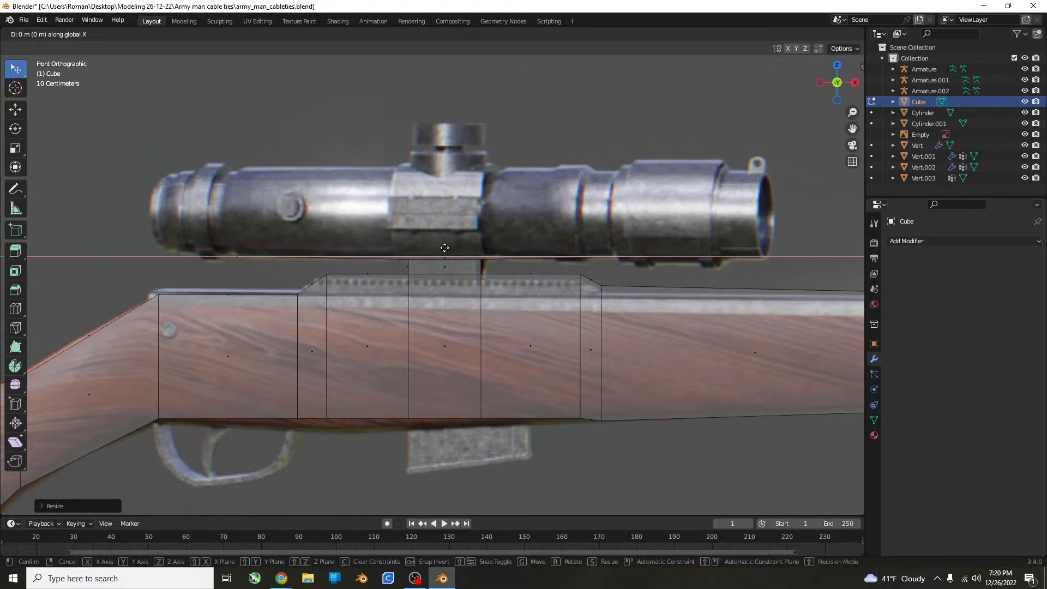
click(419, 246)
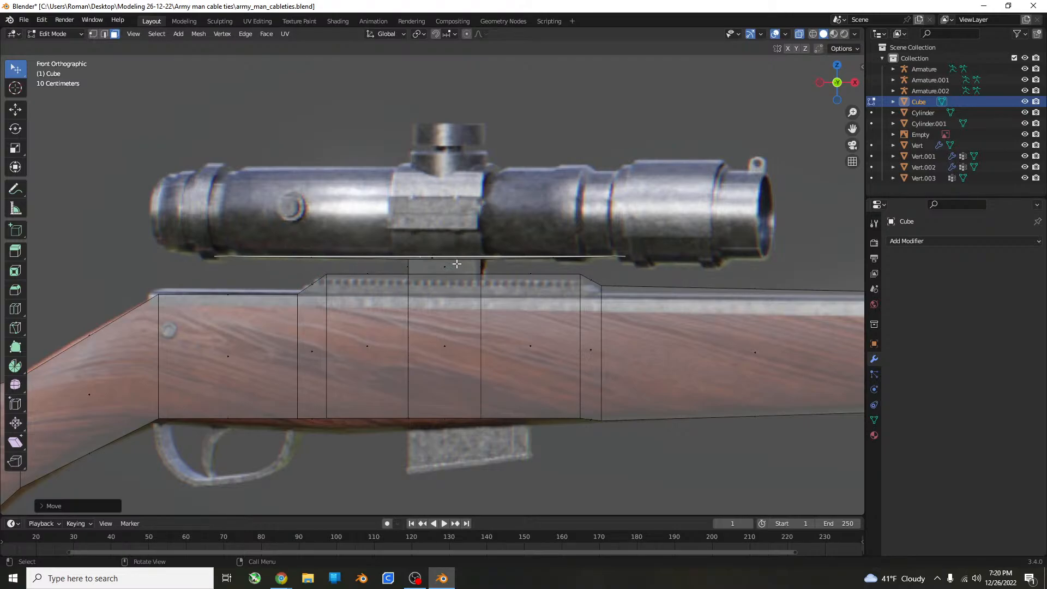
Try lowering the stretched face slightly along its normal, and undo that move.
key(g)
key(z)
key(z)
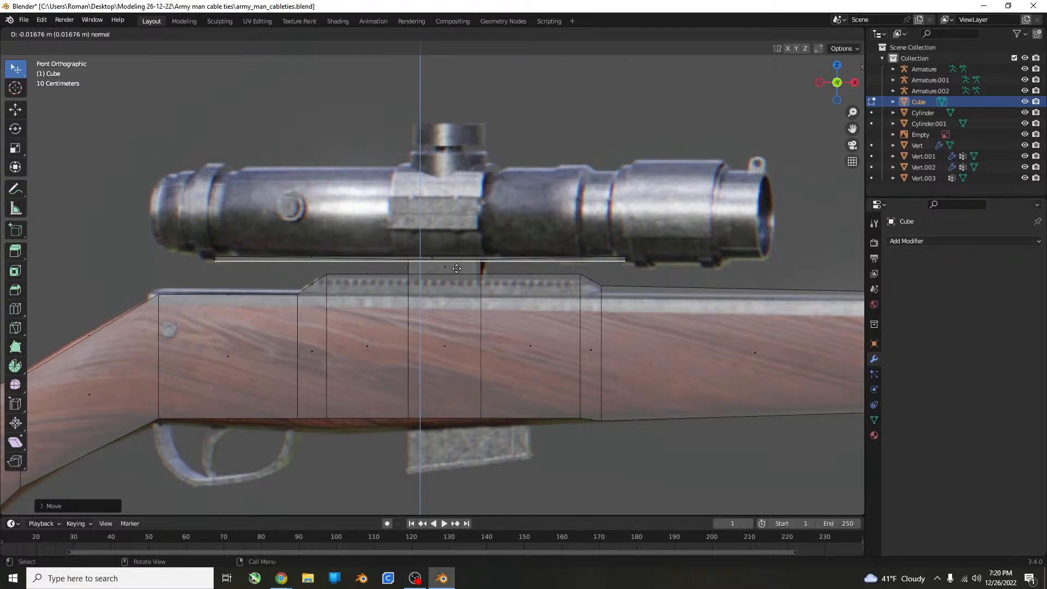
click(456, 269)
key(ctrl+z)
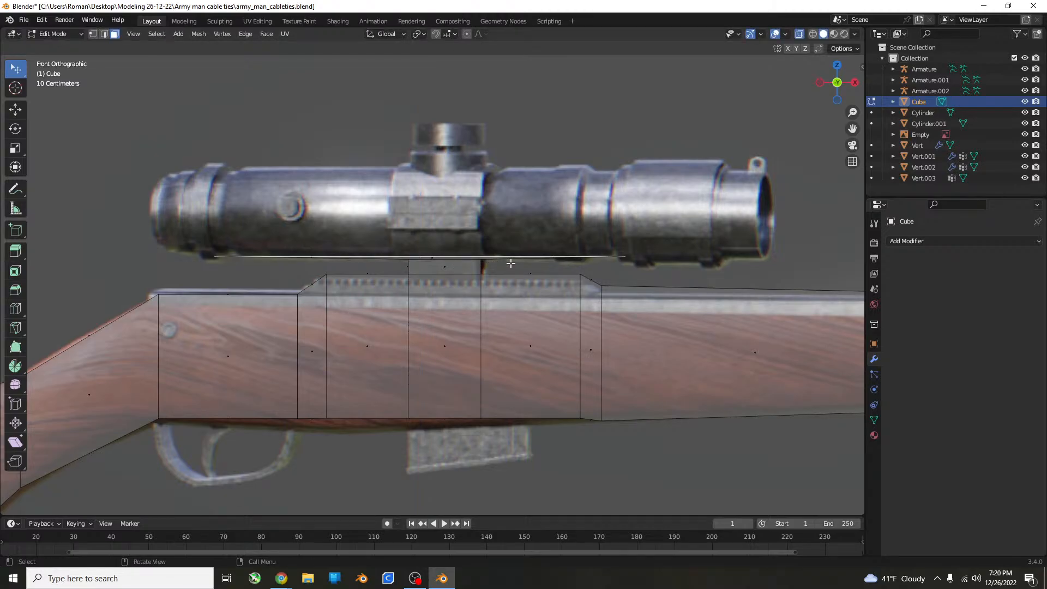
Extrude the stretched face slightly upward and scale it uniformly by about 1.7 so its front end reaches the scope's front.
key(e)
click(612, 238)
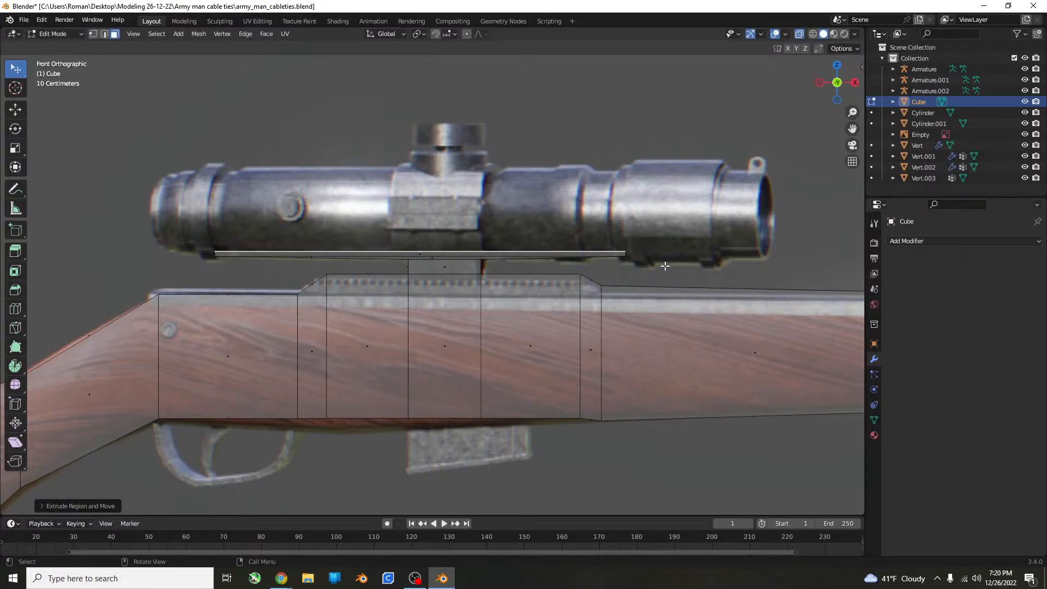
key(s)
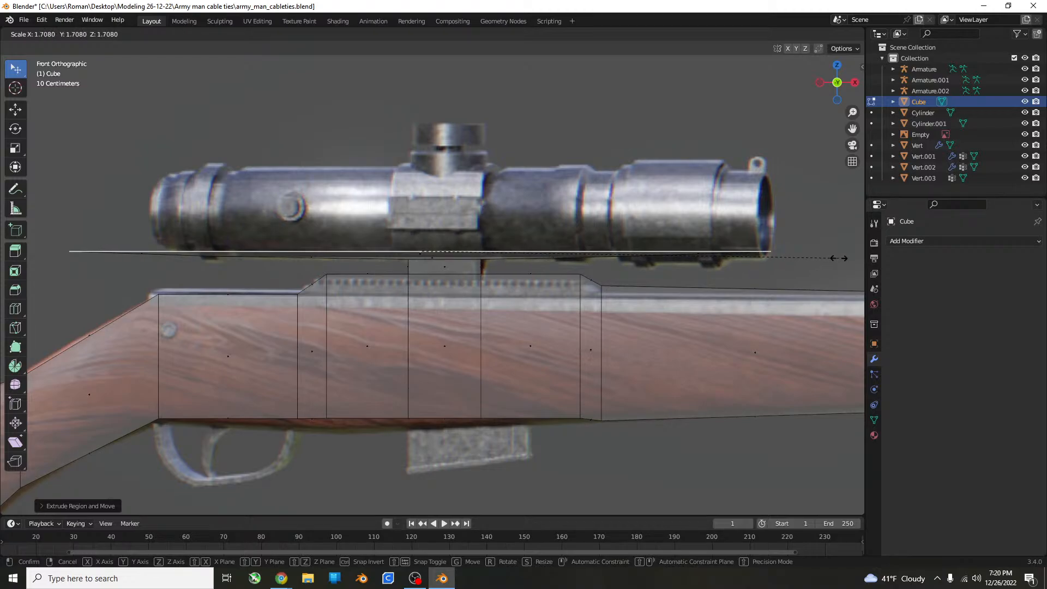
click(838, 258)
Select the front edge of the widened scope base and lower it along Z to the underside of the scope's front.
middle_drag(575, 260, 584, 253)
scroll(511, 203, down, 3)
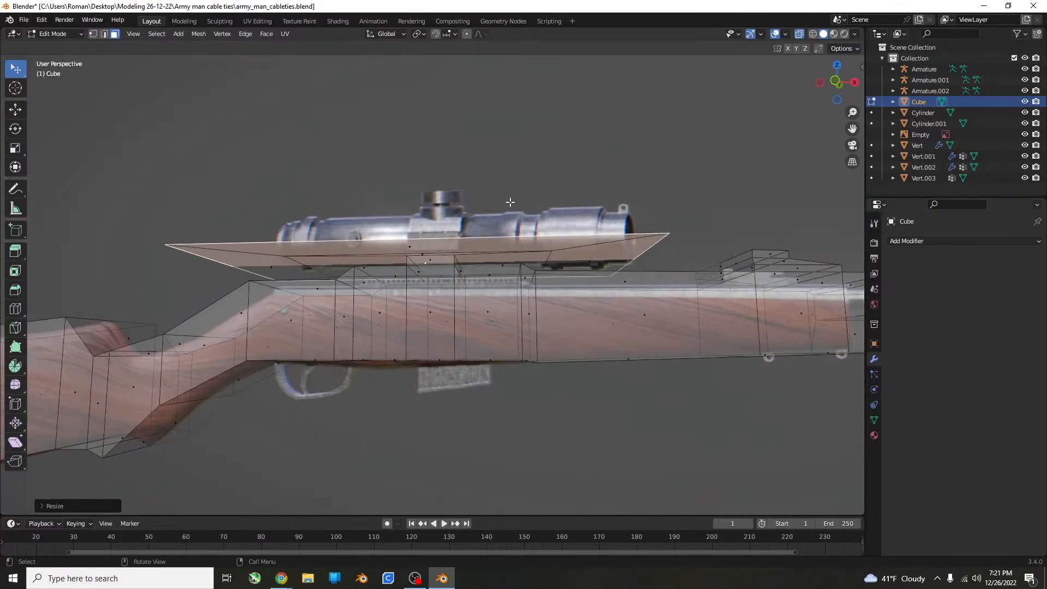
click(106, 36)
click(641, 260)
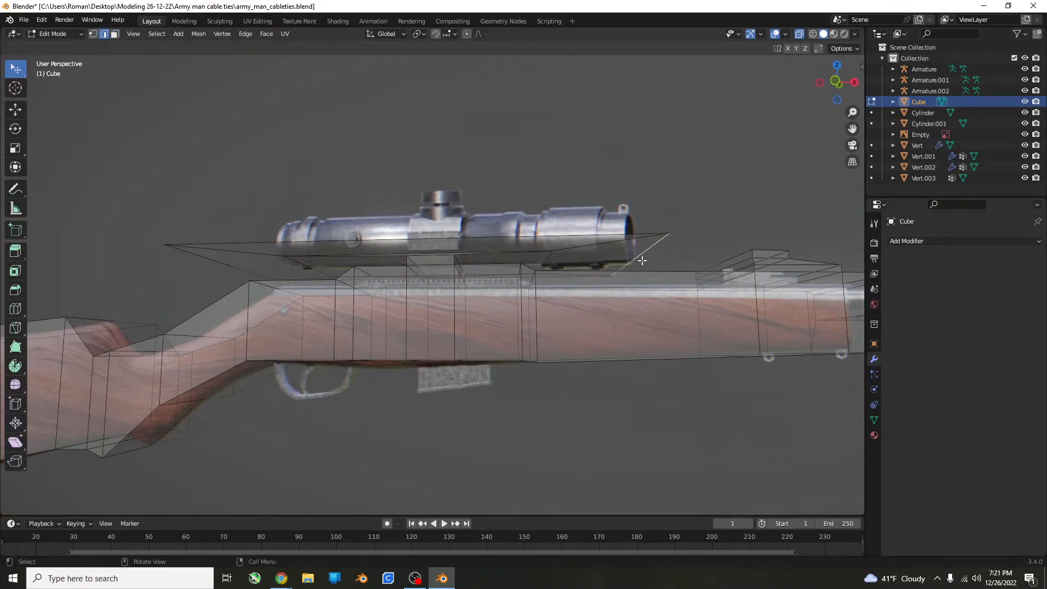
key(KP_1)
key(g)
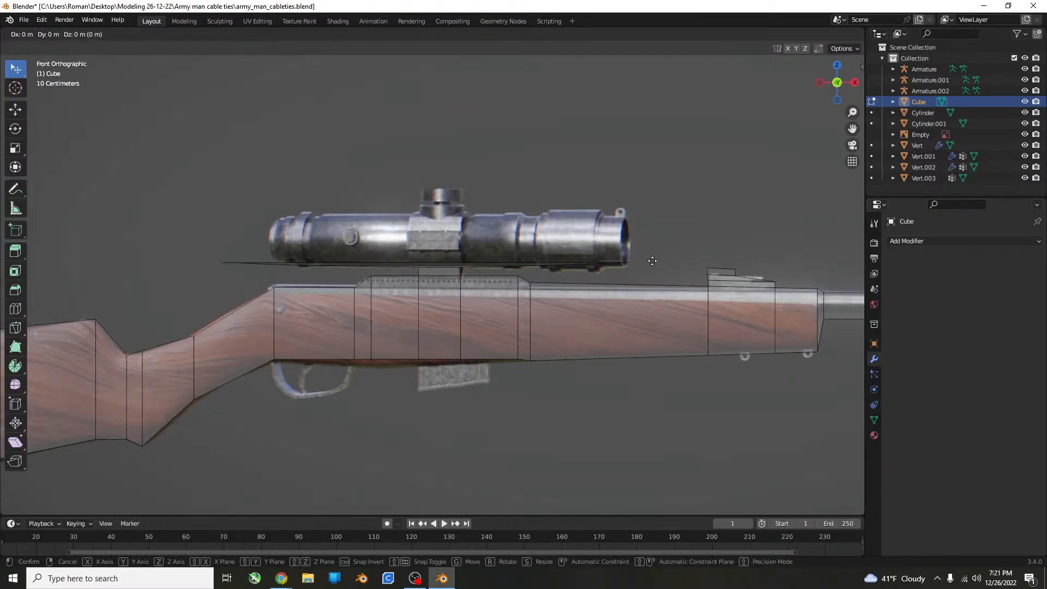
key(z)
click(653, 271)
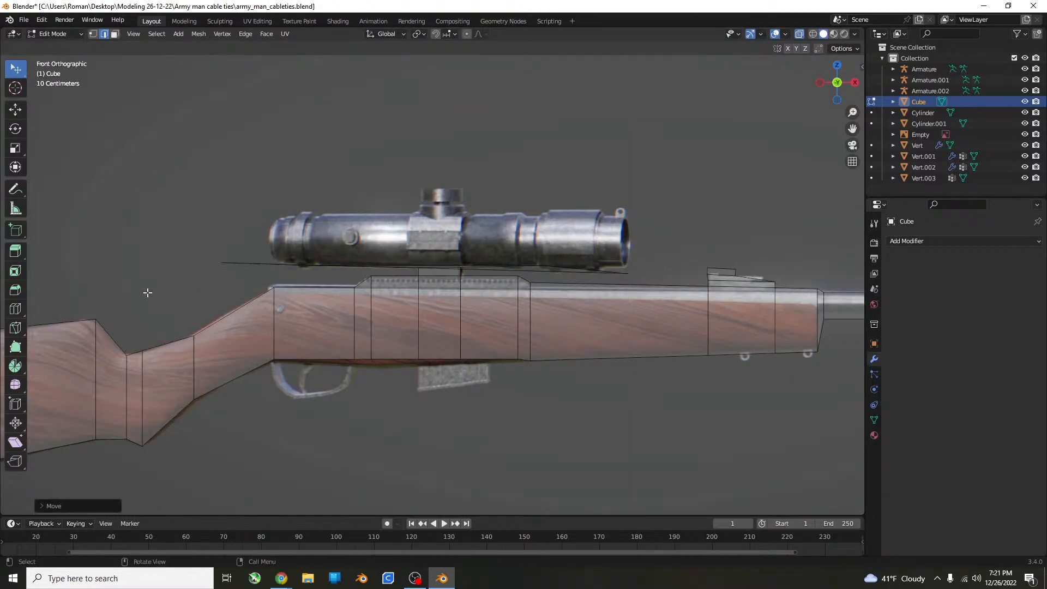
Select the rear edge of the scope base and move it forward about 0.29 m to the scope's rear end.
middle_drag(228, 267, 211, 260)
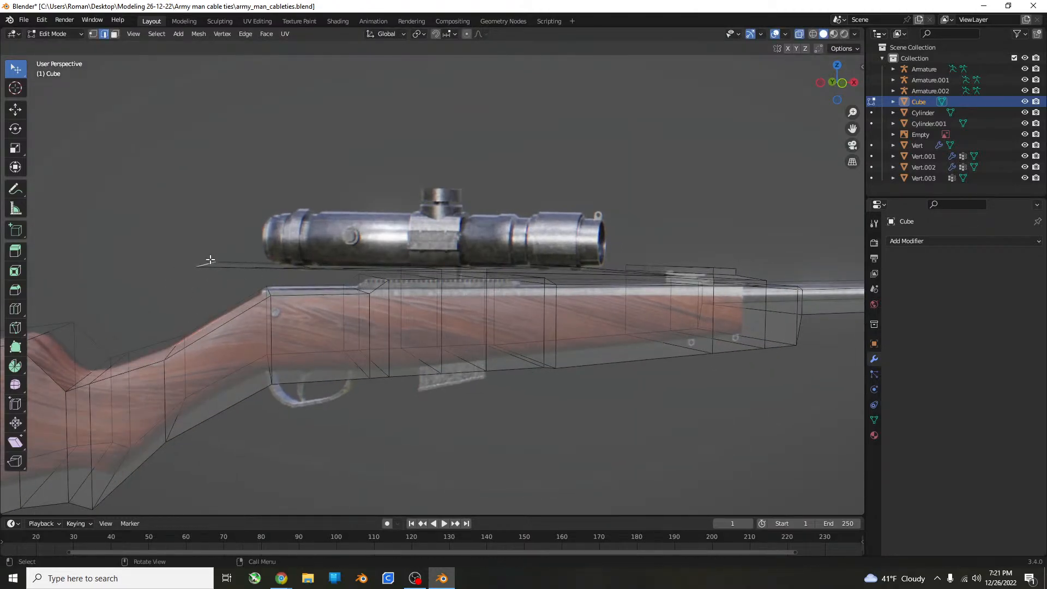
key(KP_1)
scroll(240, 272, up, 5)
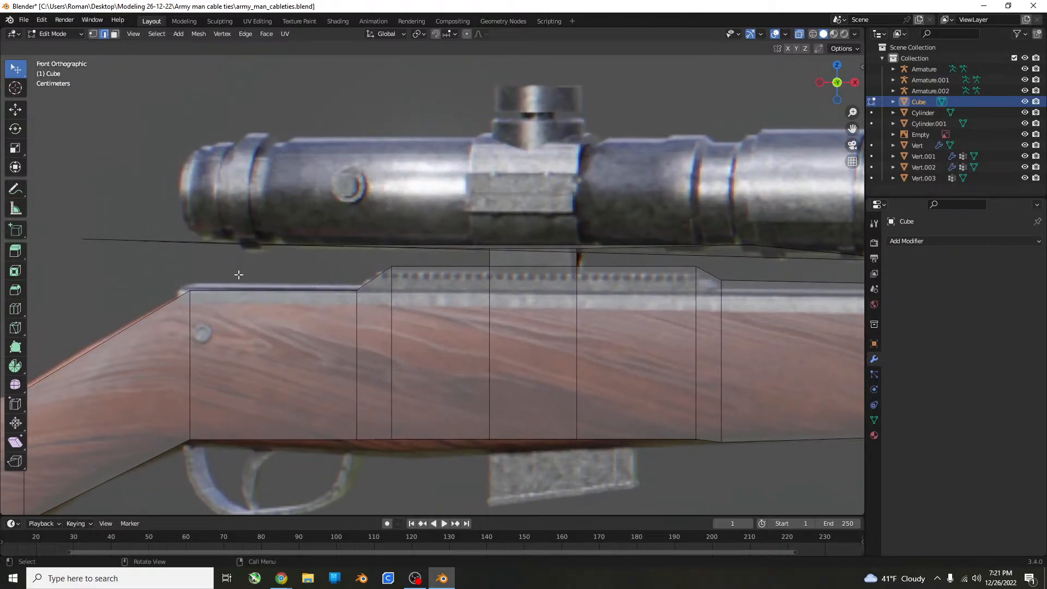
key(g)
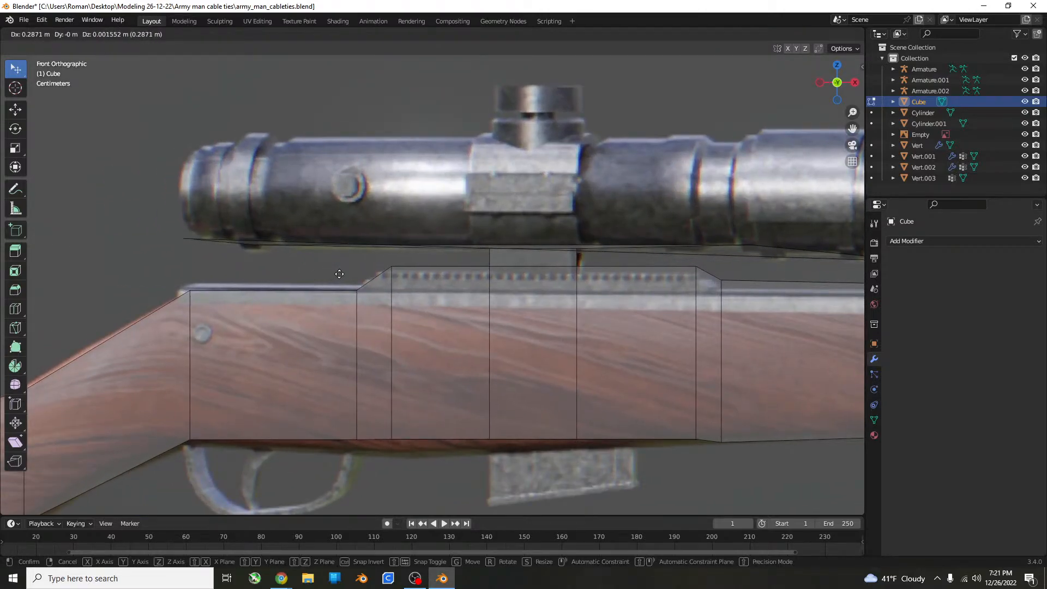
click(339, 273)
Try selecting the sloped faces of the scope base, first with X-ray display on and again with it off.
middle_drag(343, 250, 262, 234)
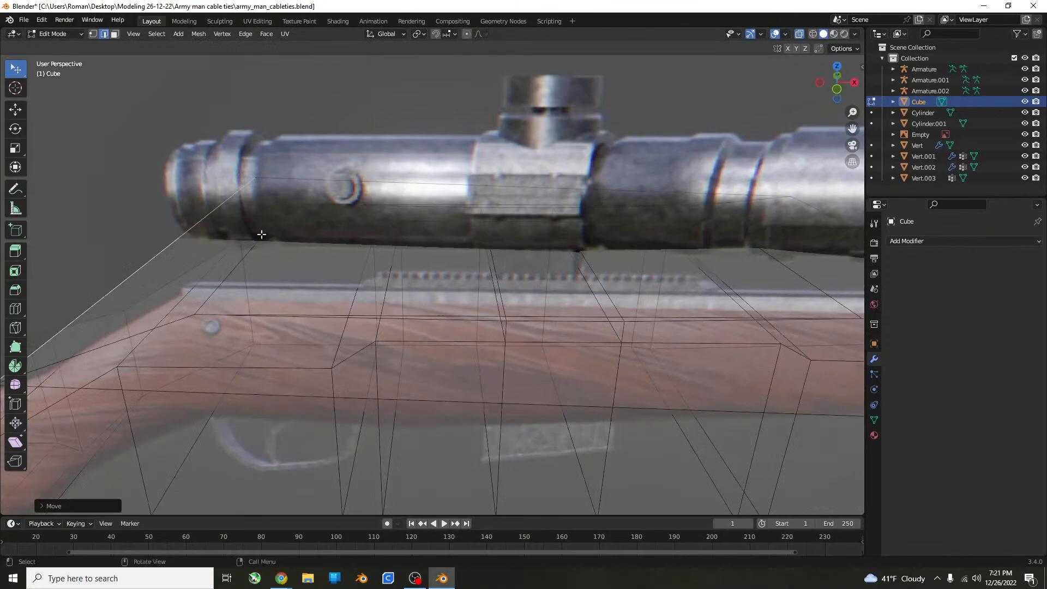
click(115, 34)
click(277, 239)
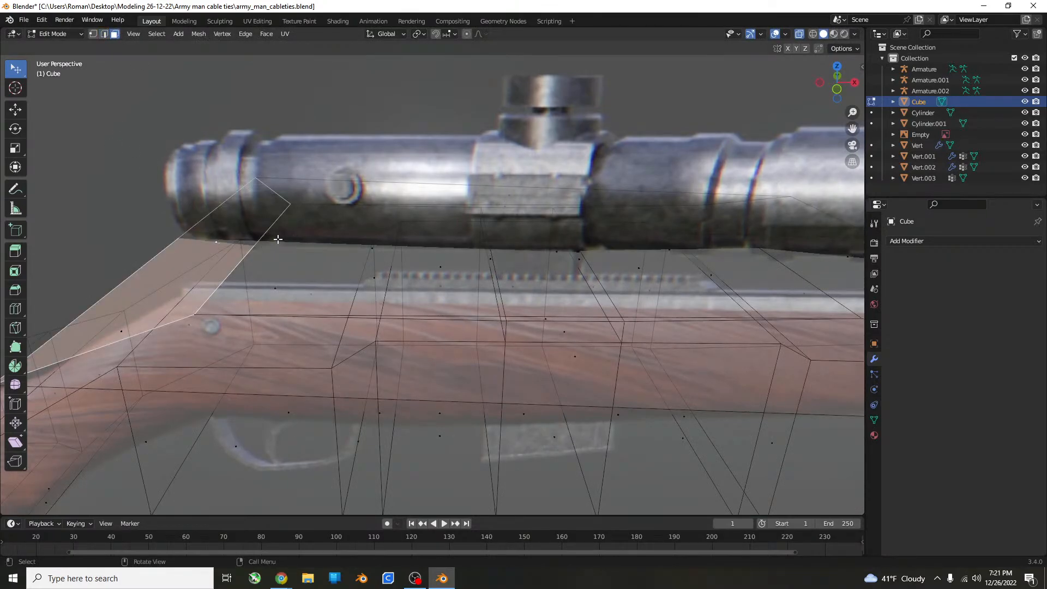
middle_drag(277, 240, 540, 241)
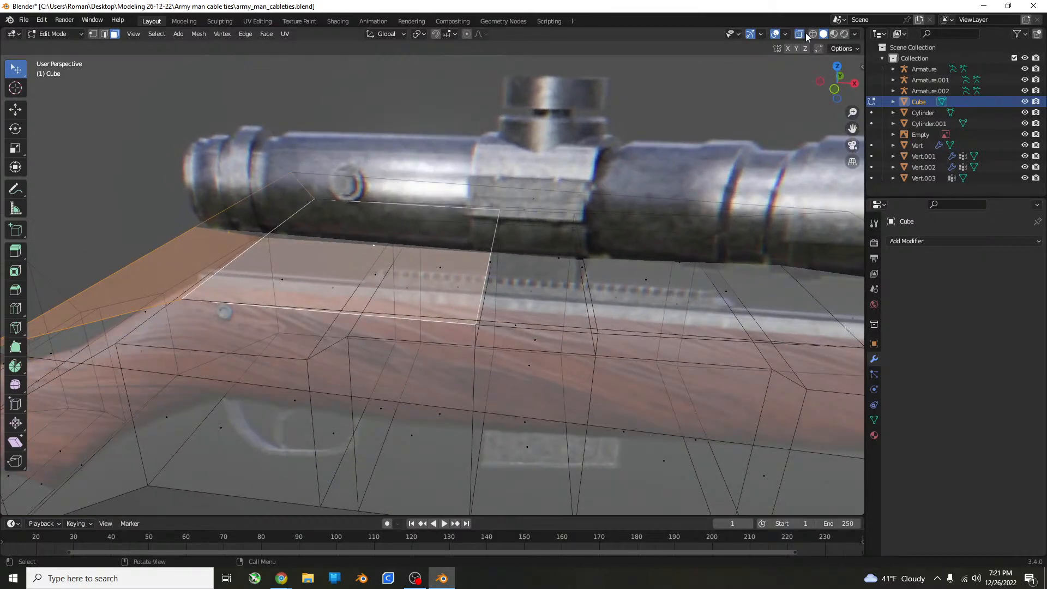
click(799, 34)
click(295, 281)
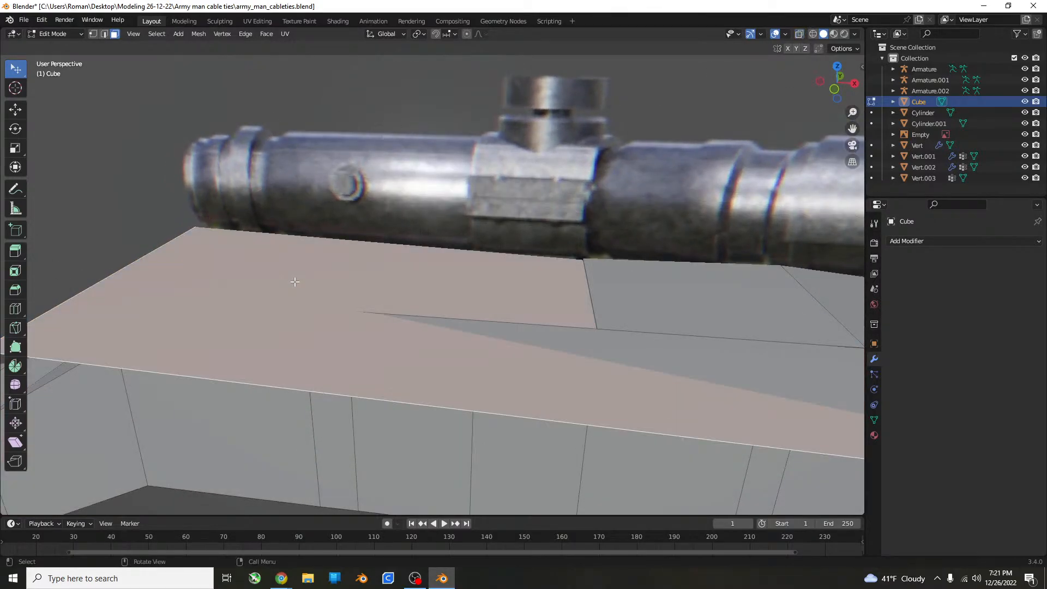
middle_drag(391, 258, 565, 227)
Undo the face selections and the moves of the scope base's front and rear edges.
key(Tab)
key(Tab)
click(799, 34)
key(ctrl+z)
key(ctrl+z)
key(ctrl+z)
key(ctrl+z)
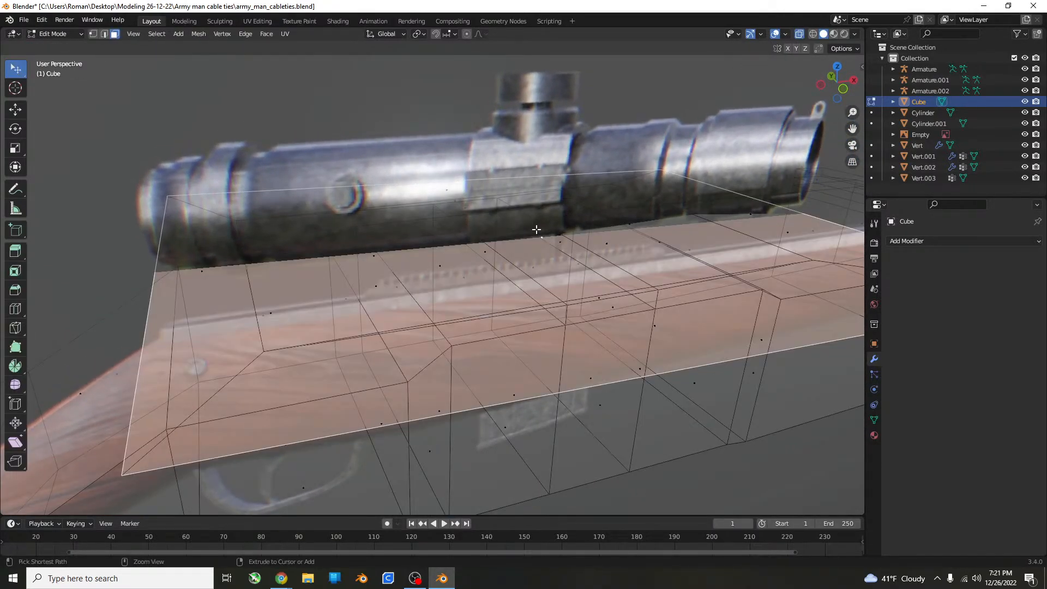
Turn off X-ray display and select the large top face of the scope base in face selection mode.
click(800, 34)
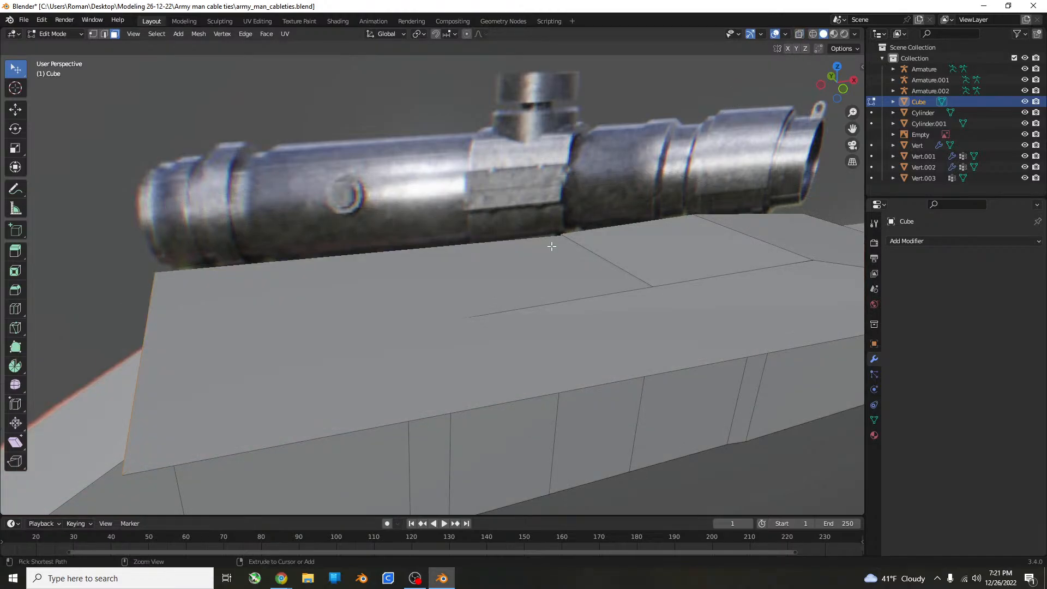
key(2)
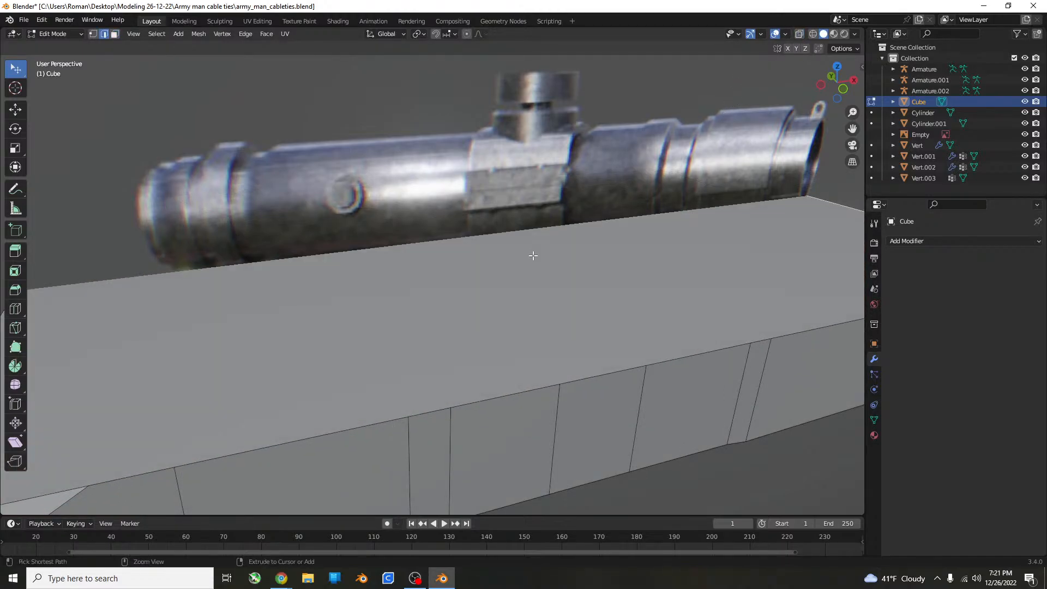
scroll(532, 252, down, 3)
middle_drag(533, 252, 635, 251)
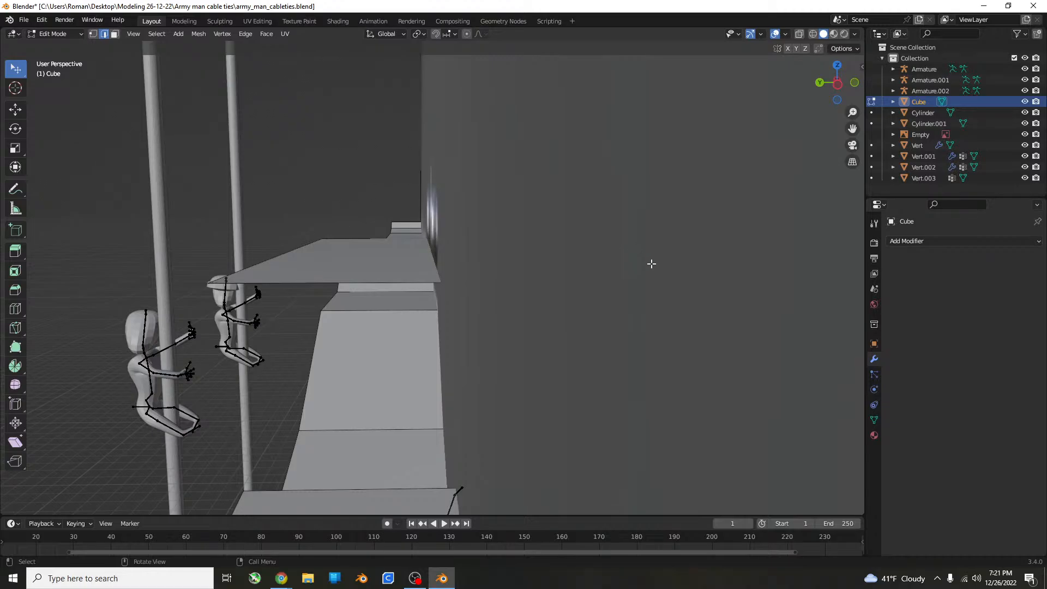
middle_drag(611, 321, 567, 285)
click(567, 272)
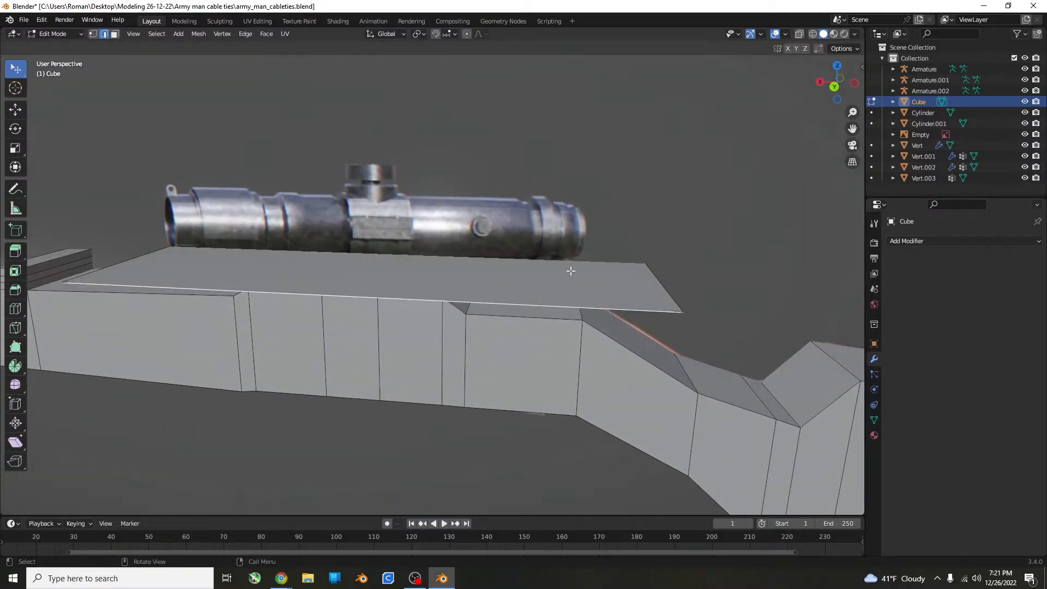
click(115, 33)
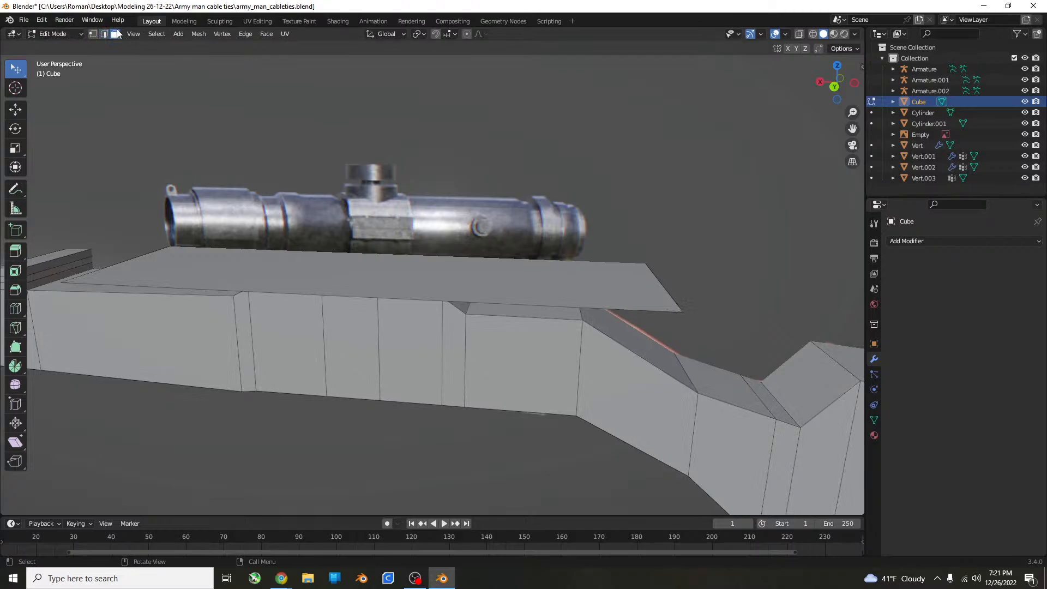
click(425, 302)
Move the scope base's top face about 0.09 m forward along X to centre it under the scope.
key(KP_1)
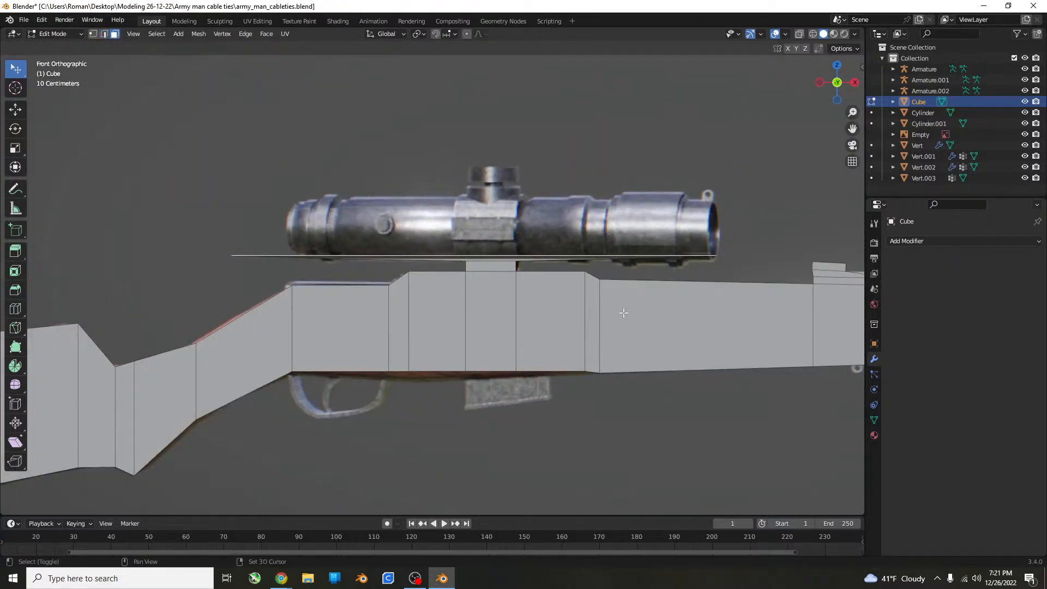
shift+middle_drag(623, 312, 624, 327)
key(g)
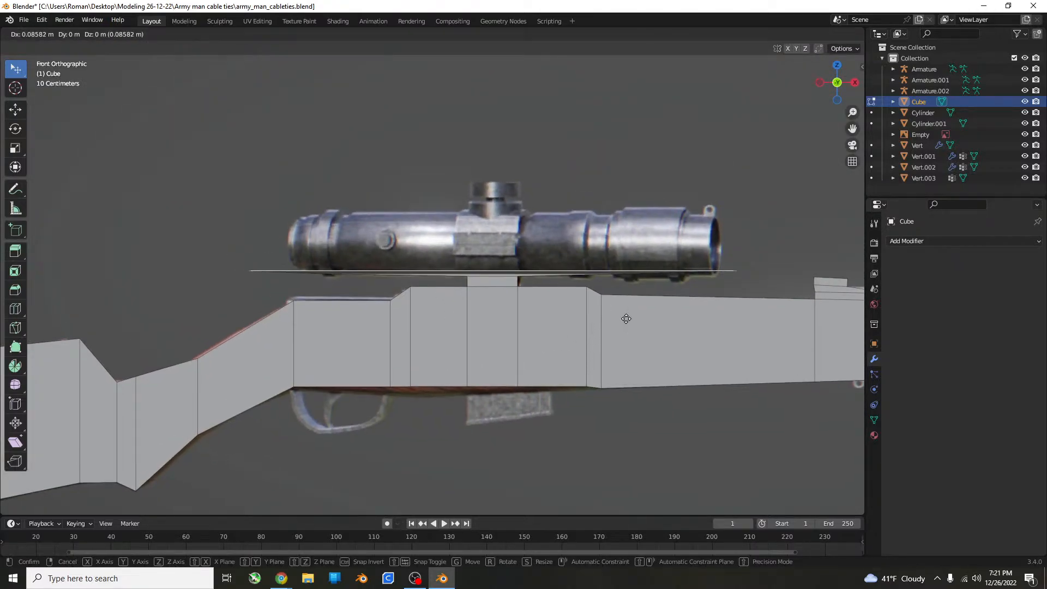
click(625, 318)
Extrude the face upward along Z to the top of the scope tube and add a thin second extrusion above it.
key(e)
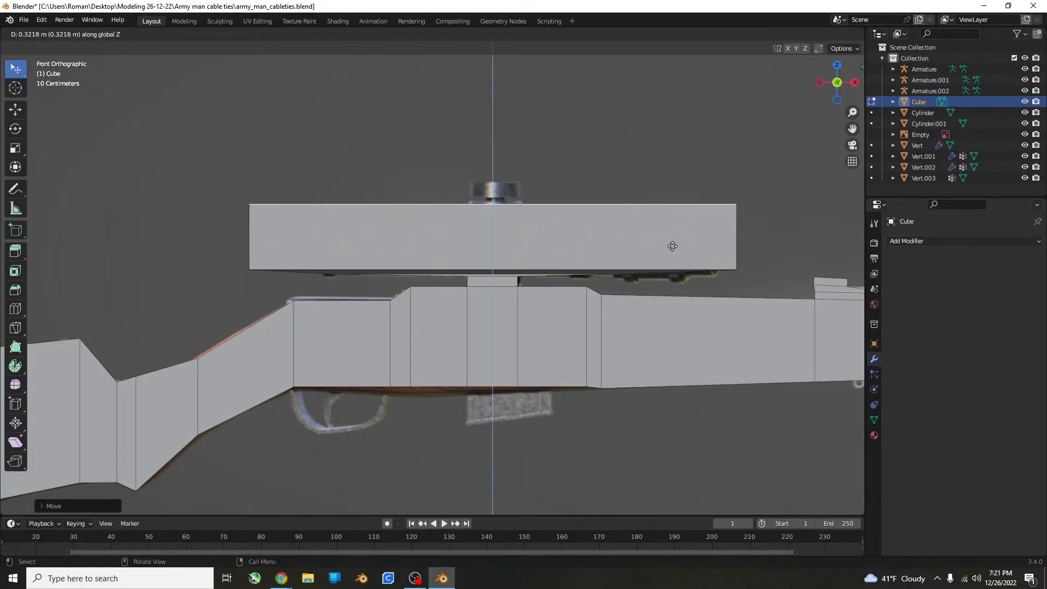
click(671, 250)
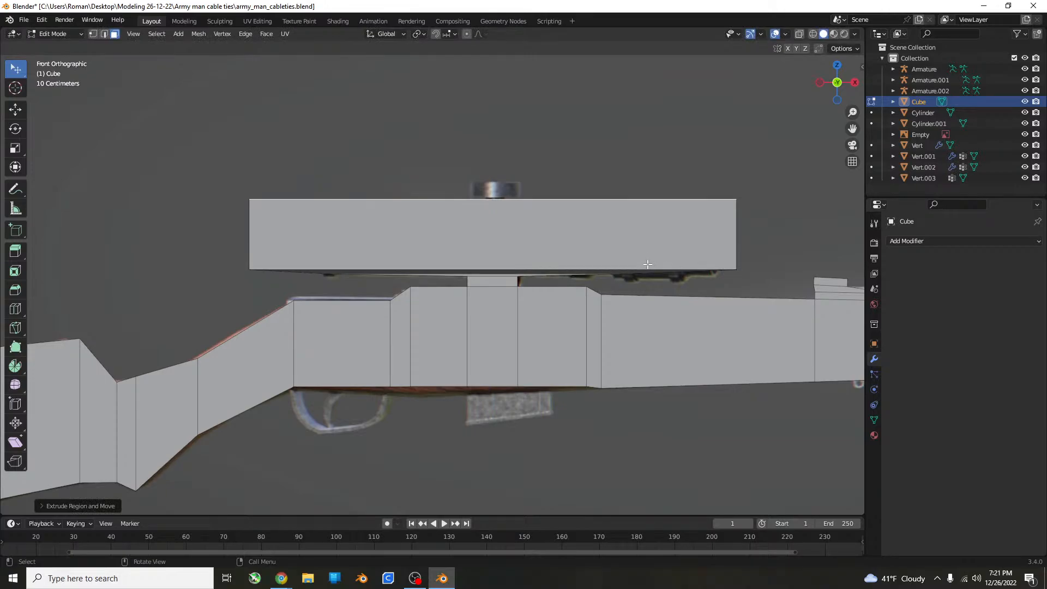
scroll(648, 254, up, 5)
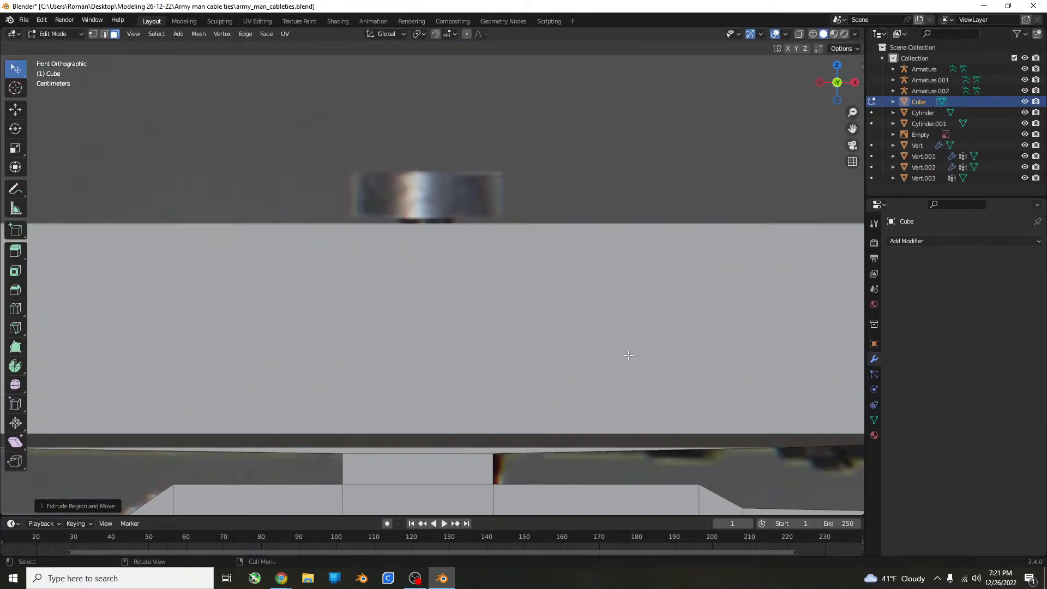
scroll(616, 338, down, 4)
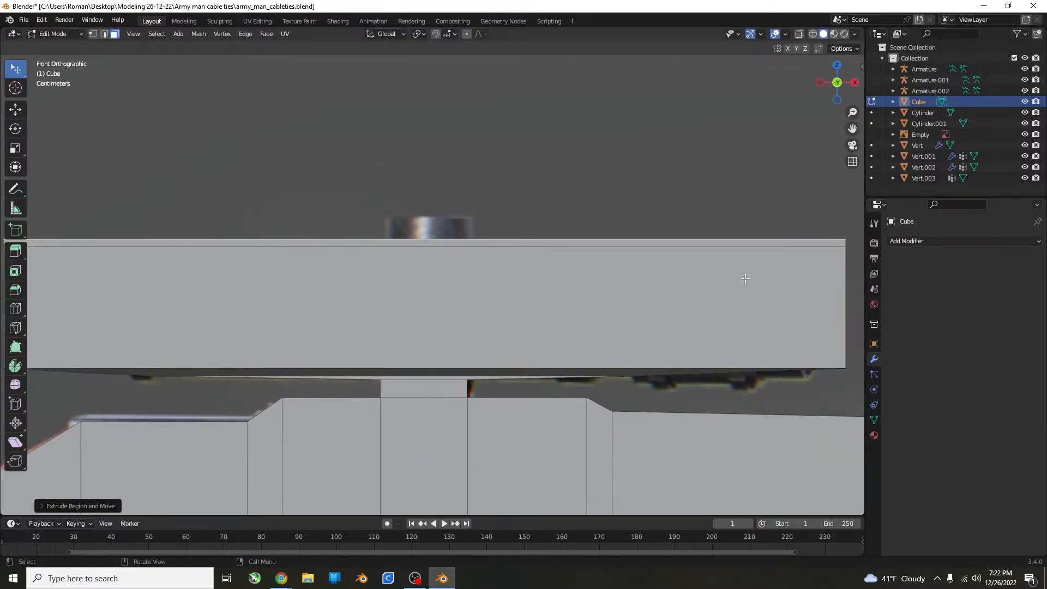
Narrow the thin top extrusion's upper face along X towards the width of the scope's adjustment knob.
key(s)
key(x)
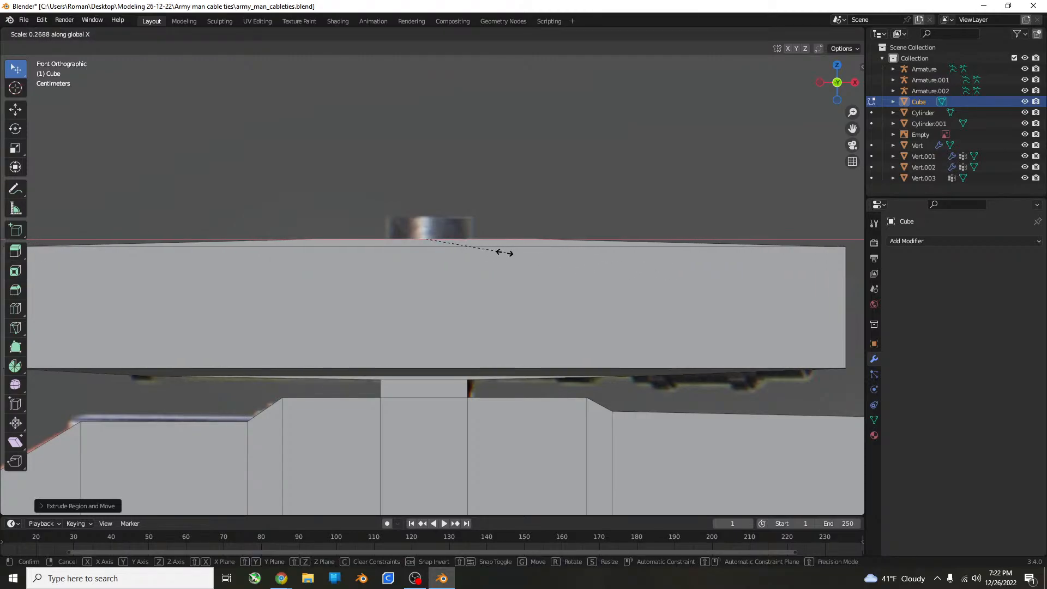
click(458, 256)
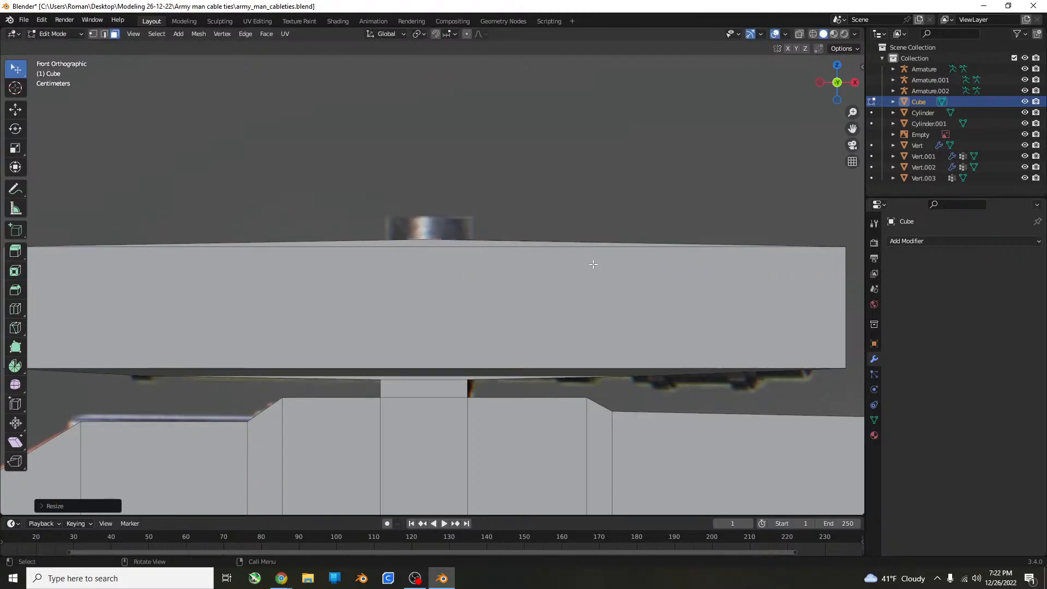
key(s)
key(x)
click(663, 278)
key(s)
key(x)
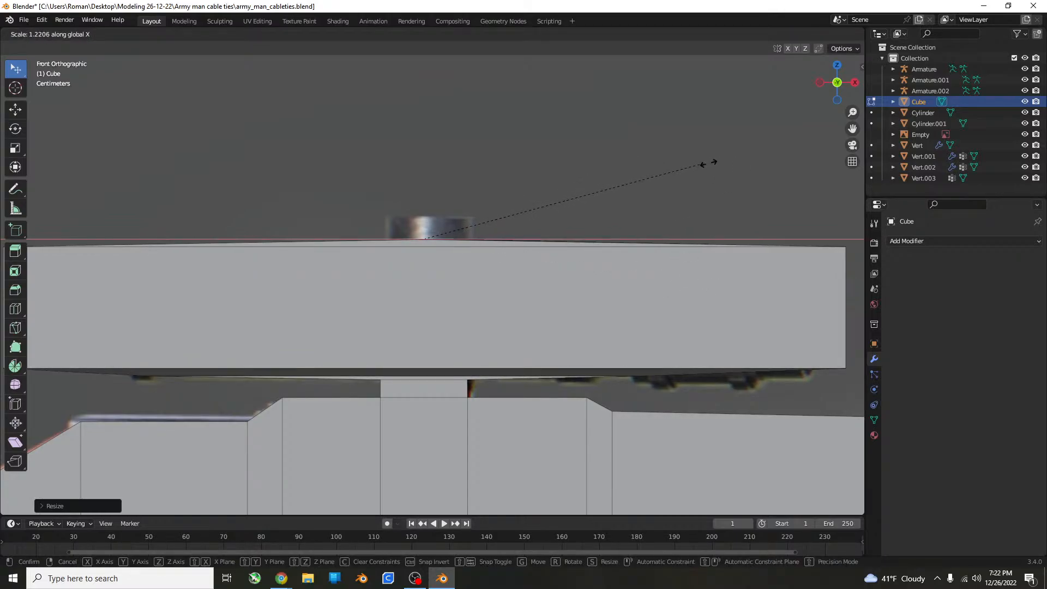
click(741, 195)
key(s)
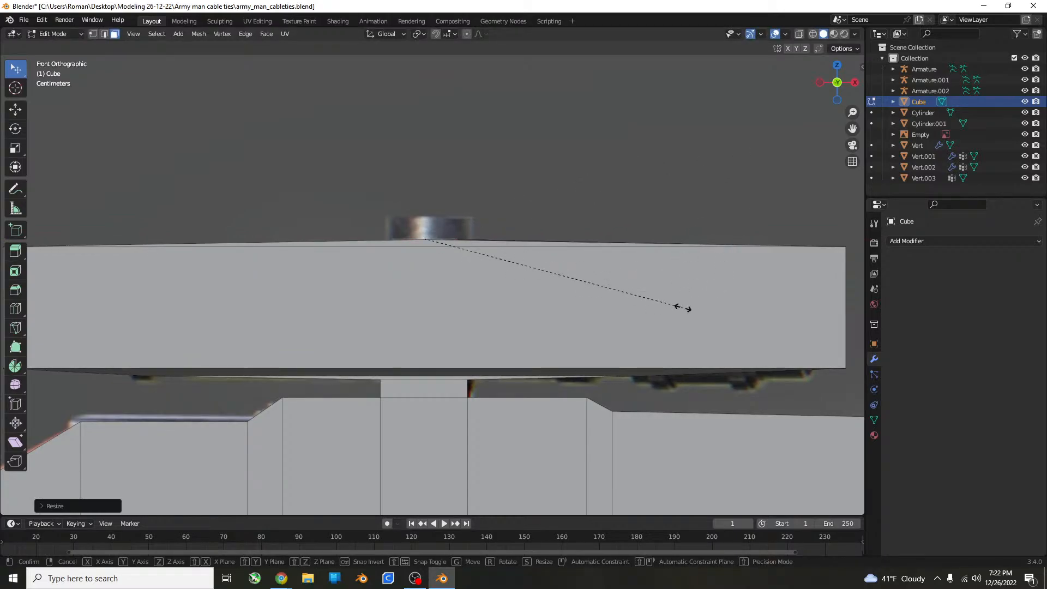
key(x)
click(731, 294)
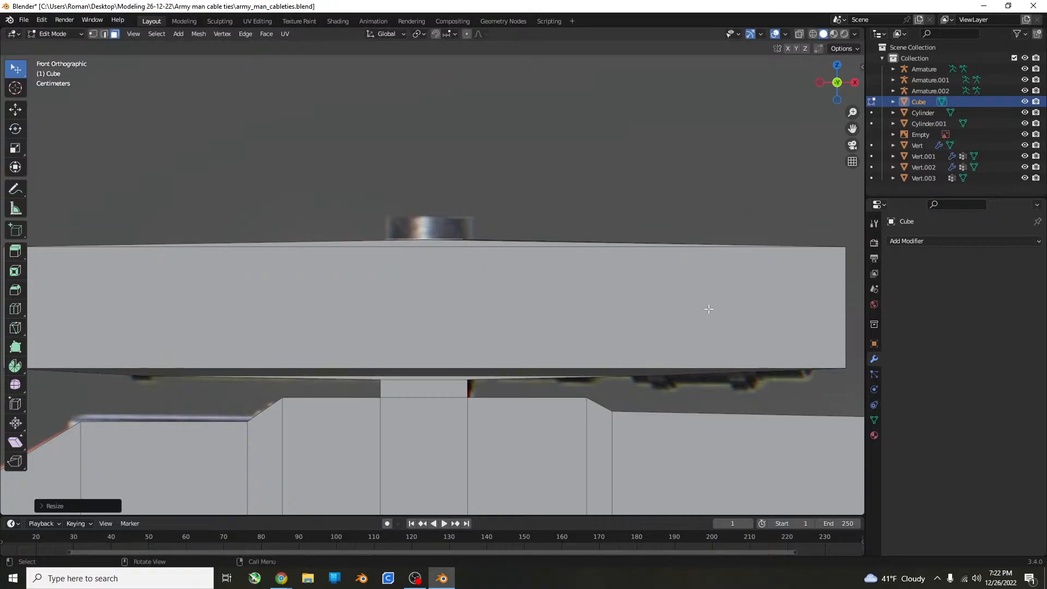
Undo the last resize and rescale the face along X to match the adjustment knob in the reference.
key(z)
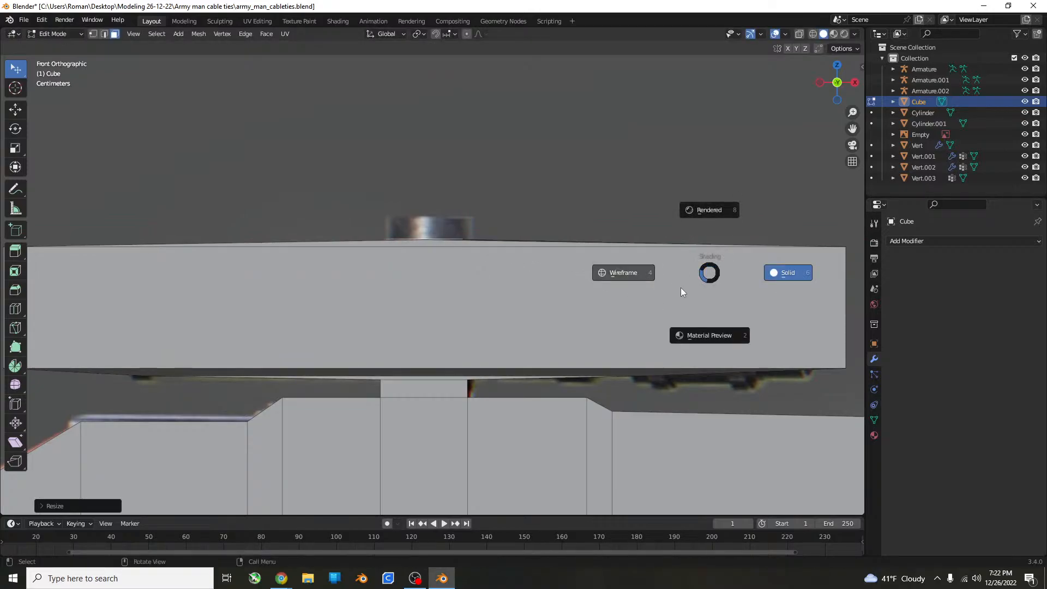
click(709, 270)
key(ctrl+z)
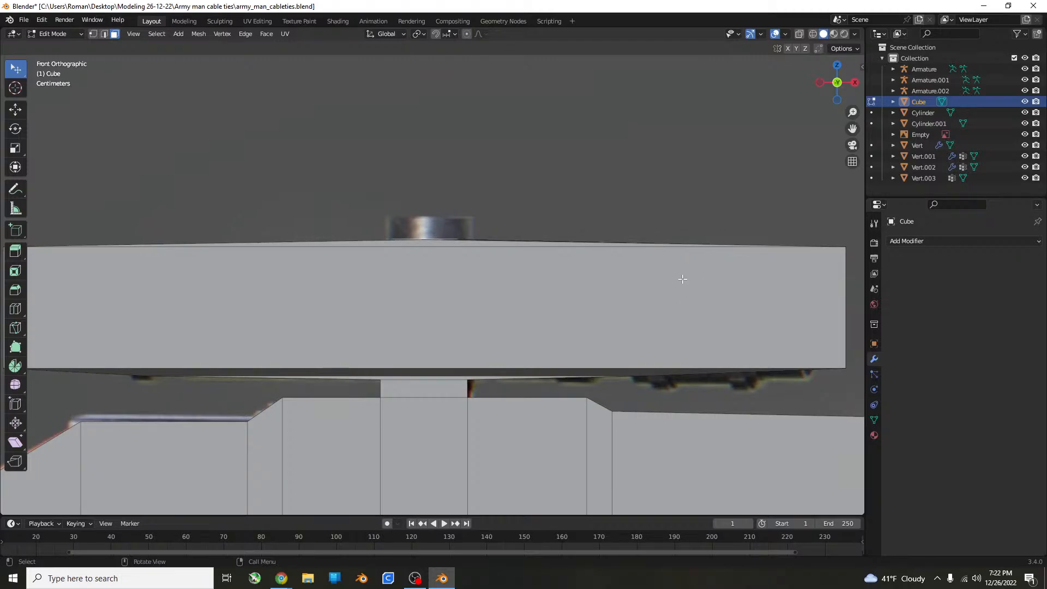
key(s)
key(x)
click(740, 250)
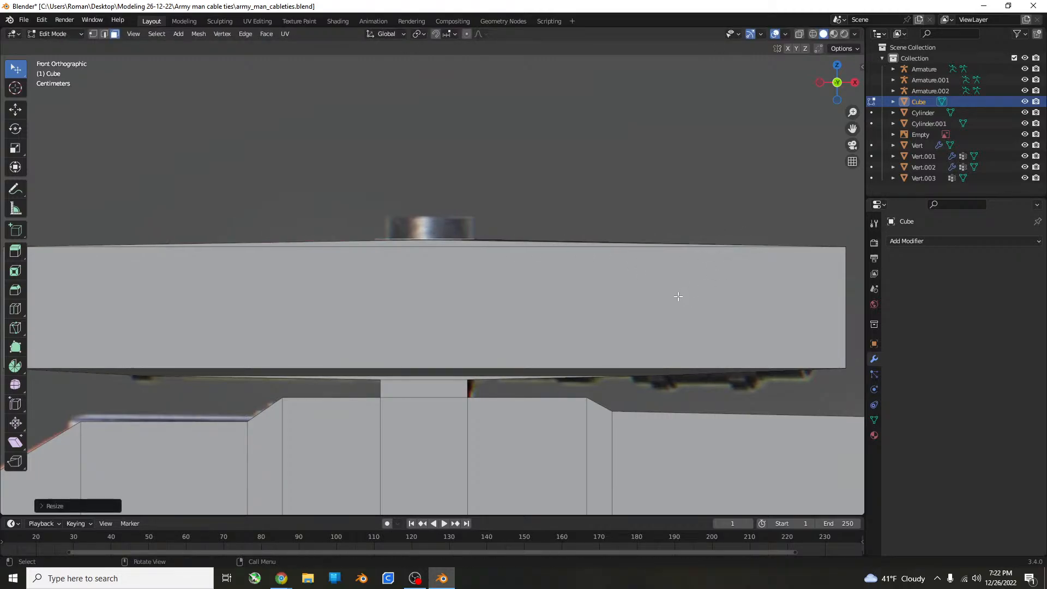
Extrude the knob about 0.07 m up along Z, add a thin extrusion above it and scale its top to about 0.93 along X.
key(g)
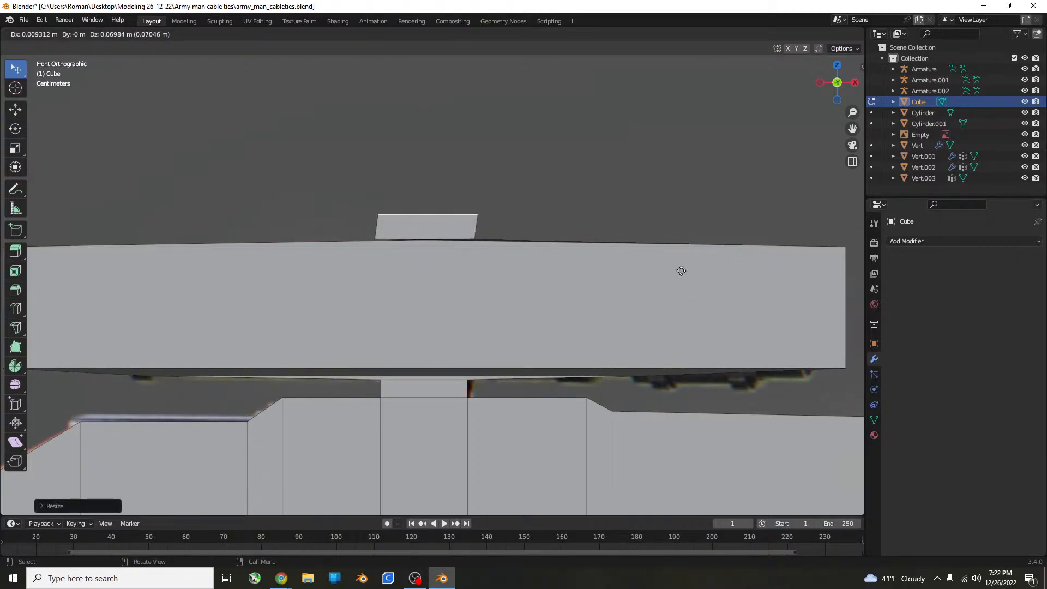
key(z)
click(679, 268)
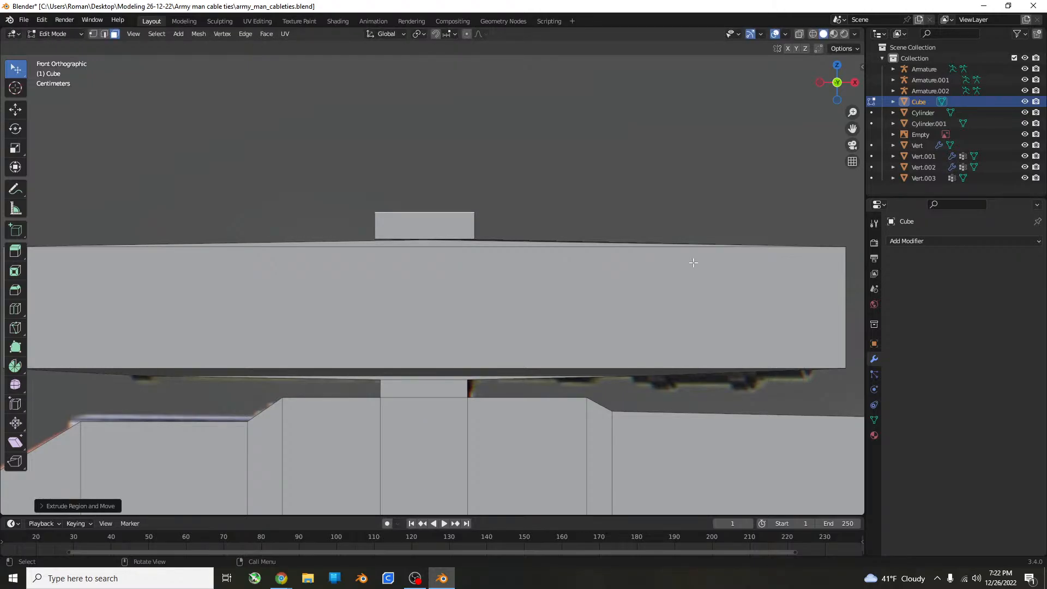
key(e)
key(z)
click(693, 258)
key(s)
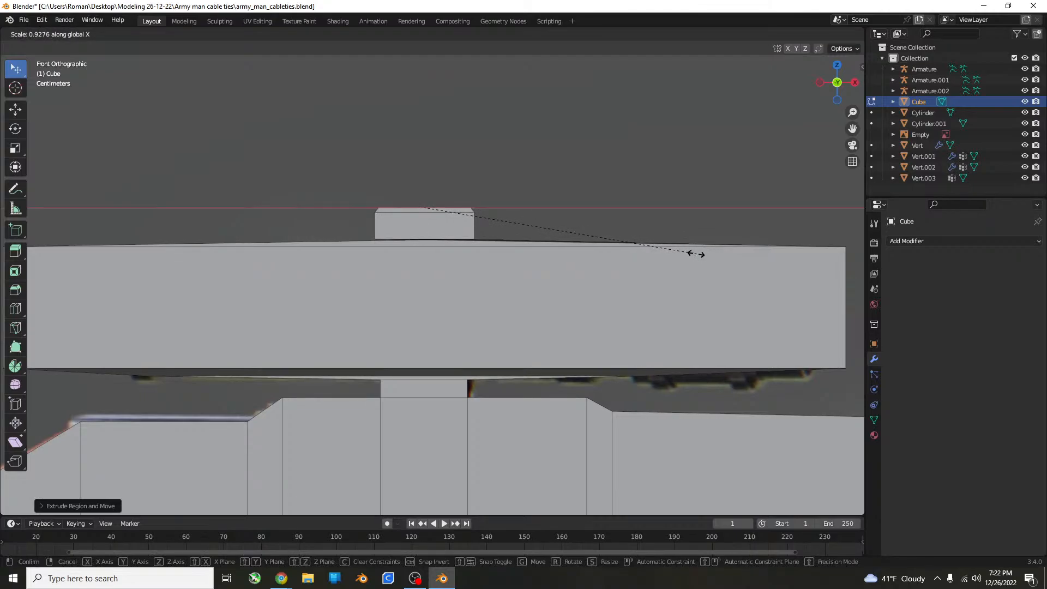
click(690, 253)
Switch to Object Mode, reselect the rifle and inspect the thickness of its scope.
scroll(690, 254, down, 10)
key(Tab)
middle_drag(691, 257, 771, 278)
middle_drag(450, 297, 472, 265)
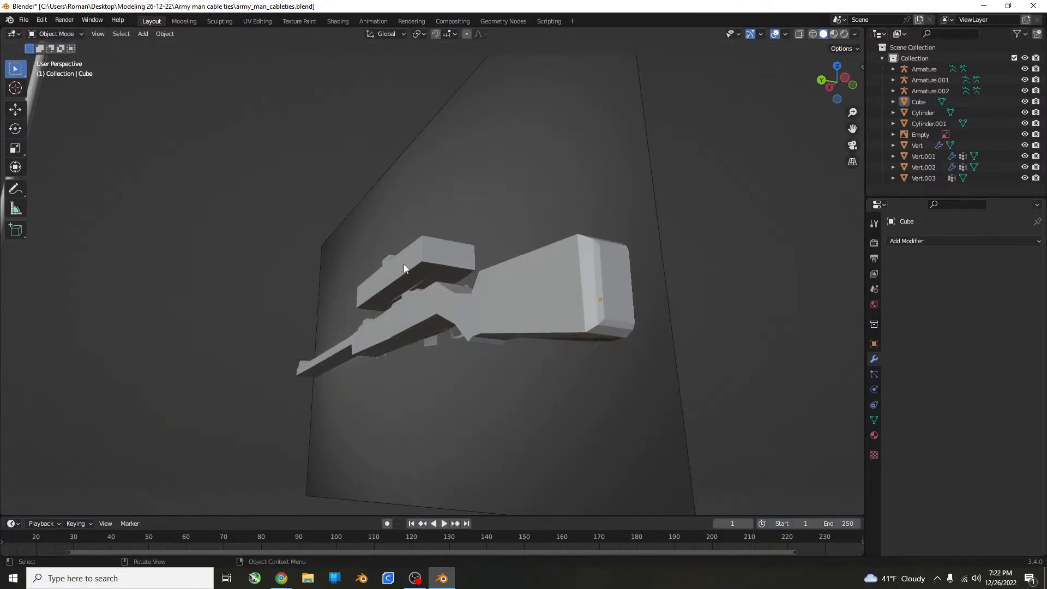
click(407, 264)
scroll(734, 212, down, 3)
middle_drag(735, 211, 573, 276)
scroll(562, 267, up, 5)
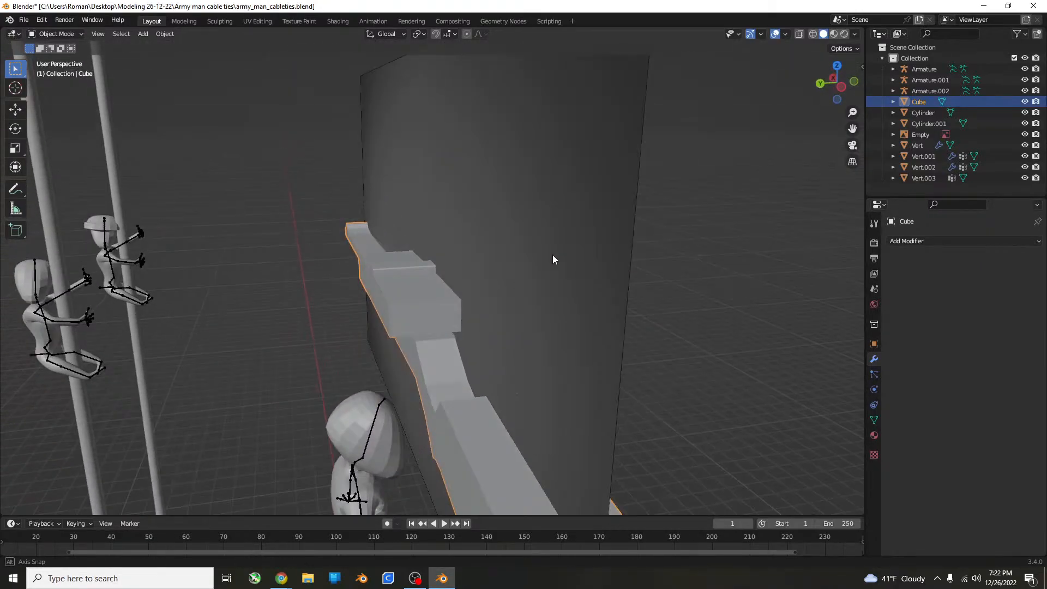
In Edit Mode, grow the face selection to cover the whole scope and narrow it along Y.
key(Tab)
middle_drag(525, 240, 584, 325)
key(ctrl+KP_Add)
key(ctrl+KP_Add)
key(s)
key(y)
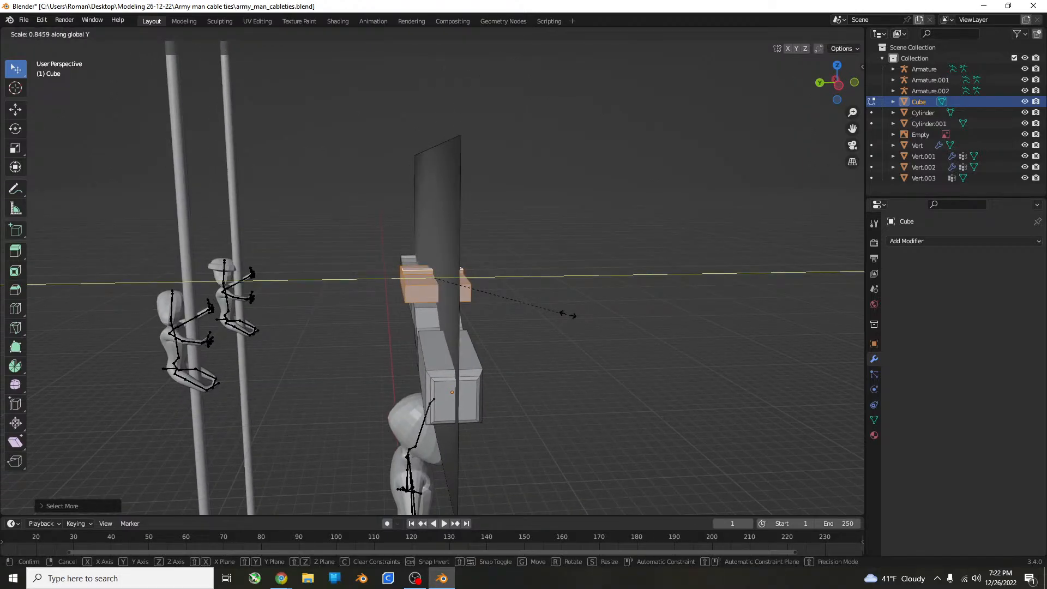
click(482, 274)
middle_drag(483, 273, 602, 293)
scroll(531, 290, up, 4)
key(s)
key(y)
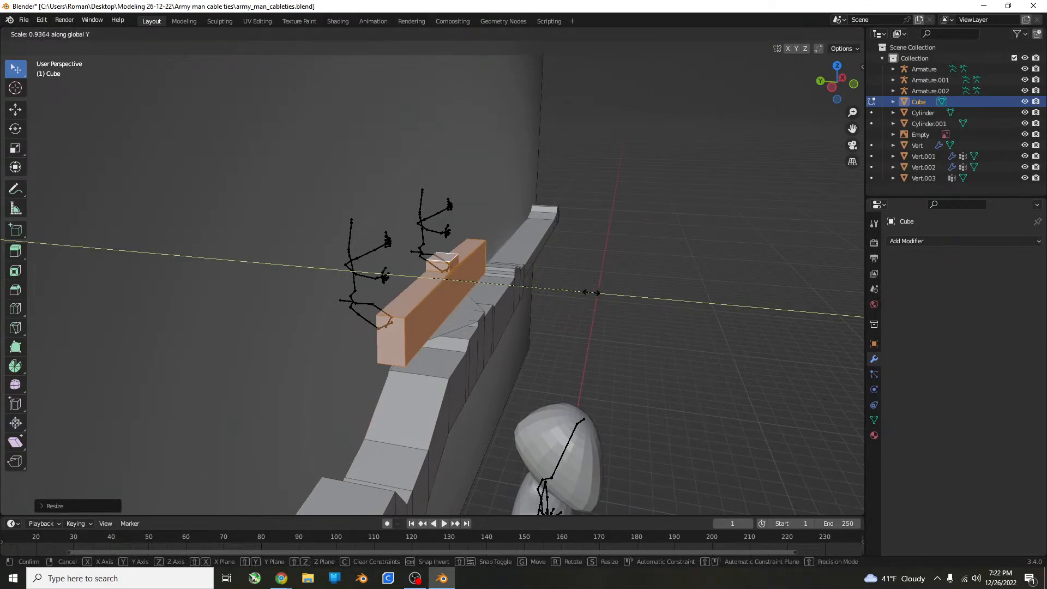
click(592, 291)
Move the whole rifle about 2.7 m along negative Y, away from the reference image, and save the file.
scroll(591, 298, down, 4)
key(Tab)
scroll(581, 316, down, 4)
middle_drag(581, 317, 575, 334)
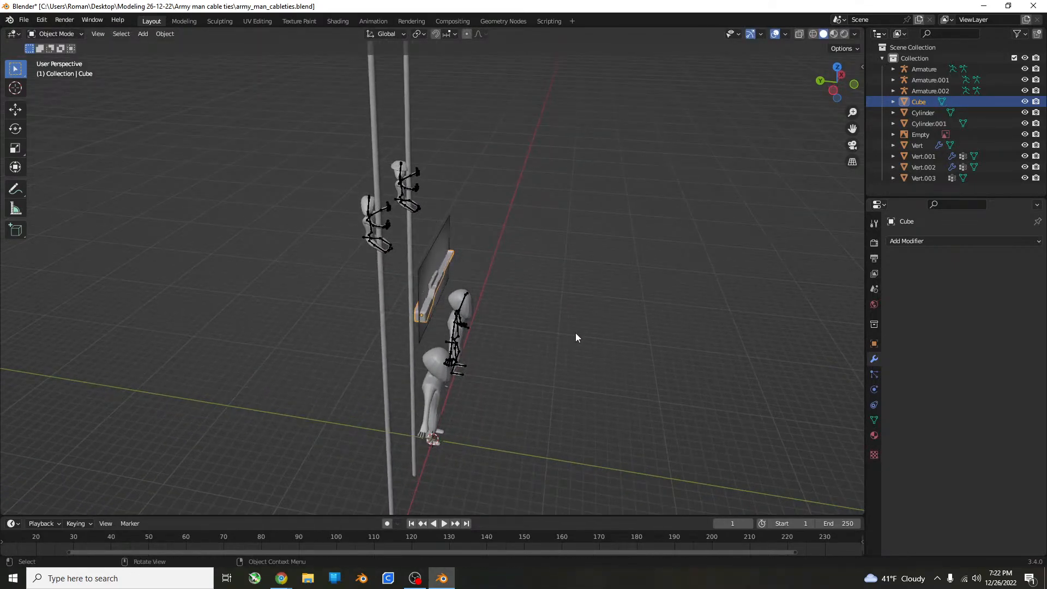
key(g)
key(y)
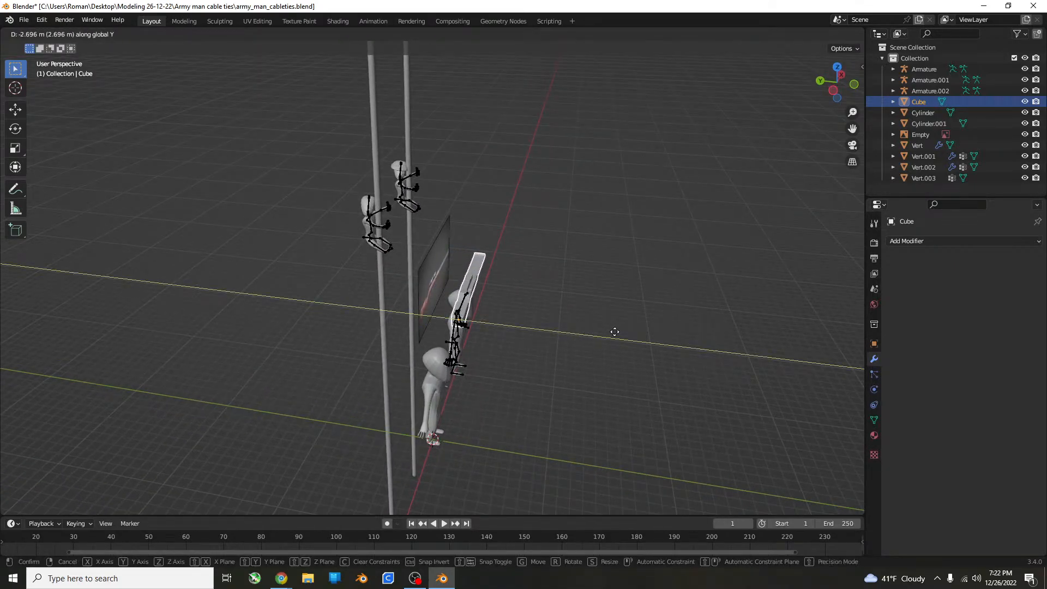
click(613, 332)
scroll(613, 331, up, 9)
middle_drag(462, 346, 545, 325)
scroll(486, 322, down, 5)
scroll(382, 322, down, 1)
key(ctrl+s)
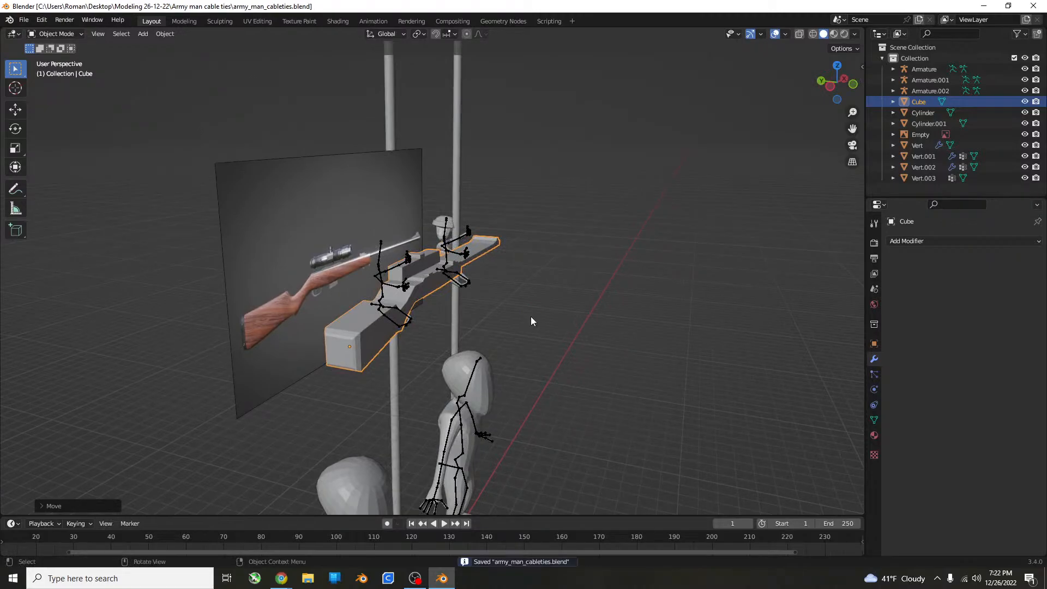
Duplicate the rifle in top view and place the copy beside the helmeted figure on the pole.
key(KP_1)
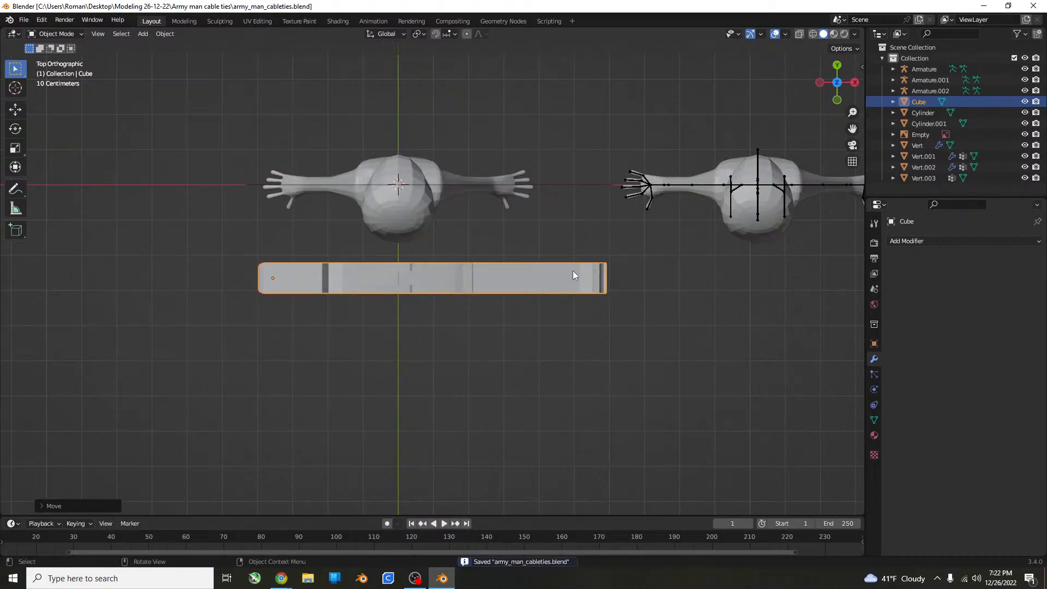
scroll(578, 272, down, 8)
key(KP_7)
shift+middle_drag(599, 276, 413, 332)
key(shift+d)
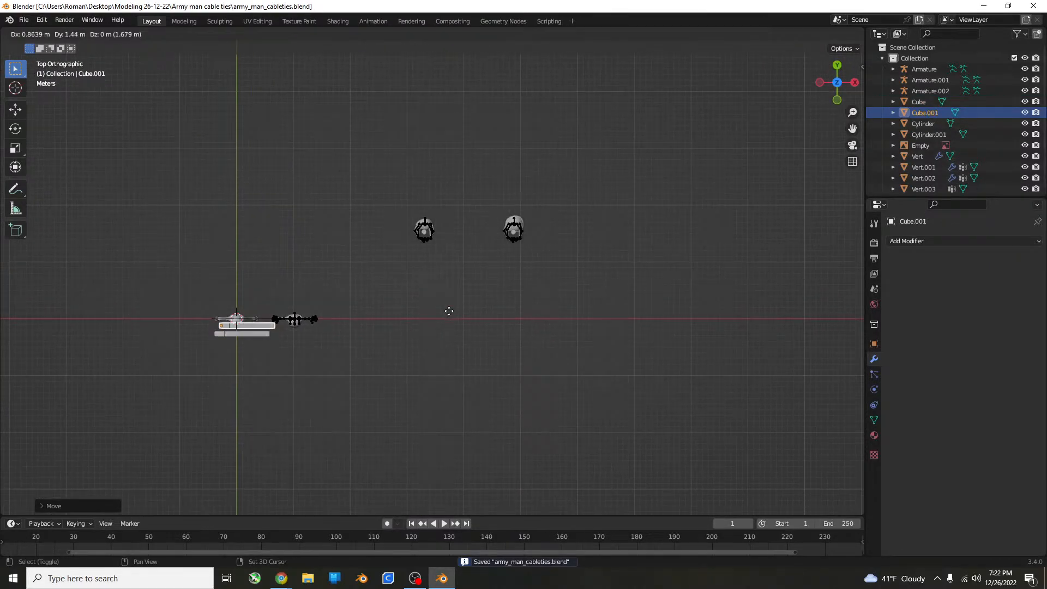
click(717, 205)
key(KP_Decimal)
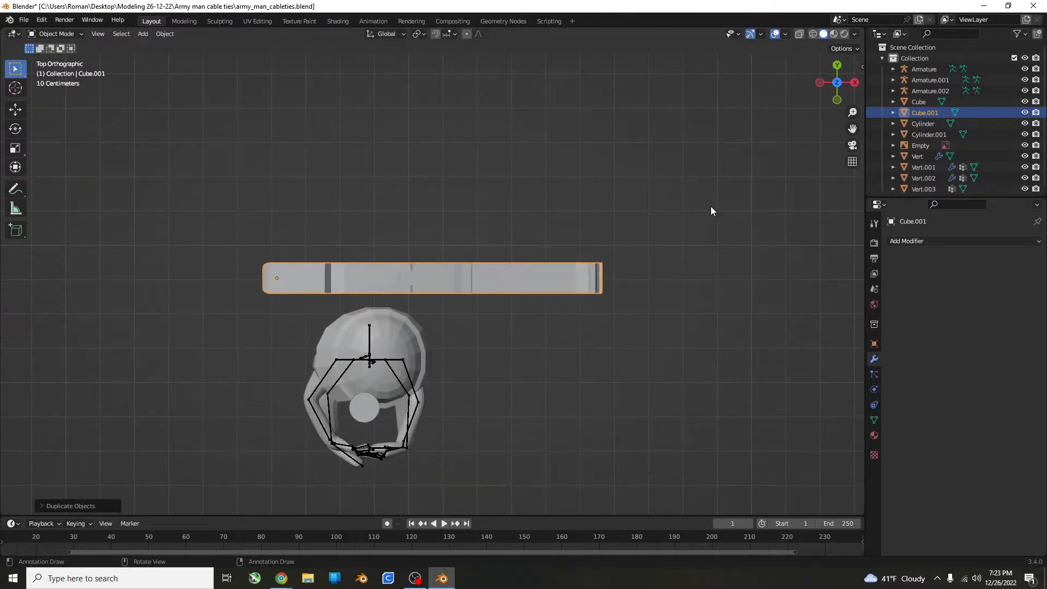
middle_drag(711, 206, 663, 392)
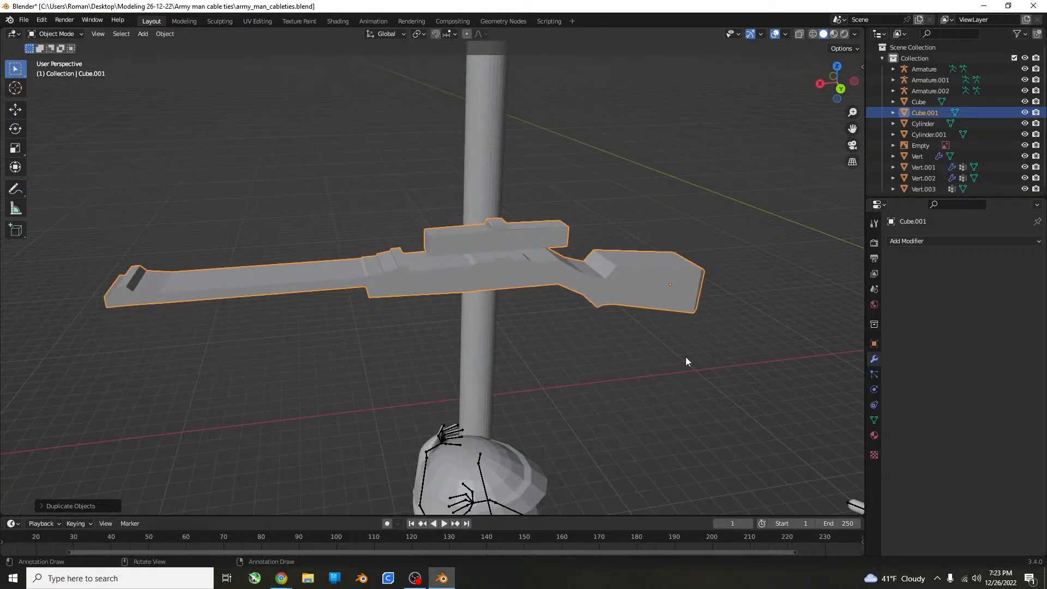
Rotate the rifle copy 180° about Z and move it onto the helmeted figure's torso in front view.
text(rz)
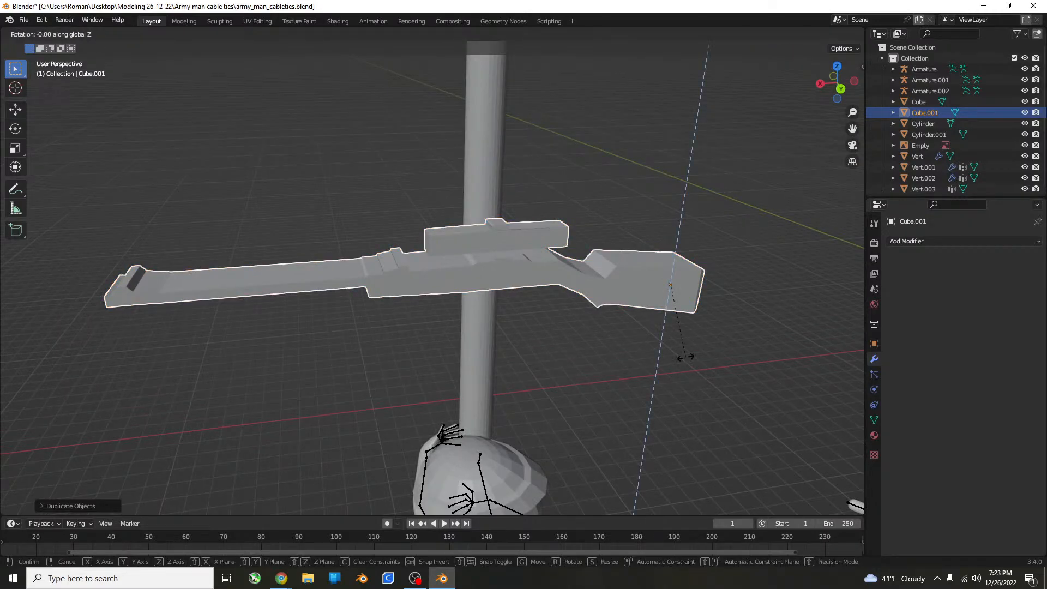
text(180)
key(Return)
scroll(658, 326, down, 4)
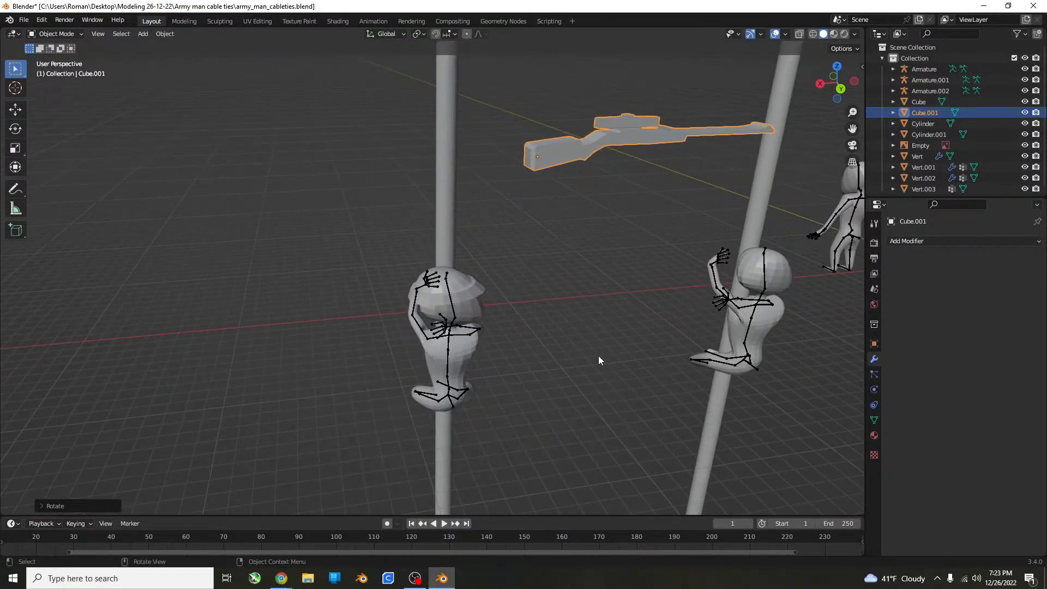
key(KP_1)
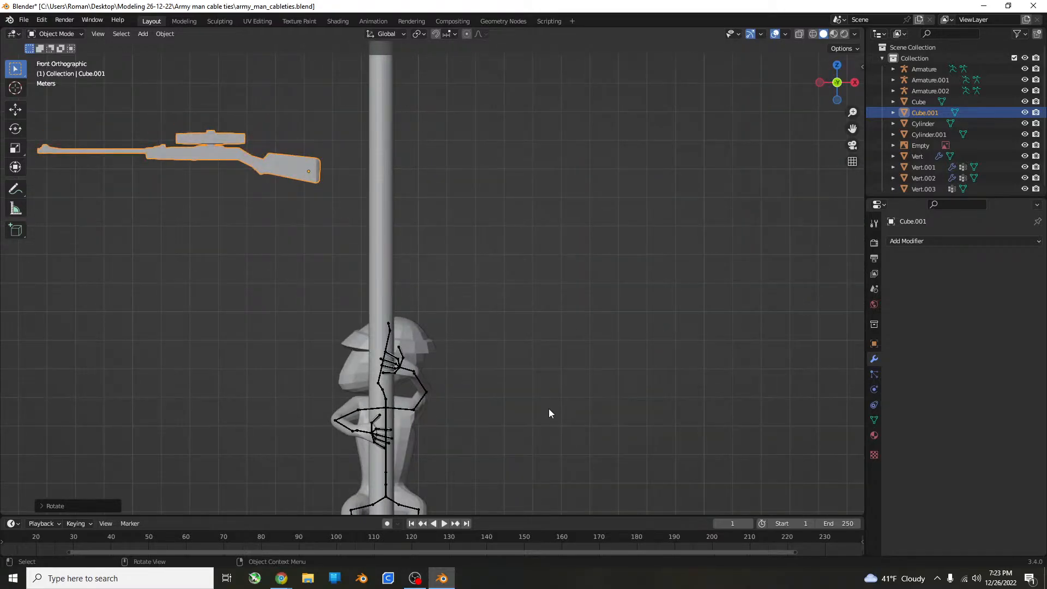
key(g)
click(665, 192)
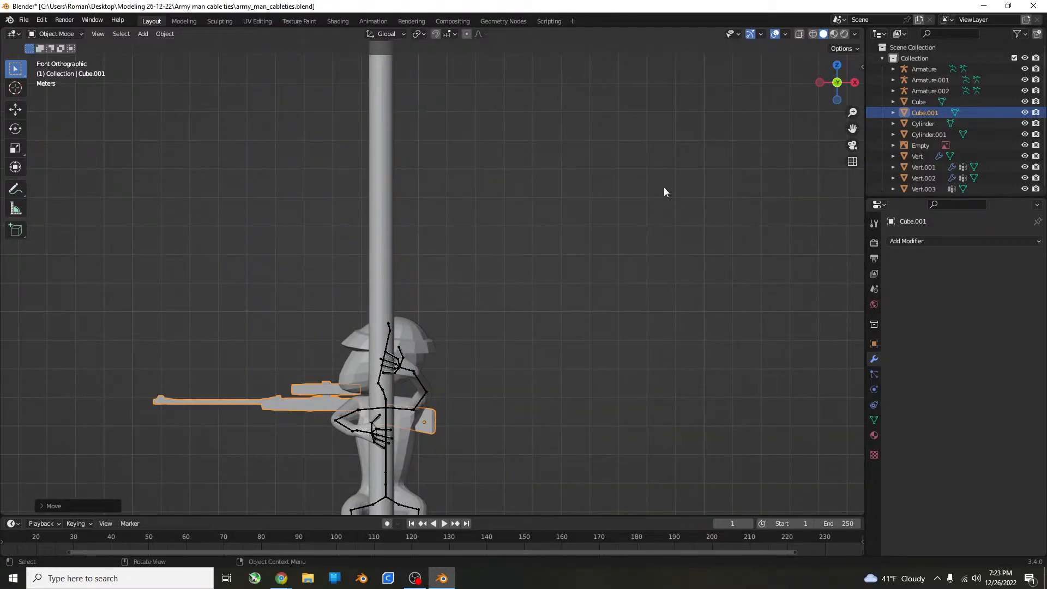
Rotate the rifle about -73° in front view and raise it about 2.65 m so it lies diagonally across the figure.
key(r)
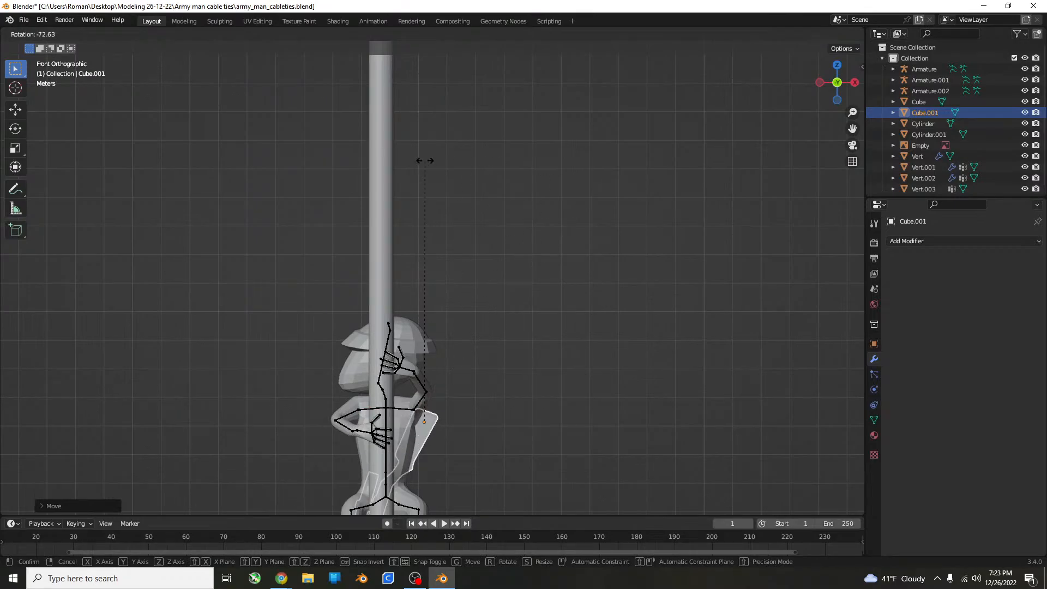
click(423, 161)
key(g)
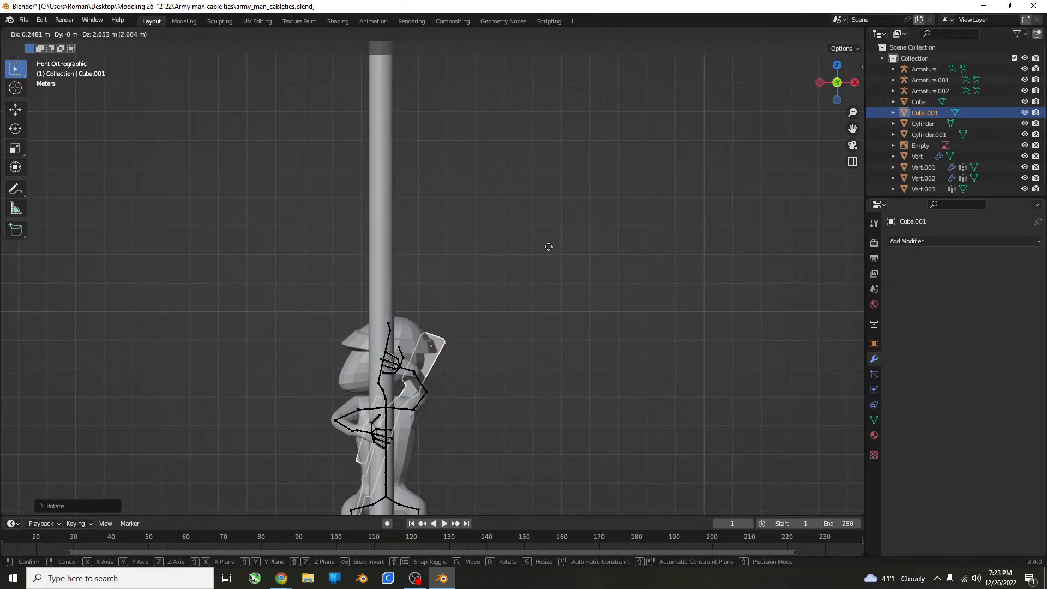
click(549, 247)
middle_drag(549, 247, 524, 319)
scroll(513, 354, down, 5)
shift+middle_drag(514, 354, 484, 282)
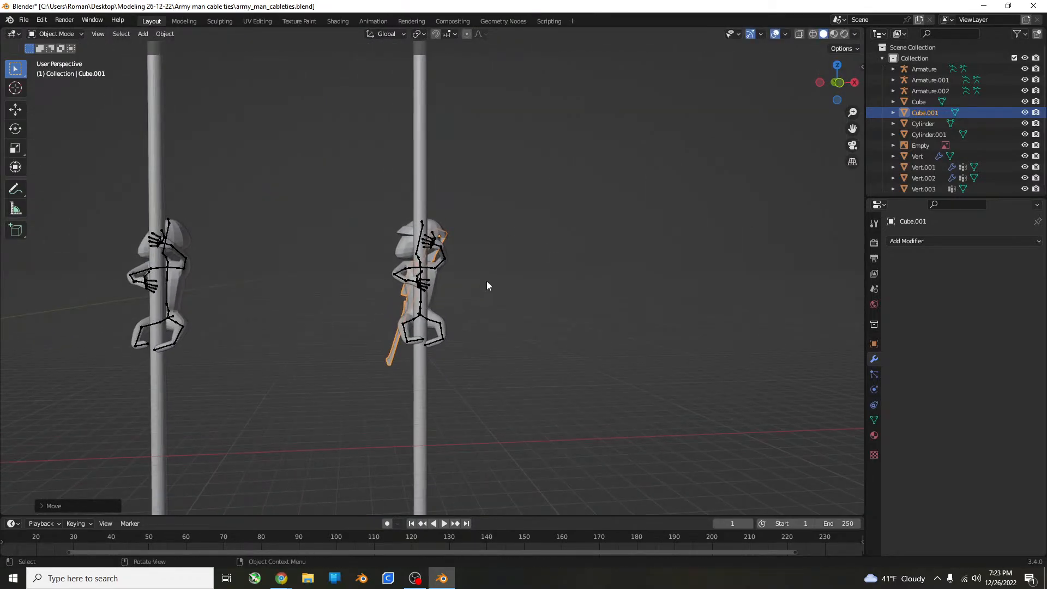
Scale the rifle copy down to about 0.83 and reposition it over the figure in front view.
scroll(490, 272, up, 5)
key(s)
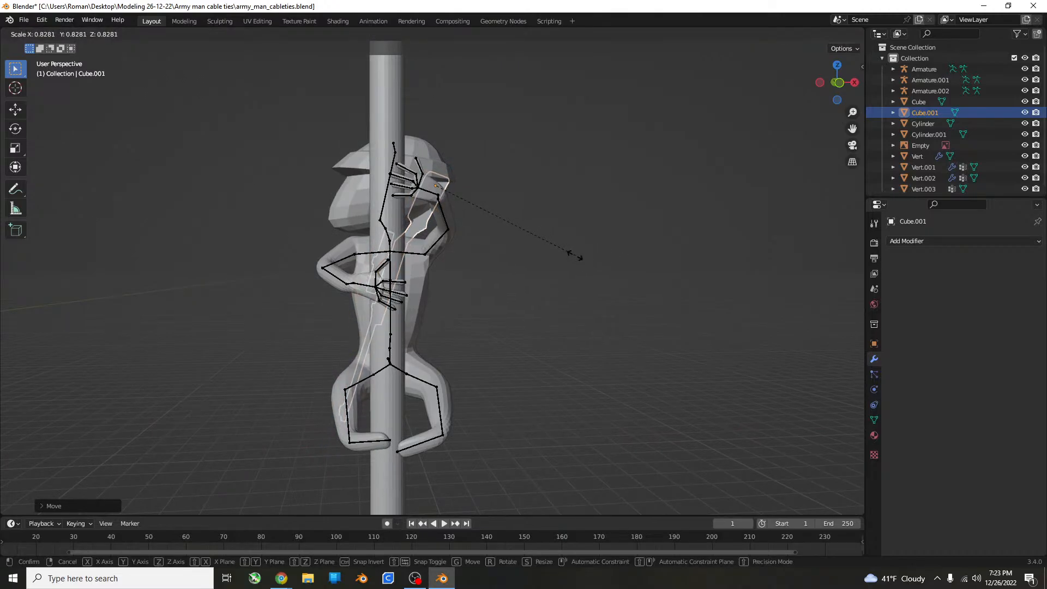
click(571, 253)
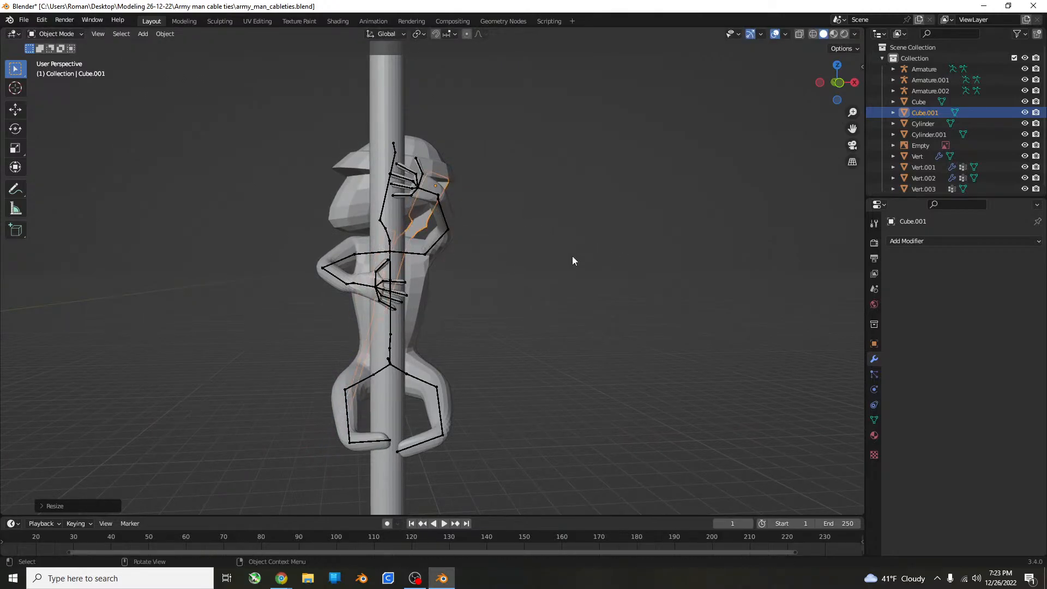
key(KP_1)
key(g)
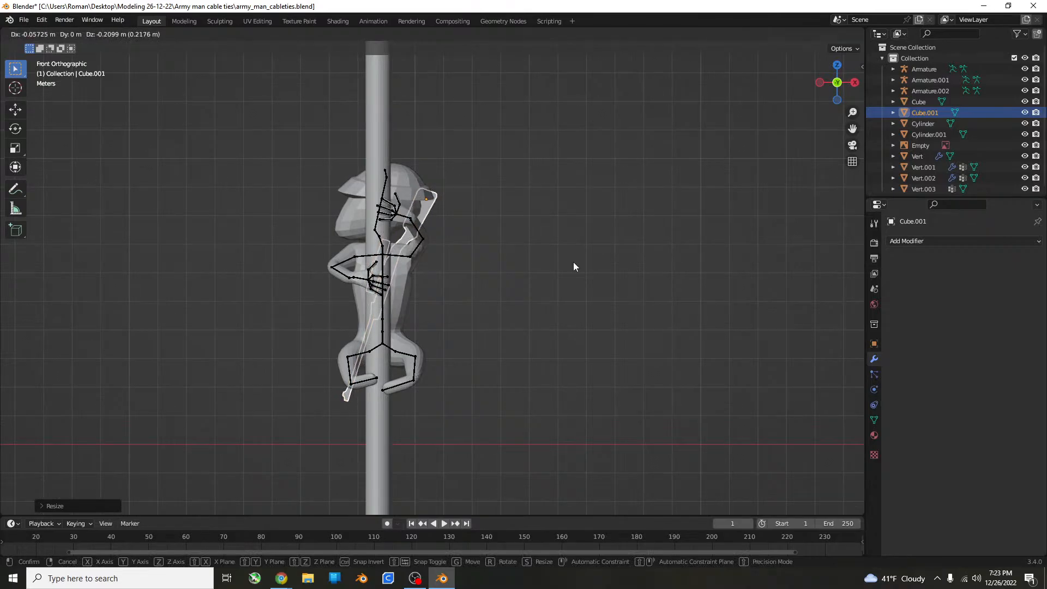
click(574, 259)
Move the rifle about 0.82 m along negative Y so it rests against the figure's back.
key(KP_7)
scroll(574, 248, up, 5)
shift+middle_drag(531, 452, 427, 234)
key(g)
key(y)
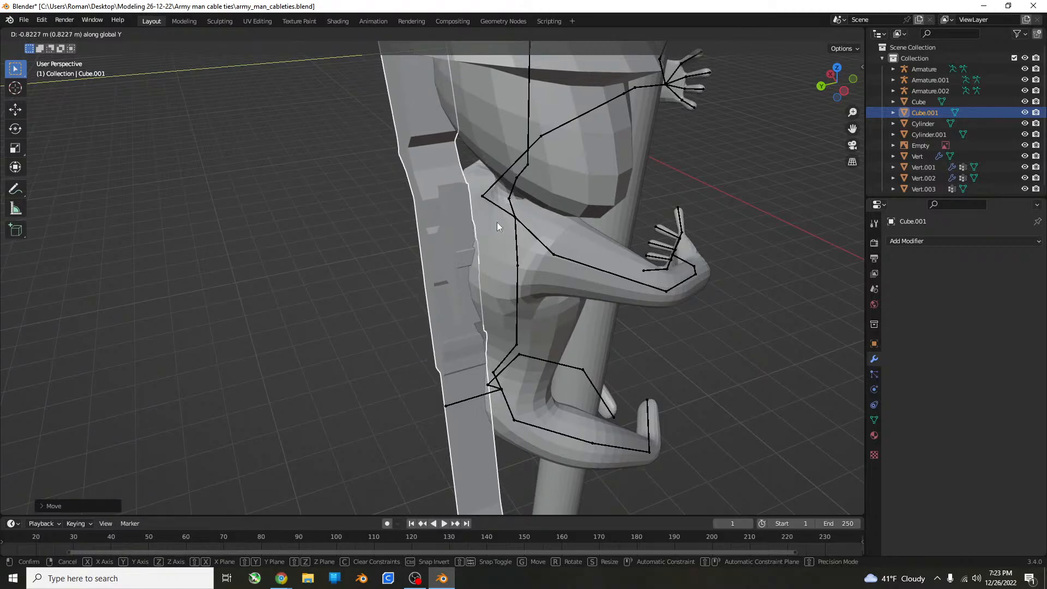
click(496, 221)
Deselect the rifle and examine its fit on the figure's back from several sides.
middle_drag(496, 221, 804, 238)
scroll(625, 214, down, 4)
click(700, 272)
scroll(694, 270, up, 4)
middle_drag(695, 270, 424, 313)
scroll(600, 270, down, 2)
scroll(600, 270, down, 3)
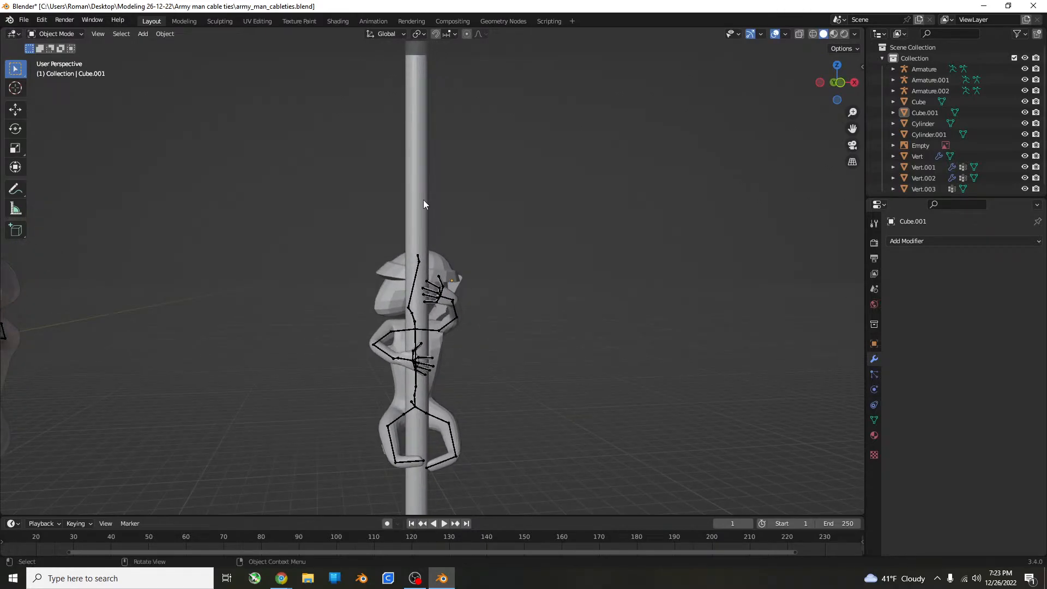
middle_drag(423, 199, 485, 280)
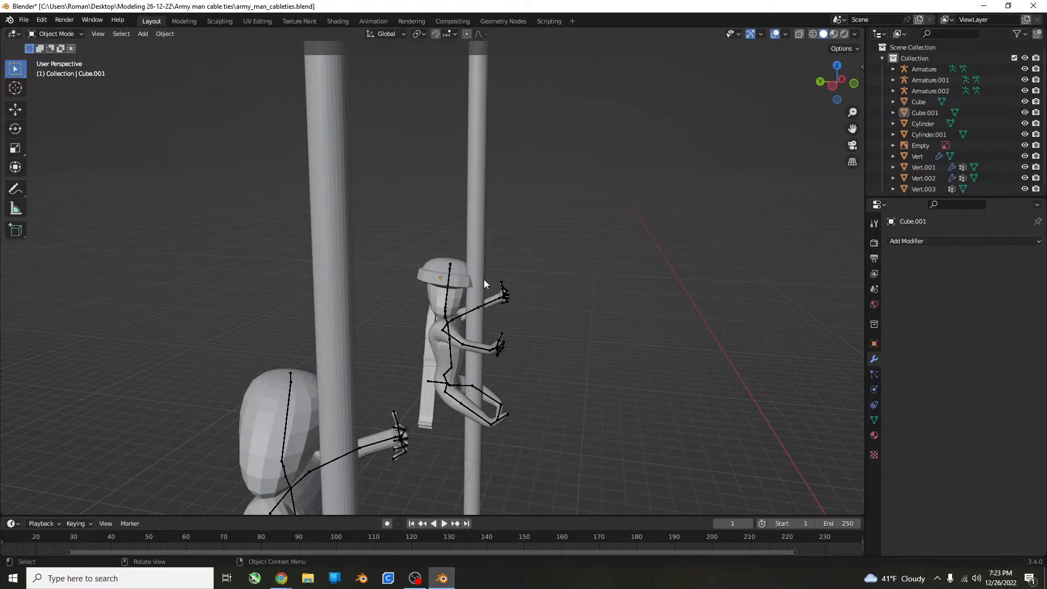
Save the file, examine the helmeted figure and the rifle on its back from several sides, and save again.
key(ctrl+s)
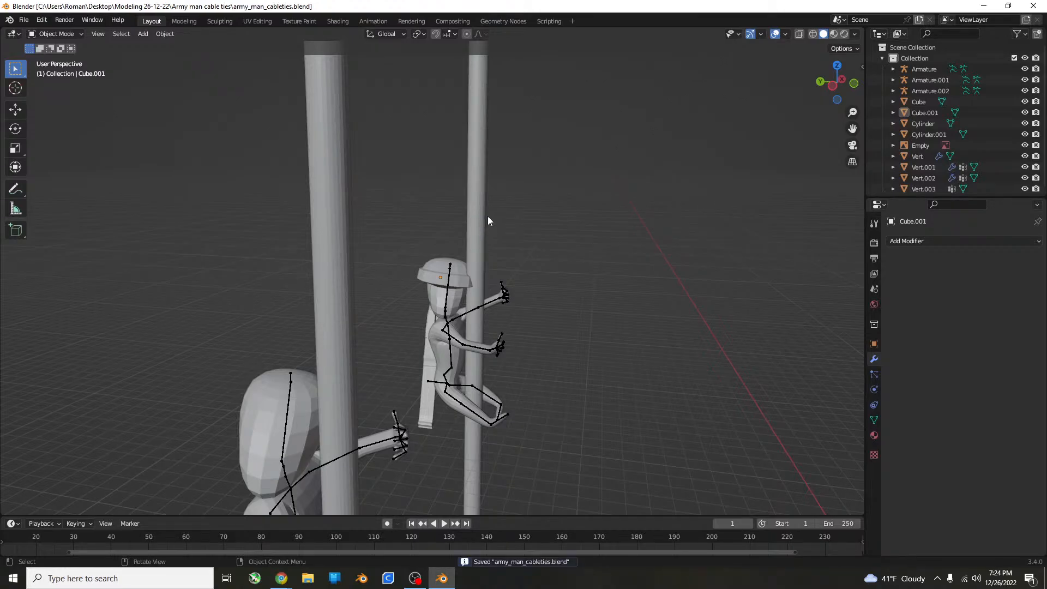
scroll(487, 216, down, 3)
scroll(486, 259, up, 6)
middle_drag(464, 261, 296, 211)
scroll(432, 236, up, 4)
scroll(309, 230, down, 4)
middle_drag(348, 233, 575, 251)
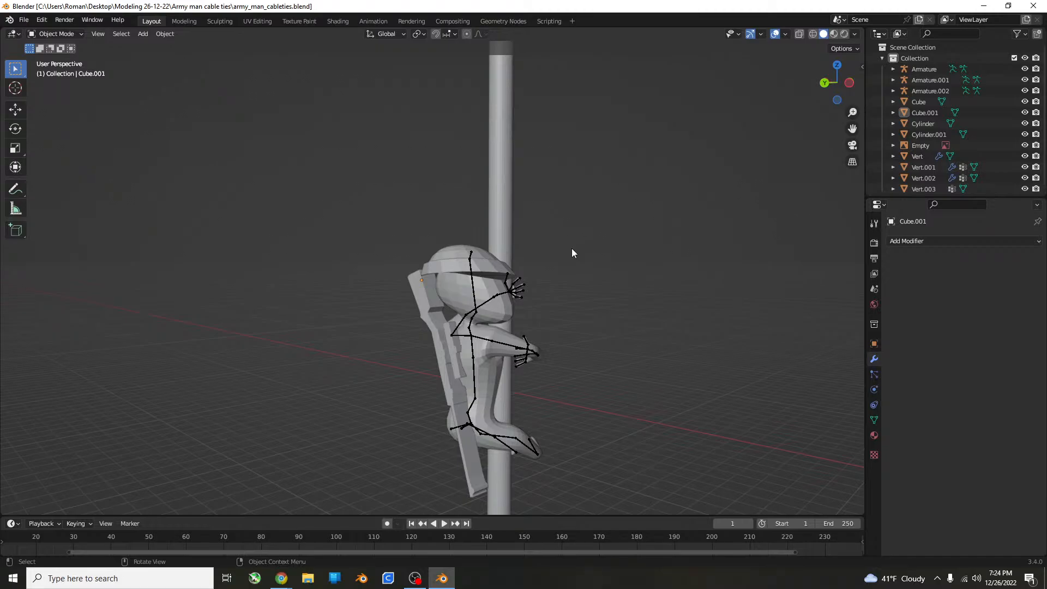
middle_drag(541, 340, 458, 352)
key(ctrl+s)
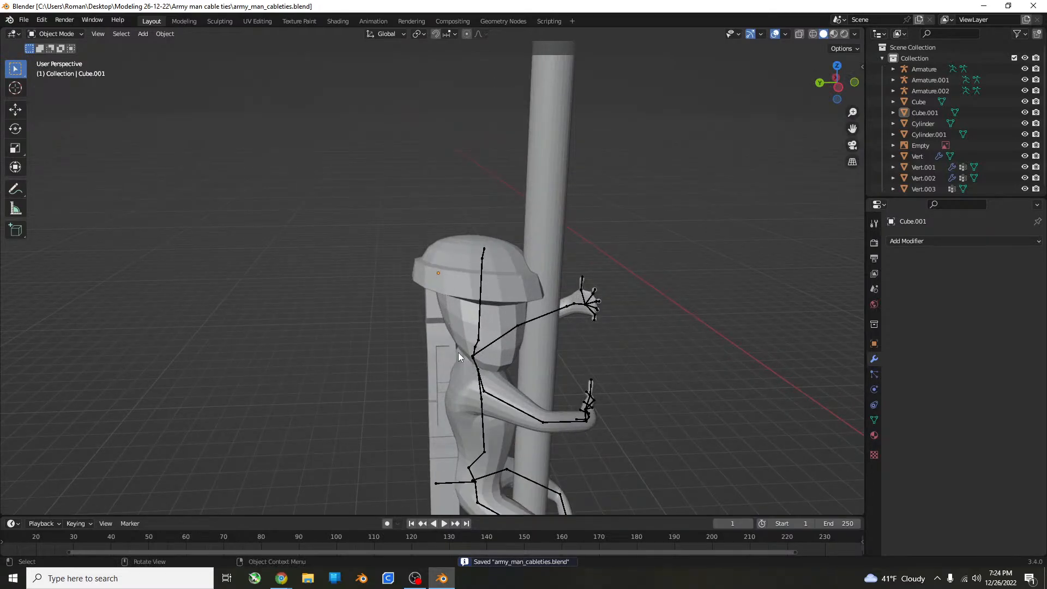
Duplicate the helmeted figure's body together with its rifle and move the copy along the X axis, clear of the poles.
click(482, 346)
shift+click(436, 361)
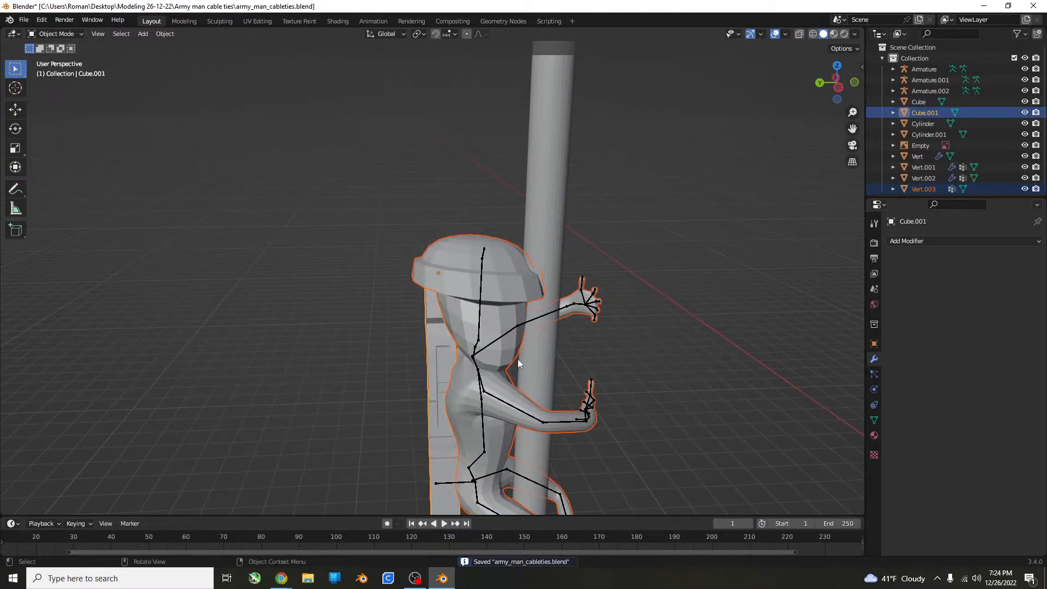
key(KP_1)
scroll(494, 389, down, 4)
shift+middle_drag(494, 388, 462, 378)
key(shift+d)
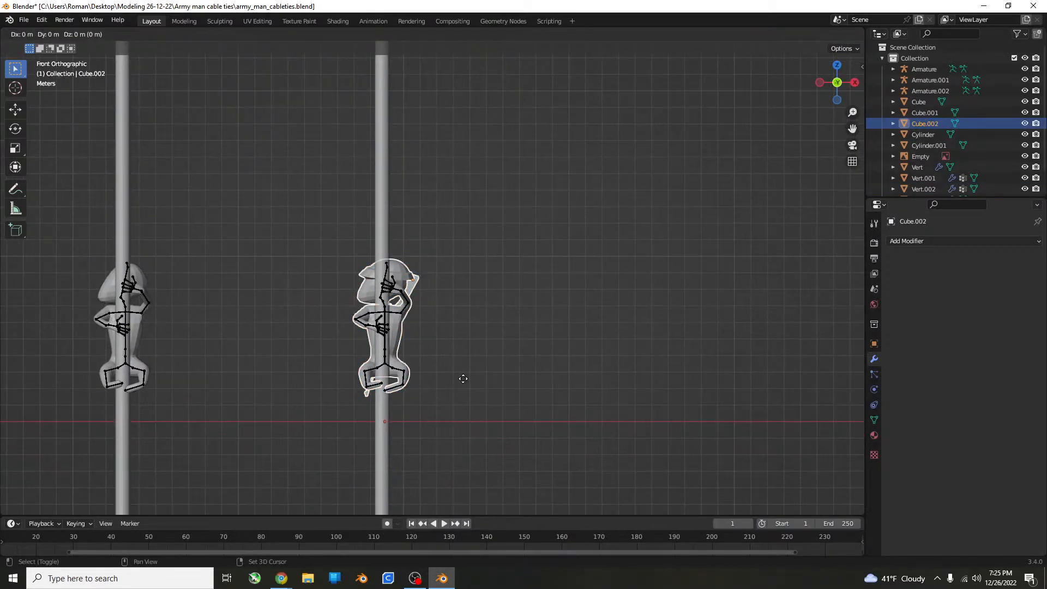
key(x)
click(614, 361)
middle_drag(613, 361, 542, 334)
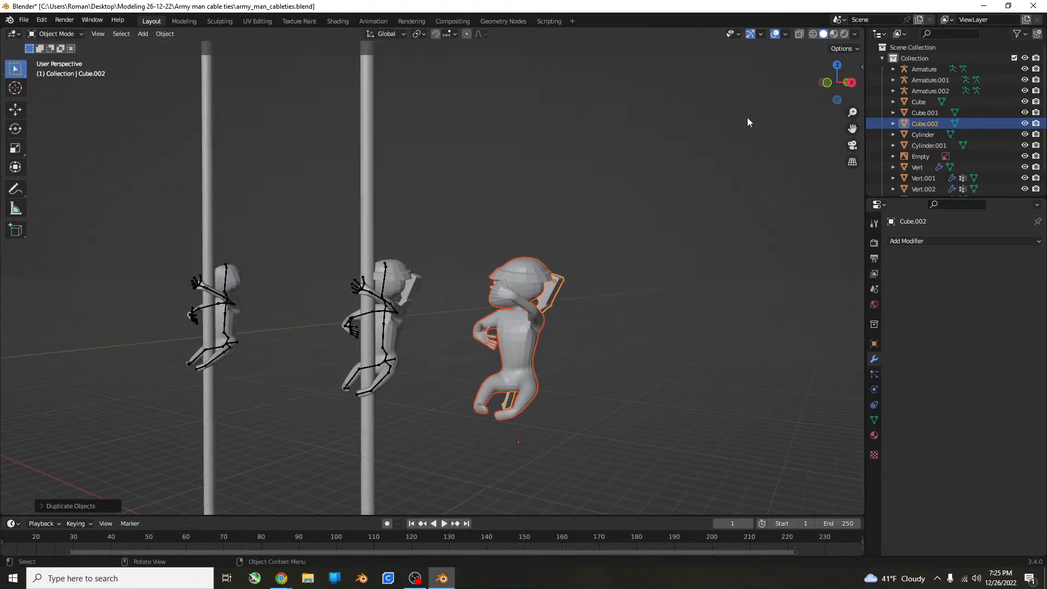
Open the 3D-Print checks and the Bool Tool options for the duplicated figure and rifle.
key(n)
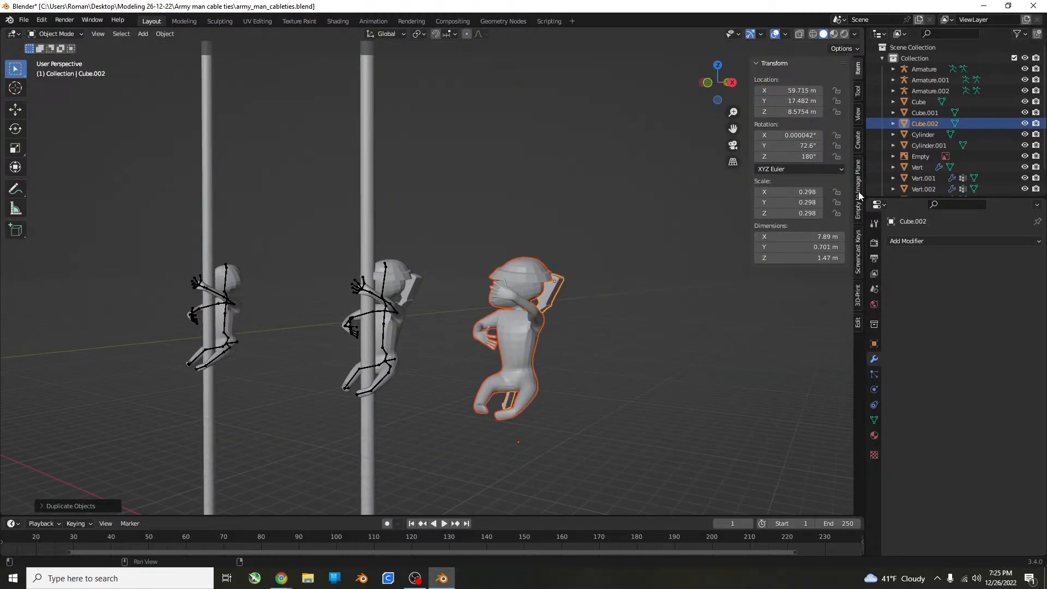
click(857, 289)
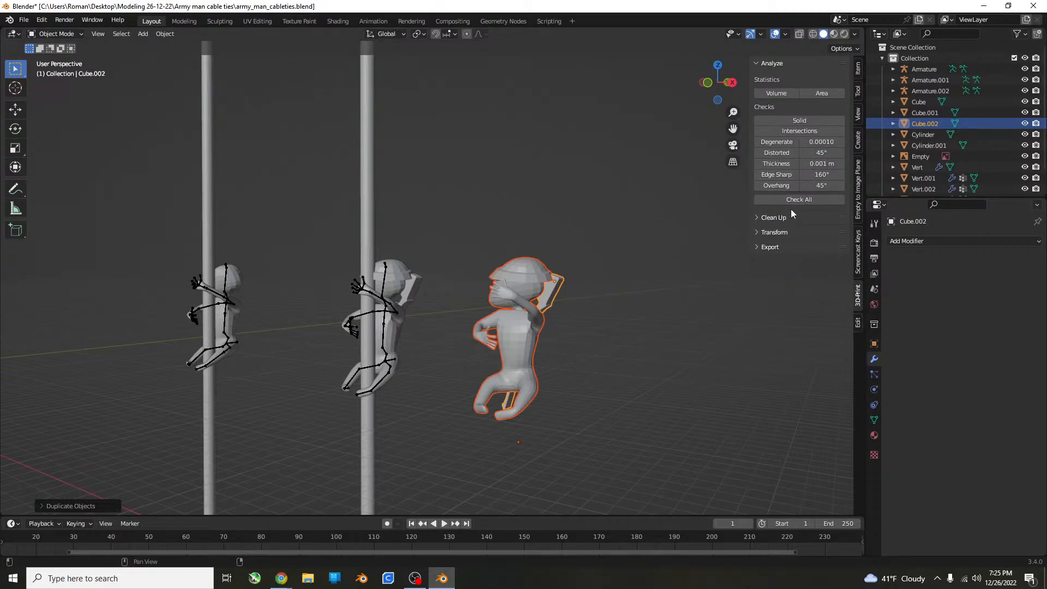
click(856, 326)
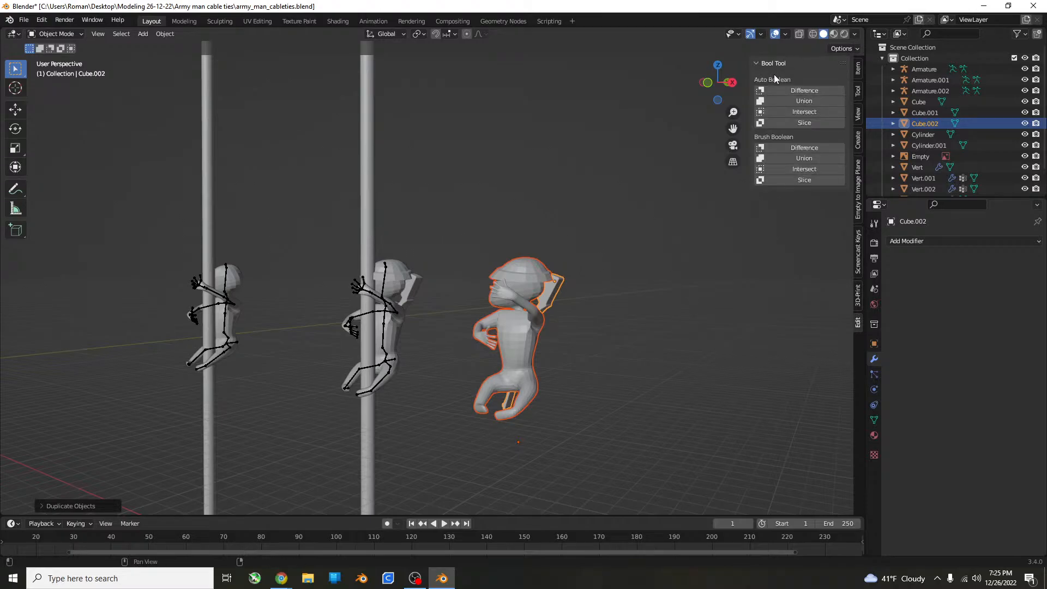
click(812, 103)
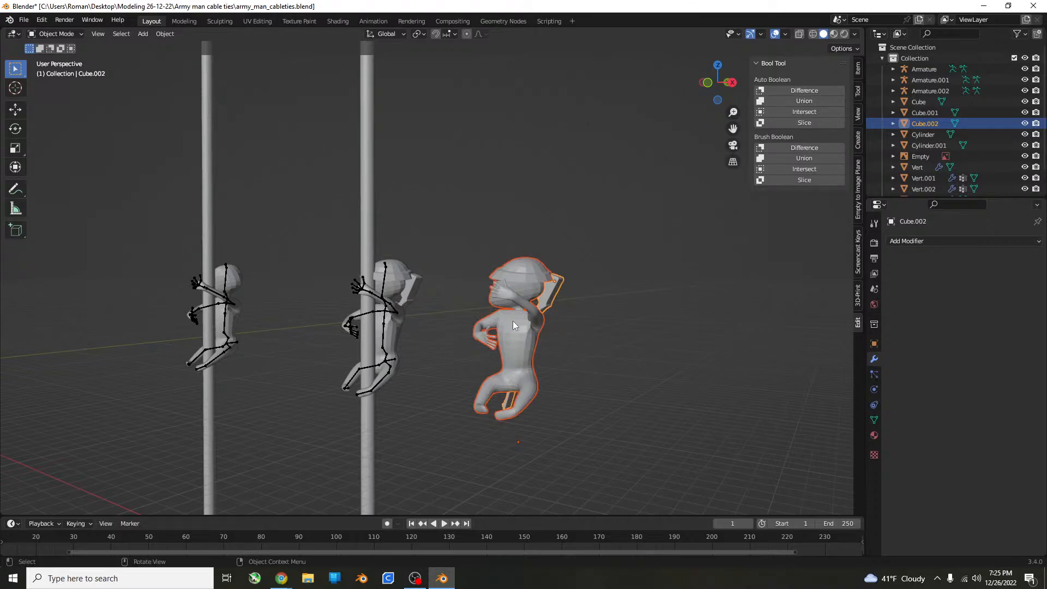
Merge all vertices of the duplicated figure's mesh by distance, leaving the rifle copy out.
click(512, 320)
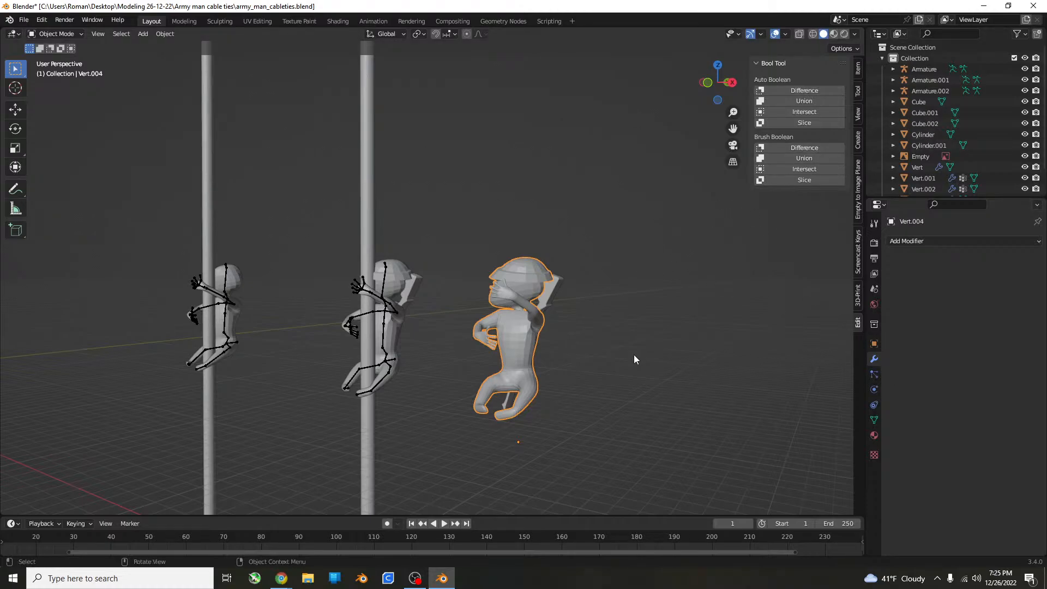
key(a)
click(657, 331)
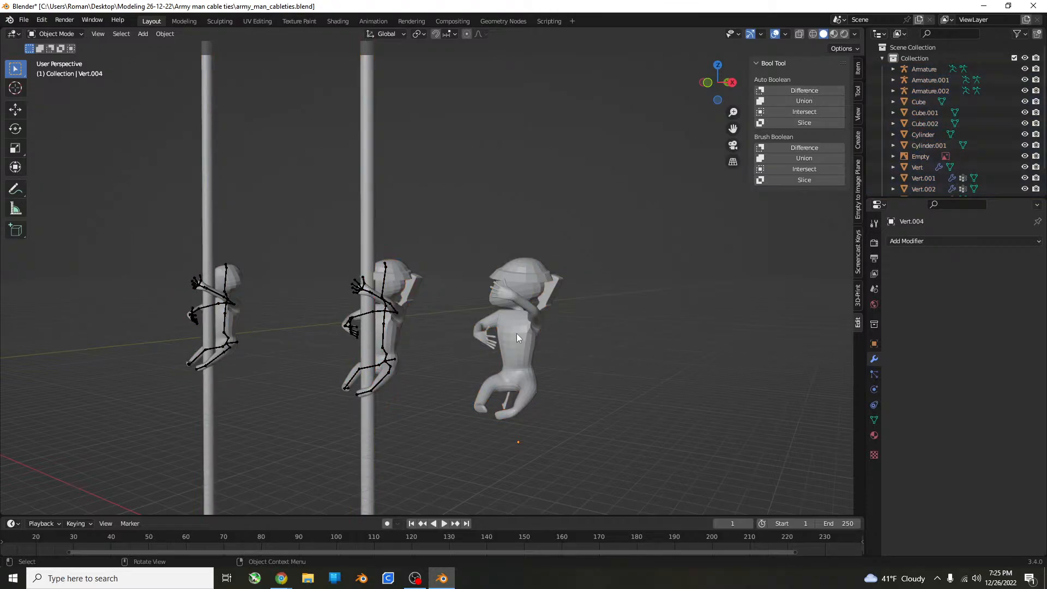
click(516, 333)
key(Tab)
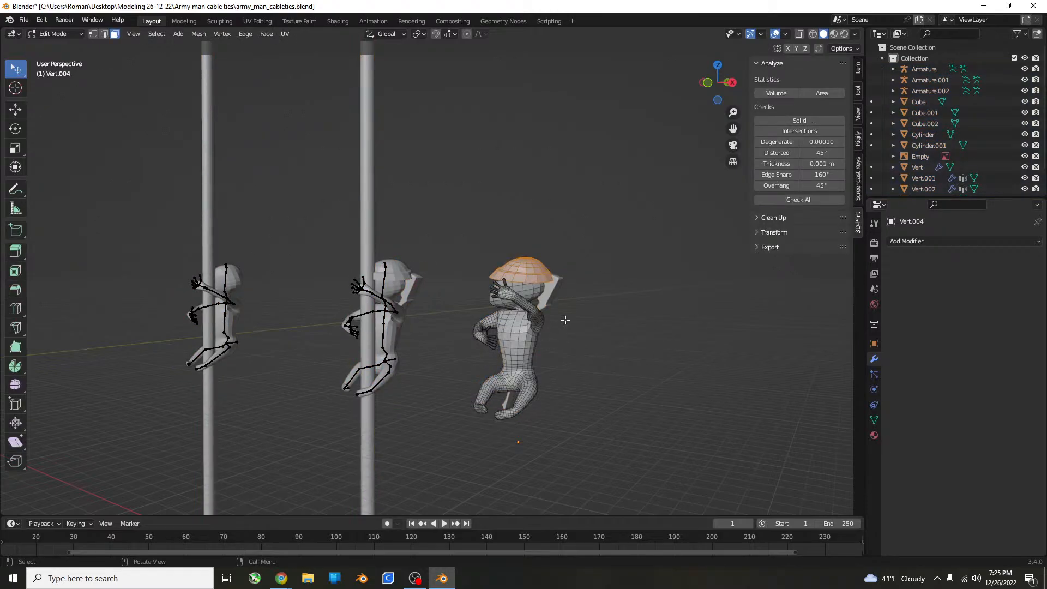
key(a)
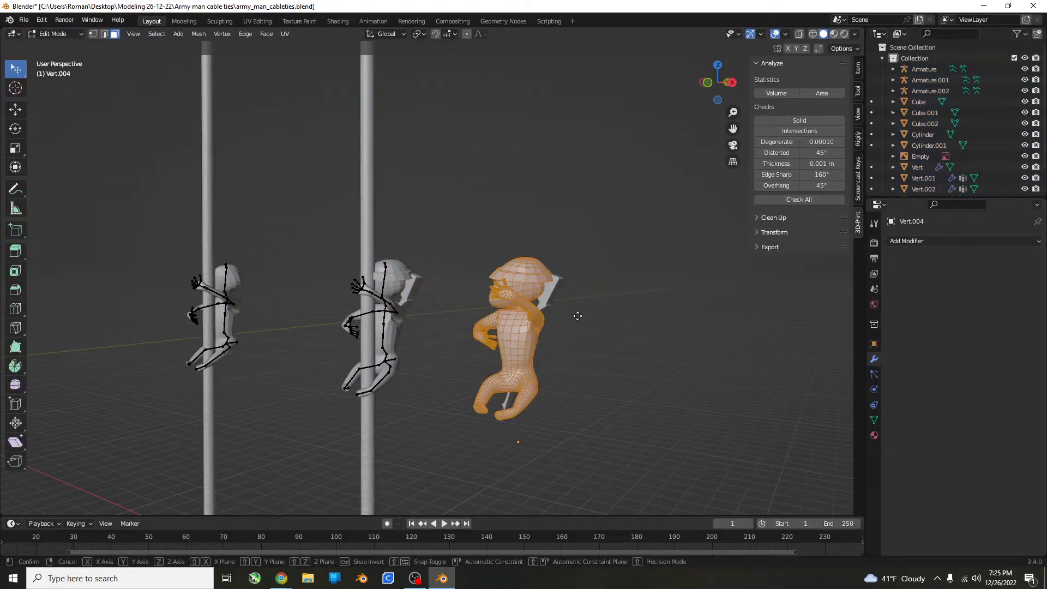
key(ctrl+m)
key(Escape)
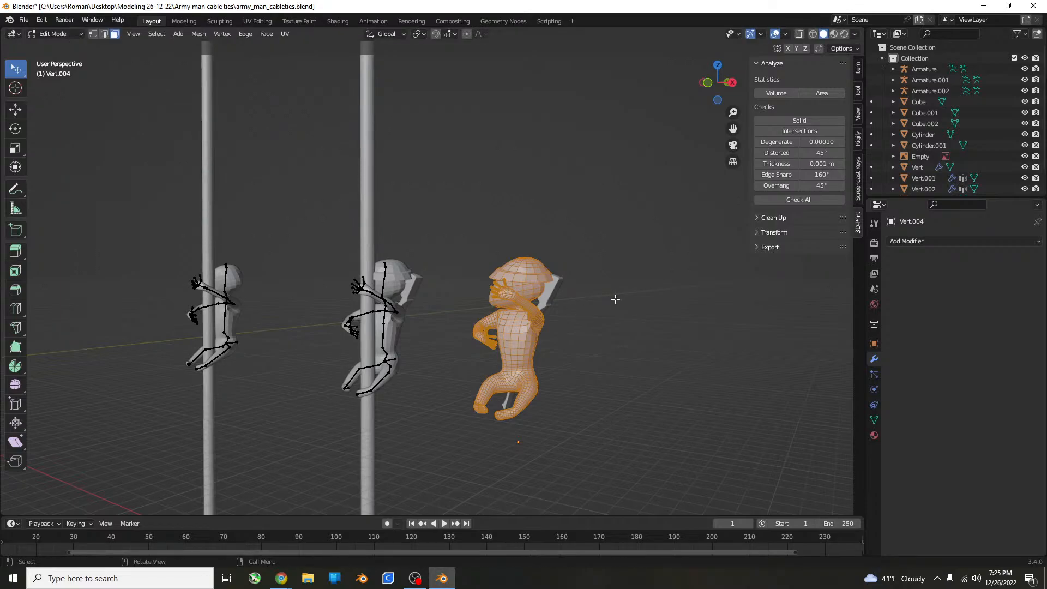
key(m)
click(602, 327)
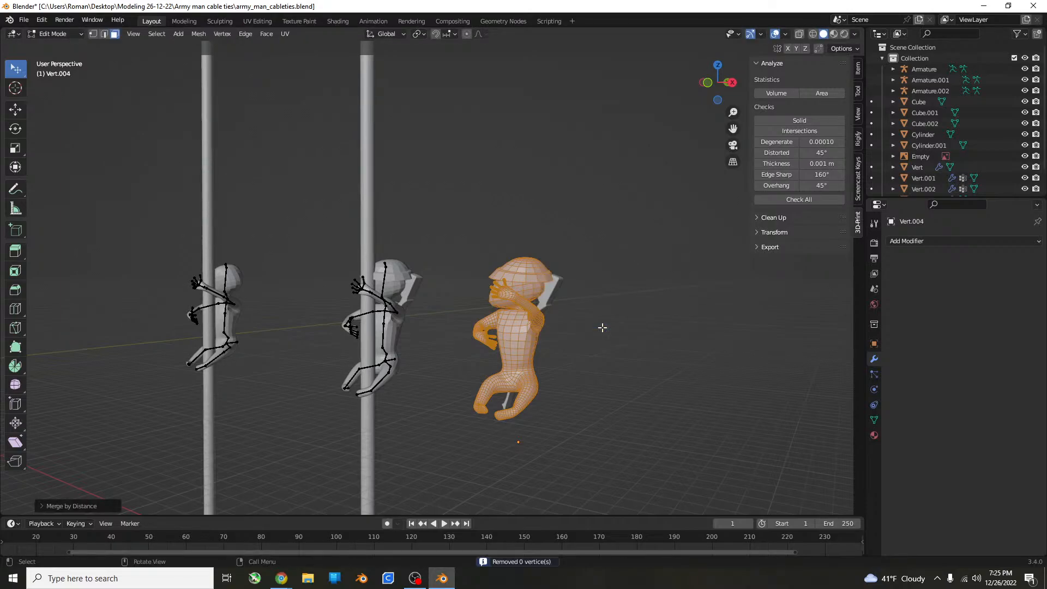
scroll(561, 292, up, 6)
middle_drag(562, 293, 611, 253)
key(Tab)
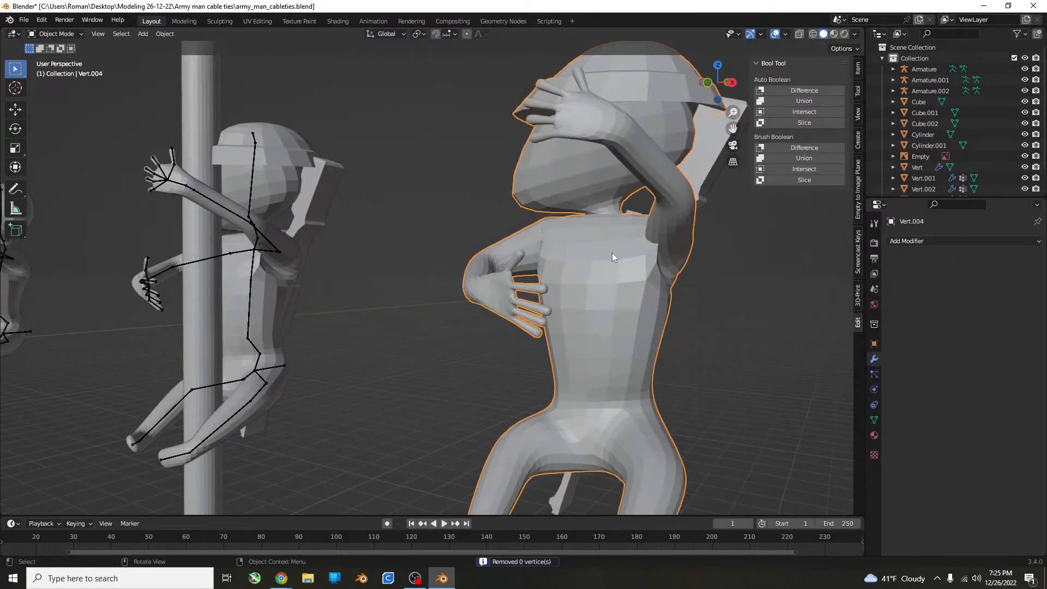
Run the 3D-Print Make Manifold cleanup twice on the duplicated figure.
click(857, 297)
click(794, 218)
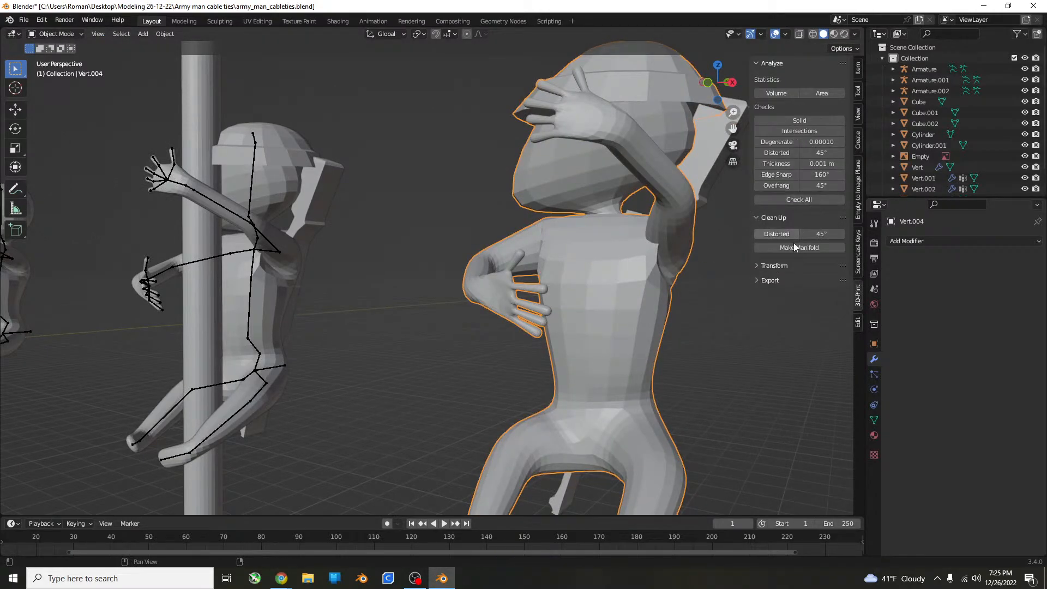
click(797, 248)
scroll(665, 260, down, 4)
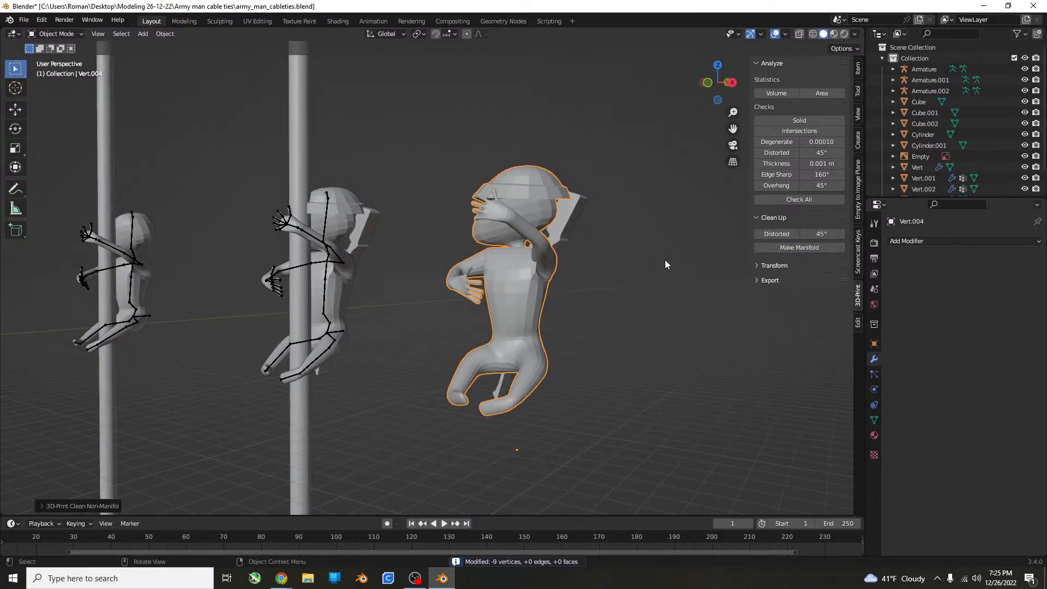
click(799, 248)
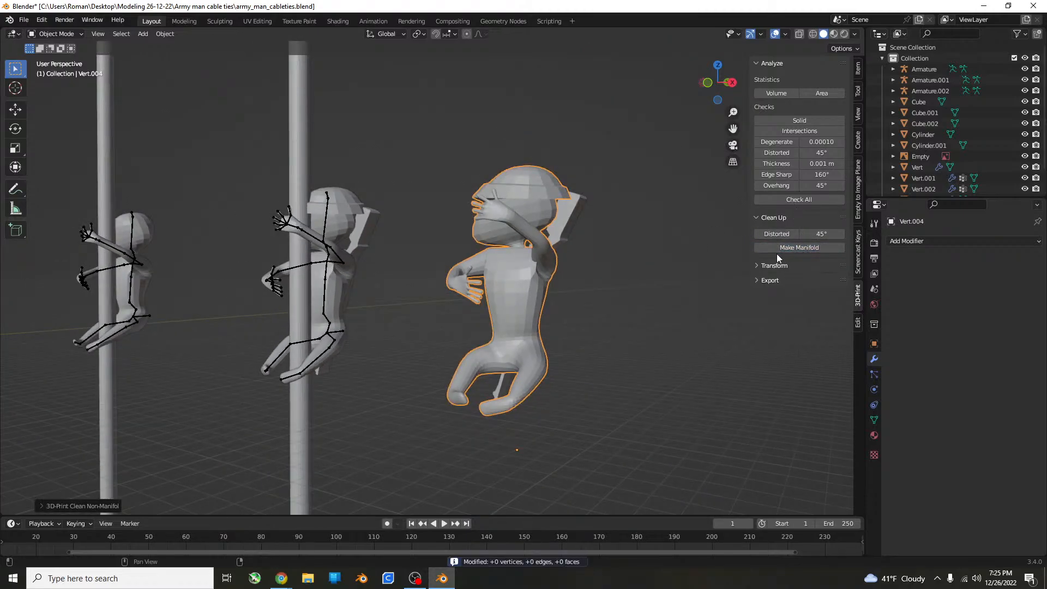
Merge all vertices of the rifle copy by distance and run the Make Manifold cleanup on it.
middle_drag(681, 256, 537, 260)
click(499, 221)
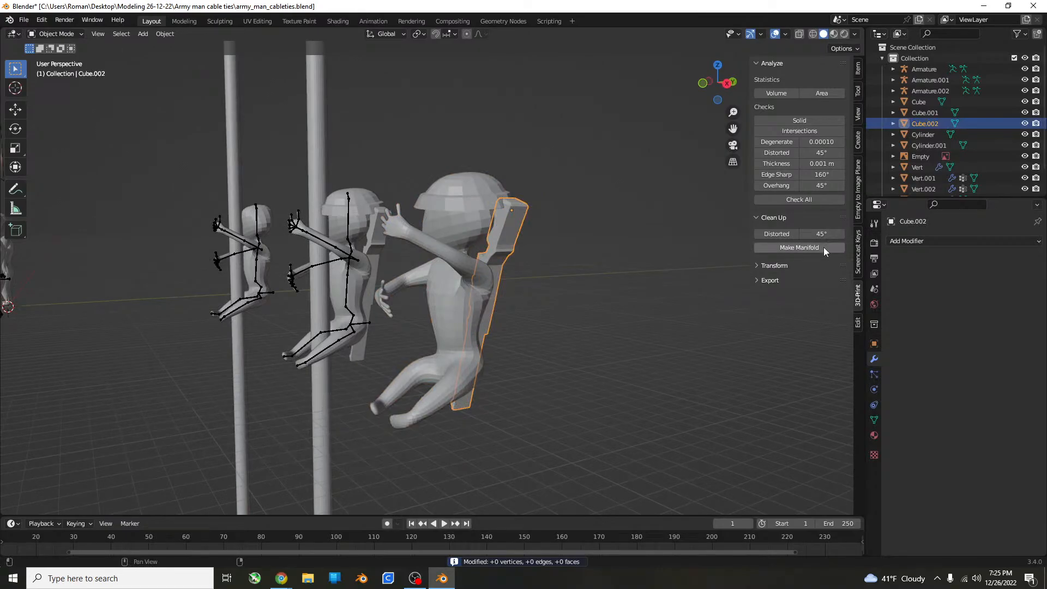
key(Tab)
key(a)
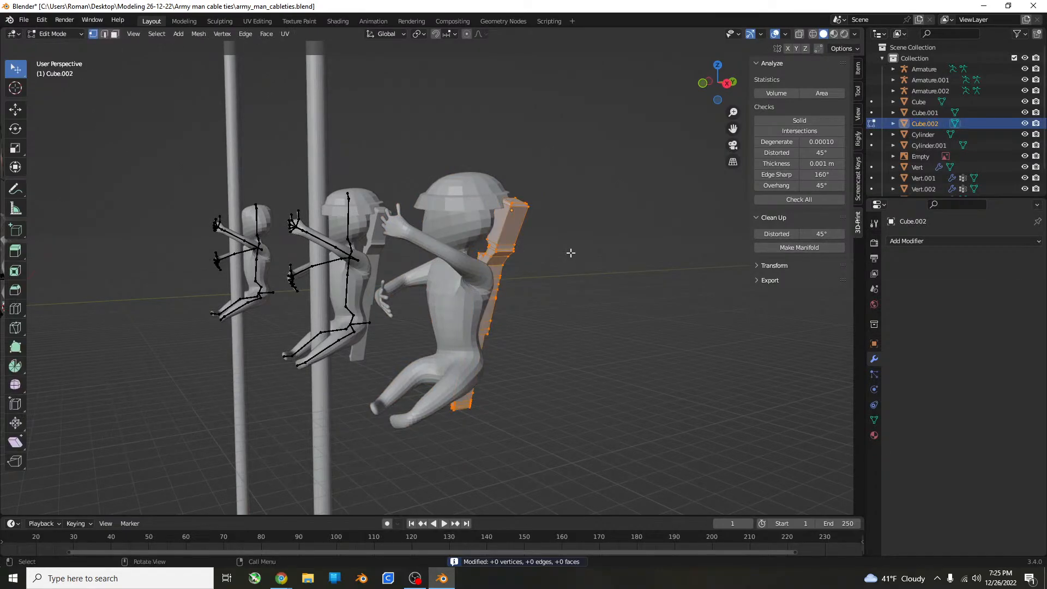
key(m)
click(560, 235)
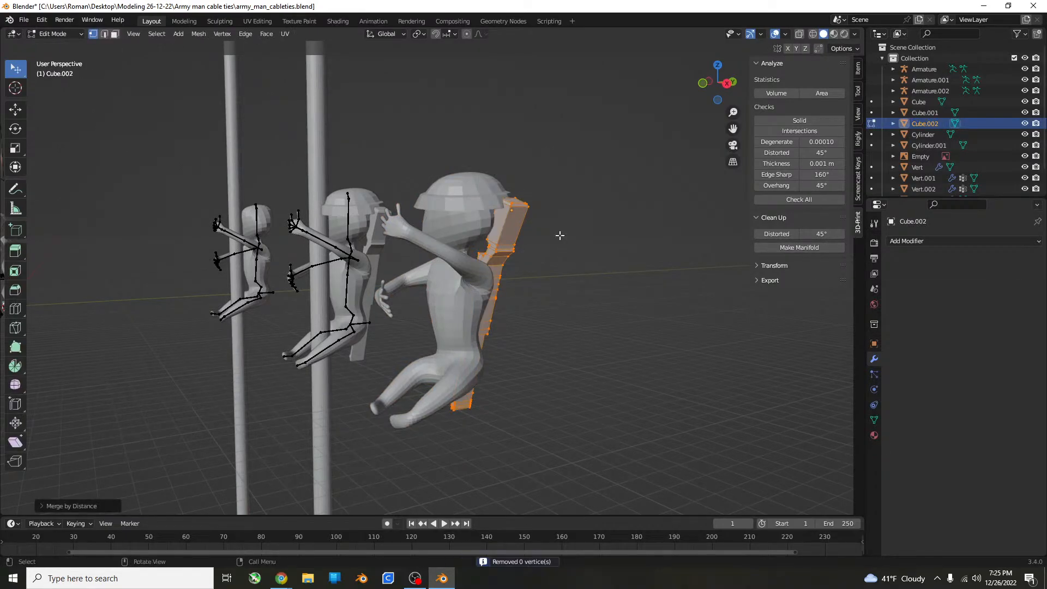
click(800, 249)
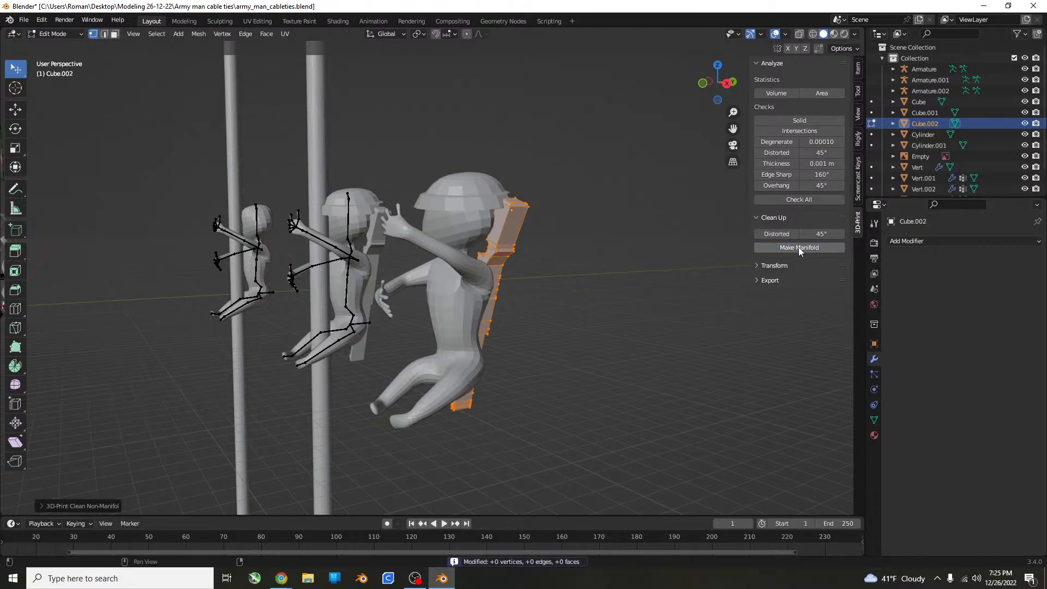
key(alt+a)
key(Tab)
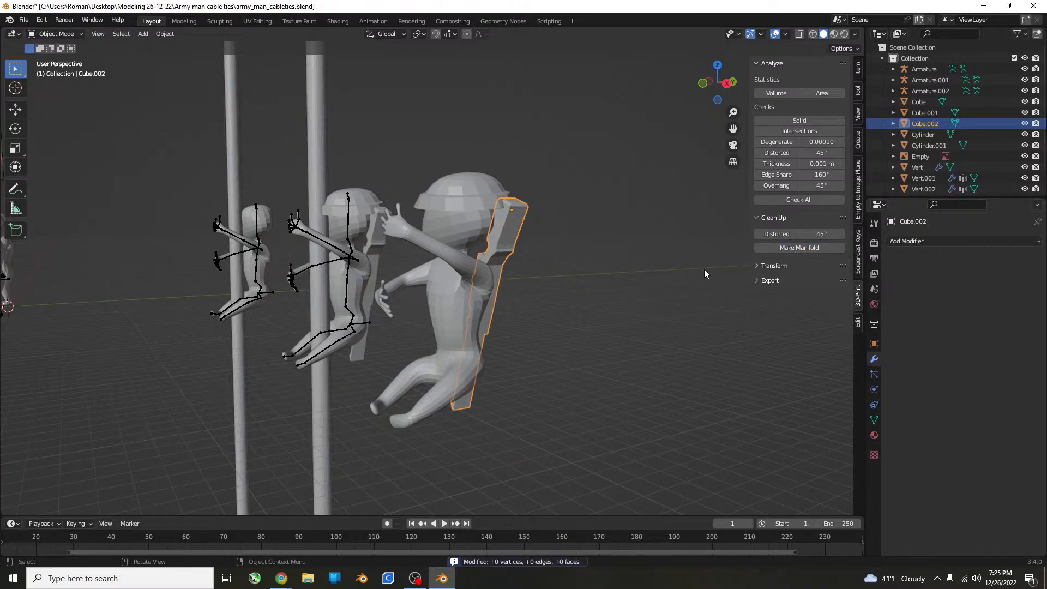
Join the rifle copy into the duplicated figure with a Bool Tool auto boolean Union.
click(483, 261)
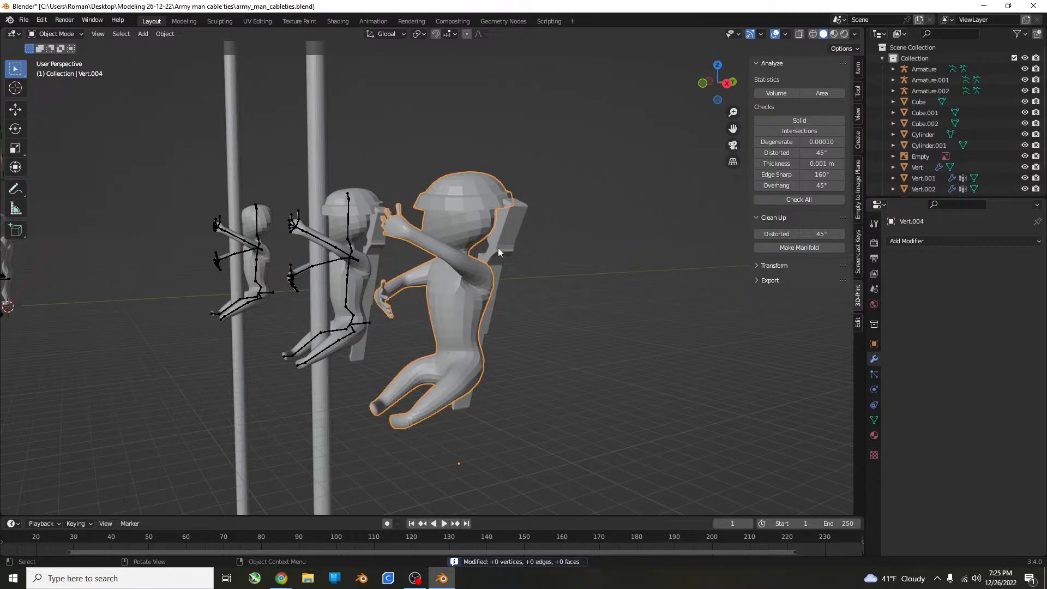
shift+click(498, 247)
shift+click(475, 225)
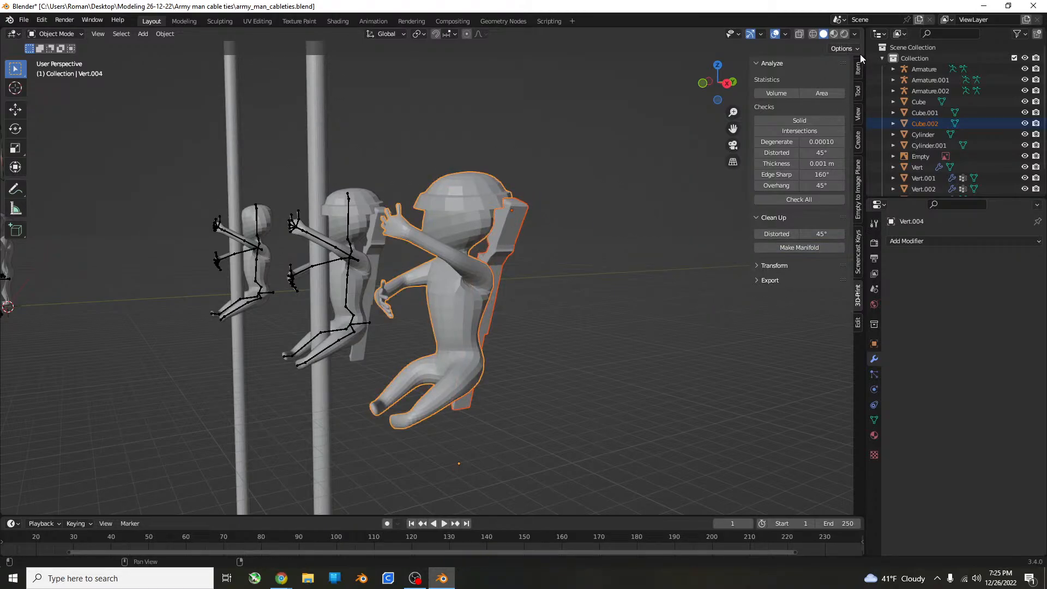
click(858, 324)
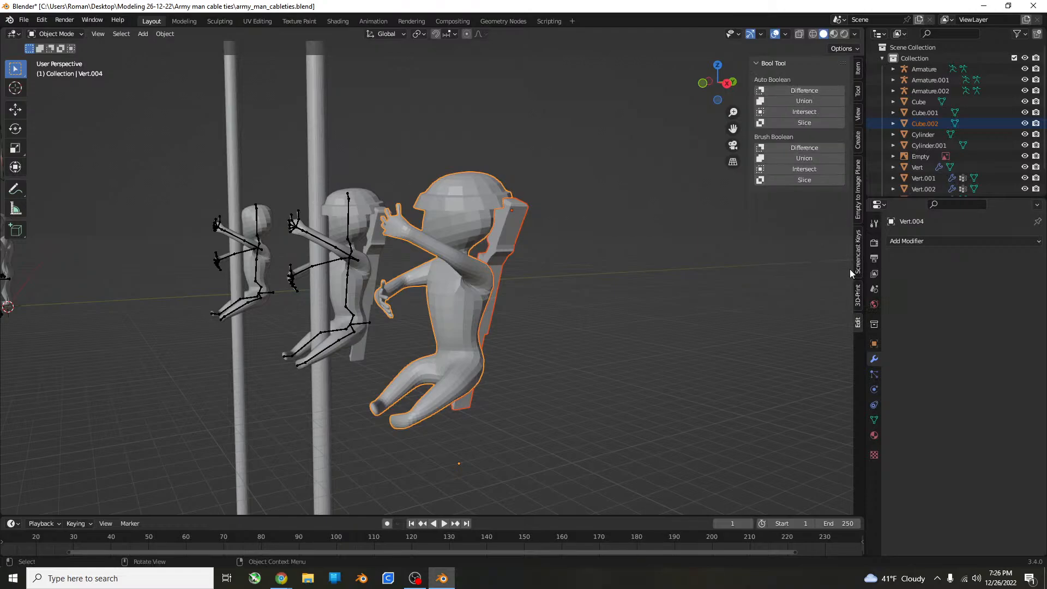
click(807, 103)
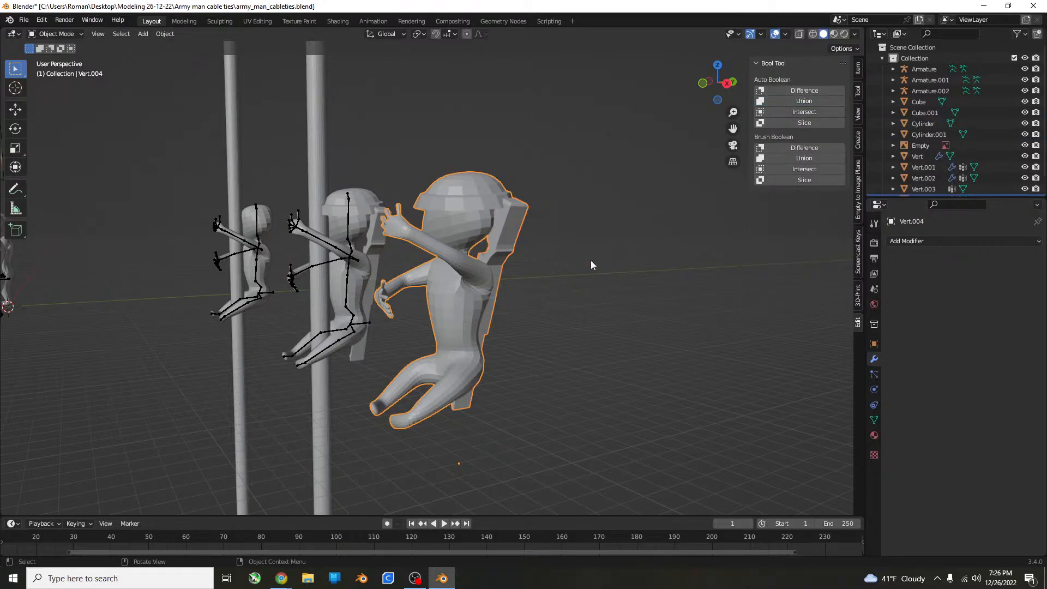
scroll(519, 280, down, 4)
key(g)
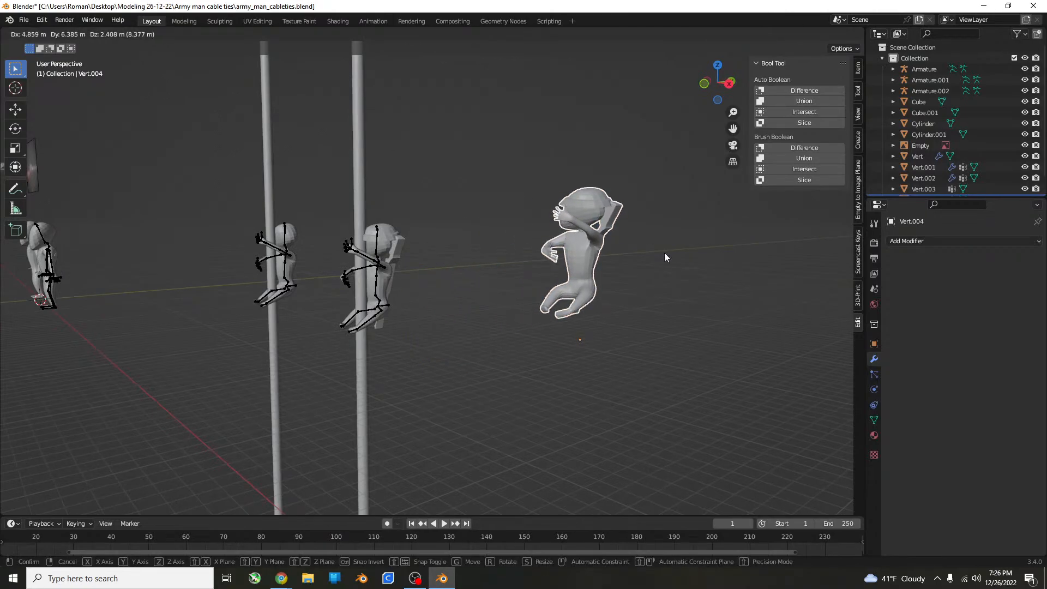
right_click(664, 253)
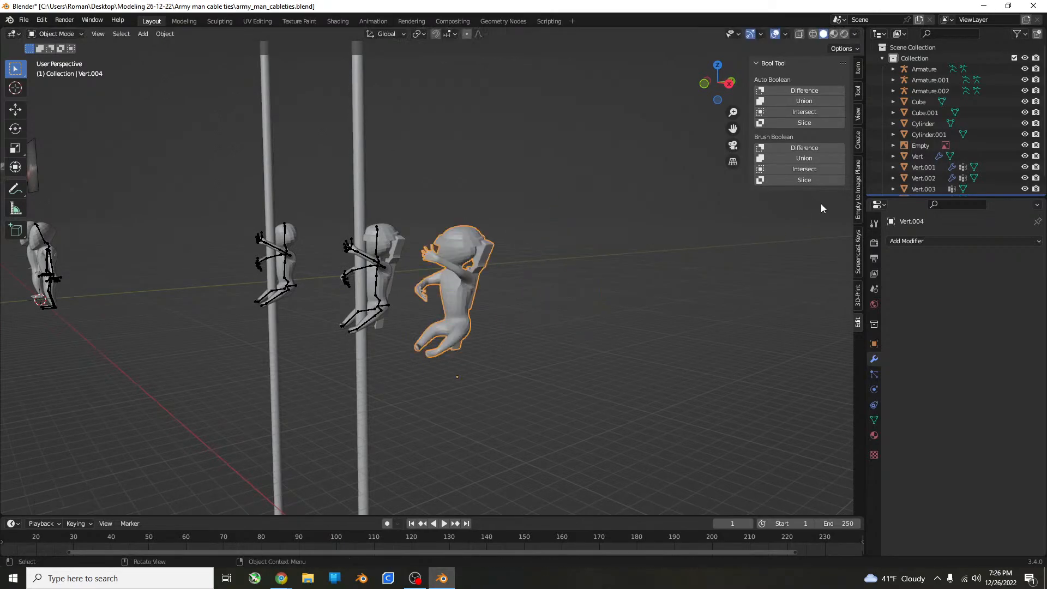
Run the 3D-Print Make Manifold cleanup three times on the combined figure and rifle.
click(859, 289)
click(801, 248)
scroll(549, 262, up, 5)
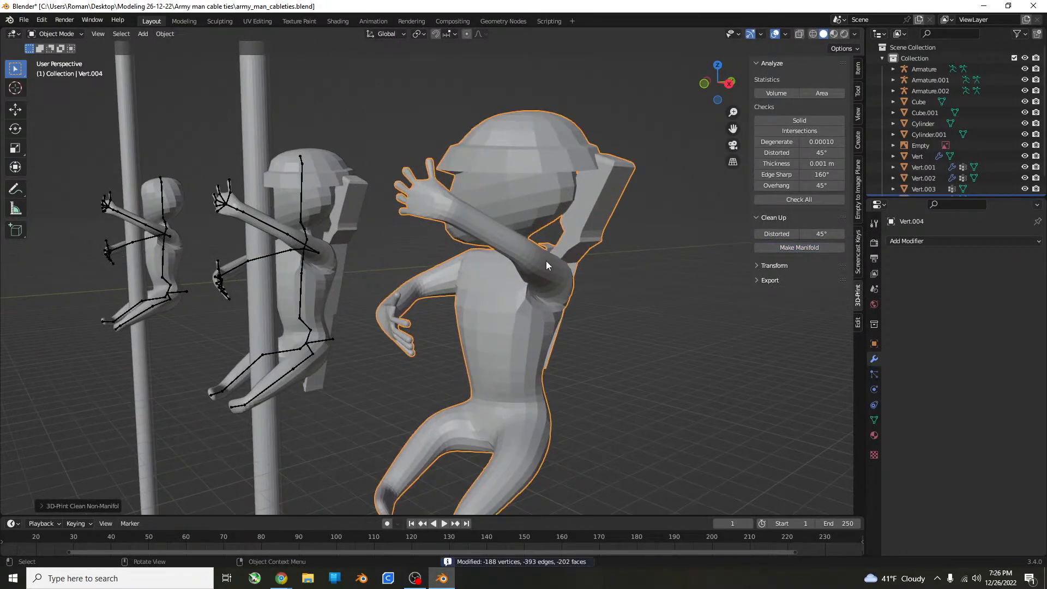
click(810, 246)
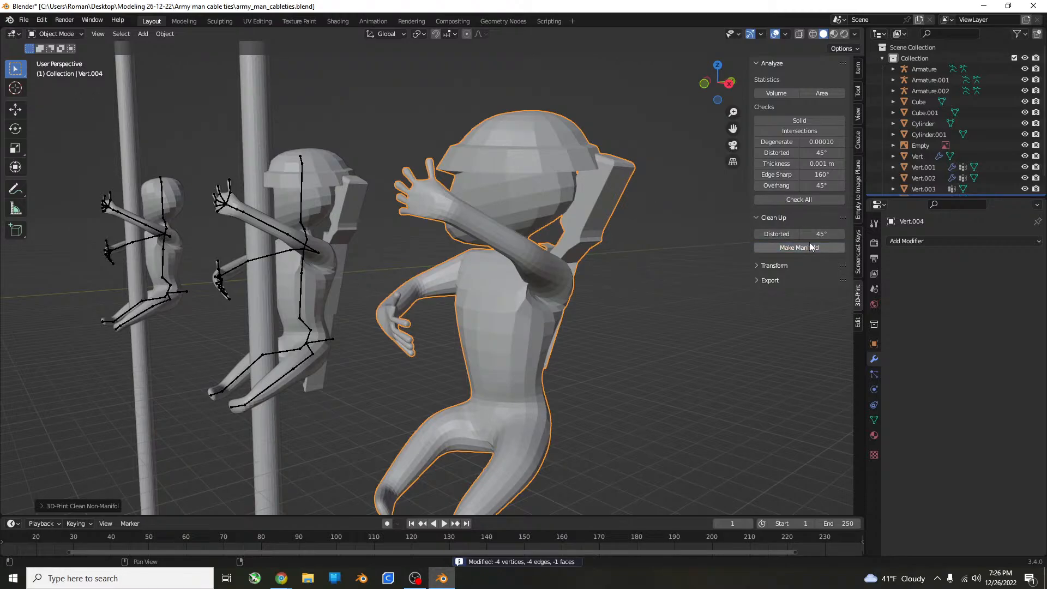
click(810, 247)
Inspect the combined figure's back and rifle from several sides and run the Make Manifold cleanup once more.
middle_drag(601, 263, 661, 283)
scroll(526, 253, up, 4)
scroll(460, 289, down, 5)
scroll(459, 287, down, 3)
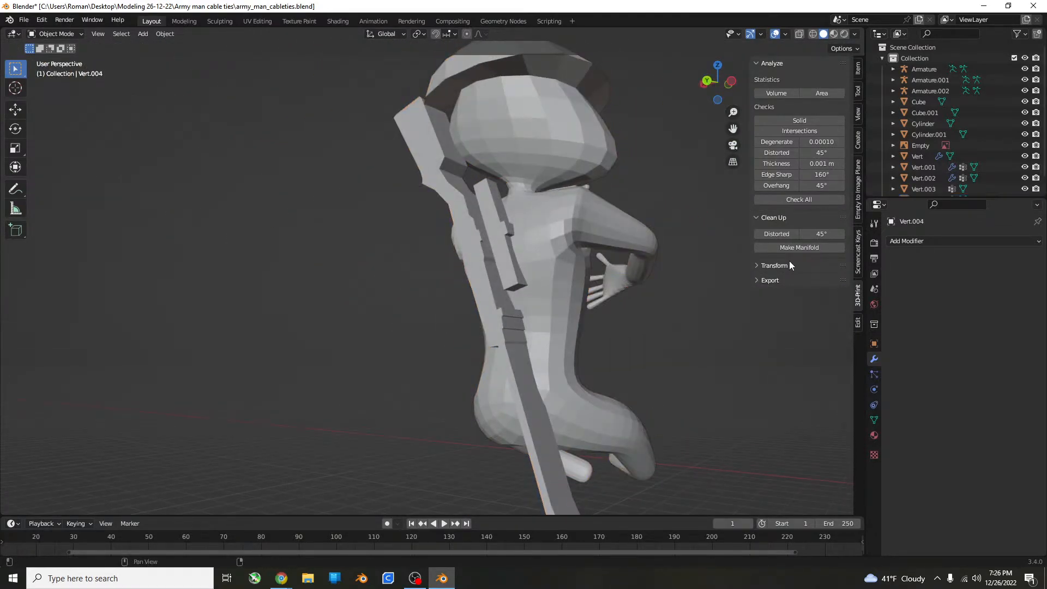
click(796, 247)
middle_drag(526, 293, 352, 320)
click(504, 314)
scroll(352, 320, down, 6)
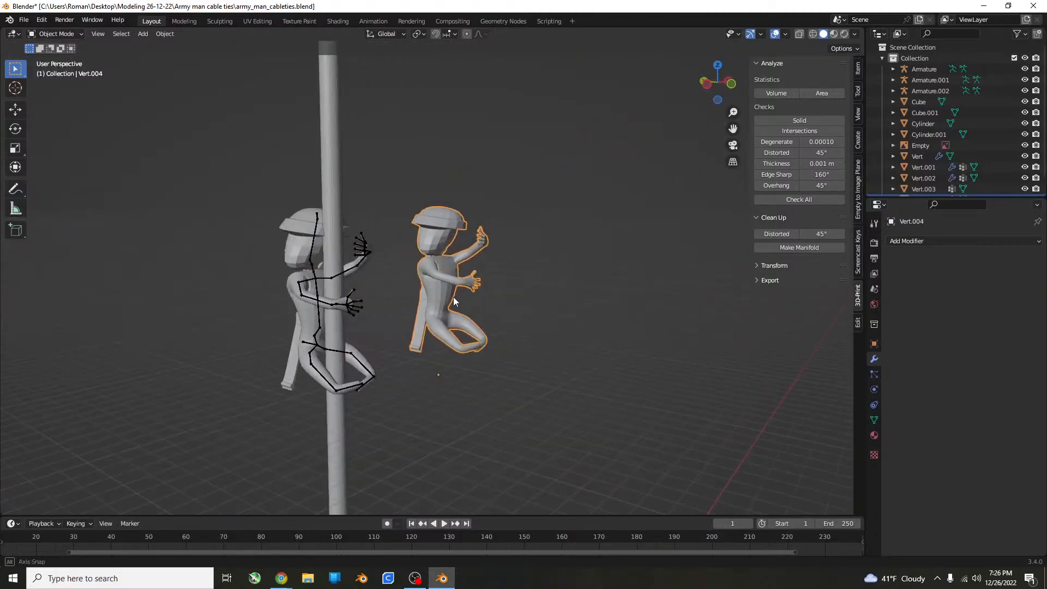
Save the blend file and export the combined figure as STL into a new folder named "STL fILES".
middle_drag(457, 295, 423, 302)
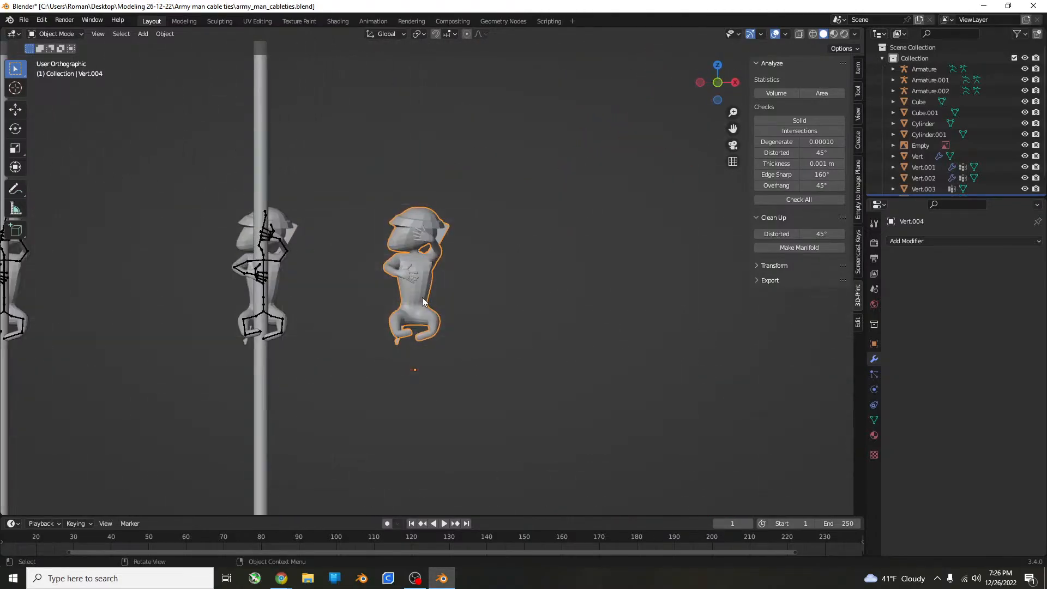
key(ctrl+s)
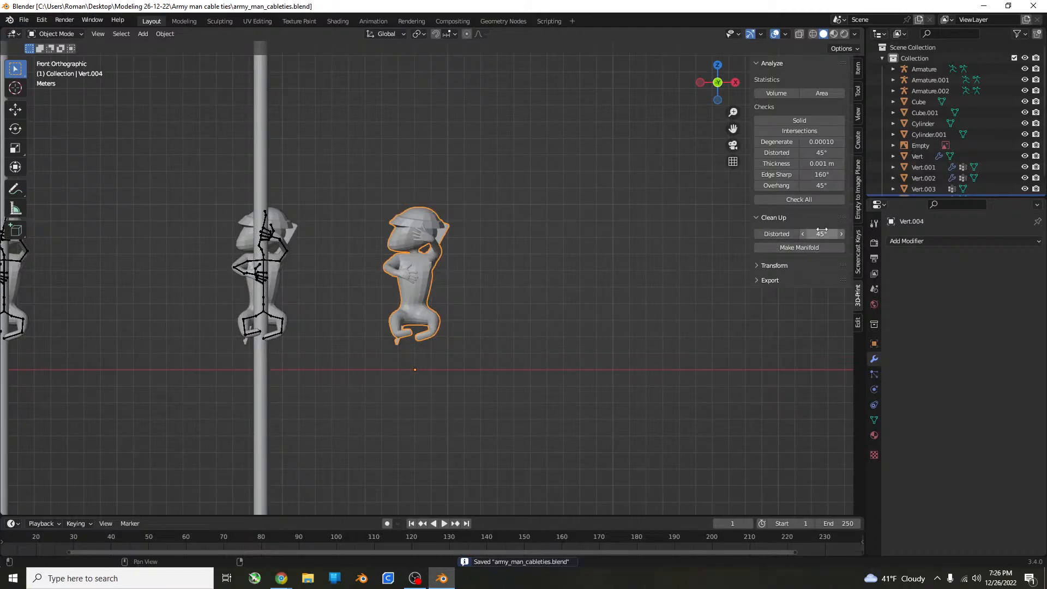
click(798, 266)
click(783, 328)
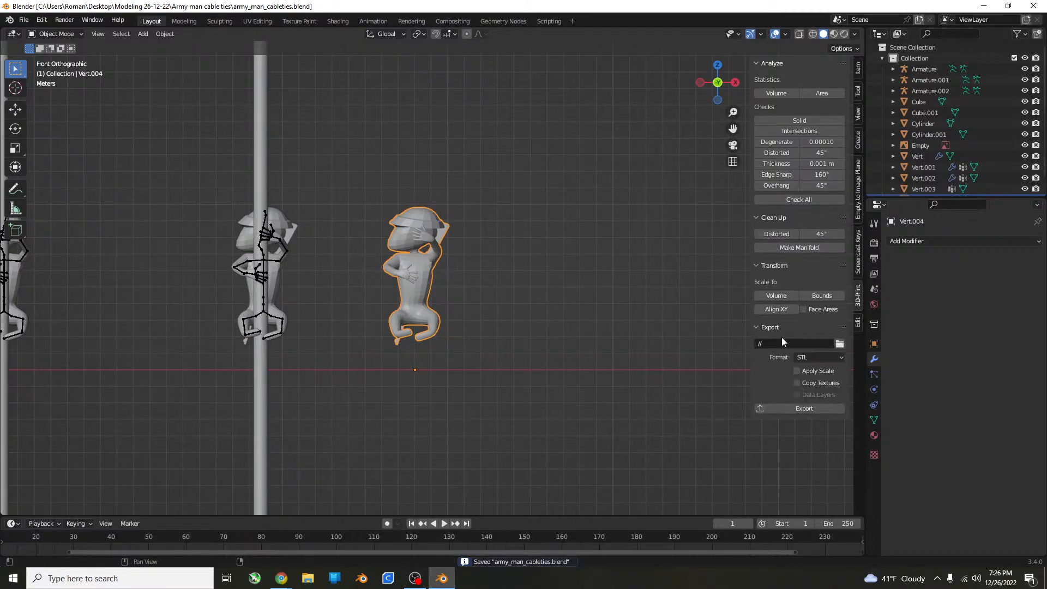
click(840, 344)
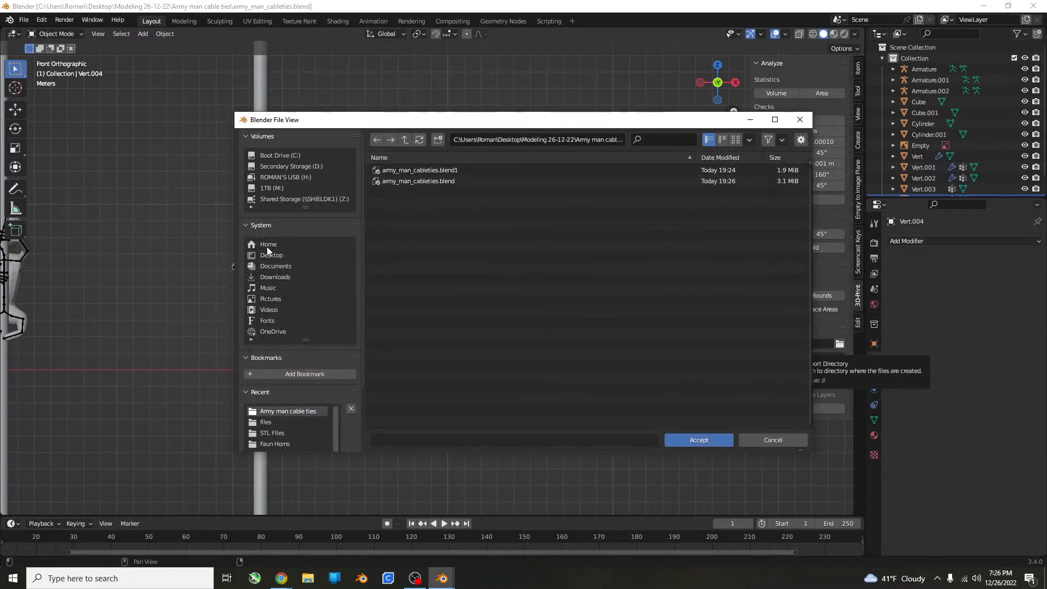
click(438, 140)
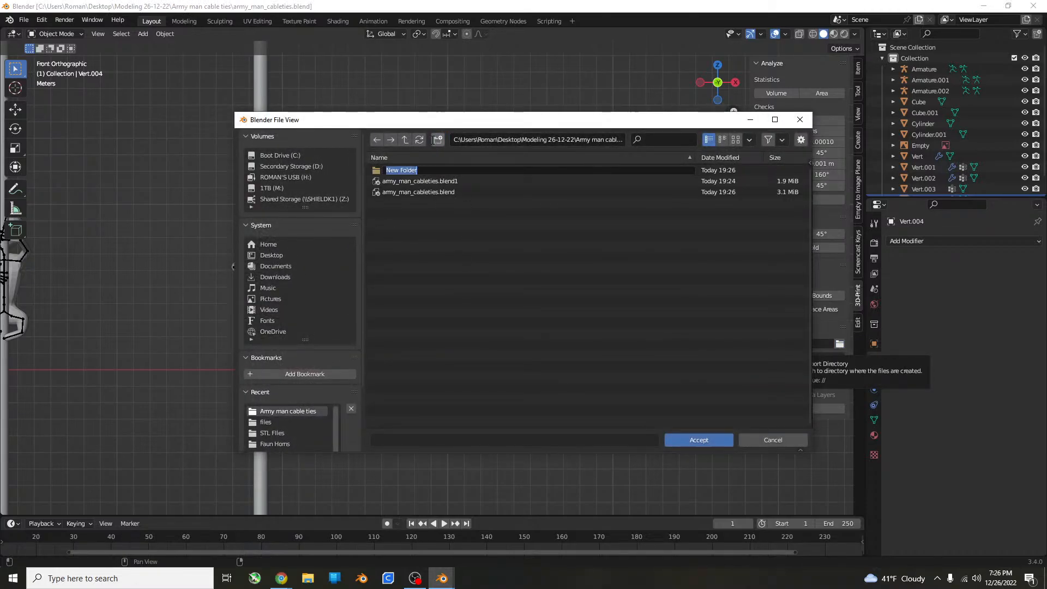
text(sTL fILES)
key(Return)
double_click(515, 170)
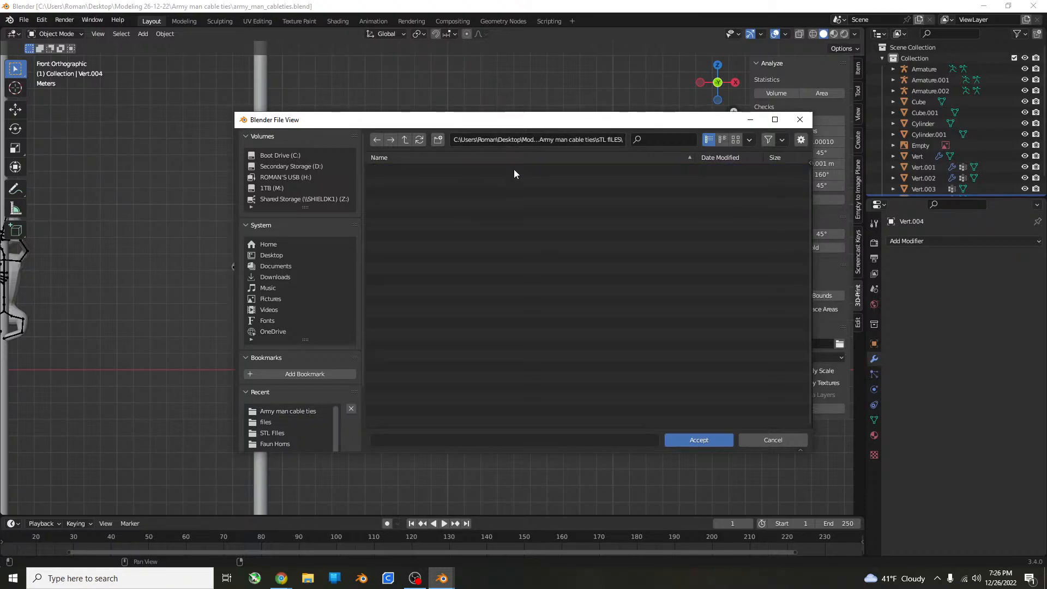
click(709, 439)
click(824, 407)
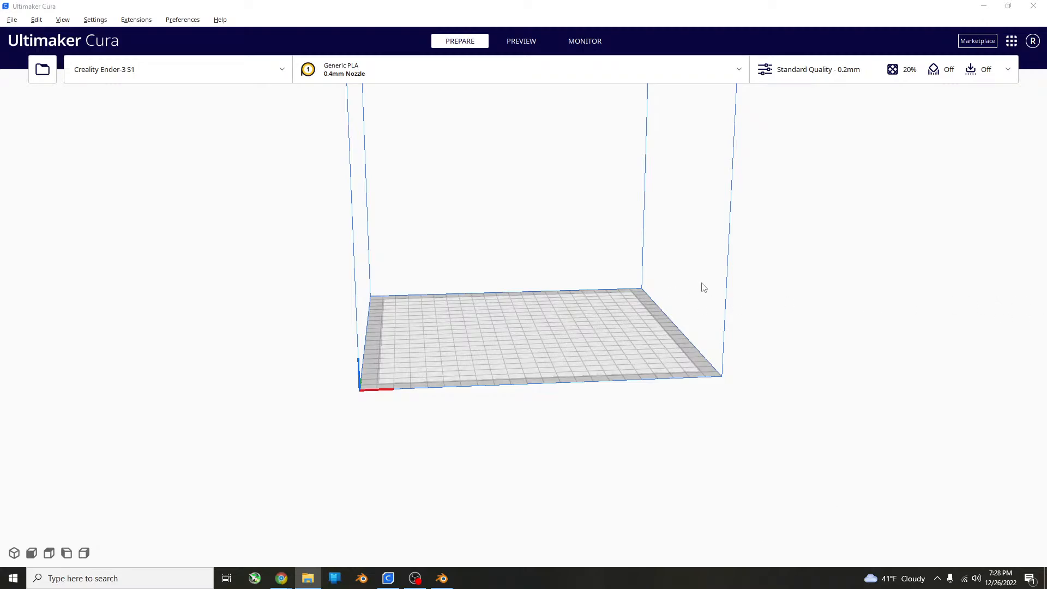
Switch to Ultimaker Cura, load the exported army_man_cableties-Vert_004 STL onto the build plate and select the figure.
drag(1041, 223, 574, 324)
scroll(625, 330, up, 5)
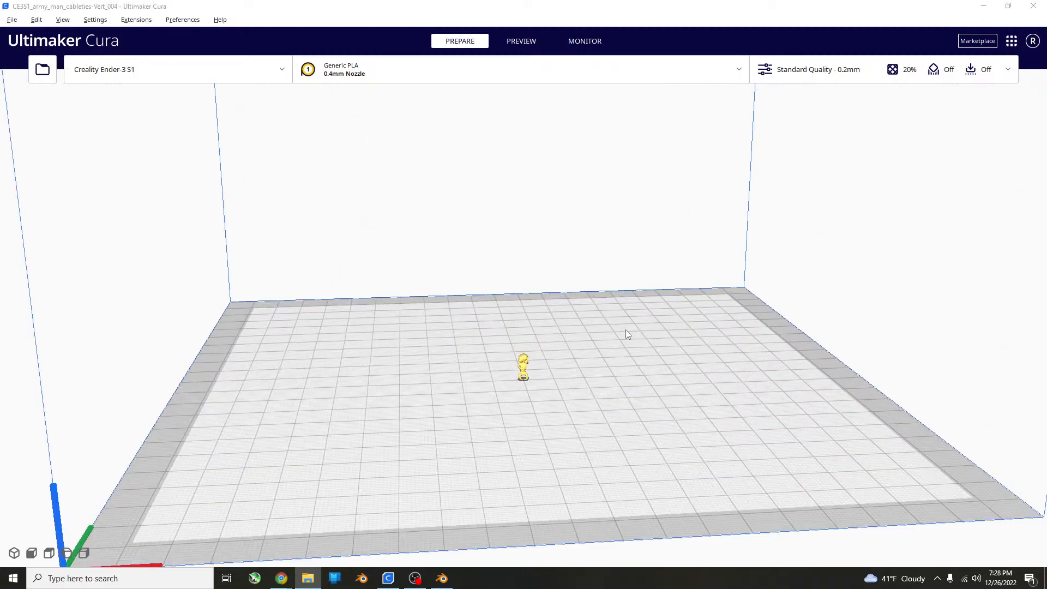
right_drag(624, 331, 581, 277)
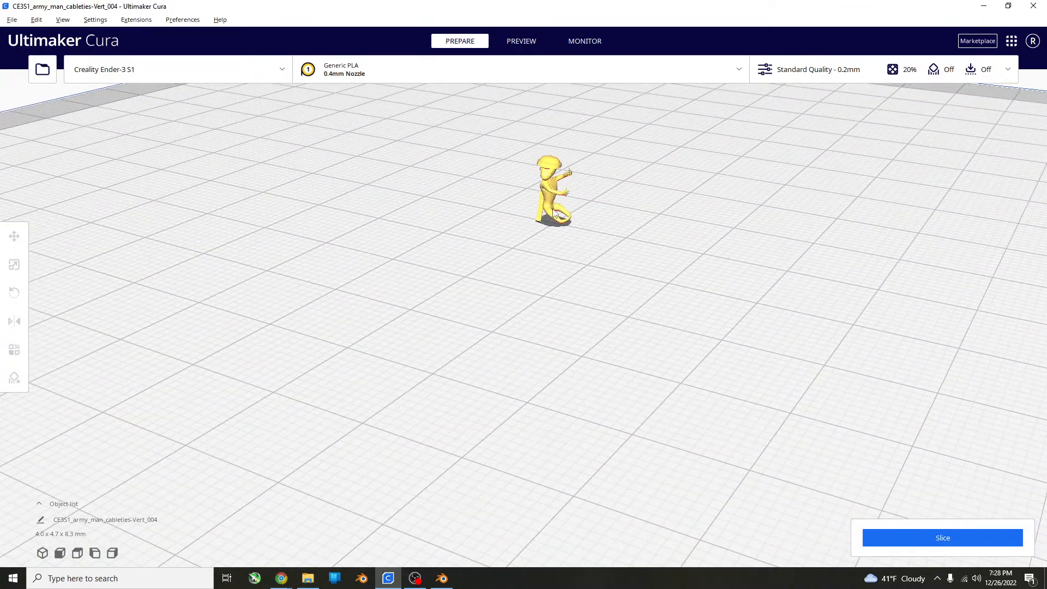
click(555, 212)
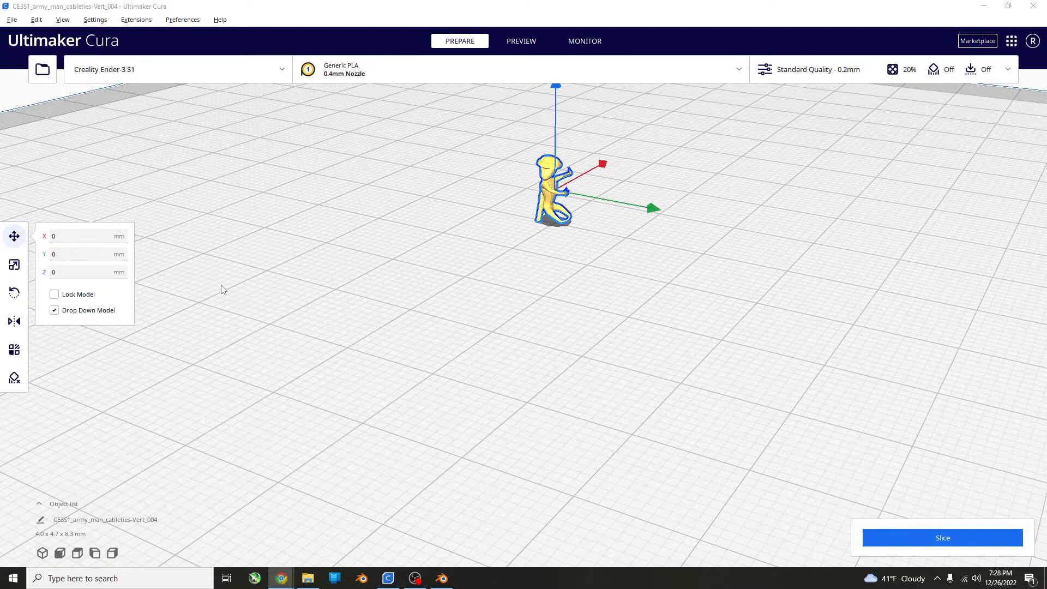
Scale the figure uniformly to a Z height of 25.4 mm and view it from the side.
click(14, 264)
click(71, 300)
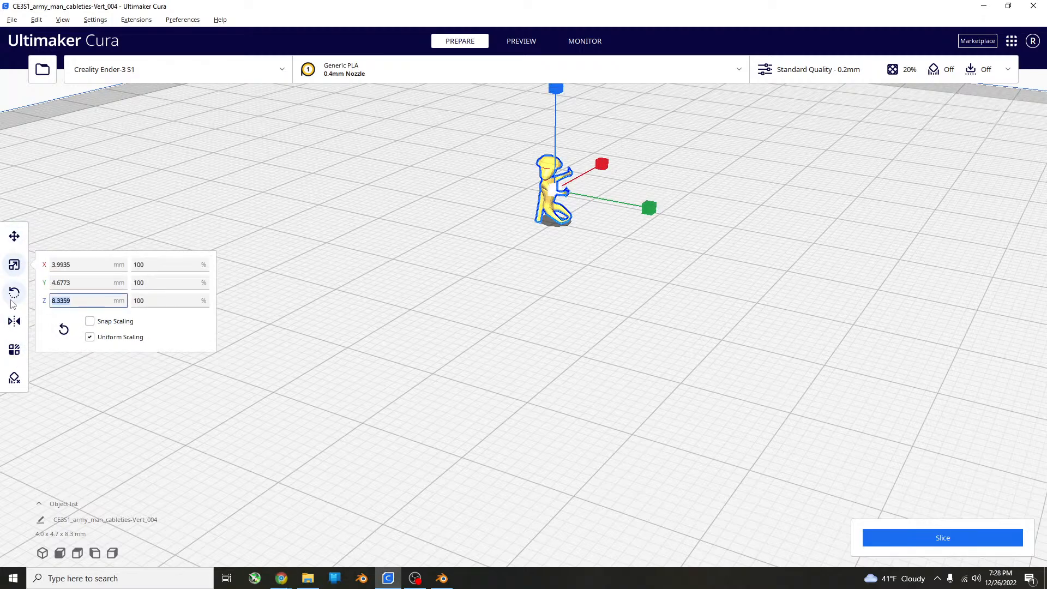
text(25.4)
key(Return)
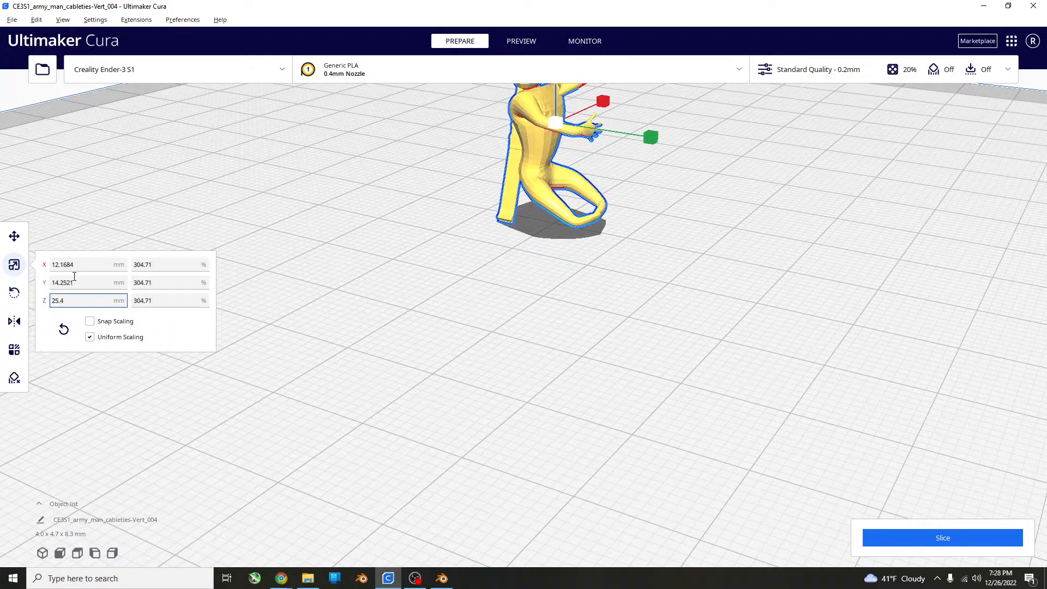
scroll(338, 176, down, 4)
shift+middle_drag(677, 184, 675, 188)
shift+right_drag(675, 187, 595, 338)
right_drag(595, 338, 704, 217)
key(alt+Tab)
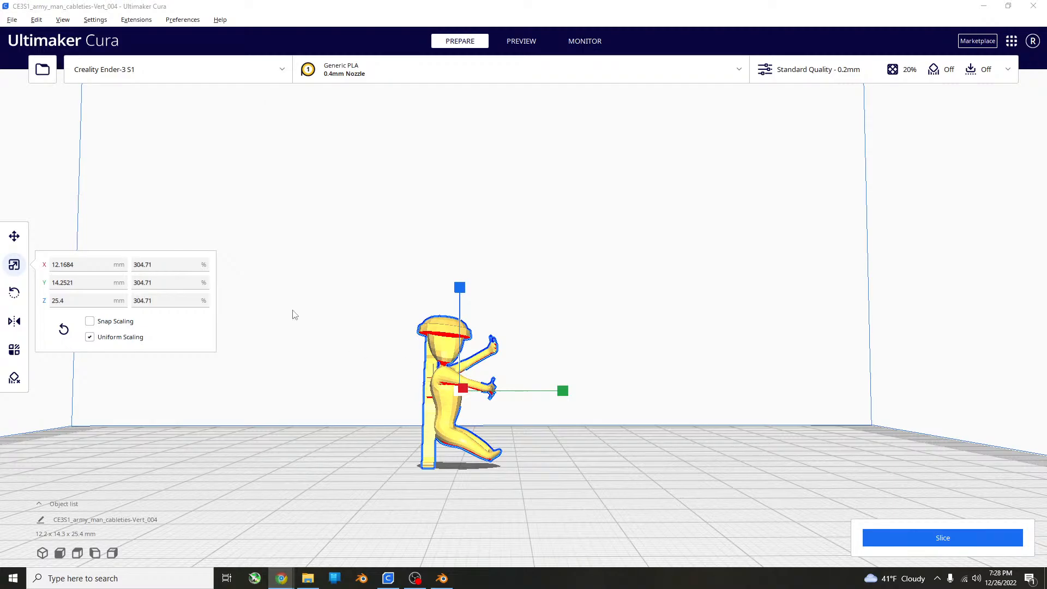
Scale the figure uniformly to a Z height of 38.1 mm.
click(106, 299)
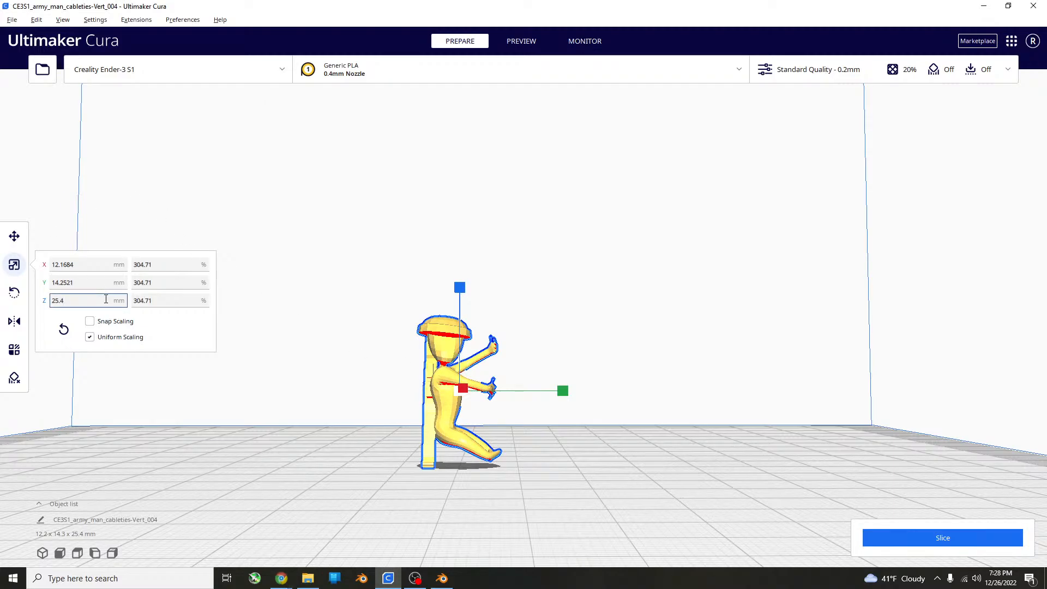
text(38.1)
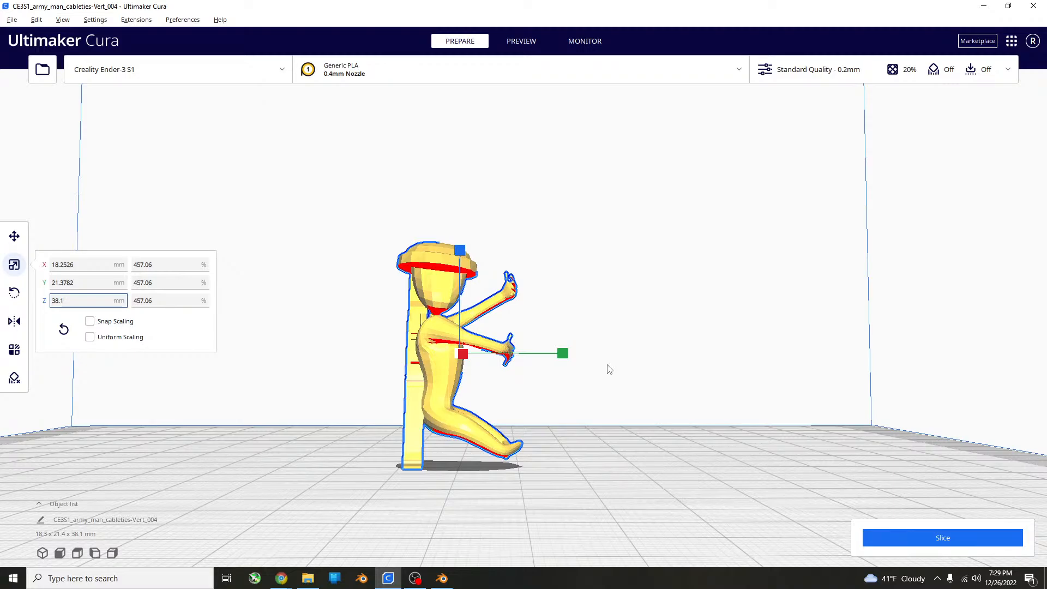
key(ctrl+s)
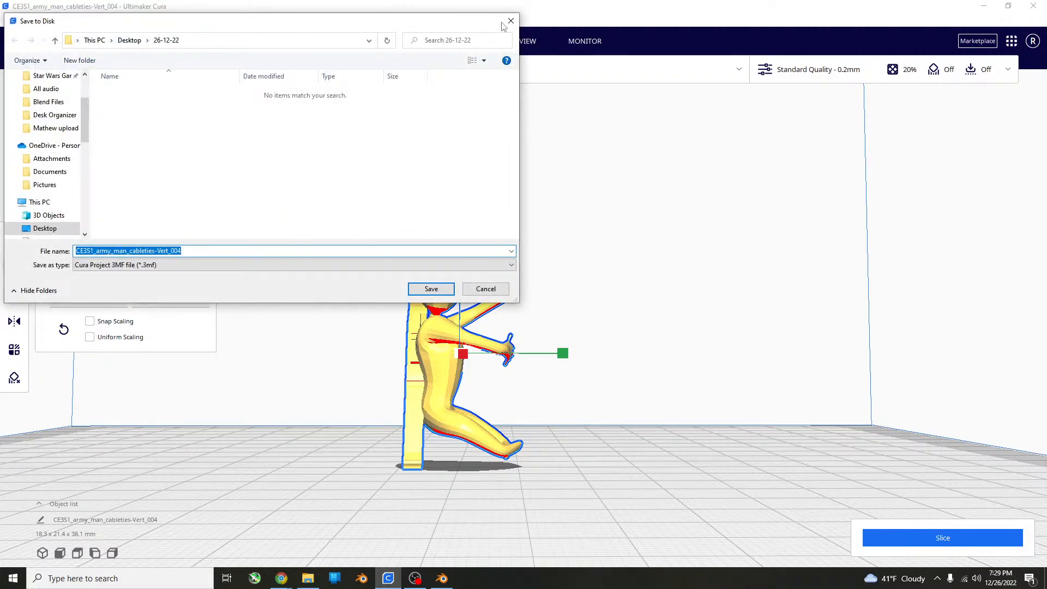
click(504, 25)
scroll(623, 427, up, 4)
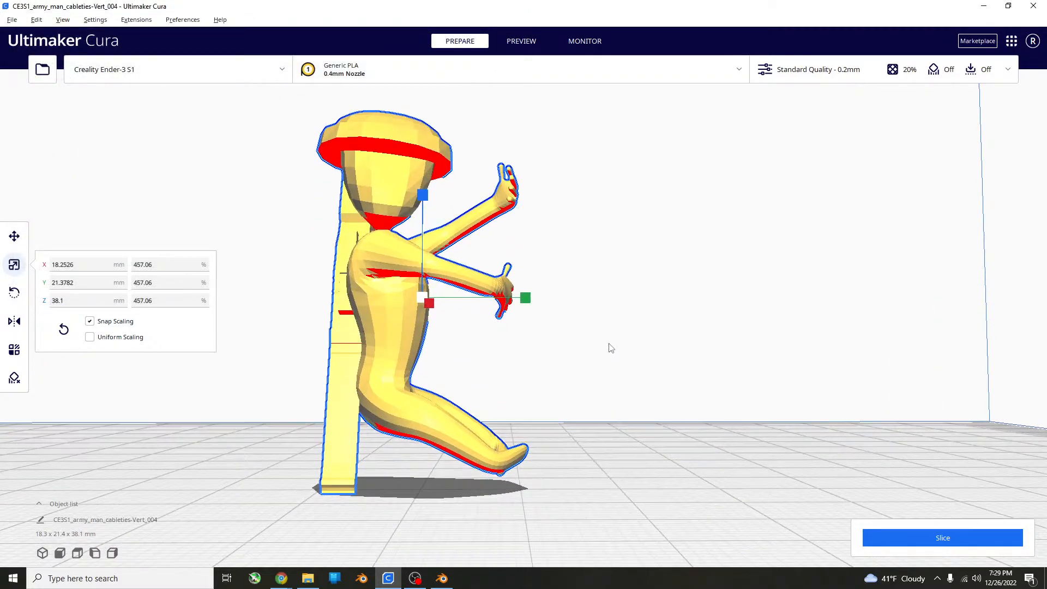
shift+middle_drag(609, 344, 608, 339)
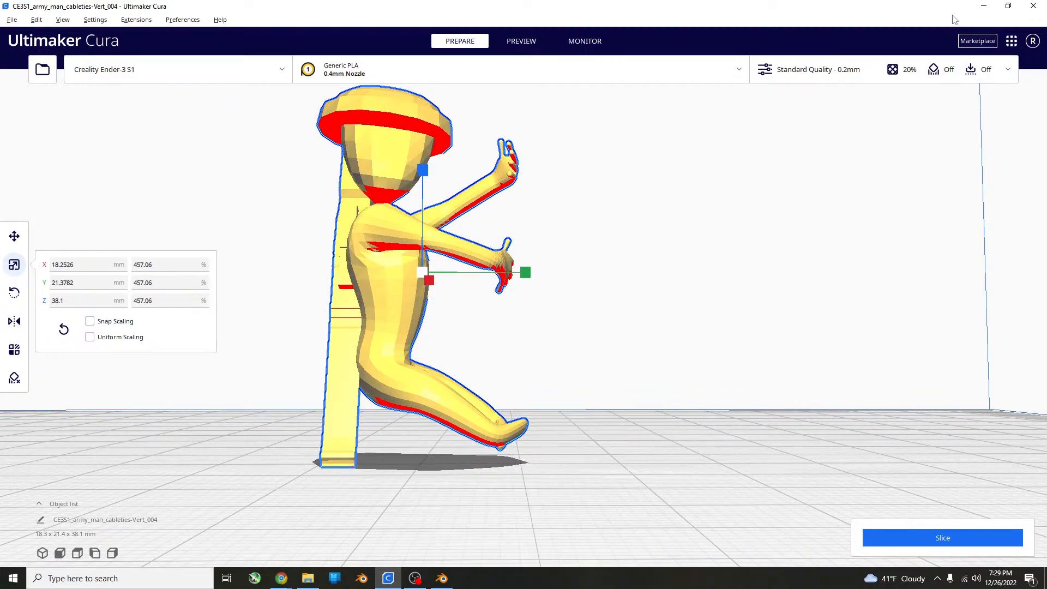
Rotate the figure 90° about the X axis so it lies on its back with arms and legs pointing up.
click(1010, 68)
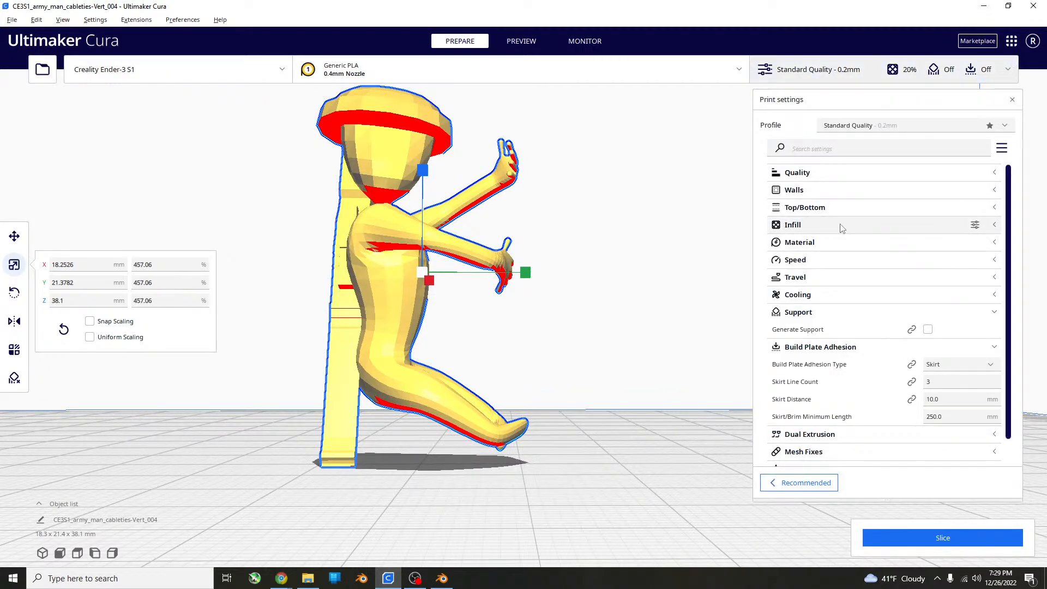
click(638, 172)
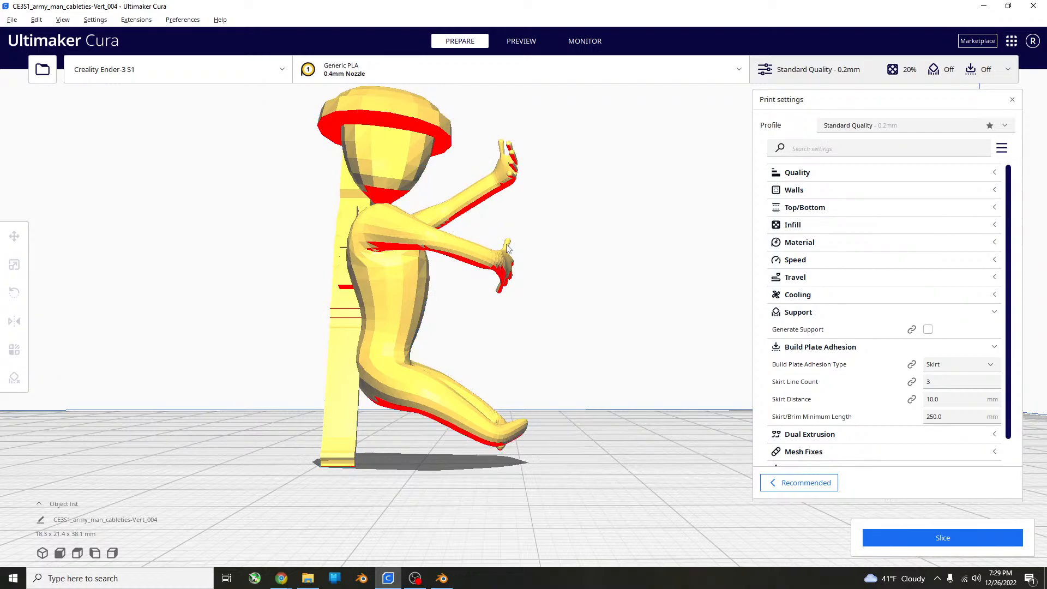
click(507, 248)
click(14, 292)
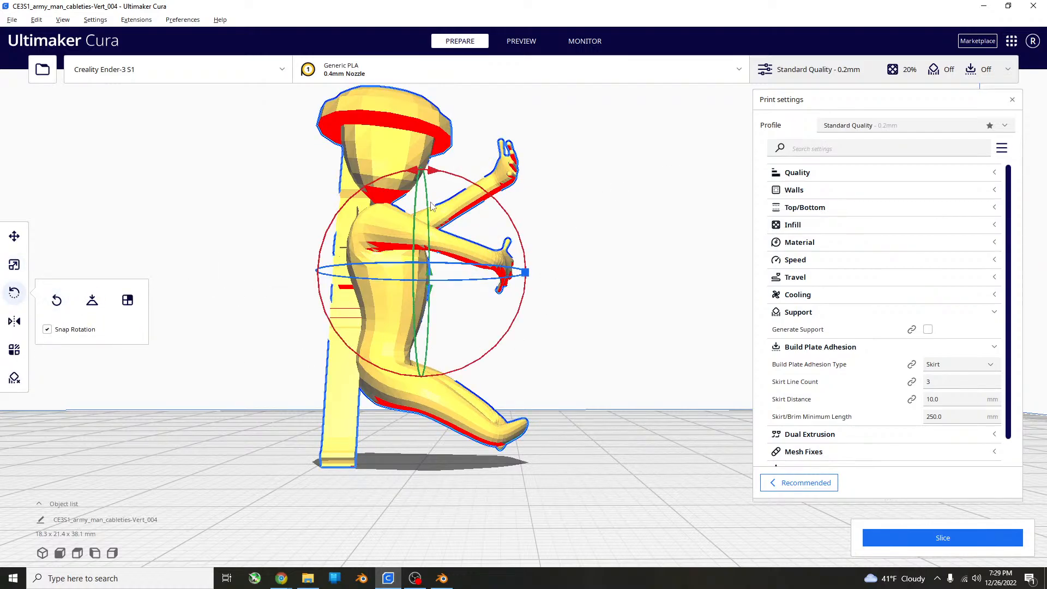
drag(410, 173, 240, 316)
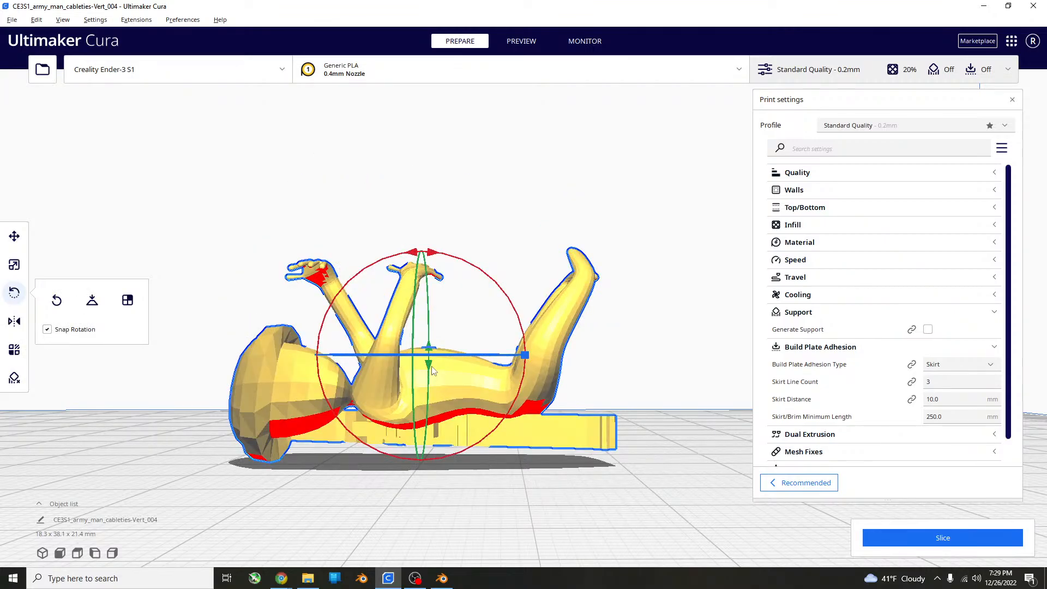
mouse_move(673, 348)
right_down()
mouse_move(675, 332)
mouse_move(673, 370)
right_up()
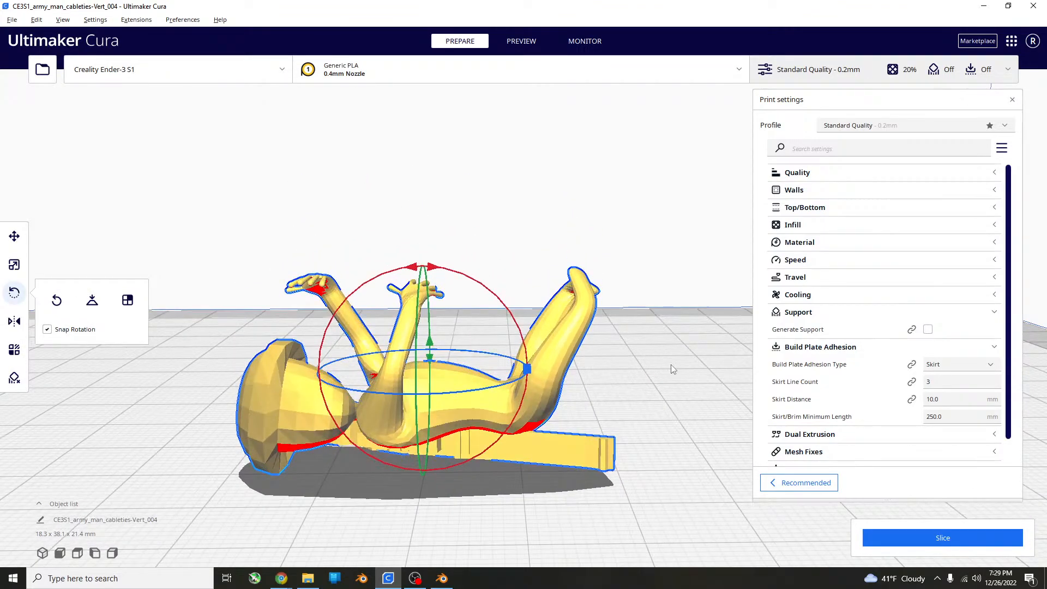
Slice the reclined figure with Standard Quality 0.2 mm and support off, and show its layer preview.
scroll(635, 367, up, 10)
middle_drag(398, 351, 965, 521)
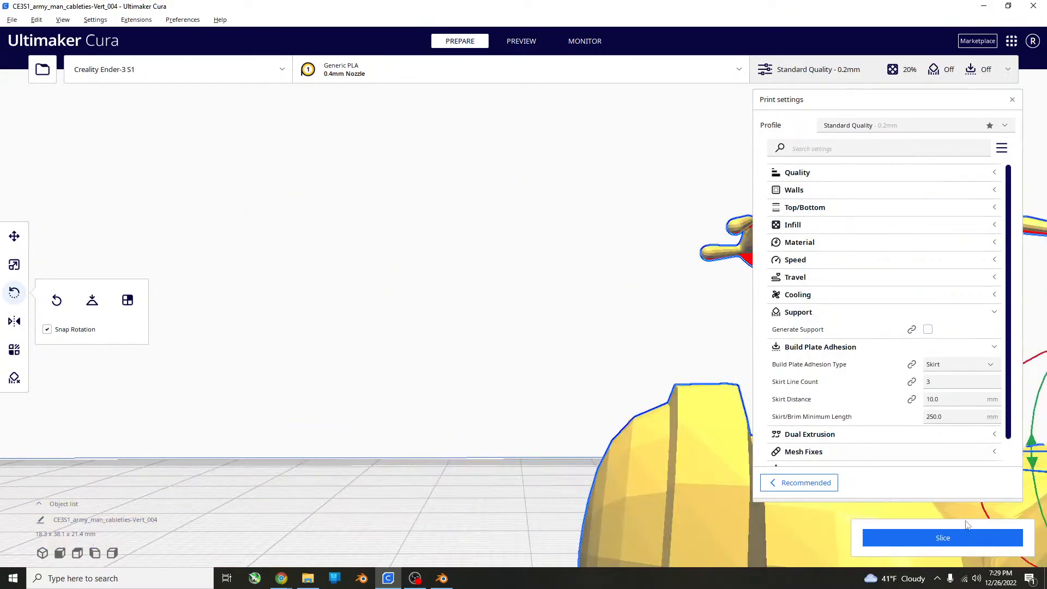
click(925, 533)
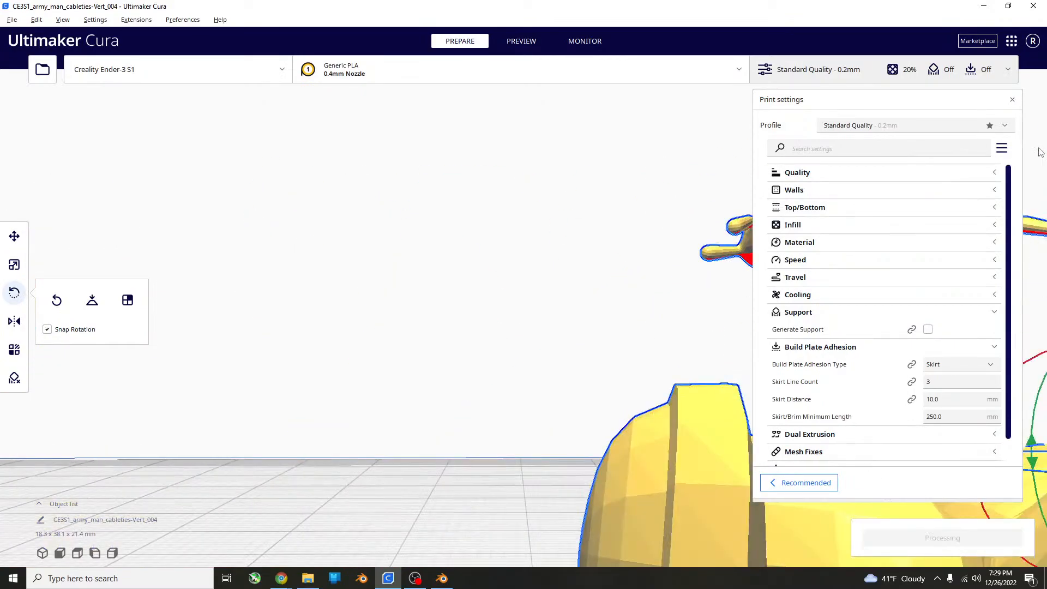
click(1012, 101)
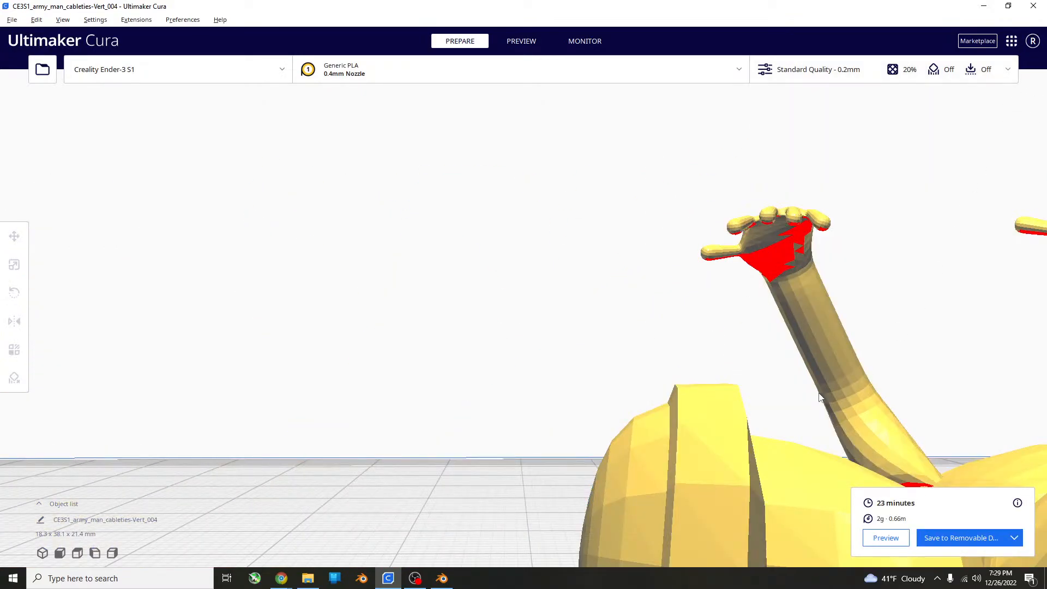
middle_drag(820, 398, 507, 309)
click(892, 543)
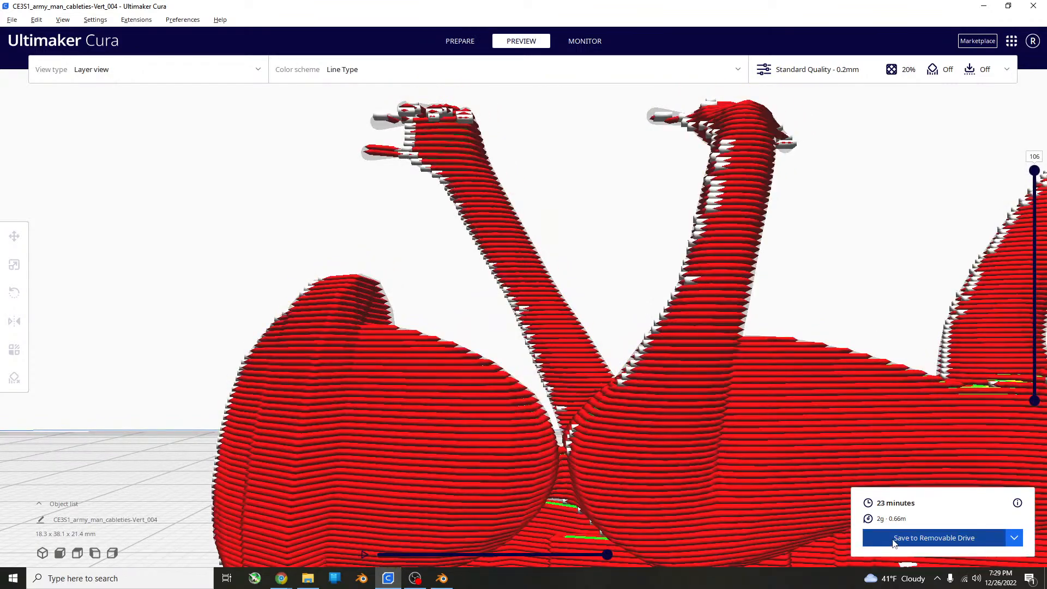
Lower the layer preview to layer 90 and step upward, examining where the hands and feet begin to overhang.
scroll(869, 423, down, 5)
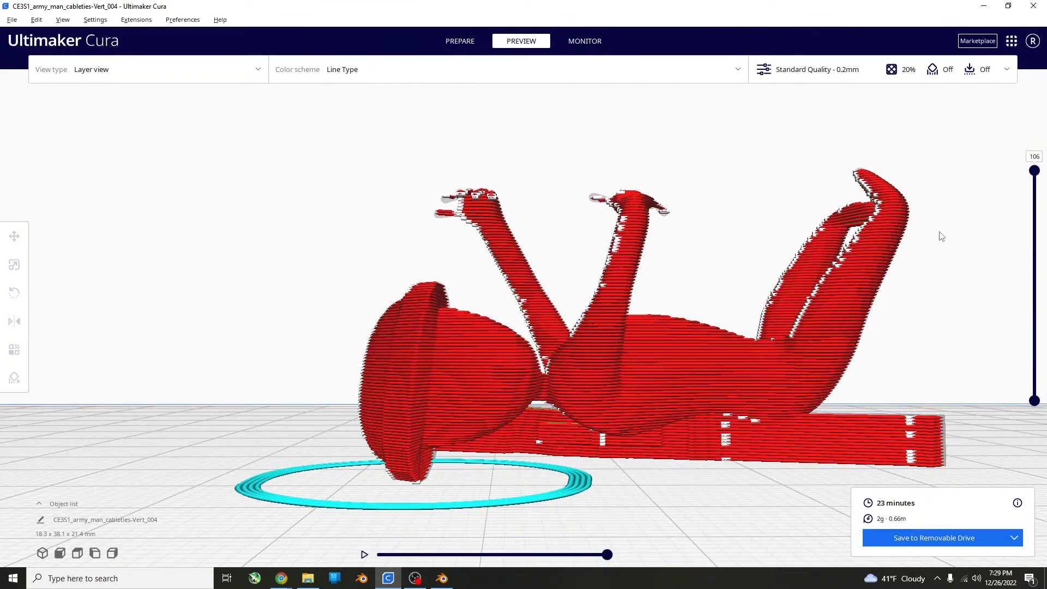
drag(1034, 174, 1002, 213)
right_drag(740, 278, 622, 303)
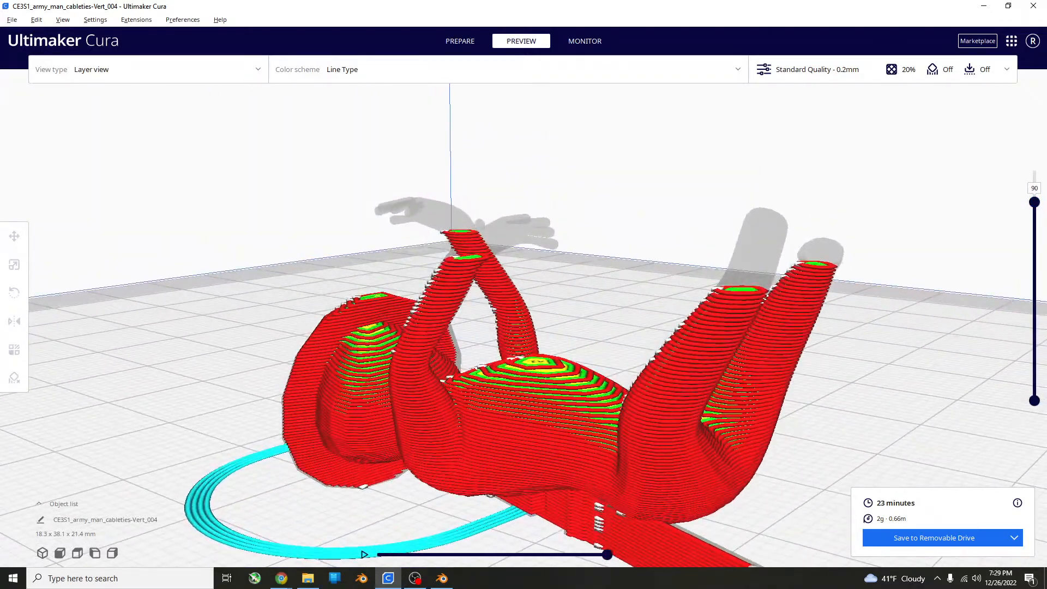
right_drag(855, 253, 747, 243)
drag(1031, 206, 1035, 190)
key(Up)
key(Up)
key(Up)
key(Up)
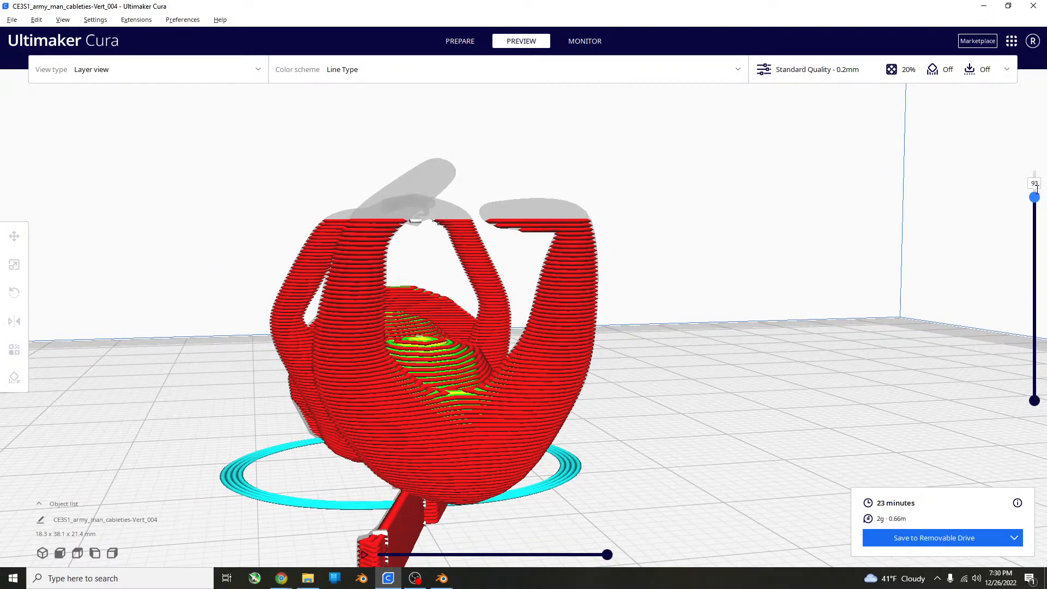
Examine the hands and feet from several sides while raising the preview through the upper layers to layer 106.
right_drag(920, 220, 948, 195)
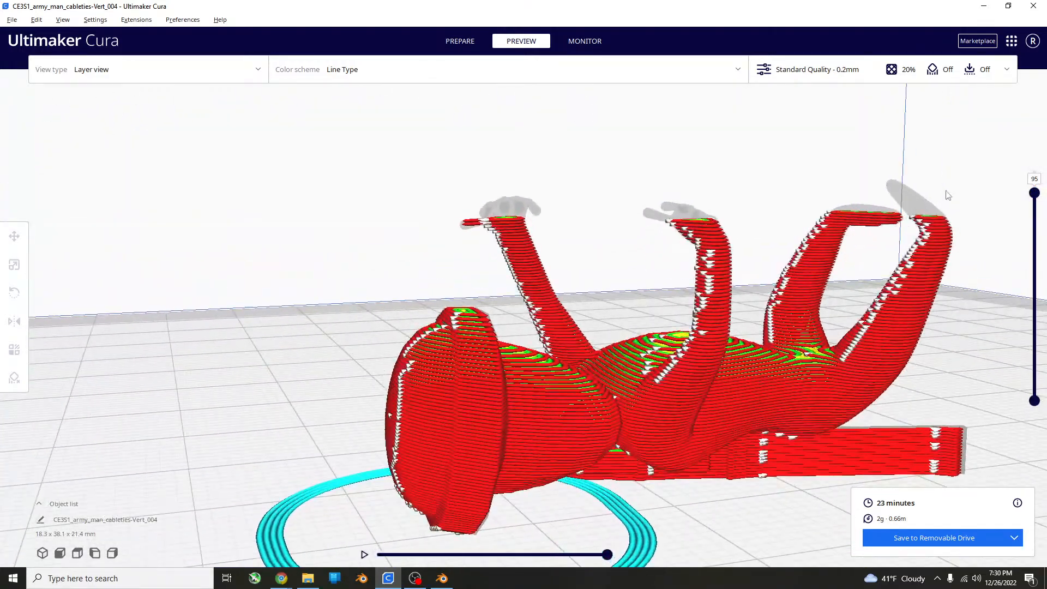
key(Up)
key(Up)
key(Up)
key(Up)
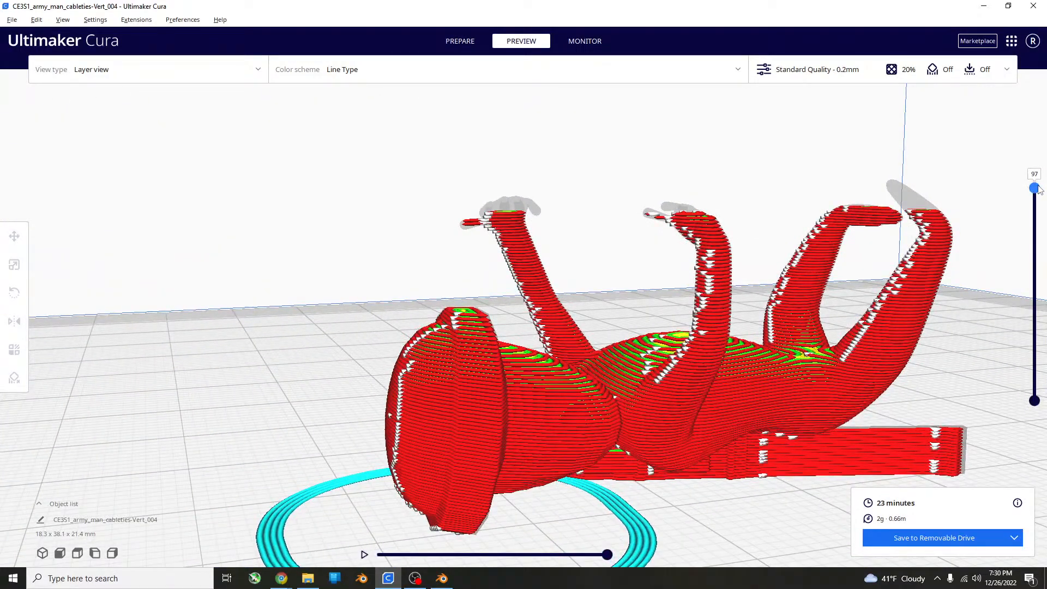
right_drag(638, 233, 784, 233)
drag(1037, 185, 961, 169)
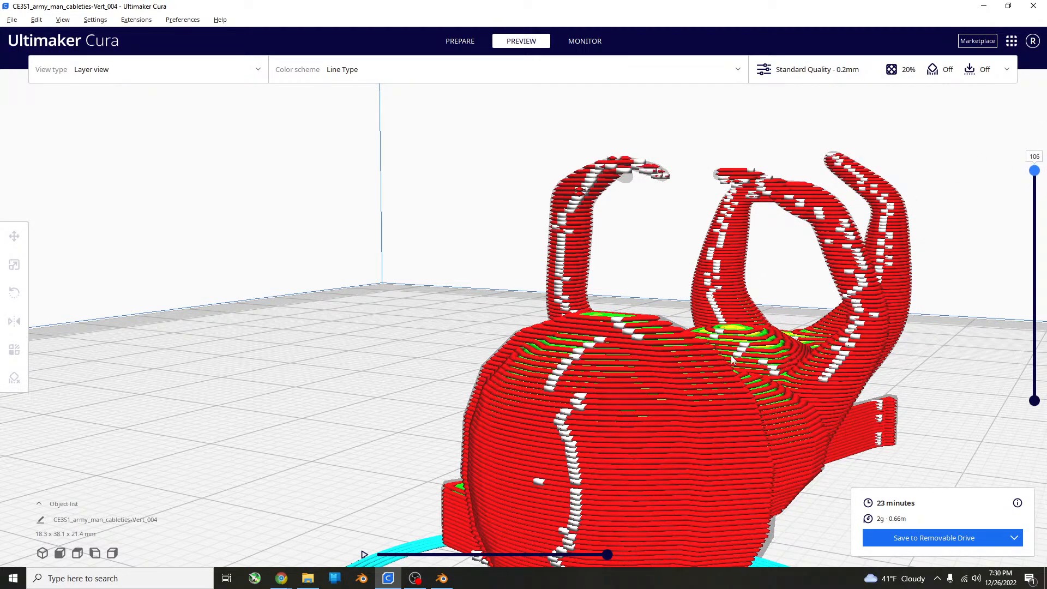
Enable Generate Support in the print settings.
click(1009, 70)
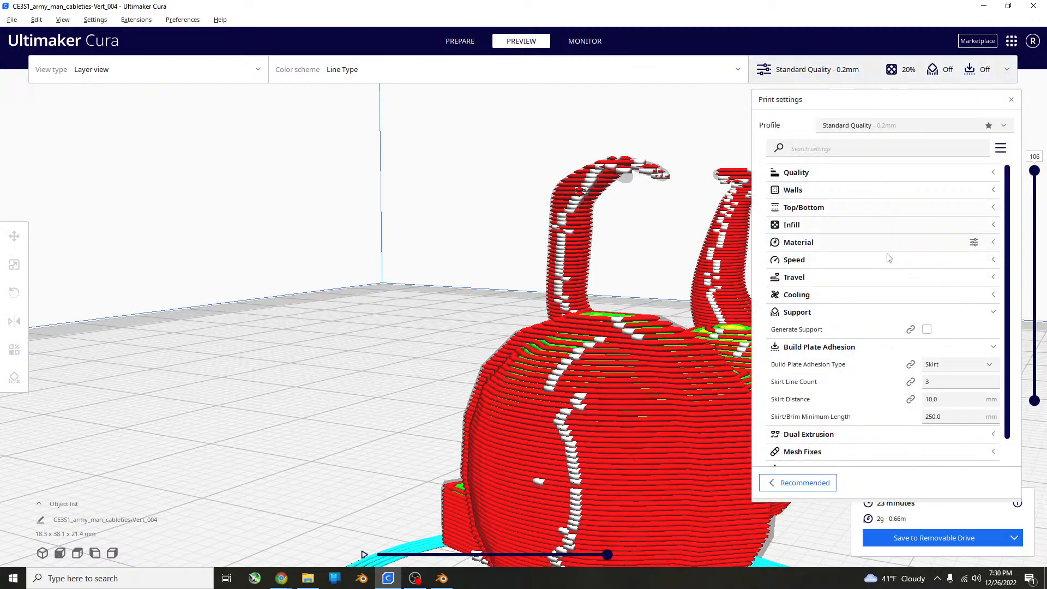
click(926, 330)
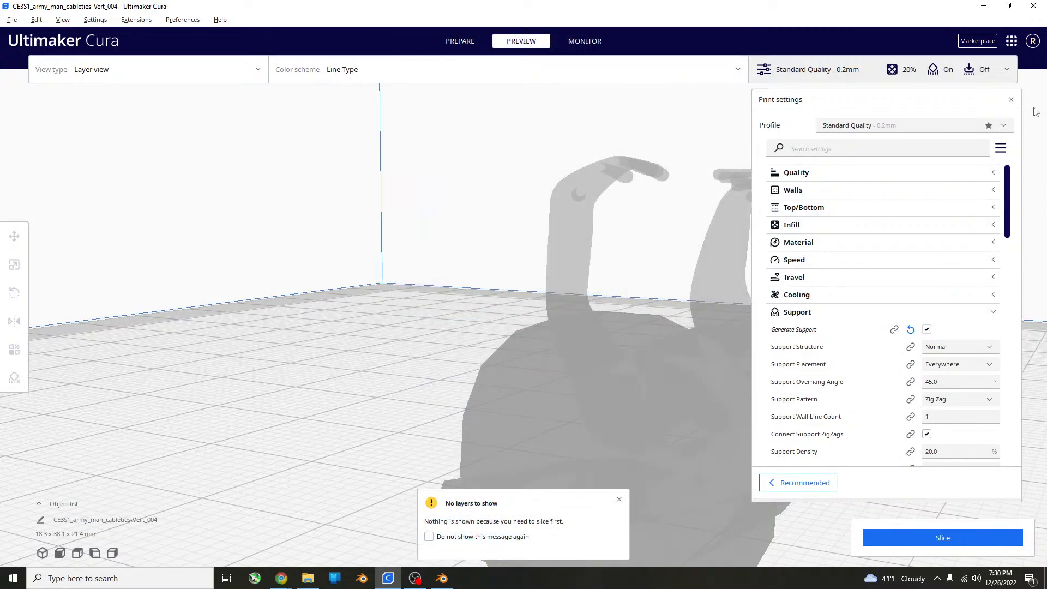
Slice the figure with support generation enabled and examine the generated supports from the head side.
click(1010, 99)
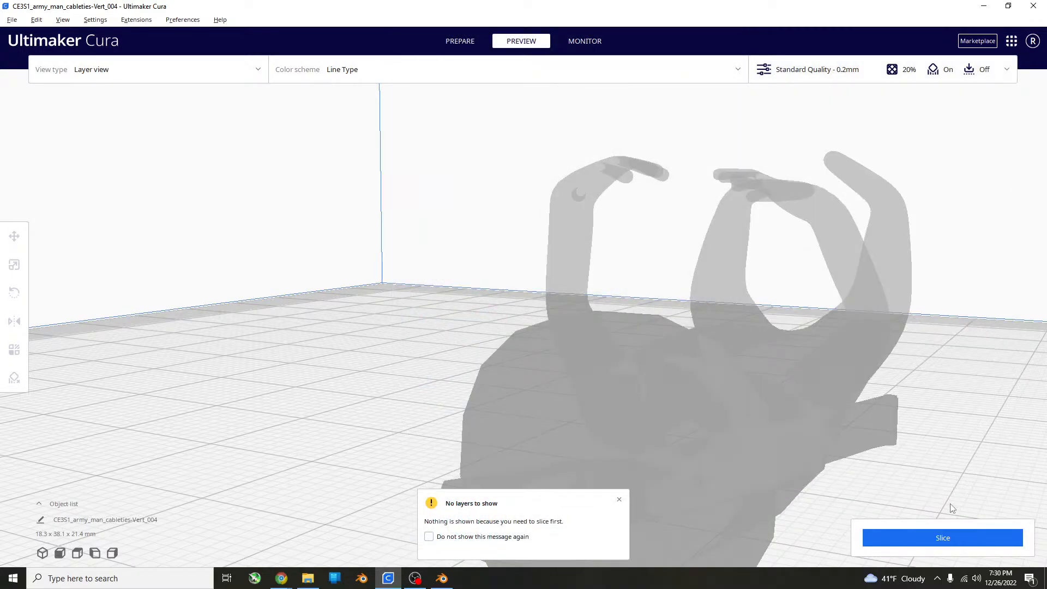
click(918, 536)
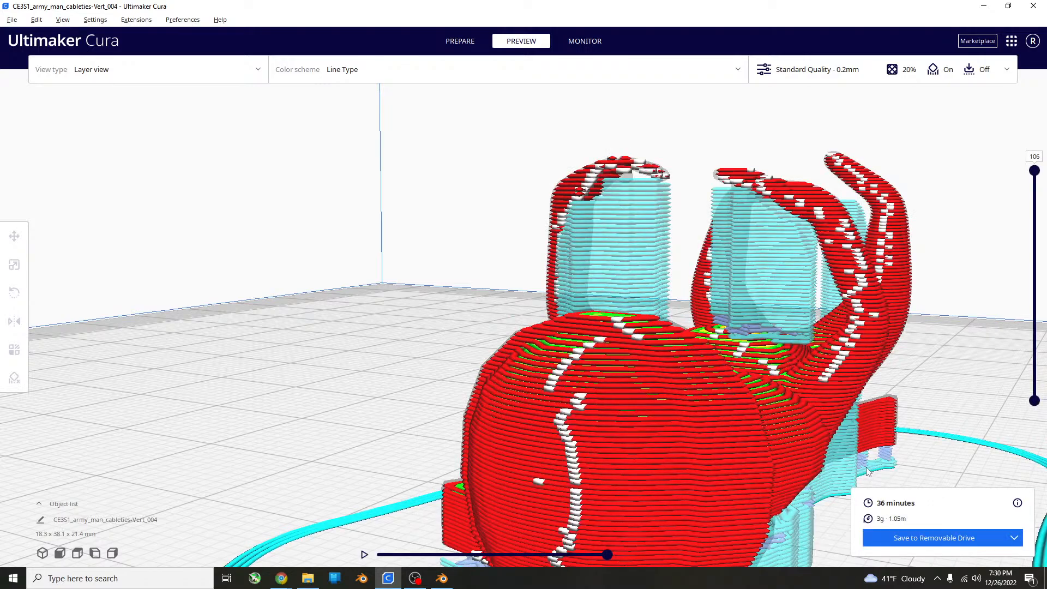
right_drag(804, 309, 1017, 294)
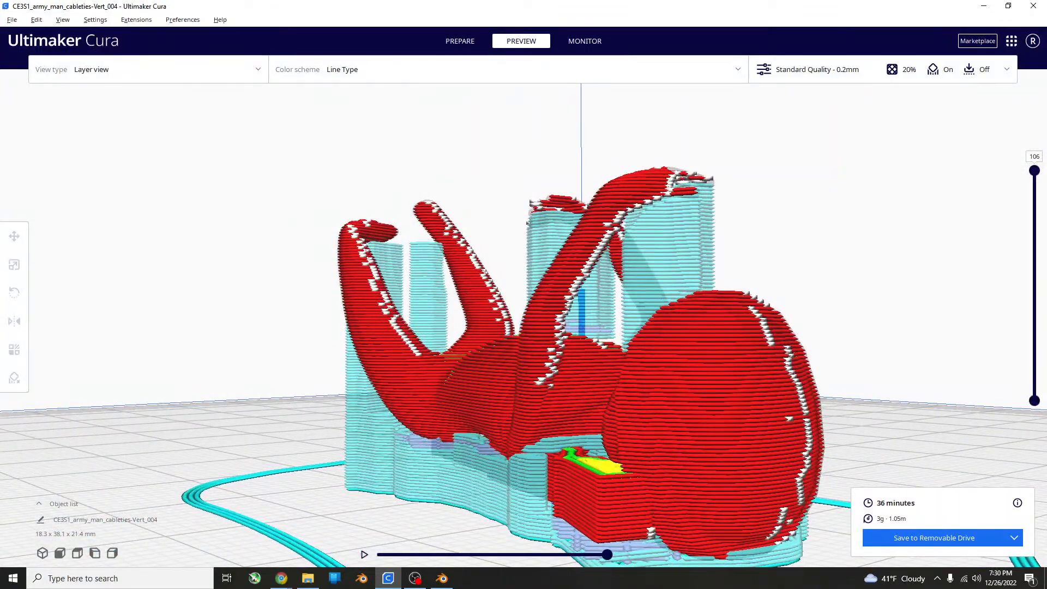
Try the Touching Buildplate support placement, and set Support Placement back to Everywhere.
click(1007, 69)
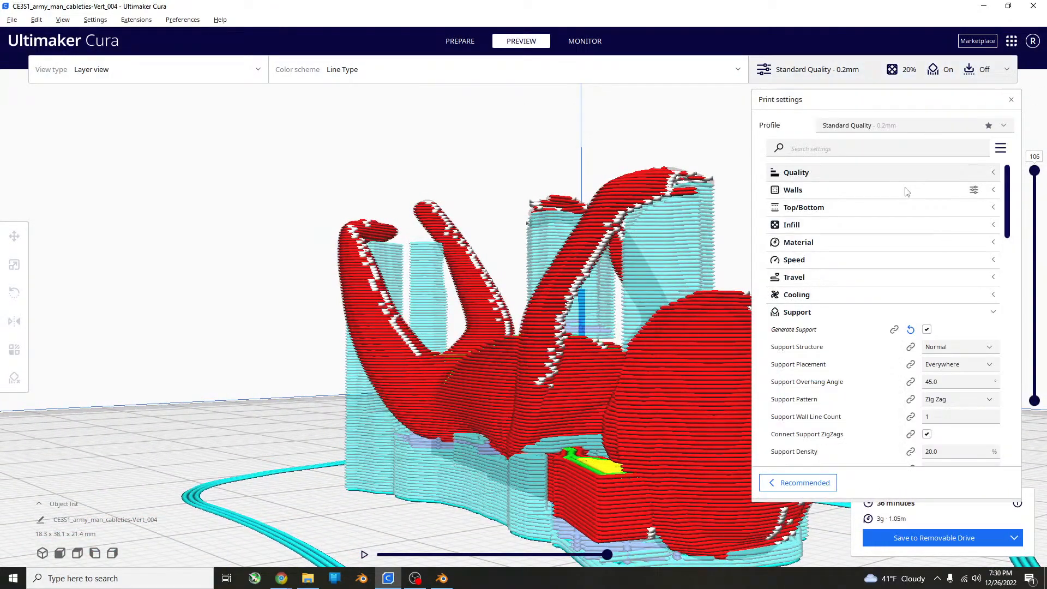
click(950, 366)
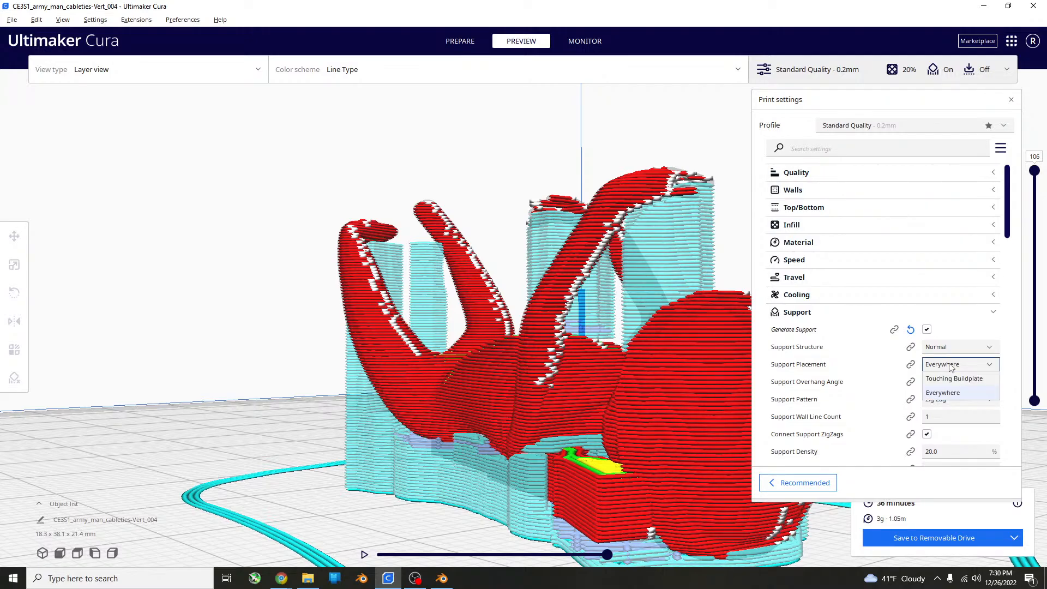
click(954, 378)
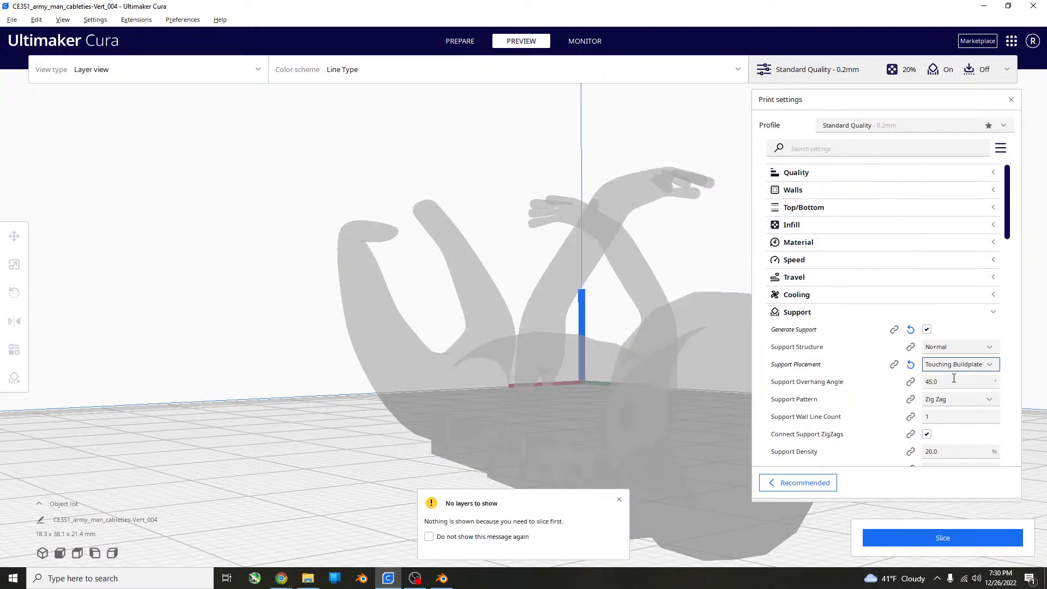
click(978, 367)
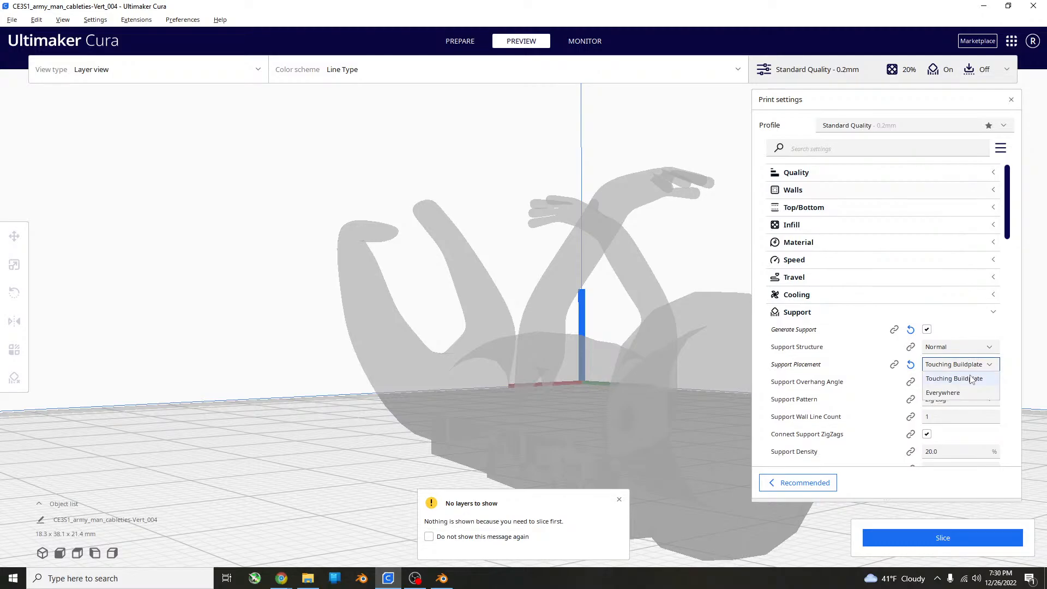
click(969, 396)
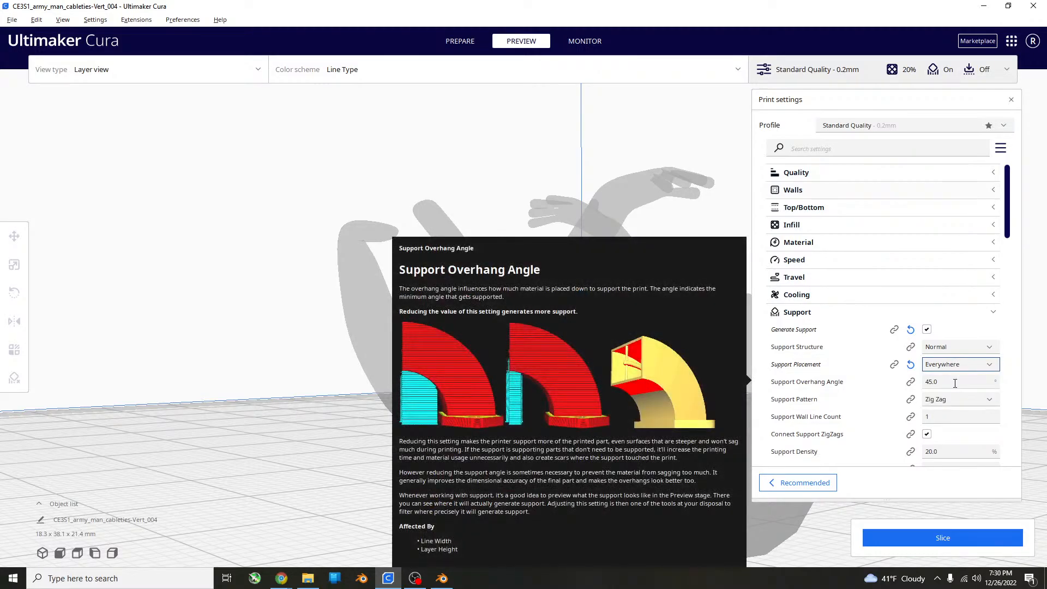
Look through the remaining support settings, from overhang angle and wall line count down to support interface density and pattern.
mouse_move(950, 385)
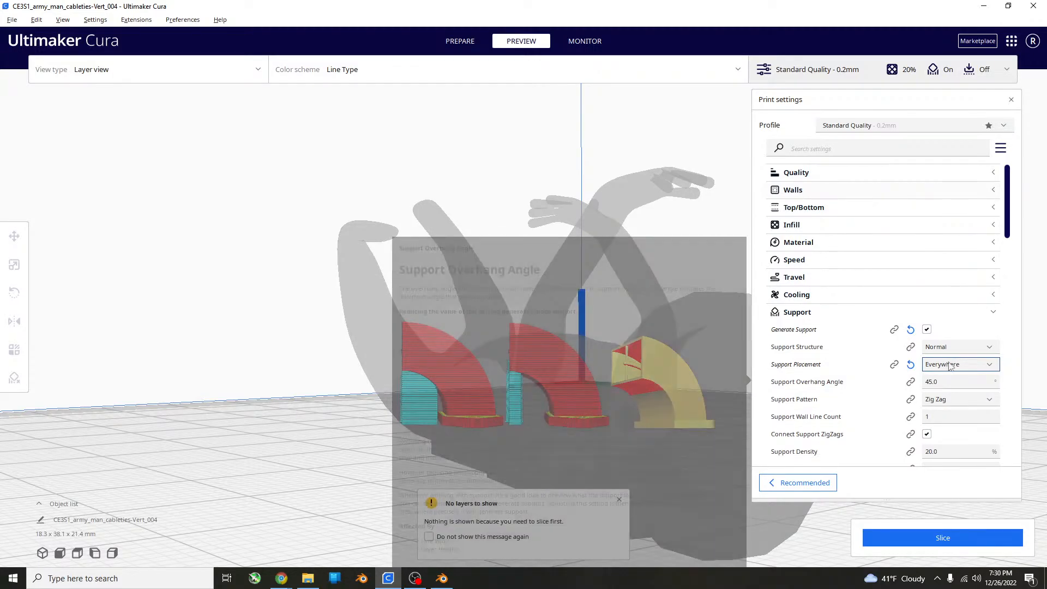
scroll(965, 349, down, 5)
mouse_move(986, 308)
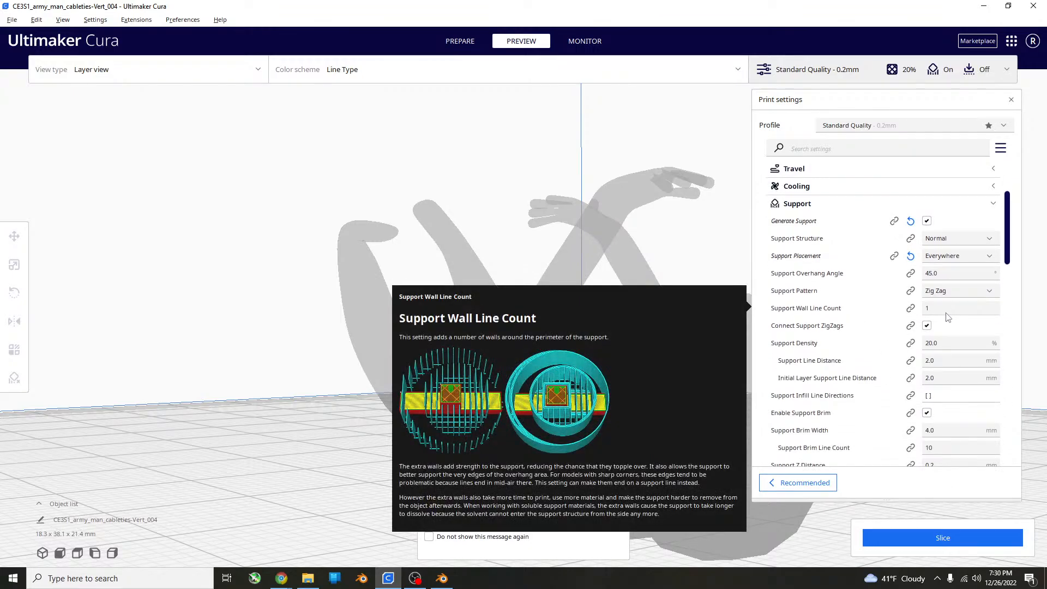
scroll(946, 312, down, 7)
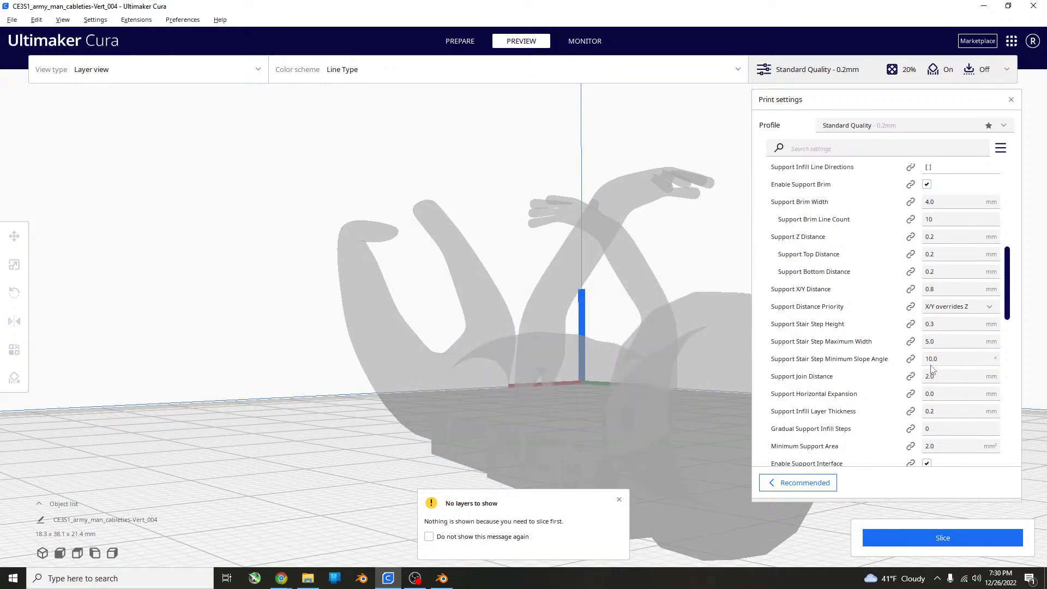
scroll(931, 371, down, 5)
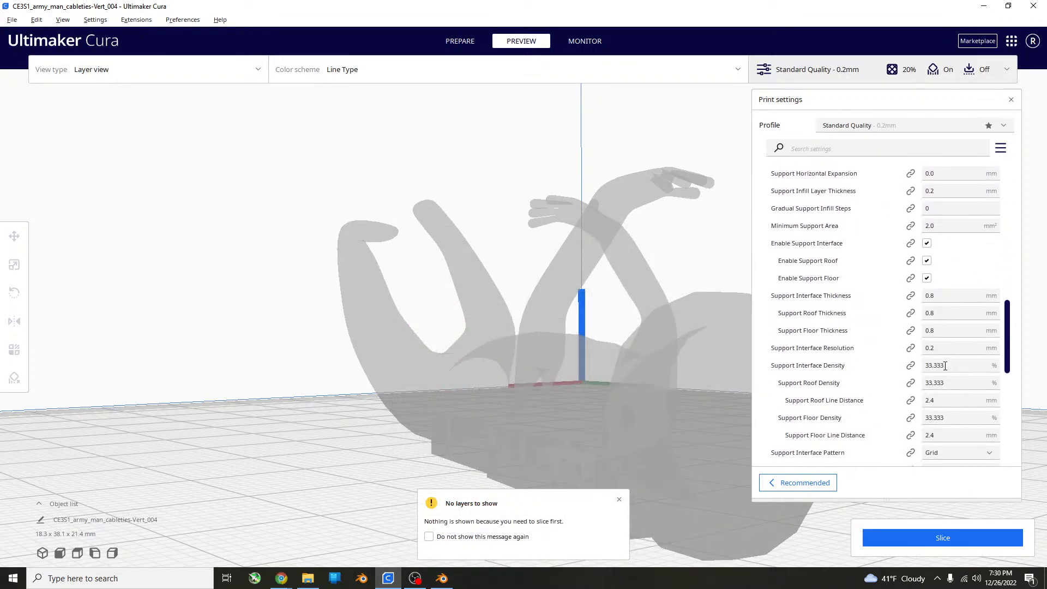
scroll(920, 263, up, 15)
scroll(920, 264, up, 2)
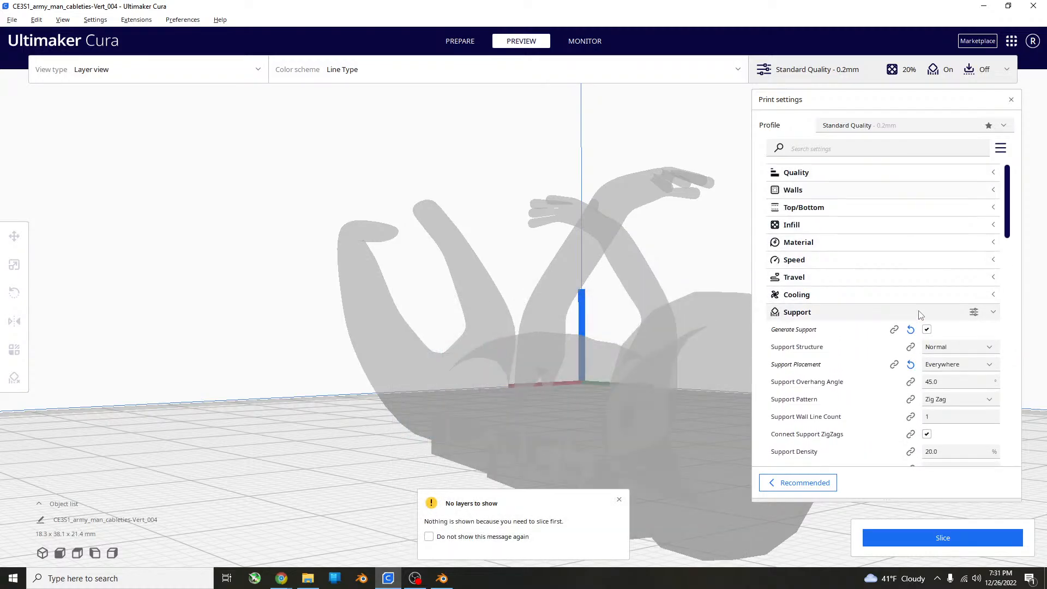
Slice the figure again with supports placed everywhere, and save the G-code to the removable drive.
click(927, 548)
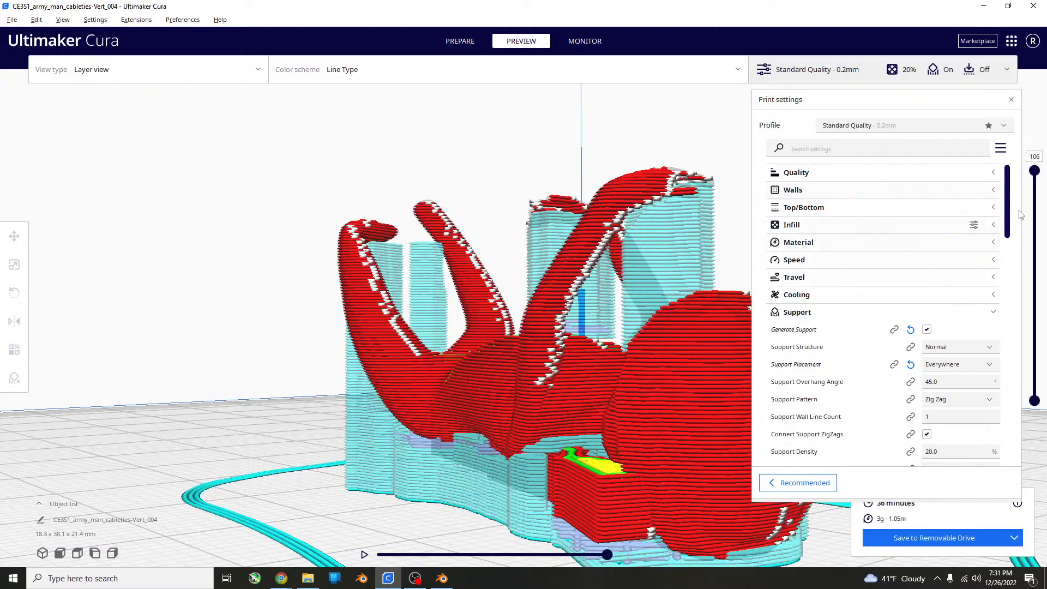
click(1012, 100)
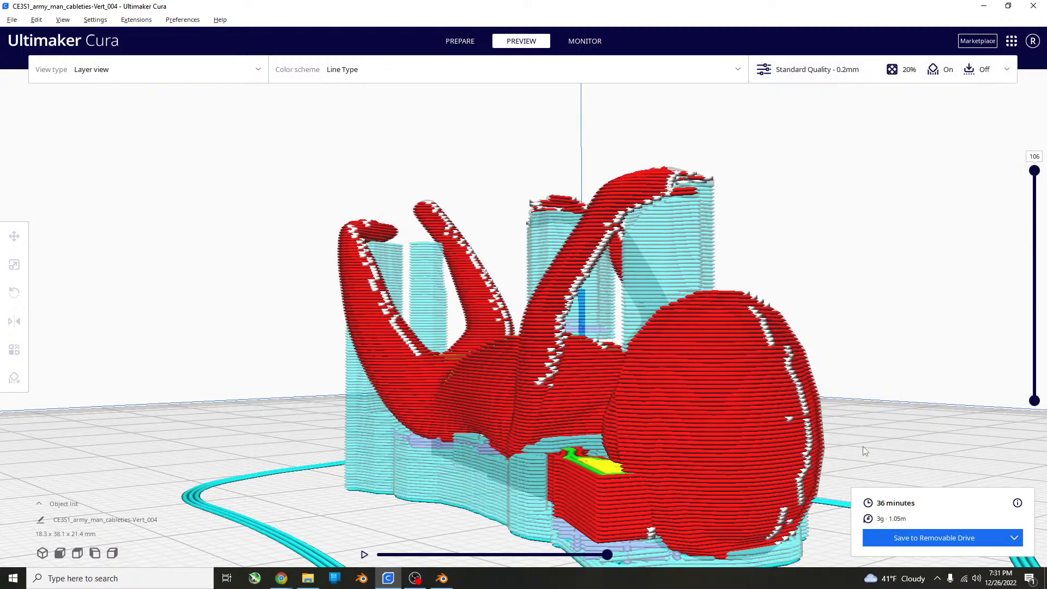
right_drag(827, 405, 972, 451)
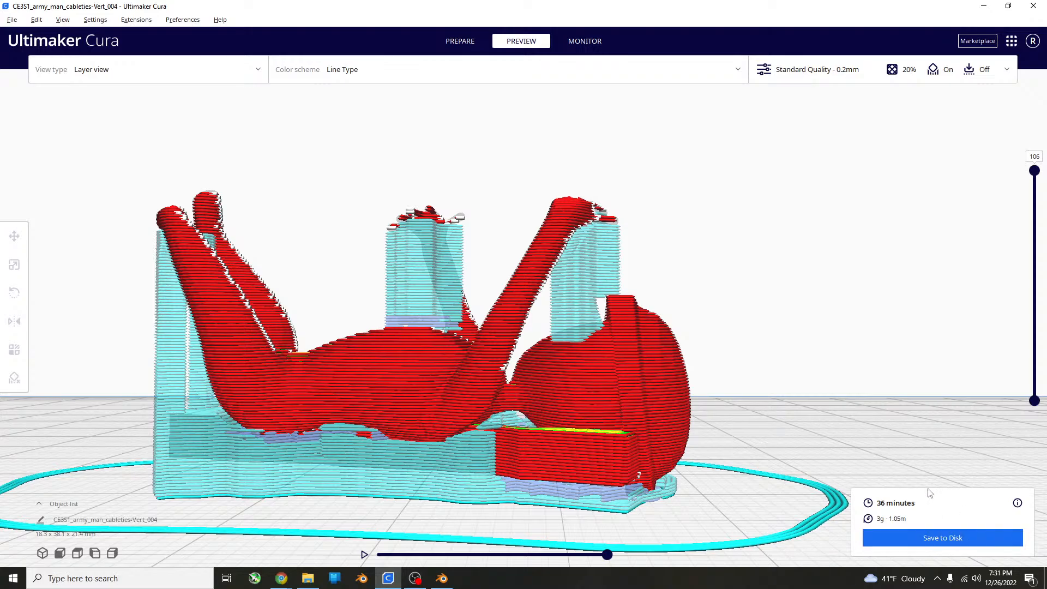
click(905, 539)
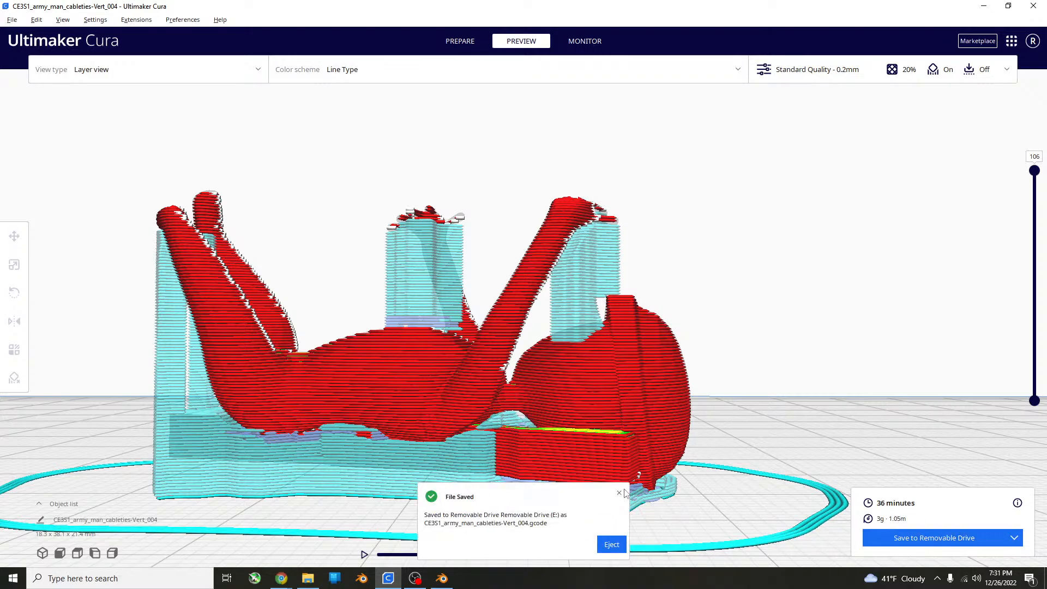
click(619, 493)
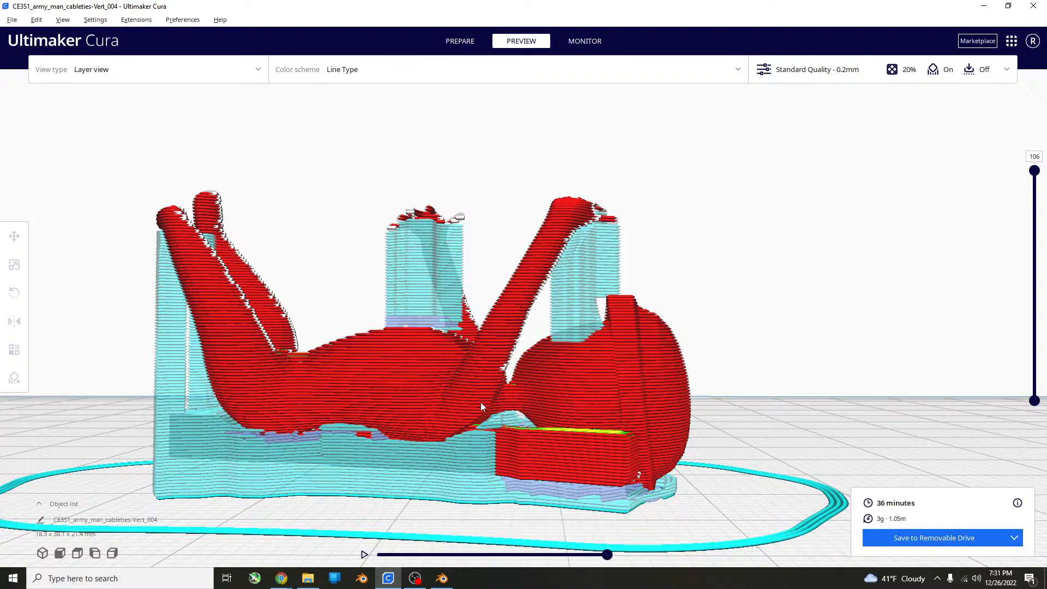
Start a new project and clear the army man figure from the build plate.
click(12, 19)
click(43, 39)
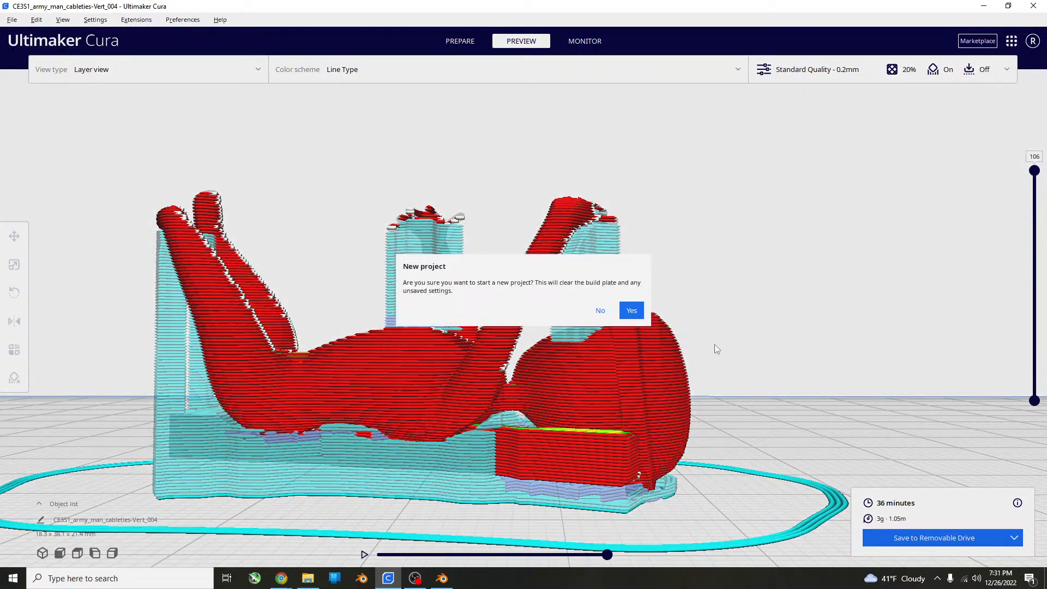
click(631, 310)
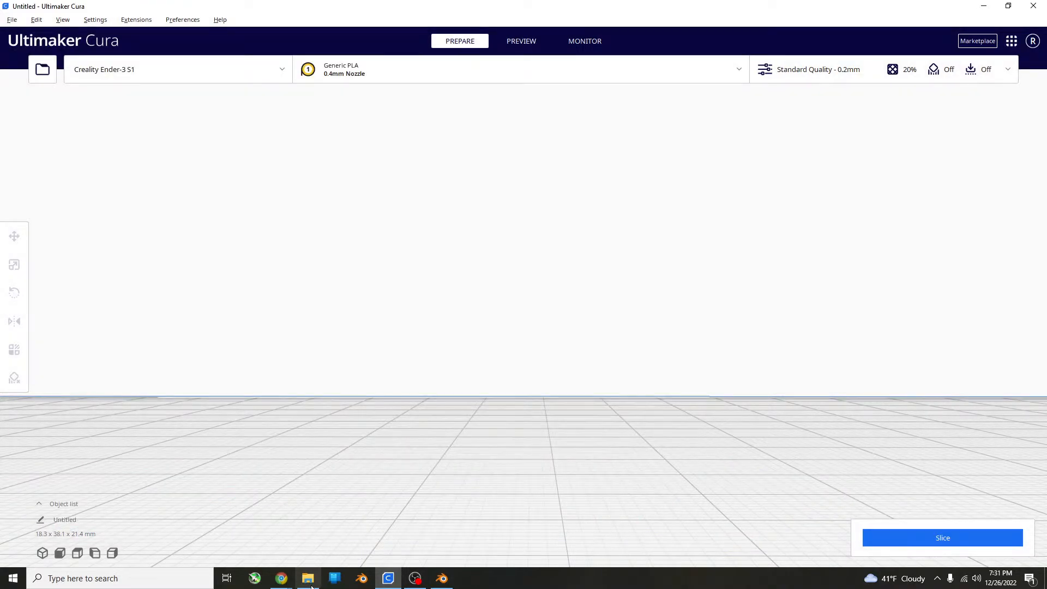
Load the gl battery-Sphere_002 model from the file explorer onto the empty build plate.
mouse_move(287, 582)
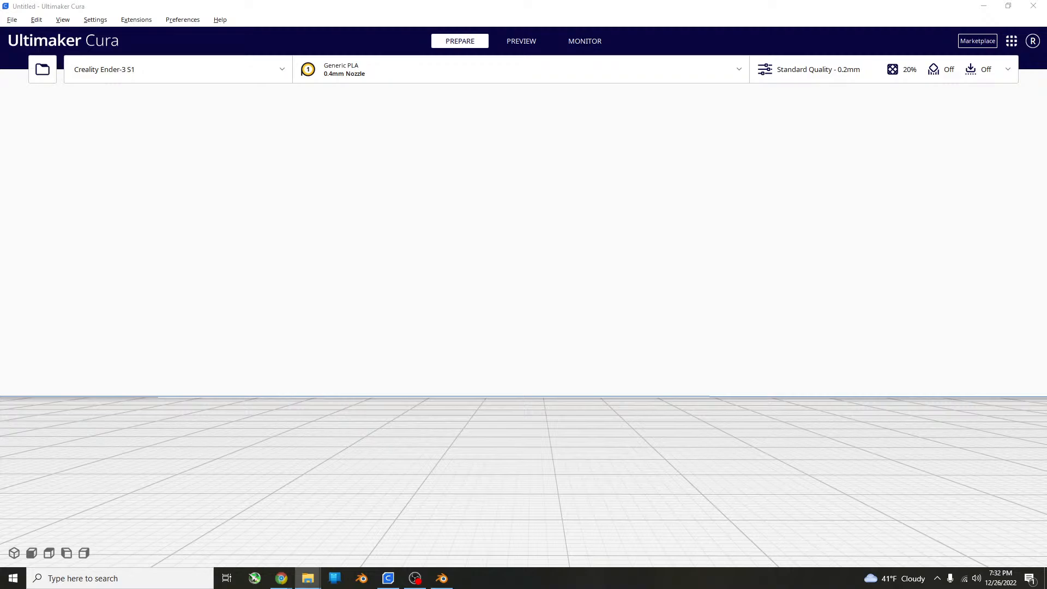
drag(770, 463, 715, 454)
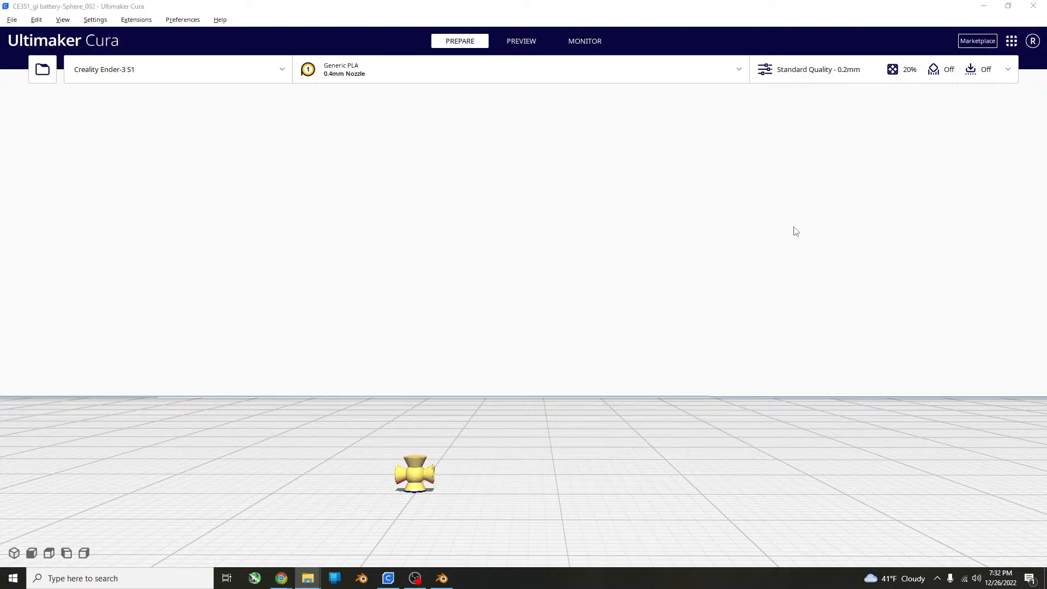
scroll(795, 235, up, 4)
scroll(796, 266, down, 2)
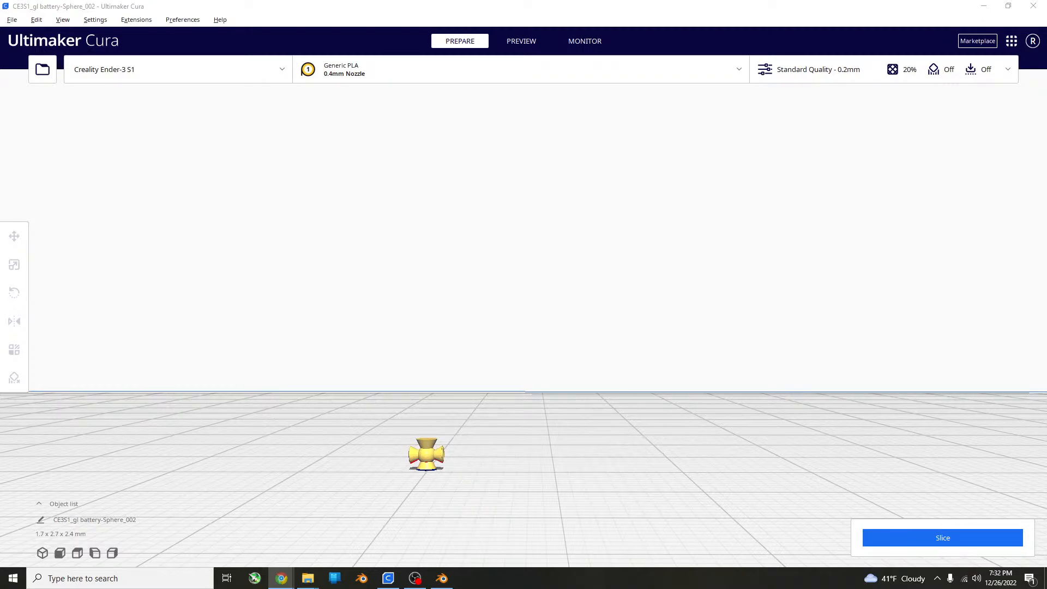
Scale the battery sphere model to 38.1 mm in Z only, without uniform scaling.
click(444, 473)
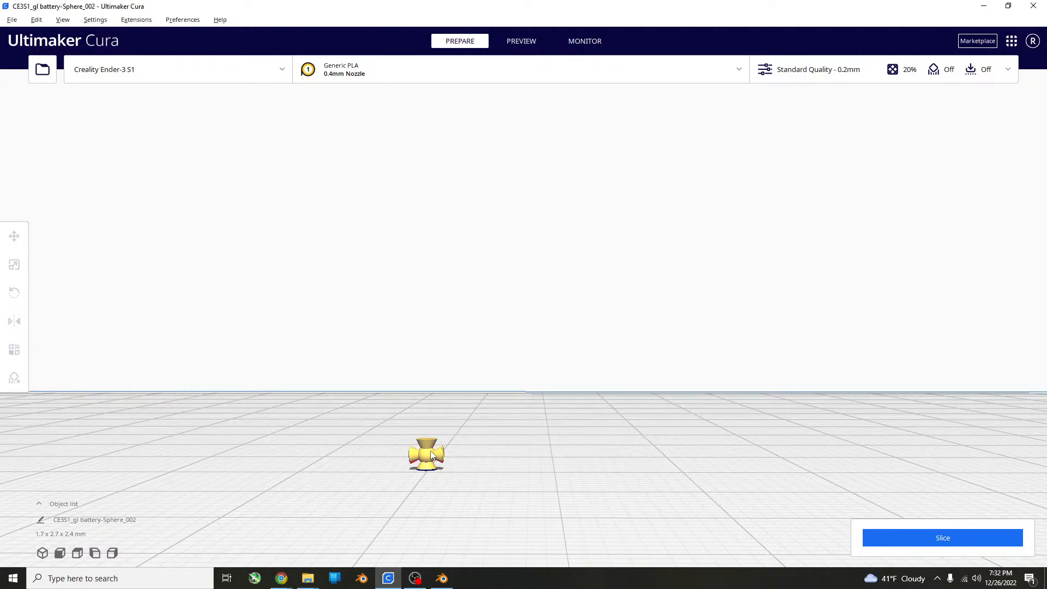
click(431, 455)
click(14, 264)
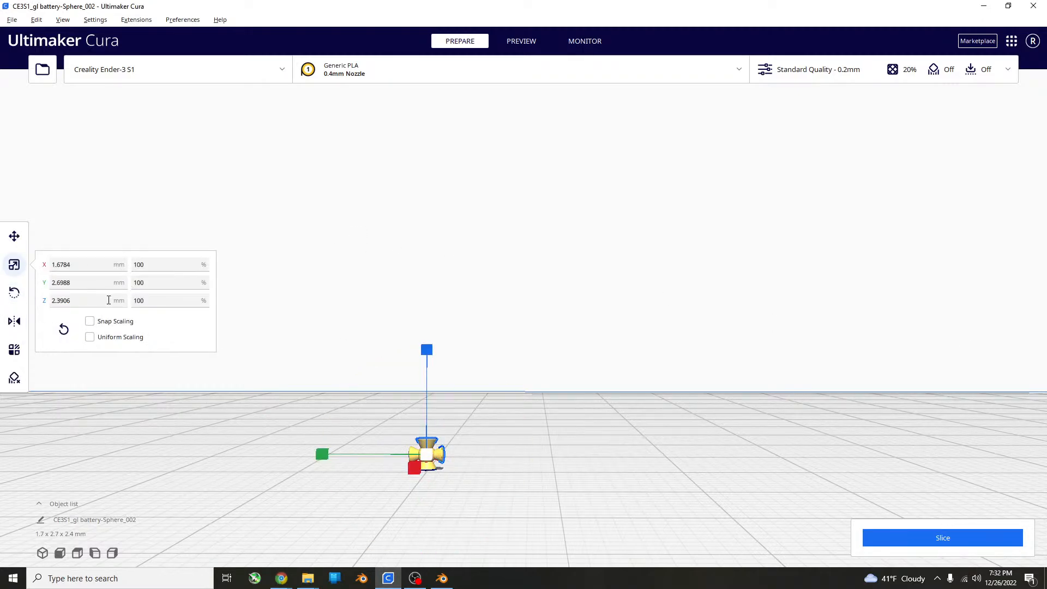
click(108, 300)
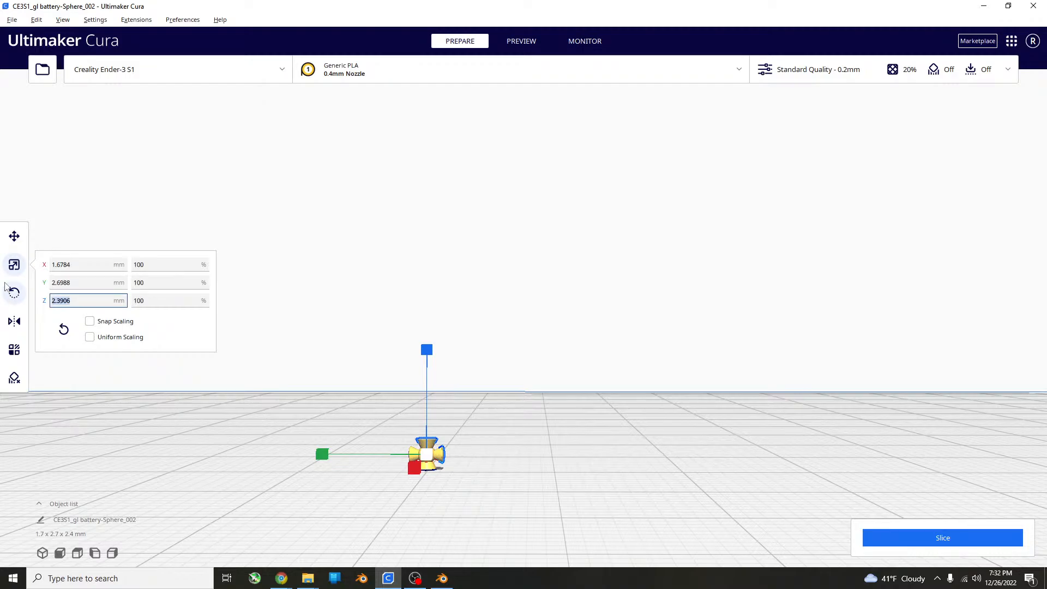
text(38.1)
key(Return)
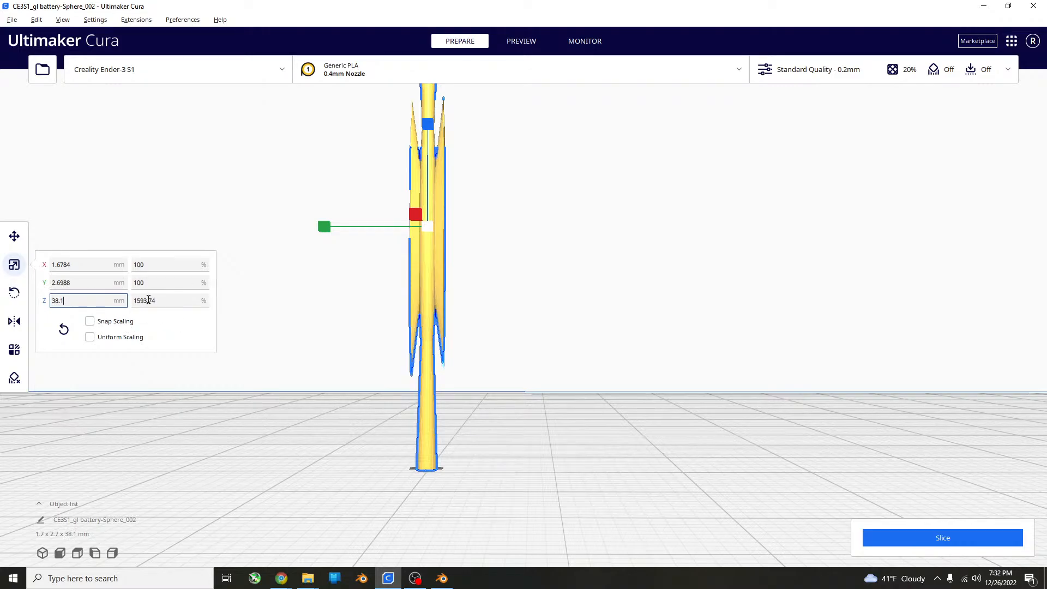
Set the model's Y and X scale to 1593.74 % to match its Z scale.
click(161, 301)
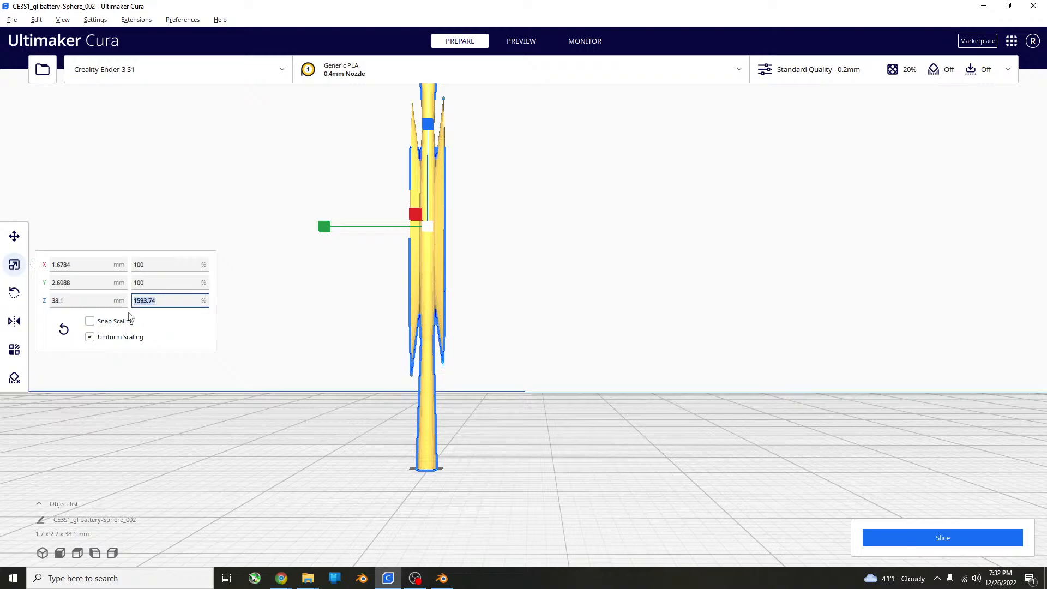
click(136, 287)
text(1593.74)
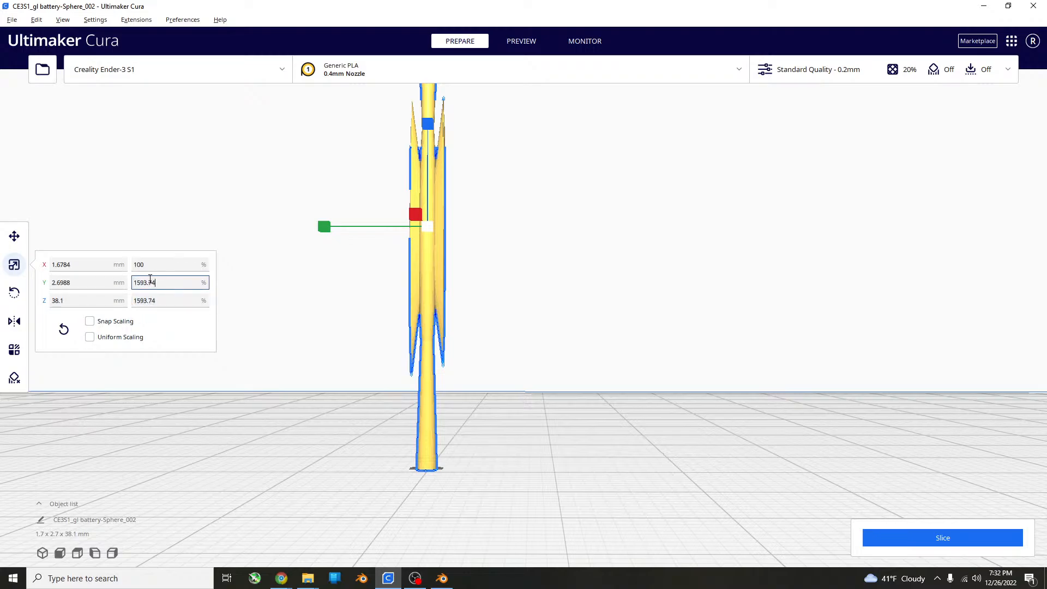
key(Tab)
text(1593.74)
scroll(493, 350, down, 6)
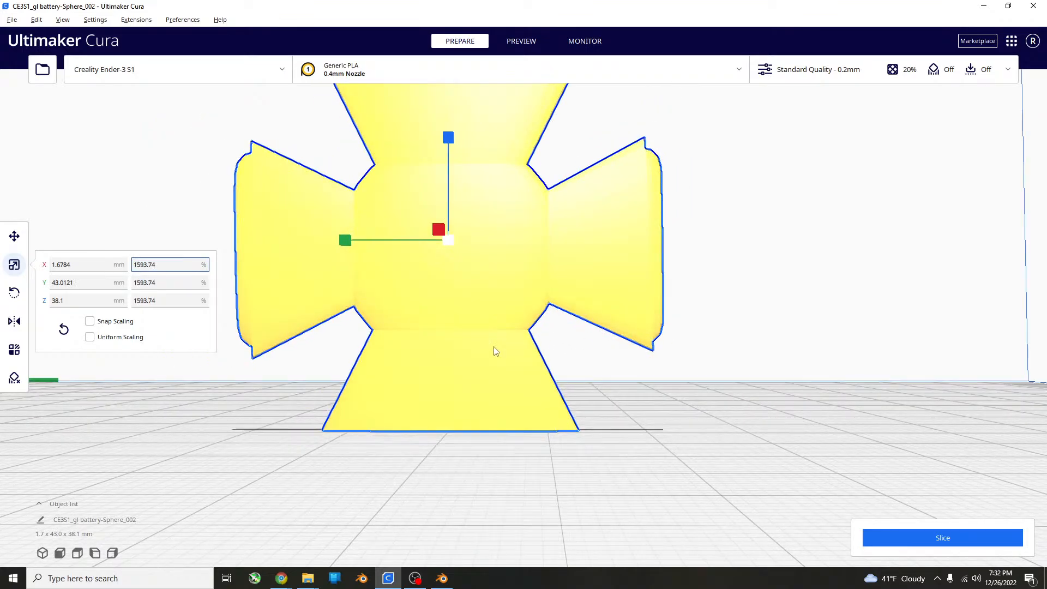
key(Return)
Enable Generate Support for the scaled battery sphere model, slice it, and close the print settings.
right_drag(589, 316, 680, 384)
scroll(679, 384, down, 4)
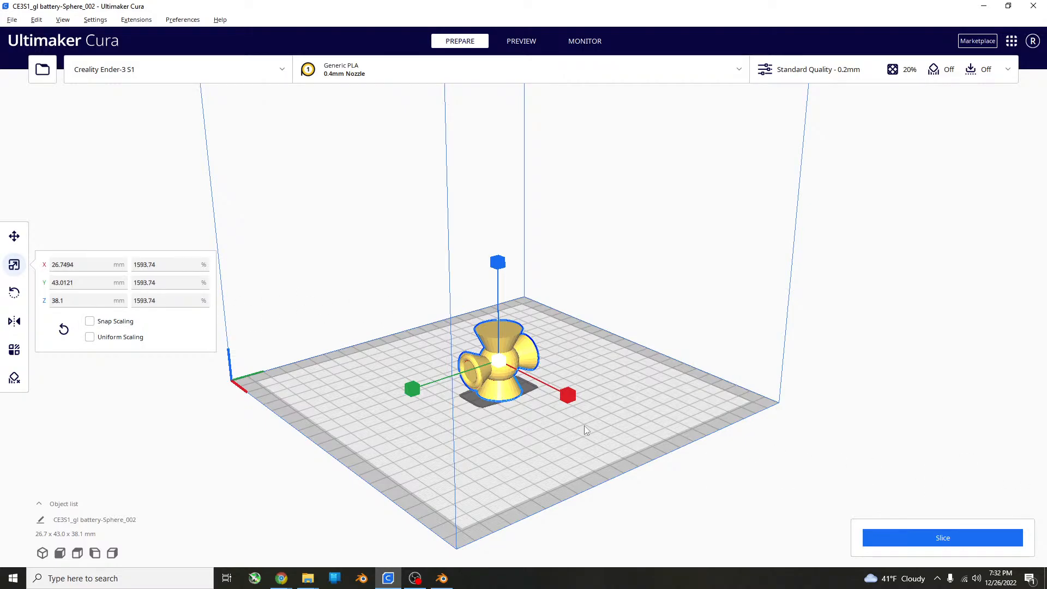
scroll(584, 425, up, 2)
click(1001, 78)
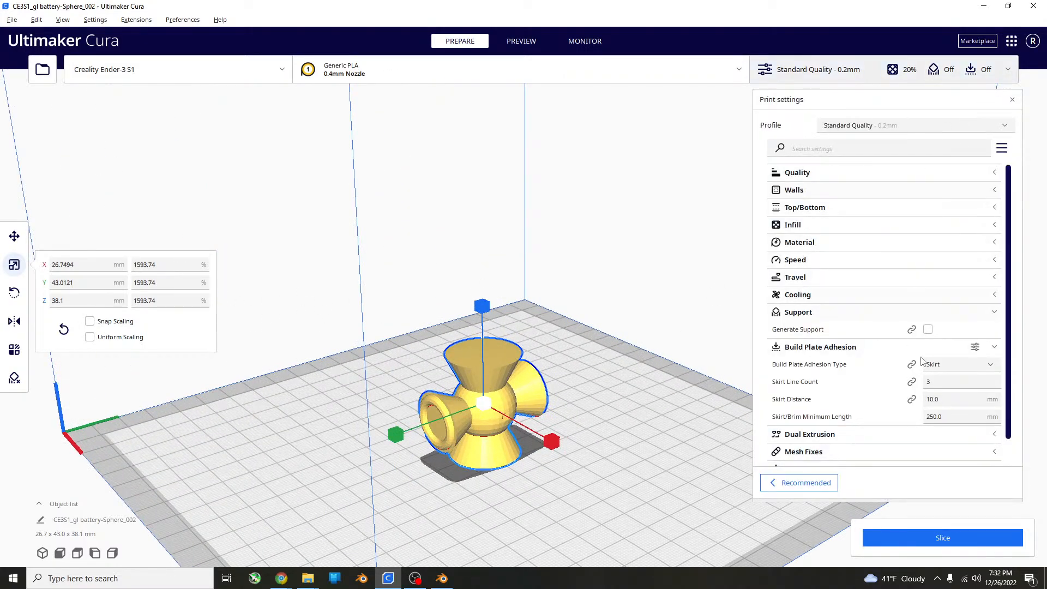
click(927, 330)
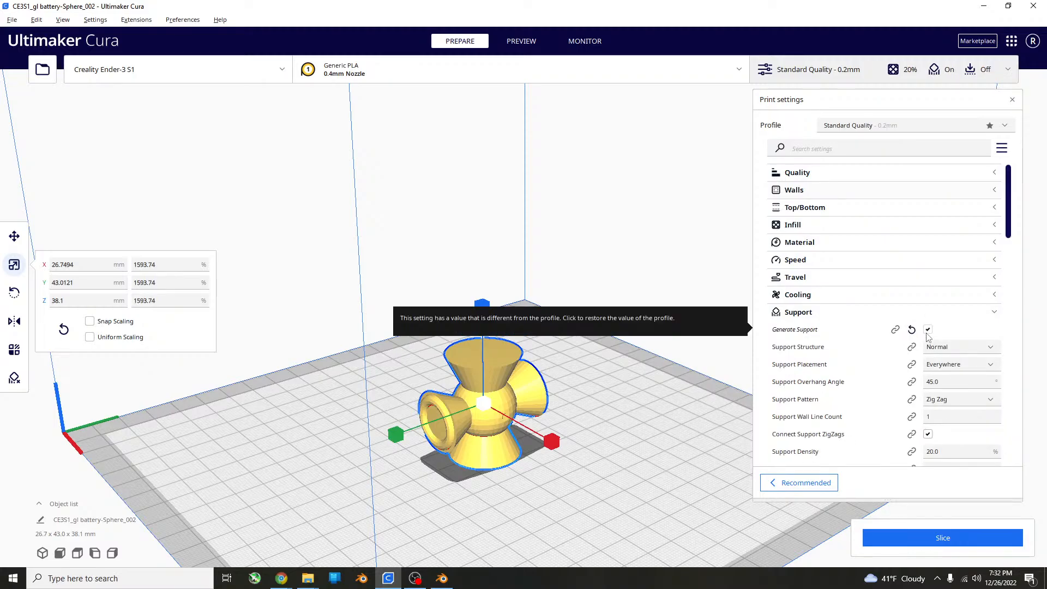
click(942, 538)
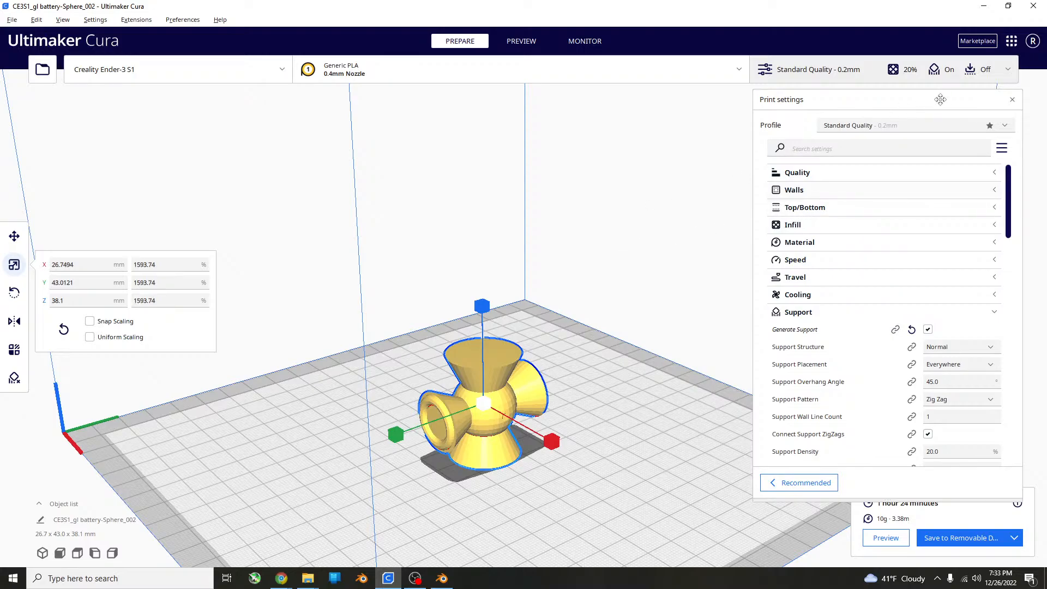
click(1013, 100)
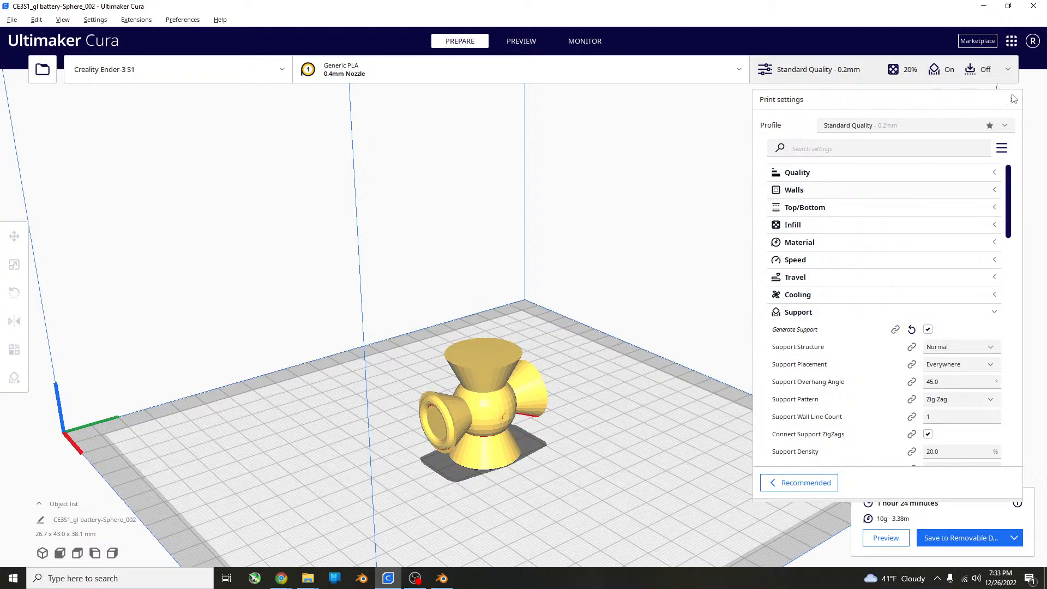
Save the battery sphere G-code to the removable drive, eject the drive, and close Cura.
click(975, 539)
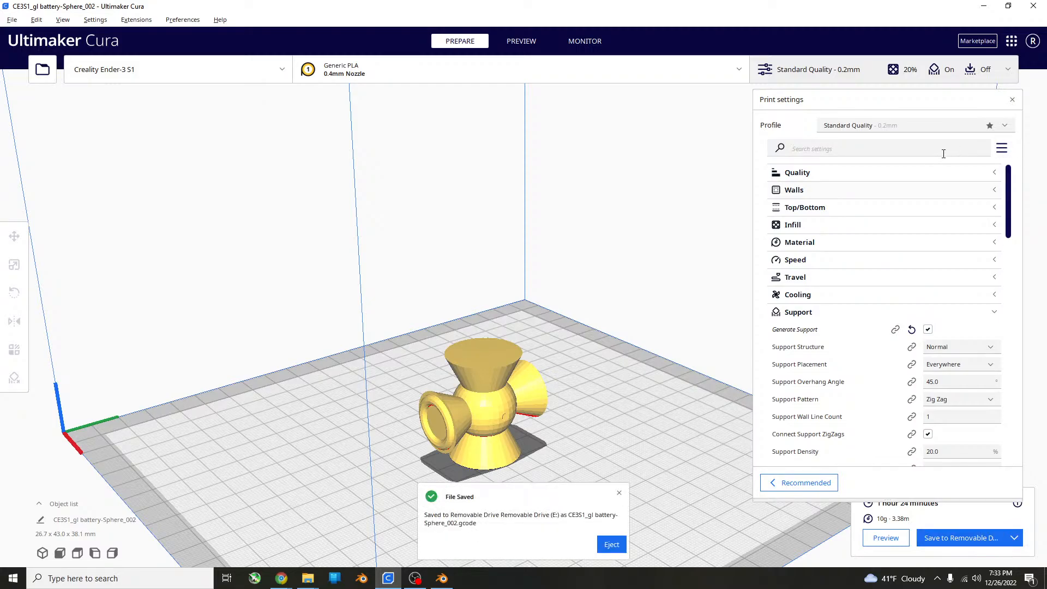
click(611, 544)
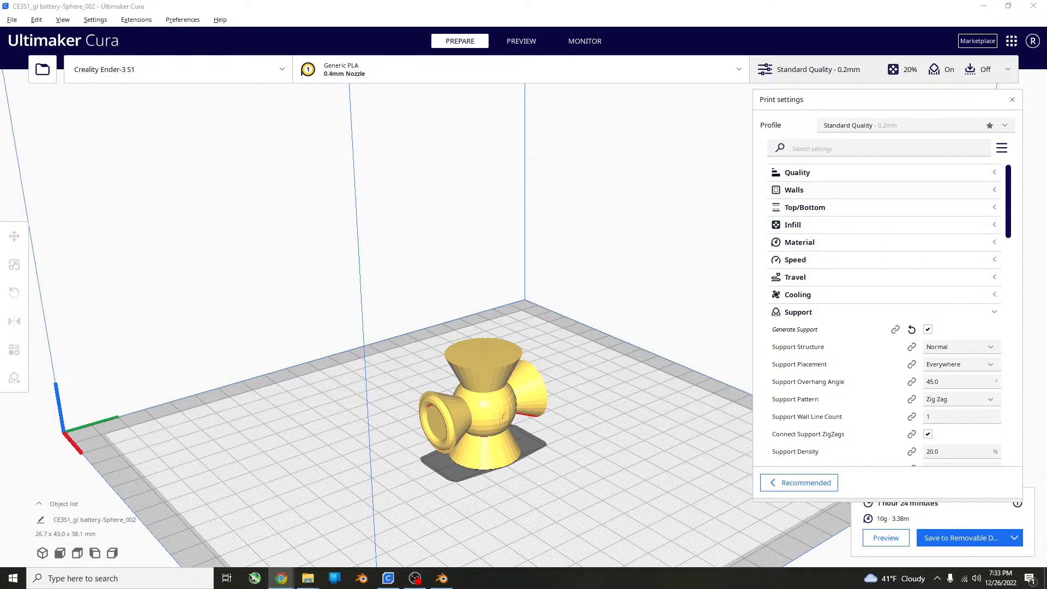
click(1042, 4)
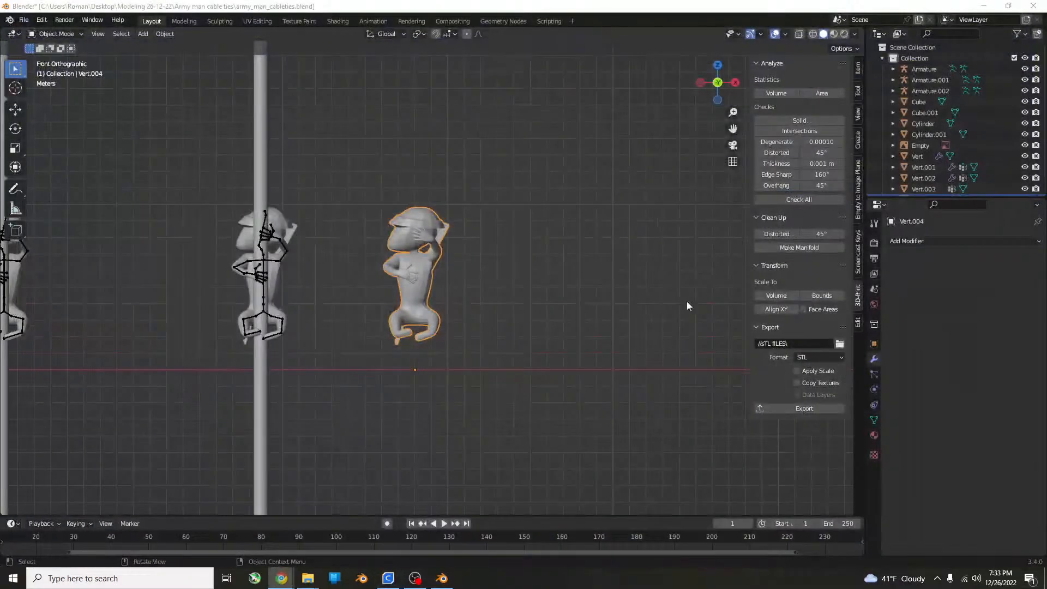
Save the army_man_cableties.blend file in Blender and put its window away.
scroll(462, 272, down, 4)
key(ctrl+s)
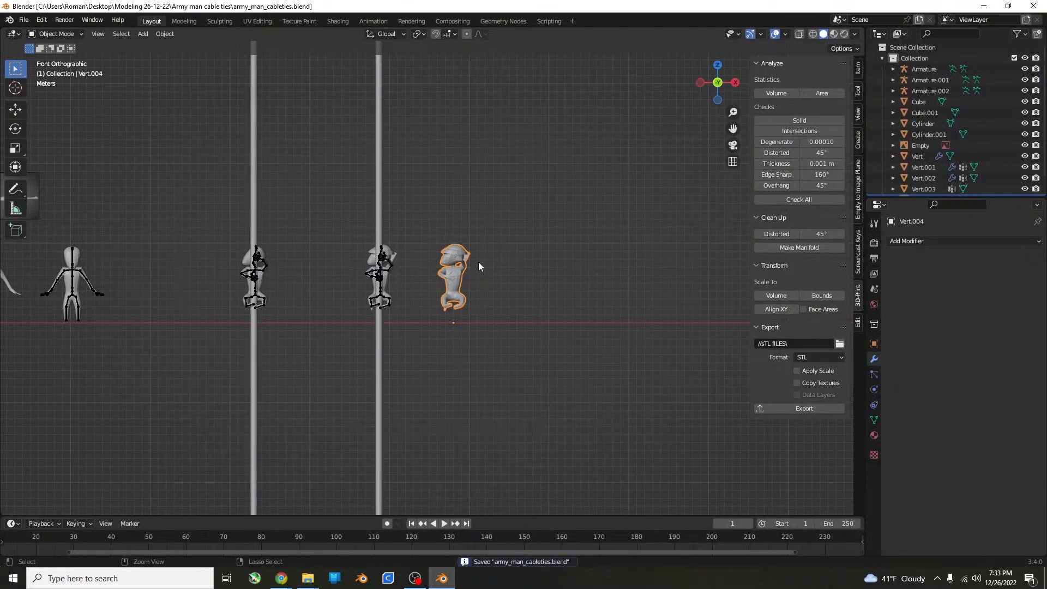
click(995, 6)
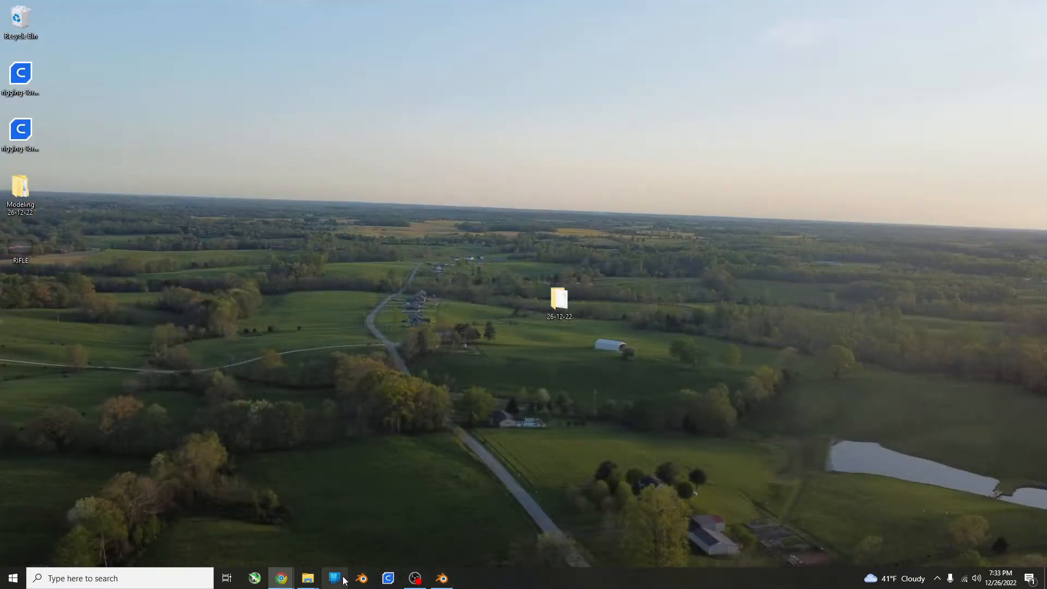
Bring up a fresh Blender scene and delete all of its default objects.
click(441, 578)
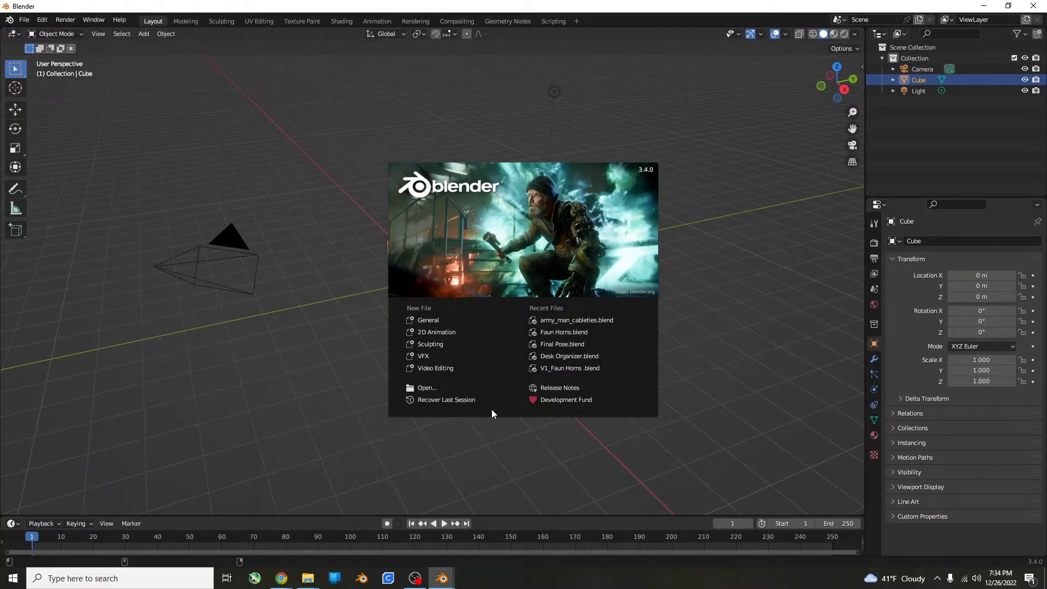
click(192, 416)
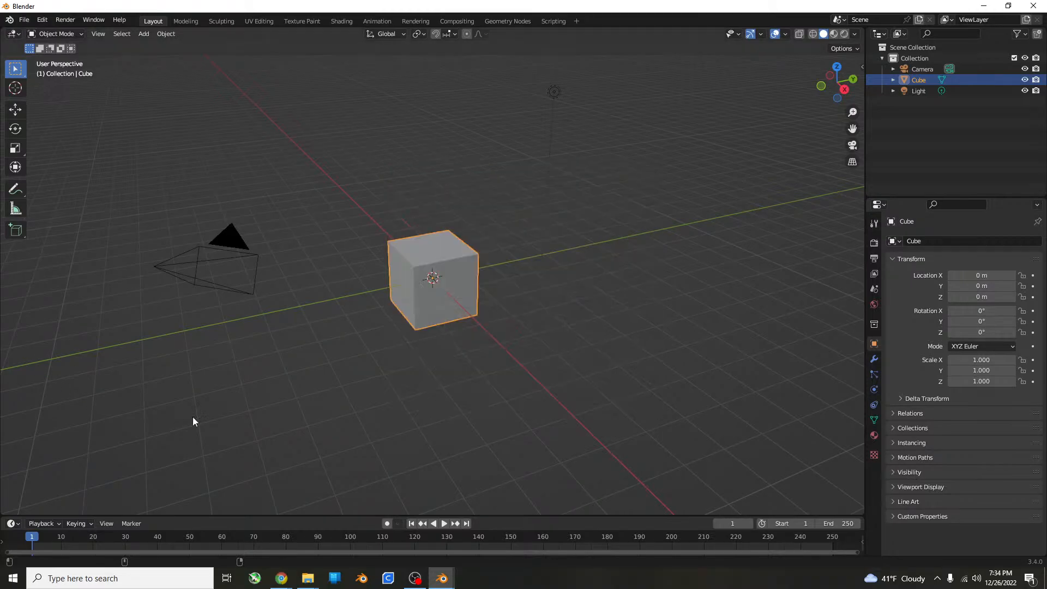
key(a)
key(x)
click(389, 459)
shift+middle_drag(428, 350, 489, 417)
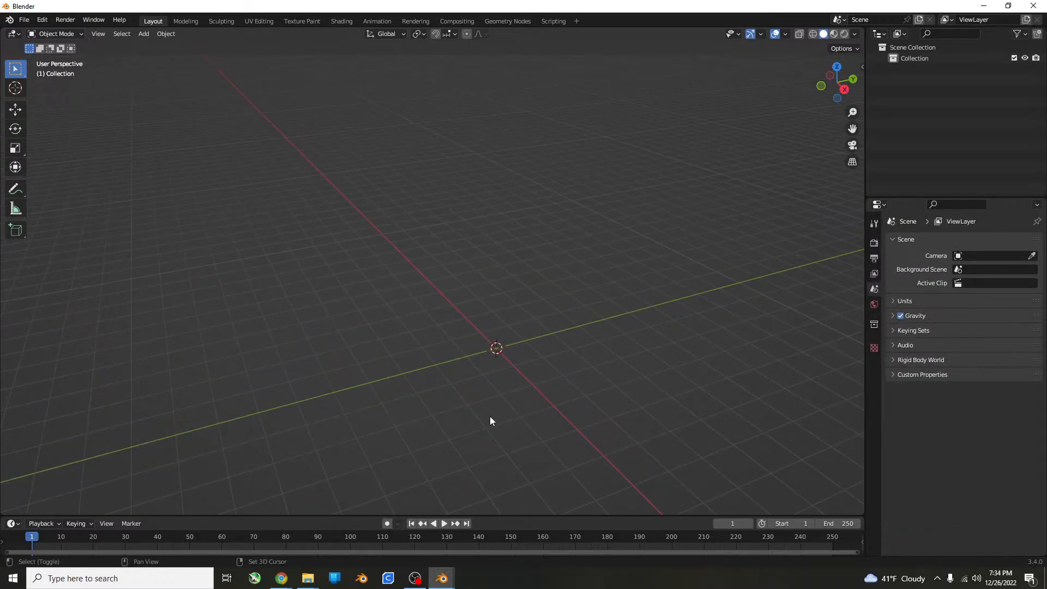
Add a cube mesh at the origin of the empty scene.
key(shift+a)
mouse_move(483, 354)
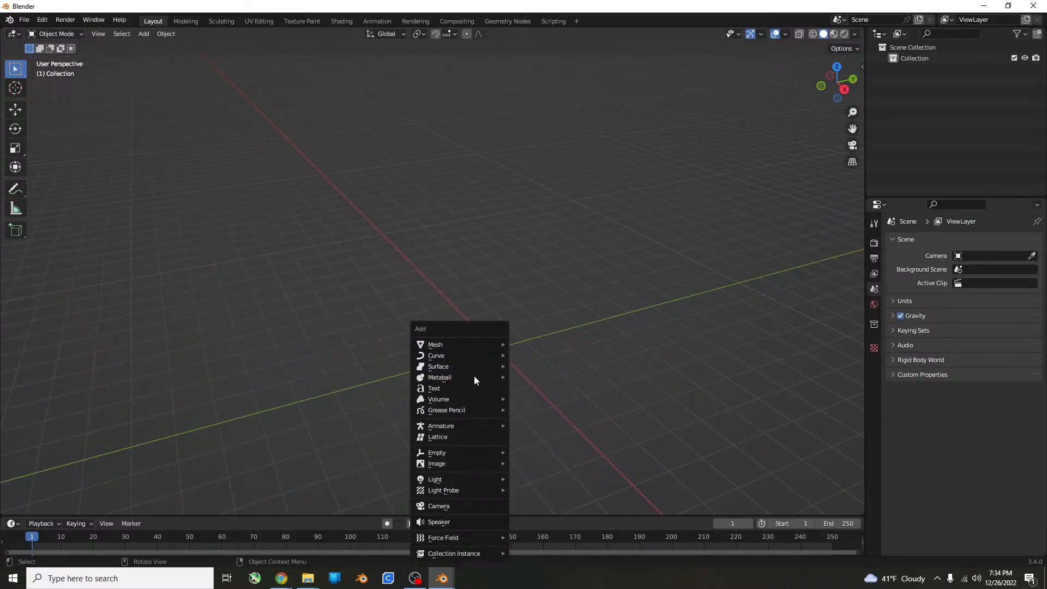
click(552, 117)
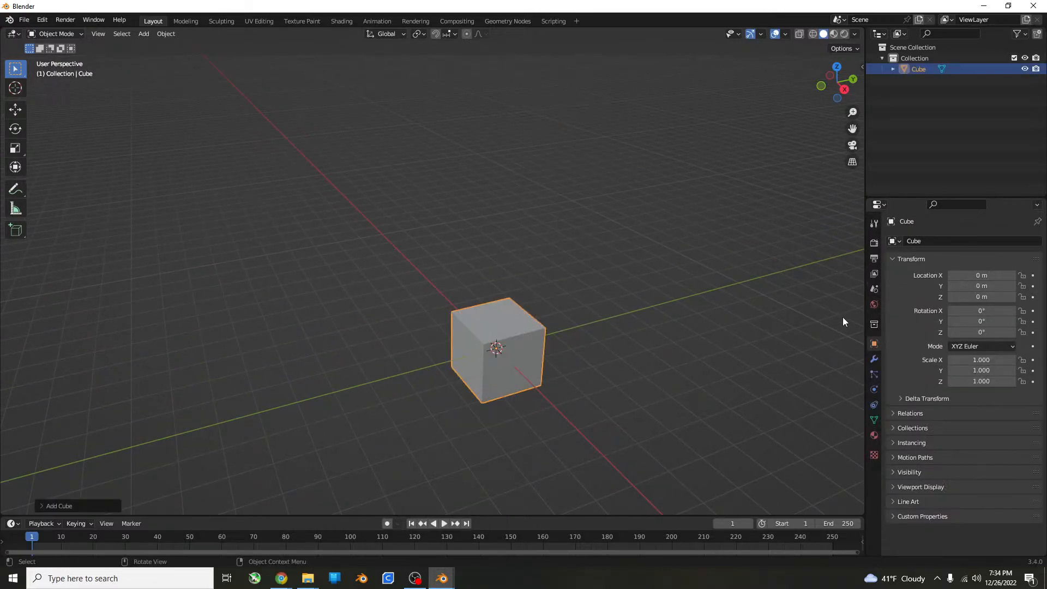
Set the scene's unit system to Imperial and its length unit to Inches.
click(873, 289)
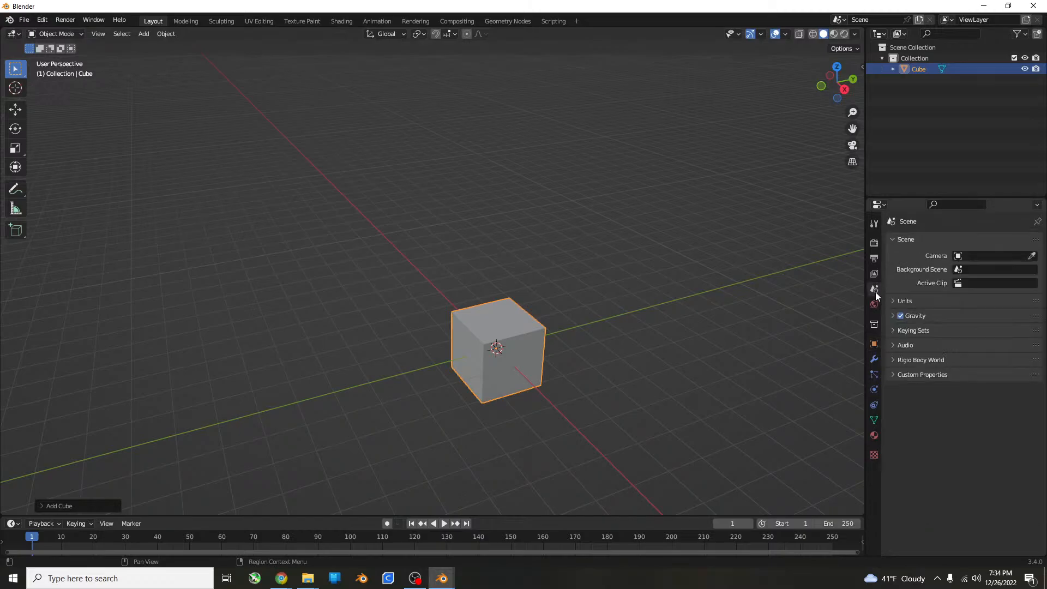
click(923, 341)
click(921, 343)
click(923, 301)
click(979, 315)
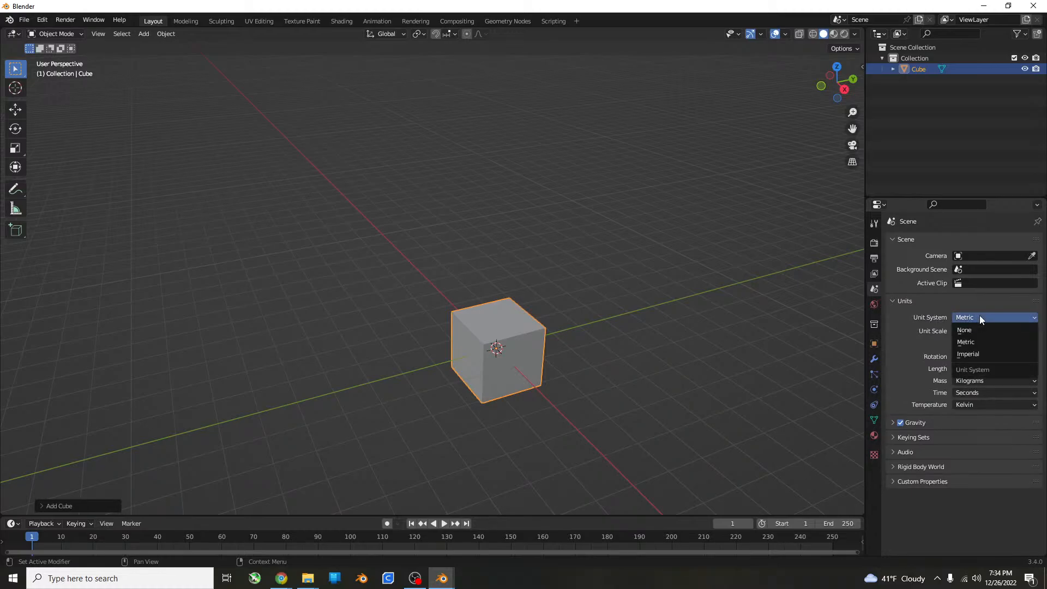
click(976, 350)
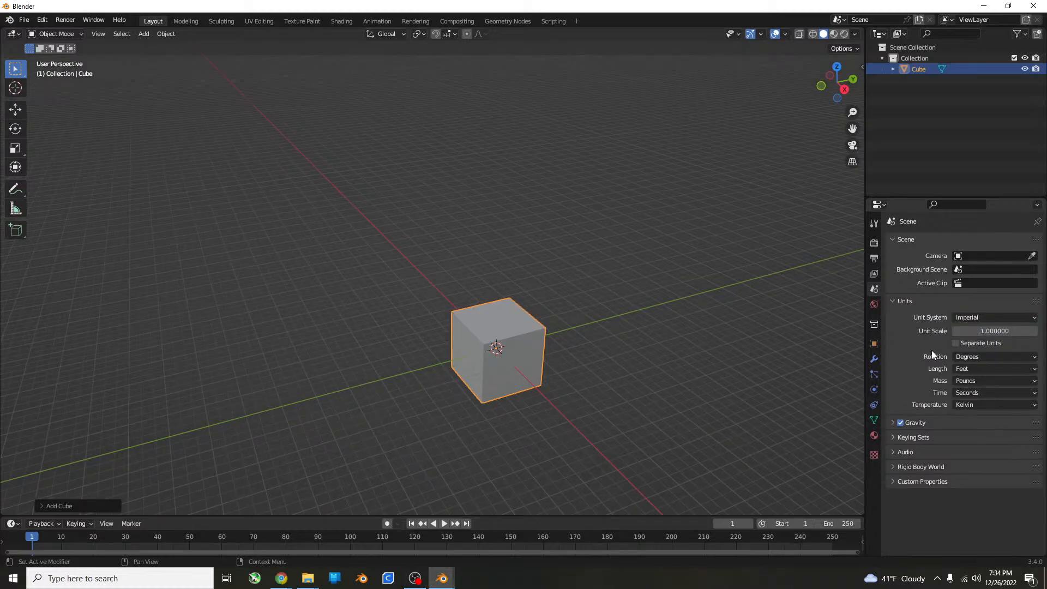
click(970, 368)
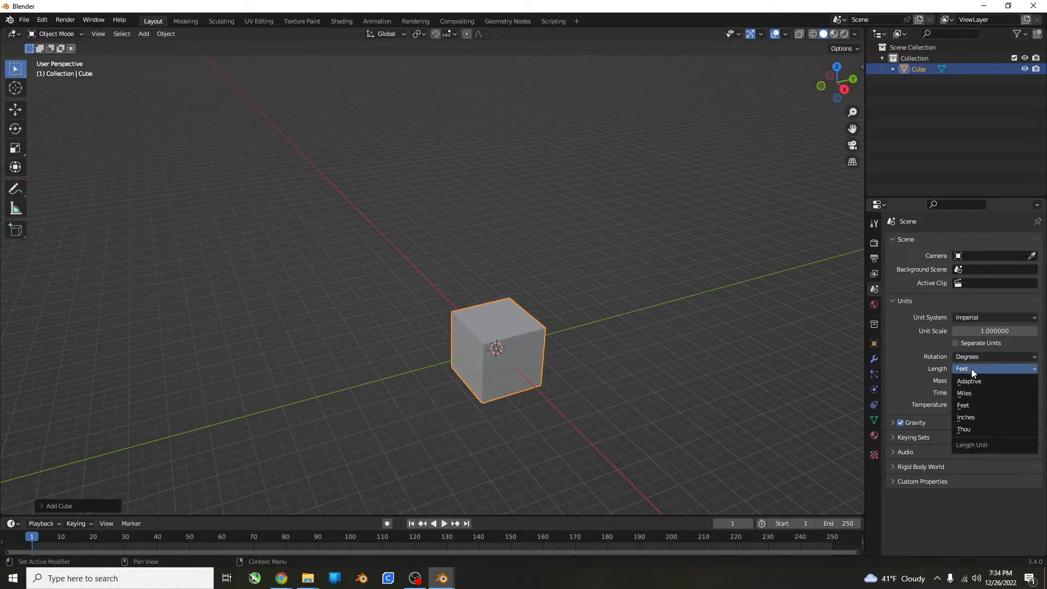
click(976, 427)
click(976, 423)
click(973, 368)
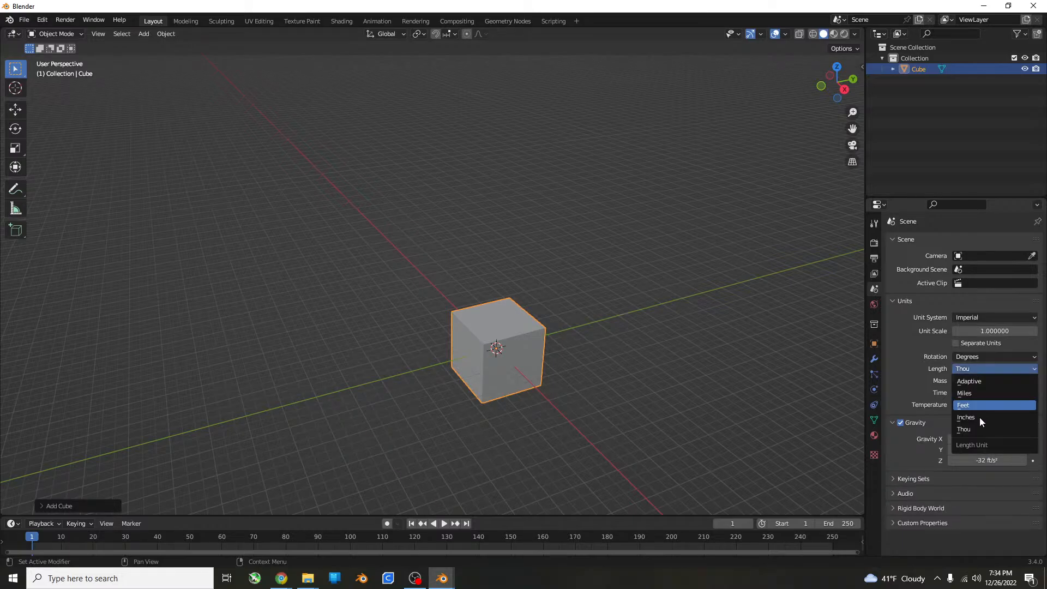
click(979, 413)
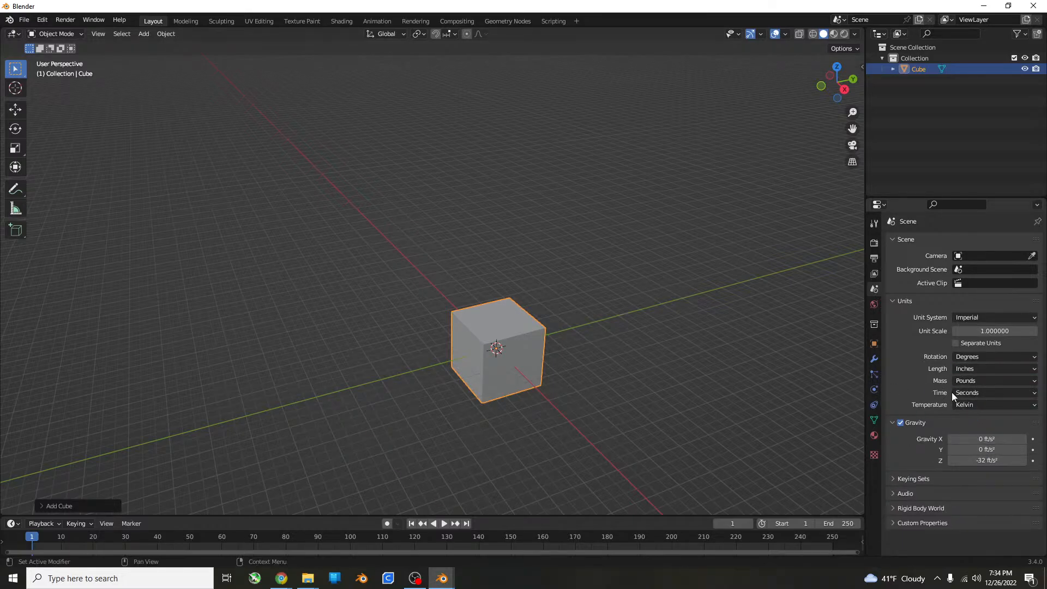
shift+middle_drag(674, 369, 643, 392)
Start saving the new file and create a folder named "print tools organizer" inside the desktop folder 26-12-22.
key(ctrl+s)
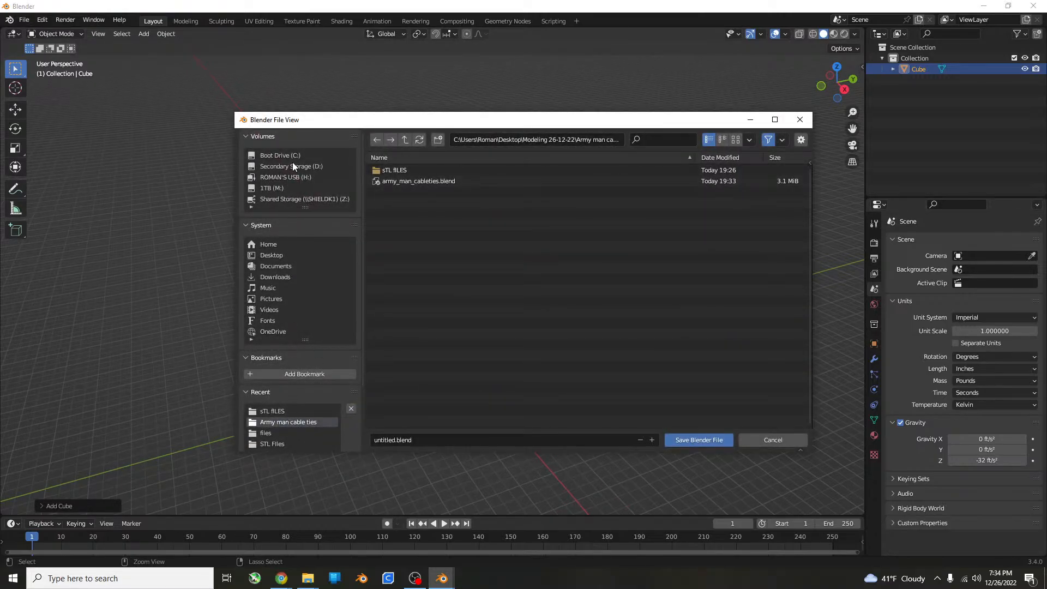
click(276, 254)
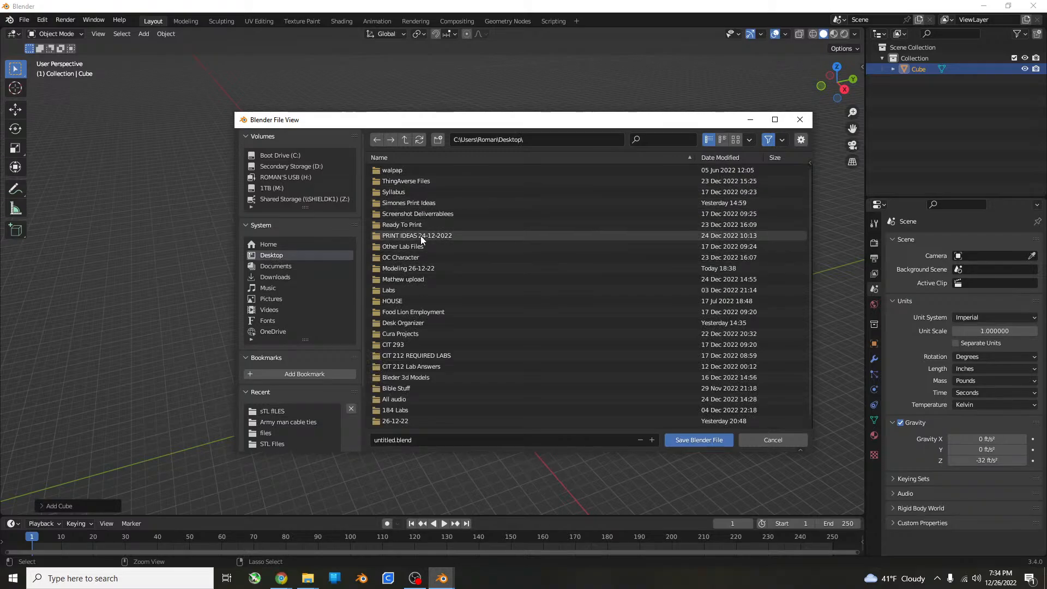
scroll(410, 414, down, 1)
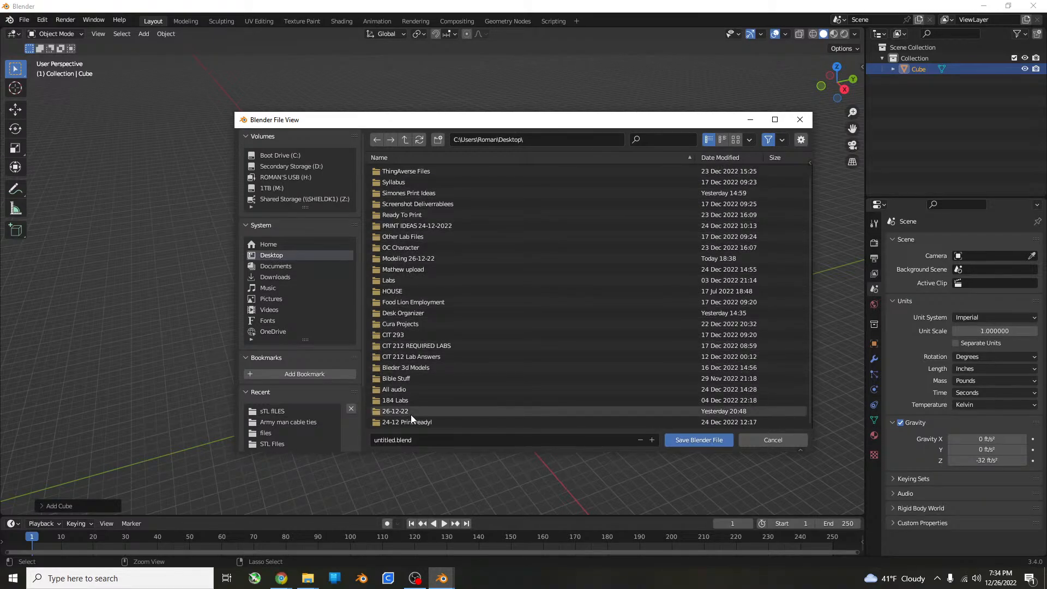
click(410, 411)
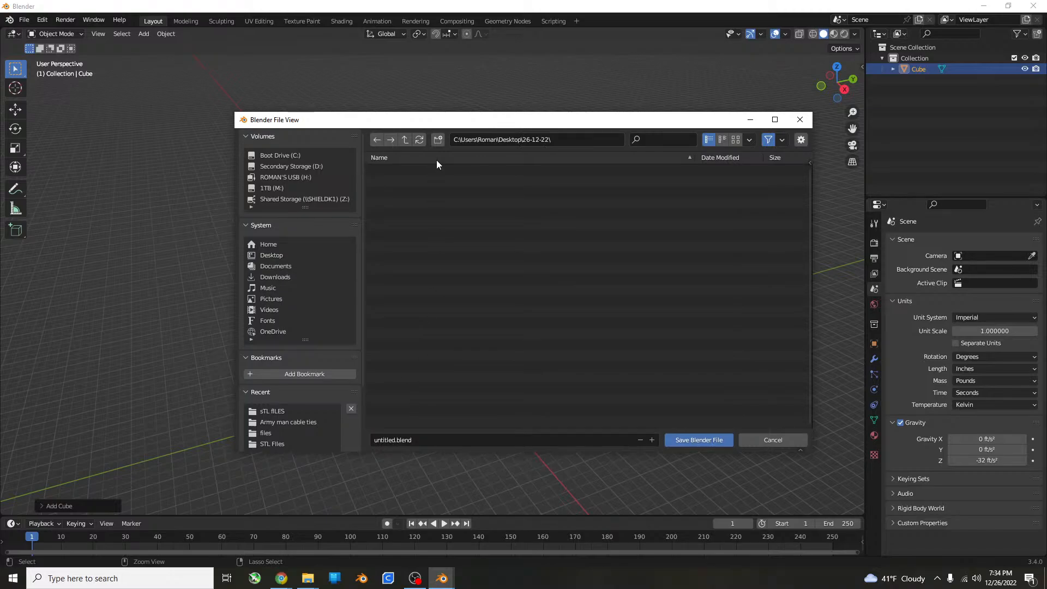
click(438, 140)
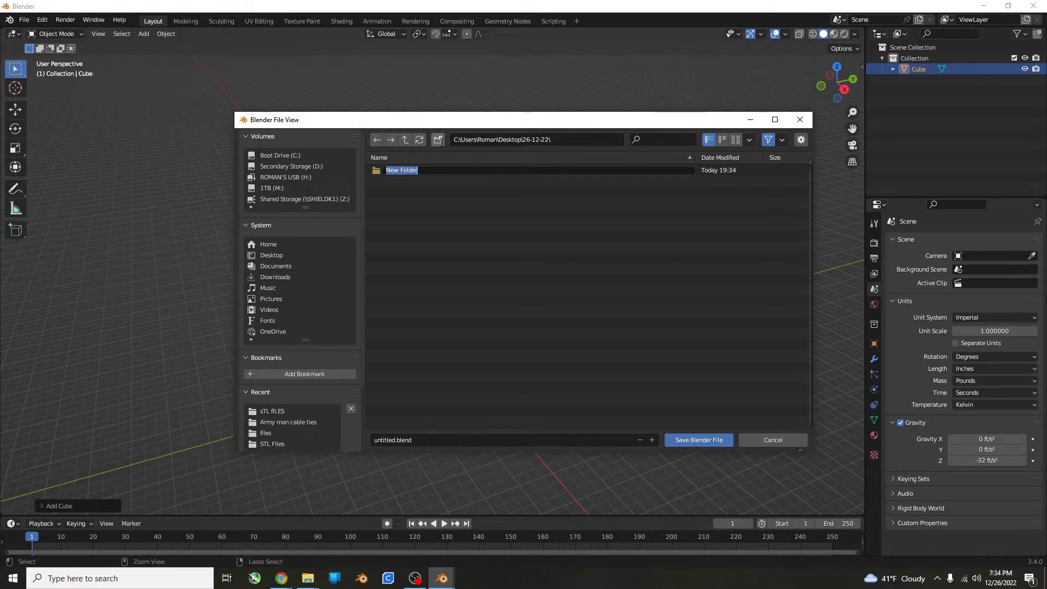
text(print c)
key(BackSpace)
text(tools organizer)
key(Return)
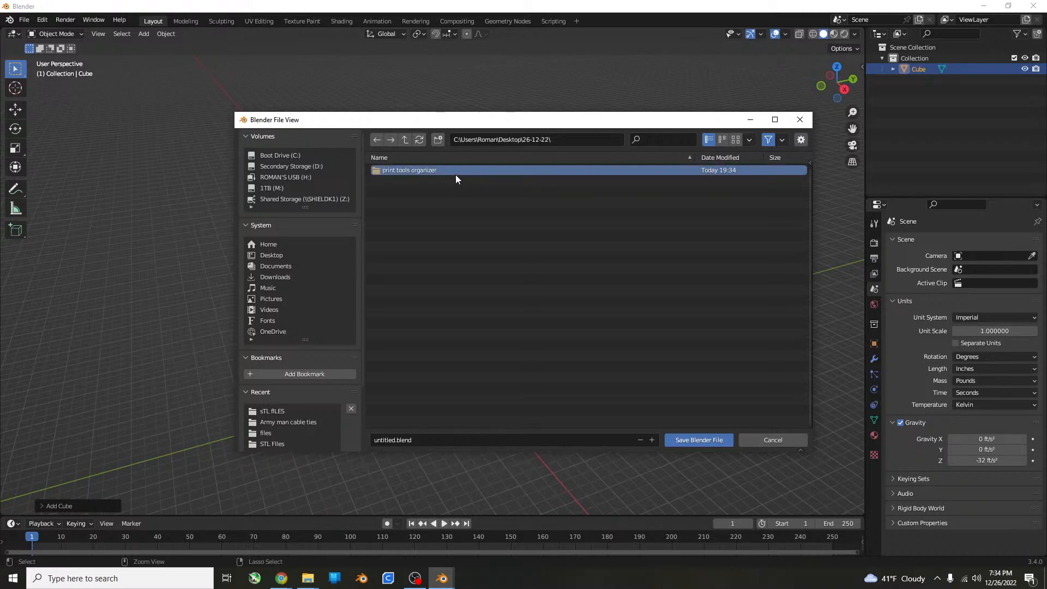
Save the file as "printer tools organizer" inside the print tools organizer folder.
click(449, 199)
double_click(442, 171)
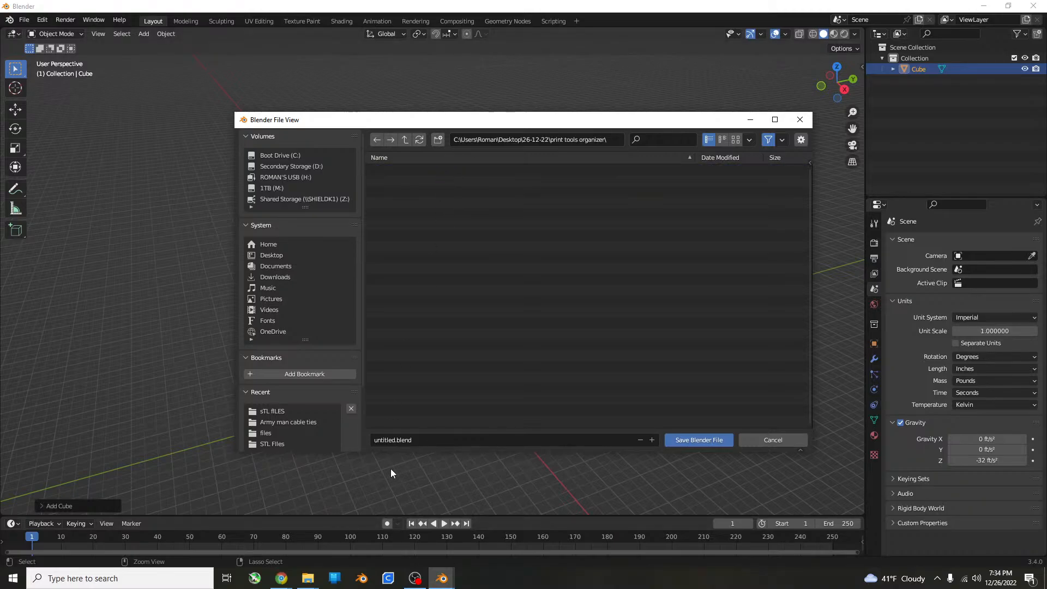
click(397, 440)
text(printer tools organizer)
key(Return)
click(691, 439)
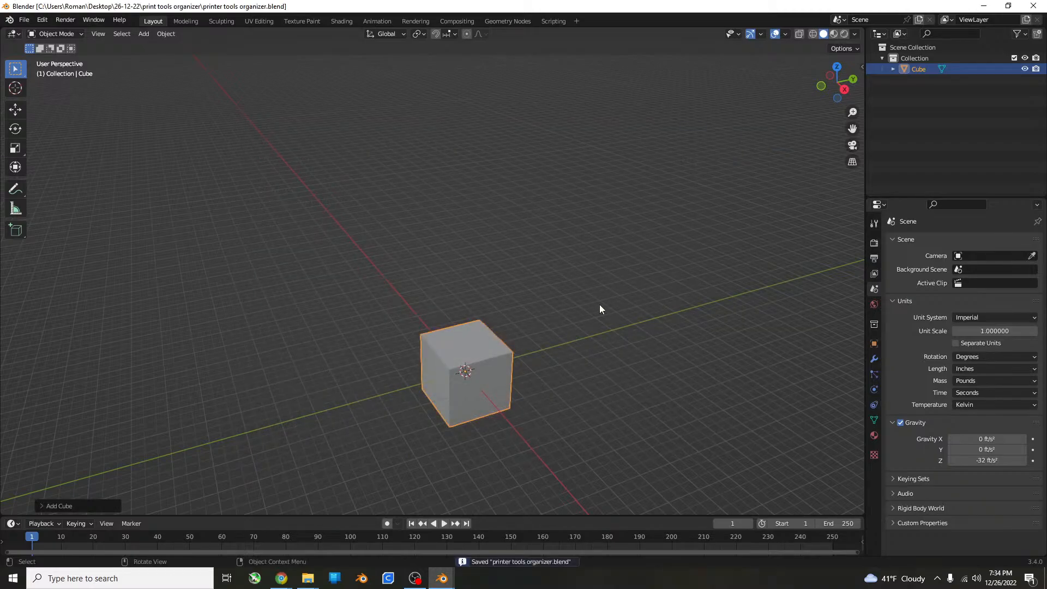
Select the cube in the viewport.
click(598, 303)
click(506, 358)
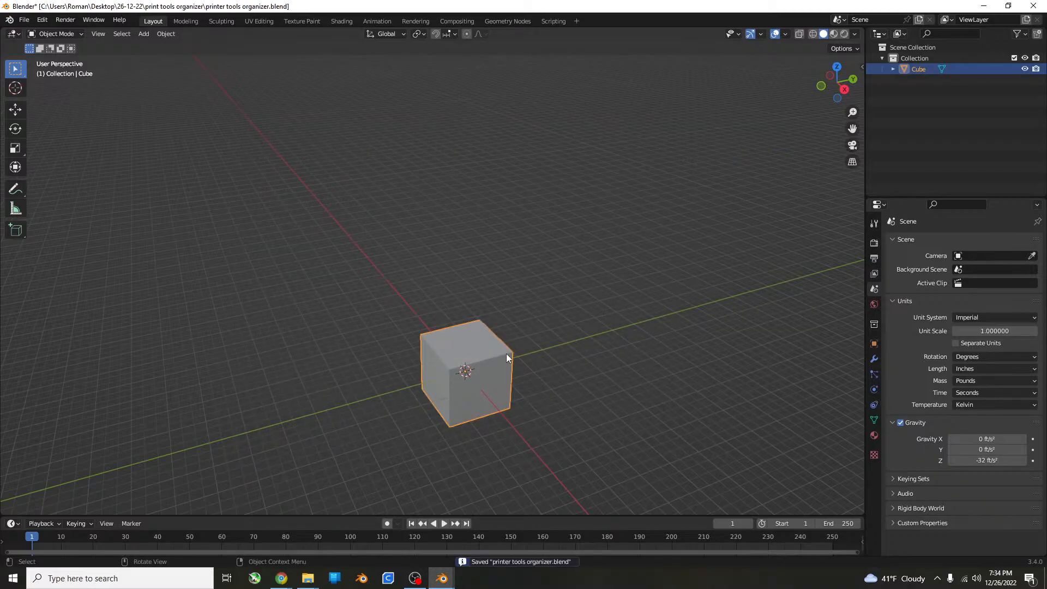
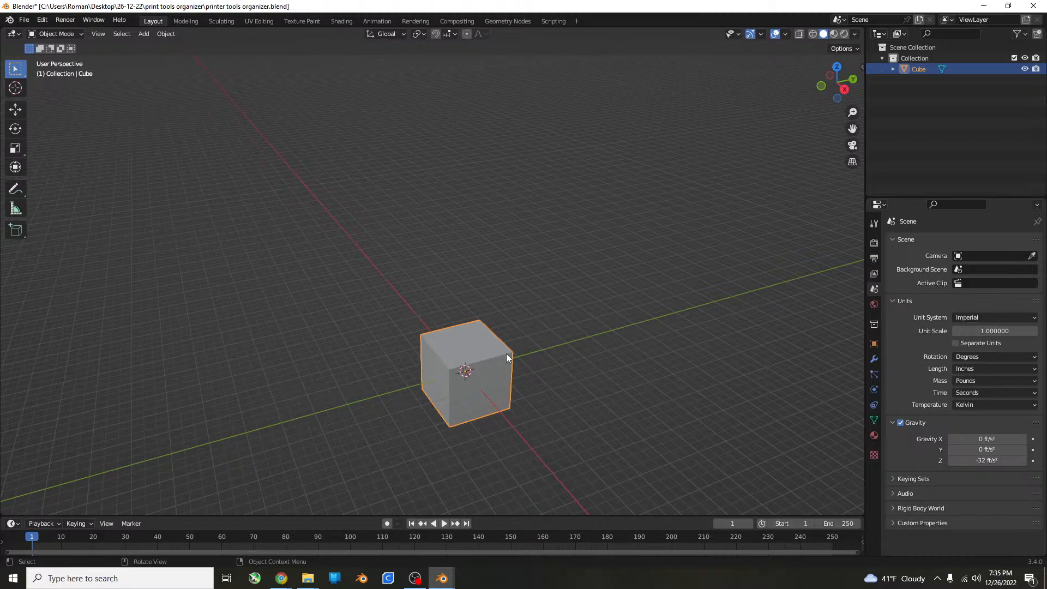
Scale the cube by a factor of 2 along the X axis in front view.
key(KP_1)
scroll(620, 424, up, 5)
shift+middle_drag(534, 405, 507, 355)
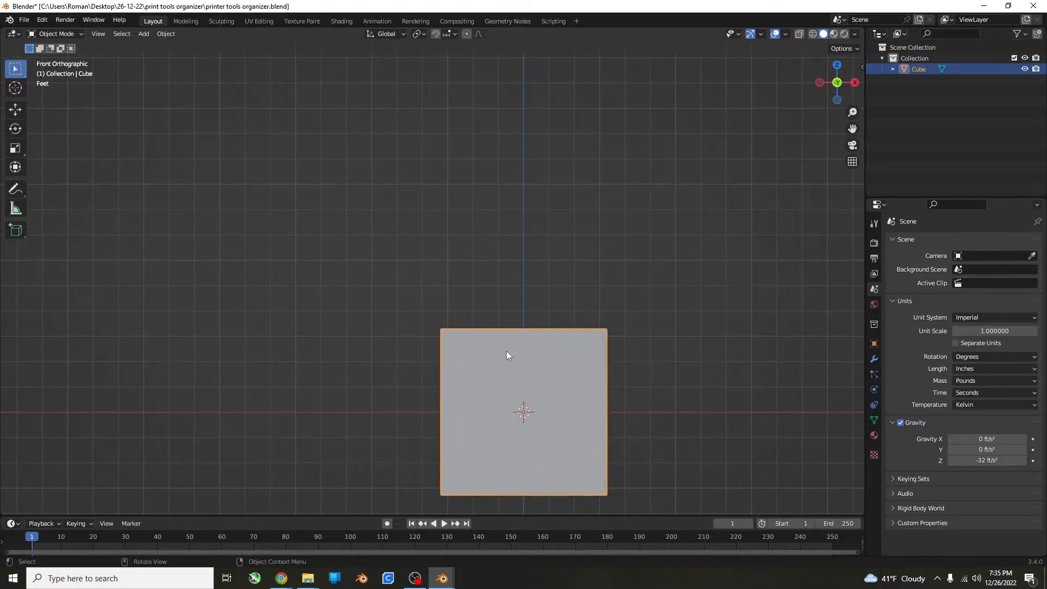
text(sx2)
key(Return)
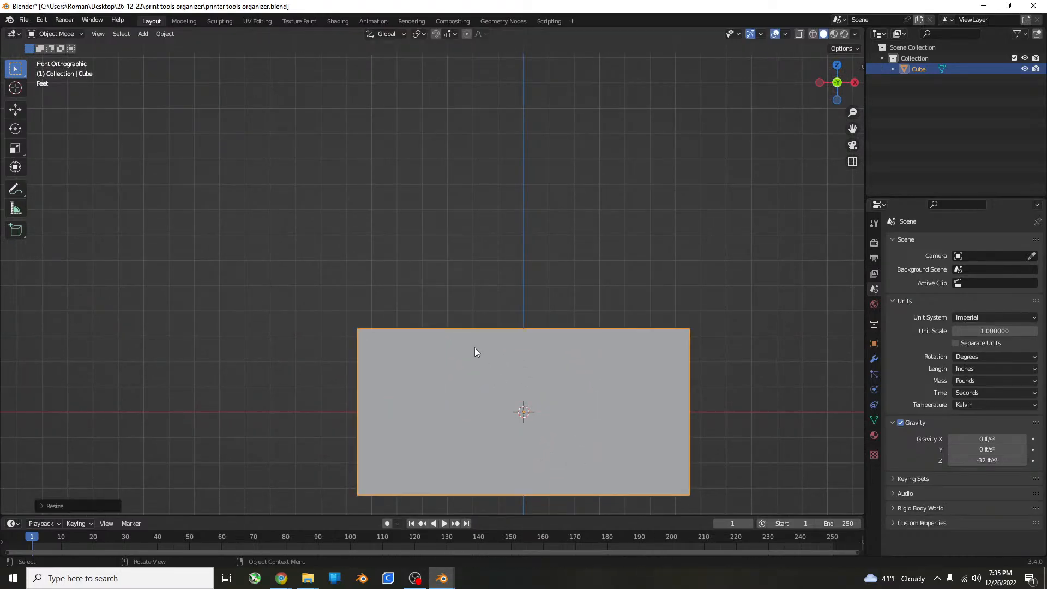
Measure the stretched cube's top edge, and undo both that measurement and the X scaling.
click(16, 208)
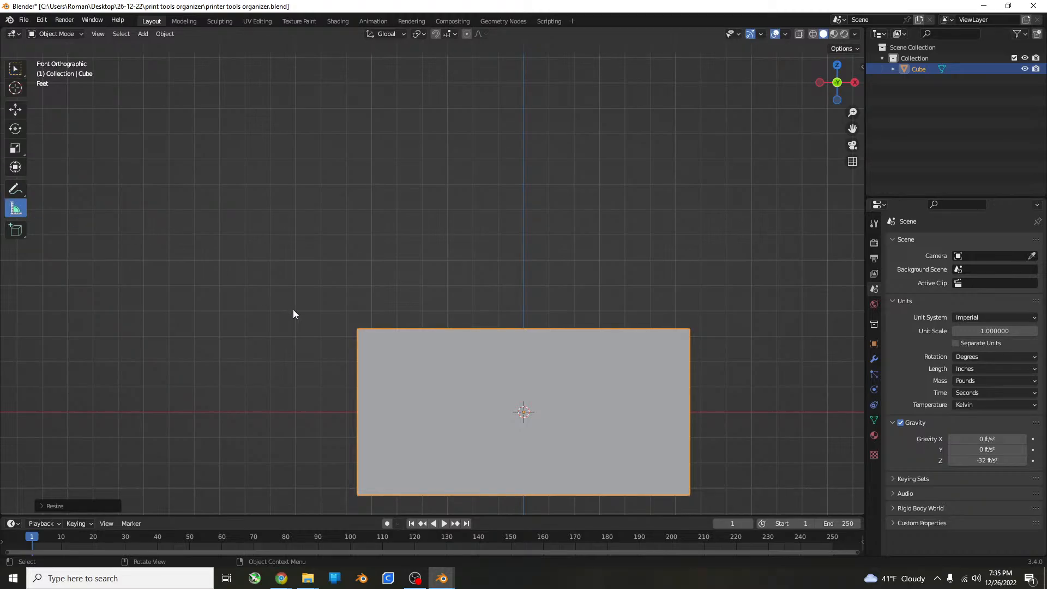
drag(357, 329, 694, 328)
key(ctrl+z)
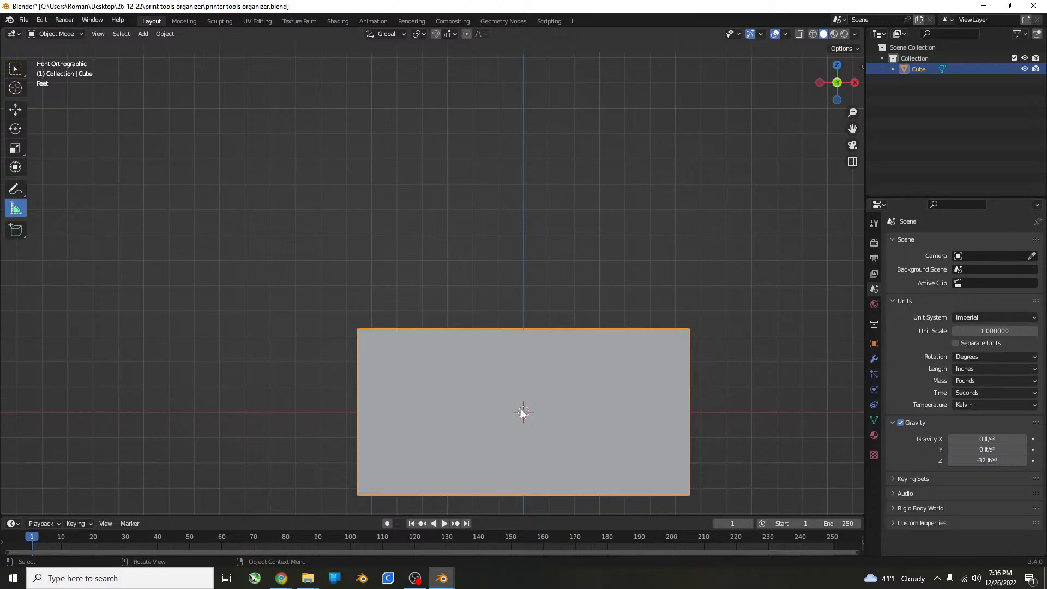
key(ctrl+z)
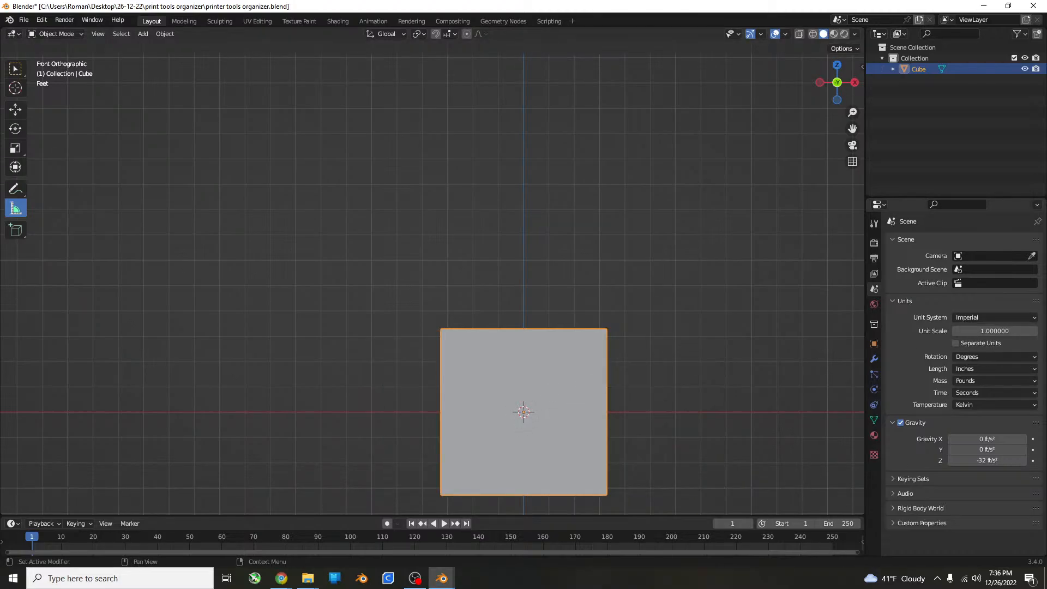
Set the scene's unit scale to 0.001 and measure the cube's top edge in front view.
key(alt+Tab)
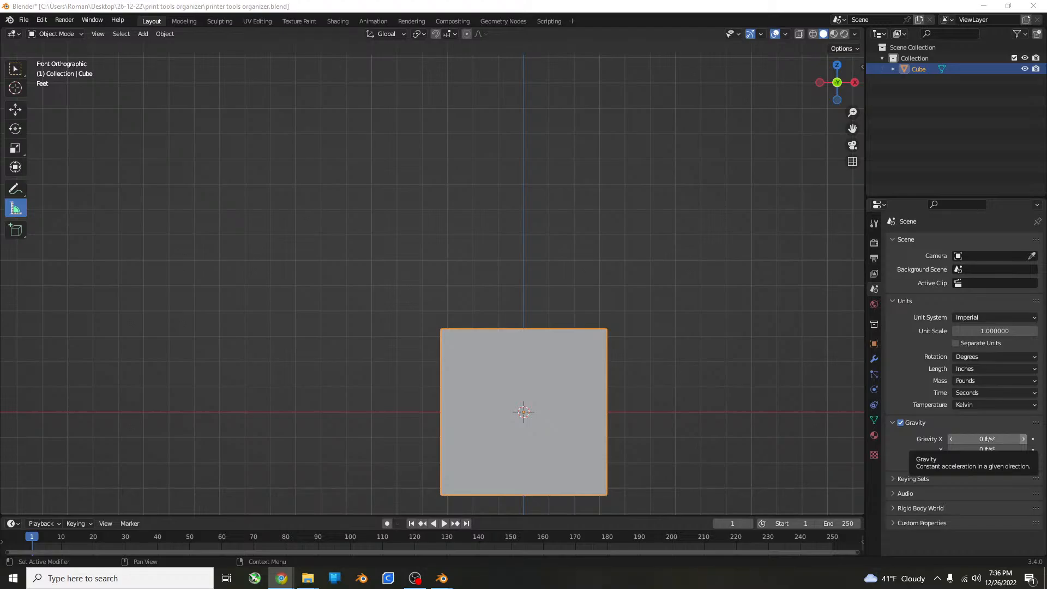
click(994, 330)
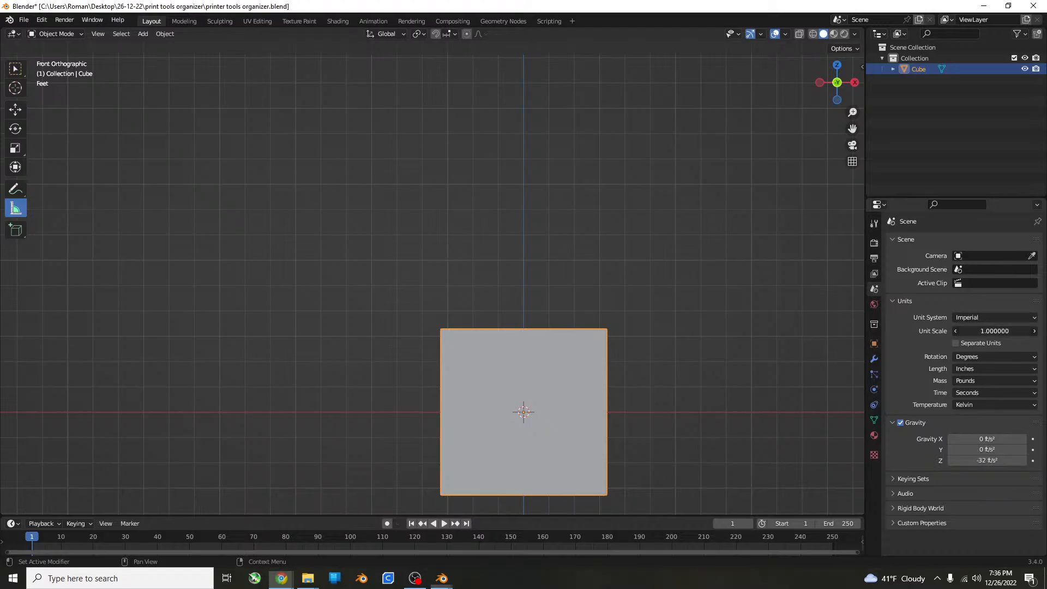
text(0.001)
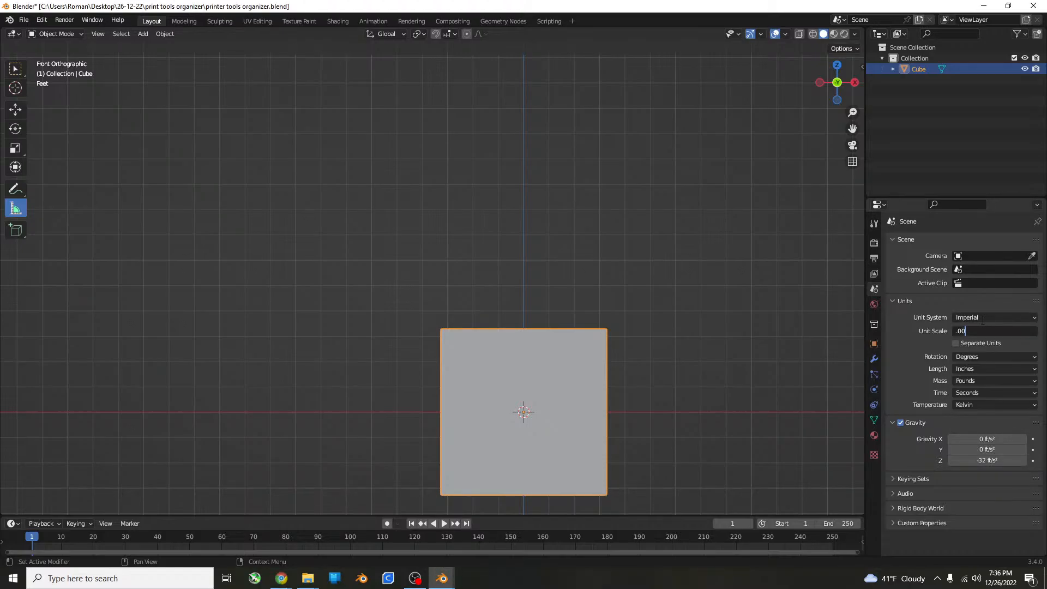
key(Return)
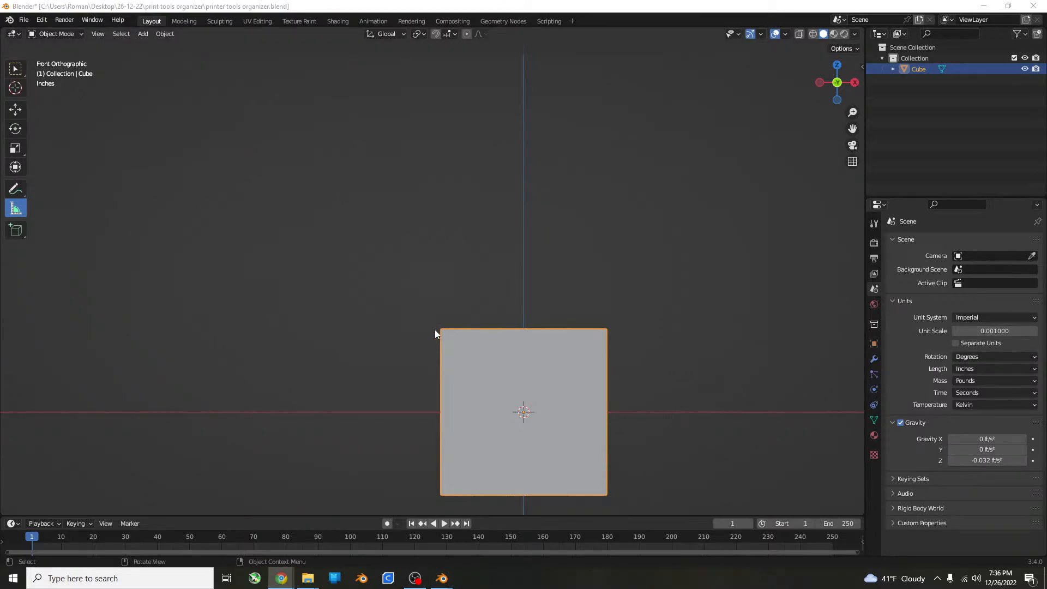
drag(440, 328, 606, 328)
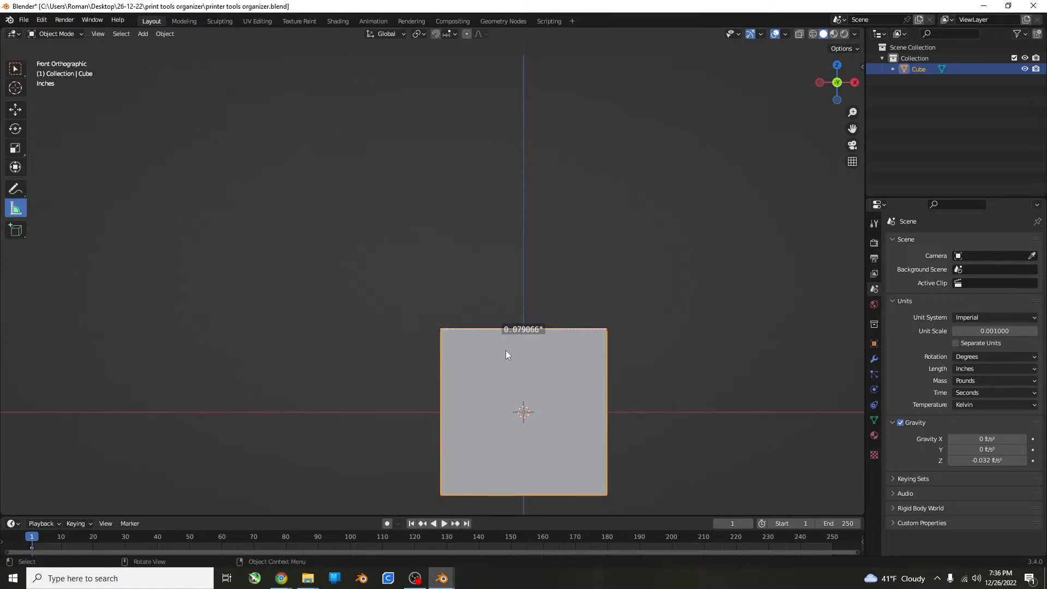
Try to resize the cube with a scale factor of 1 while framing it in the view.
key(s)
key(1)
key(Return)
key(KP_Decimal)
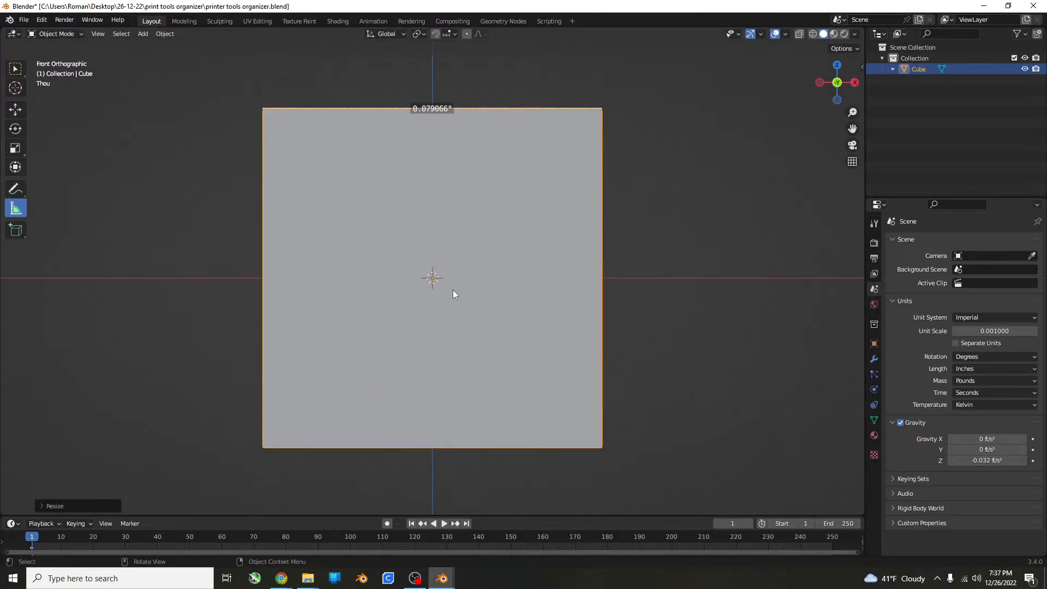
shift+middle_drag(287, 123, 297, 178)
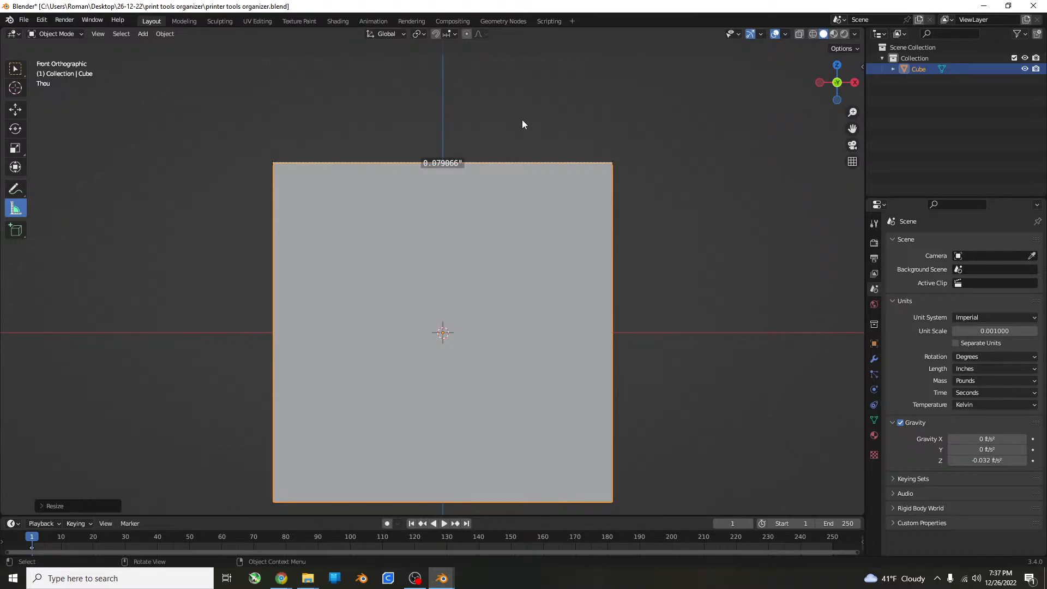
key(s)
key(Escape)
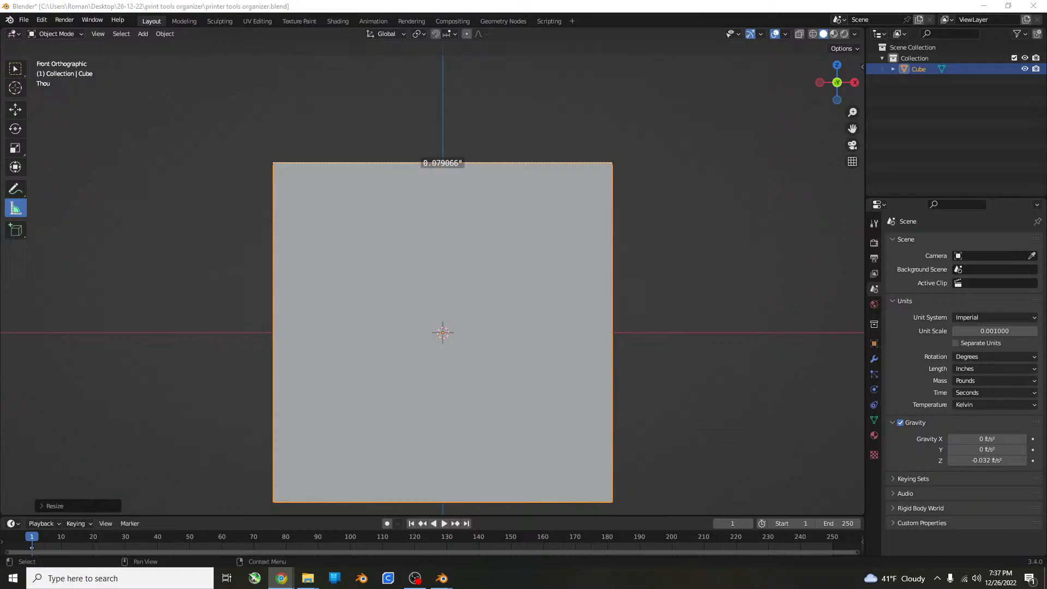
Set the viewport overlay's grid scale to 0.001 and deselect the cube.
click(789, 35)
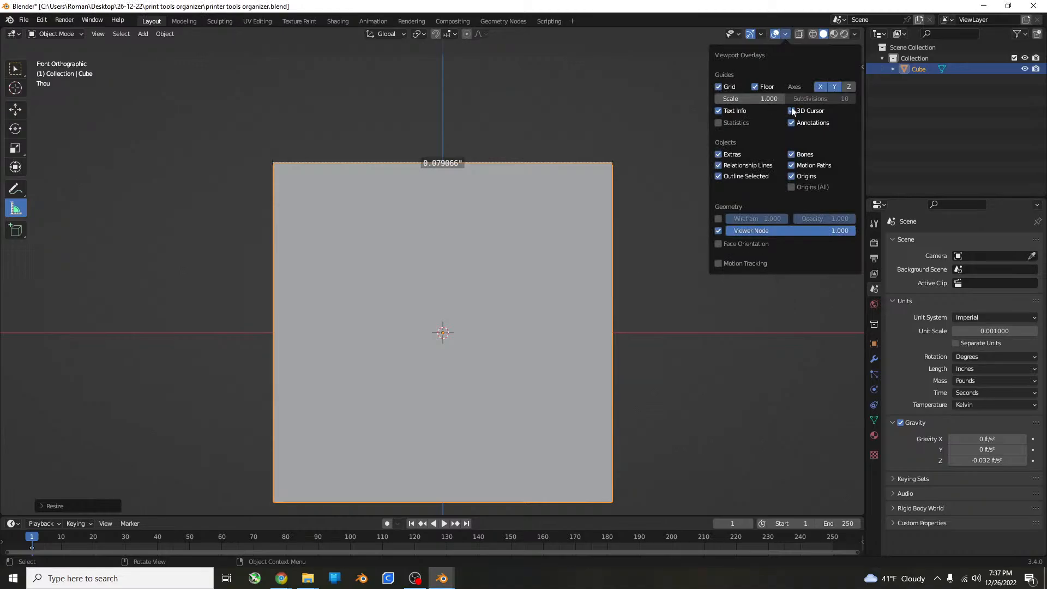
click(755, 99)
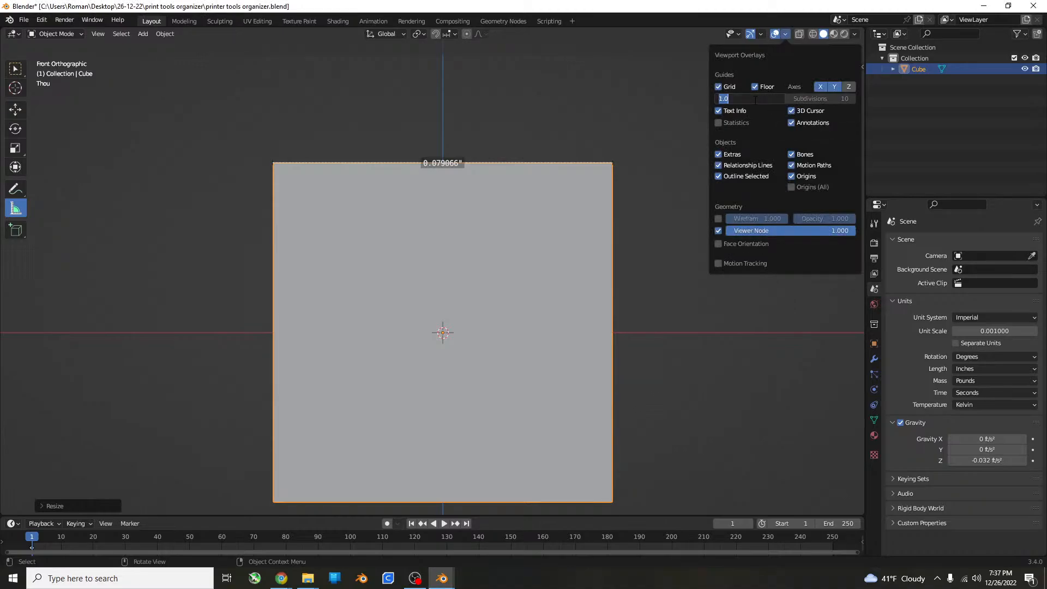
text(0.001)
key(Return)
click(666, 231)
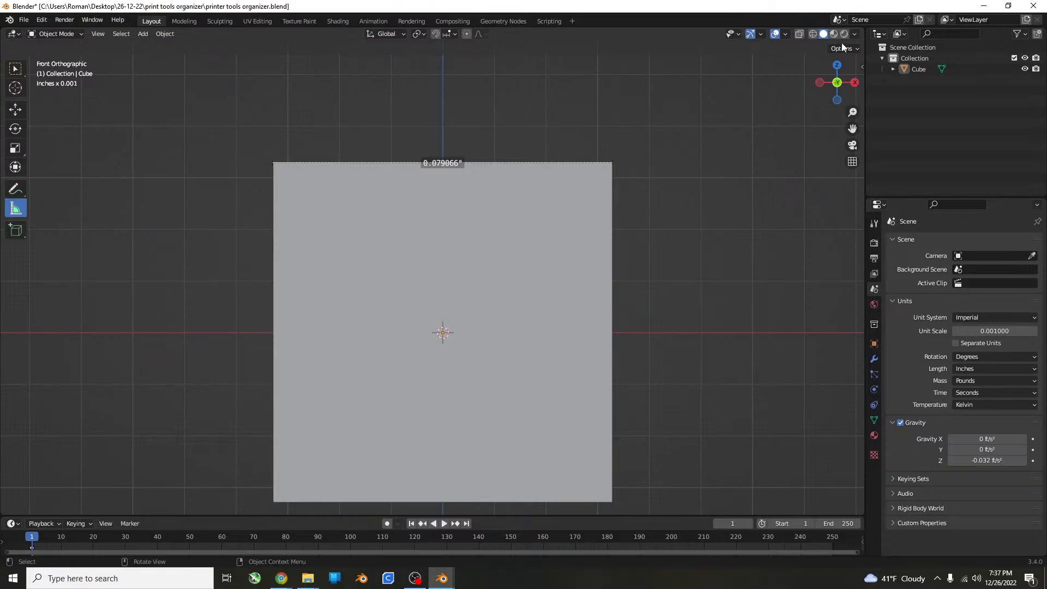
Show the cube's transform properties, including its dimensions, beside the viewport.
key(n)
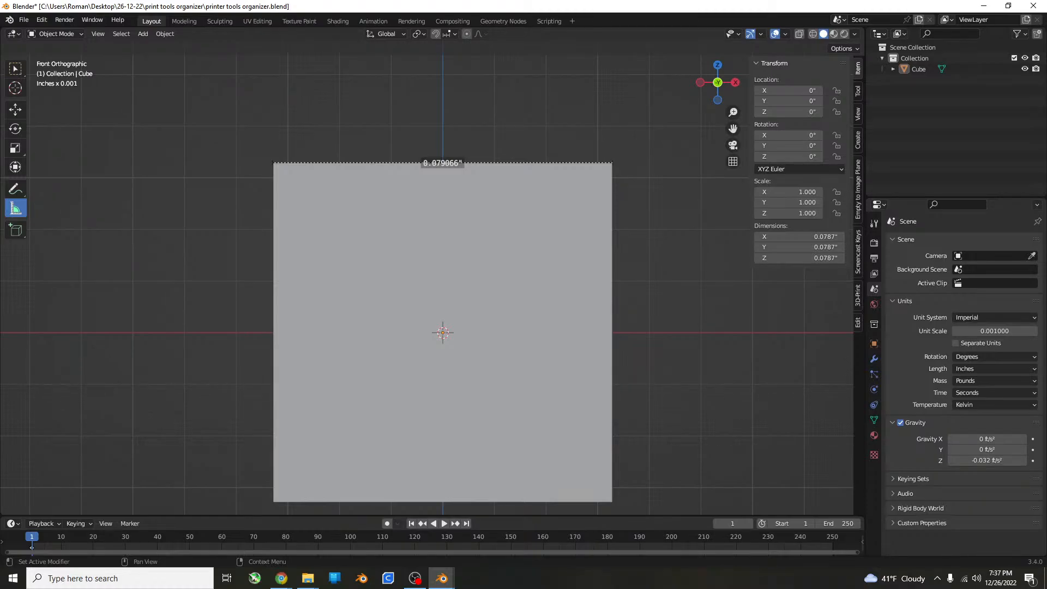
key(alt+Tab)
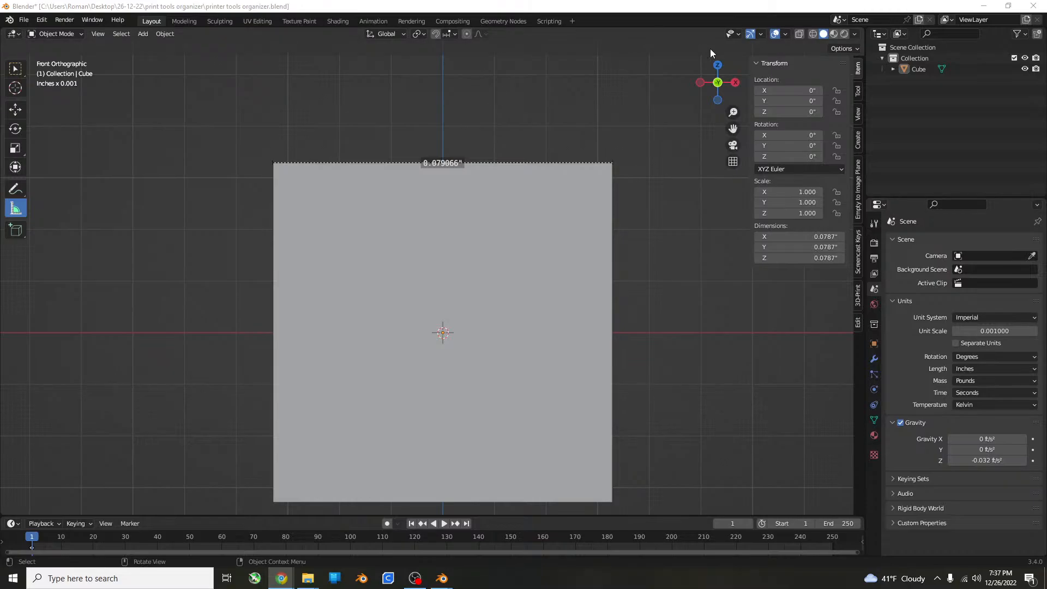
click(601, 129)
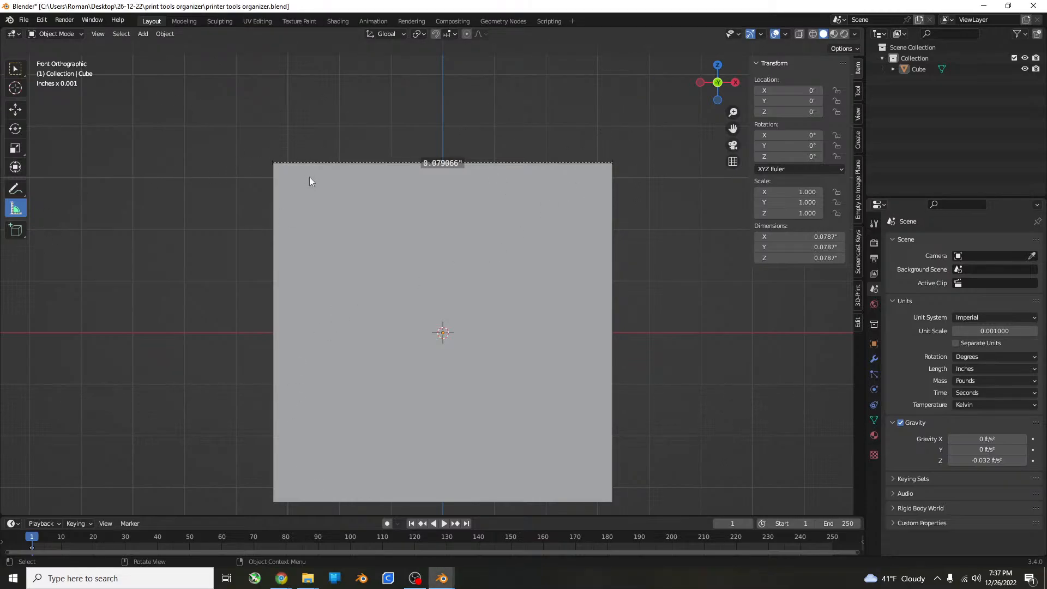
Delete the existing measurement and measure the cube's top edge again from corner to corner.
drag(311, 162, 312, 162)
key(Delete)
key(Delete)
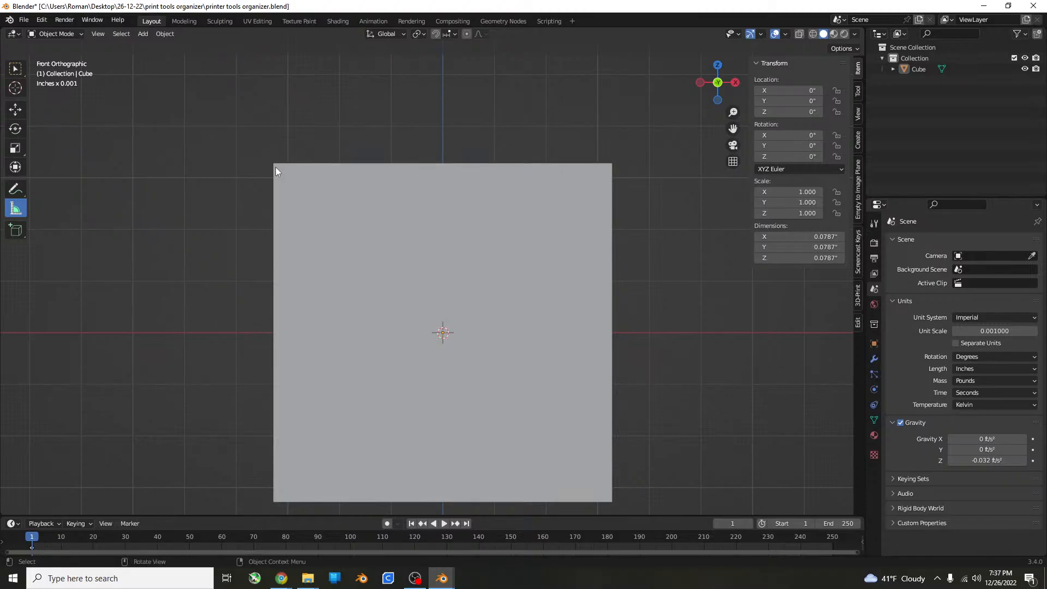
drag(273, 164, 613, 165)
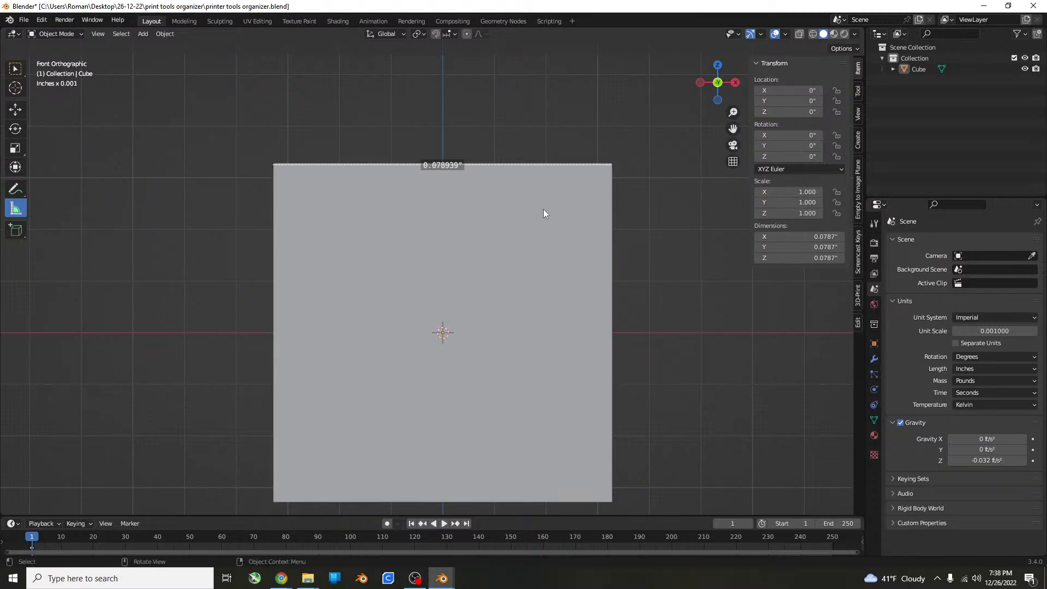
Select the cube and stretch it along the X axis by a factor of about 1.69.
click(540, 257)
scroll(535, 318, down, 5)
middle_drag(536, 260, 585, 330)
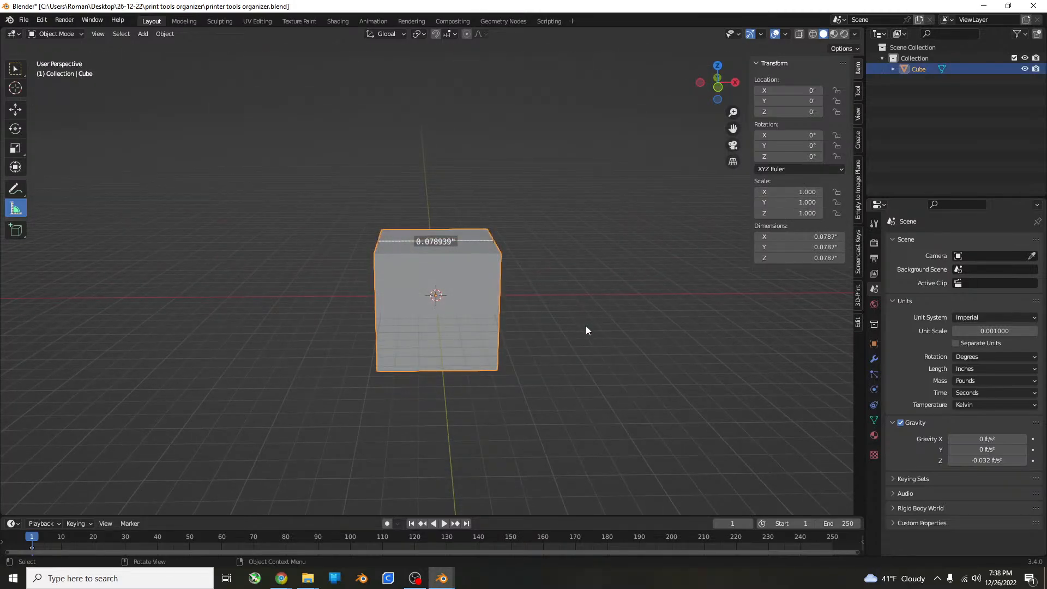
key(s)
key(x)
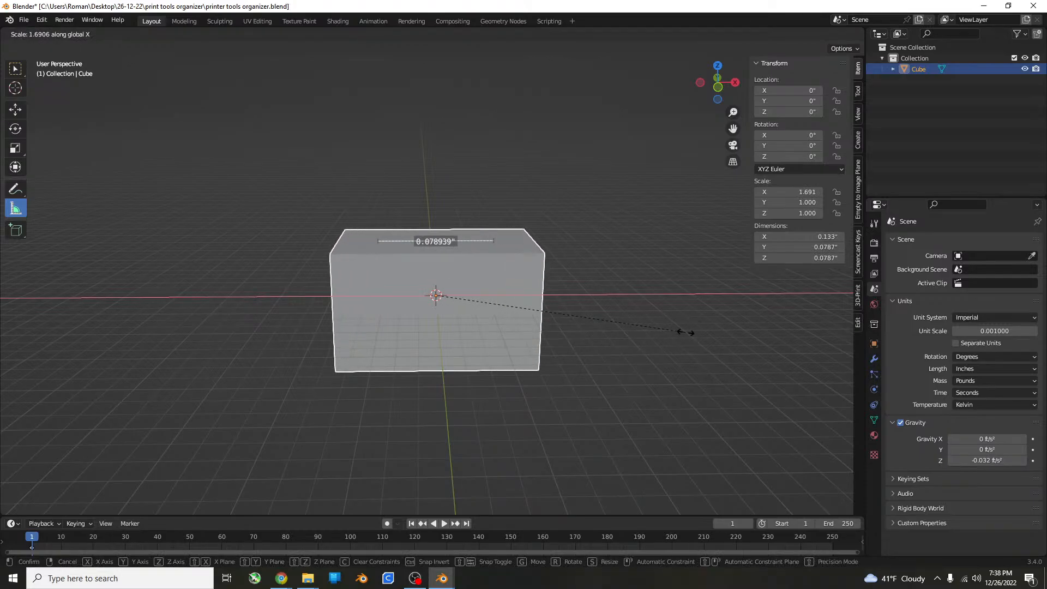
click(679, 332)
Delete the old measurement in front view, and try a new one along the stretched cube's top edge before removing it too.
key(KP_1)
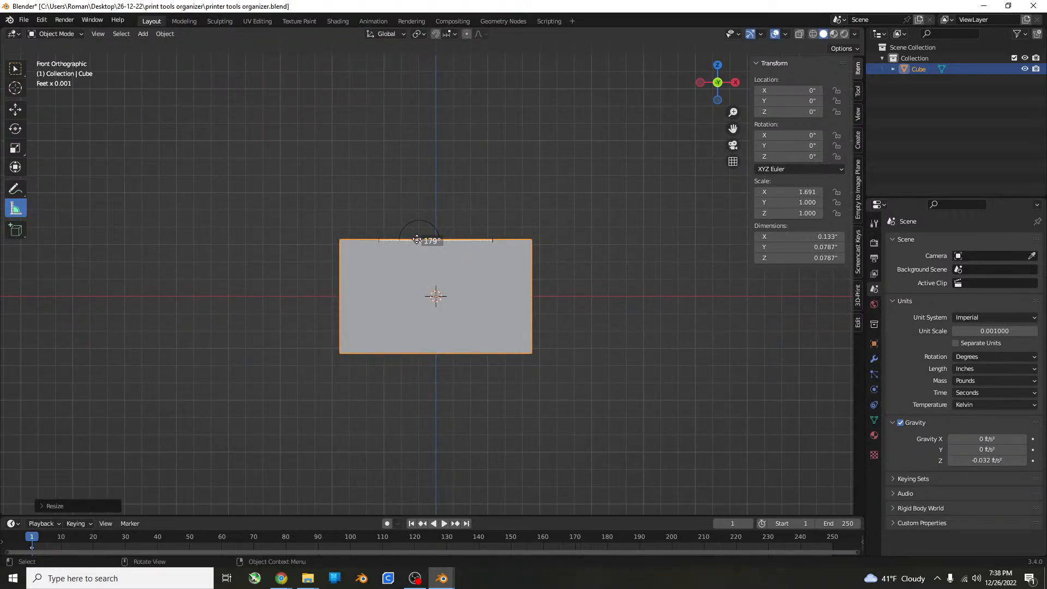
scroll(414, 240, up, 5)
key(Delete)
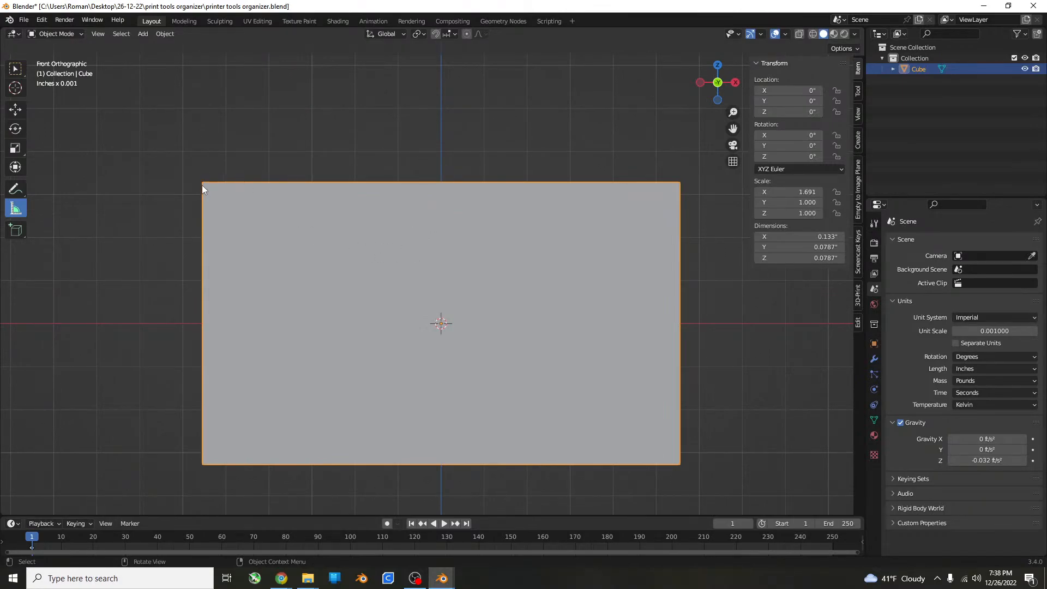
drag(204, 184, 813, 185)
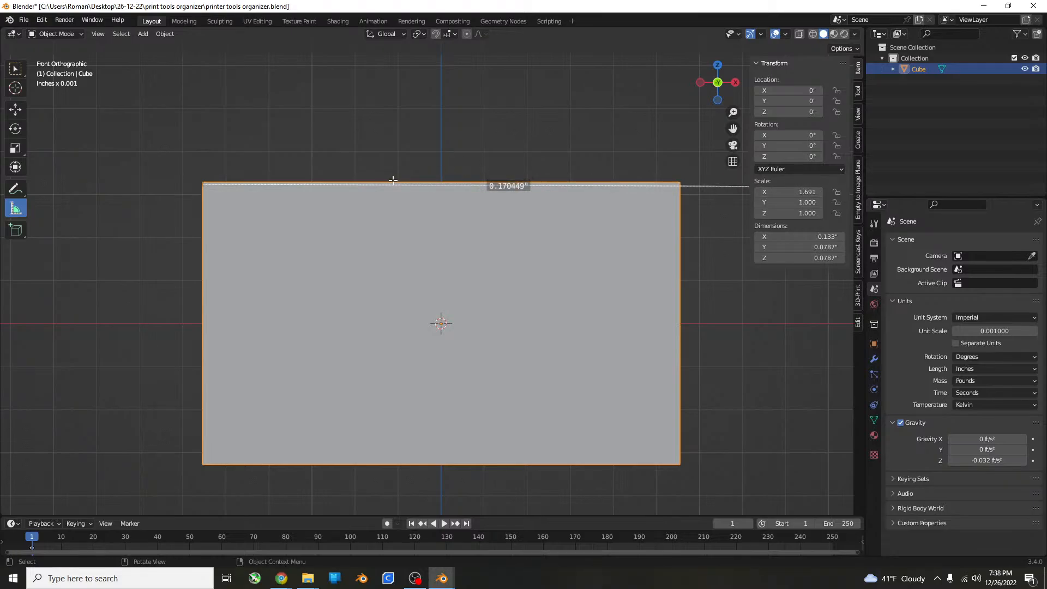
key(Delete)
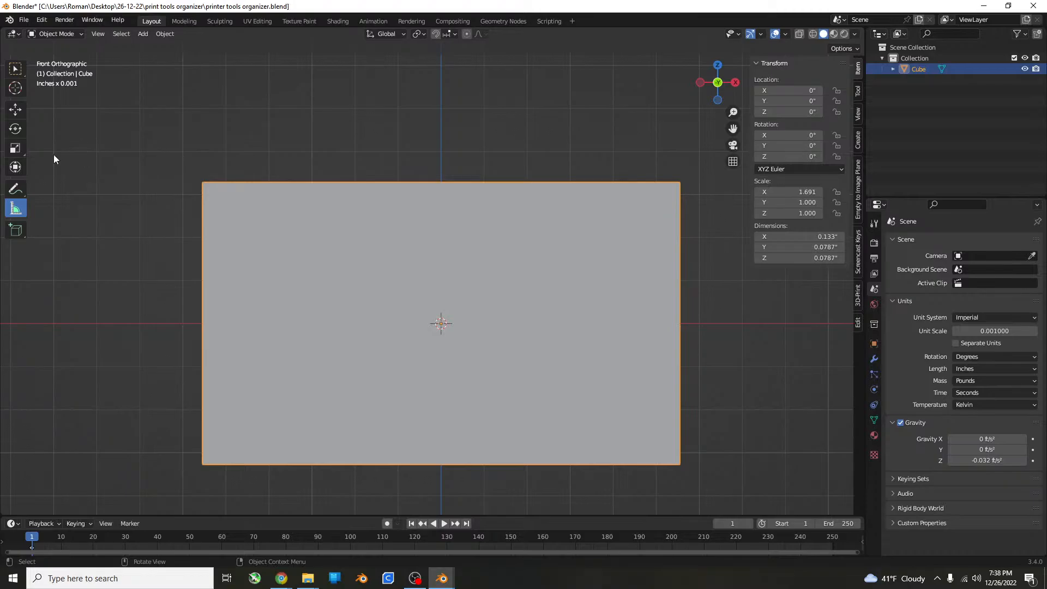
Draw a measurement line just above the stretched cube and extend it along X to about 1.96 inches.
drag(54, 155, 730, 168)
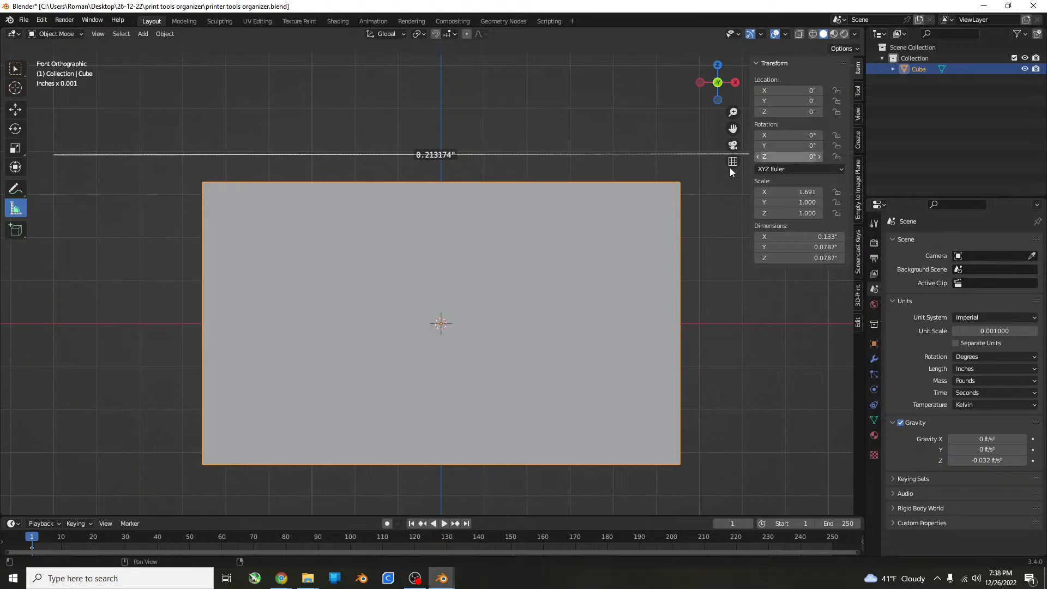
scroll(479, 175, down, 5)
shift+middle_drag(580, 187, 499, 222)
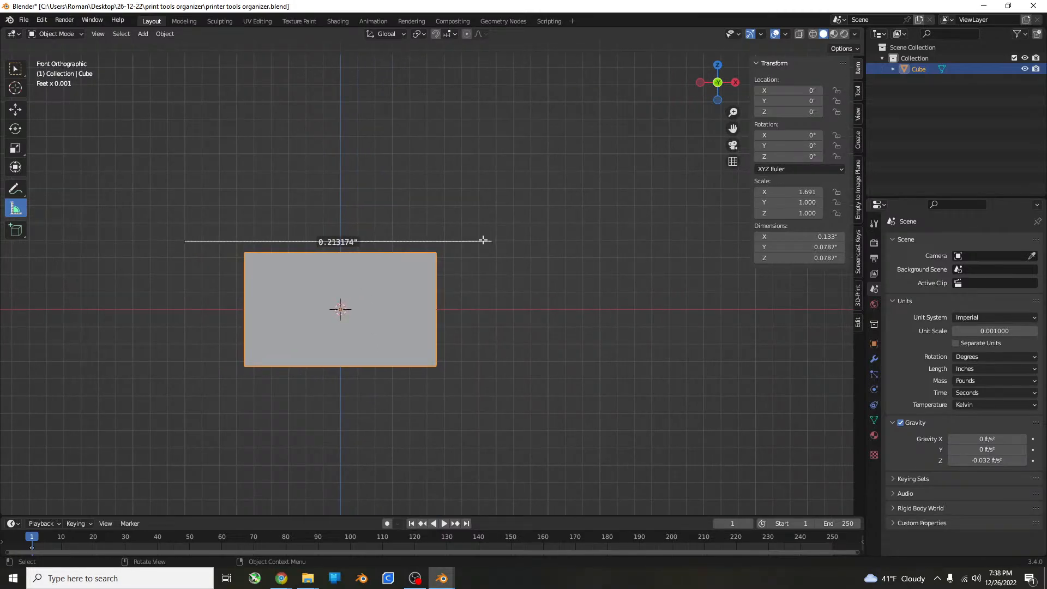
drag(483, 239, 932, 241)
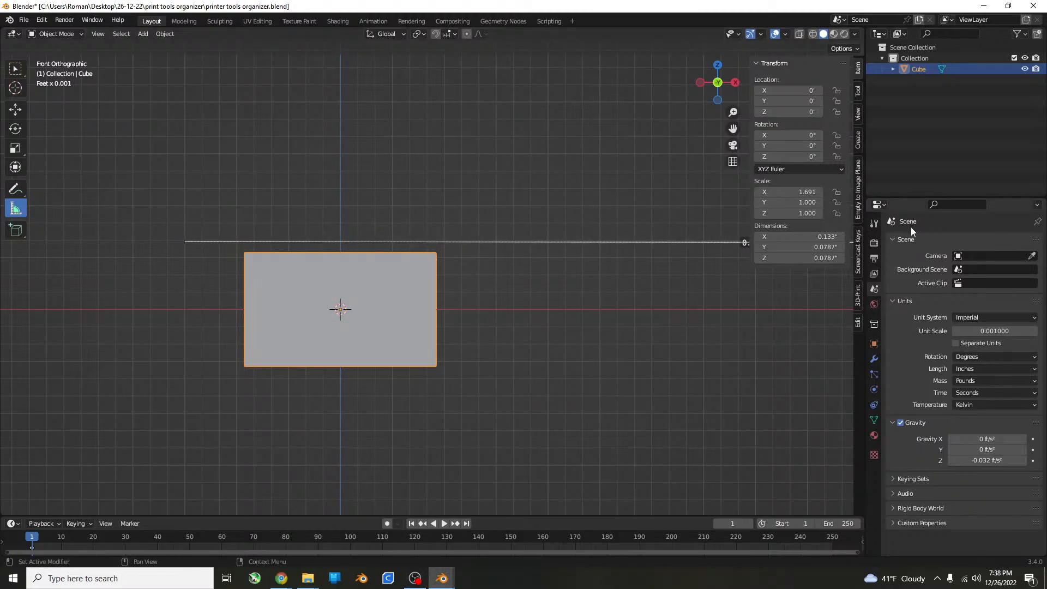
scroll(858, 249, down, 1)
scroll(763, 267, down, 8)
shift+middle_drag(692, 273, 497, 276)
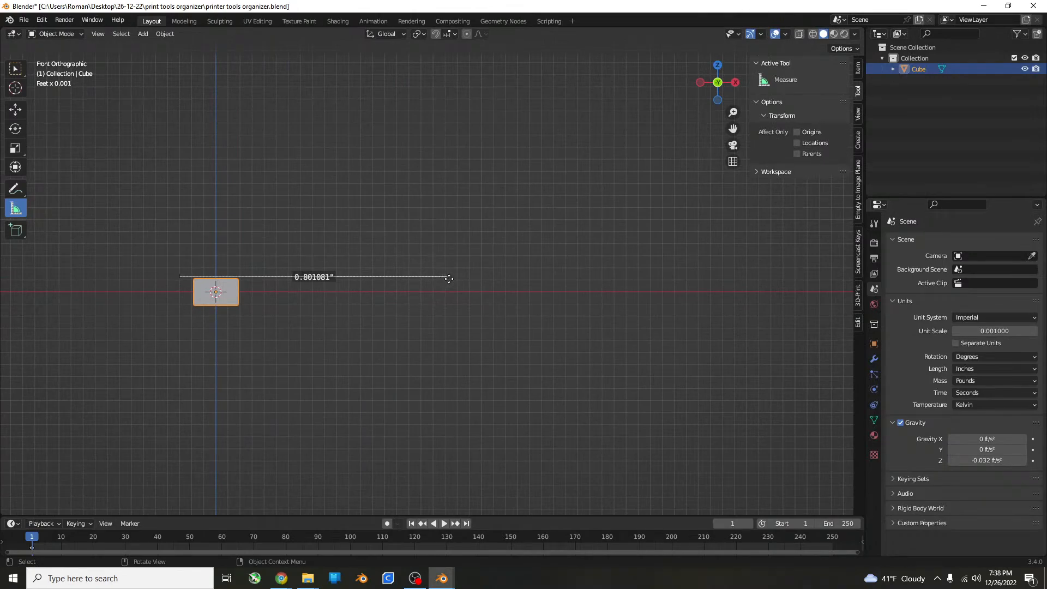
drag(449, 278, 836, 273)
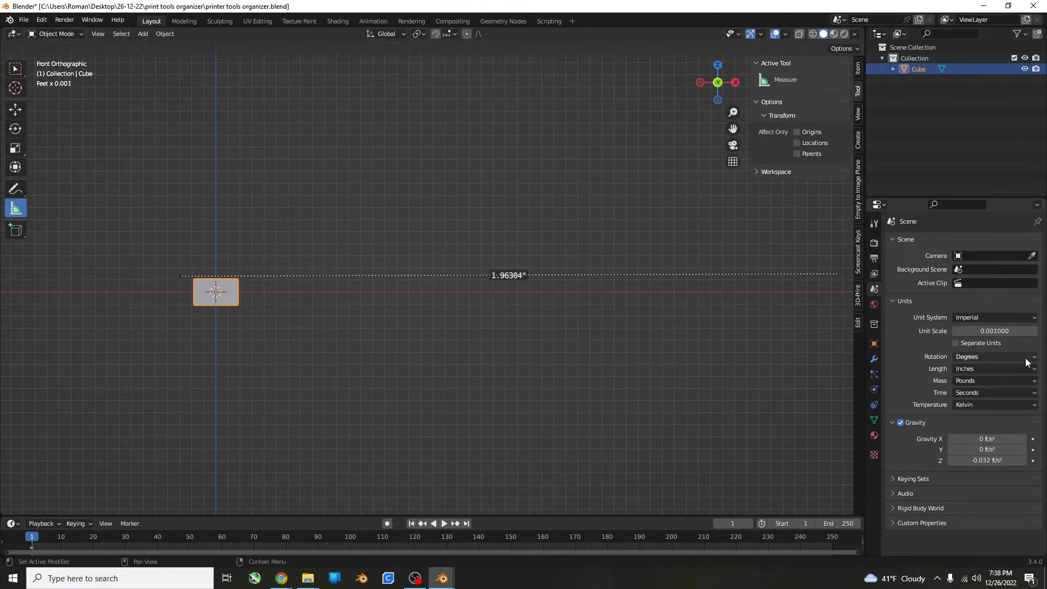
Set the scene's unit scale to 0.01 and deselect the cube.
click(1019, 332)
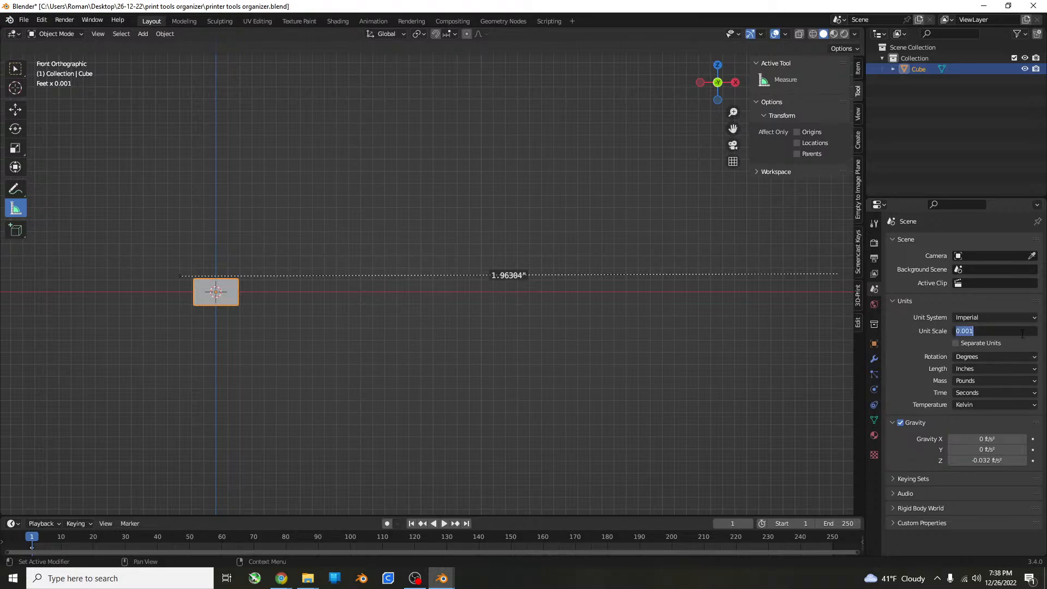
text(0.01)
key(Return)
scroll(485, 302, up, 3)
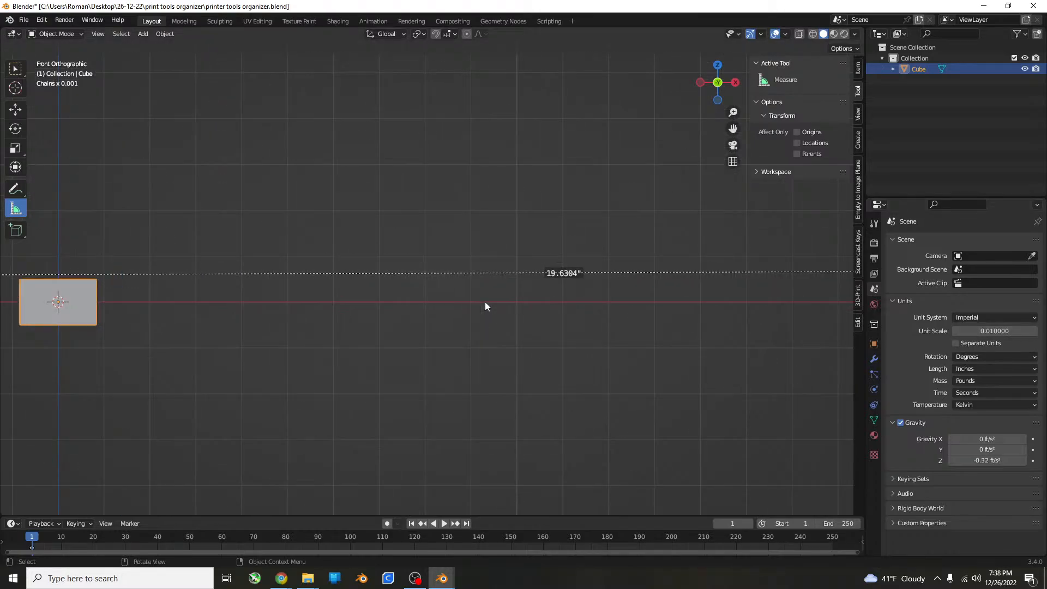
shift+middle_drag(162, 300, 306, 300)
click(233, 306)
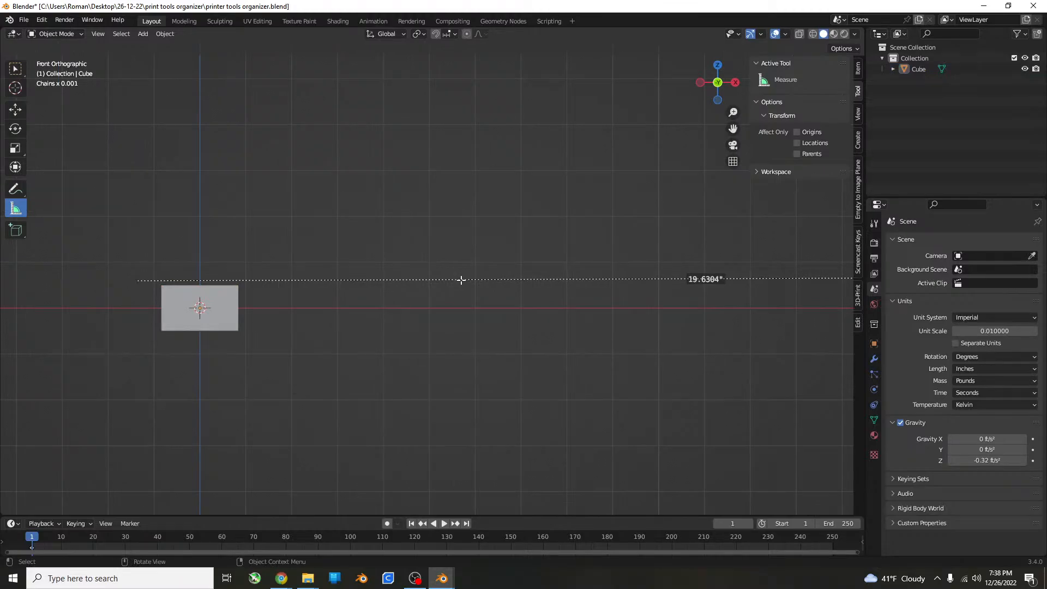
Delete the old measurement line, select and frame the cube, and measure its top edge in front view.
key(Delete)
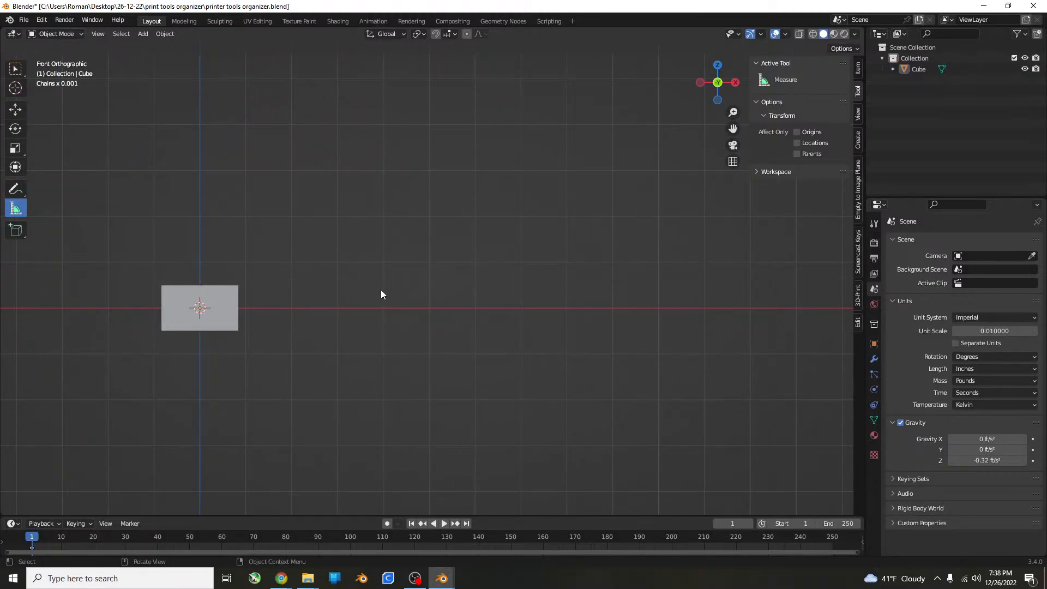
scroll(211, 382, up, 4)
shift+middle_drag(211, 381, 255, 366)
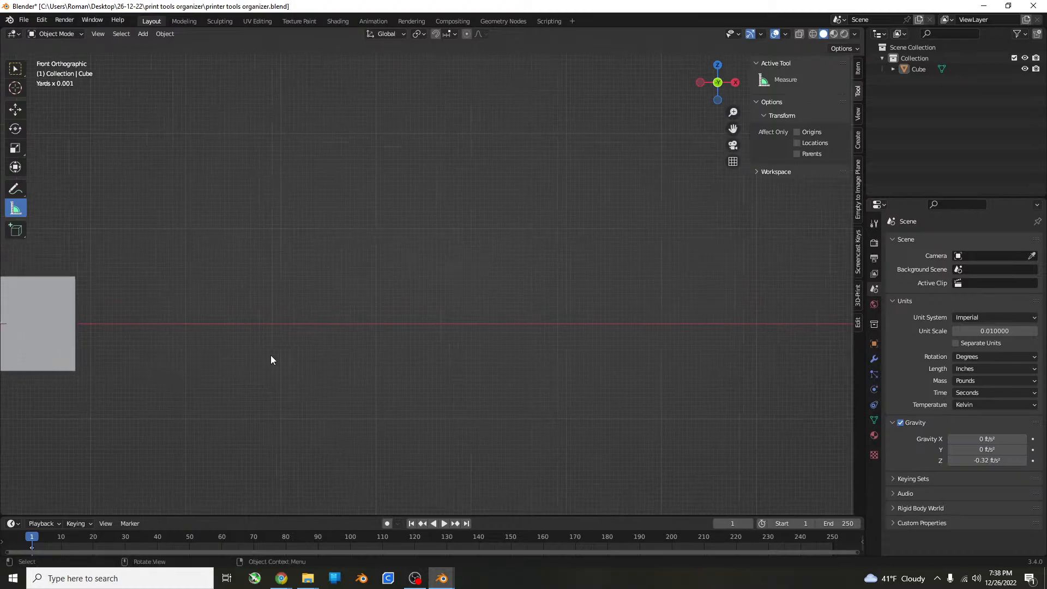
click(17, 352)
key(KP_Decimal)
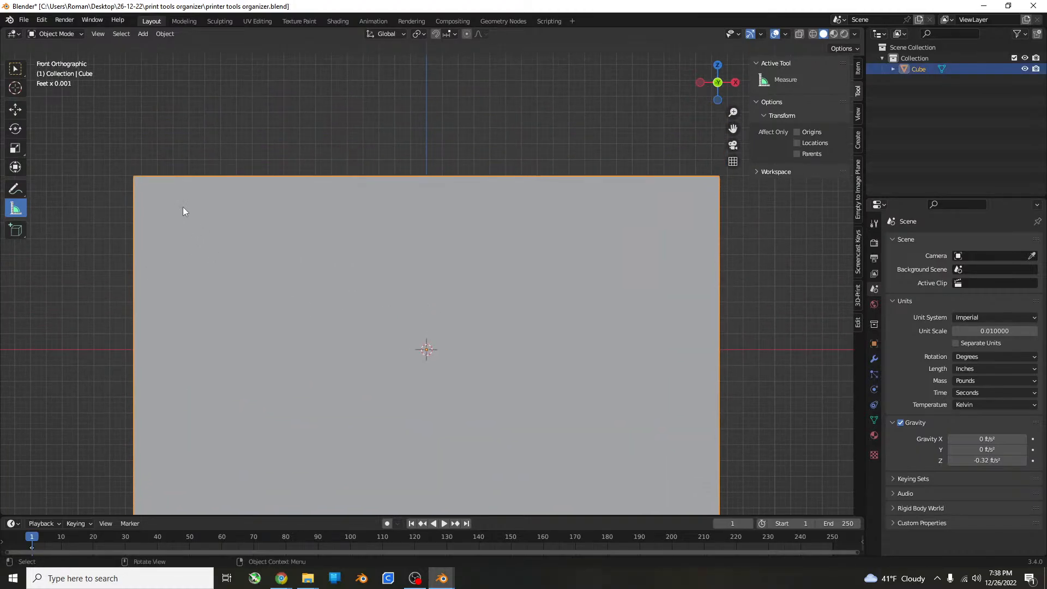
drag(132, 179, 718, 178)
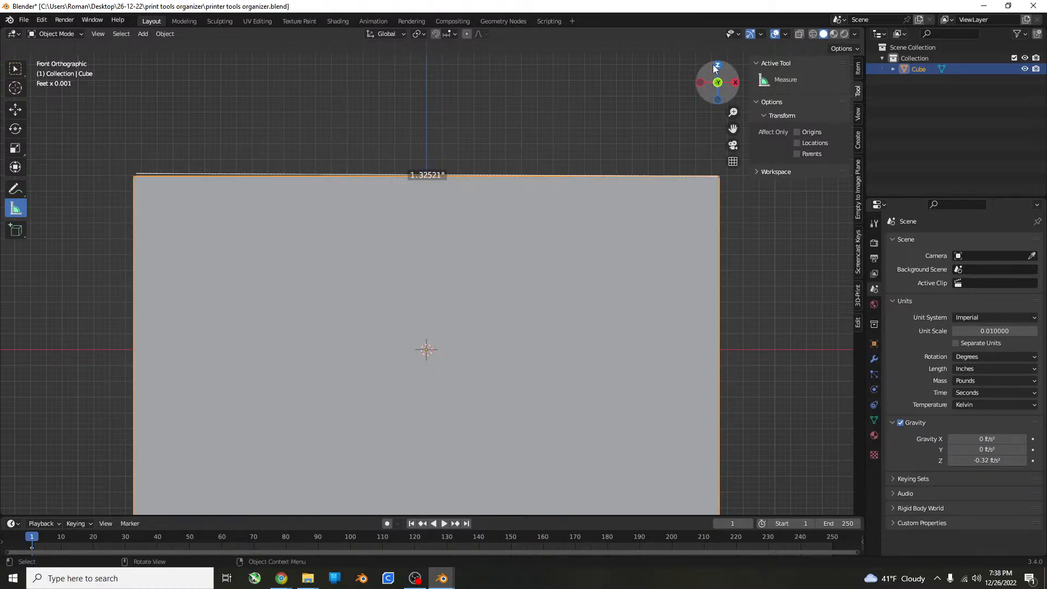
Set the viewport's grid scale to 0.01.
click(784, 34)
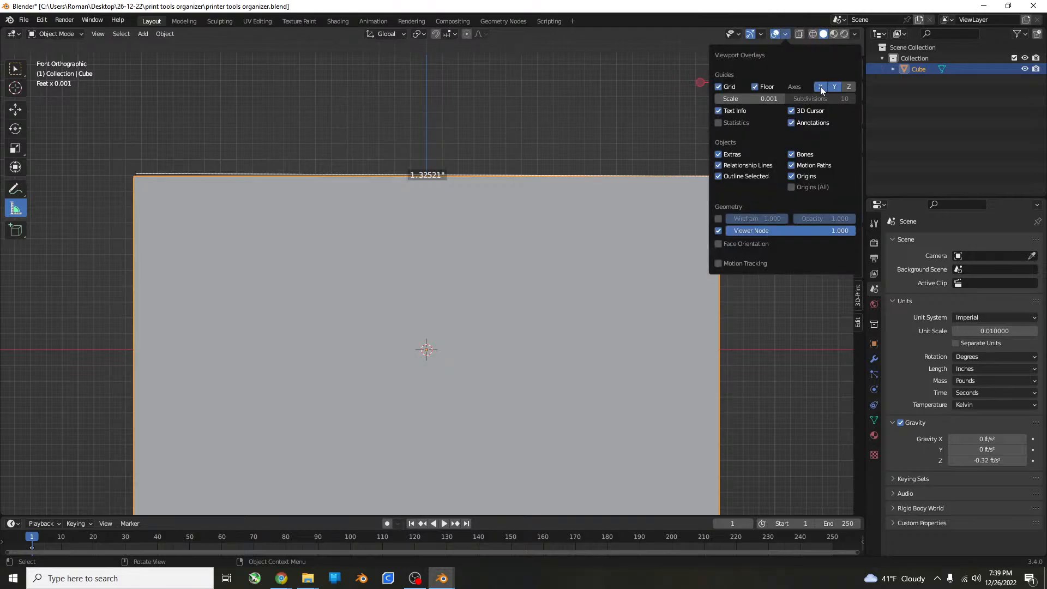
click(754, 99)
key(BackSpace)
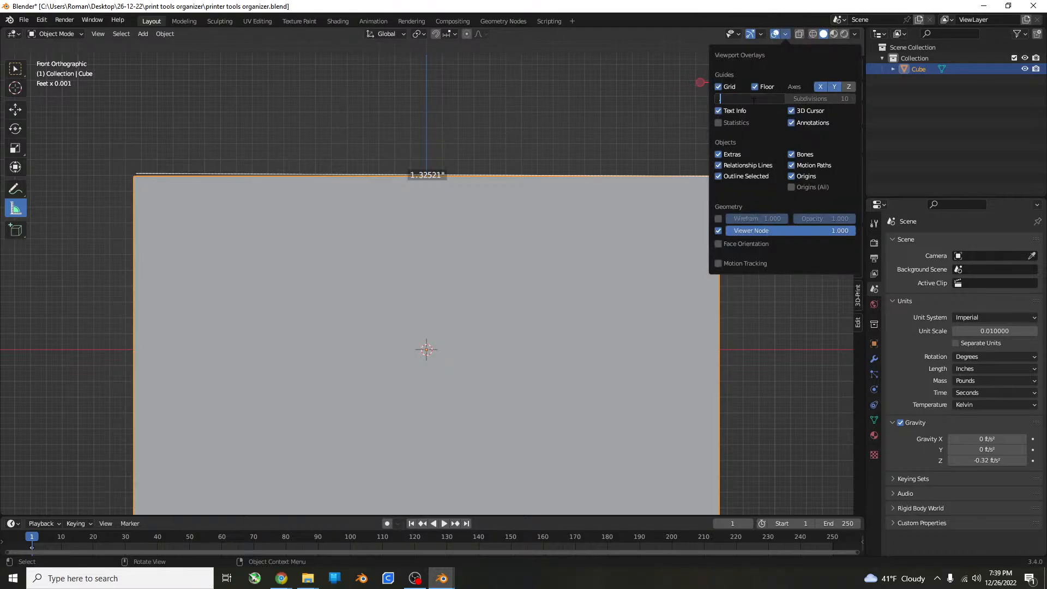
key(Return)
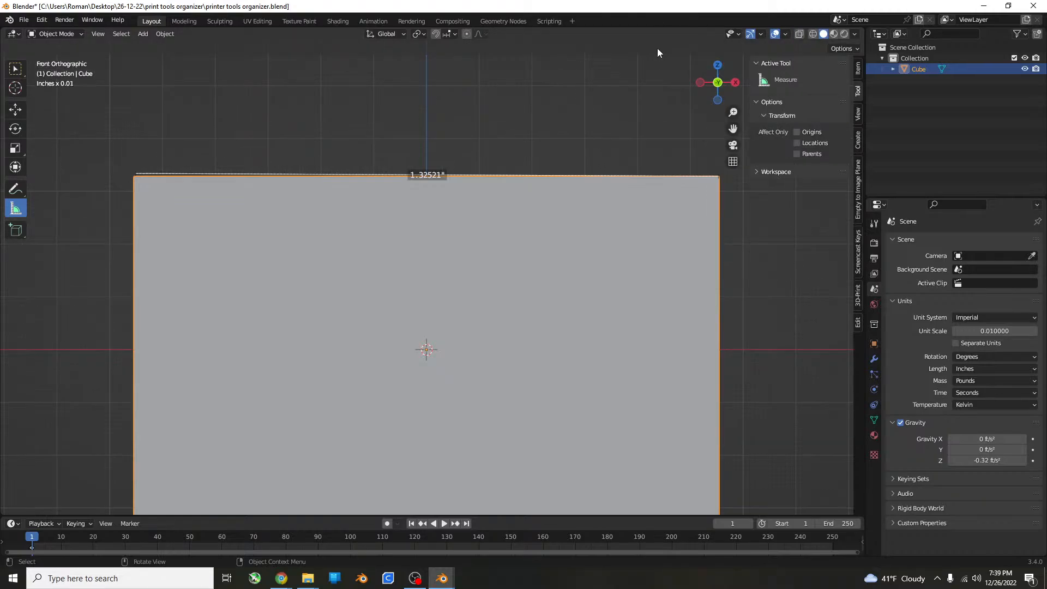
Stretch the cube along the X axis by a factor of about 1.3.
scroll(705, 205, down, 5)
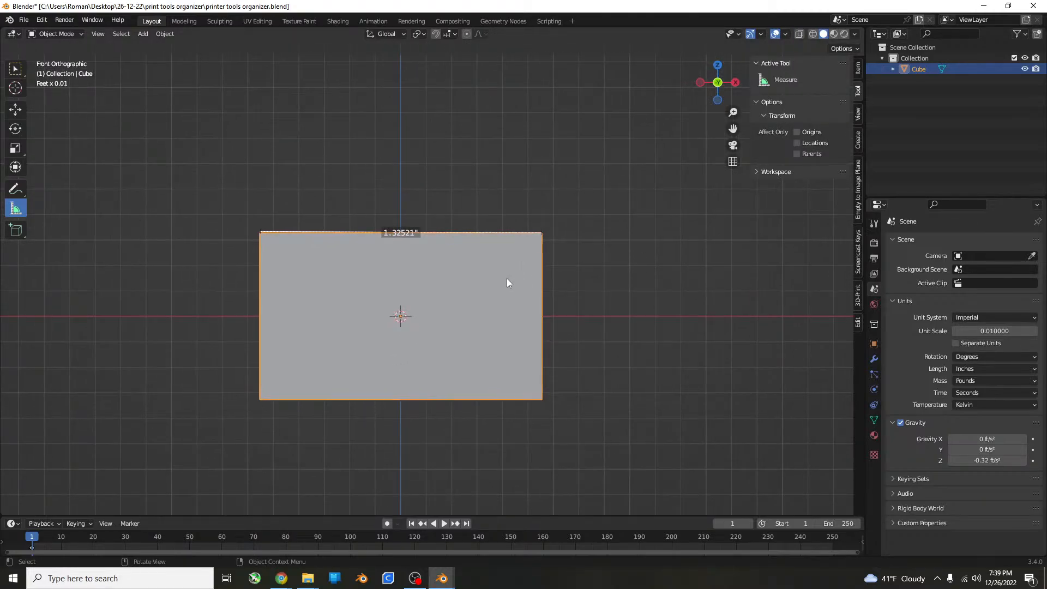
key(s)
key(x)
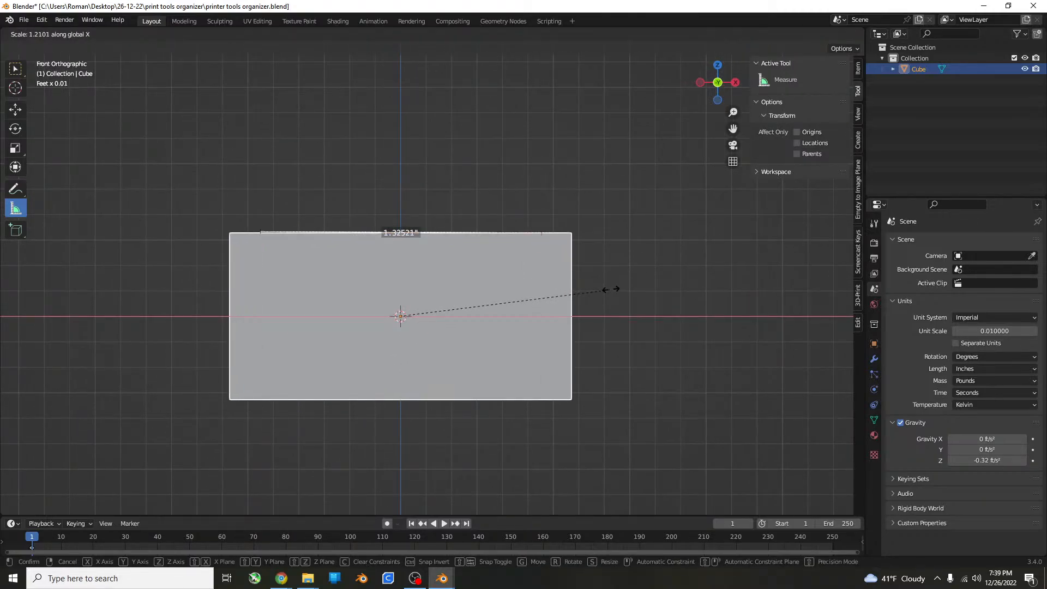
click(627, 283)
Delete the old measurement and draw a new one about 2.01 inches long along X from the cube's upper-left corner.
click(453, 232)
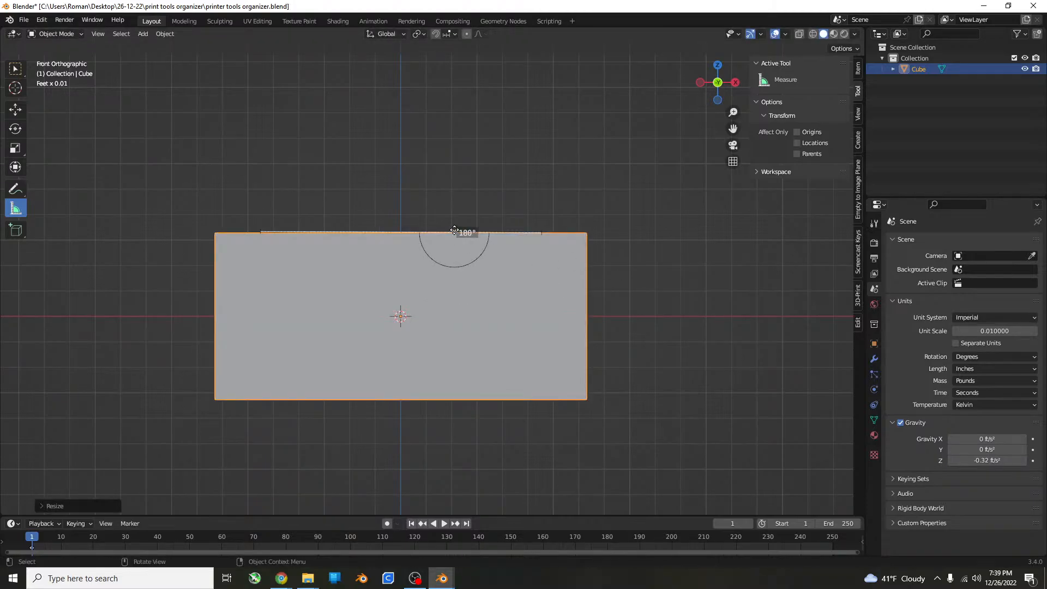
key(x)
key(x)
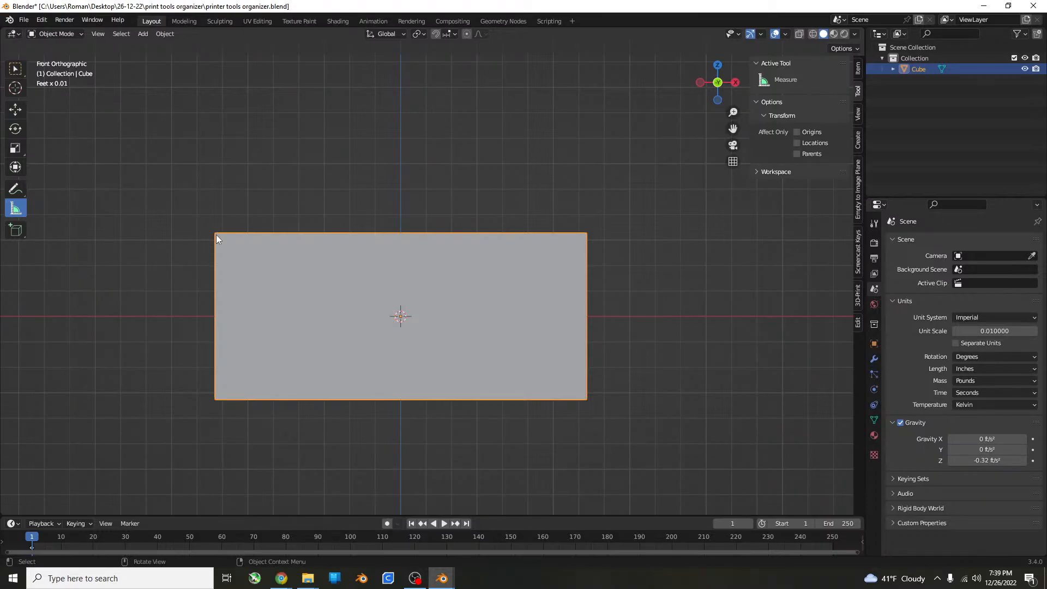
drag(216, 235, 638, 232)
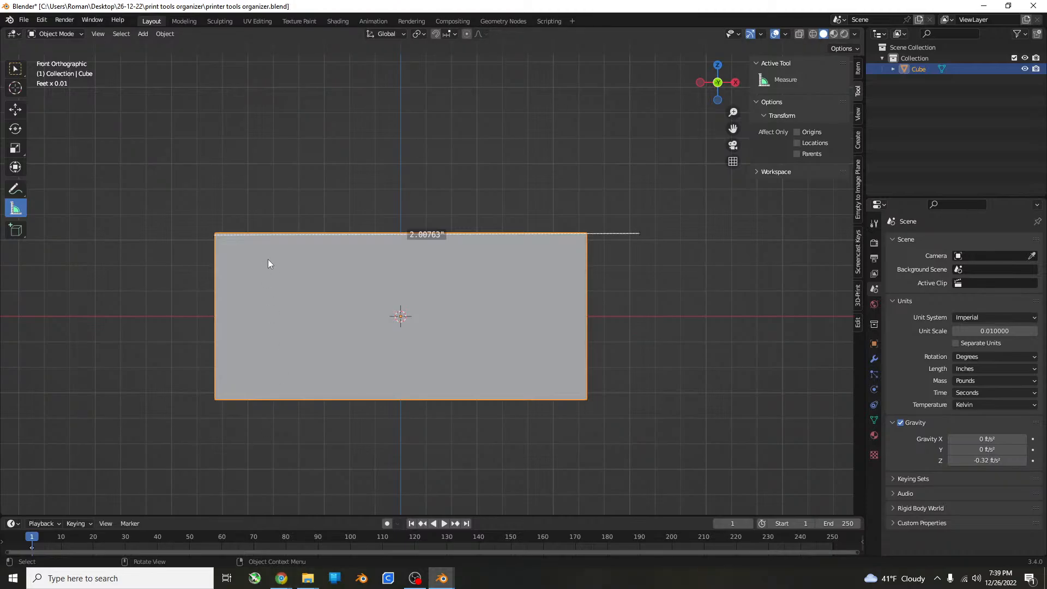
Scale the cube along X to the length of the 2.01-inch measurement and move it about 0.12 inches along X to align.
key(s)
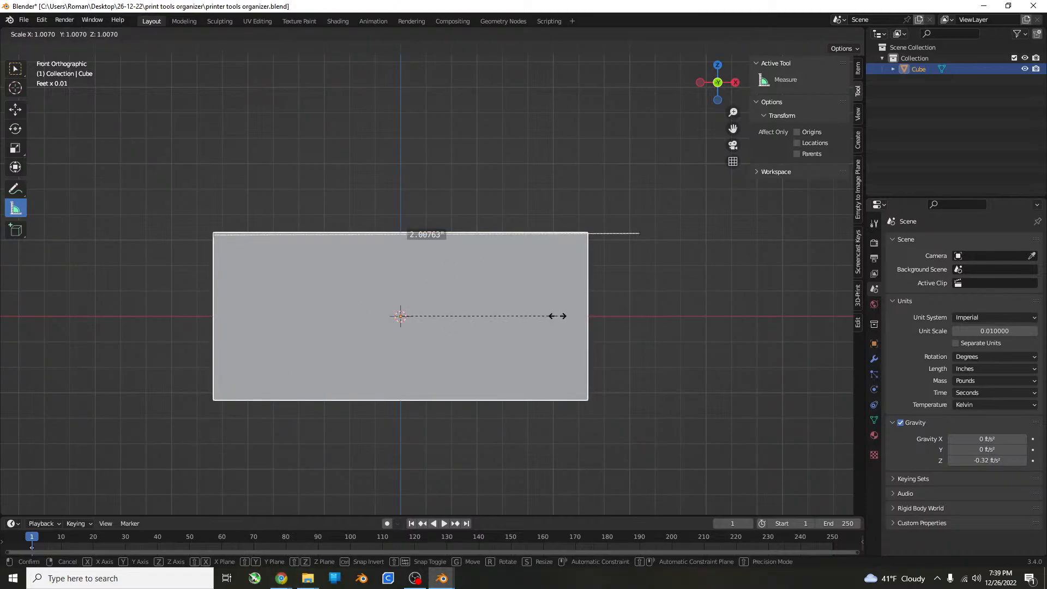
key(x)
click(579, 315)
key(g)
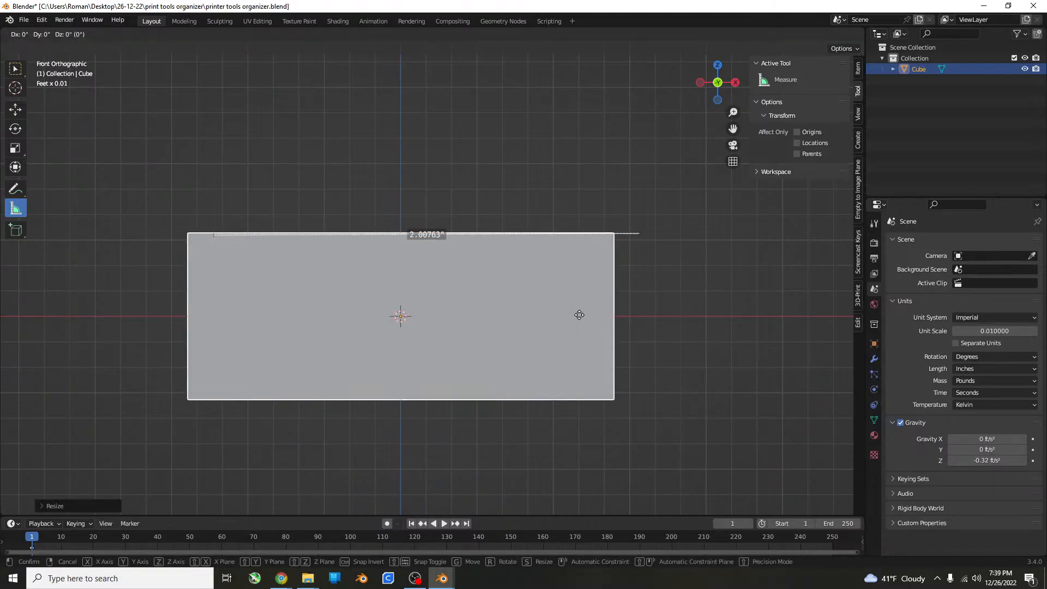
key(x)
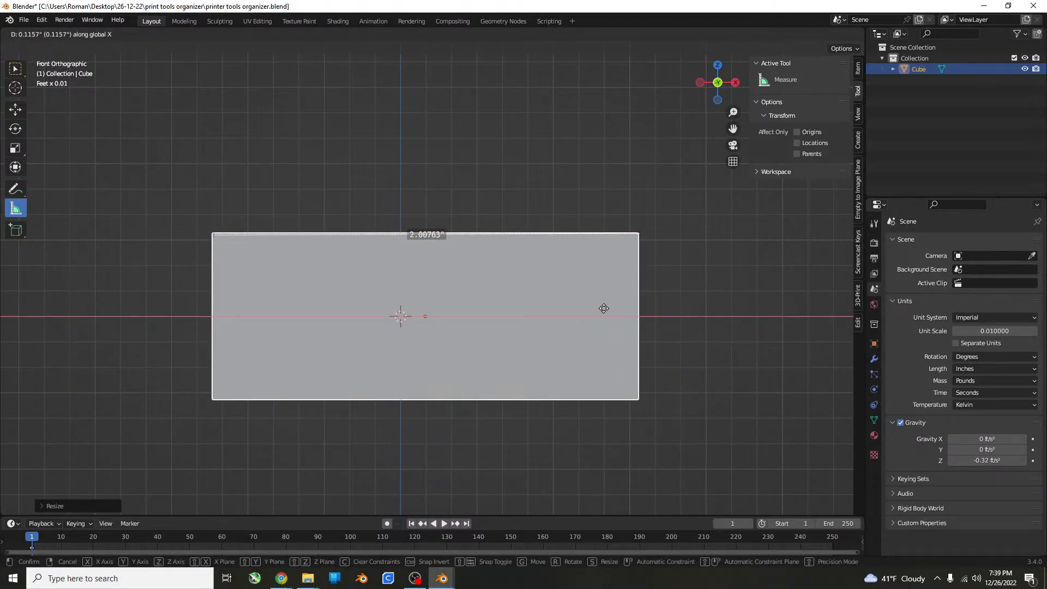
click(606, 311)
In top view, draw a measurement about 1.25 inches long along Y from the cube's lower-right corner.
middle_drag(552, 299, 554, 326)
key(KP_7)
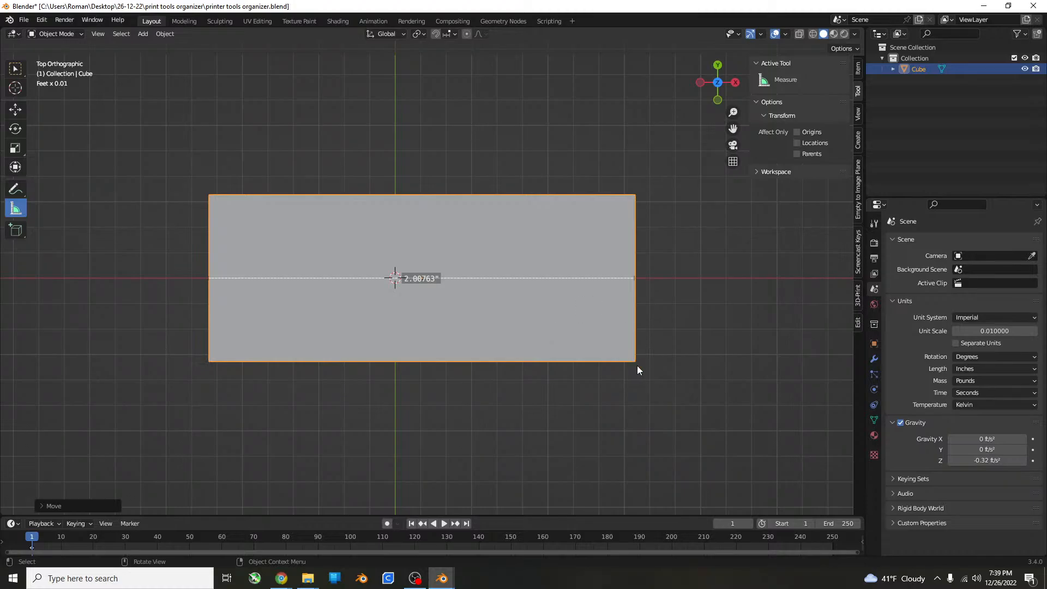
drag(636, 362, 634, 100)
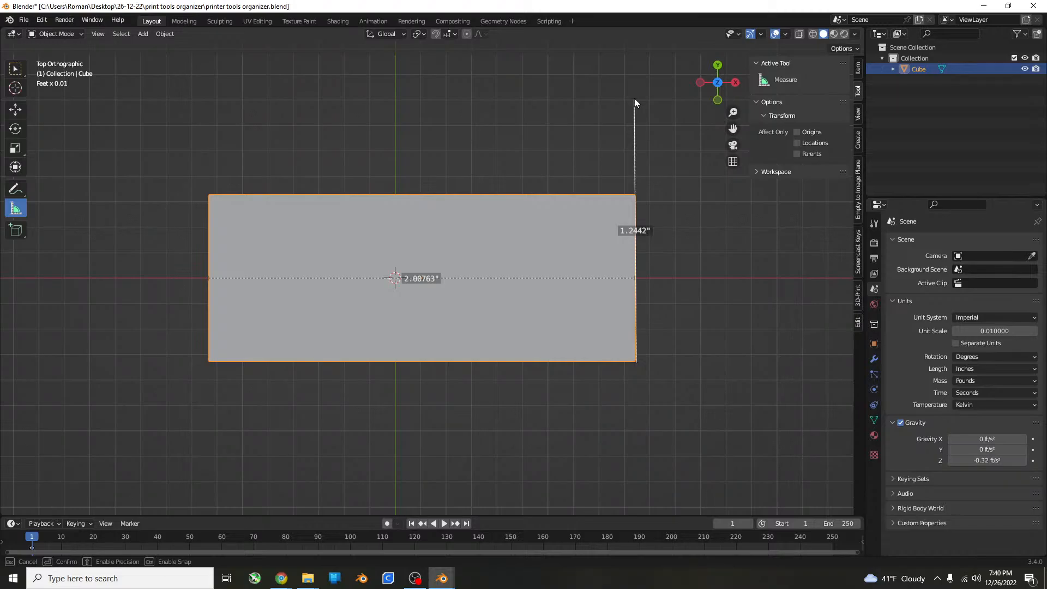
drag(634, 100, 634, 99)
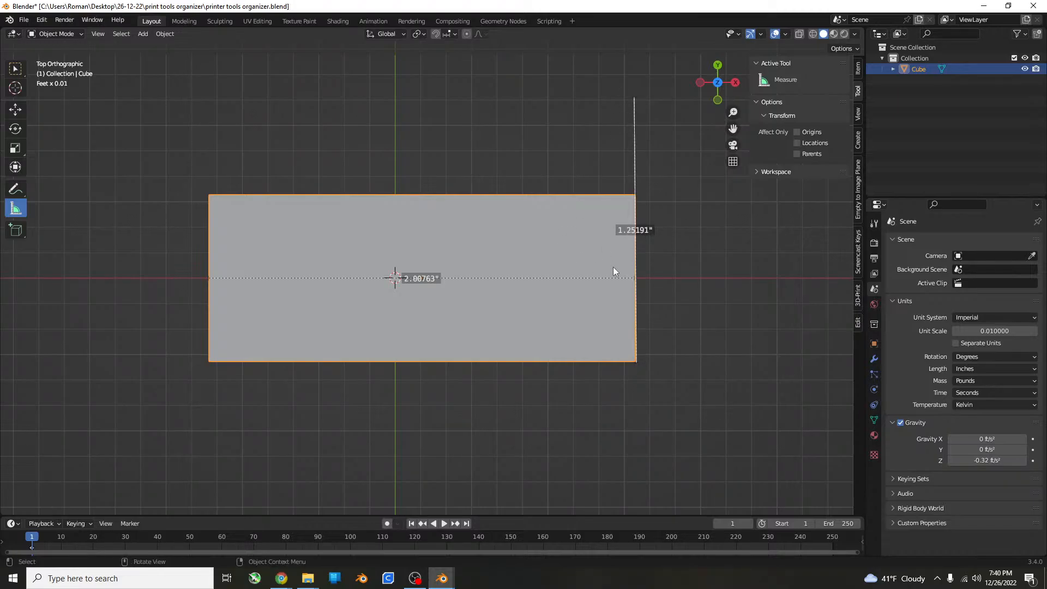
Stretch the cube along Y by a factor of about 1.4 and move it along Y toward the 1.25-inch measurement's extent.
key(s)
key(y)
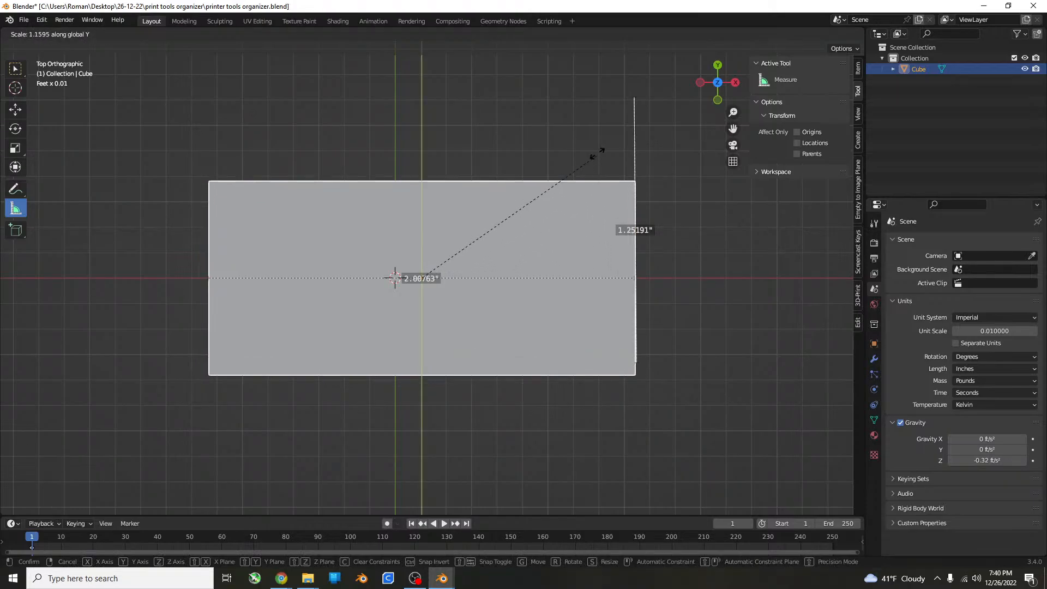
click(614, 106)
key(g)
key(y)
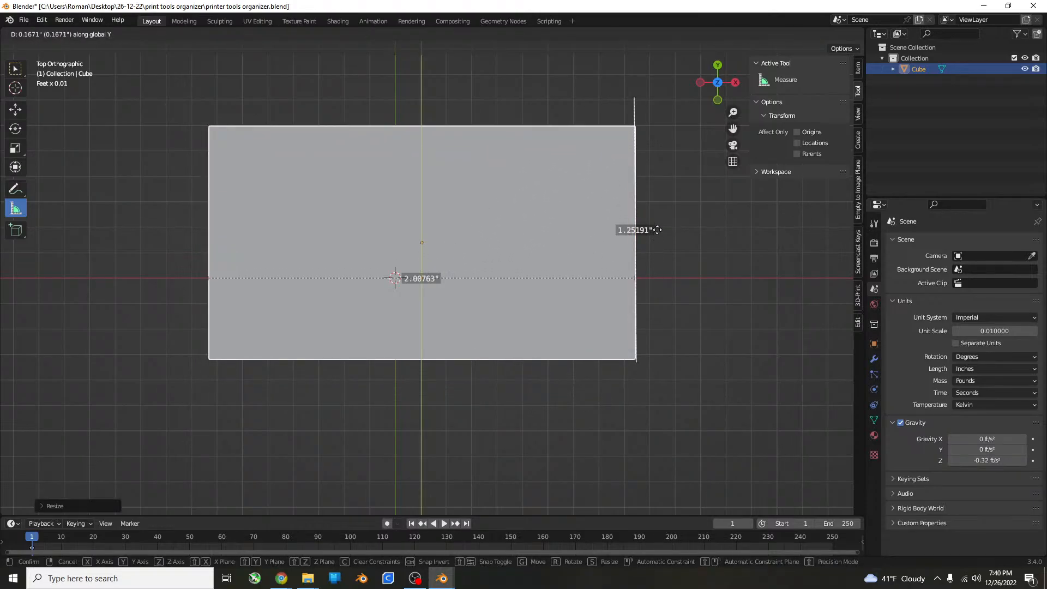
click(658, 214)
Refine the cube's scale and position along Y until its side matches both ends of the 1.25-inch measurement.
key(s)
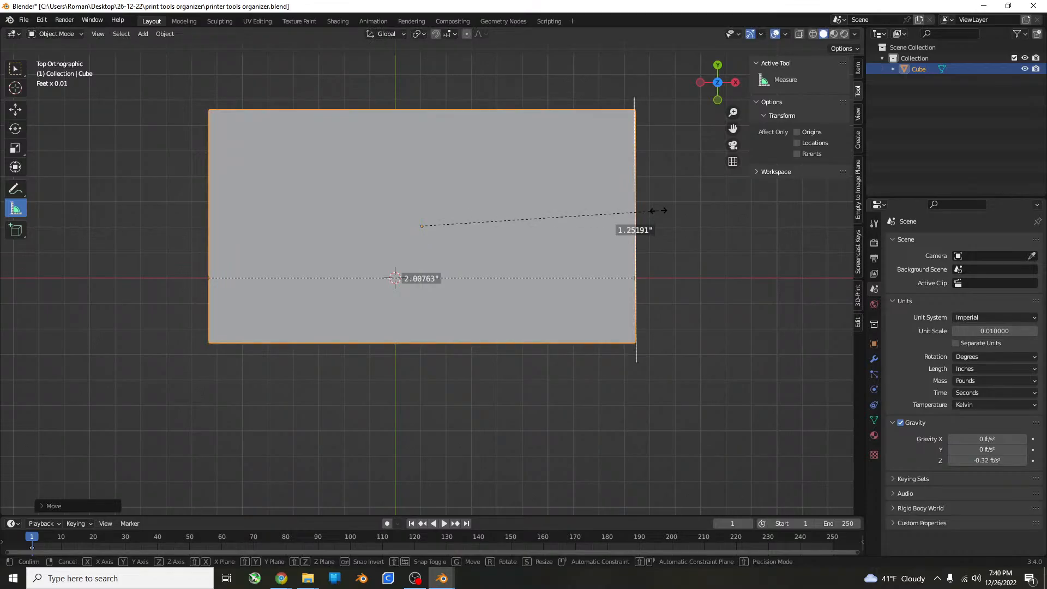
key(y)
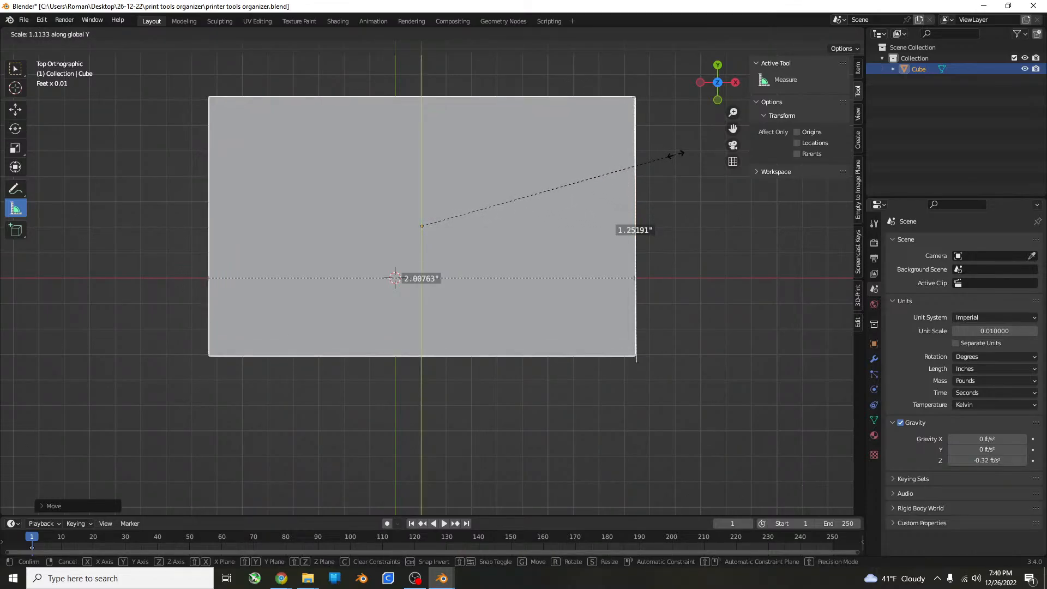
click(676, 154)
key(g)
key(y)
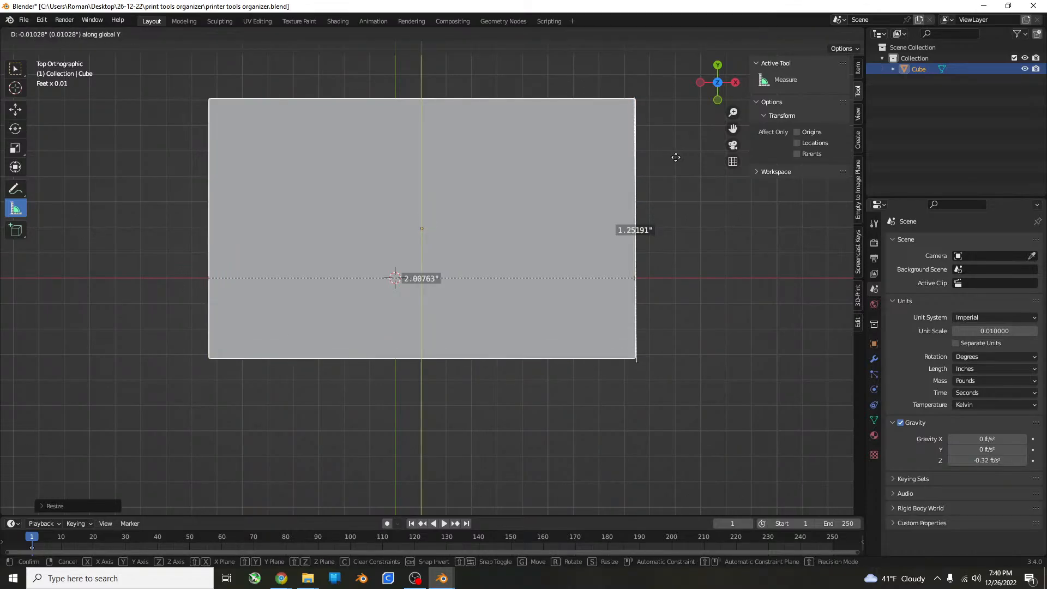
click(675, 161)
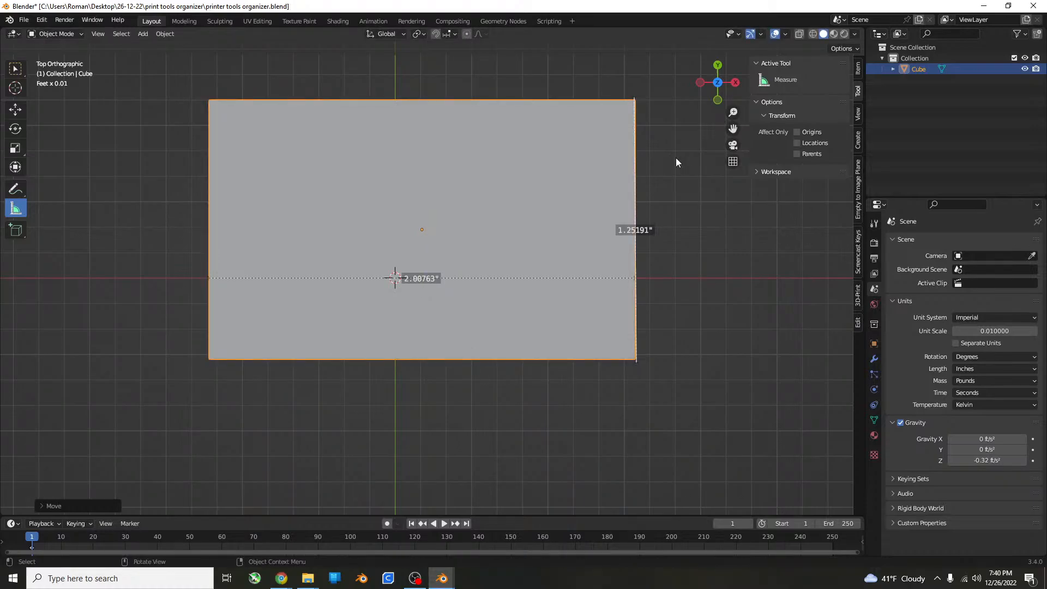
key(s)
key(y)
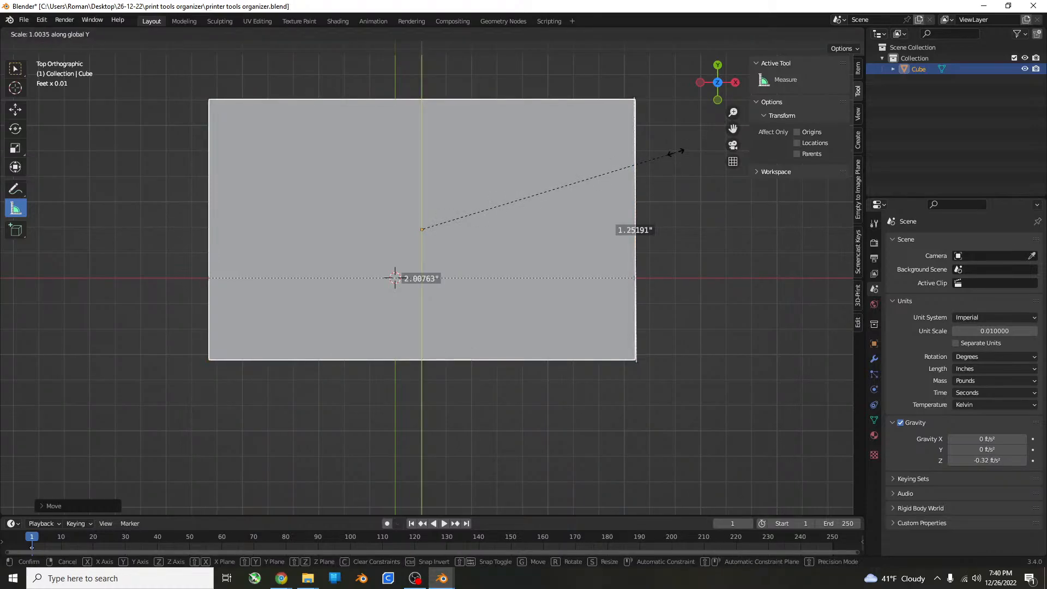
click(676, 144)
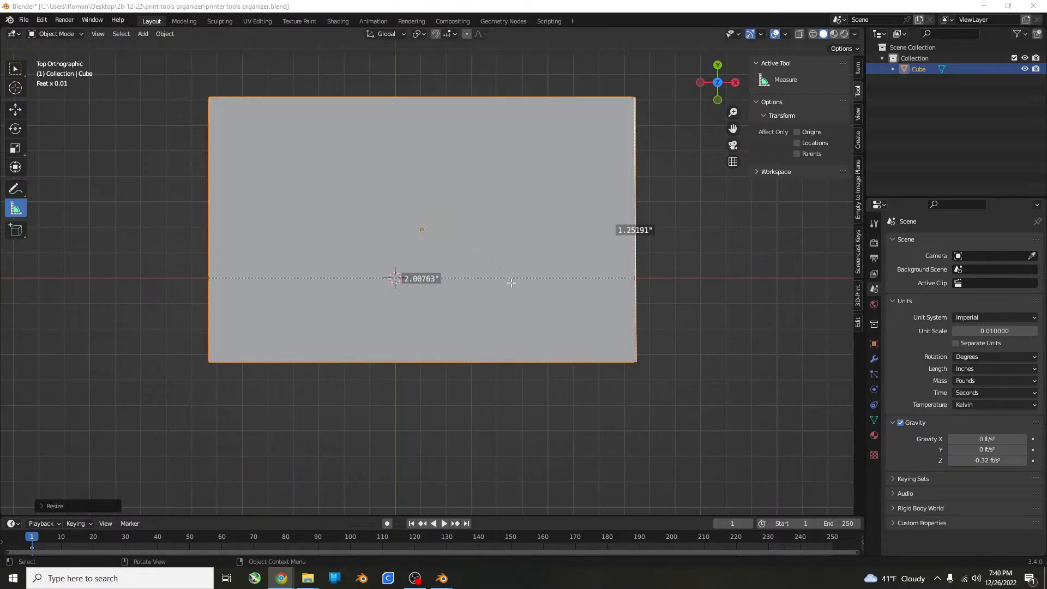
middle_drag(511, 282, 519, 225)
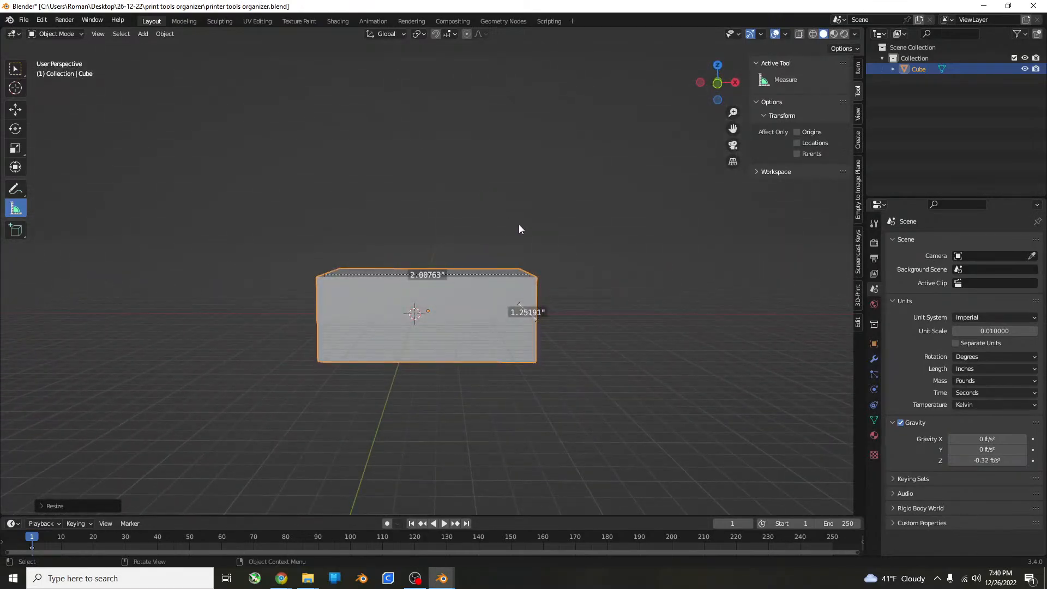
scroll(518, 224, up, 5)
middle_drag(556, 258, 561, 293)
key(Tab)
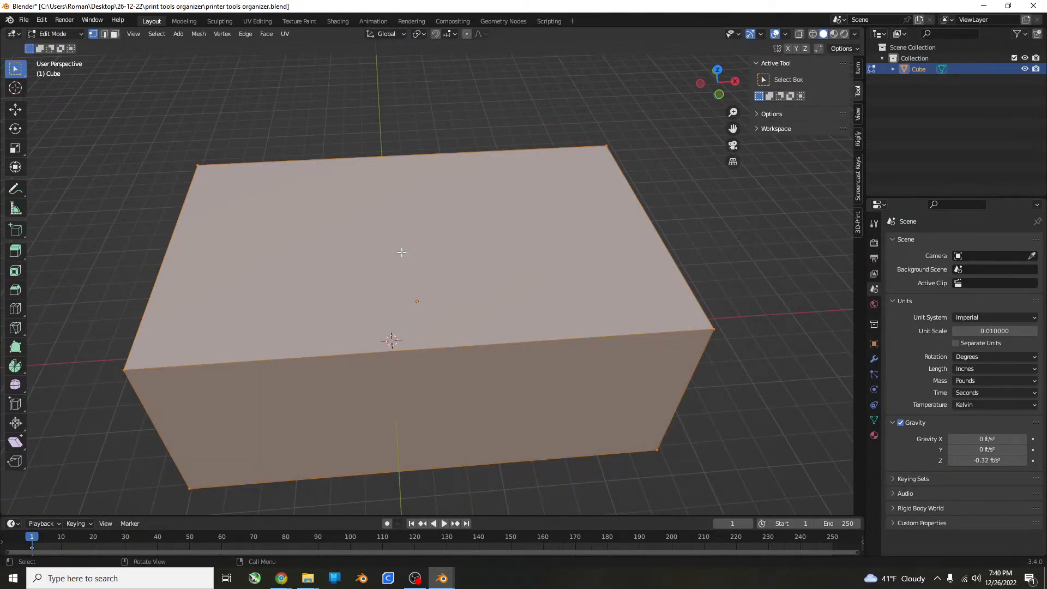
key(Tab)
In front view, move the cube up along Z by about 0.16 inches.
scroll(437, 252, down, 6)
key(KP_1)
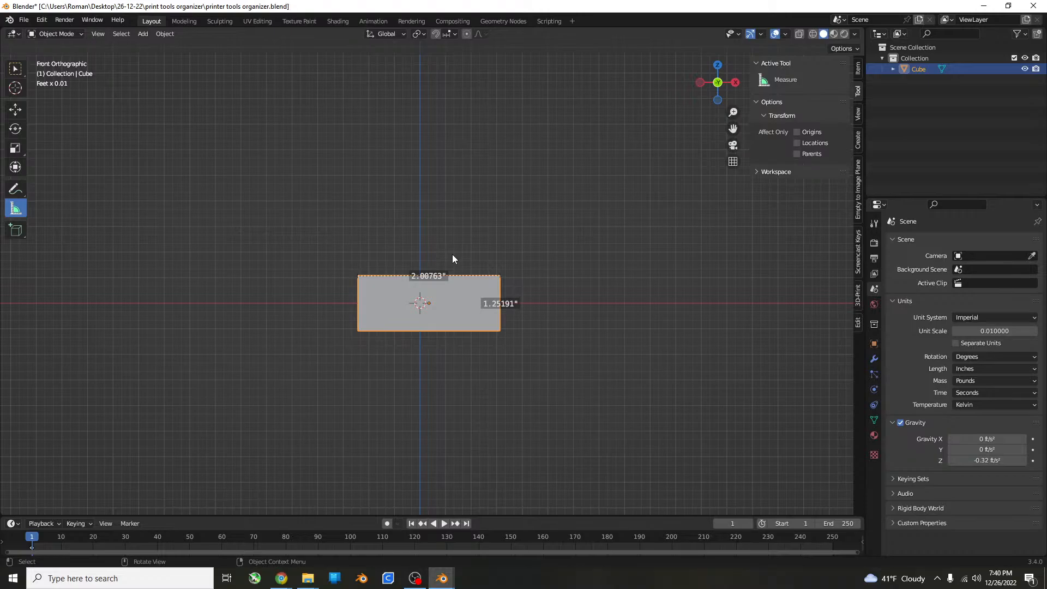
scroll(615, 366, up, 6)
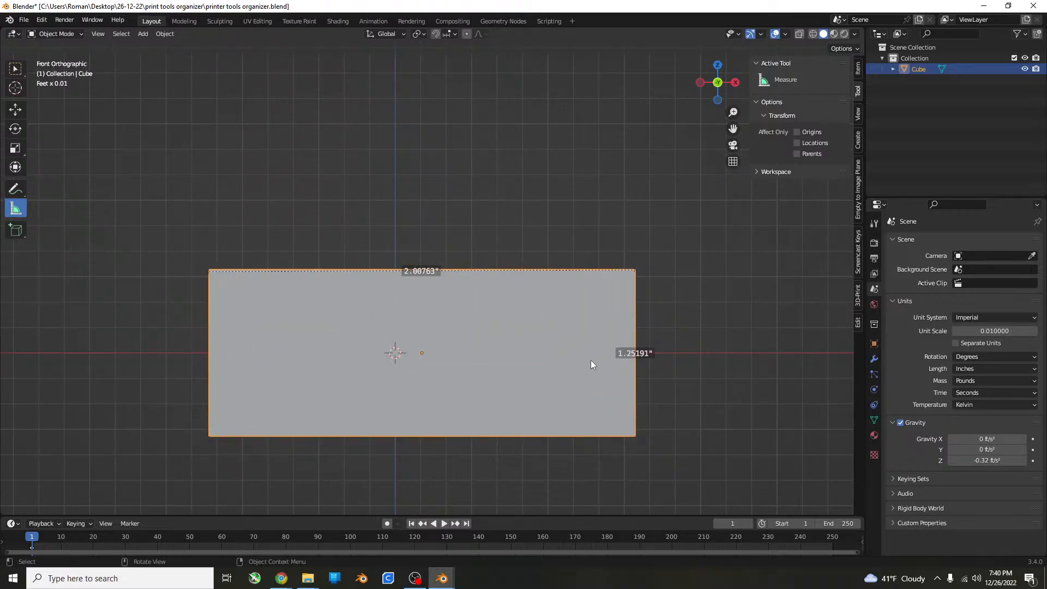
shift+middle_drag(591, 360, 401, 346)
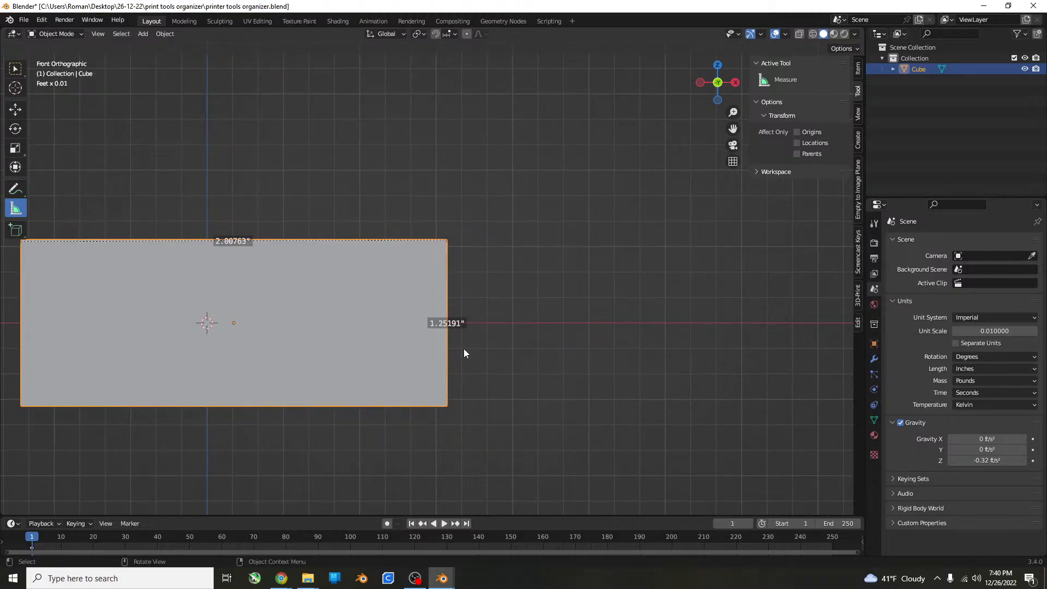
shift+middle_drag(357, 382, 399, 402)
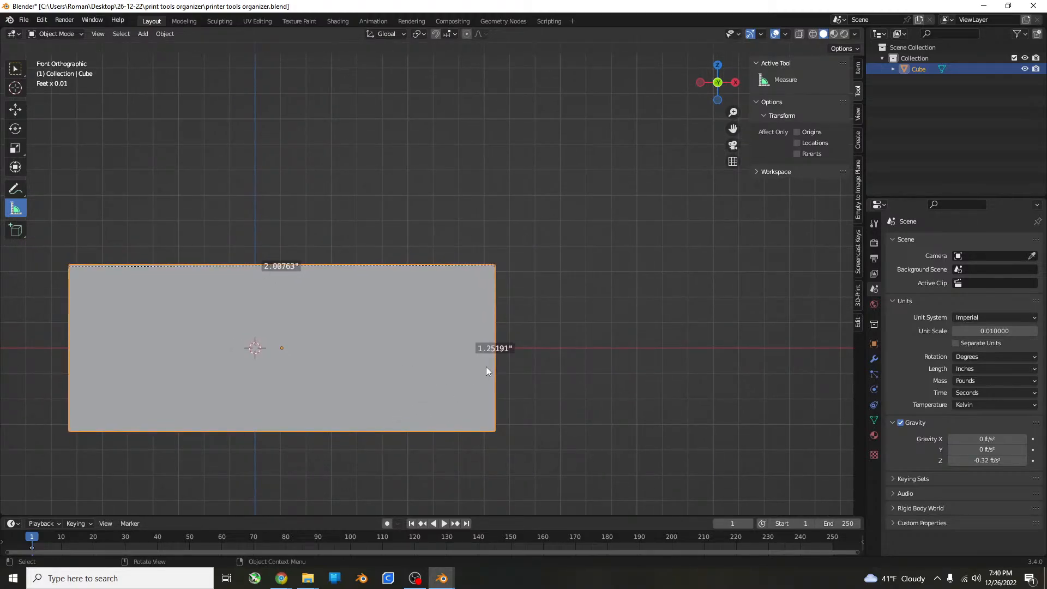
key(g)
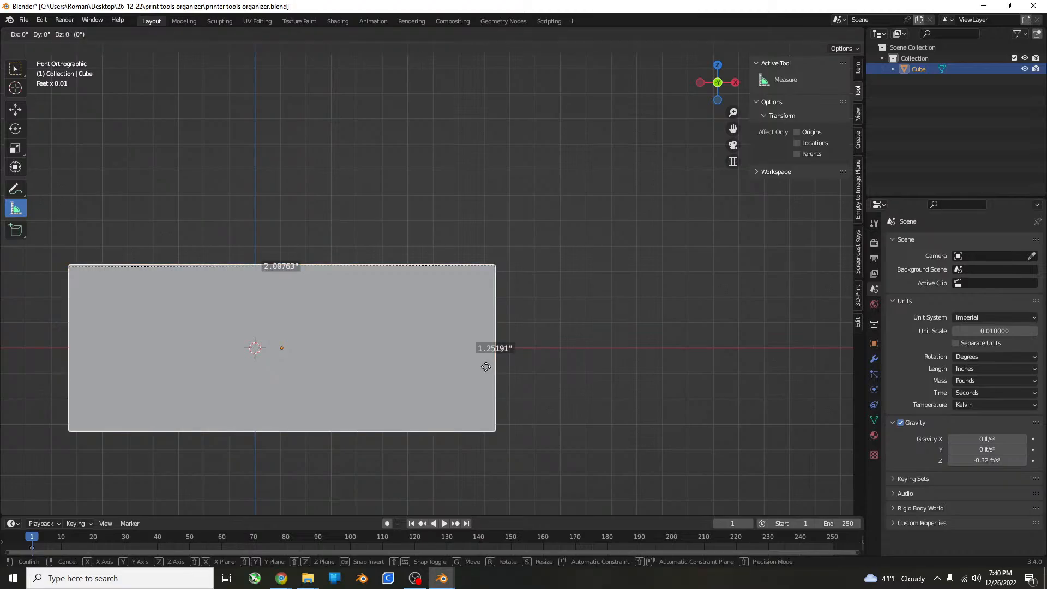
key(z)
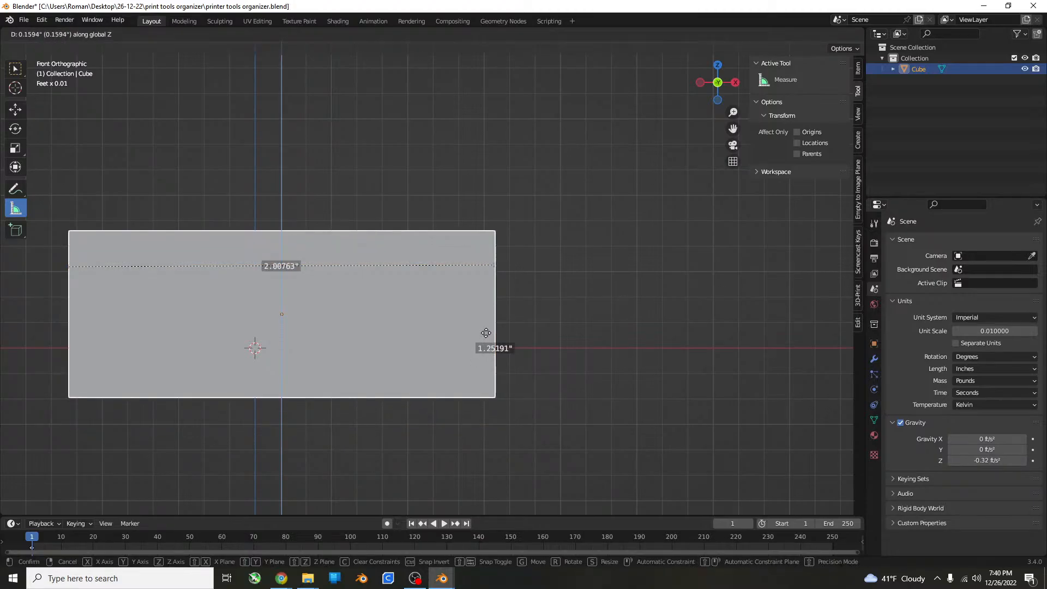
click(486, 332)
scroll(544, 351, up, 1)
shift+middle_drag(544, 351, 510, 366)
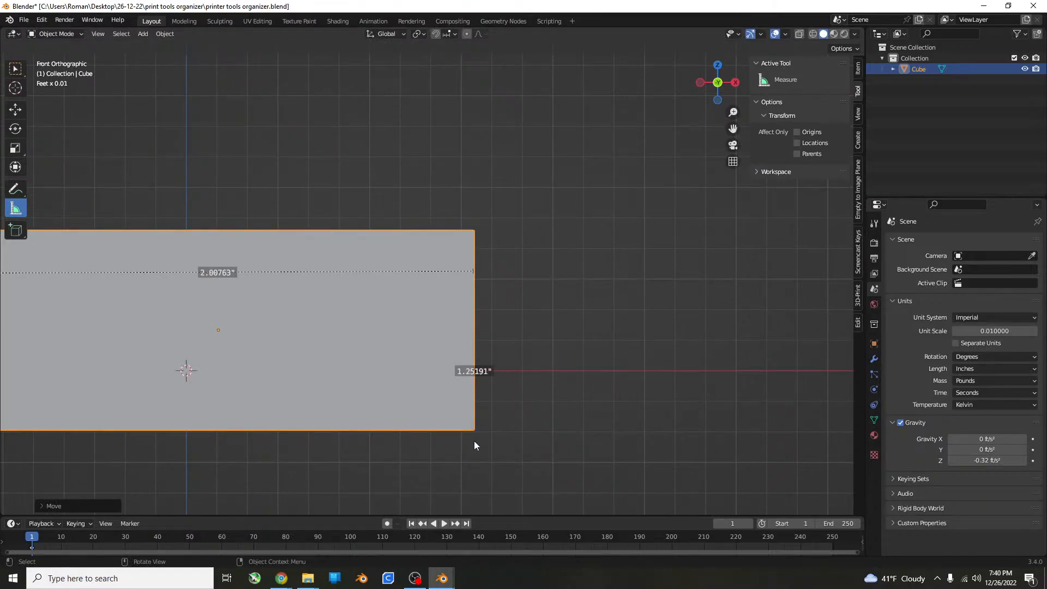
In front view, draw a measurement about 4 inches long up along Z from the cube's lower-right corner.
shift+middle_drag(473, 429, 456, 449)
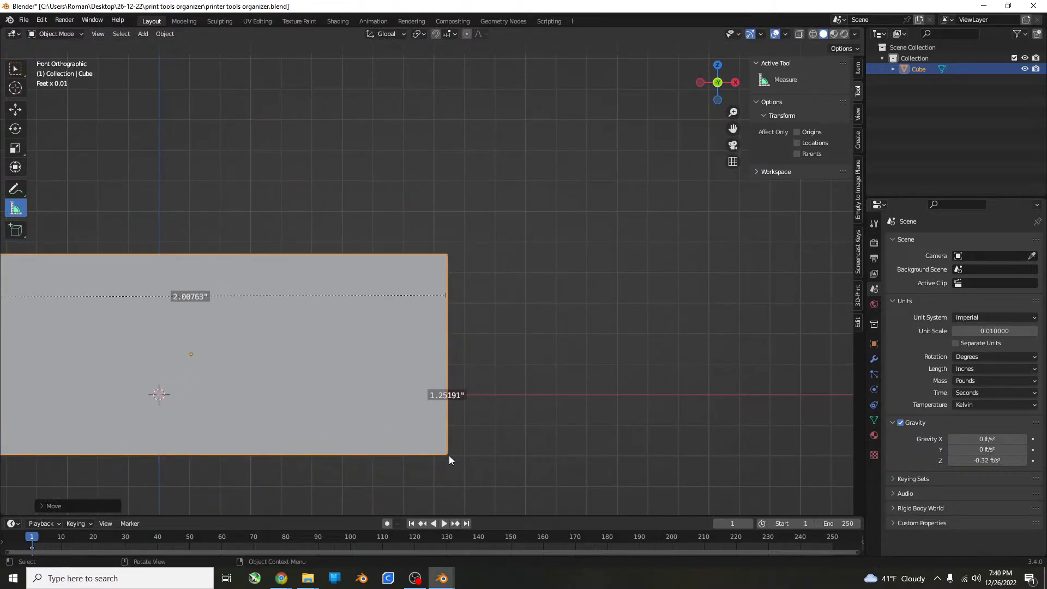
drag(449, 454, 443, 25)
scroll(444, 87, down, 6)
shift+middle_drag(446, 129, 420, 237)
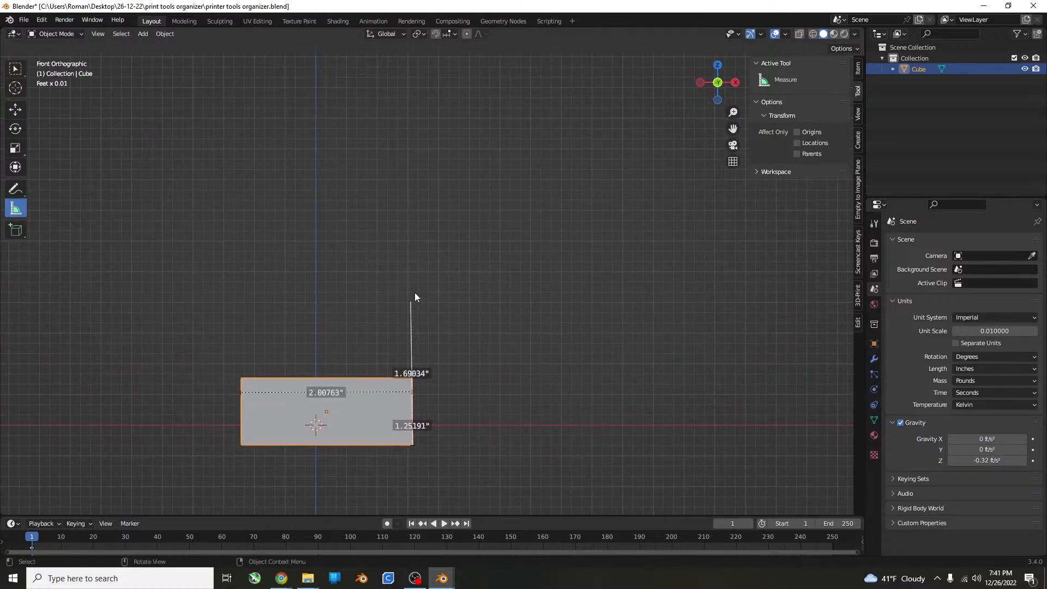
drag(408, 303, 411, 103)
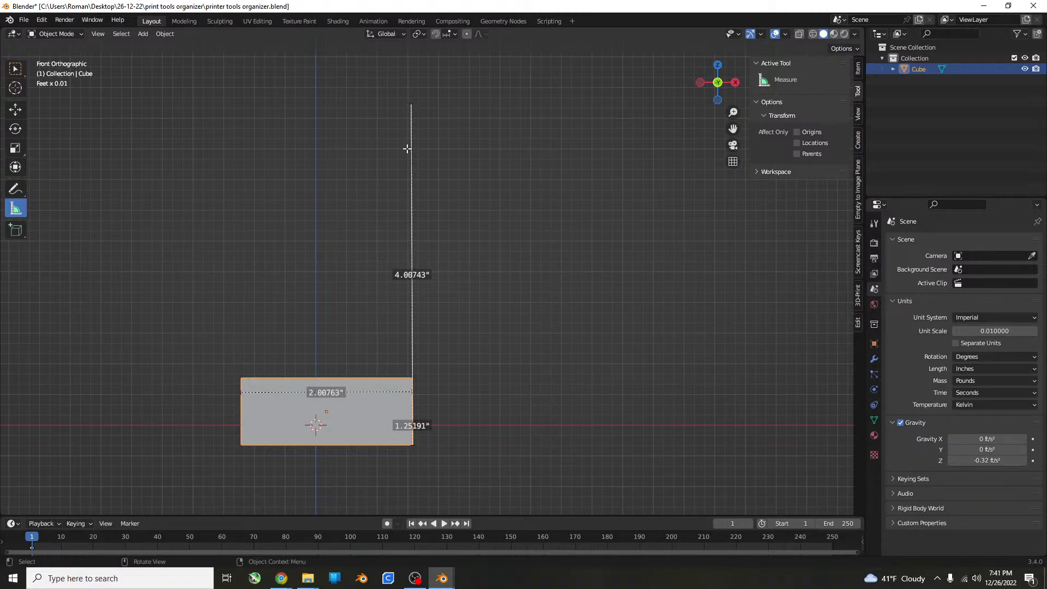
Stretch the cube along Z to more than the 4-inch measurement's length and move it up along Z beside the measurement.
middle_drag(409, 150, 258, 246)
key(KP_1)
scroll(243, 366, down, 3)
key(s)
key(z)
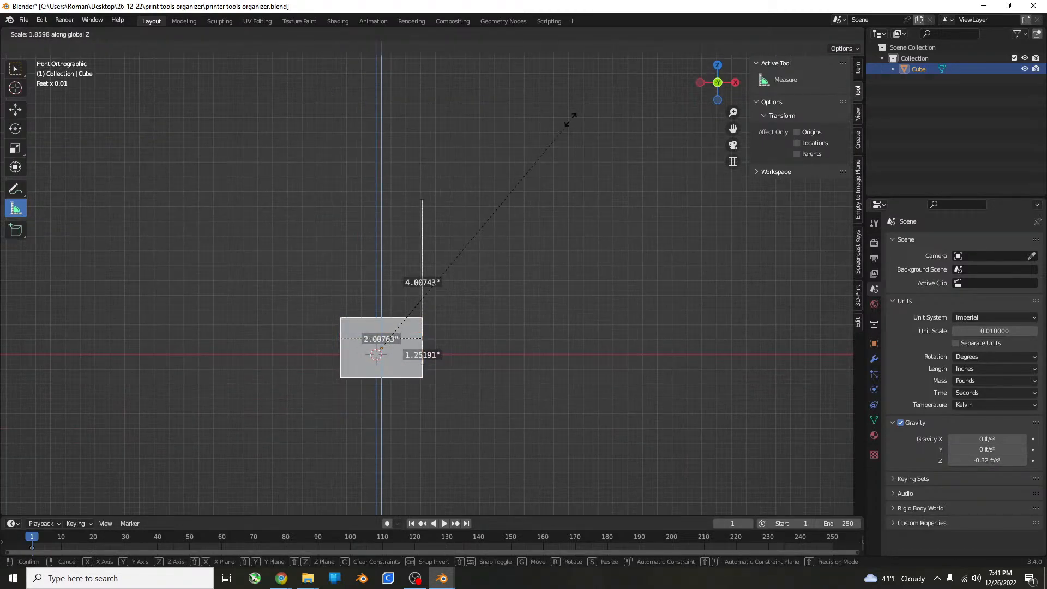
click(148, 96)
scroll(398, 304, up, 2)
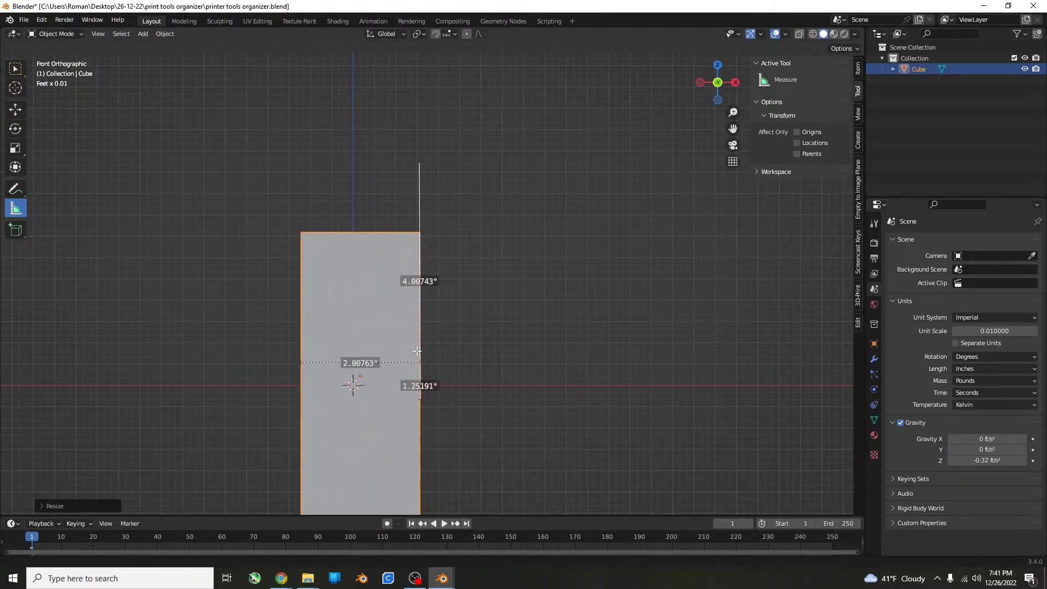
key(g)
key(z)
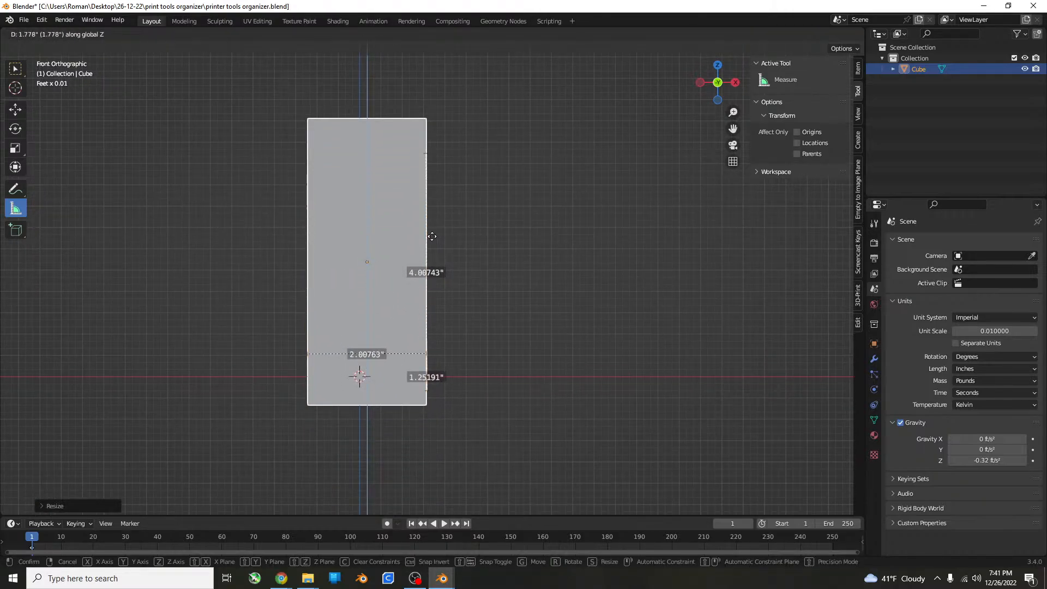
click(437, 217)
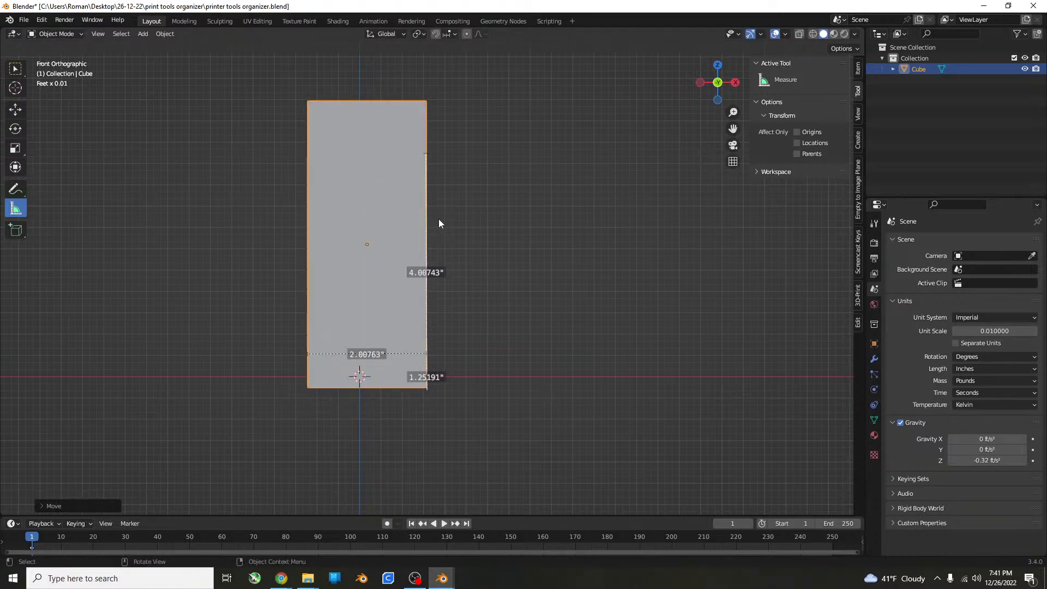
Scale the cube down along Z toward the 4-inch measurement's length and lower it toward the measurement's bottom end.
key(s)
key(z)
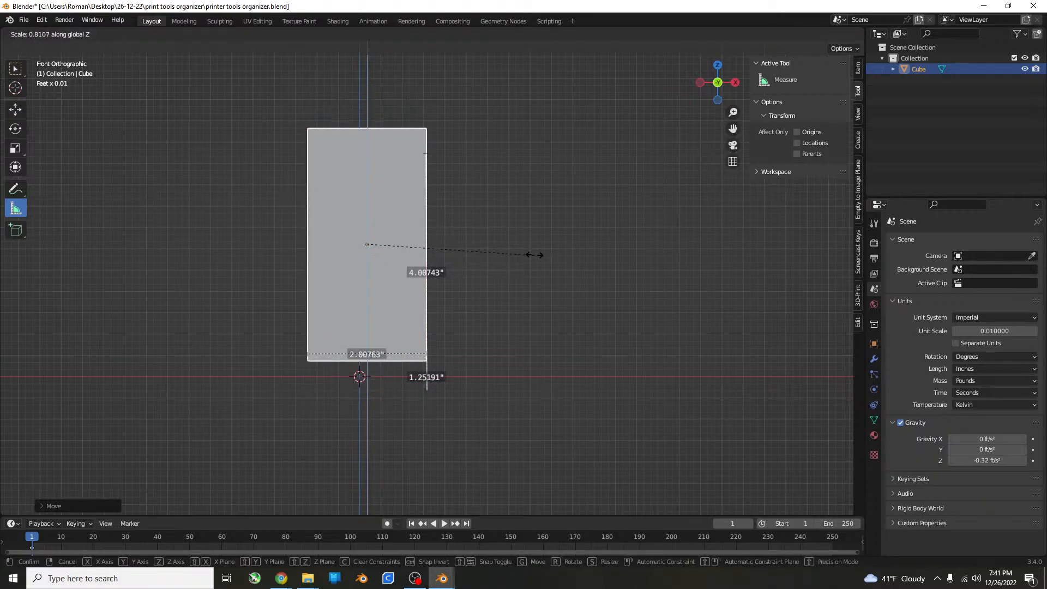
click(541, 243)
key(g)
key(z)
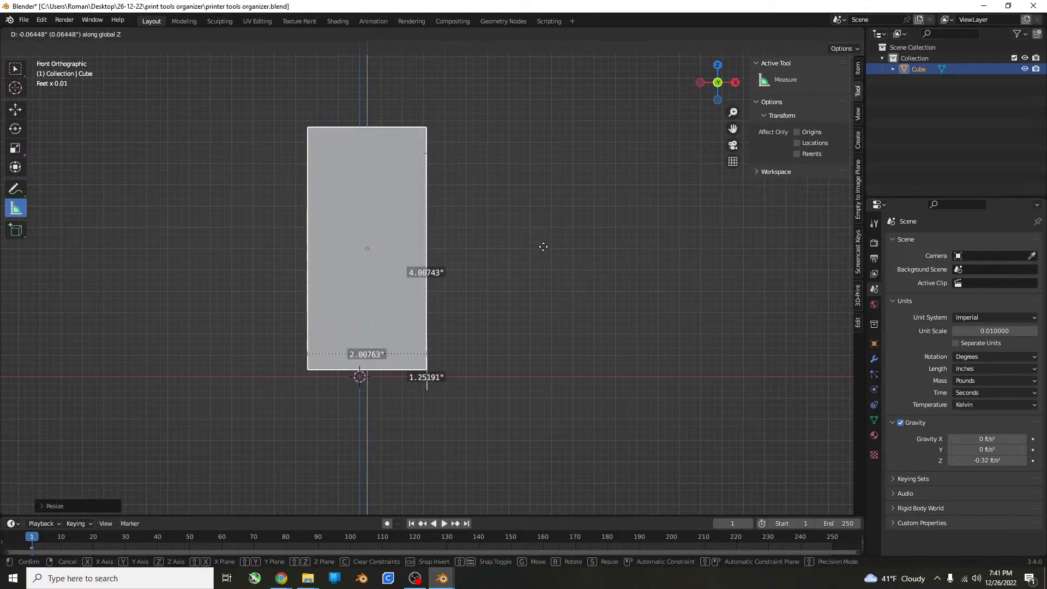
click(543, 264)
scroll(542, 261, up, 2)
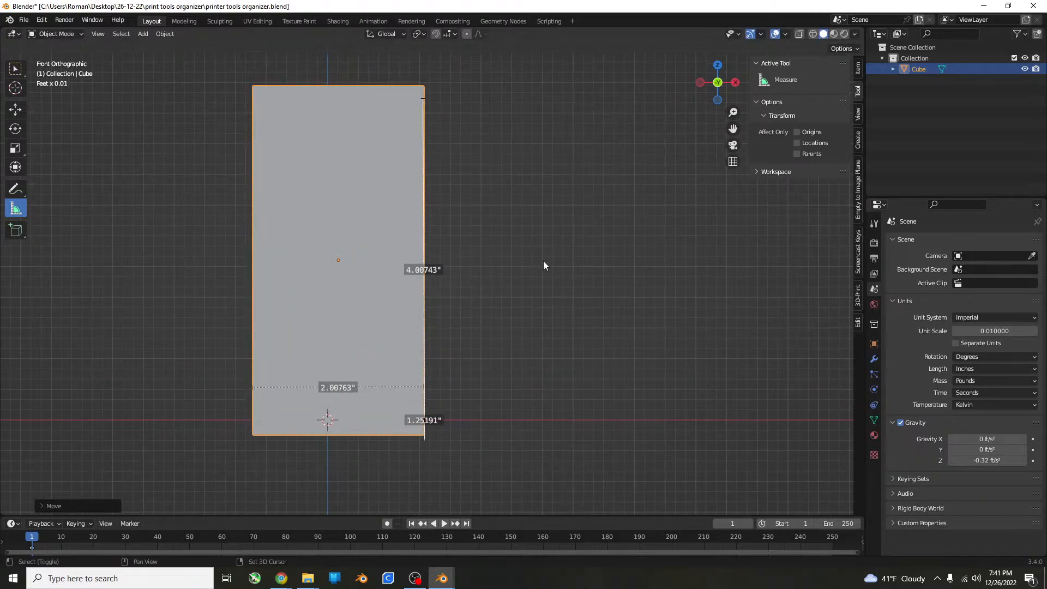
Shrink the cube slightly along Z and move it down about 0.1 inches so both ends match the 4-inch measurement.
shift+middle_drag(543, 284, 537, 307)
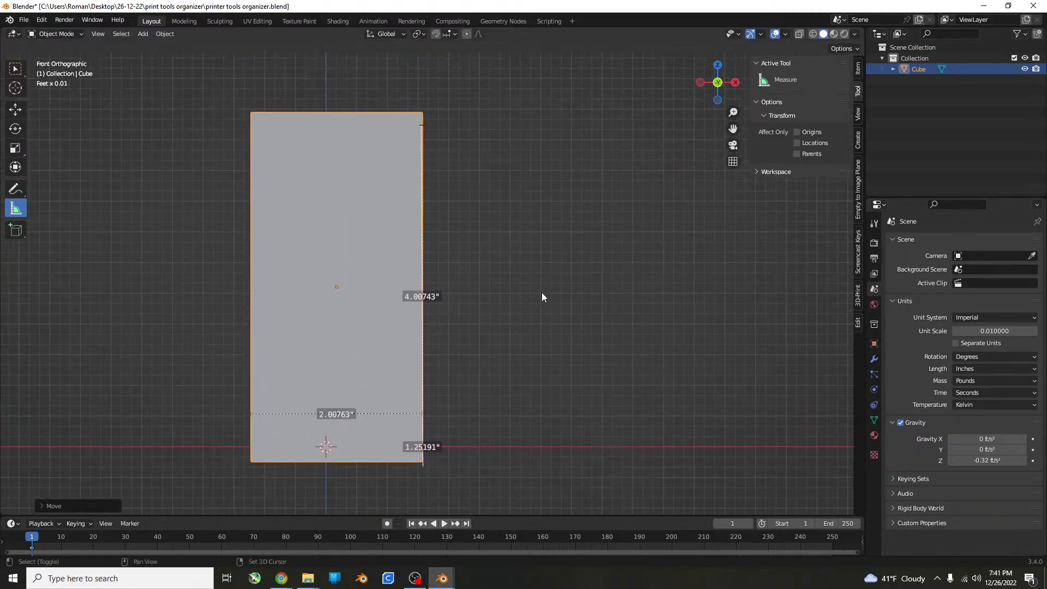
key(s)
key(z)
click(564, 274)
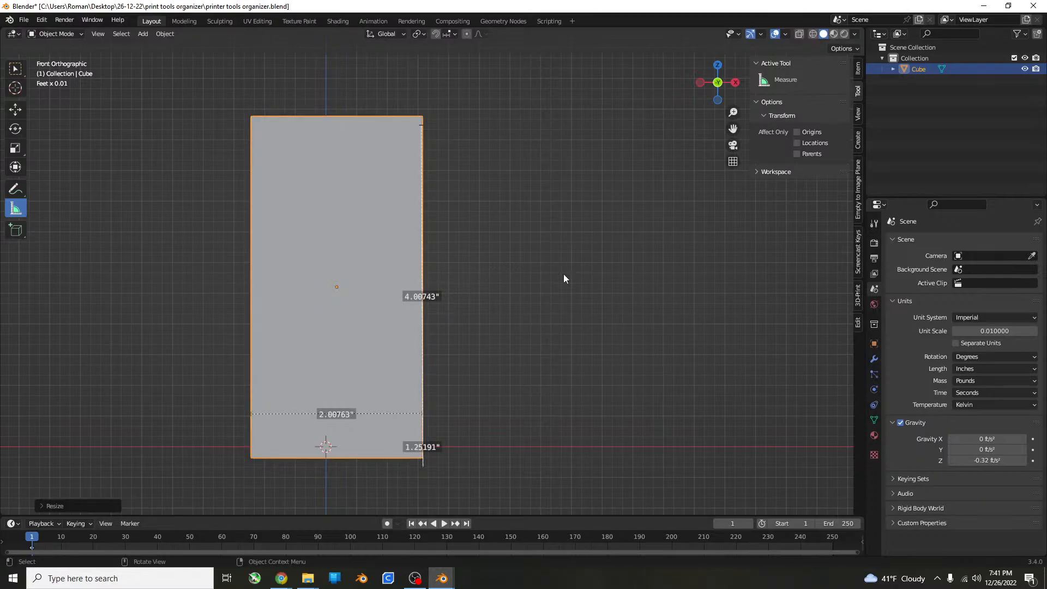
key(g)
key(z)
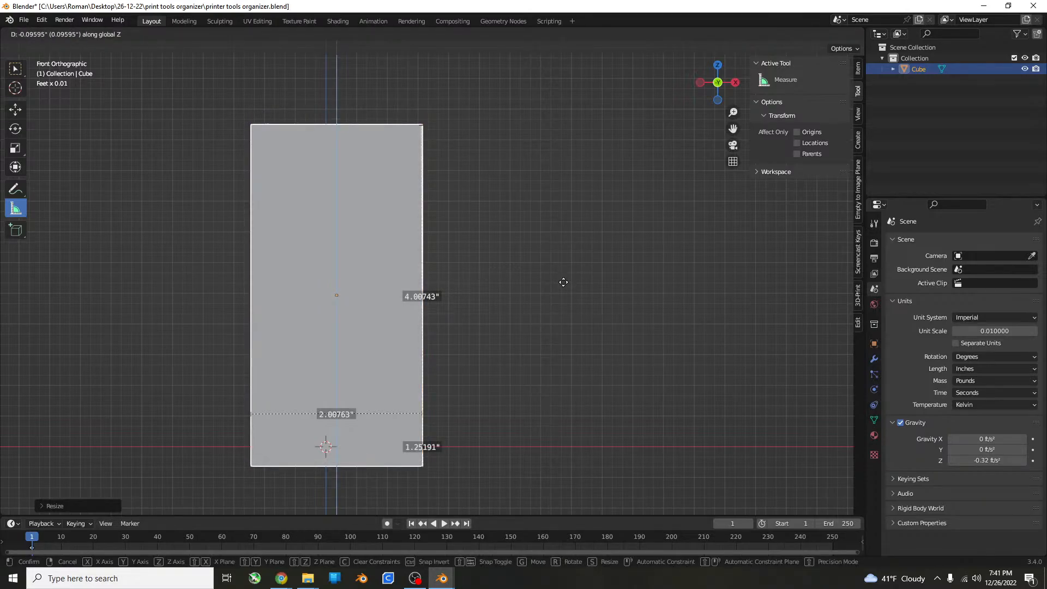
click(563, 282)
In Edit Mode with face selection, select the cube's top face and inset it in top view by a thin border.
middle_drag(564, 282, 479, 287)
key(Tab)
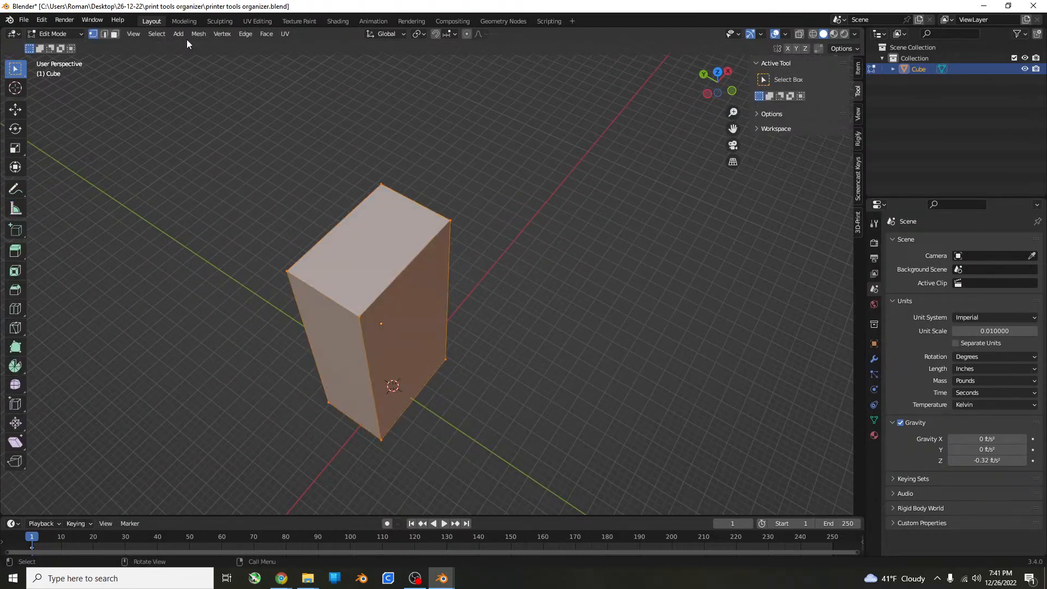
click(115, 33)
key(alt+a)
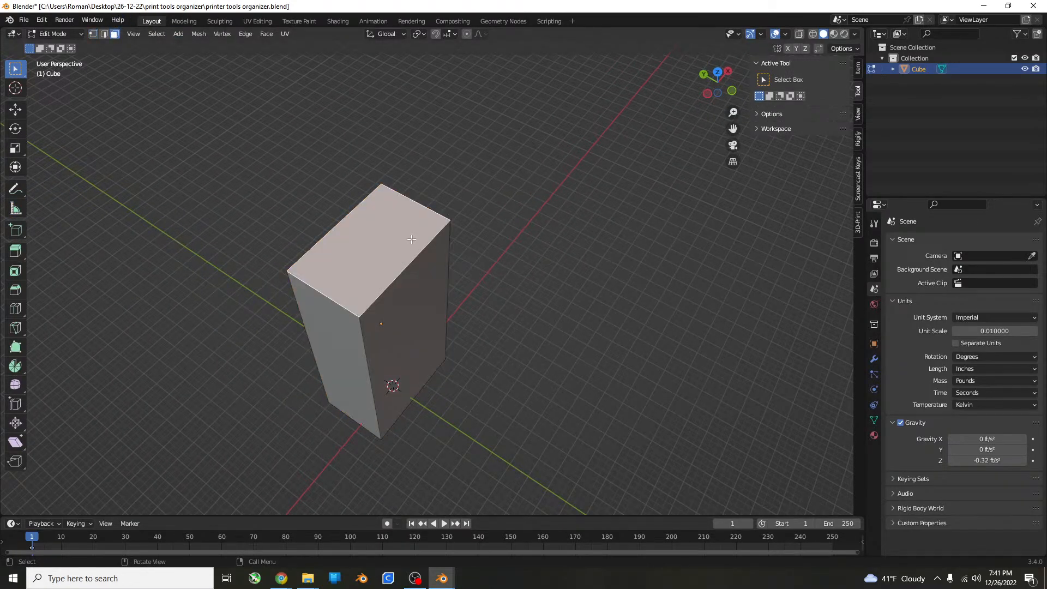
key(KP_1)
key(KP_7)
scroll(413, 236, up, 4)
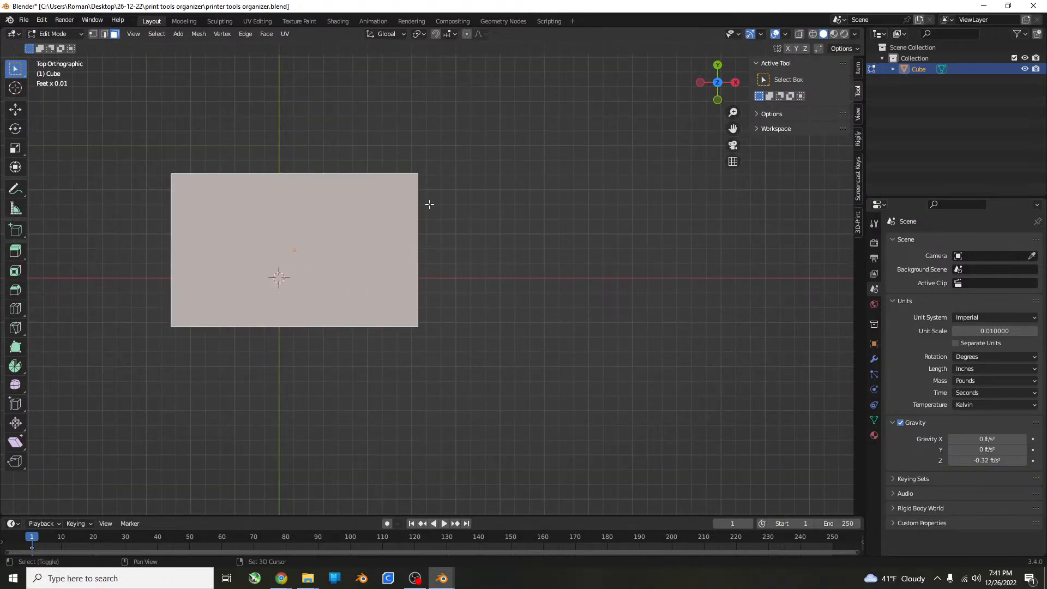
shift+middle_drag(428, 203, 429, 228)
key(i)
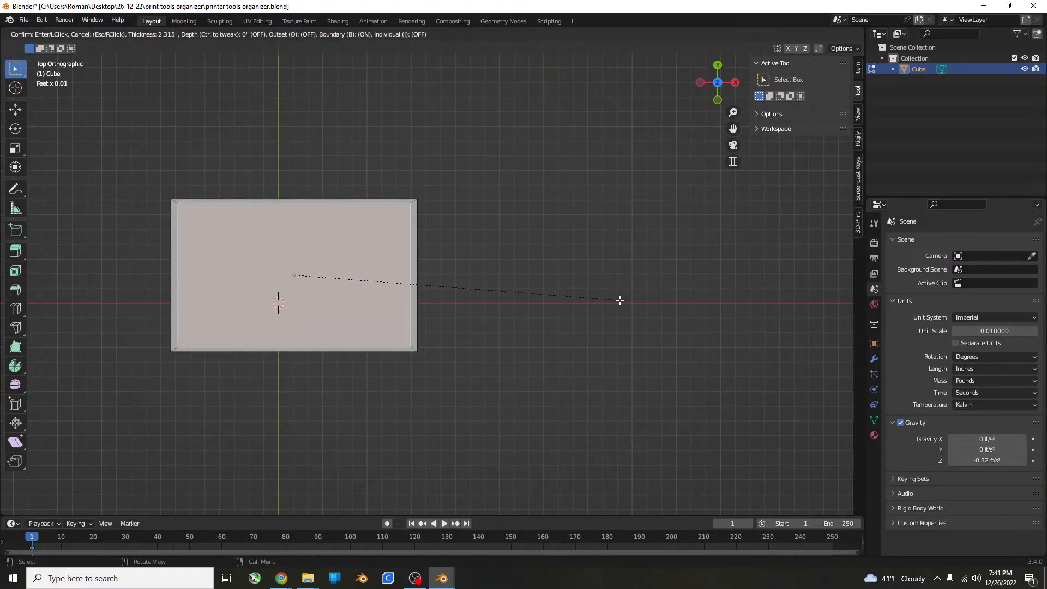
click(631, 298)
Reselect only the inset top face, scale it down slightly along Y, and scale it down evenly to thicken the border.
key(a)
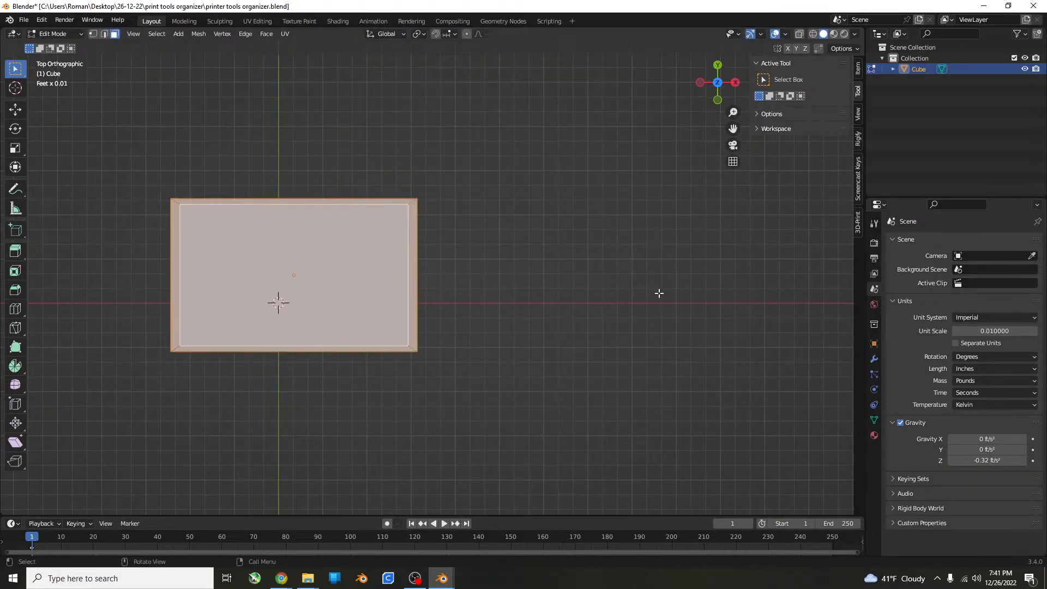
key(alt+a)
click(382, 281)
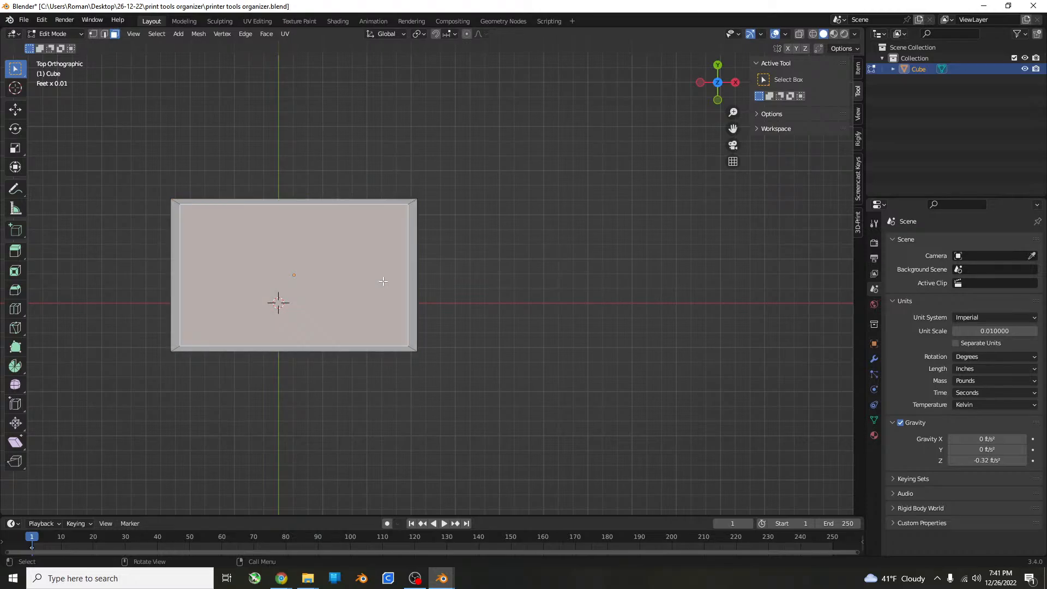
key(s)
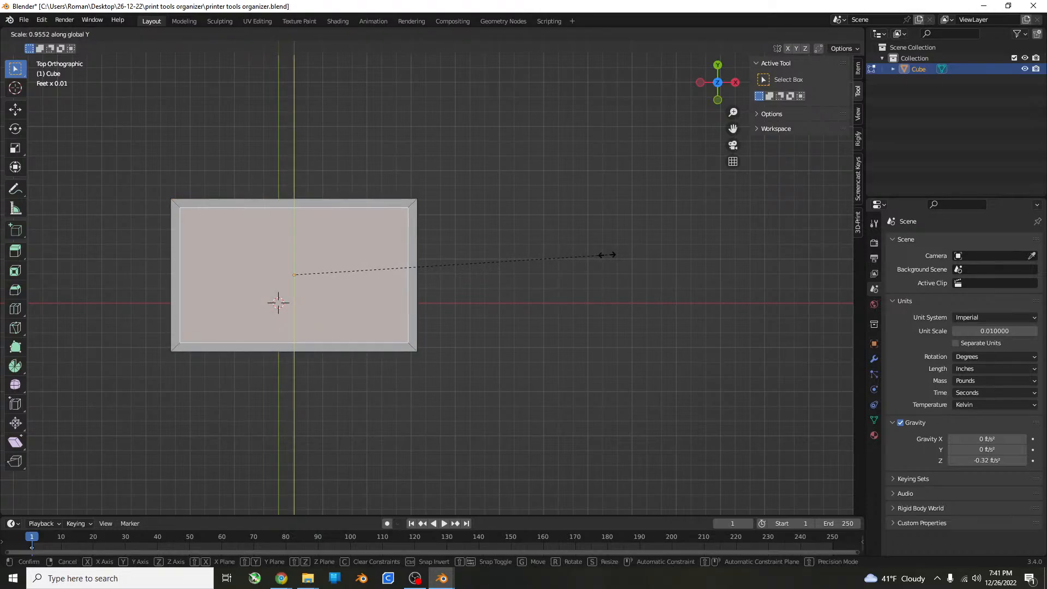
click(600, 255)
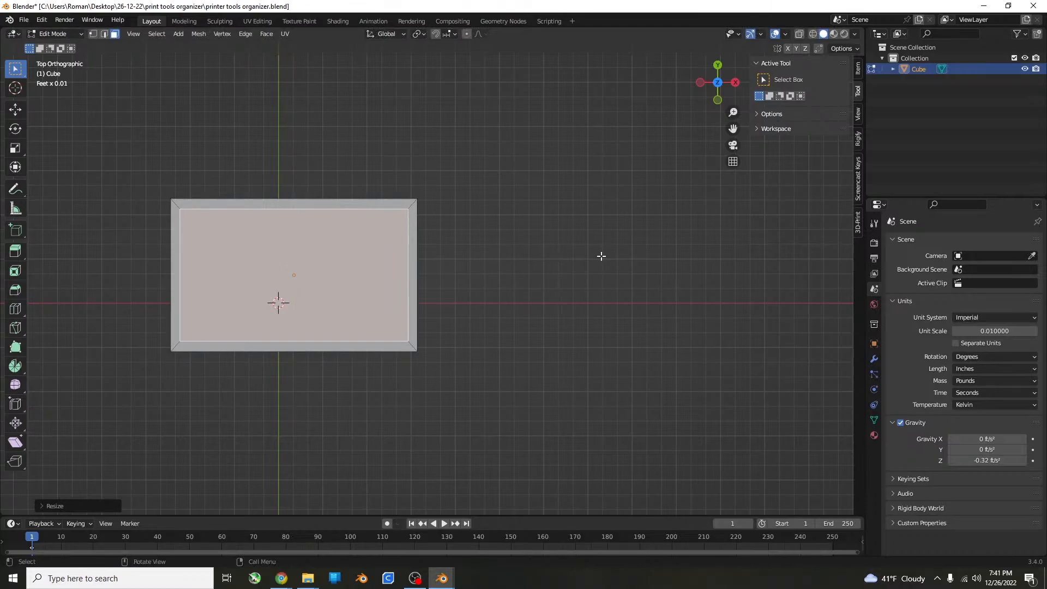
key(s)
click(618, 235)
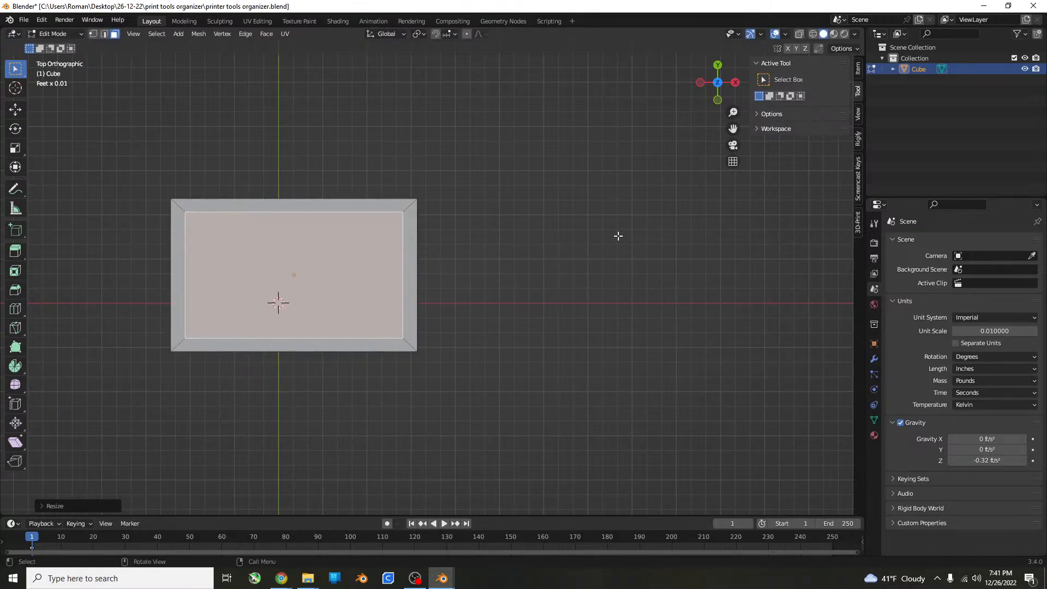
In front view with X-ray on, extrude the inset face down about 3.9 inches, leaving a thin floor.
key(KP_1)
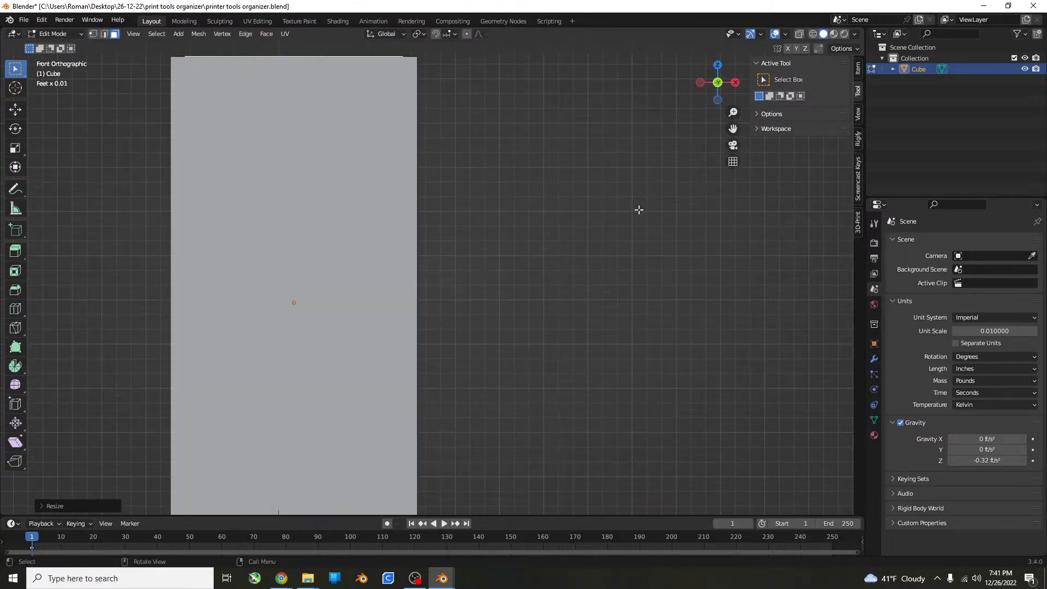
click(799, 34)
scroll(493, 274, down, 2)
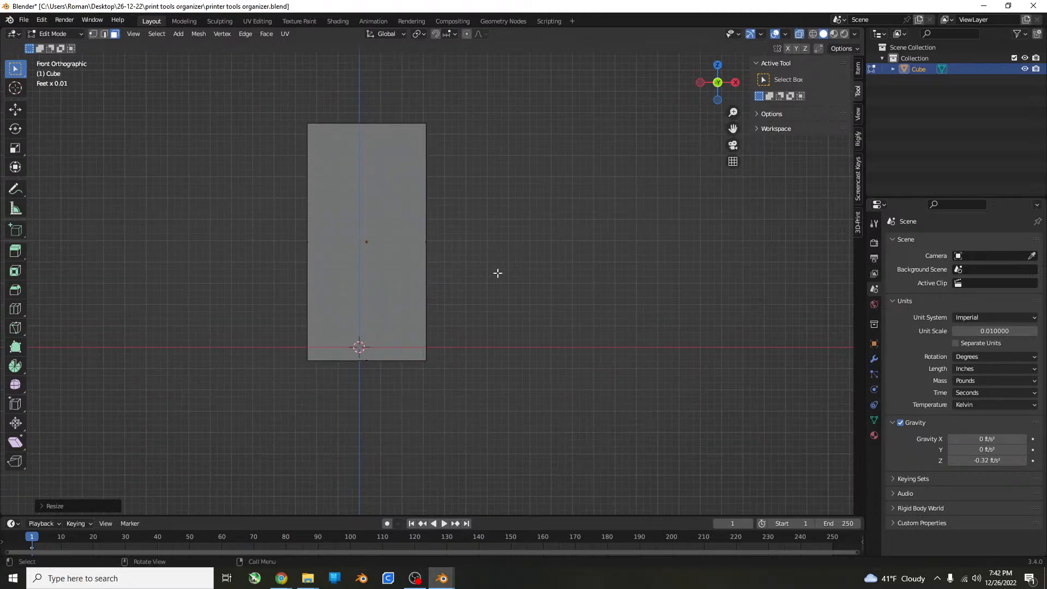
key(e)
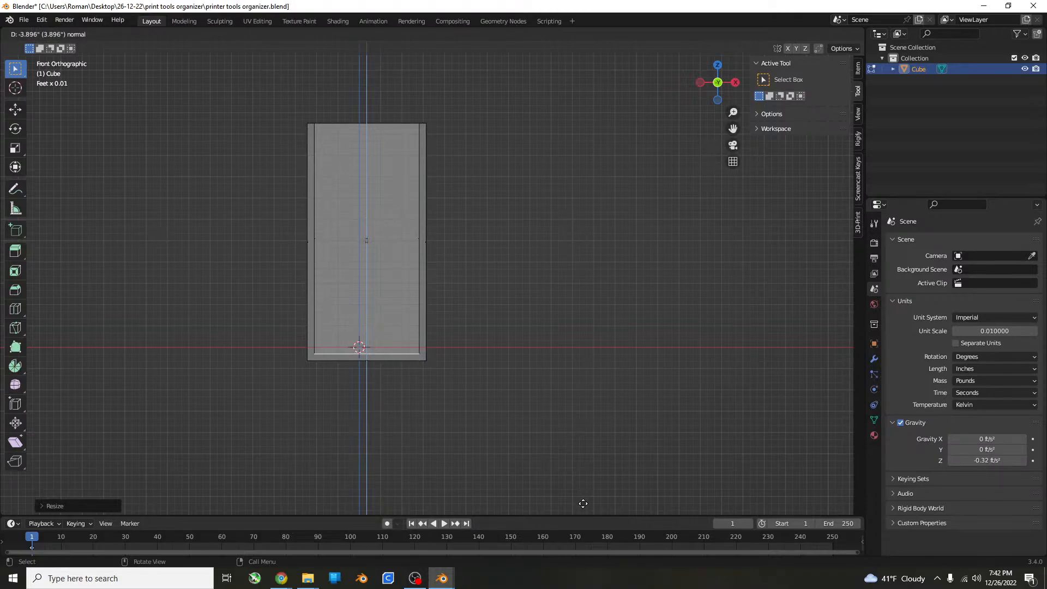
click(583, 503)
Return to Object Mode with X-ray off, check the hollow box from above, deselect it, and save the file.
middle_drag(455, 316, 466, 399)
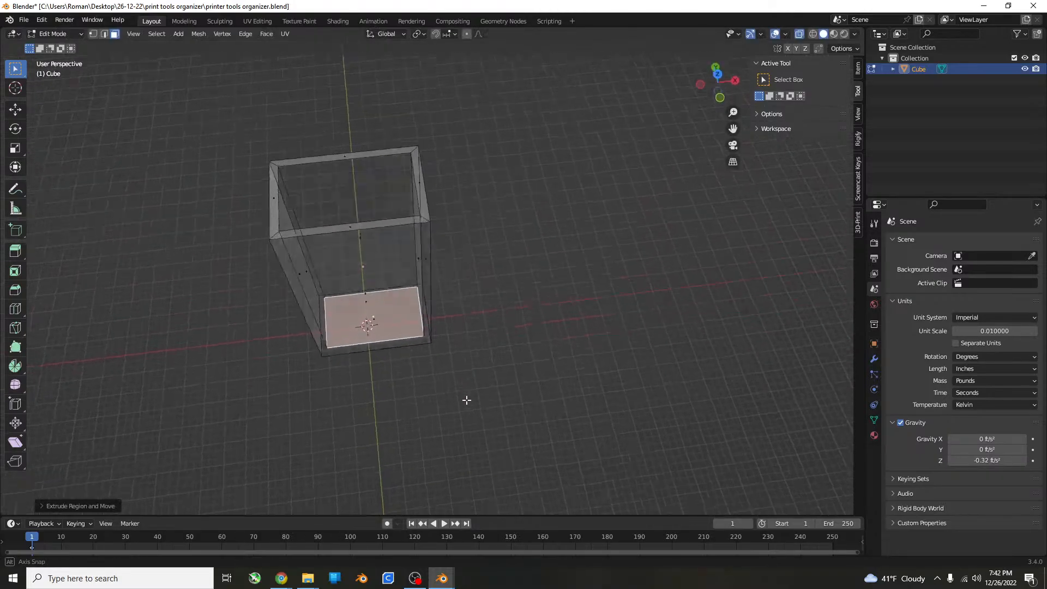
key(Tab)
click(799, 34)
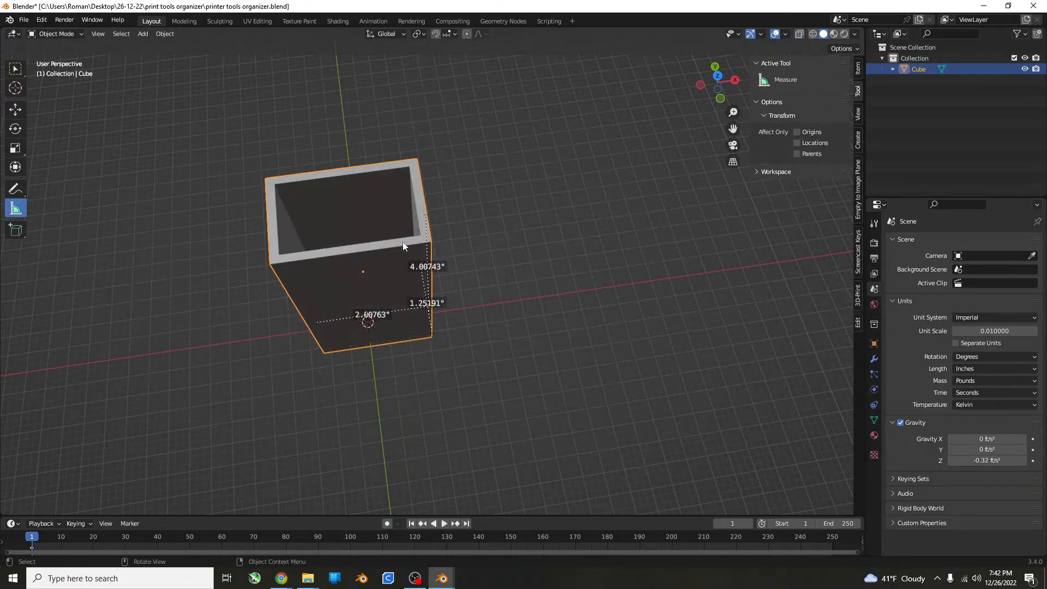
middle_drag(402, 241, 416, 200)
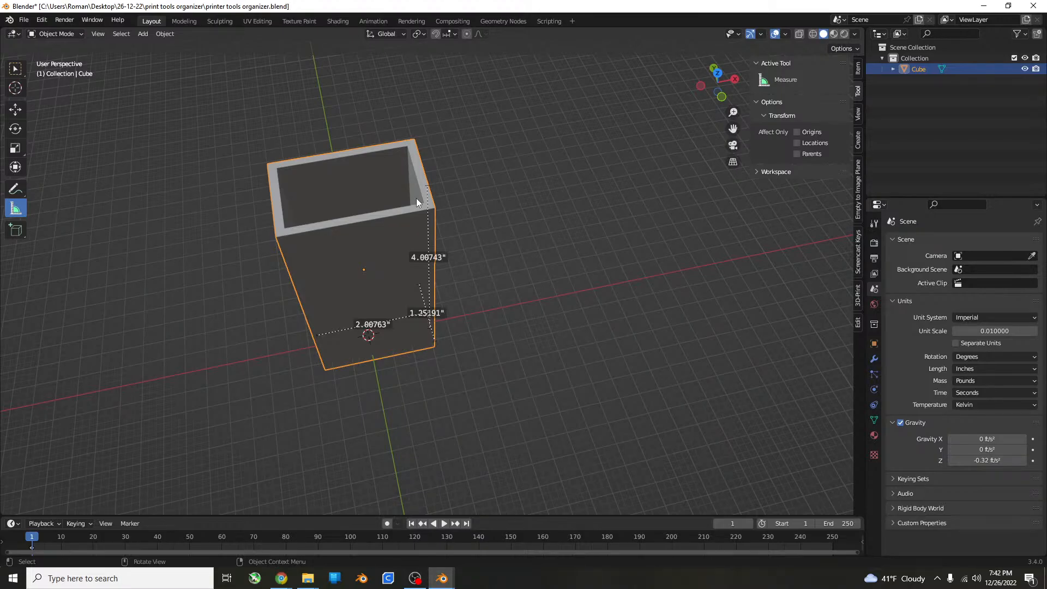
middle_drag(498, 464, 522, 398)
click(640, 362)
scroll(542, 379, up, 4)
key(ctrl+s)
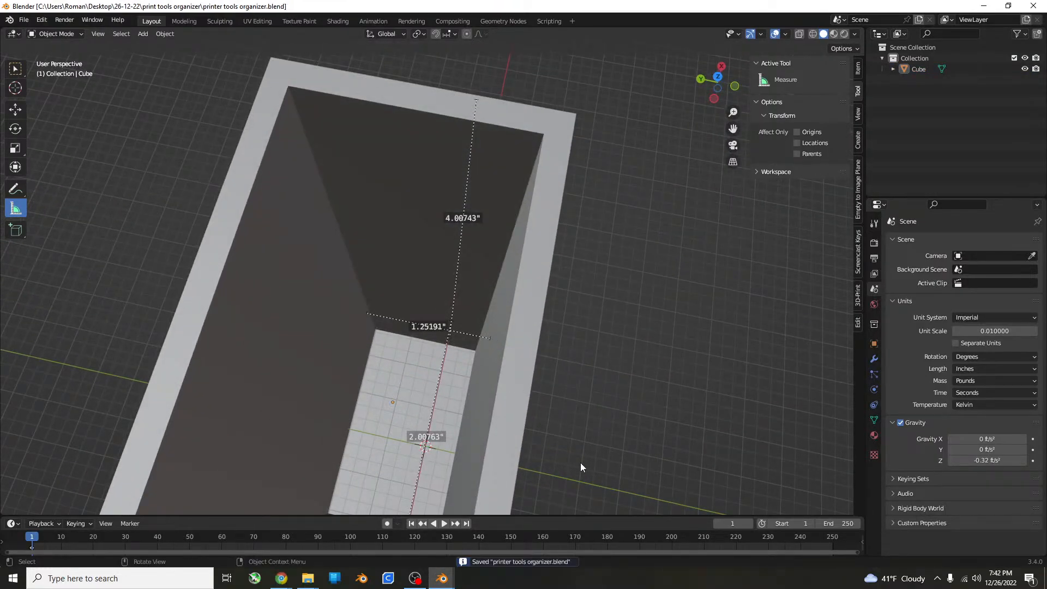
scroll(580, 462, down, 5)
middle_drag(580, 462, 538, 466)
scroll(445, 372, up, 4)
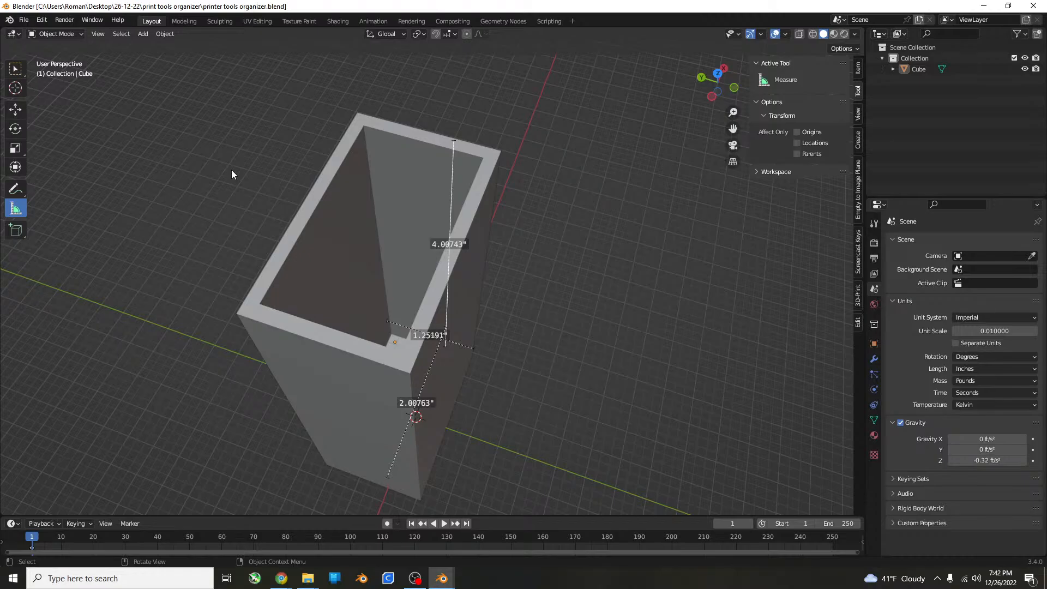
Select the hollow box and duplicate it along negative Y in top view, placing the copy directly in front of the original.
click(353, 308)
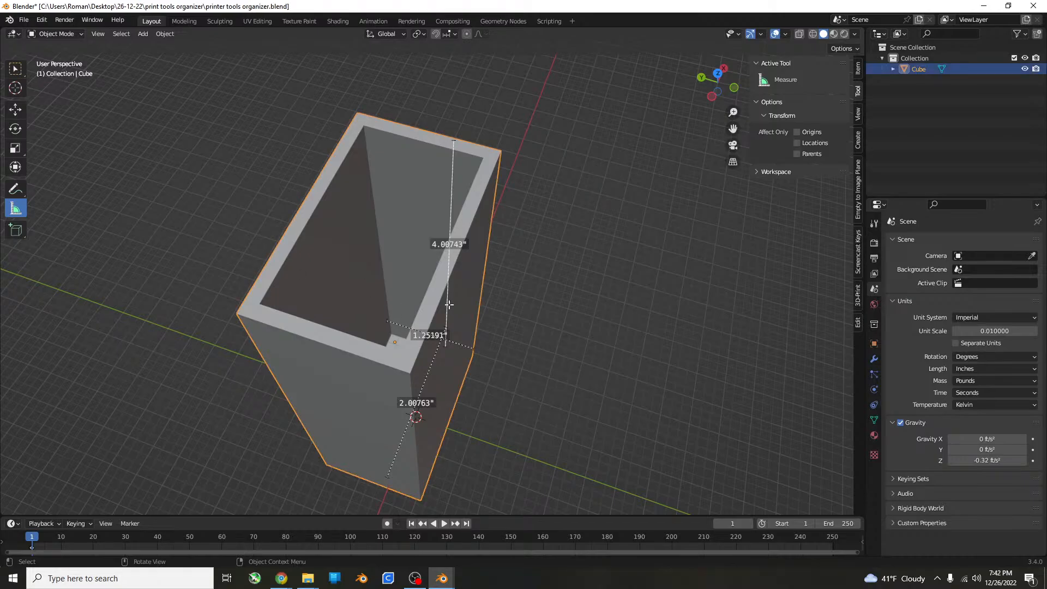
key(Tab)
middle_drag(425, 295, 389, 304)
middle_drag(279, 250, 405, 273)
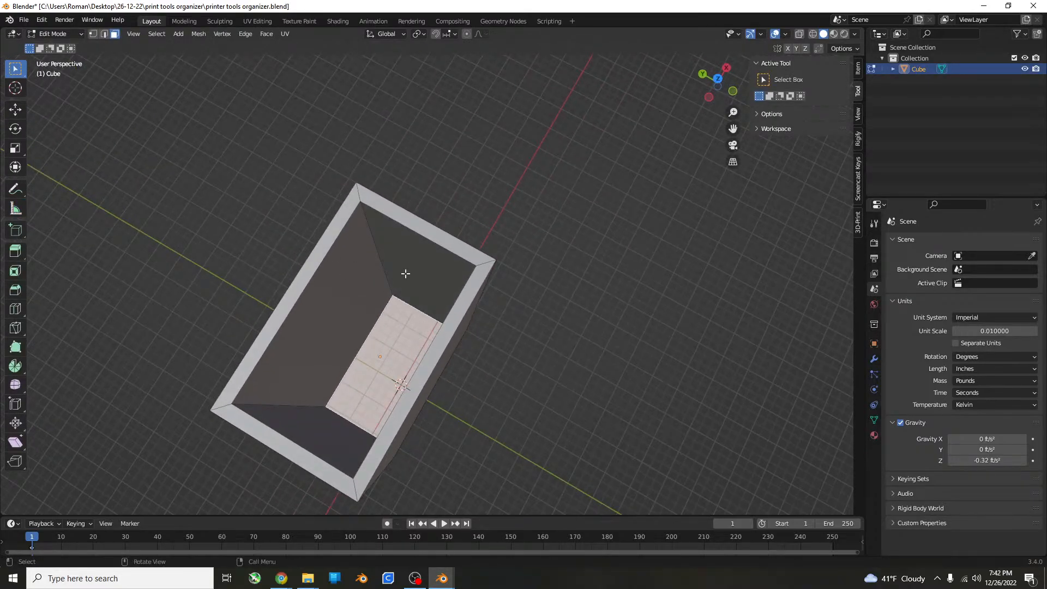
key(Tab)
key(Tab)
middle_drag(496, 316, 490, 300)
key(KP_7)
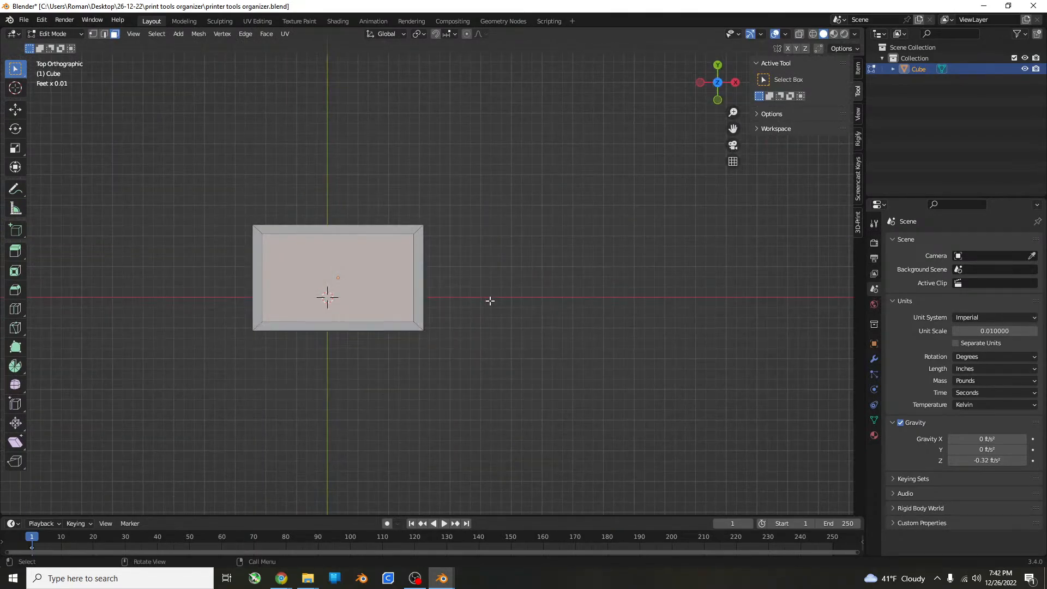
key(Tab)
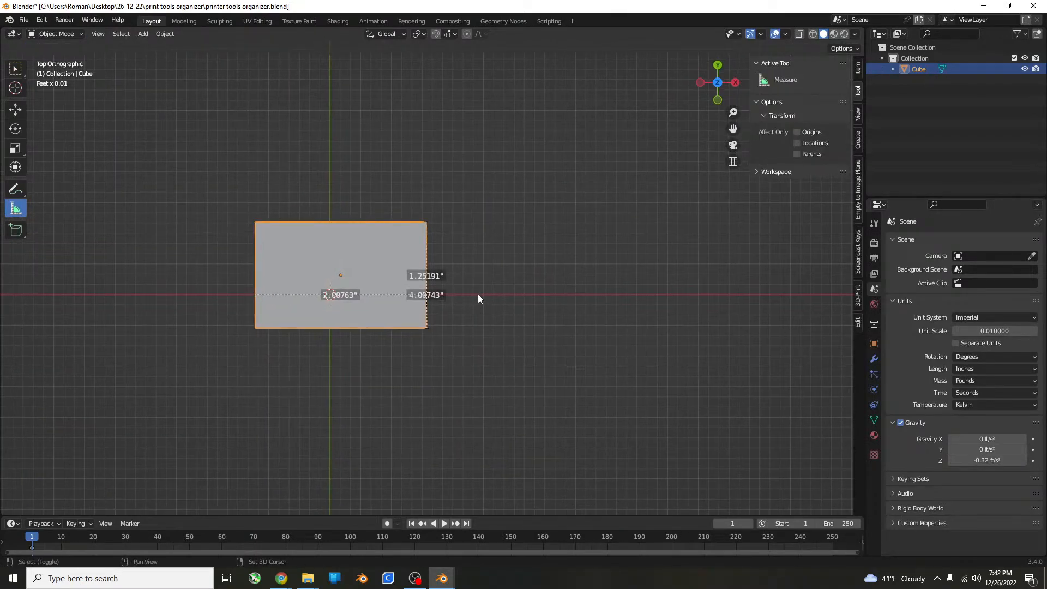
key(shift+d)
key(y)
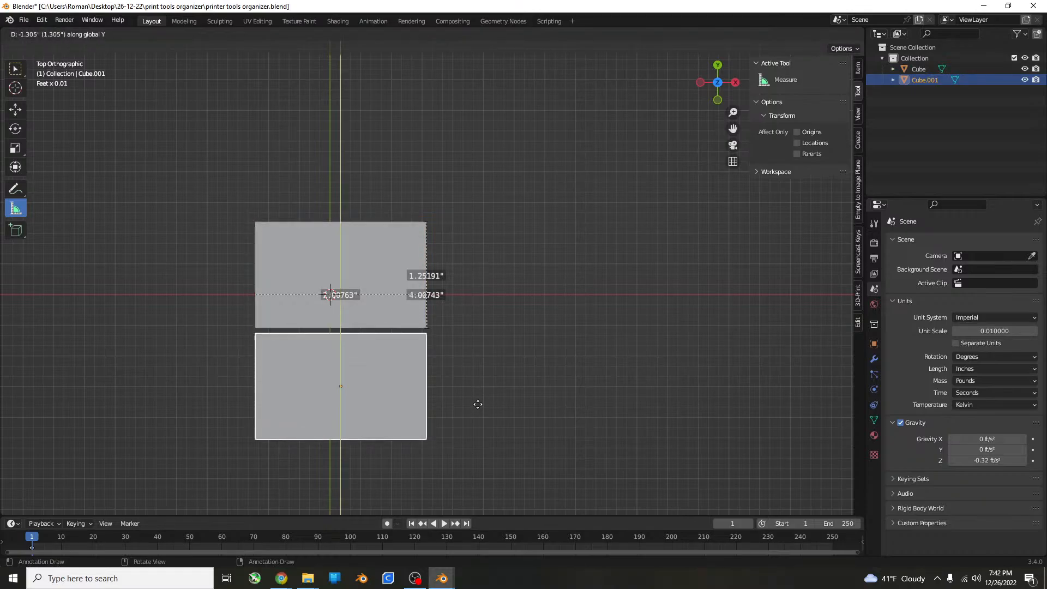
click(475, 384)
Move the duplicate box slightly along Y toward the original so their adjoining walls overlap.
middle_drag(475, 385, 590, 320)
scroll(591, 320, up, 5)
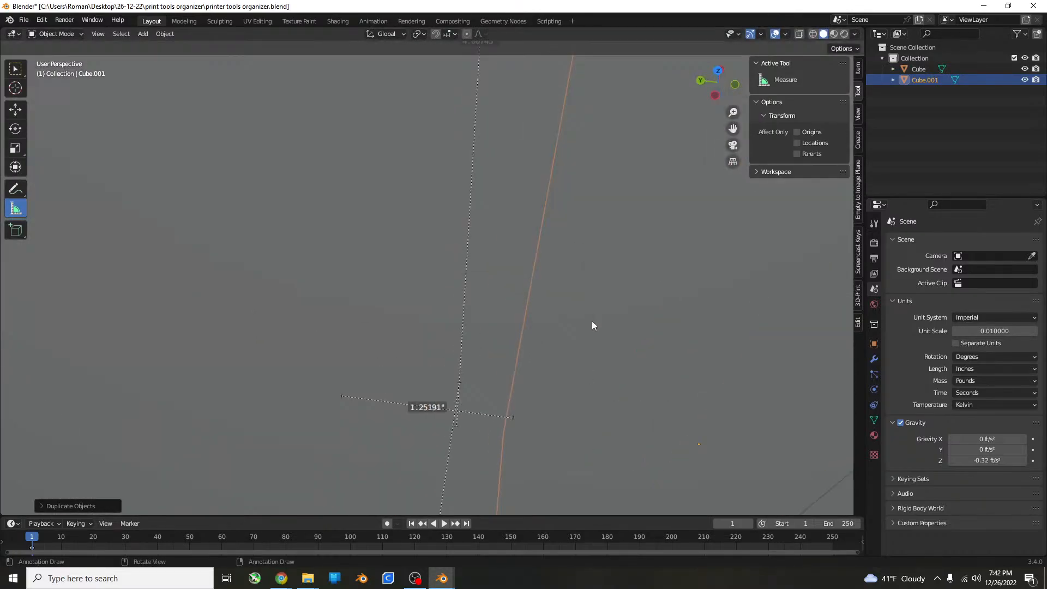
scroll(506, 372, down, 6)
scroll(512, 342, up, 5)
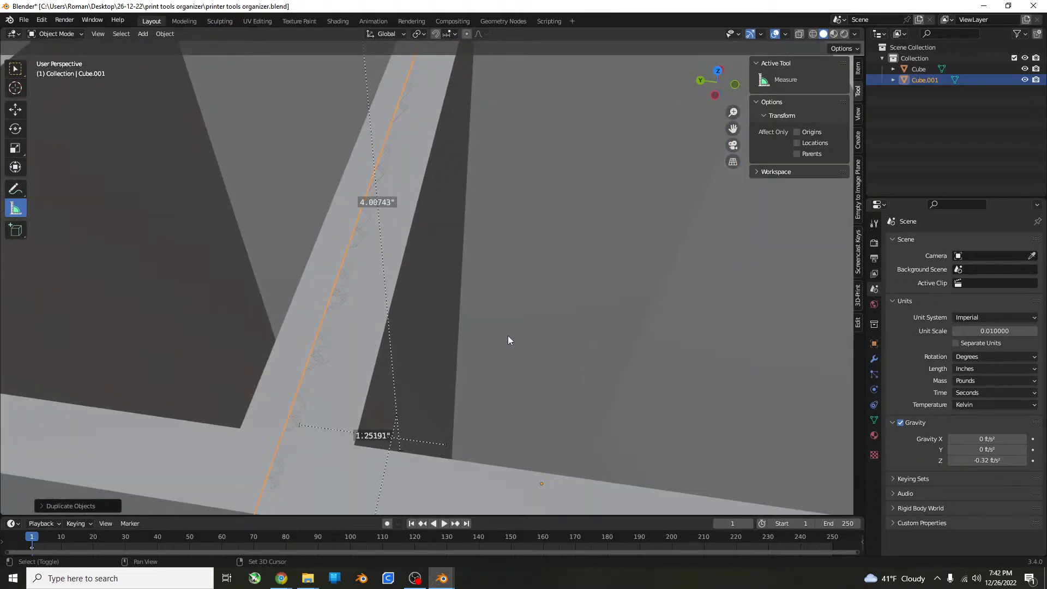
key(g)
key(y)
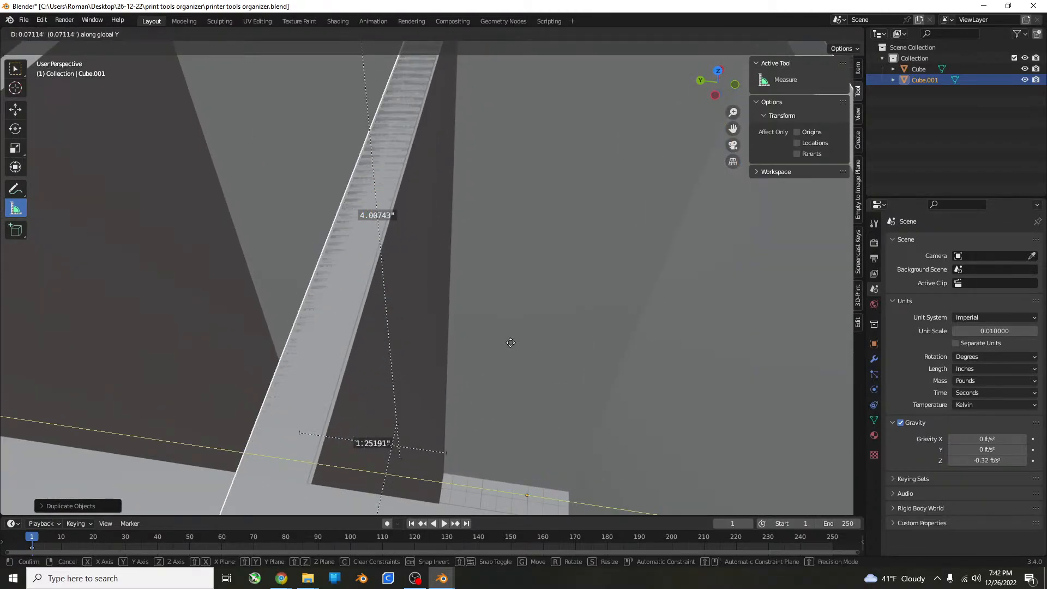
click(516, 341)
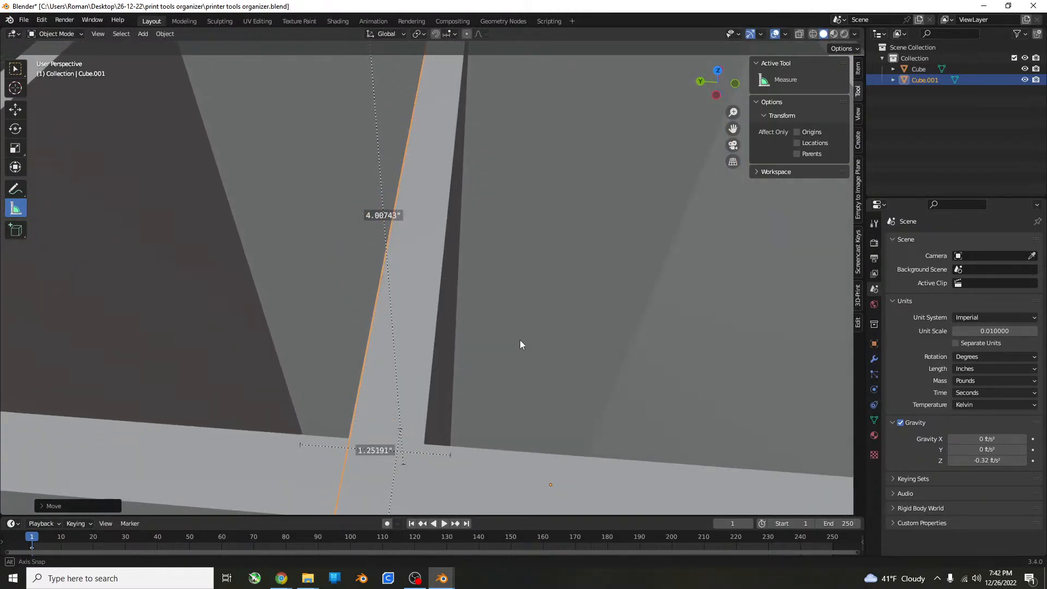
middle_drag(519, 339, 519, 333)
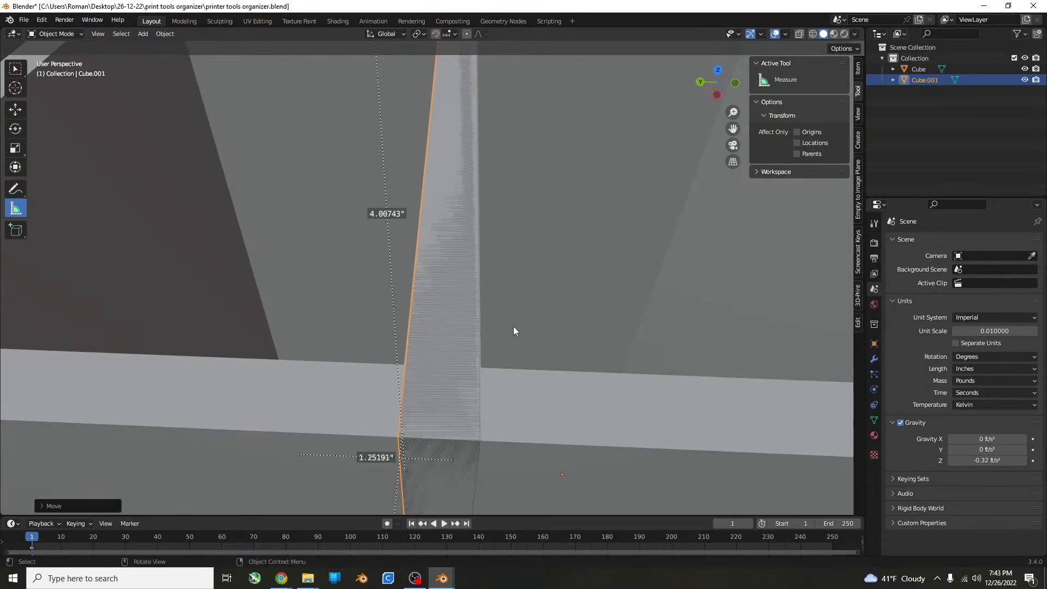
Fine-tune the duplicate box by about -0.002 inches along Y so the shared wall lines up with the original's.
key(KP_3)
middle_drag(505, 249, 439, 420)
shift+middle_drag(379, 312, 366, 436)
scroll(393, 224, up, 2)
middle_drag(394, 228, 483, 273)
key(g)
key(y)
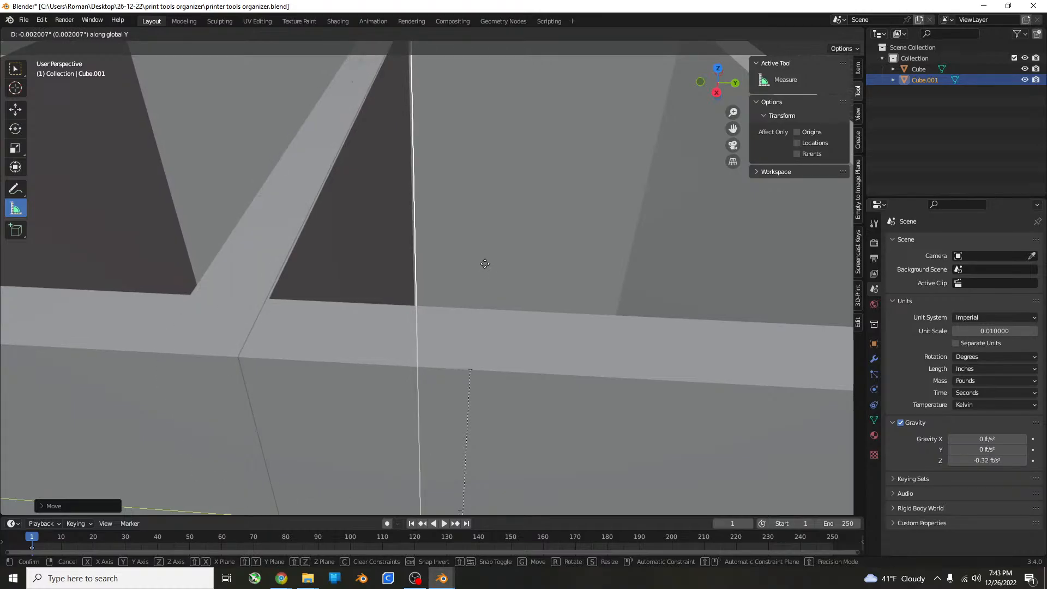
click(484, 262)
middle_drag(484, 262, 552, 278)
scroll(503, 310, down, 7)
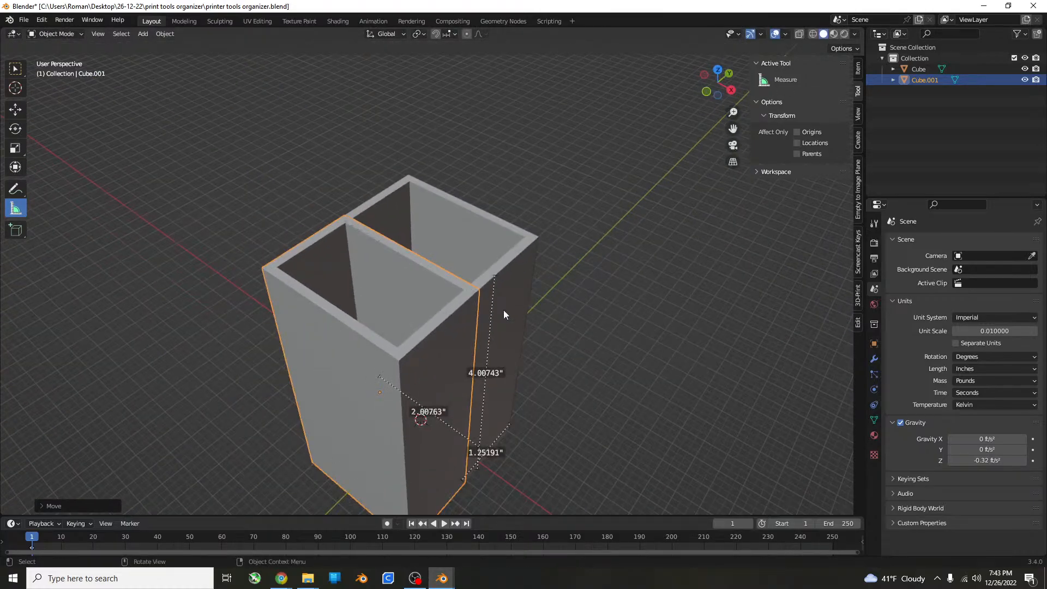
In Edit Mode, select all four top rim faces of the duplicate box.
middle_drag(503, 310, 598, 320)
key(KP_1)
key(Tab)
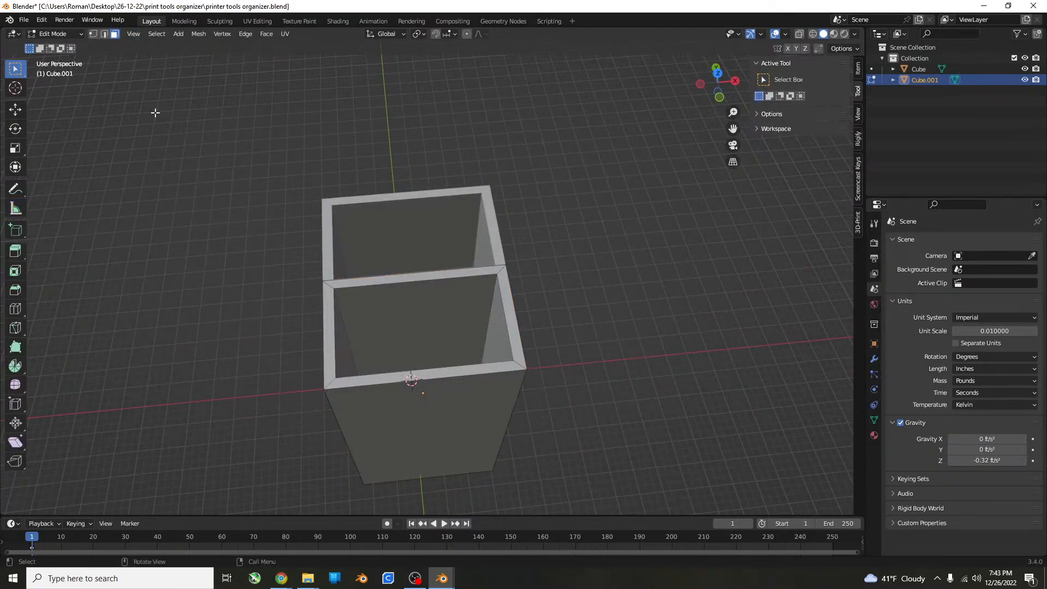
click(376, 279)
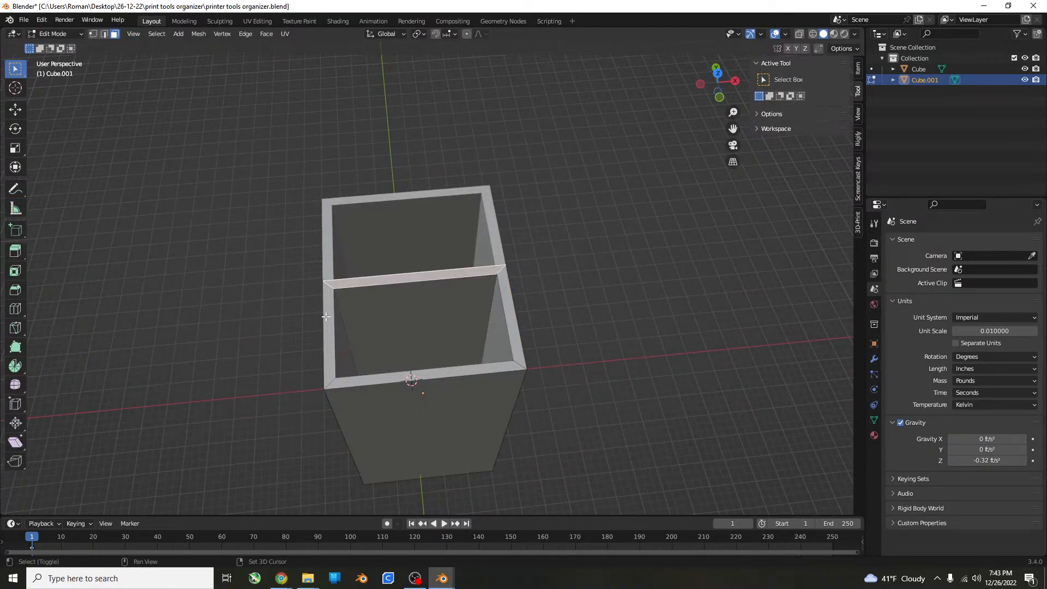
ctrl+click(337, 316)
key(ctrl+z)
shift+click(328, 343)
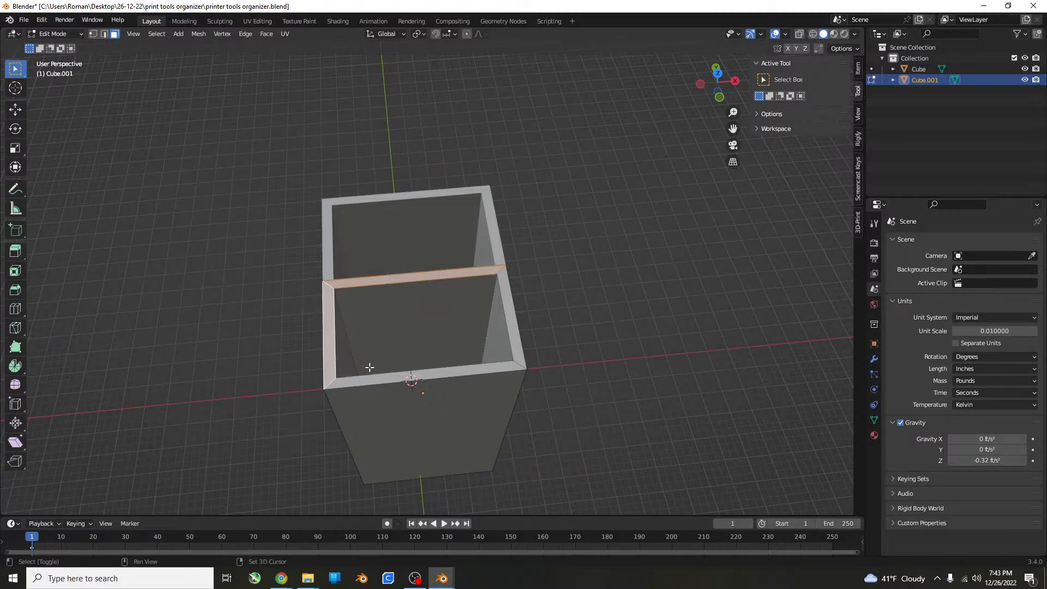
shift+click(408, 381)
shift+click(447, 376)
shift+click(471, 370)
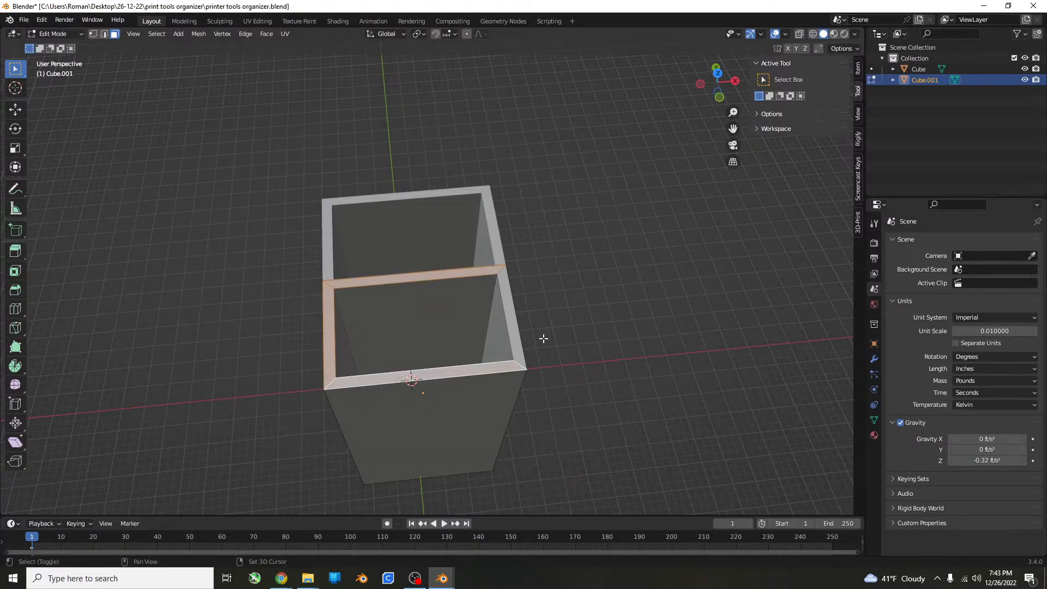
shift+click(515, 339)
In front view, lower the selected rim faces along Z to shorten the front box to about 2 inches high.
key(KP_1)
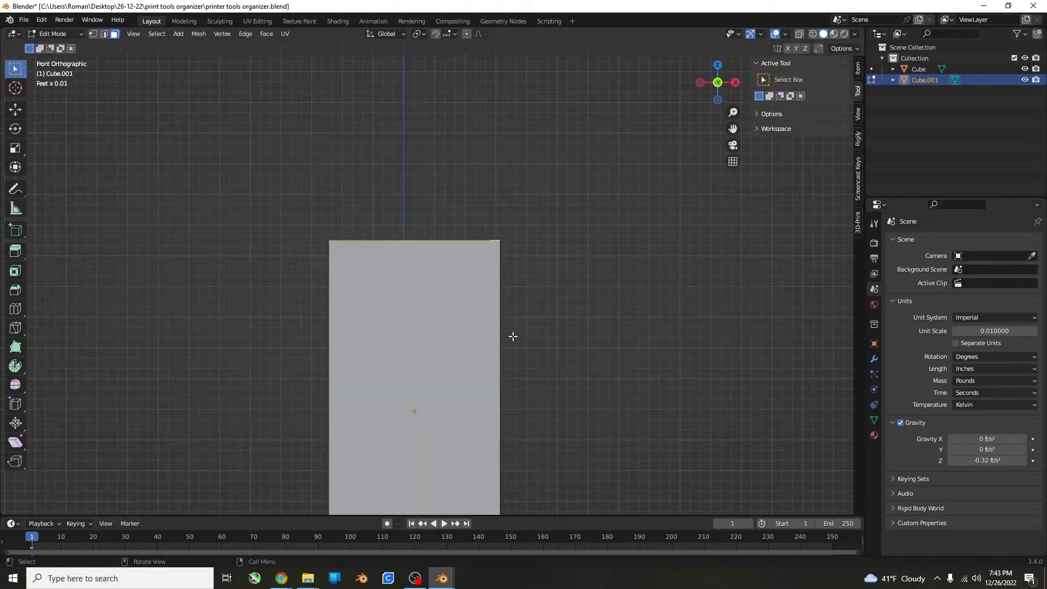
scroll(510, 330, down, 2)
key(g)
key(z)
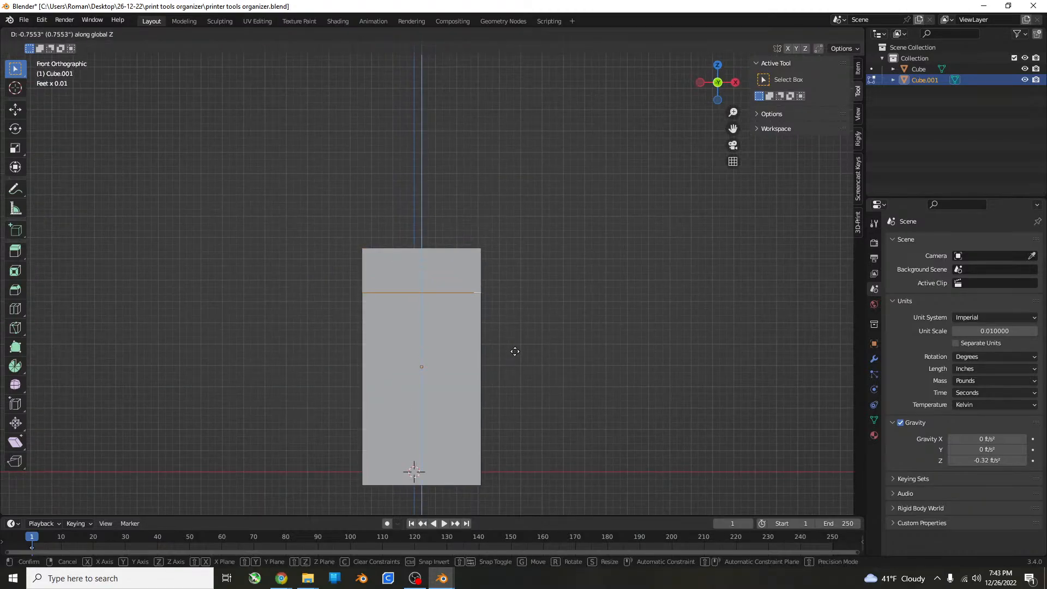
click(512, 416)
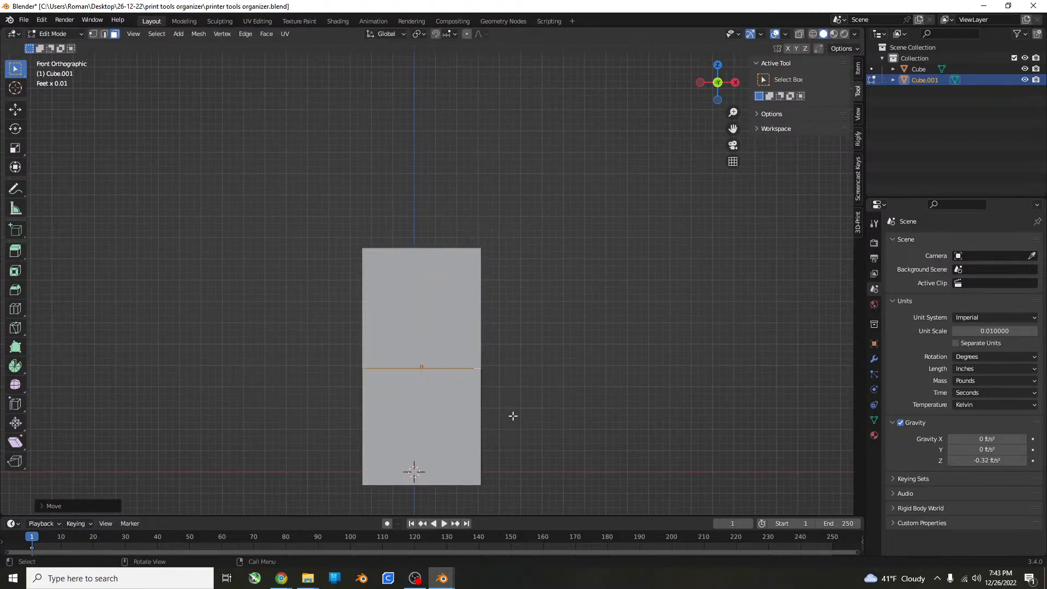
middle_drag(511, 416, 510, 402)
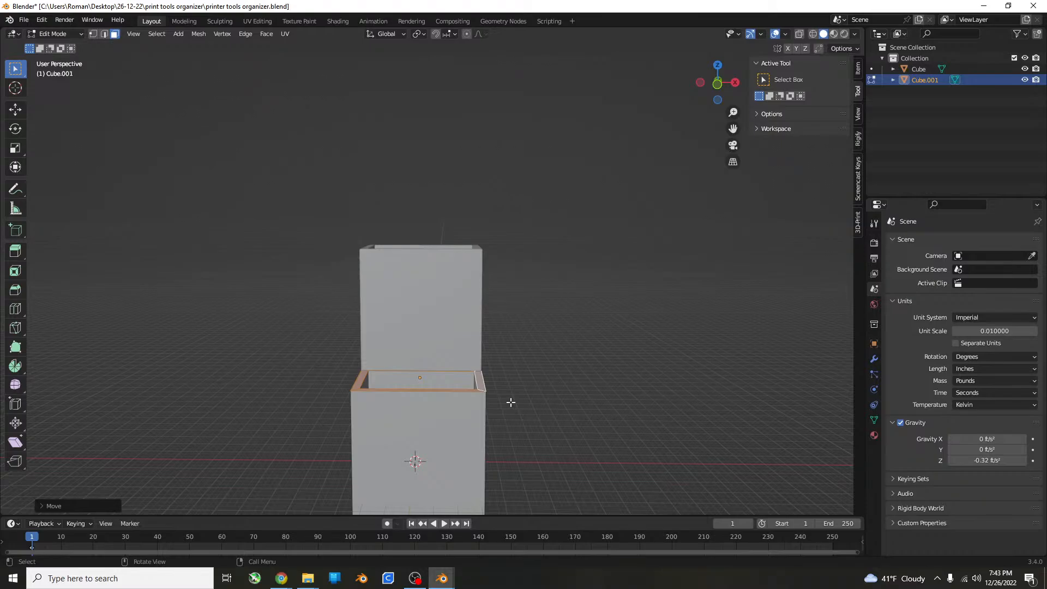
middle_drag(510, 403, 533, 379)
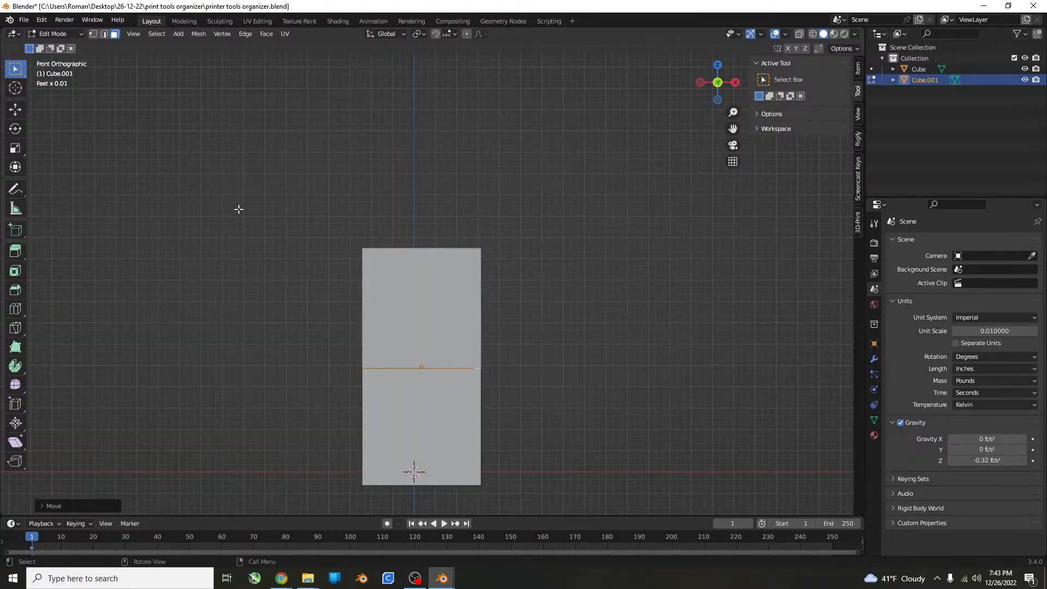
Measure the shortened front box's height from its base to just above its rim.
click(15, 208)
scroll(568, 474, up, 5)
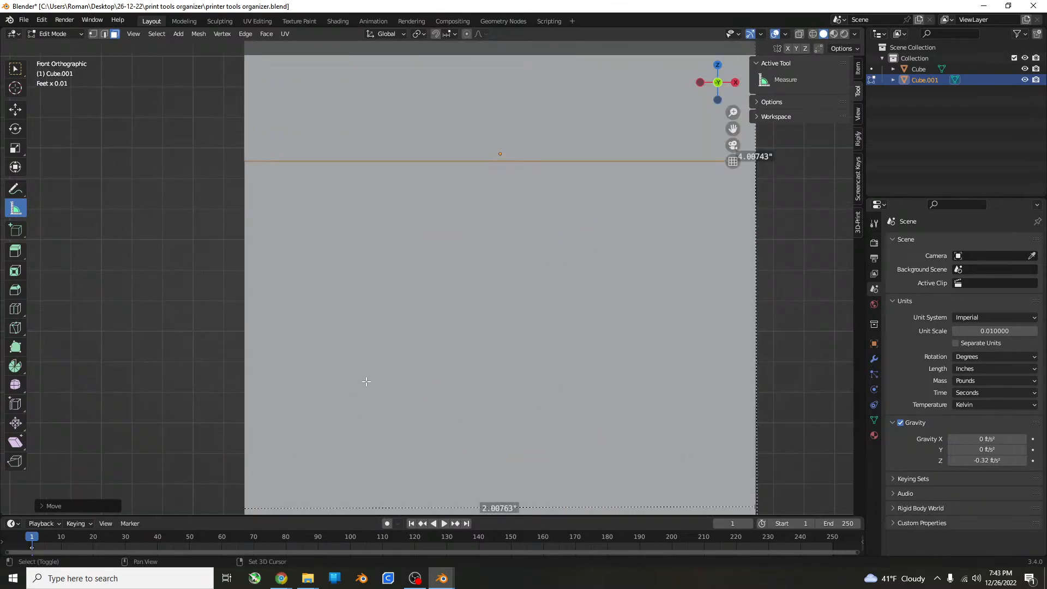
scroll(366, 381, down, 3)
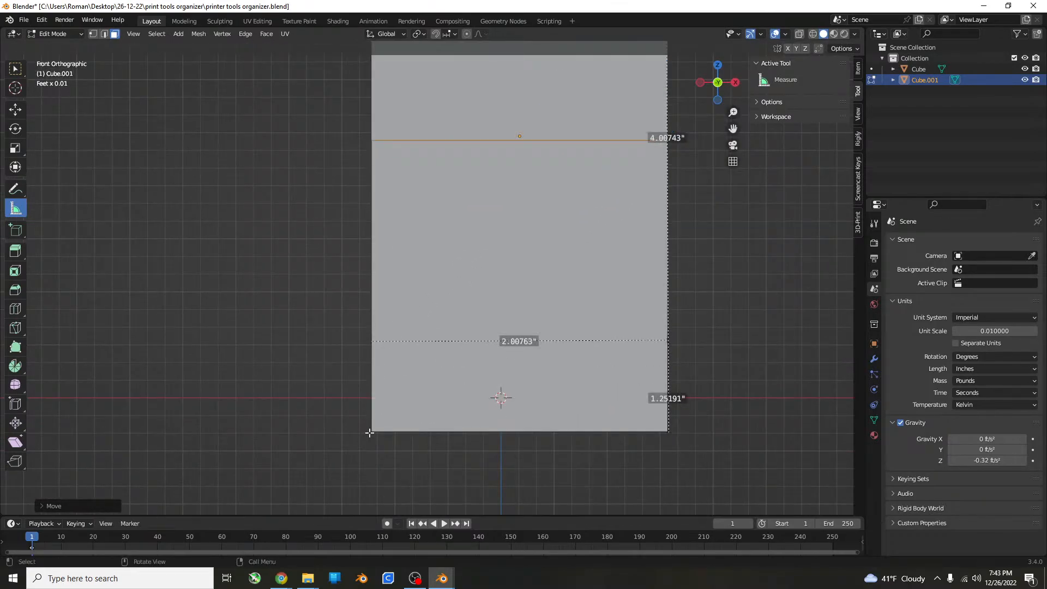
drag(370, 432, 370, 136)
middle_drag(613, 145, 620, 167)
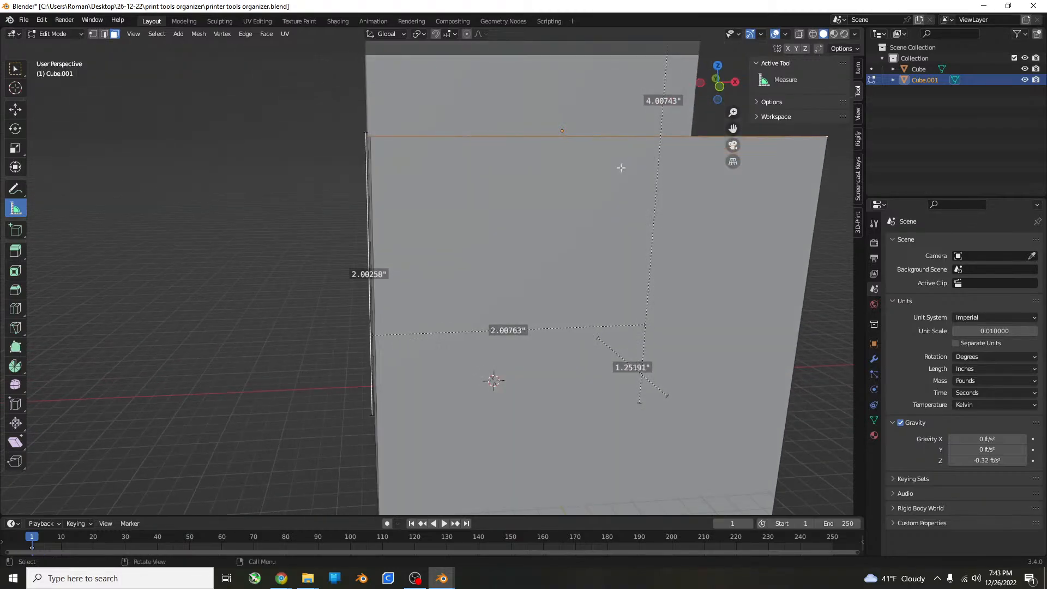
Raise the front box's rim faces about 0.037 inches along Z in front view, and return to Object Mode.
key(KP_1)
key(KP_5)
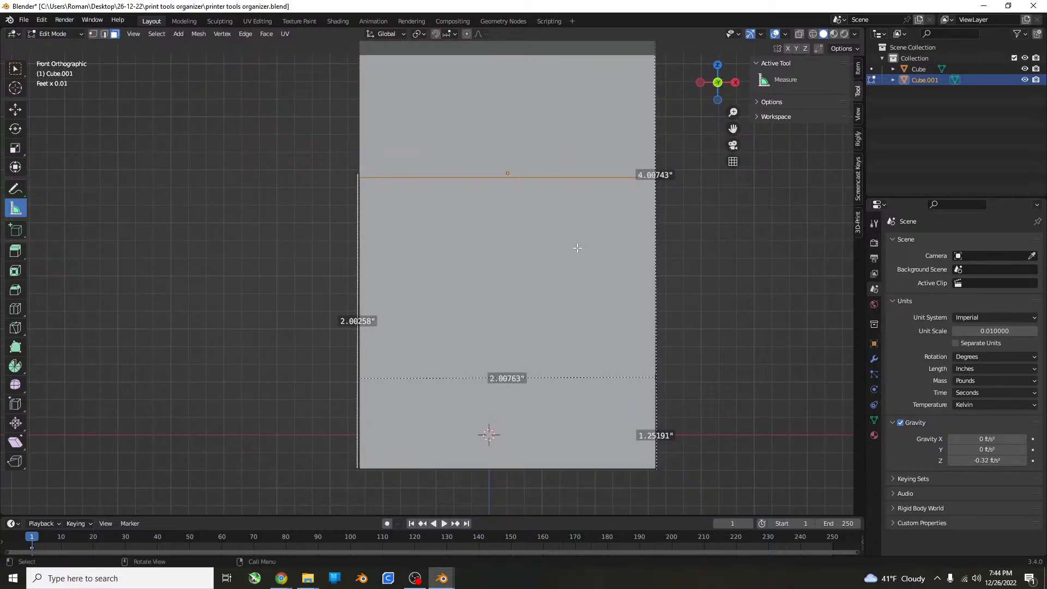
key(g)
key(z)
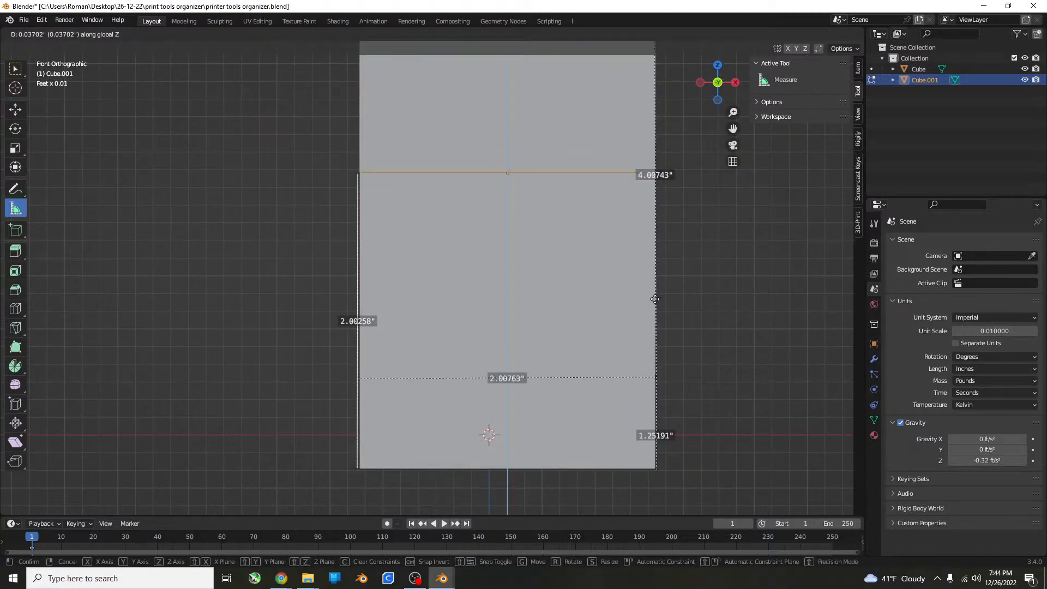
click(655, 299)
middle_drag(654, 299, 577, 254)
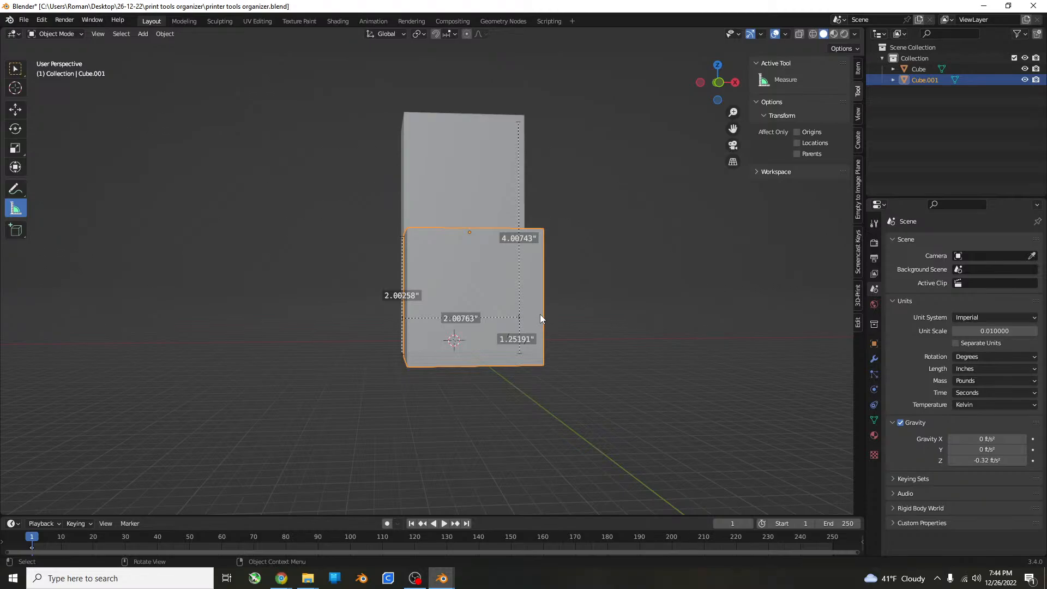
In front view, move the shorter front box slightly upward along Z so its base sits above the tall box's base.
key(KP_1)
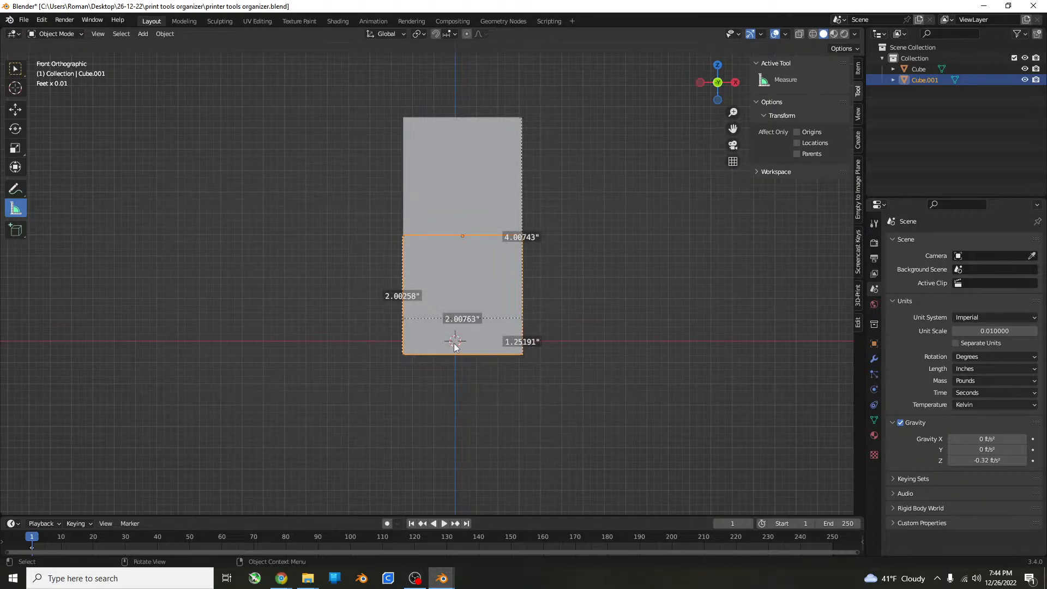
key(g)
key(z)
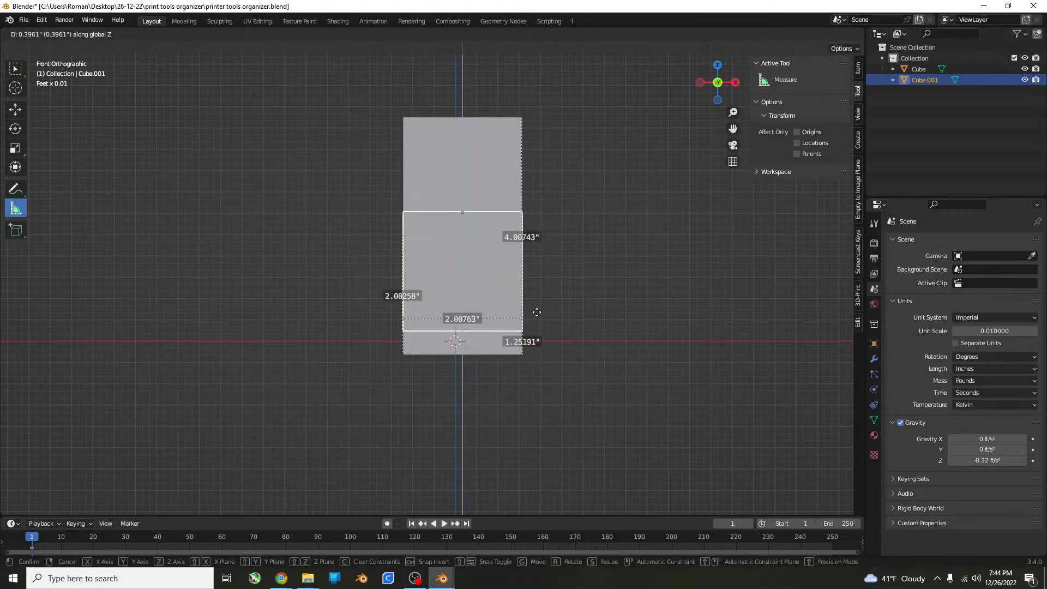
click(537, 324)
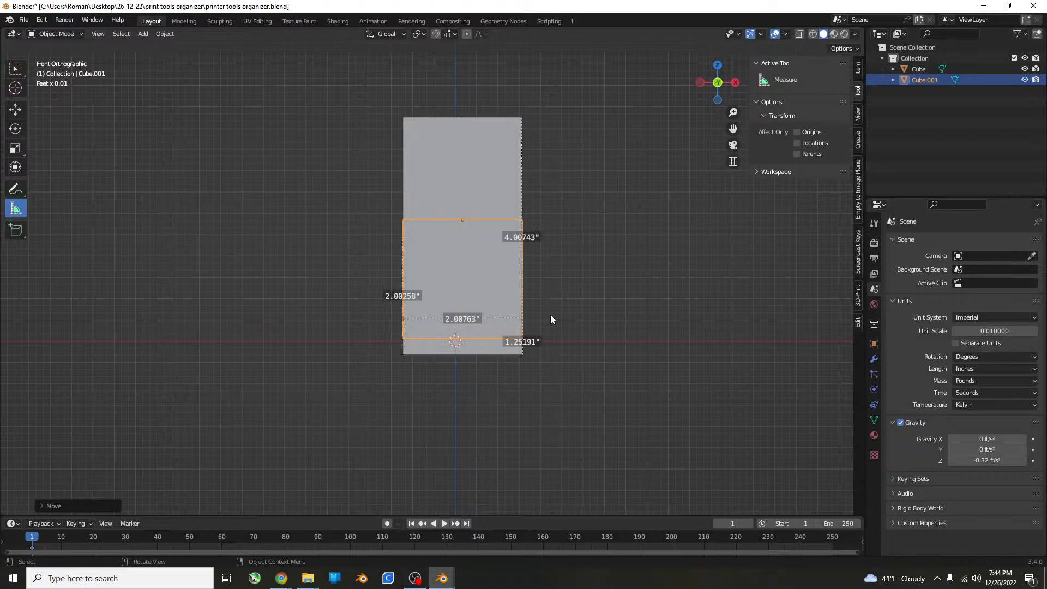
Duplicate the 2-inch front box in top view and place the copy about 1.1 inches along negative Y.
key(KP_7)
scroll(420, 278, up, 5)
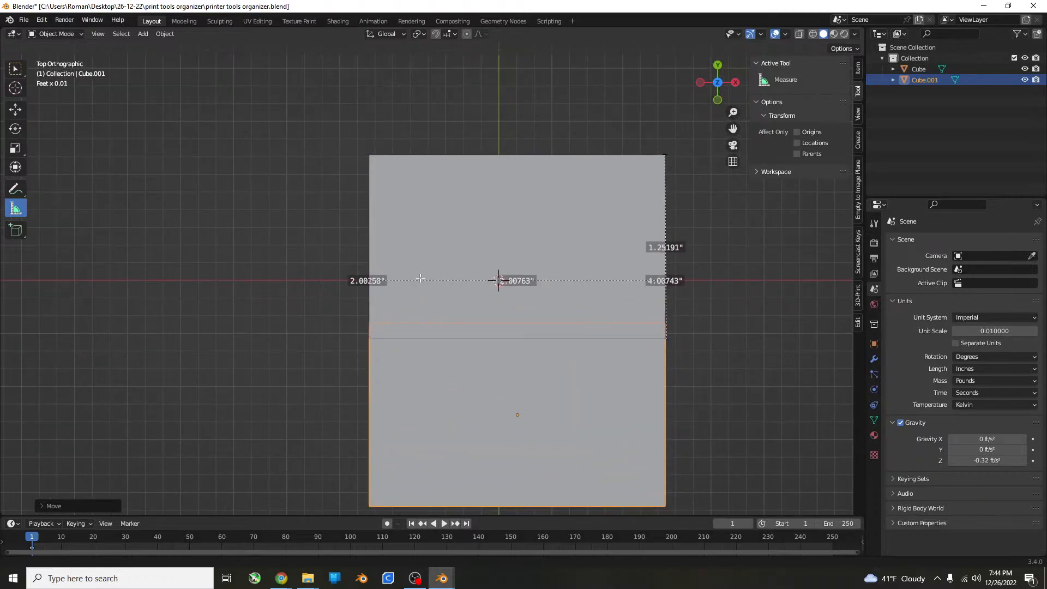
shift+scroll(457, 321, down, 2)
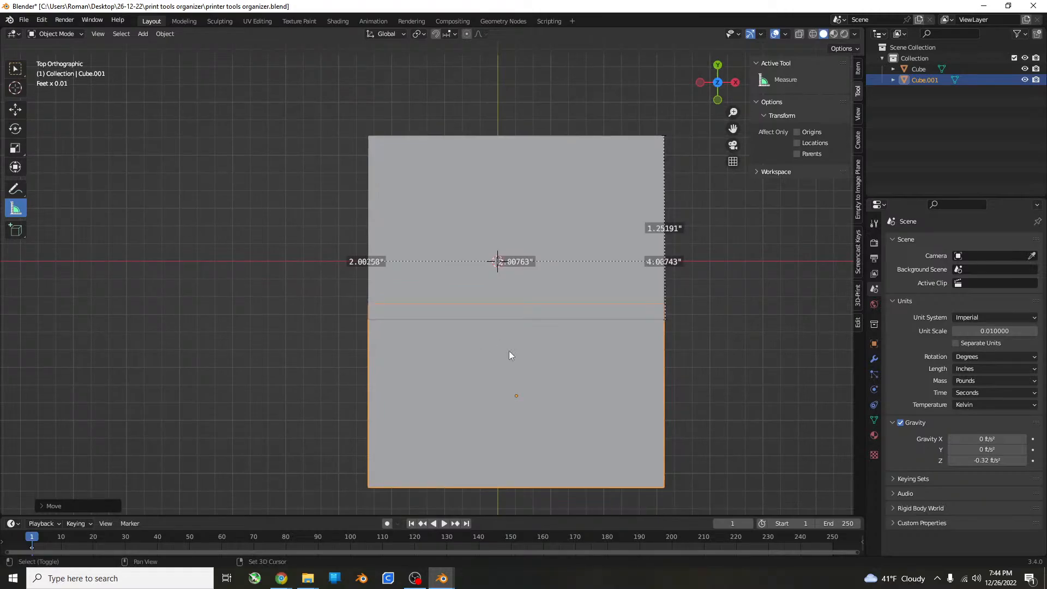
key(shift+s)
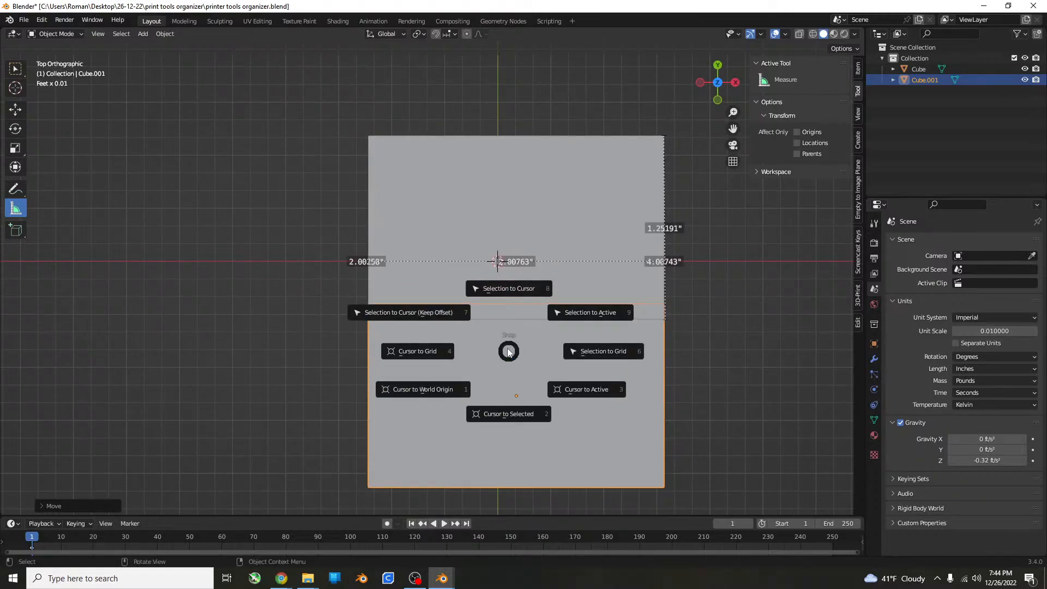
key(shift+d)
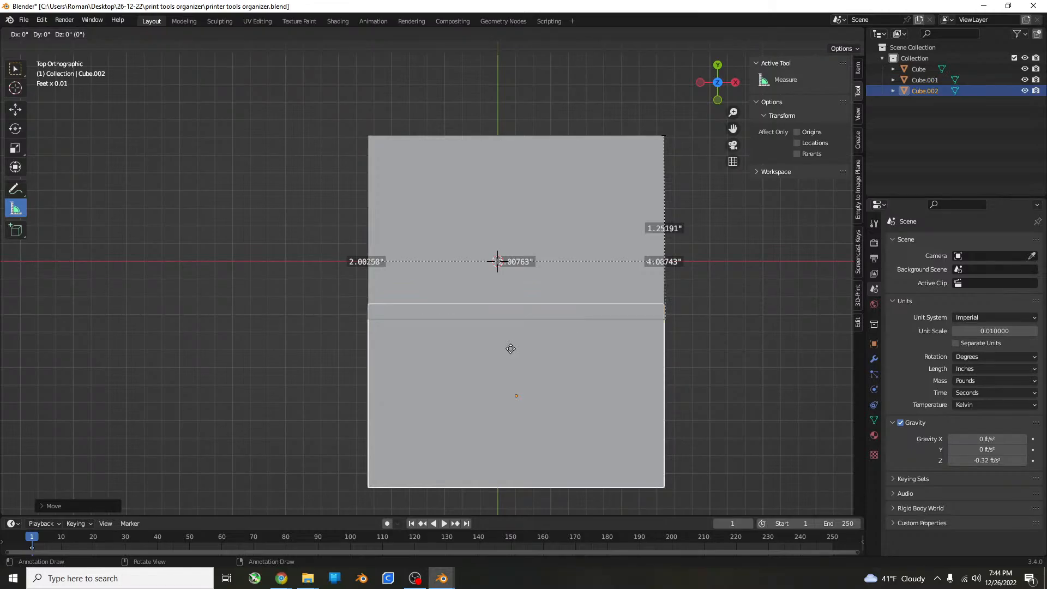
key(y)
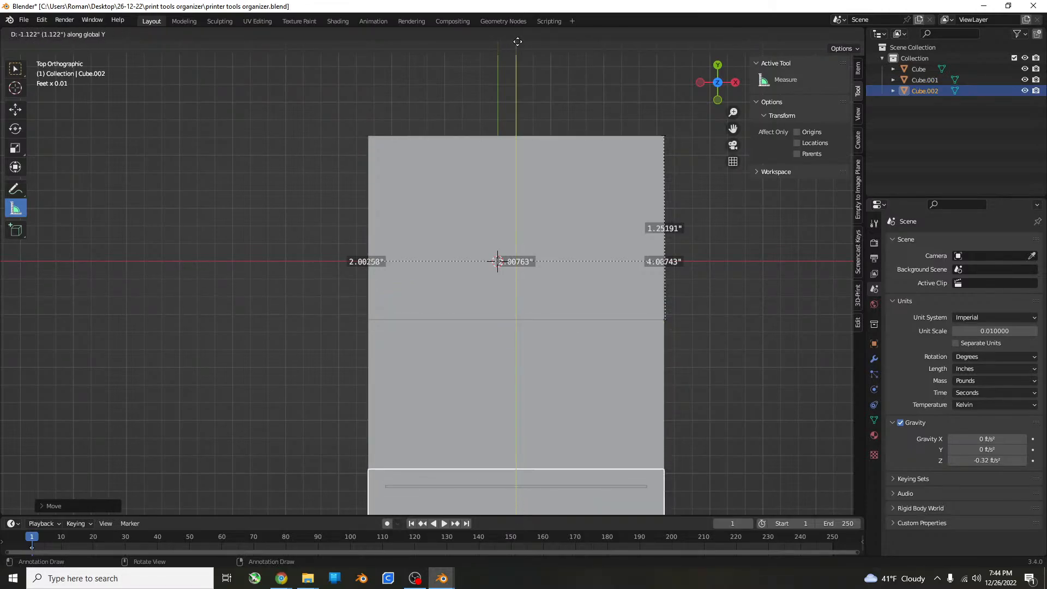
click(518, 43)
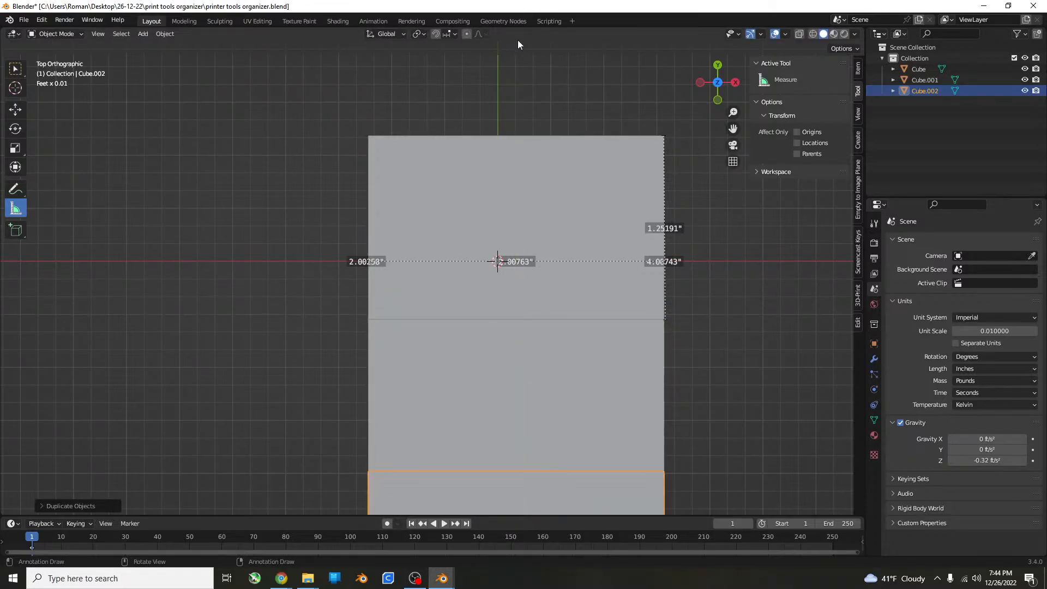
Scale the new front box to about half its depth along Y and to about 0.55 of its height along Z.
middle_drag(580, 94, 532, 200)
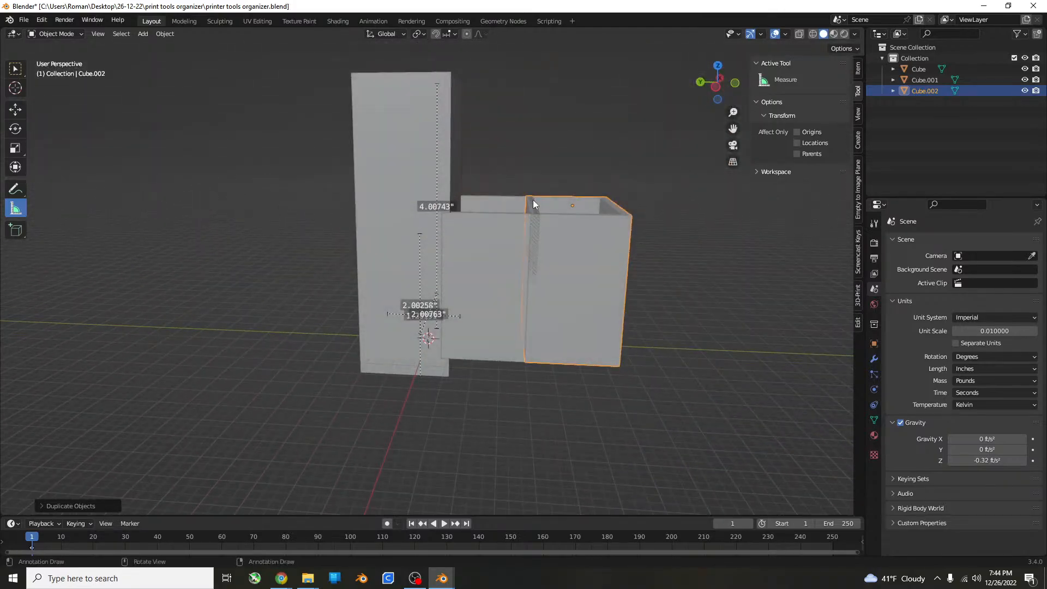
scroll(532, 199, up, 5)
scroll(583, 339, down, 3)
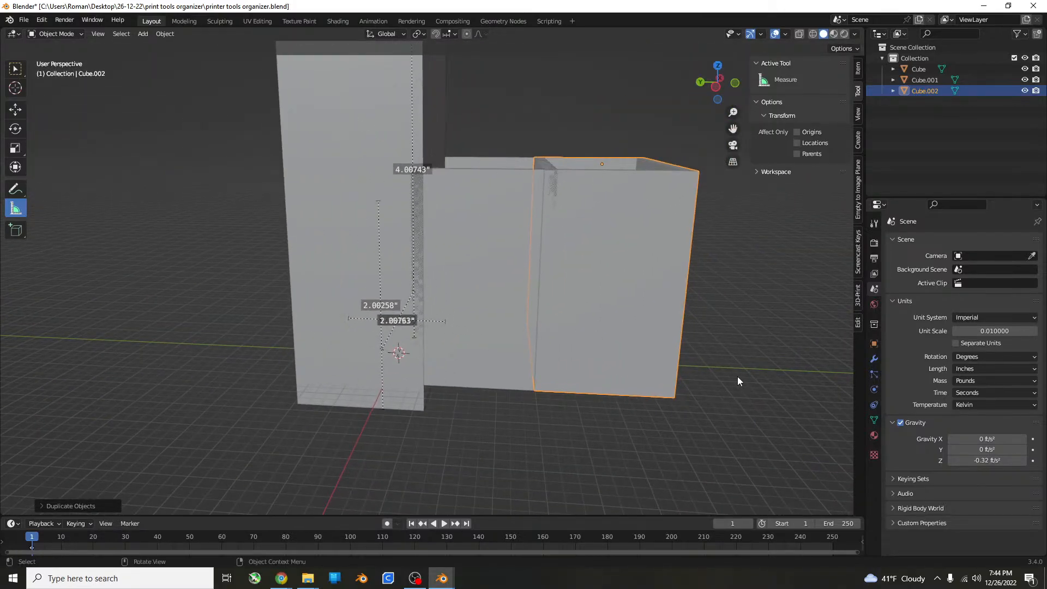
key(s)
key(y)
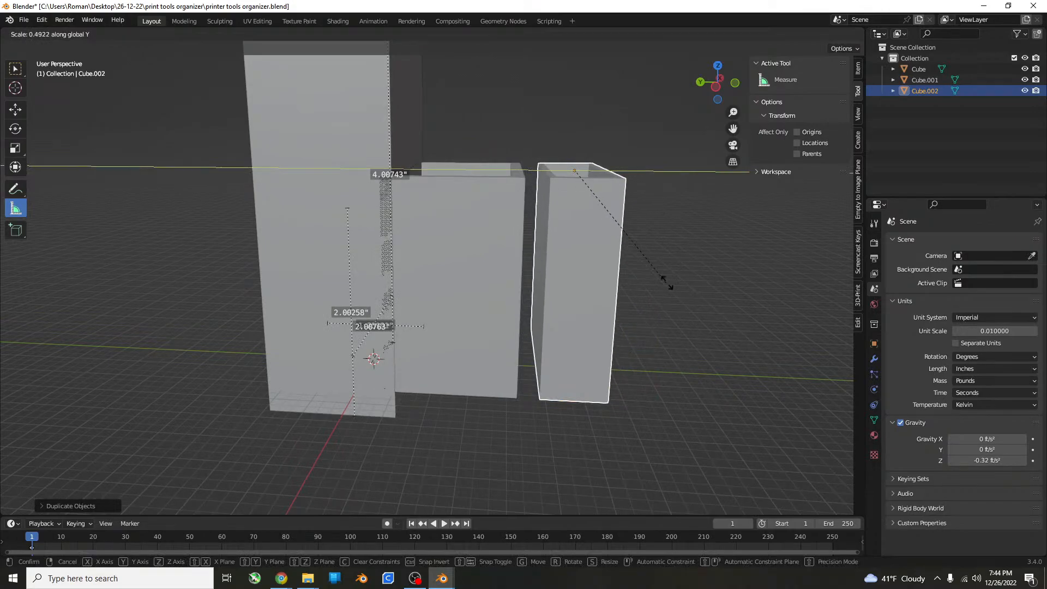
click(659, 276)
middle_drag(659, 275, 640, 269)
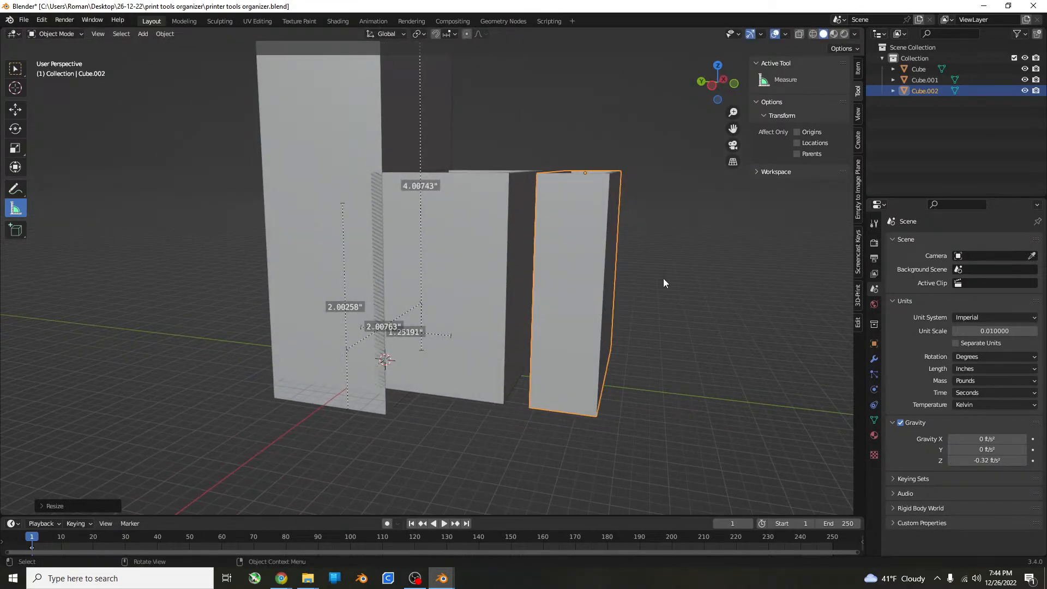
key(s)
key(z)
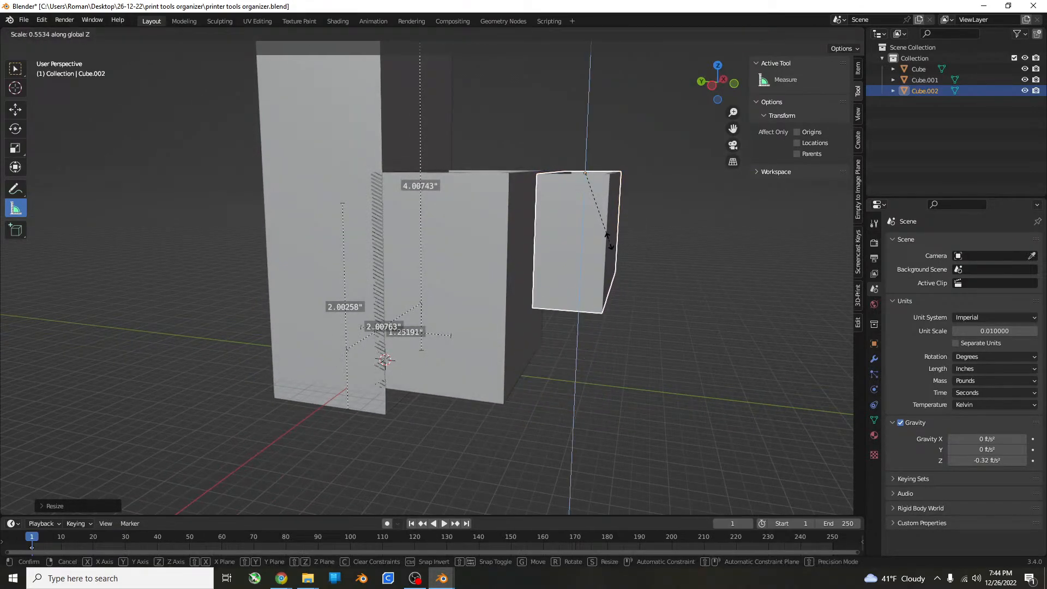
click(617, 260)
In front view, lower the smallest box along Z until its base is level with the tall box's base.
key(KP_1)
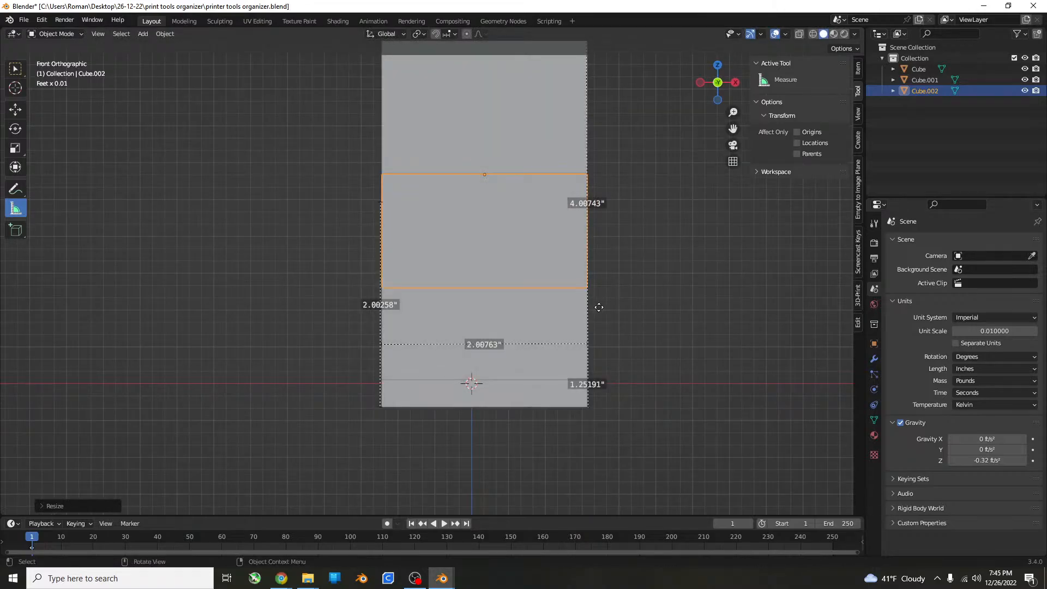
key(g)
key(z)
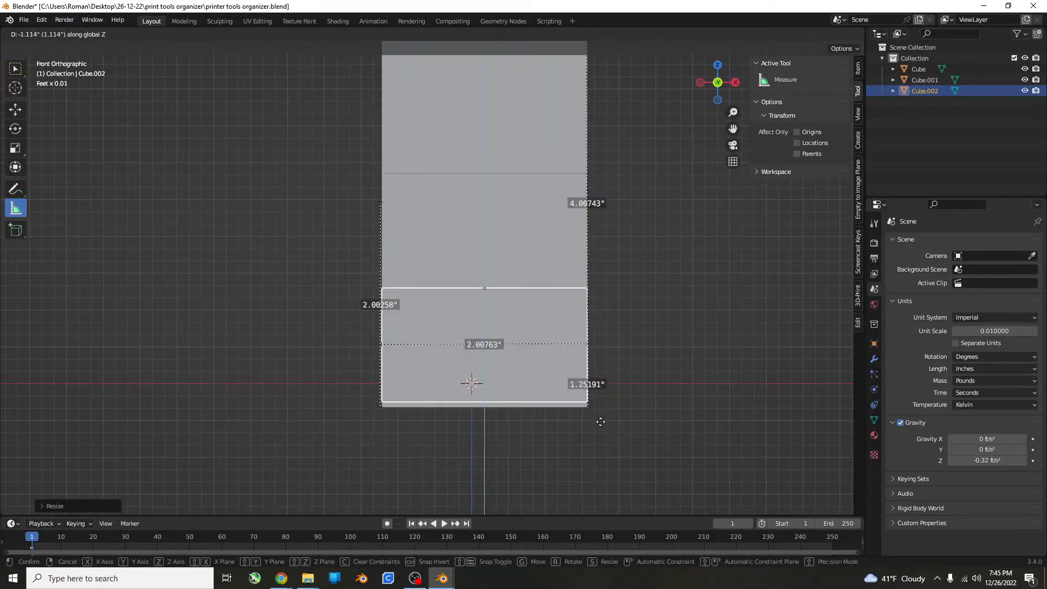
click(593, 411)
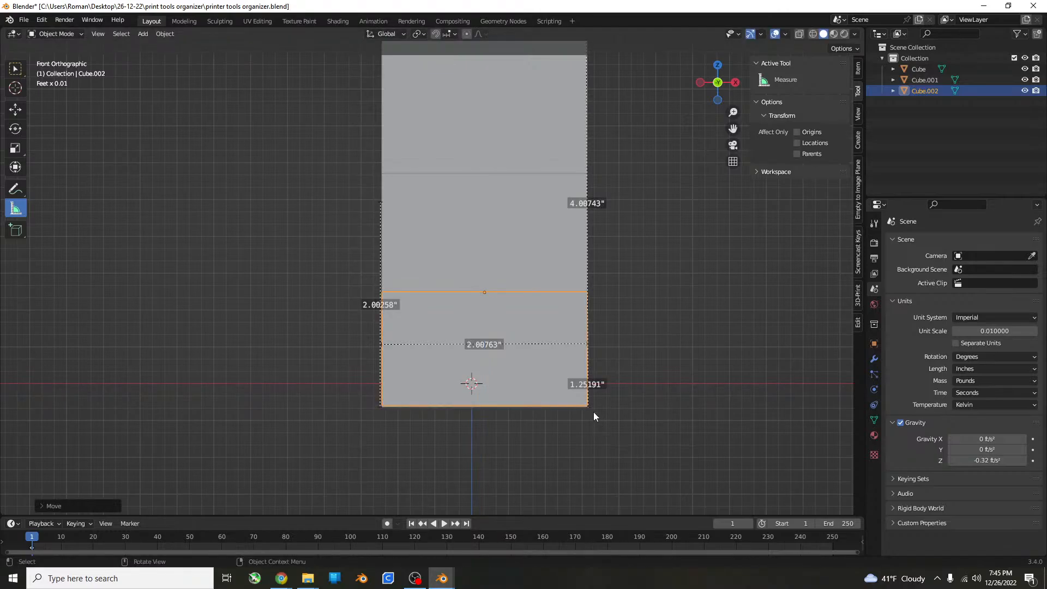
In right view, move the smallest box along Y until it slightly overlaps the front wall of the middle box.
middle_drag(593, 411, 663, 338)
key(KP_3)
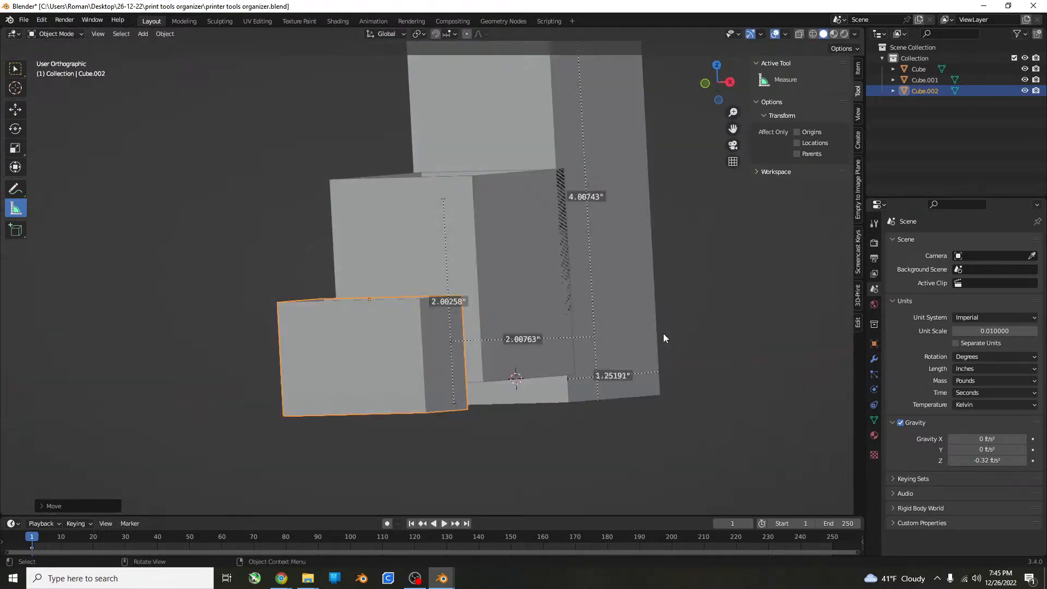
scroll(519, 267, up, 3)
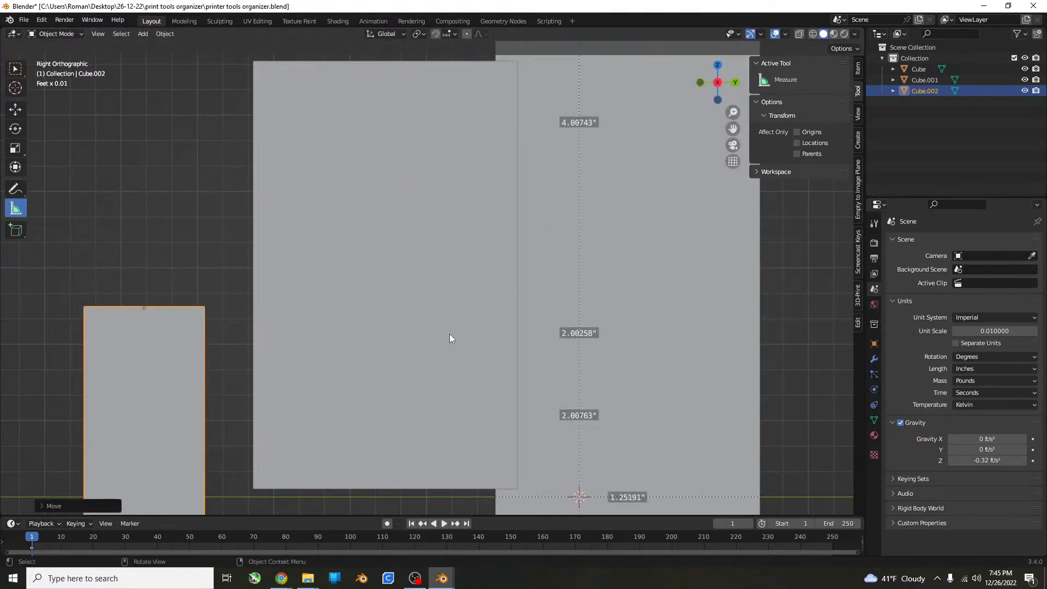
key(g)
key(y)
click(507, 329)
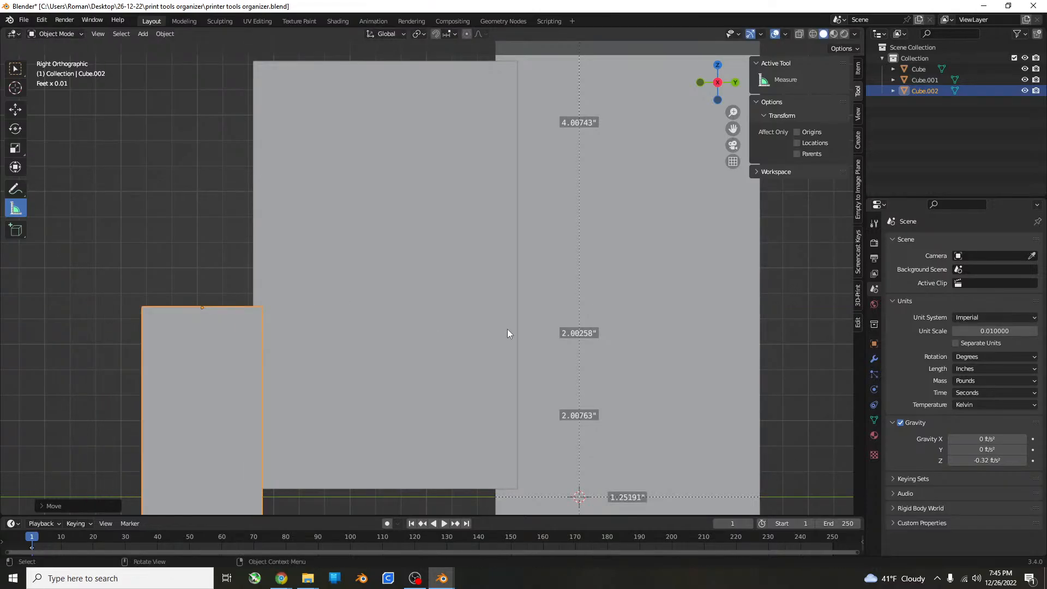
middle_drag(507, 329, 457, 322)
key(g)
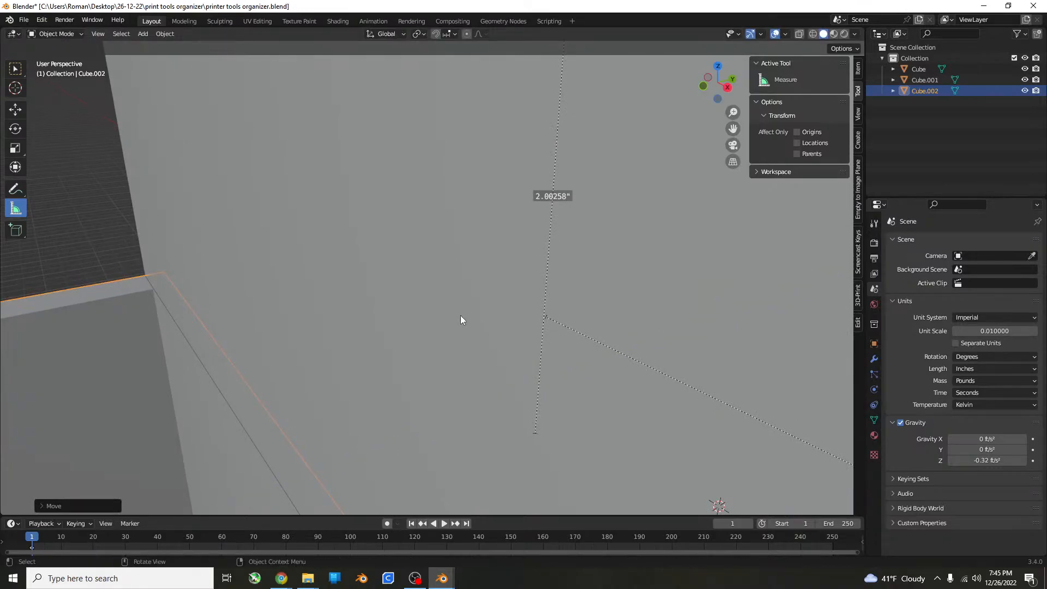
click(404, 318)
scroll(404, 317, down, 6)
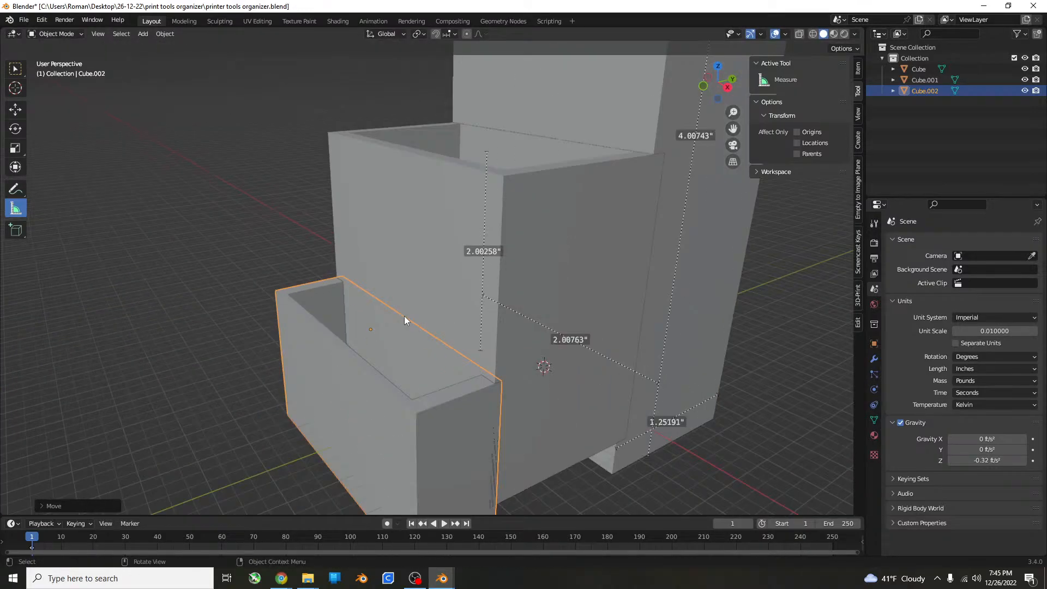
middle_drag(404, 317, 432, 280)
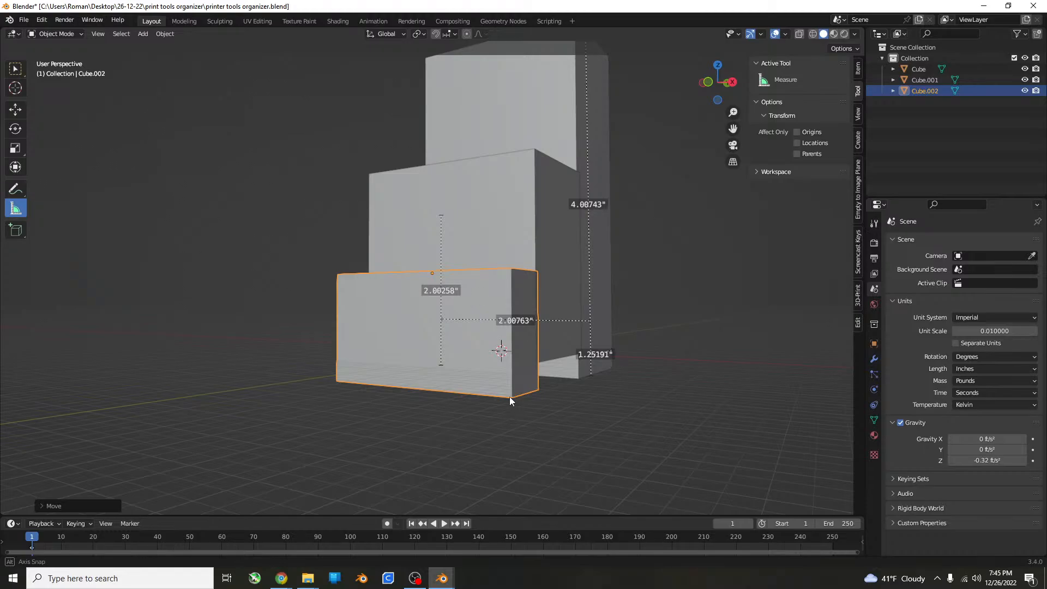
Try to taper the smallest box by scaling its bottom face along X in front view, and undo the scaling.
middle_drag(509, 397, 514, 350)
key(Tab)
key(3)
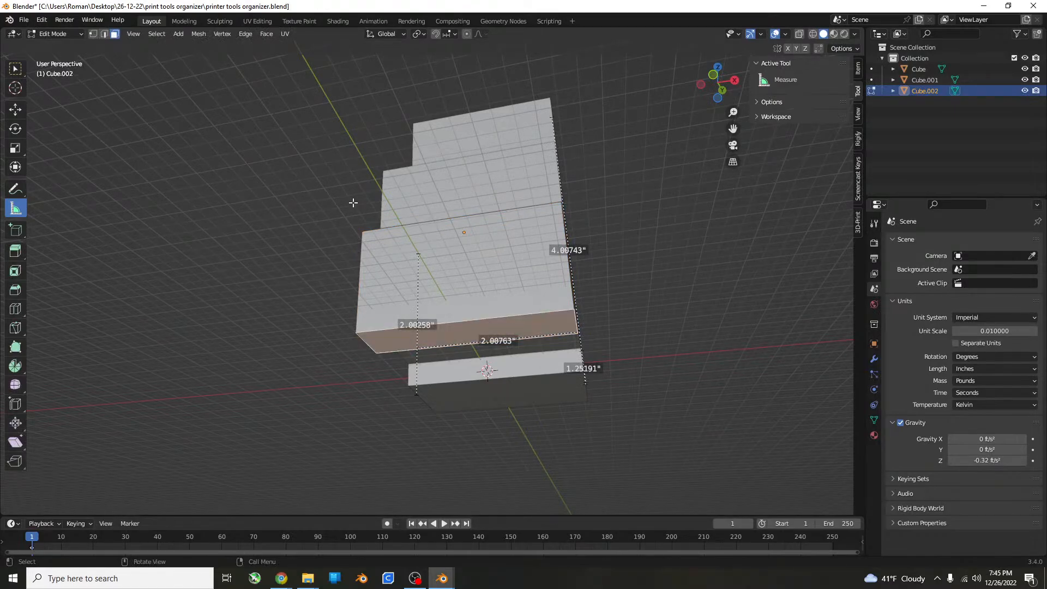
key(KP_1)
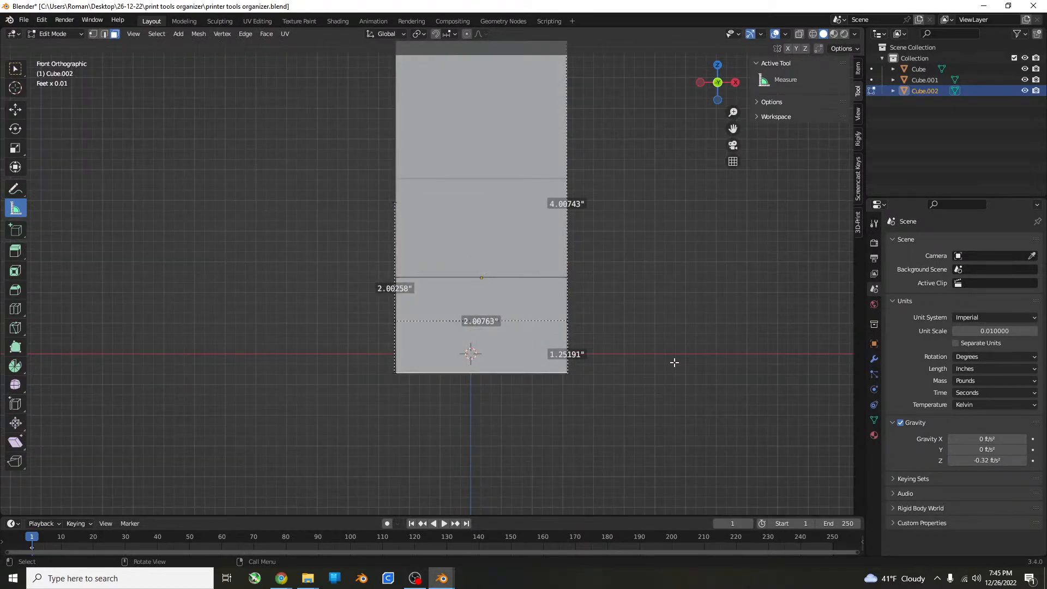
key(s)
key(x)
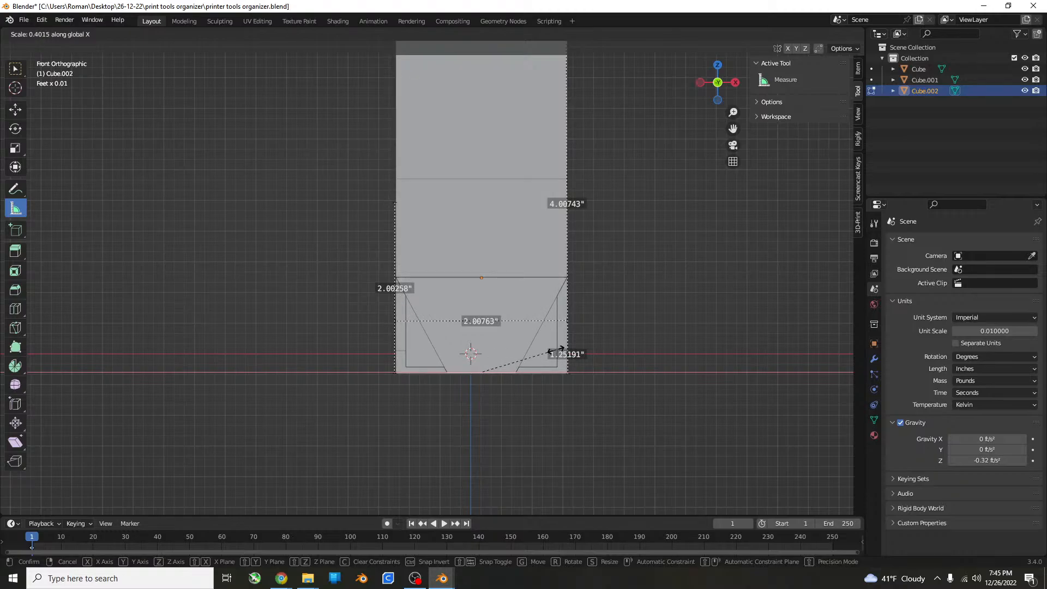
click(578, 345)
middle_drag(556, 354, 631, 339)
key(ctrl+z)
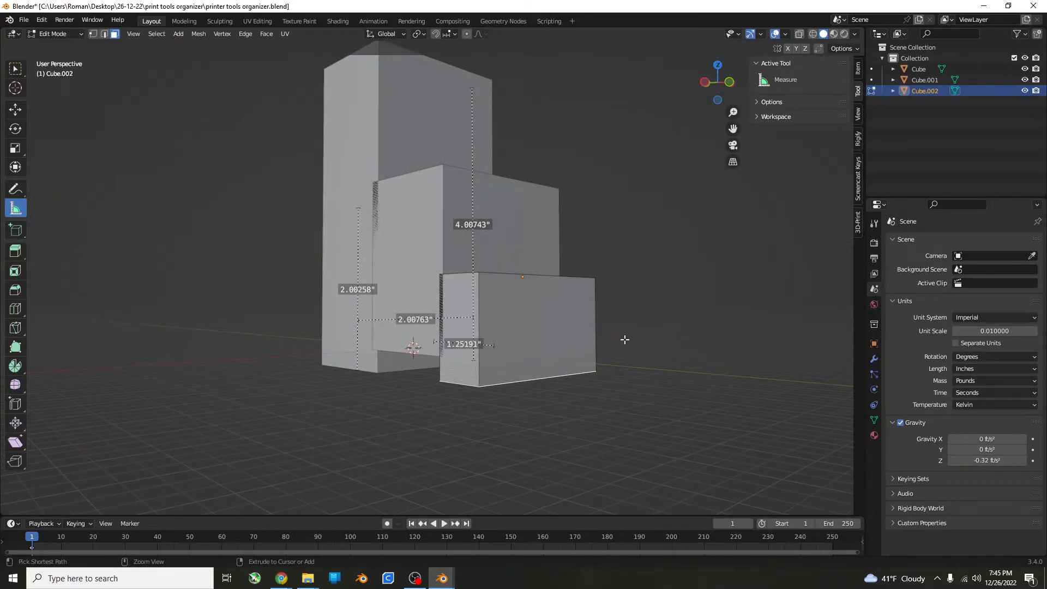
Select the smallest box's bottom face, try moving it freely, and undo the move.
click(472, 383)
middle_drag(472, 382, 564, 321)
drag(500, 295, 507, 342)
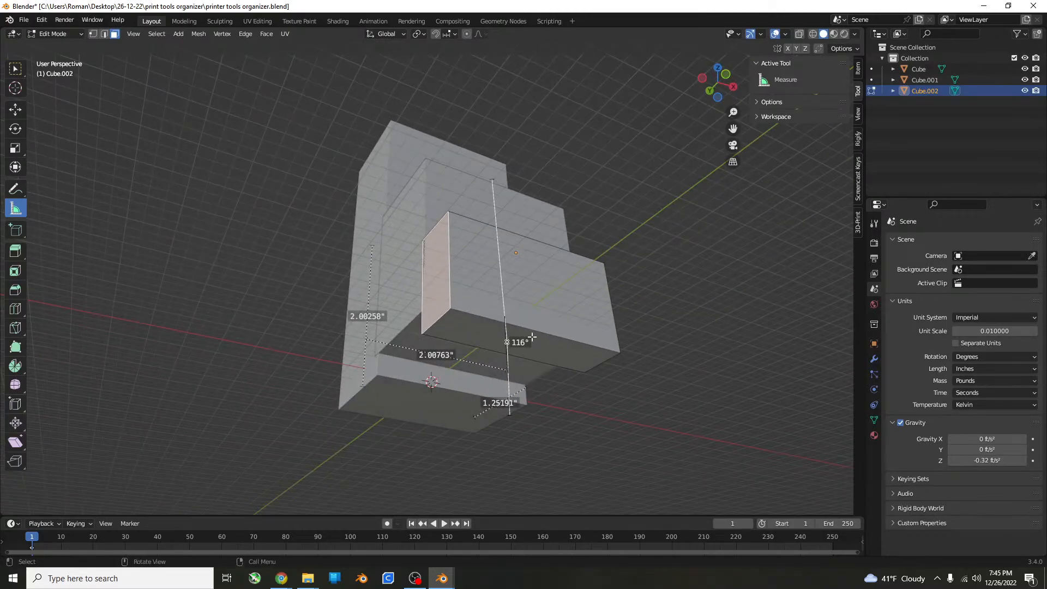
click(488, 340)
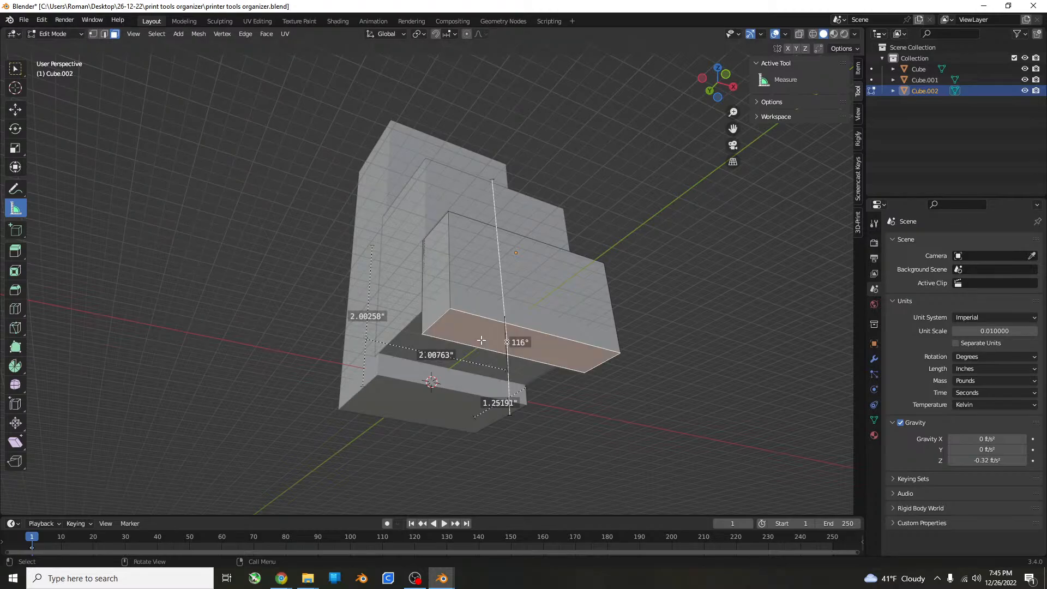
key(g)
click(650, 298)
key(ctrl+z)
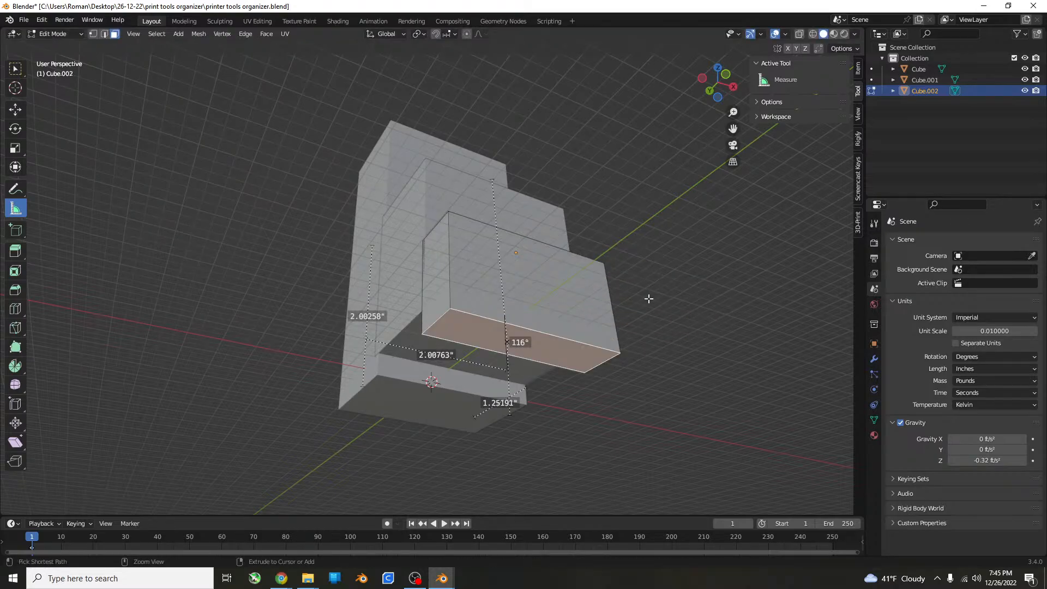
Try moving the whole smallest box in Object Mode, cancel the move, and return to Edit Mode.
middle_drag(595, 274, 585, 298)
key(Tab)
key(g)
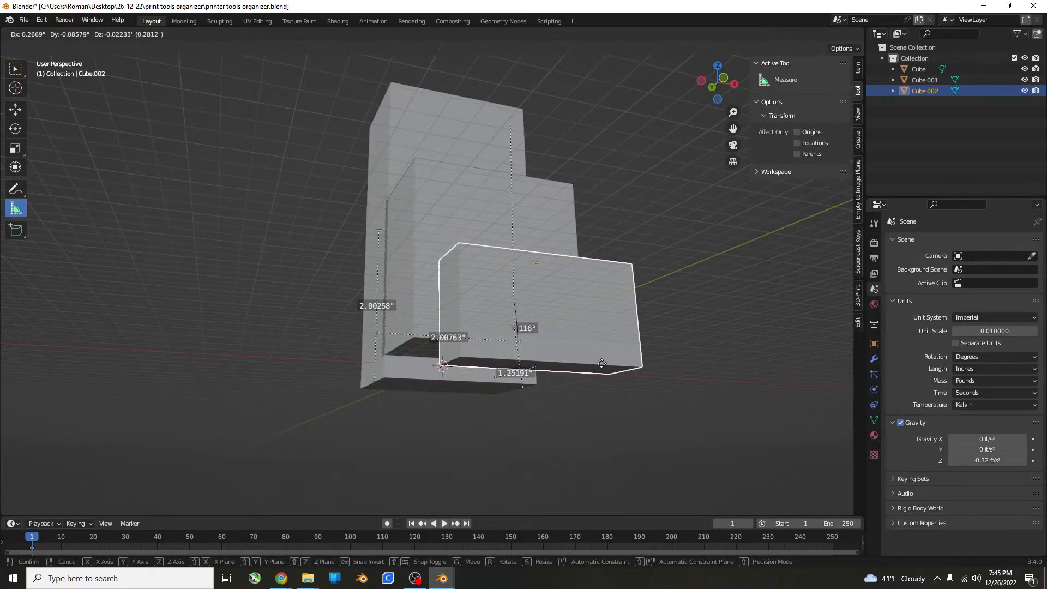
key(Escape)
key(Tab)
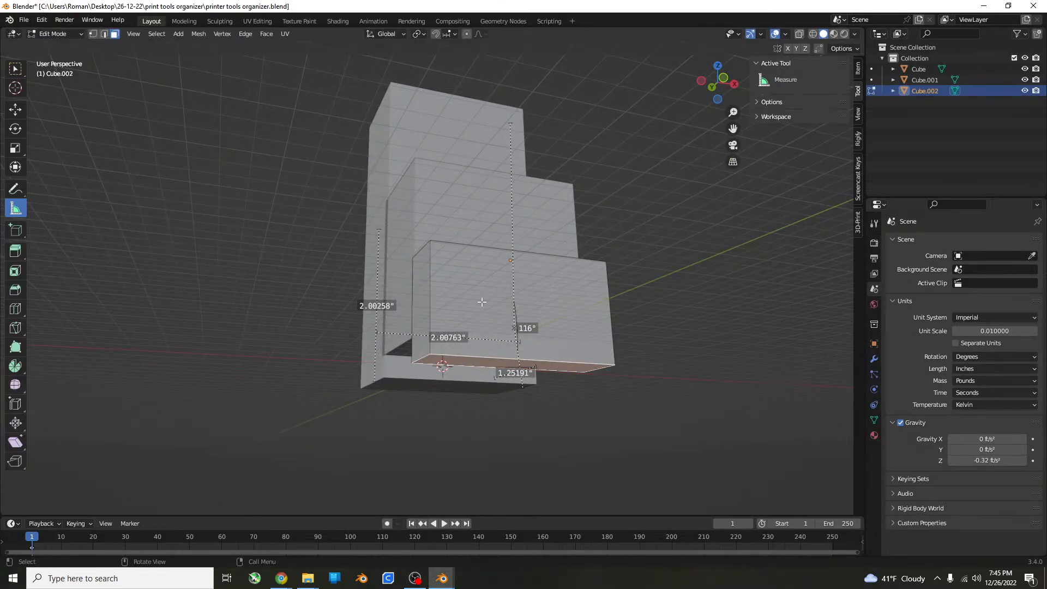
Select all of the smallest box's geometry and merge its vertices by distance.
middle_drag(485, 311, 498, 376)
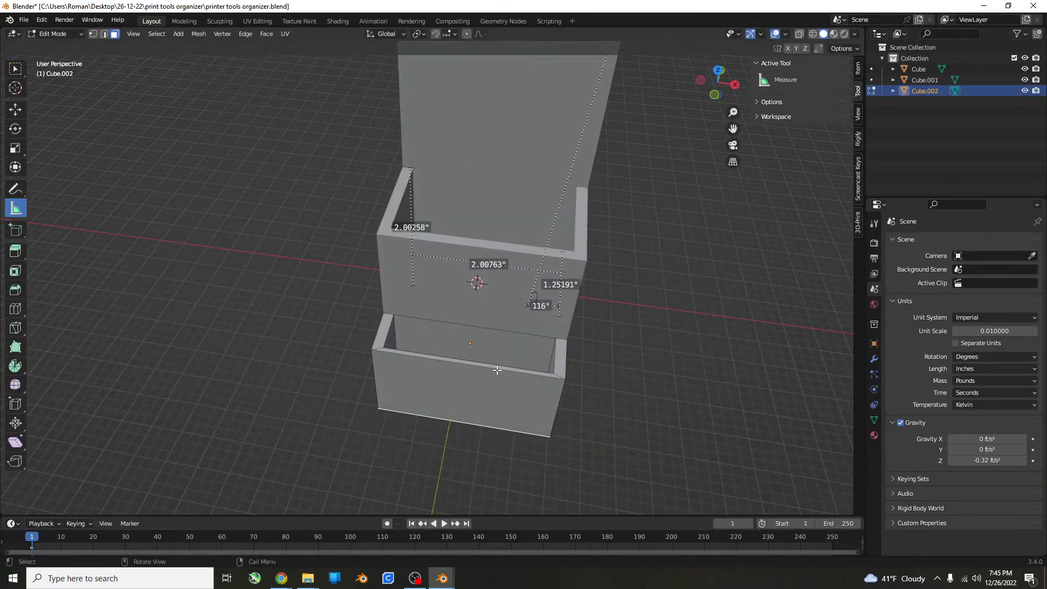
key(a)
key(m)
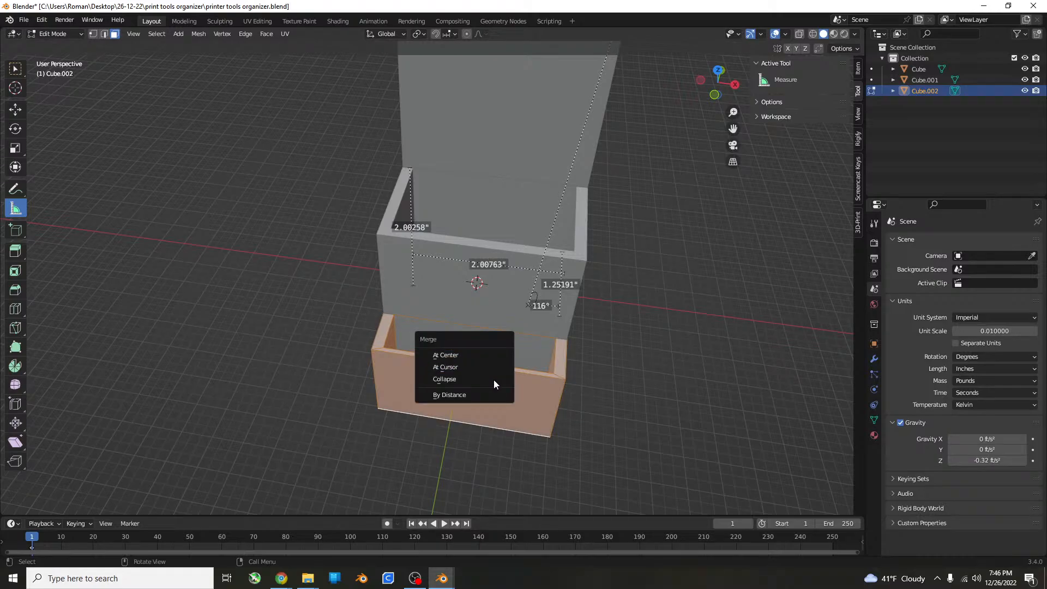
click(486, 395)
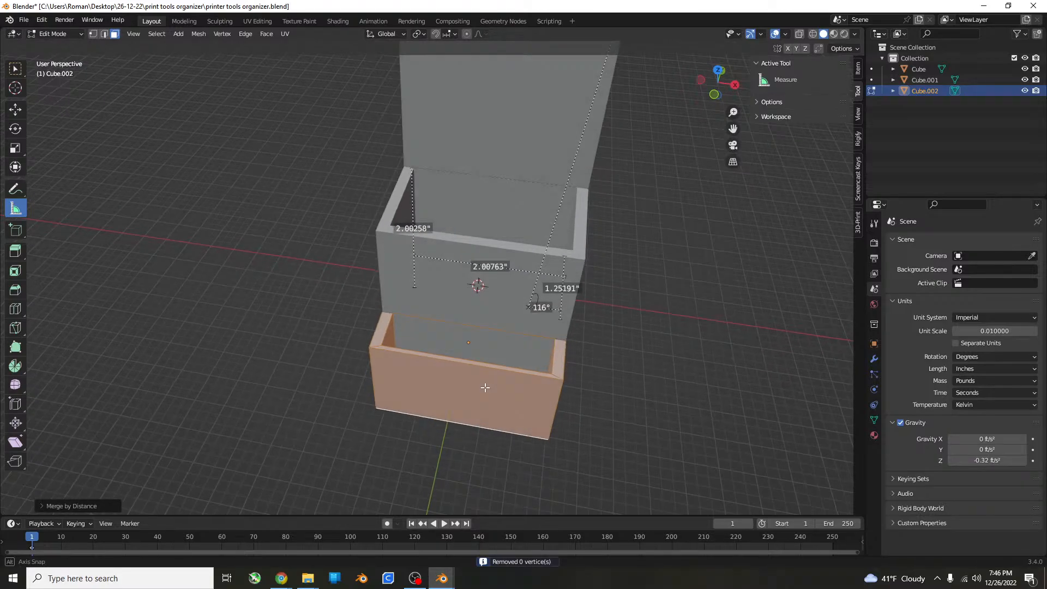
Return to Object Mode, delete the smallest box, and undo the deletion.
middle_drag(487, 395, 465, 339)
key(Tab)
click(433, 344)
key(Tab)
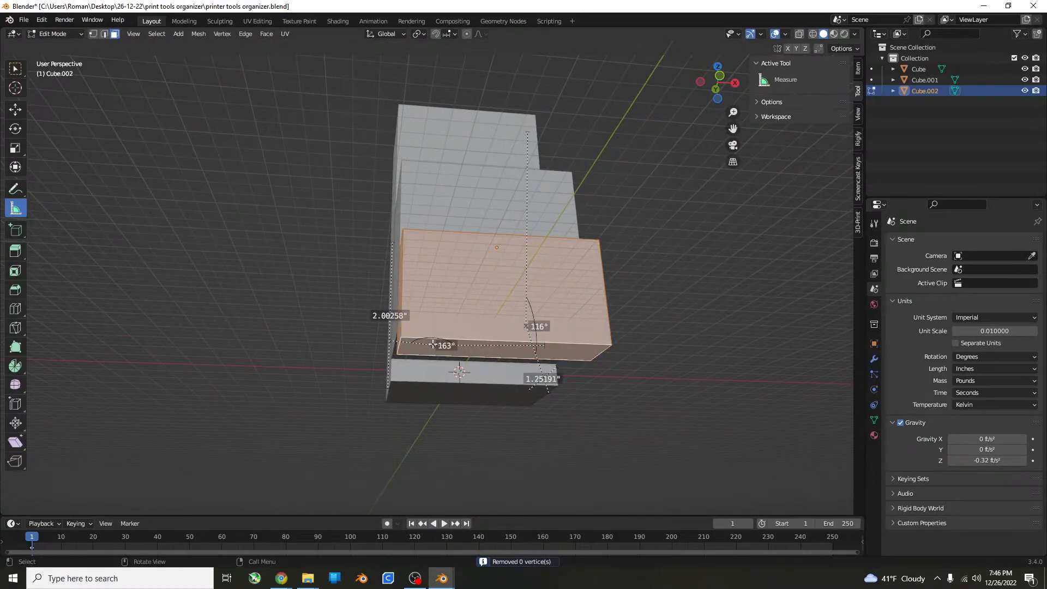
key(Tab)
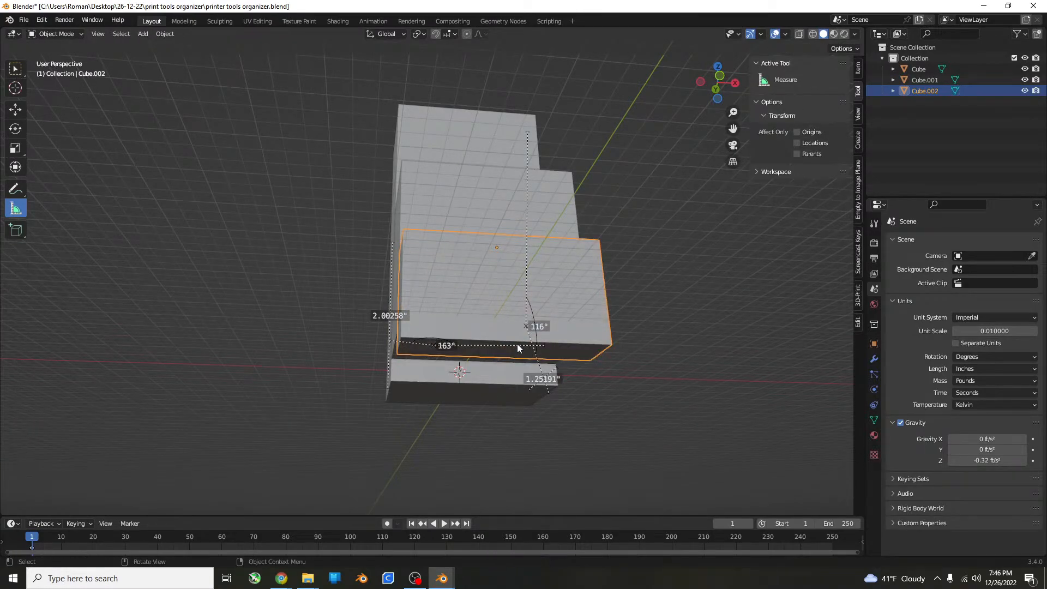
key(Delete)
key(ctrl+z)
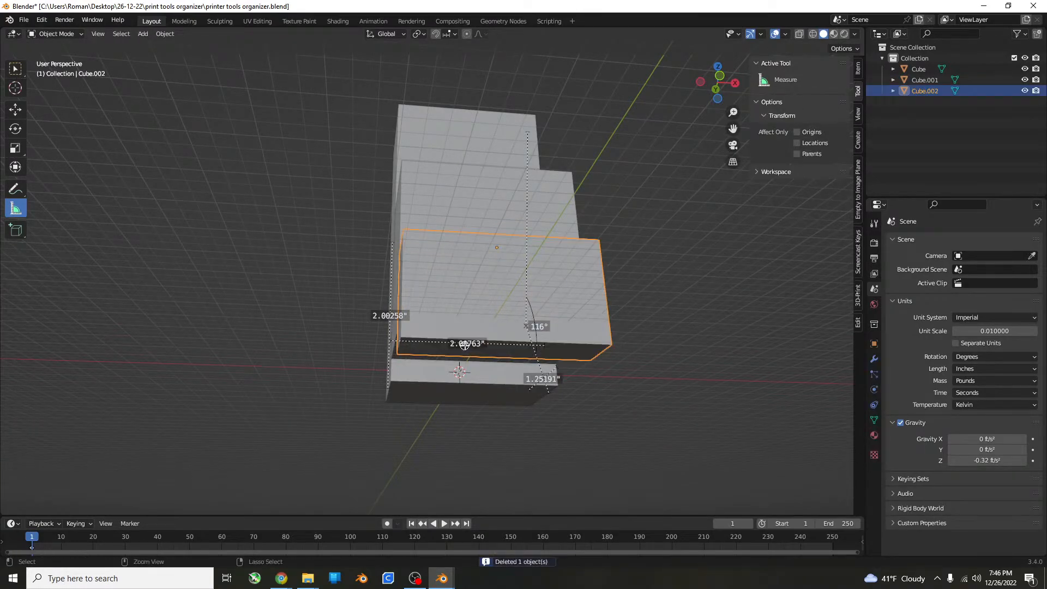
Select the smallest box's outer bottom face in Edit Mode and scale it along X to about 0.60.
key(ctrl+z)
key(Tab)
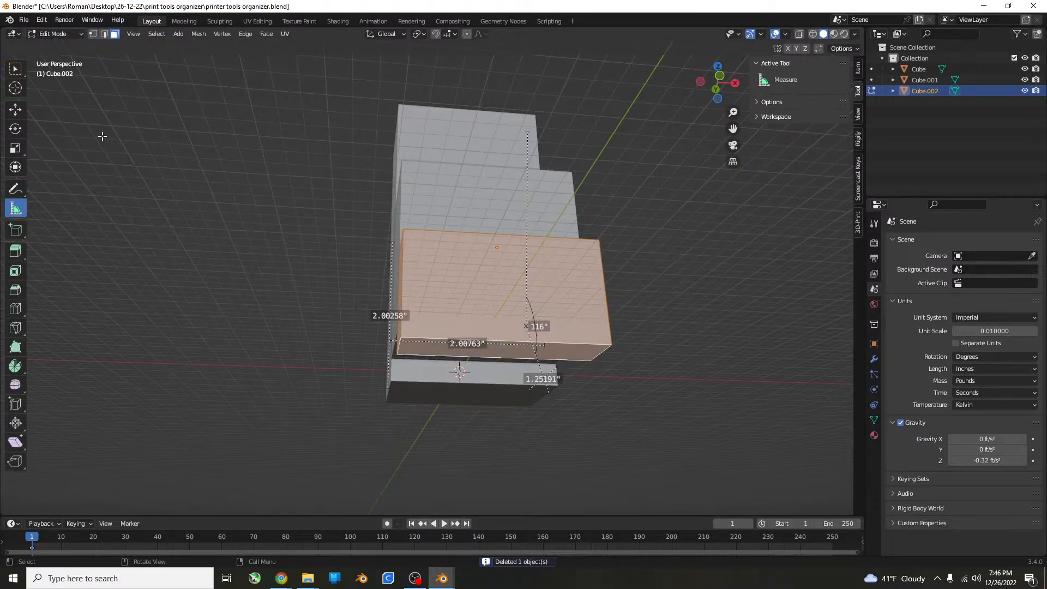
click(16, 70)
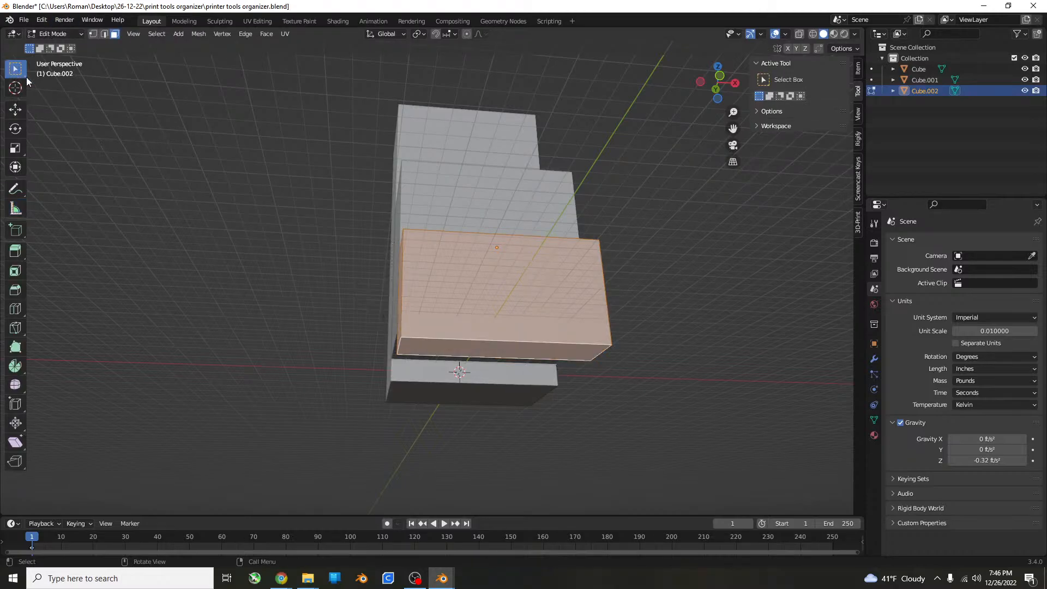
click(502, 347)
shift+click(502, 346)
click(548, 346)
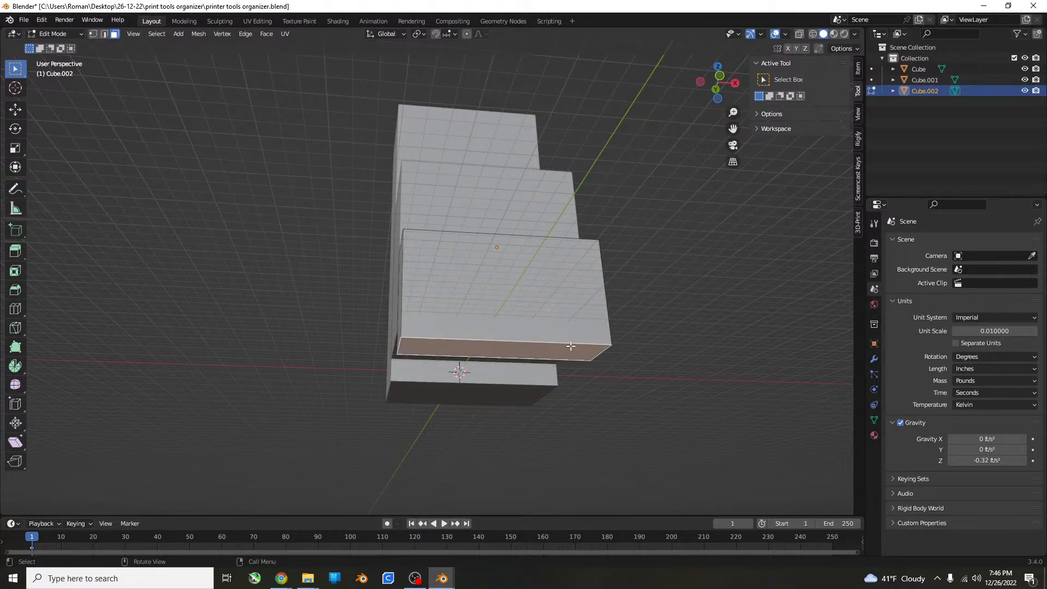
key(s)
key(x)
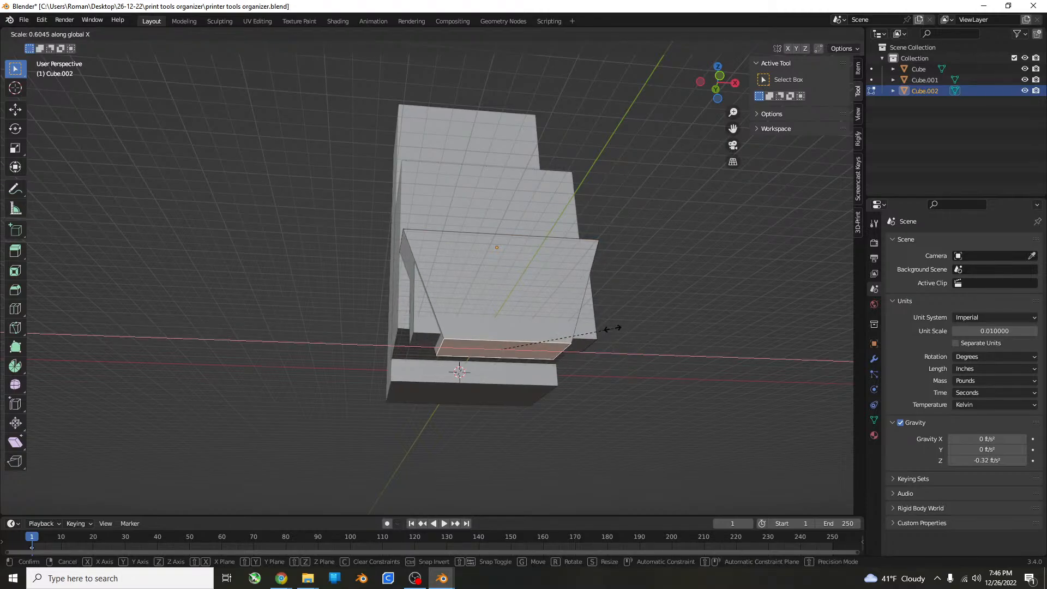
click(612, 327)
Select the smallest box's inner bottom face and try growing and shrinking the selection around it.
middle_drag(612, 325, 665, 320)
click(502, 342)
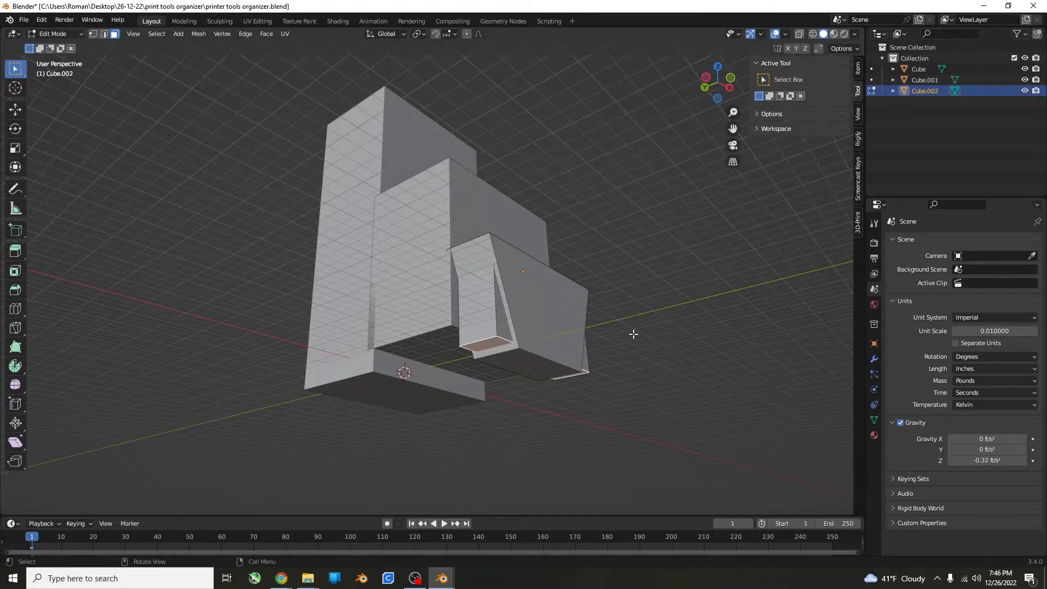
key(ctrl+KP_Add)
key(ctrl+KP_Add)
key(ctrl+KP_Add)
key(ctrl+KP_Subtract)
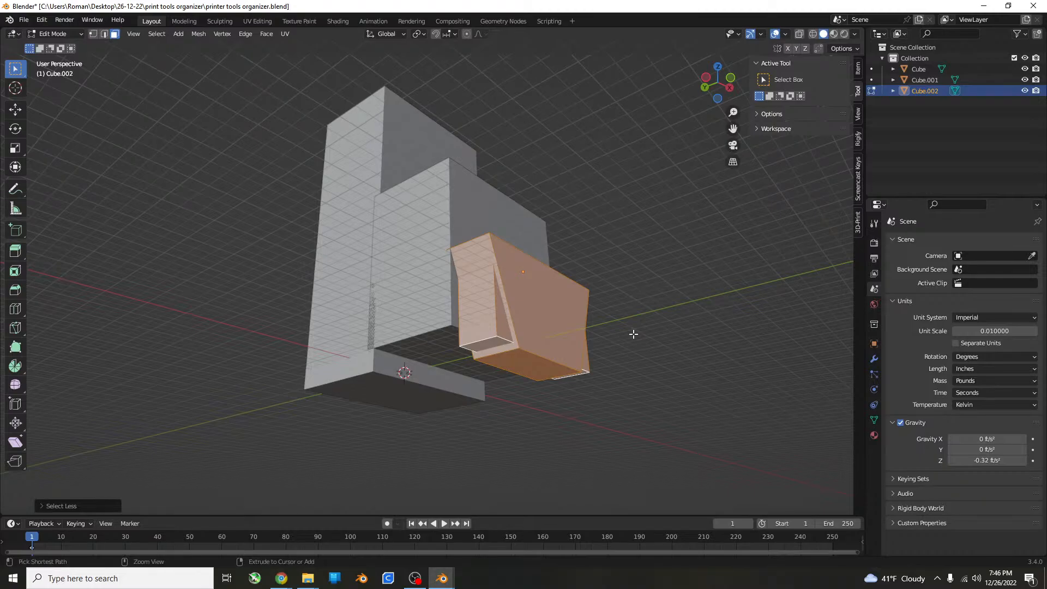
Try moving the smallest box's inner bottom and its adjoining inner walls freely, and undo the move.
click(529, 360)
click(494, 341)
key(ctrl+KP_Add)
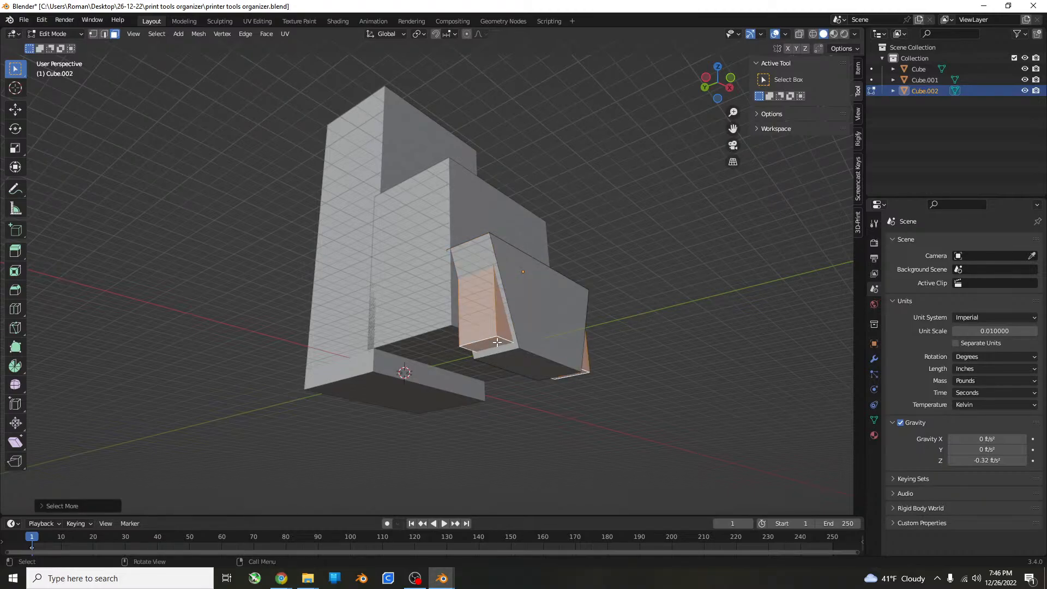
key(g)
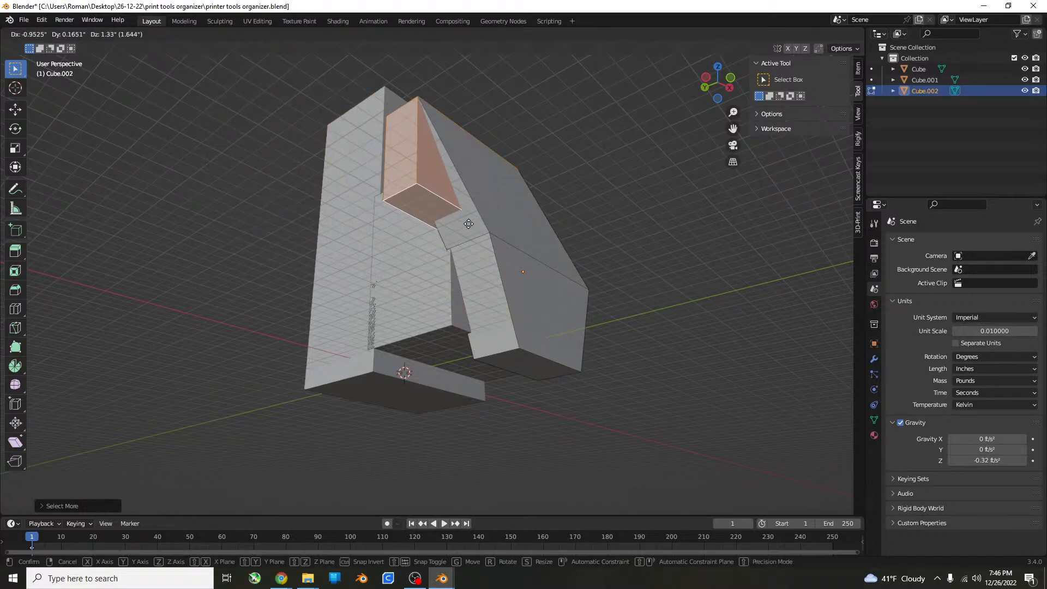
click(493, 225)
middle_drag(493, 224, 434, 304)
key(ctrl+z)
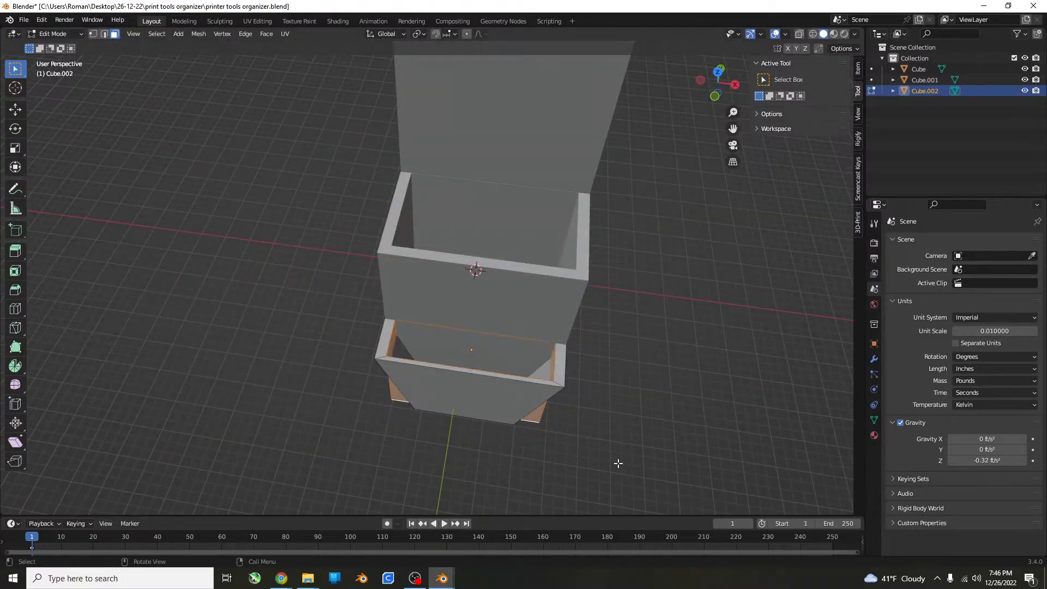
key(ctrl+z)
Scale the smallest box's inner bottom face narrower along X until the inner side walls run parallel to the tapered outer walls.
key(ctrl+l)
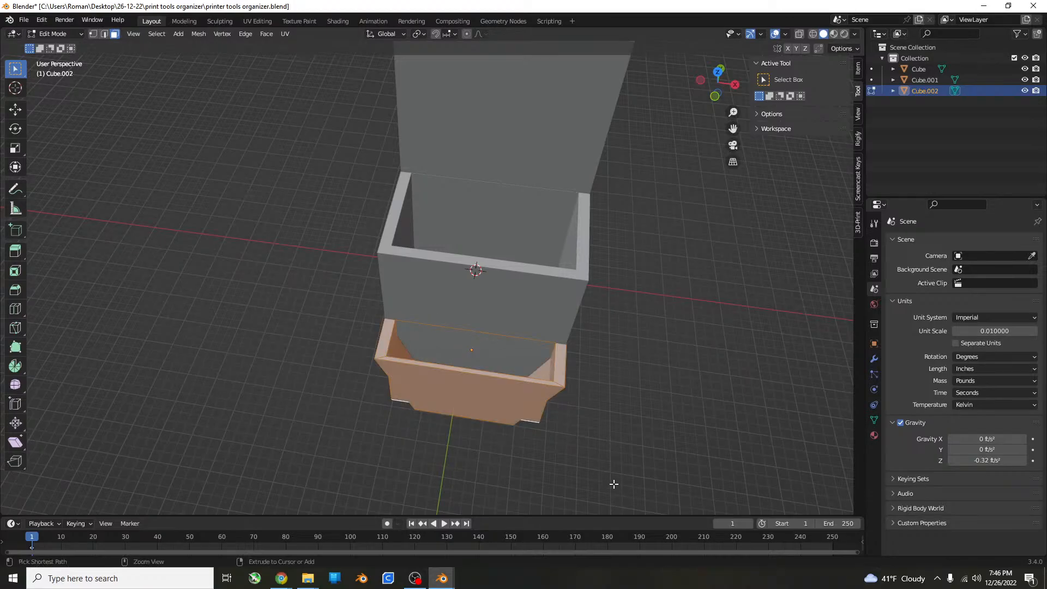
middle_drag(577, 403, 553, 313)
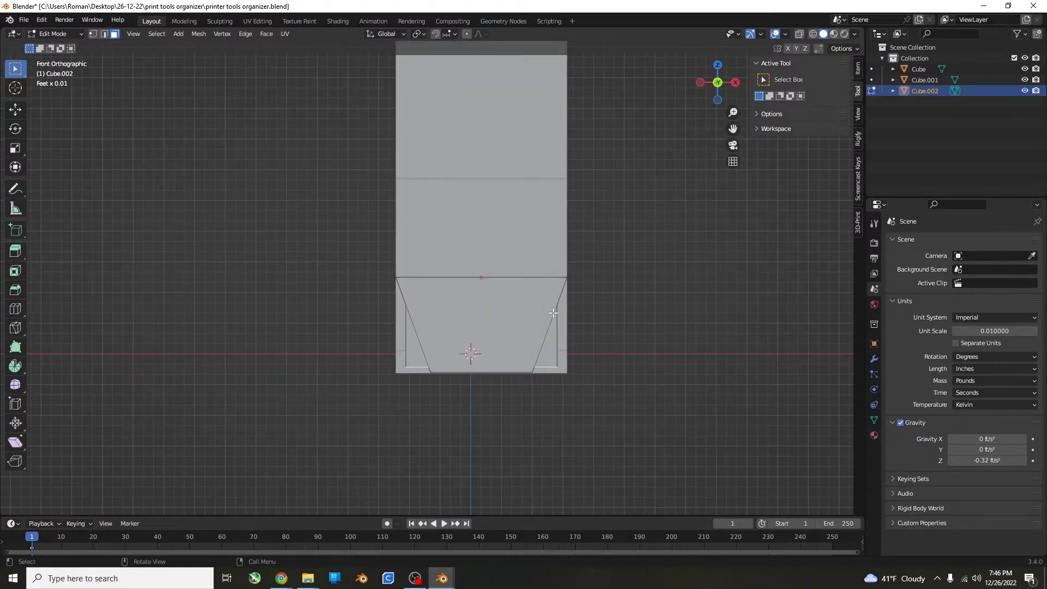
scroll(609, 343, up, 3)
shift+middle_drag(610, 343, 597, 295)
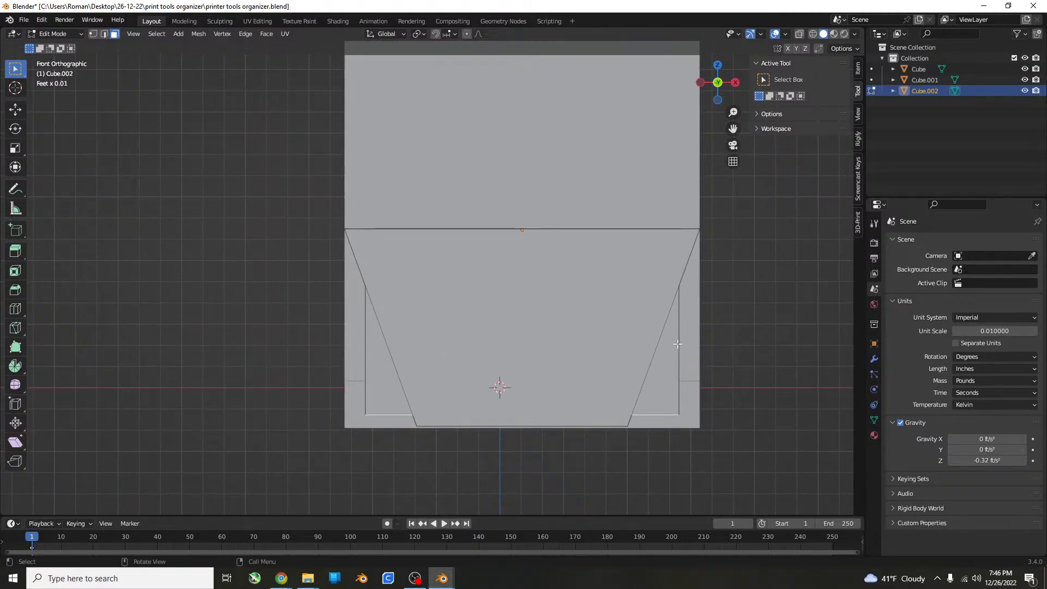
key(s)
key(x)
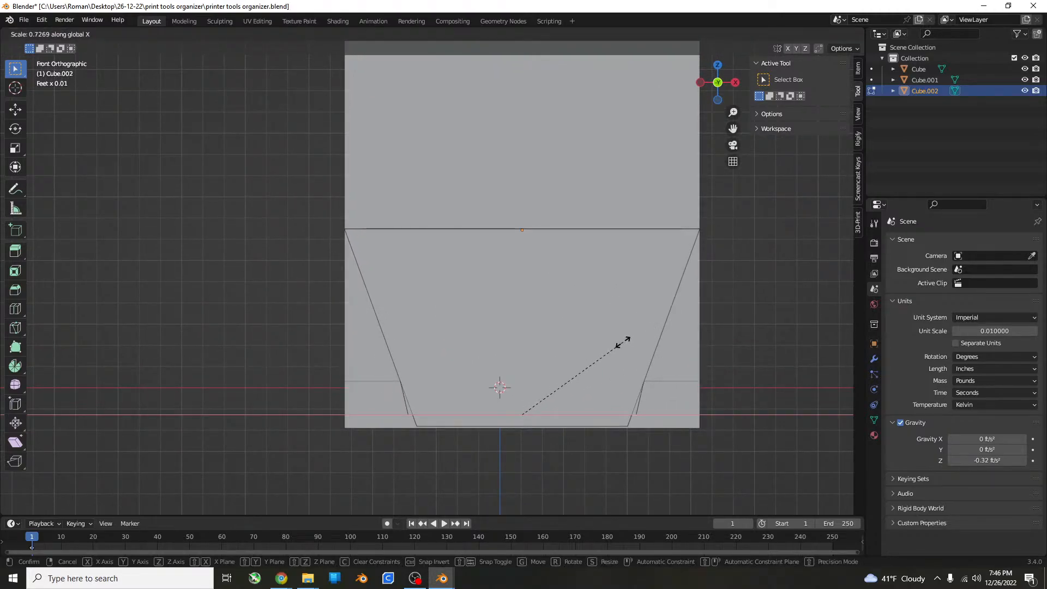
click(592, 340)
Check the smallest box's tapered walls from the front with X-ray display on, and switch X-ray off again.
mouse_move(591, 340)
middle_down()
mouse_move(605, 342)
mouse_move(598, 402)
mouse_move(584, 351)
middle_up()
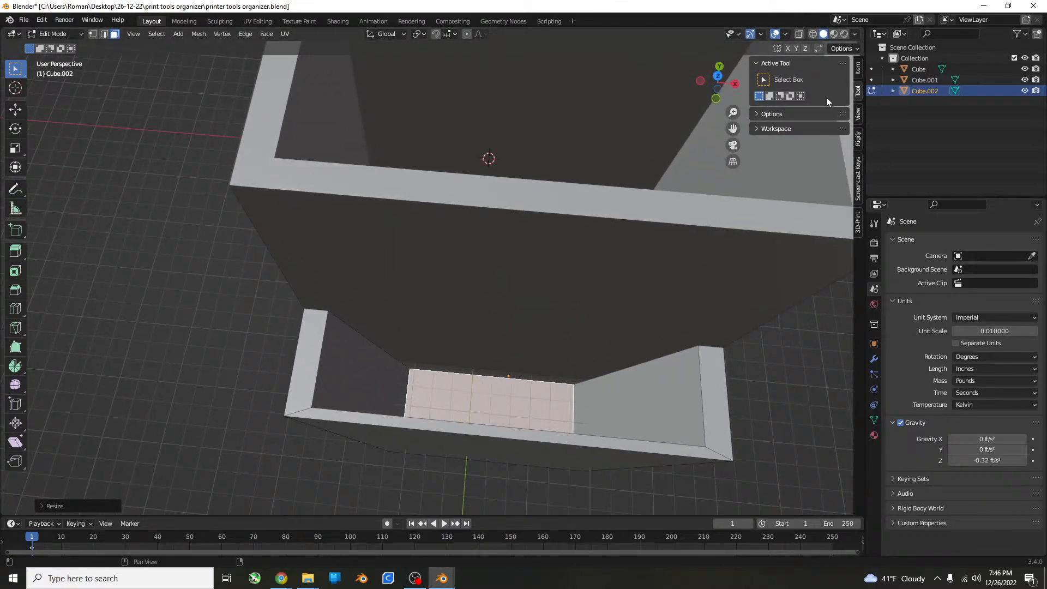
click(799, 35)
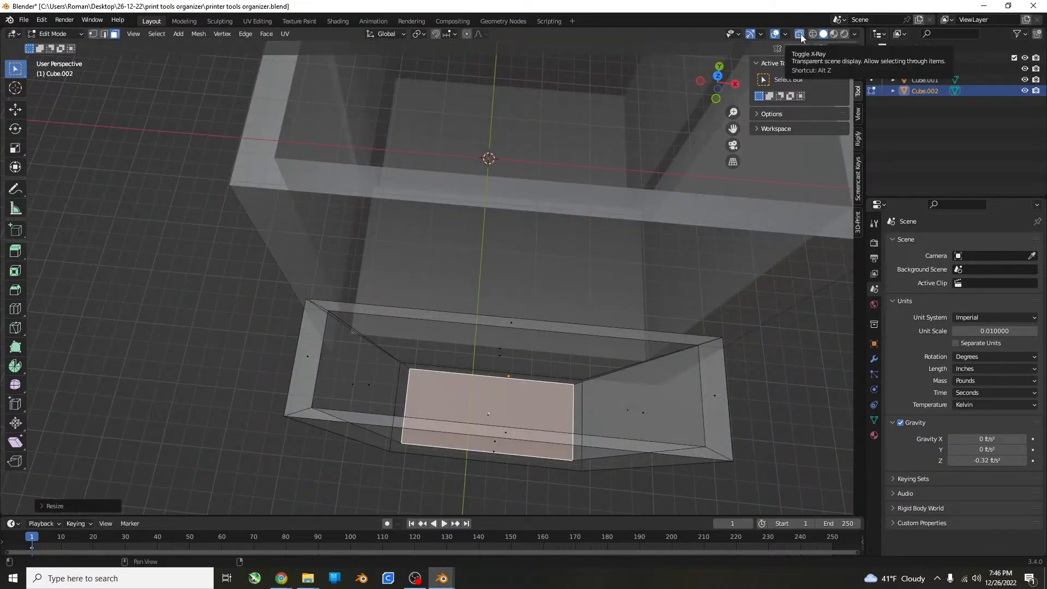
key(KP_1)
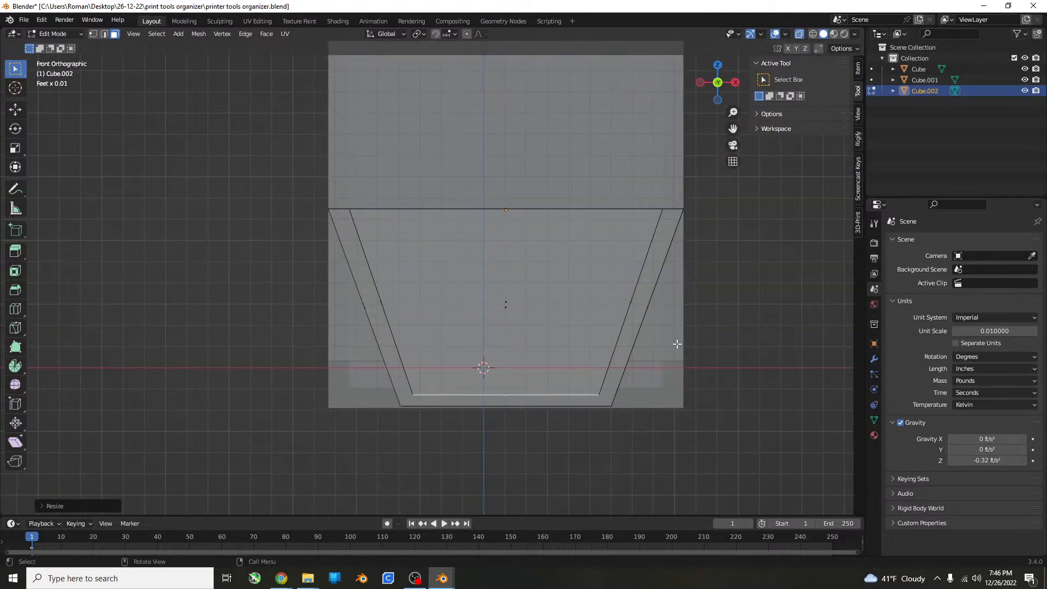
middle_drag(640, 271, 637, 267)
click(799, 33)
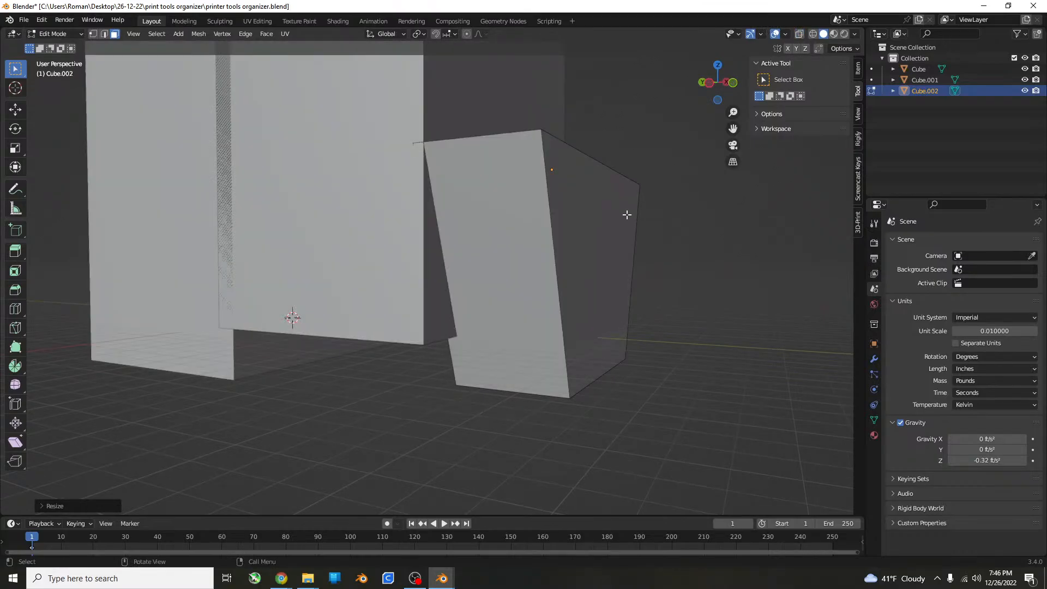
middle_drag(627, 214, 397, 283)
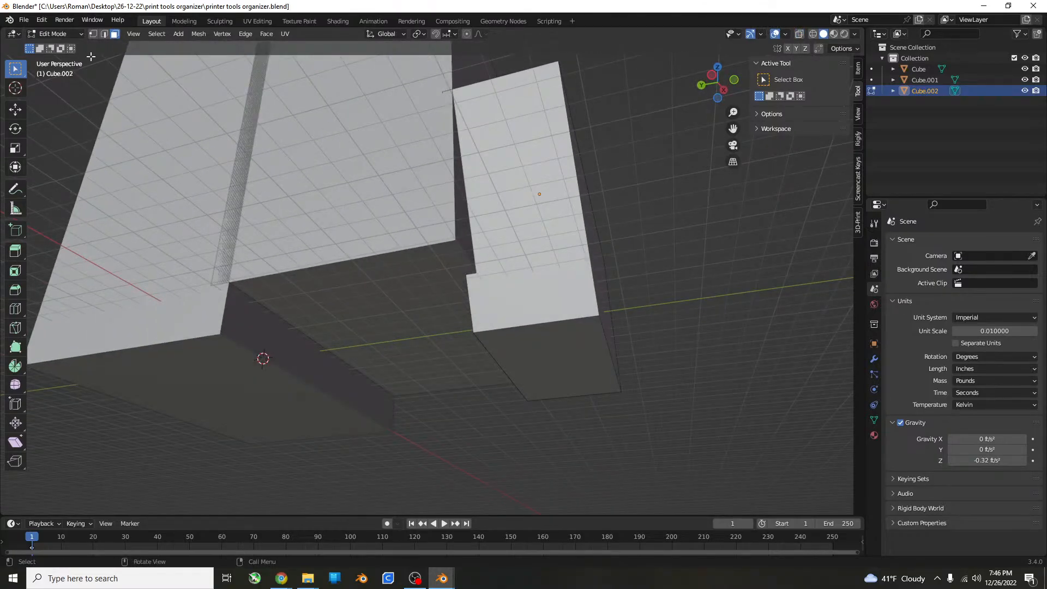
Switch to editing the middle box and lower its bottom face about 0.25 inches along Z, near the tallest box's base.
click(55, 34)
click(55, 45)
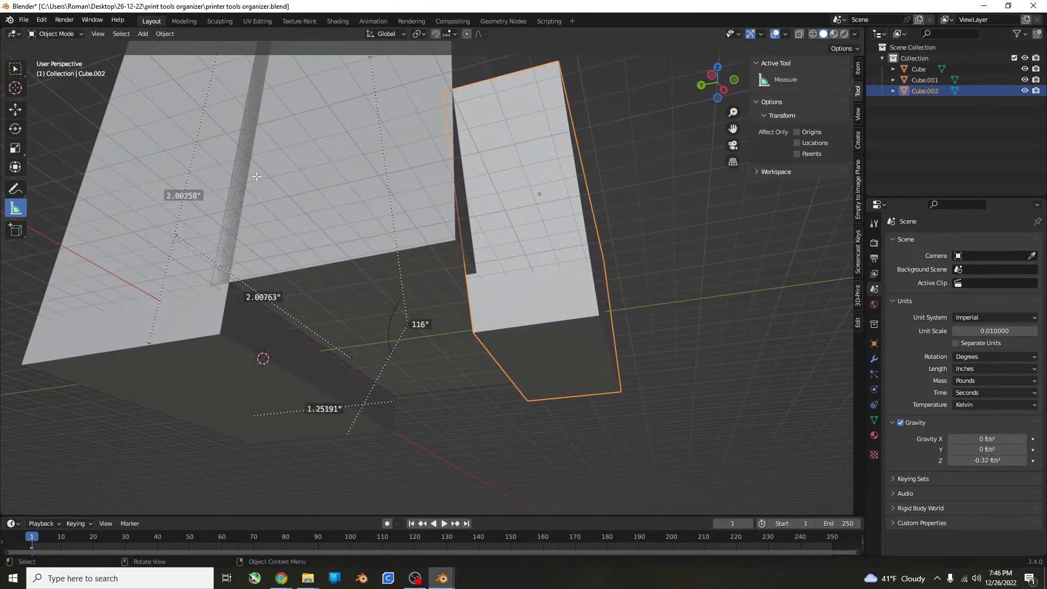
click(349, 240)
key(Tab)
click(362, 309)
key(KP_1)
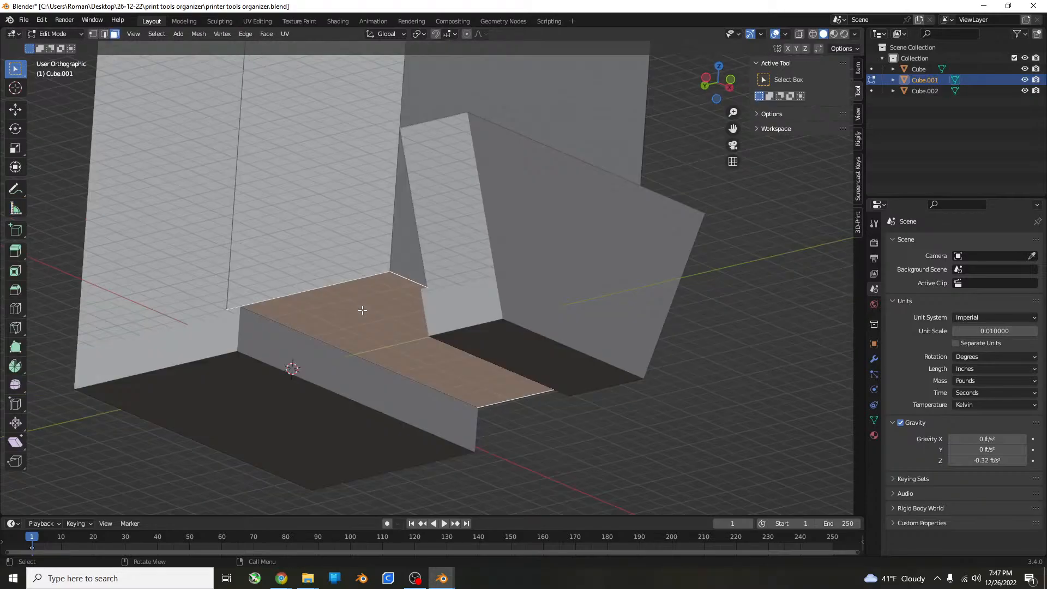
scroll(355, 349, up, 4)
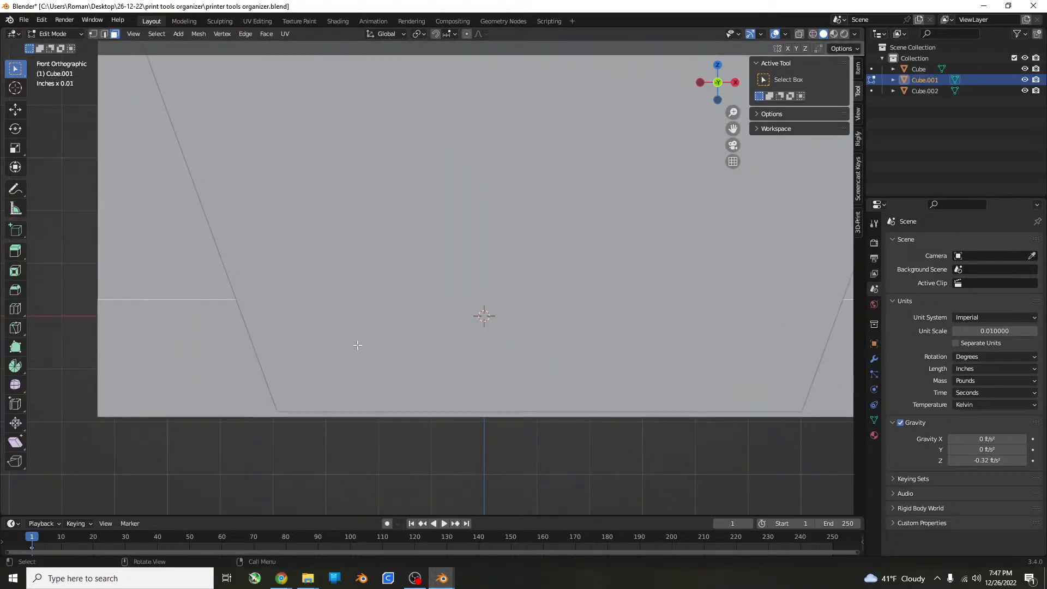
key(g)
key(z)
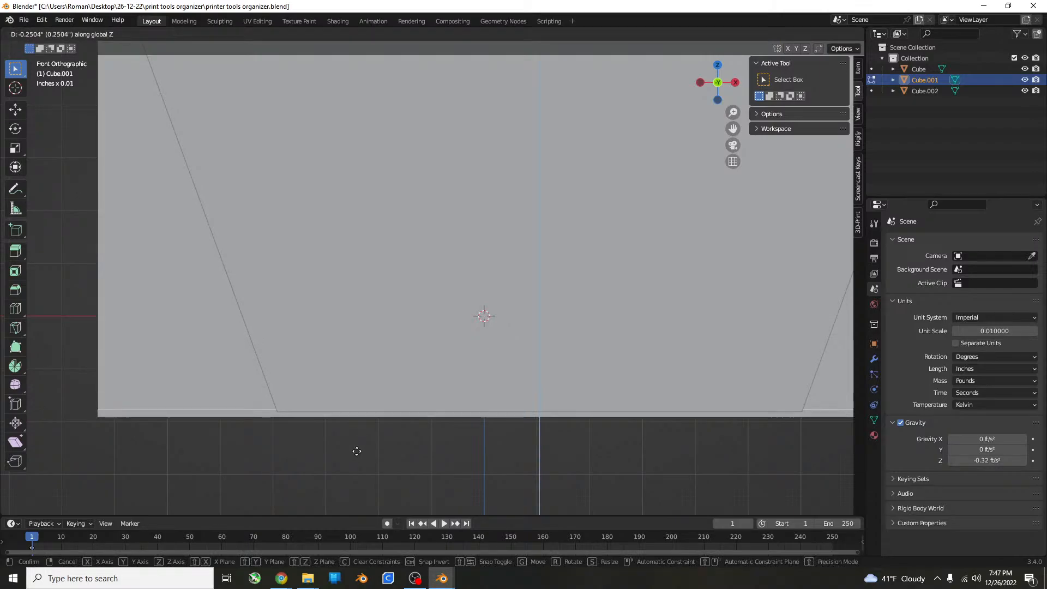
click(356, 450)
Switch to editing the smallest box and raise its bottom face about 0.017 inches along Z.
middle_drag(356, 451, 404, 390)
key(Tab)
click(505, 237)
key(Tab)
click(506, 237)
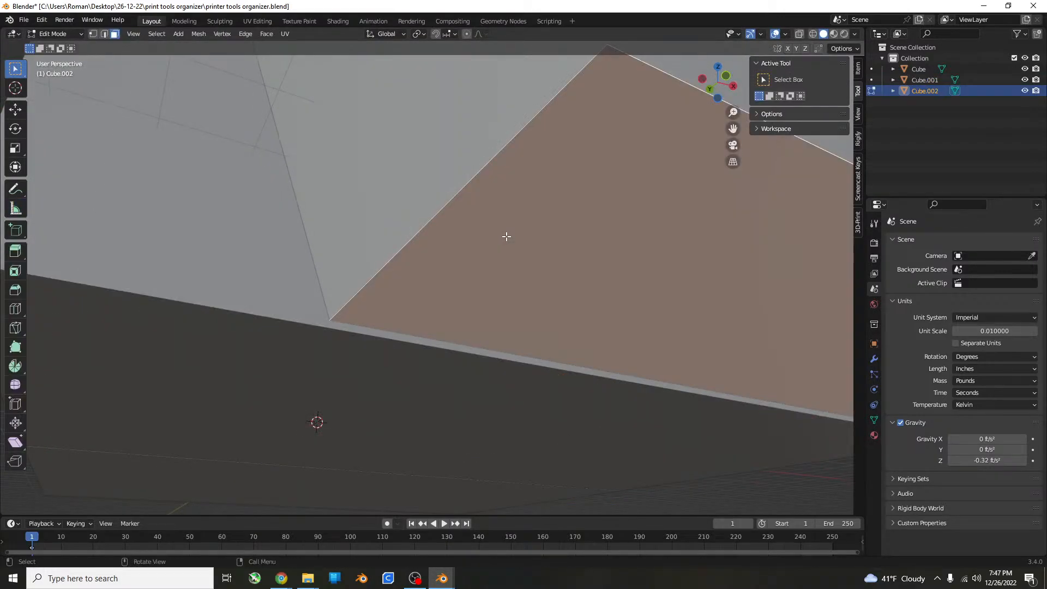
key(KP_1)
key(g)
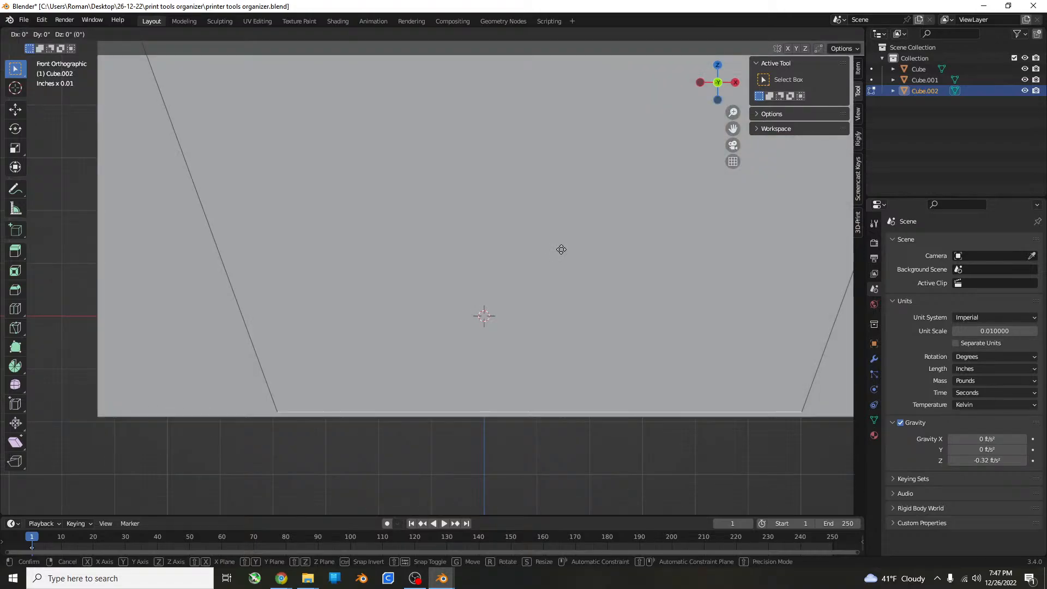
key(z)
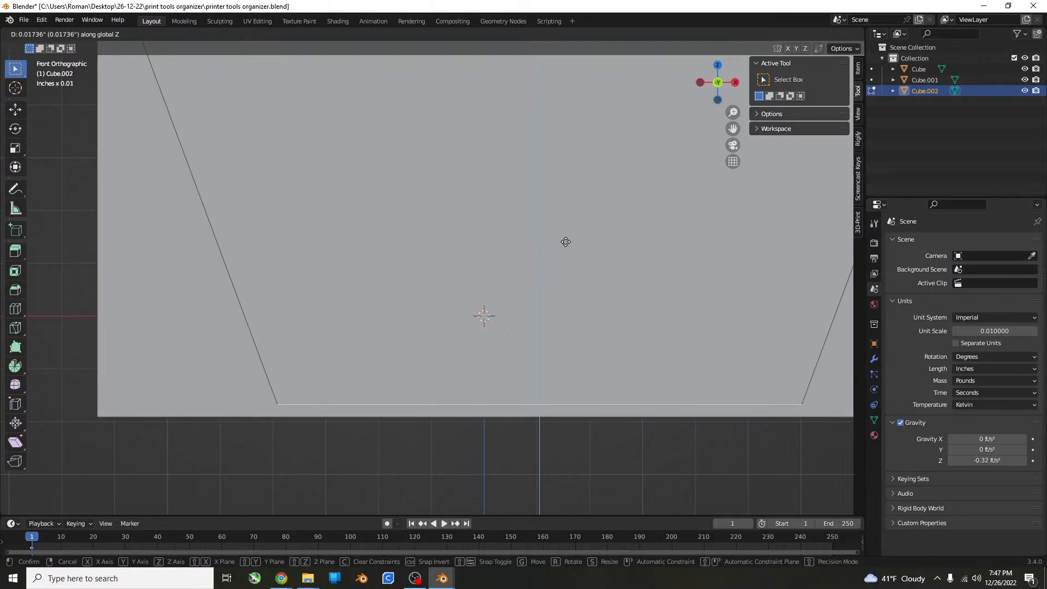
click(564, 242)
Return to Object Mode, deselect the smallest box, and look over the whole organizer.
scroll(565, 242, down, 5)
middle_drag(561, 217, 528, 312)
scroll(575, 239, down, 3)
scroll(575, 239, up, 4)
key(Tab)
click(587, 236)
scroll(589, 228, down, 5)
middle_drag(468, 262, 507, 231)
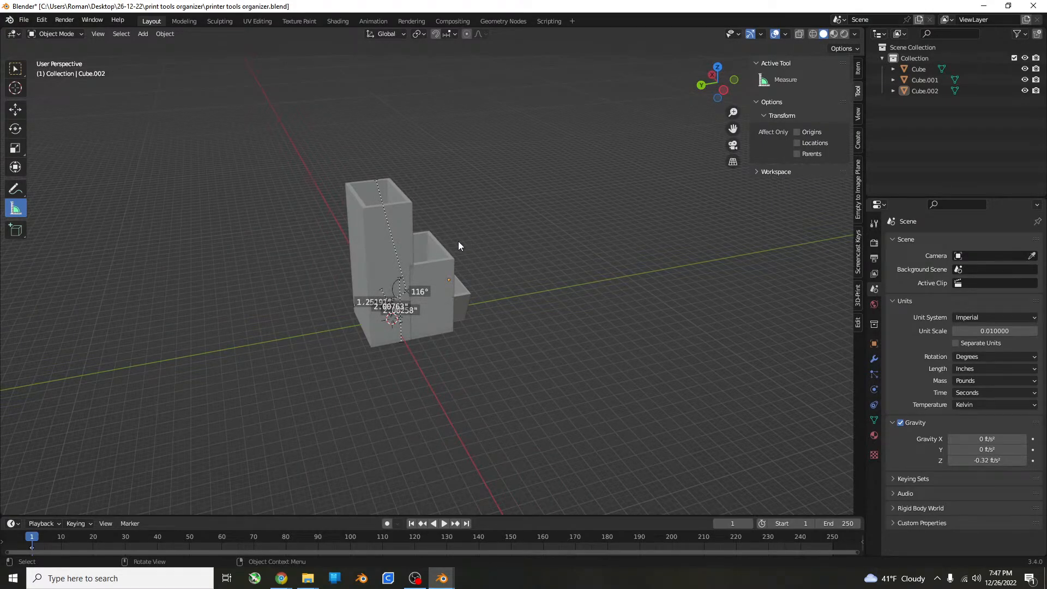
Measure the tallest box's depth along its upper edge in the right side view.
key(KP_7)
scroll(516, 299, up, 7)
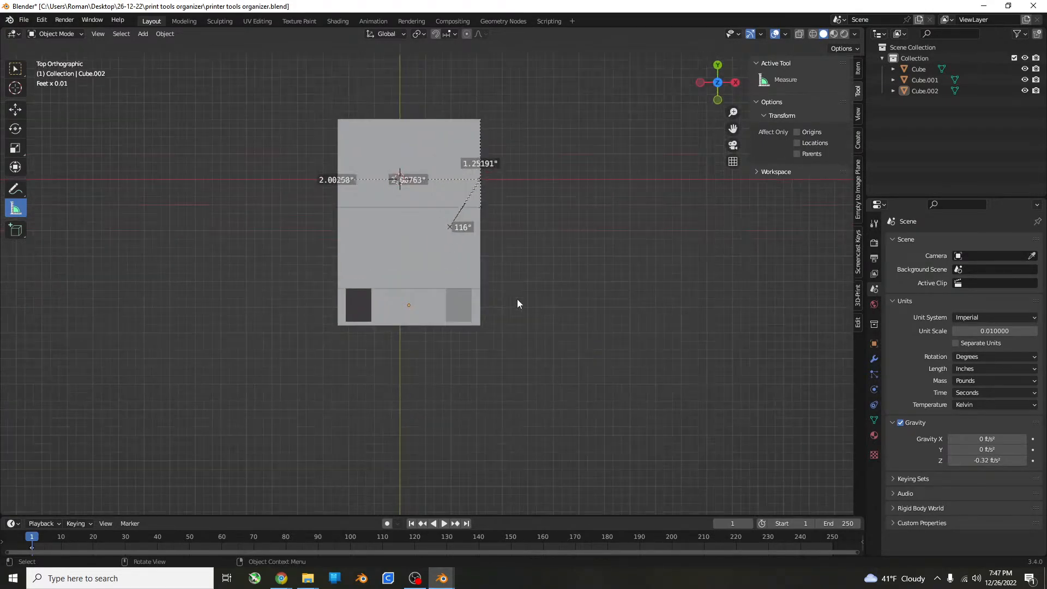
middle_drag(451, 201, 265, 476)
scroll(427, 254, up, 4)
shift+middle_drag(404, 197, 415, 290)
shift+middle_drag(202, 173, 220, 207)
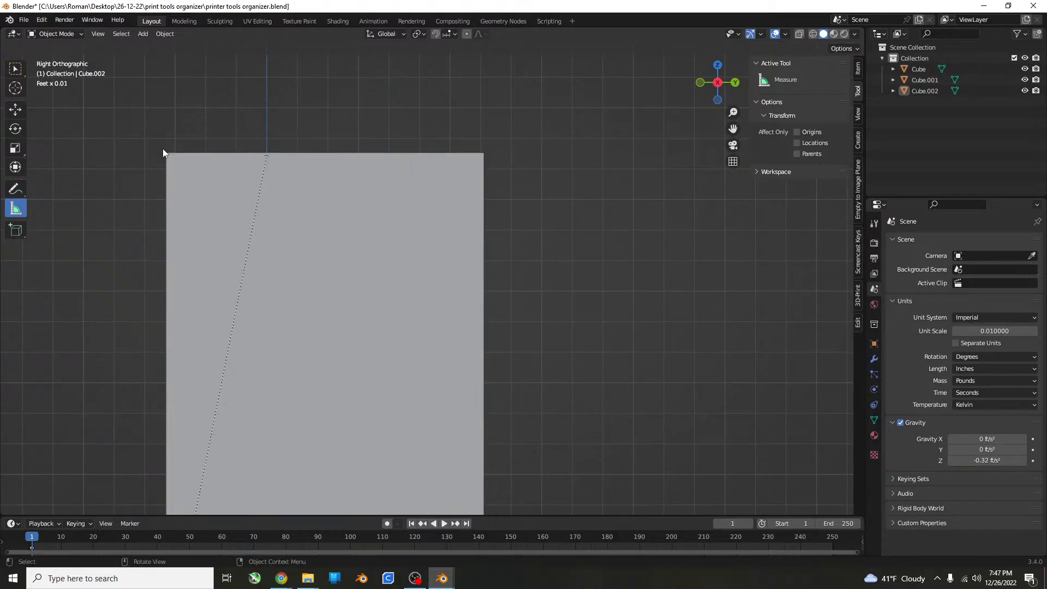
drag(165, 152, 483, 154)
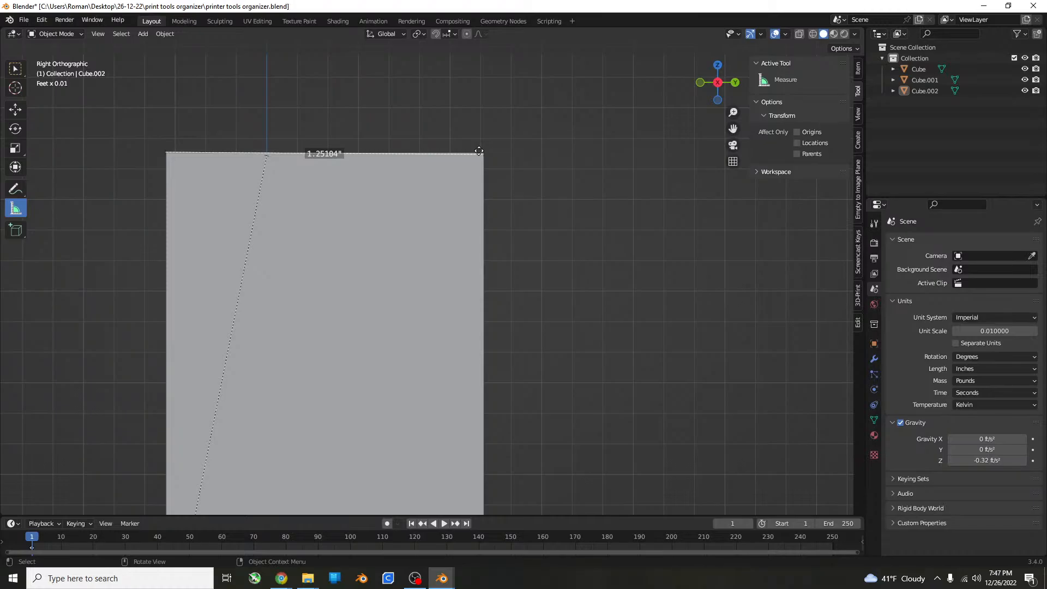
key(Tab)
scroll(442, 205, down, 2)
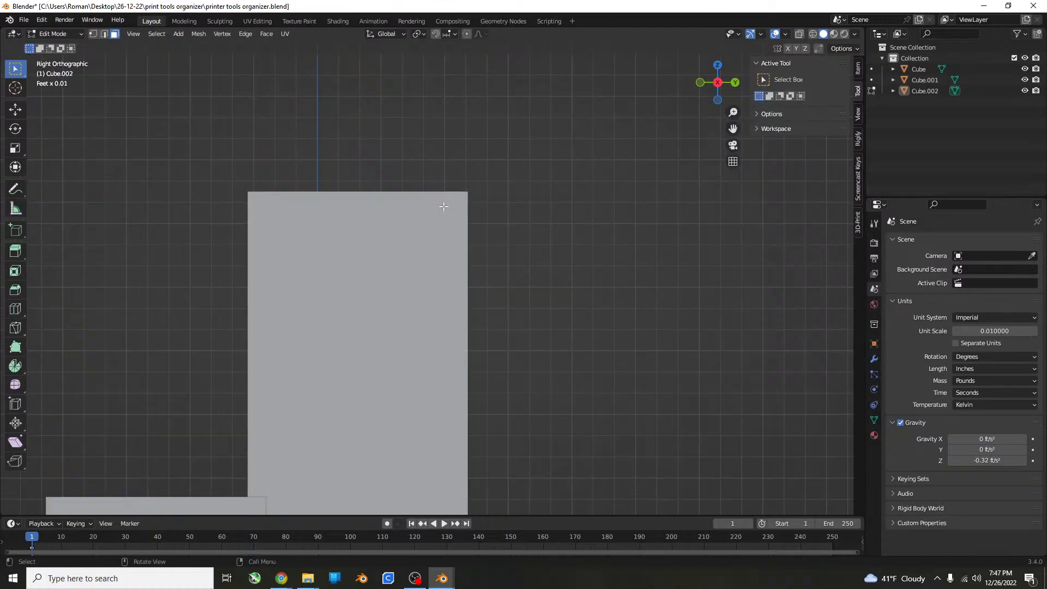
middle_drag(444, 206, 416, 242)
middle_drag(578, 310, 328, 374)
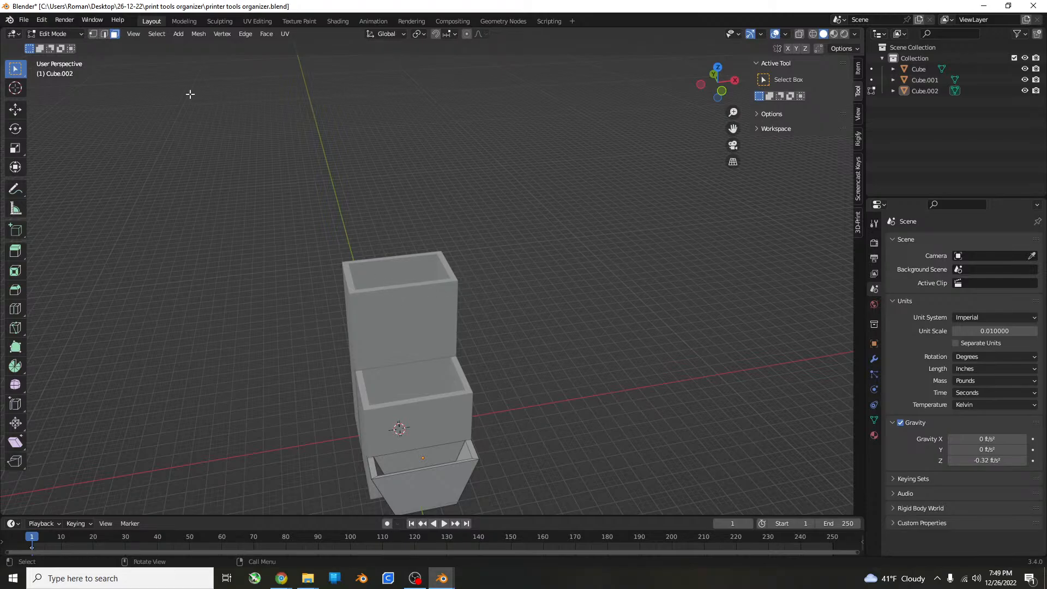
click(82, 34)
click(52, 42)
Try duplicating the tallest box and moving the copy along X in top view, and undo the duplication.
click(407, 315)
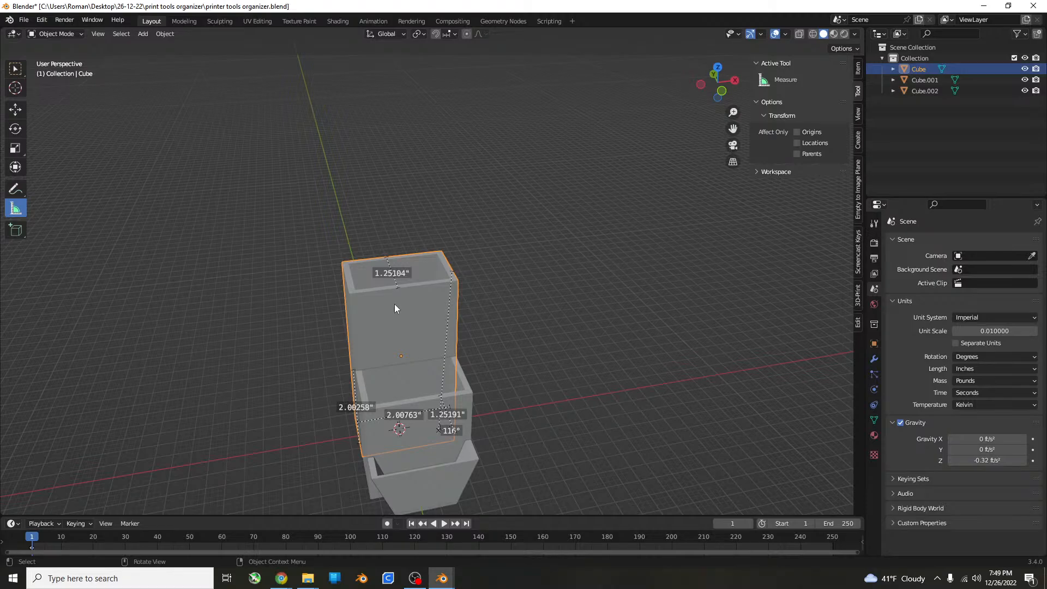
key(KP_7)
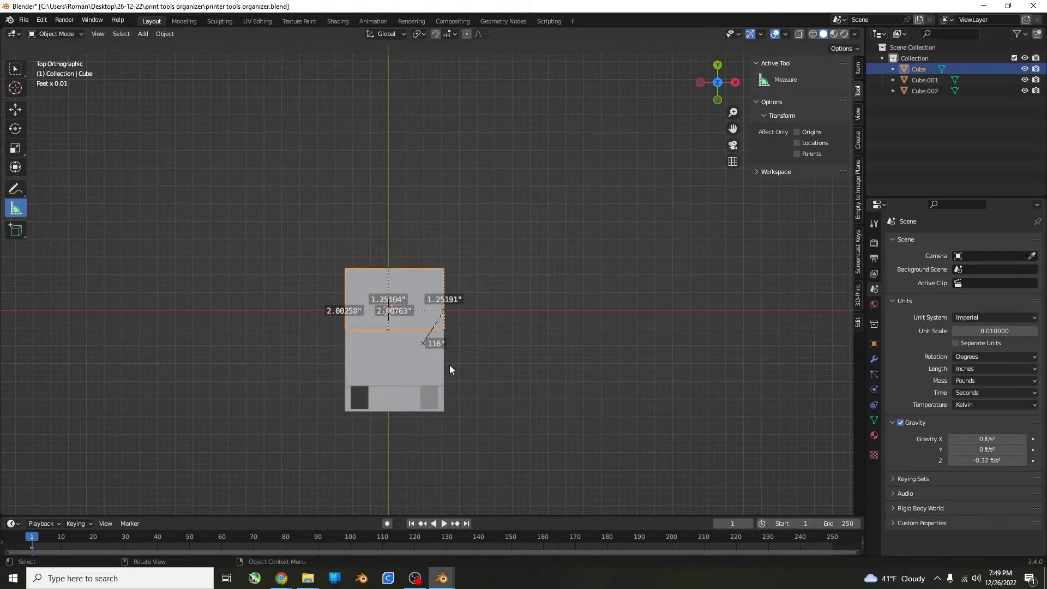
key(shift+d)
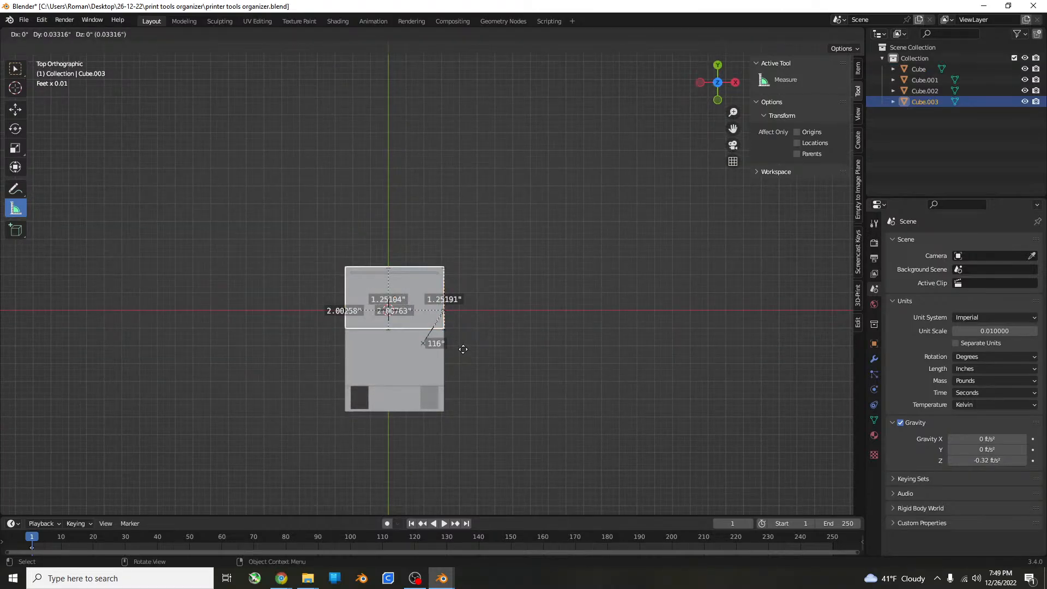
key(x)
key(Escape)
key(ctrl+z)
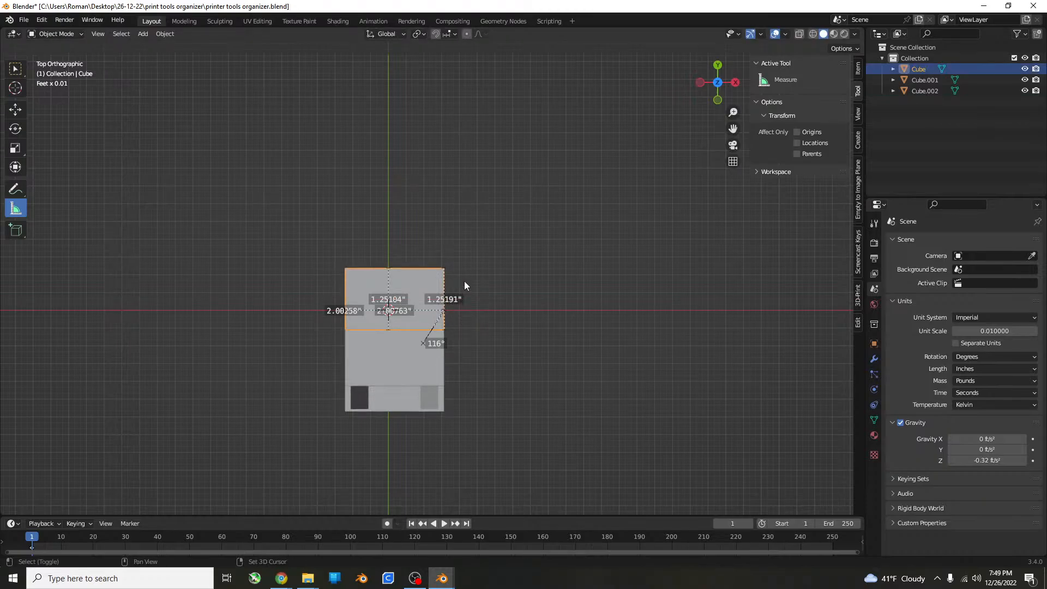
Duplicate the tallest box and move the copy along Y until it sits just behind the original.
key(shift+d)
key(y)
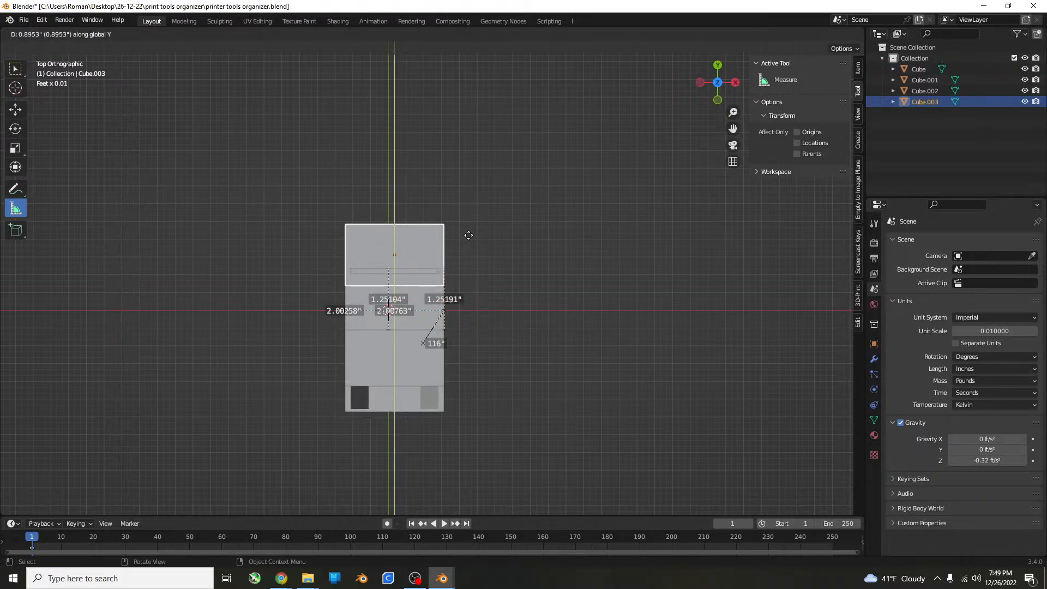
click(468, 215)
scroll(450, 240, up, 3)
middle_drag(450, 239, 487, 373)
scroll(564, 192, up, 4)
scroll(507, 369, down, 3)
key(KP_7)
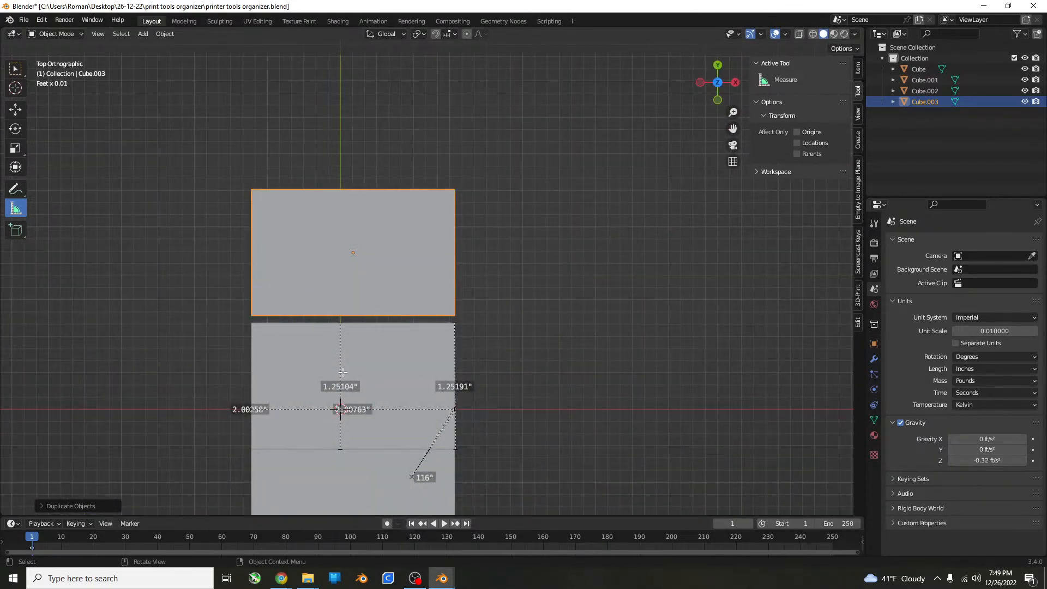
Measure off about 1.5 inches along the back edge of the duplicated box, starting from its corner, in top view.
shift+middle_drag(381, 342, 391, 406)
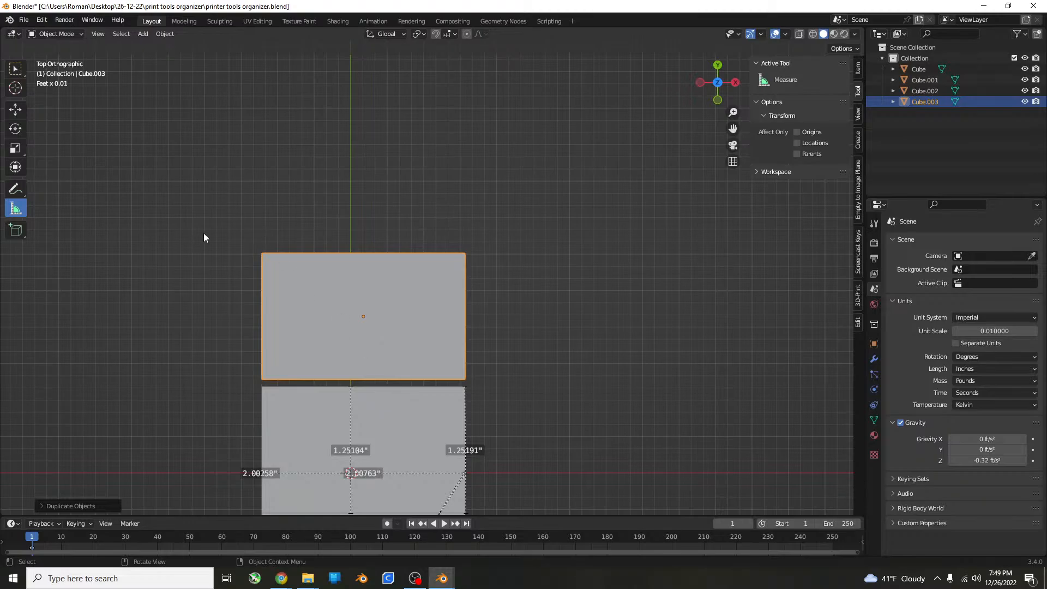
scroll(204, 234, up, 5)
scroll(286, 252, down, 2)
shift+middle_drag(208, 230, 236, 226)
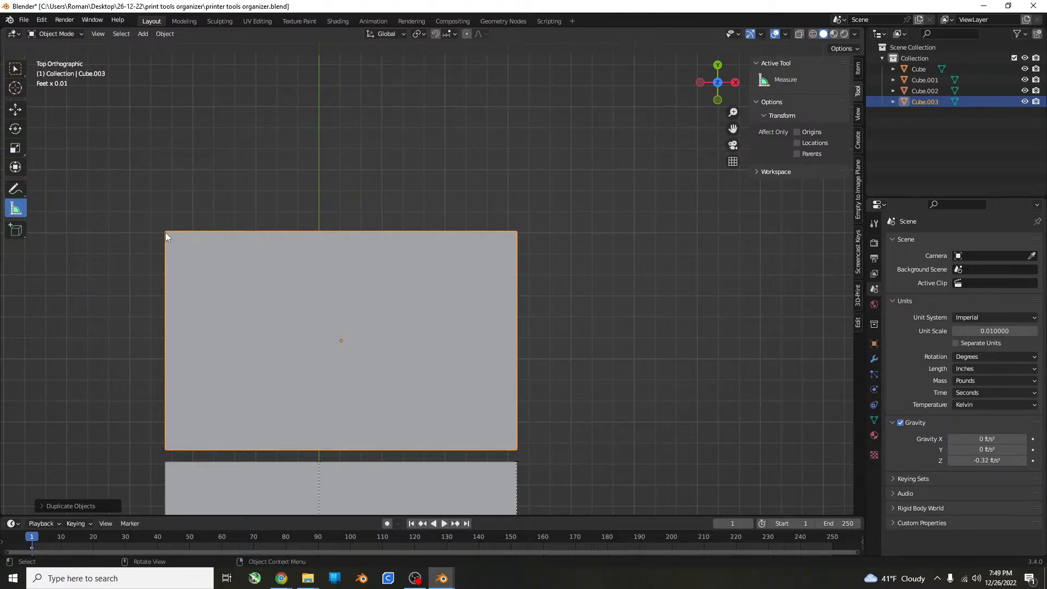
drag(164, 232, 427, 234)
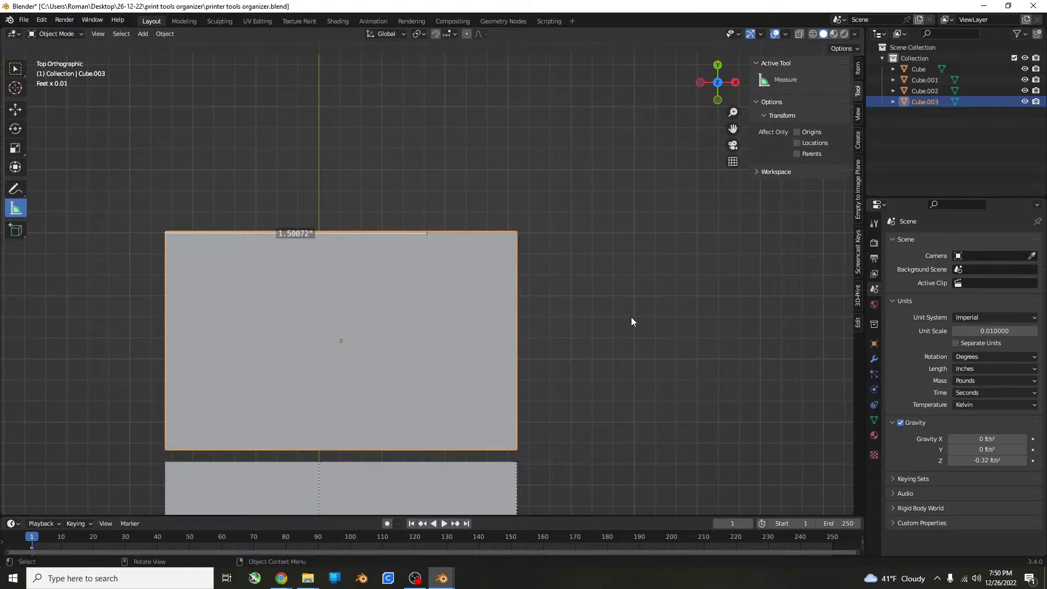
Scale the duplicated box along X to a width of about 1.5 inches.
key(s)
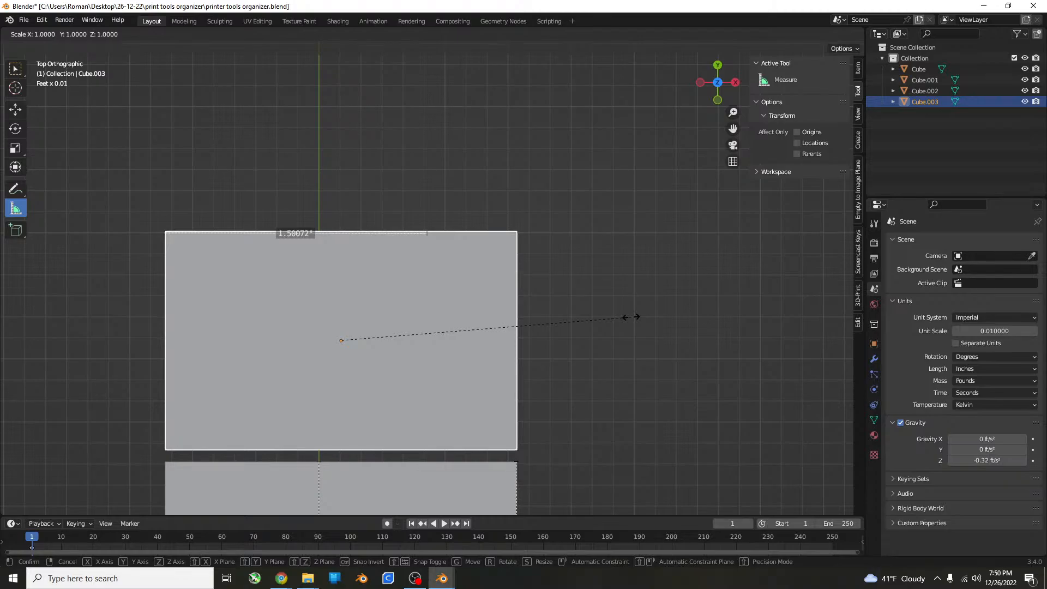
key(x)
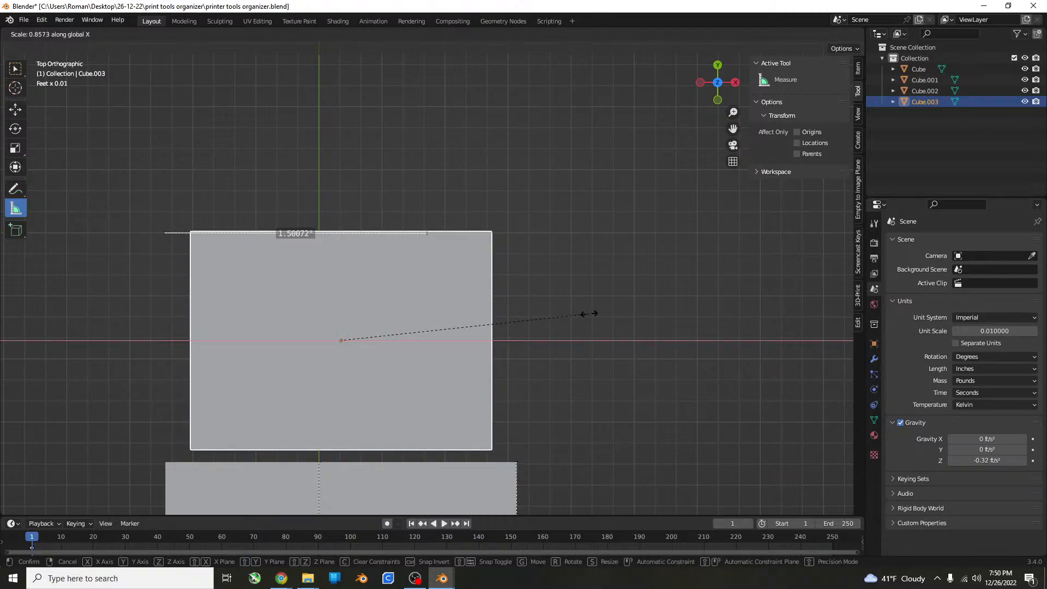
click(557, 313)
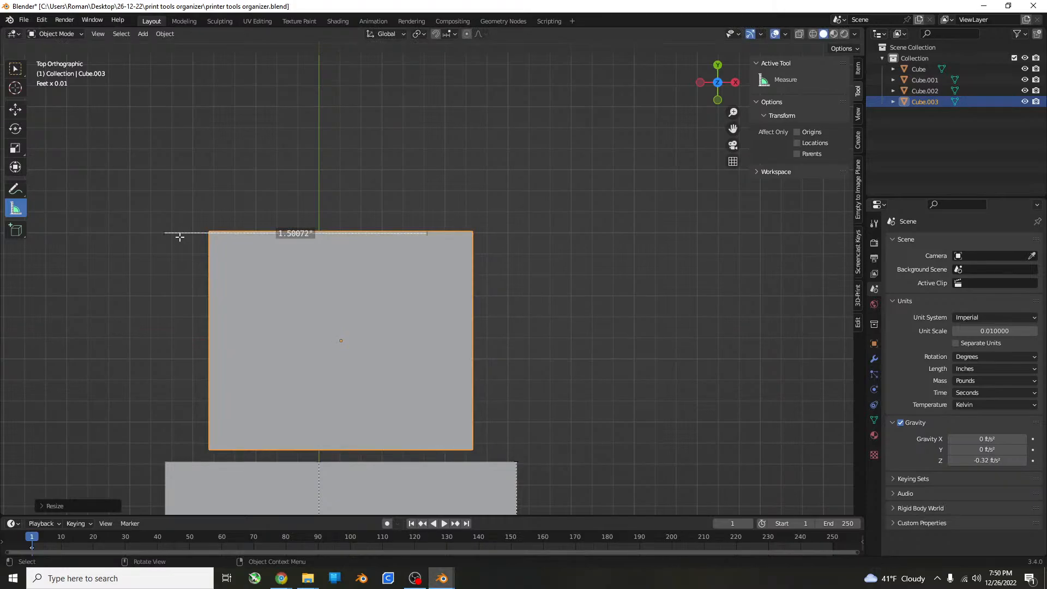
Clear the old ruler and measure the narrowed box's full width along its back edge.
click(179, 237)
key(ctrl+z)
key(ctrl+z)
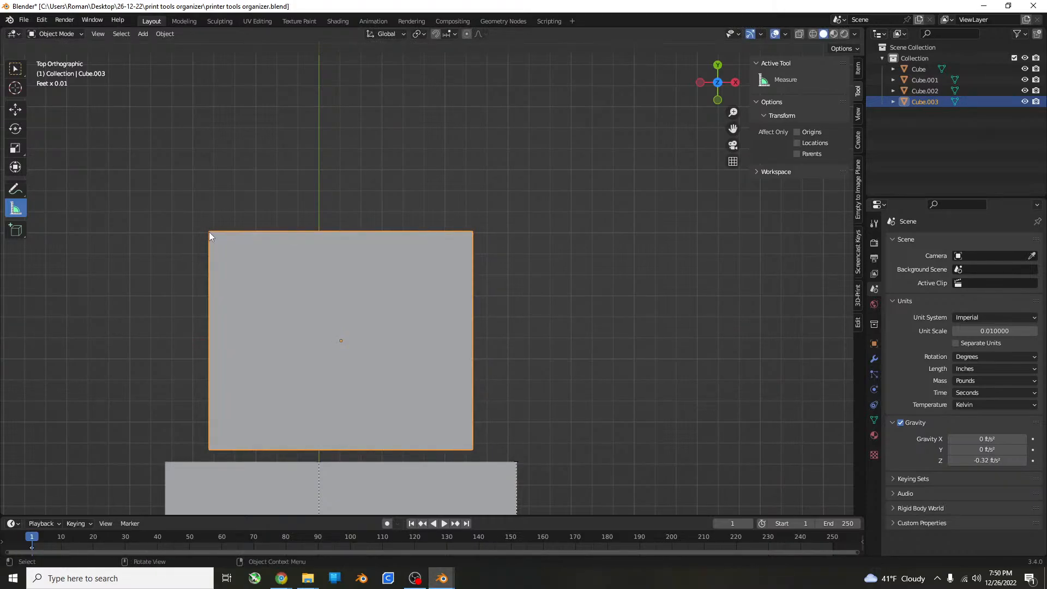
drag(209, 232, 470, 233)
middle_drag(470, 232, 517, 221)
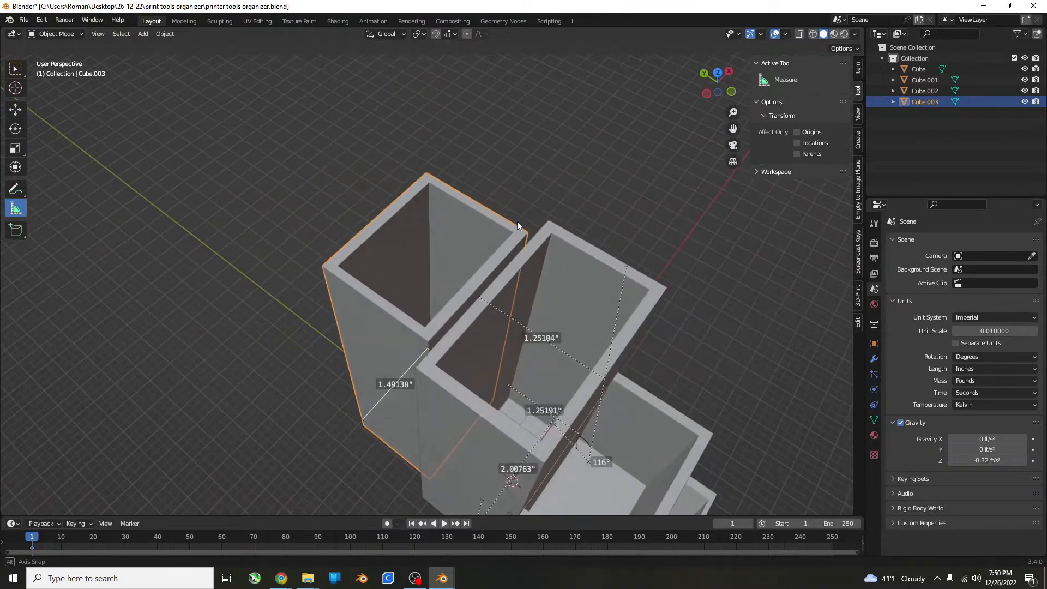
Scale the duplicated box along Y to about 0.35 of its depth in top view.
key(KP_1)
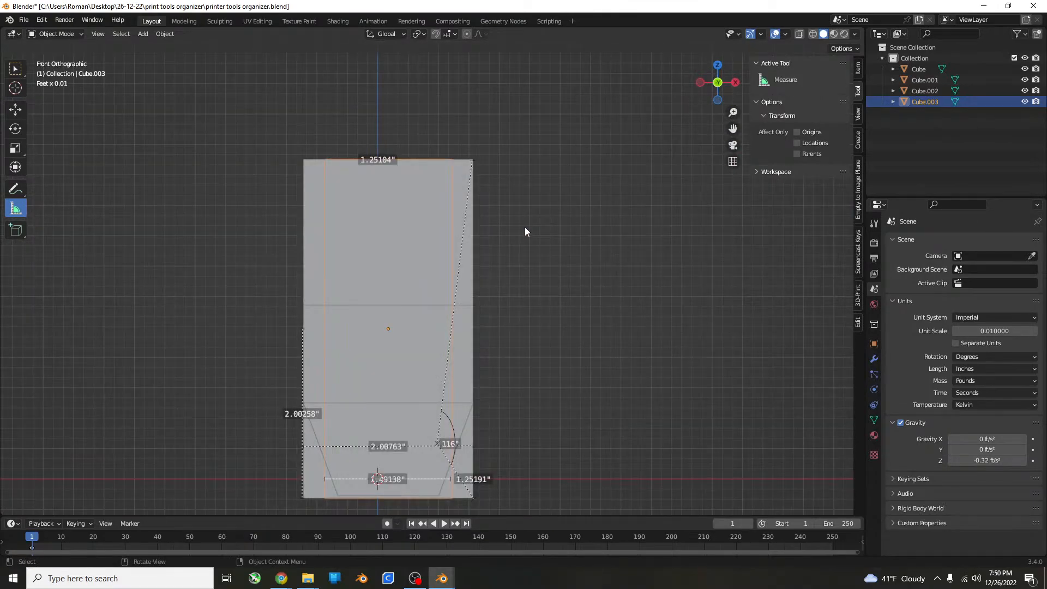
scroll(490, 220, up, 3)
key(KP_7)
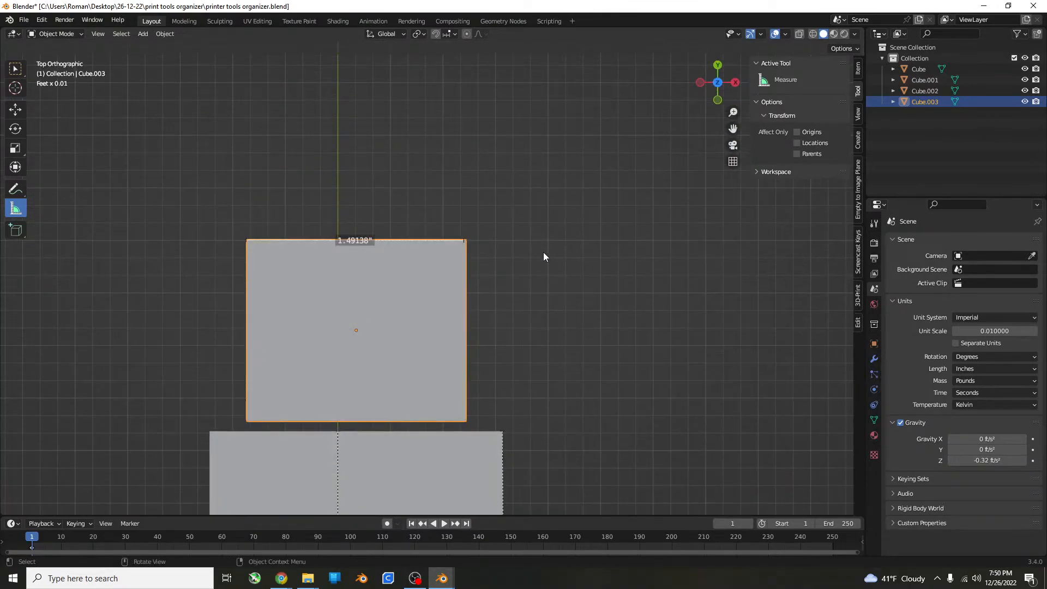
scroll(547, 257, down, 3)
shift+scroll(548, 257, down, 1)
key(s)
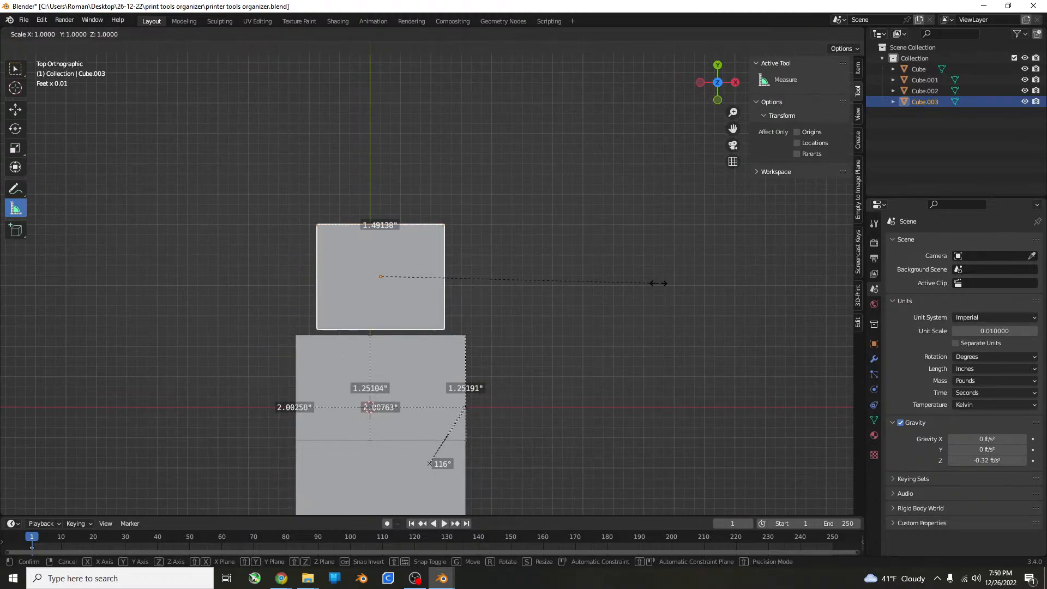
key(y)
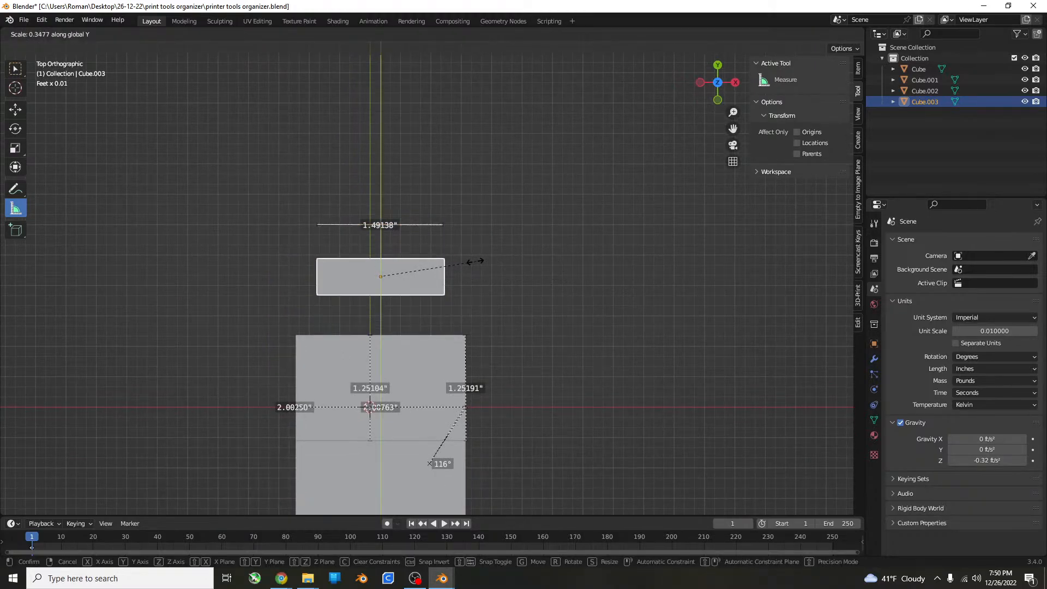
click(472, 264)
middle_drag(472, 264, 589, 233)
scroll(590, 233, up, 3)
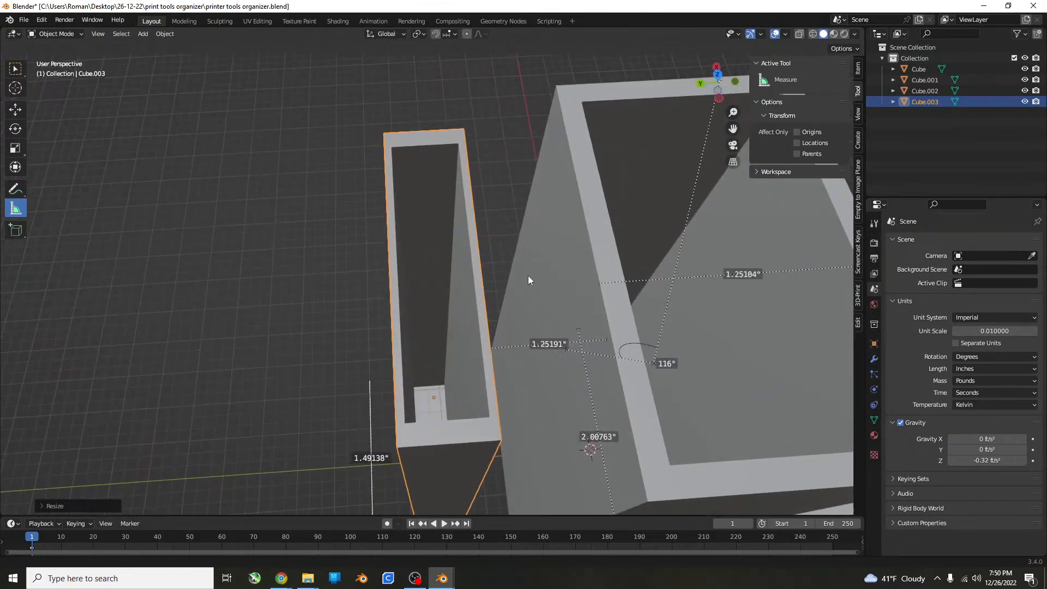
key(KP_7)
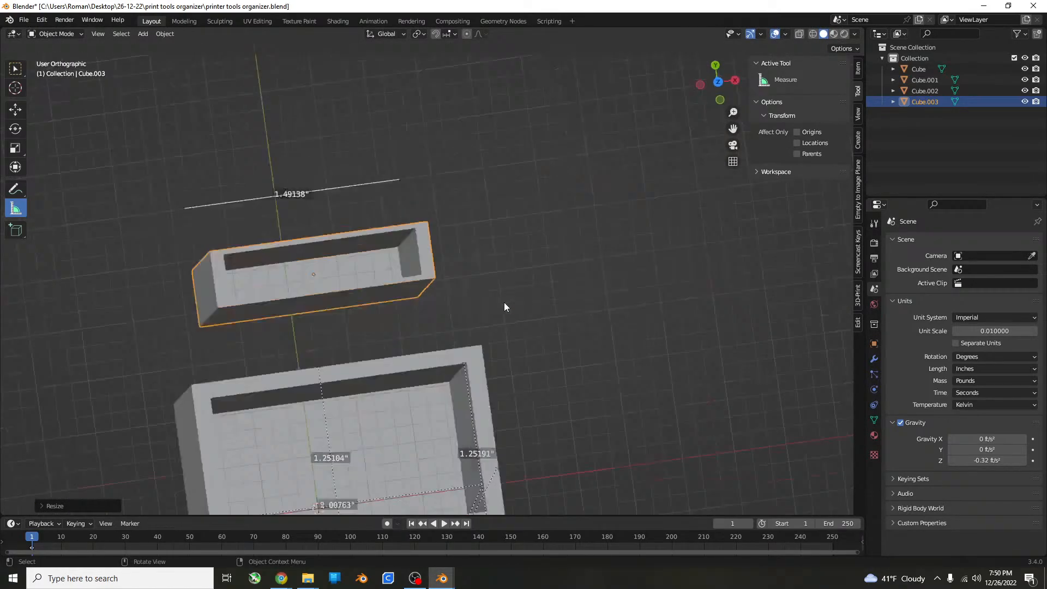
Move the thin rear box along Y toward the tallest box, leaving only a hairline gap.
key(g)
key(y)
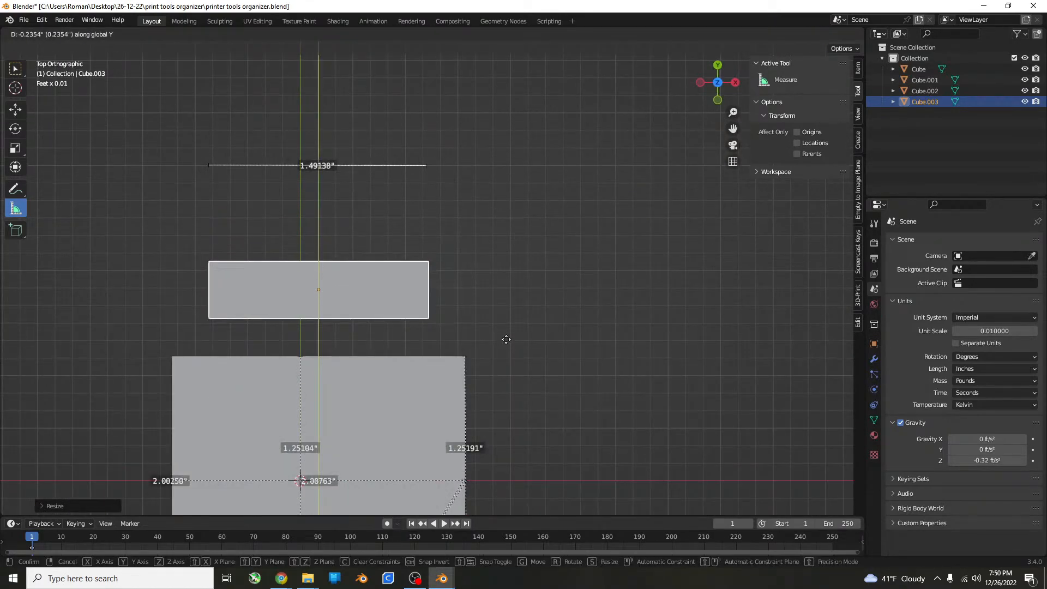
click(506, 374)
mouse_move(505, 374)
middle_down()
mouse_move(555, 349)
mouse_move(566, 274)
mouse_move(518, 317)
mouse_move(535, 306)
mouse_move(496, 305)
middle_up()
scroll(535, 306, up, 1)
shift+middle_drag(645, 323, 609, 321)
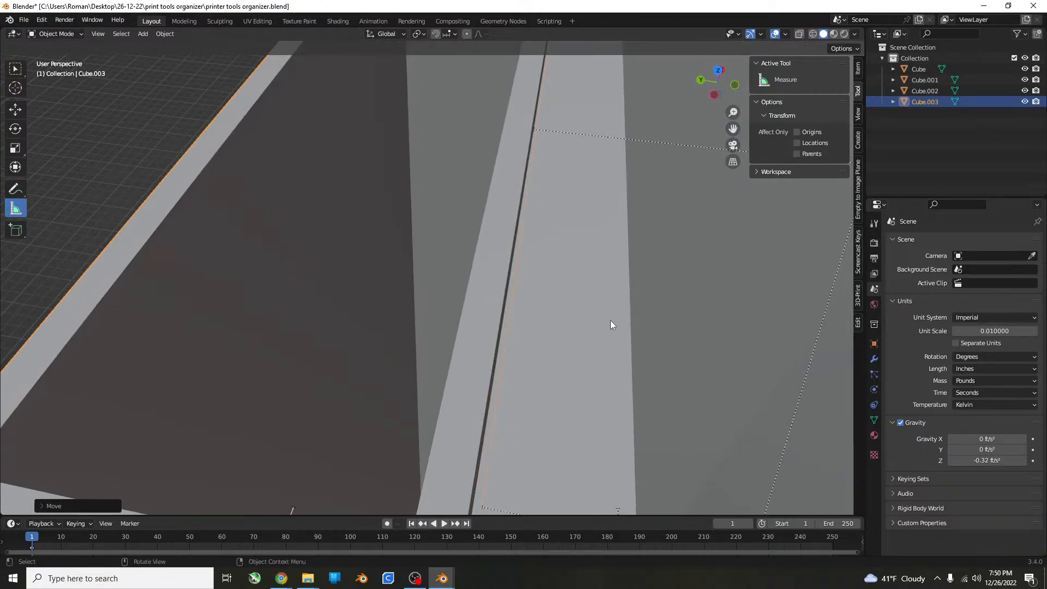
Shift the thin rear box about 0.004 inches along negative Y in the right side view to close the gap.
key(KP_3)
scroll(545, 296, down, 2)
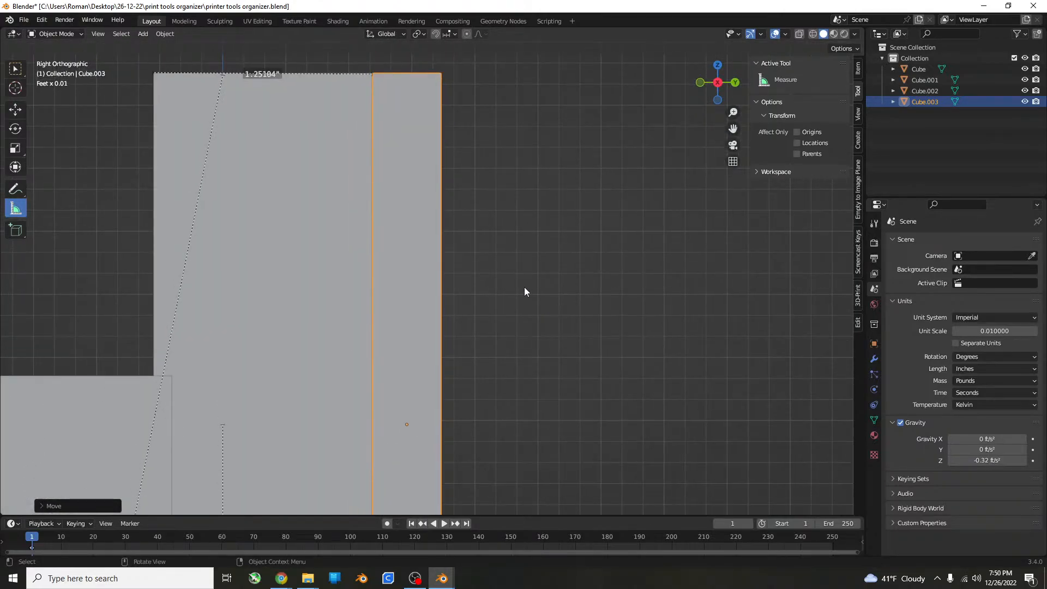
scroll(512, 289, up, 4)
mouse_move(440, 303)
shift+middle_down()
mouse_move(462, 306)
mouse_move(498, 460)
mouse_move(457, 351)
mouse_move(490, 388)
shift+middle_up()
scroll(447, 376, up, 5)
scroll(420, 272, up, 5)
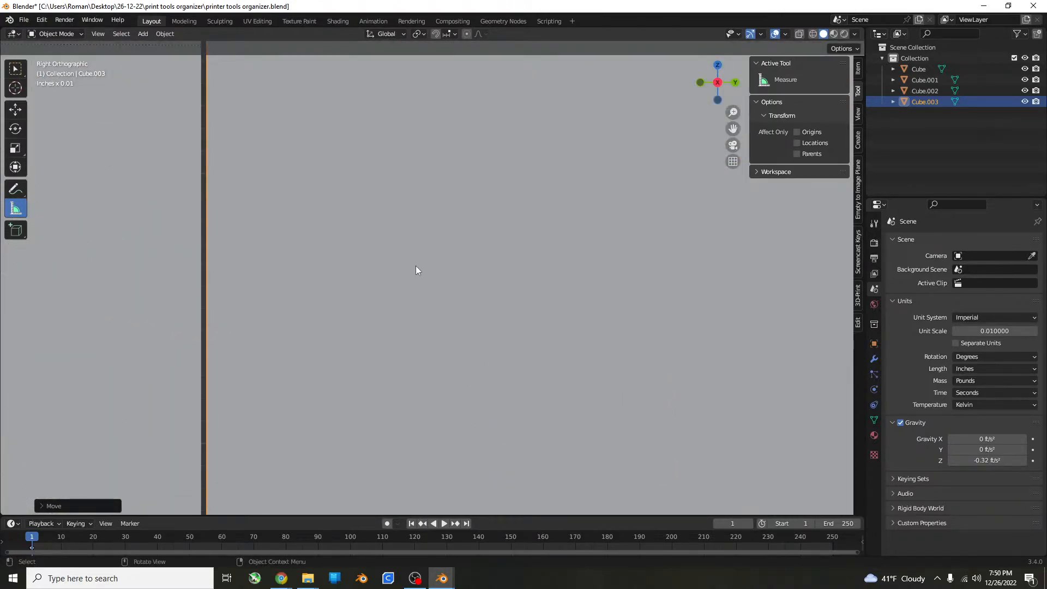
shift+middle_drag(416, 266, 506, 450)
key(g)
key(y)
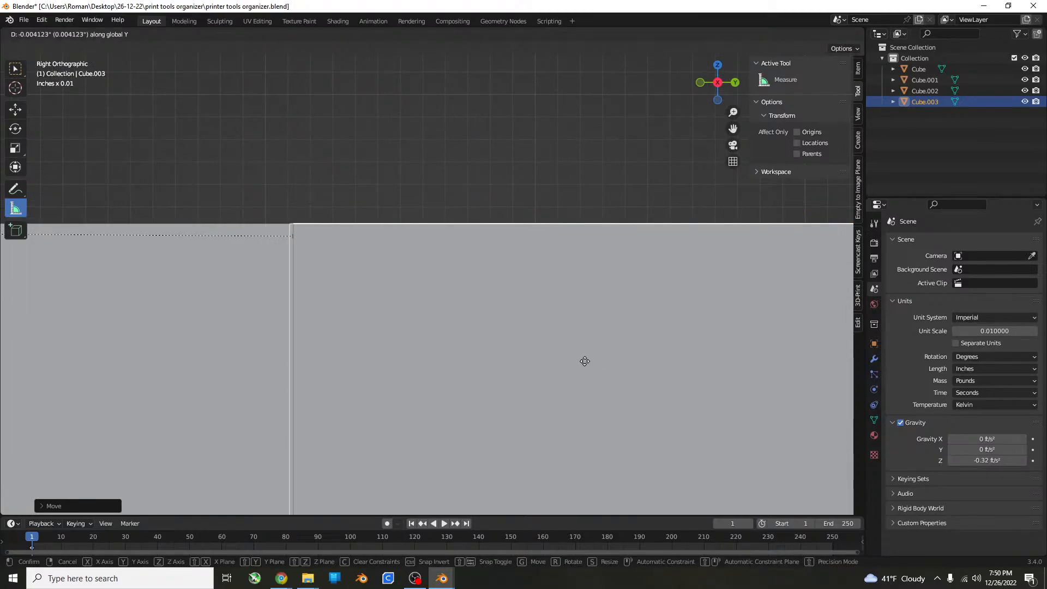
click(587, 361)
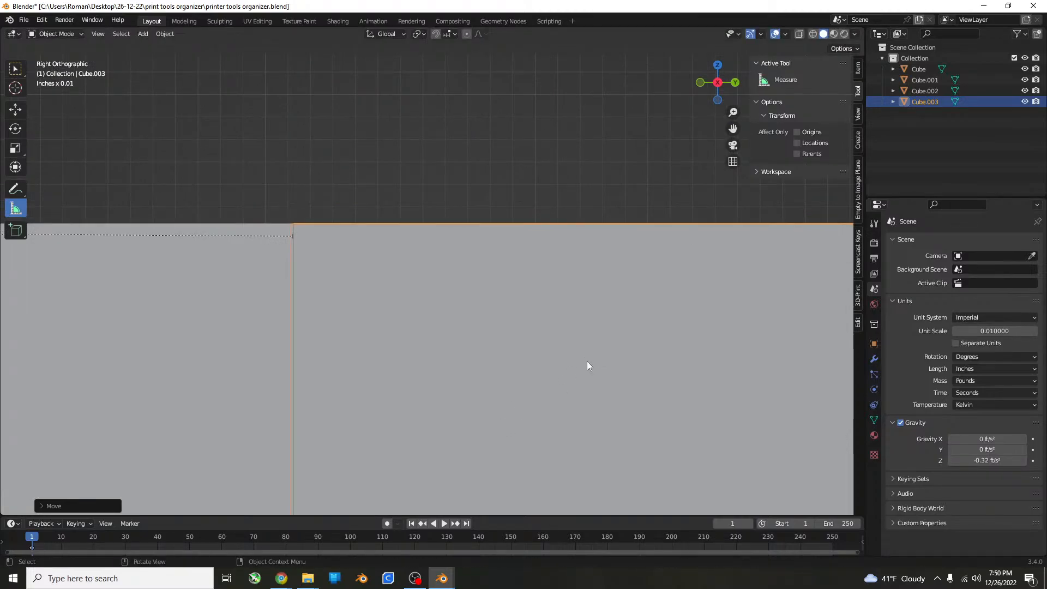
Scale the thin rear box along Y again to about 0.75 of its depth.
scroll(574, 329, down, 3)
middle_drag(574, 329, 121, 306)
scroll(552, 417, down, 4)
scroll(541, 356, down, 3)
key(KP_7)
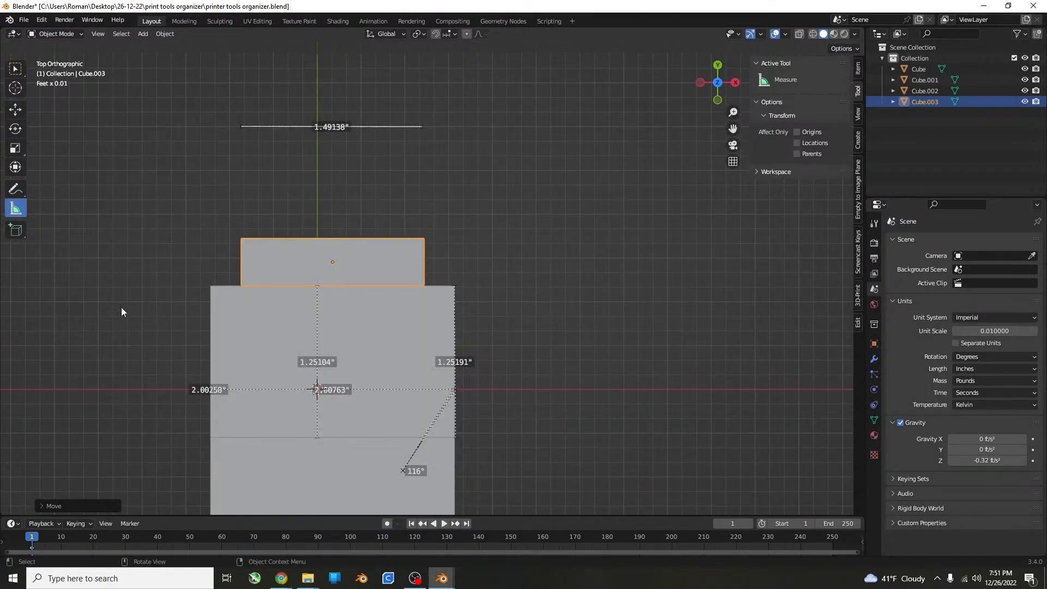
middle_drag(263, 458, 570, 367)
key(s)
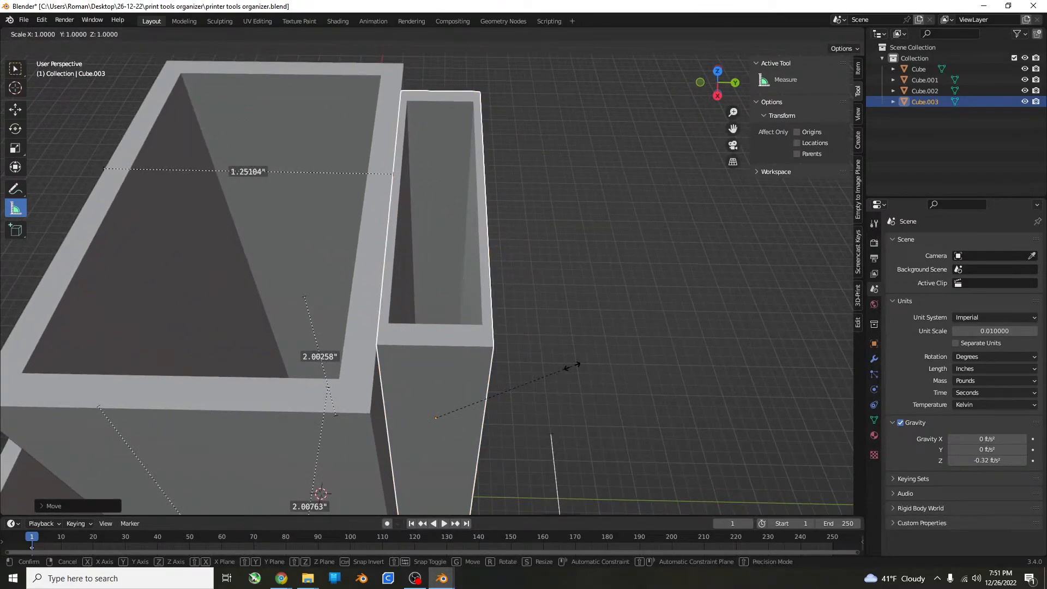
key(y)
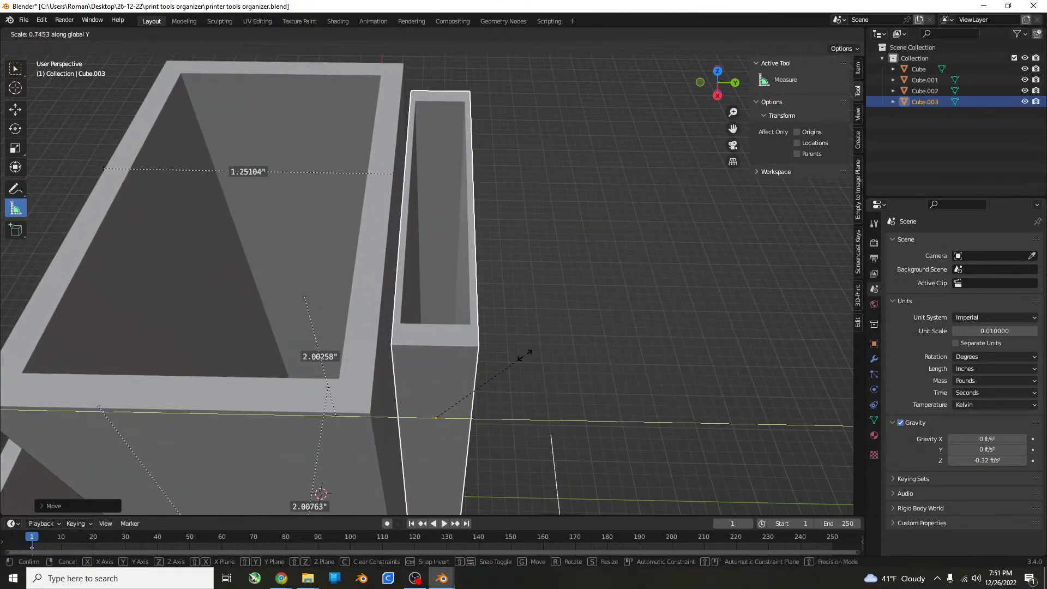
click(525, 355)
Move the thin rear box along negative Y in the right side view until it meets the tallest box.
key(KP_3)
key(KP_7)
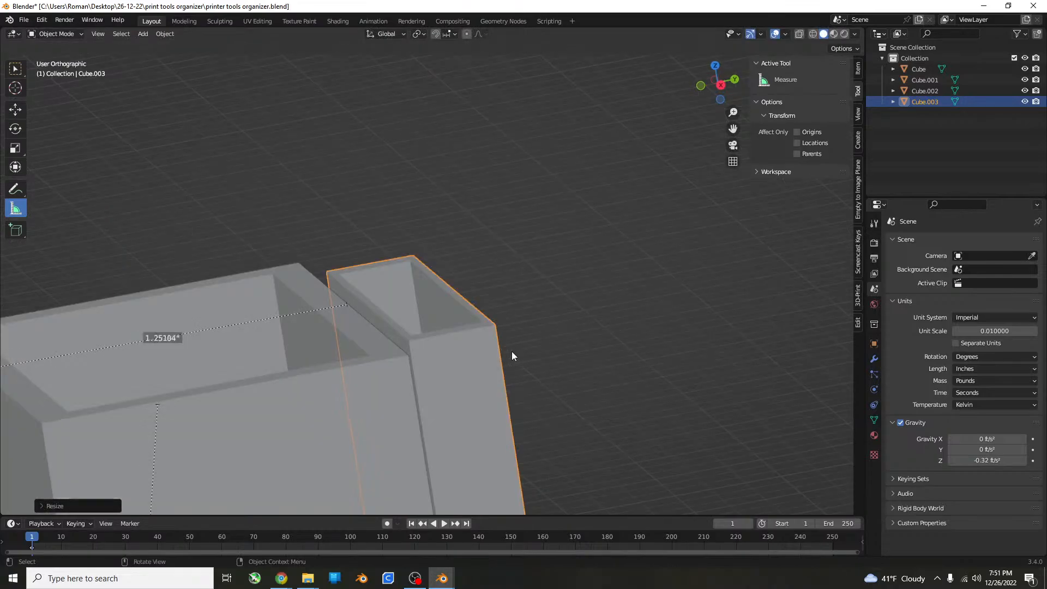
key(KP_3)
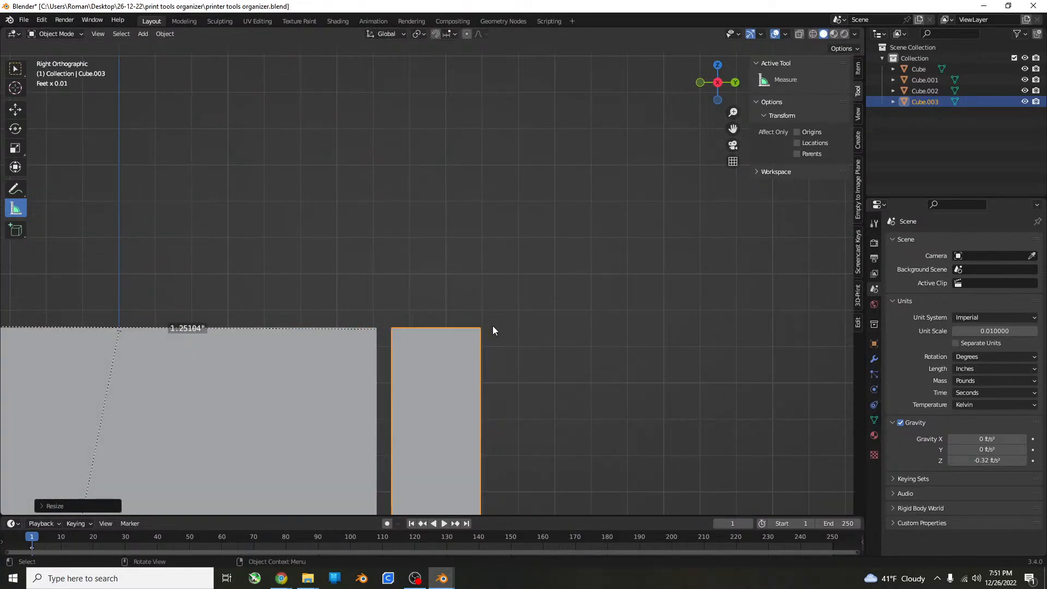
key(g)
key(y)
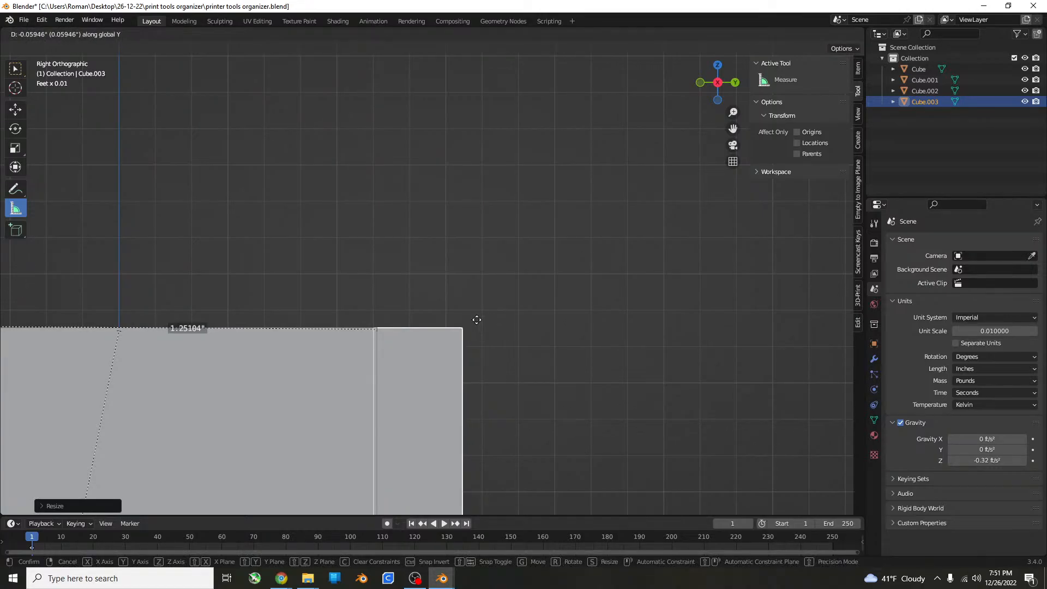
click(478, 320)
Enter Edit Mode on the thin rear box and move its outer back face about 0.02 inches outward along Y.
middle_drag(478, 321, 539, 391)
key(Tab)
click(477, 403)
scroll(537, 392, down, 4)
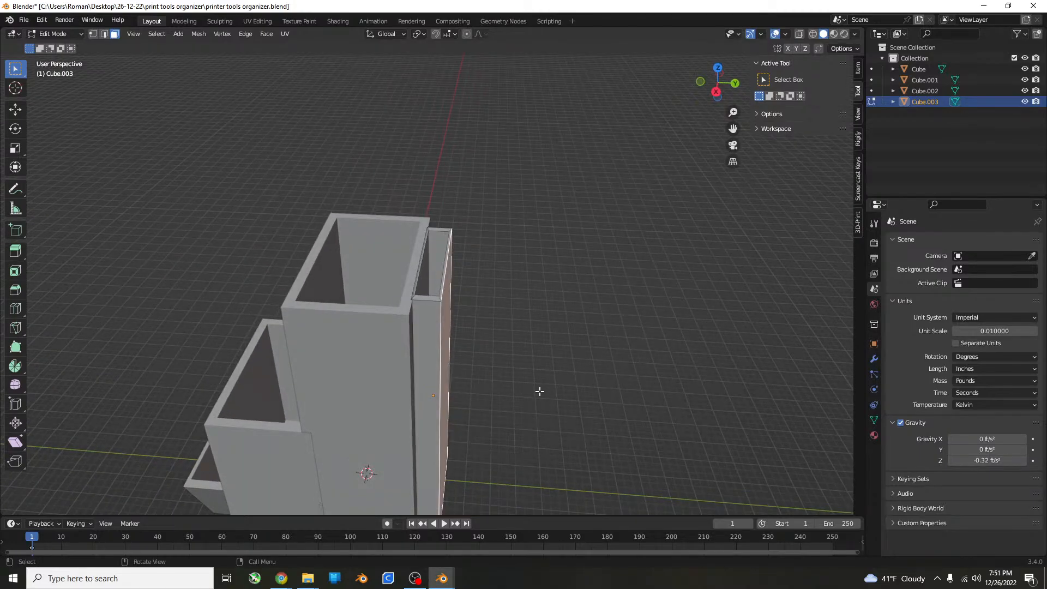
key(KP_3)
middle_drag(532, 349, 509, 384)
key(g)
key(y)
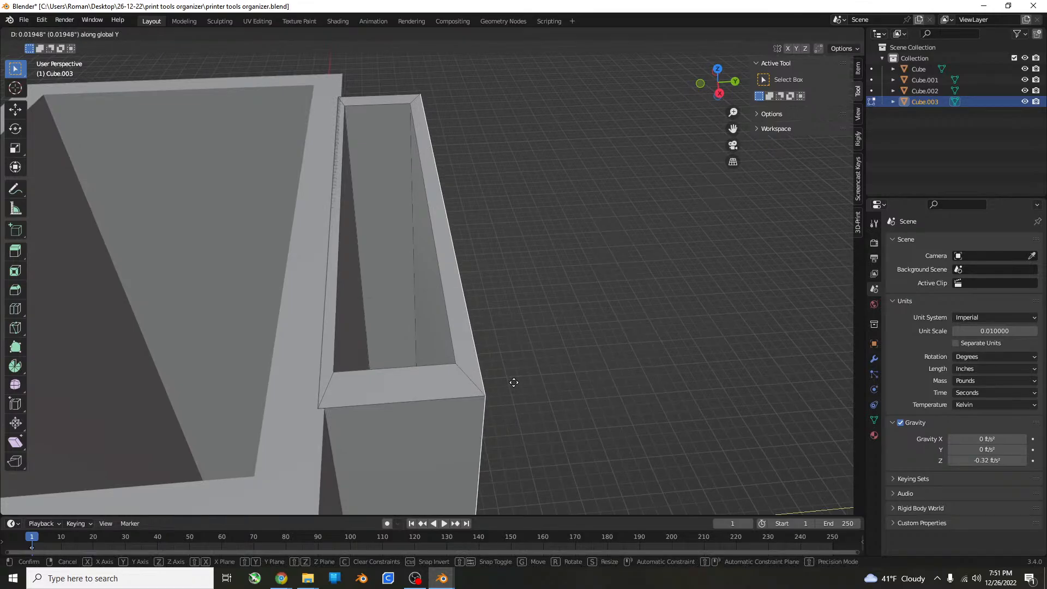
click(514, 381)
middle_drag(555, 384, 371, 414)
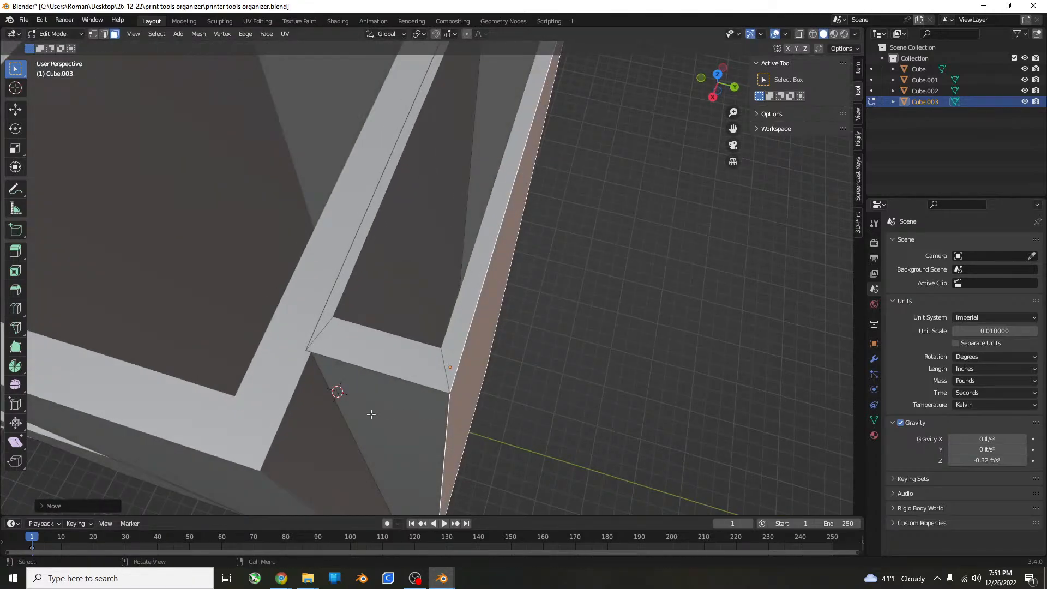
middle_drag(621, 371, 645, 336)
scroll(532, 358, down, 6)
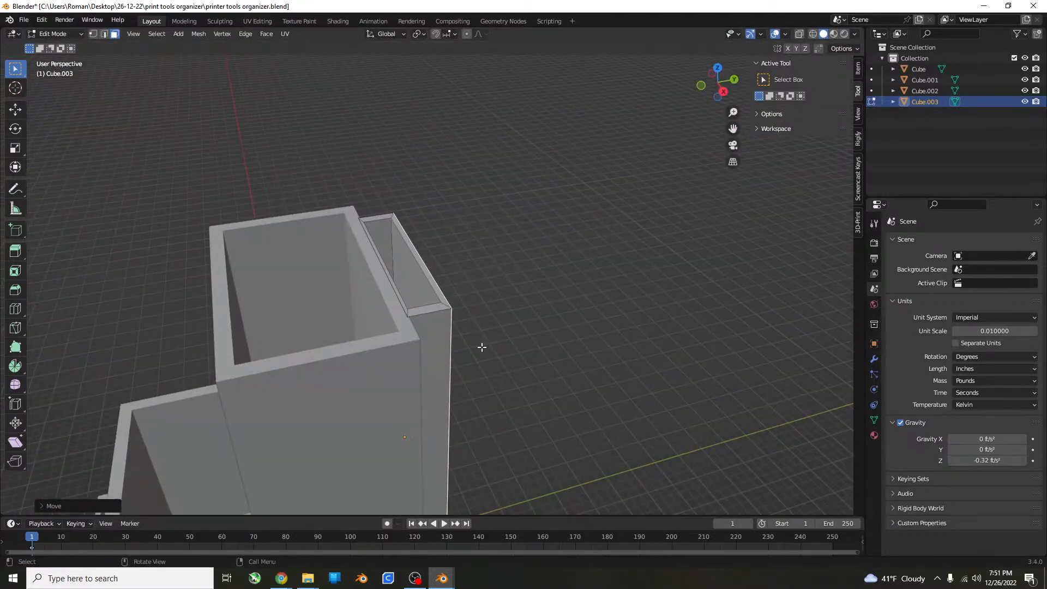
Return to Object Mode, look over the organizer, and save the file.
key(Tab)
click(542, 317)
scroll(539, 314, down, 5)
middle_drag(535, 311, 685, 303)
key(ctrl+s)
Extrude the thin rear box's outer back face outward by about 0.24 inches in Edit Mode.
click(430, 316)
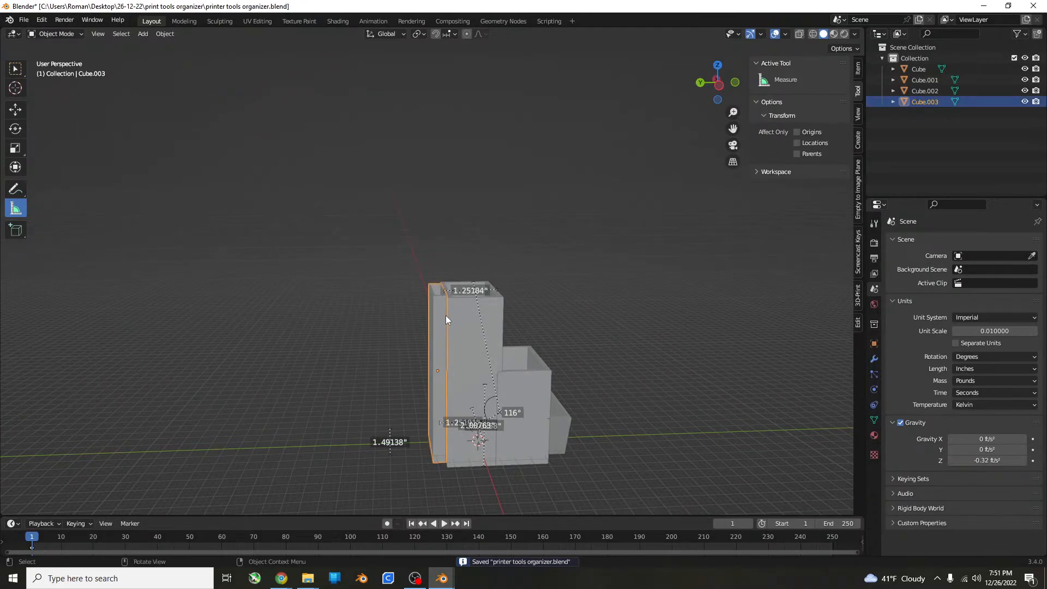
scroll(471, 315, up, 4)
key(Tab)
middle_drag(481, 349, 440, 362)
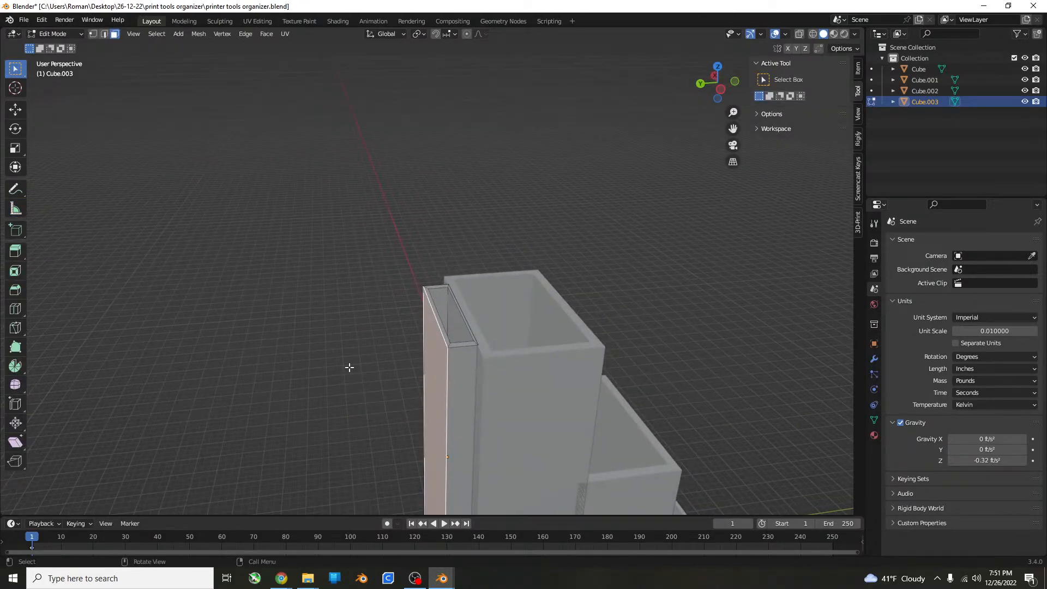
key(e)
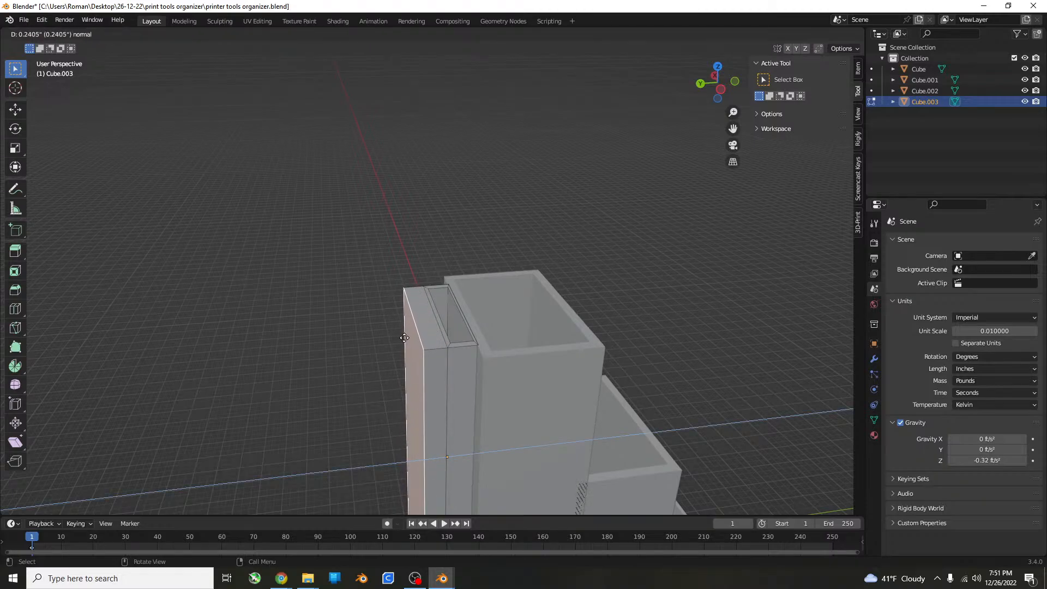
click(406, 337)
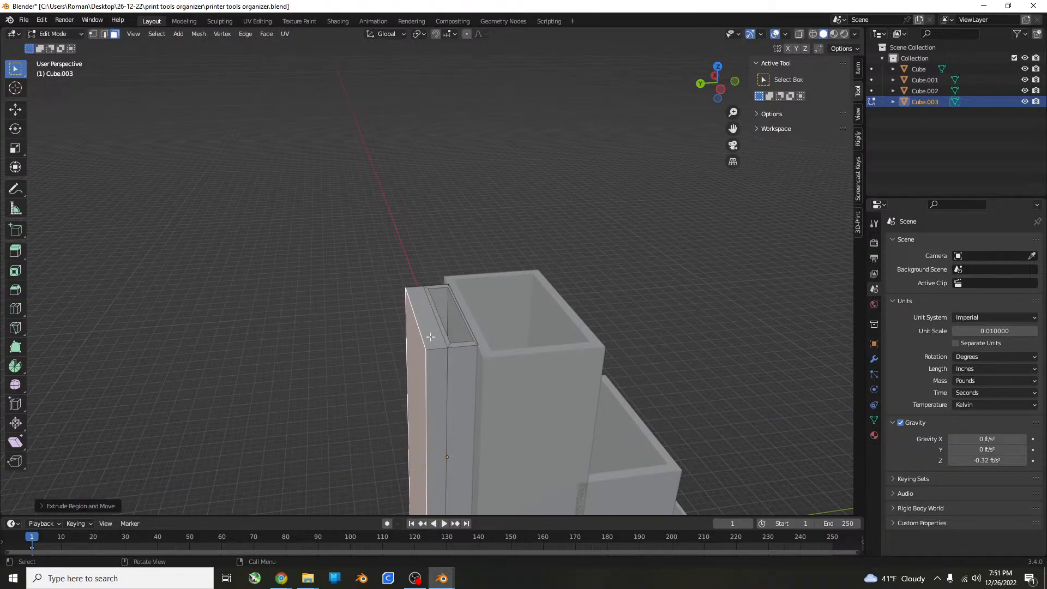
Extrude the top face of the new rear slab upward by about 0.17 inches.
click(430, 333)
alt+middle_drag(575, 347, 630, 346)
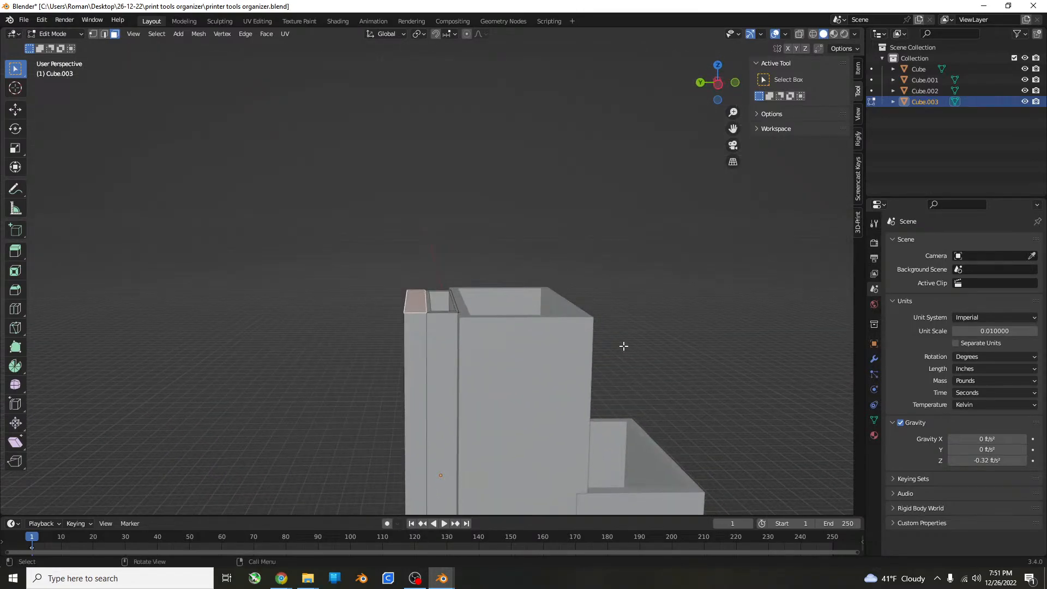
key(e)
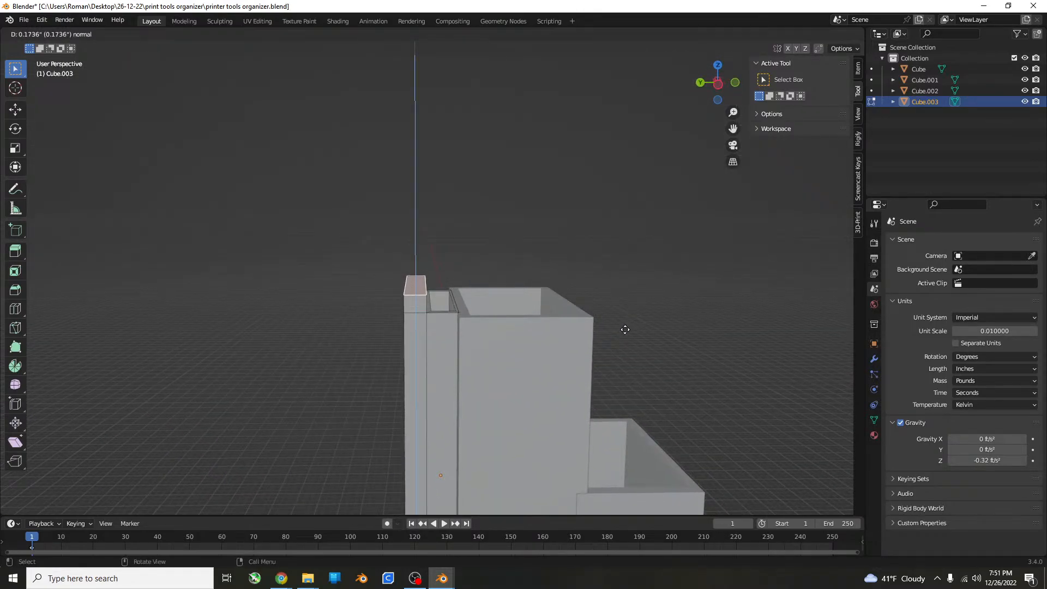
click(625, 329)
Extrude the back face of the raised lip outward, away from the boxes, to form a flat overhanging tab.
middle_drag(624, 327, 456, 299)
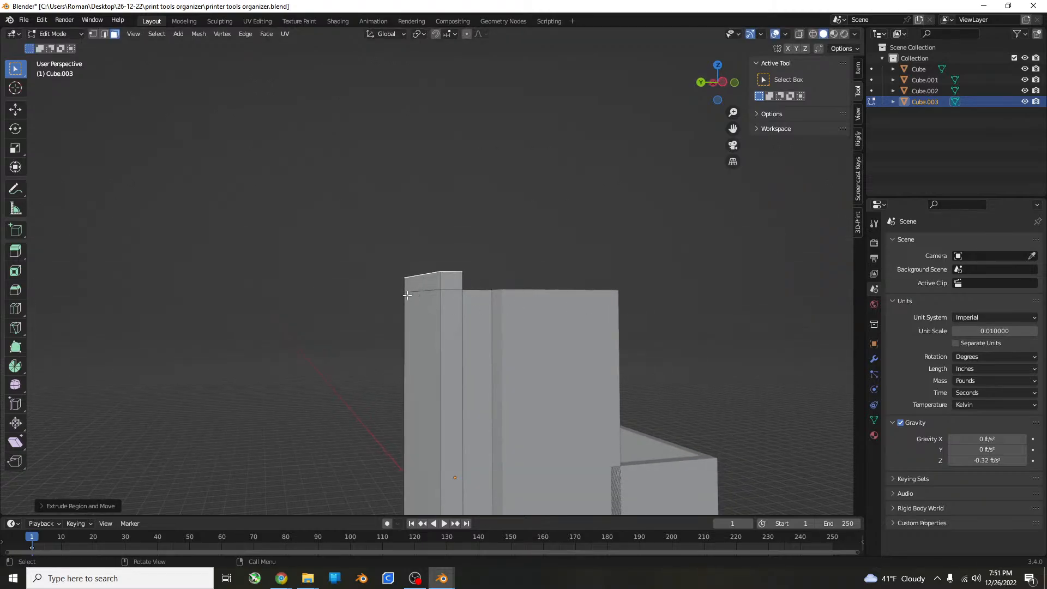
click(448, 292)
click(433, 287)
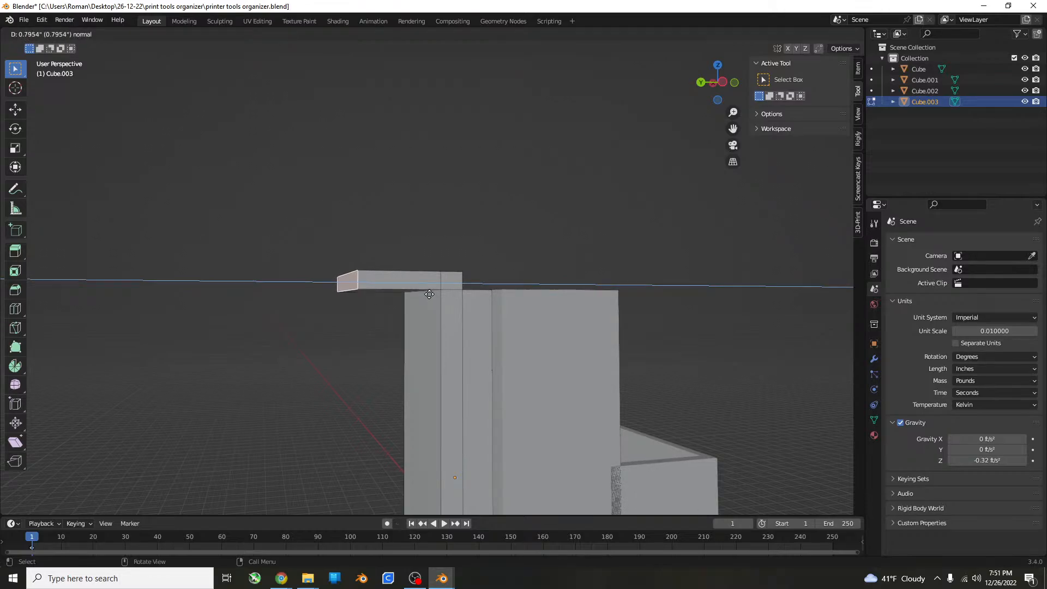
click(406, 297)
Move the end face of the overhanging tab farther outward along Y to lengthen the tab.
middle_drag(406, 297, 522, 277)
scroll(428, 301, down, 4)
key(g)
key(y)
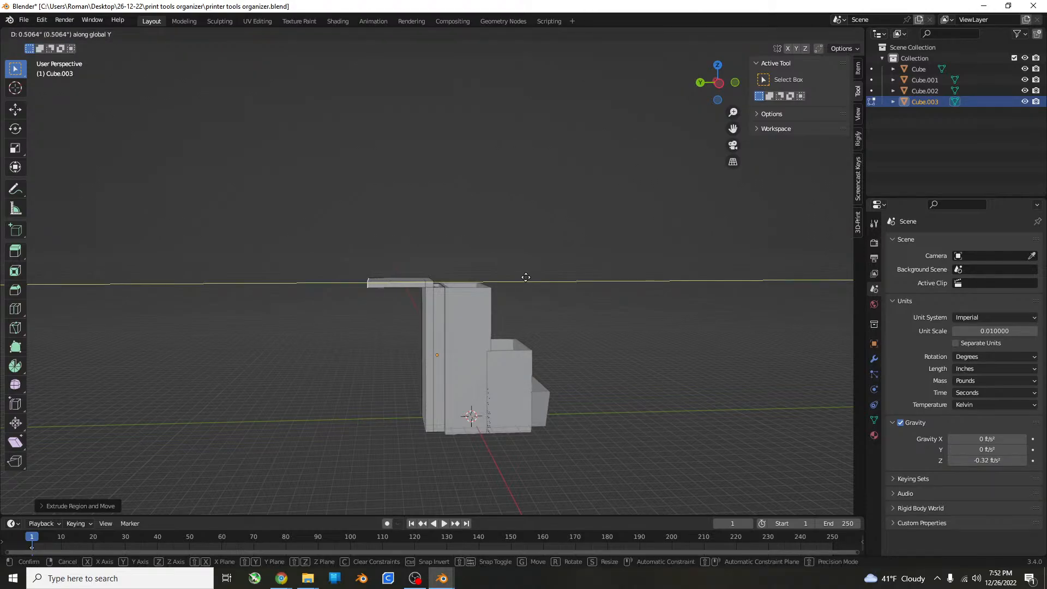
click(537, 269)
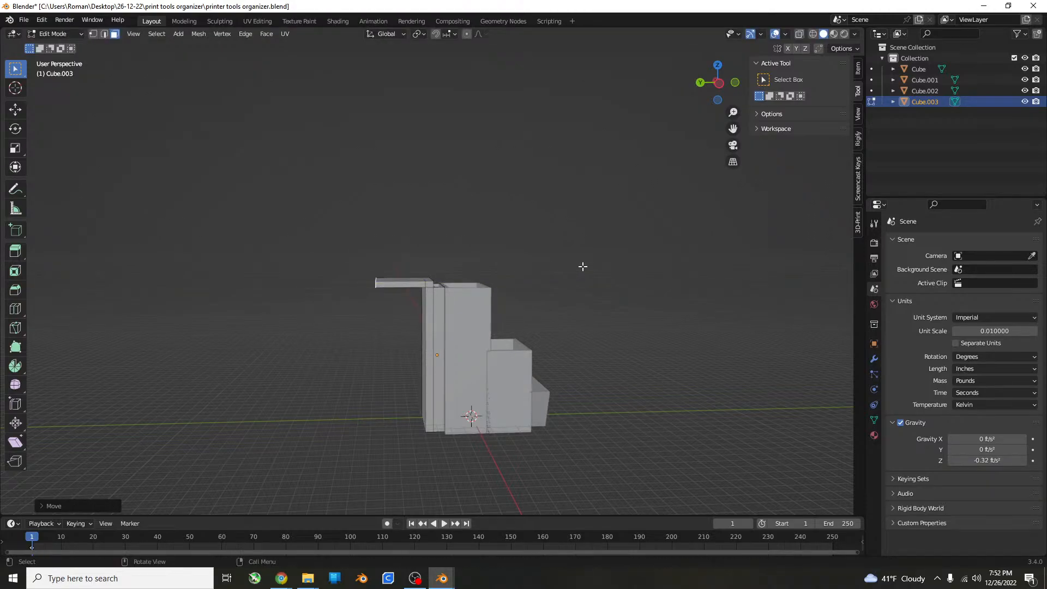
Return to Object Mode, deselect everything, and inspect the overhanging tab and the thin compartment from several angles.
key(Tab)
click(594, 266)
scroll(595, 267, down, 5)
middle_drag(594, 266, 504, 272)
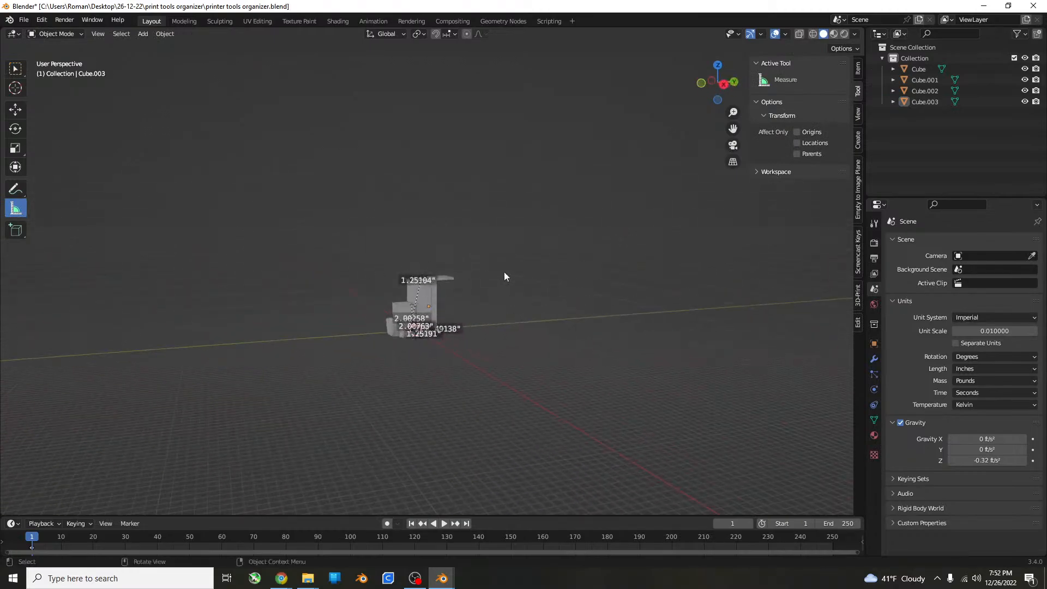
scroll(542, 302, up, 8)
middle_drag(542, 302, 554, 386)
shift+middle_drag(492, 336, 508, 399)
shift+middle_drag(430, 261, 490, 288)
scroll(472, 318, up, 5)
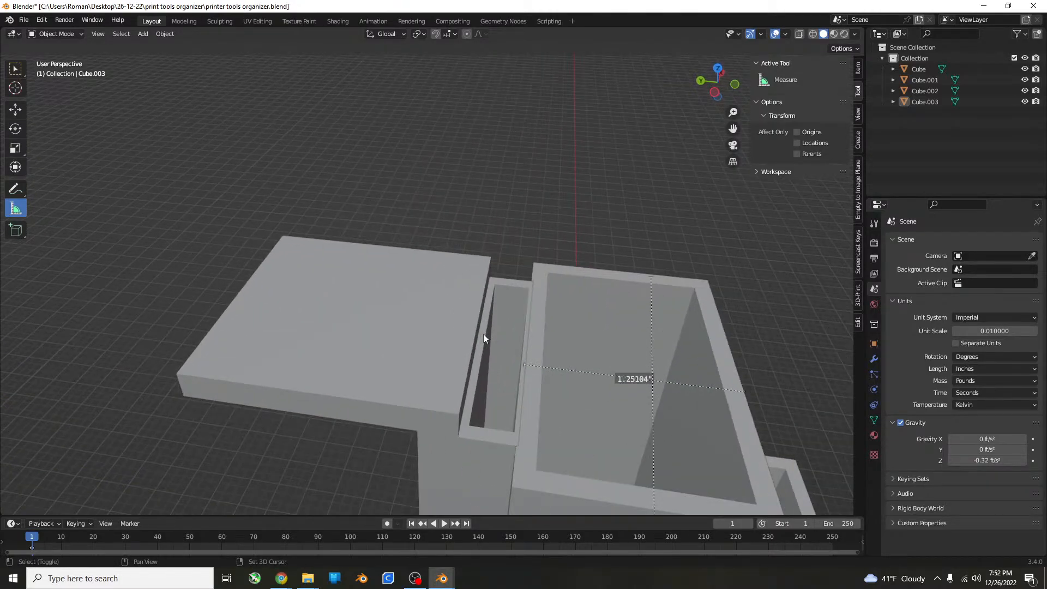
middle_drag(515, 362, 447, 218)
scroll(328, 232, down, 5)
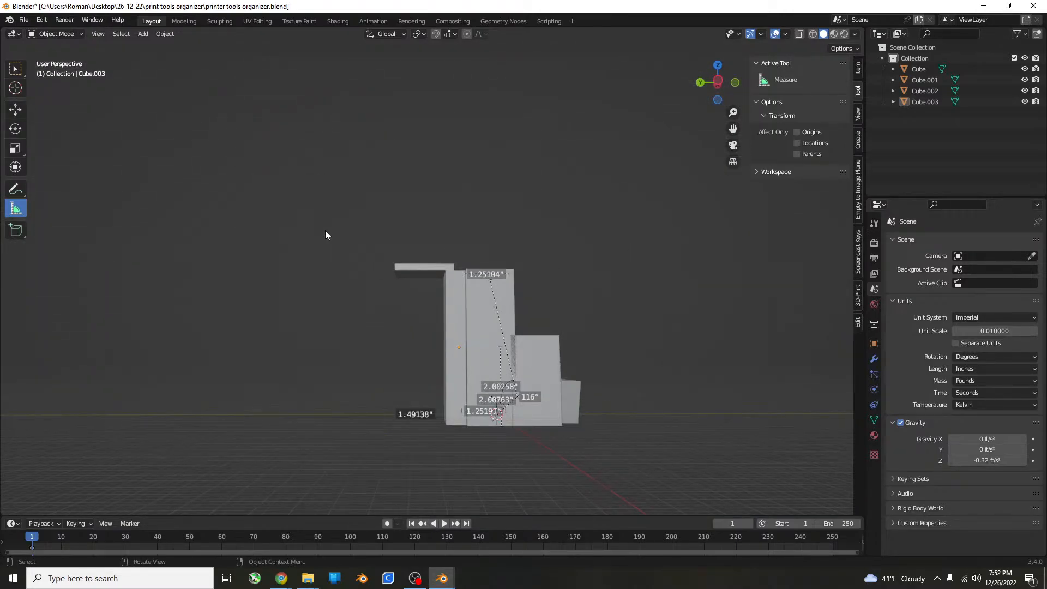
middle_drag(402, 89, 448, 180)
Select all four organizer parts in the front view and place a duplicate of them beside the originals along X.
key(KP_1)
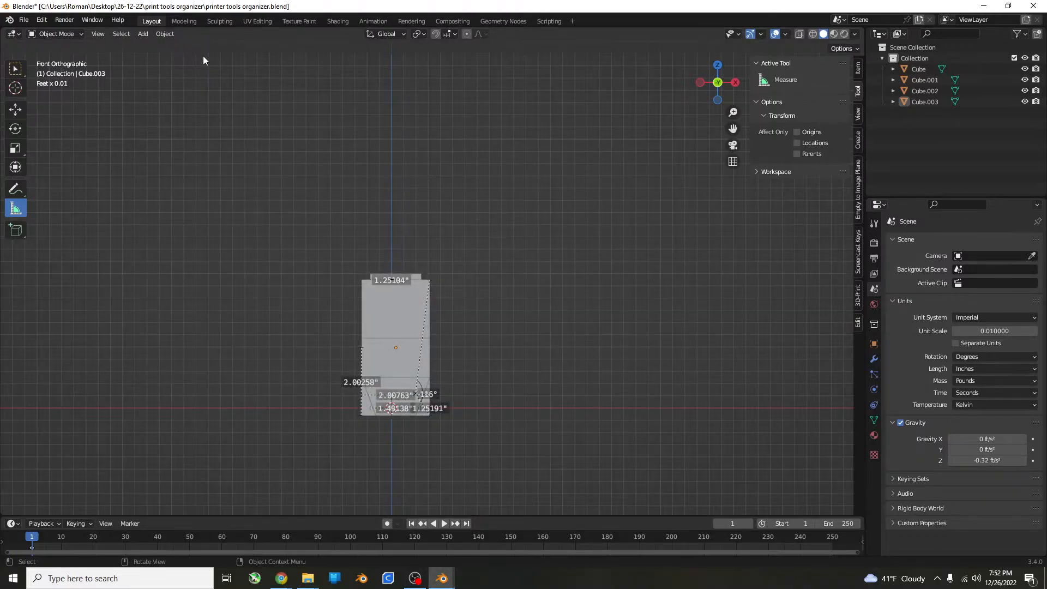
drag(531, 212, 288, 467)
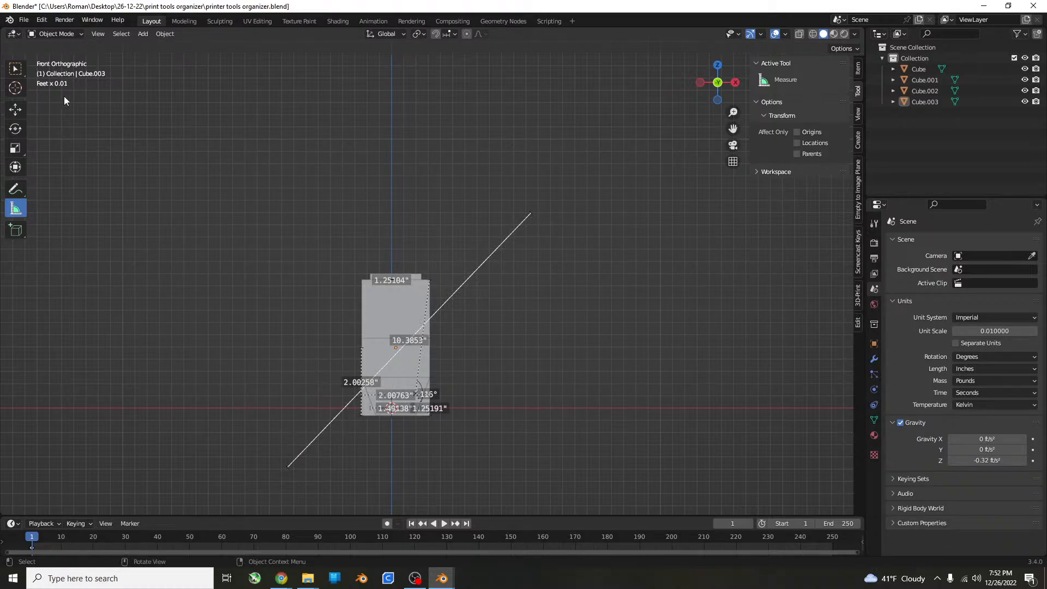
key(ctrl+z)
click(15, 69)
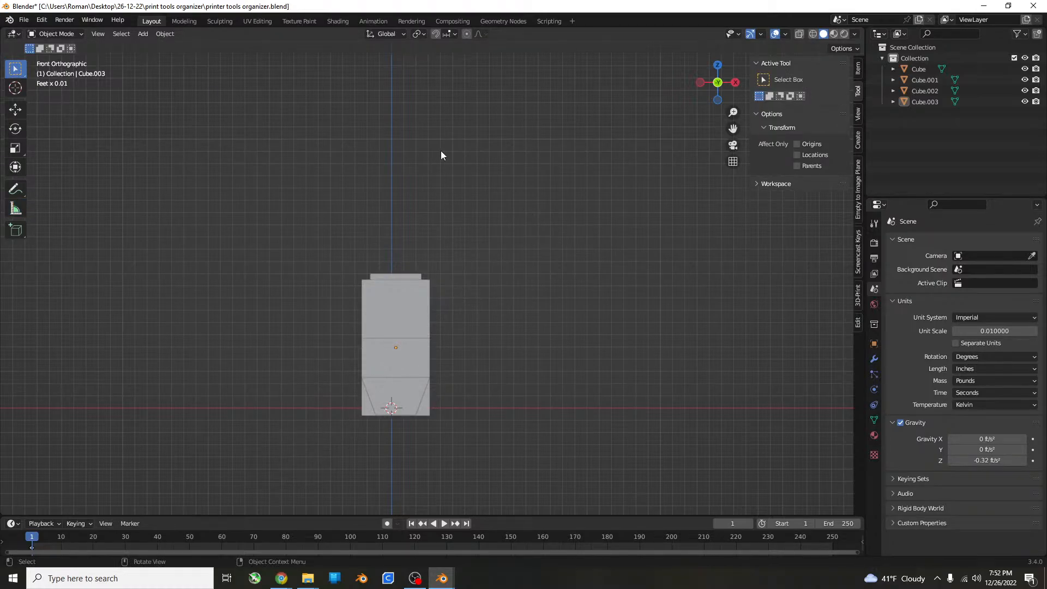
drag(536, 174, 268, 461)
scroll(449, 375, down, 5)
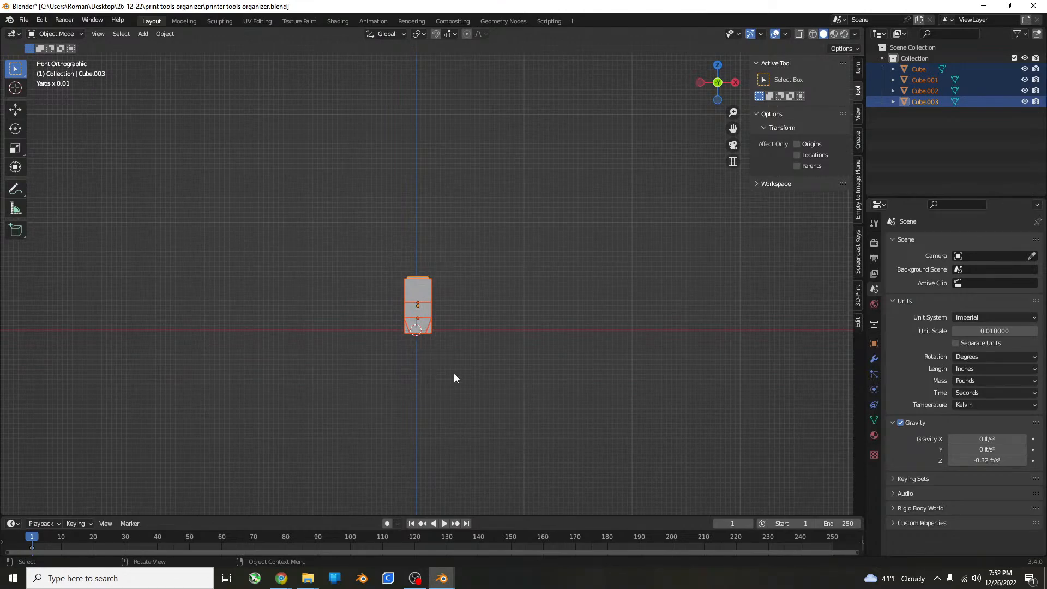
scroll(514, 367, down, 1)
key(shift+d)
key(x)
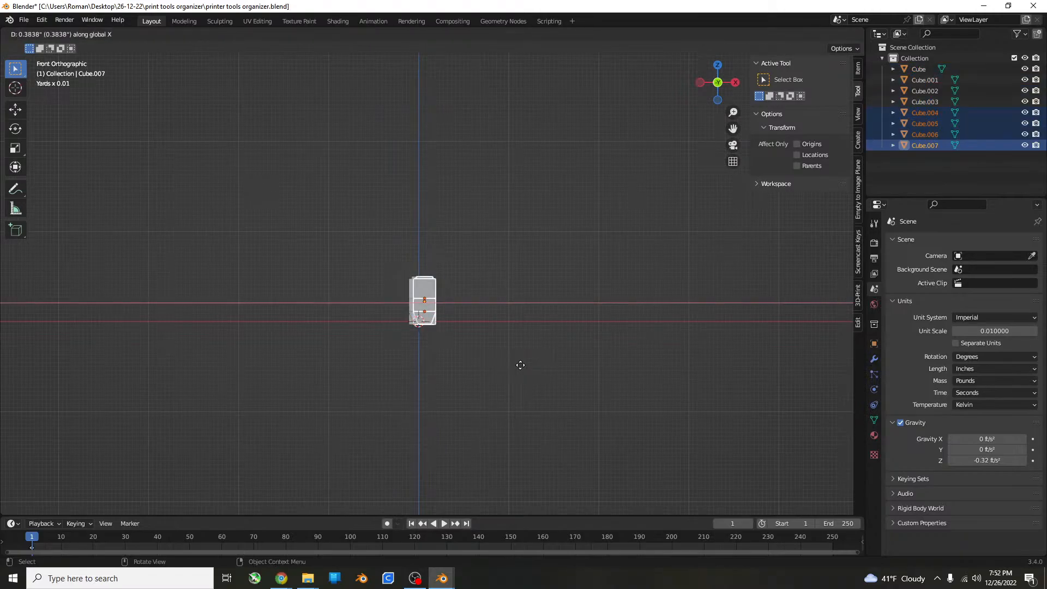
click(613, 356)
Merge the four duplicated parts into one object with the Bool Tool's Auto Boolean Union.
middle_drag(613, 356, 476, 286)
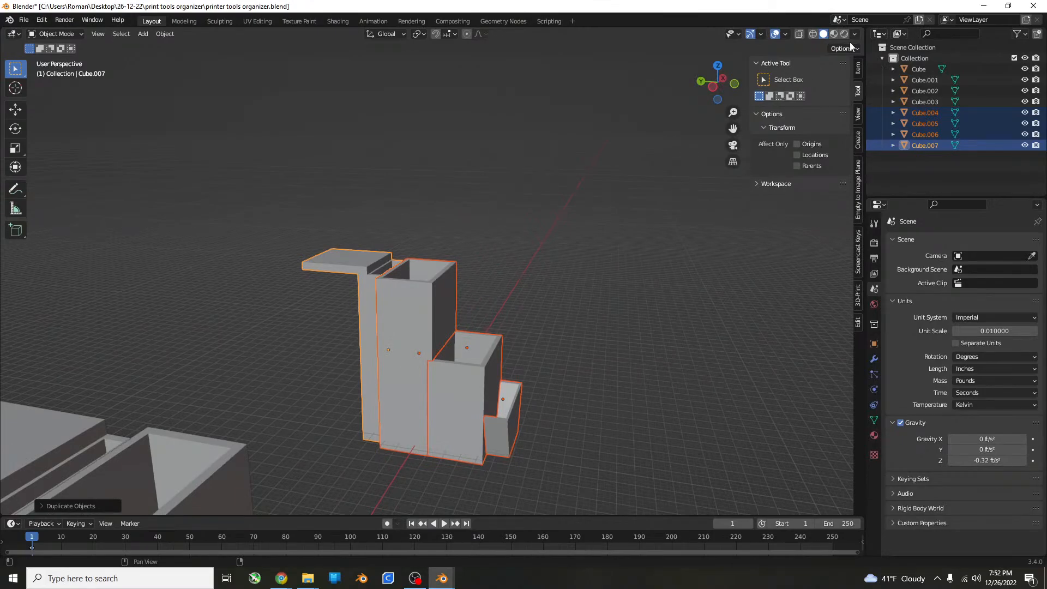
click(857, 325)
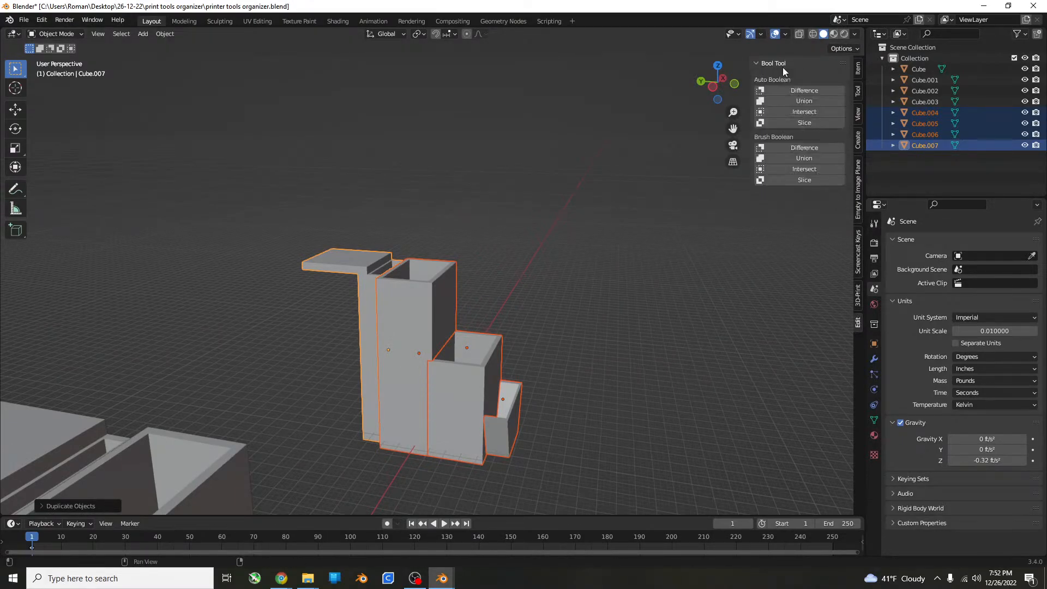
click(807, 101)
Apply All Transforms to the merged organizer and save the file.
middle_drag(573, 229, 391, 314)
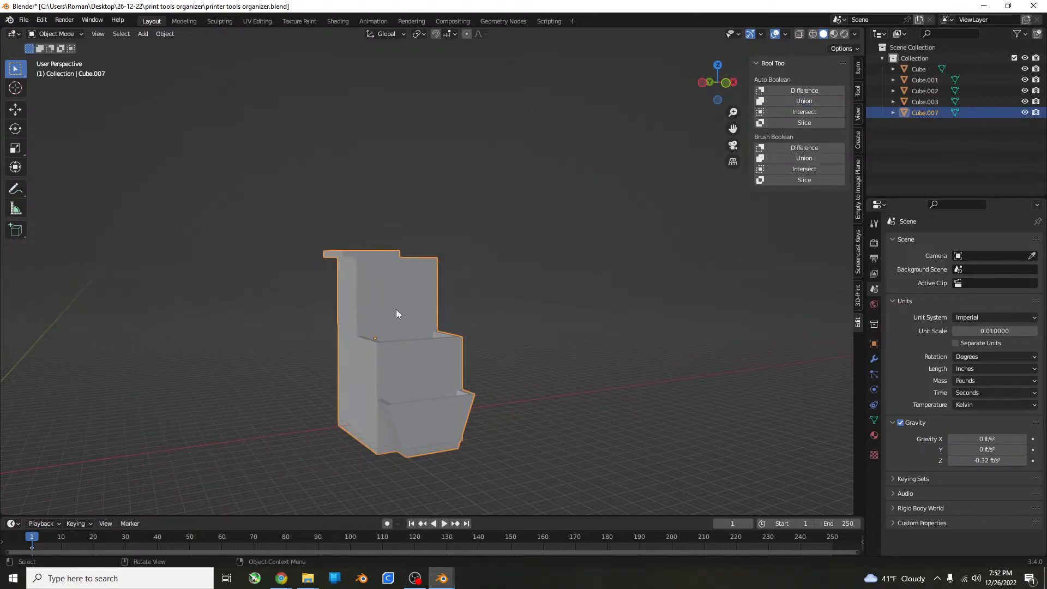
key(ctrl+a)
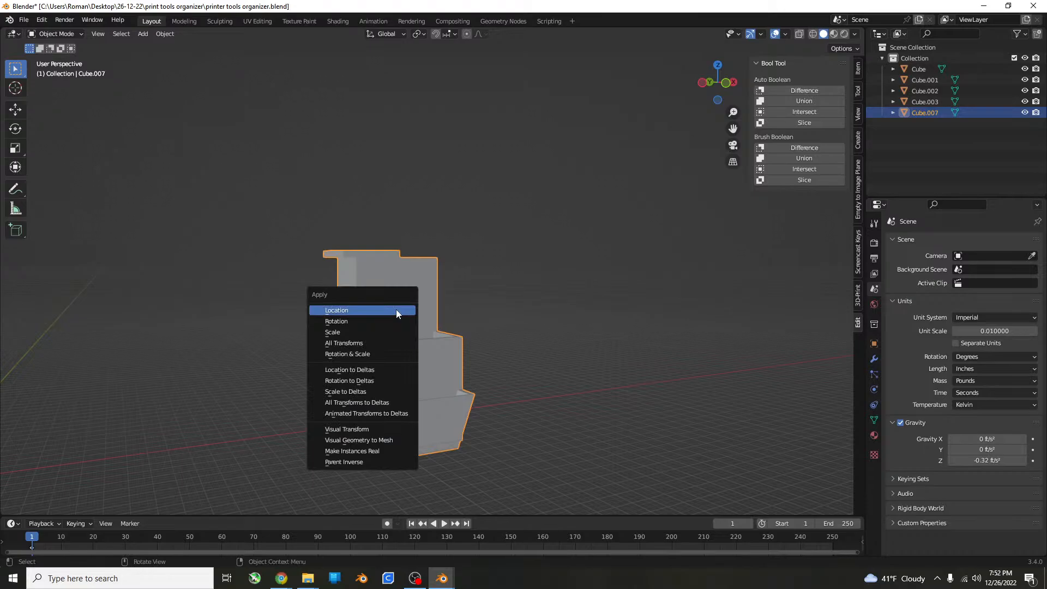
click(393, 342)
key(ctrl+s)
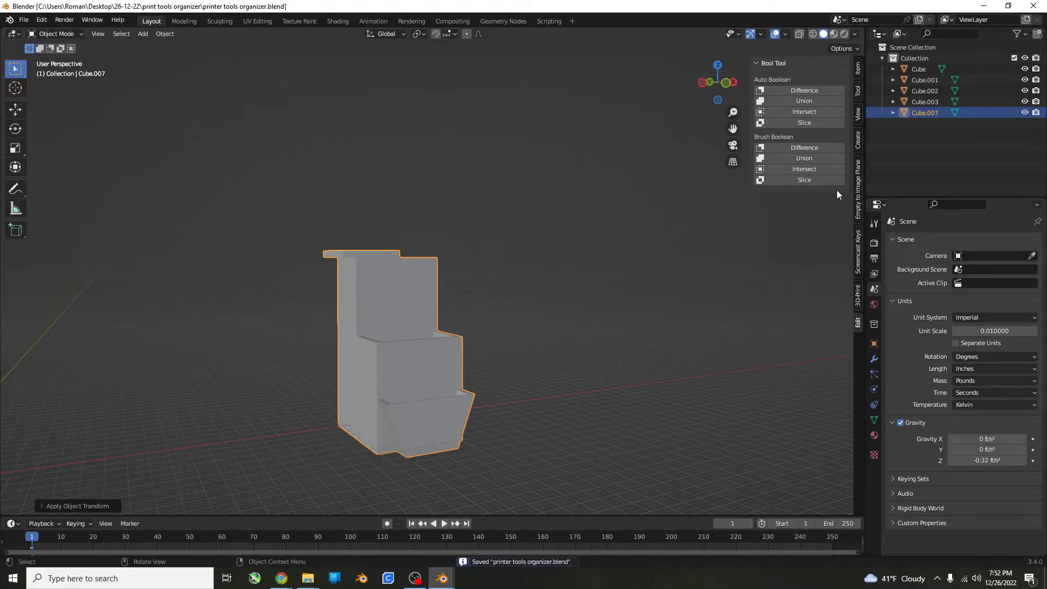
Run the 3D-Print Make Manifold clean-up on the merged organizer.
click(857, 299)
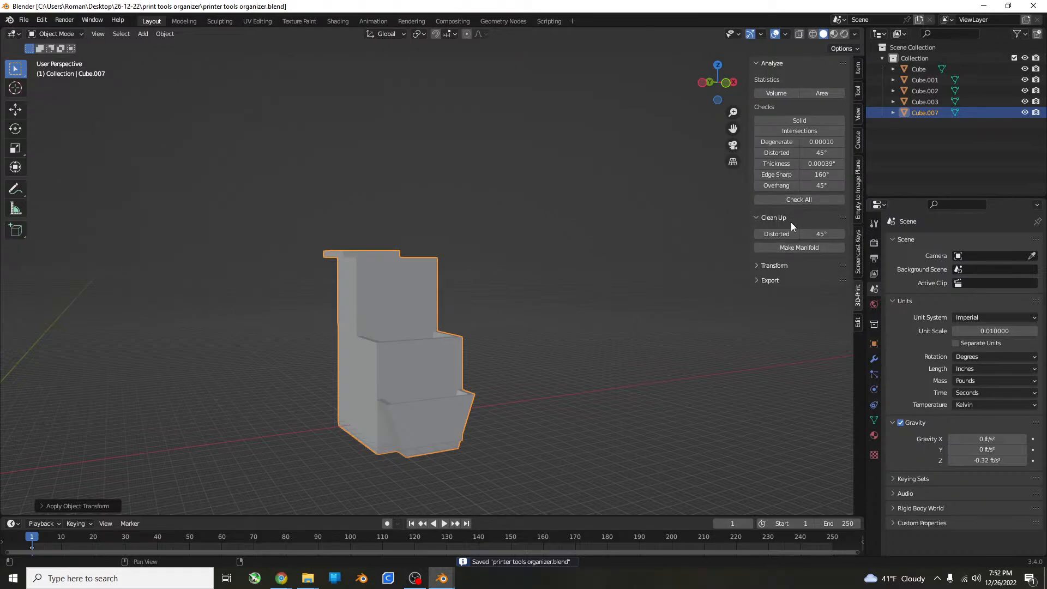
click(790, 248)
middle_drag(516, 265, 718, 260)
Export the merged organizer in STL format into a new STLS folder inside the print tools organizer folder.
click(761, 280)
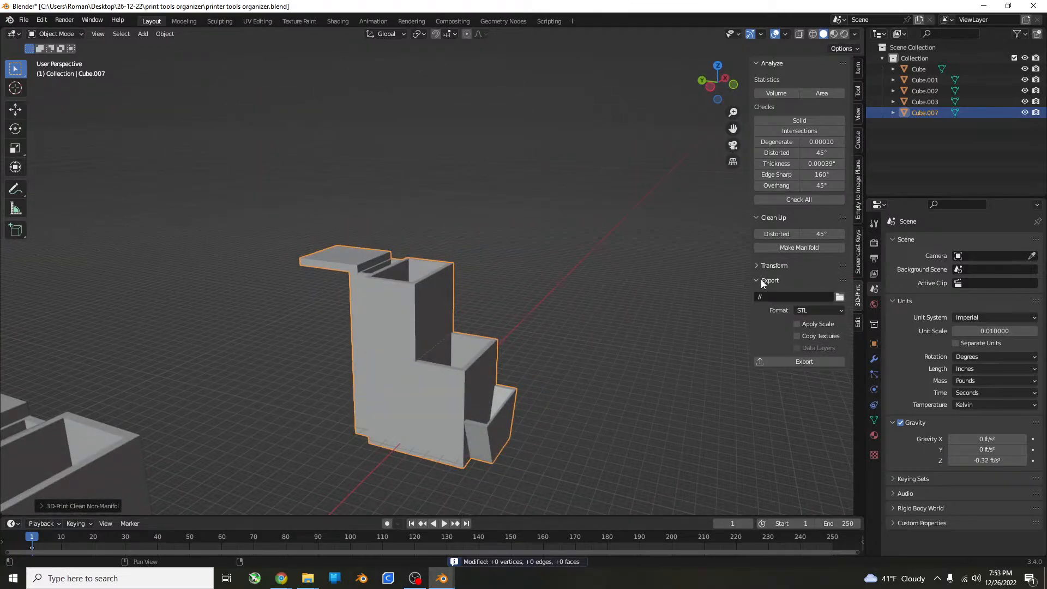
click(840, 297)
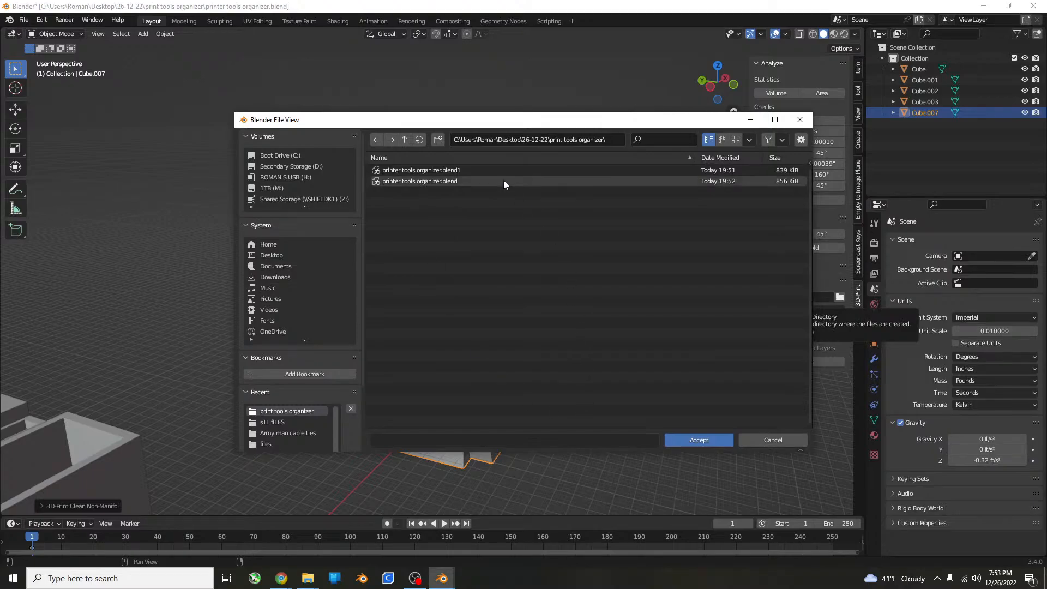
click(437, 140)
text(STLS)
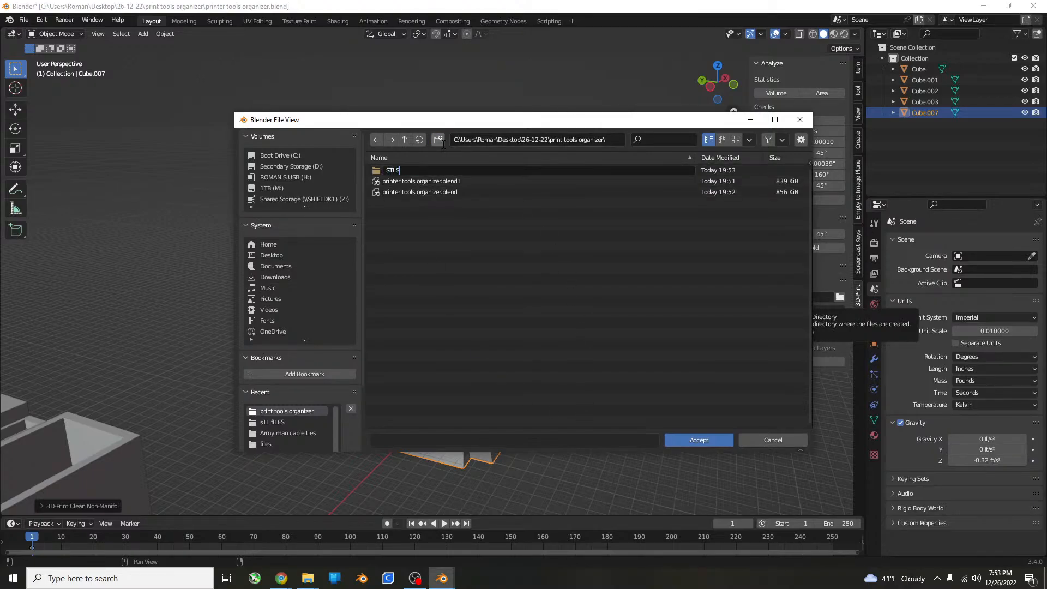
key(Return)
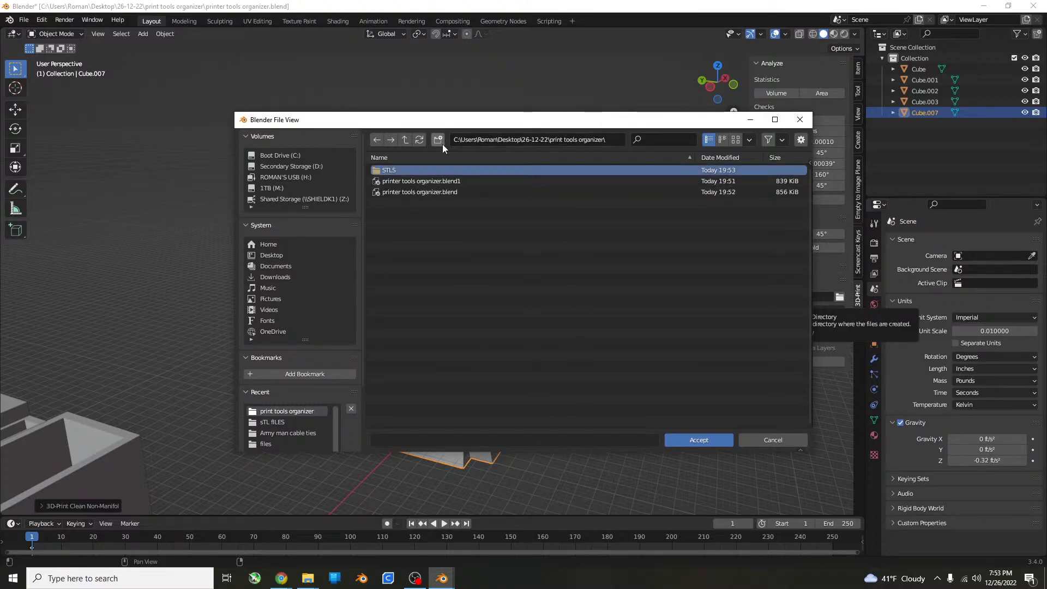
click(444, 169)
click(698, 439)
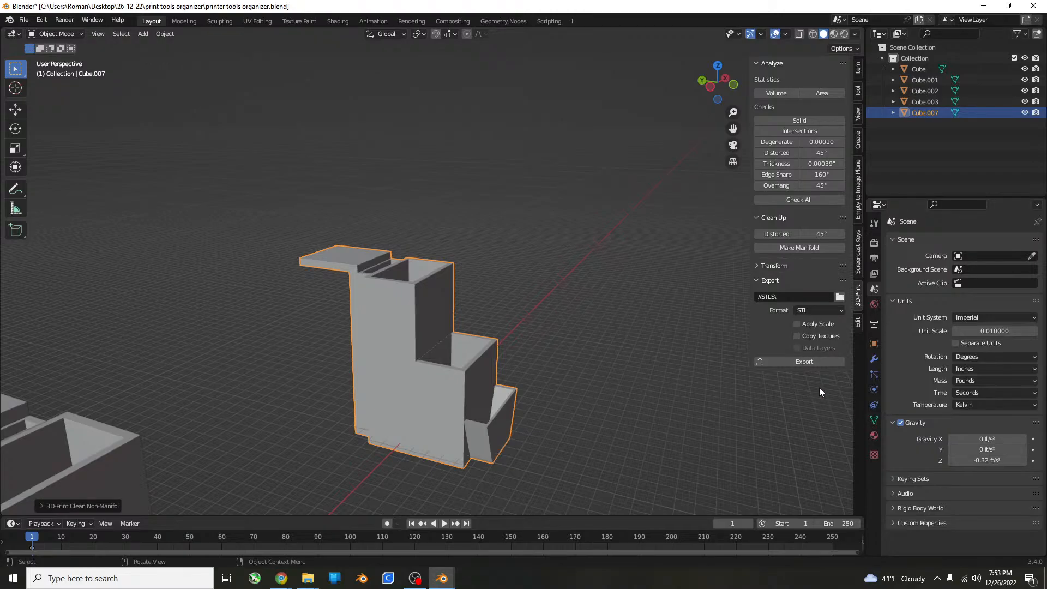
click(813, 362)
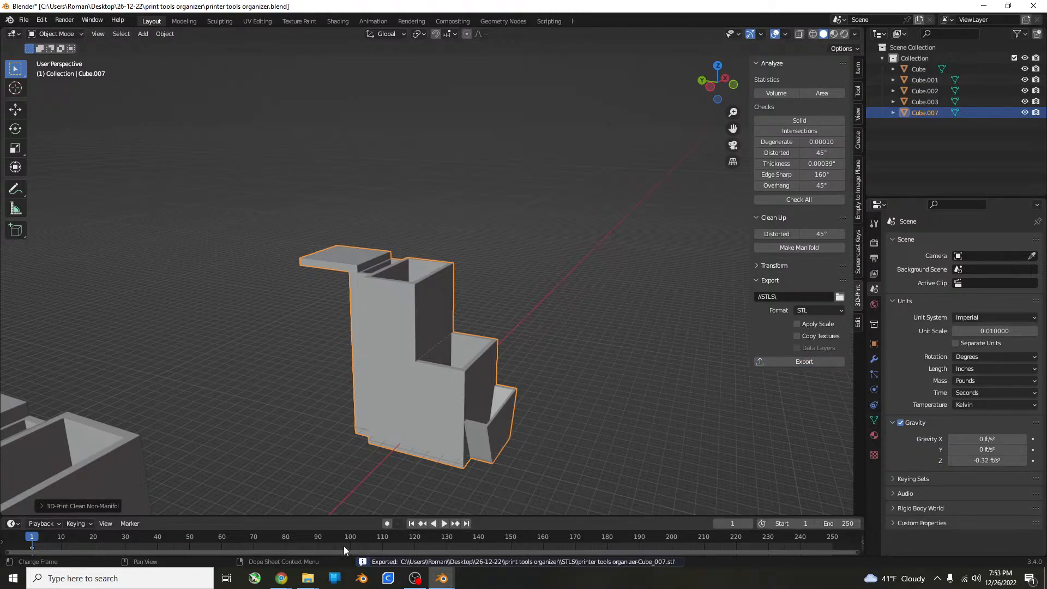
Switch to File Explorer.
click(155, 577)
click(480, 576)
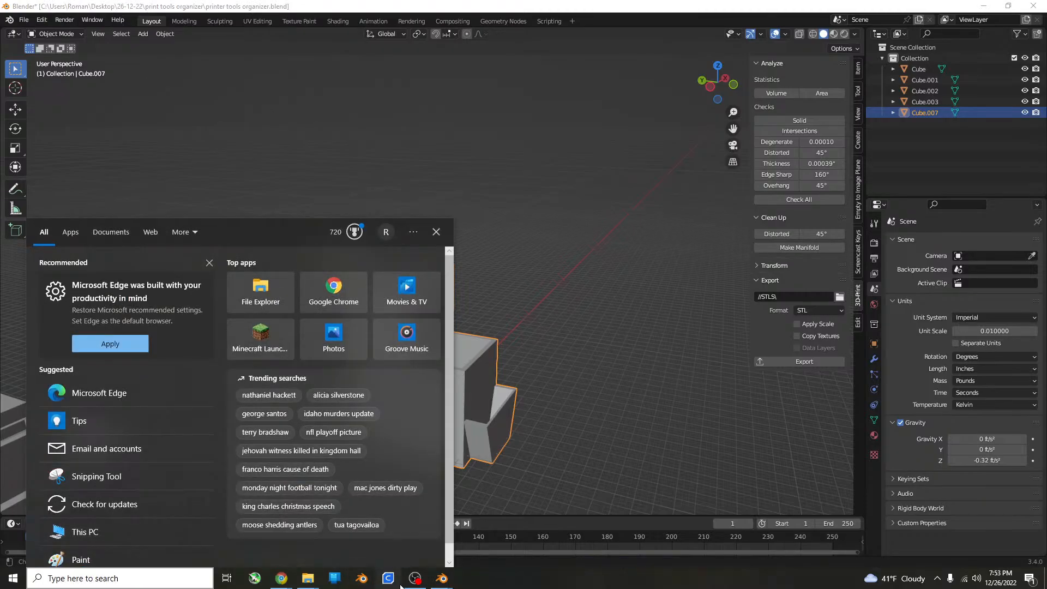
mouse_move(309, 576)
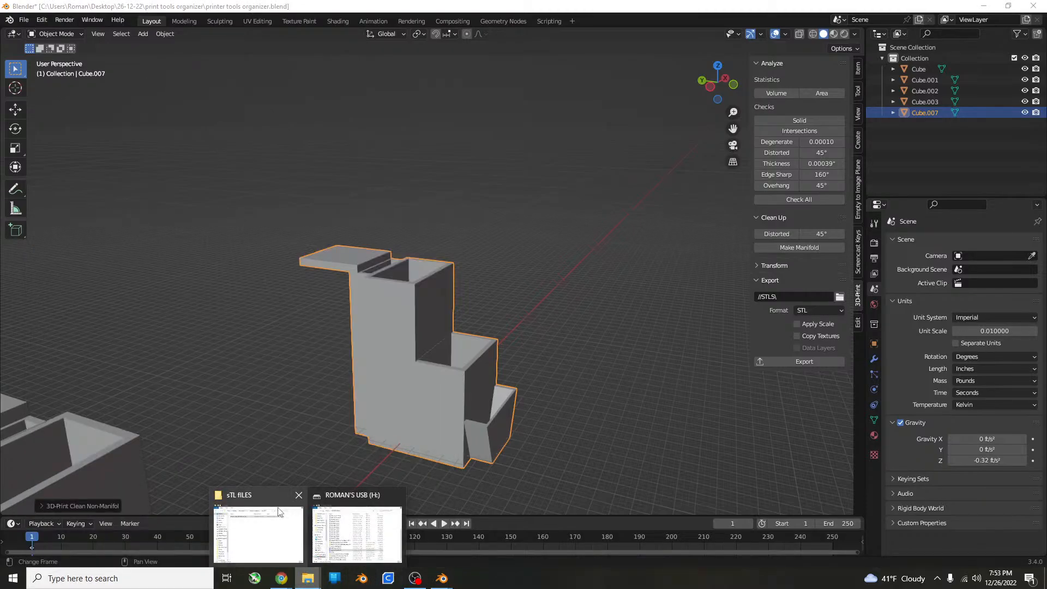
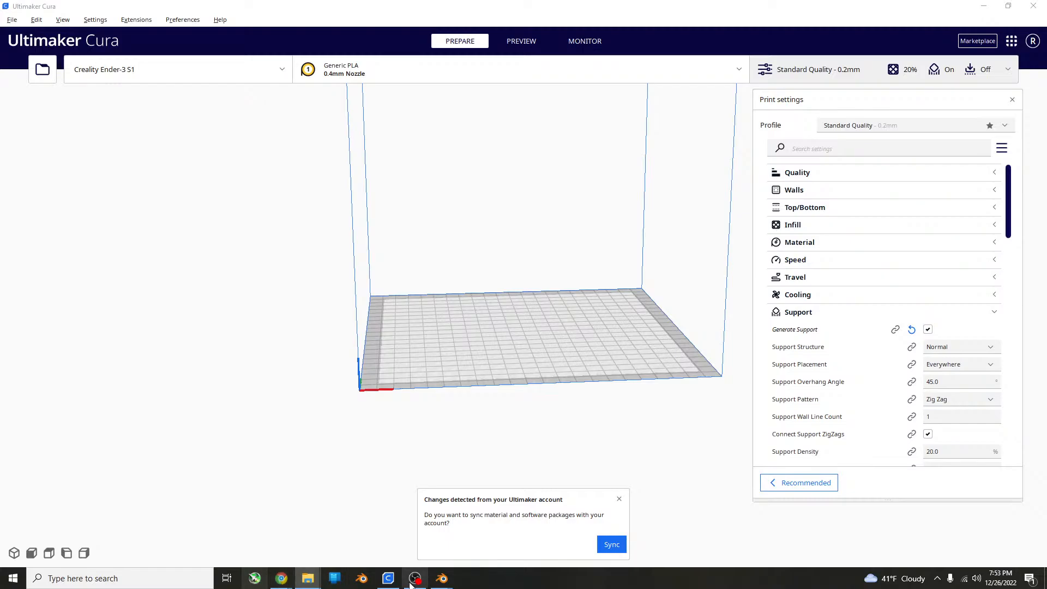
Switch to Blender and export the merged organizer again in STL format to the STLS folder.
mouse_move(442, 578)
click(489, 515)
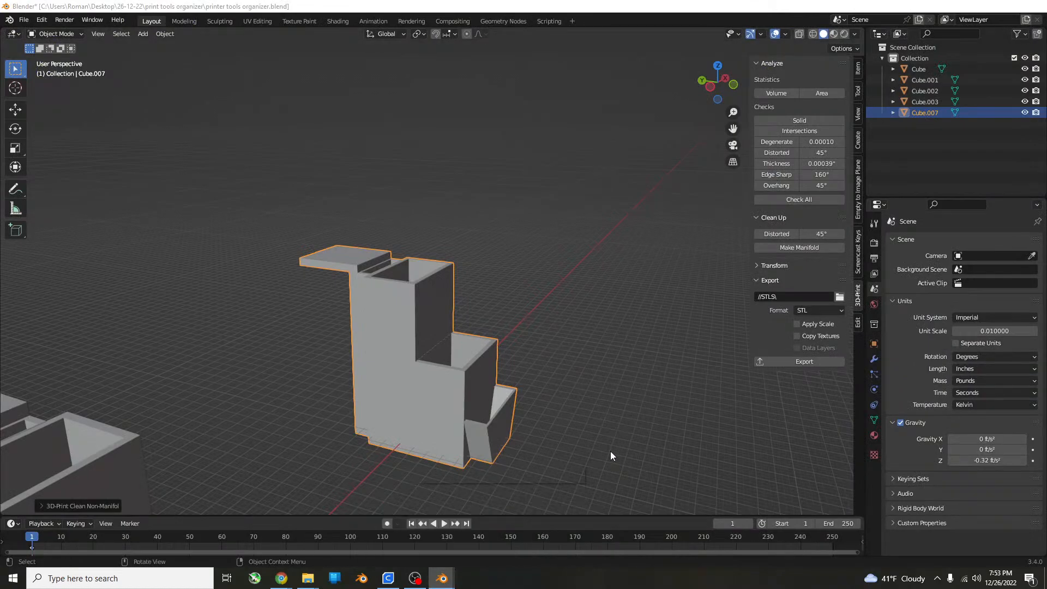
click(823, 363)
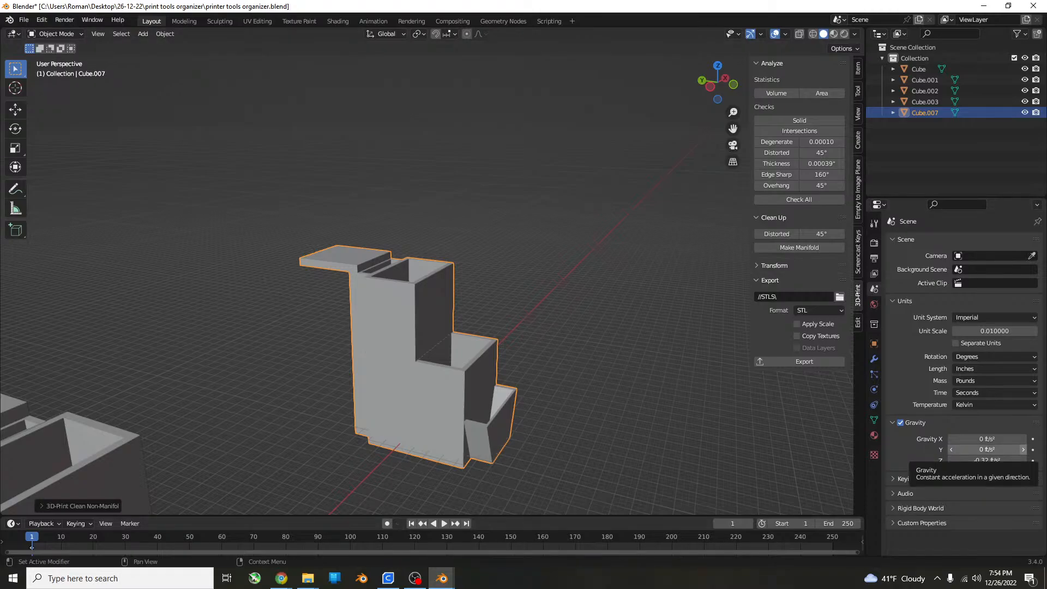
Load the exported printer tools organizer-Cube_007 STL from File Explorer into Ultimaker Cura and select the model on the build plate.
click(307, 578)
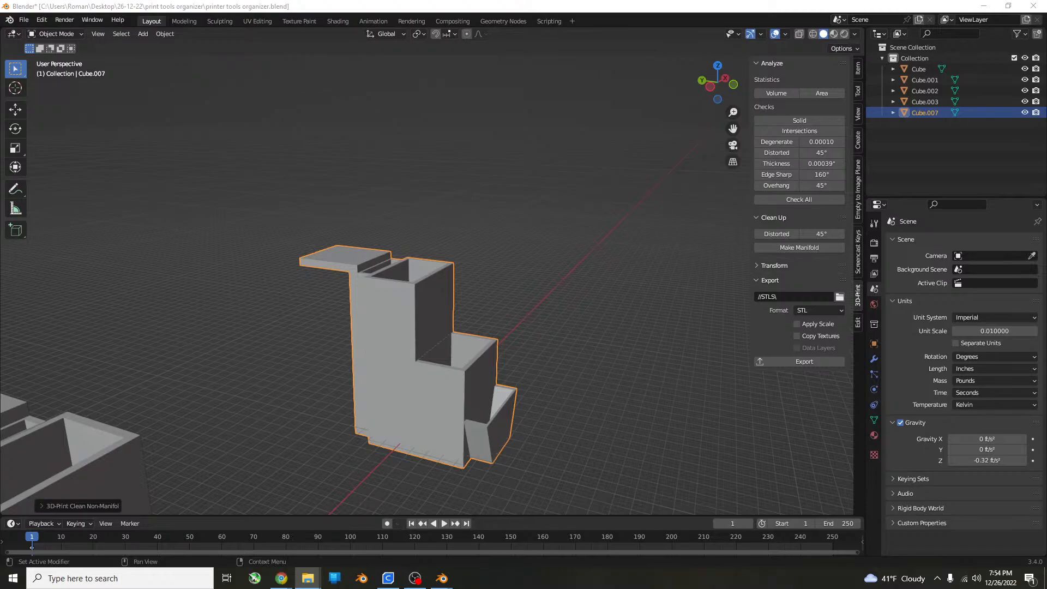
click(388, 578)
mouse_move(936, 343)
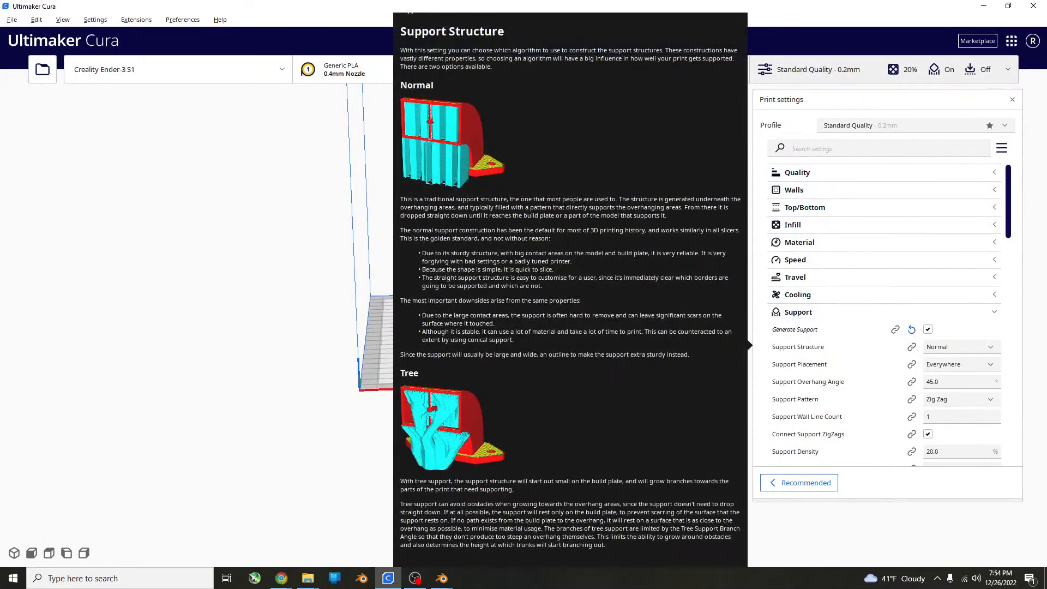
drag(1046, 261, 353, 266)
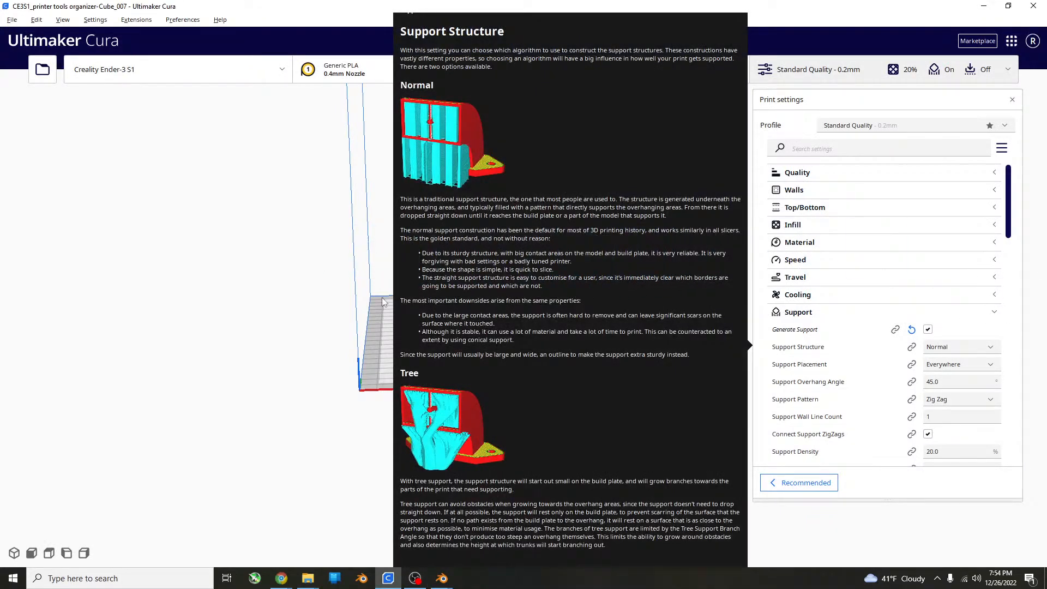
scroll(361, 280, up, 4)
scroll(361, 279, up, 3)
right_drag(436, 299, 535, 371)
scroll(579, 329, up, 4)
click(518, 414)
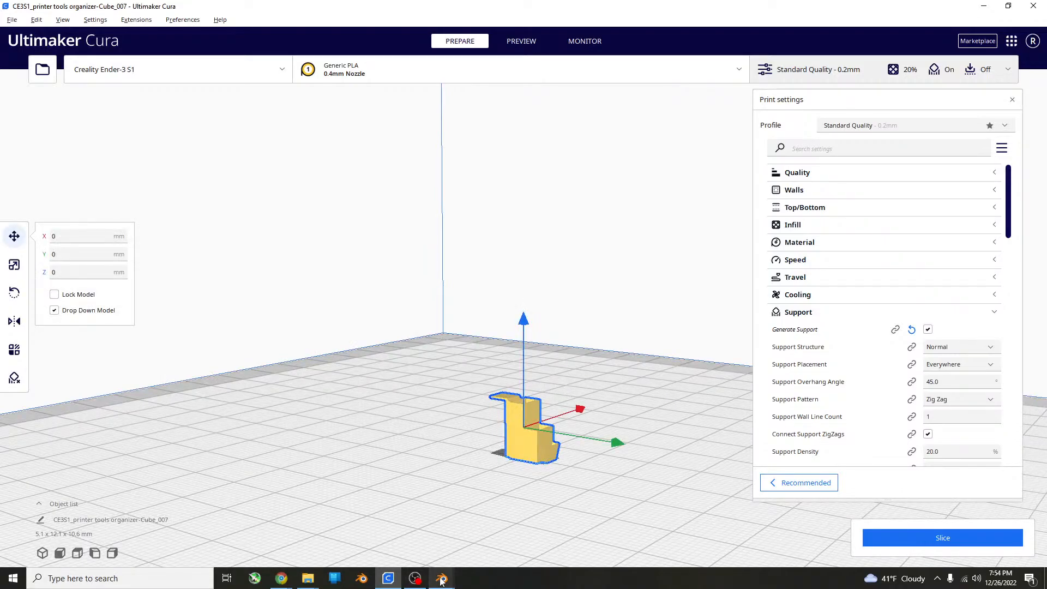
Switch to Blender and measure the merged organizer's full height in the front view.
mouse_move(441, 577)
click(501, 518)
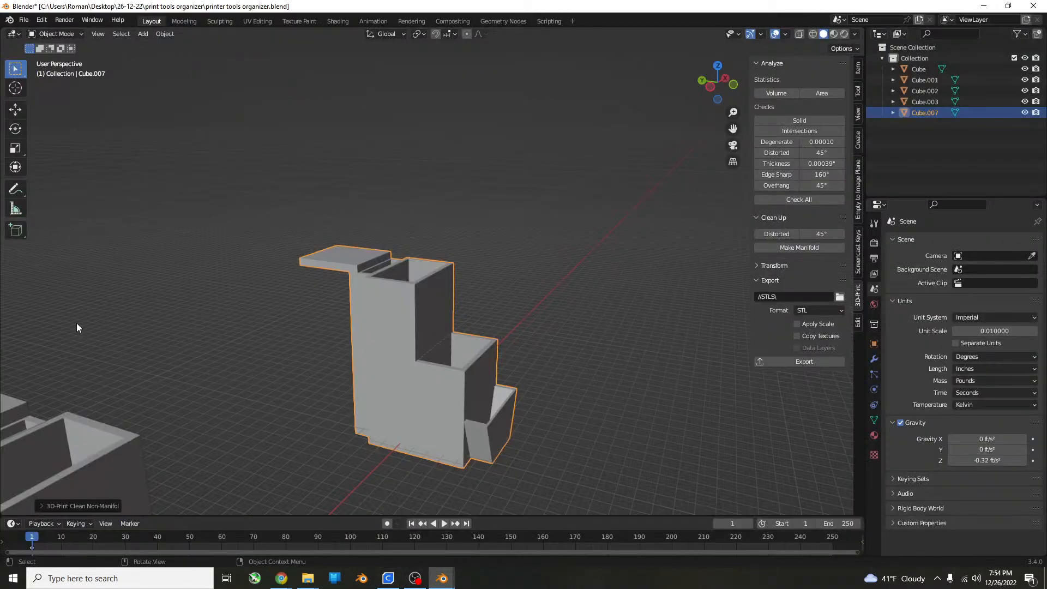
key(KP_1)
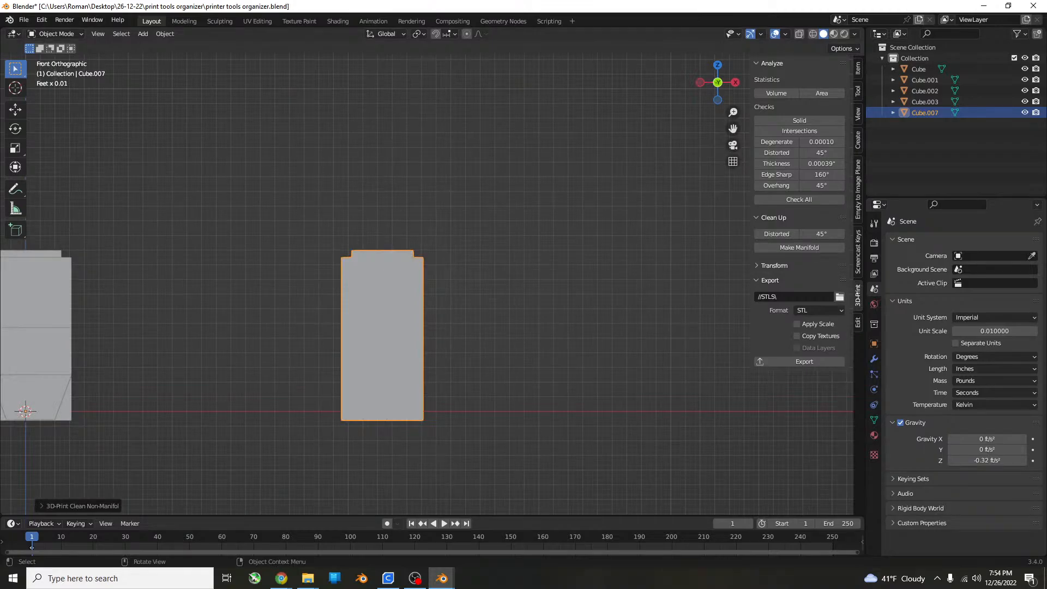
click(15, 209)
scroll(462, 466, up, 6)
scroll(456, 447, down, 1)
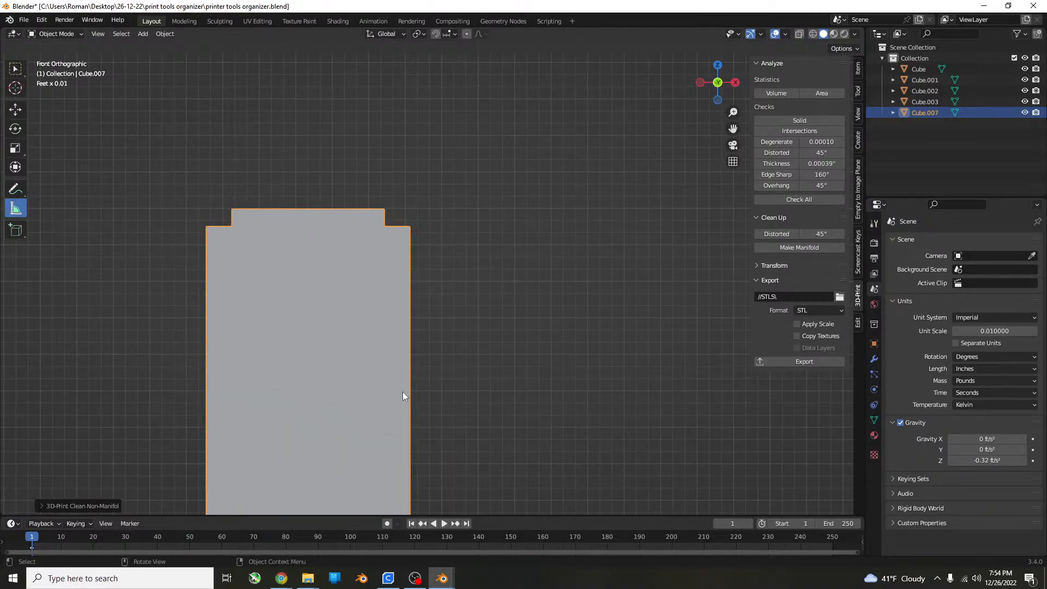
shift+middle_drag(402, 391, 409, 231)
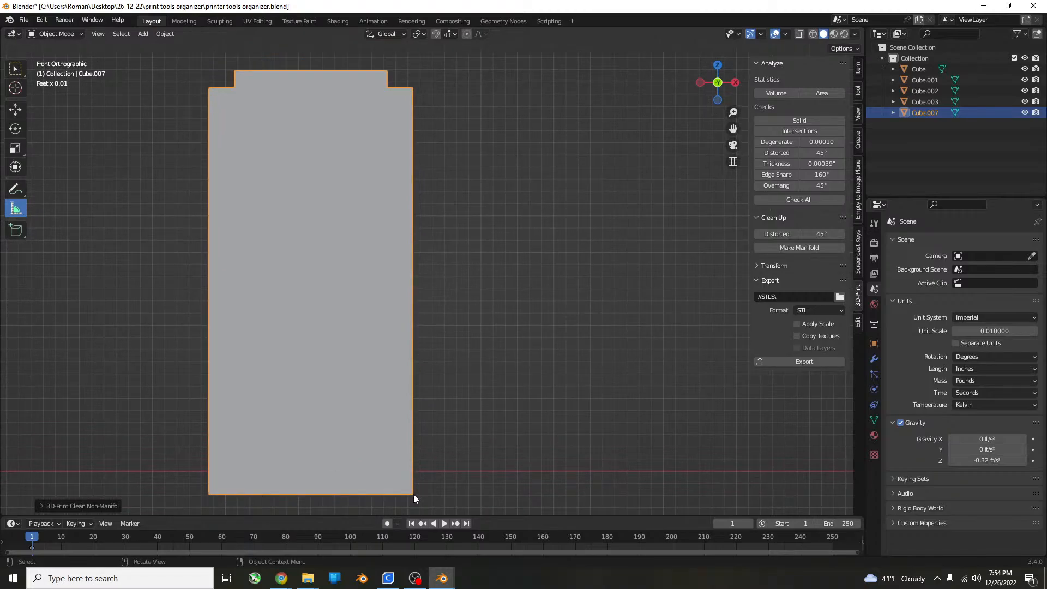
drag(414, 494, 413, 69)
key(alt+Tab)
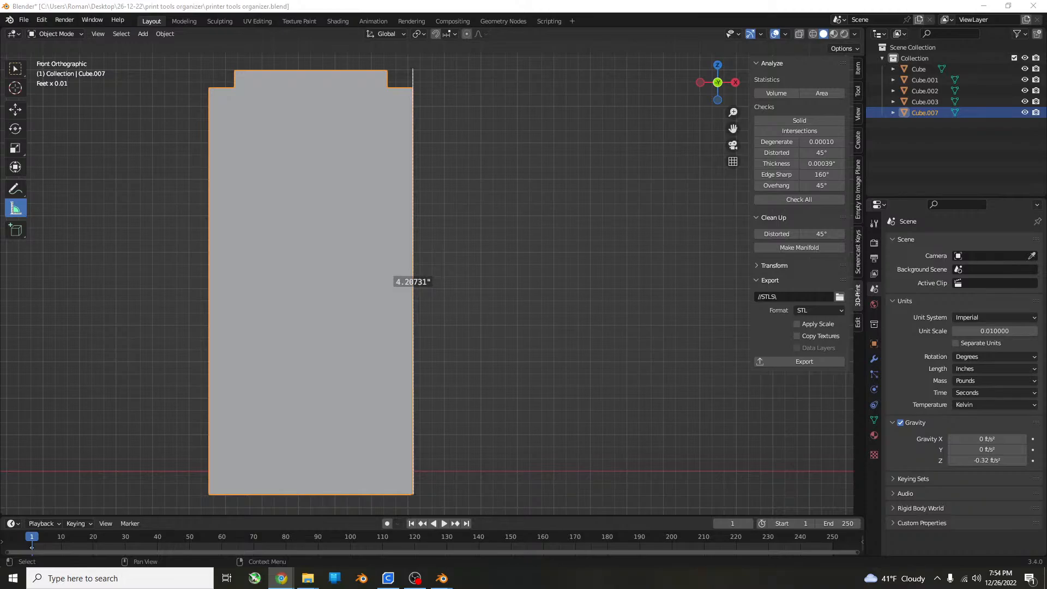
Switch to Ultimaker Cura and scale the organizer uniformly to a Z height of 106 mm.
click(388, 578)
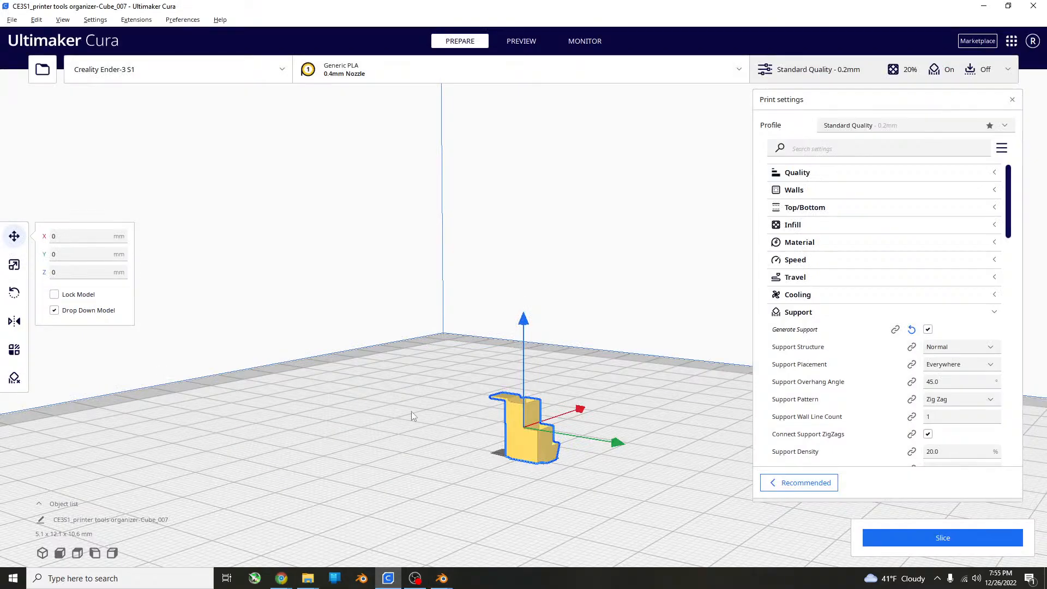
click(14, 264)
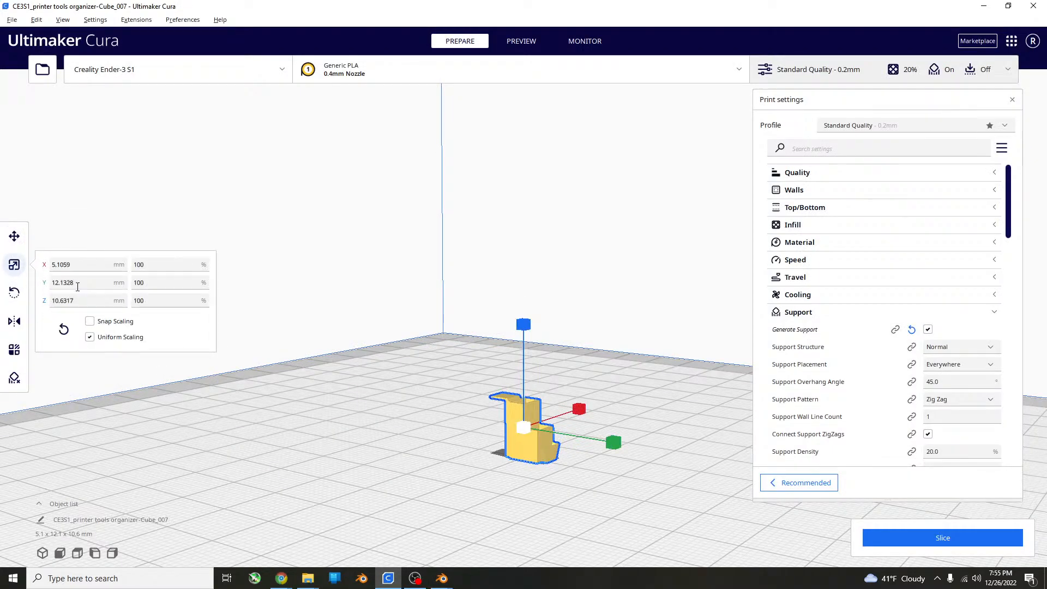
click(80, 299)
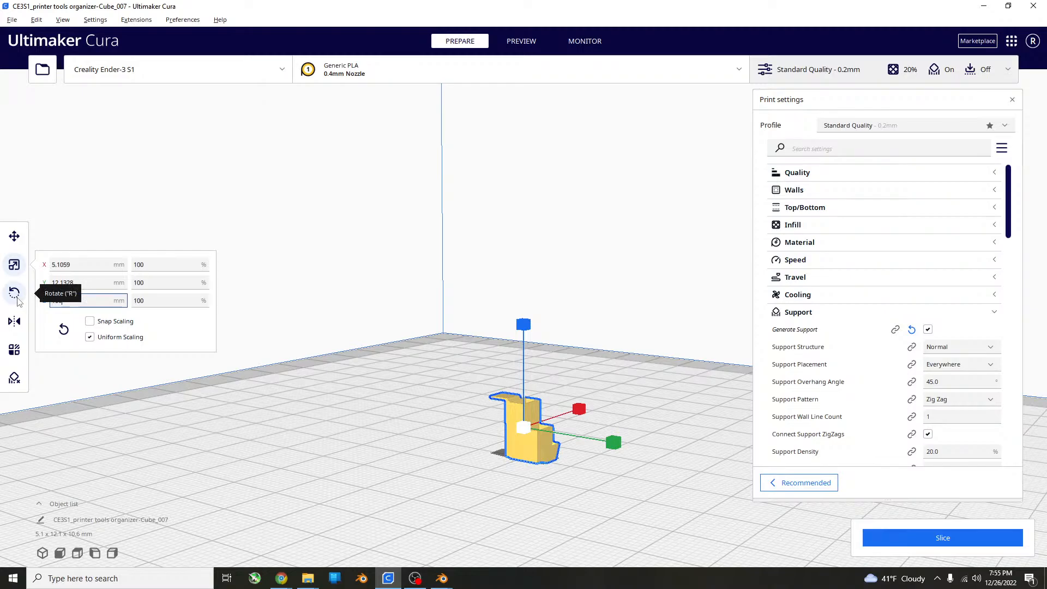
key(Return)
scroll(420, 296, down, 6)
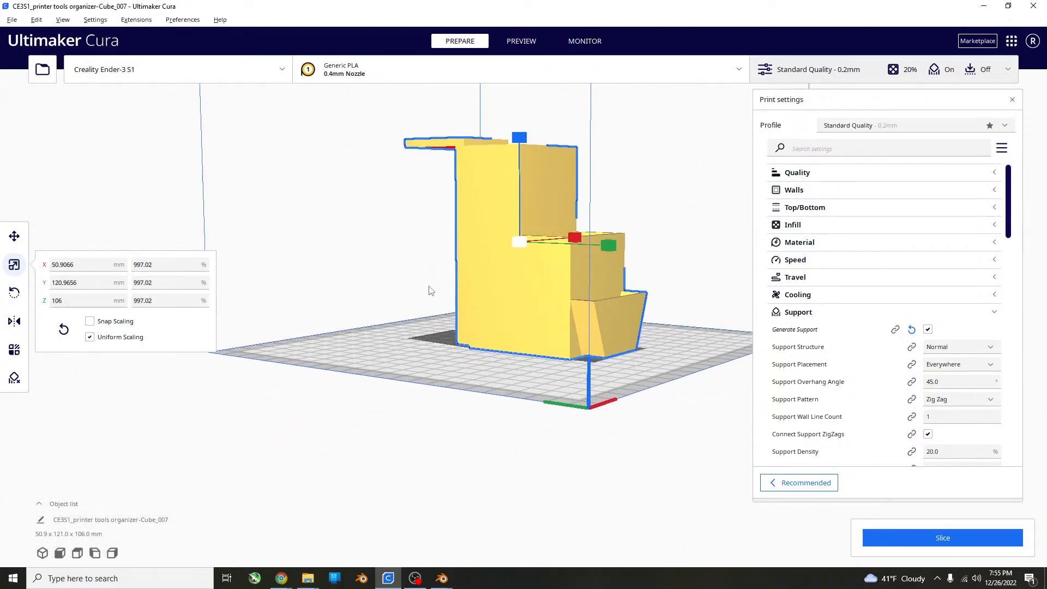
scroll(431, 290, down, 5)
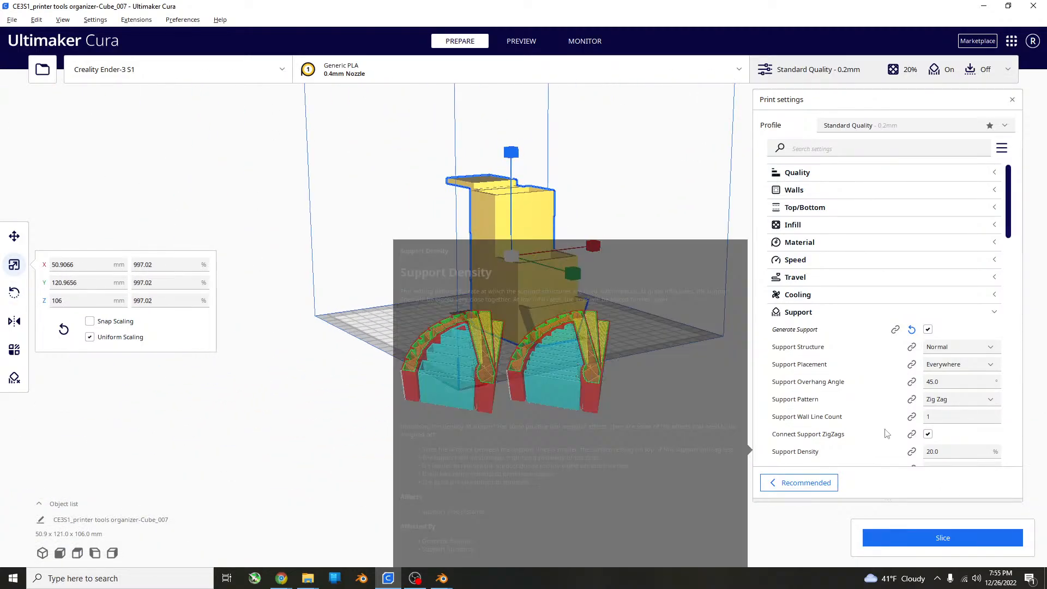
Slice the organizer, close the print settings and inspect the model around its rear hanging tab.
click(970, 543)
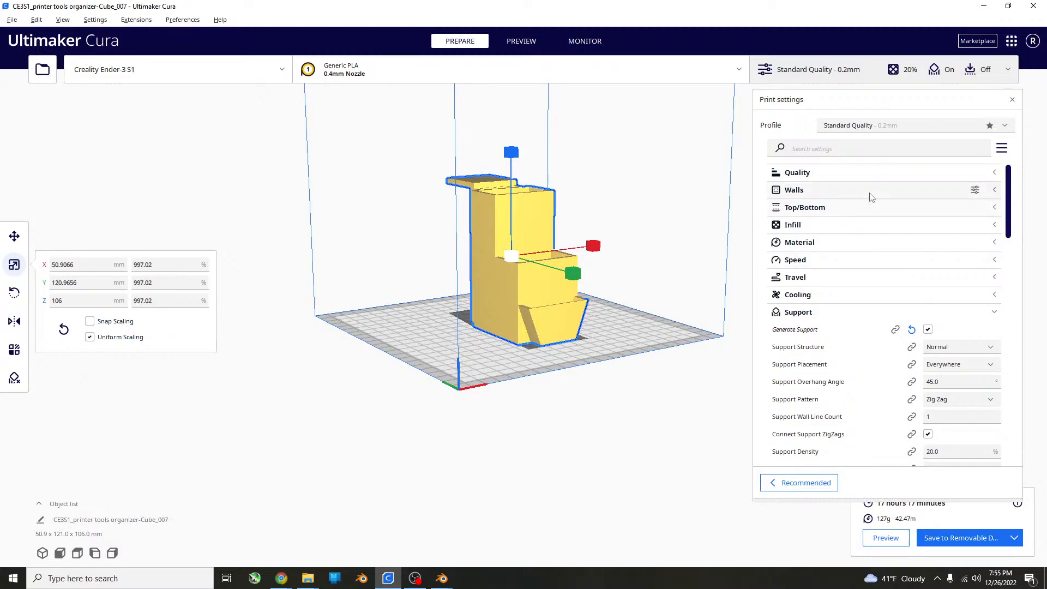
click(1012, 100)
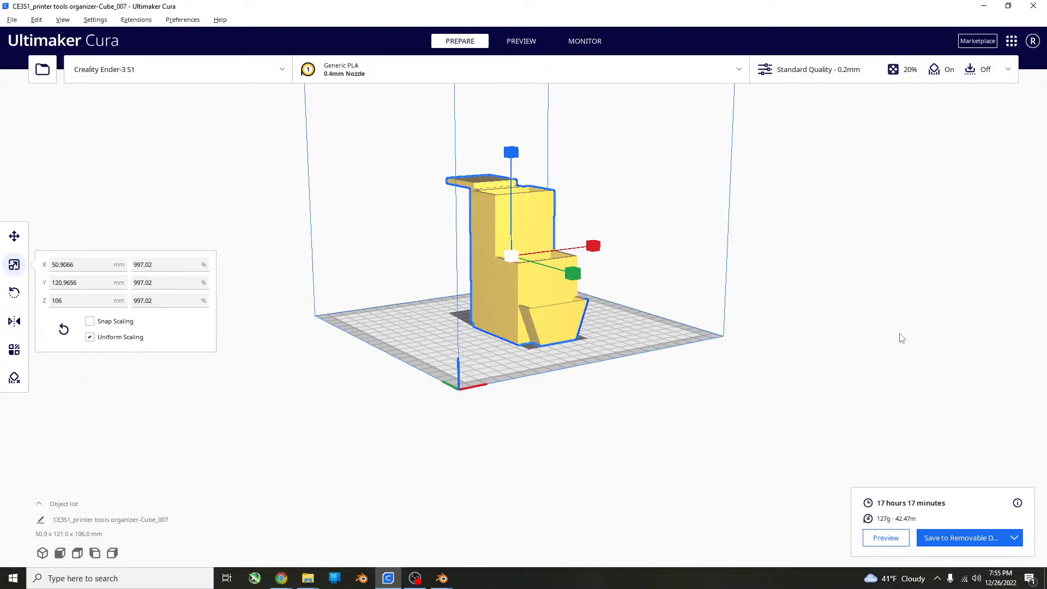
right_drag(702, 253, 934, 280)
scroll(724, 273, up, 5)
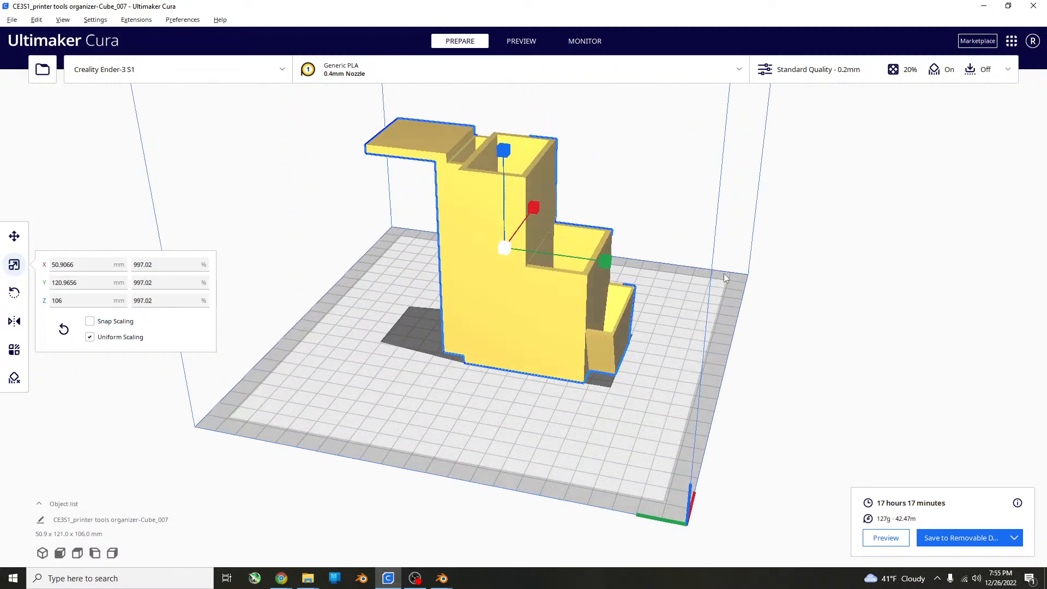
right_drag(629, 293, 730, 258)
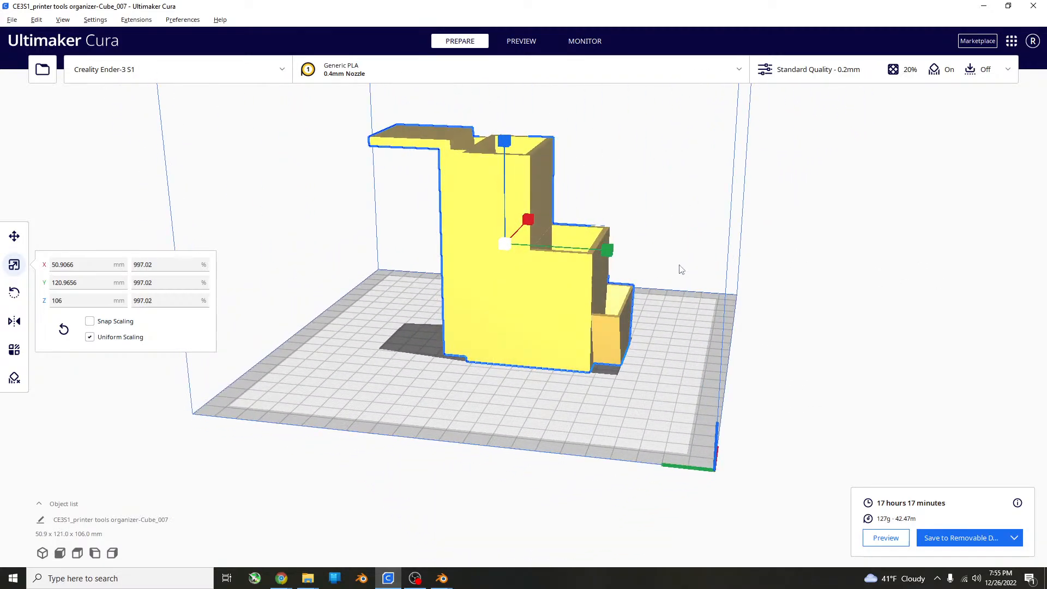
right_drag(579, 207, 884, 272)
right_drag(713, 325, 600, 262)
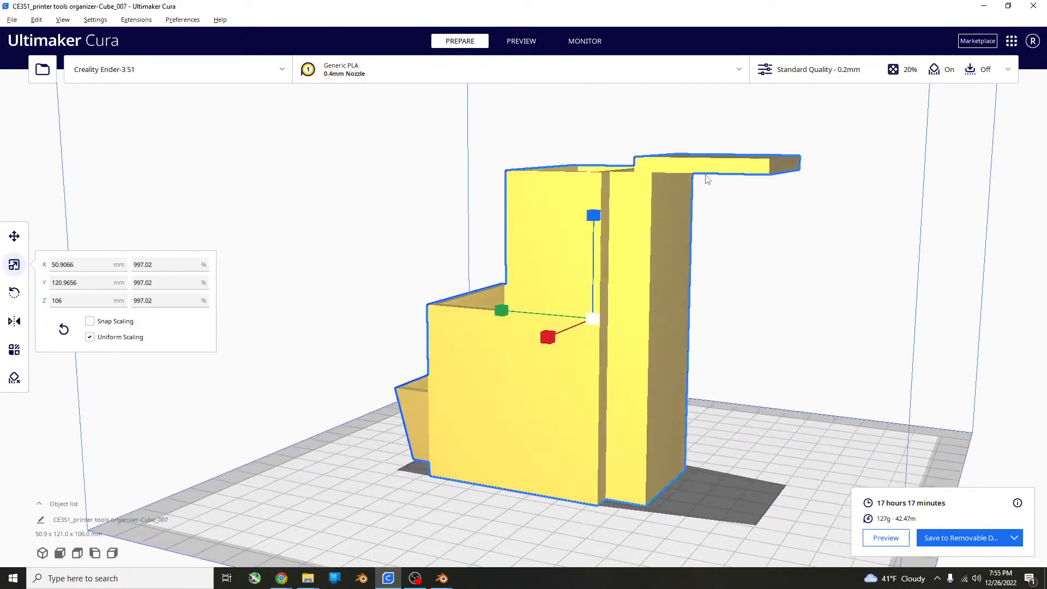
Switch to Blender, duplicate the merged organizer and place the copy beside it, on the side away from the original boxes.
mouse_move(441, 579)
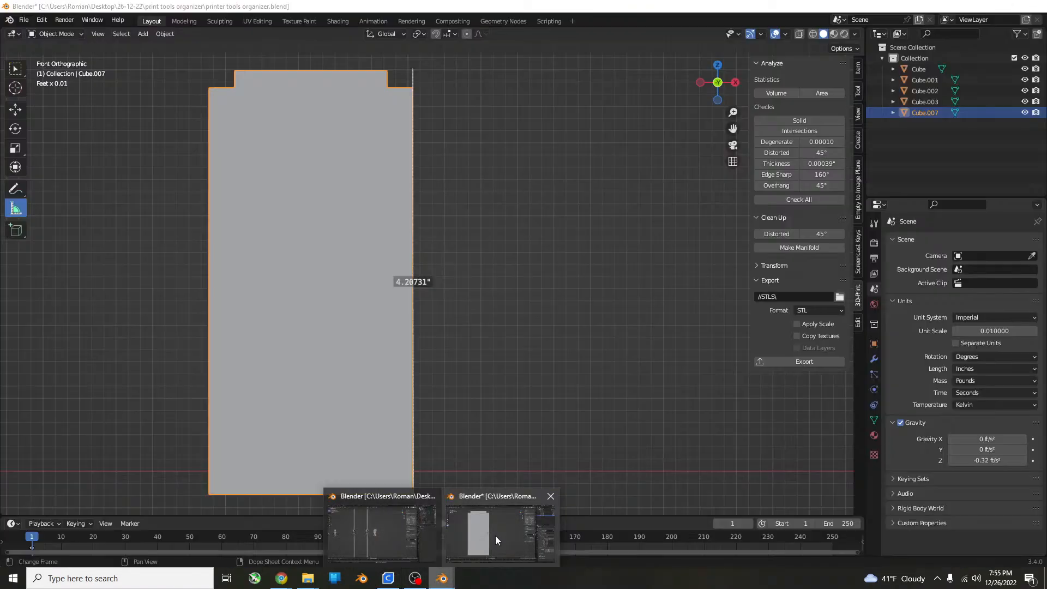
click(495, 534)
right_click(490, 304)
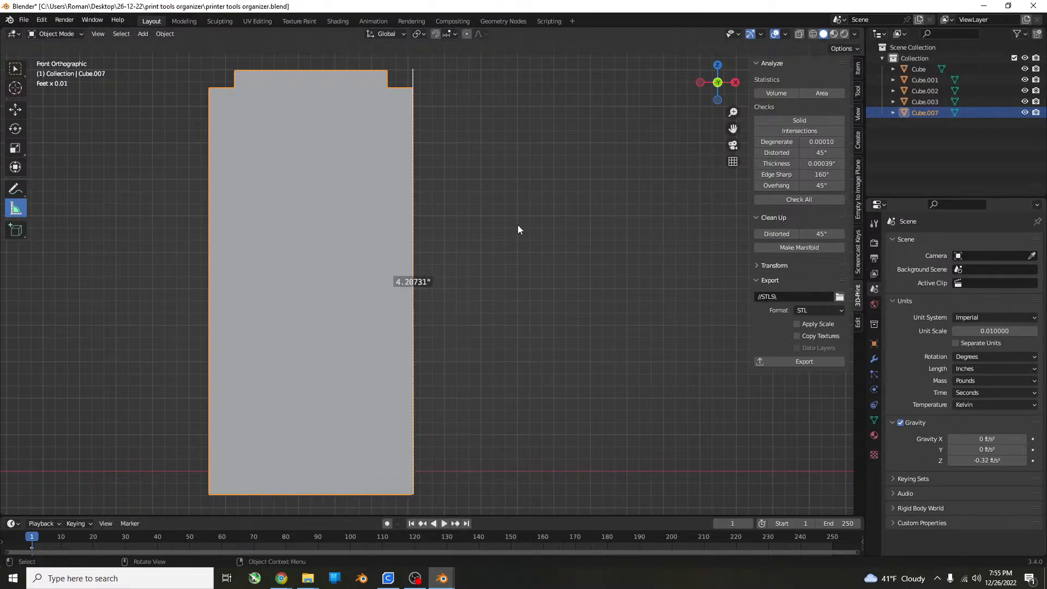
middle_drag(565, 189, 456, 388)
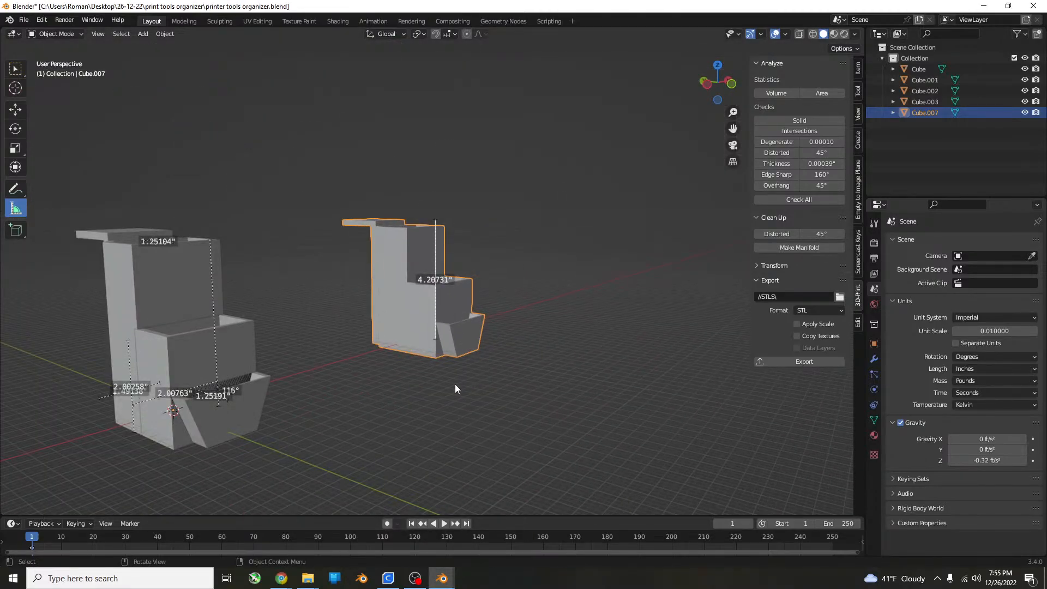
click(160, 290)
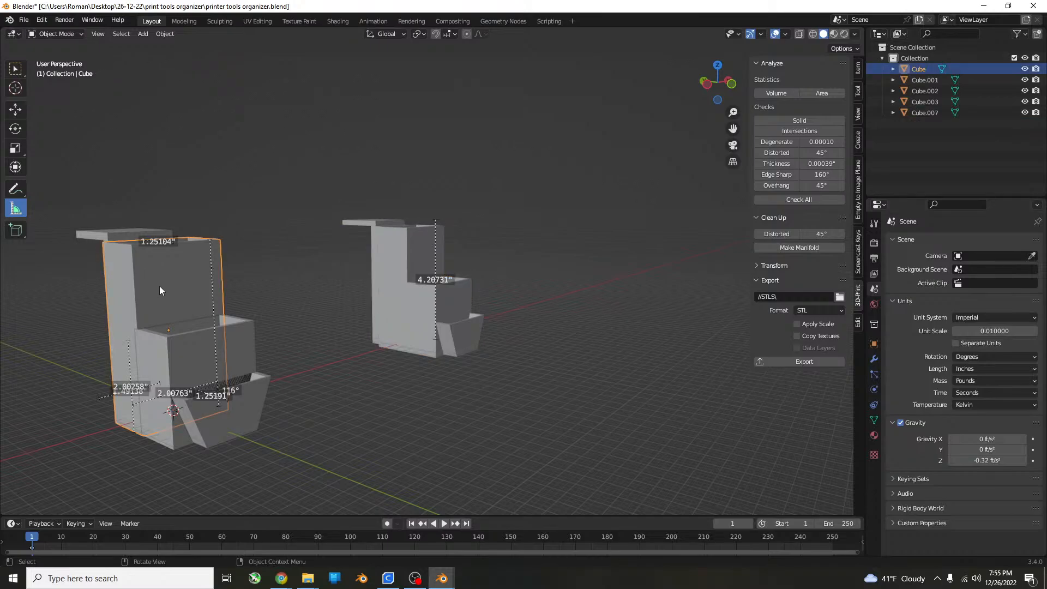
click(390, 262)
key(KP_1)
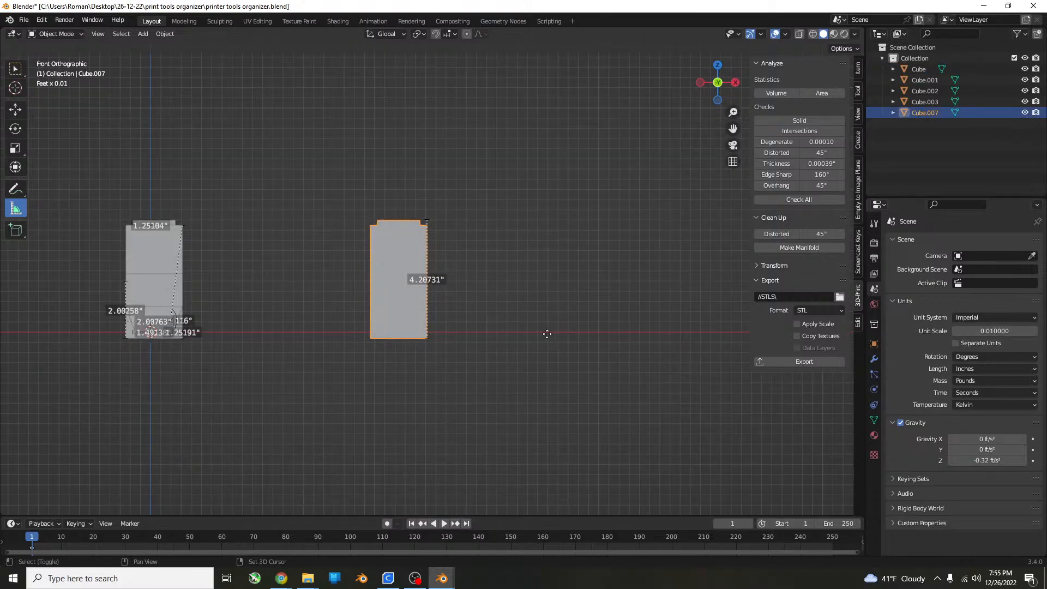
key(shift+d)
click(705, 320)
middle_drag(706, 321, 679, 290)
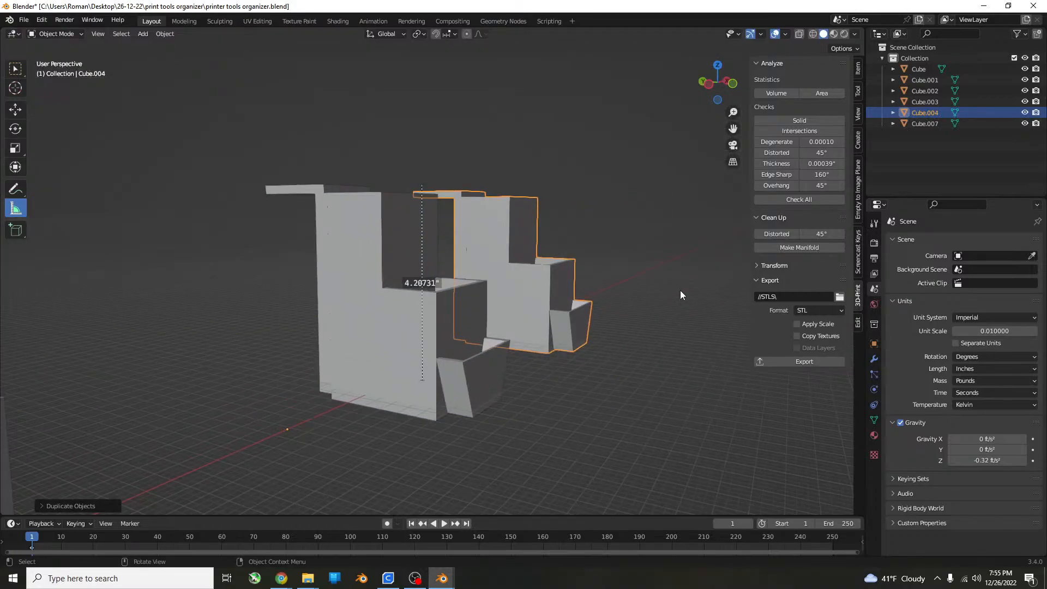
Start mesh editing on the duplicated organizer in face selection mode.
scroll(679, 290, up, 4)
shift+middle_drag(475, 247, 556, 439)
middle_drag(497, 378, 352, 457)
key(Tab)
click(114, 34)
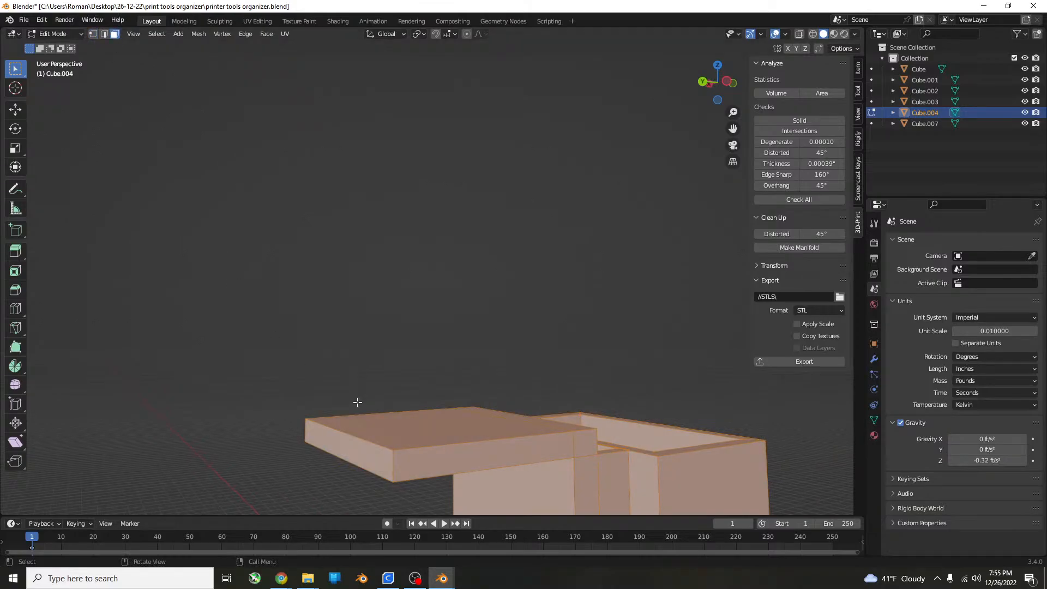
click(366, 467)
middle_drag(448, 431, 537, 388)
key(ctrl+KP_Add)
key(ctrl+KP_Add)
shift+click(448, 457)
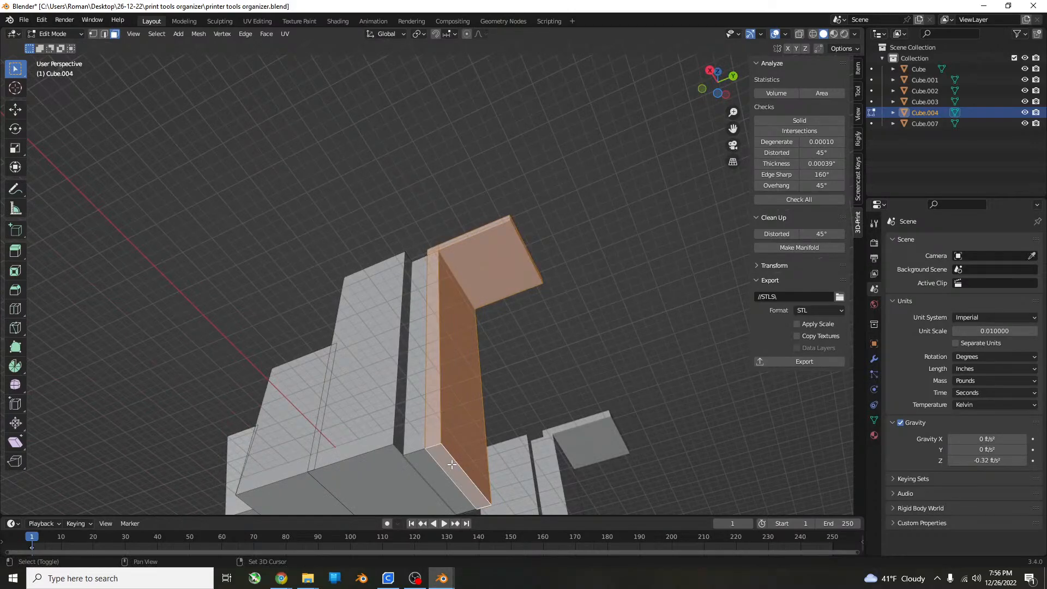
key(super)
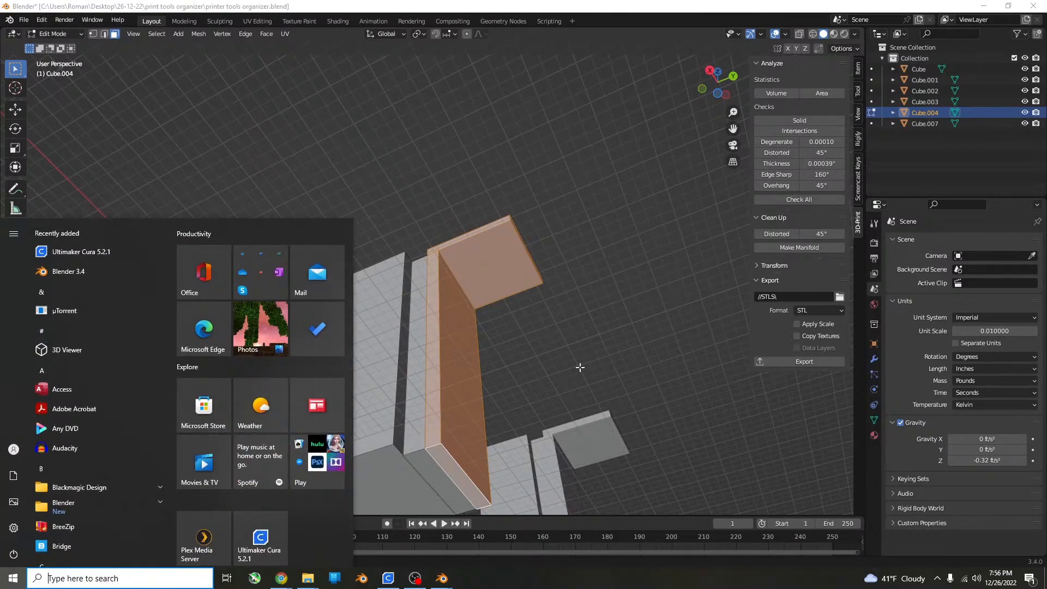
text(x)
click(570, 325)
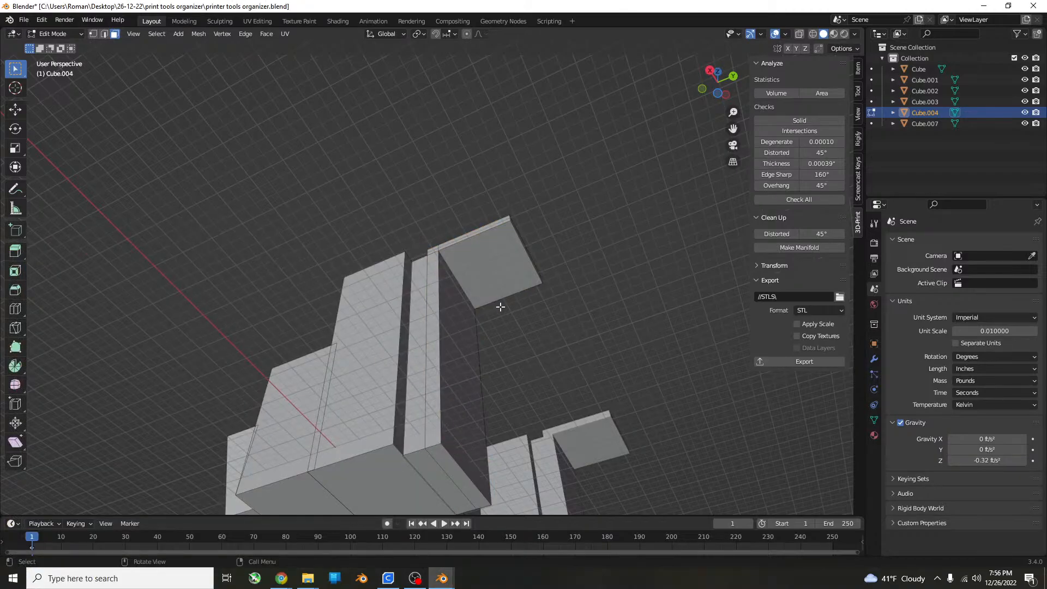
Select the faces of the duplicated organizer's hanging tab and its supporting back panel, and dissolve them to remove the tab.
middle_drag(501, 307, 528, 257)
click(529, 256)
key(ctrl+KP_Add)
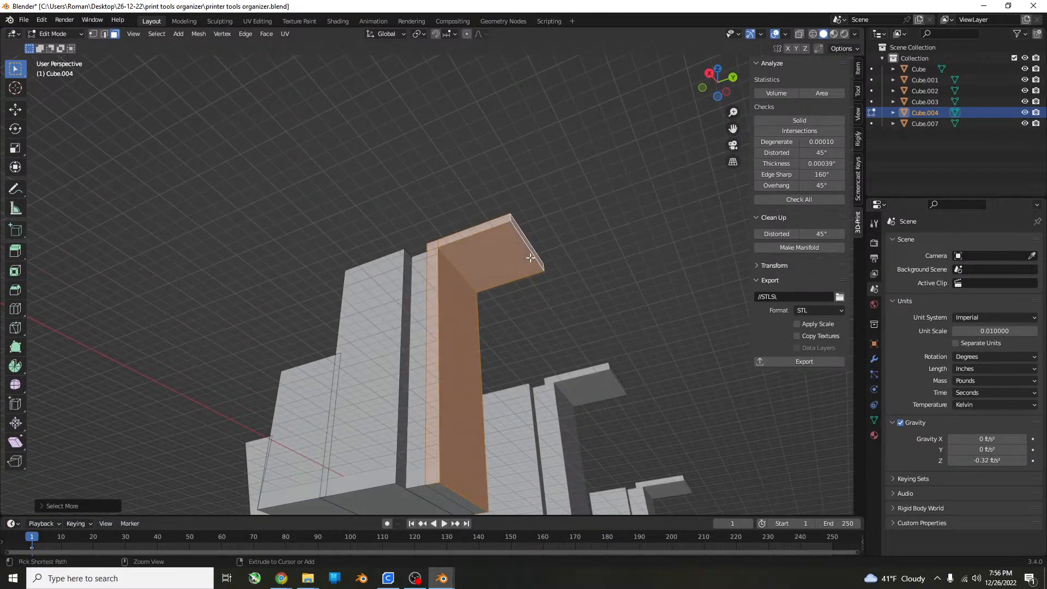
middle_drag(532, 426, 537, 402)
shift+click(460, 470)
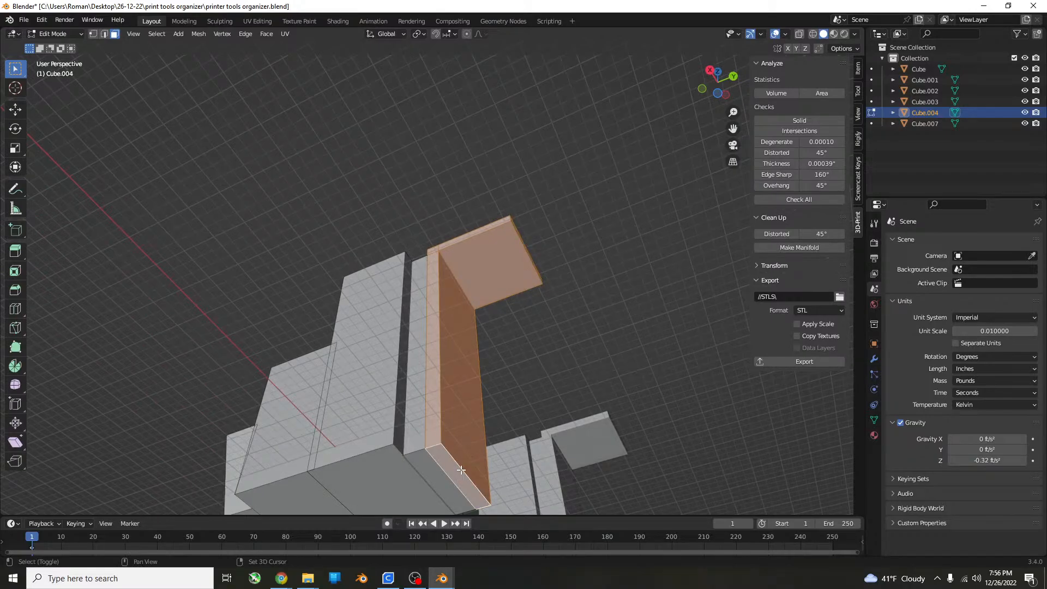
scroll(493, 358, down, 4)
middle_drag(493, 357, 558, 420)
scroll(513, 280, up, 1)
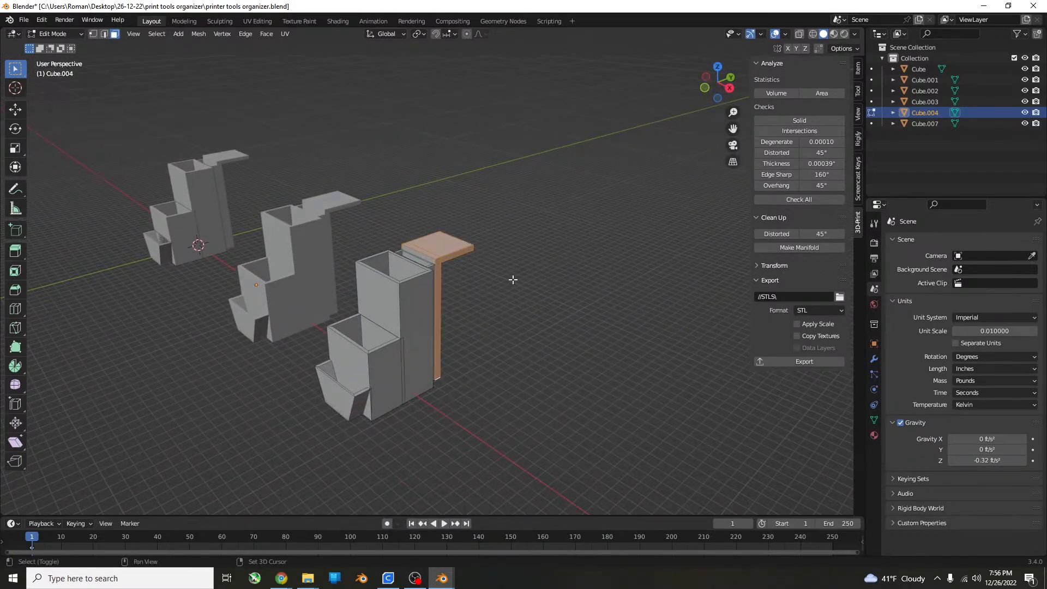
shift+middle_drag(513, 280, 507, 332)
scroll(490, 332, up, 4)
scroll(491, 332, up, 3)
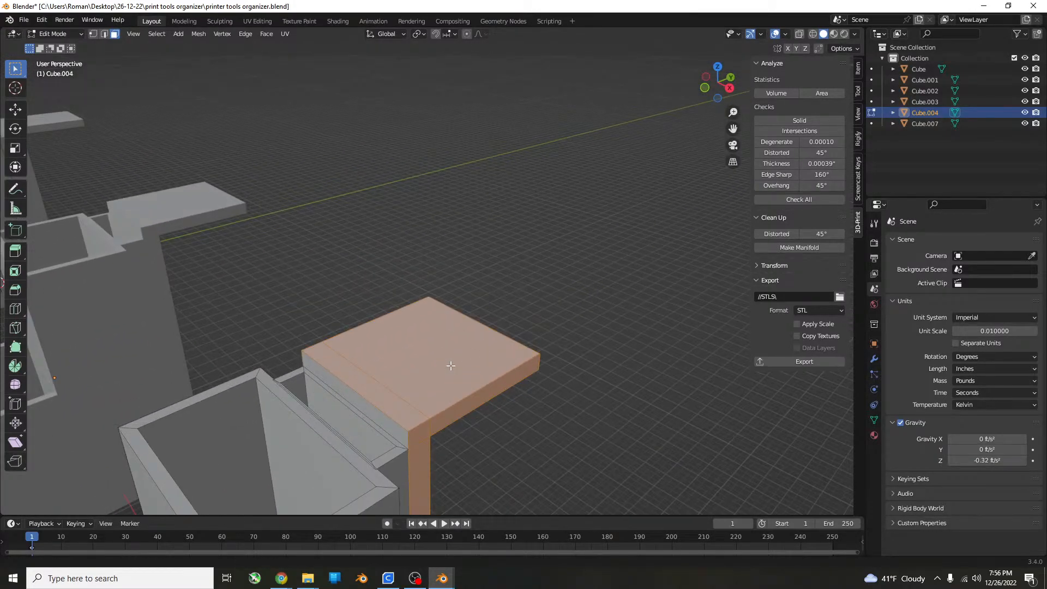
shift+middle_drag(451, 366, 480, 305)
middle_drag(427, 352, 451, 331)
shift+click(451, 331)
middle_drag(542, 336, 498, 333)
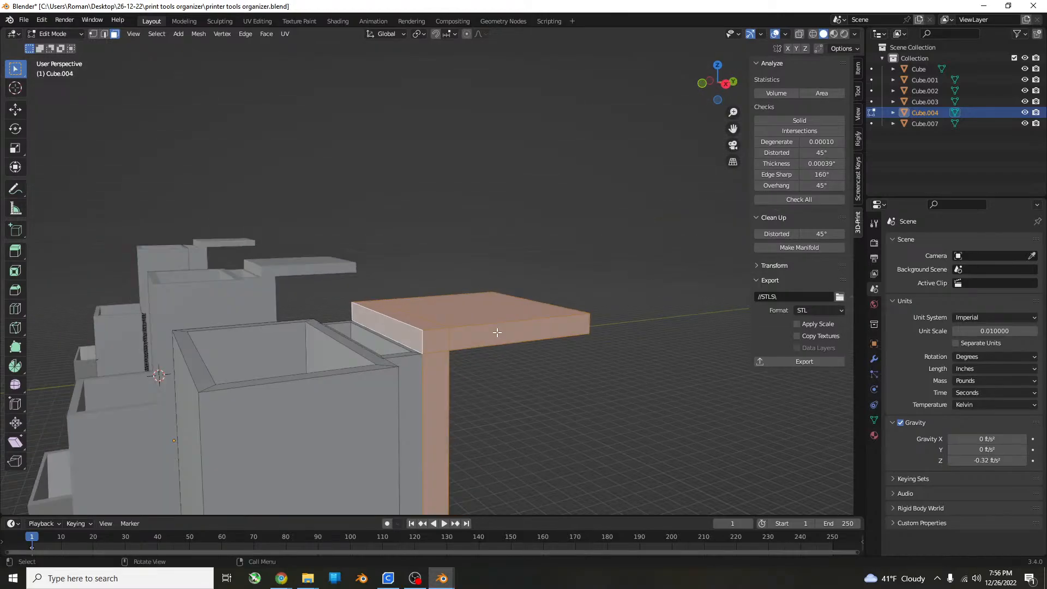
key(x)
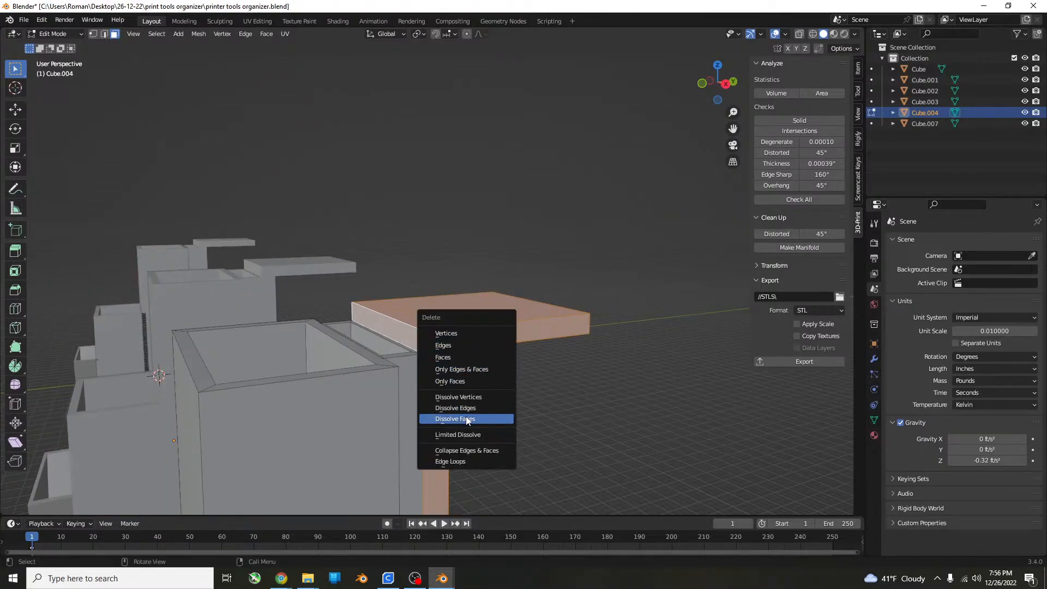
click(469, 423)
scroll(479, 409, down, 2)
middle_drag(499, 406, 385, 400)
shift+middle_drag(384, 401, 570, 393)
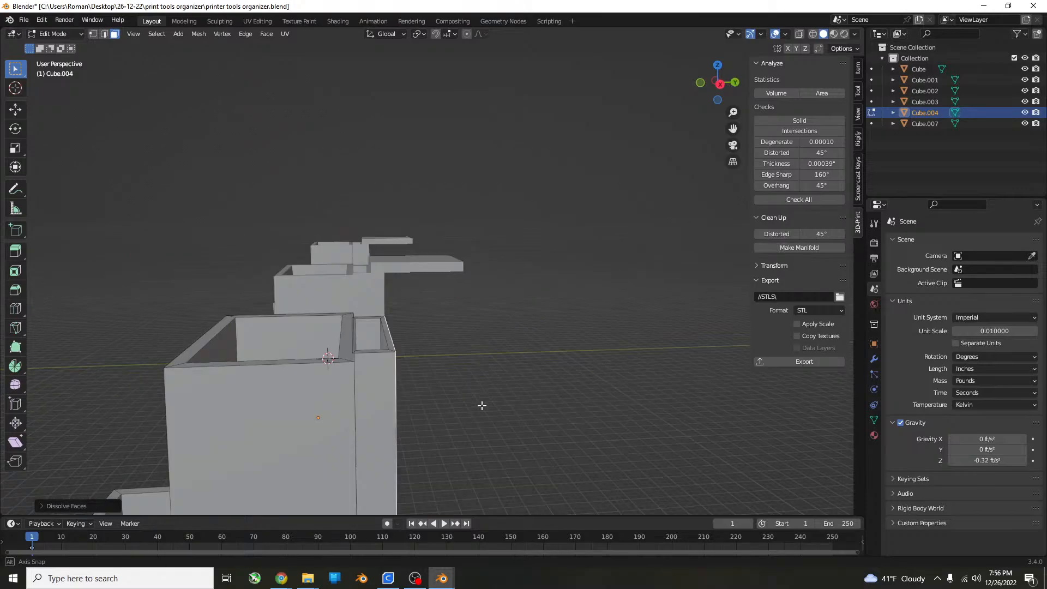
Leave mesh editing and save the file, then make the tabless organizer manifold and export it as STL.
key(Tab)
key(ctrl+s)
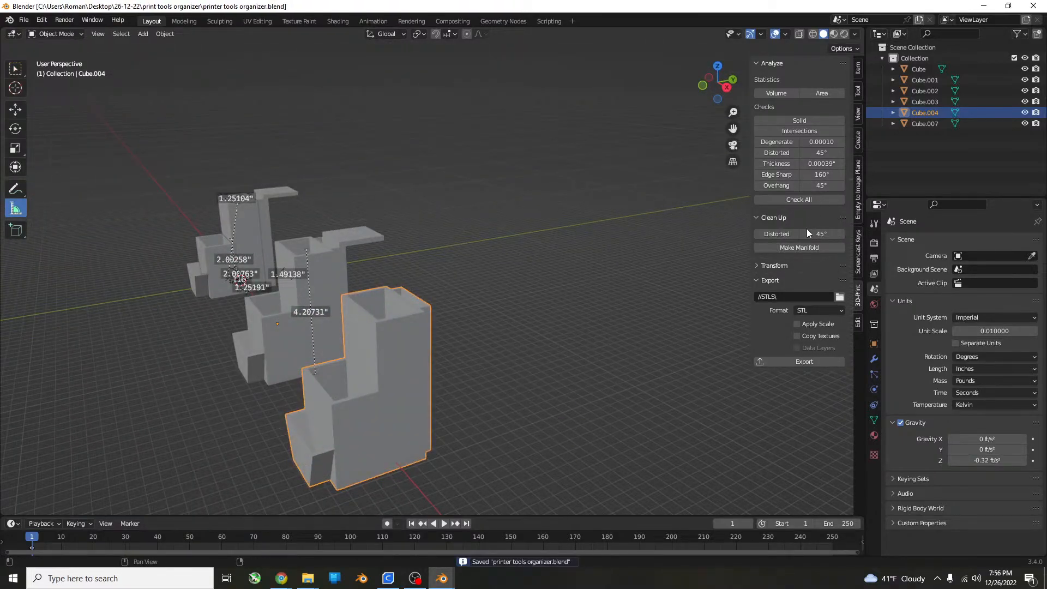
click(807, 247)
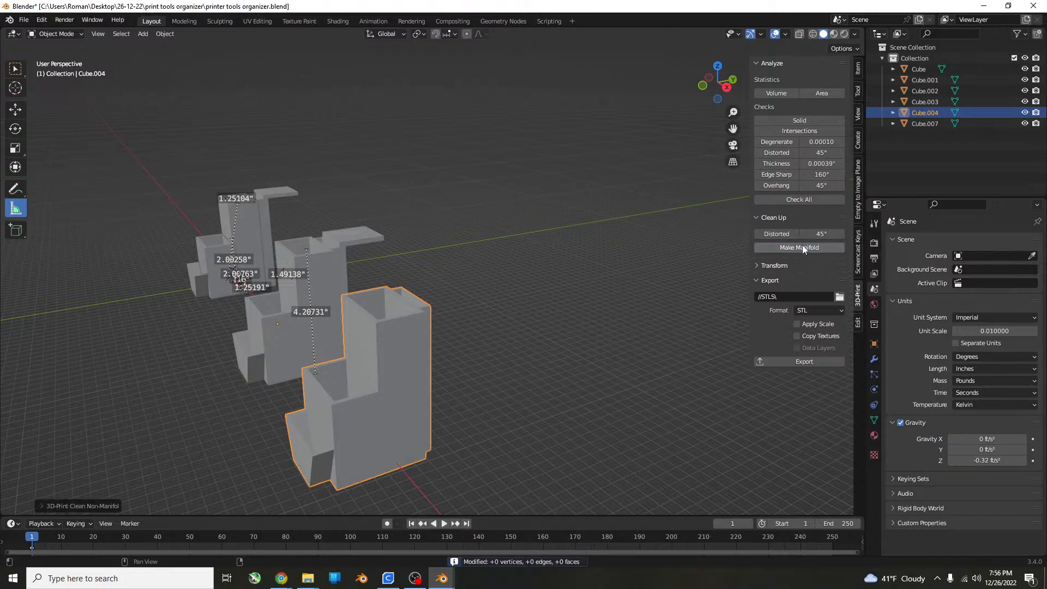
click(801, 363)
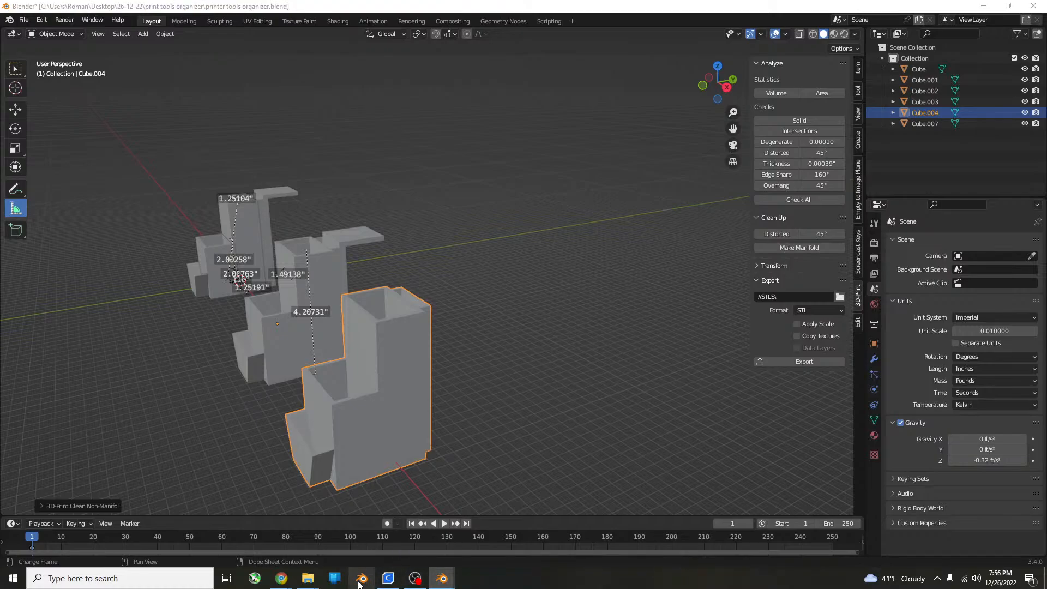
Switch to Ultimaker Cura and delete the previous organizer model from the build plate.
click(388, 578)
scroll(728, 420, down, 5)
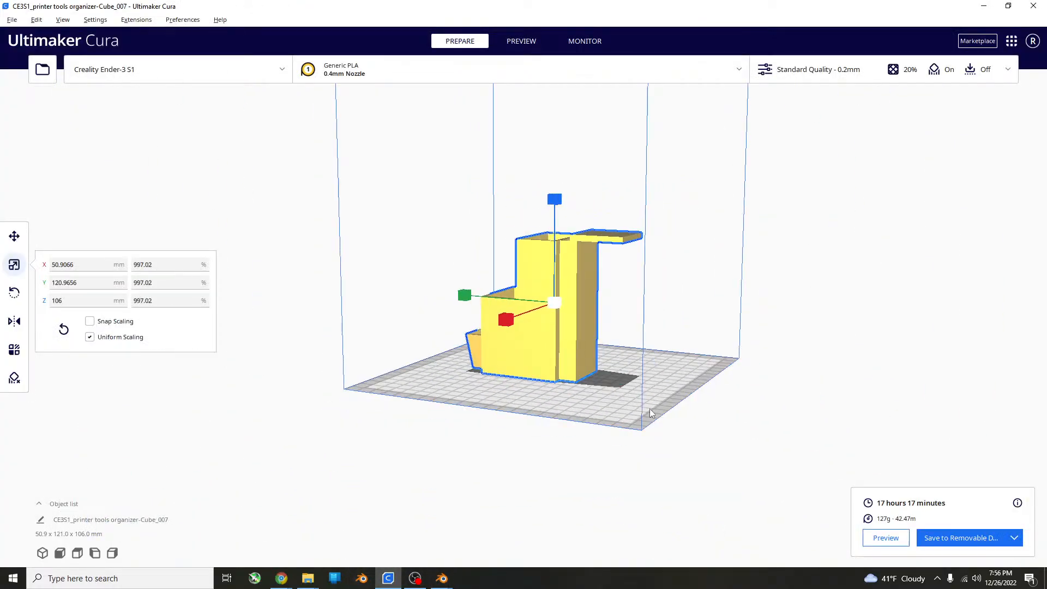
drag(576, 293, 577, 290)
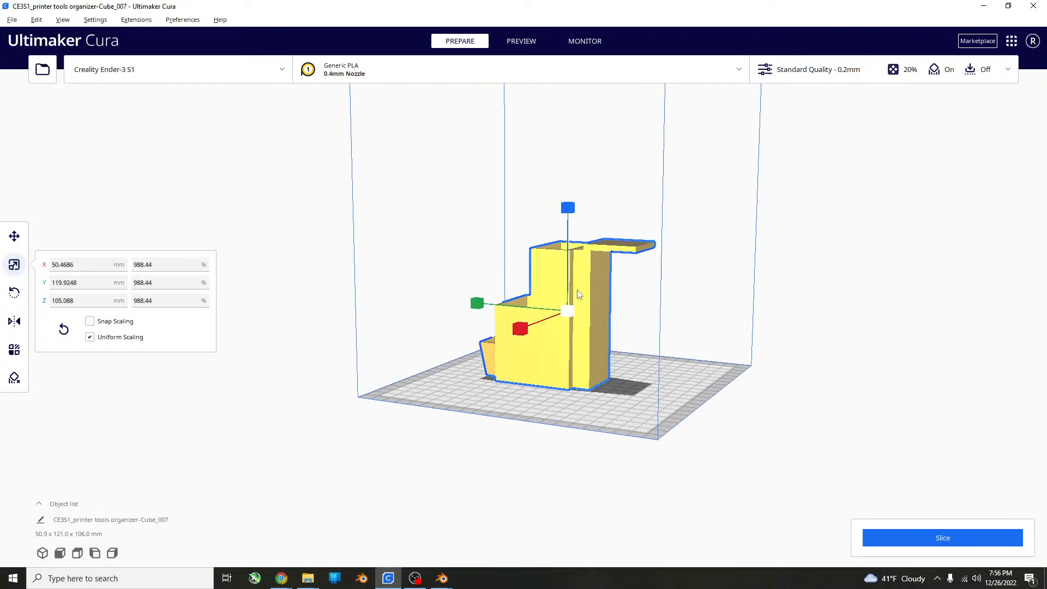
key(Delete)
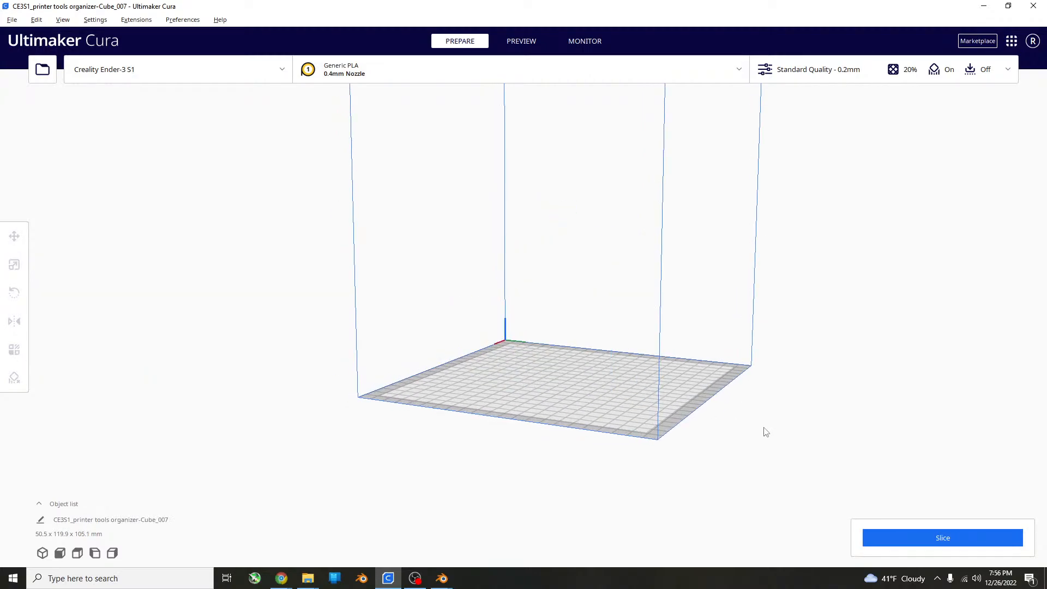
Load the newly exported Cube_004 STL from File Explorer onto Cura's build plate.
click(307, 578)
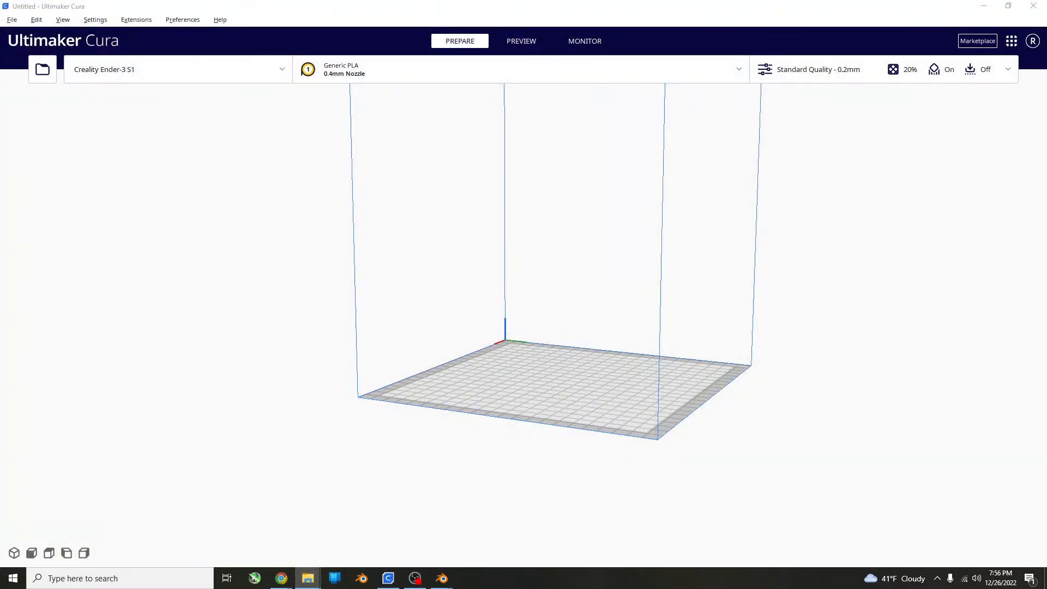
drag(1046, 269, 597, 354)
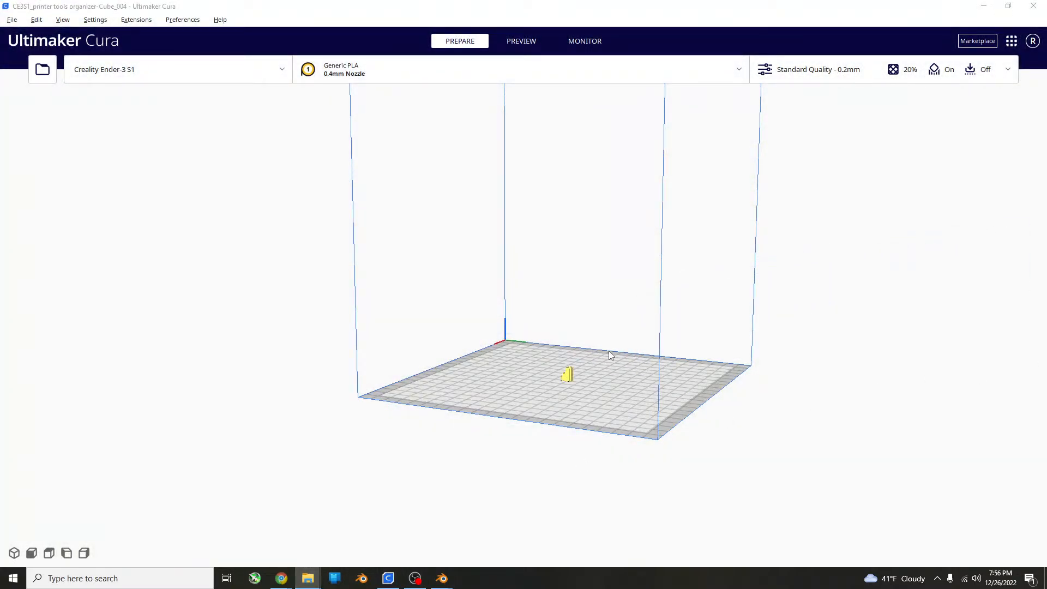
scroll(598, 425, up, 4)
Scale the tabless organizer uniformly to a Z height of 106 mm.
click(599, 429)
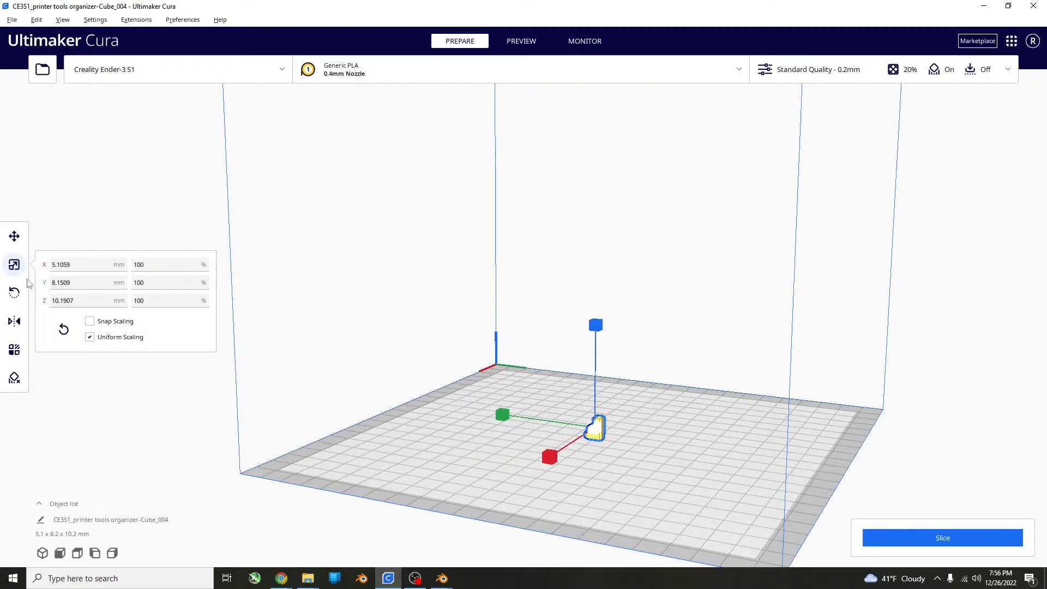
click(91, 297)
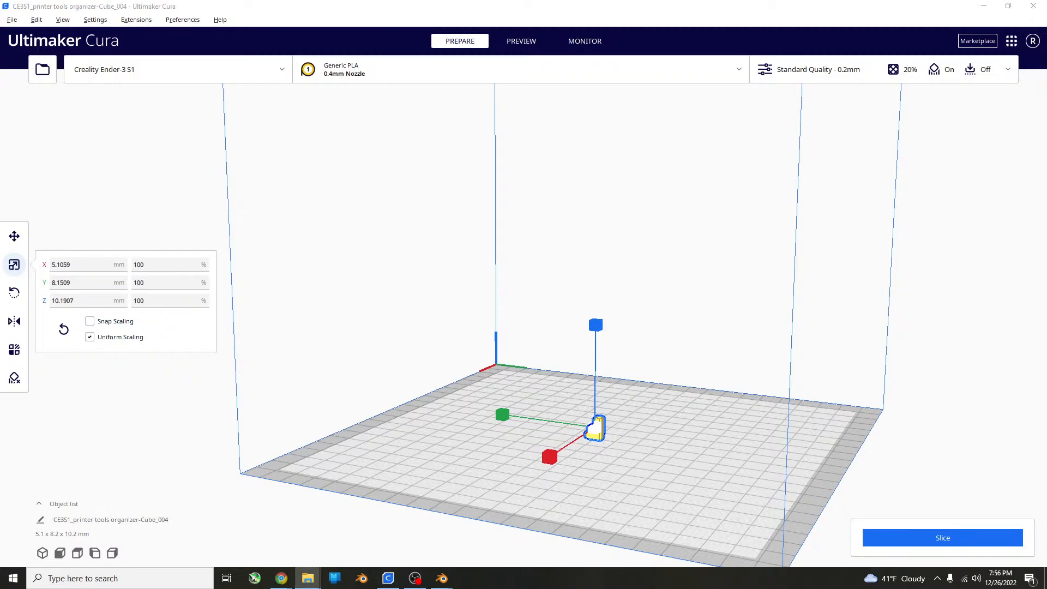
drag(96, 301, 52, 301)
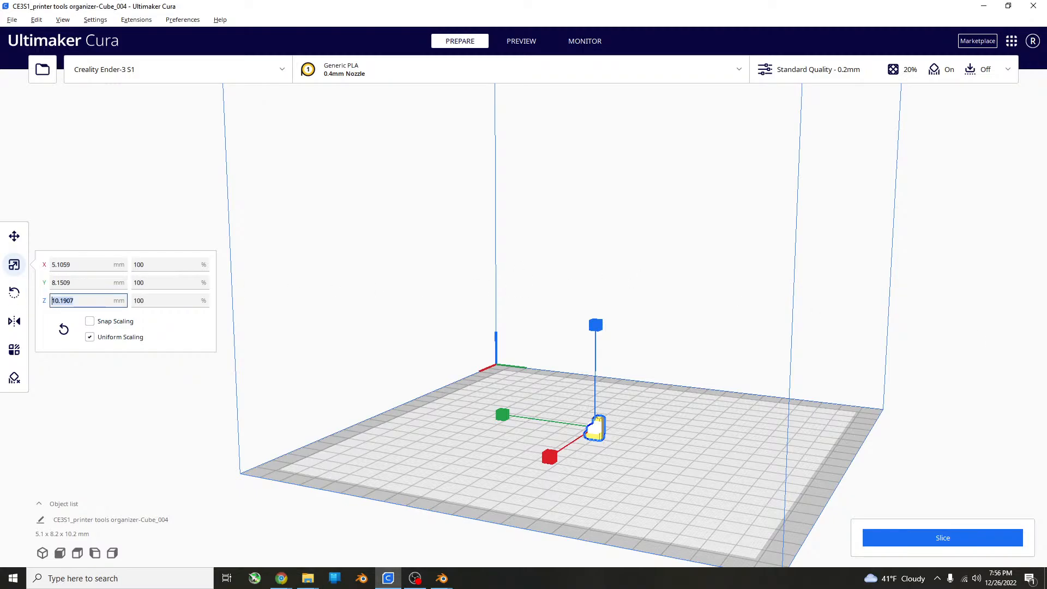
text(106)
key(Return)
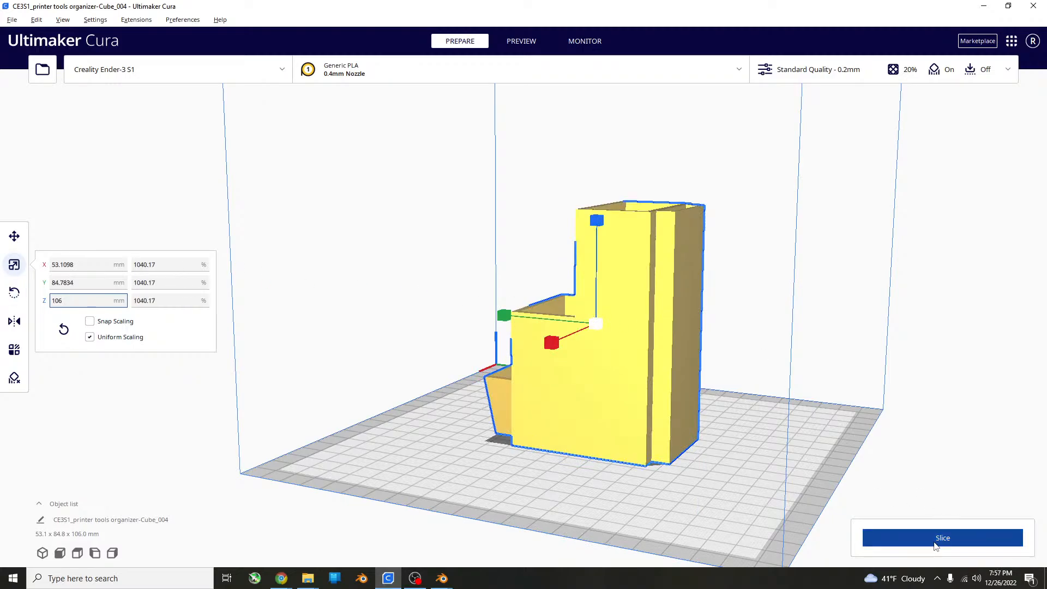
Slice the tabless organizer and inspect the model from its back, sides and front.
mouse_move(688, 401)
middle_down()
mouse_move(772, 420)
mouse_move(692, 383)
middle_up()
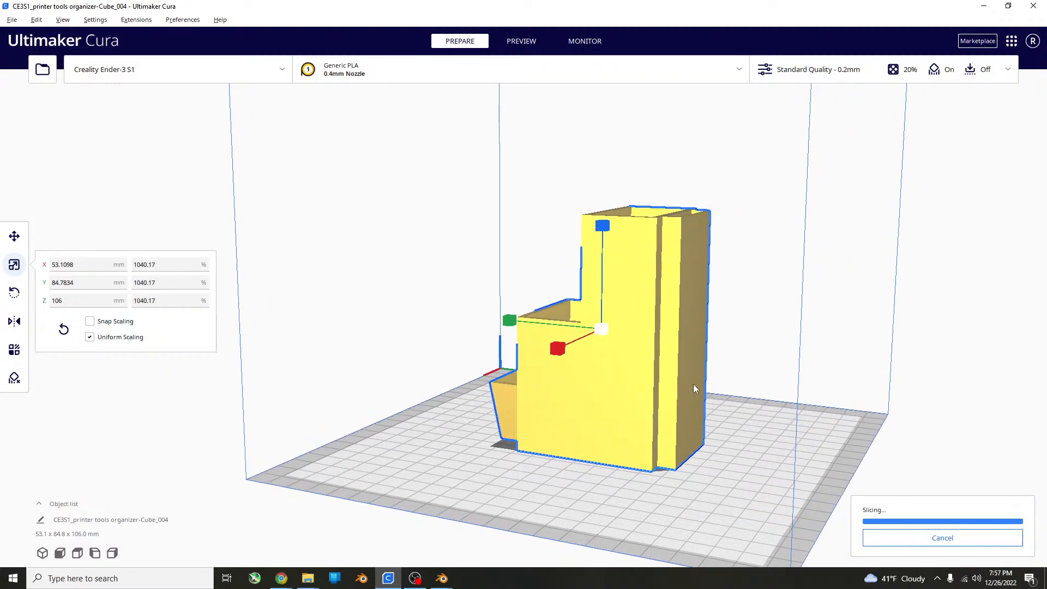
right_drag(692, 384, 1021, 369)
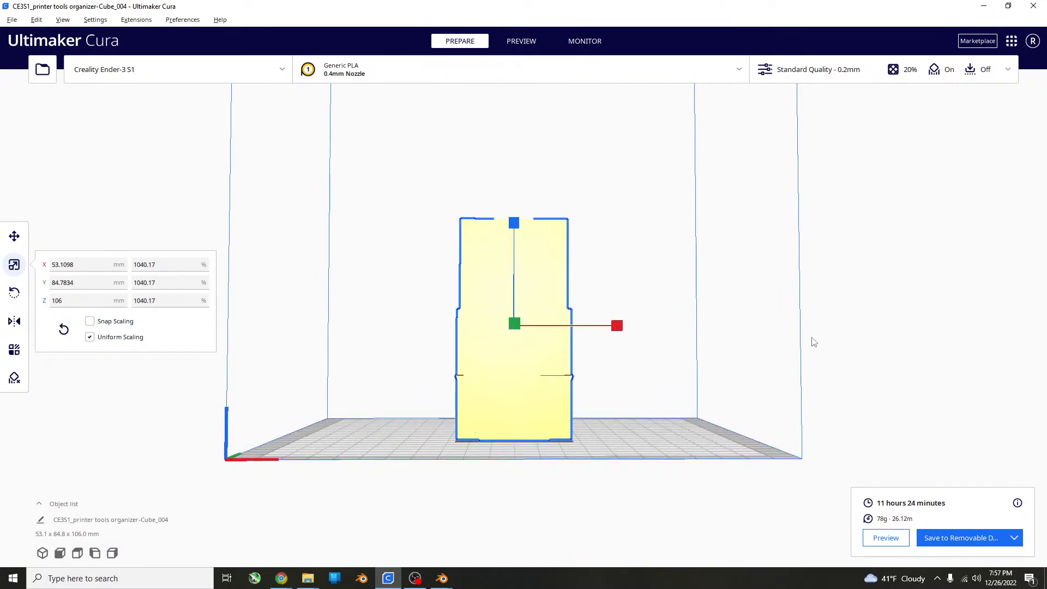
right_drag(735, 278, 856, 302)
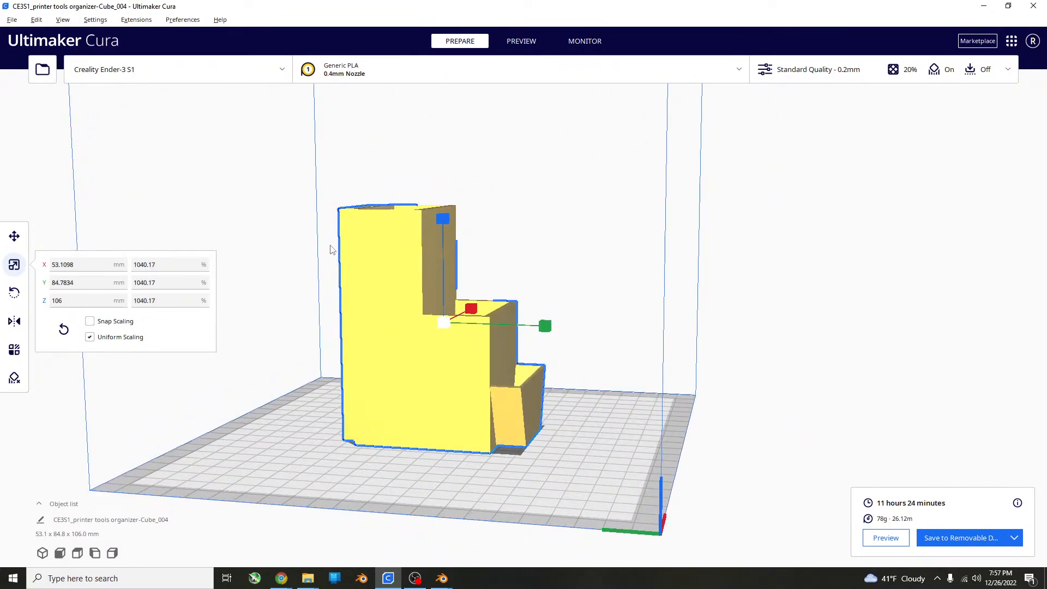
right_drag(440, 249, 645, 290)
Start saving the sliced G-code to disk and browse to the print tools organizer folder inside 26-12-22 on the Desktop.
key(ctrl+s)
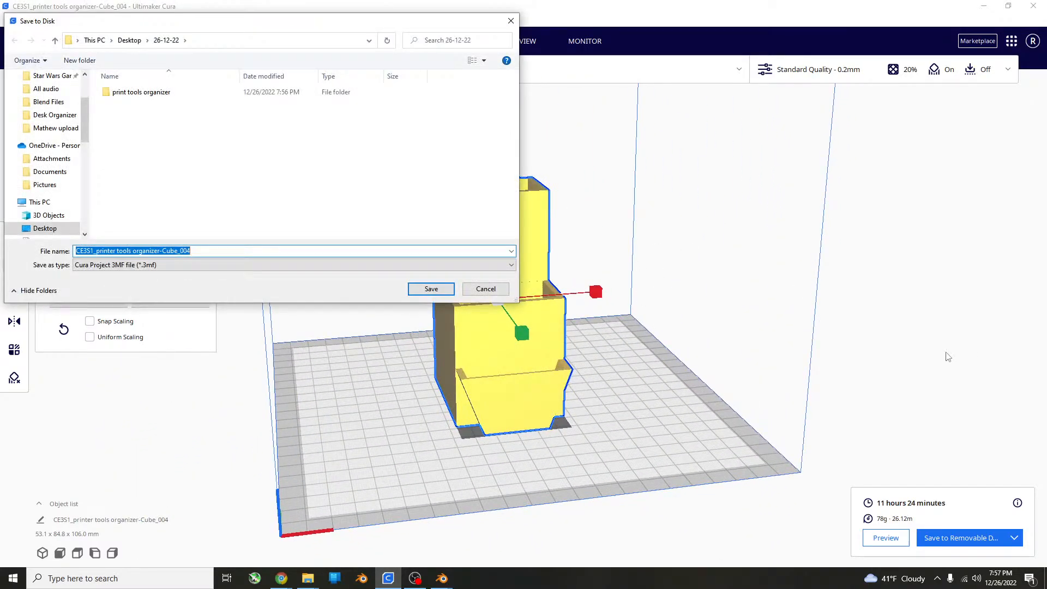
click(485, 288)
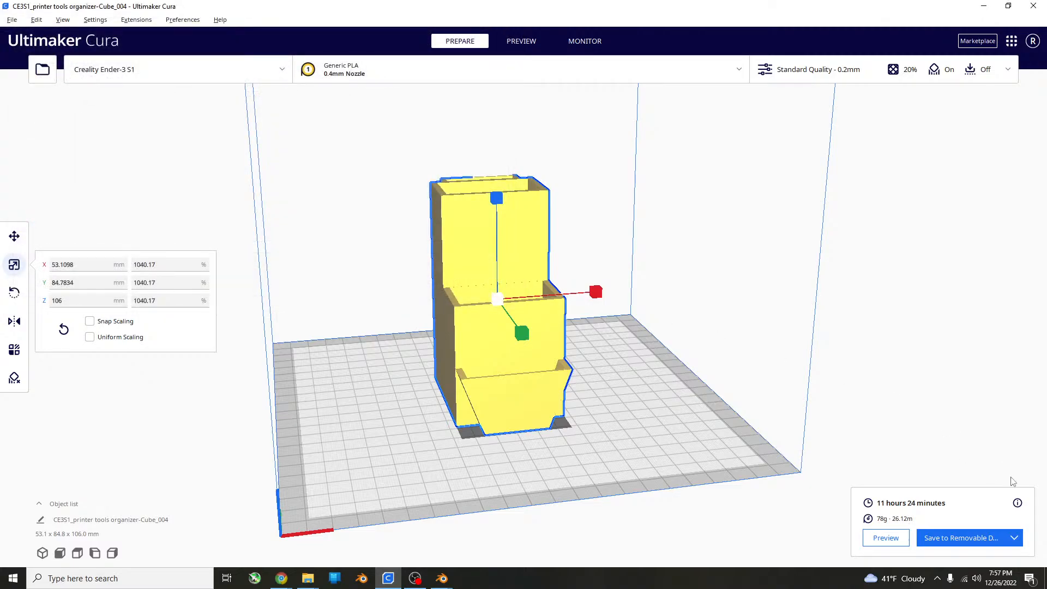
click(1015, 543)
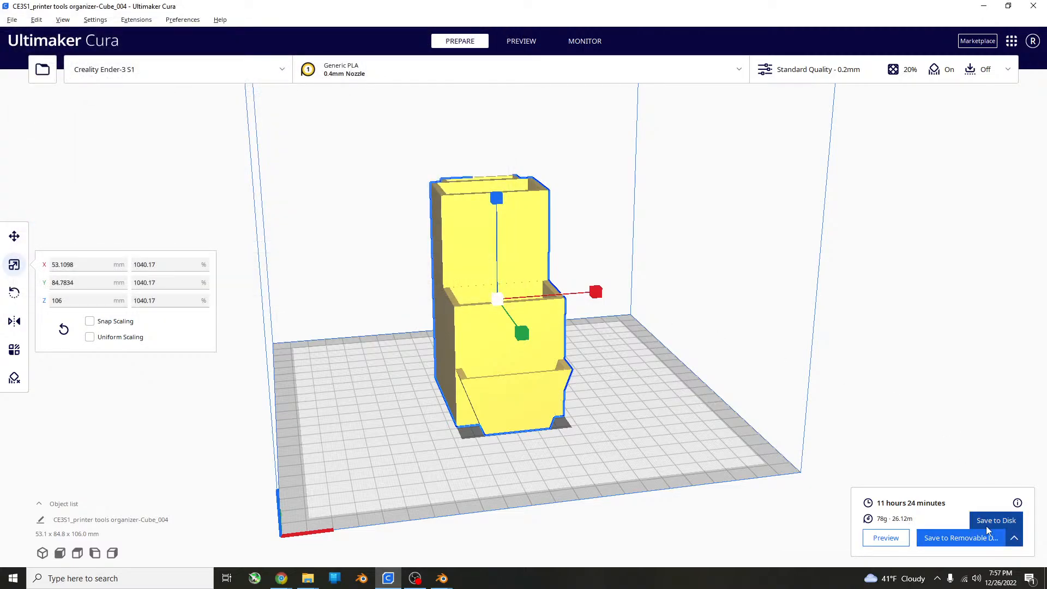
click(993, 520)
click(977, 540)
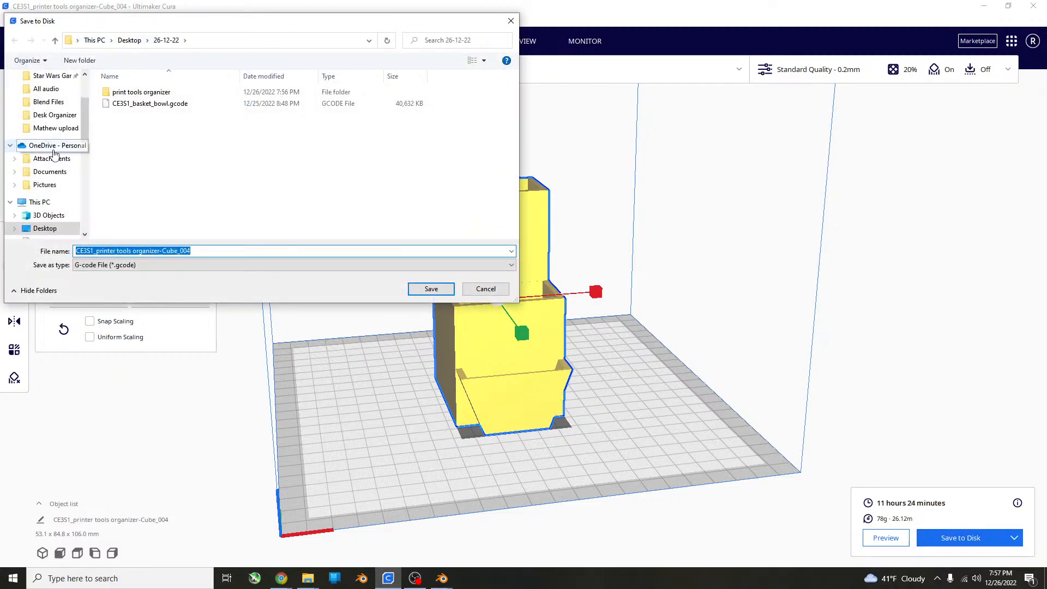
click(42, 241)
click(47, 203)
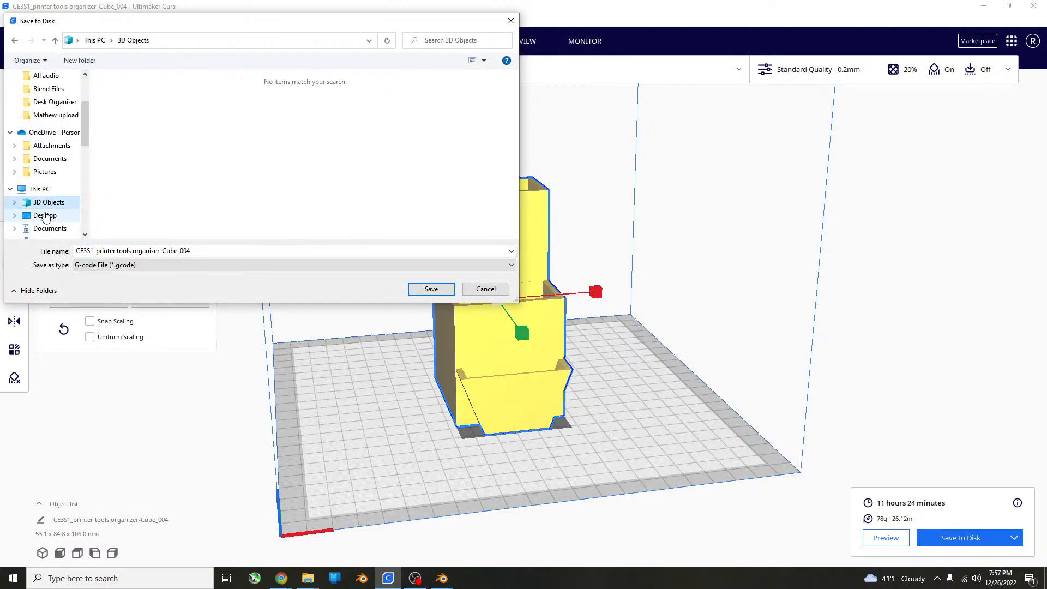
click(45, 215)
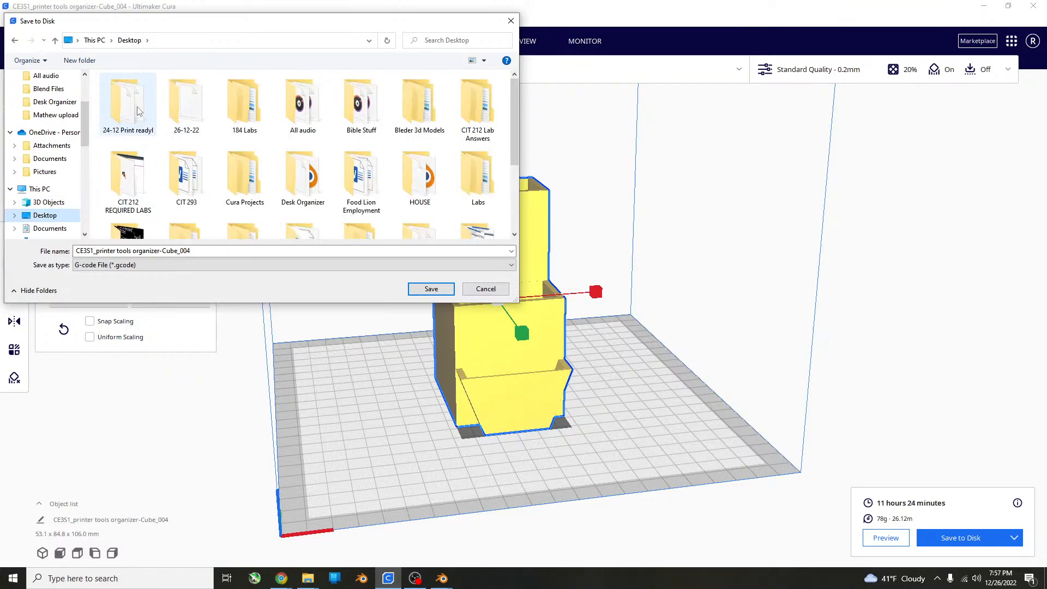
double_click(186, 108)
double_click(178, 93)
click(175, 95)
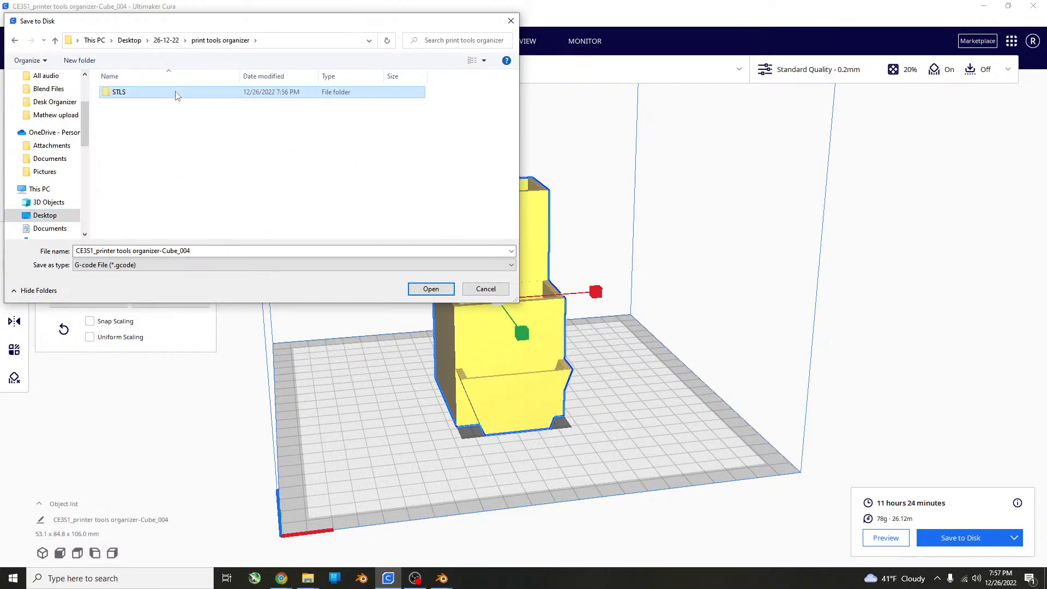
Create a folder named Print File and save the G-code in it as CE3S1_printer tools organizer-Cube_004.
right_click(158, 164)
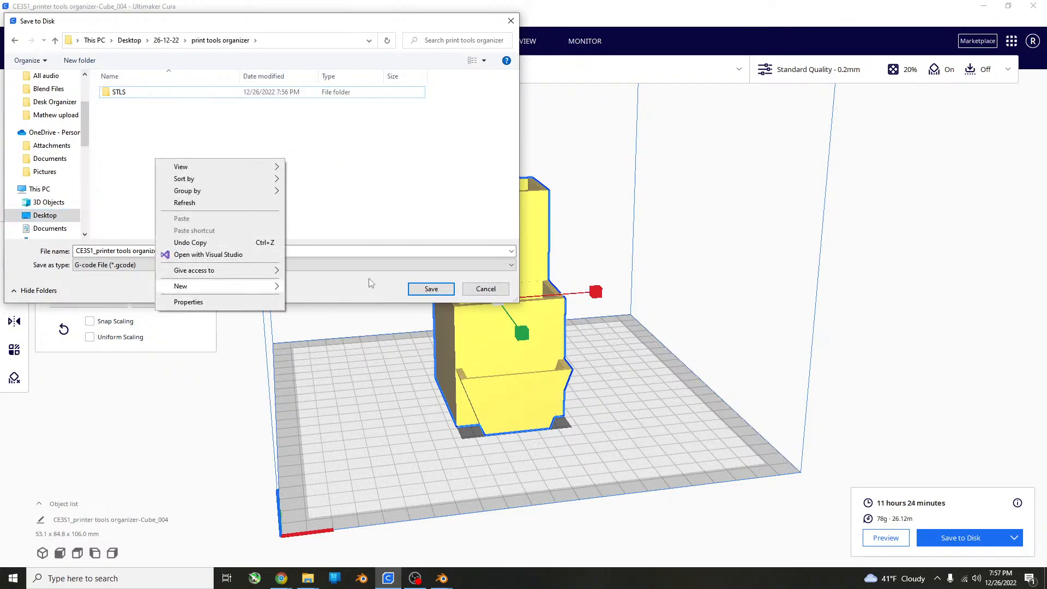
mouse_move(181, 286)
click(382, 284)
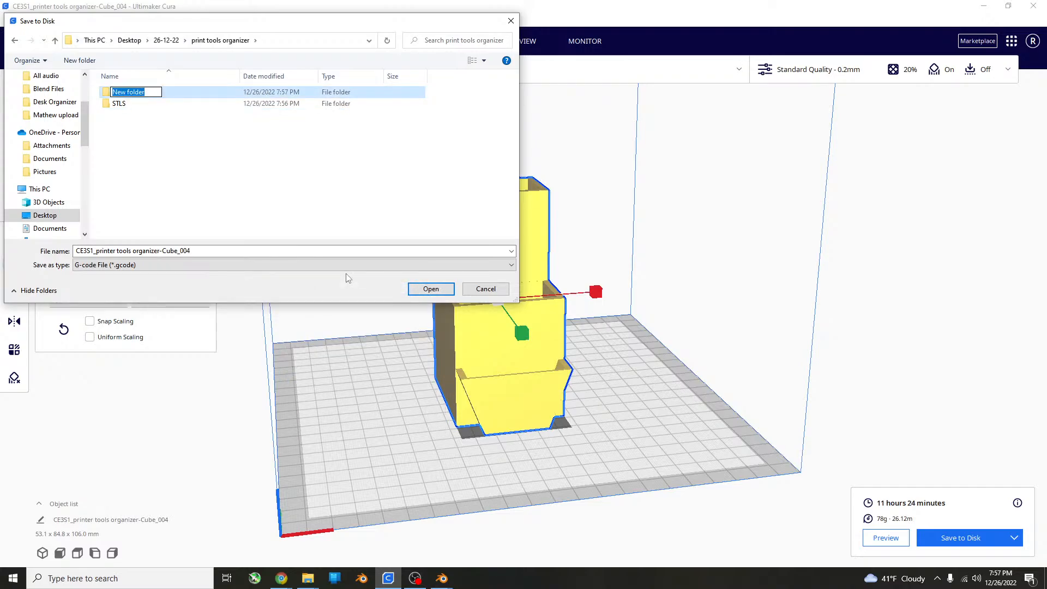
text(Print File)
key(Return)
double_click(126, 92)
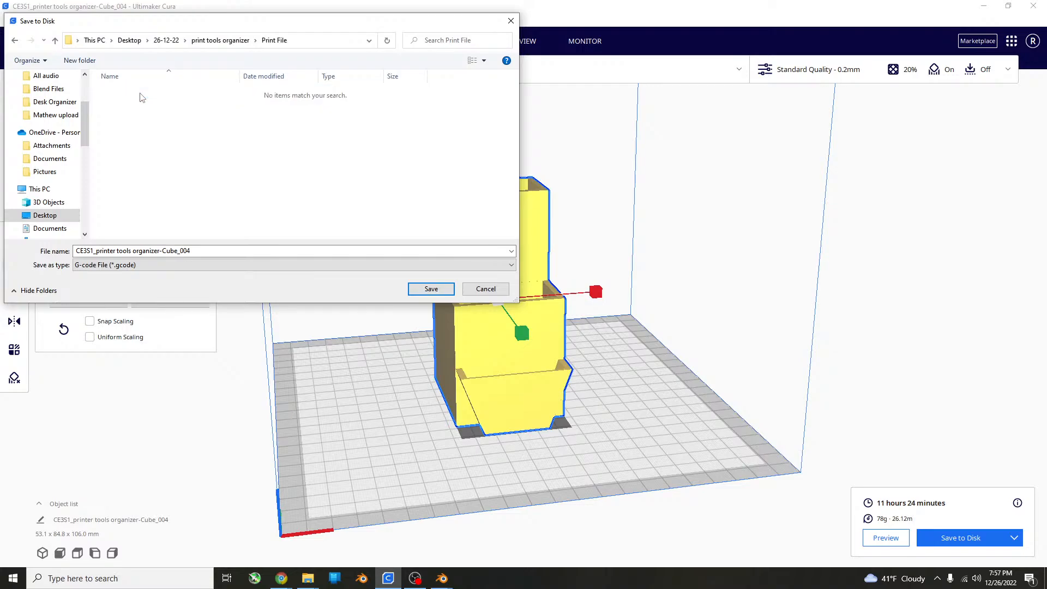
click(425, 287)
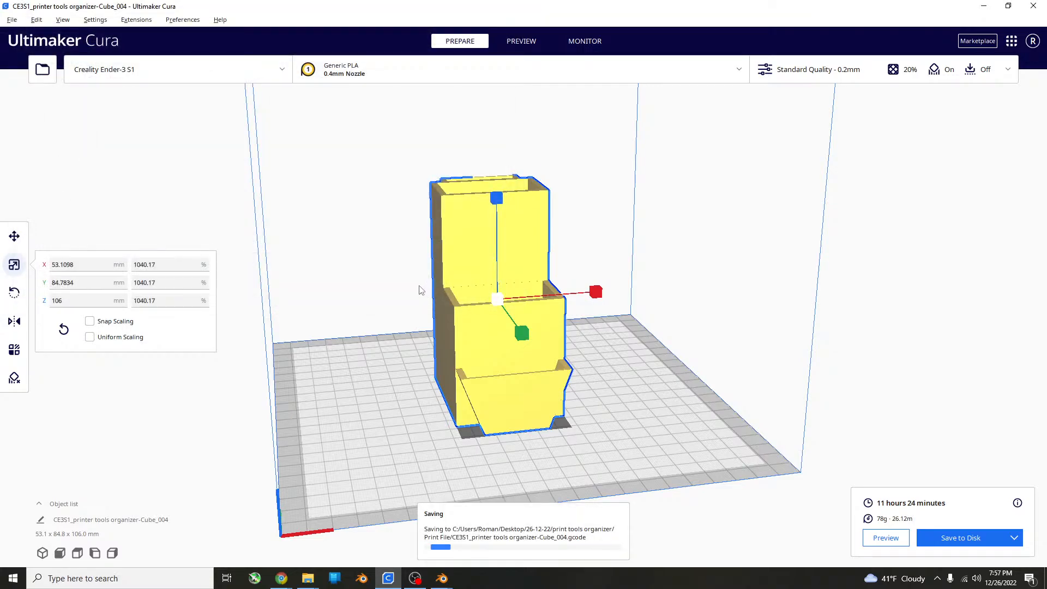
Save the Cura project as a 3MF file under the suggested name in the Print File folder, and close Cura.
click(12, 20)
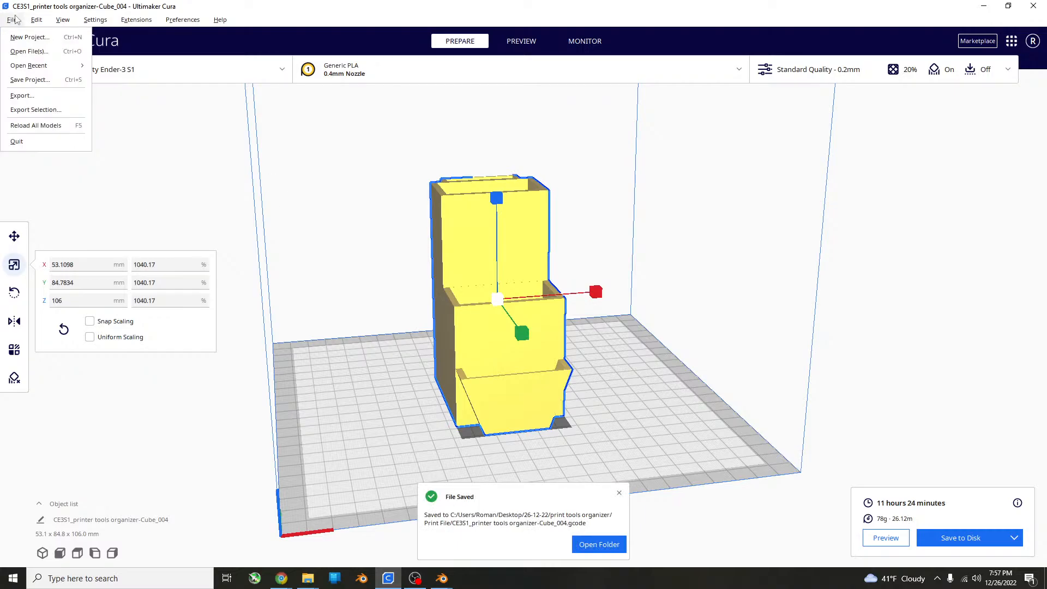
click(29, 80)
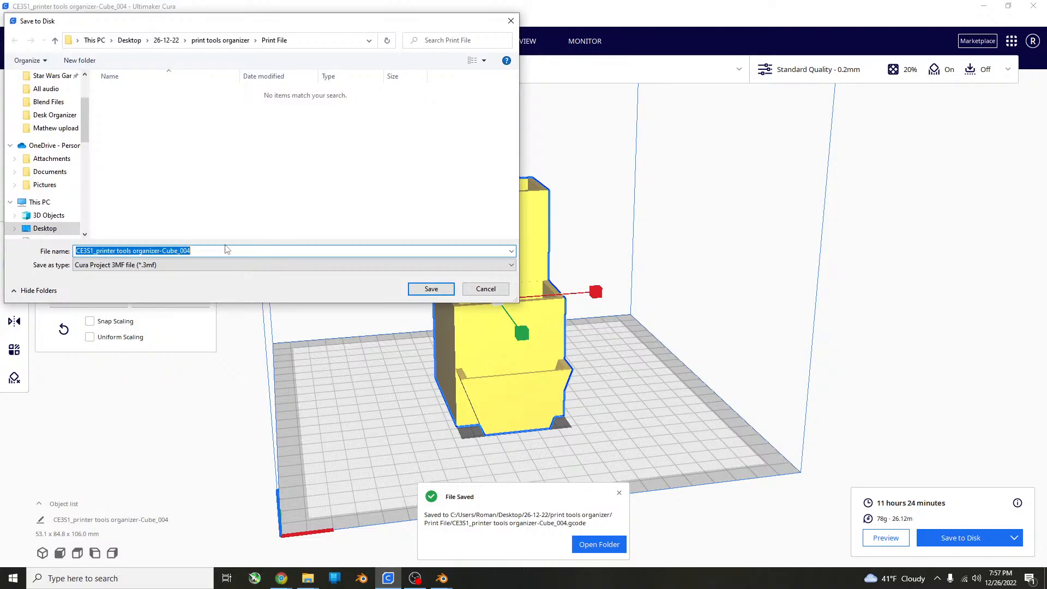
click(241, 253)
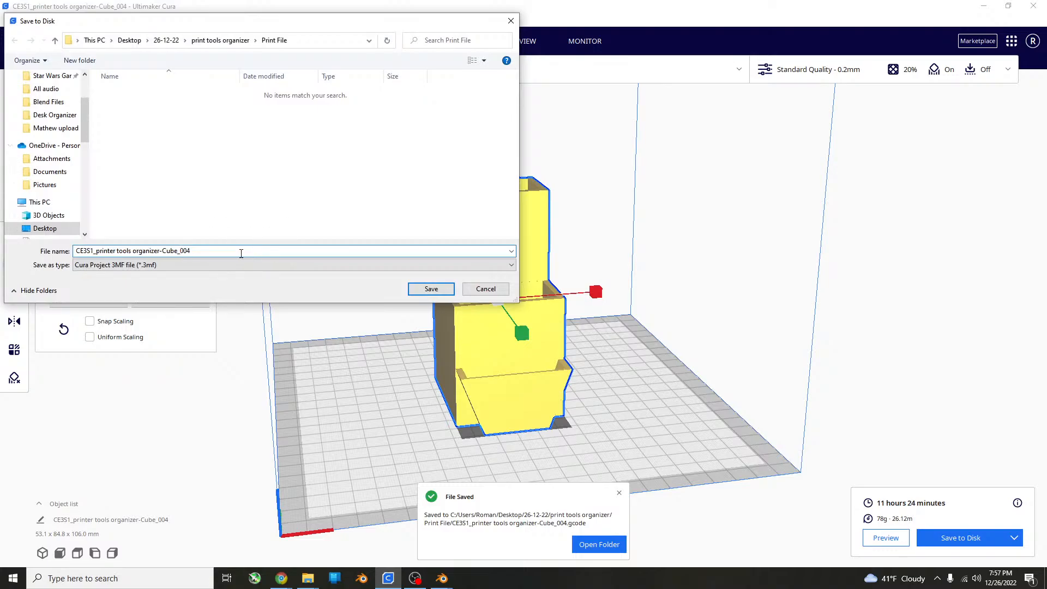
click(430, 289)
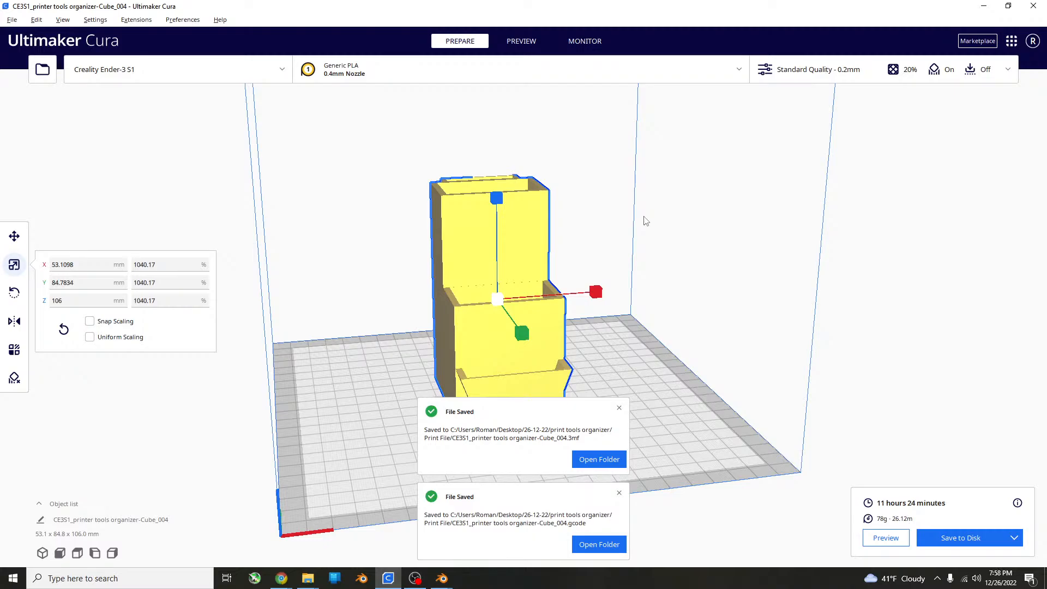
click(1034, 5)
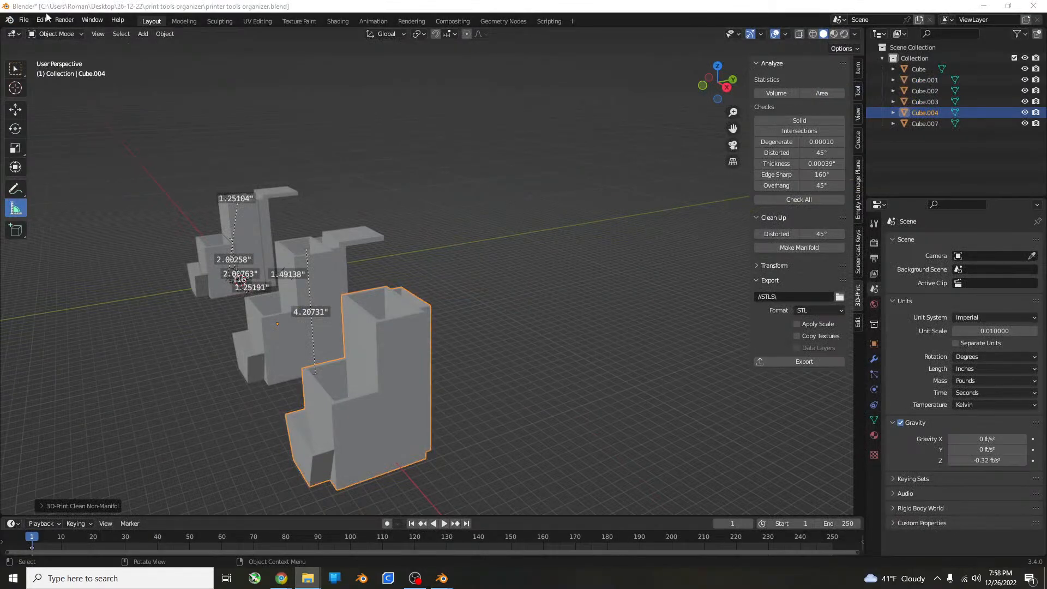
Save the Blender file and close Blender.
click(23, 20)
click(33, 91)
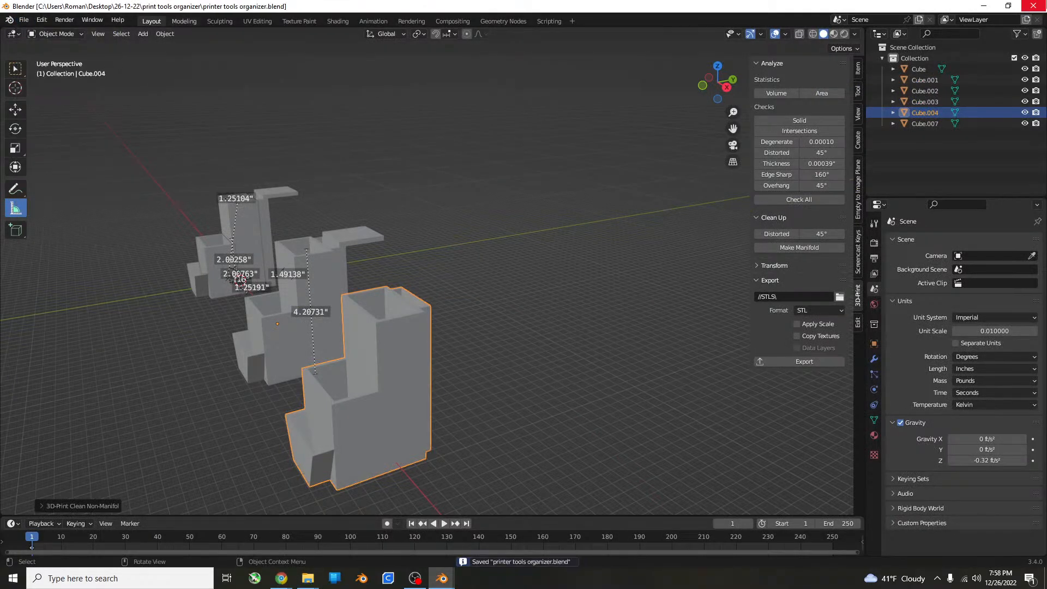
click(1035, 5)
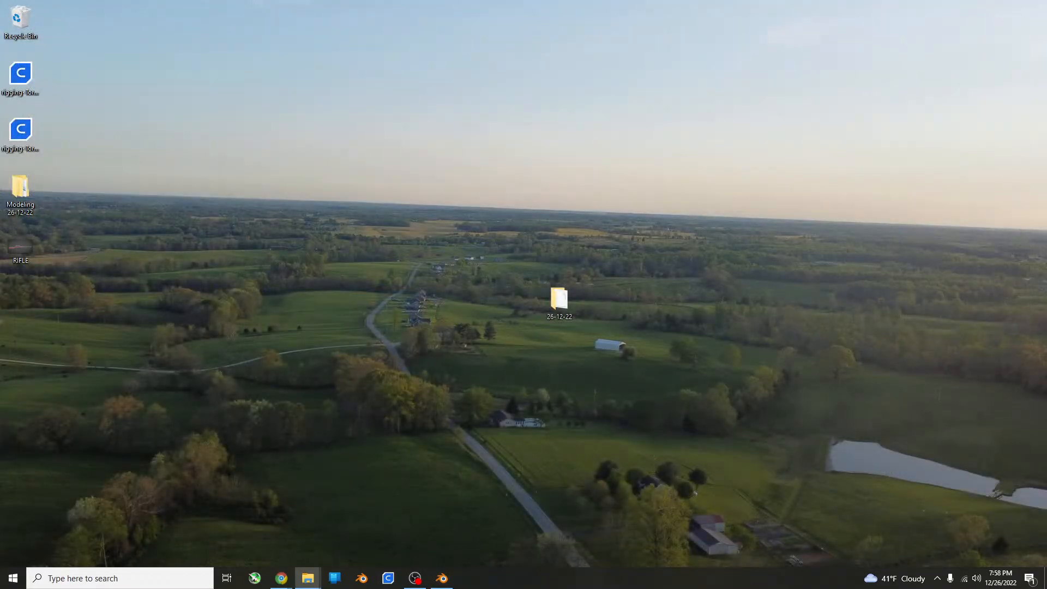